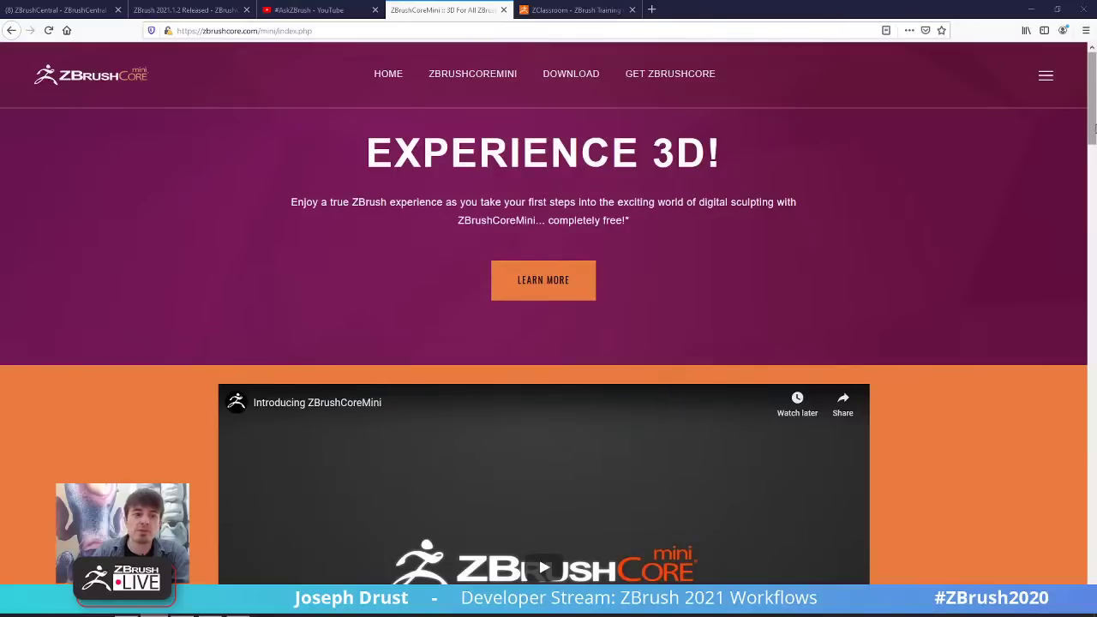
# Look through the ZBrushCoreMini web page from the introduction video to the Freedom to Explore section.
pyautogui.moveTo(1092, 120); pyautogui.dragTo(1094, 163)
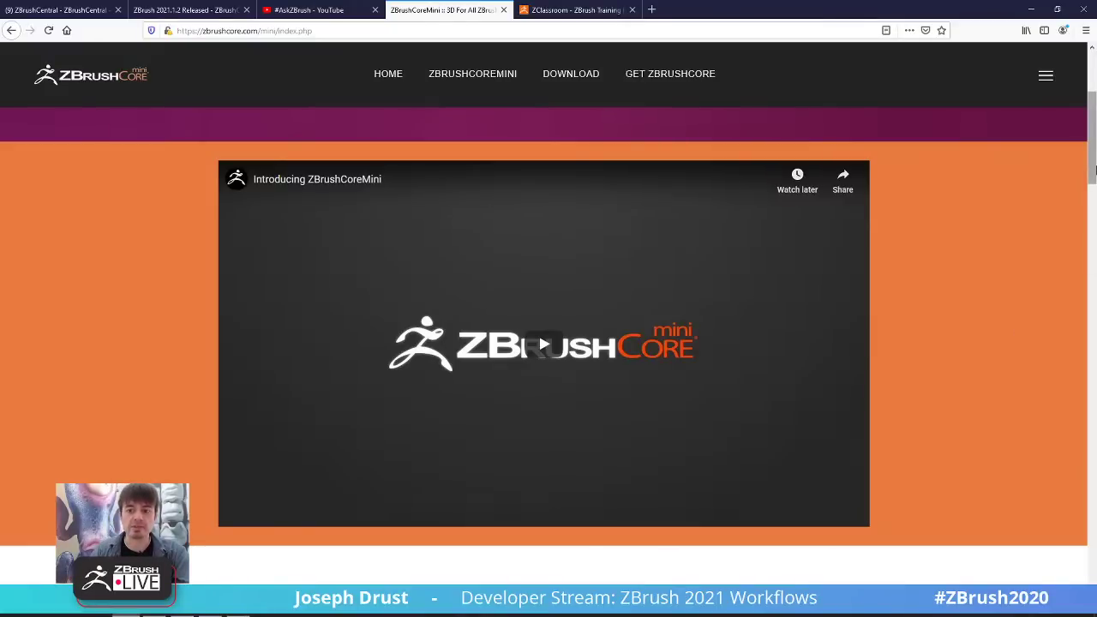
pyautogui.moveTo(1093, 171); pyautogui.dragTo(1094, 276)
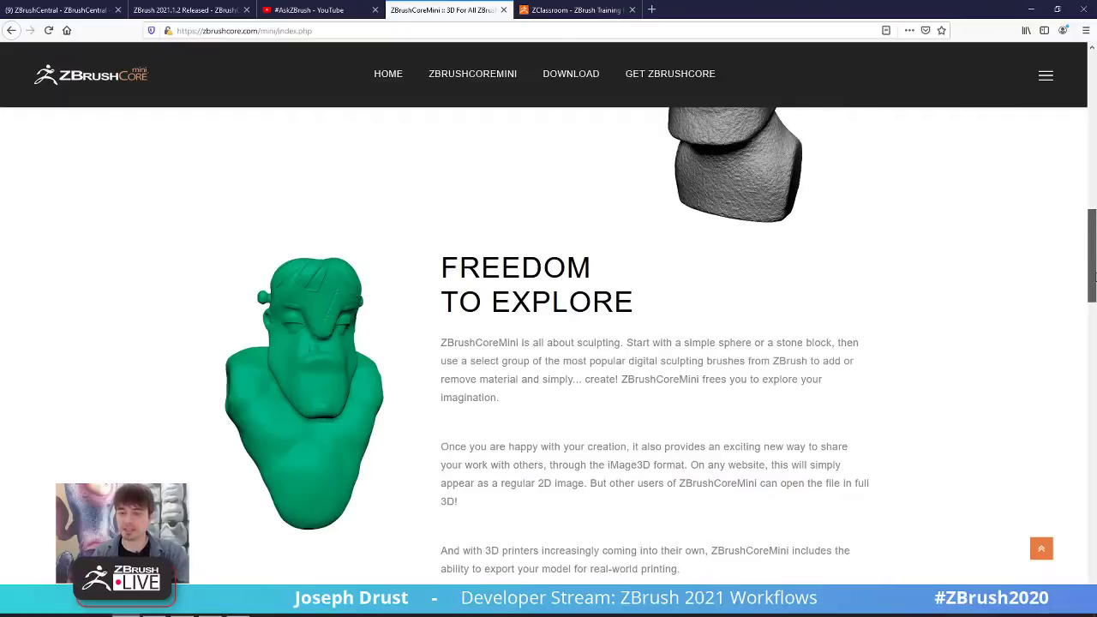
pyautogui.moveTo(1093, 276); pyautogui.dragTo(1093, 277)
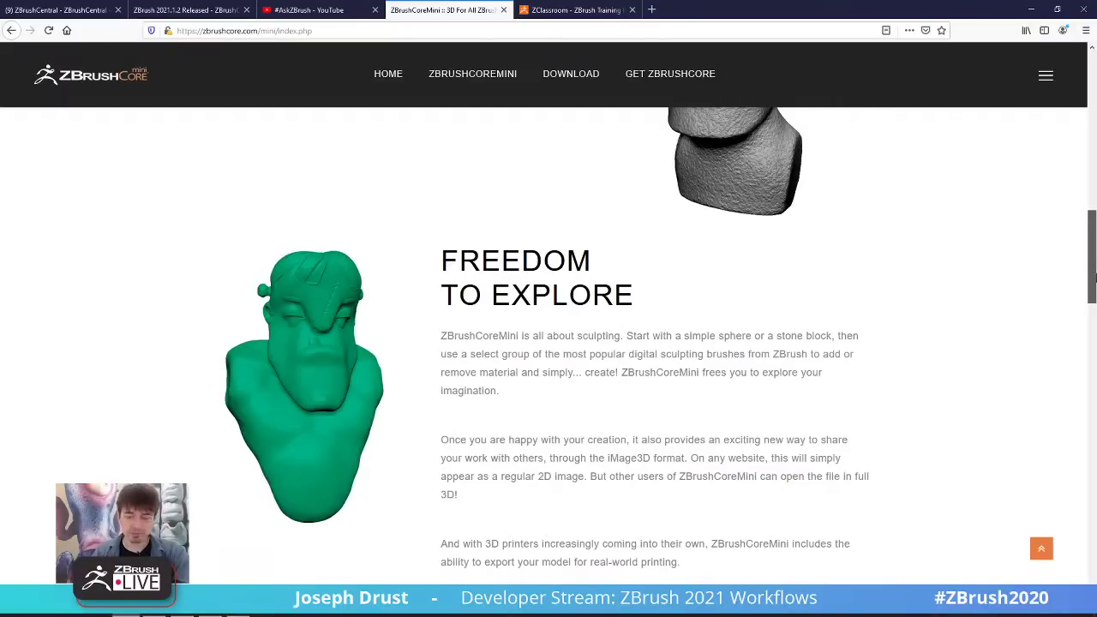
pyautogui.moveTo(1093, 276)
pyautogui.mouseDown()
pyautogui.moveTo(1093, 293)
pyautogui.moveTo(1093, 267)
pyautogui.mouseUp()
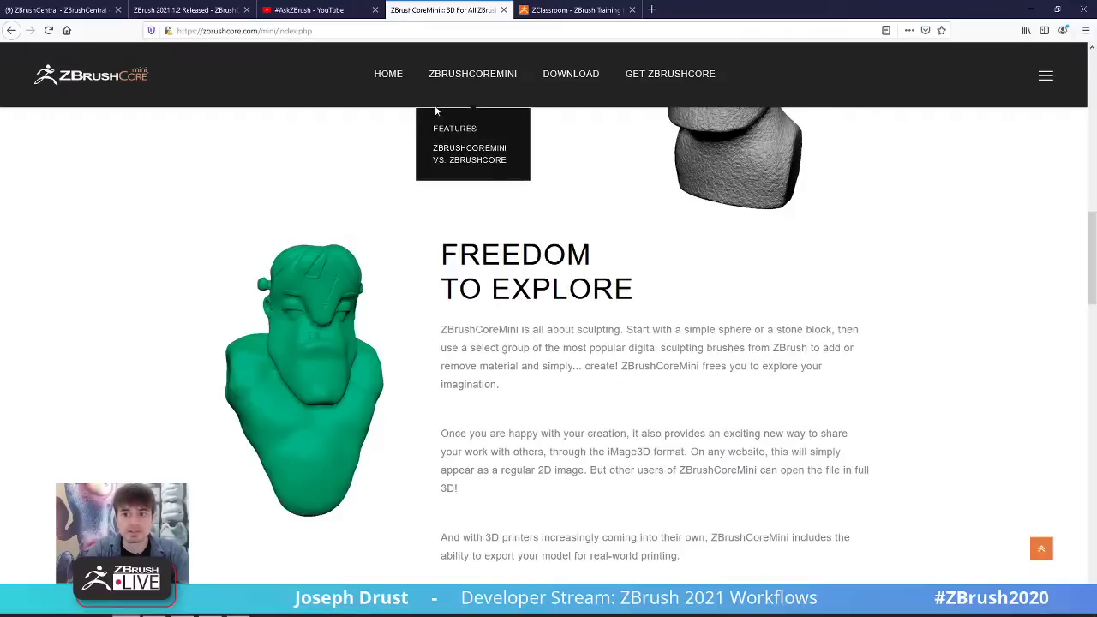
# Review the ZBrush 2021.1.2 release notes and the latest posts on the ZBrushCentral home page.
pyautogui.click(208, 12)
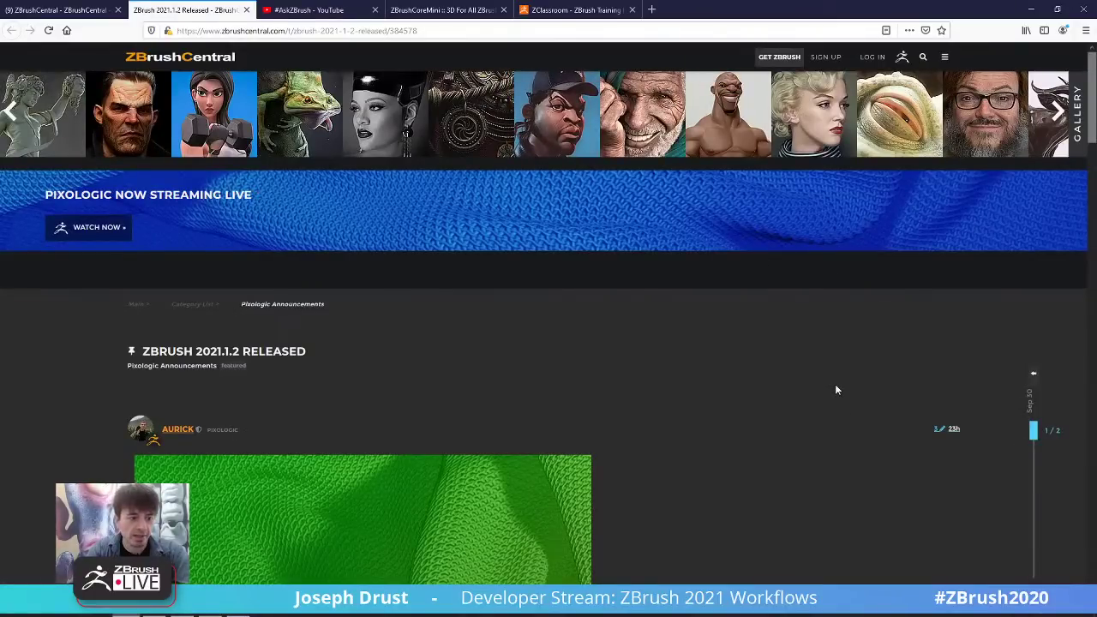
pyautogui.scroll(-2, 836, 390)
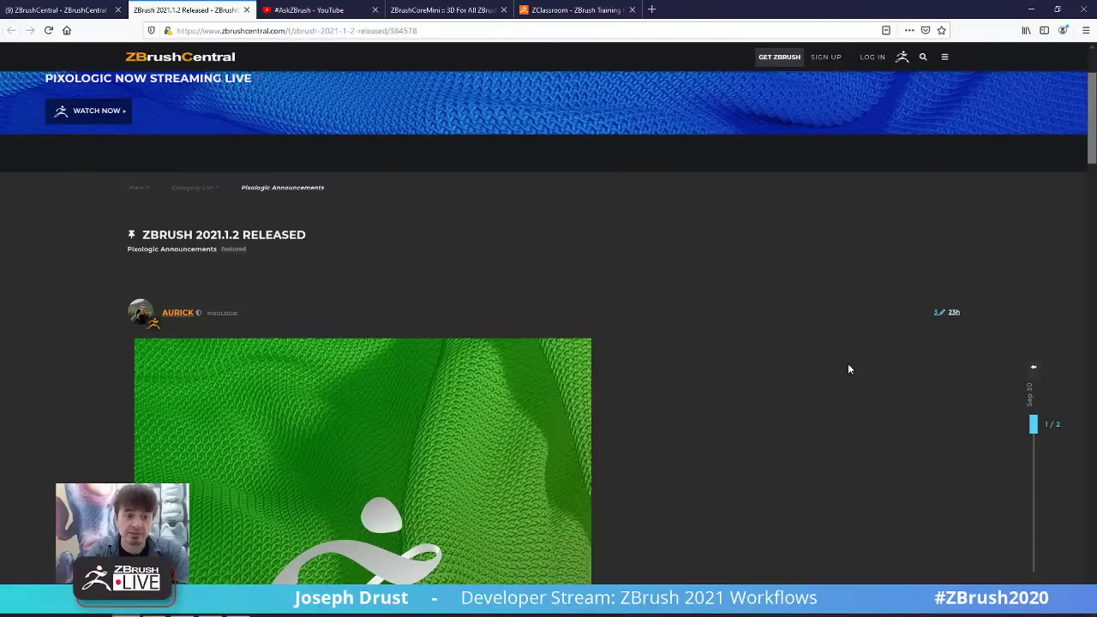
pyautogui.scroll(-7, 849, 360)
pyautogui.scroll(-4, 850, 355)
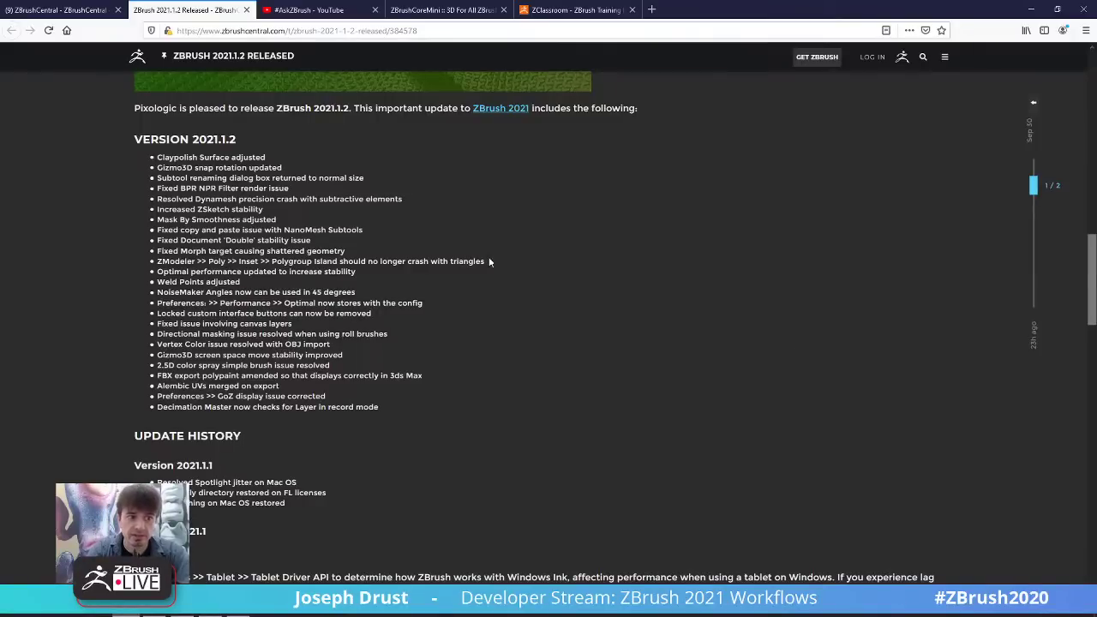
pyautogui.click(59, 17)
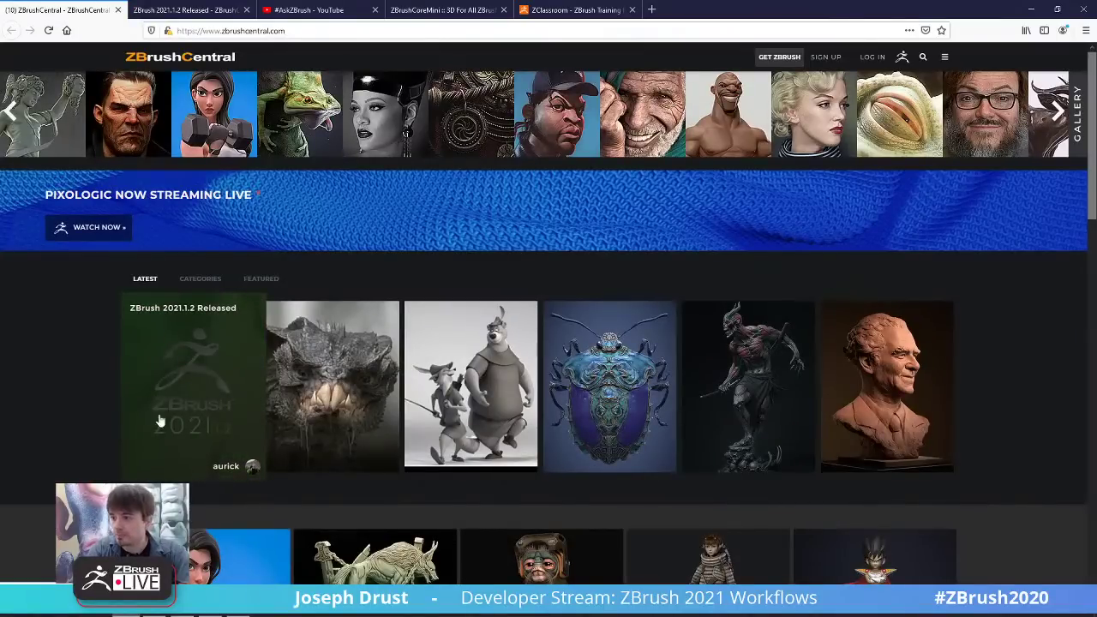
pyautogui.click(184, 9)
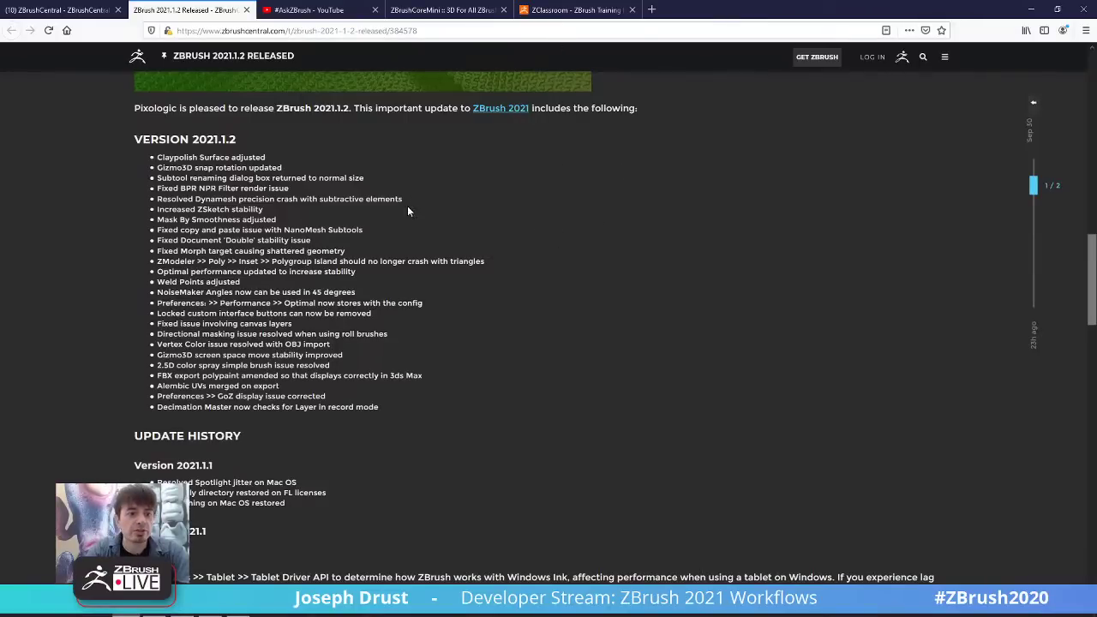
pyautogui.scroll(6, 491, 190)
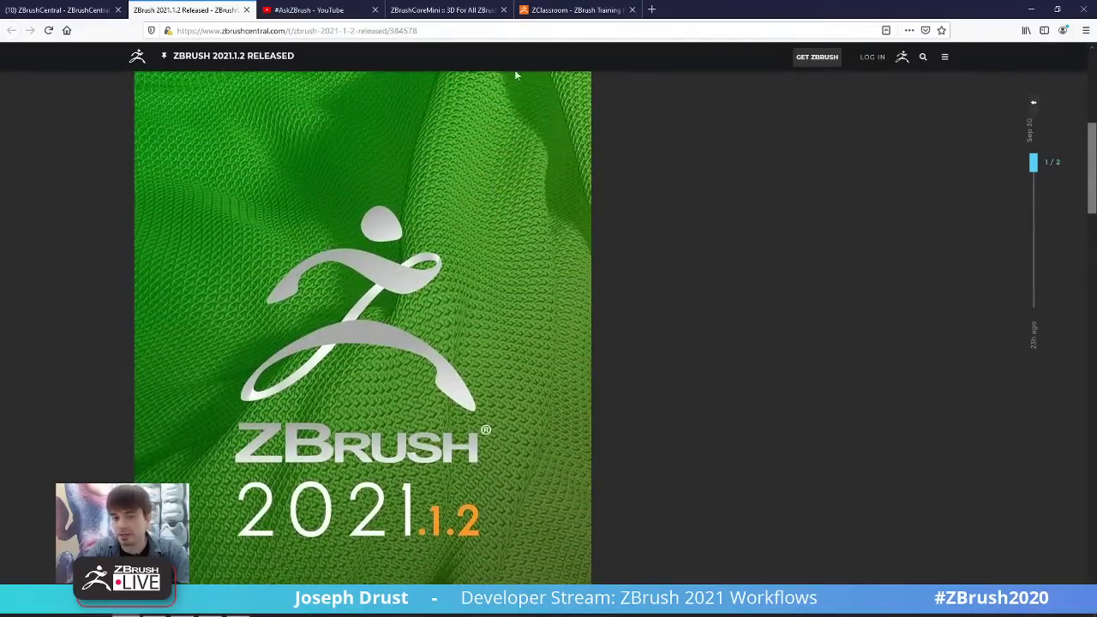
# View the ZClassroom training page and the #AskZBrush YouTube playlist, ending on the ZBrushCoreMini page.
pyautogui.click(570, 11)
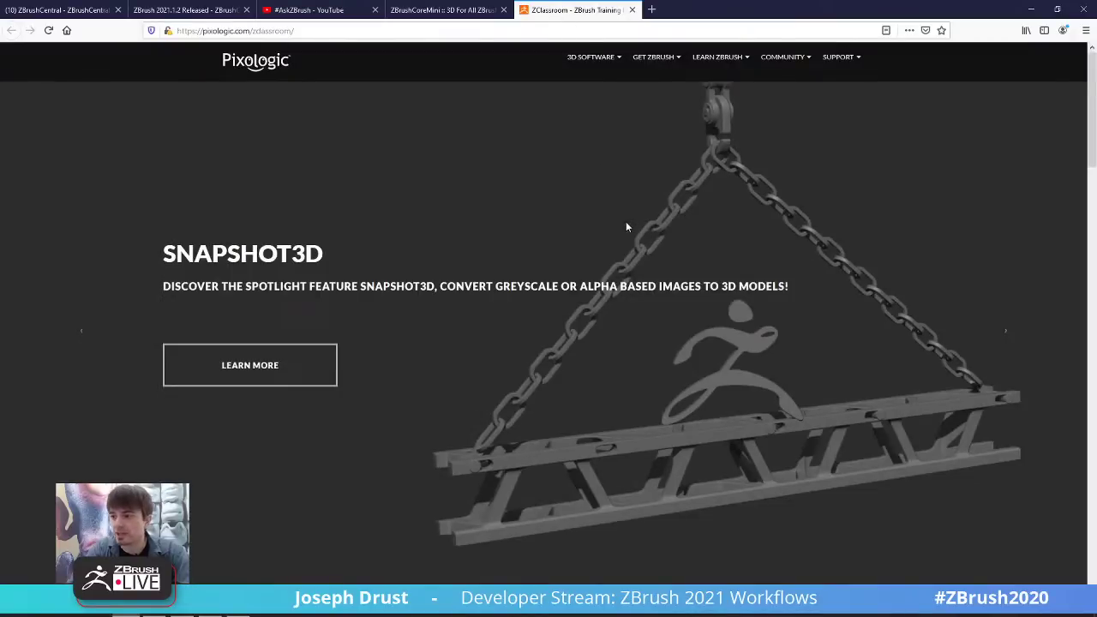
pyautogui.scroll(-6, 625, 226)
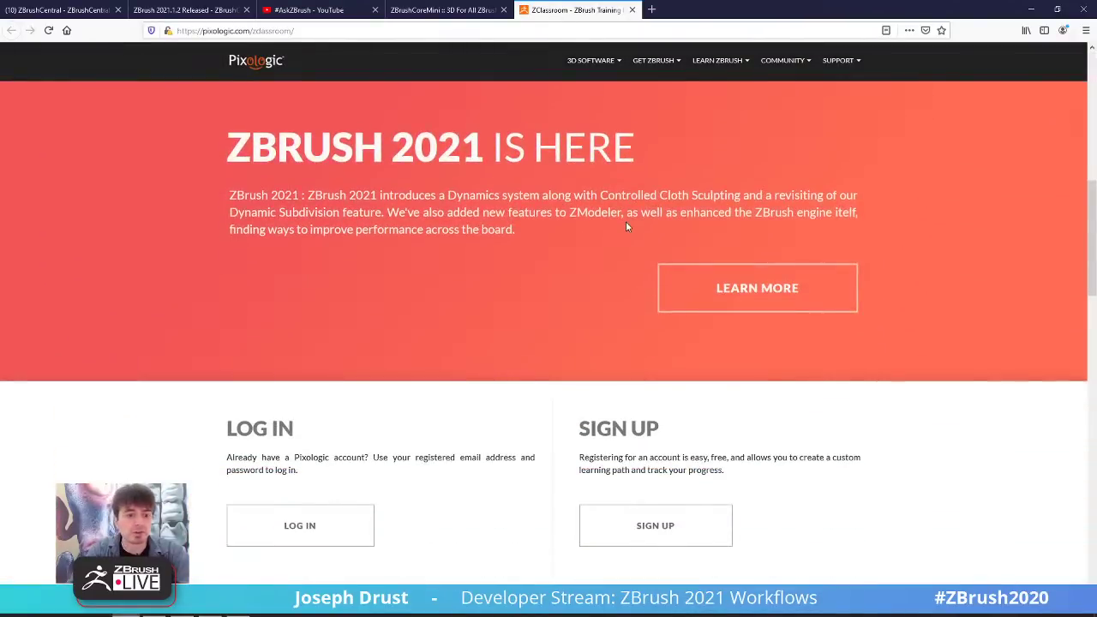
pyautogui.scroll(8, 625, 221)
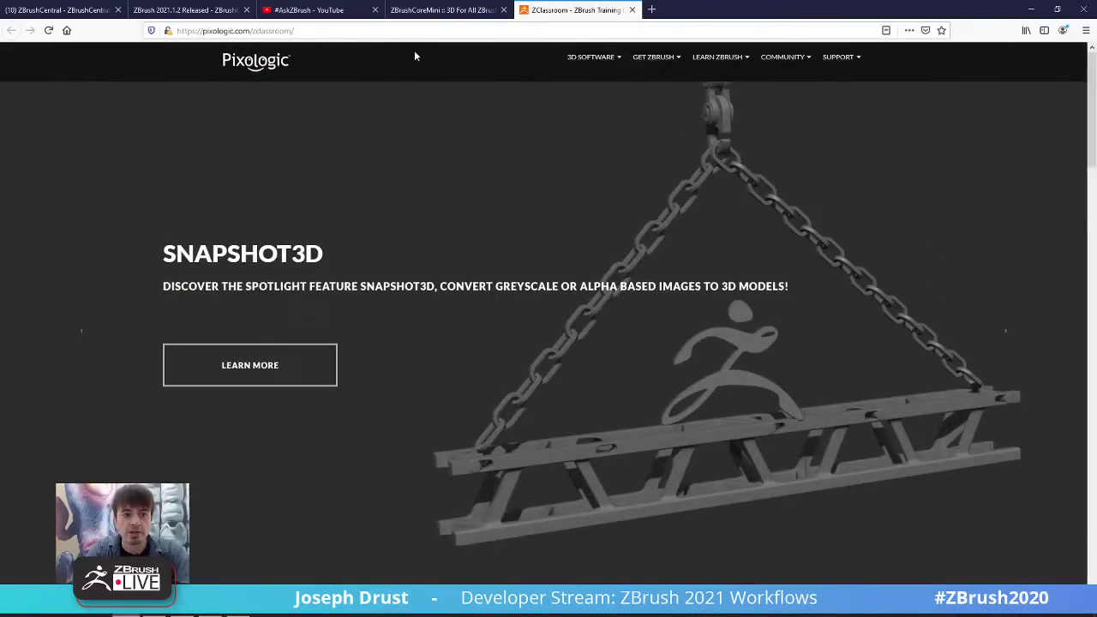
pyautogui.click(312, 10)
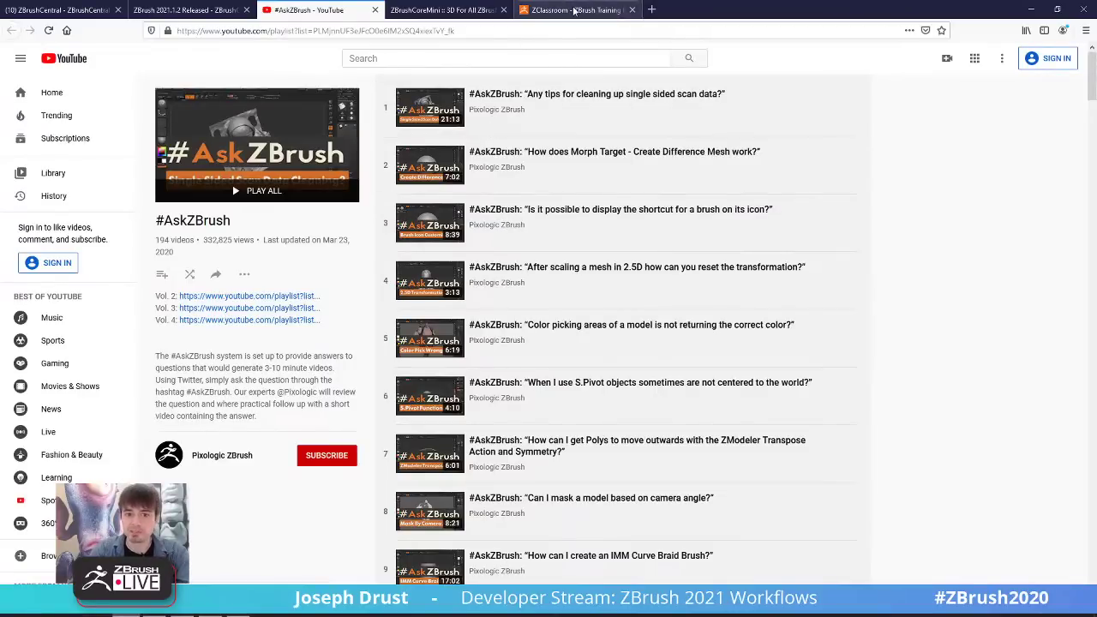
pyautogui.click(560, 9)
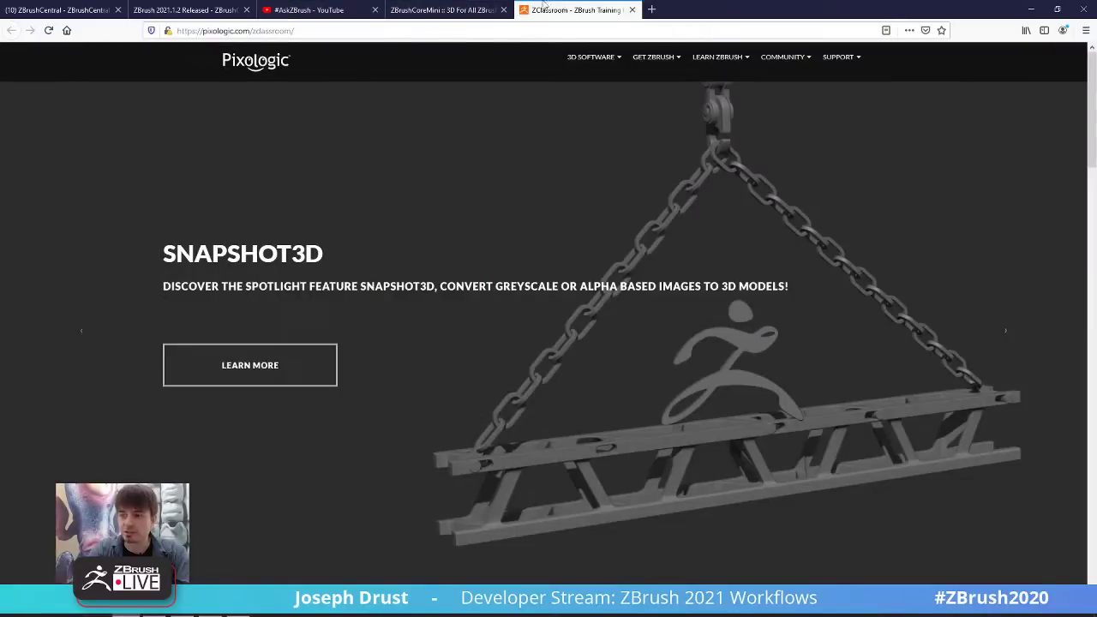
pyautogui.click(348, 11)
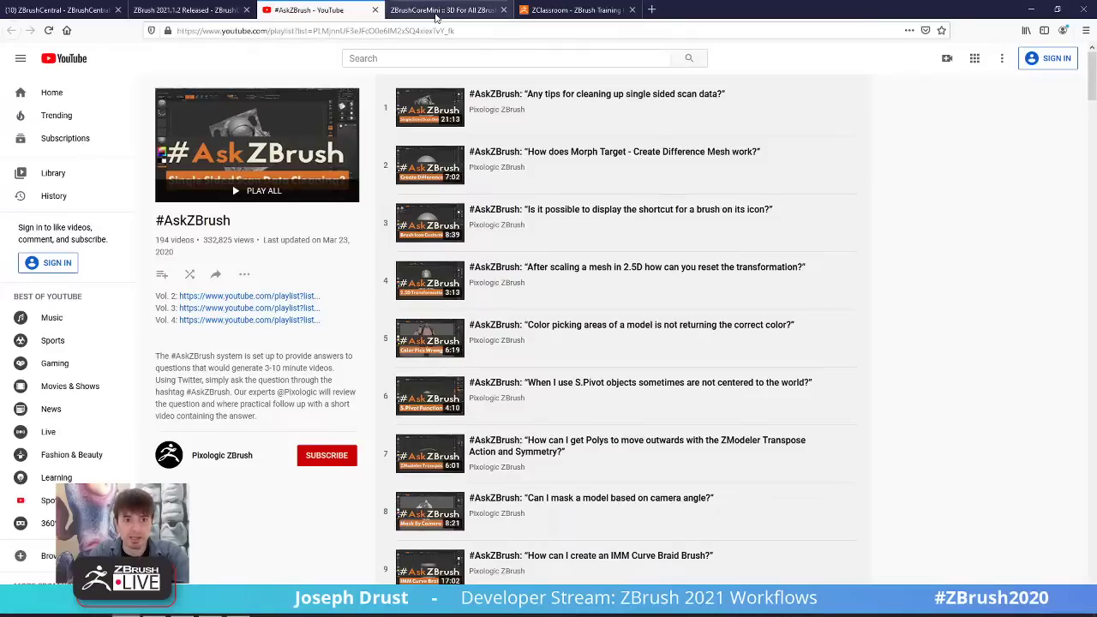
pyautogui.click(442, 12)
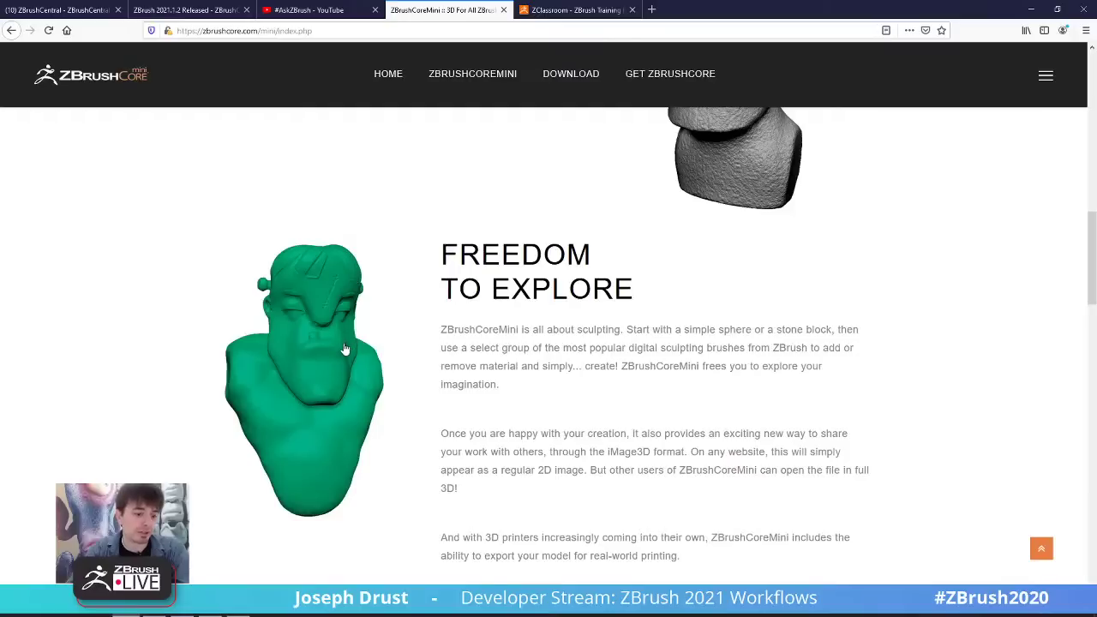
# Switch to ZBrush and examine the textured dragon model from both sides.
pyautogui.moveTo(247, 613)
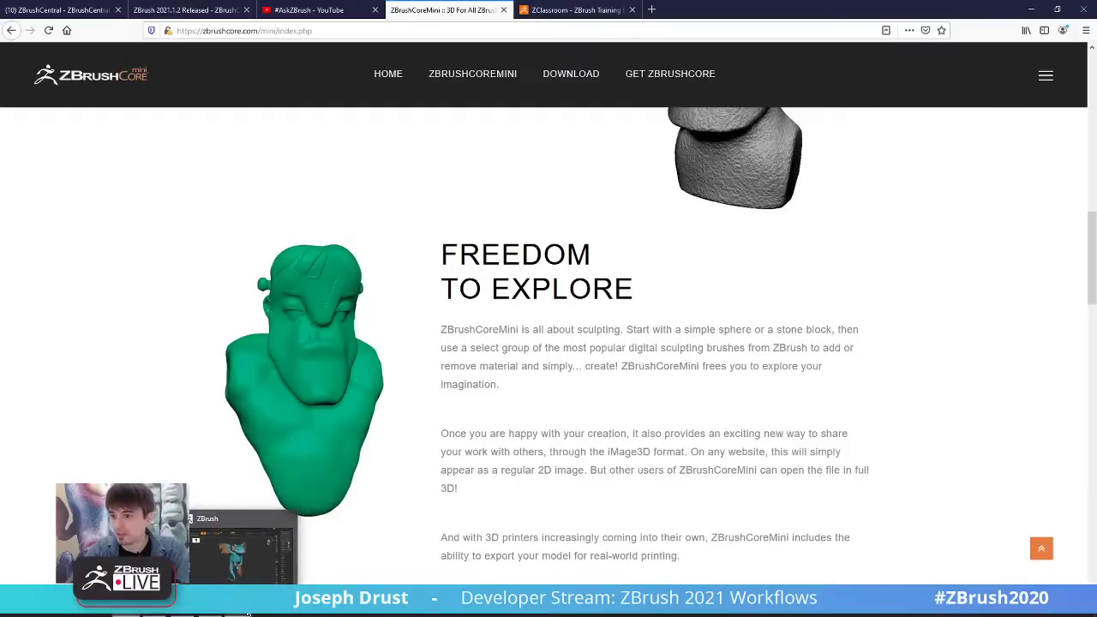
pyautogui.click(247, 613)
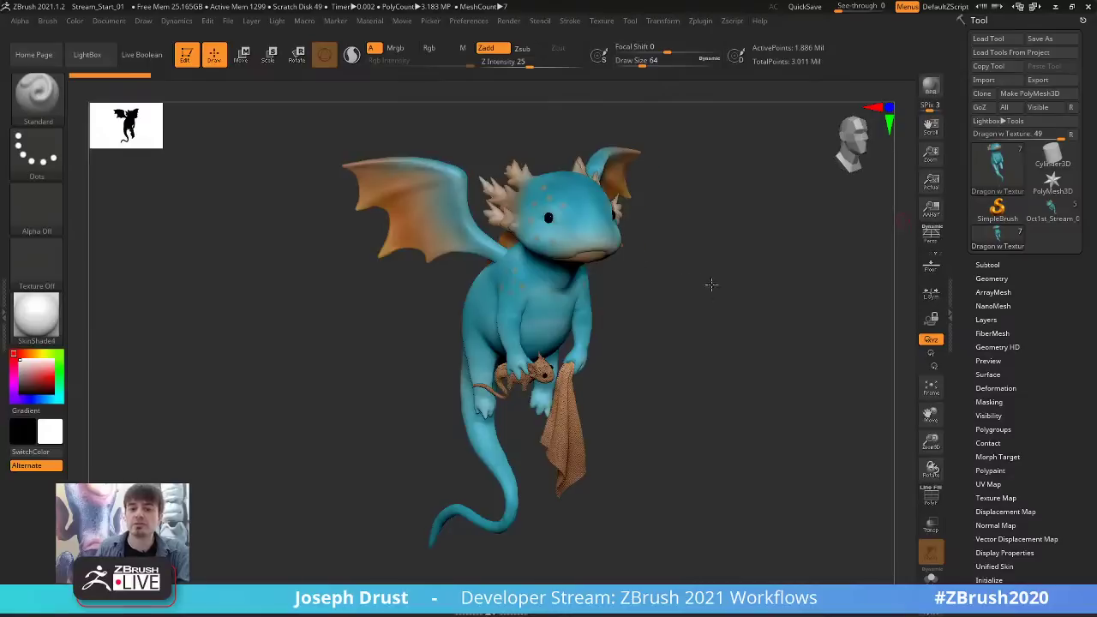
pyautogui.moveTo(710, 284); pyautogui.dragTo(868, 155)
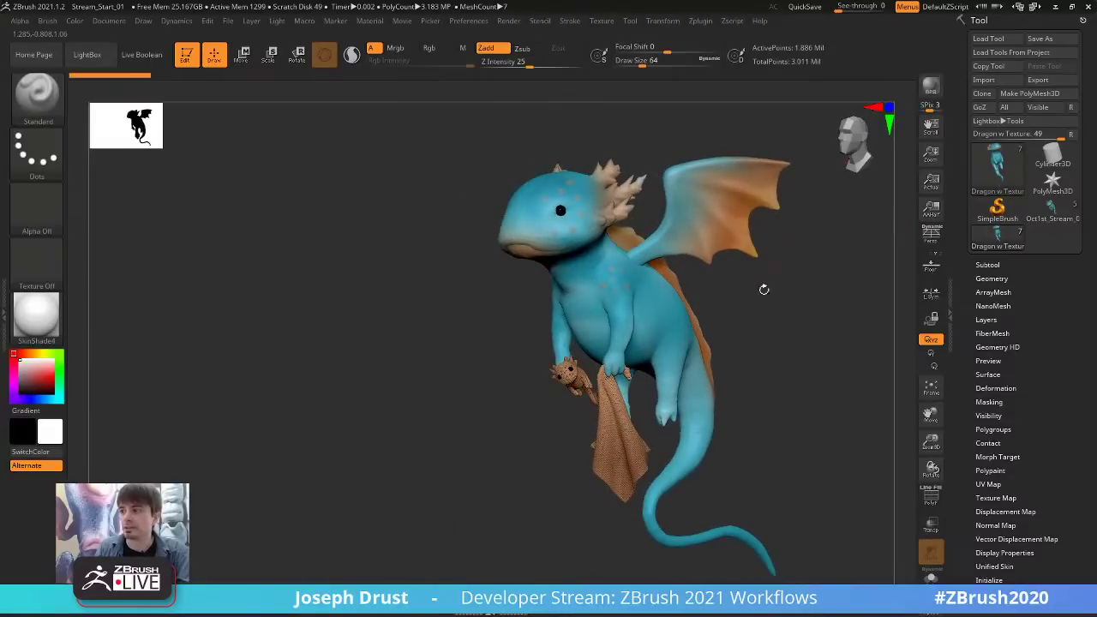
pyautogui.moveTo(754, 314); pyautogui.dragTo(631, 263)
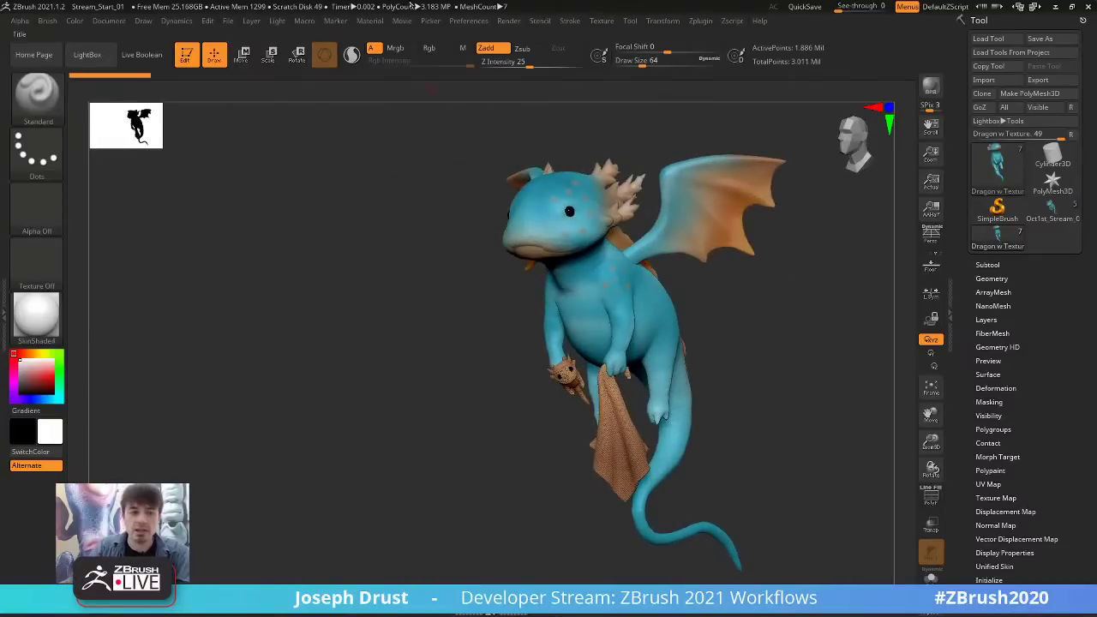
# Cycle through the available CamView models in the preferences and set the CamView to the Earthquake figure.
pyautogui.click(469, 21)
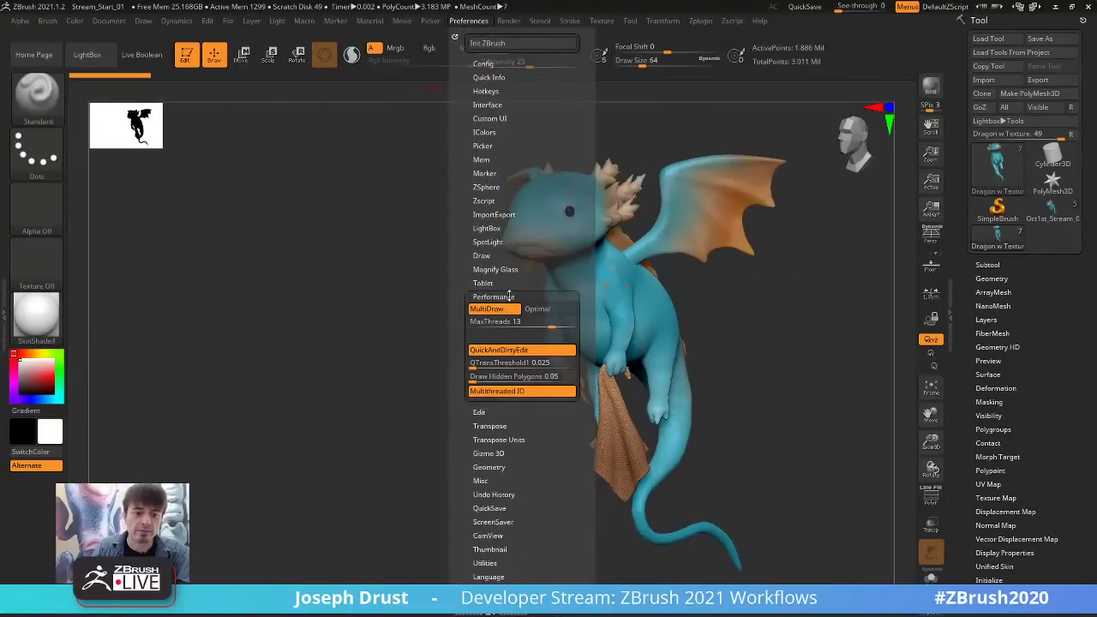
pyautogui.scroll(-1, 531, 205)
pyautogui.click(488, 316)
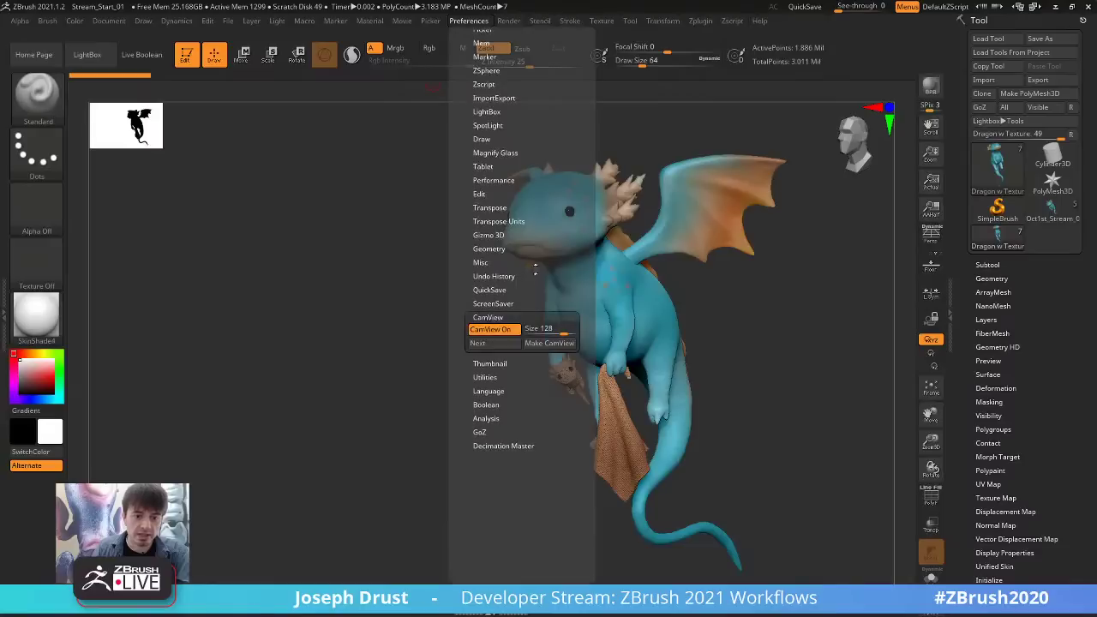
pyautogui.click(502, 300)
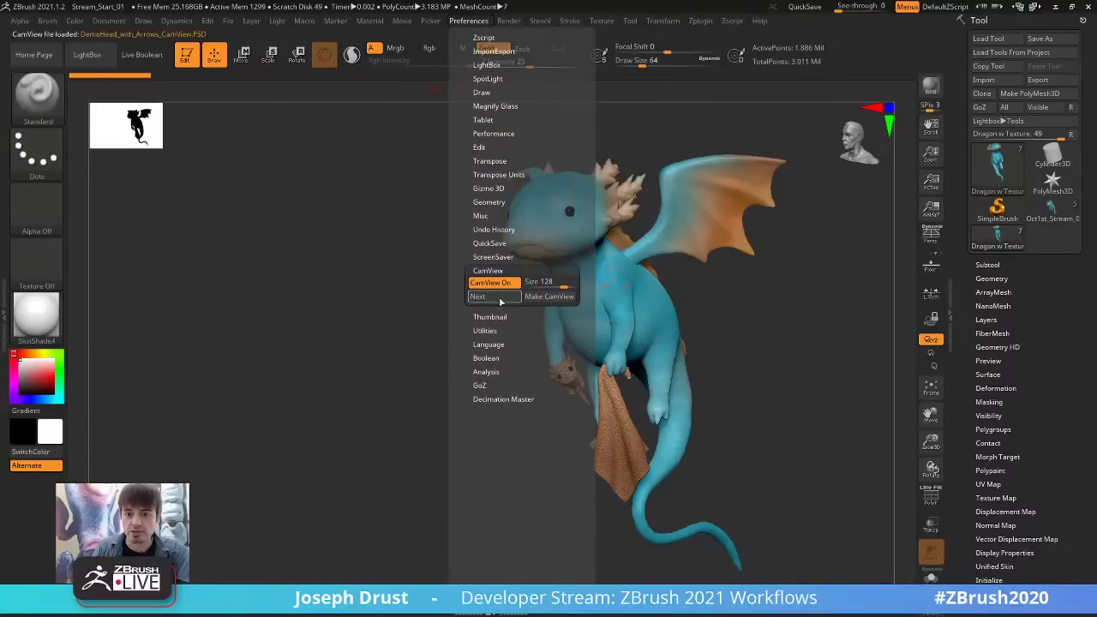
pyautogui.click(501, 300)
pyautogui.click(501, 300)
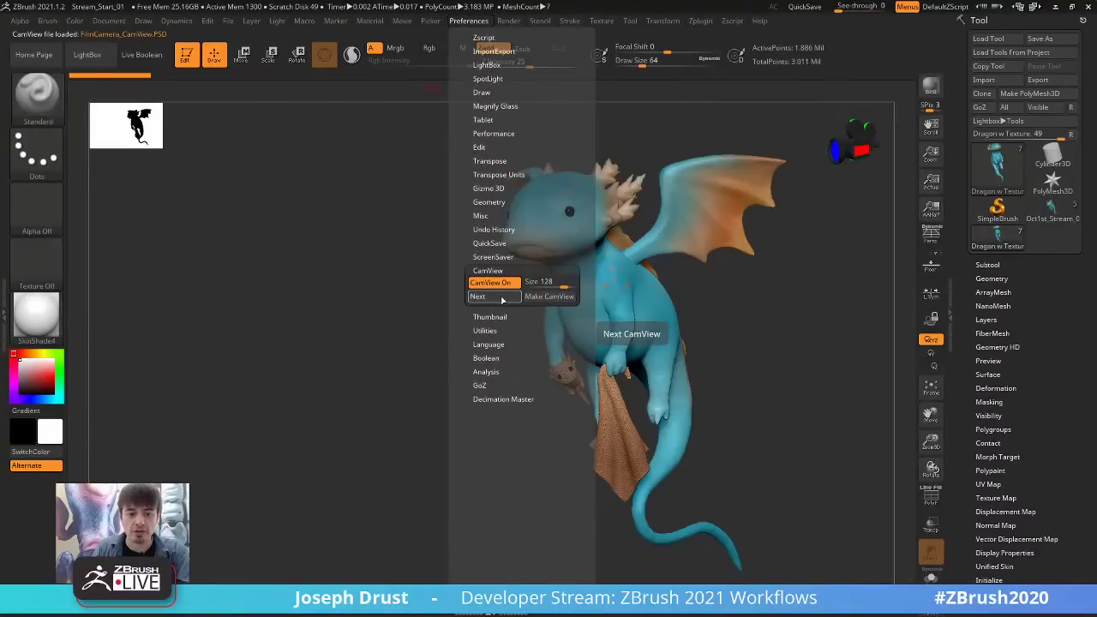
pyautogui.click(501, 301)
pyautogui.click(500, 302)
pyautogui.click(499, 302)
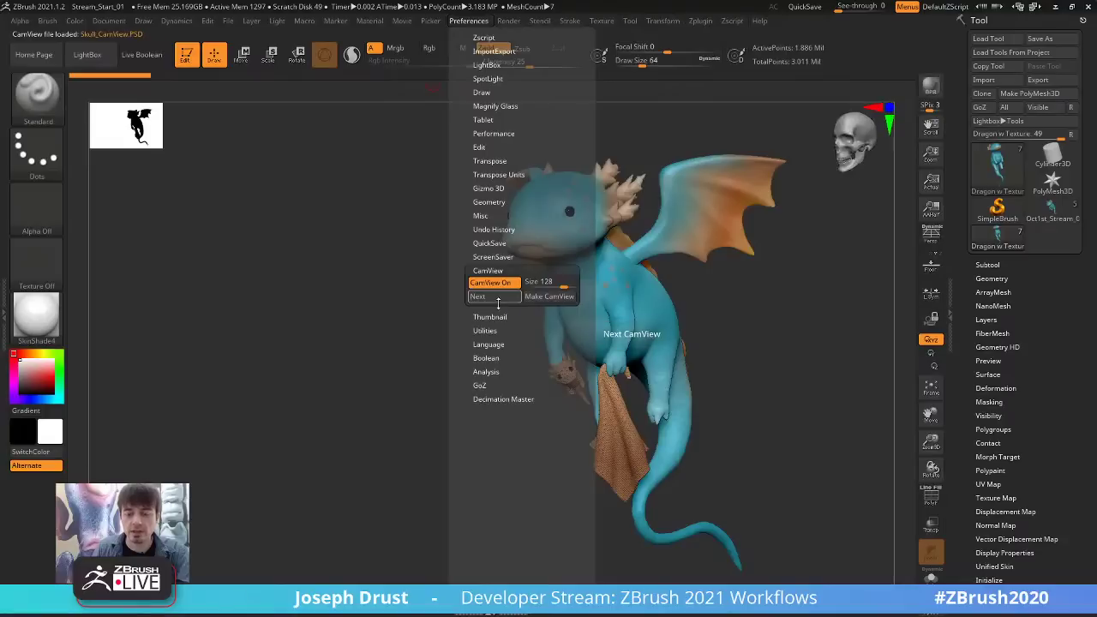
pyautogui.click(498, 303)
pyautogui.click(499, 304)
pyautogui.click(499, 303)
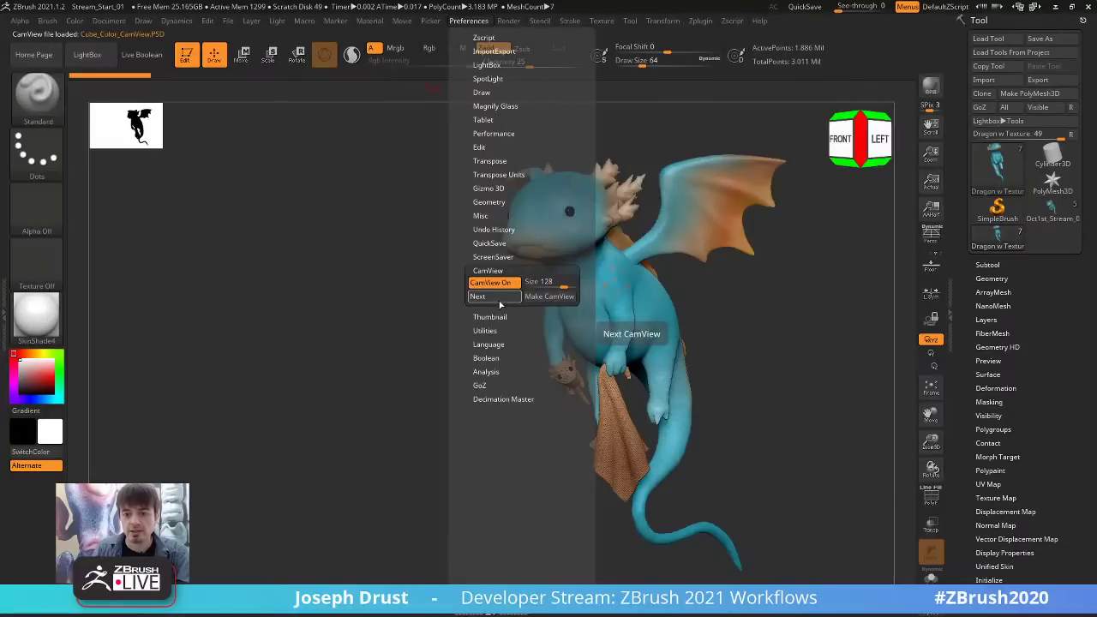
pyautogui.click(499, 304)
pyautogui.click(498, 303)
pyautogui.click(499, 301)
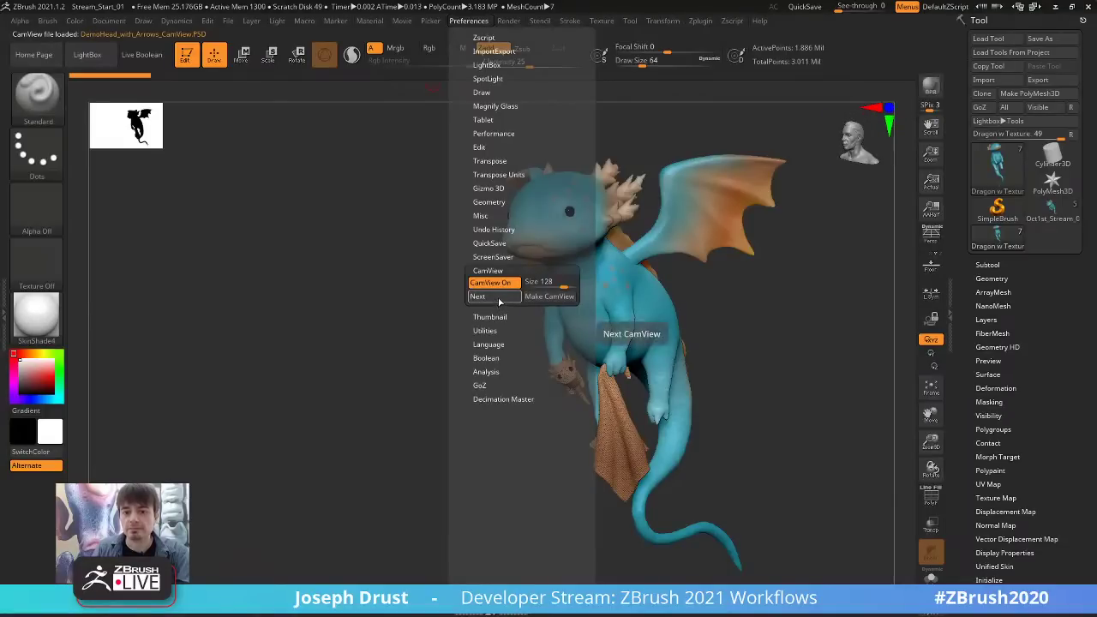
pyautogui.click(499, 301)
pyautogui.click(499, 301)
# Examine the dragon's topology with the polyframe displayed on all subtools, and hide the polyframe again.
pyautogui.moveTo(725, 299); pyautogui.dragTo(600, 316)
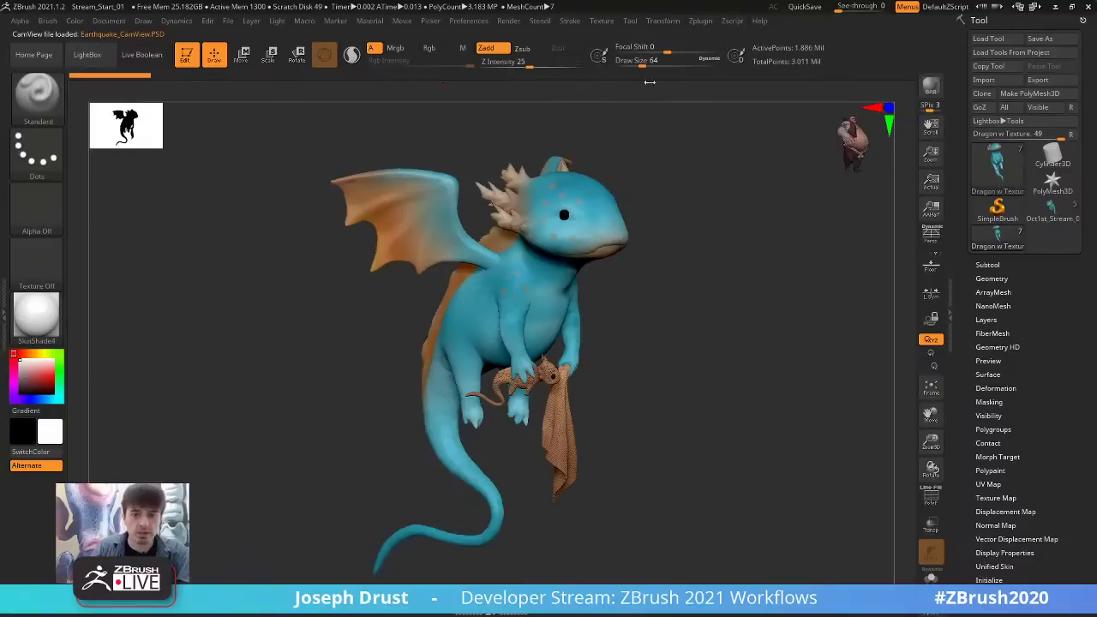
pyautogui.moveTo(710, 276); pyautogui.dragTo(708, 286)
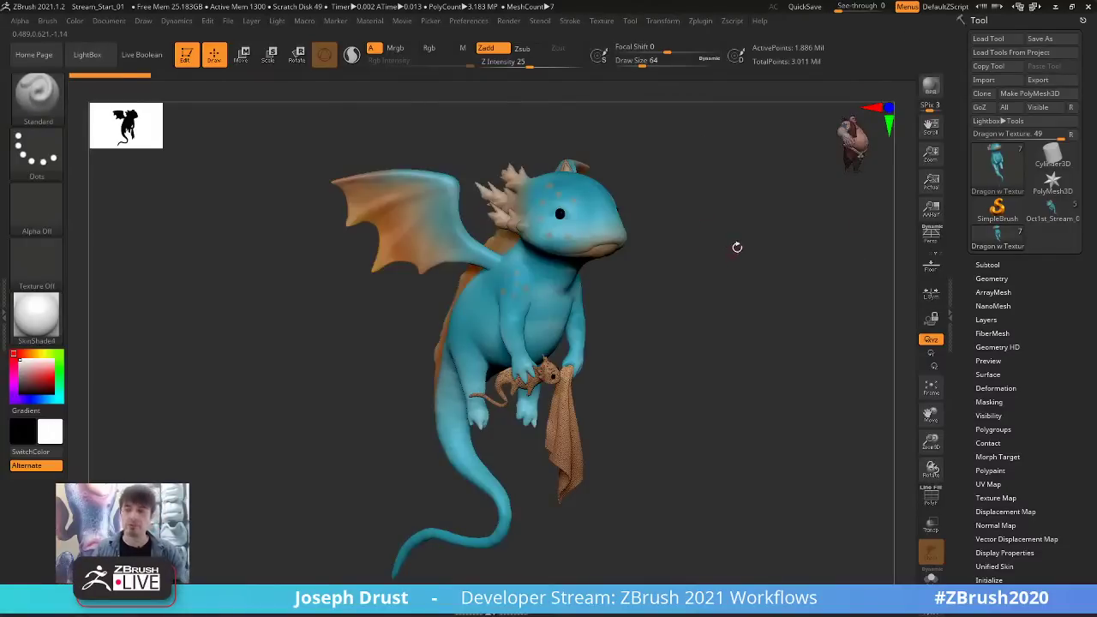
pyautogui.moveTo(777, 279)
pyautogui.mouseDown()
pyautogui.moveTo(754, 300)
pyautogui.moveTo(762, 284)
pyautogui.mouseUp()
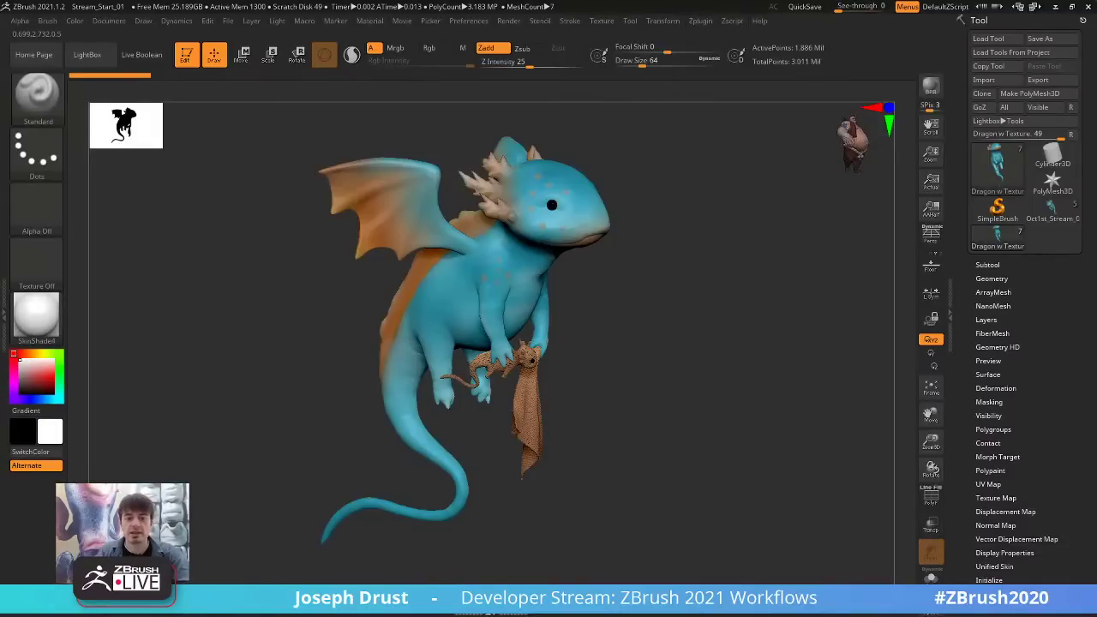
pyautogui.keyDown('alt'); pyautogui.moveTo(664, 343); pyautogui.dragTo(663, 383); pyautogui.keyUp('alt')
pyautogui.click(925, 501)
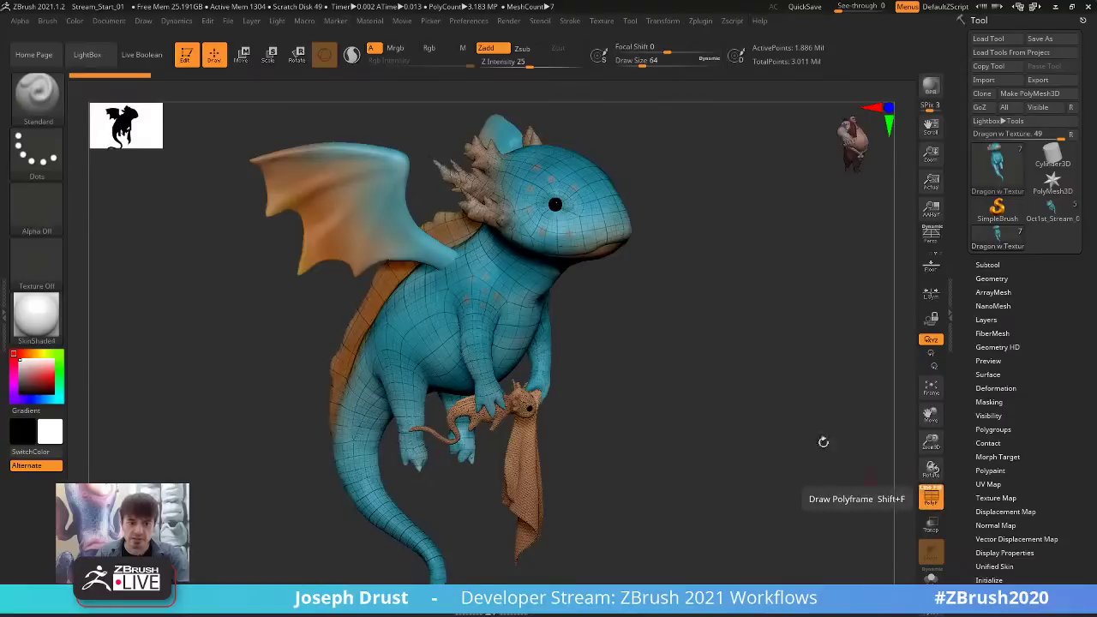
pyautogui.moveTo(823, 441)
pyautogui.mouseDown()
pyautogui.moveTo(725, 374)
pyautogui.moveTo(832, 461)
pyautogui.mouseUp()
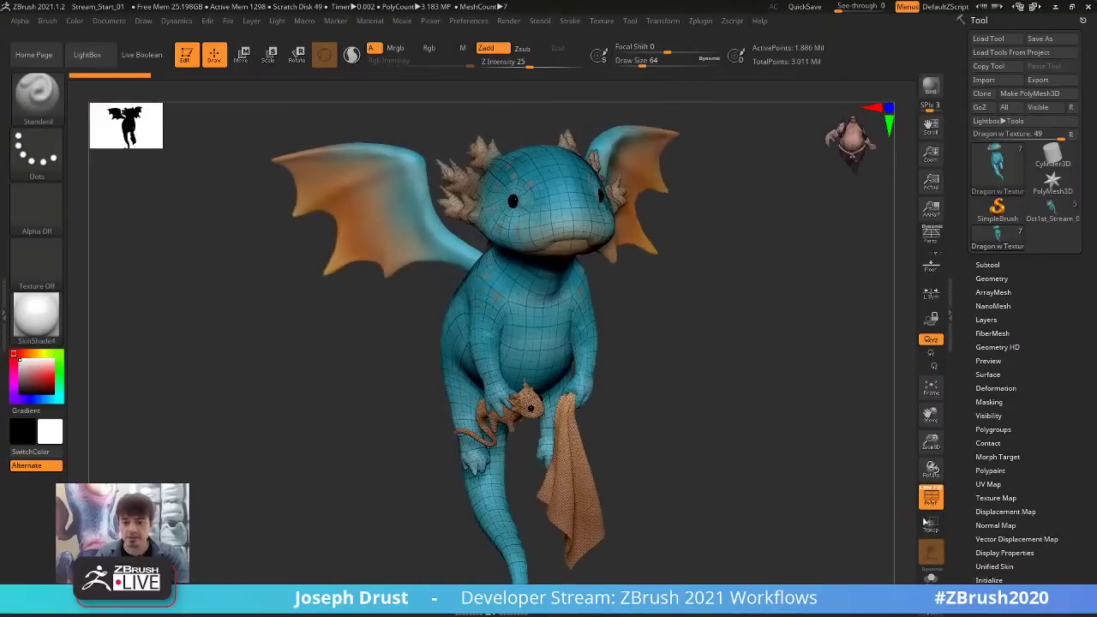
pyautogui.click(930, 497)
# Isolate the dragon's body subtool with Solo mode and display its polyframe.
pyautogui.click(930, 576)
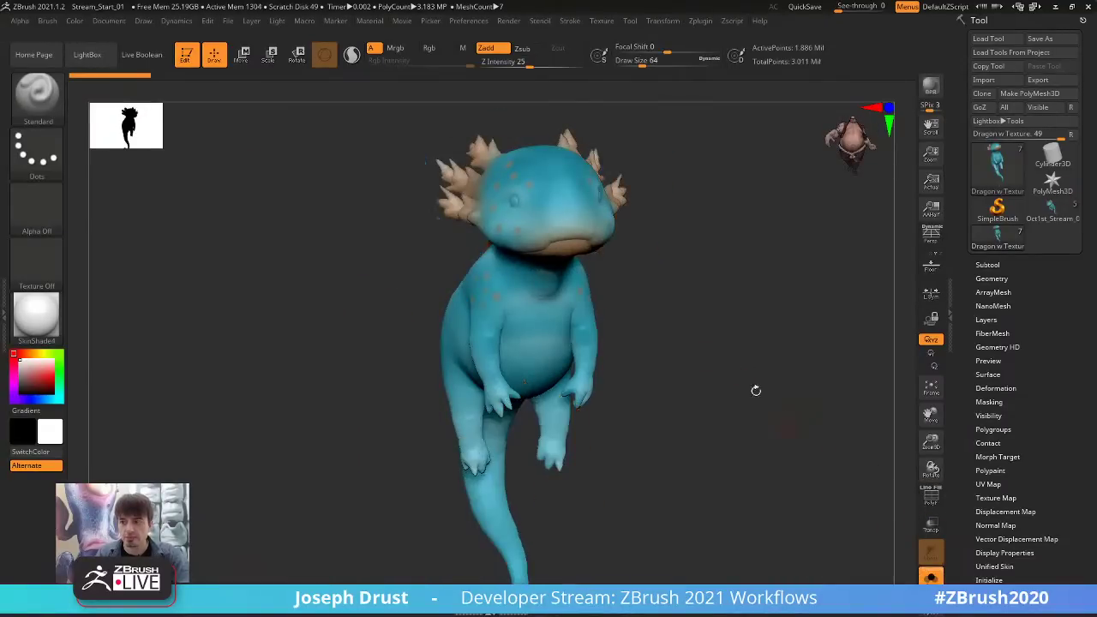
pyautogui.moveTo(756, 390)
pyautogui.mouseDown()
pyautogui.moveTo(719, 368)
pyautogui.moveTo(747, 400)
pyautogui.moveTo(722, 399)
pyautogui.moveTo(752, 403)
pyautogui.moveTo(717, 397)
pyautogui.moveTo(759, 385)
pyautogui.moveTo(738, 392)
pyautogui.moveTo(742, 402)
pyautogui.mouseUp()
pyautogui.click(931, 497)
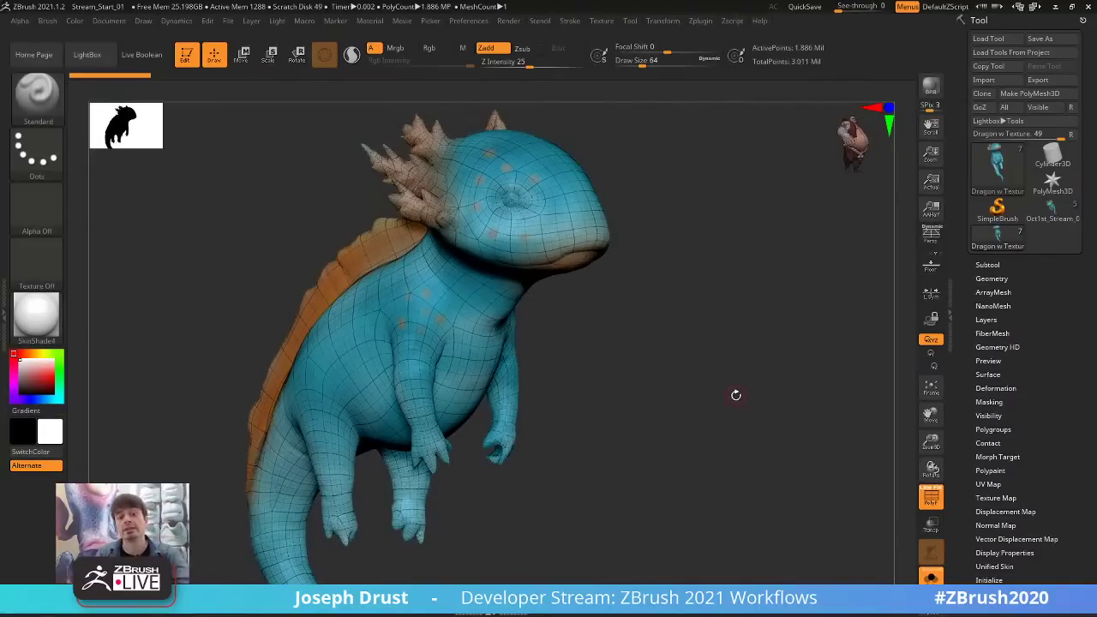
# Lower the textured dragon's body to its lowest subdivision level and compare it with the polyframe of the Oct1st_Stream_01 tool.
pyautogui.click(991, 278)
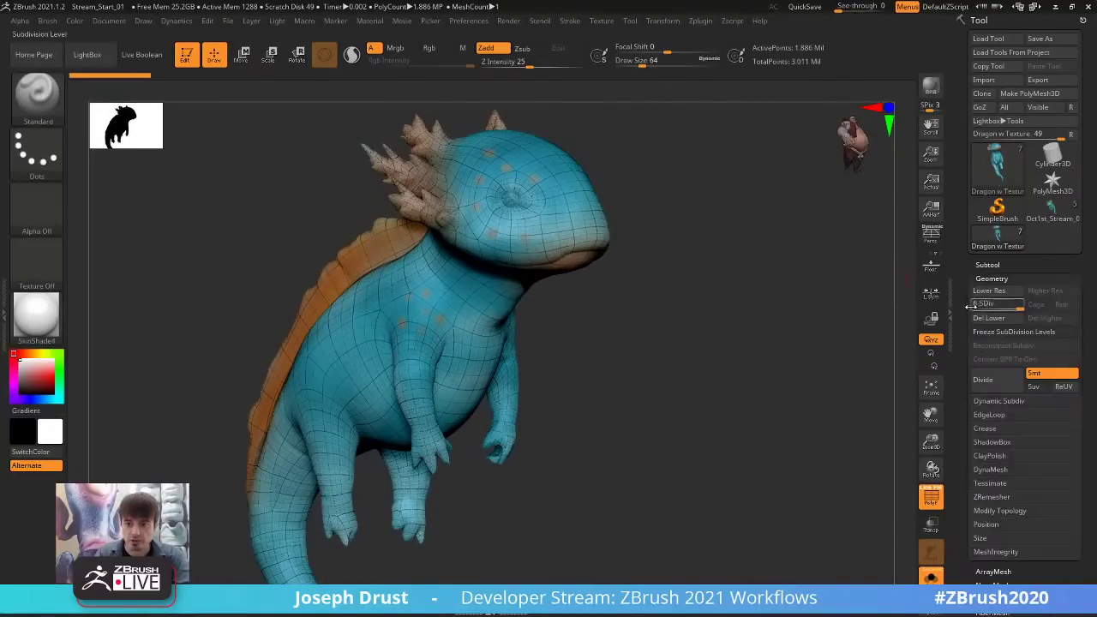
pyautogui.moveTo(970, 306)
pyautogui.mouseDown()
pyautogui.moveTo(998, 306)
pyautogui.moveTo(969, 307)
pyautogui.mouseUp()
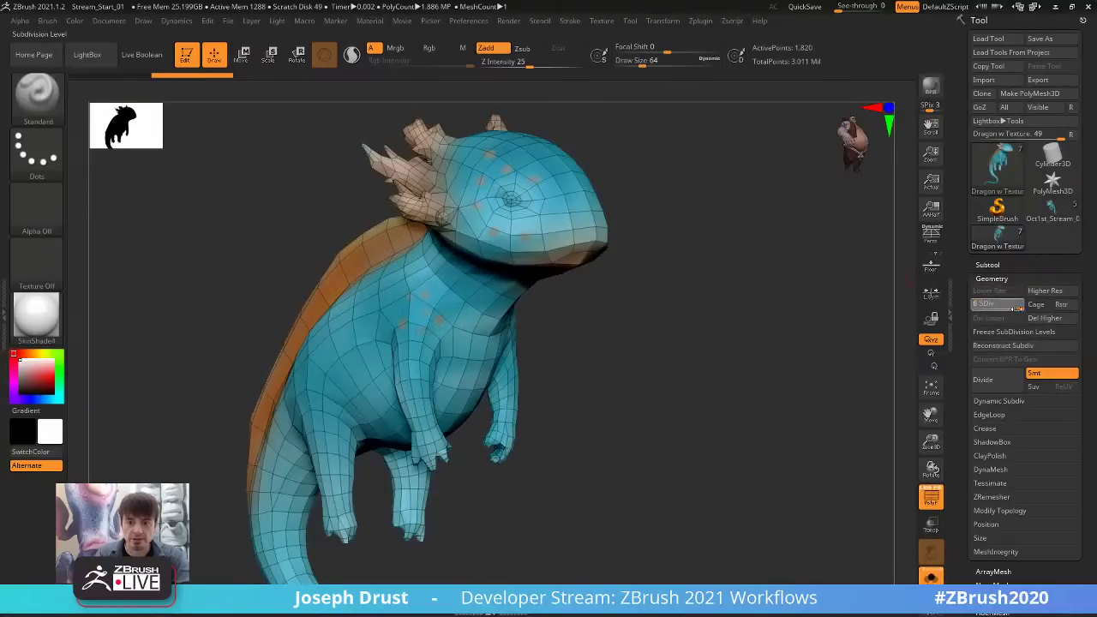
pyautogui.click(1053, 214)
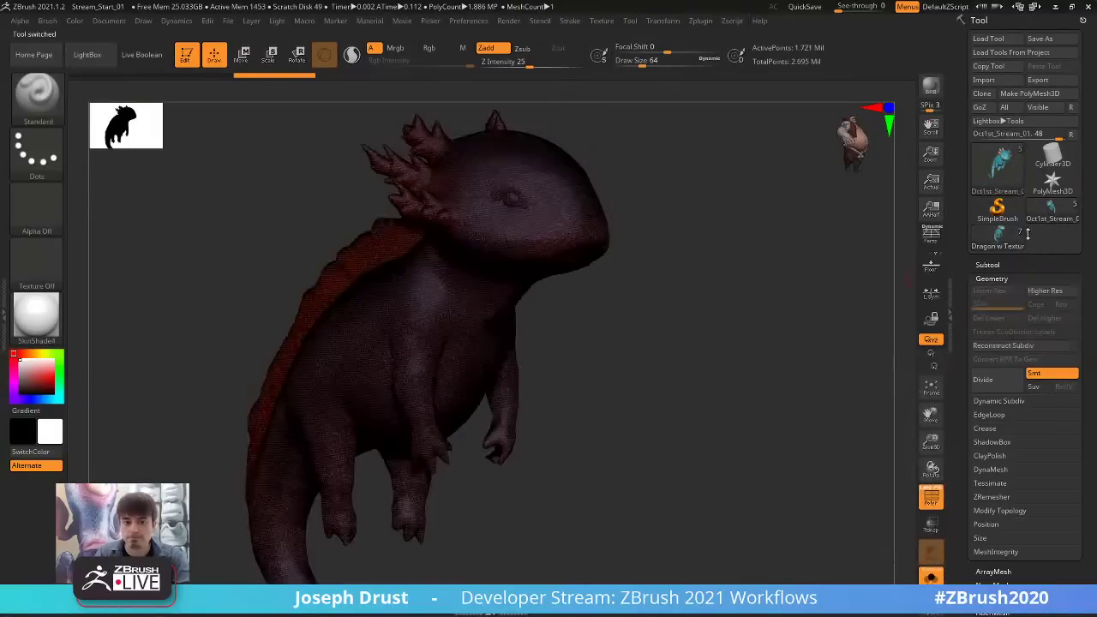
pyautogui.moveTo(804, 478); pyautogui.dragTo(729, 288)
pyautogui.click(932, 499)
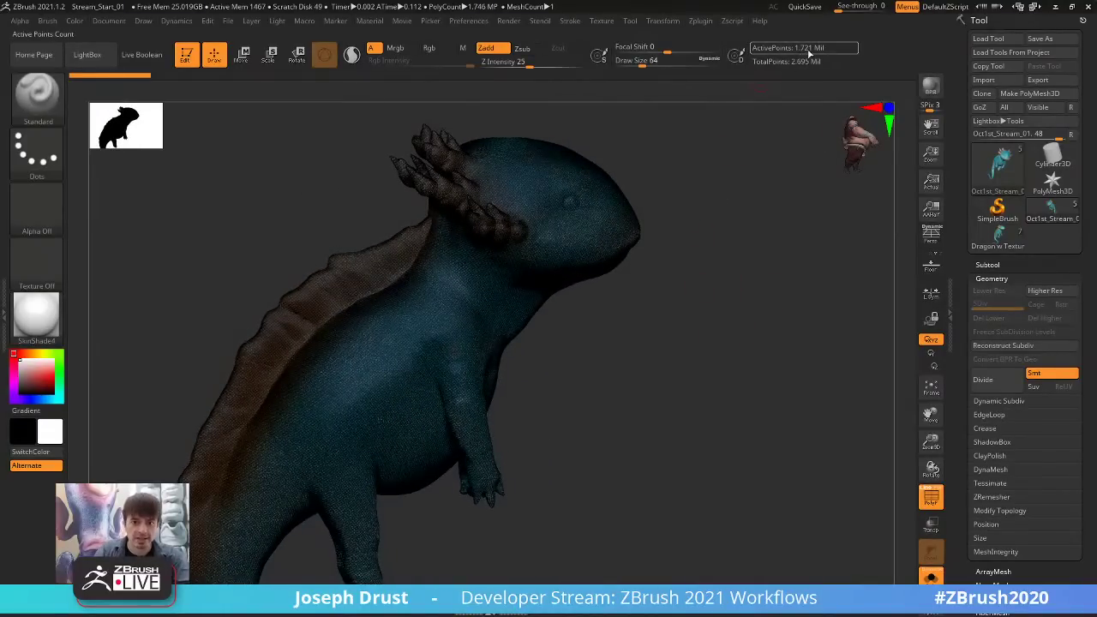
pyautogui.moveTo(783, 284); pyautogui.dragTo(783, 294)
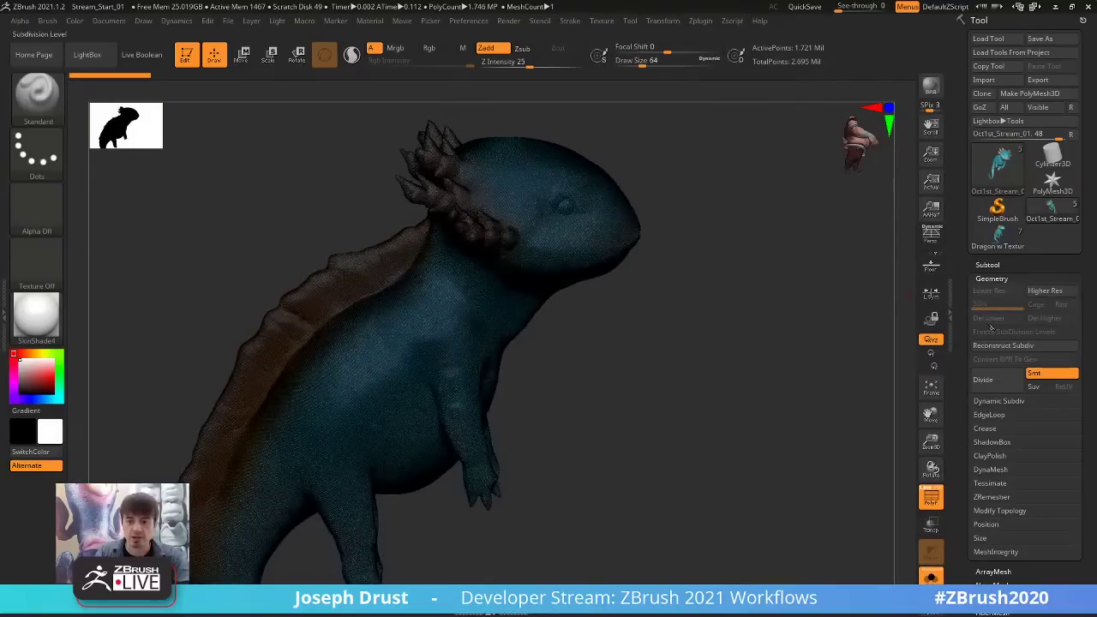
# Switch back to the Dragon w Texture tool and examine its body topology from slightly different angles.
pyautogui.click(994, 245)
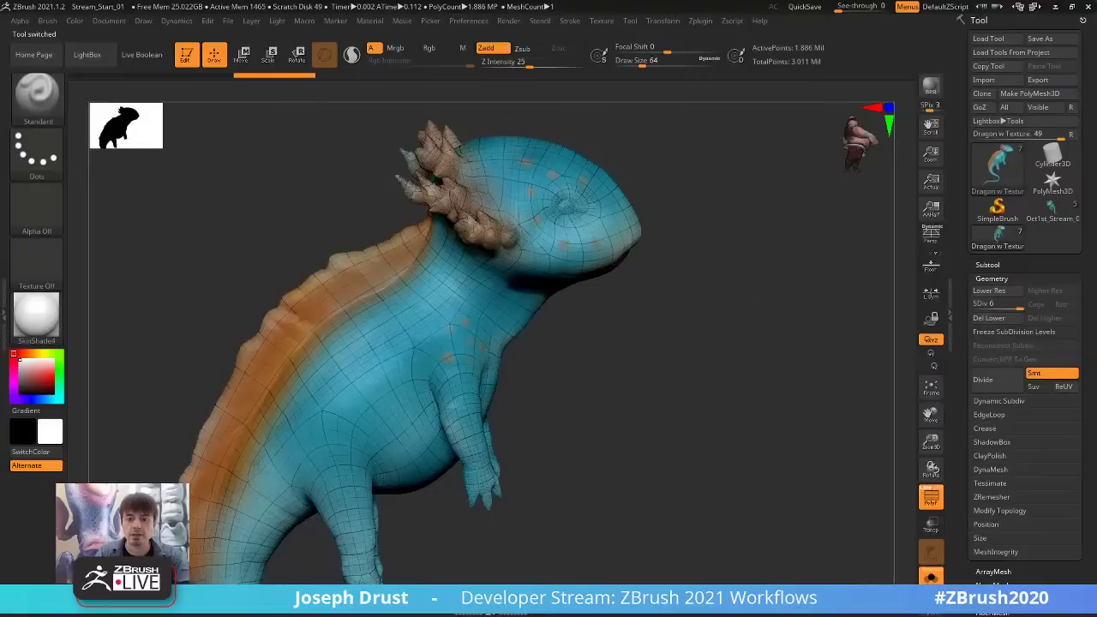
pyautogui.moveTo(771, 254); pyautogui.dragTo(783, 247)
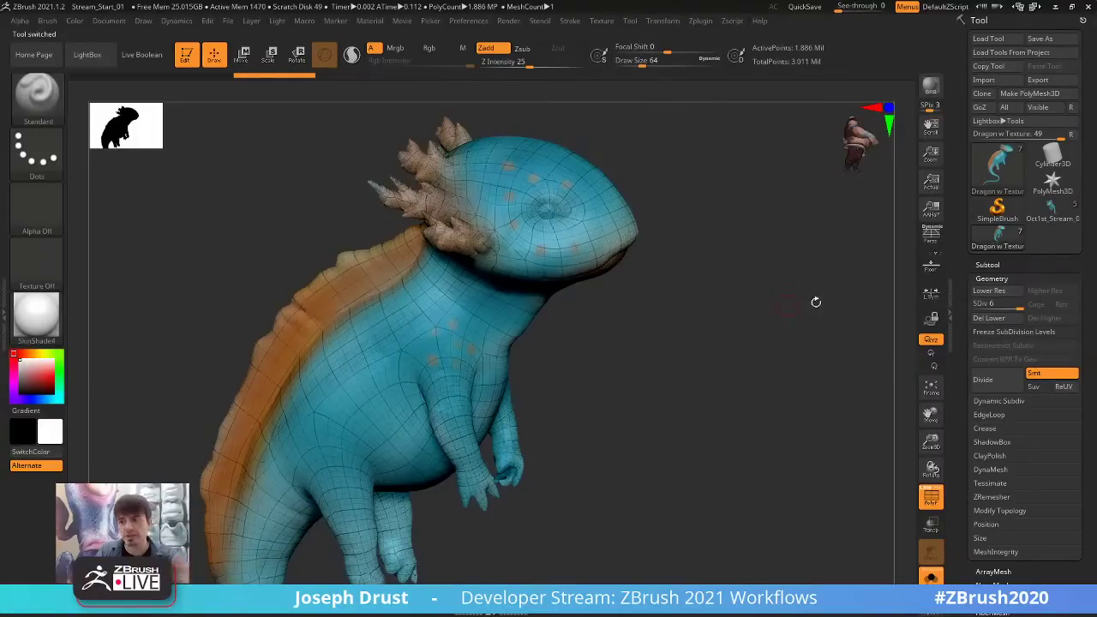
pyautogui.moveTo(662, 346); pyautogui.dragTo(666, 354)
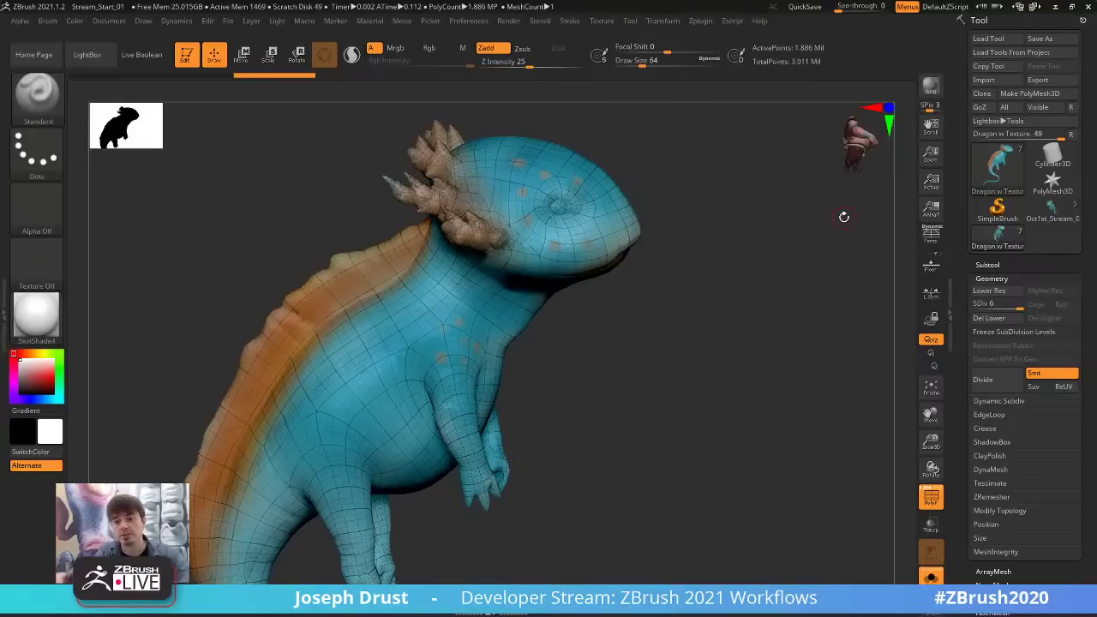
# Set the body's subdivision to level 1, examine the base mesh, and raise the subdivision back to level 6.
pyautogui.click(977, 305)
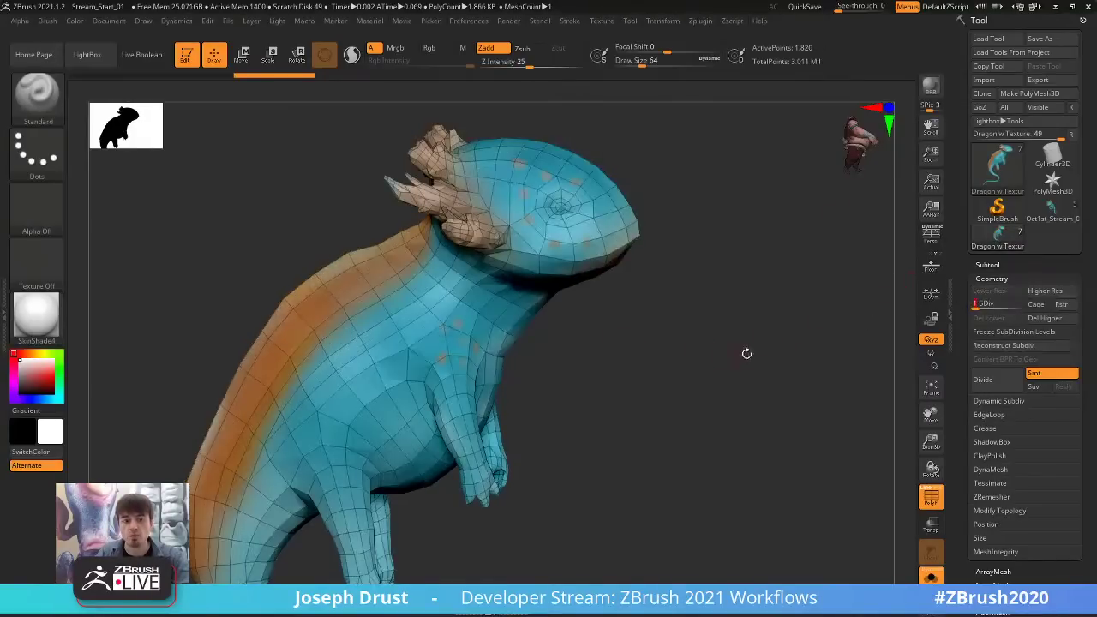
pyautogui.moveTo(747, 350); pyautogui.dragTo(701, 281)
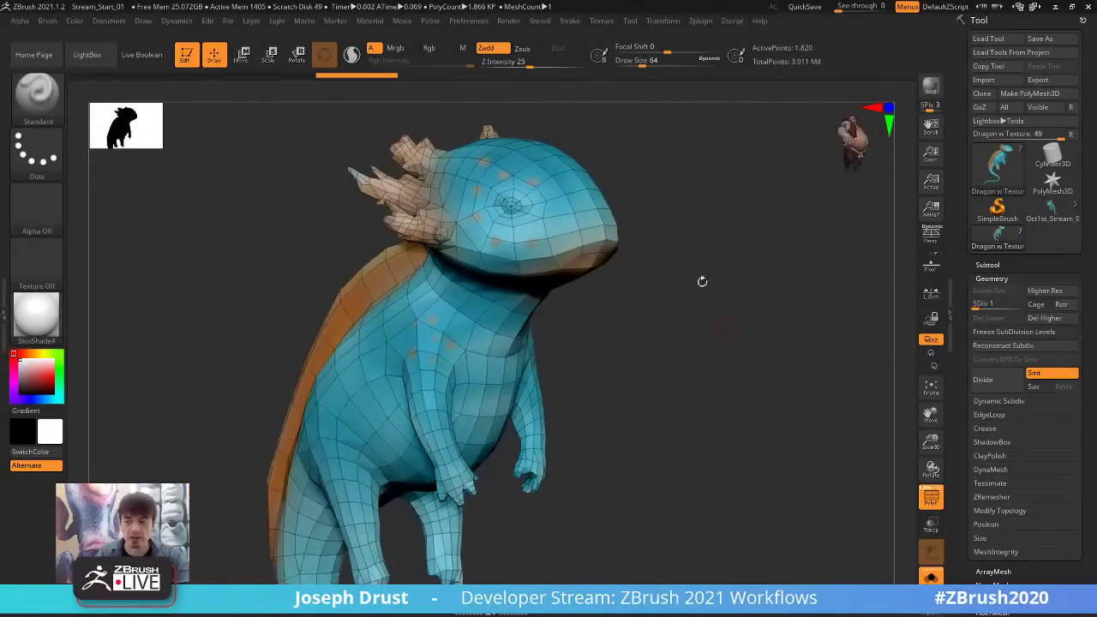
pyautogui.moveTo(728, 339); pyautogui.dragTo(595, 284)
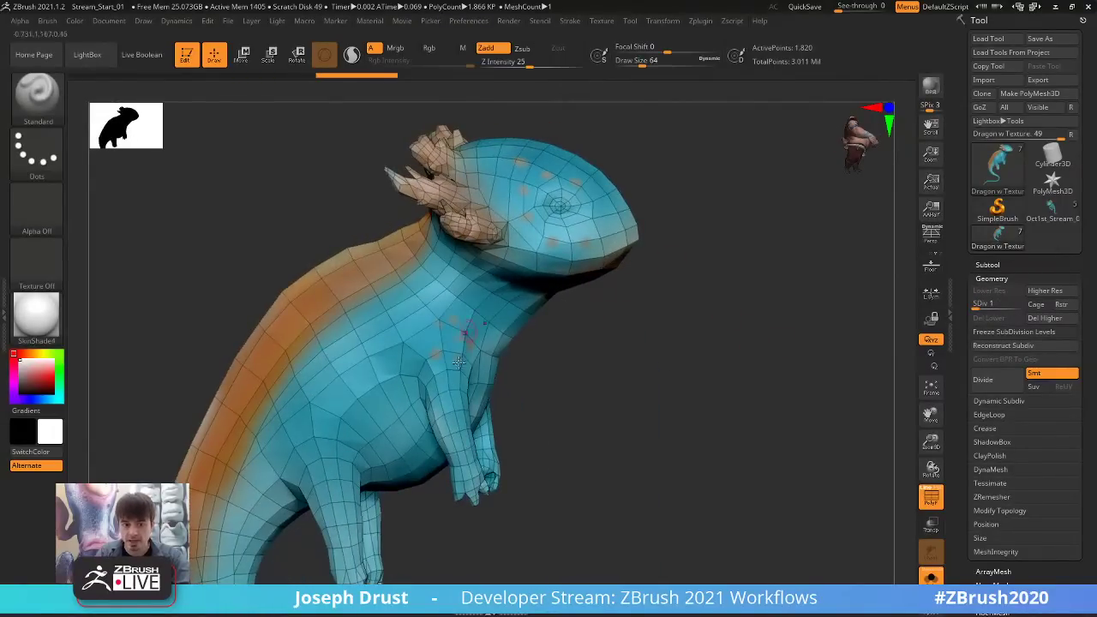
pyautogui.moveTo(719, 377); pyautogui.dragTo(699, 360)
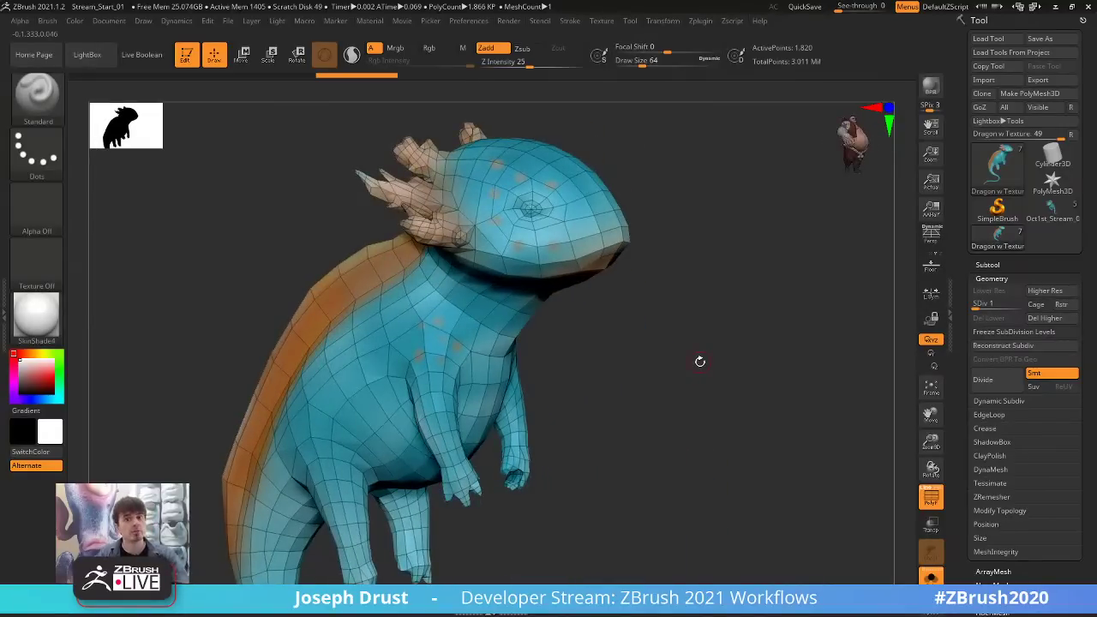
pyautogui.moveTo(674, 246); pyautogui.dragTo(728, 314)
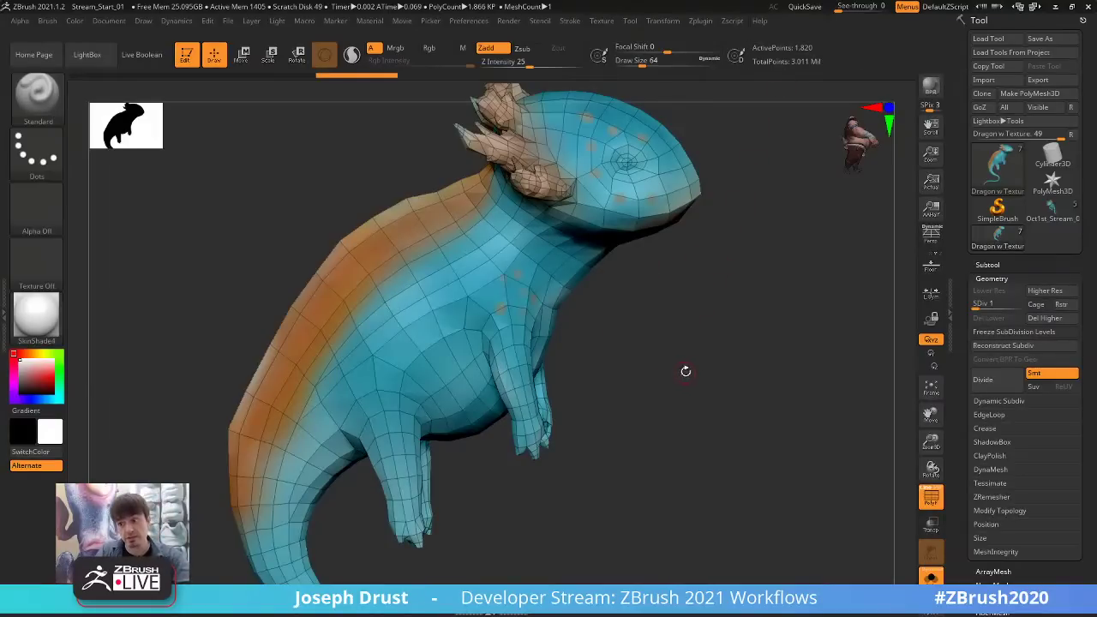
pyautogui.moveTo(686, 371); pyautogui.dragTo(699, 361)
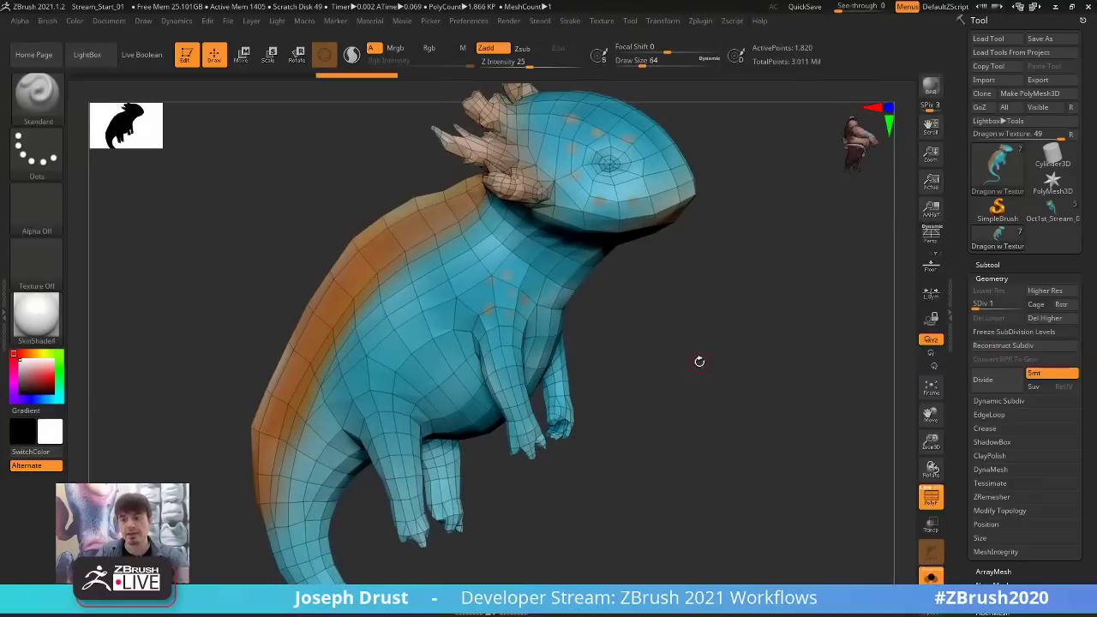
pyautogui.click(985, 305)
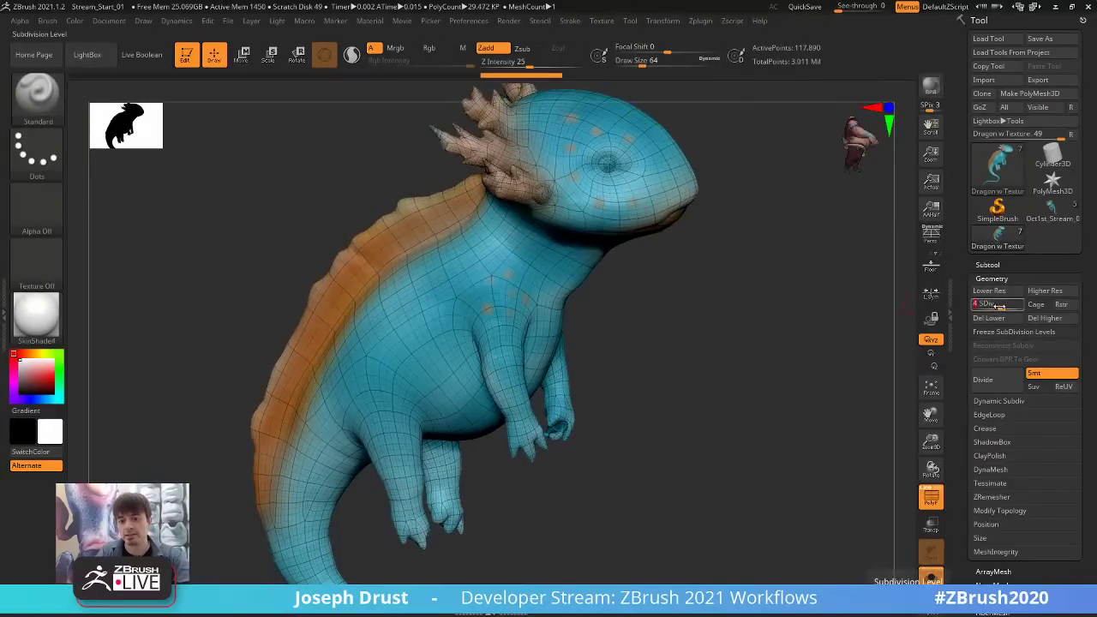
pyautogui.moveTo(985, 305); pyautogui.dragTo(1024, 305)
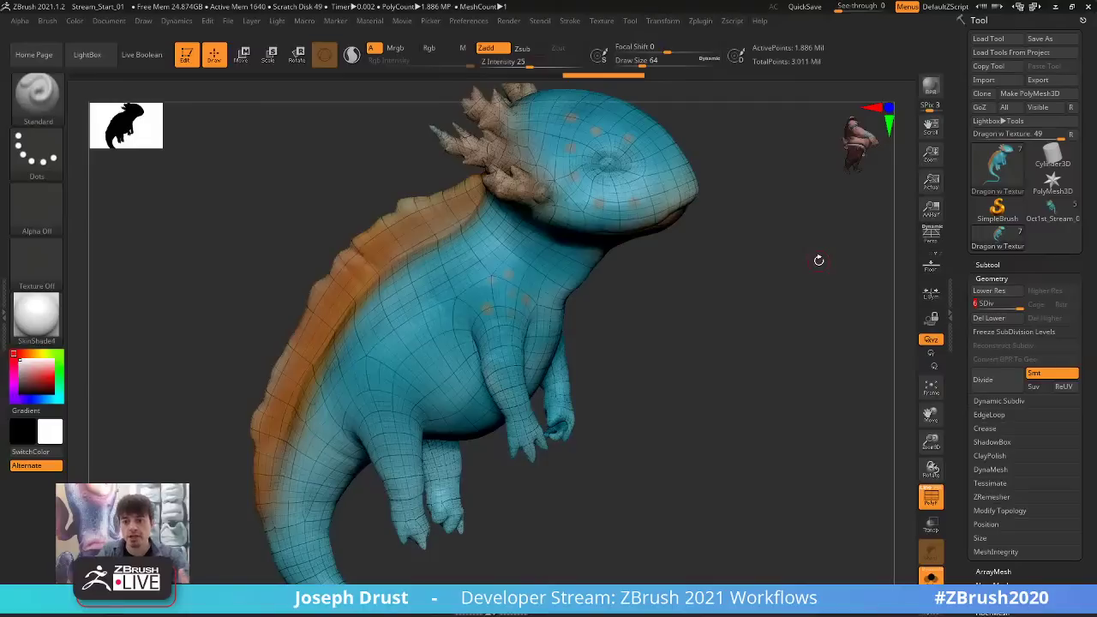
# Switch to the Oct1st_Stream_01 tool, inspect its dense mesh, and hide the polyframe.
pyautogui.click(1052, 208)
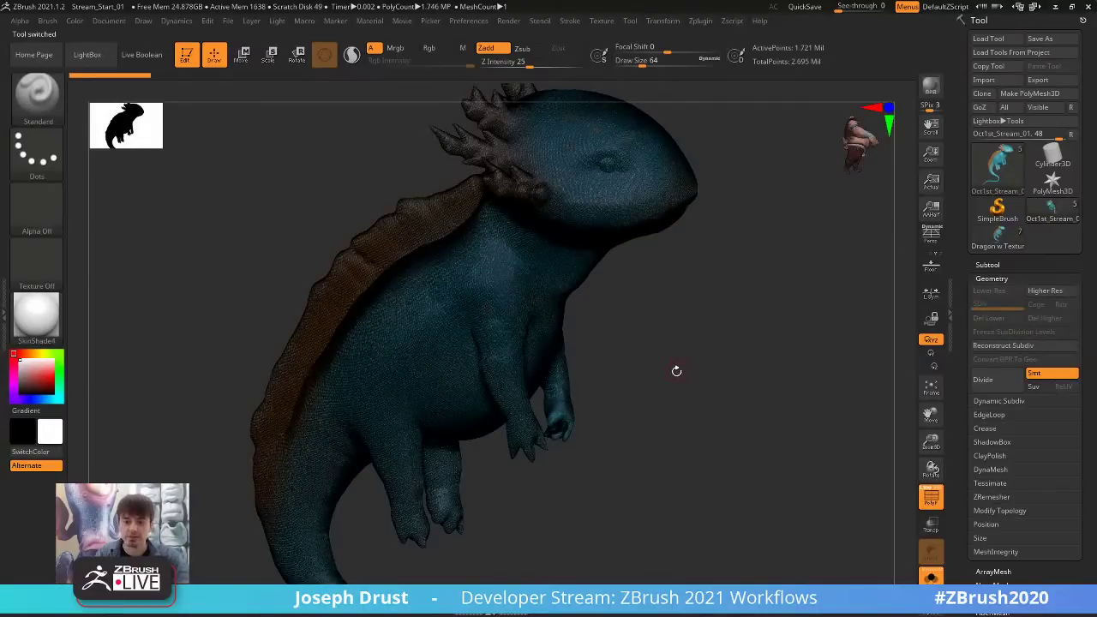
pyautogui.moveTo(687, 377); pyautogui.dragTo(870, 494)
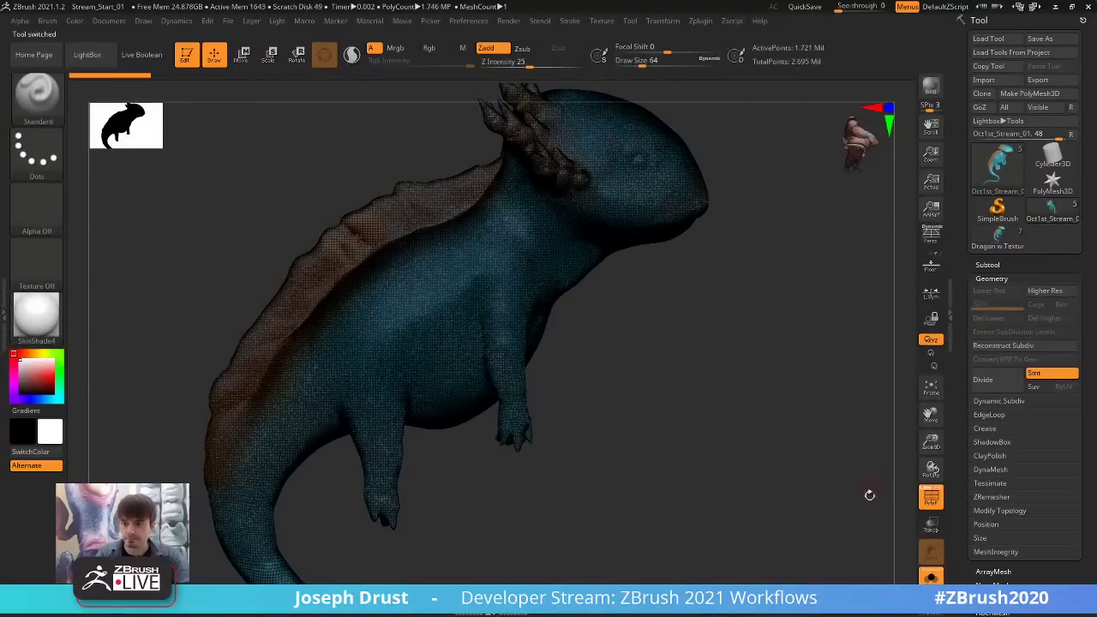
pyautogui.click(930, 496)
pyautogui.moveTo(652, 357)
pyautogui.mouseDown()
pyautogui.moveTo(688, 367)
pyautogui.moveTo(651, 369)
pyautogui.moveTo(690, 363)
pyautogui.moveTo(720, 330)
pyautogui.mouseUp()
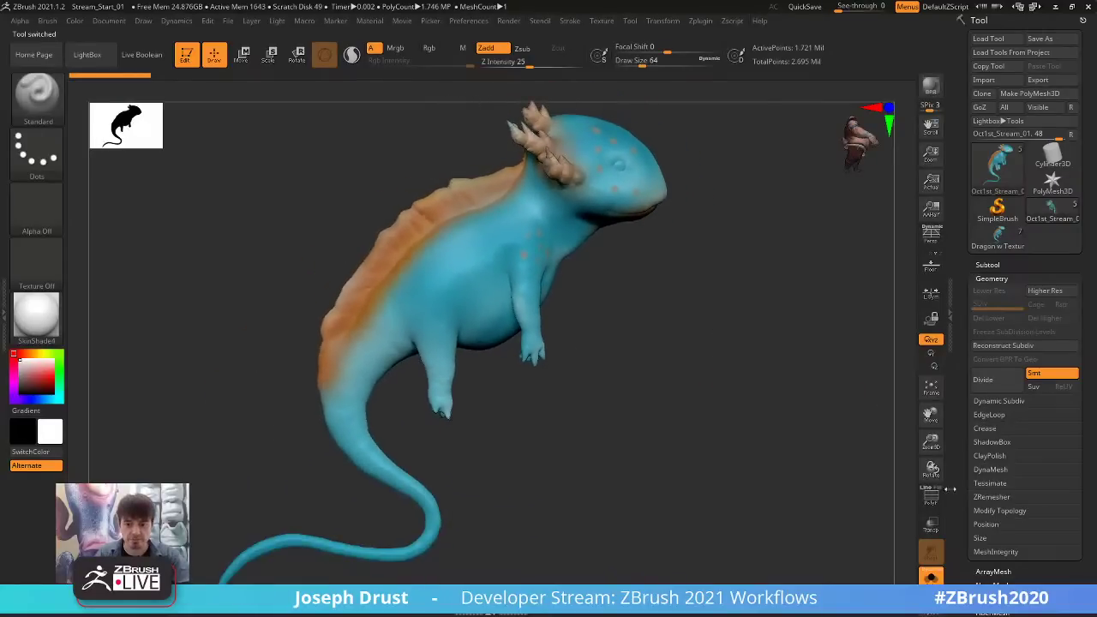
pyautogui.click(931, 499)
pyautogui.click(930, 500)
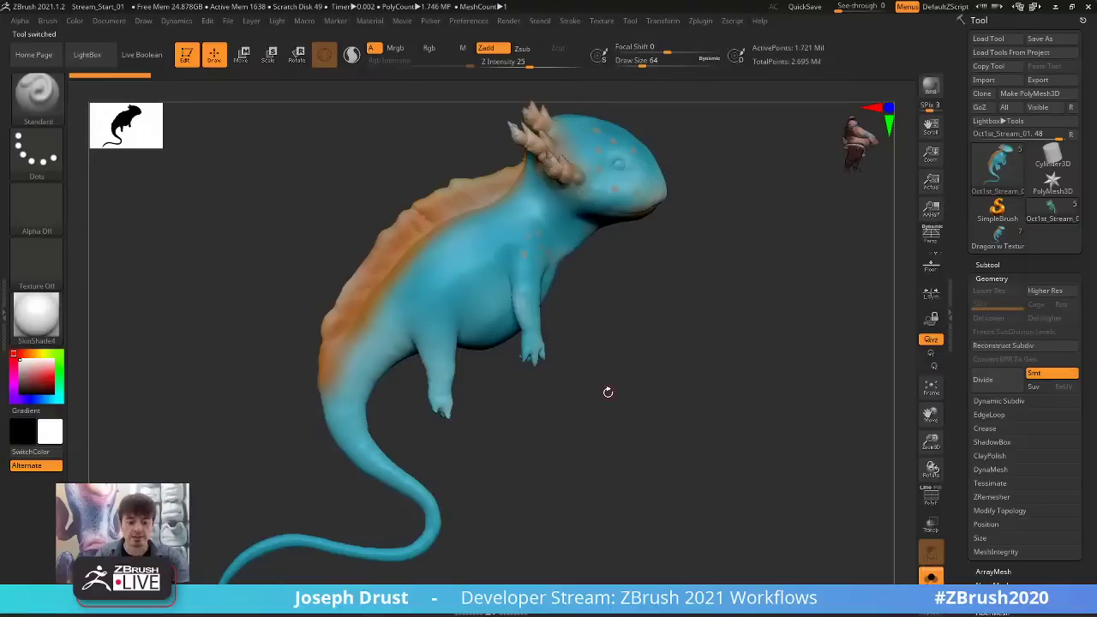
# Mask the dragon's whole tail, with the mask boundary running at a slant across its thick base.
pyautogui.keyDown('alt'); pyautogui.moveTo(573, 453); pyautogui.dragTo(568, 380); pyautogui.keyUp('alt')
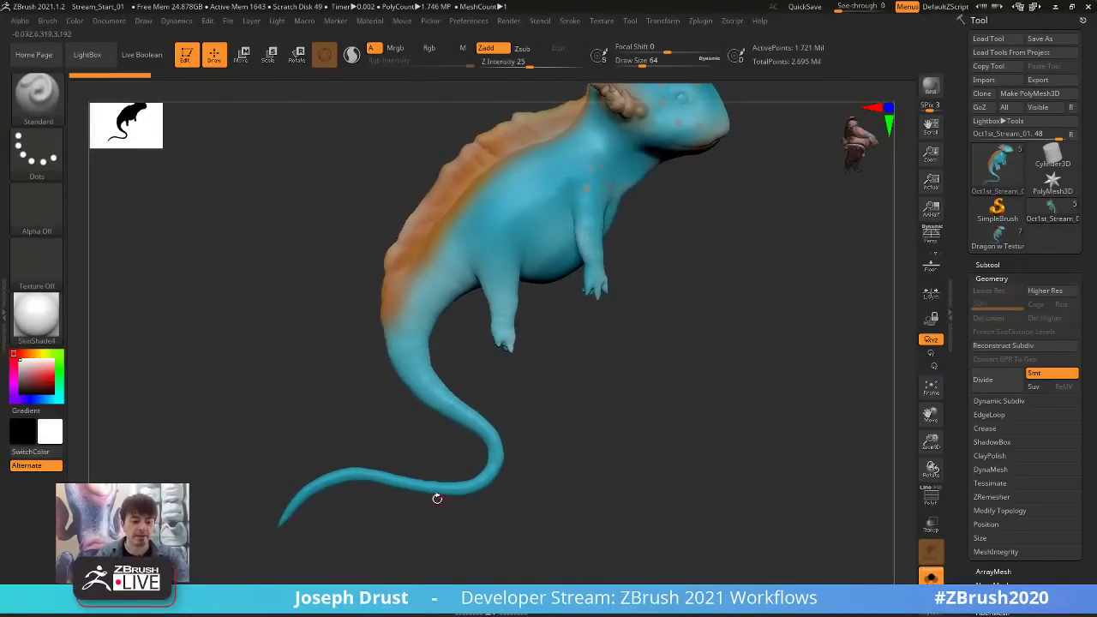
pyautogui.press('ctrl')
pyautogui.keyDown('ctrl'); pyautogui.moveTo(292, 554); pyautogui.dragTo(510, 386); pyautogui.keyUp('ctrl')
pyautogui.keyDown('ctrl'); pyautogui.moveTo(276, 403); pyautogui.dragTo(370, 576); pyautogui.keyUp('ctrl')
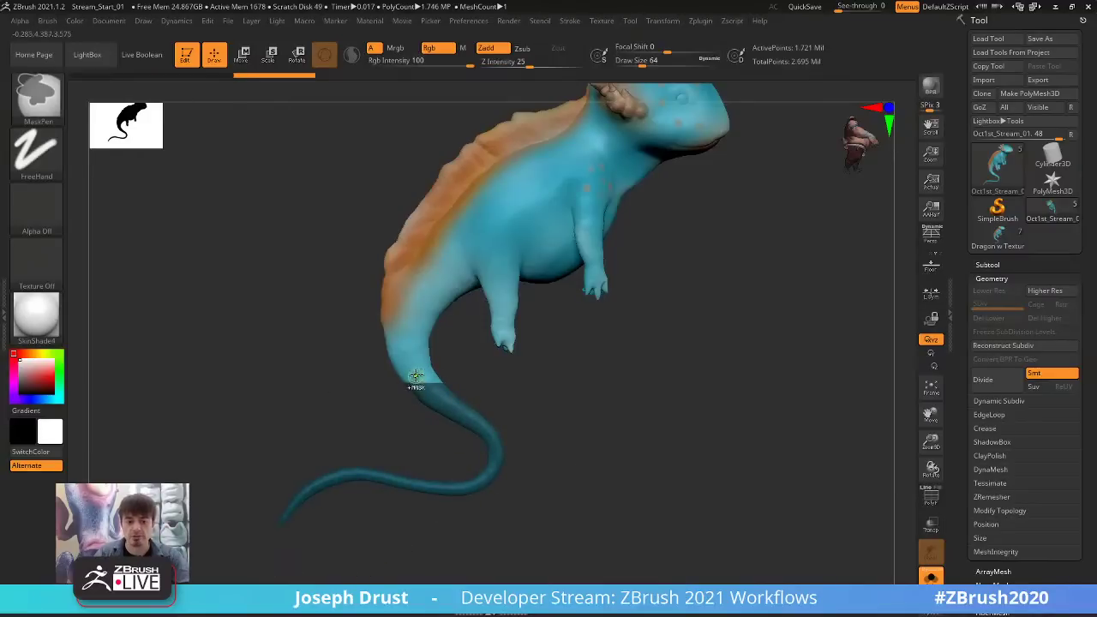
pyautogui.keyDown('ctrl'); pyautogui.click(37, 96); pyautogui.keyUp('ctrl')
pyautogui.click(267, 163)
pyautogui.moveTo(247, 450)
pyautogui.keyDown('ctrl'); pyautogui.mouseDown()
pyautogui.moveTo(300, 548)
pyautogui.moveTo(549, 446)
pyautogui.moveTo(468, 366)
pyautogui.moveTo(249, 384)
pyautogui.mouseUp(); pyautogui.keyUp('ctrl')
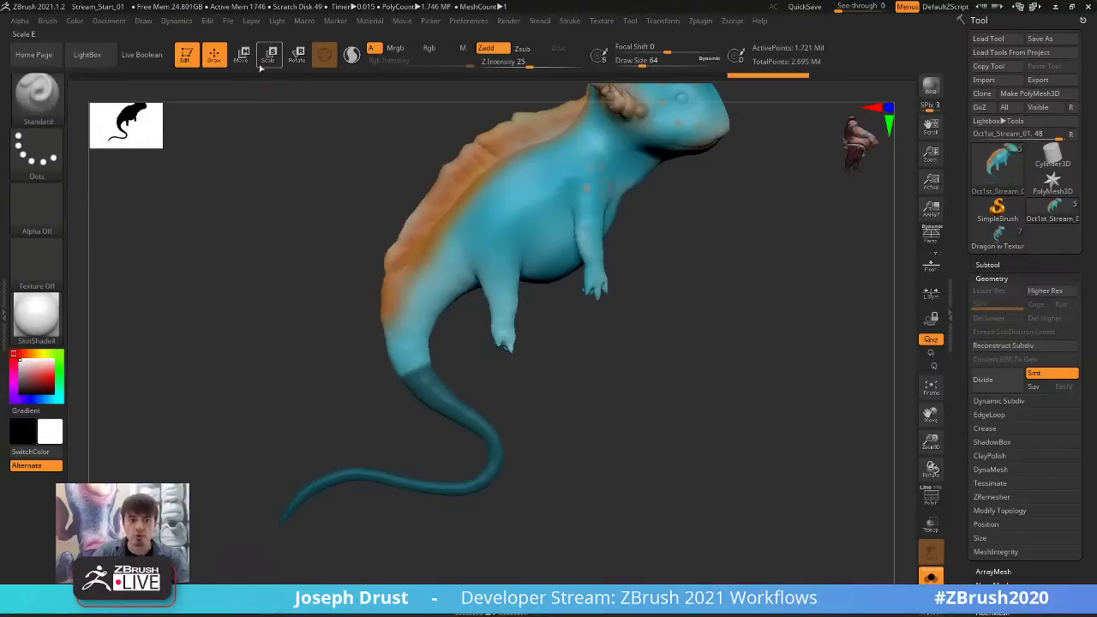
# Place the gizmo at the mask boundary on the tail and rotate the unmasked body forward and down around it.
pyautogui.click(297, 54)
pyautogui.click(414, 365)
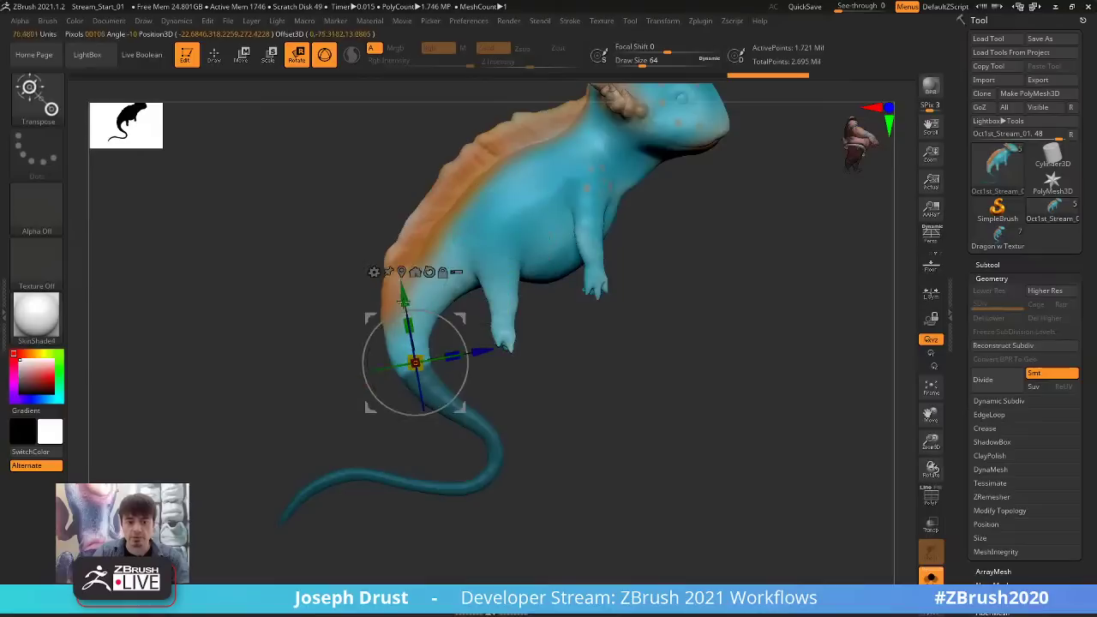
pyautogui.moveTo(431, 317)
pyautogui.mouseDown()
pyautogui.moveTo(410, 310)
pyautogui.moveTo(436, 315)
pyautogui.moveTo(462, 363)
pyautogui.moveTo(435, 304)
pyautogui.mouseUp()
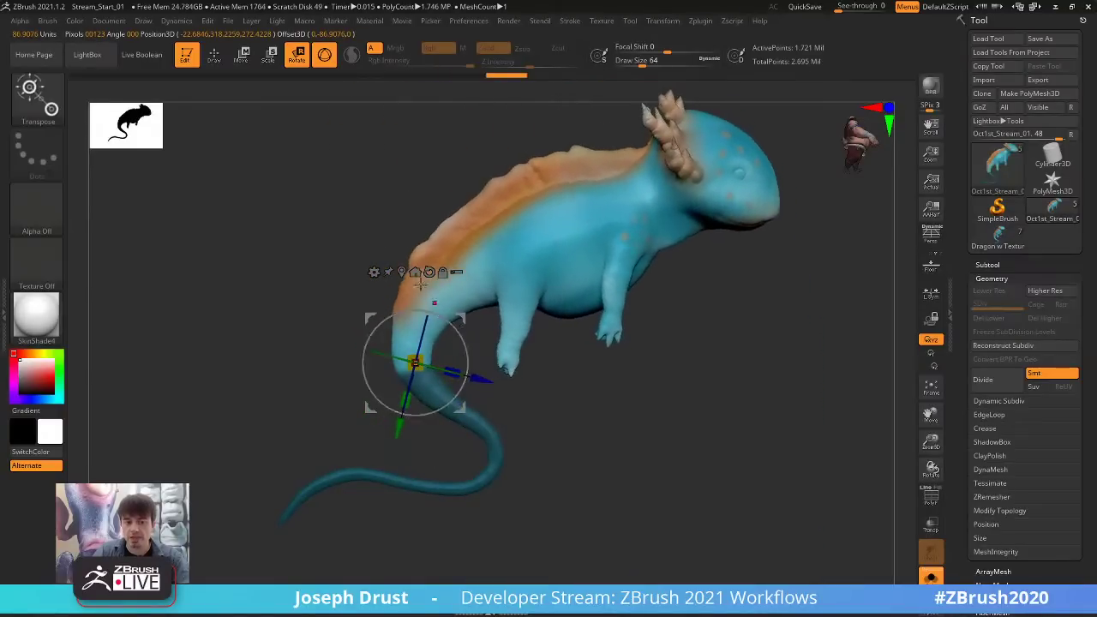
pyautogui.moveTo(595, 436)
pyautogui.keyDown('alt'); pyautogui.mouseDown()
pyautogui.moveTo(595, 506)
pyautogui.moveTo(656, 418)
pyautogui.moveTo(848, 409)
pyautogui.moveTo(655, 396)
pyautogui.mouseUp(); pyautogui.keyUp('alt')
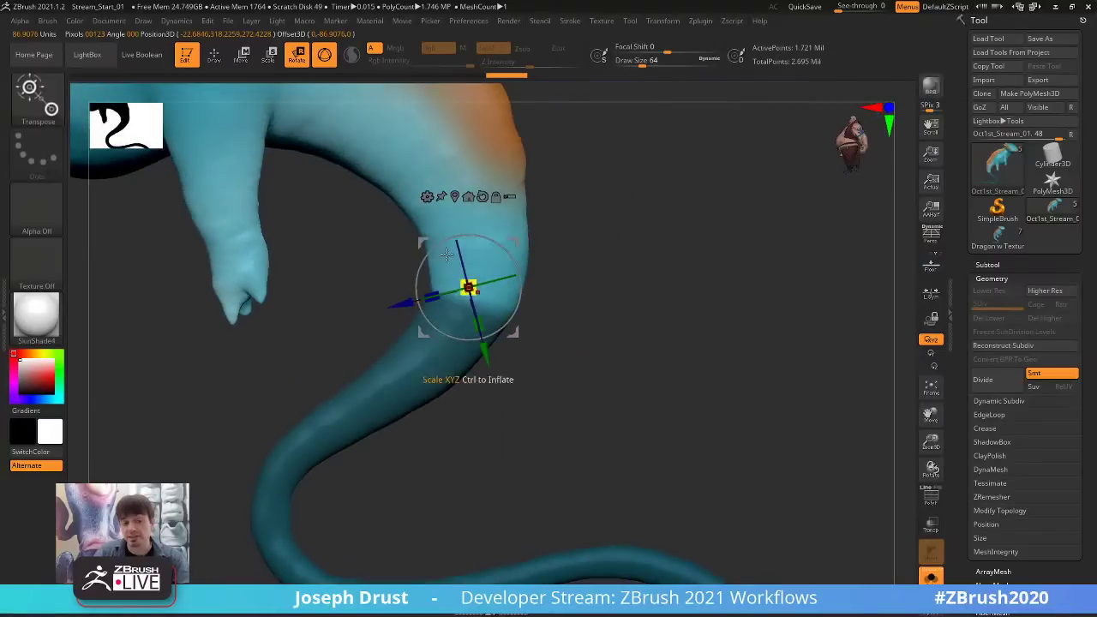
# Shift the unmasked body slightly with the gizmo to adjust its joint with the tail, and return to Draw mode.
pyautogui.click(215, 54)
pyautogui.moveTo(723, 395)
pyautogui.mouseDown()
pyautogui.moveTo(753, 382)
pyautogui.moveTo(691, 369)
pyautogui.moveTo(657, 259)
pyautogui.moveTo(595, 276)
pyautogui.mouseUp()
pyautogui.press('w')
pyautogui.moveTo(541, 227)
pyautogui.mouseDown()
pyautogui.moveTo(524, 249)
pyautogui.moveTo(558, 212)
pyautogui.moveTo(547, 217)
pyautogui.mouseUp()
pyautogui.click(215, 57)
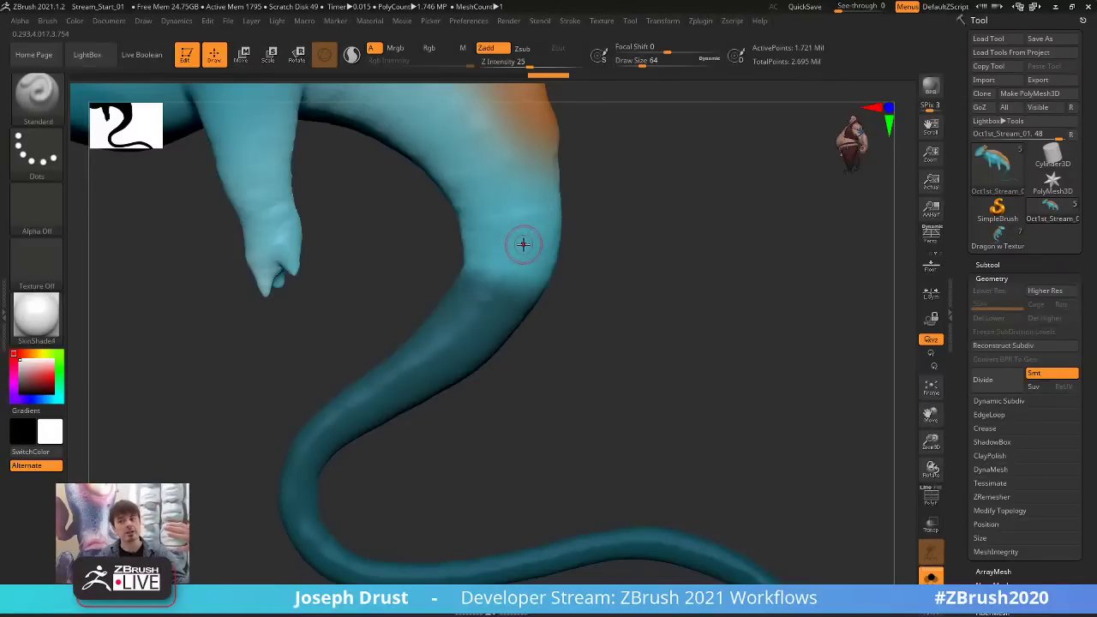
# Choose the Move brush, set its draw size to 280, and reshape the rear hump of the orange back fin.
pyautogui.moveTo(776, 347); pyautogui.dragTo(690, 295)
pyautogui.moveTo(607, 220)
pyautogui.mouseDown()
pyautogui.moveTo(592, 205)
pyautogui.moveTo(662, 219)
pyautogui.mouseUp()
pyautogui.press('b')
pyautogui.press('m')
pyautogui.press('v')
pyautogui.press('s')
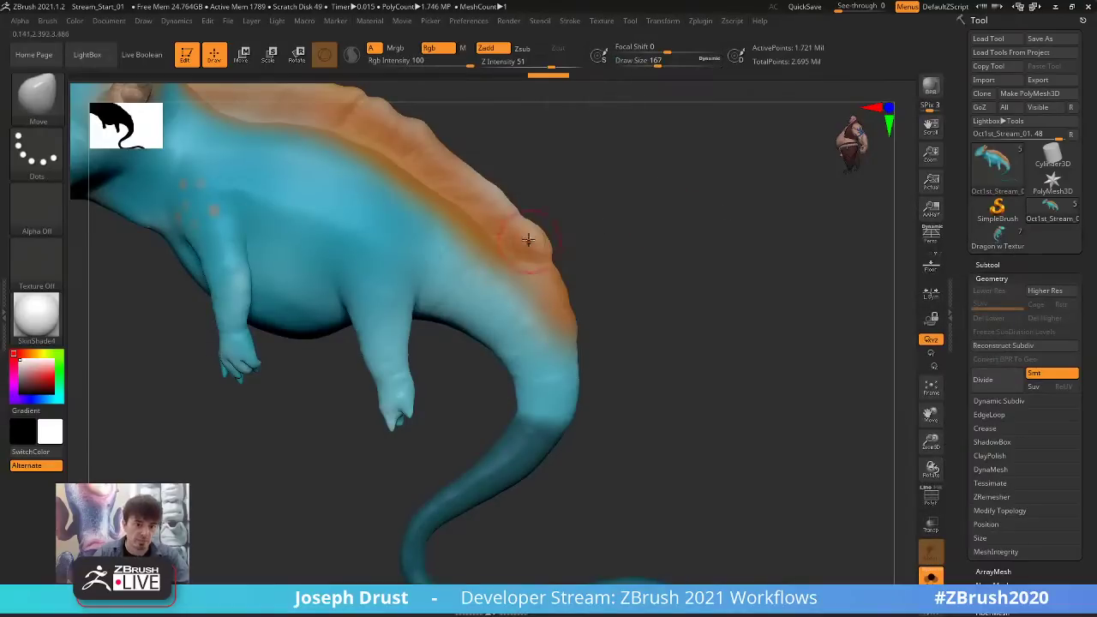
pyautogui.press('s')
pyautogui.moveTo(547, 228)
pyautogui.mouseDown()
pyautogui.moveTo(559, 228)
pyautogui.moveTo(524, 201)
pyautogui.mouseUp()
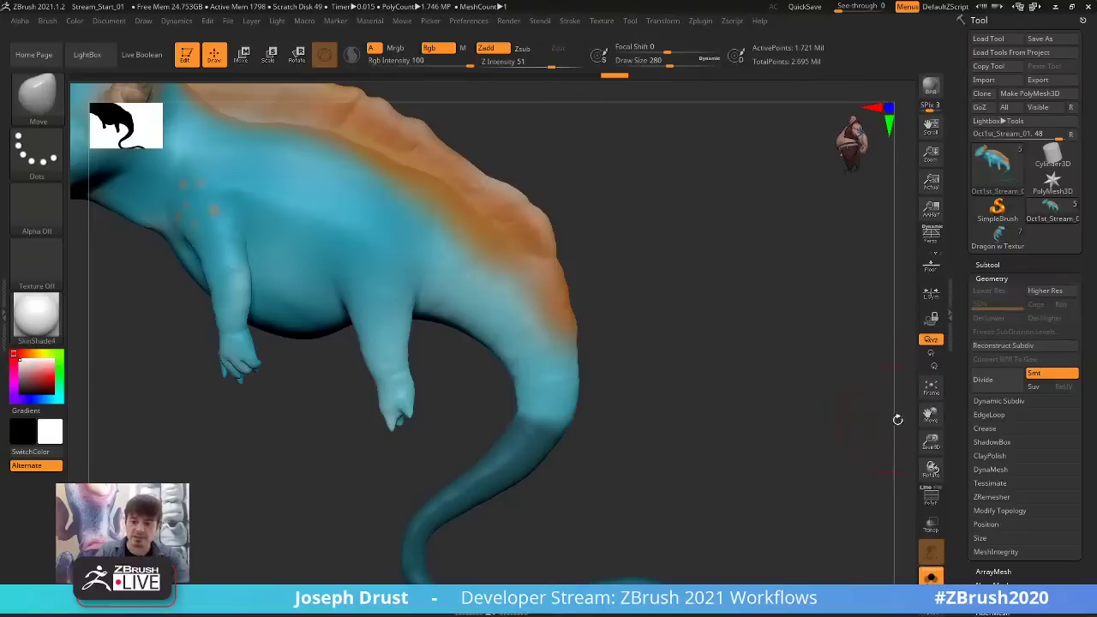
# Check the reshaped dragon's polyframe briefly and switch to the Dragon w Texture tool.
pyautogui.click(933, 502)
pyautogui.click(933, 502)
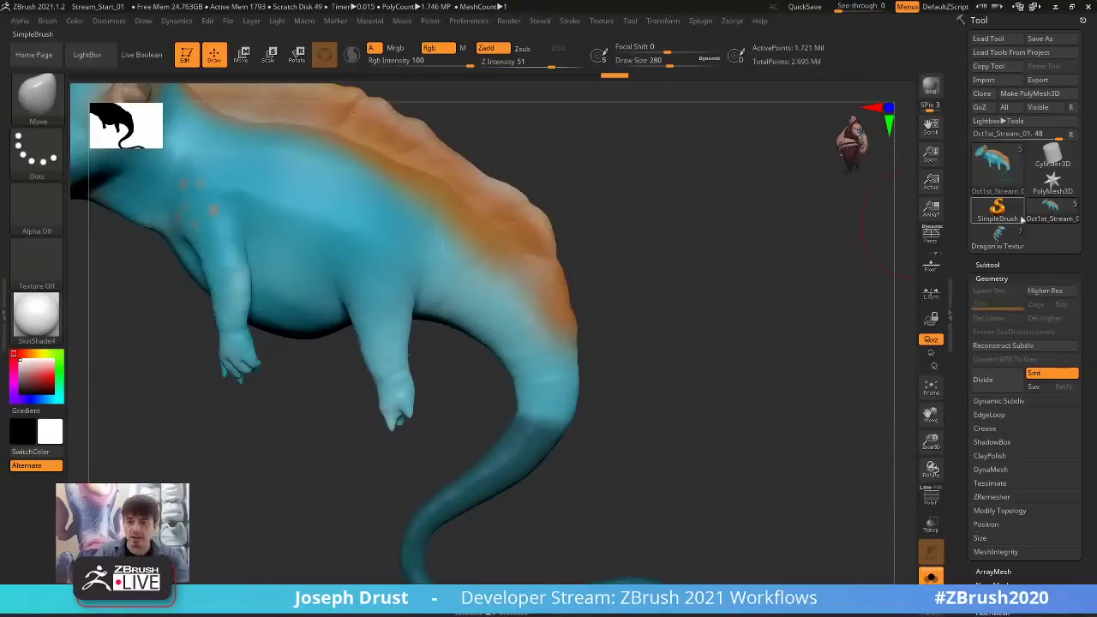
pyautogui.click(987, 247)
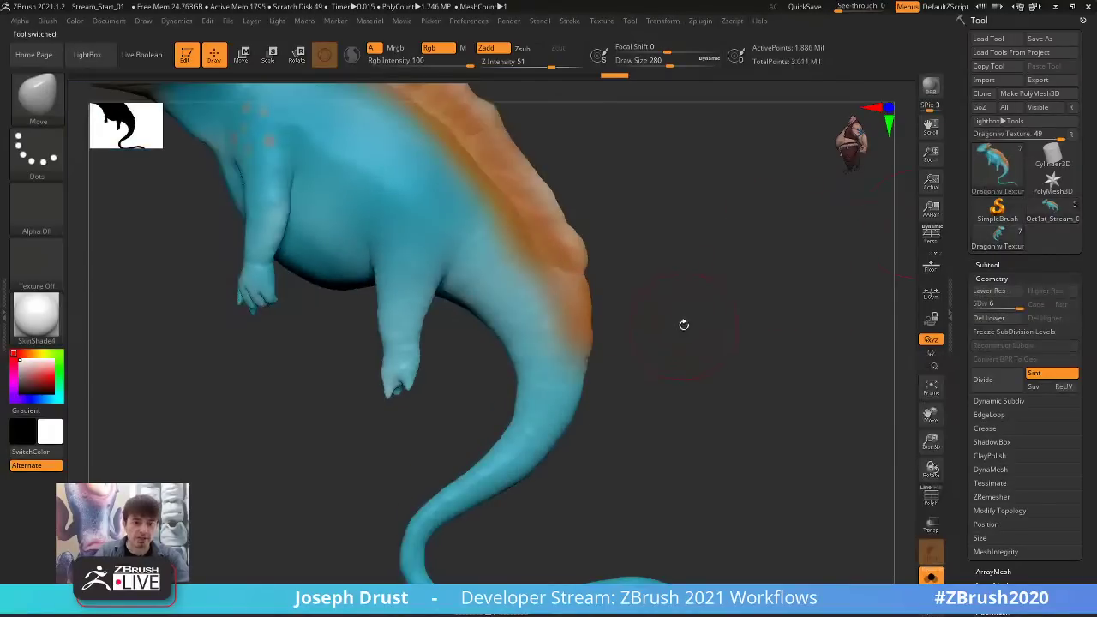
pyautogui.moveTo(752, 385); pyautogui.dragTo(703, 480)
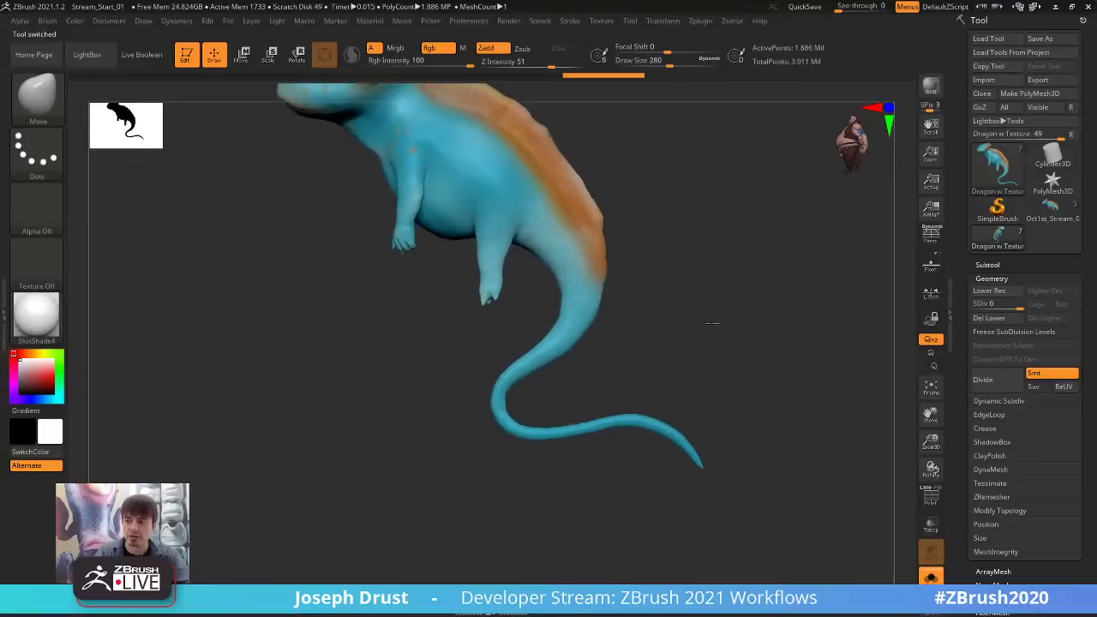
# Step the textured dragon's body down to subdivision level 1 and display its polyframe.
pyautogui.hotkey('shift', 'd')
pyautogui.hotkey('shift', 'd')
pyautogui.hotkey('shift', 'd')
pyautogui.hotkey('shift', 'd')
pyautogui.hotkey('shift', 'd')
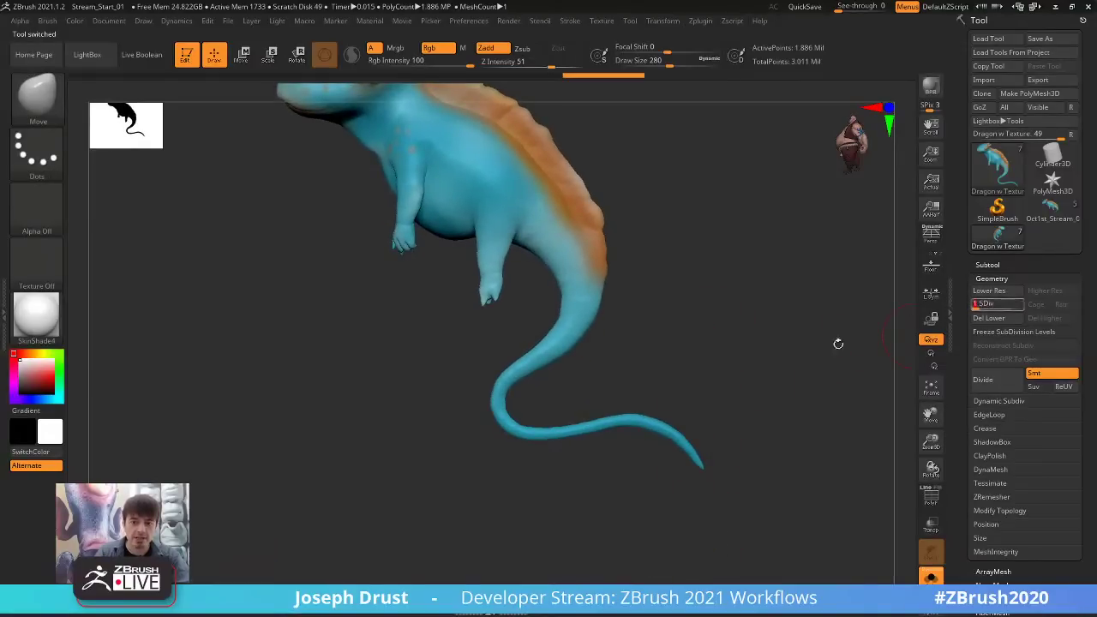
pyautogui.click(932, 497)
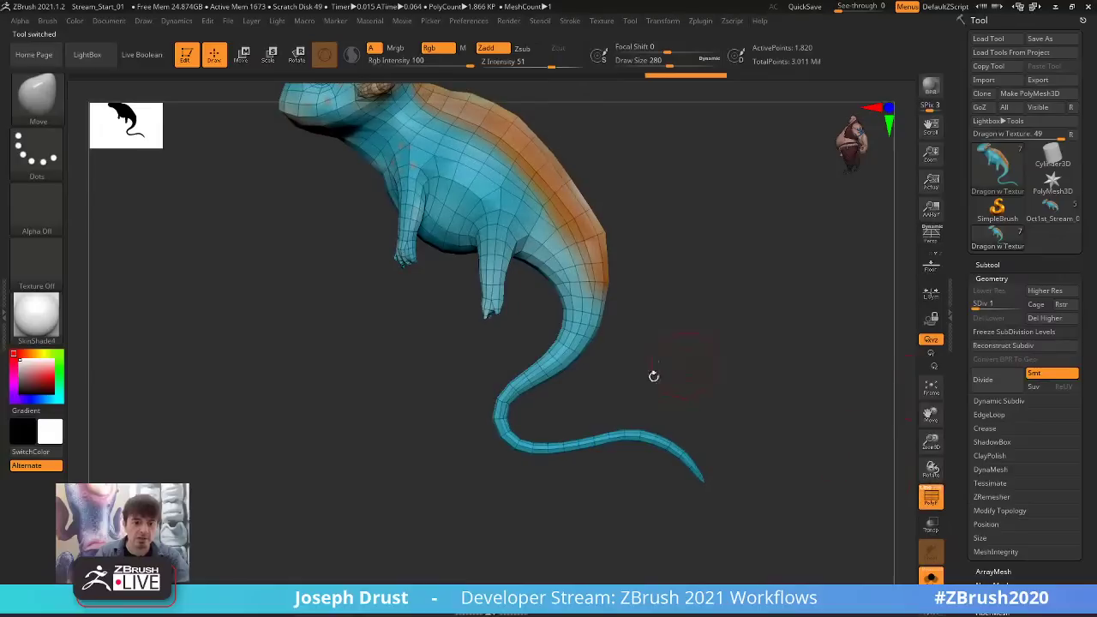
# Mask the low-resolution dragon's tail, rotate the unmasked body slightly about the tail joint with the gizmo, and return to Draw mode.
pyautogui.moveTo(660, 567)
pyautogui.keyDown('ctrl'); pyautogui.mouseDown()
pyautogui.moveTo(785, 460)
pyautogui.moveTo(562, 317)
pyautogui.moveTo(557, 506)
pyautogui.mouseUp(); pyautogui.keyUp('ctrl')
pyautogui.press('w')
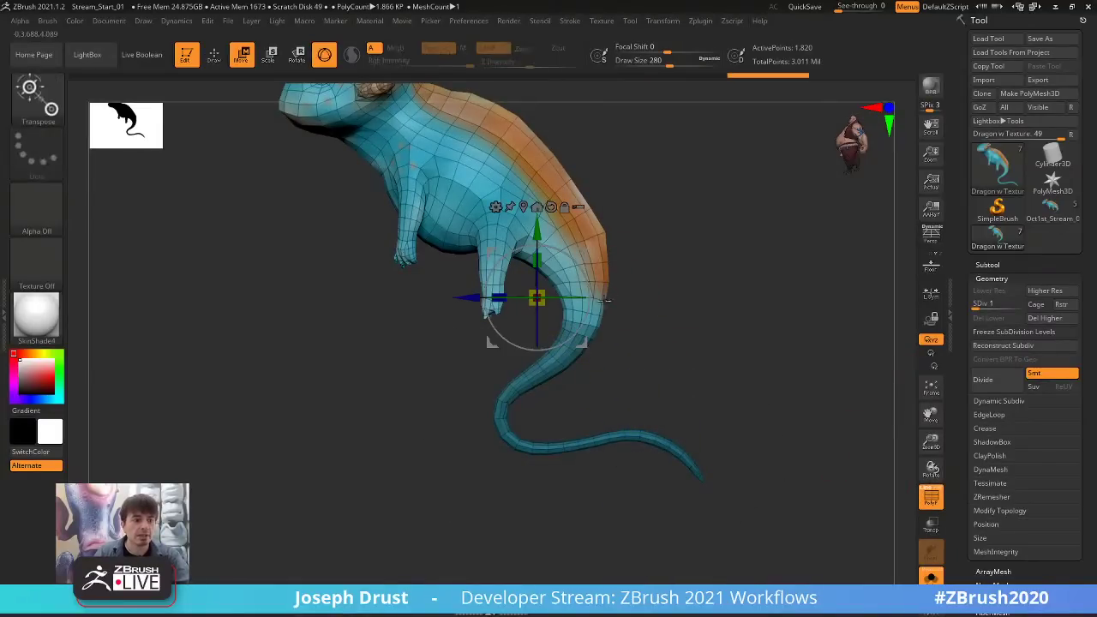
pyautogui.keyDown('alt'); pyautogui.moveTo(536, 297); pyautogui.dragTo(580, 322); pyautogui.keyUp('alt')
pyautogui.moveTo(606, 287)
pyautogui.mouseDown()
pyautogui.moveTo(619, 297)
pyautogui.moveTo(610, 283)
pyautogui.mouseUp()
pyautogui.click(213, 54)
pyautogui.keyDown('ctrl'); pyautogui.click(673, 240); pyautogui.keyUp('ctrl')
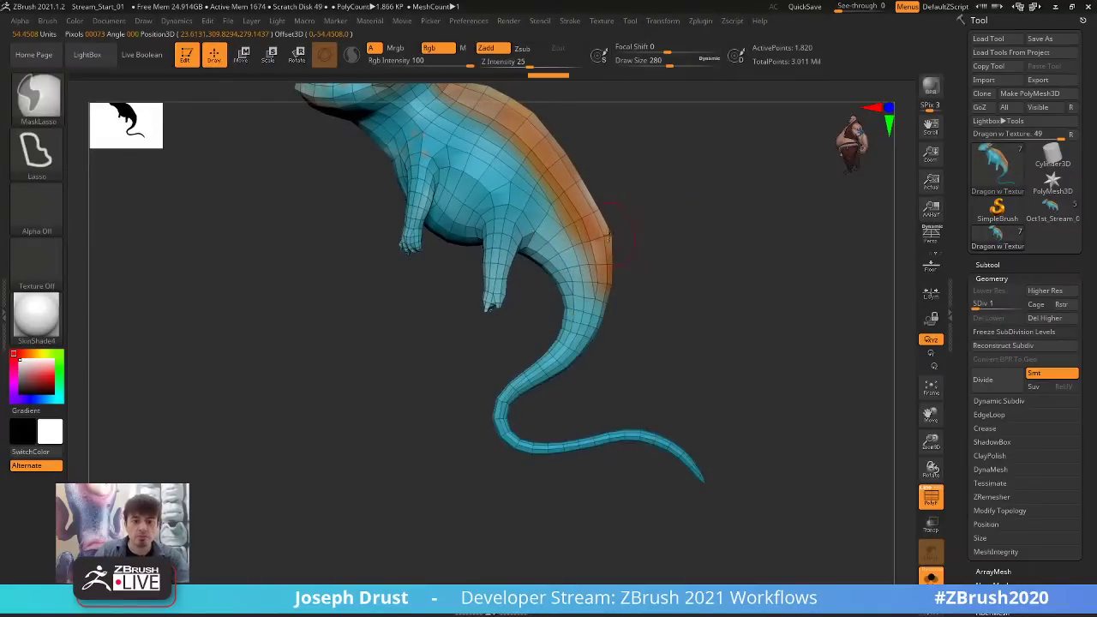
# Reshape the rear hump of the orange back fin with the Move brush at draw size 372, comparing by undoing and redoing.
pyautogui.moveTo(590, 239); pyautogui.dragTo(559, 157)
pyautogui.hotkey('ctrl', 'z')
pyautogui.hotkey('ctrl', 'z')
pyautogui.hotkey('ctrl', 'z')
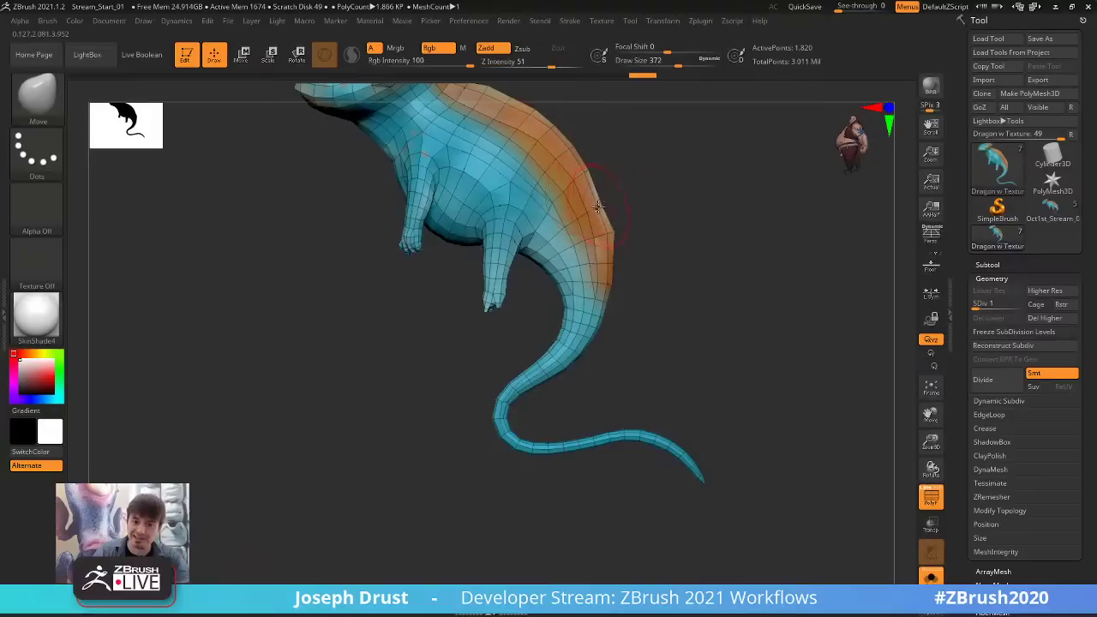
pyautogui.hotkey('ctrl', 'shift', 'z')
pyautogui.hotkey('ctrl', 'shift', 'z')
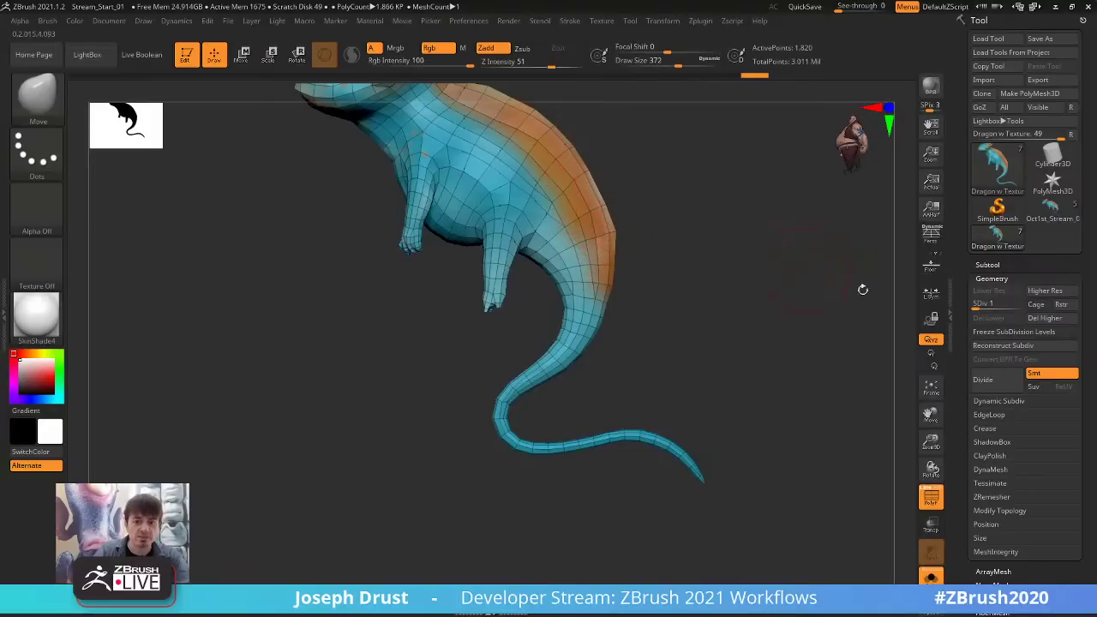
# Return the dragon's body to subdivision level 6 and hide its polyframe.
pyautogui.click(1035, 305)
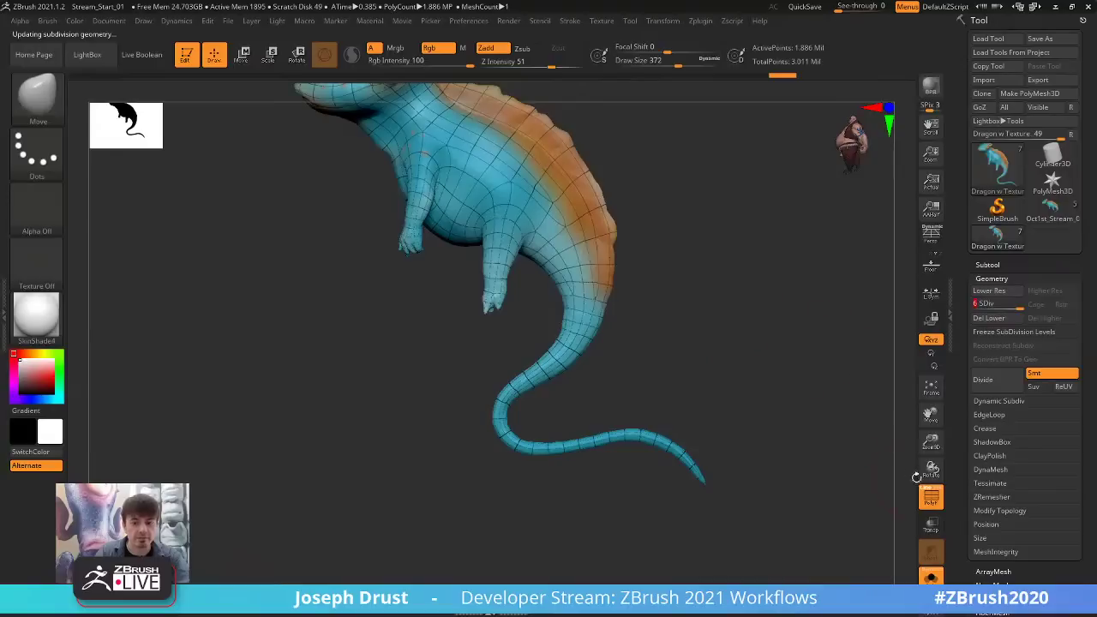
pyautogui.click(931, 497)
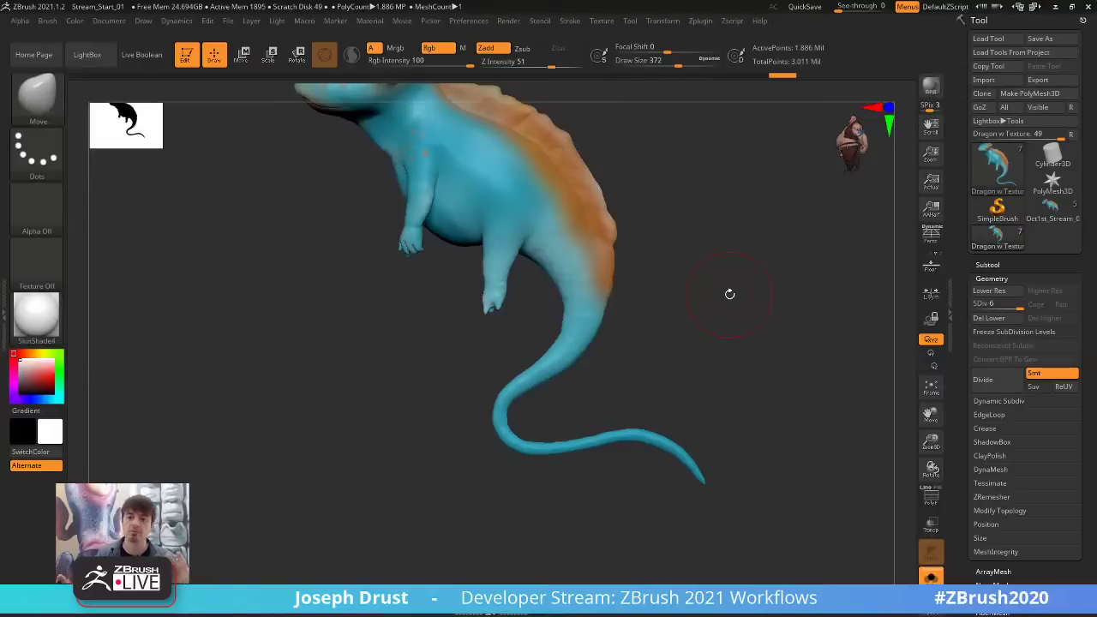
# Switch to the Oct1st_Stream_01 dragon tool and choose the TransposeSmart brush.
pyautogui.click(1052, 207)
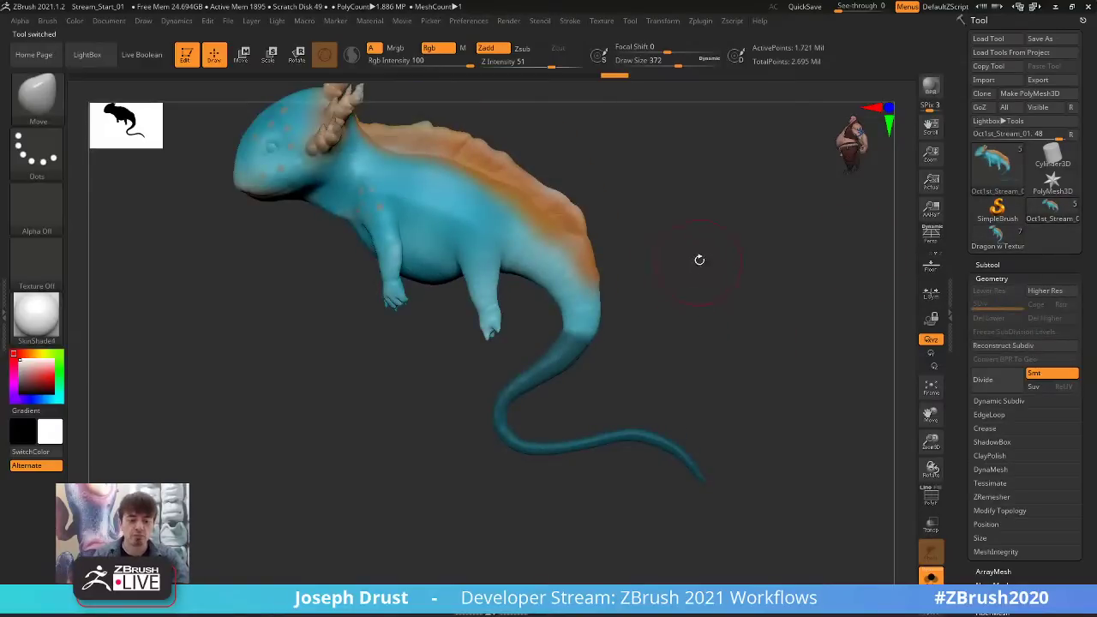
pyautogui.keyDown('alt'); pyautogui.moveTo(699, 259); pyautogui.dragTo(714, 283); pyautogui.keyUp('alt')
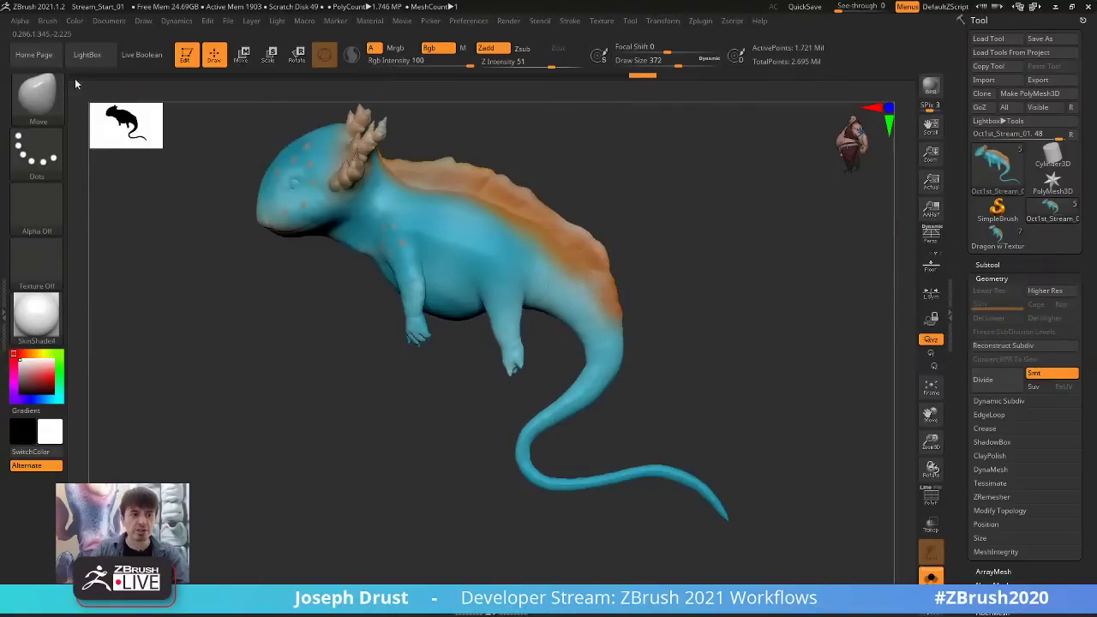
pyautogui.click(34, 101)
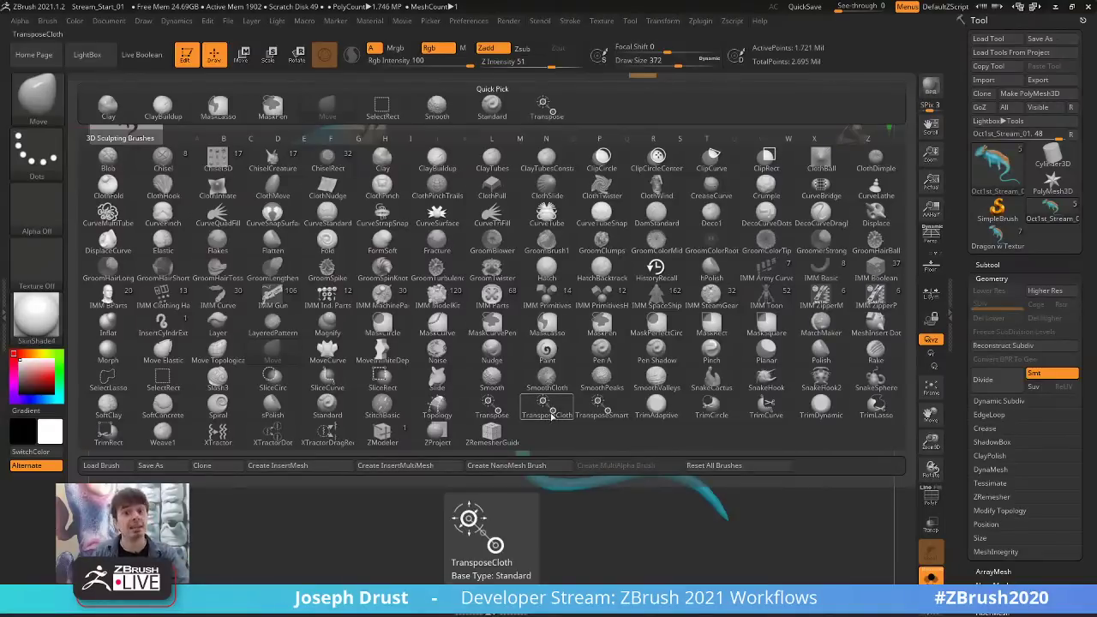
pyautogui.click(603, 414)
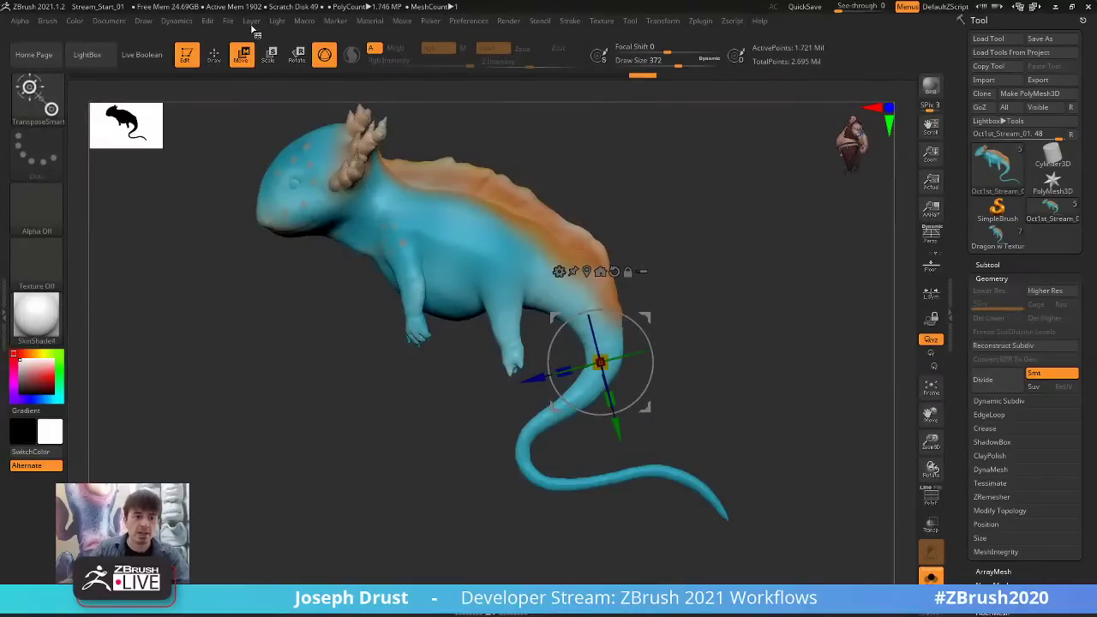
# Smart-mask the dense dragon's flank, then mask its hip and the area near the tail base with TransposeSmart.
pyautogui.moveTo(574, 197); pyautogui.dragTo(659, 281)
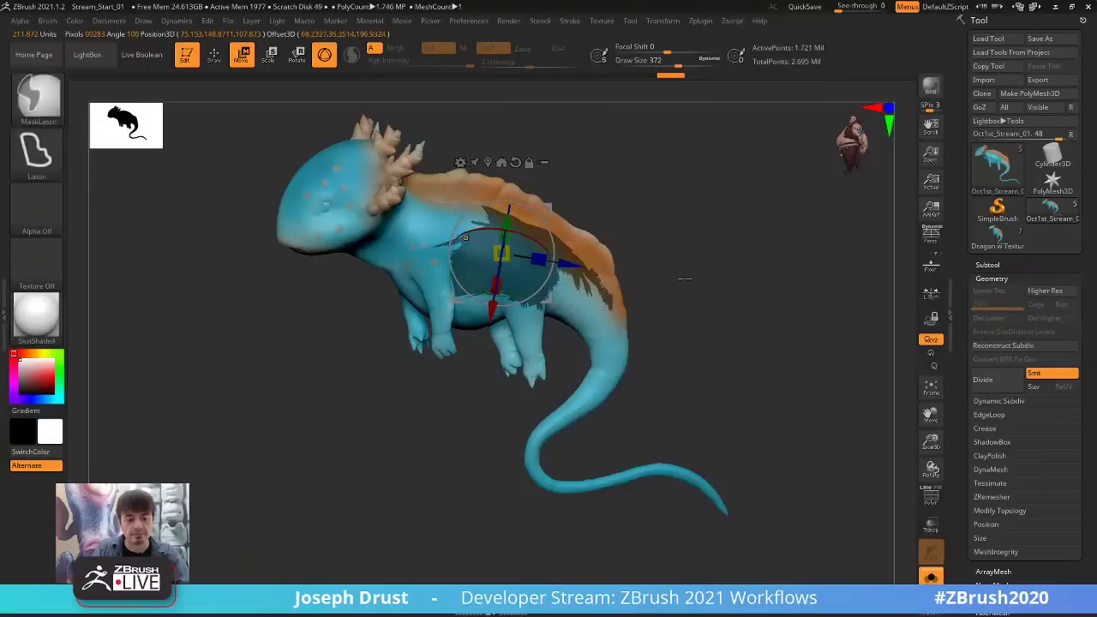
pyautogui.moveTo(684, 277); pyautogui.dragTo(603, 253, button='right')
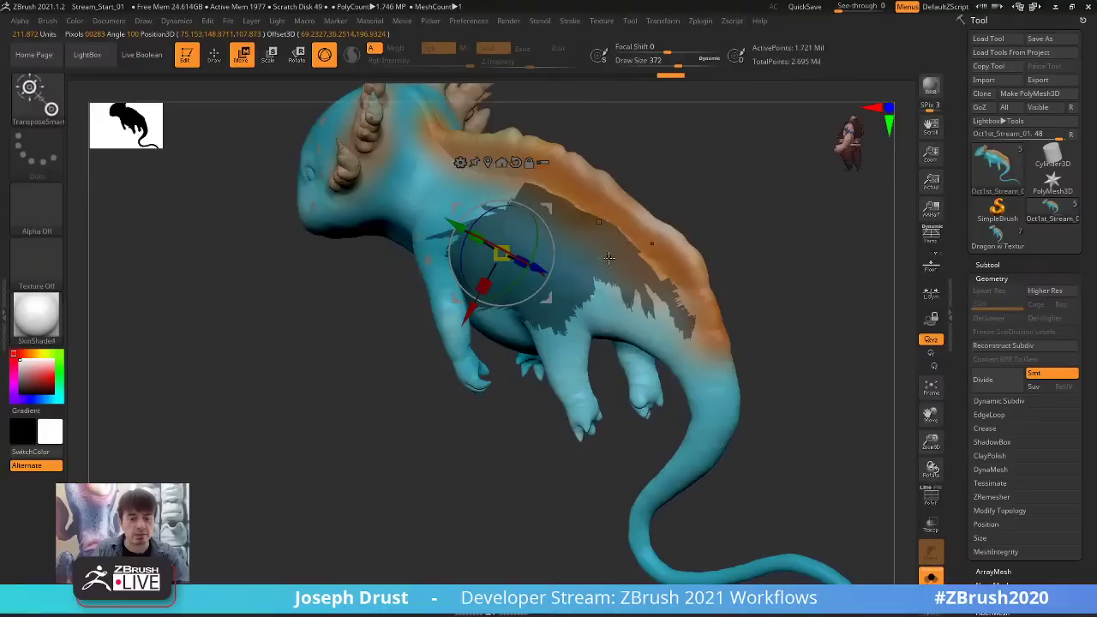
pyautogui.moveTo(602, 301)
pyautogui.keyDown('ctrl'); pyautogui.mouseDown()
pyautogui.moveTo(686, 303)
pyautogui.moveTo(778, 281)
pyautogui.mouseUp(); pyautogui.keyUp('ctrl')
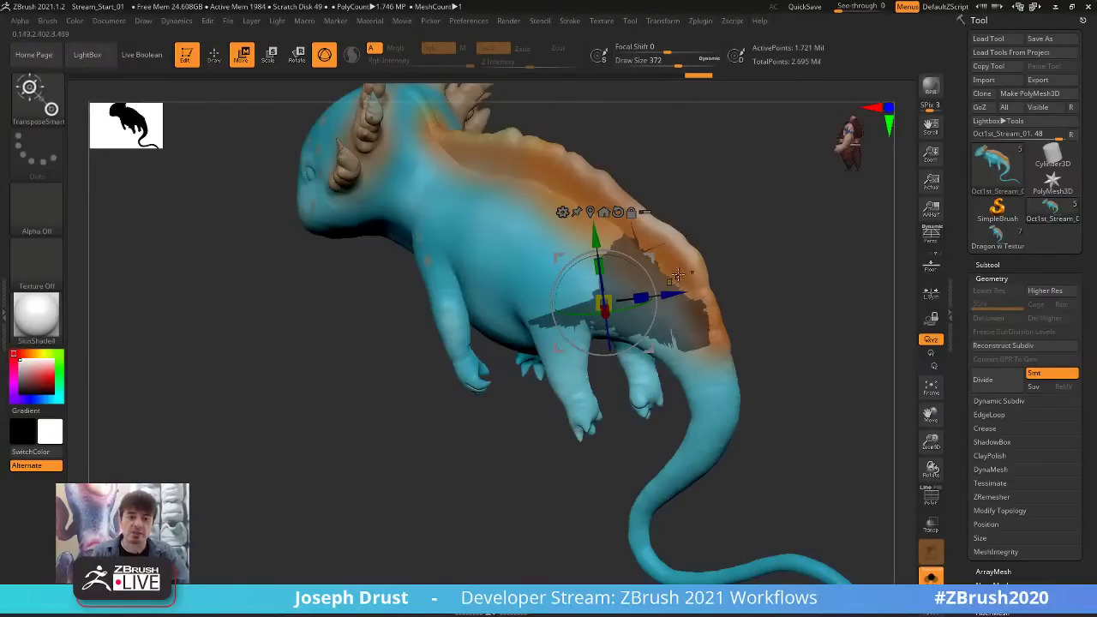
pyautogui.moveTo(678, 276); pyautogui.dragTo(680, 319)
pyautogui.keyDown('ctrl'); pyautogui.moveTo(604, 302); pyautogui.dragTo(579, 197); pyautogui.keyUp('ctrl')
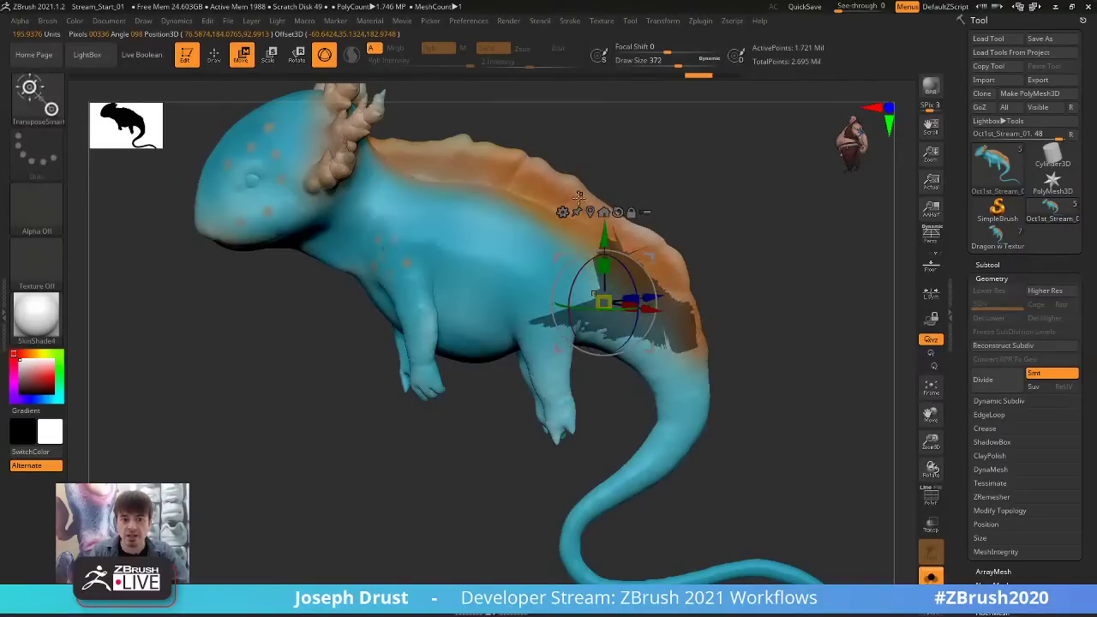
# Switch to the Dragon w Texture tool and smart-mask the middle of its body with TransposeSmart.
pyautogui.click(996, 233)
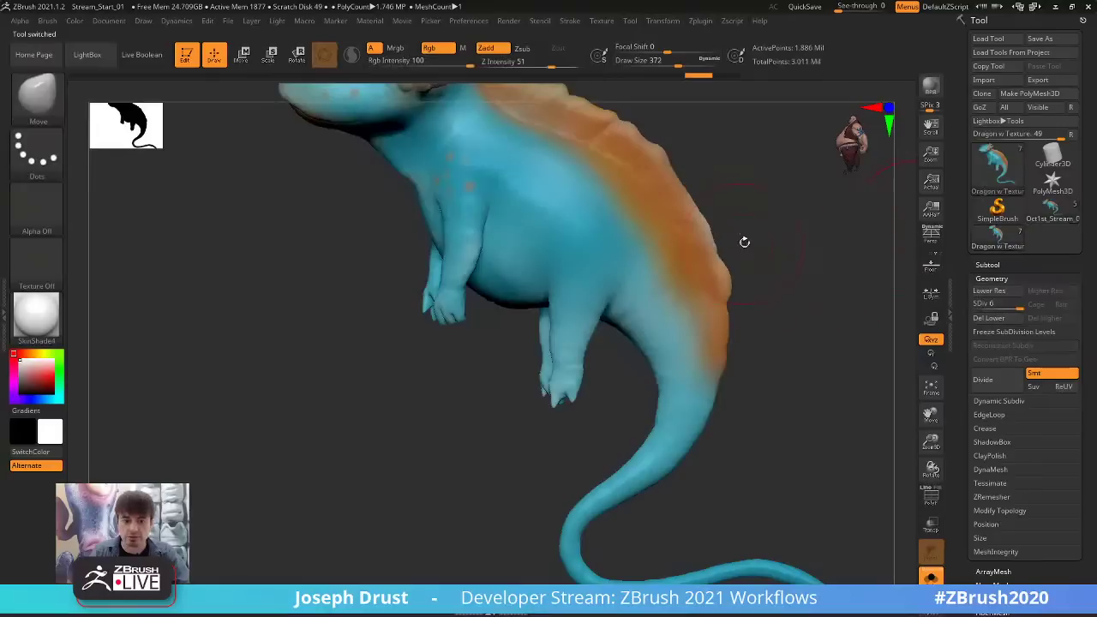
pyautogui.moveTo(742, 240)
pyautogui.keyDown('ctrl'); pyautogui.mouseDown()
pyautogui.moveTo(693, 306)
pyautogui.moveTo(682, 190)
pyautogui.moveTo(695, 245)
pyautogui.mouseUp(); pyautogui.keyUp('ctrl')
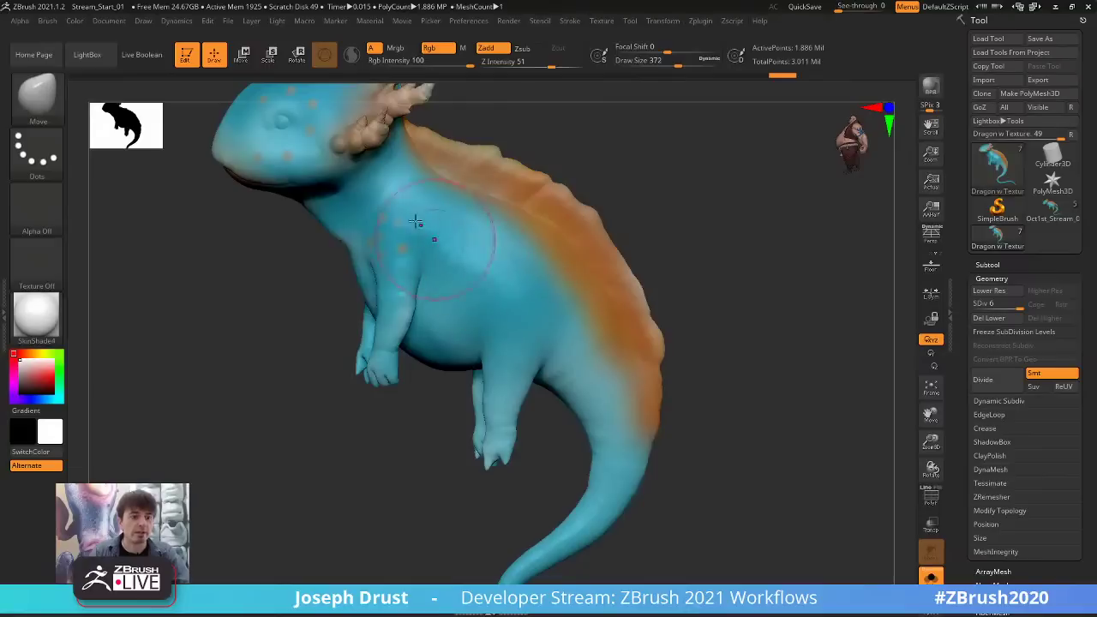
pyautogui.press('w')
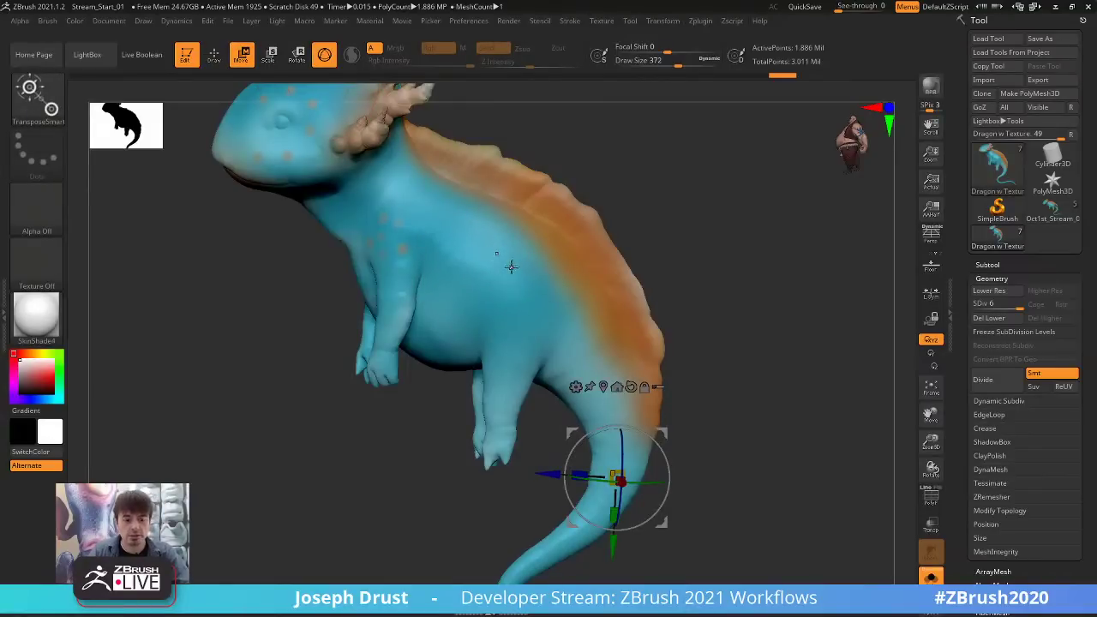
pyautogui.keyDown('ctrl'); pyautogui.moveTo(511, 267); pyautogui.dragTo(681, 301); pyautogui.keyUp('ctrl')
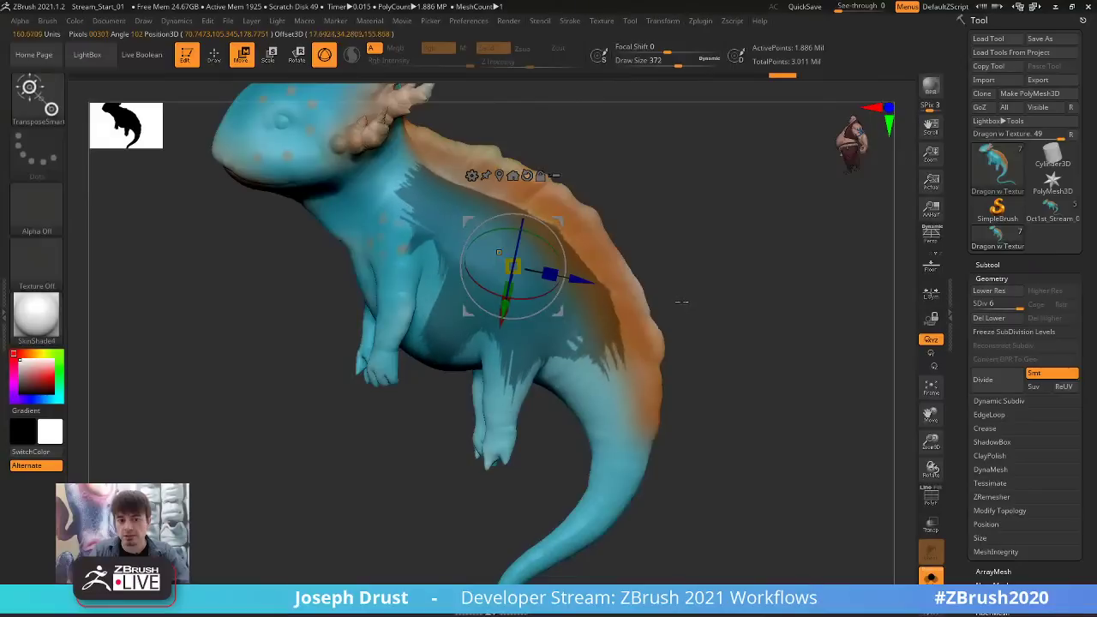
# Extend the smart mask over the dragon's tail base and shoulder.
pyautogui.keyDown('ctrl'); pyautogui.moveTo(592, 379); pyautogui.dragTo(737, 393); pyautogui.keyUp('ctrl')
pyautogui.click(430, 276)
pyautogui.keyDown('ctrl'); pyautogui.moveTo(497, 279); pyautogui.dragTo(633, 265); pyautogui.keyUp('ctrl')
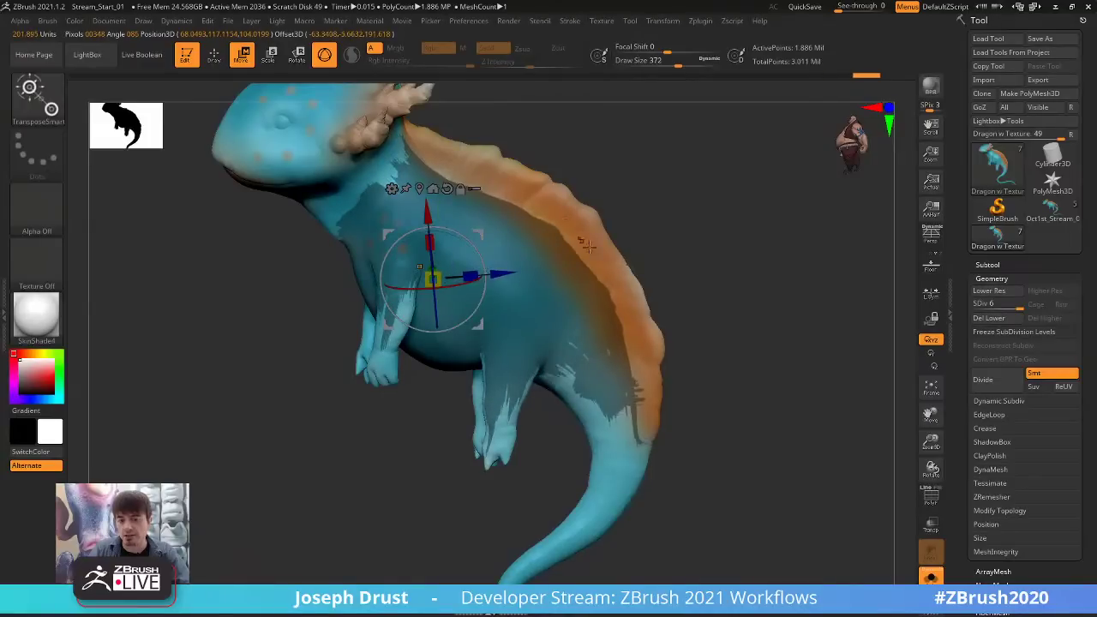
# Place the on-screen keyboard display over the canvas beside the webcam view.
pyautogui.moveTo(772, 347); pyautogui.dragTo(759, 351)
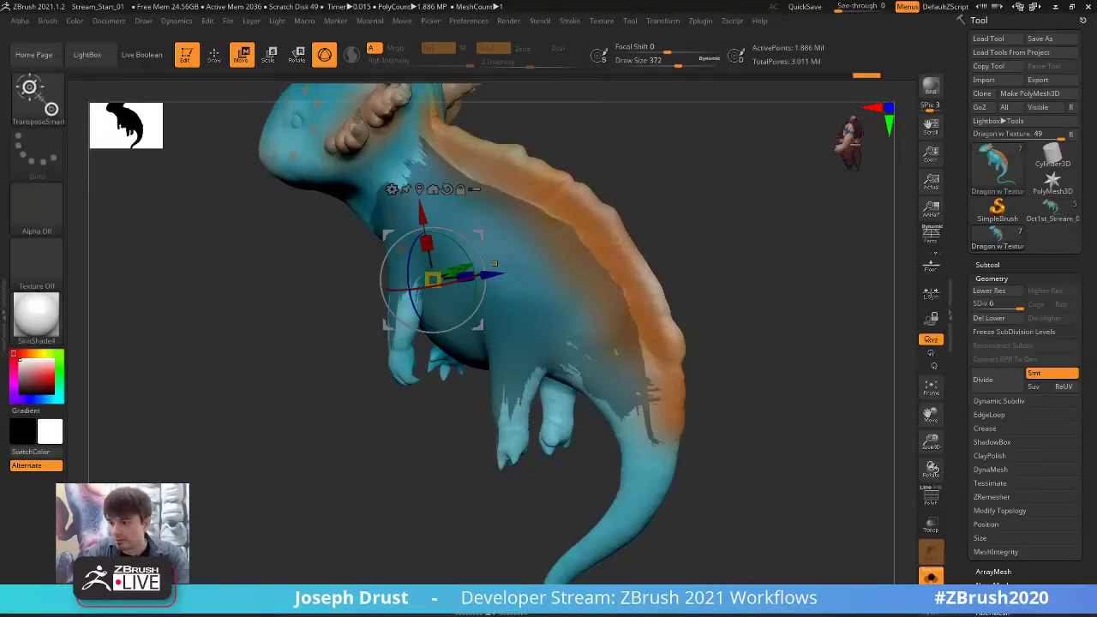
pyautogui.moveTo(1018, 476); pyautogui.dragTo(336, 557)
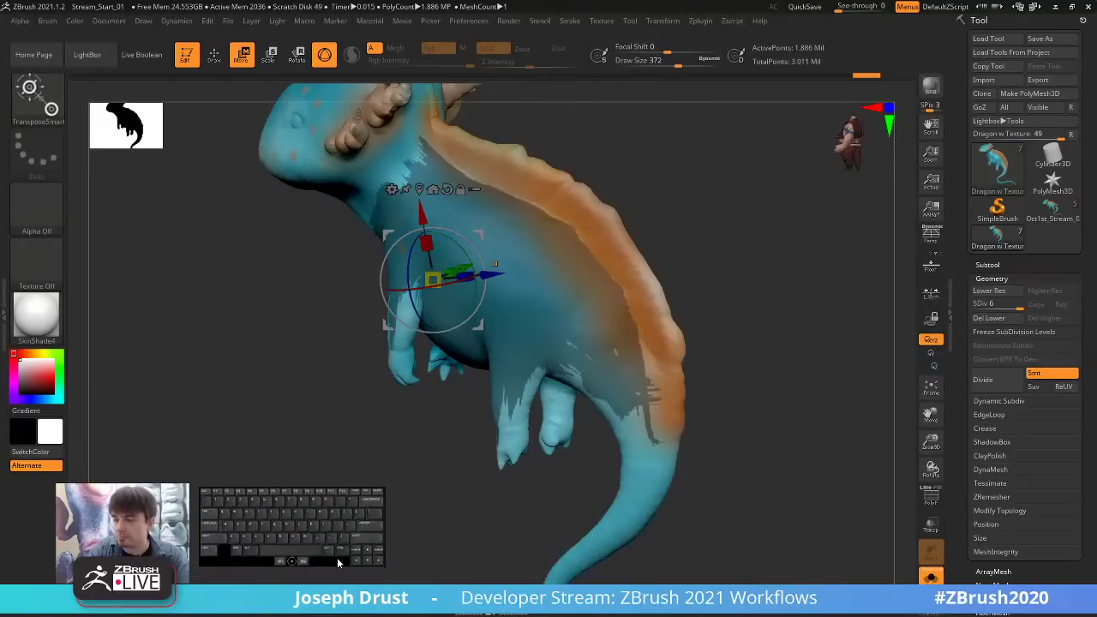
# Clear the body mask and smart-mask a fresh area on the dragon's flank.
pyautogui.moveTo(325, 277); pyautogui.dragTo(370, 277)
pyautogui.keyDown('ctrl'); pyautogui.moveTo(724, 268); pyautogui.dragTo(756, 251); pyautogui.keyUp('ctrl')
pyautogui.moveTo(756, 250)
pyautogui.keyDown('alt'); pyautogui.mouseDown()
pyautogui.moveTo(726, 279)
pyautogui.moveTo(749, 246)
pyautogui.mouseUp(); pyautogui.keyUp('alt')
pyautogui.moveTo(619, 216); pyautogui.dragTo(512, 322)
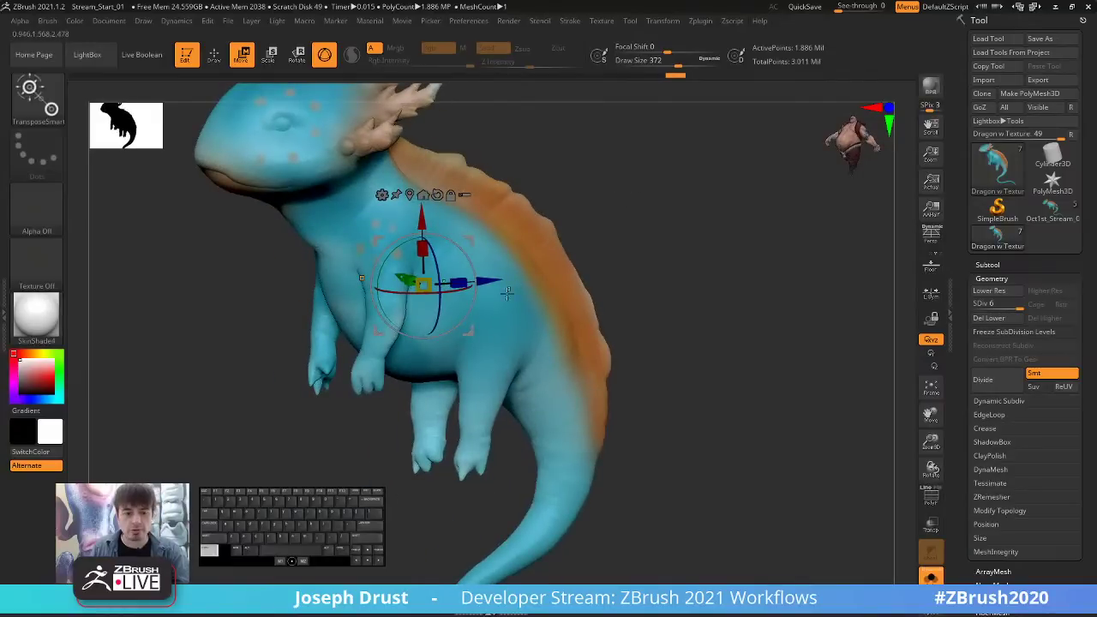
pyautogui.moveTo(504, 310)
pyautogui.mouseDown()
pyautogui.moveTo(552, 325)
pyautogui.moveTo(479, 342)
pyautogui.moveTo(445, 240)
pyautogui.mouseUp()
pyautogui.keyDown('ctrl'); pyautogui.moveTo(665, 331); pyautogui.dragTo(668, 329); pyautogui.keyUp('ctrl')
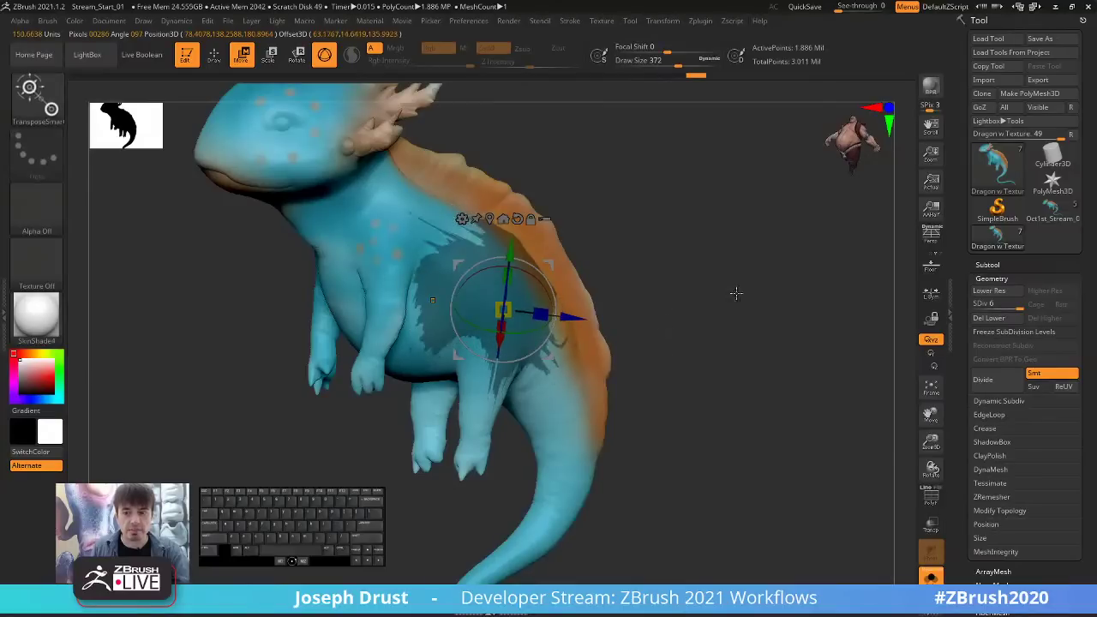
# Add the hip near the tail base and the shoulder area to the existing smart mask.
pyautogui.moveTo(734, 291); pyautogui.dragTo(690, 294)
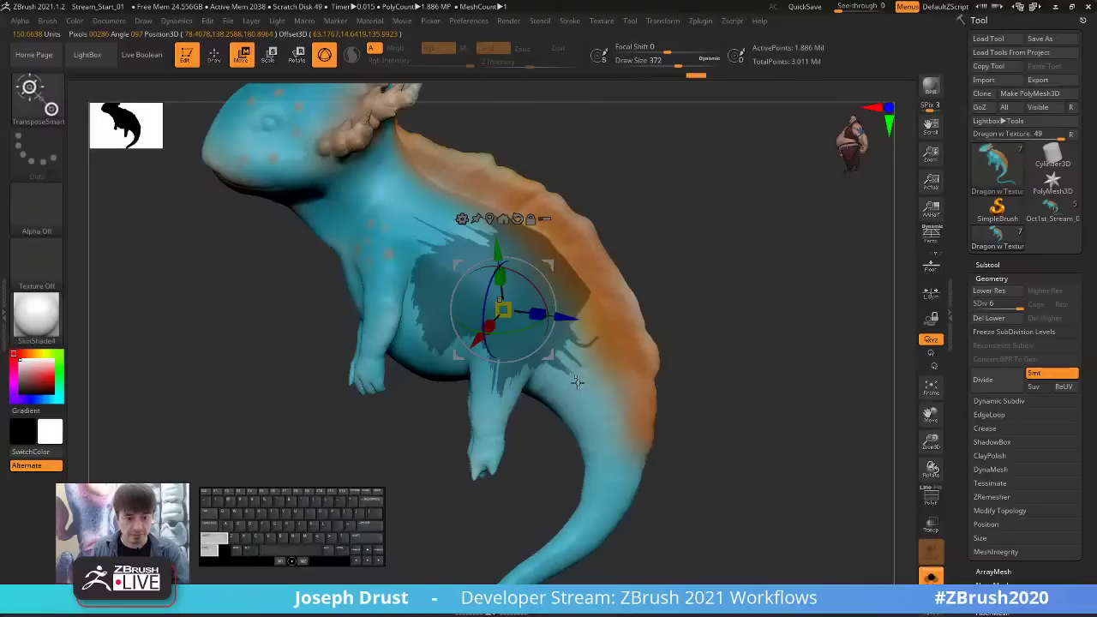
pyautogui.moveTo(576, 382)
pyautogui.keyDown('alt'); pyautogui.keyDown('shift'); pyautogui.mouseDown()
pyautogui.moveTo(569, 364)
pyautogui.moveTo(574, 382)
pyautogui.mouseUp(); pyautogui.keyUp('shift'); pyautogui.keyUp('alt')
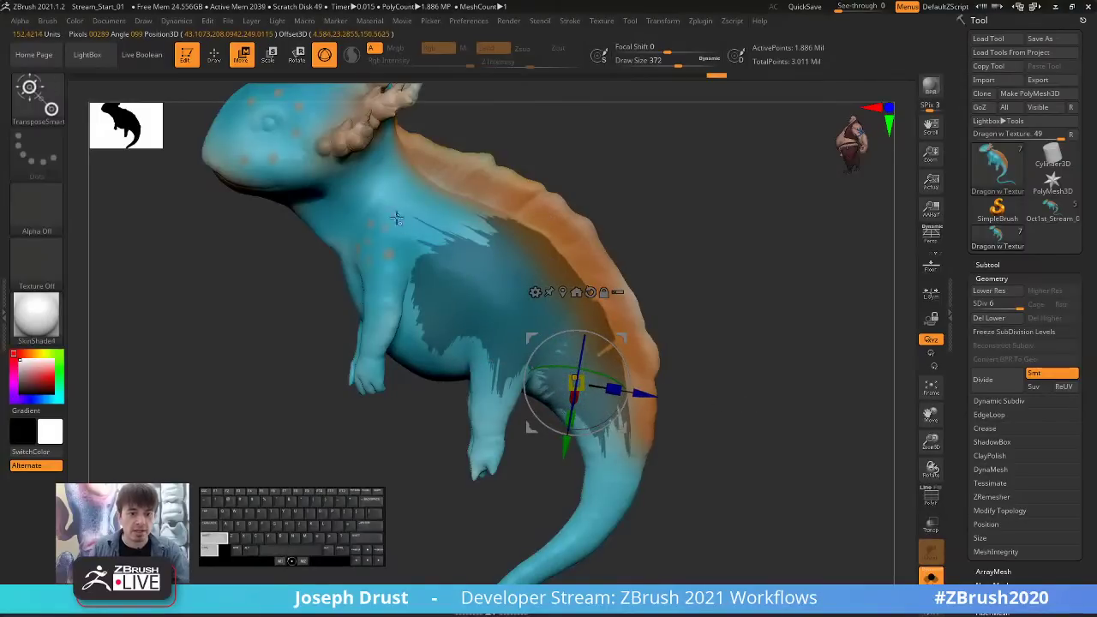
pyautogui.keyDown('alt'); pyautogui.keyDown('shift'); pyautogui.moveTo(408, 209); pyautogui.dragTo(593, 256); pyautogui.keyUp('shift'); pyautogui.keyUp('alt')
pyautogui.moveTo(771, 296); pyautogui.dragTo(557, 235)
pyautogui.moveTo(727, 279); pyautogui.dragTo(730, 252)
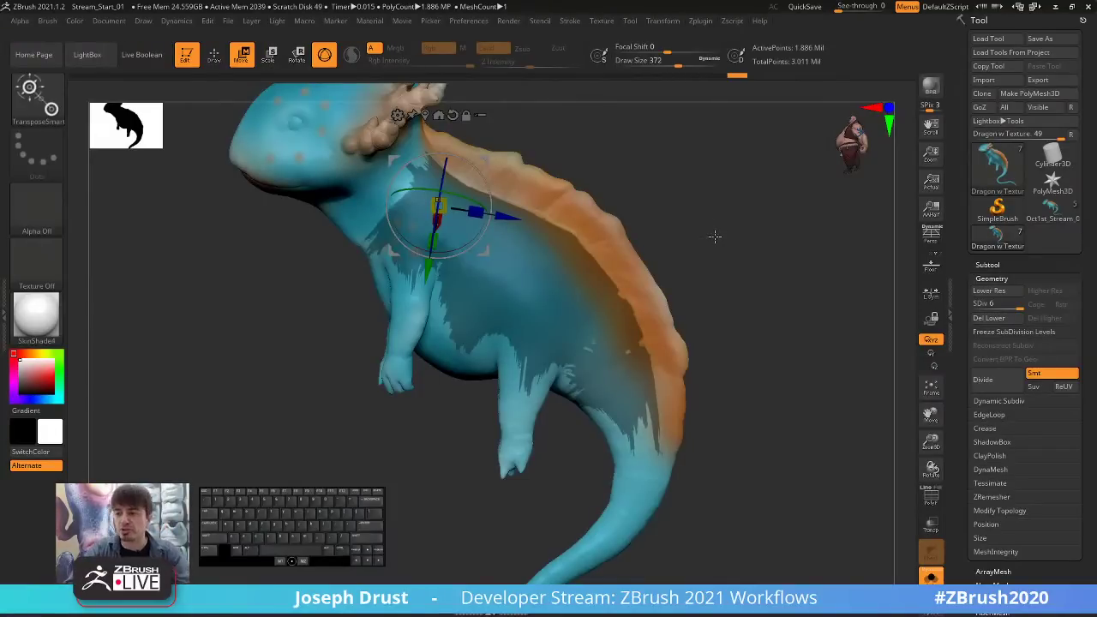
# Show the keyboard display's window border, enlarge the display, and hide the border again.
pyautogui.rightClick(319, 562)
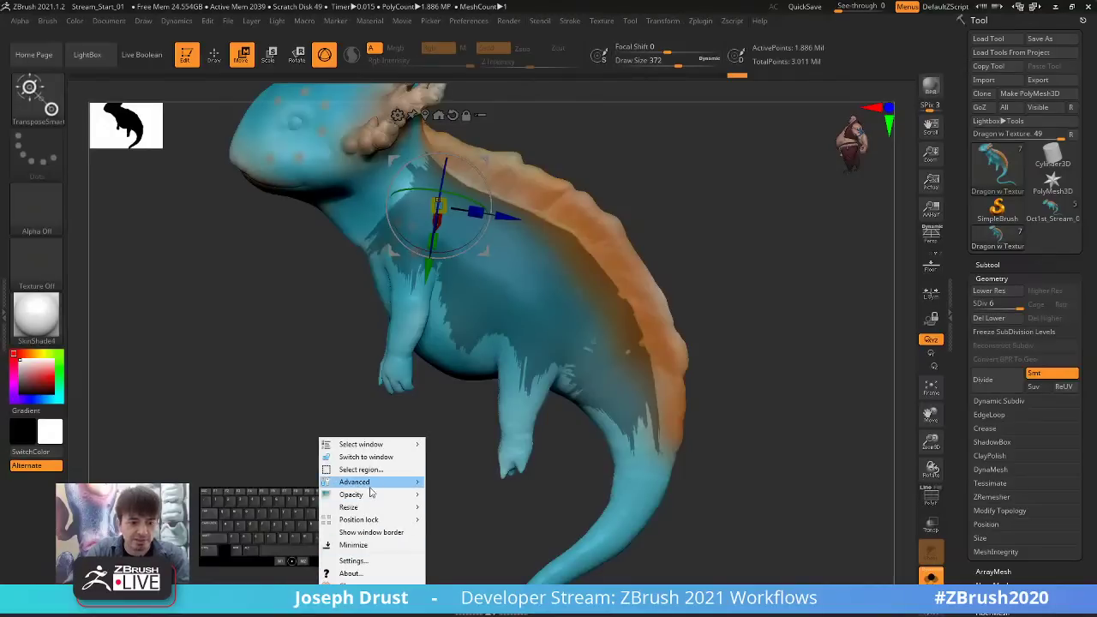
pyautogui.moveTo(375, 521)
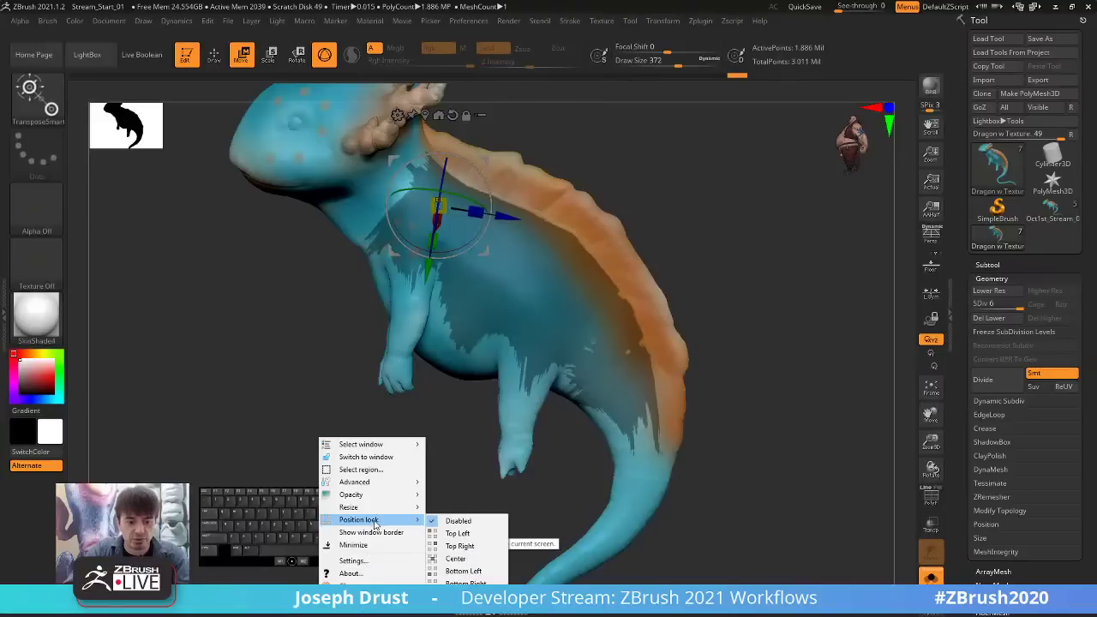
pyautogui.moveTo(380, 502)
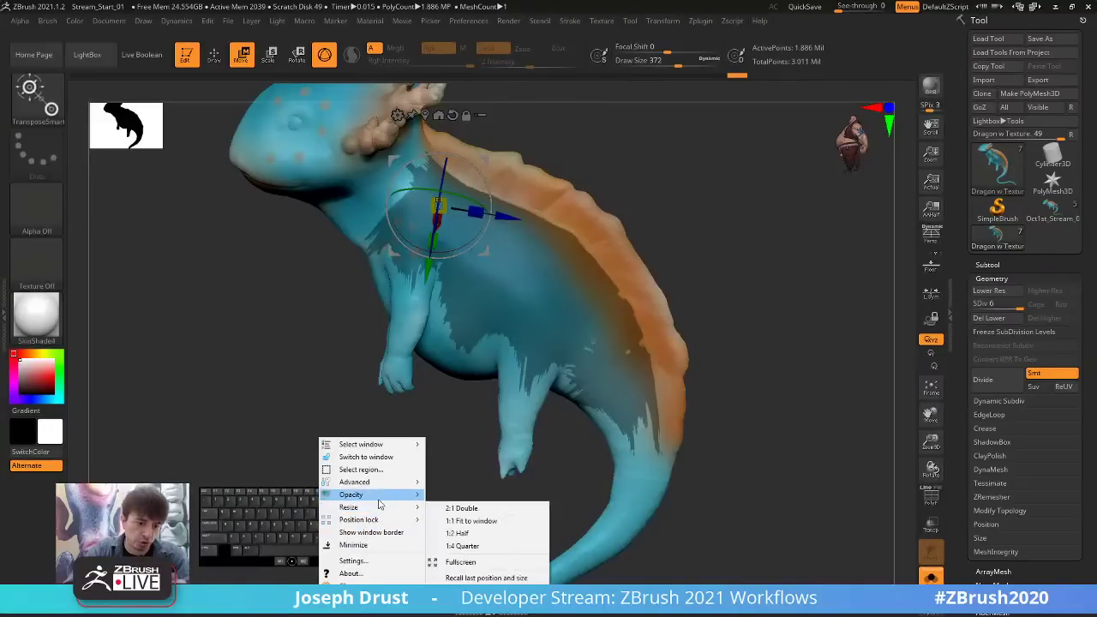
pyautogui.click(373, 532)
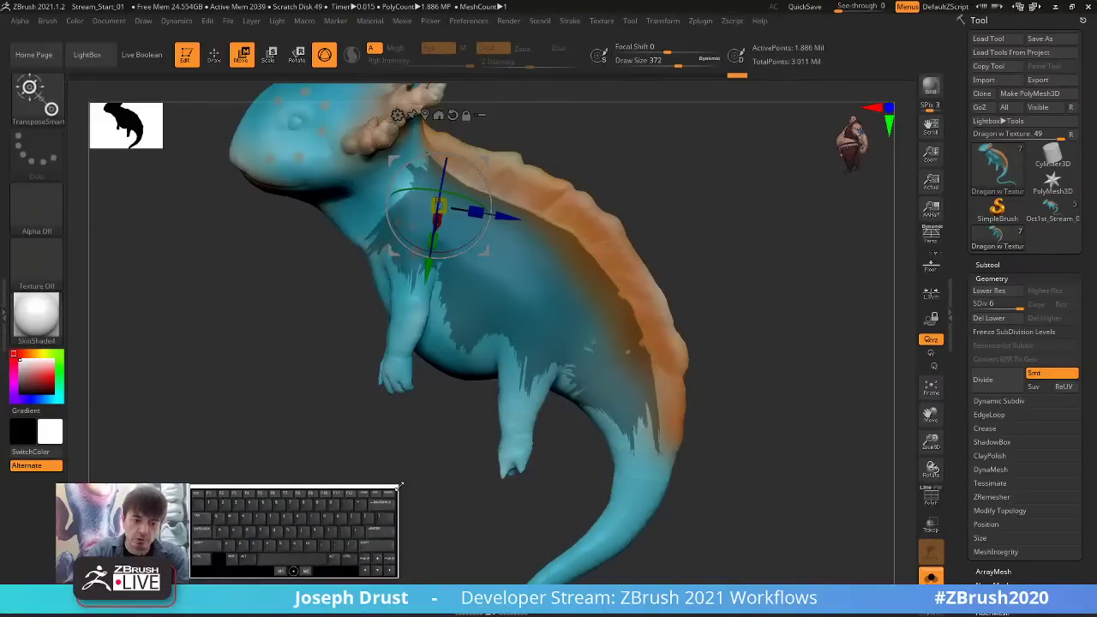
pyautogui.moveTo(398, 486); pyautogui.dragTo(440, 462)
pyautogui.moveTo(366, 574); pyautogui.dragTo(373, 574)
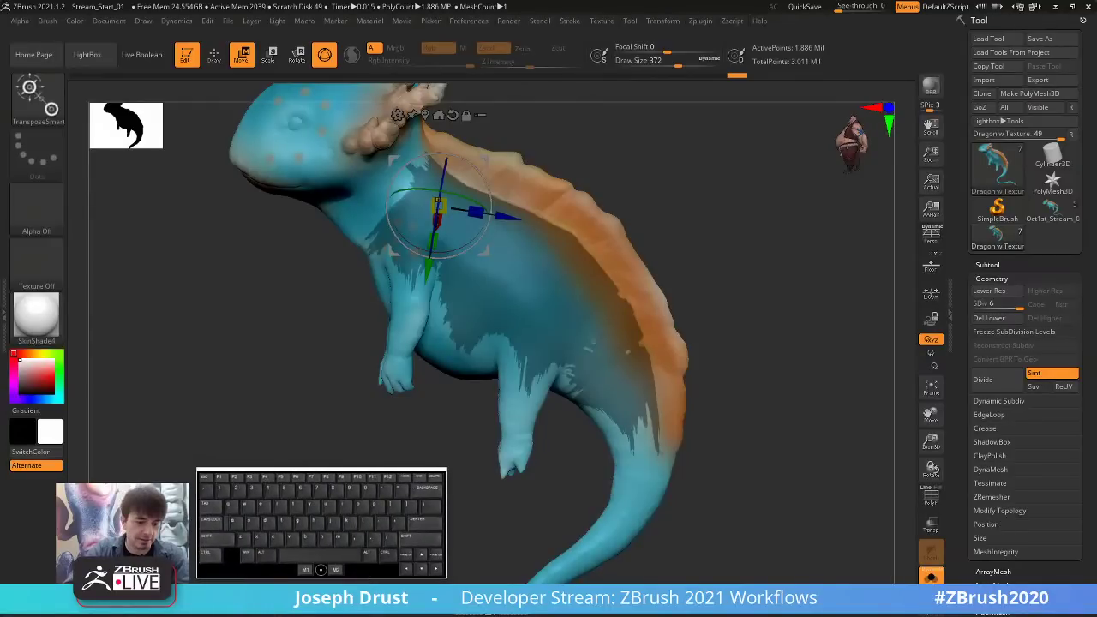
pyautogui.rightClick(272, 571)
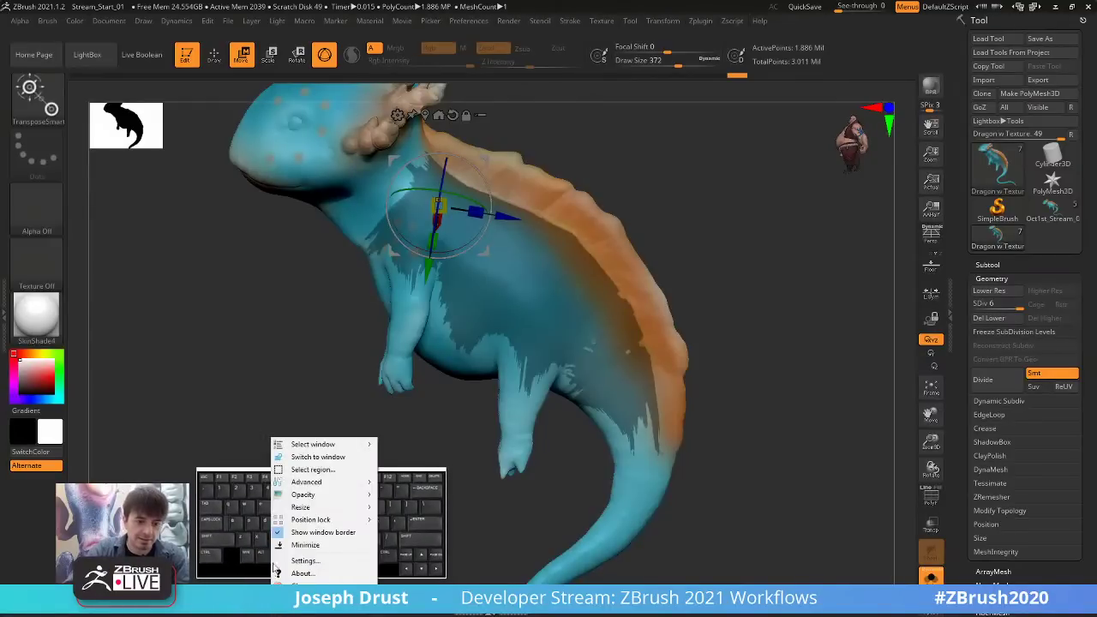
pyautogui.moveTo(311, 513)
pyautogui.click(324, 532)
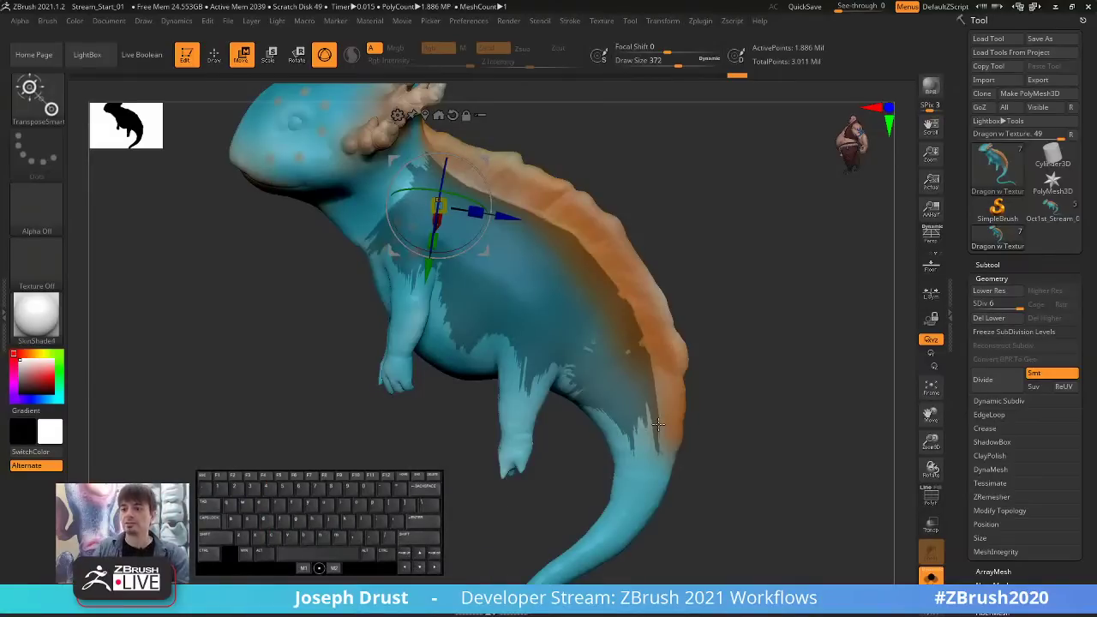
# Clear the dragon's mask, return to Draw mode, and switch to the Oct1st_Stream_01 tool.
pyautogui.moveTo(654, 217)
pyautogui.mouseDown()
pyautogui.moveTo(698, 189)
pyautogui.moveTo(729, 257)
pyautogui.moveTo(774, 294)
pyautogui.moveTo(763, 239)
pyautogui.moveTo(745, 281)
pyautogui.mouseUp()
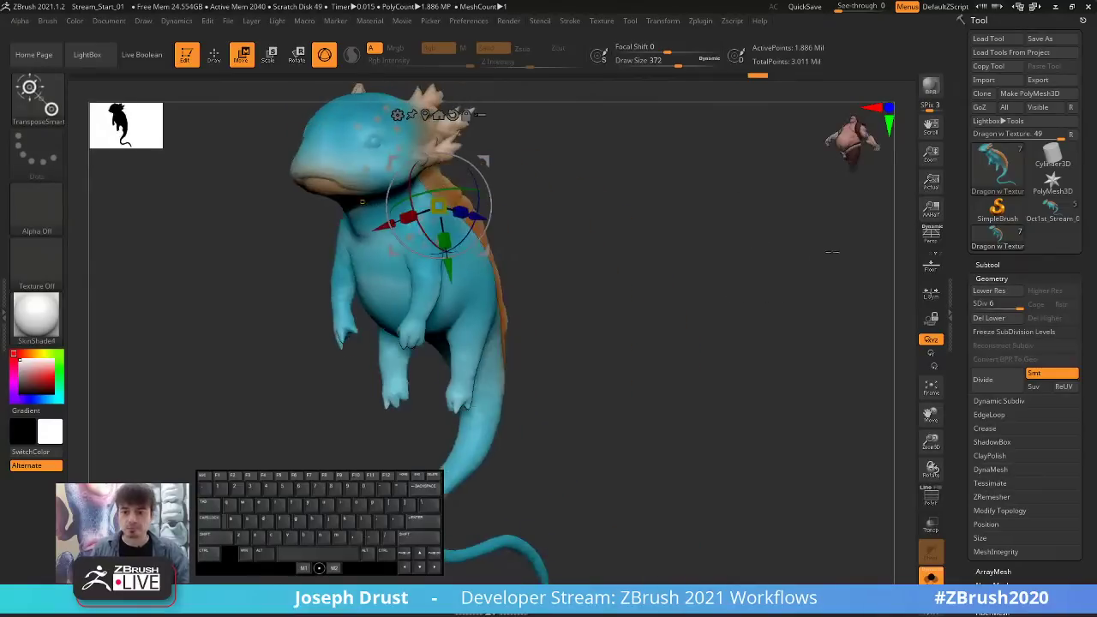
pyautogui.press('q')
pyautogui.moveTo(678, 228); pyautogui.dragTo(783, 289)
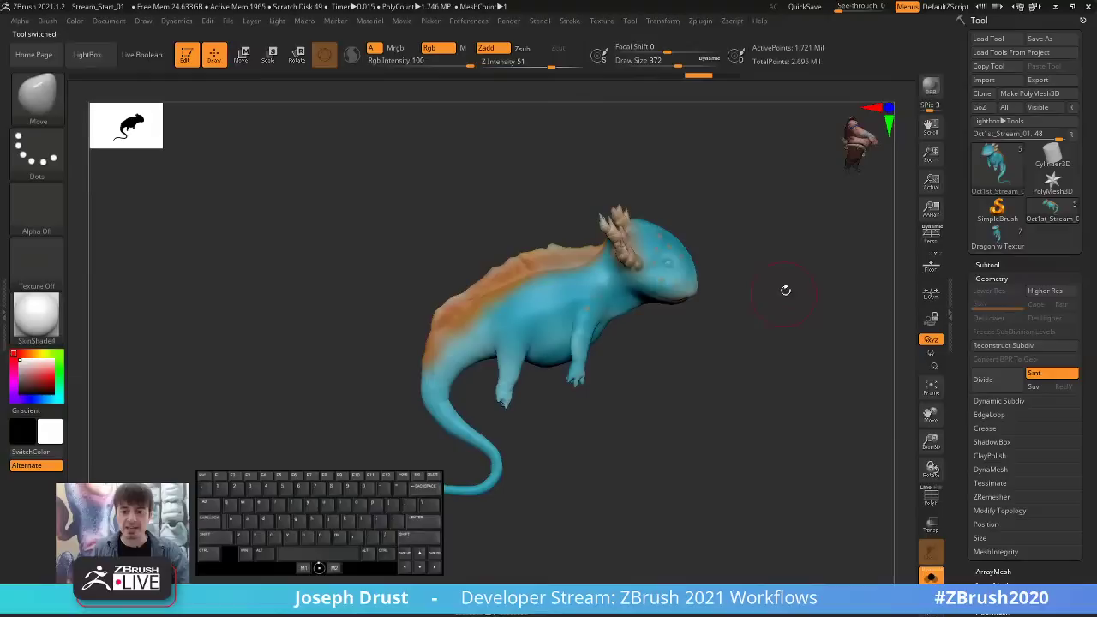
# Check the wireframe of the dense Oct1st_Stream_01 dragon mesh and hide the wireframe again.
pyautogui.click(931, 497)
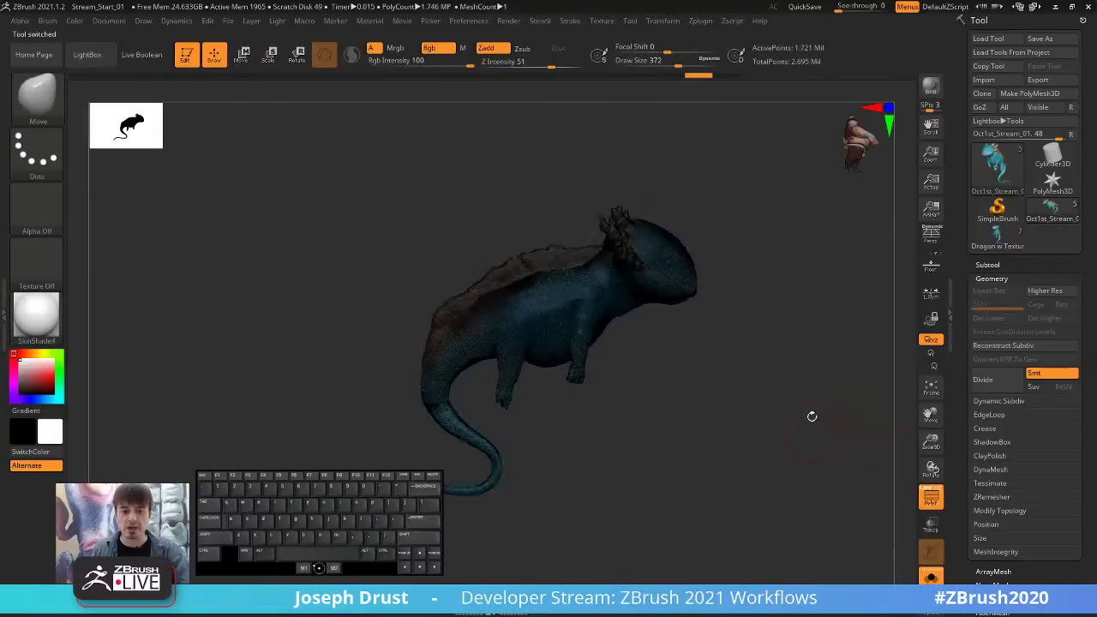
pyautogui.click(932, 497)
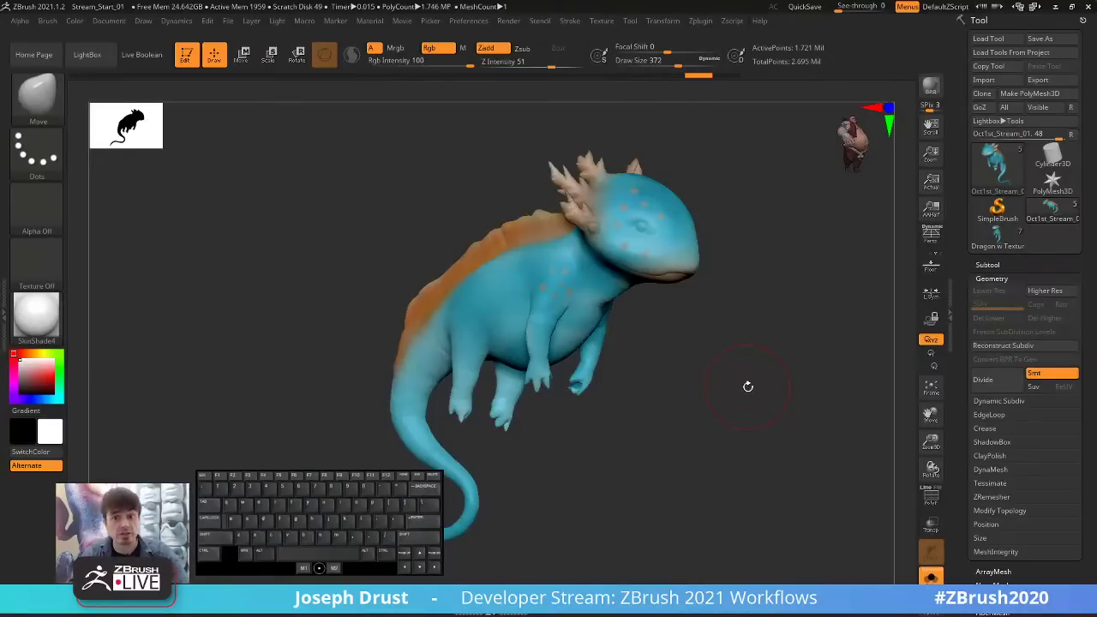
# Reload the Stream_Start_01 project from the project library without saving the changes to the open one.
pyautogui.press(',')
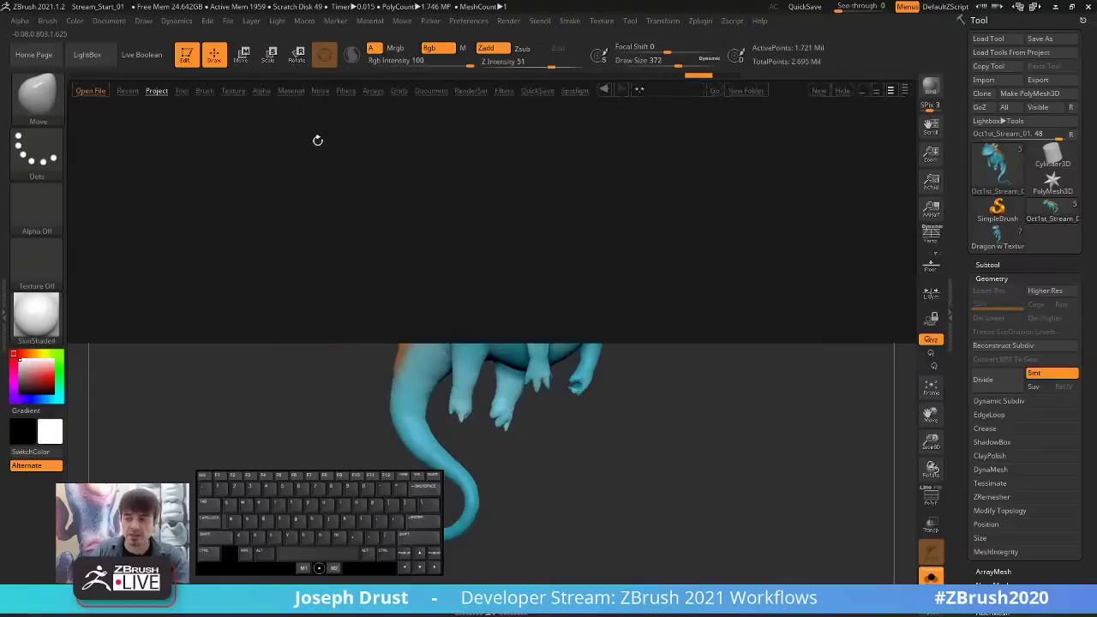
pyautogui.doubleClick(99, 273)
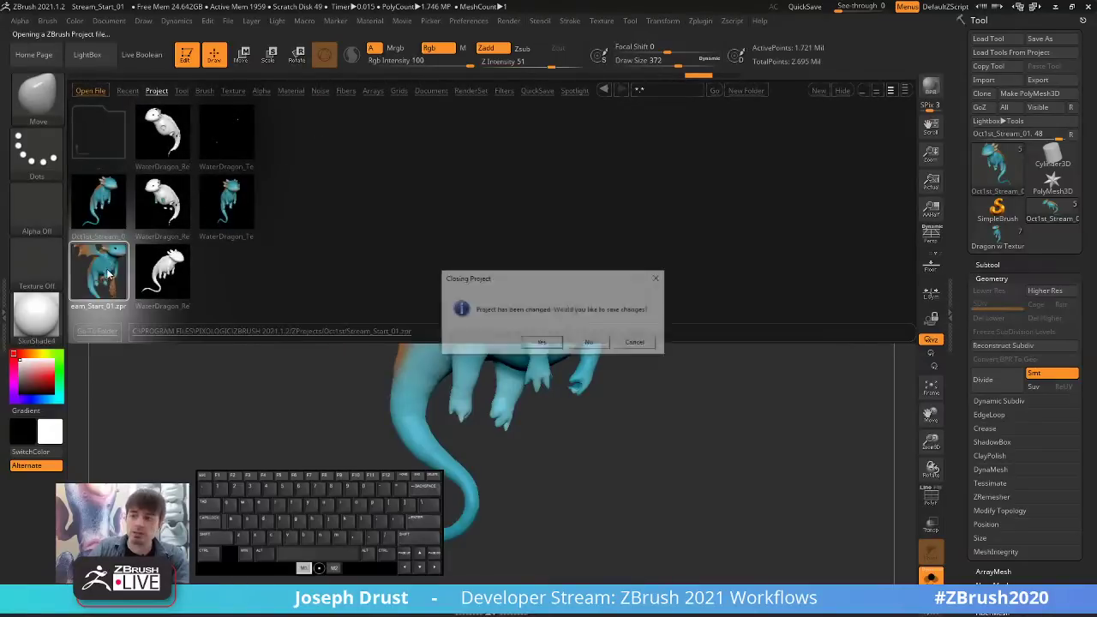
pyautogui.click(590, 342)
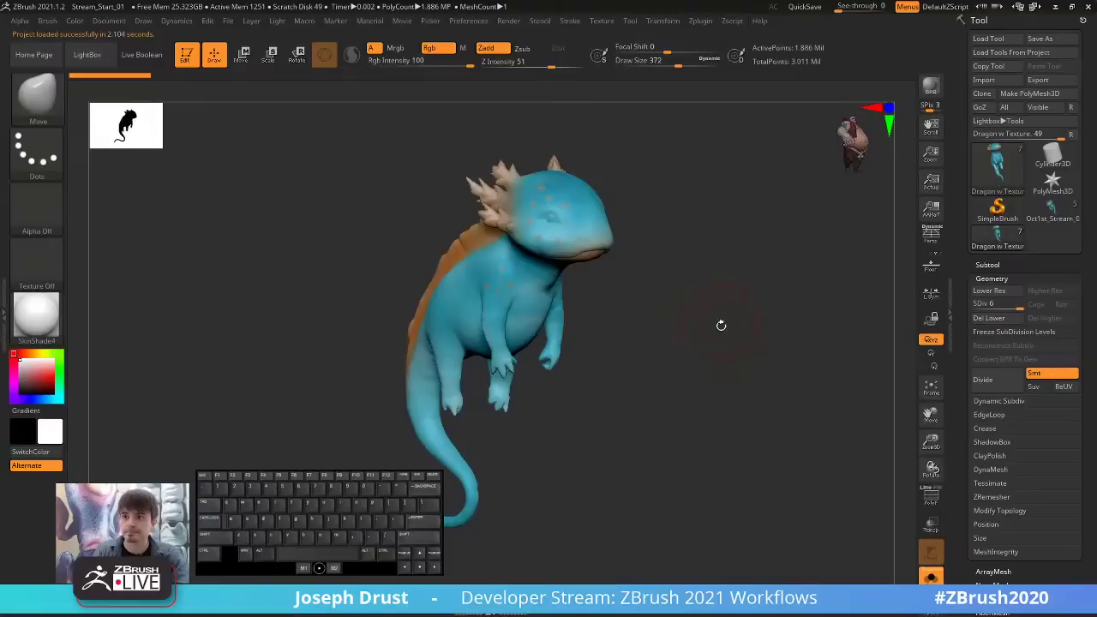
pyautogui.moveTo(740, 355); pyautogui.dragTo(758, 296)
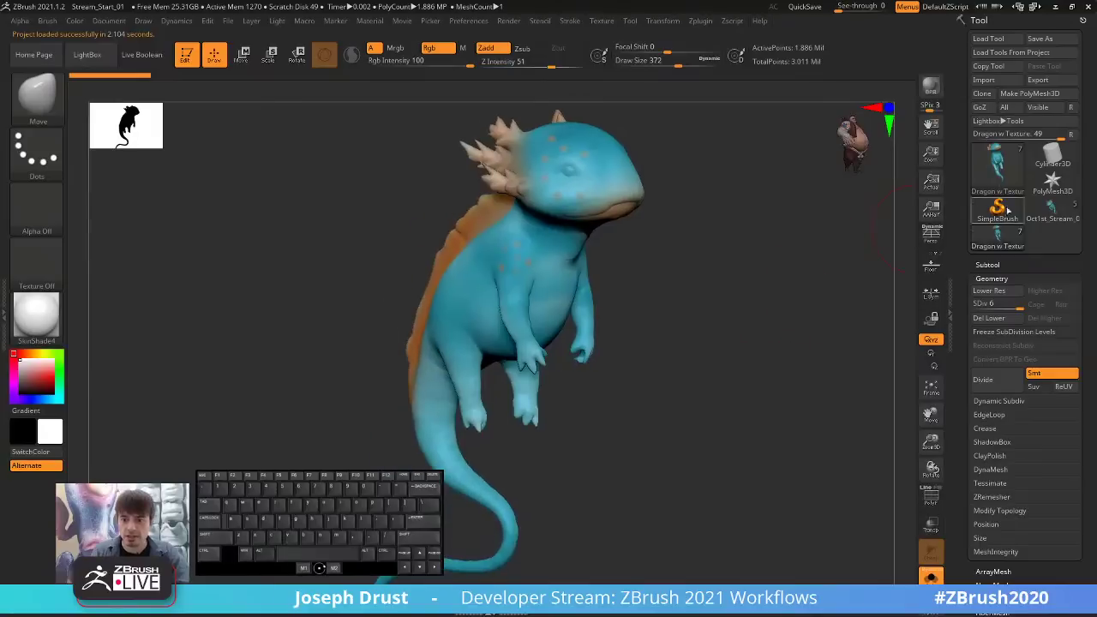
# Switch to the Oct1st_Stream_01 tool and show all its subtools, including wings, eyes, stuffed animal and blanket.
pyautogui.click(1053, 209)
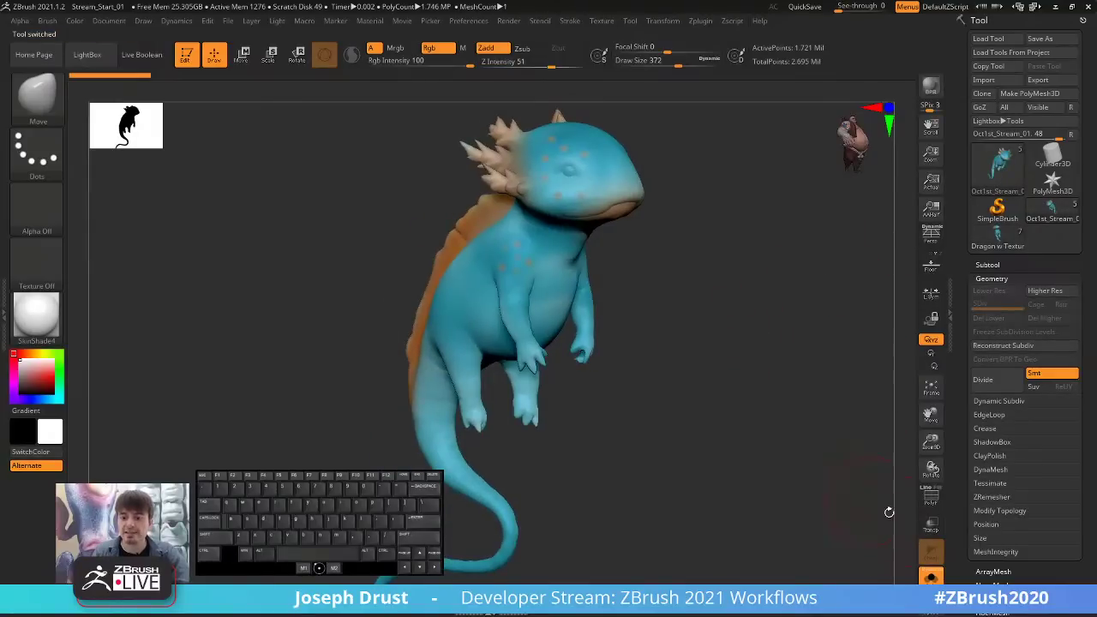
pyautogui.click(931, 506)
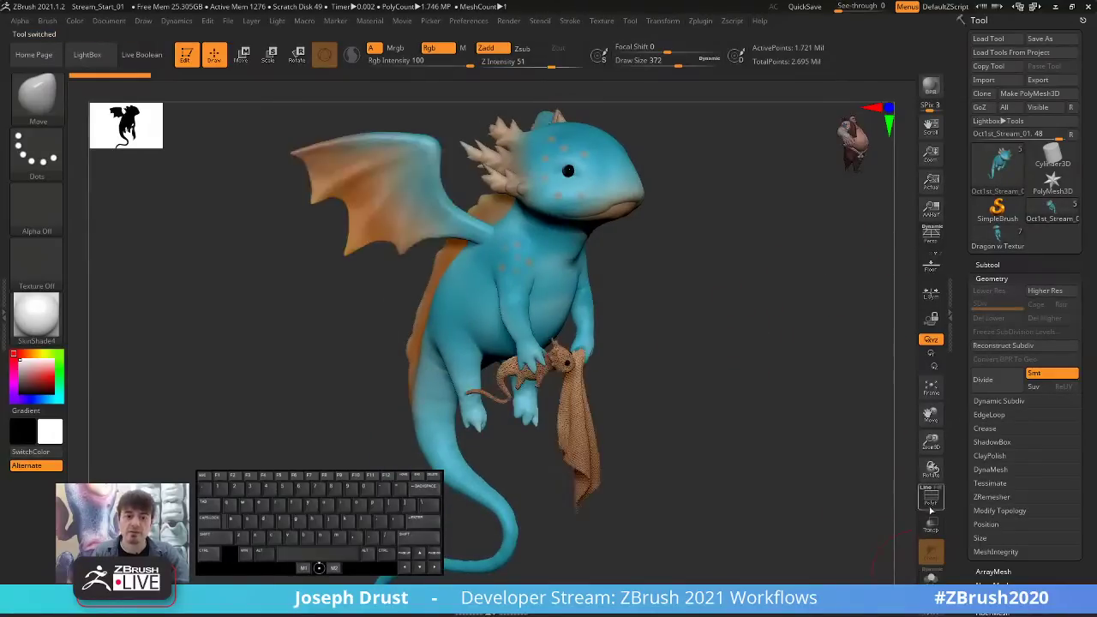
pyautogui.moveTo(774, 390); pyautogui.dragTo(769, 340)
pyautogui.click(931, 500)
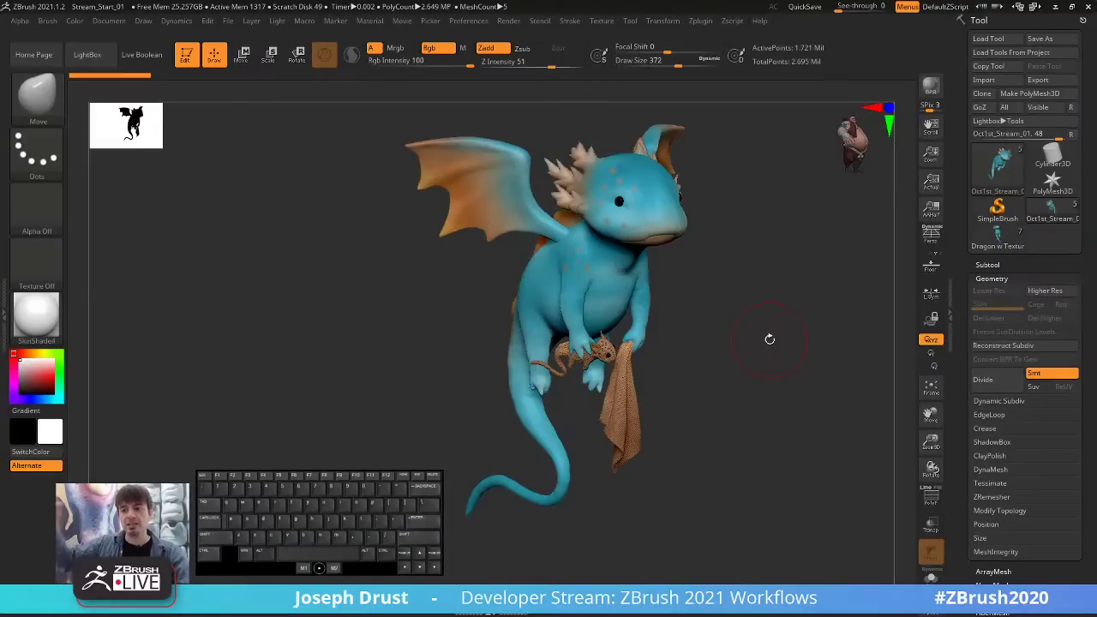
pyautogui.keyDown('alt'); pyautogui.click(726, 333); pyautogui.keyUp('alt')
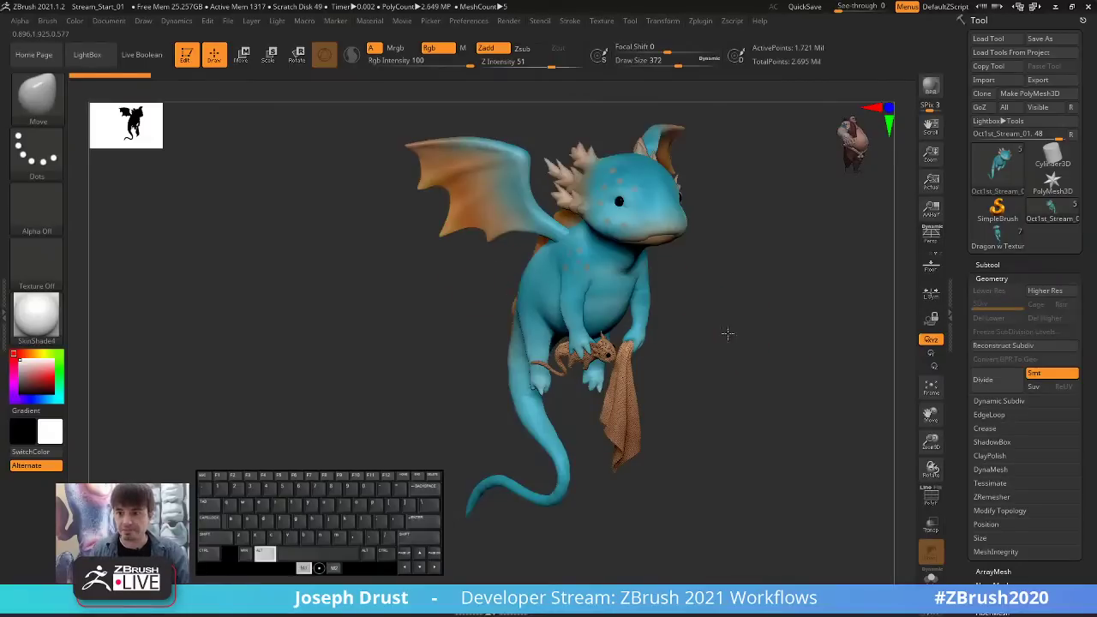
pyautogui.moveTo(726, 334); pyautogui.dragTo(888, 185)
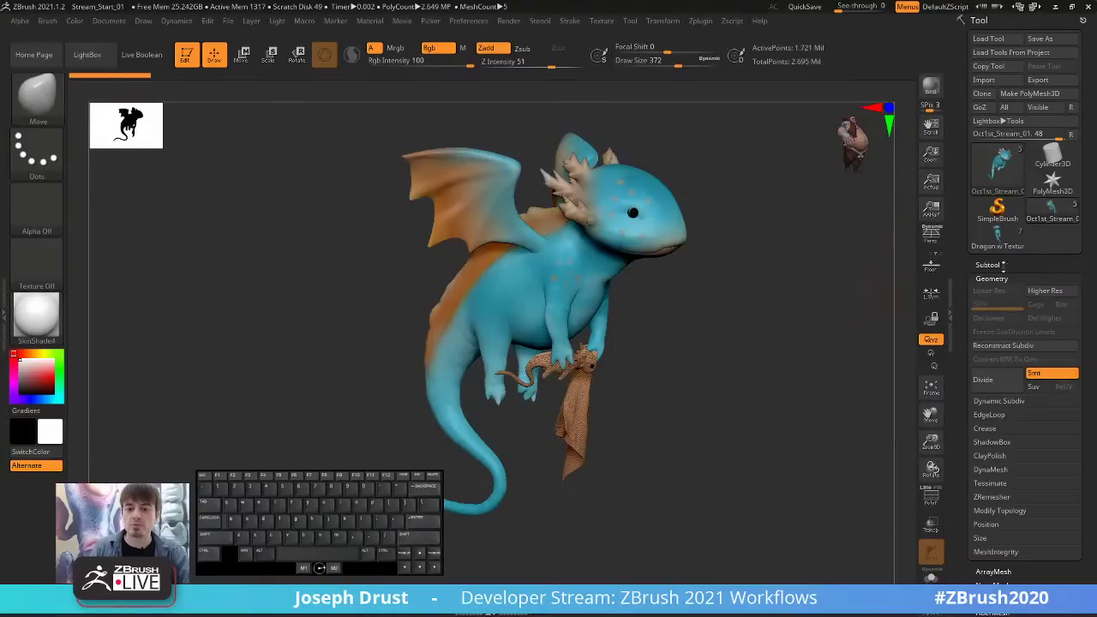
# Switch to the Dragon w Texture tool, examine its subdivision wireframe, and hide the wireframe again.
pyautogui.click(998, 237)
pyautogui.click(931, 497)
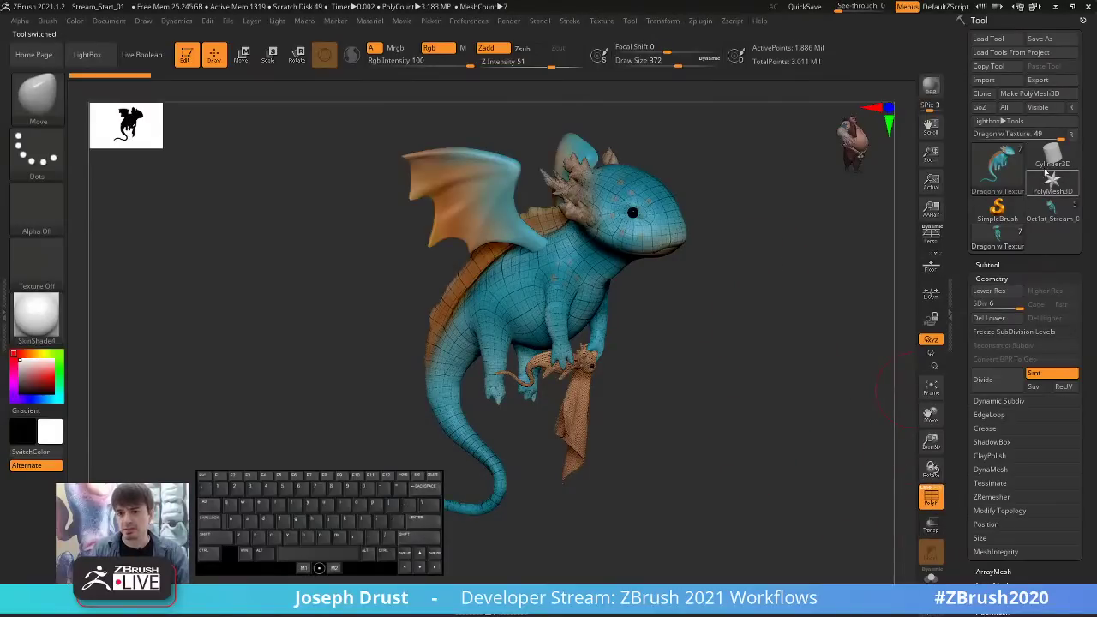
pyautogui.moveTo(660, 336); pyautogui.dragTo(619, 311)
pyautogui.hotkey('ctrl', 'shift')
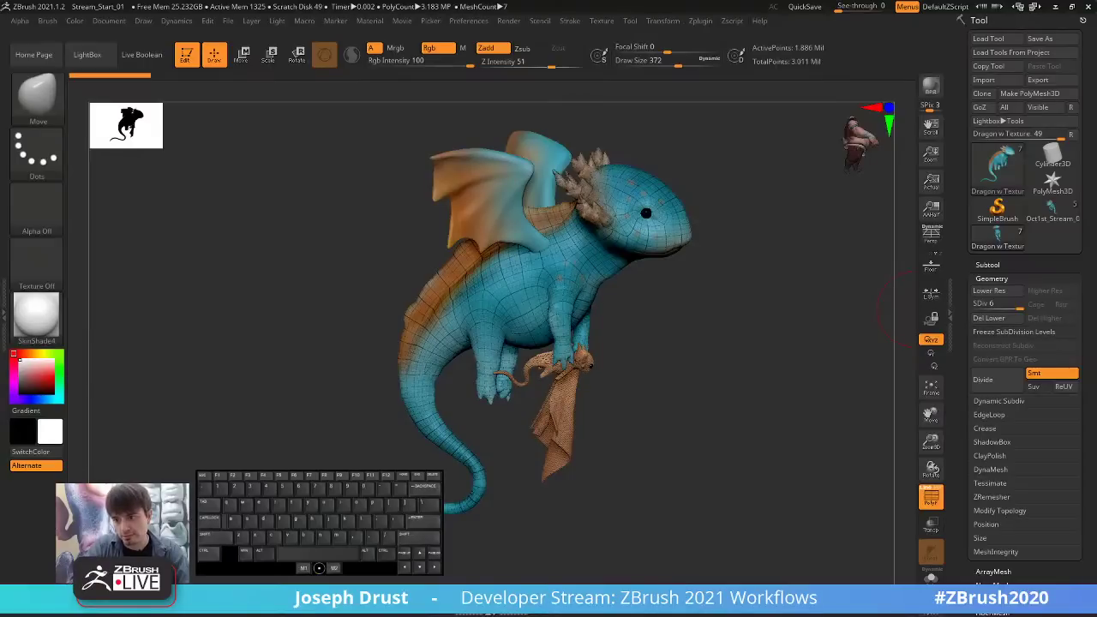
pyautogui.moveTo(718, 358); pyautogui.dragTo(900, 481, button='right')
pyautogui.click(928, 496)
pyautogui.keyDown('alt'); pyautogui.moveTo(783, 382); pyautogui.dragTo(794, 356, button='right'); pyautogui.keyUp('alt')
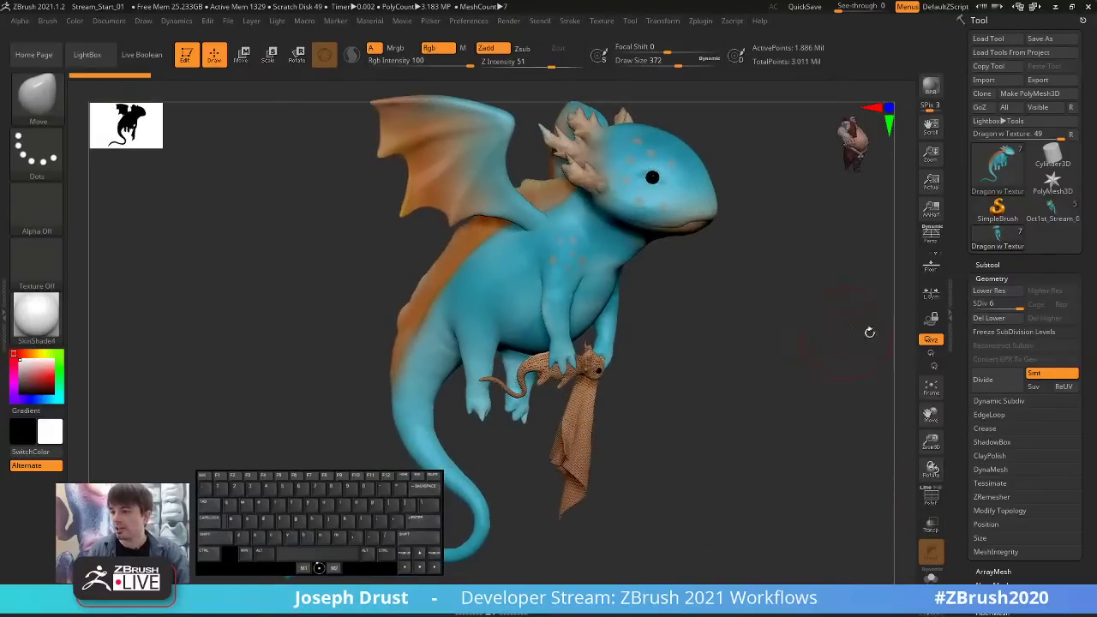
# In the Oct1st_Stream_01 tool, hide every subtool except the dragon body and reduce the Draw Size to 262.
pyautogui.click(1014, 216)
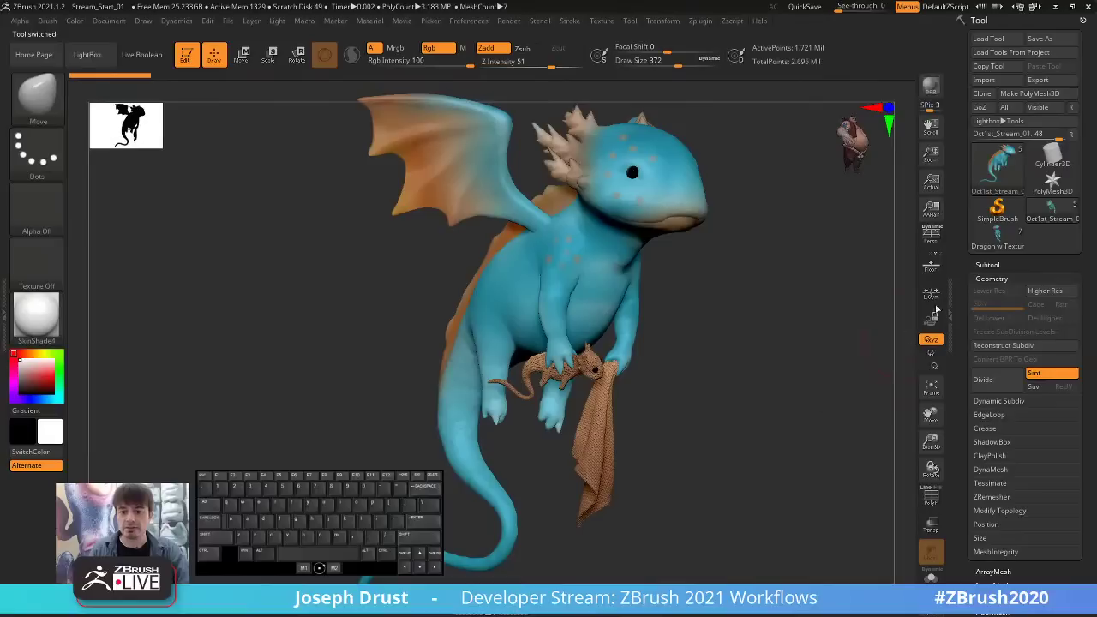
pyautogui.click(988, 264)
pyautogui.keyDown('shift'); pyautogui.click(1071, 291); pyautogui.keyUp('shift')
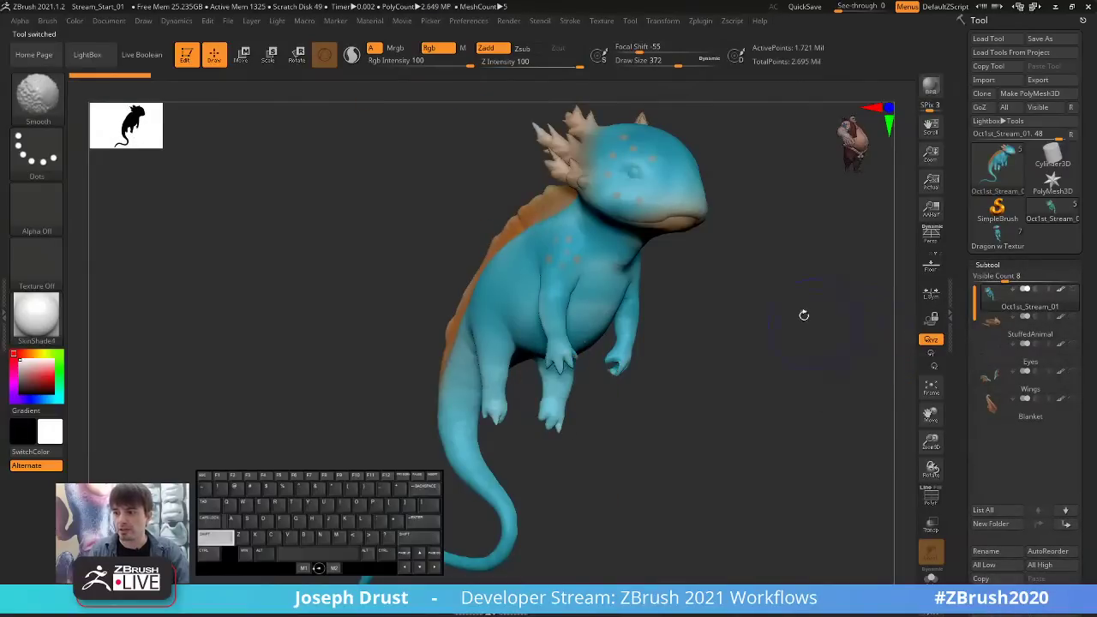
pyautogui.moveTo(803, 313)
pyautogui.mouseDown(button='right')
pyautogui.moveTo(818, 329)
pyautogui.moveTo(814, 291)
pyautogui.moveTo(778, 286)
pyautogui.moveTo(832, 254)
pyautogui.moveTo(797, 245)
pyautogui.mouseUp(button='right')
pyautogui.press('s')
pyautogui.click(812, 316)
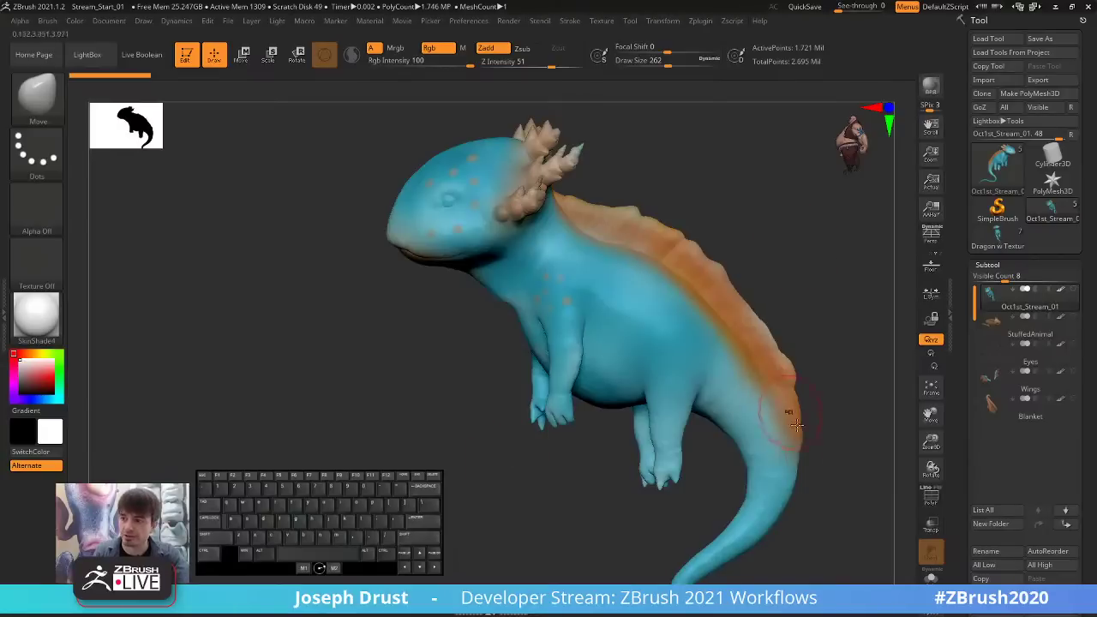
# Inspect the isolated dragon body's dense wireframe, hide it, and examine the body from the front.
pyautogui.click(931, 497)
pyautogui.moveTo(818, 377)
pyautogui.mouseDown()
pyautogui.moveTo(854, 372)
pyautogui.moveTo(829, 377)
pyautogui.mouseUp()
pyautogui.click(930, 497)
pyautogui.moveTo(822, 326)
pyautogui.mouseDown()
pyautogui.moveTo(808, 330)
pyautogui.moveTo(777, 300)
pyautogui.moveTo(823, 292)
pyautogui.moveTo(751, 338)
pyautogui.moveTo(775, 347)
pyautogui.moveTo(720, 340)
pyautogui.moveTo(717, 318)
pyautogui.mouseUp()
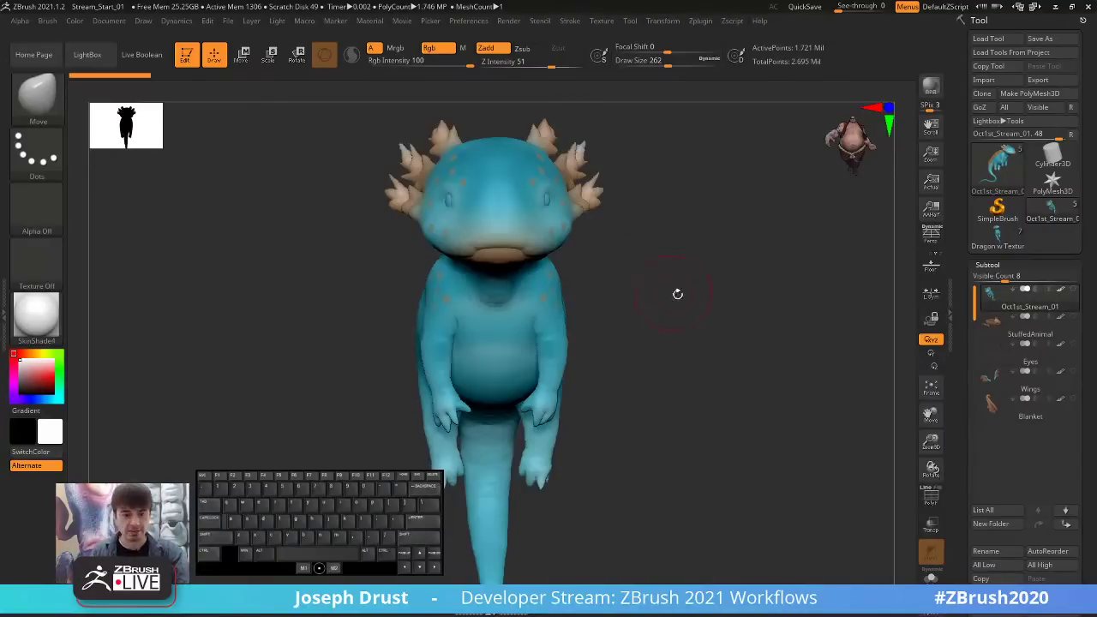
pyautogui.moveTo(678, 294); pyautogui.dragTo(657, 316)
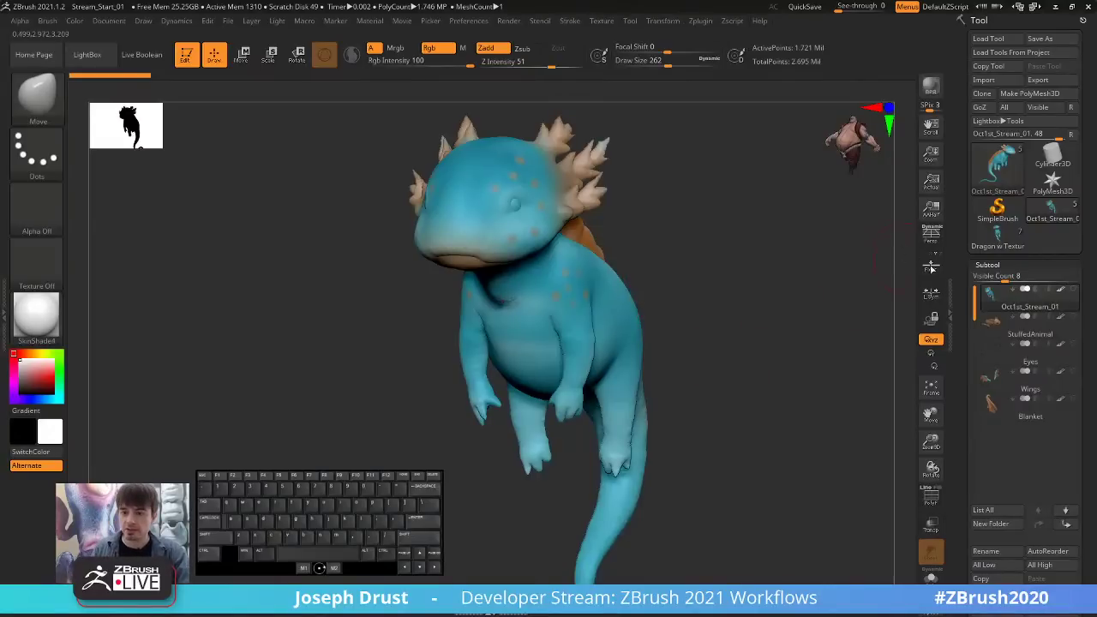
# Duplicate the Oct1st_Stream_01 body subtool and make the Oct1st_Stream_02 copy active.
pyautogui.scroll(-2, 1020, 257)
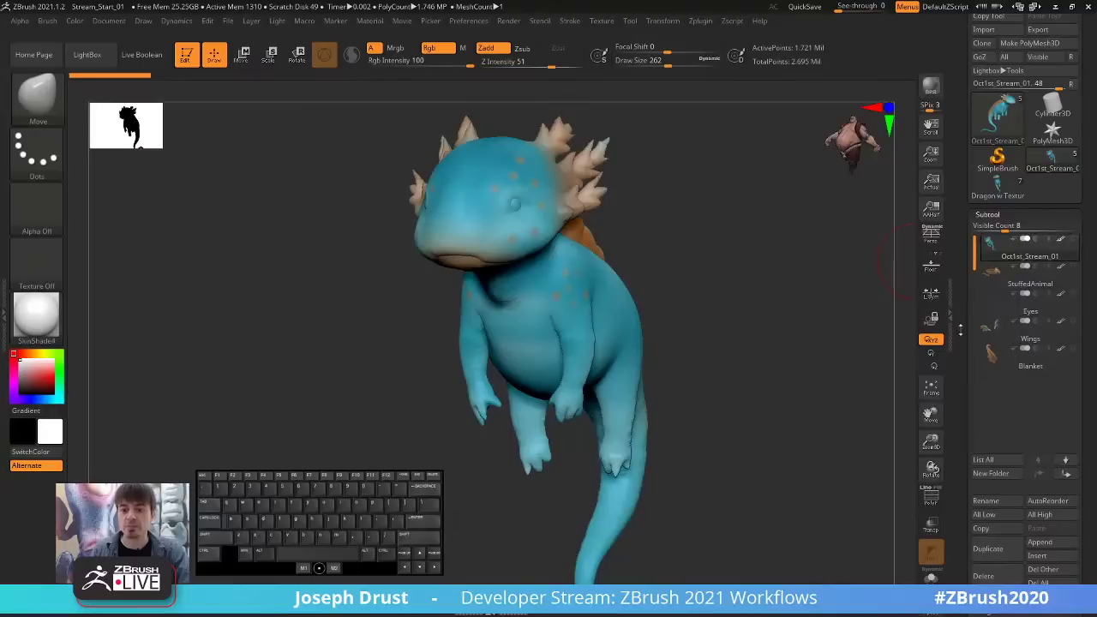
pyautogui.scroll(-3, 1020, 257)
pyautogui.click(989, 463)
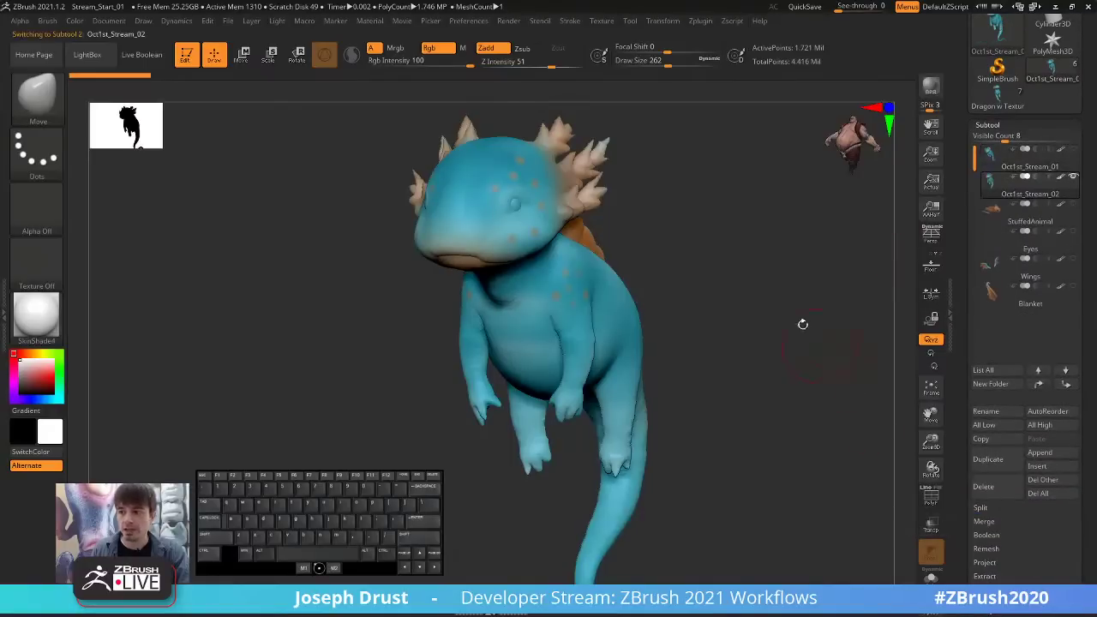
pyautogui.moveTo(1022, 196)
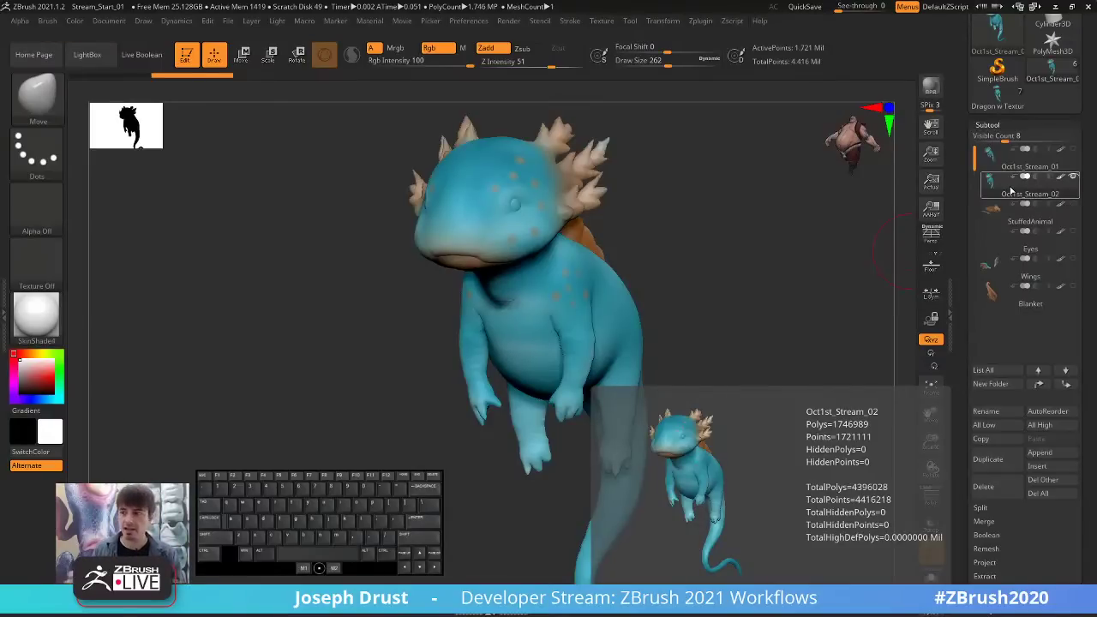
# Find the HistoryRecall brush among the sculpting brushes beginning with H.
pyautogui.click(47, 101)
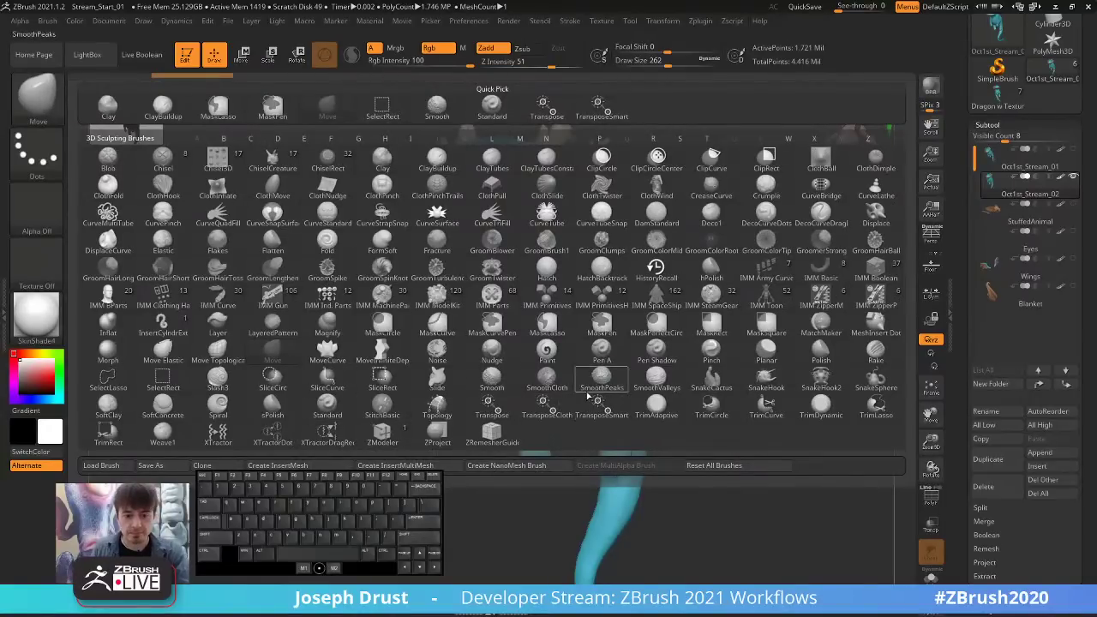
pyautogui.press('h')
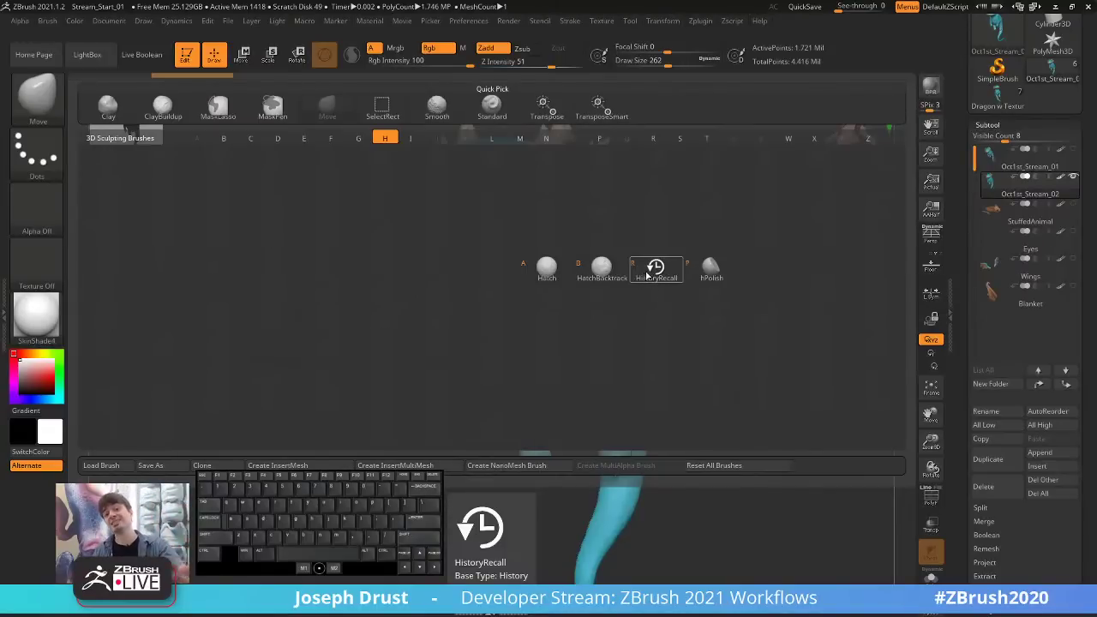
pyautogui.click(656, 268)
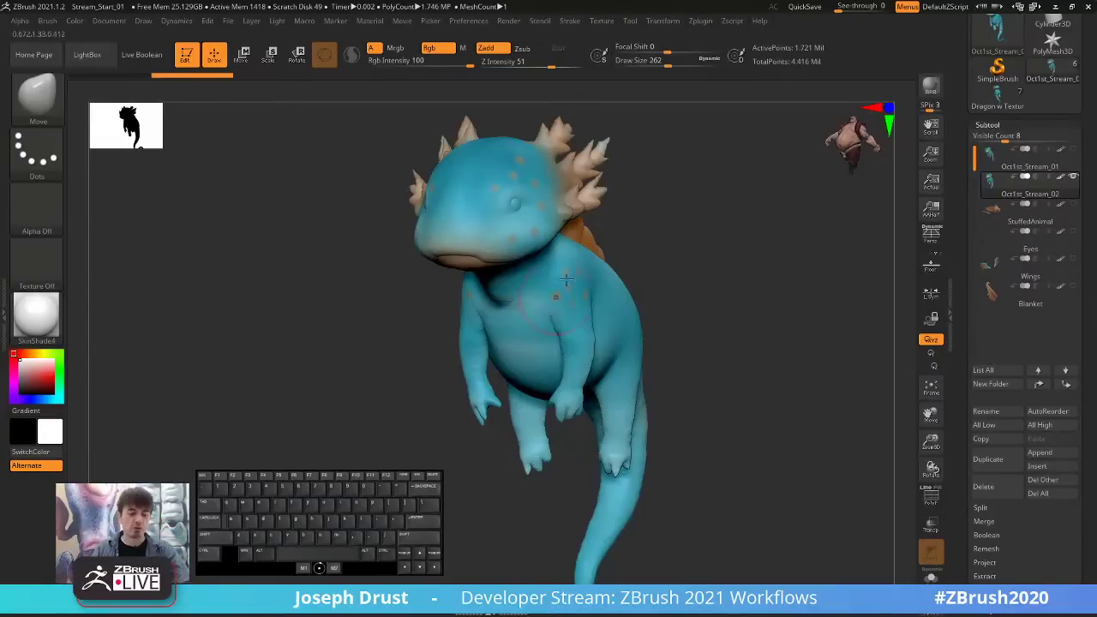
# Reduce the Move brush's Draw Size to 163 and sculpt test strokes on the duplicate's flank with the ClayBuildup brush.
pyautogui.keyDown('alt'); pyautogui.moveTo(542, 305); pyautogui.dragTo(591, 287, button='right'); pyautogui.keyUp('alt')
pyautogui.press('s')
pyautogui.moveTo(700, 266); pyautogui.dragTo(617, 271)
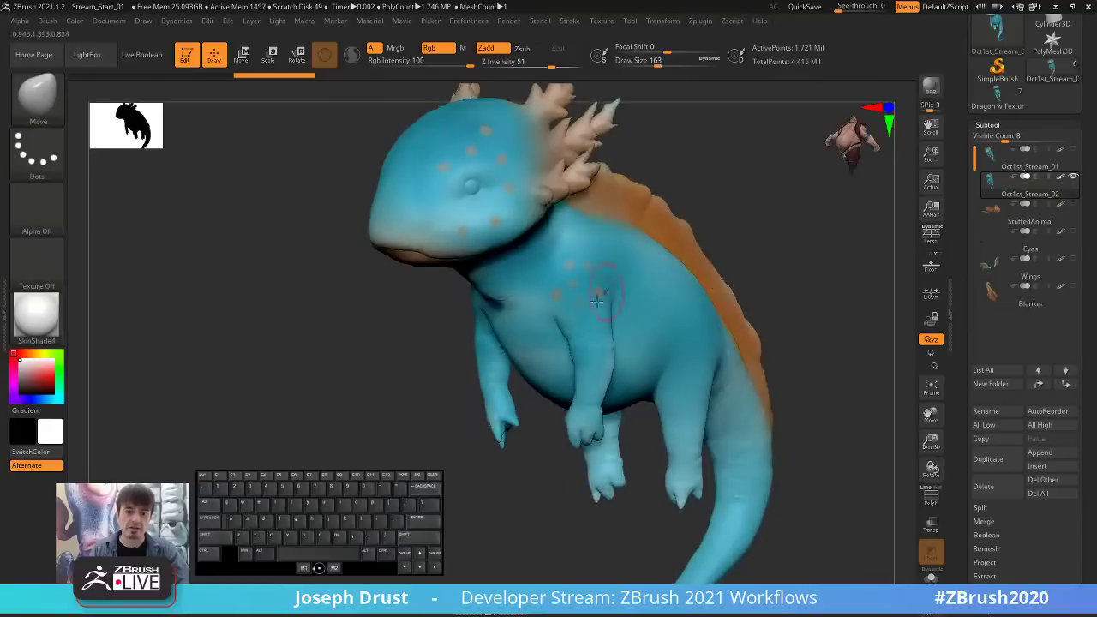
pyautogui.press('b')
pyautogui.press('c')
pyautogui.press('b')
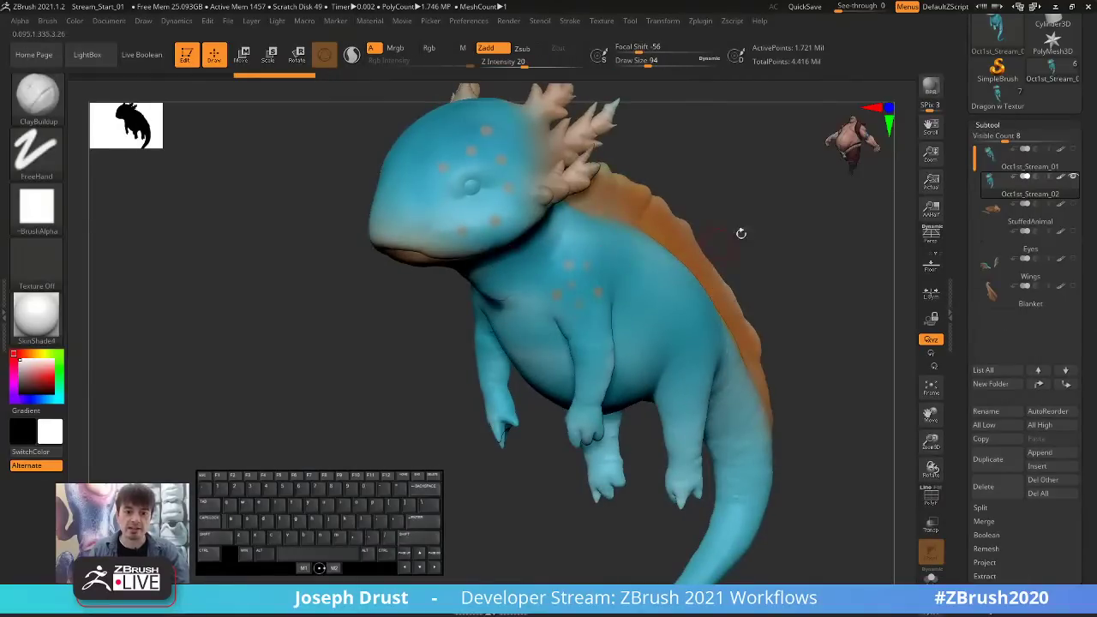
pyautogui.moveTo(742, 235); pyautogui.dragTo(654, 265)
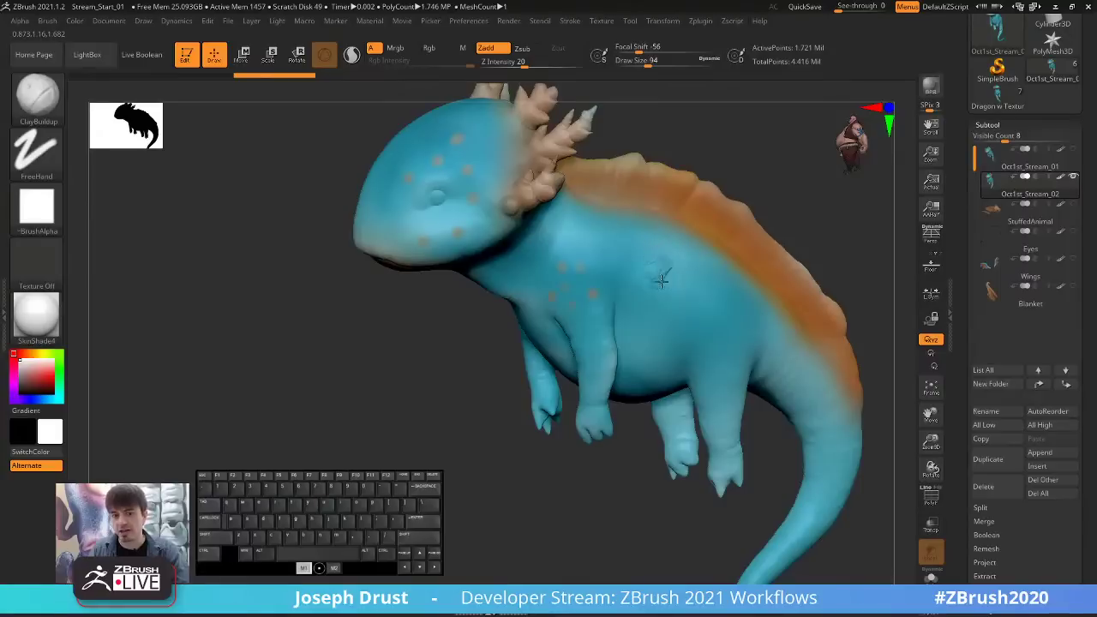
pyautogui.moveTo(730, 227); pyautogui.dragTo(784, 235)
# Compare the original Oct1st_Stream_01 subtool with the sculpted duplicate, and return to Oct1st_Stream_02.
pyautogui.keyDown('alt'); pyautogui.click(771, 244); pyautogui.keyUp('alt')
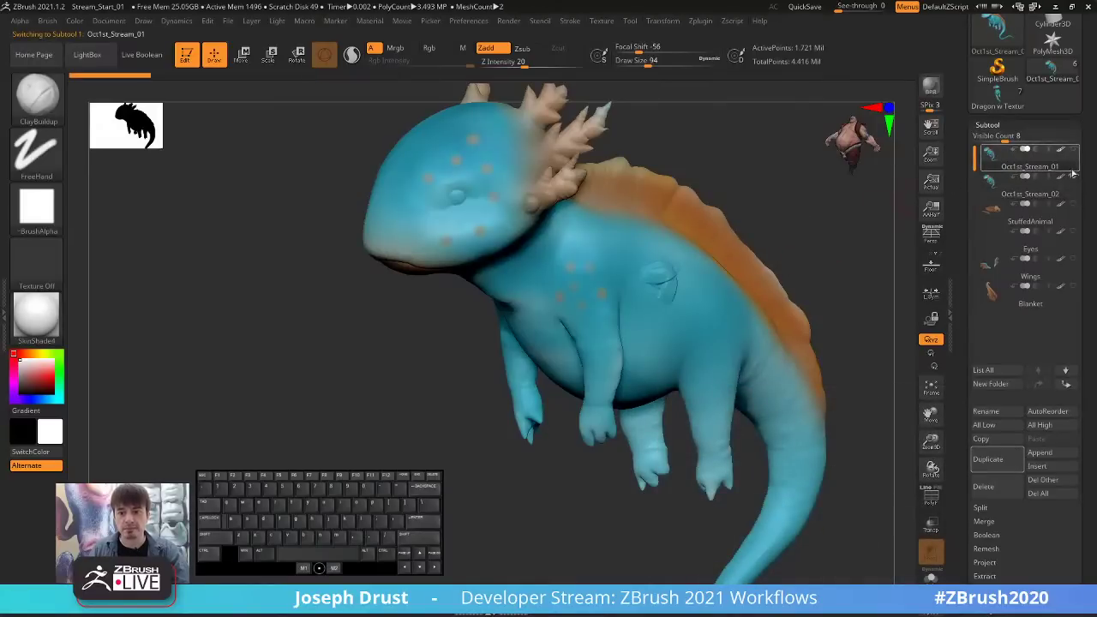
pyautogui.moveTo(867, 357); pyautogui.dragTo(1049, 198)
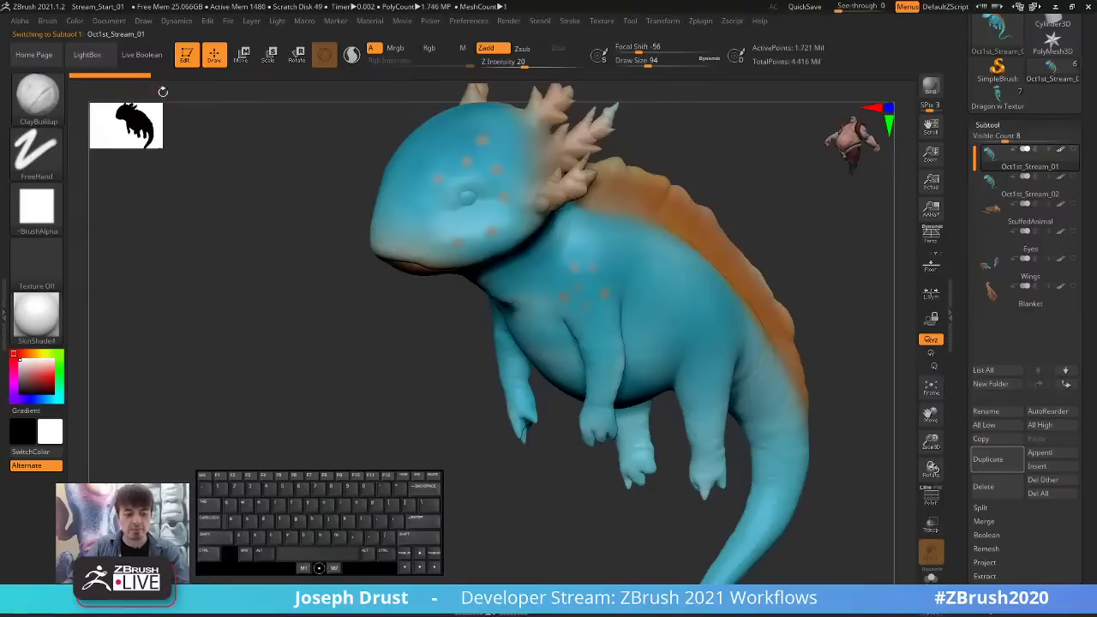
pyautogui.press('ctrl')
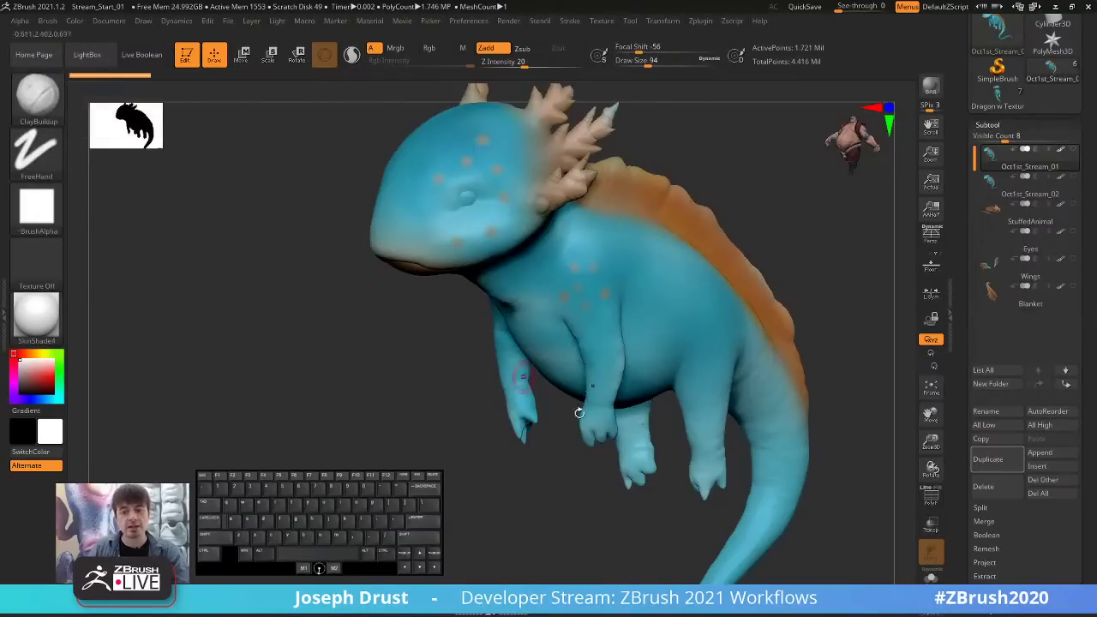
pyautogui.keyDown('alt'); pyautogui.click(625, 280); pyautogui.keyUp('alt')
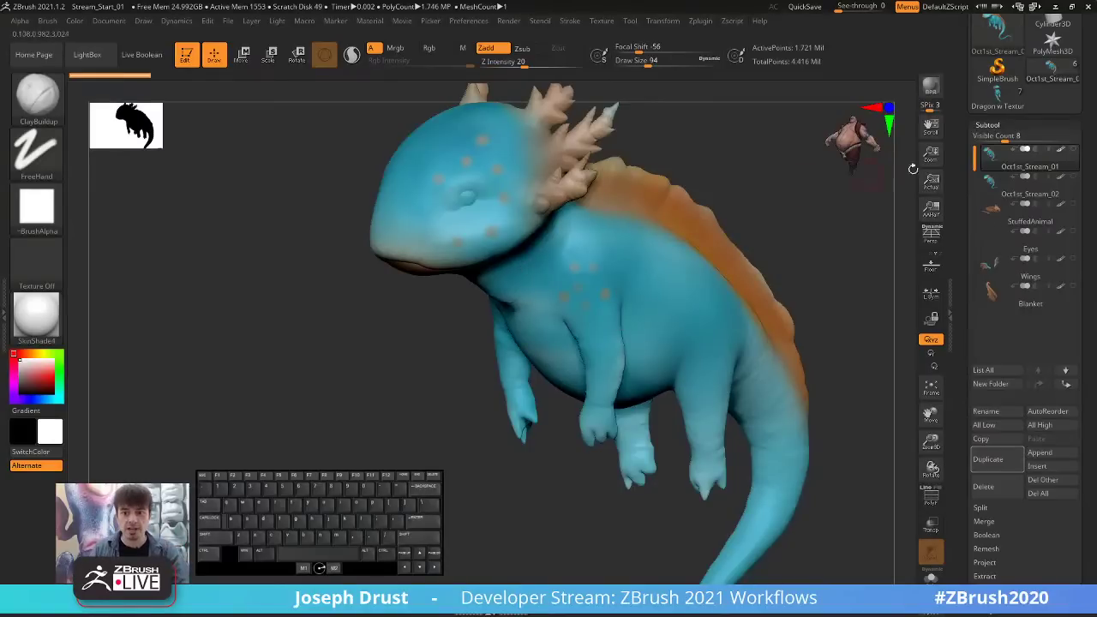
pyautogui.moveTo(793, 239); pyautogui.dragTo(794, 253)
# Choose the HistoryRecall brush for working on the sculpted flank of Oct1st_Stream_02.
pyautogui.click(37, 94)
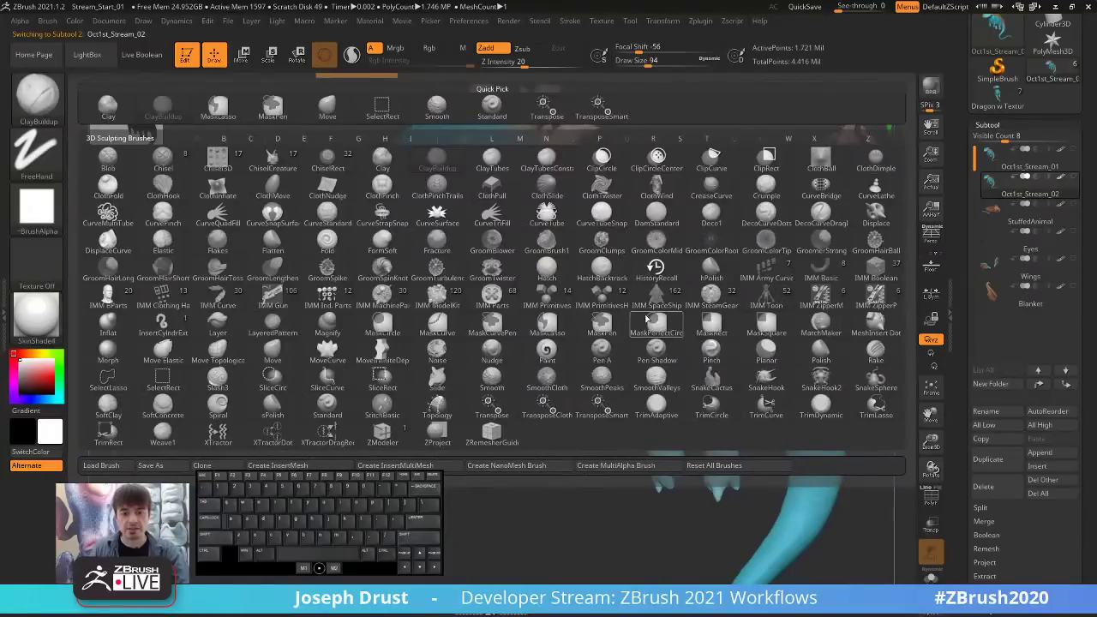
pyautogui.press('h')
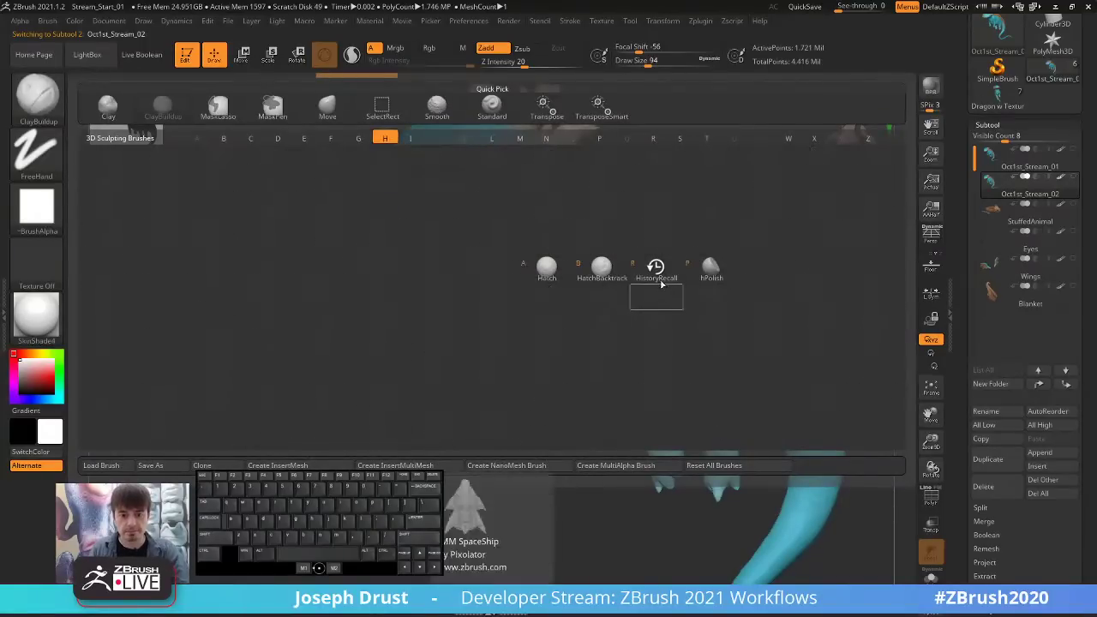
pyautogui.click(656, 267)
pyautogui.moveTo(778, 204); pyautogui.dragTo(710, 227)
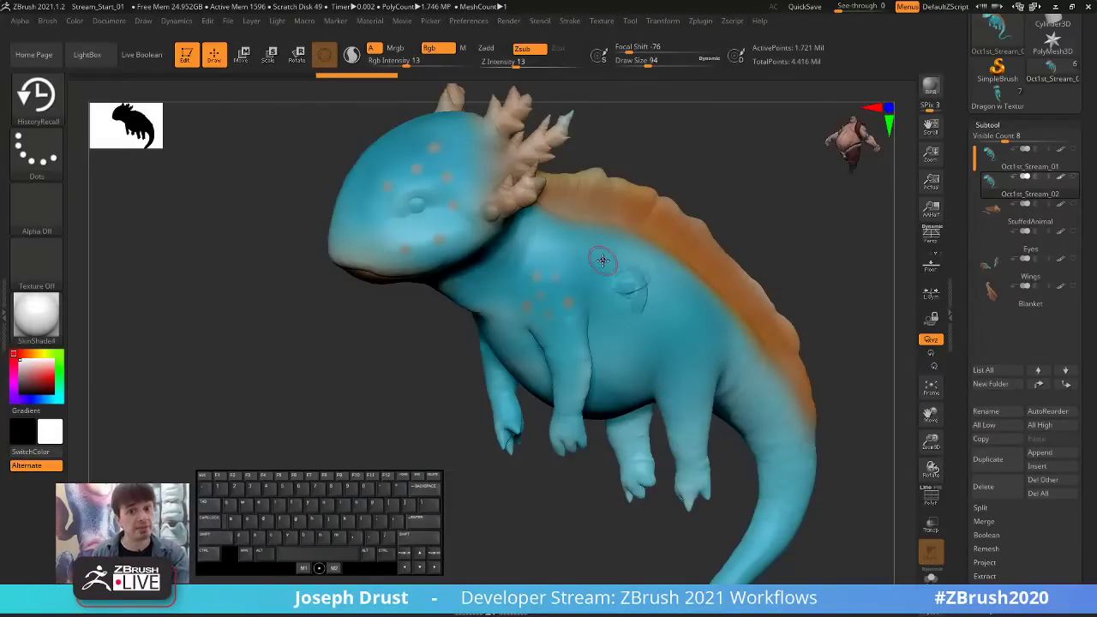
# Brush the sculpted flank back to its original surface with HistoryRecall, and undo to the duplicate's unsculpted state.
pyautogui.moveTo(734, 181); pyautogui.dragTo(668, 222)
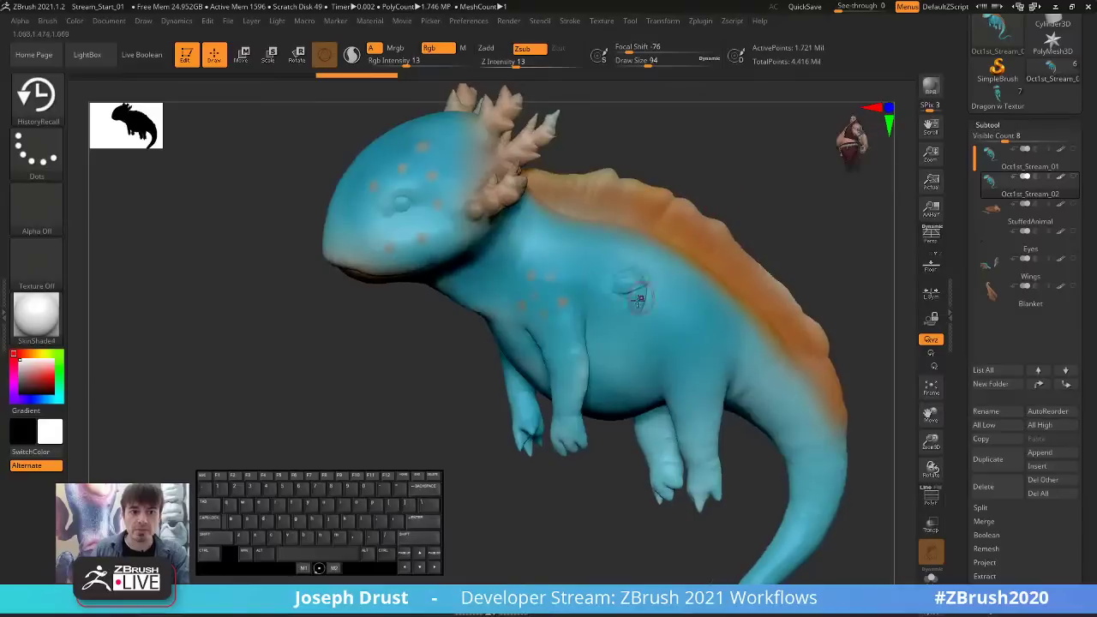
pyautogui.moveTo(631, 289)
pyautogui.mouseDown()
pyautogui.moveTo(636, 303)
pyautogui.moveTo(650, 276)
pyautogui.moveTo(631, 269)
pyautogui.moveTo(652, 291)
pyautogui.moveTo(634, 279)
pyautogui.mouseUp()
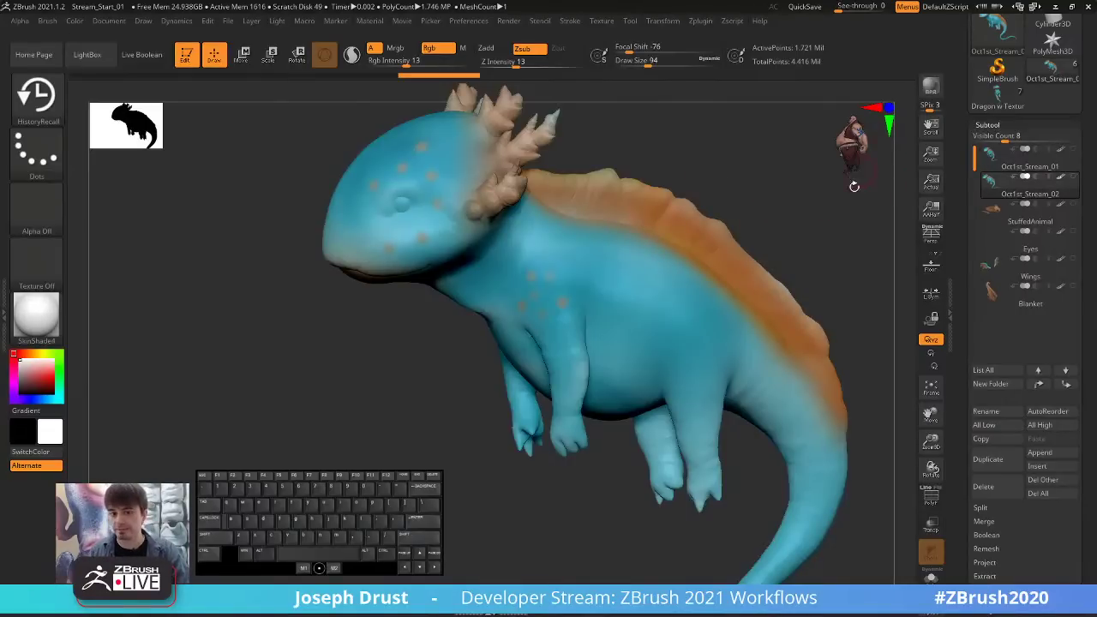
pyautogui.press('ctrl')
pyautogui.hotkey('ctrl', 'z')
pyautogui.hotkey('ctrl', 'z')
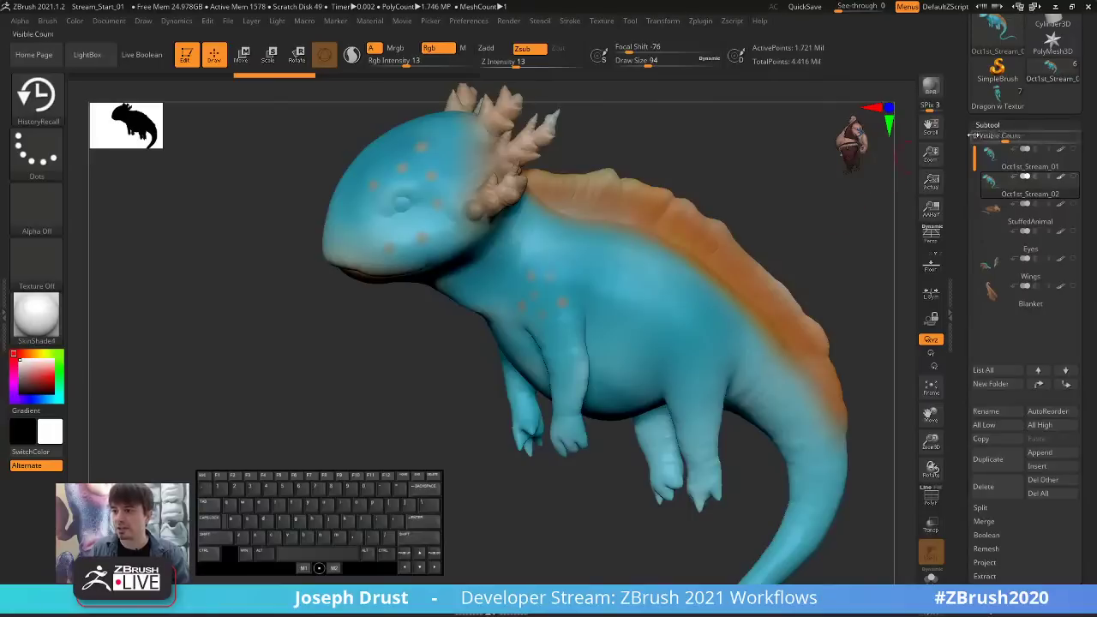
# Open the ZRemesher settings in the Geometry section for the Oct1st_Stream_02 duplicate.
pyautogui.moveTo(827, 203); pyautogui.dragTo(736, 346)
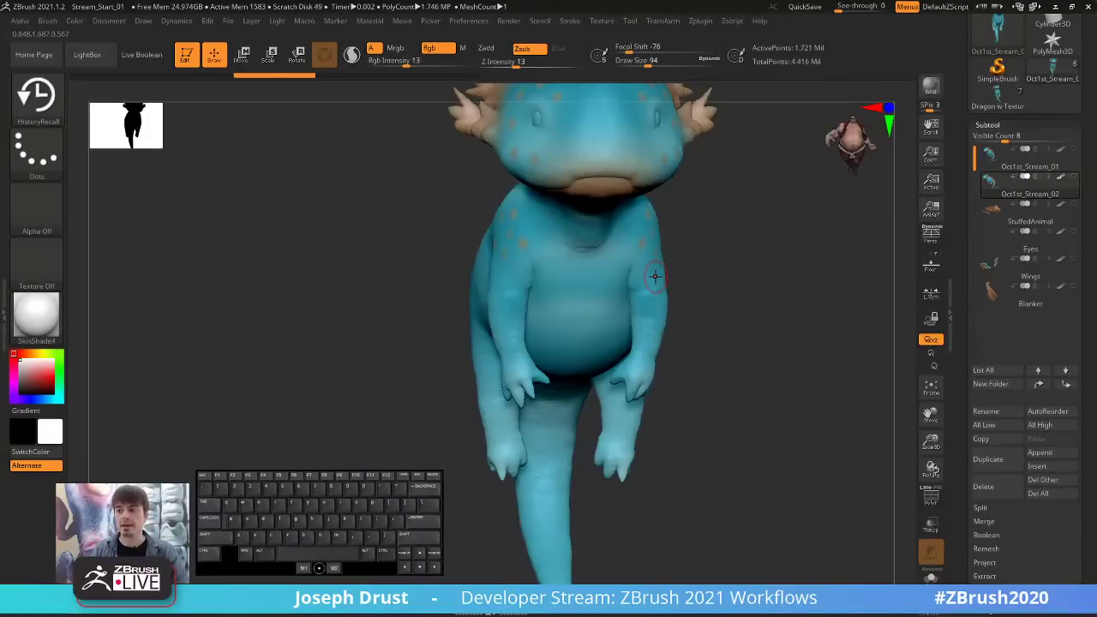
pyautogui.moveTo(778, 310); pyautogui.dragTo(665, 254)
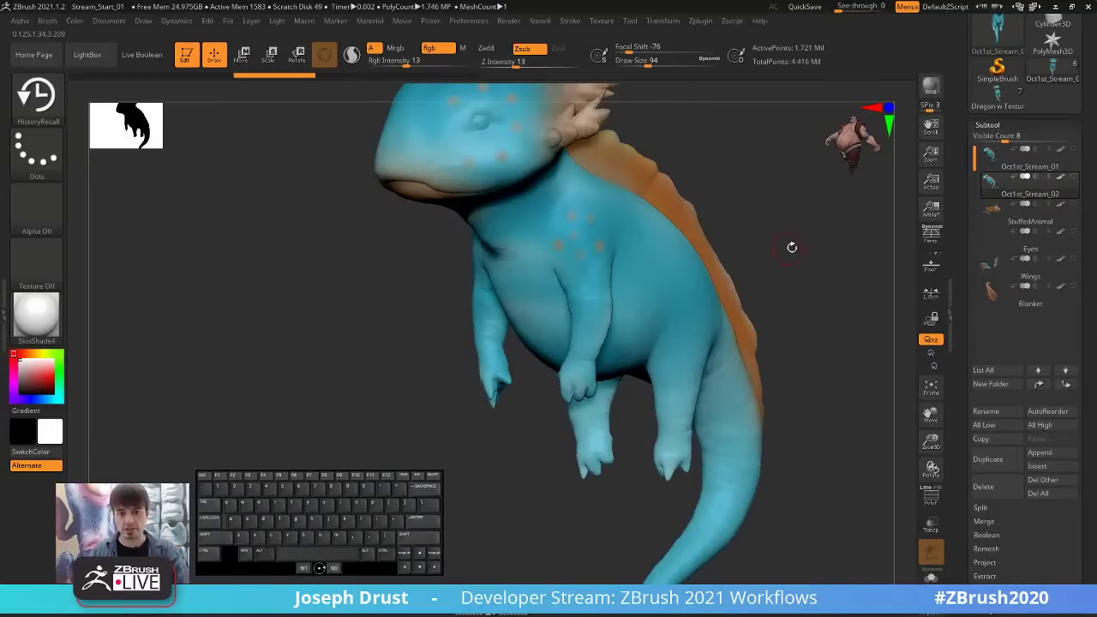
pyautogui.keyDown('shift'); pyautogui.moveTo(791, 247); pyautogui.dragTo(802, 311); pyautogui.keyUp('shift')
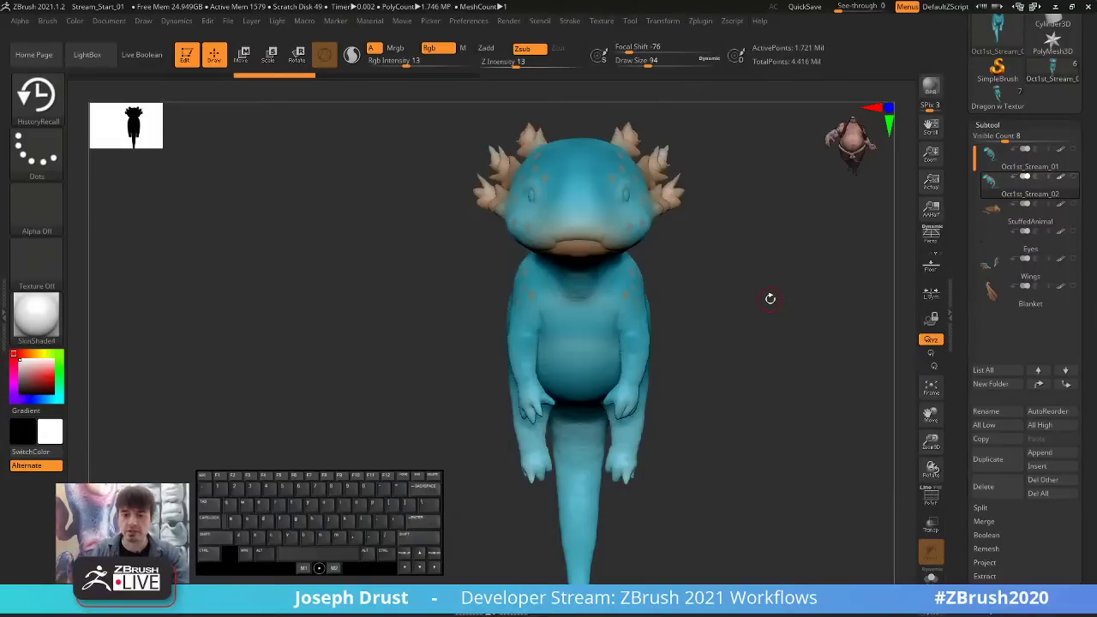
pyautogui.scroll(-1, 966, 281)
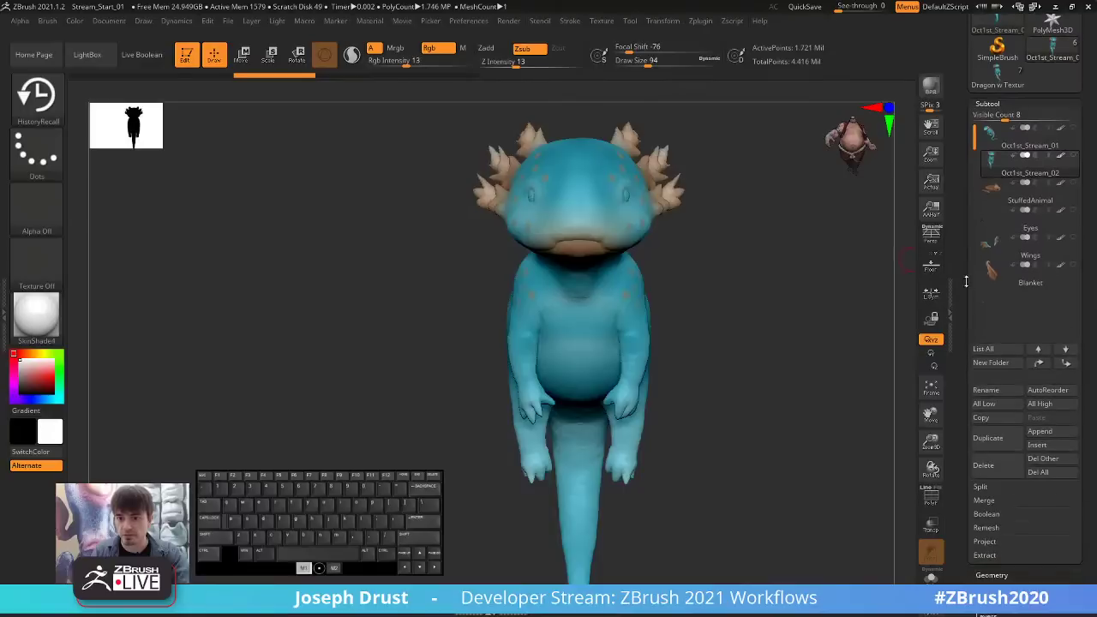
pyautogui.moveTo(783, 269); pyautogui.dragTo(970, 230)
pyautogui.scroll(-5, 971, 369)
pyautogui.click(976, 366)
pyautogui.click(986, 440)
pyautogui.moveTo(964, 421); pyautogui.dragTo(961, 327)
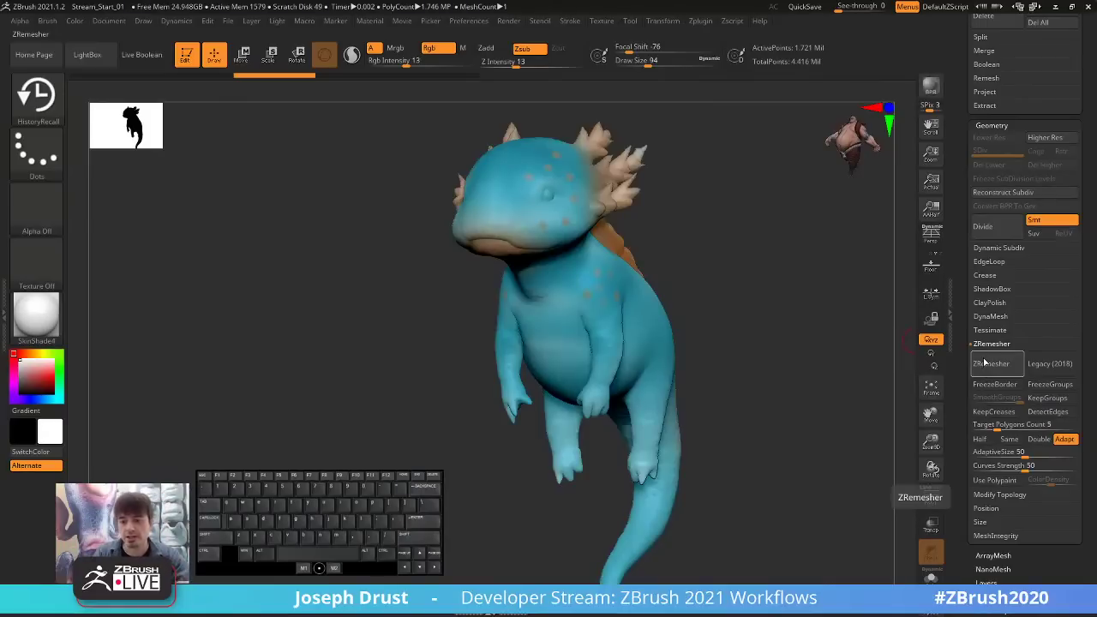
# Switch KeepGroups on and back off, and run ZRemesher on Oct1st_Stream_02.
pyautogui.click(1046, 399)
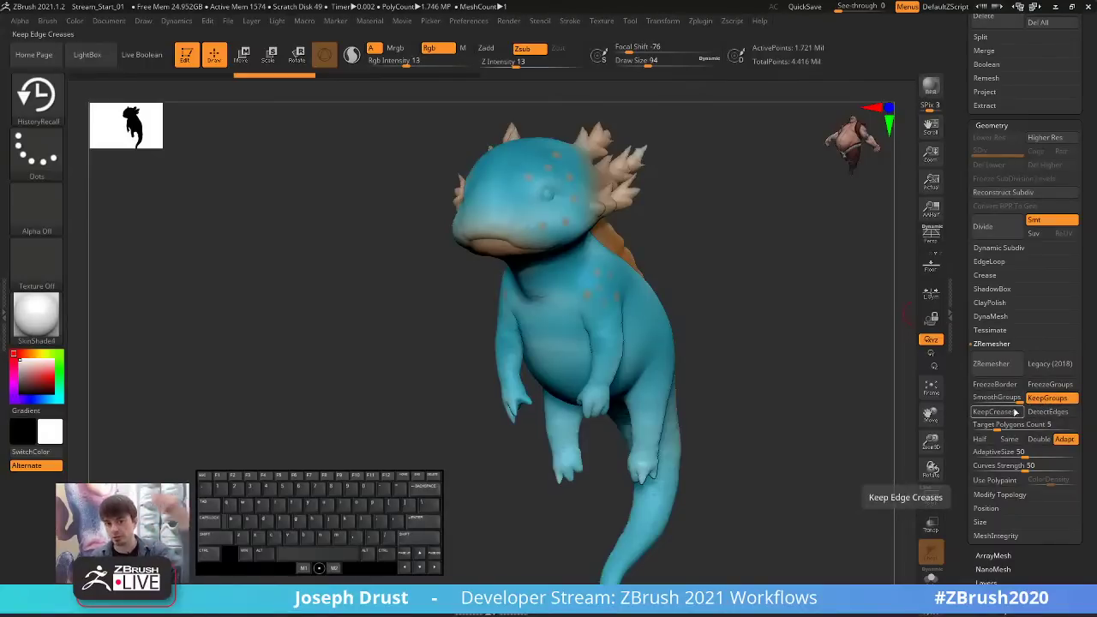
pyautogui.click(1044, 398)
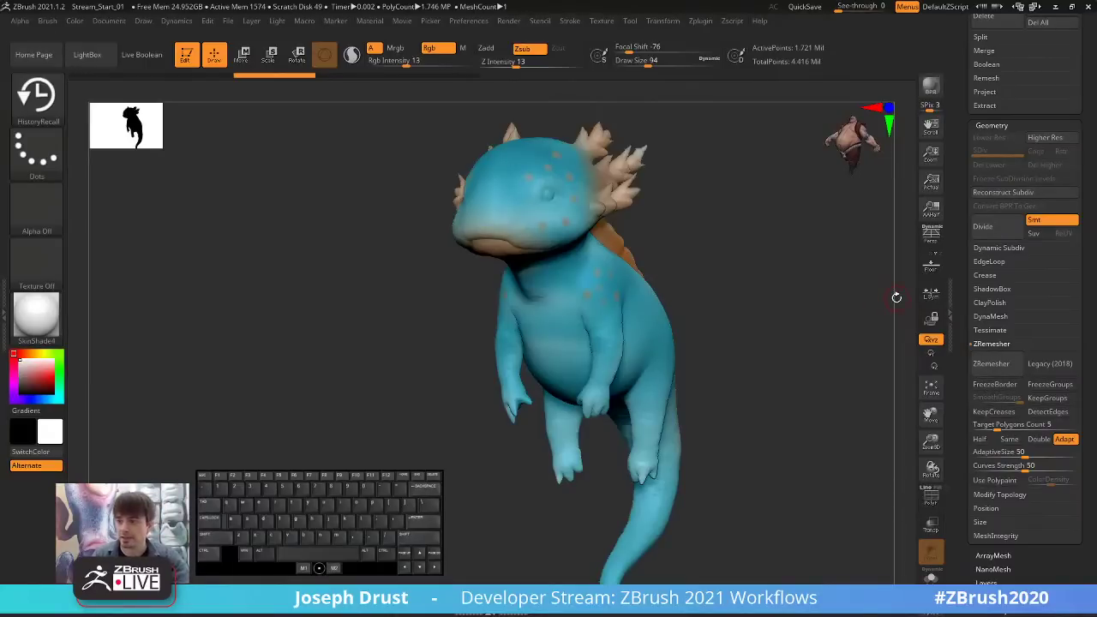
pyautogui.click(990, 364)
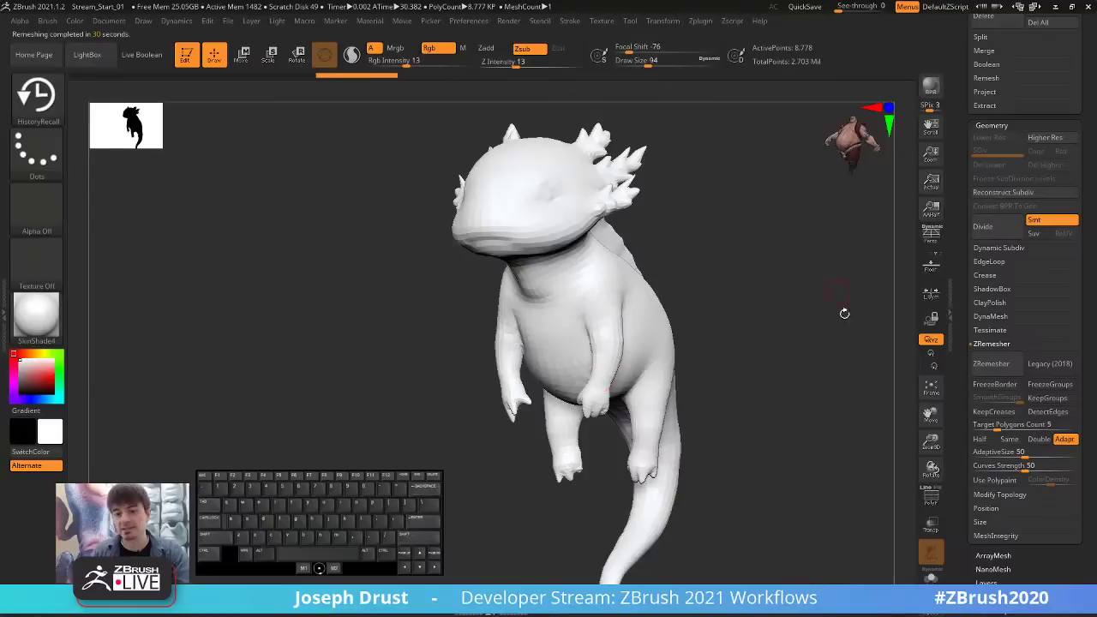
# Show the polyframe and examine the remeshed topology on the dragon's head, body and limbs.
pyautogui.click(931, 497)
pyautogui.moveTo(777, 294)
pyautogui.mouseDown()
pyautogui.moveTo(802, 306)
pyautogui.moveTo(780, 315)
pyautogui.mouseUp()
pyautogui.moveTo(783, 312)
pyautogui.mouseDown()
pyautogui.moveTo(767, 323)
pyautogui.moveTo(854, 318)
pyautogui.moveTo(735, 215)
pyautogui.moveTo(677, 296)
pyautogui.moveTo(782, 296)
pyautogui.mouseUp()
pyautogui.keyDown('alt'); pyautogui.moveTo(781, 296); pyautogui.dragTo(786, 280); pyautogui.keyUp('alt')
pyautogui.moveTo(793, 323); pyautogui.dragTo(659, 367)
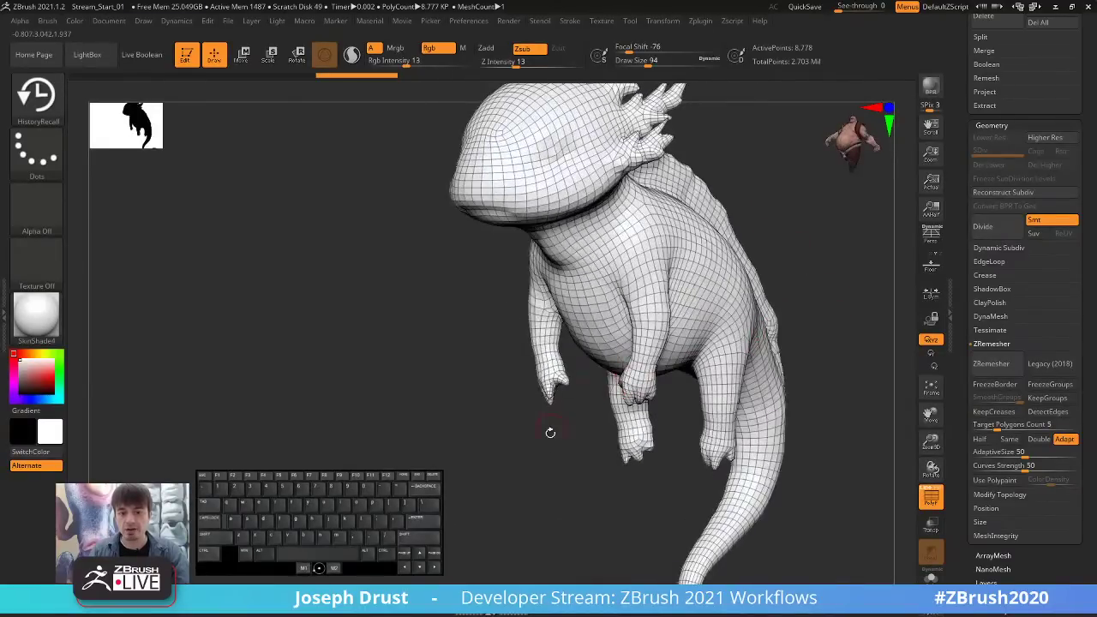
pyautogui.moveTo(551, 434); pyautogui.dragTo(586, 415)
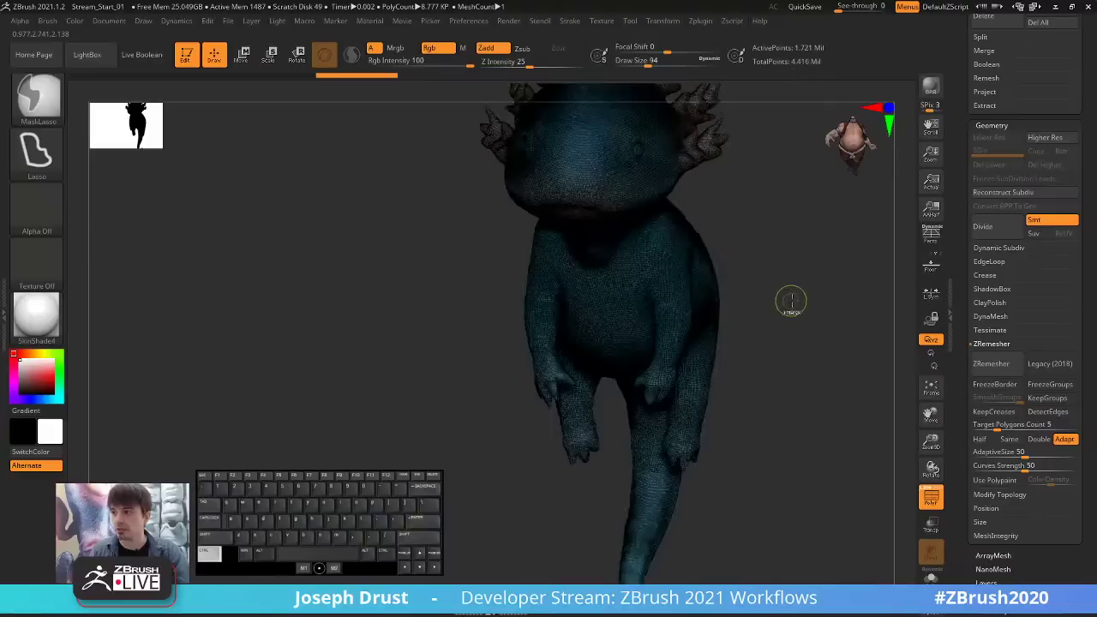
# Hide the polyframe and restore the ZRemesher result after comparing it with the original dense mesh.
pyautogui.click(931, 497)
pyautogui.moveTo(803, 363)
pyautogui.mouseDown()
pyautogui.moveTo(827, 358)
pyautogui.moveTo(798, 367)
pyautogui.mouseUp()
pyautogui.hotkey('ctrl', 'shift', 'z')
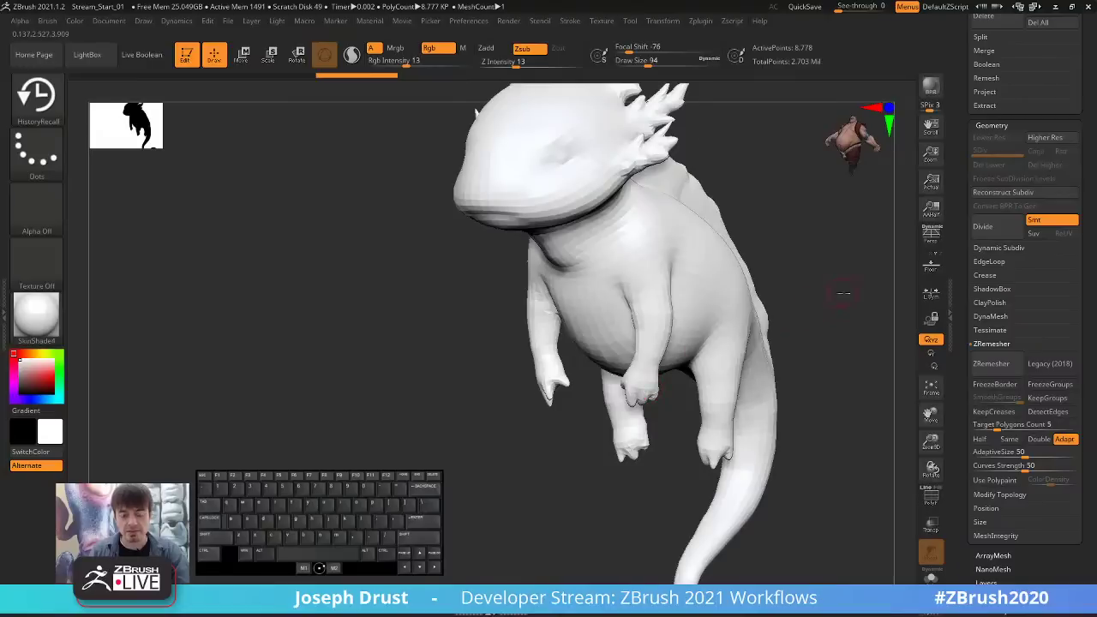
# Examine the remeshed edge flow with the polyframe shown, comparing both halves of the body from the front, below and side.
pyautogui.keyDown('shift'); pyautogui.moveTo(845, 291); pyautogui.dragTo(908, 416); pyautogui.keyUp('shift')
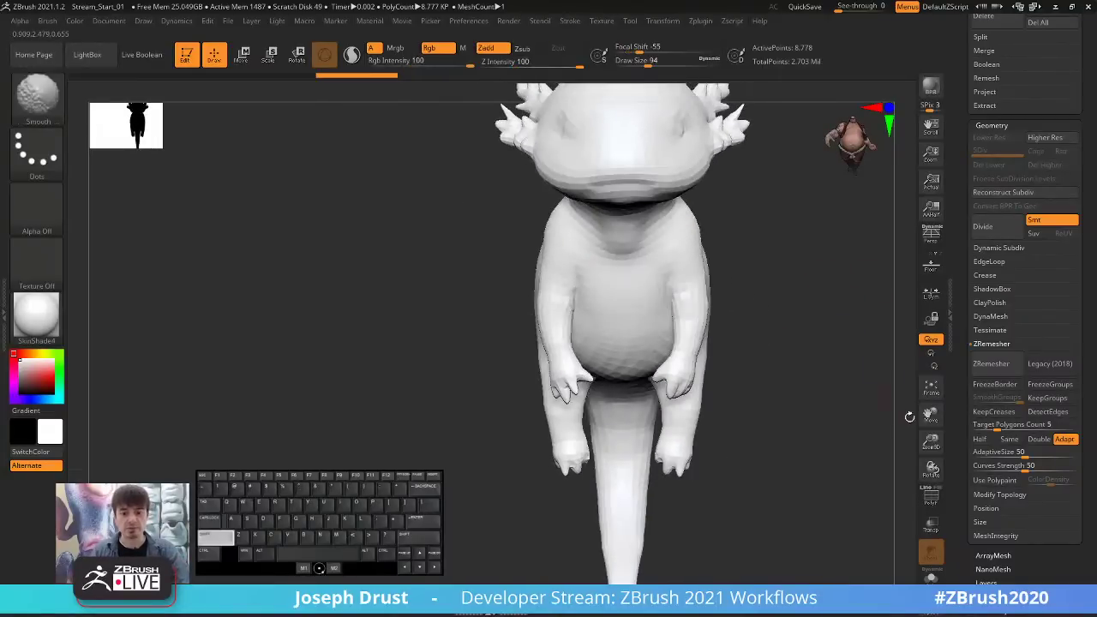
pyautogui.click(930, 497)
pyautogui.moveTo(813, 371); pyautogui.dragTo(802, 316)
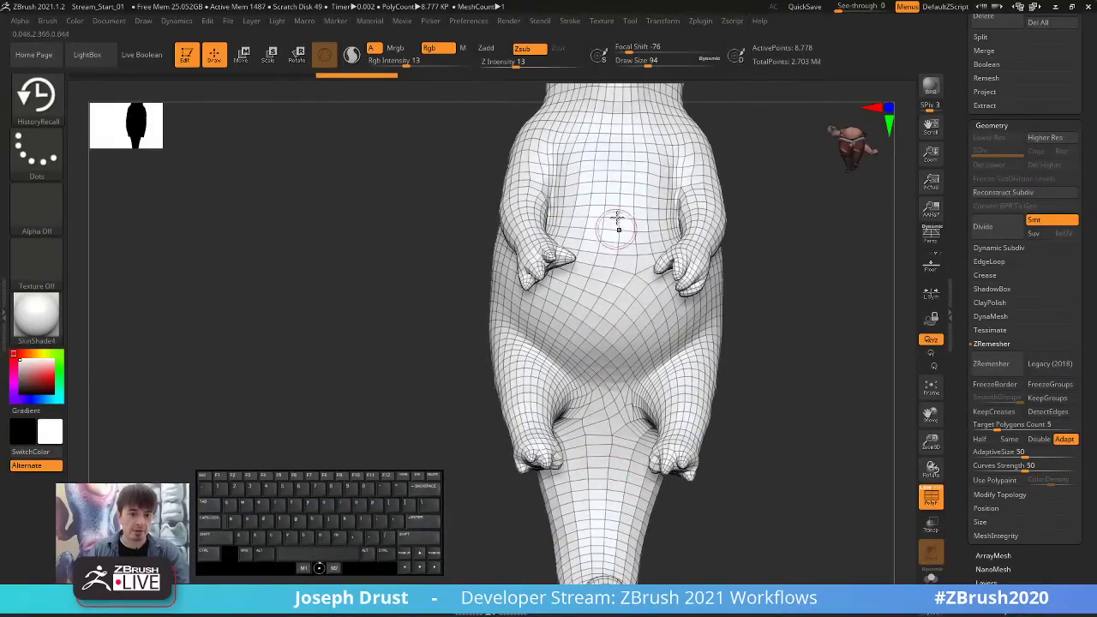
pyautogui.moveTo(783, 283)
pyautogui.mouseDown()
pyautogui.moveTo(816, 270)
pyautogui.moveTo(791, 275)
pyautogui.moveTo(779, 300)
pyautogui.moveTo(705, 199)
pyautogui.mouseUp()
pyautogui.moveTo(824, 287); pyautogui.dragTo(728, 296)
pyautogui.moveTo(781, 330)
pyautogui.keyDown('shift'); pyautogui.mouseDown()
pyautogui.moveTo(787, 317)
pyautogui.moveTo(753, 268)
pyautogui.mouseUp(); pyautogui.keyUp('shift')
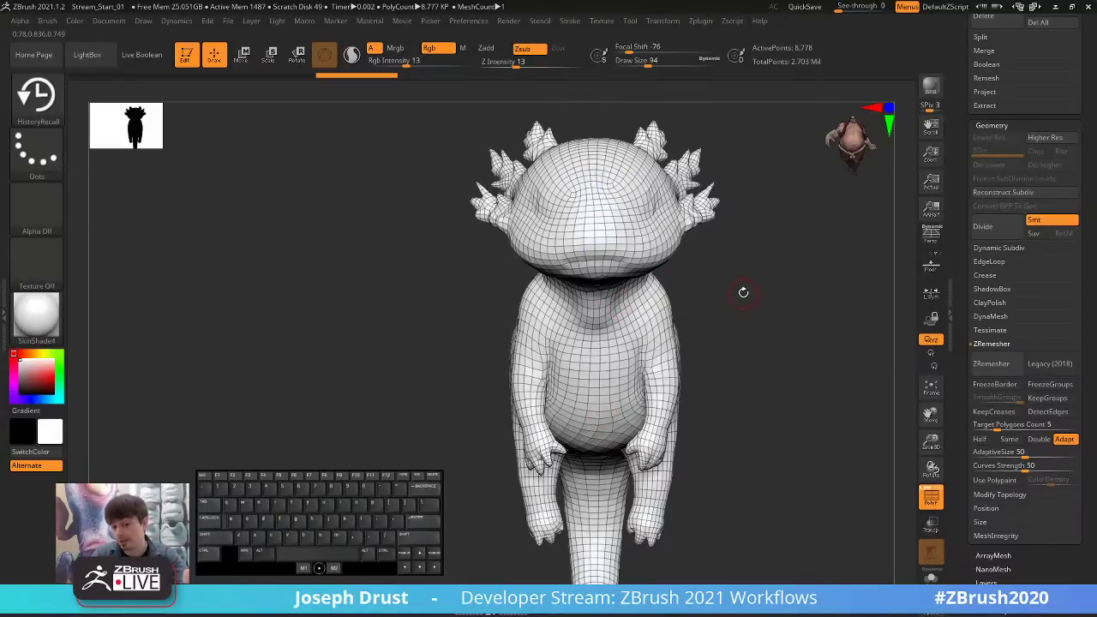
pyautogui.moveTo(780, 284)
pyautogui.mouseDown()
pyautogui.moveTo(766, 269)
pyautogui.moveTo(784, 274)
pyautogui.moveTo(769, 289)
pyautogui.mouseUp()
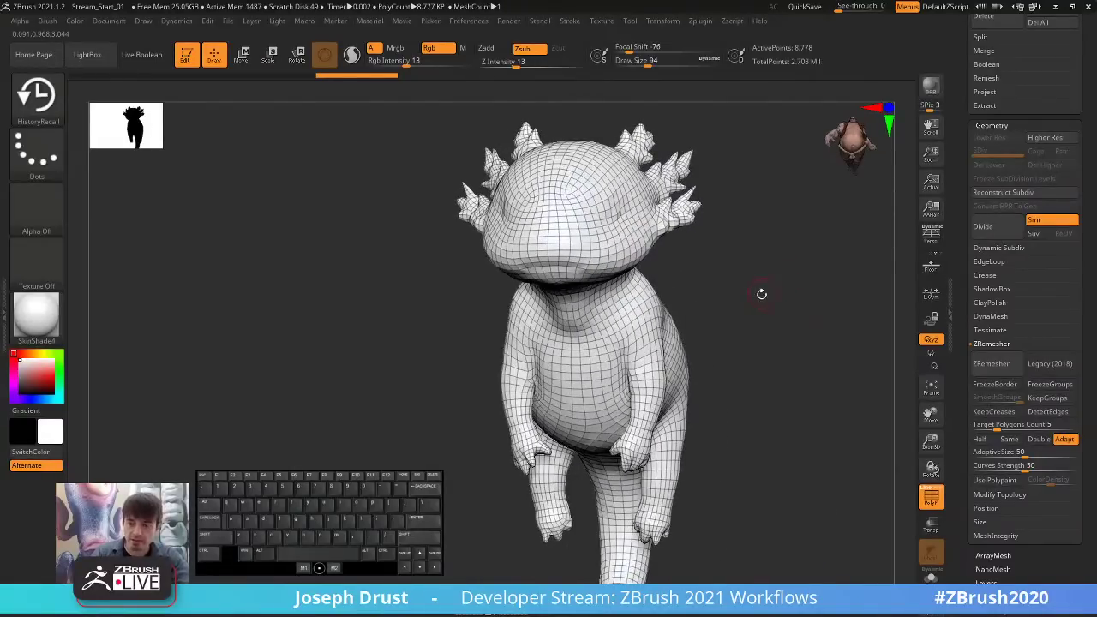
pyautogui.moveTo(714, 357); pyautogui.dragTo(735, 329)
pyautogui.moveTo(789, 262); pyautogui.dragTo(764, 283)
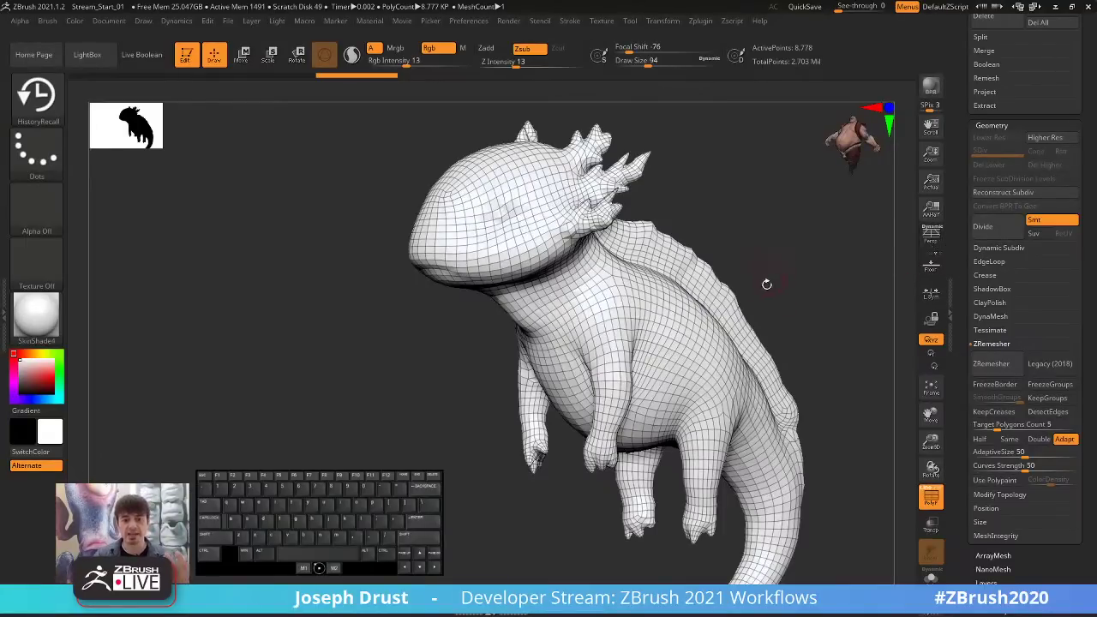
pyautogui.moveTo(766, 284); pyautogui.dragTo(751, 374)
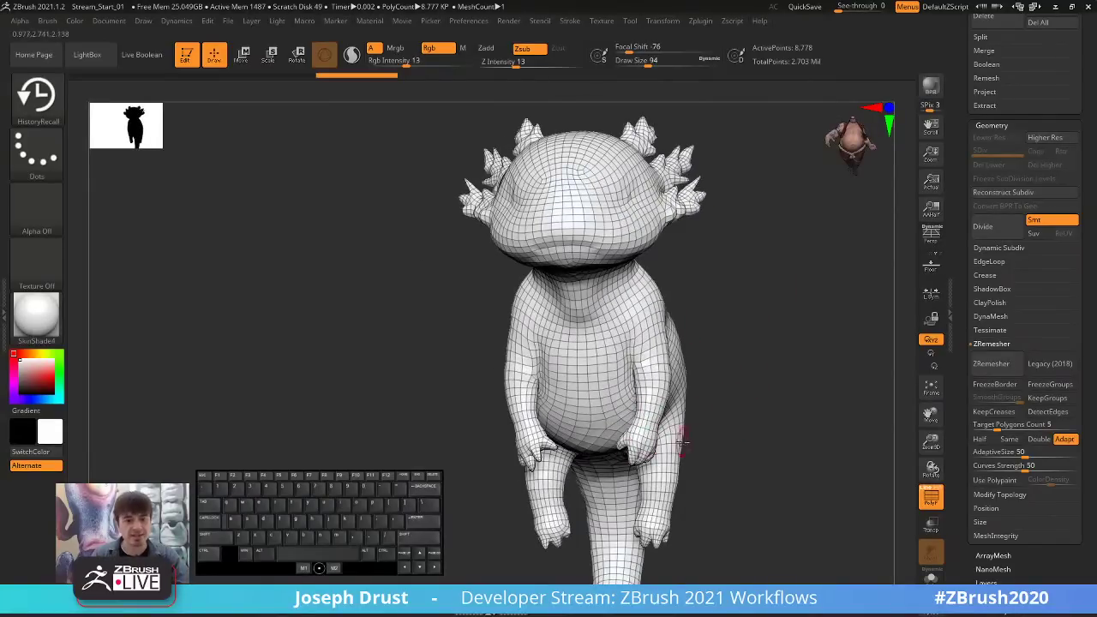
pyautogui.moveTo(750, 413); pyautogui.dragTo(599, 446)
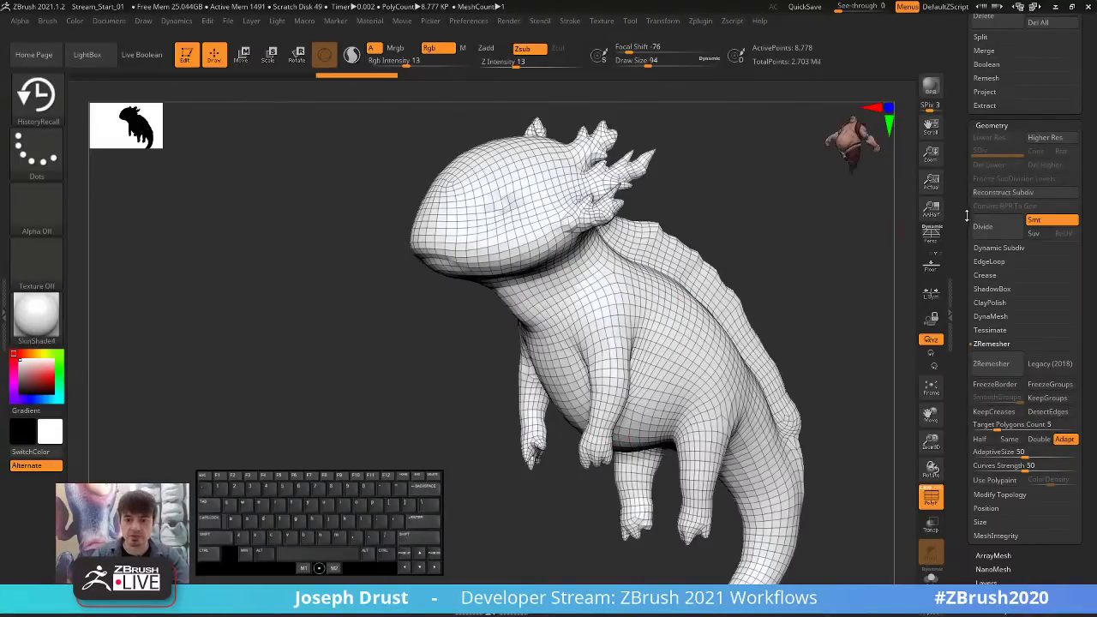
# Rename the remeshed Oct1st_Stream_02 subtool as Asymetrical.
pyautogui.scroll(5, 965, 216)
pyautogui.click(930, 232)
pyautogui.scroll(5, 986, 429)
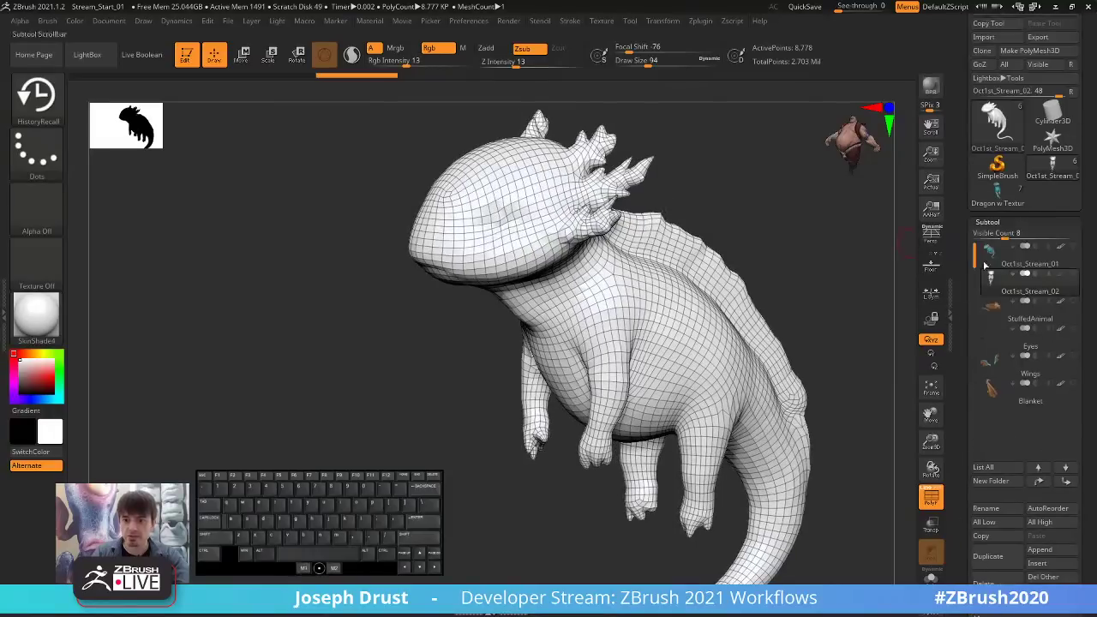
pyautogui.click(982, 508)
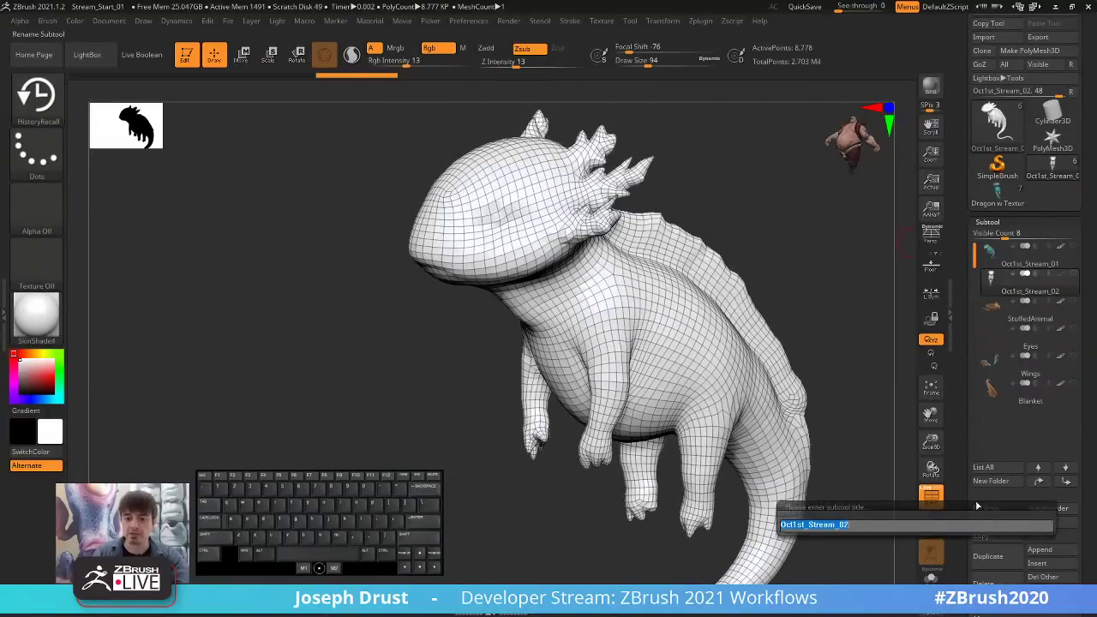
pyautogui.write('Asy')
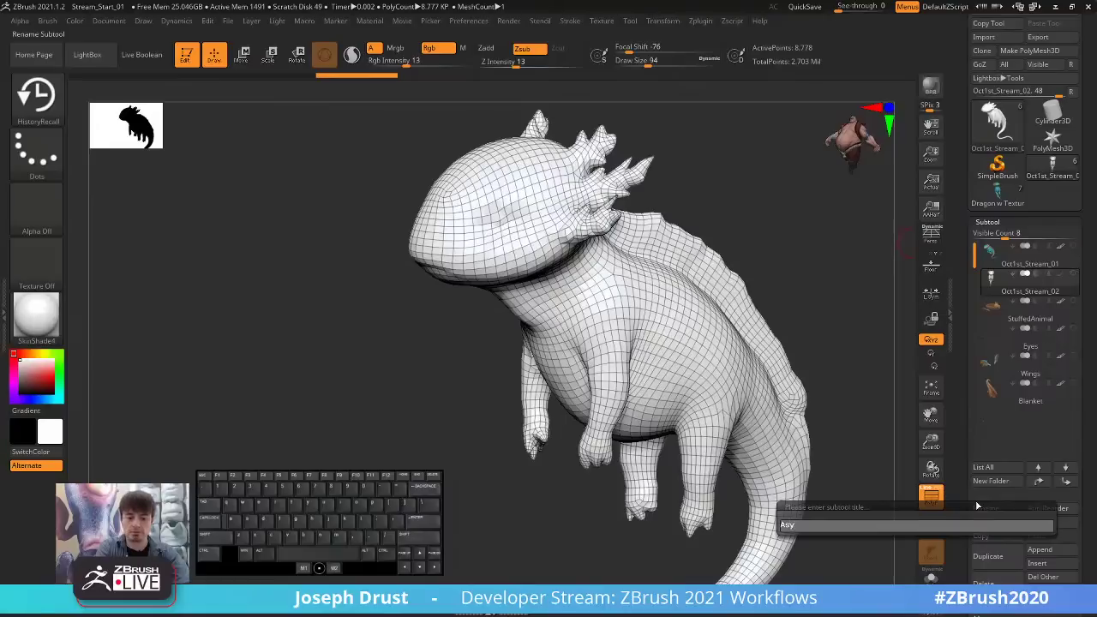
pyautogui.write('mmetrical')
pyautogui.press('Return')
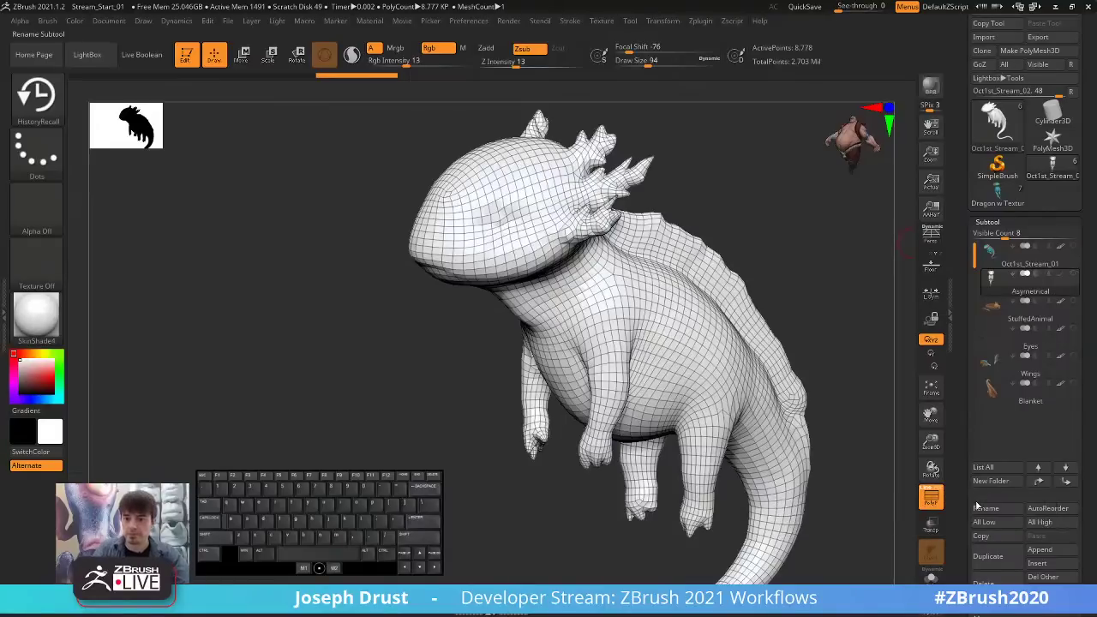
# Select the original Oct1st_Stream_01 subtool, hide the polyframe, and duplicate it for another remesh.
pyautogui.press('Up')
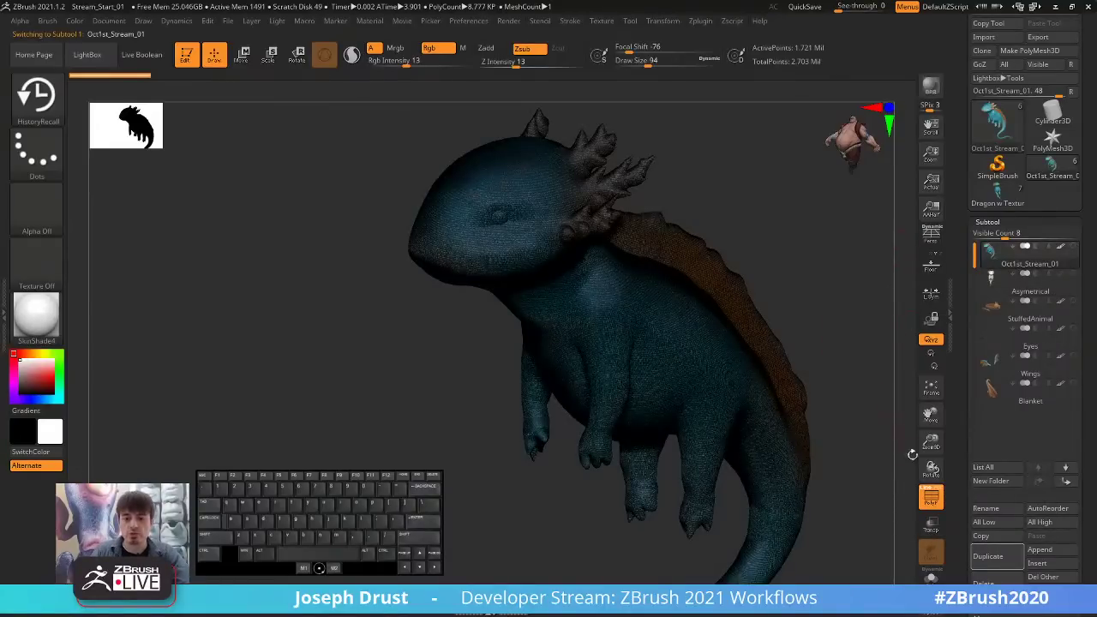
pyautogui.click(931, 497)
pyautogui.scroll(-2, 985, 471)
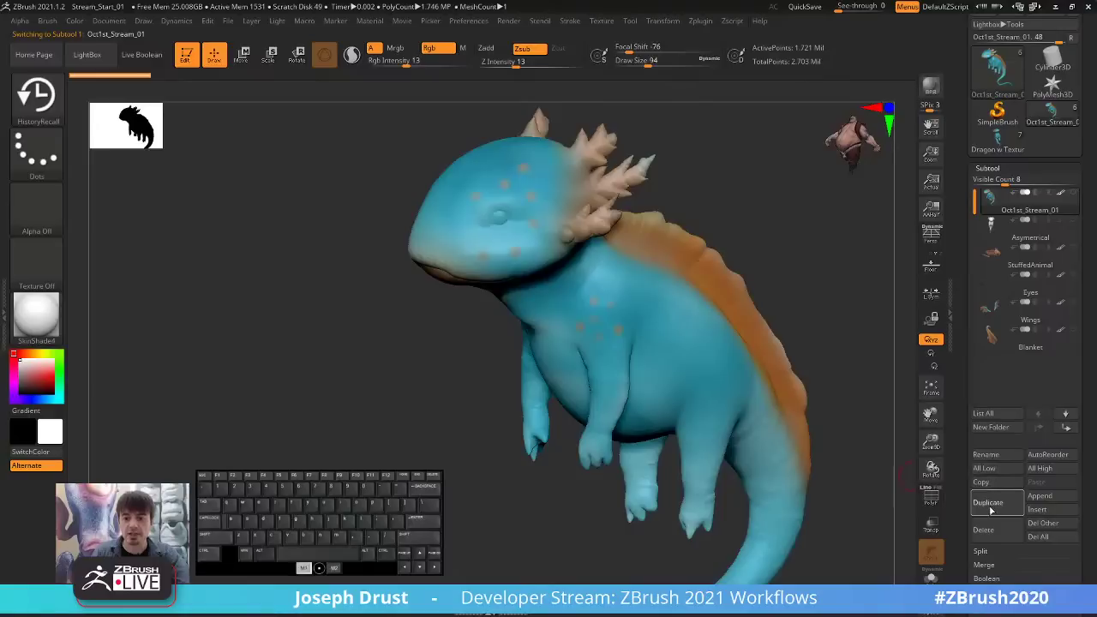
pyautogui.click(988, 503)
pyautogui.keyDown('shift'); pyautogui.moveTo(845, 283); pyautogui.dragTo(848, 276); pyautogui.keyUp('shift')
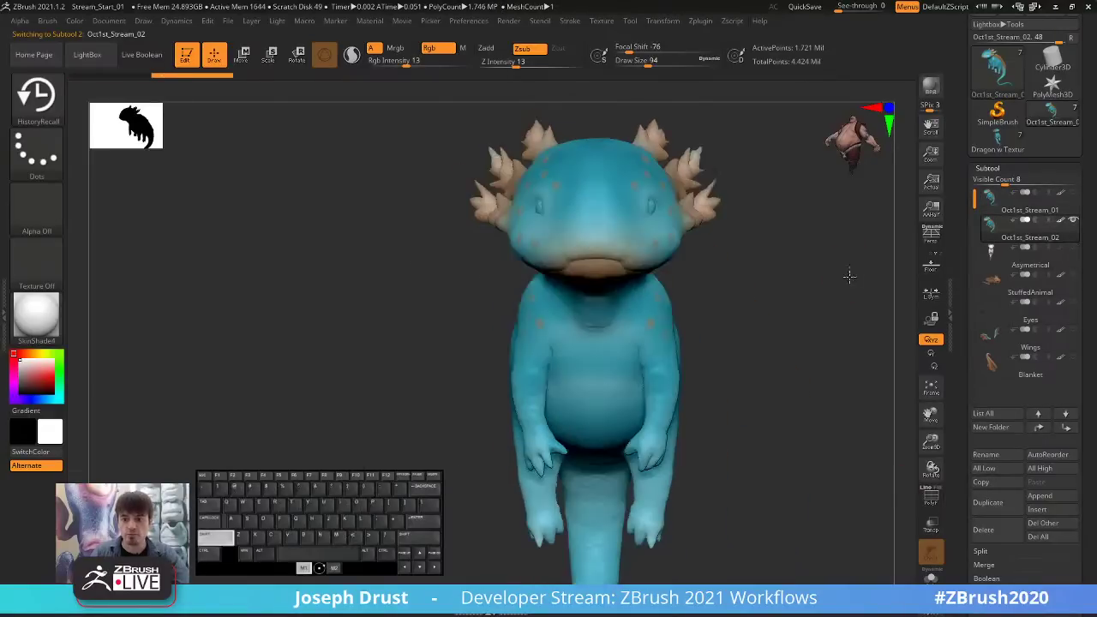
# Check that X symmetry is active, run ZRemesher on the new Oct1st_Stream_02 duplicate, and inspect the remeshed dragon.
pyautogui.keyDown('alt'); pyautogui.moveTo(835, 321); pyautogui.dragTo(923, 359); pyautogui.keyUp('alt')
pyautogui.scroll(-10, 985, 343)
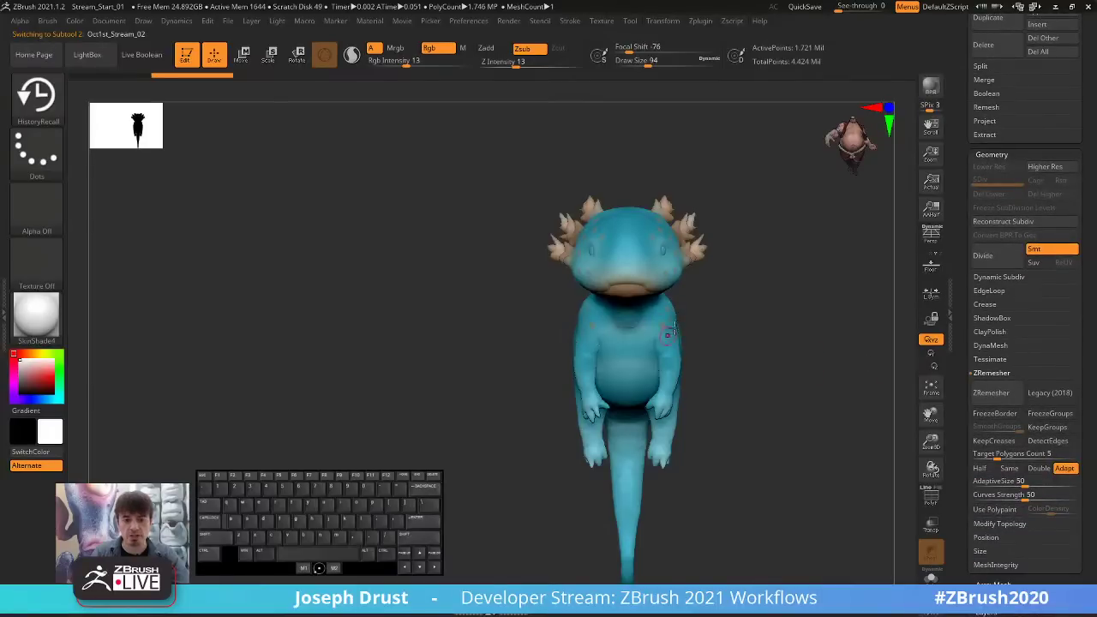
pyautogui.keyDown('alt'); pyautogui.moveTo(729, 313); pyautogui.dragTo(718, 358); pyautogui.keyUp('alt')
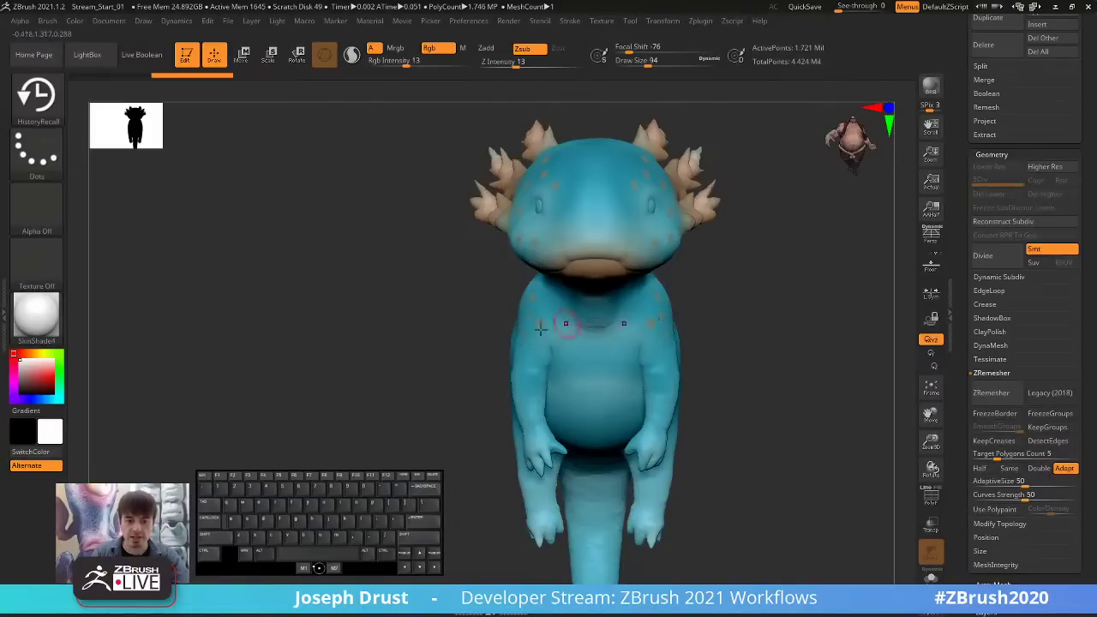
pyautogui.moveTo(813, 321); pyautogui.dragTo(774, 320)
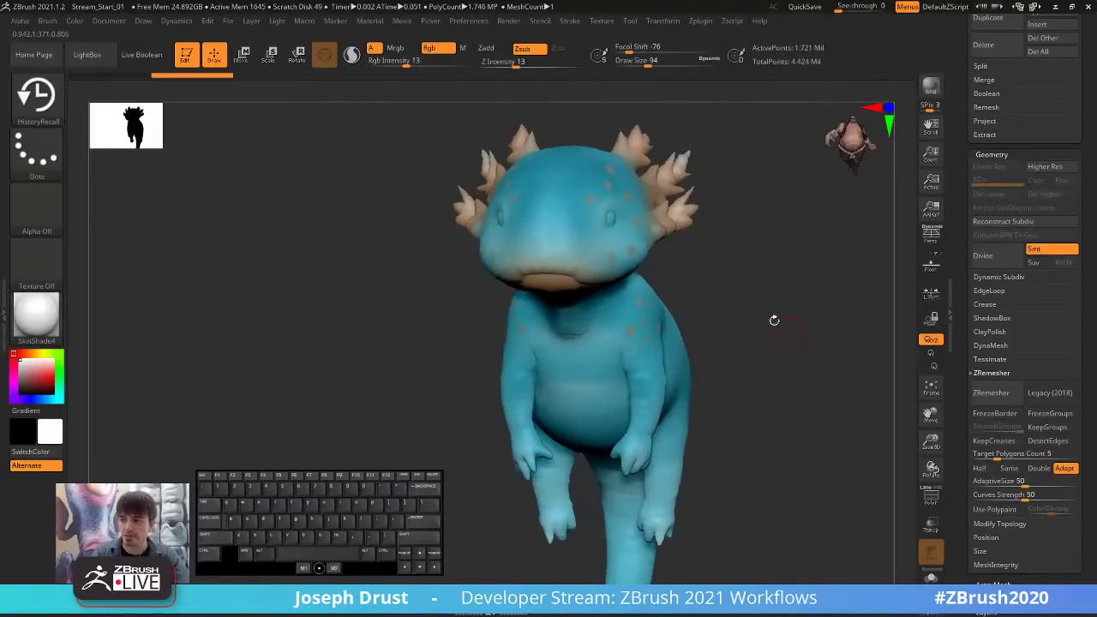
pyautogui.click(662, 21)
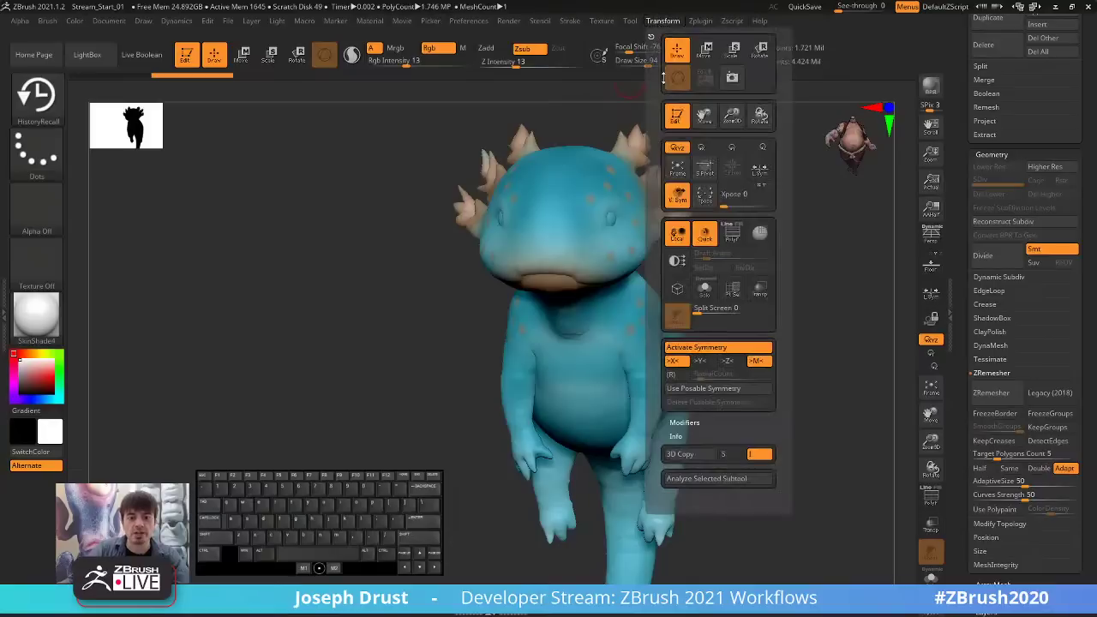
pyautogui.click(694, 350)
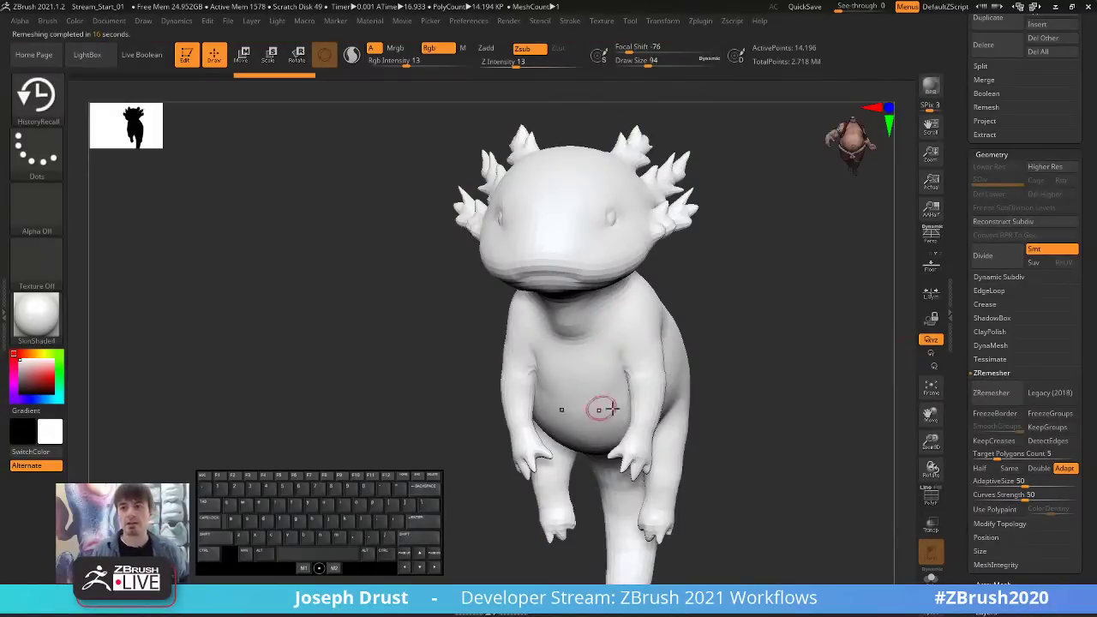
pyautogui.moveTo(602, 409); pyautogui.dragTo(760, 318, button='right')
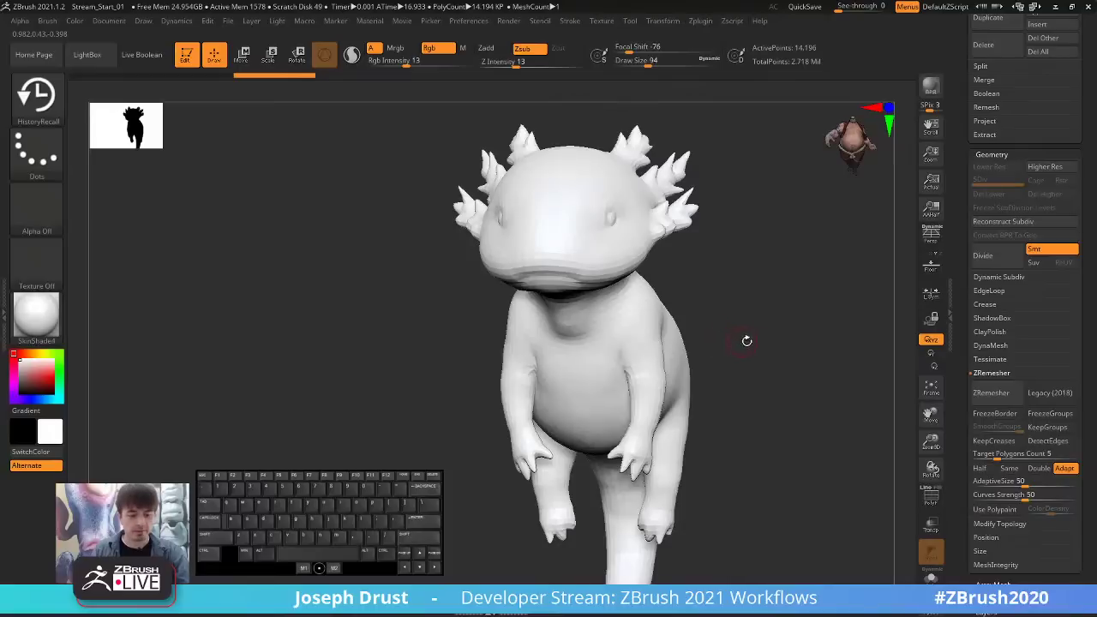
pyautogui.moveTo(747, 341); pyautogui.dragTo(765, 305)
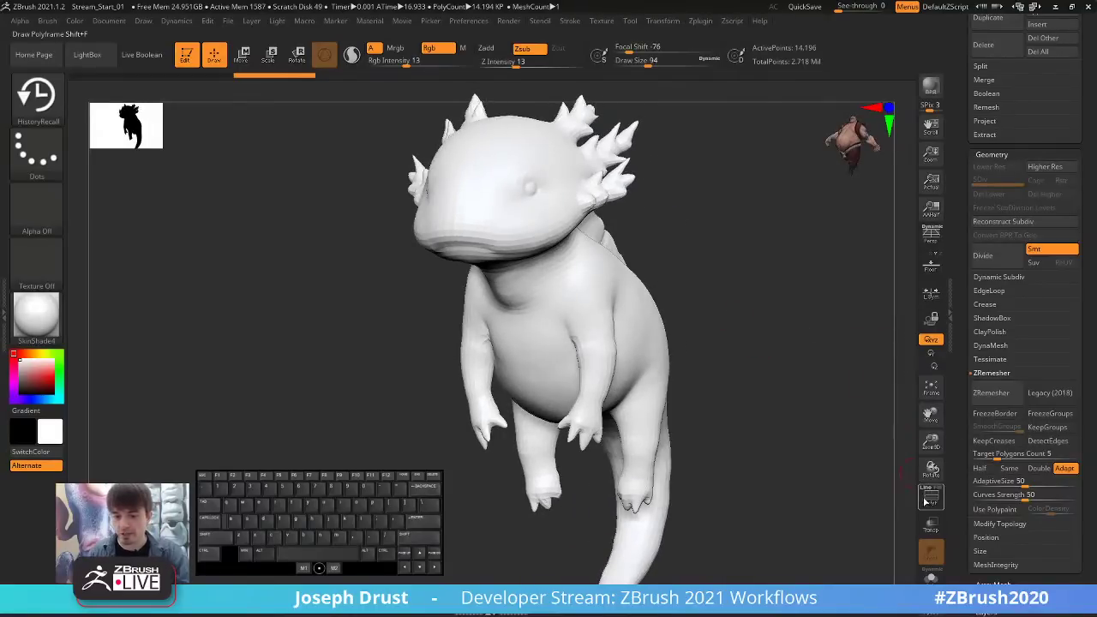
# Show the polyframe on the remeshed dragon and examine its symmetrical edge flow from the front and from below.
pyautogui.click(930, 499)
pyautogui.moveTo(705, 372); pyautogui.dragTo(795, 341)
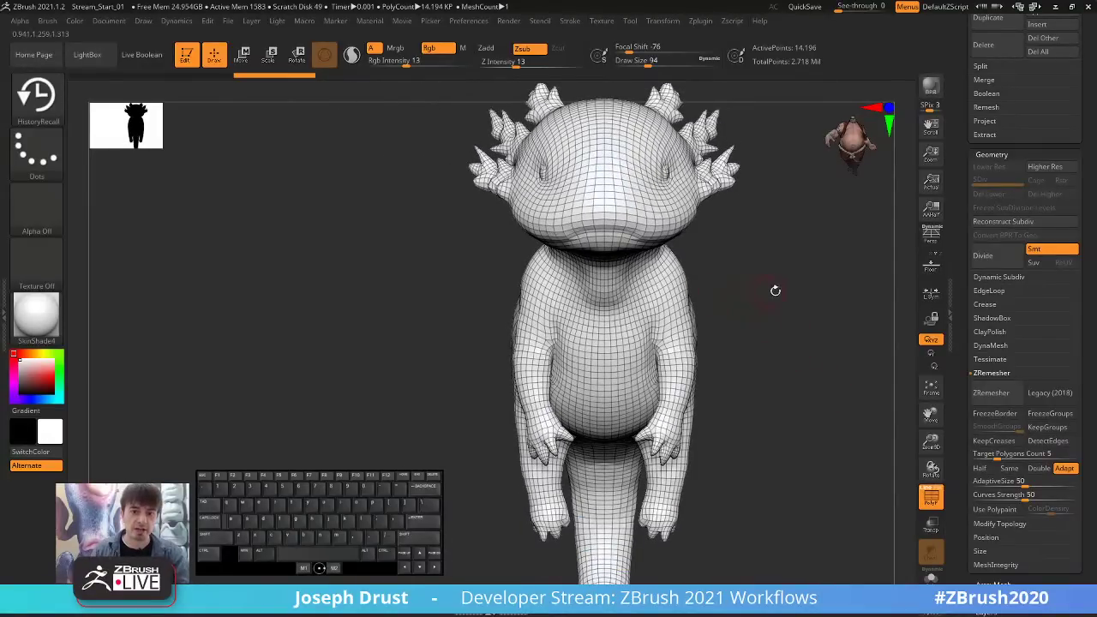
pyautogui.moveTo(793, 319); pyautogui.dragTo(805, 348)
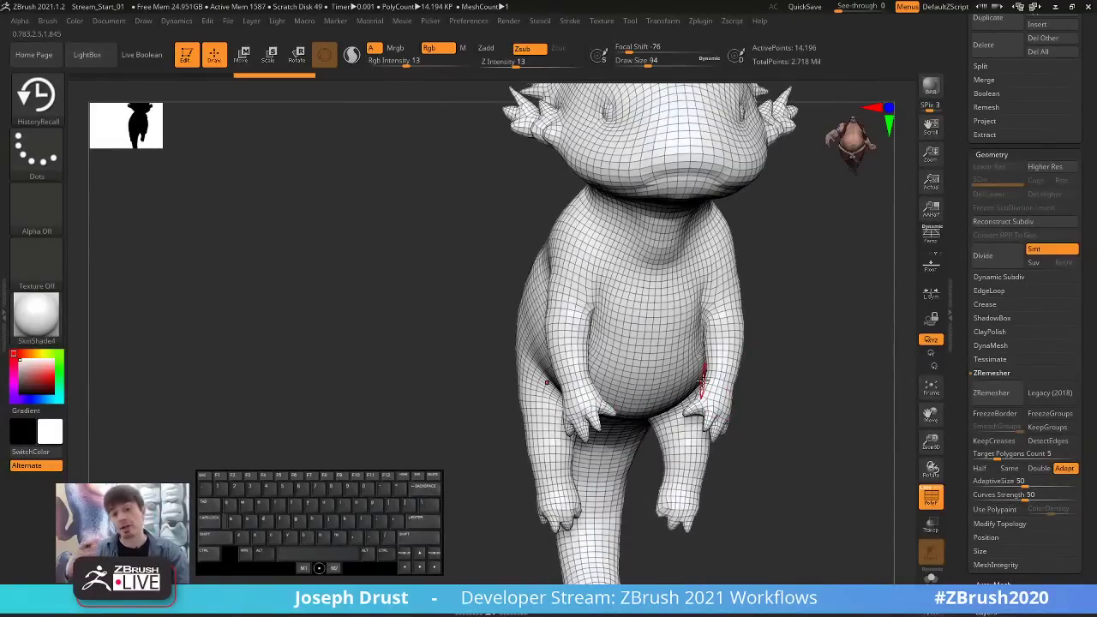
pyautogui.moveTo(770, 289); pyautogui.dragTo(654, 325)
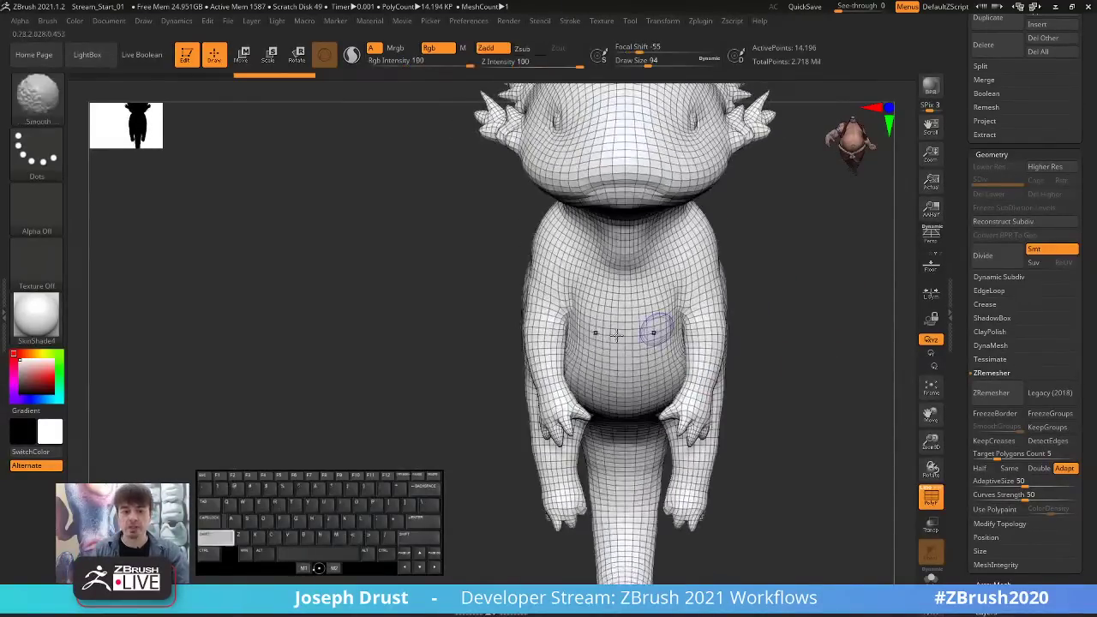
pyautogui.moveTo(759, 299); pyautogui.dragTo(811, 225)
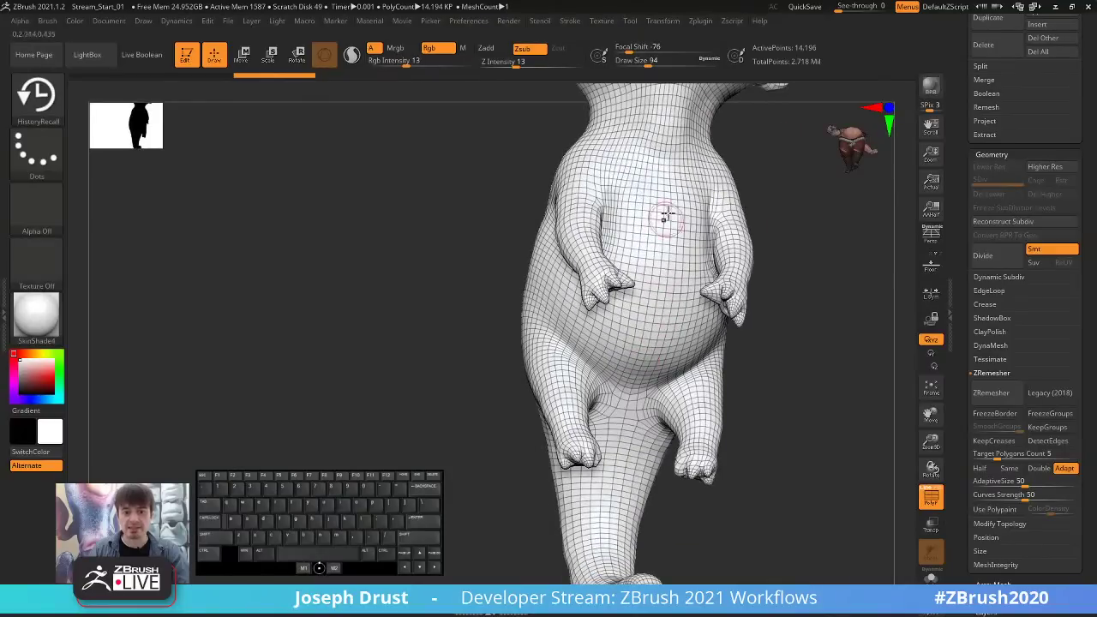
pyautogui.moveTo(771, 257); pyautogui.dragTo(773, 221)
# Isolate the active subtool with Solo and alternate between Asymetrical and Oct1st_Stream_02 to compare their topology.
pyautogui.click(1011, 155)
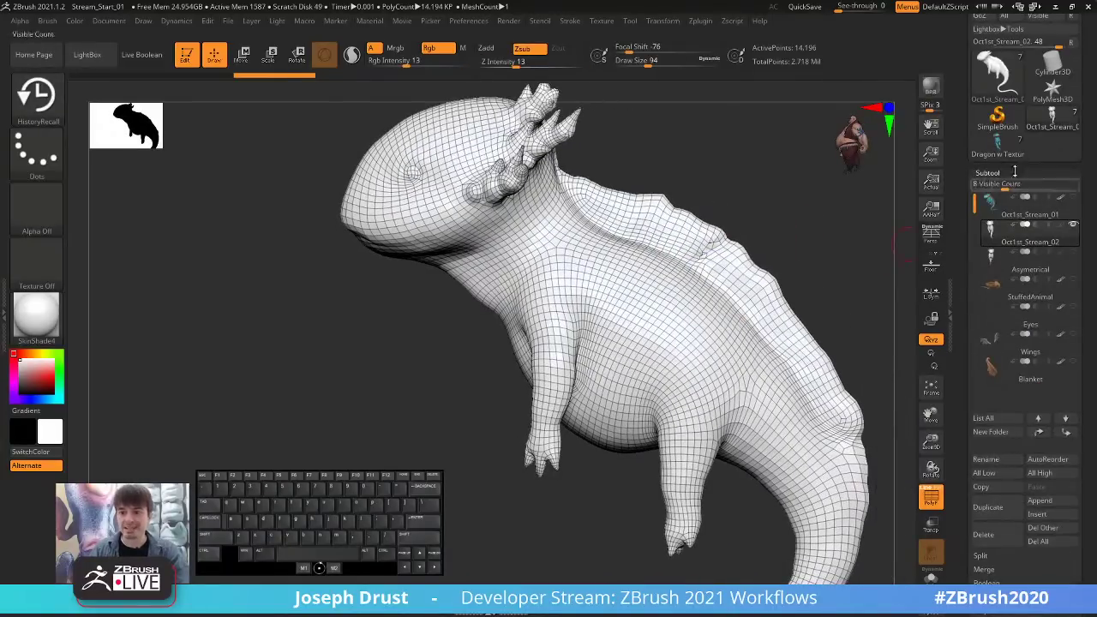
pyautogui.click(1007, 261)
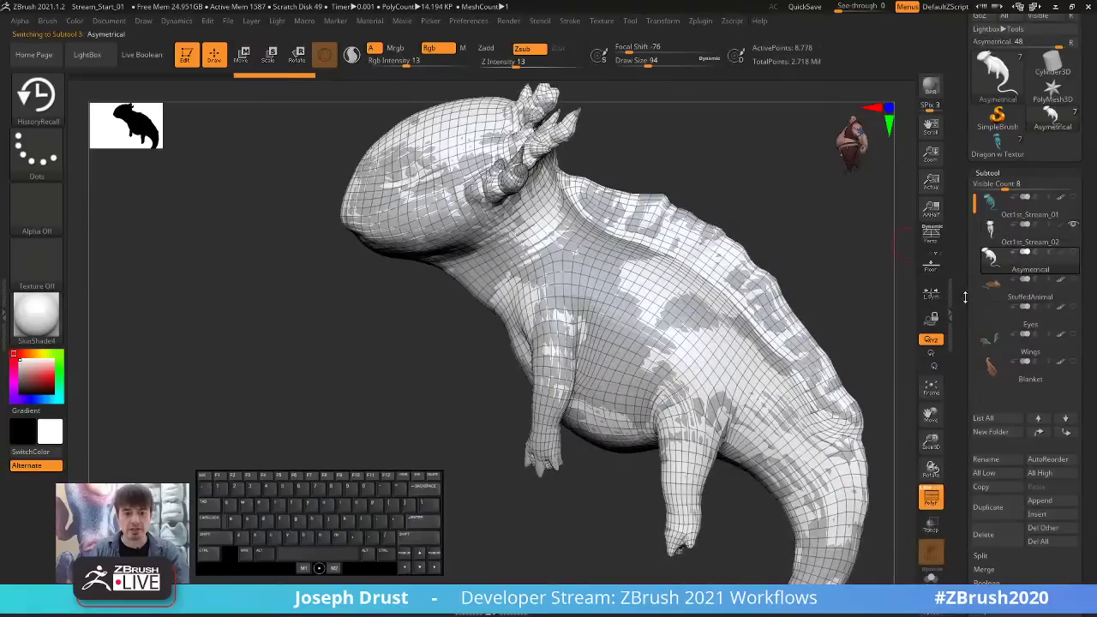
pyautogui.click(930, 576)
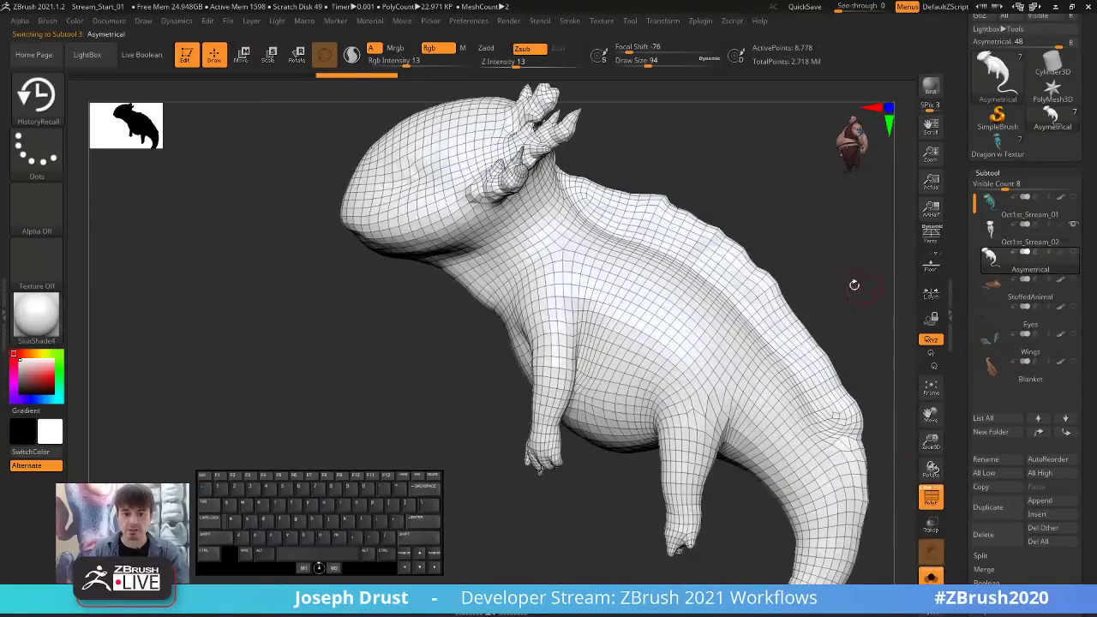
pyautogui.keyDown('alt'); pyautogui.moveTo(854, 284); pyautogui.dragTo(808, 269); pyautogui.keyUp('alt')
pyautogui.click(1042, 241)
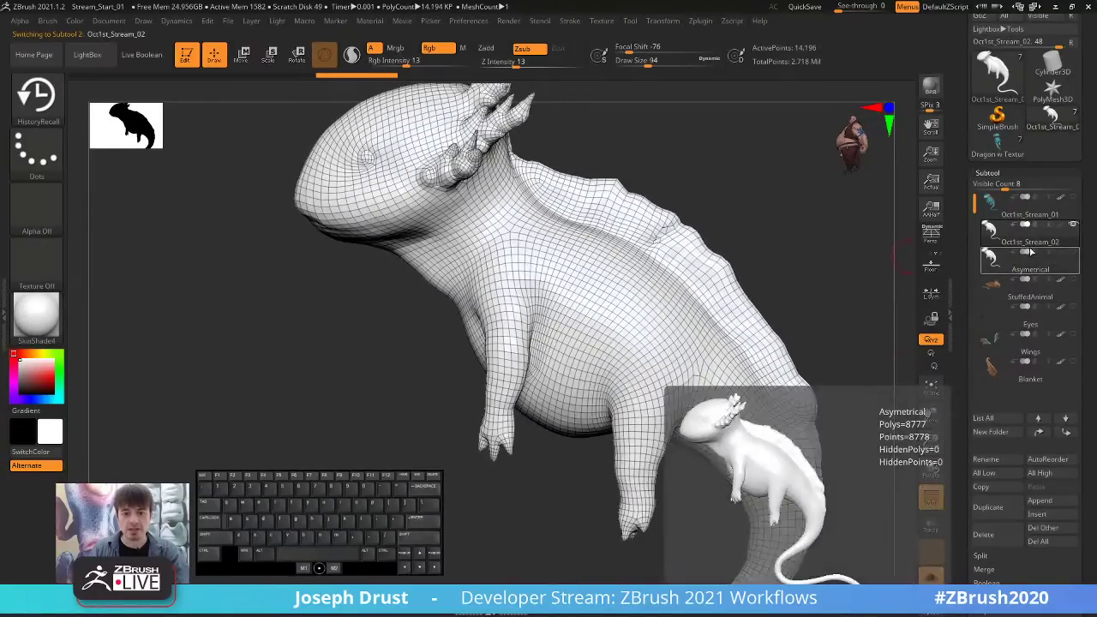
pyautogui.click(1027, 264)
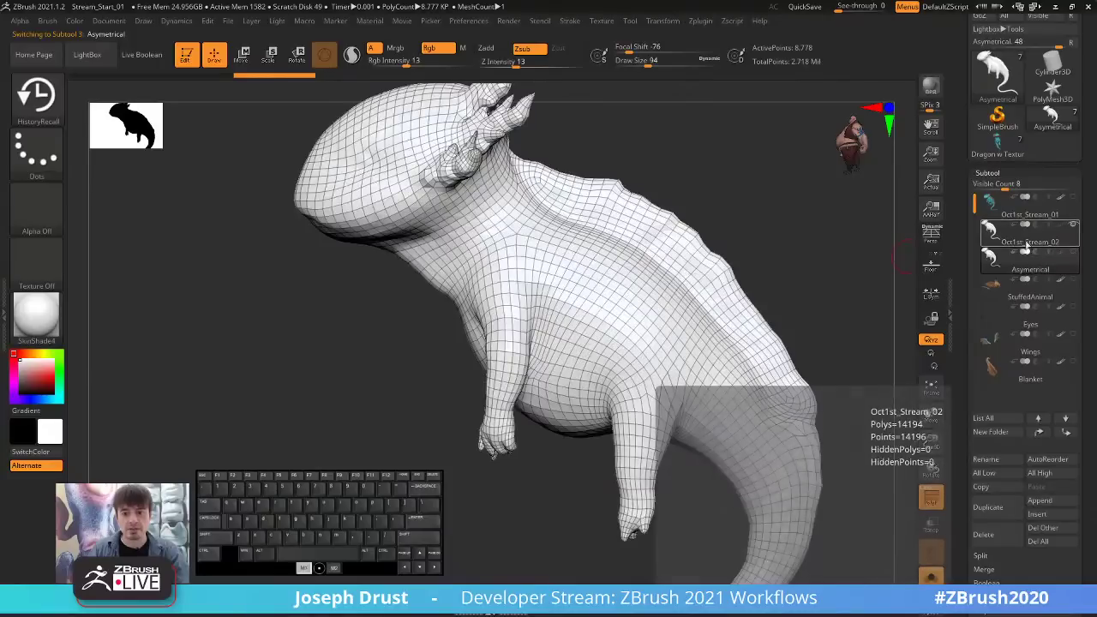
pyautogui.click(1026, 242)
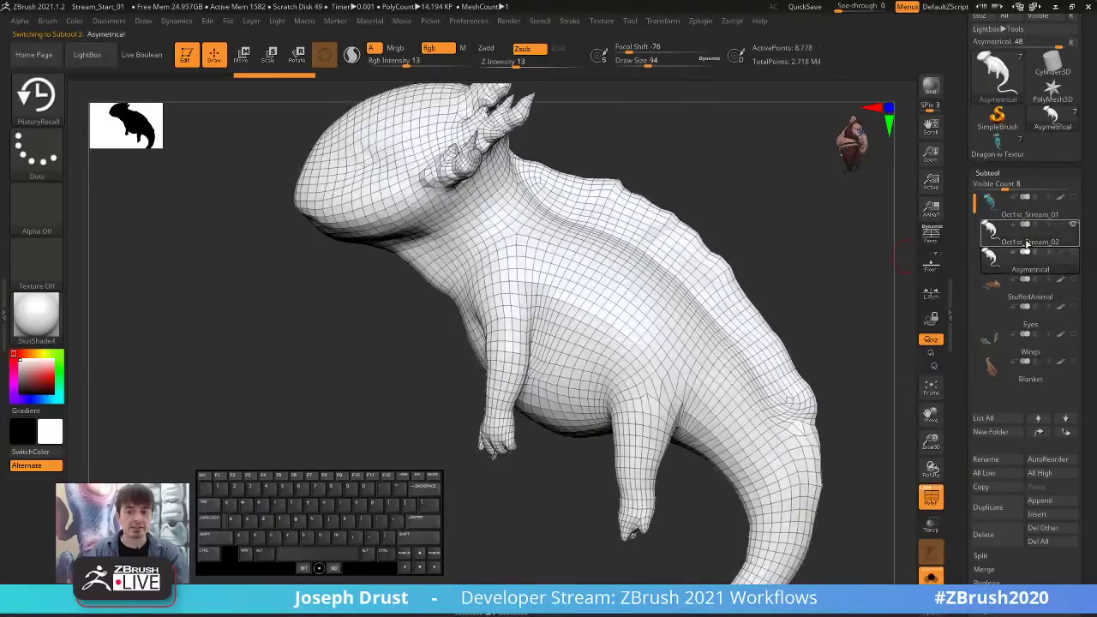
# Inspect the edge flow along the back ridge of Oct1st_Stream_02 from both sides of the body.
pyautogui.moveTo(853, 251); pyautogui.dragTo(806, 265)
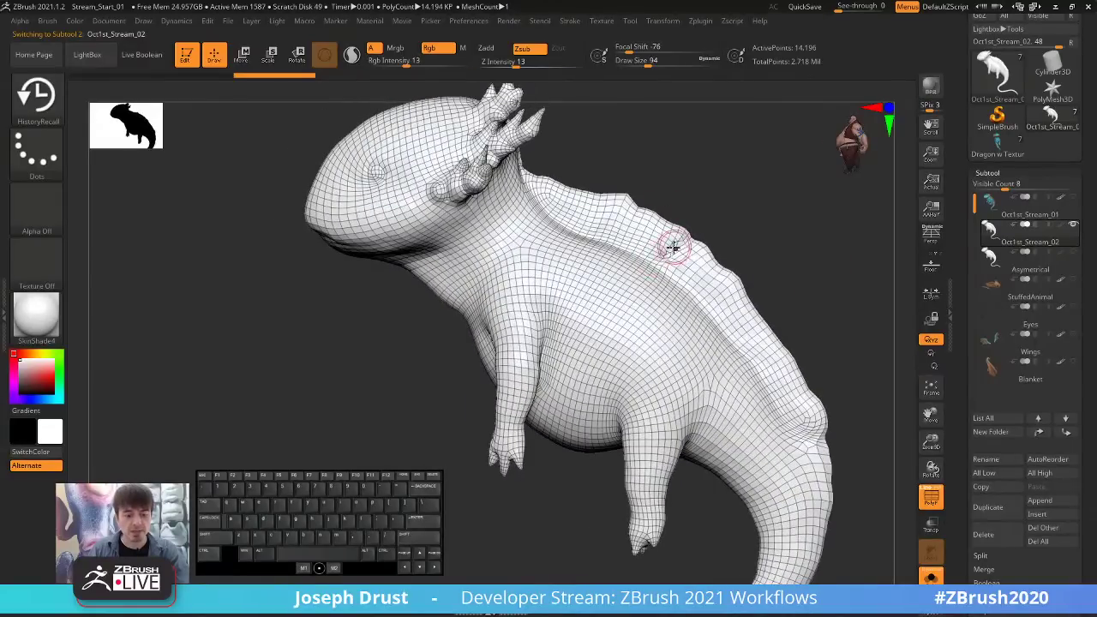
pyautogui.moveTo(725, 213); pyautogui.dragTo(695, 243)
pyautogui.moveTo(761, 216); pyautogui.dragTo(661, 226)
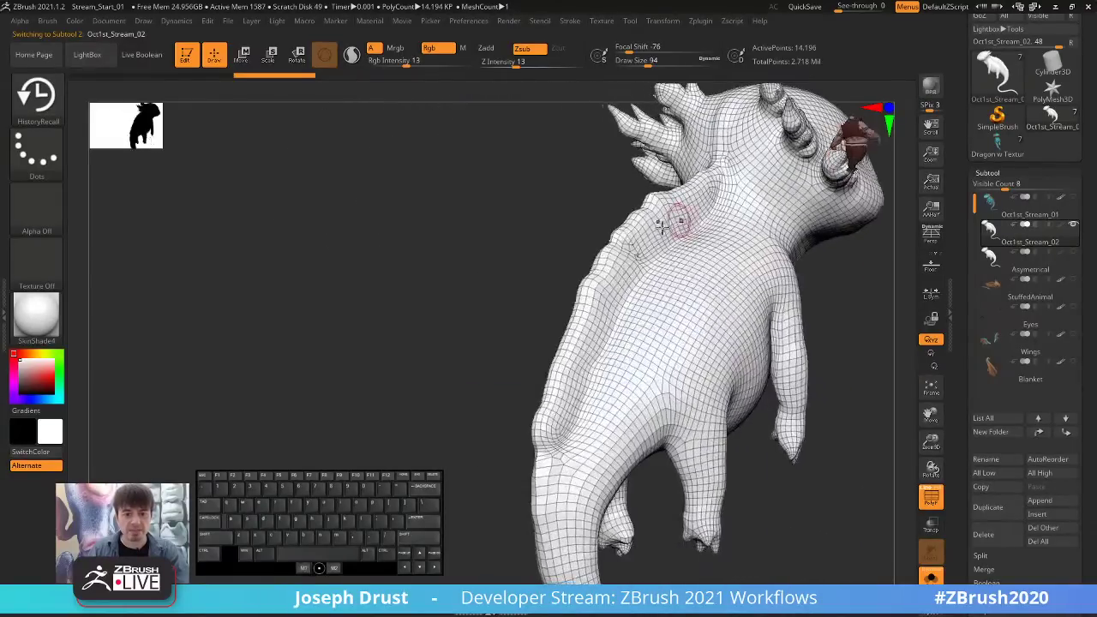
pyautogui.moveTo(550, 224)
pyautogui.mouseDown()
pyautogui.moveTo(601, 220)
pyautogui.moveTo(702, 247)
pyautogui.moveTo(671, 252)
pyautogui.mouseUp()
pyautogui.moveTo(746, 225); pyautogui.dragTo(780, 205)
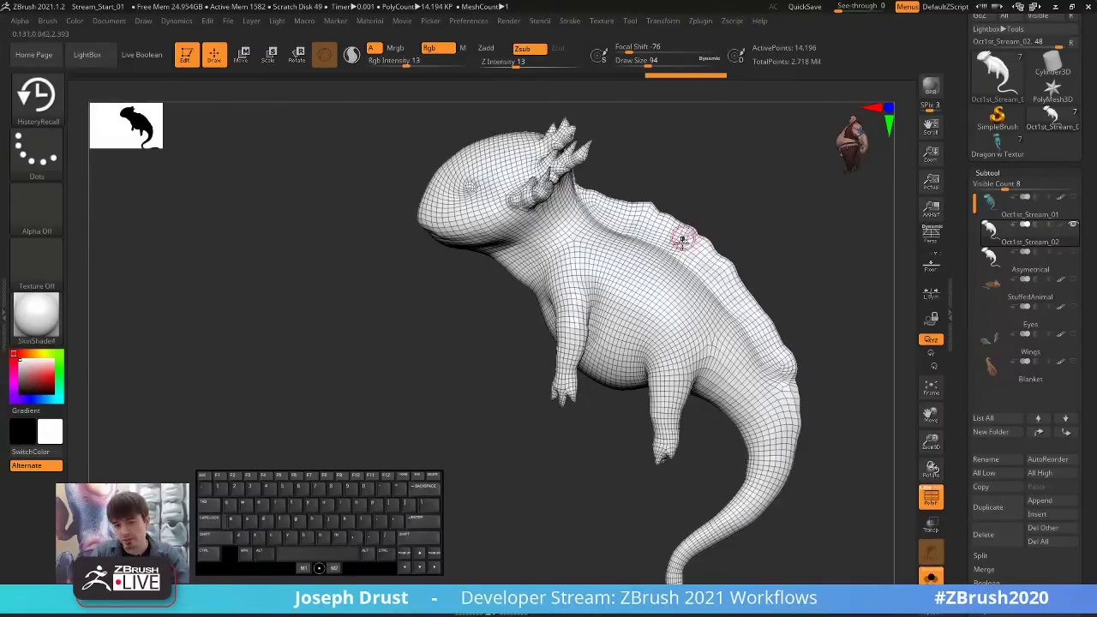
pyautogui.moveTo(766, 220)
pyautogui.mouseDown()
pyautogui.moveTo(786, 224)
pyautogui.moveTo(717, 257)
pyautogui.mouseUp()
# Move back and forth through the undo history to compare the topology along the back ridge.
pyautogui.hotkey('ctrl', 'z')
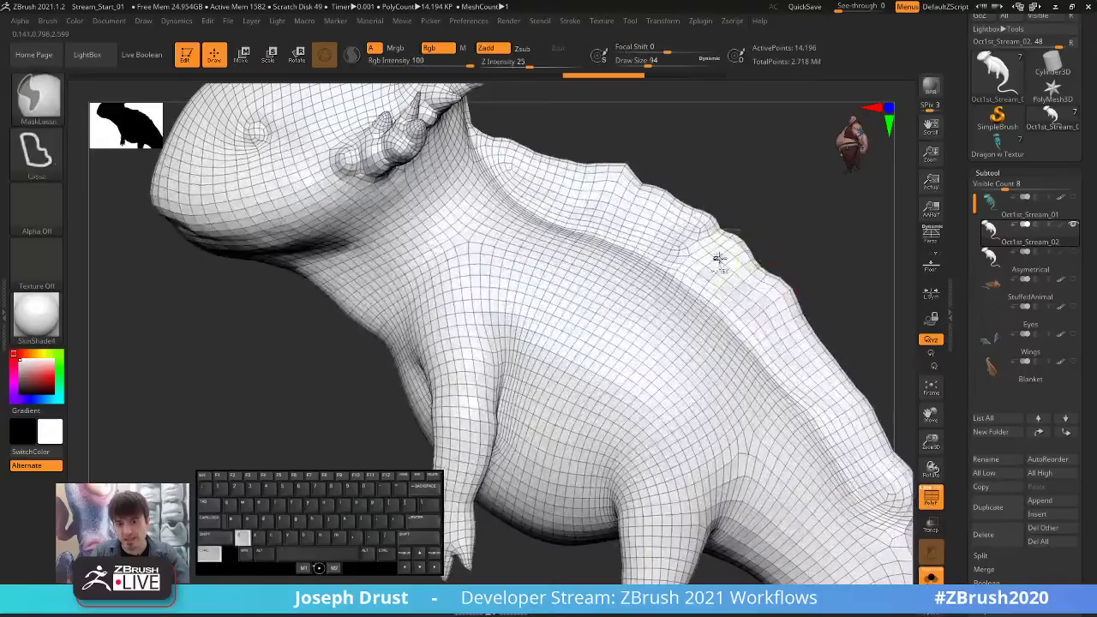
pyautogui.hotkey('ctrl', 'z')
pyautogui.hotkey('ctrl', 'z')
pyautogui.hotkey('ctrl', 'z')
pyautogui.hotkey('ctrl', 'z')
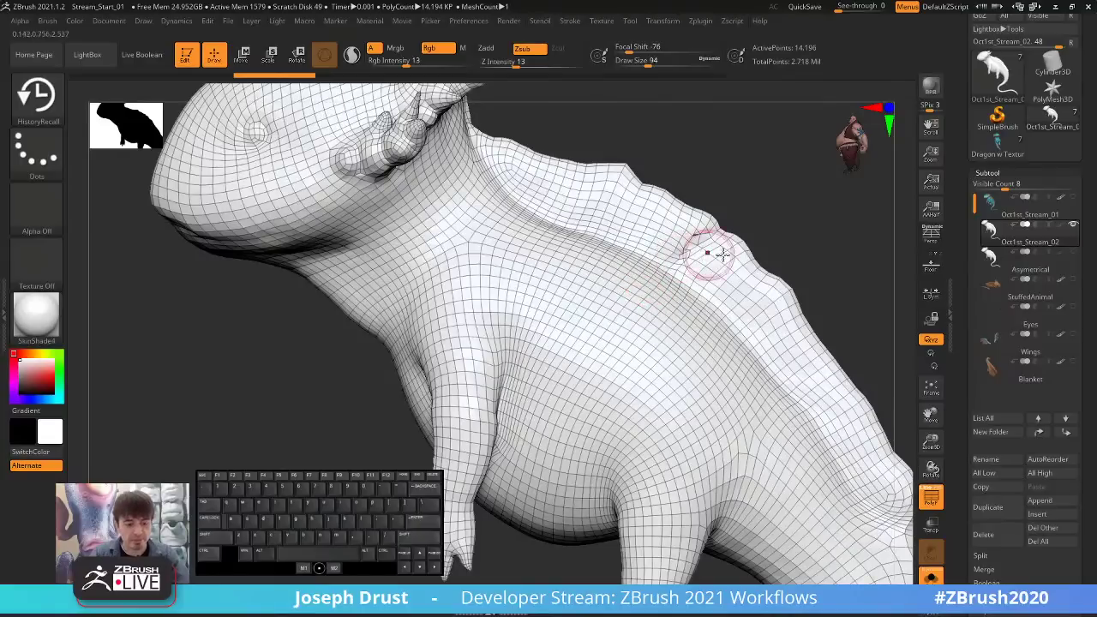
pyautogui.press('ctrl')
pyautogui.hotkey('ctrl', 'shift')
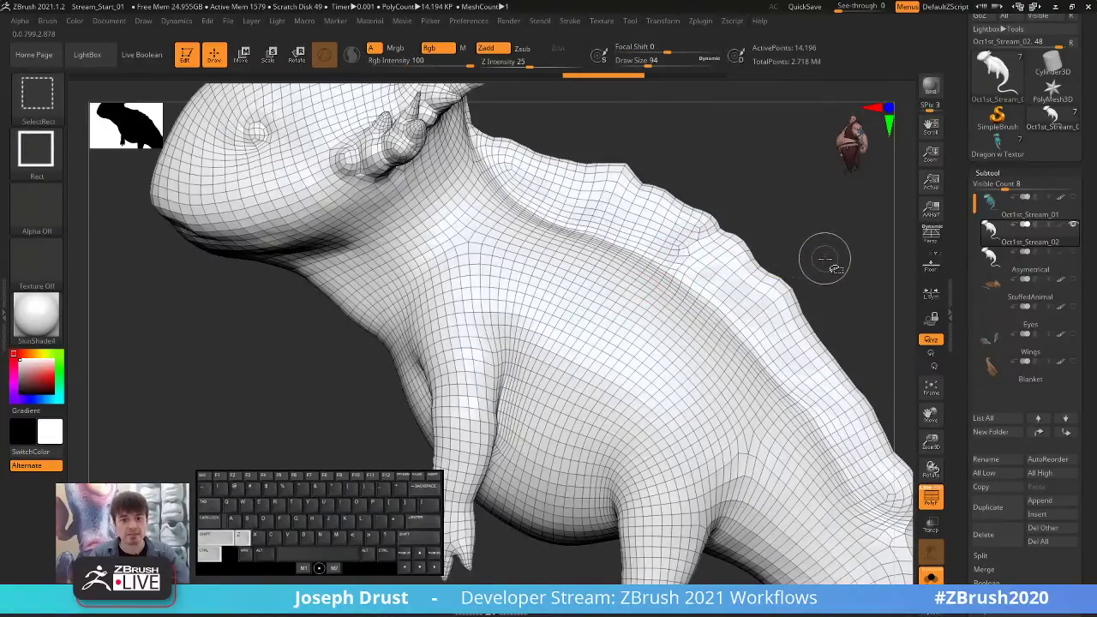
pyautogui.keyDown('alt'); pyautogui.moveTo(834, 252); pyautogui.dragTo(776, 251); pyautogui.keyUp('alt')
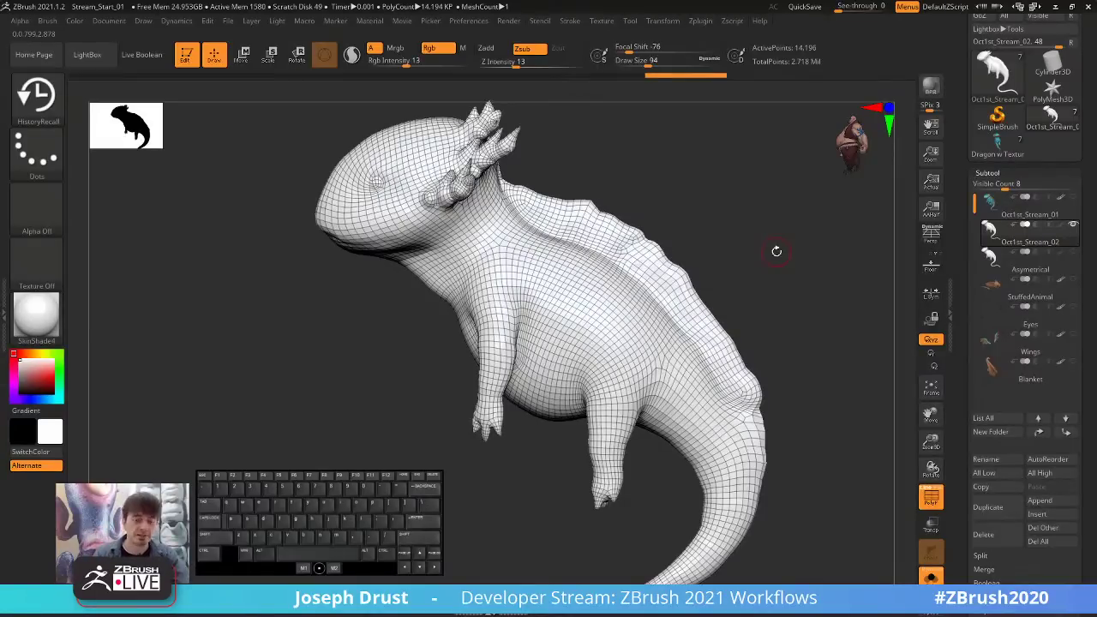
# Set the ZRemesher target to Half and remesh the Oct1st_Stream_02 subtool.
pyautogui.moveTo(961, 411); pyautogui.dragTo(961, 194)
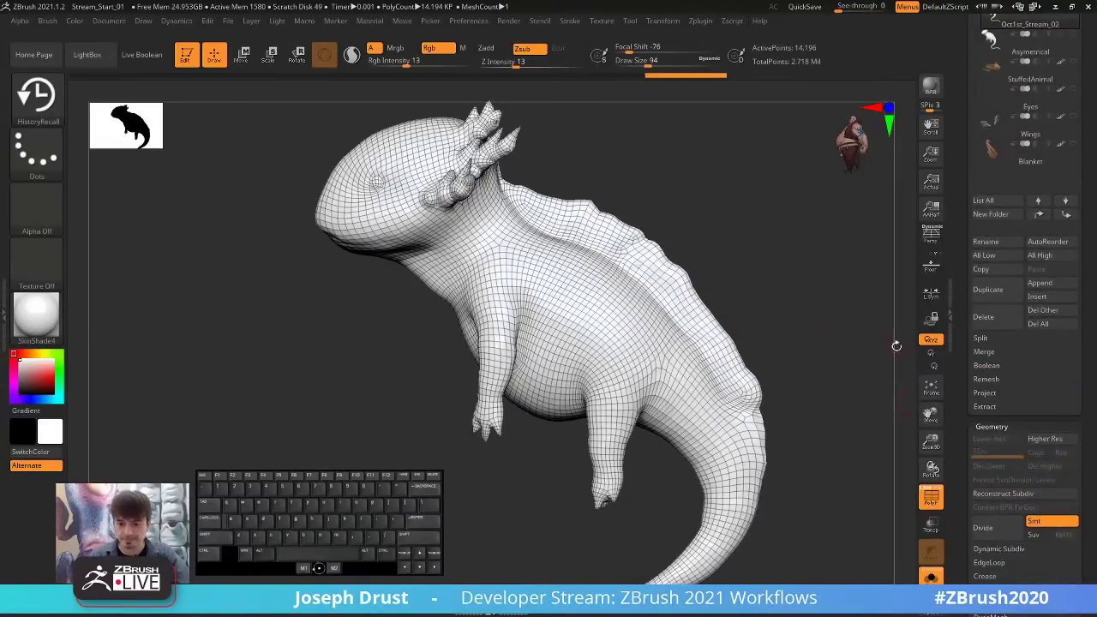
pyautogui.moveTo(965, 427); pyautogui.dragTo(971, 290)
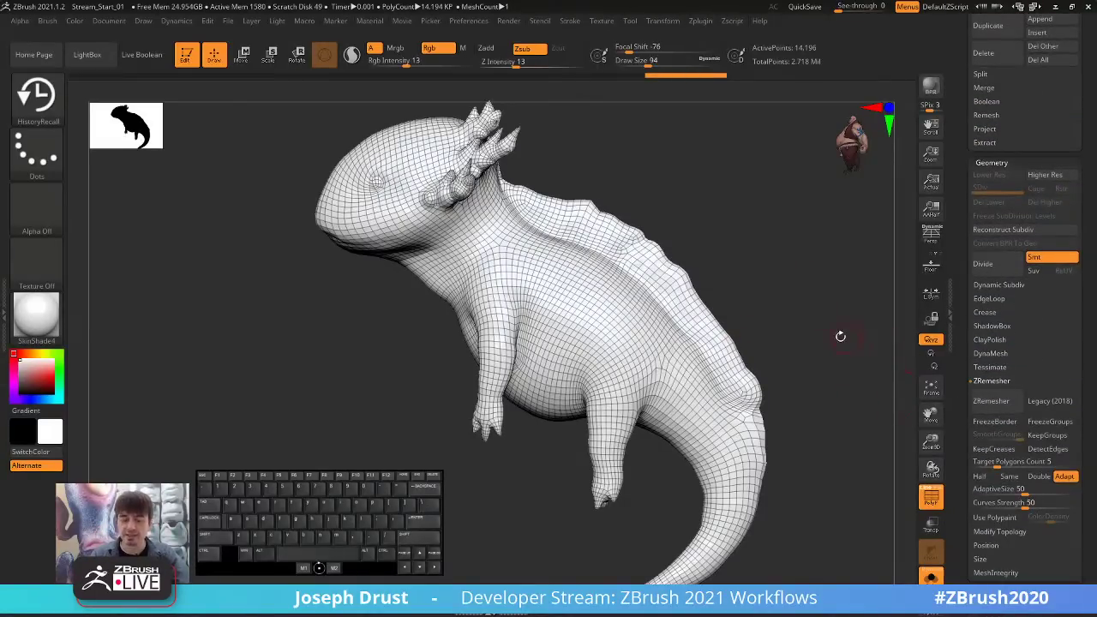
pyautogui.moveTo(839, 335)
pyautogui.mouseDown()
pyautogui.moveTo(810, 341)
pyautogui.moveTo(829, 340)
pyautogui.mouseUp()
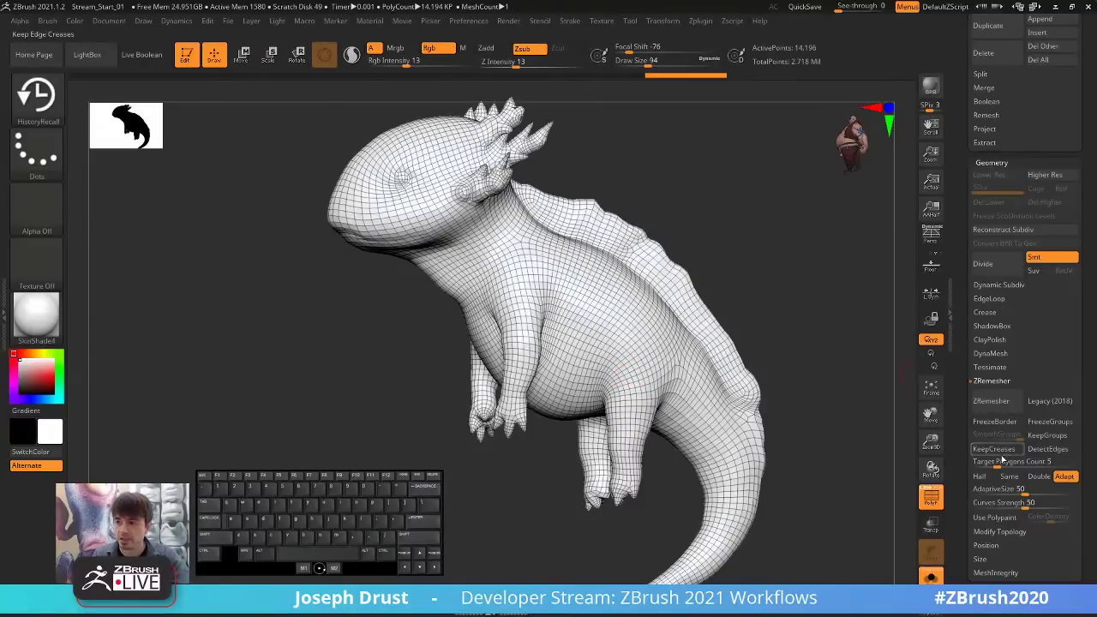
pyautogui.click(979, 476)
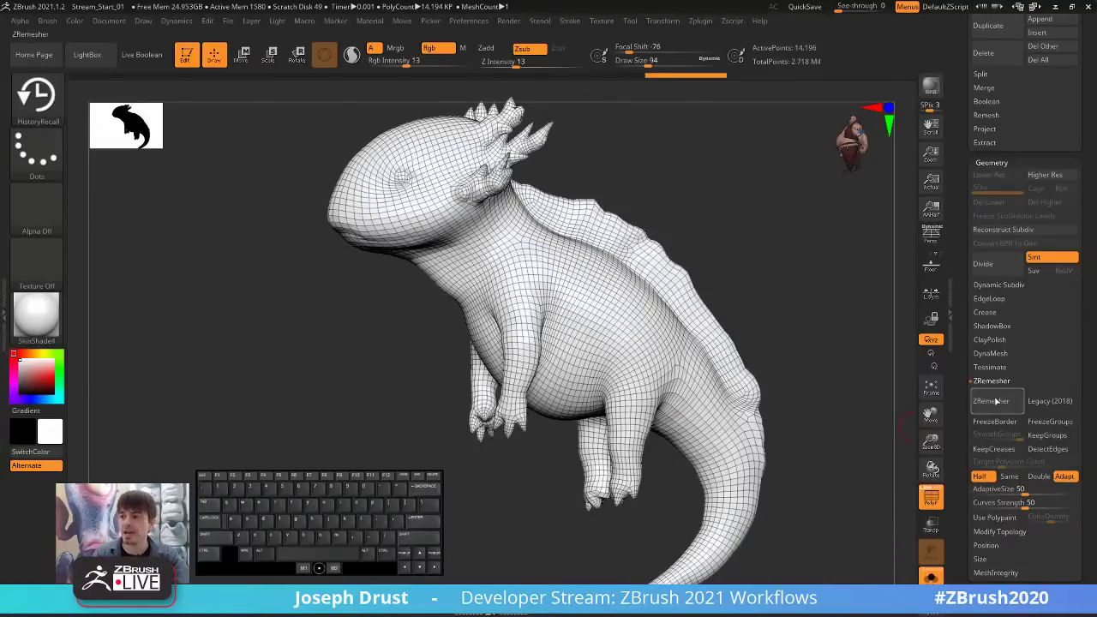
pyautogui.click(986, 403)
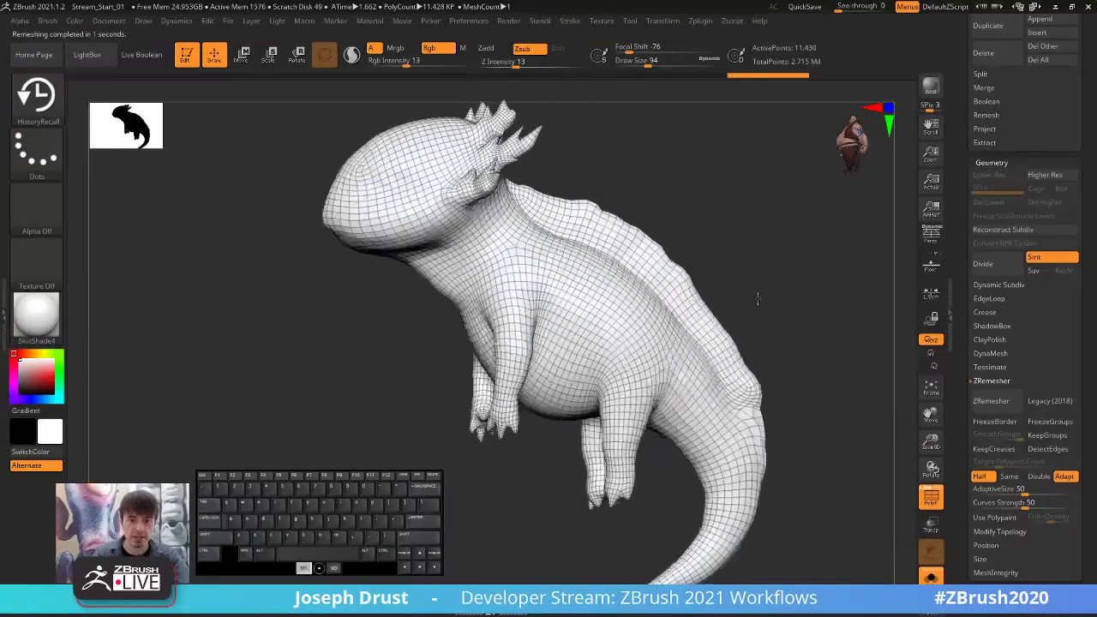
# Compare the reduced mesh with its previous history state around the back ridge and head.
pyautogui.moveTo(758, 298); pyautogui.dragTo(651, 247)
pyautogui.moveTo(763, 267); pyautogui.dragTo(589, 258)
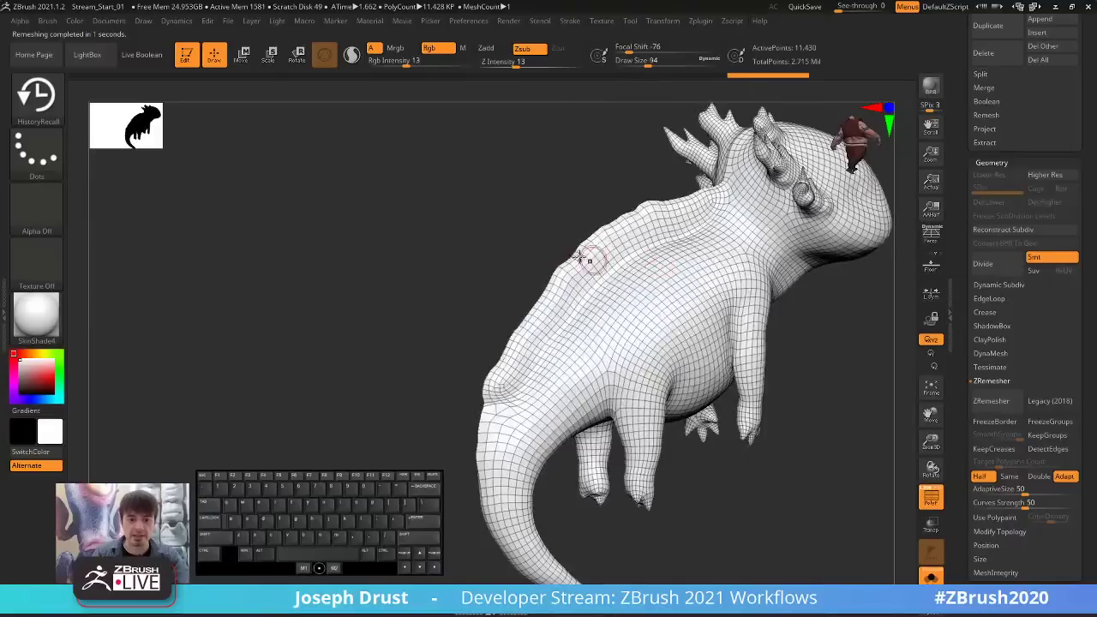
pyautogui.moveTo(526, 237)
pyautogui.keyDown('shift'); pyautogui.mouseDown()
pyautogui.moveTo(458, 245)
pyautogui.moveTo(467, 252)
pyautogui.mouseUp(); pyautogui.keyUp('shift')
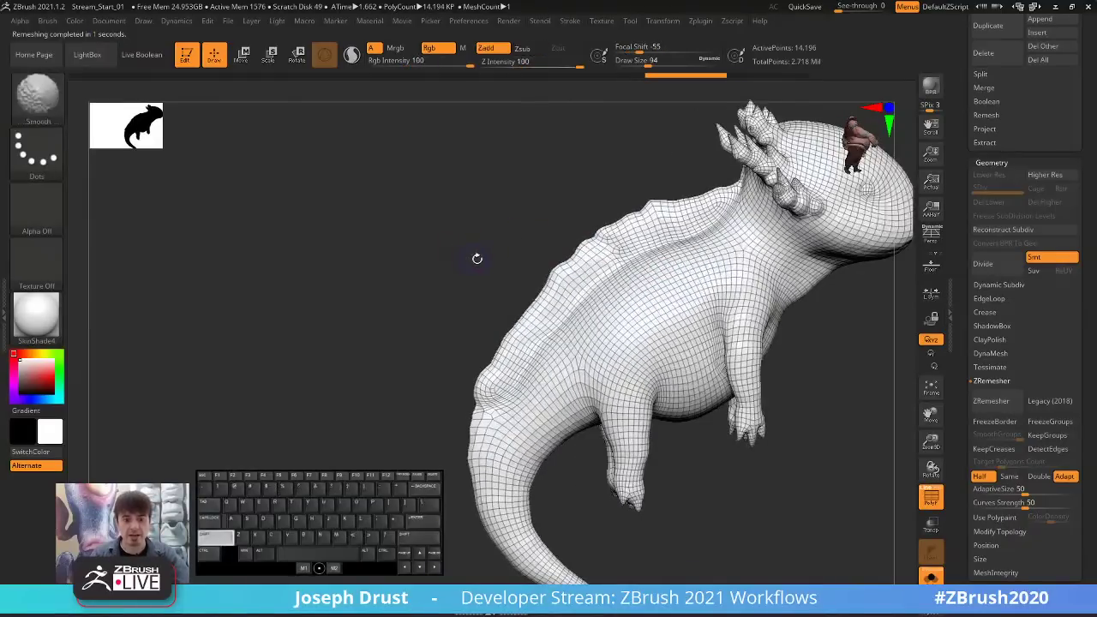
pyautogui.hotkey('ctrl', 'shift')
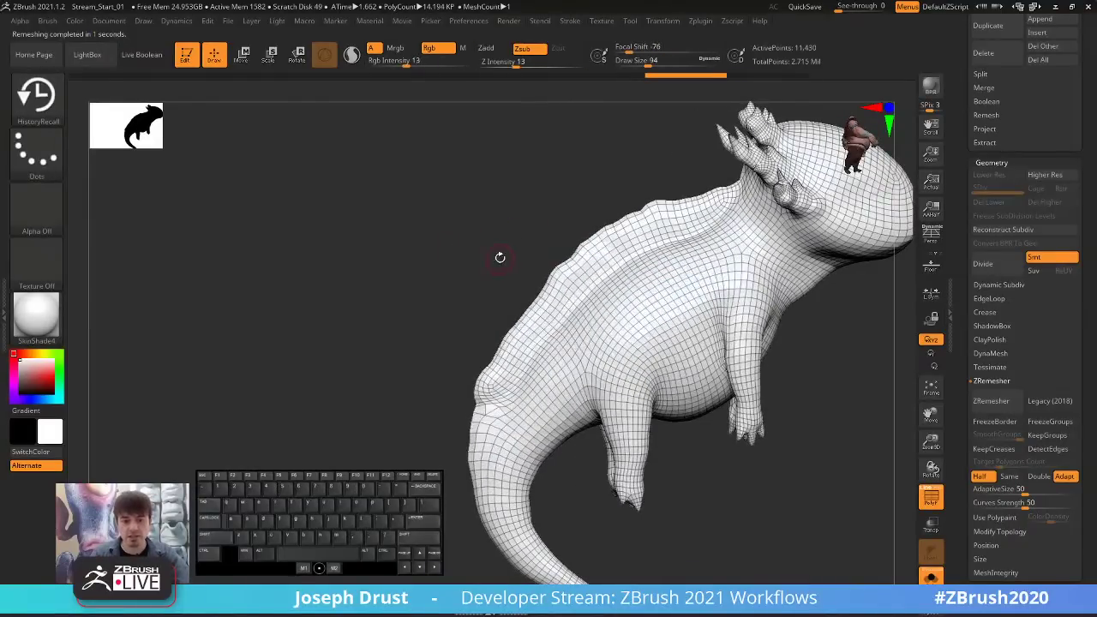
pyautogui.moveTo(499, 257)
pyautogui.mouseDown()
pyautogui.moveTo(433, 254)
pyautogui.moveTo(839, 314)
pyautogui.moveTo(717, 286)
pyautogui.mouseUp()
pyautogui.moveTo(808, 283)
pyautogui.mouseDown()
pyautogui.moveTo(688, 321)
pyautogui.moveTo(862, 298)
pyautogui.moveTo(746, 301)
pyautogui.mouseUp()
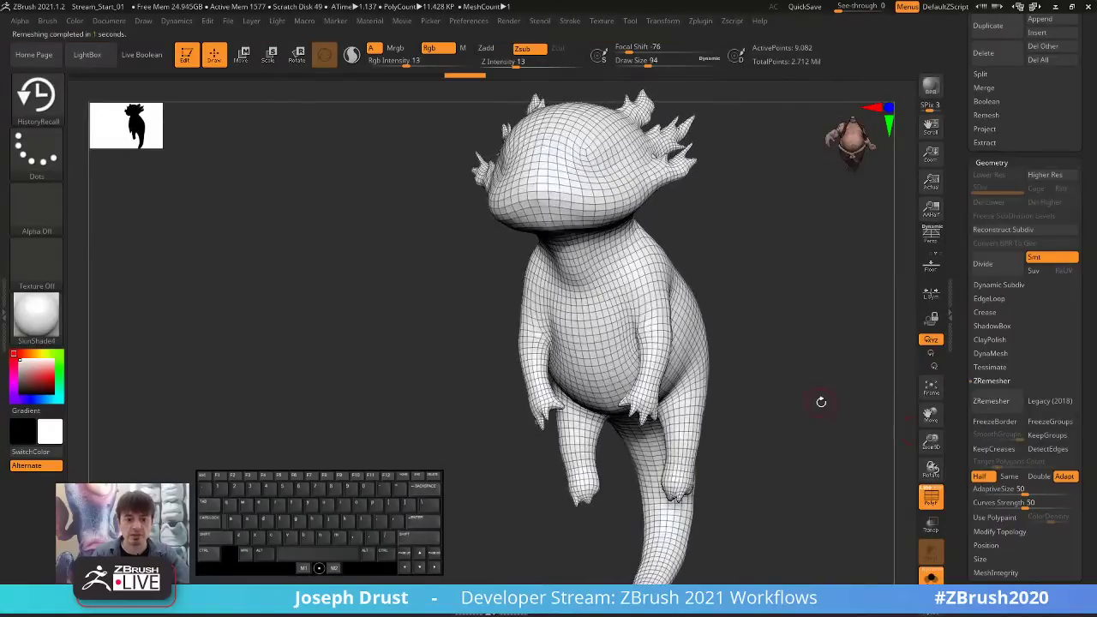
# Run ZRemesher at Half again to try reducing the dragon further, and undo the extra remeshes.
pyautogui.moveTo(825, 402); pyautogui.dragTo(930, 420)
pyautogui.click(990, 401)
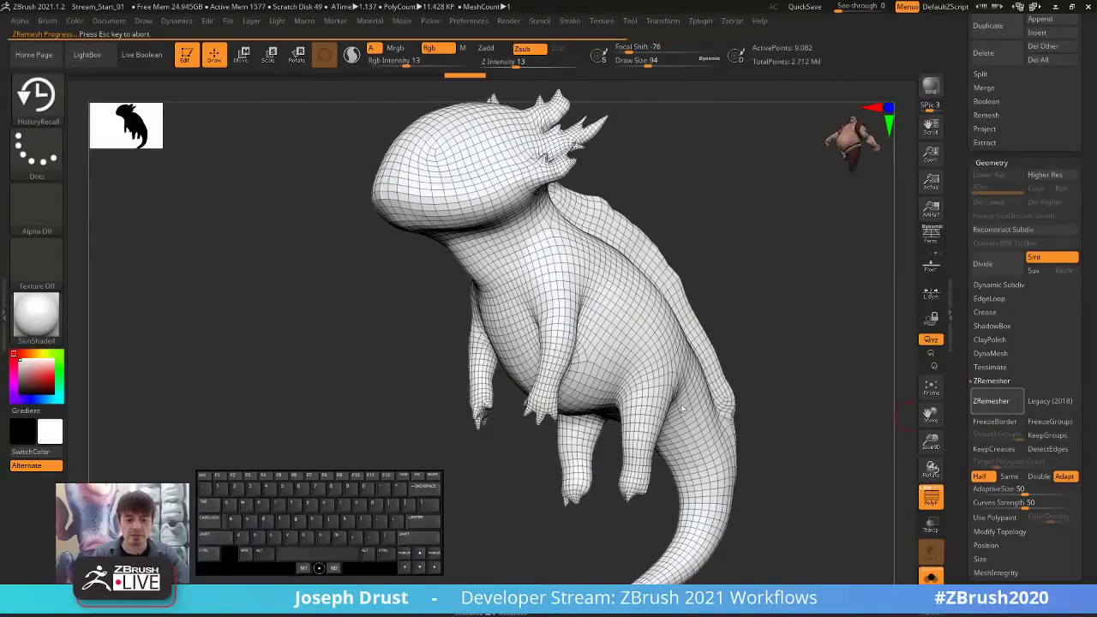
pyautogui.moveTo(792, 346); pyautogui.dragTo(575, 363)
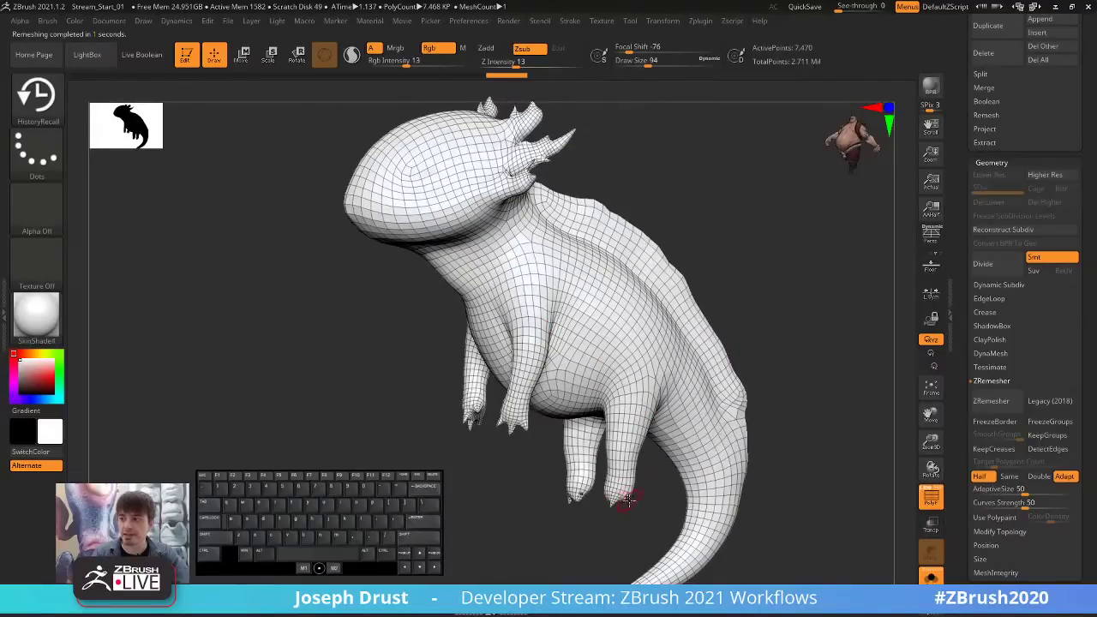
pyautogui.hotkey('ctrl', 'z')
pyautogui.hotkey('ctrl', 'z')
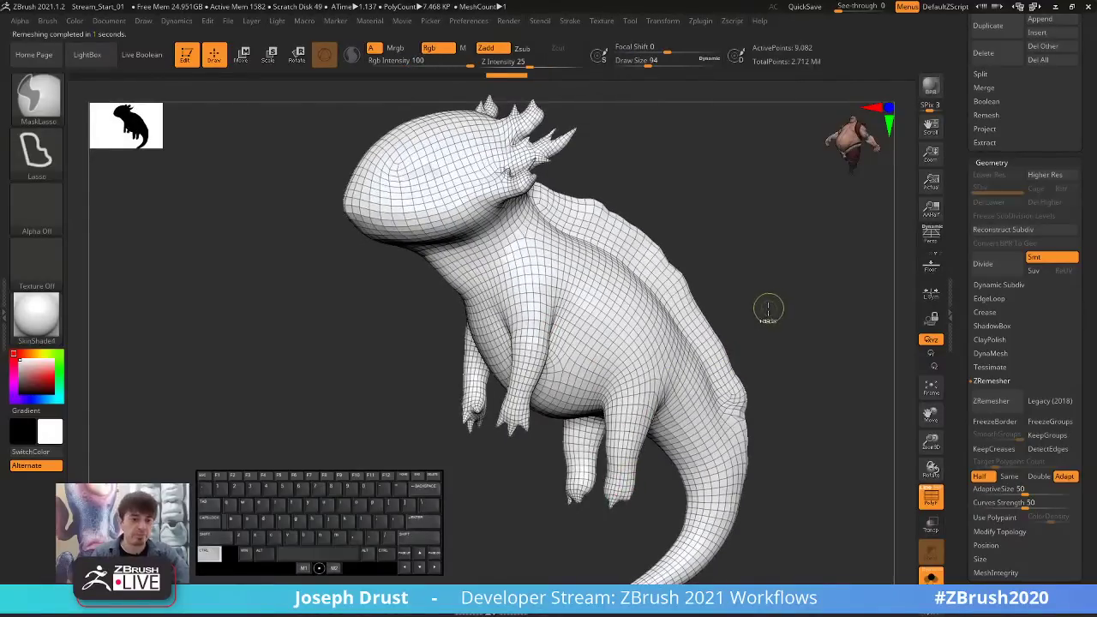
# Switch to the Asymetrical subtool and view its topology from the front and the side.
pyautogui.moveTo(798, 311); pyautogui.dragTo(812, 317)
pyautogui.moveTo(783, 279); pyautogui.dragTo(848, 329)
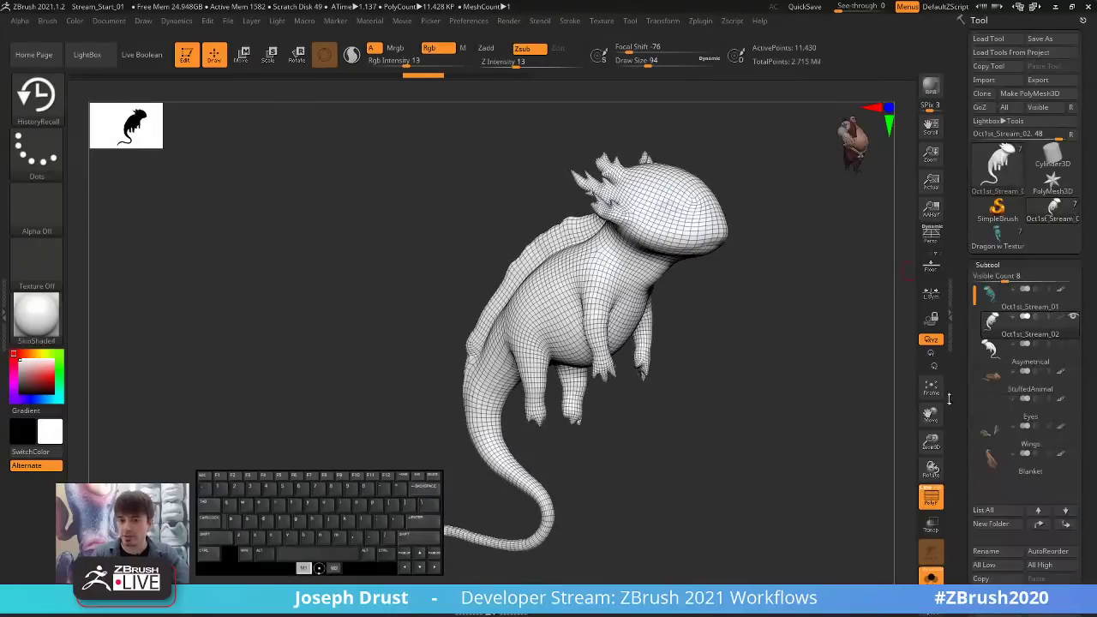
pyautogui.scroll(5, 1003, 257)
pyautogui.click(1024, 362)
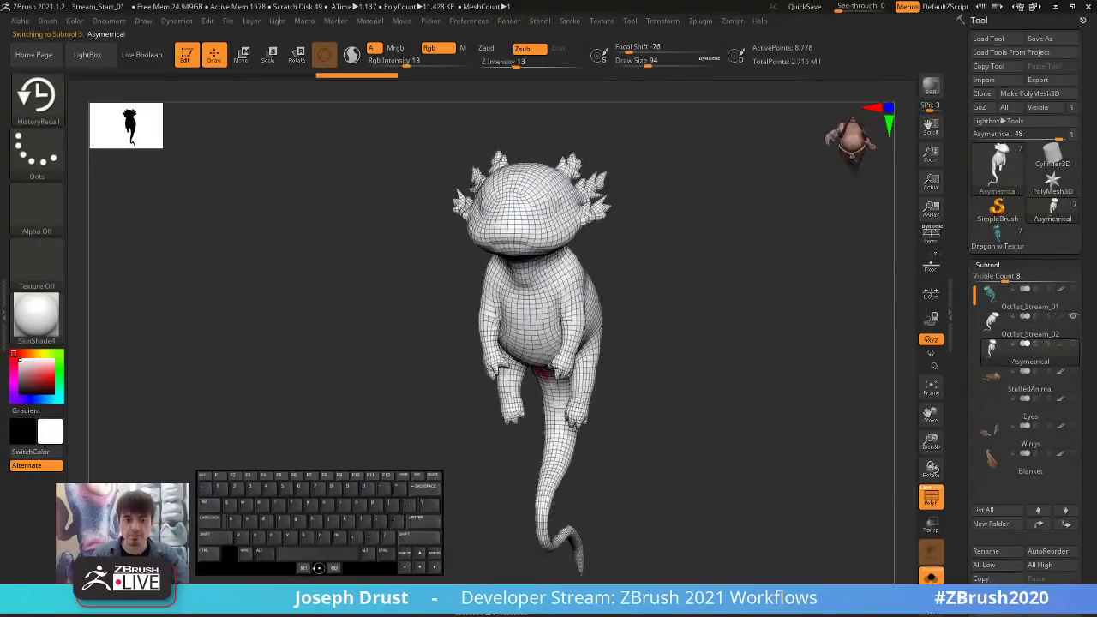
pyautogui.moveTo(765, 358); pyautogui.dragTo(699, 365)
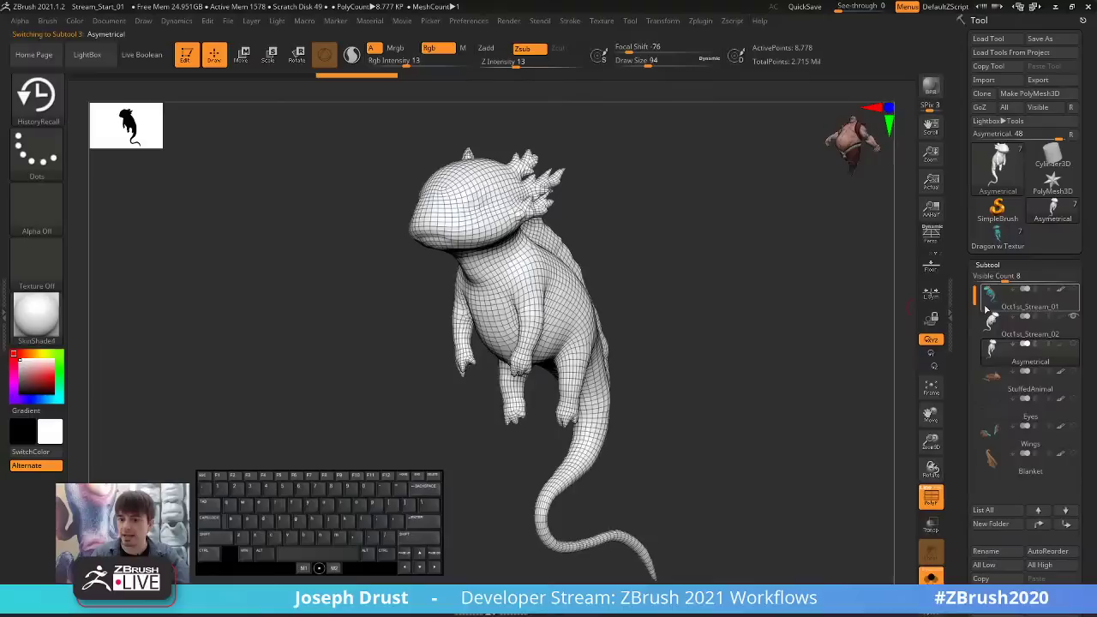
# Compare Oct1st_Stream_01 and Oct1st_Stream_02 with the polyframe hidden, and show it again on the Asymetrical subtool.
pyautogui.click(1020, 331)
pyautogui.click(1028, 305)
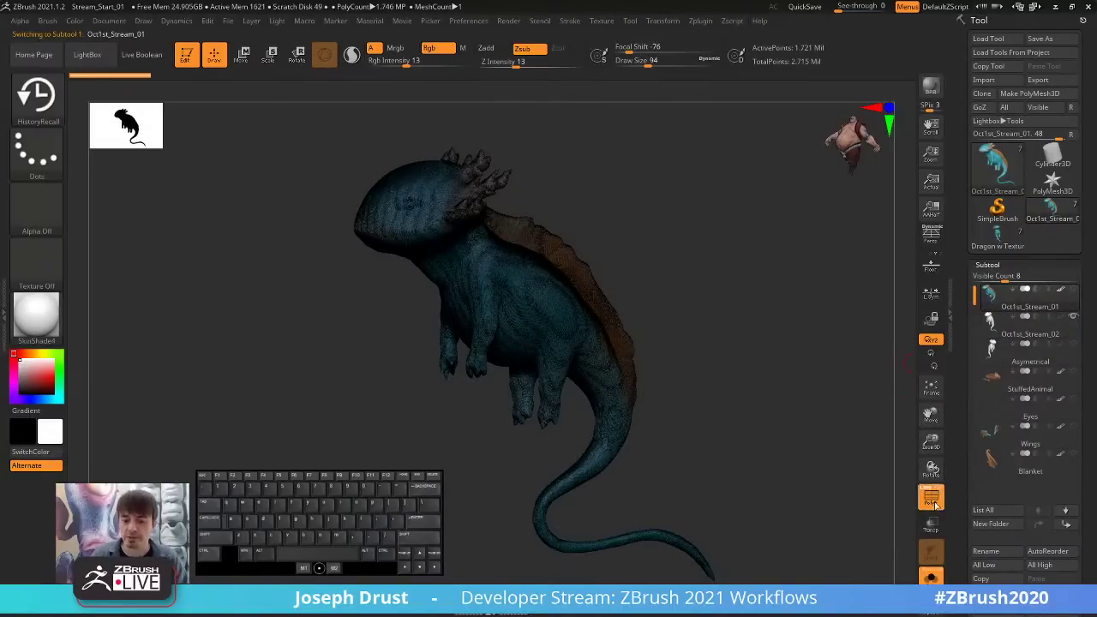
pyautogui.click(1011, 341)
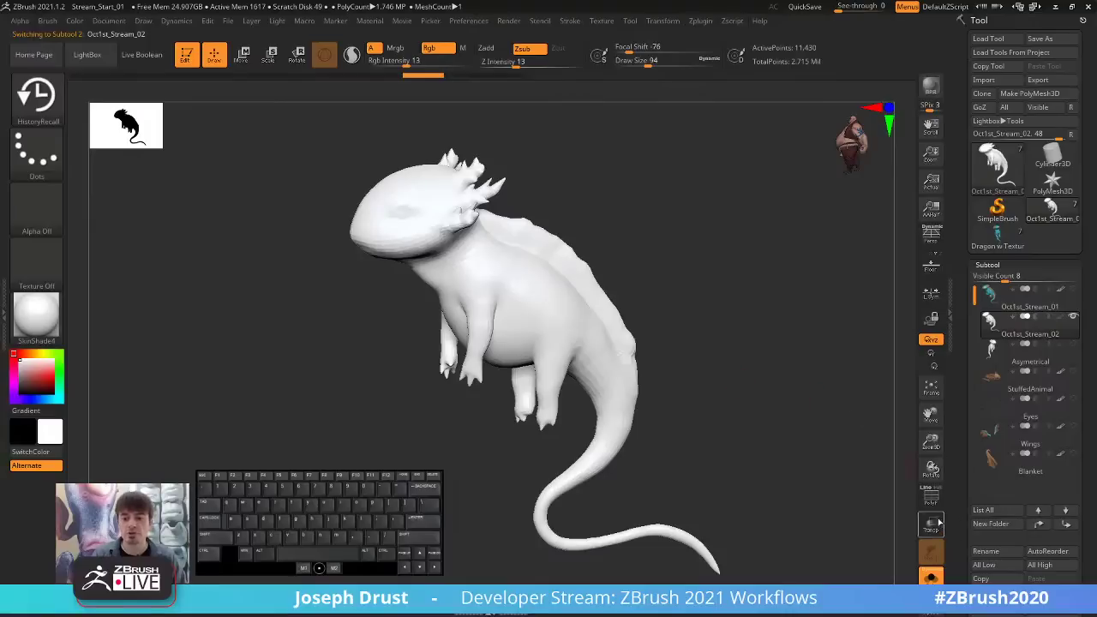
pyautogui.click(932, 497)
pyautogui.press('Down')
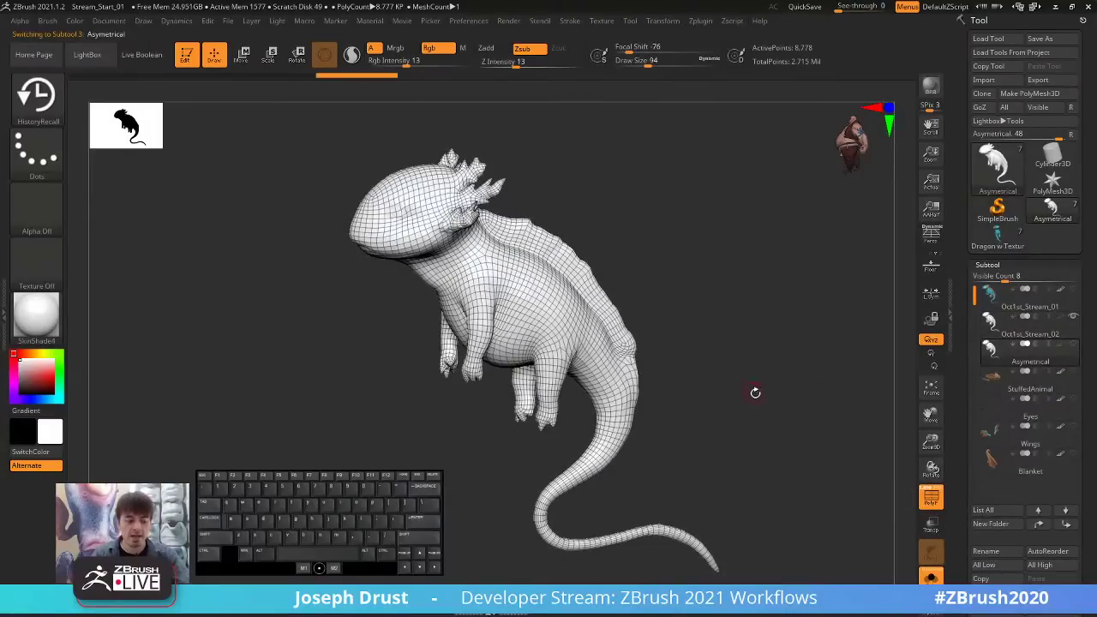
# Choose the SelectLasso brush and isolate the two front hands of the Asymetrical subtool.
pyautogui.moveTo(755, 393); pyautogui.dragTo(697, 382)
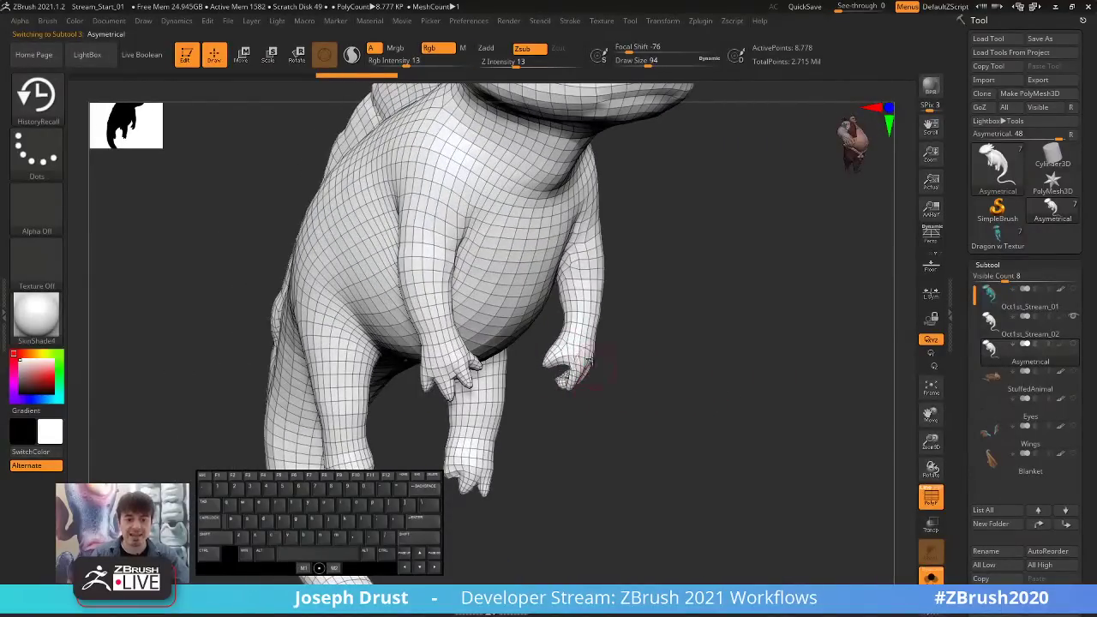
pyautogui.moveTo(641, 354); pyautogui.dragTo(726, 289)
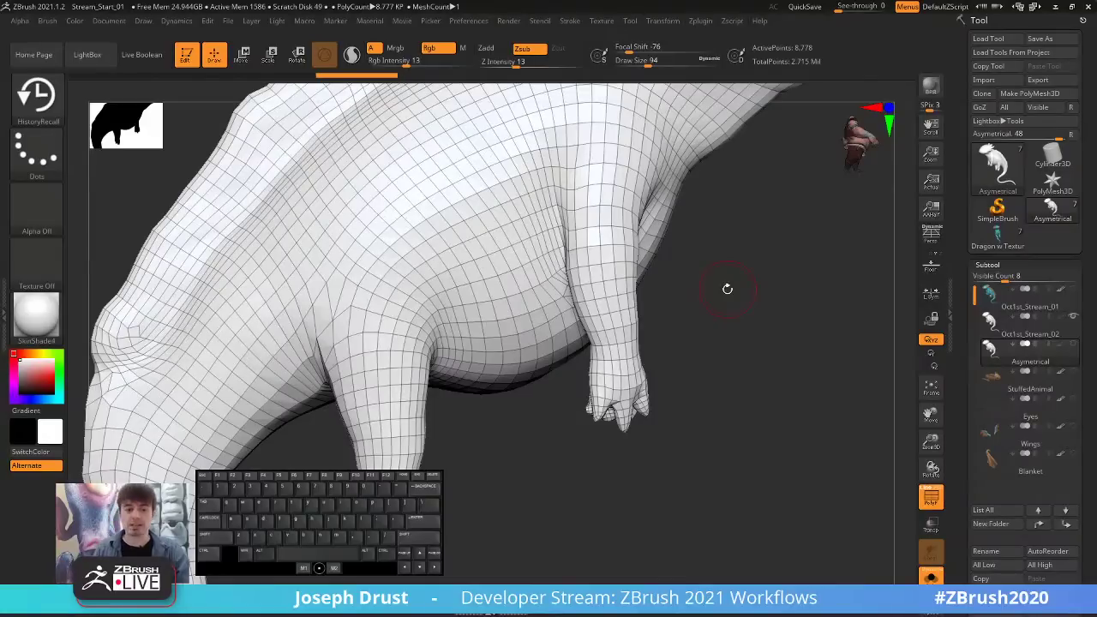
pyautogui.hotkey('ctrl', 'shift')
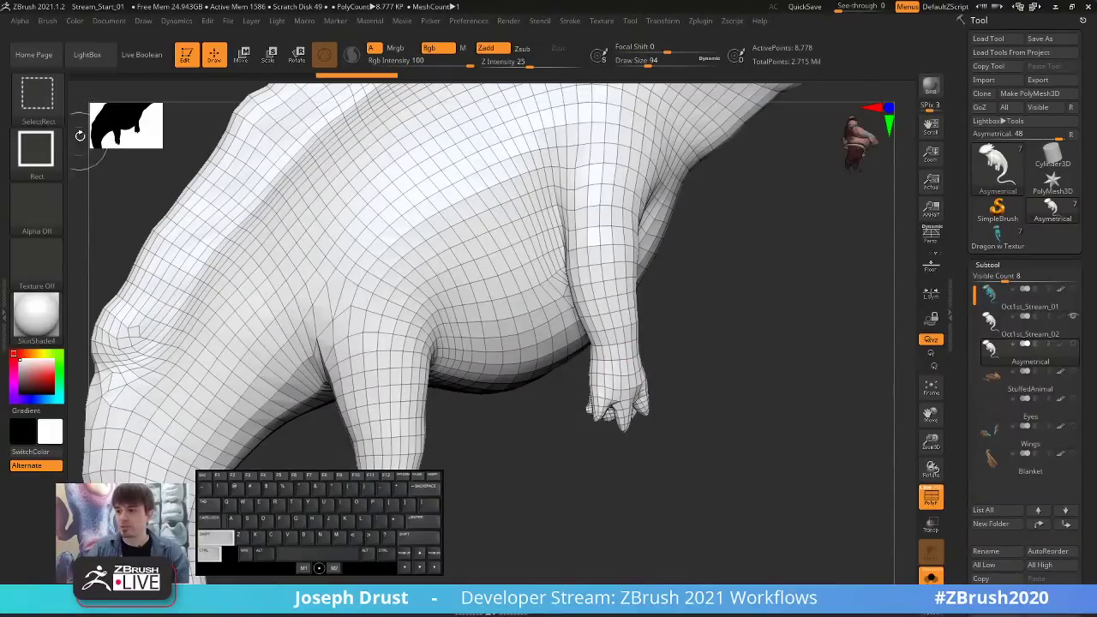
pyautogui.click(37, 94)
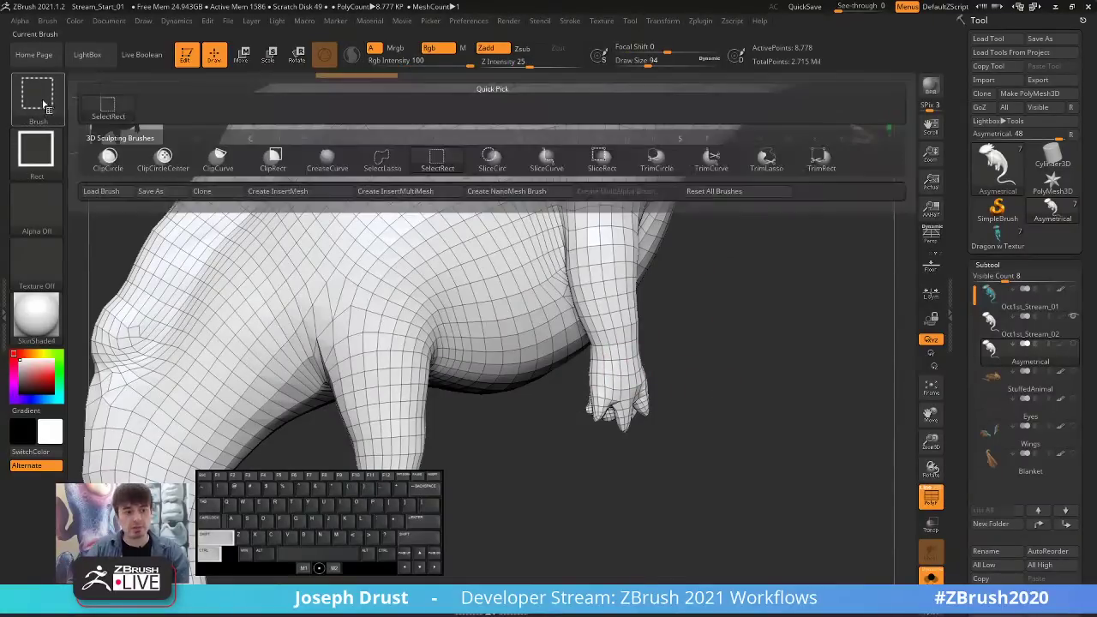
pyautogui.click(390, 168)
pyautogui.moveTo(596, 484)
pyautogui.keyDown('ctrl'); pyautogui.keyDown('shift'); pyautogui.mouseDown()
pyautogui.moveTo(677, 349)
pyautogui.moveTo(595, 351)
pyautogui.moveTo(556, 399)
pyautogui.moveTo(576, 506)
pyautogui.mouseUp(); pyautogui.keyUp('shift'); pyautogui.keyUp('ctrl')
pyautogui.moveTo(673, 489)
pyautogui.mouseDown()
pyautogui.moveTo(629, 497)
pyautogui.moveTo(649, 494)
pyautogui.mouseUp()
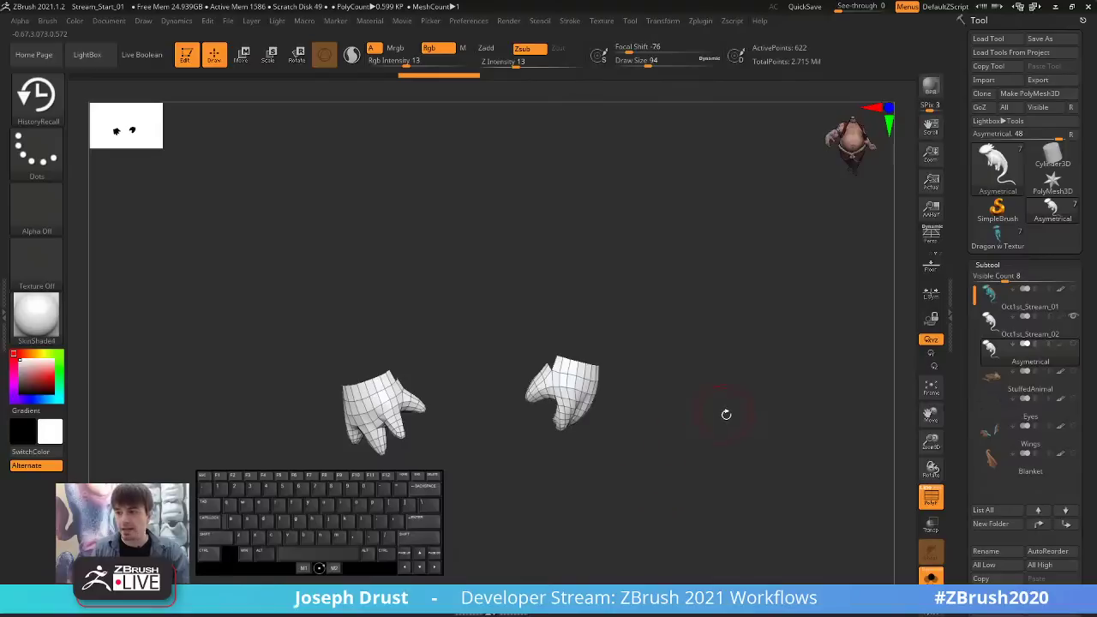
# Grow the visible region of the isolated hands upward to include part of both forearms.
pyautogui.moveTo(726, 414); pyautogui.dragTo(788, 335)
pyautogui.keyDown('ctrl'); pyautogui.keyDown('shift'); pyautogui.click(788, 338); pyautogui.keyUp('shift'); pyautogui.keyUp('ctrl')
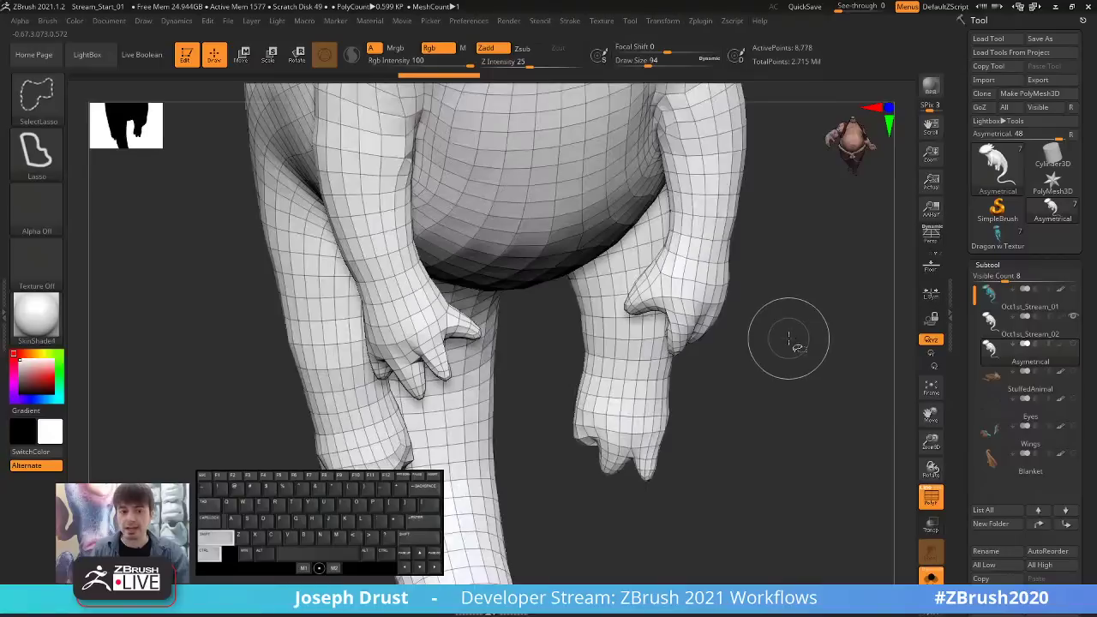
pyautogui.hotkey('ctrl', 'z')
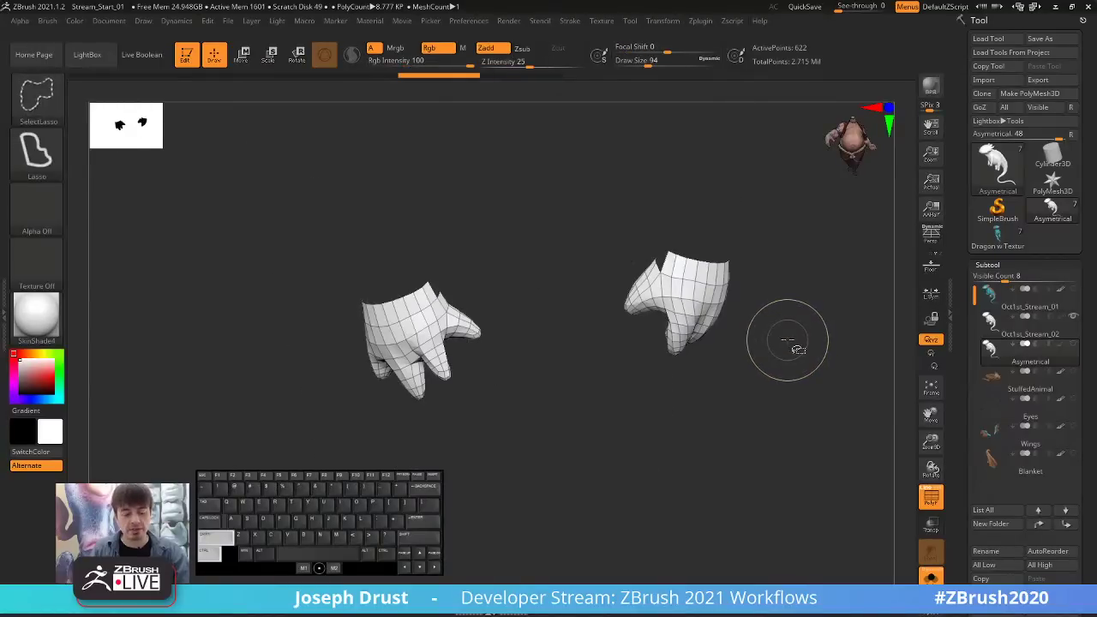
pyautogui.hotkey('ctrl', 'shift', 'z')
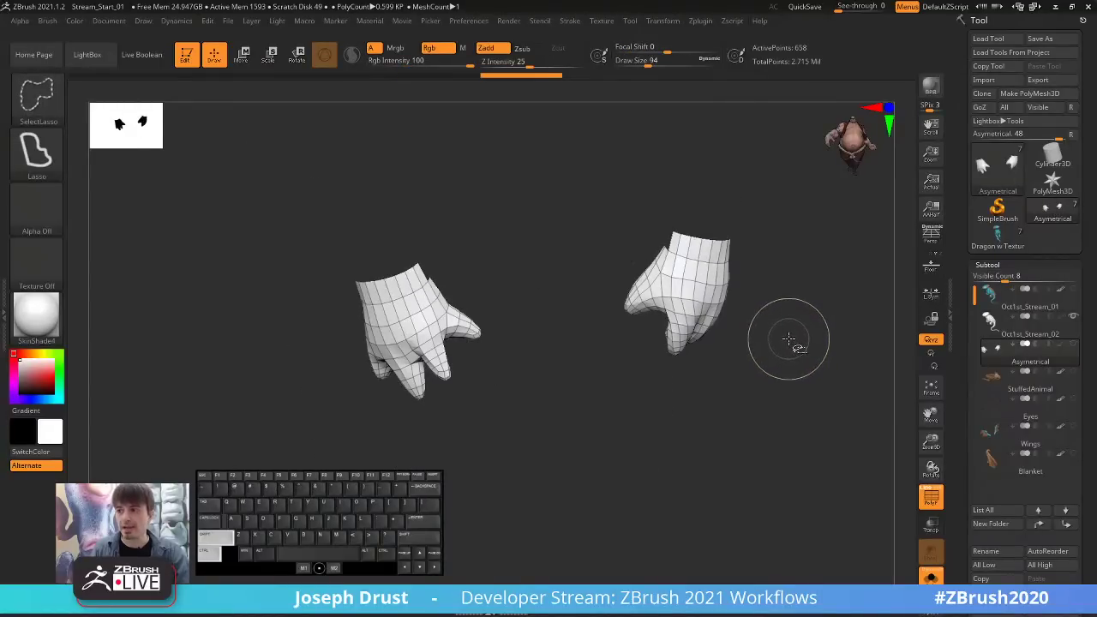
pyautogui.hotkey('ctrl', 'shift', 'z')
pyautogui.hotkey('ctrl', 'shift', 'z')
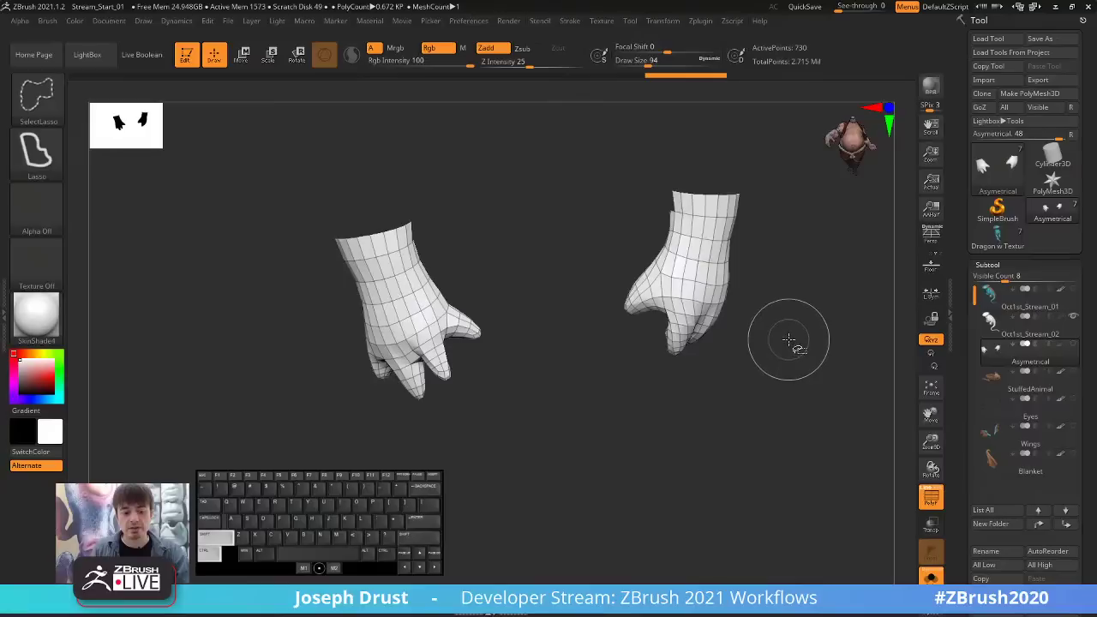
pyautogui.hotkey('ctrl', 'shift', 'z')
pyautogui.hotkey('ctrl', 'shift', 'z')
pyautogui.hotkey('ctrl', 'shift', 'z')
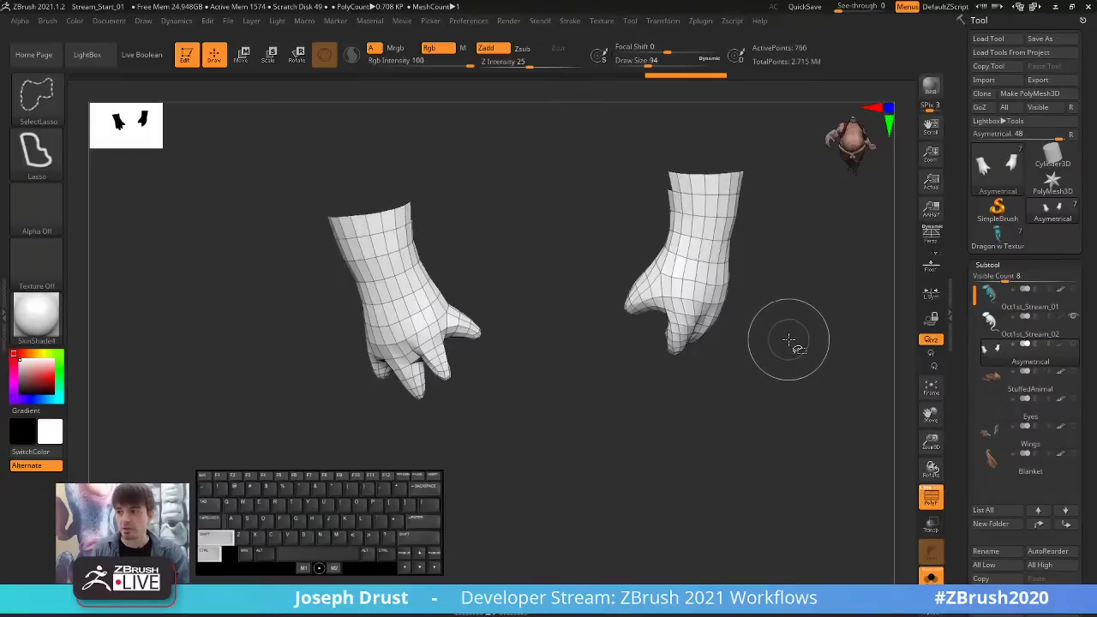
pyautogui.hotkey('ctrl', 'shift', 'z')
pyautogui.hotkey('ctrl', 'shift', 'z')
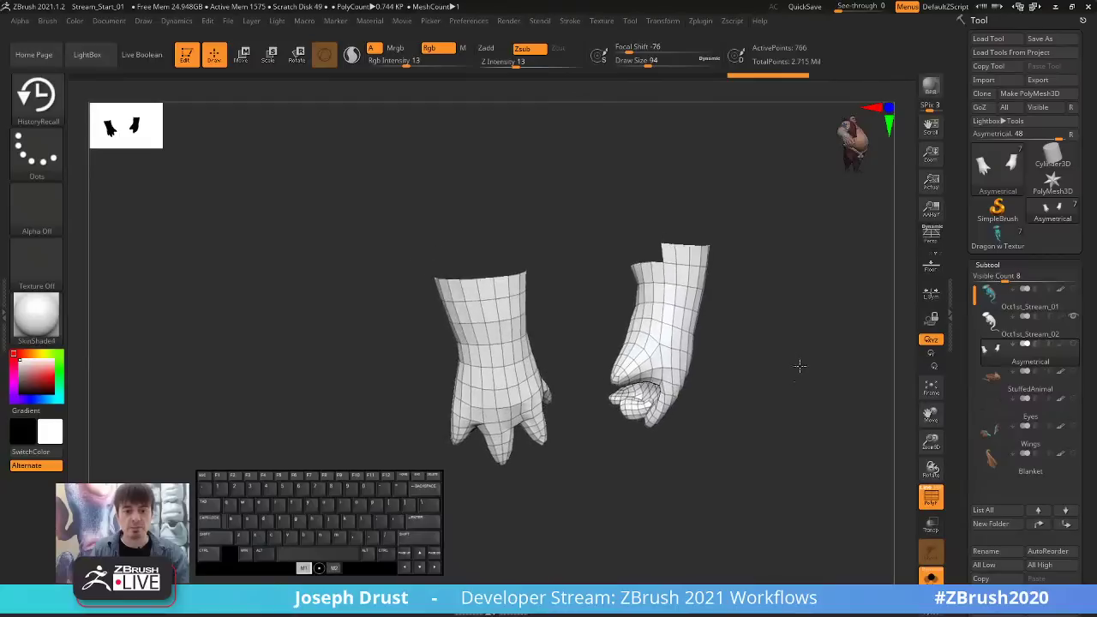
# Hide the uneven forearm polygons above both hands with lasso selections to leave cleaner wrist edges.
pyautogui.moveTo(767, 221)
pyautogui.keyDown('ctrl'); pyautogui.keyDown('shift'); pyautogui.mouseDown()
pyautogui.moveTo(678, 192)
pyautogui.moveTo(566, 244)
pyautogui.moveTo(617, 304)
pyautogui.moveTo(750, 324)
pyautogui.moveTo(697, 318)
pyautogui.moveTo(832, 282)
pyautogui.moveTo(667, 302)
pyautogui.moveTo(605, 248)
pyautogui.mouseUp(); pyautogui.keyUp('shift'); pyautogui.keyUp('ctrl')
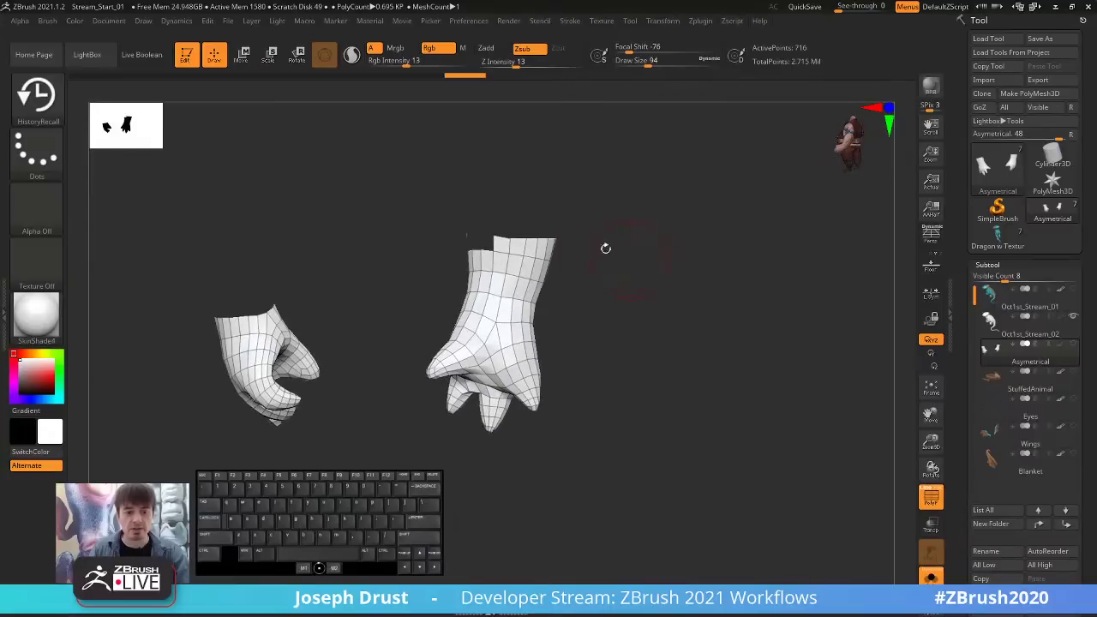
pyautogui.moveTo(617, 190)
pyautogui.keyDown('ctrl'); pyautogui.keyDown('shift'); pyautogui.mouseDown()
pyautogui.moveTo(558, 170)
pyautogui.moveTo(420, 245)
pyautogui.moveTo(484, 283)
pyautogui.moveTo(548, 257)
pyautogui.moveTo(617, 201)
pyautogui.mouseUp(); pyautogui.keyUp('shift'); pyautogui.keyUp('ctrl')
pyautogui.moveTo(705, 294)
pyautogui.mouseDown()
pyautogui.moveTo(822, 286)
pyautogui.moveTo(796, 283)
pyautogui.moveTo(811, 271)
pyautogui.moveTo(823, 308)
pyautogui.mouseUp()
# Delete the hidden geometry of the Asymetrical subtool with Del Hidden, keeping only the two hands.
pyautogui.scroll(-5, 971, 375)
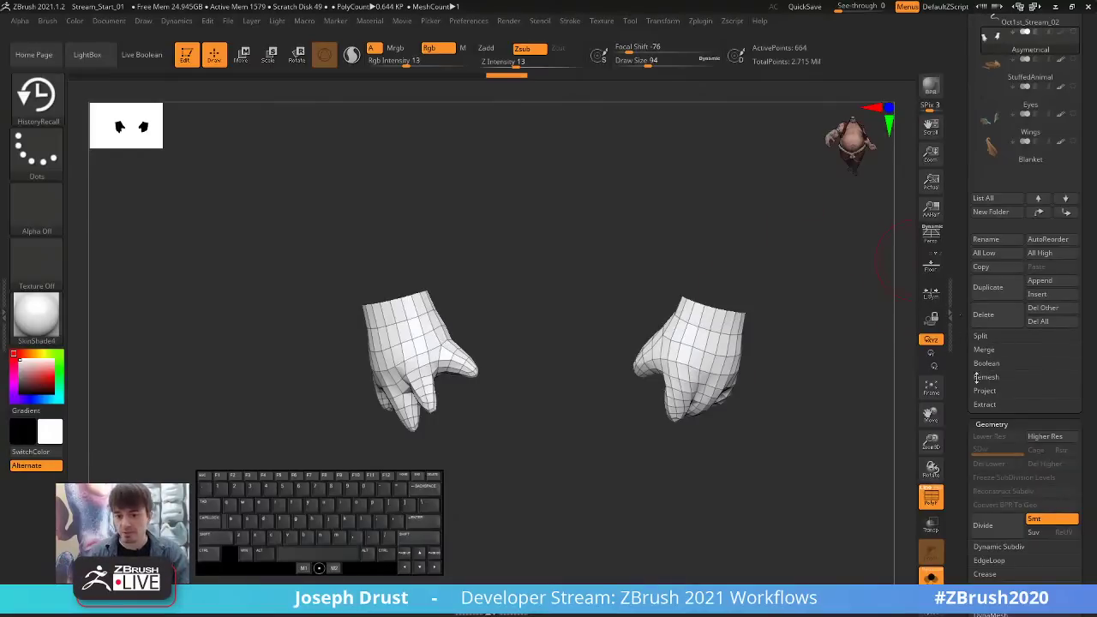
pyautogui.scroll(-5, 985, 462)
pyautogui.press('shift')
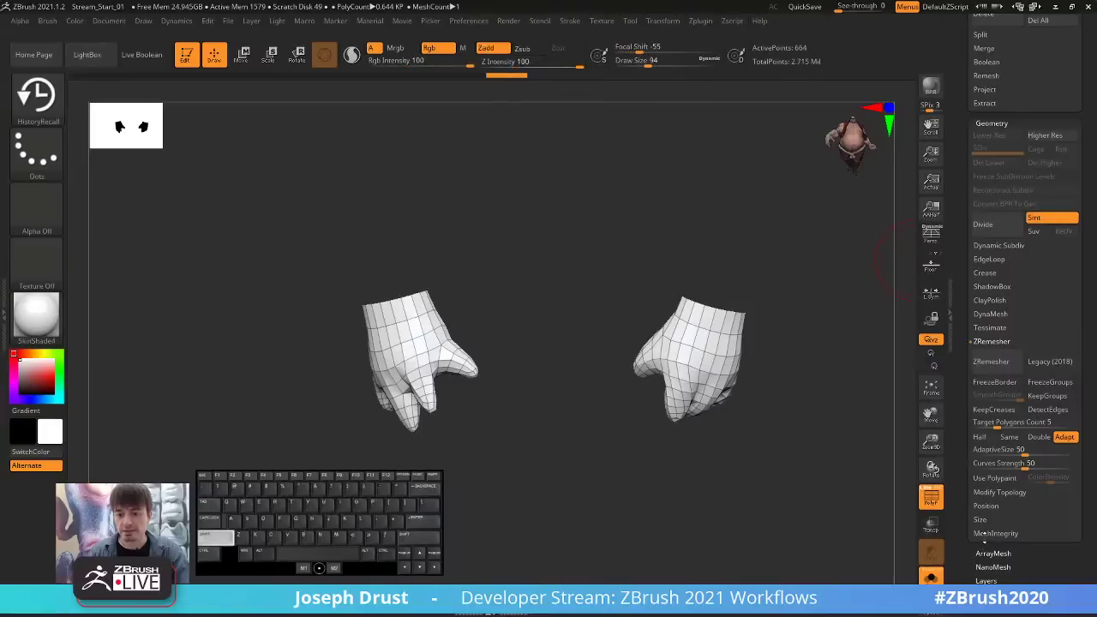
pyautogui.click(999, 492)
pyautogui.scroll(-2, 994, 462)
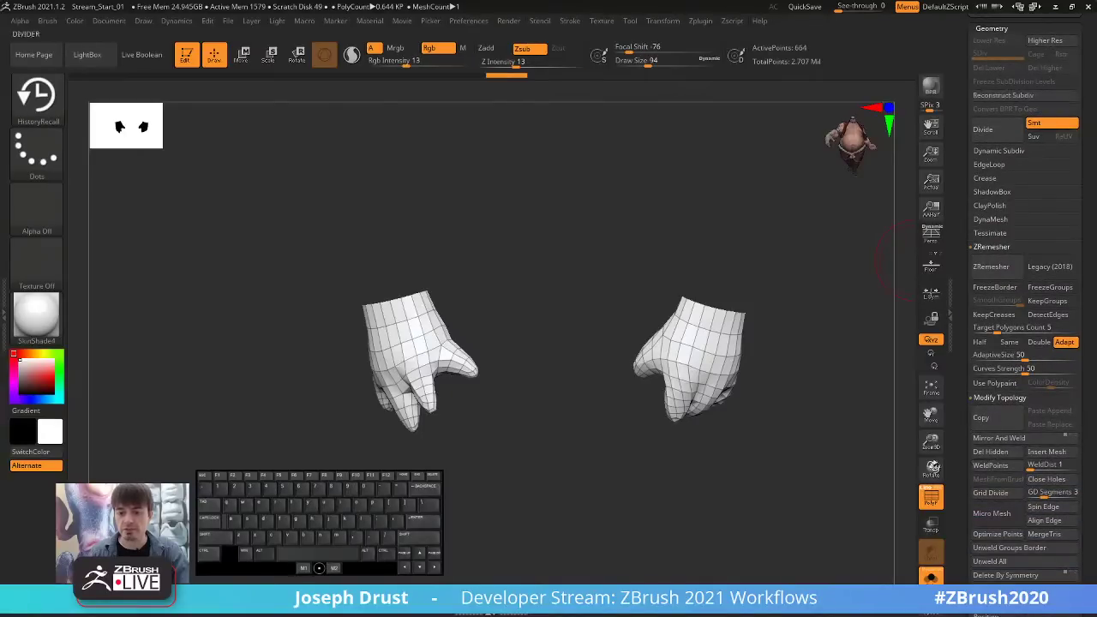
pyautogui.moveTo(810, 496)
pyautogui.keyDown('alt'); pyautogui.mouseDown()
pyautogui.moveTo(852, 453)
pyautogui.moveTo(845, 399)
pyautogui.moveTo(750, 369)
pyautogui.mouseUp(); pyautogui.keyUp('alt')
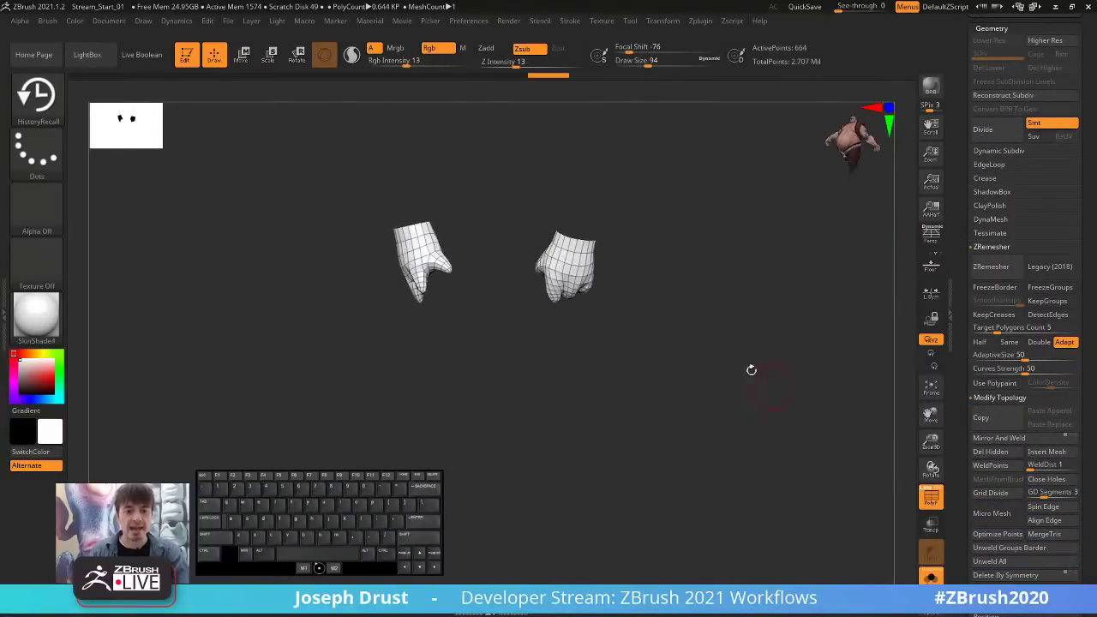
# Assign a new single polygroup to the two hands, repeating until their color is purple.
pyautogui.press('ctrl')
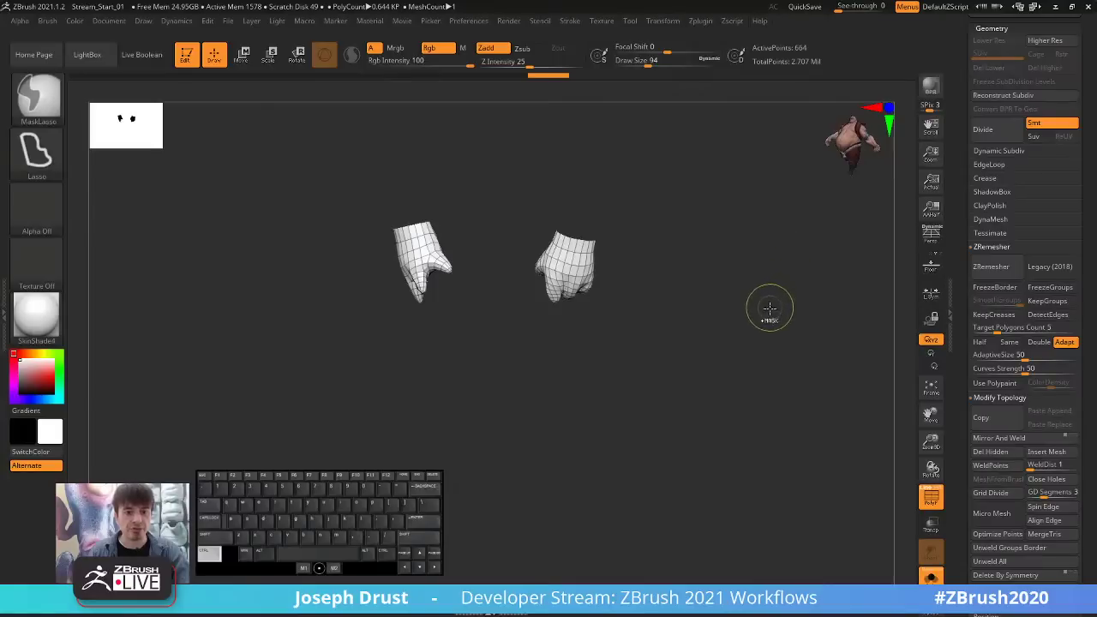
pyautogui.hotkey('ctrl', 'w')
pyautogui.hotkey('ctrl', 'w')
pyautogui.hotkey('ctrl', 'w')
pyautogui.hotkey('ctrl', 'w')
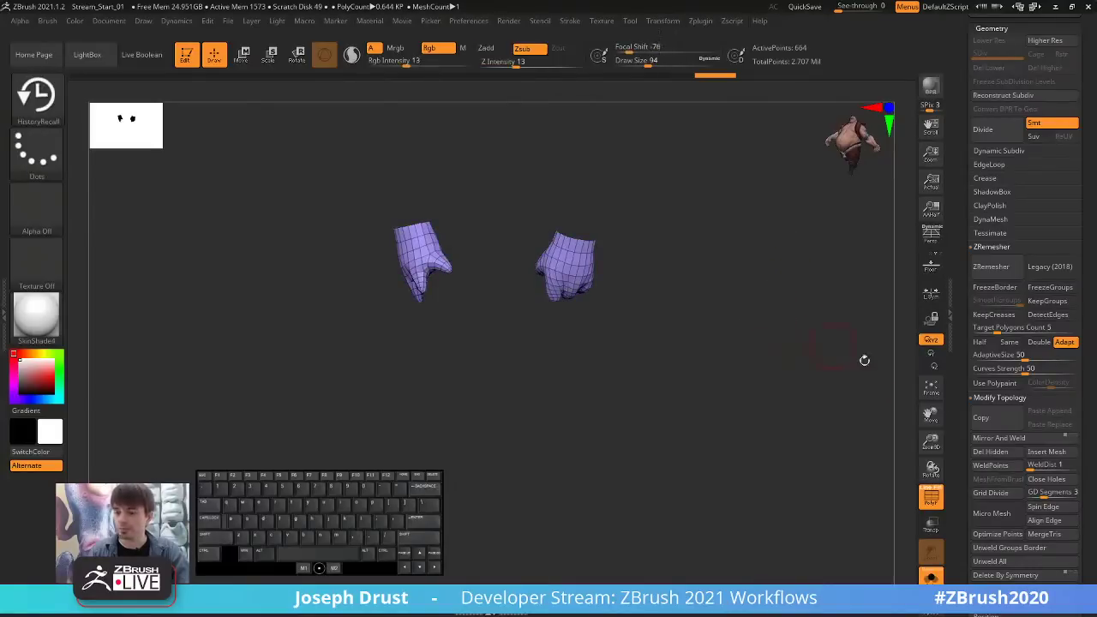
# Switch to the Oct1st_Stream_02 subtool and show its polyframe around the front arm from the side.
pyautogui.keyDown('alt'); pyautogui.moveTo(862, 360); pyautogui.dragTo(887, 454); pyautogui.keyUp('alt')
pyautogui.click(931, 497)
pyautogui.scroll(5, 961, 273)
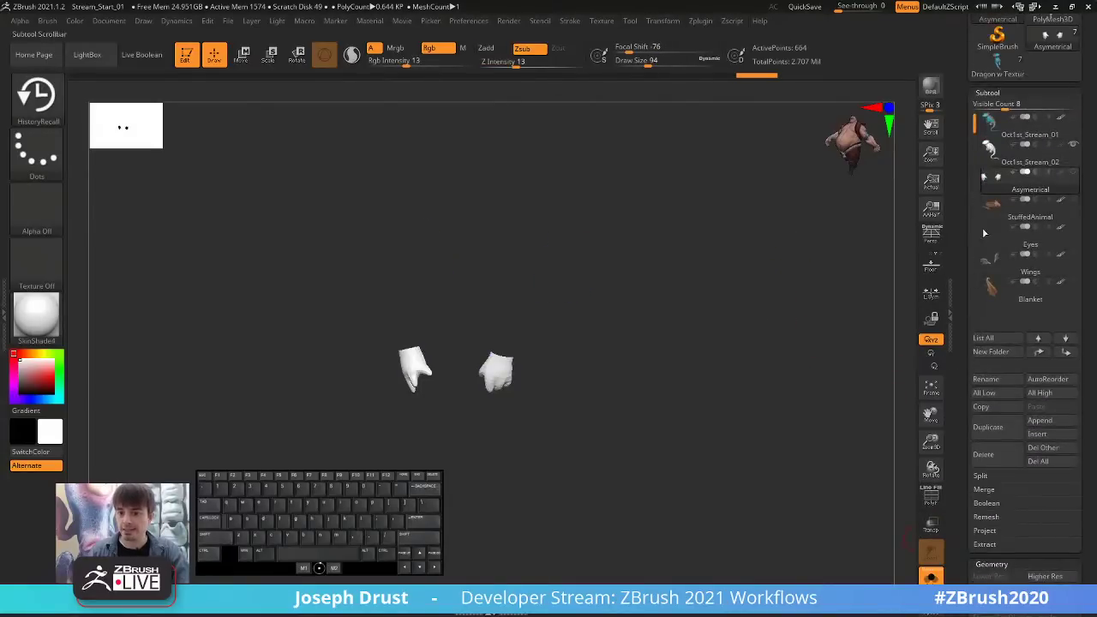
pyautogui.click(1015, 161)
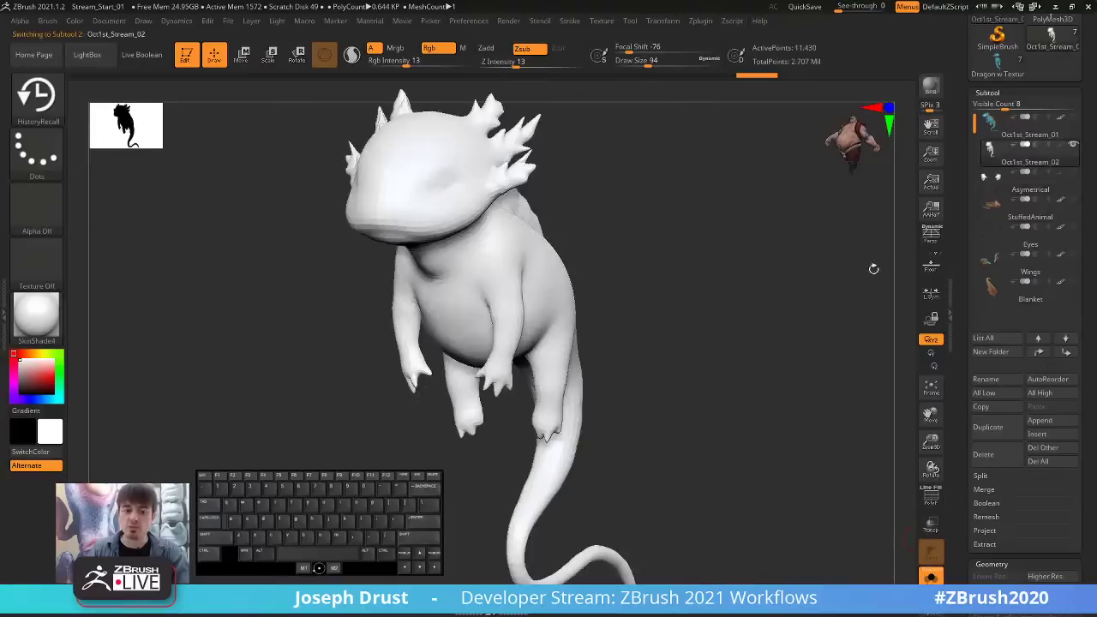
pyautogui.click(931, 497)
pyautogui.moveTo(814, 386); pyautogui.dragTo(568, 268)
pyautogui.keyDown('shift'); pyautogui.moveTo(677, 284); pyautogui.dragTo(745, 274); pyautogui.keyUp('shift')
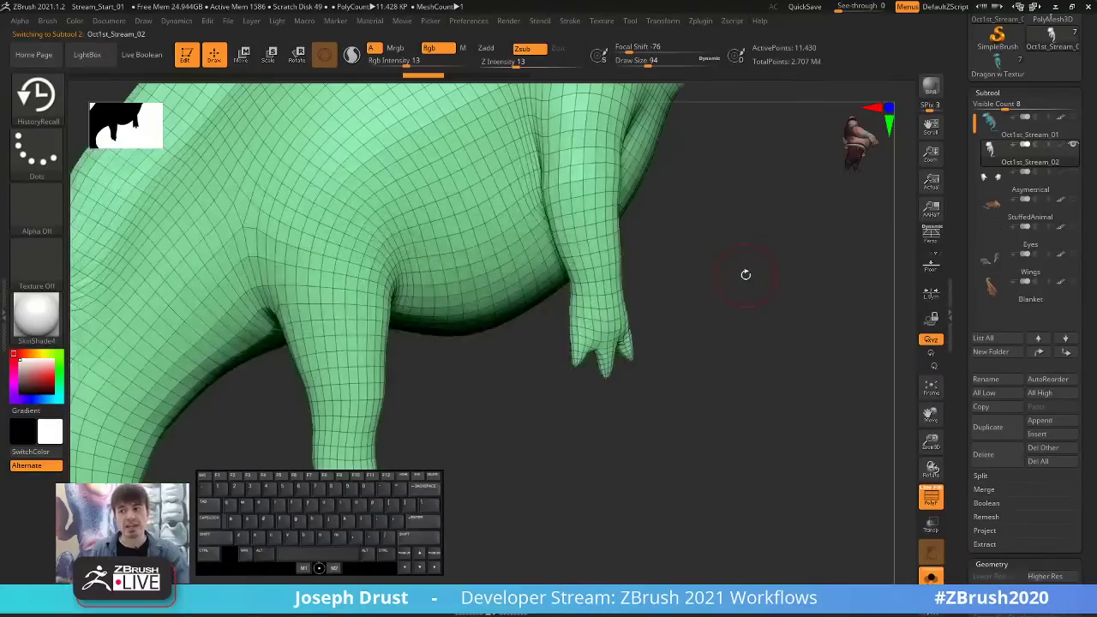
# Hide the front hands of Oct1st_Stream_02 with lasso selections, leaving the forearms cut off at the wrists.
pyautogui.hotkey('ctrl', 'shift')
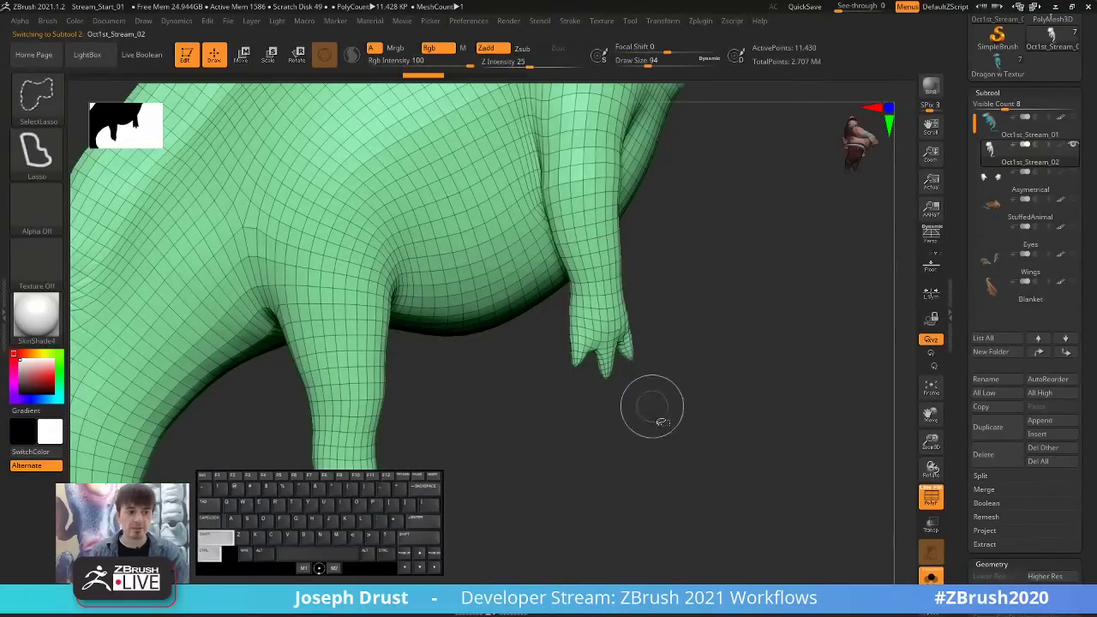
pyautogui.moveTo(607, 448)
pyautogui.keyDown('ctrl'); pyautogui.keyDown('shift'); pyautogui.mouseDown()
pyautogui.moveTo(711, 355)
pyautogui.moveTo(693, 306)
pyautogui.moveTo(658, 289)
pyautogui.moveTo(600, 291)
pyautogui.moveTo(558, 440)
pyautogui.moveTo(567, 444)
pyautogui.mouseUp(); pyautogui.keyUp('shift'); pyautogui.keyUp('ctrl')
pyautogui.moveTo(689, 387)
pyautogui.keyDown('ctrl'); pyautogui.keyDown('alt'); pyautogui.keyDown('shift'); pyautogui.mouseDown()
pyautogui.moveTo(656, 288)
pyautogui.moveTo(571, 289)
pyautogui.moveTo(528, 335)
pyautogui.mouseUp(); pyautogui.keyUp('shift'); pyautogui.keyUp('alt'); pyautogui.keyUp('ctrl')
pyautogui.moveTo(563, 399)
pyautogui.mouseDown()
pyautogui.moveTo(649, 377)
pyautogui.moveTo(626, 379)
pyautogui.mouseUp()
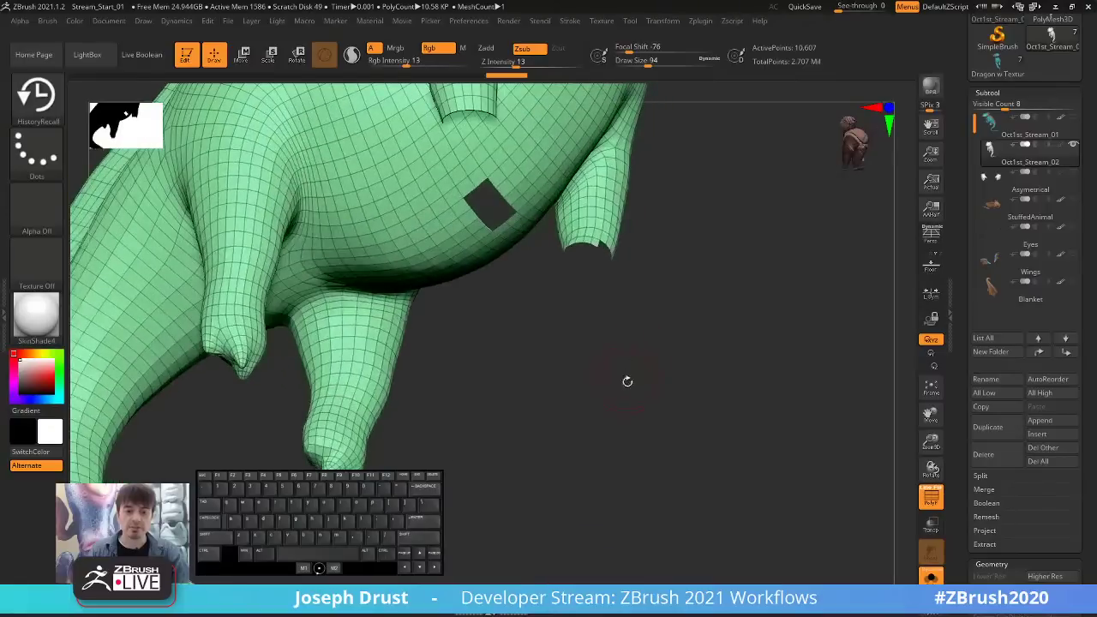
pyautogui.moveTo(566, 320)
pyautogui.mouseDown()
pyautogui.moveTo(595, 313)
pyautogui.moveTo(694, 386)
pyautogui.moveTo(725, 457)
pyautogui.moveTo(677, 314)
pyautogui.moveTo(599, 317)
pyautogui.mouseUp()
pyautogui.moveTo(641, 440)
pyautogui.mouseDown()
pyautogui.moveTo(627, 435)
pyautogui.moveTo(683, 386)
pyautogui.moveTo(703, 318)
pyautogui.moveTo(674, 303)
pyautogui.moveTo(635, 309)
pyautogui.mouseUp()
pyautogui.moveTo(726, 349)
pyautogui.mouseDown()
pyautogui.moveTo(617, 369)
pyautogui.moveTo(669, 326)
pyautogui.moveTo(685, 270)
pyautogui.moveTo(745, 335)
pyautogui.moveTo(797, 326)
pyautogui.mouseUp()
# Delete the hidden hand geometry from Oct1st_Stream_02 with Del Hidden under Modify Topology.
pyautogui.scroll(-3, 961, 351)
pyautogui.moveTo(962, 351); pyautogui.dragTo(963, 202)
pyautogui.keyDown('alt'); pyautogui.moveTo(708, 386); pyautogui.dragTo(755, 306); pyautogui.keyUp('alt')
pyautogui.moveTo(962, 514); pyautogui.dragTo(972, 78)
pyautogui.click(991, 317)
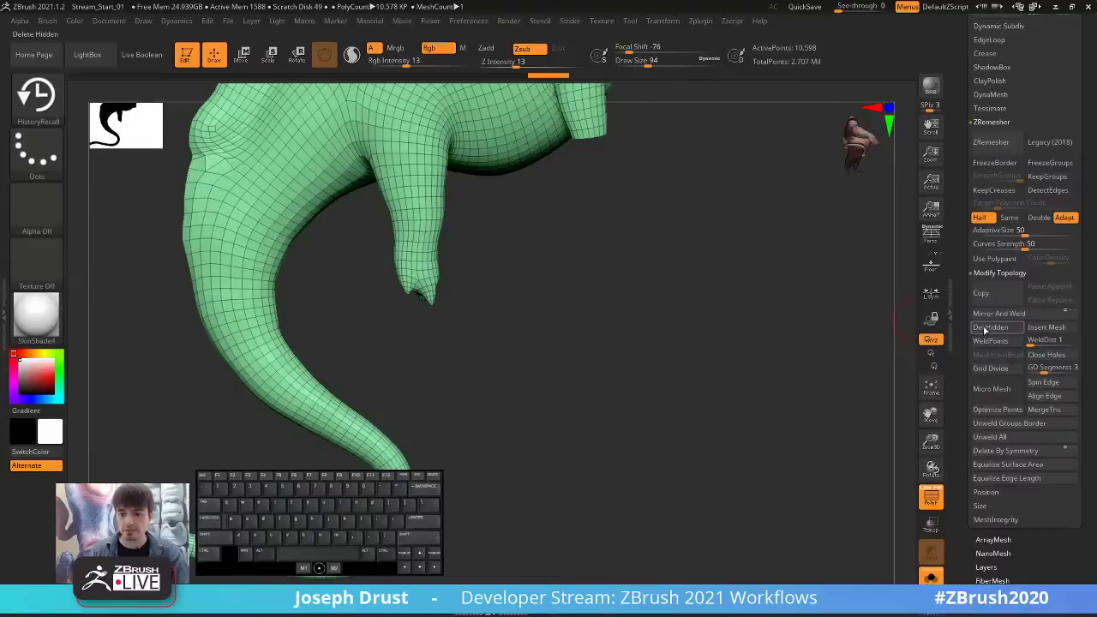
# Examine the topology of Oct1st_Stream_02 around the head, the snout and the open front arms.
pyautogui.moveTo(696, 346); pyautogui.dragTo(767, 345)
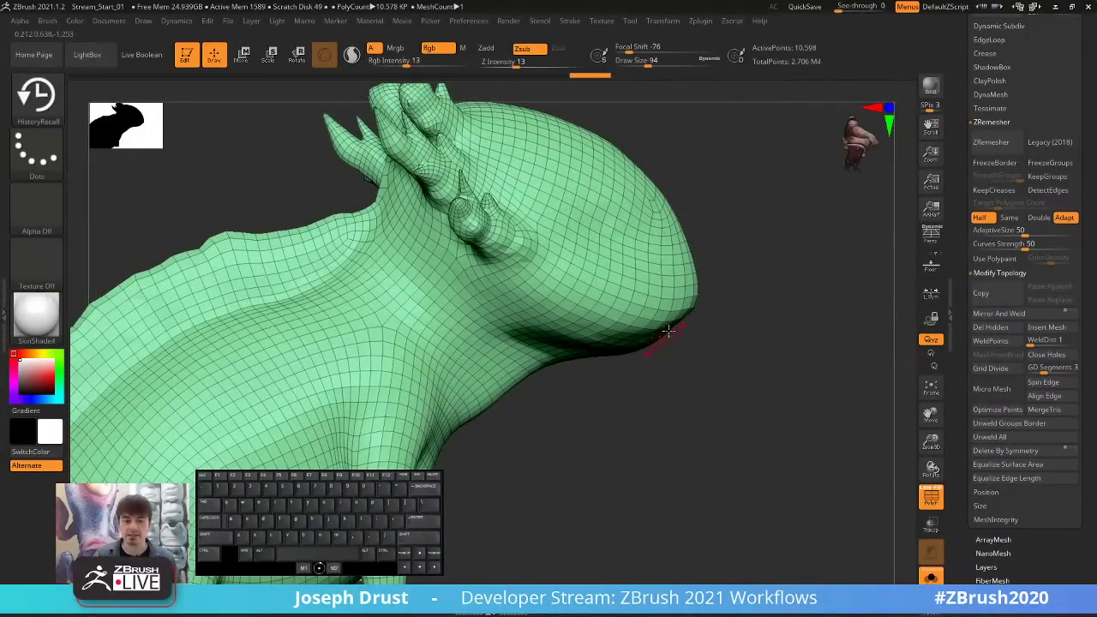
pyautogui.moveTo(720, 341)
pyautogui.mouseDown()
pyautogui.moveTo(712, 380)
pyautogui.moveTo(668, 360)
pyautogui.mouseUp()
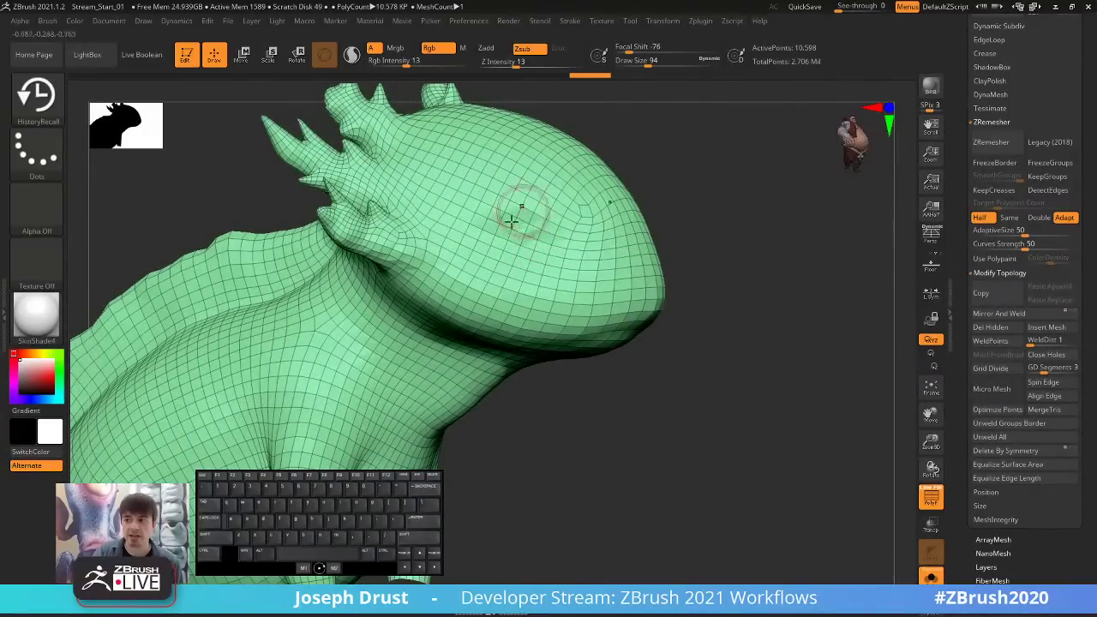
pyautogui.moveTo(706, 201); pyautogui.dragTo(654, 196)
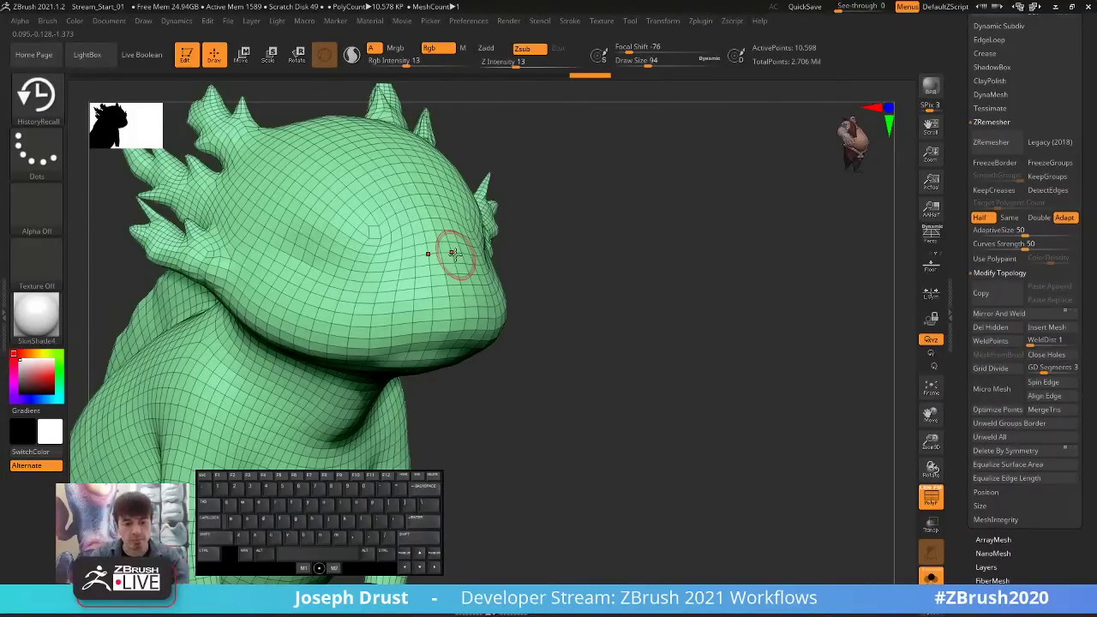
pyautogui.moveTo(711, 331); pyautogui.dragTo(642, 295)
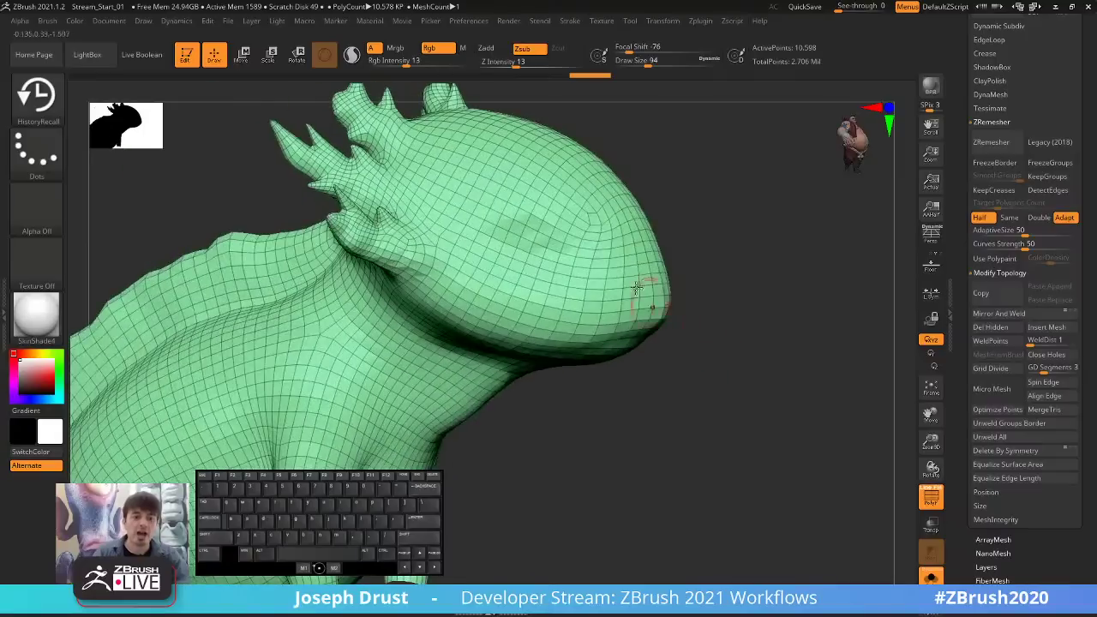
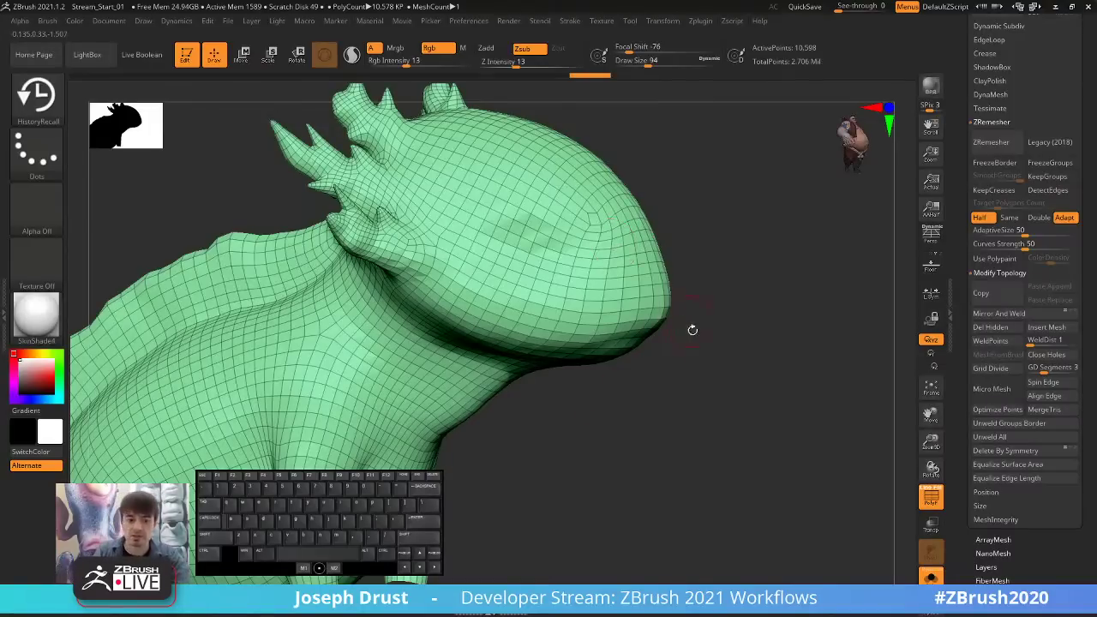
pyautogui.moveTo(692, 328); pyautogui.dragTo(490, 285)
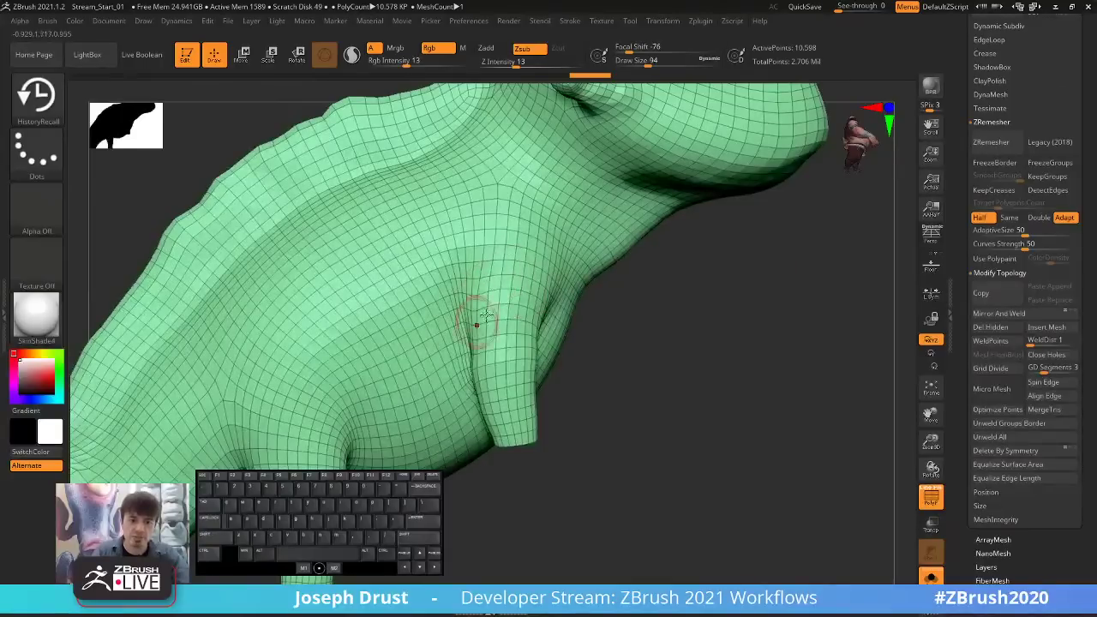
pyautogui.moveTo(659, 339); pyautogui.dragTo(735, 350)
pyautogui.moveTo(648, 340); pyautogui.dragTo(790, 388)
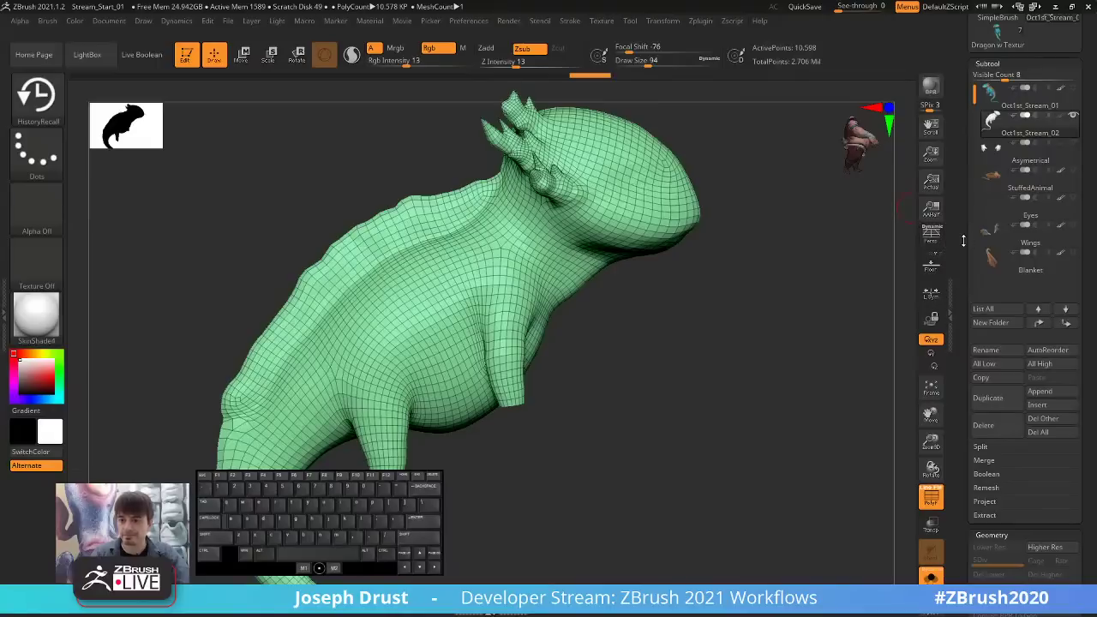
# Switch to the textured Oct1st_Stream_01 subtool and hide the polyframe.
pyautogui.scroll(2, 1011, 174)
pyautogui.click(1011, 174)
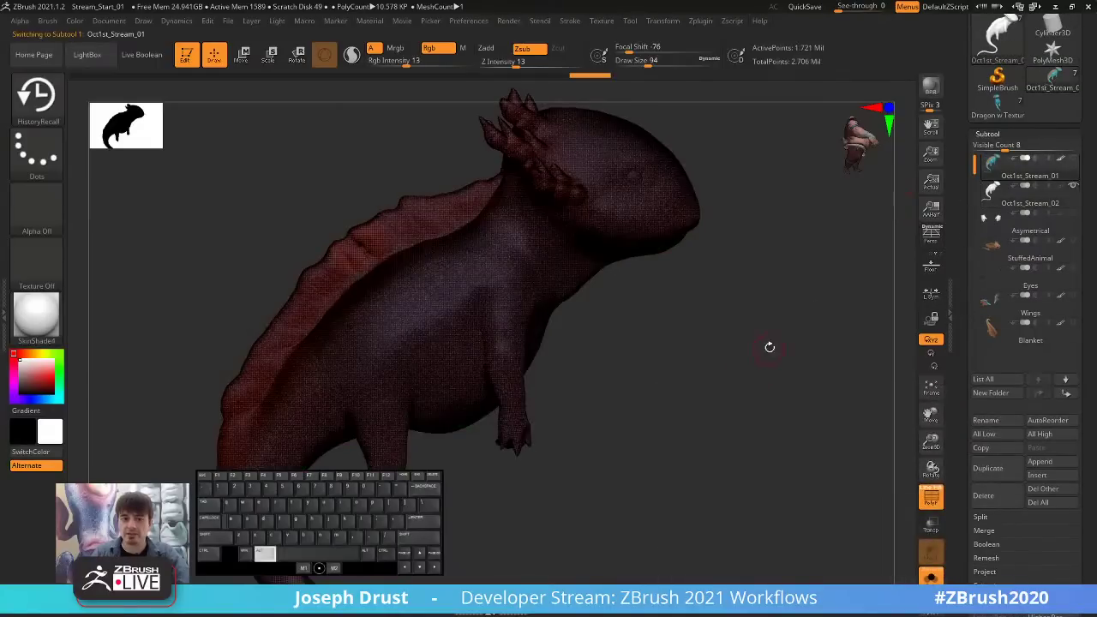
pyautogui.keyDown('alt'); pyautogui.moveTo(768, 347); pyautogui.dragTo(719, 417); pyautogui.keyUp('alt')
pyautogui.click(937, 492)
pyautogui.moveTo(832, 452); pyautogui.dragTo(839, 366)
pyautogui.moveTo(967, 442); pyautogui.dragTo(791, 335)
# Save the project with QuickSave and view the textured dragon's head and upper body.
pyautogui.click(805, 7)
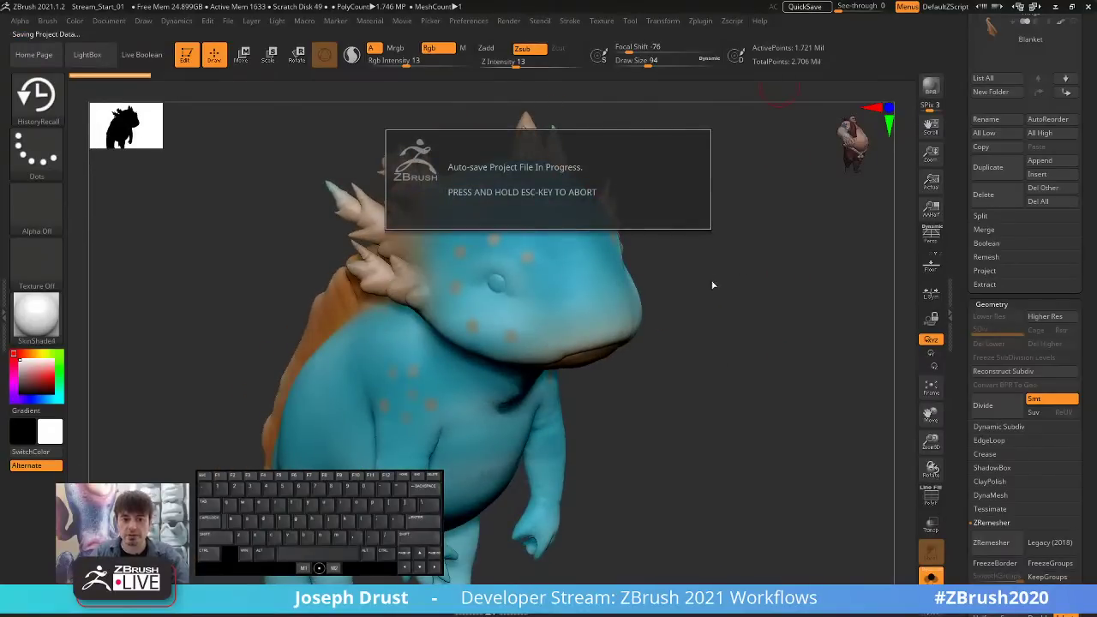
pyautogui.moveTo(754, 272); pyautogui.dragTo(778, 258)
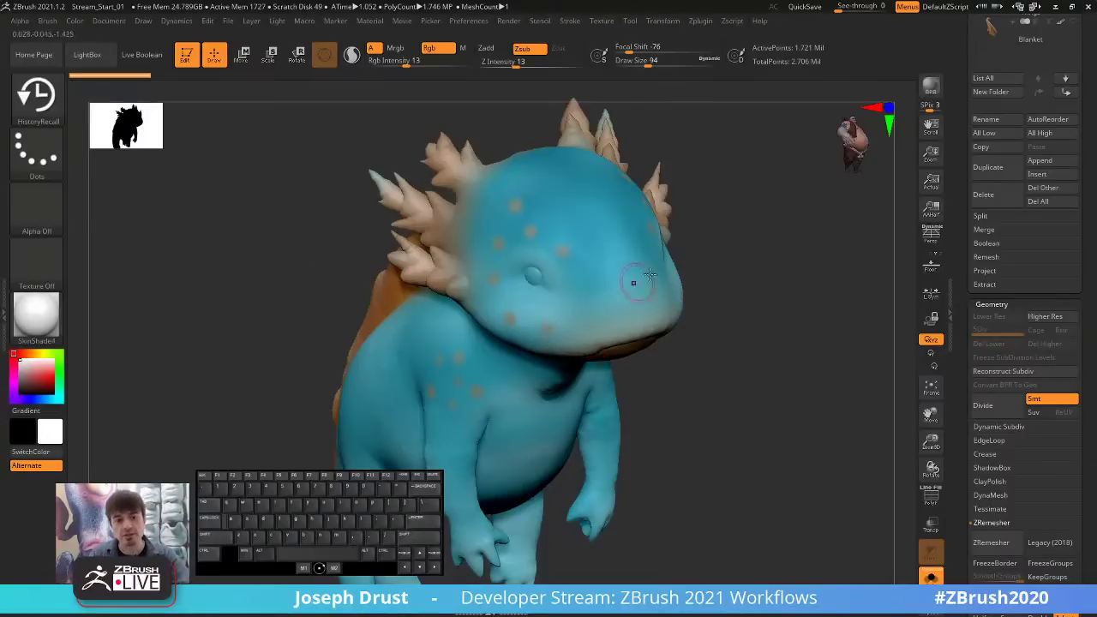
pyautogui.moveTo(754, 284); pyautogui.dragTo(659, 302)
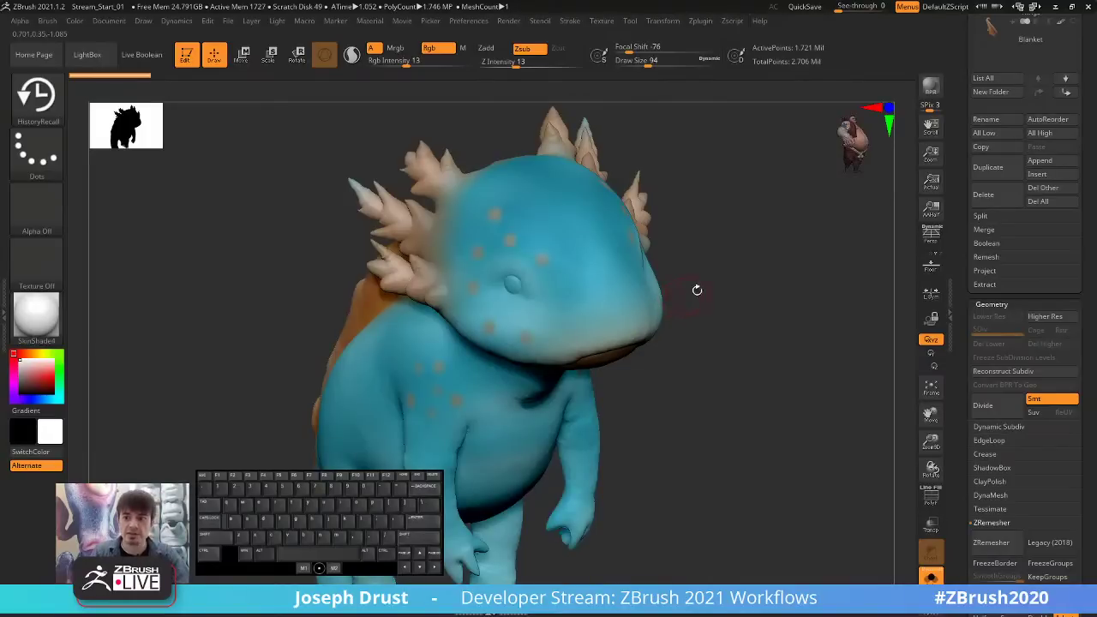
# Choose the IMM Primitives brush and select its Single Poly mesh for insertion on the dragon.
pyautogui.moveTo(746, 276)
pyautogui.mouseDown()
pyautogui.moveTo(763, 263)
pyautogui.moveTo(740, 276)
pyautogui.mouseUp()
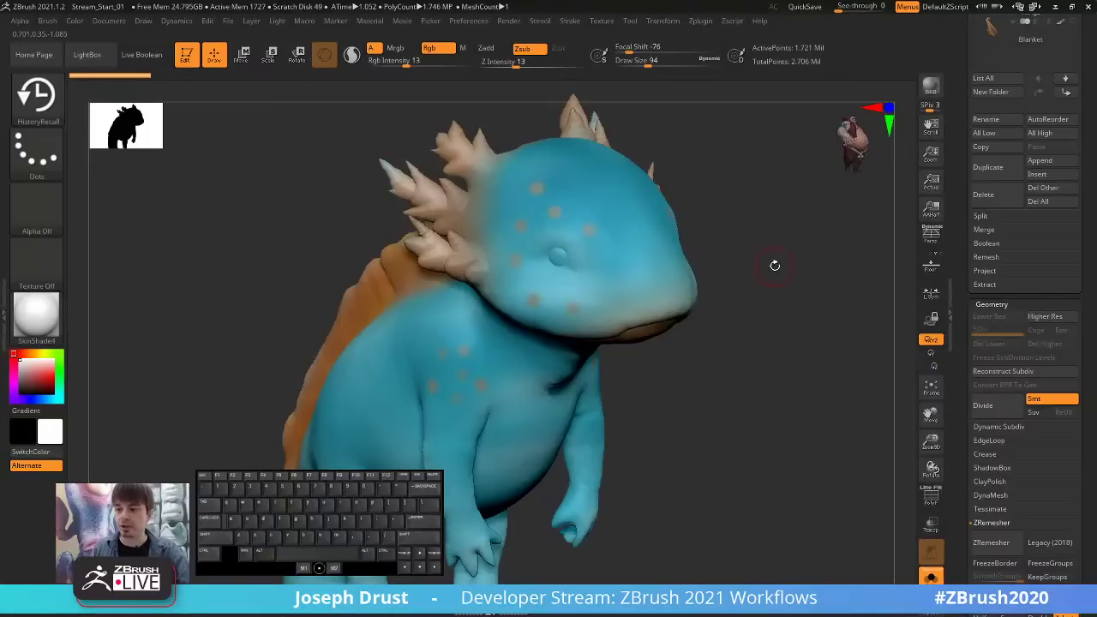
pyautogui.moveTo(784, 260); pyautogui.dragTo(751, 233)
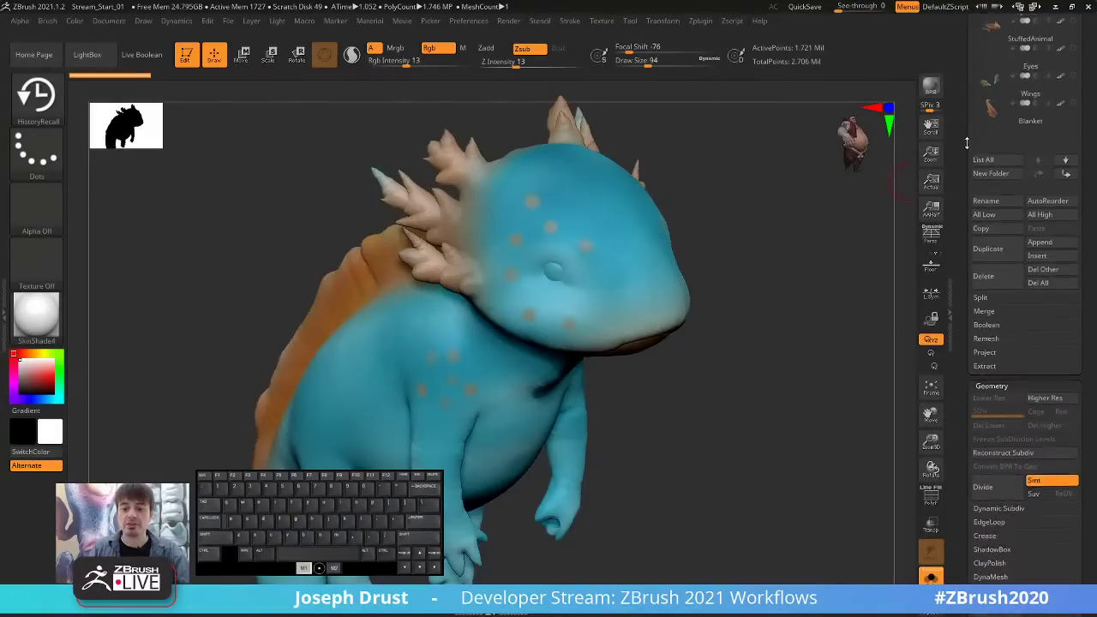
pyautogui.click(36, 94)
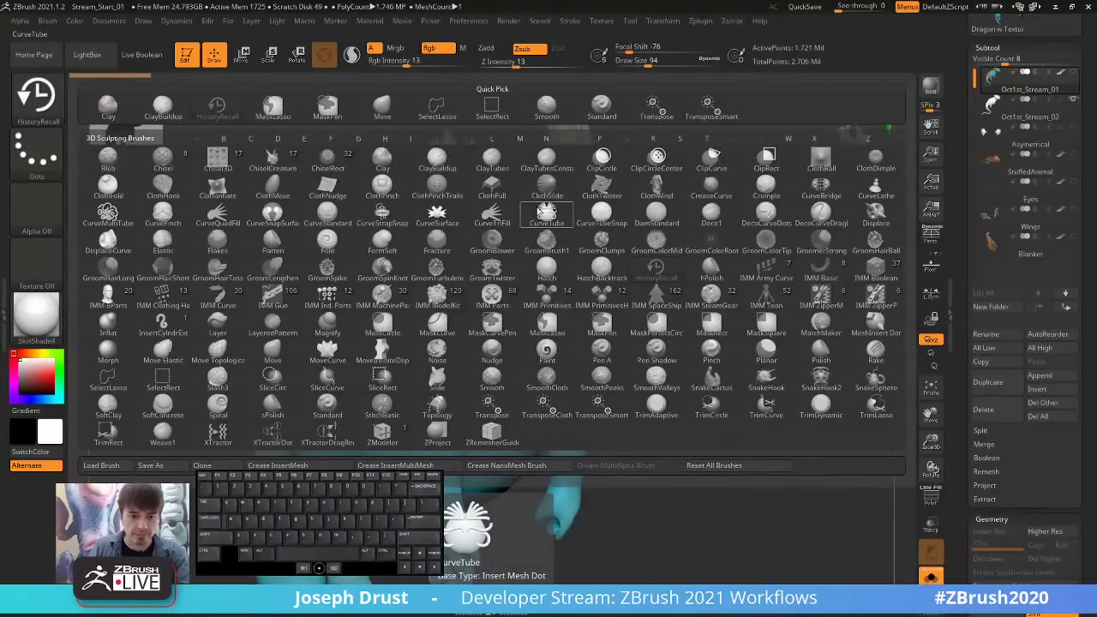
pyautogui.click(606, 303)
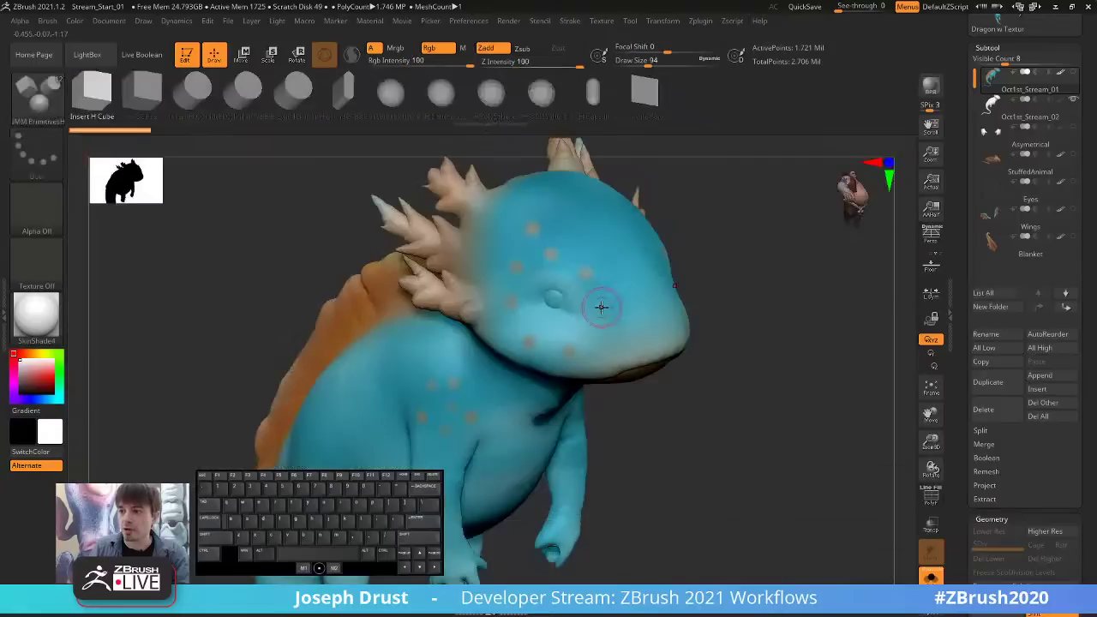
pyautogui.click(651, 101)
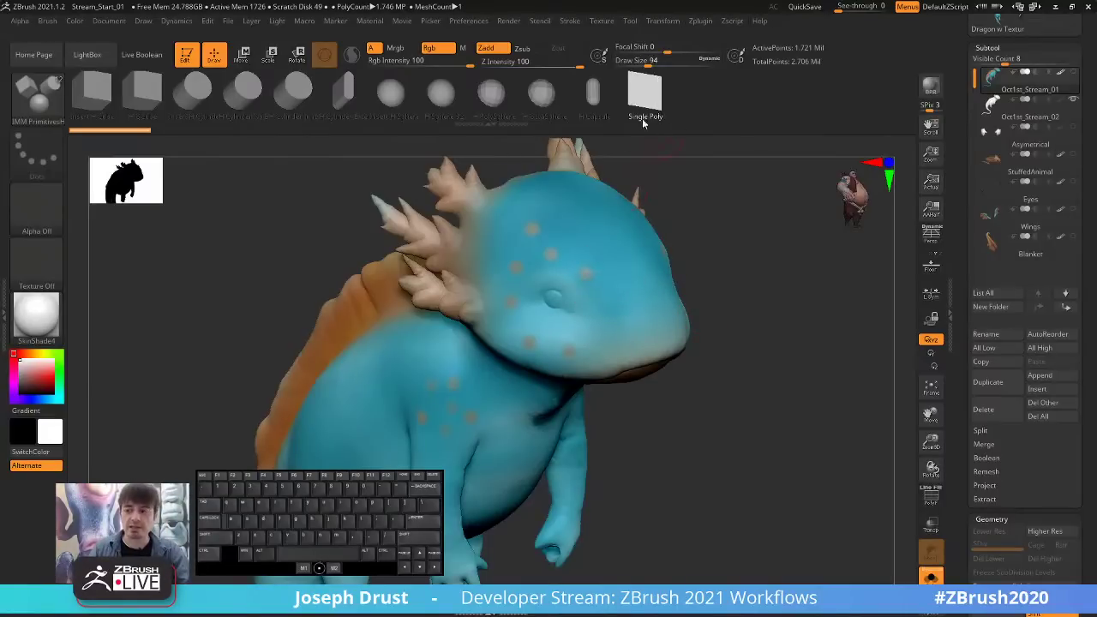
pyautogui.hotkey('ctrl', 'n')
pyautogui.moveTo(587, 297); pyautogui.dragTo(595, 317)
pyautogui.hotkey('ctrl', 'z')
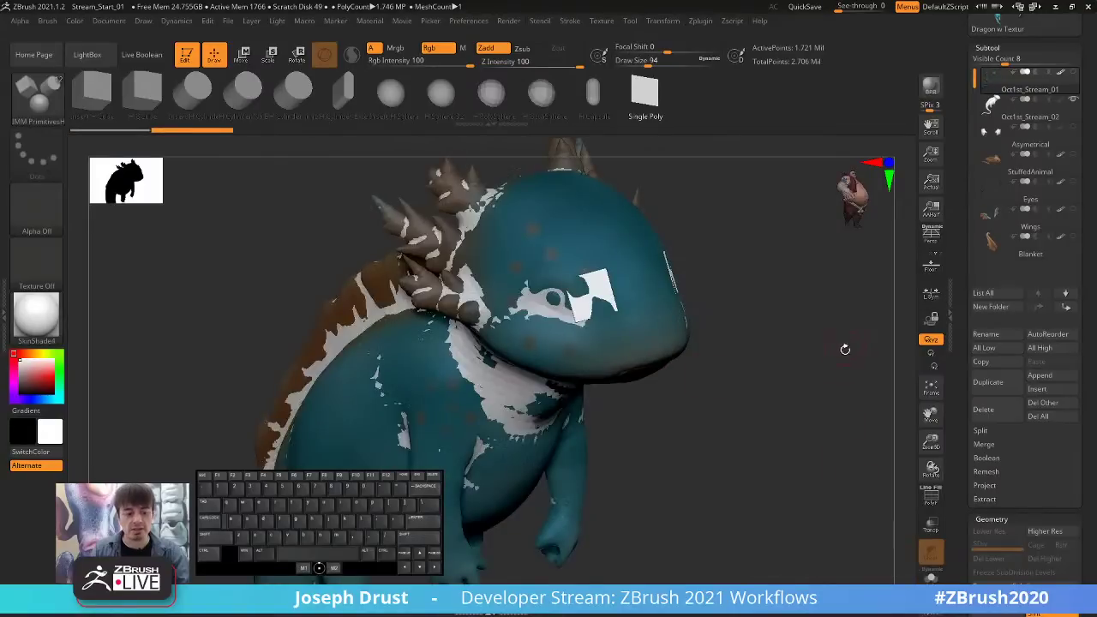
pyautogui.hotkey('ctrl', 'z')
pyautogui.hotkey('ctrl', 'z')
pyautogui.hotkey('ctrl', 'z')
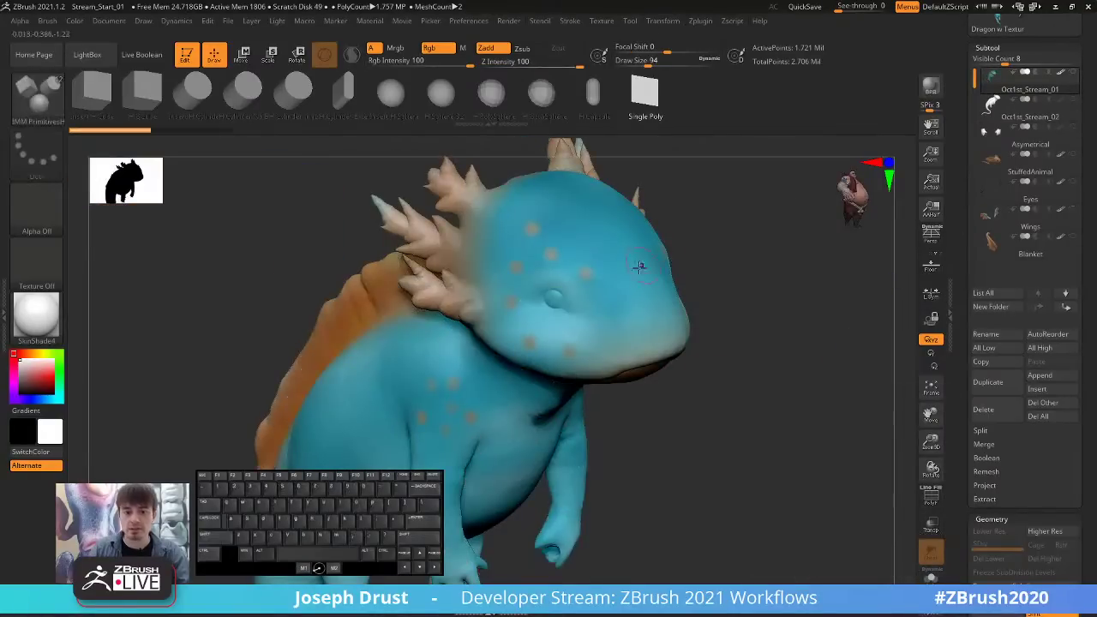
# Insert a small Single Poly on the side of the dragon's face, just in front of the eye.
pyautogui.moveTo(590, 298); pyautogui.dragTo(593, 312)
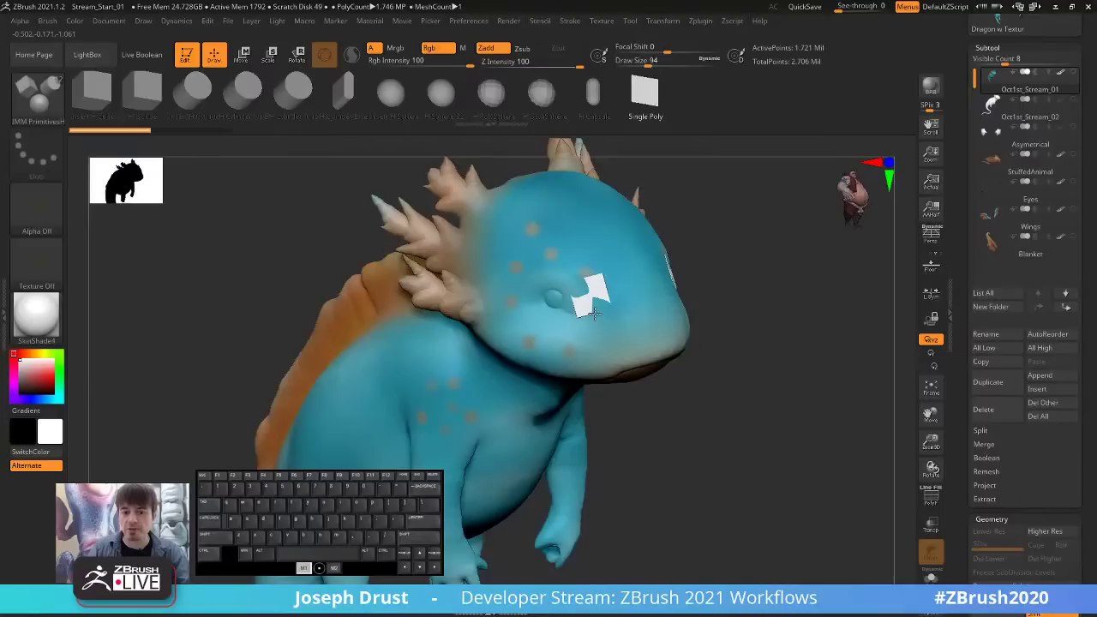
pyautogui.moveTo(820, 313)
pyautogui.mouseDown()
pyautogui.moveTo(836, 313)
pyautogui.moveTo(813, 310)
pyautogui.mouseUp()
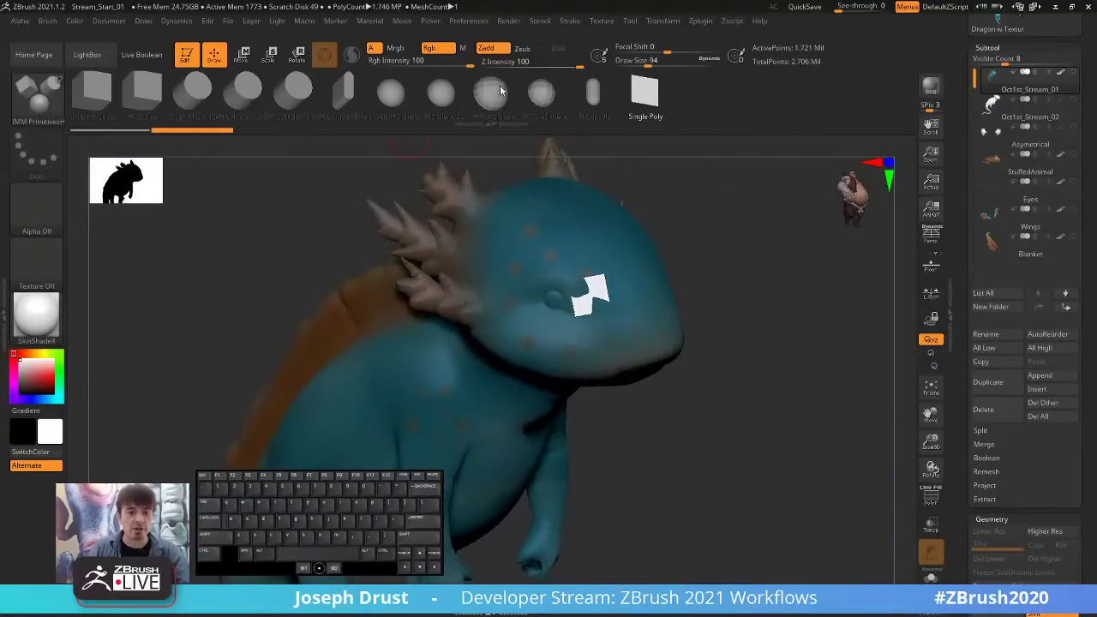
pyautogui.click(49, 114)
pyautogui.moveTo(444, 295)
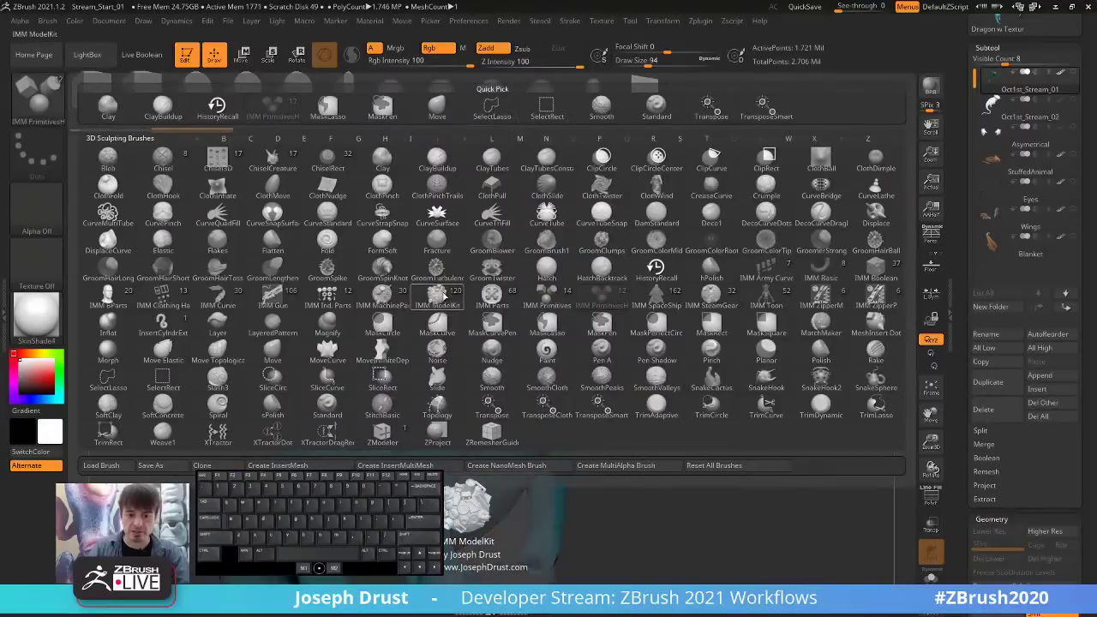
pyautogui.click(455, 292)
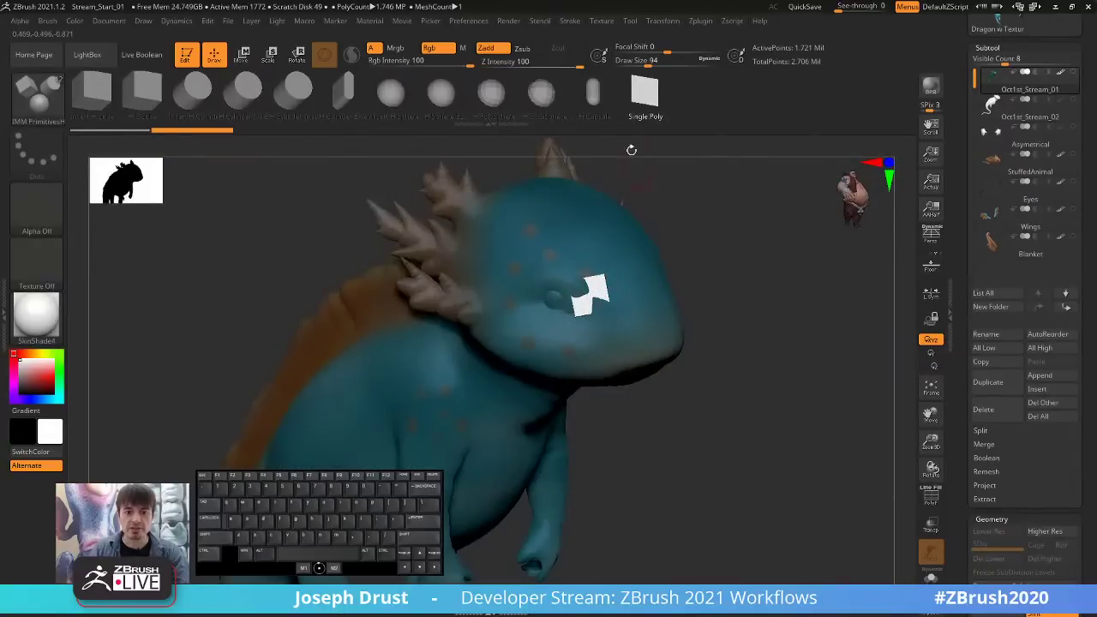
pyautogui.moveTo(766, 245)
pyautogui.mouseDown()
pyautogui.moveTo(781, 253)
pyautogui.moveTo(767, 264)
pyautogui.mouseUp()
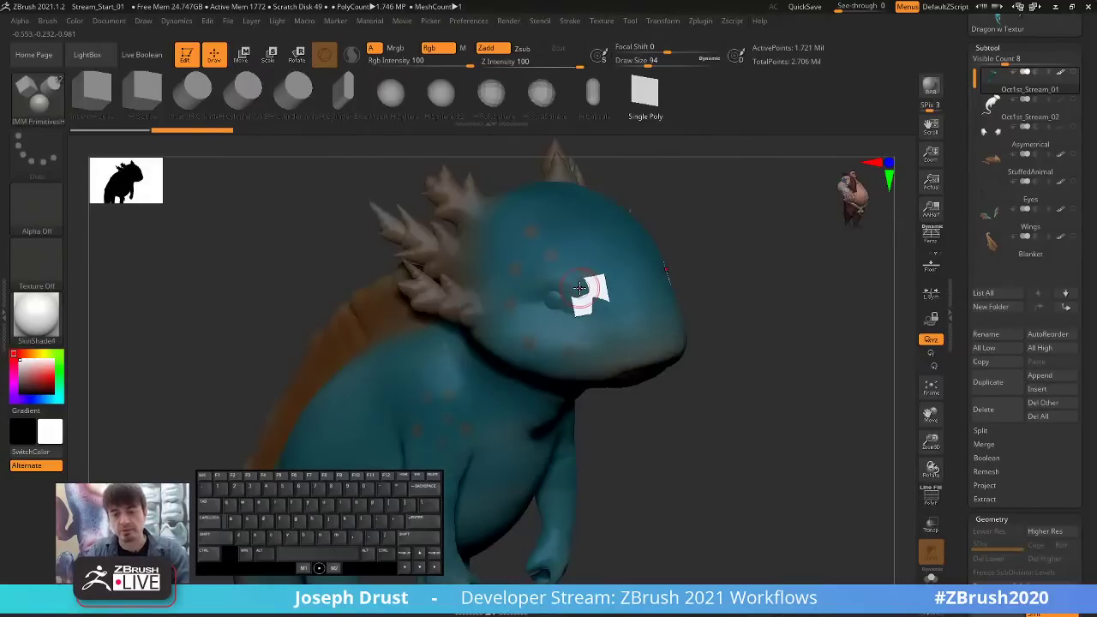
# Separate the inserted polygons from Oct1st_Stream_01 with Split Unmasked Points and select their new subtool, keeping the dragon visible.
pyautogui.click(979, 431)
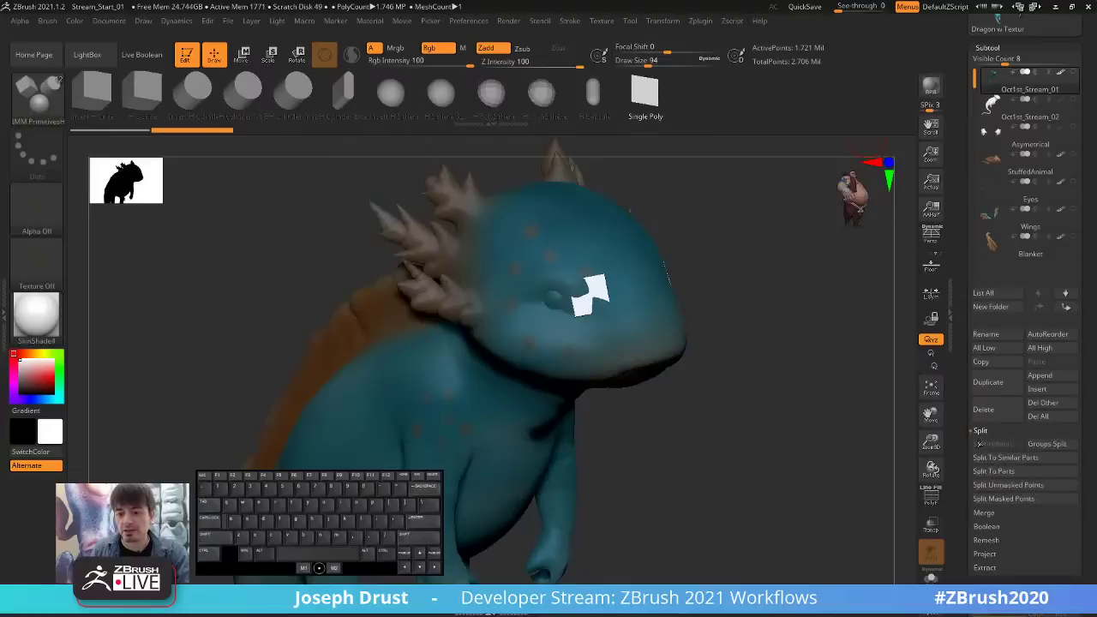
pyautogui.click(1004, 485)
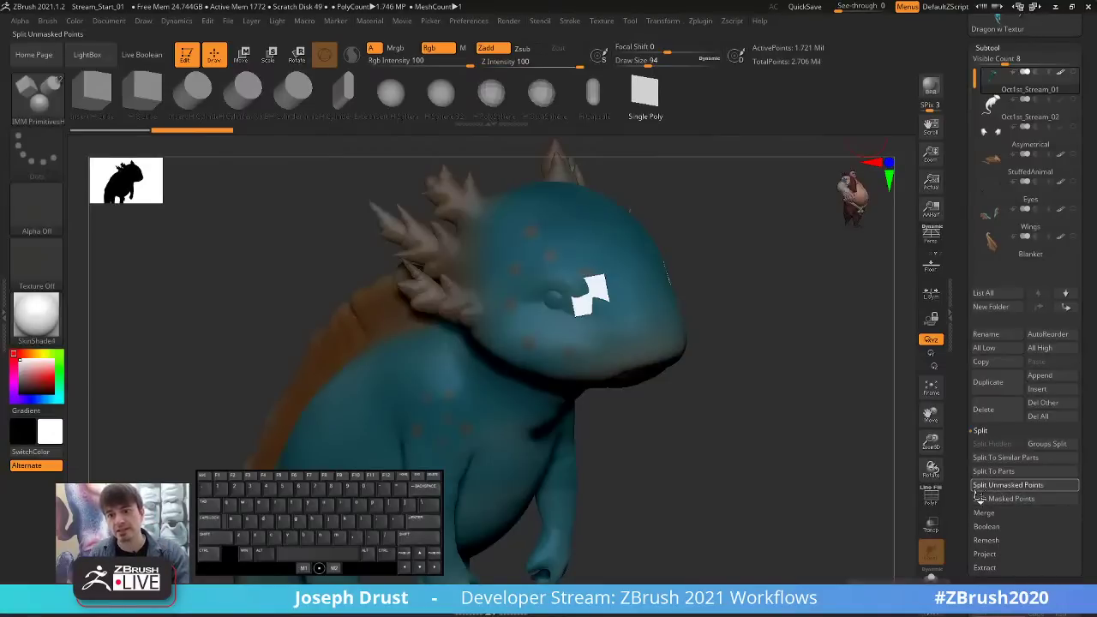
pyautogui.click(1025, 117)
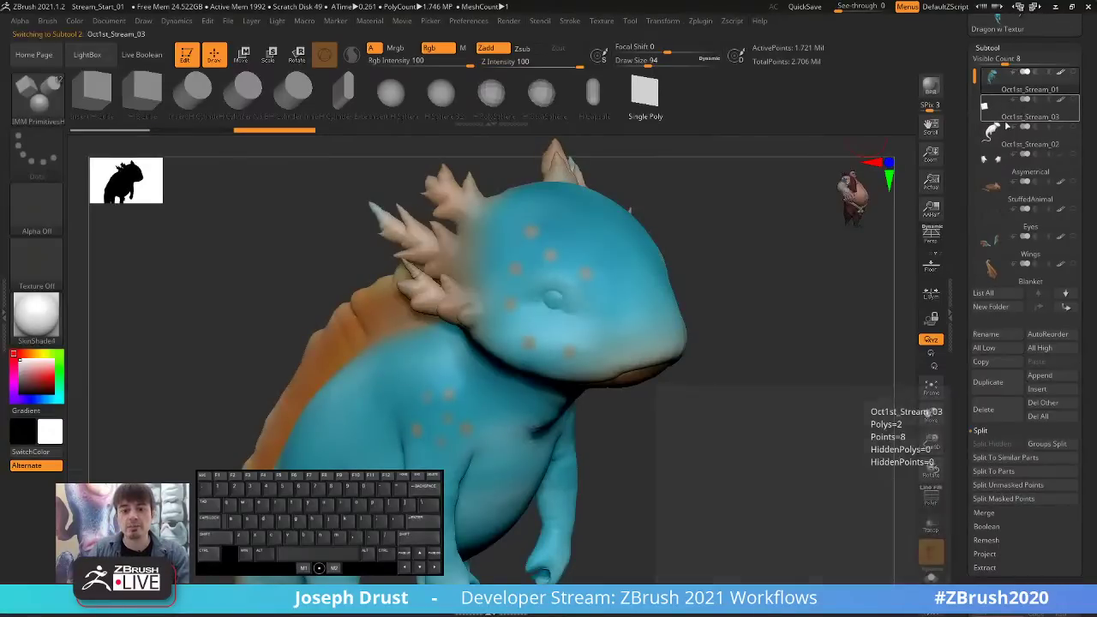
pyautogui.moveTo(749, 277); pyautogui.dragTo(827, 213)
pyautogui.click(1033, 90)
pyautogui.click(1003, 108)
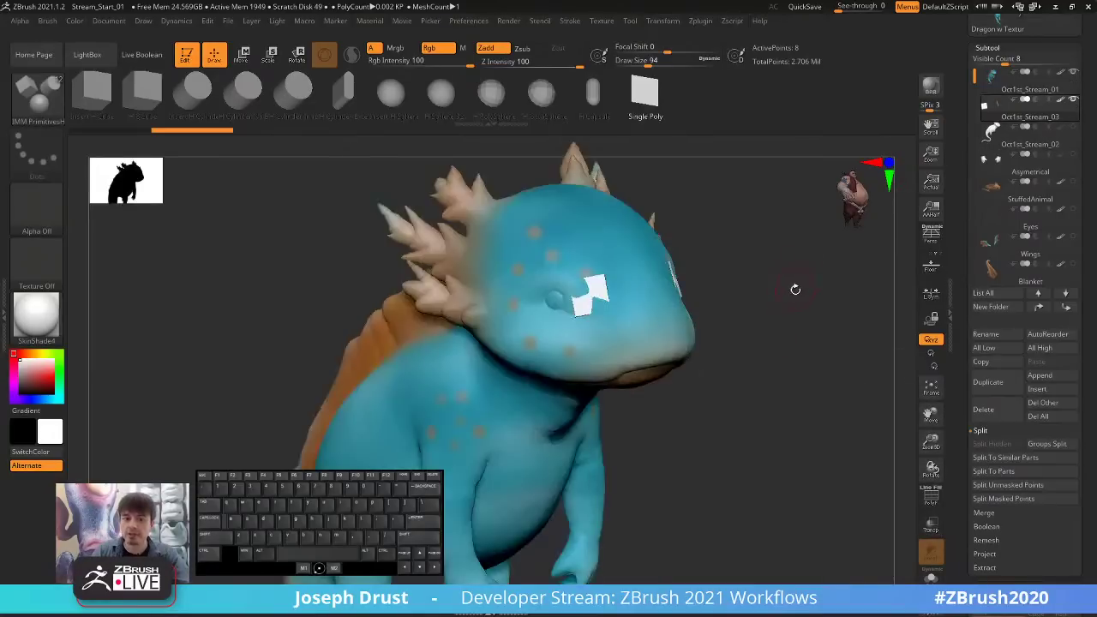
# Turn on the polyframe and get a closer view of the inserted polygons on the dragon's face.
pyautogui.moveTo(792, 293); pyautogui.dragTo(823, 295)
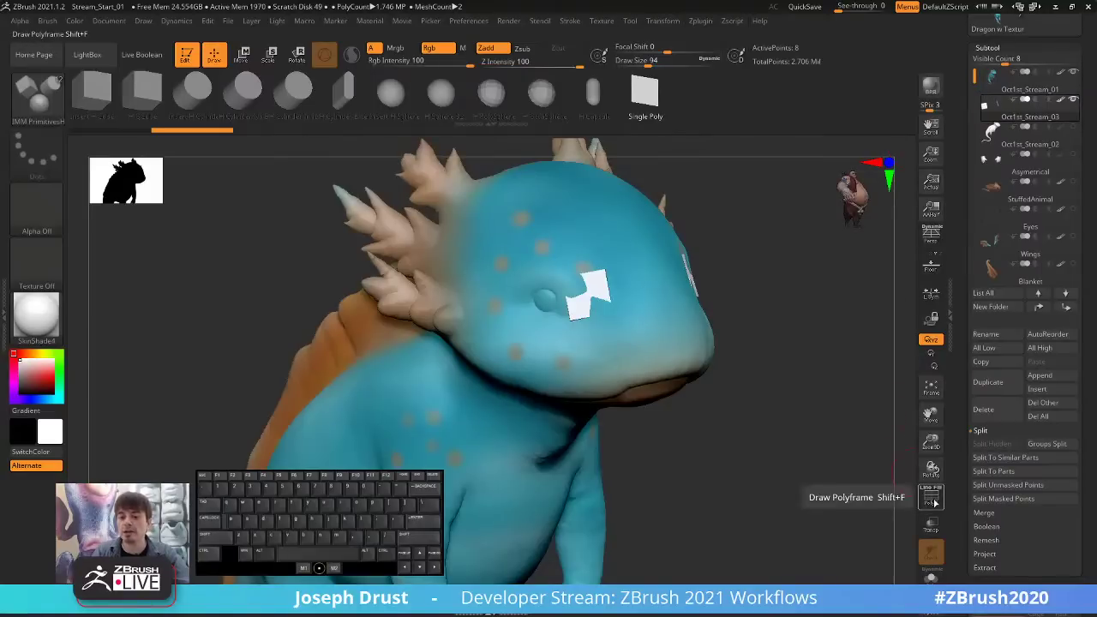
pyautogui.click(930, 495)
pyautogui.moveTo(772, 448); pyautogui.dragTo(835, 397)
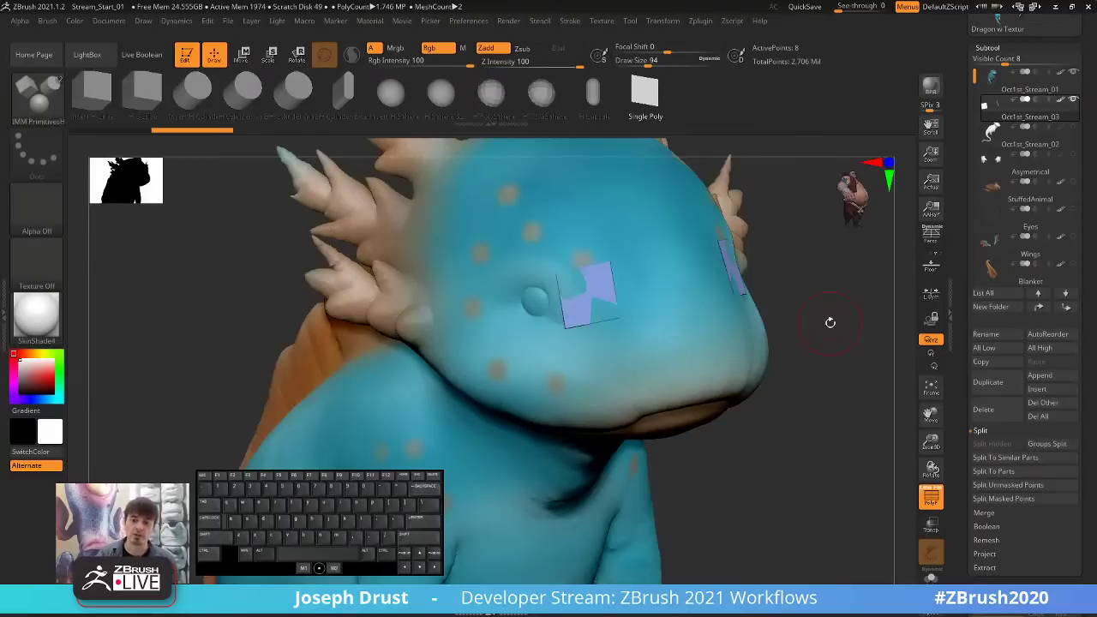
# Isolate the polygon subtool and enable Dynamic Subdiv, toggling it to compare the smoothed and original polygons.
pyautogui.scroll(-5, 996, 316)
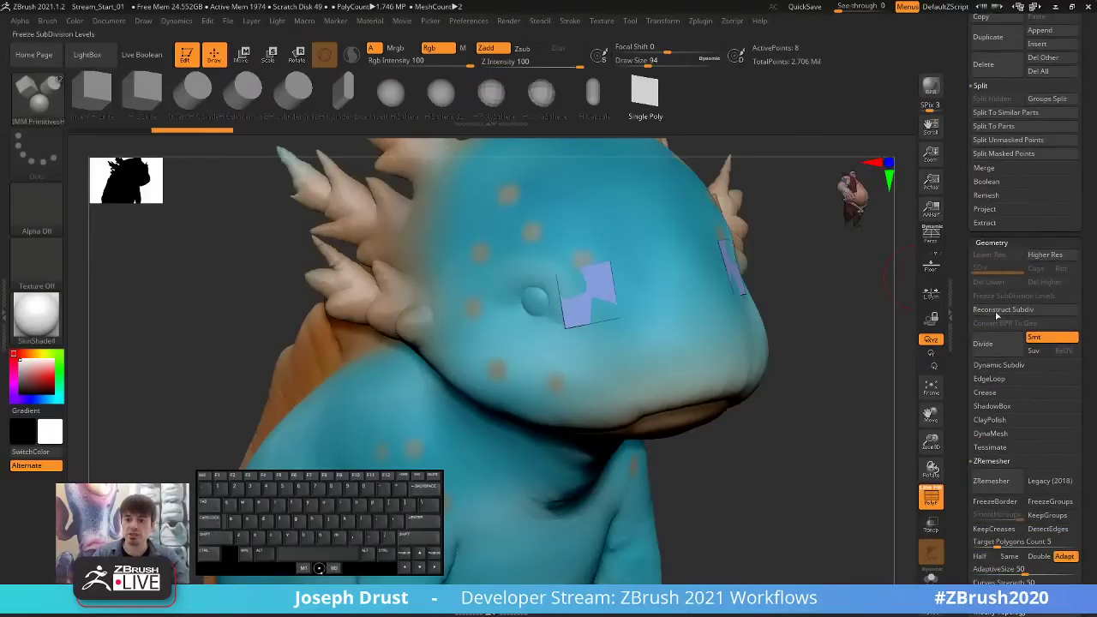
pyautogui.click(997, 365)
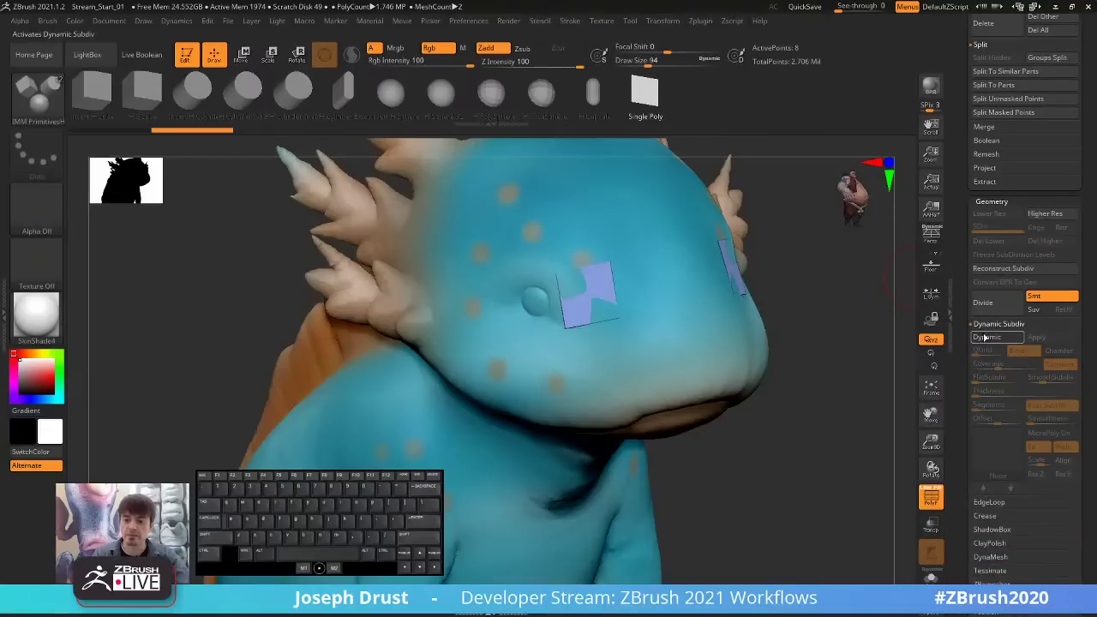
pyautogui.click(985, 337)
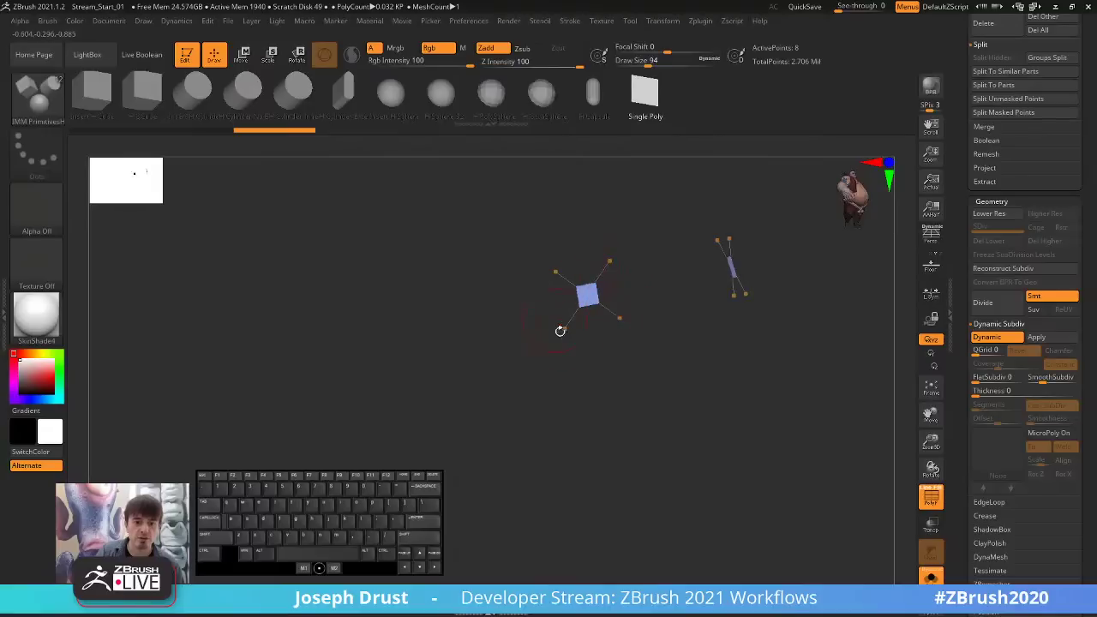
pyautogui.click(987, 337)
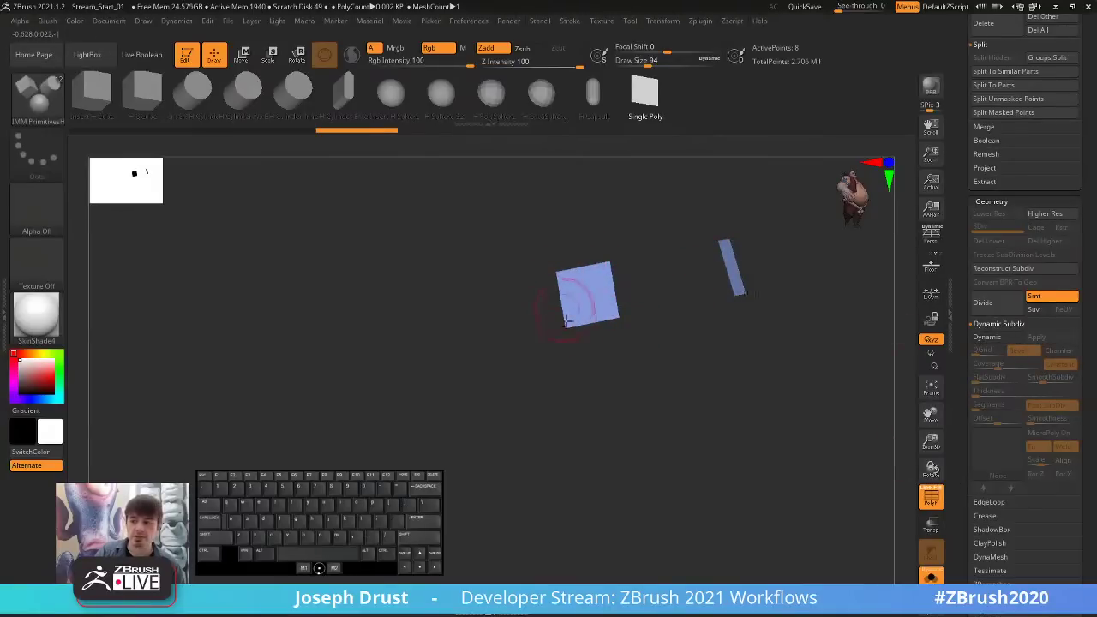
pyautogui.click(987, 336)
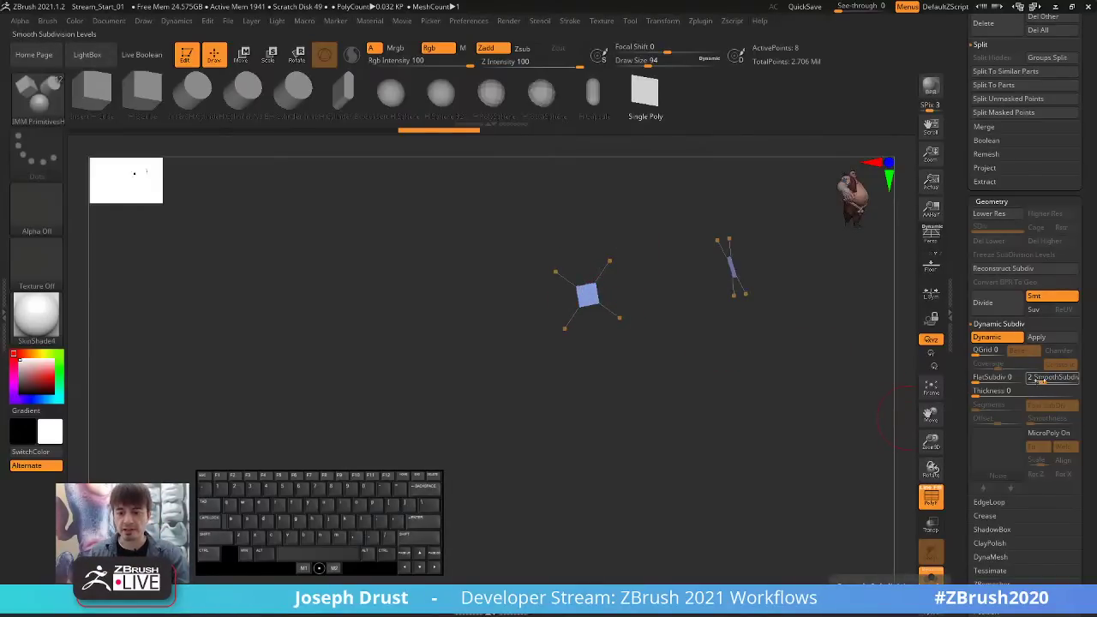
# Lower SmoothSubdiv to its minimum and set the dynamic Thickness to 0.03835.
pyautogui.moveTo(1040, 380); pyautogui.dragTo(1027, 380)
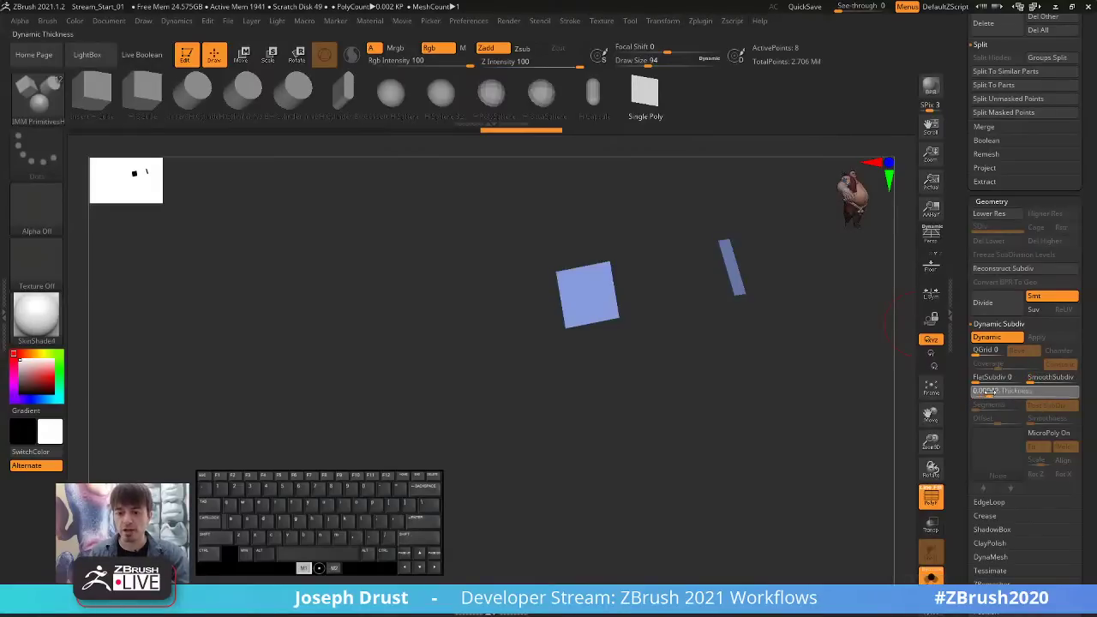
pyautogui.moveTo(979, 393); pyautogui.dragTo(1013, 392)
pyautogui.moveTo(1013, 392); pyautogui.dragTo(1019, 393)
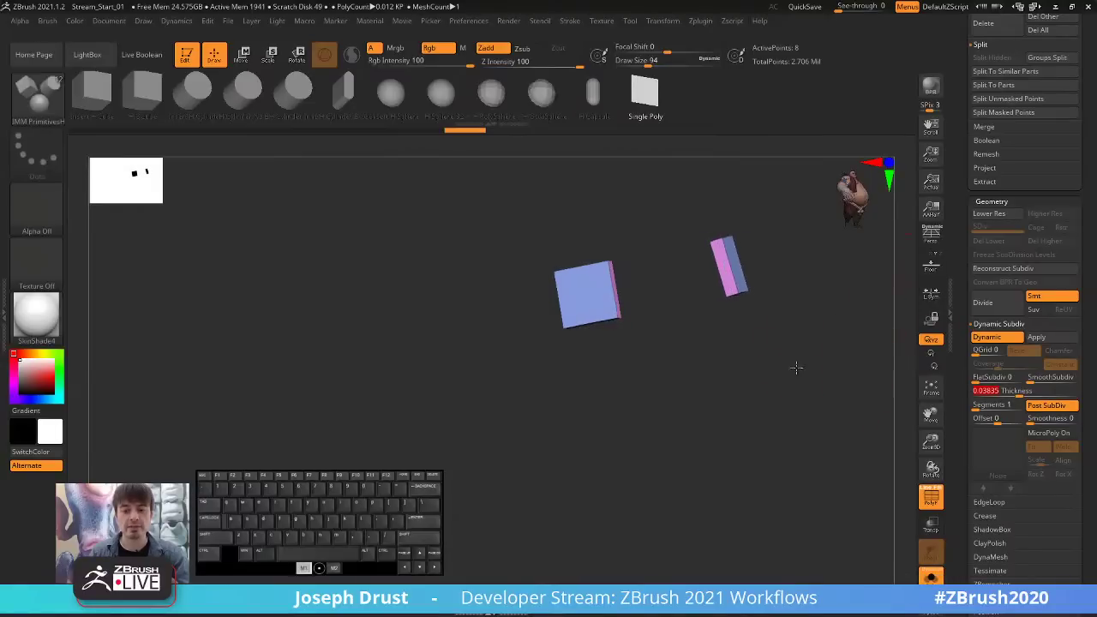
pyautogui.moveTo(796, 368)
pyautogui.mouseDown()
pyautogui.moveTo(842, 374)
pyautogui.moveTo(776, 379)
pyautogui.moveTo(778, 406)
pyautogui.moveTo(801, 381)
pyautogui.mouseUp()
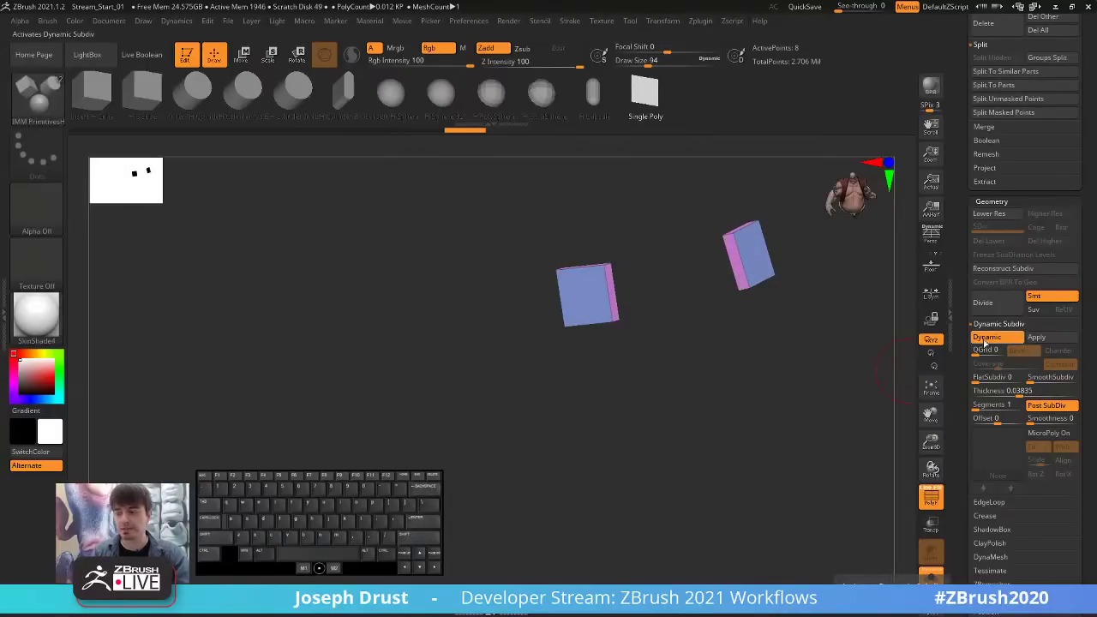
# Toggle Dynamic Subdiv off and on to compare the flat polygons with their thickened preview.
pyautogui.click(987, 338)
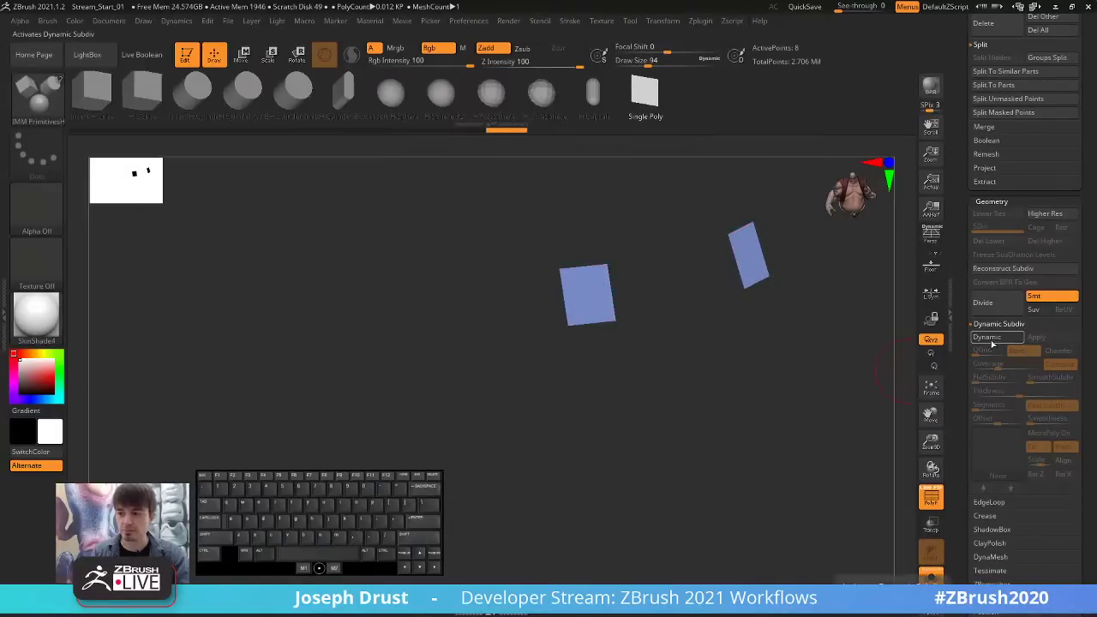
pyautogui.click(987, 338)
pyautogui.moveTo(790, 401); pyautogui.dragTo(816, 389)
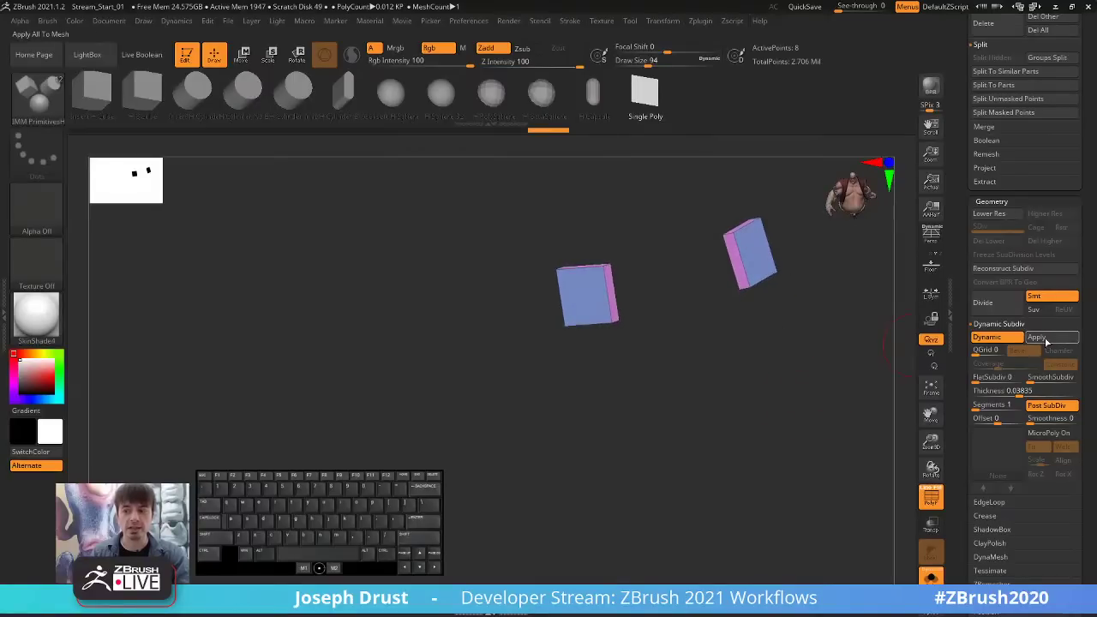
pyautogui.moveTo(934, 344); pyautogui.dragTo(771, 368)
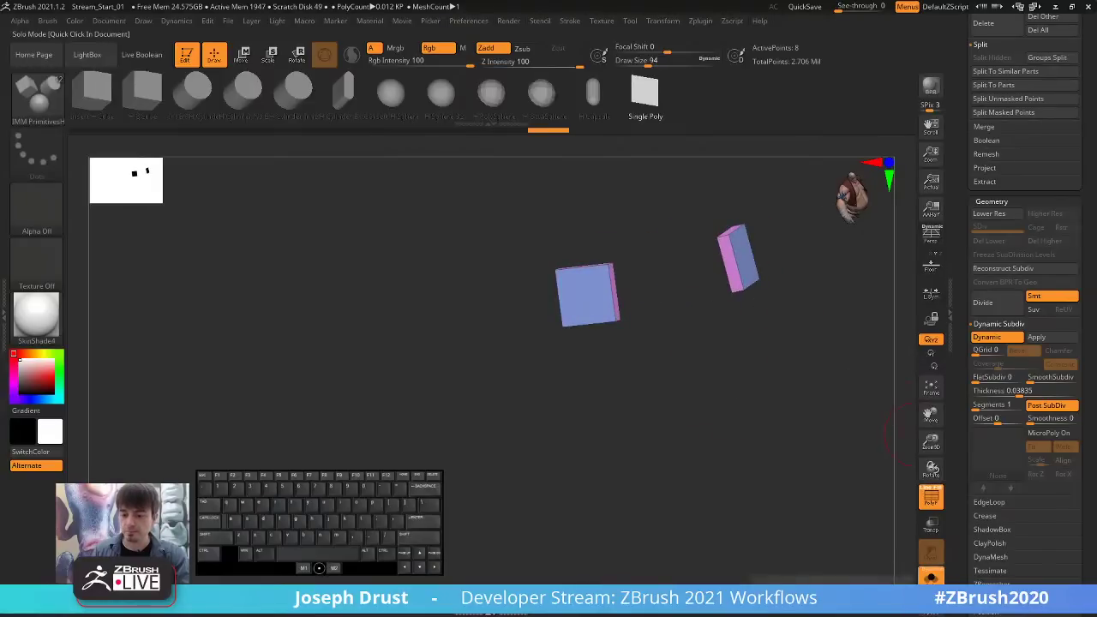
# Exit Solo mode to show the dragon with the thickened polygons and choose the ZModeler brush.
pyautogui.click(931, 576)
pyautogui.moveTo(838, 418); pyautogui.dragTo(822, 401)
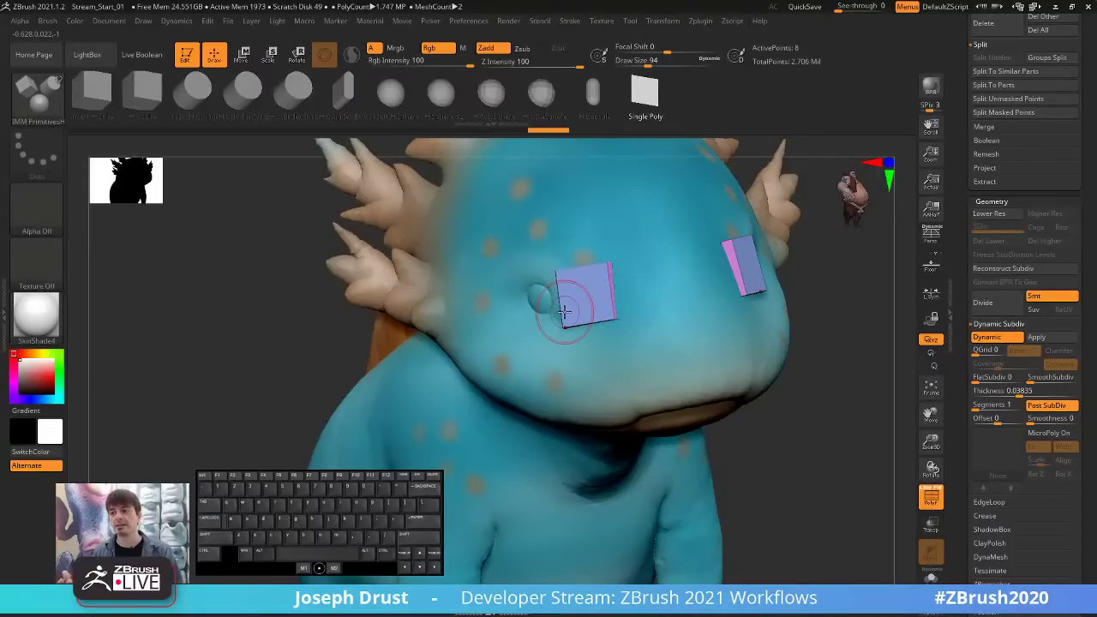
pyautogui.press('b')
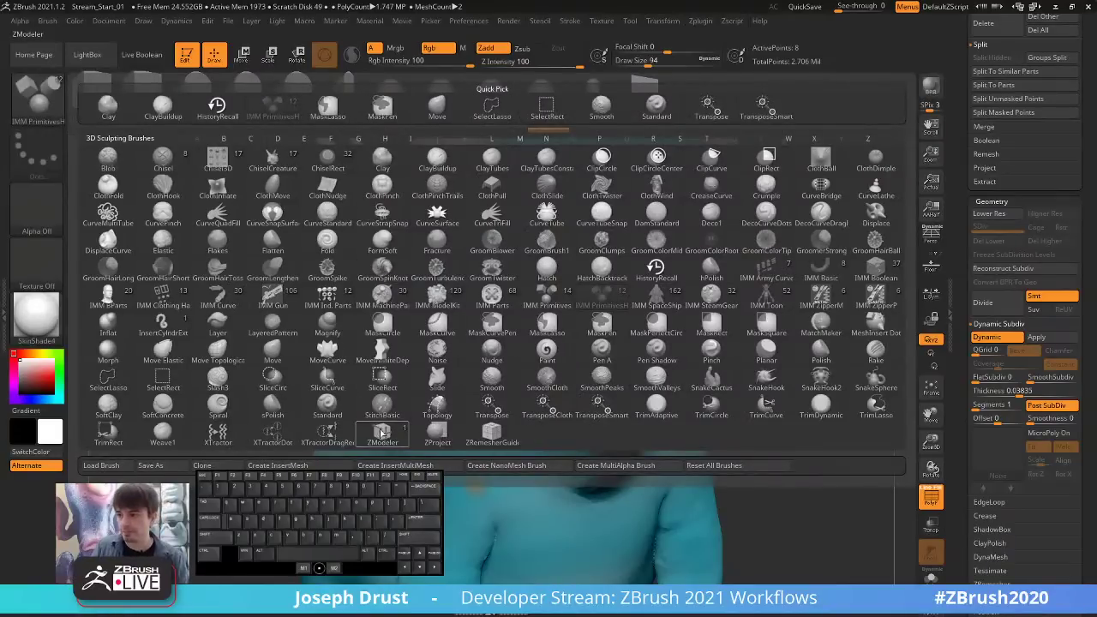
pyautogui.click(382, 437)
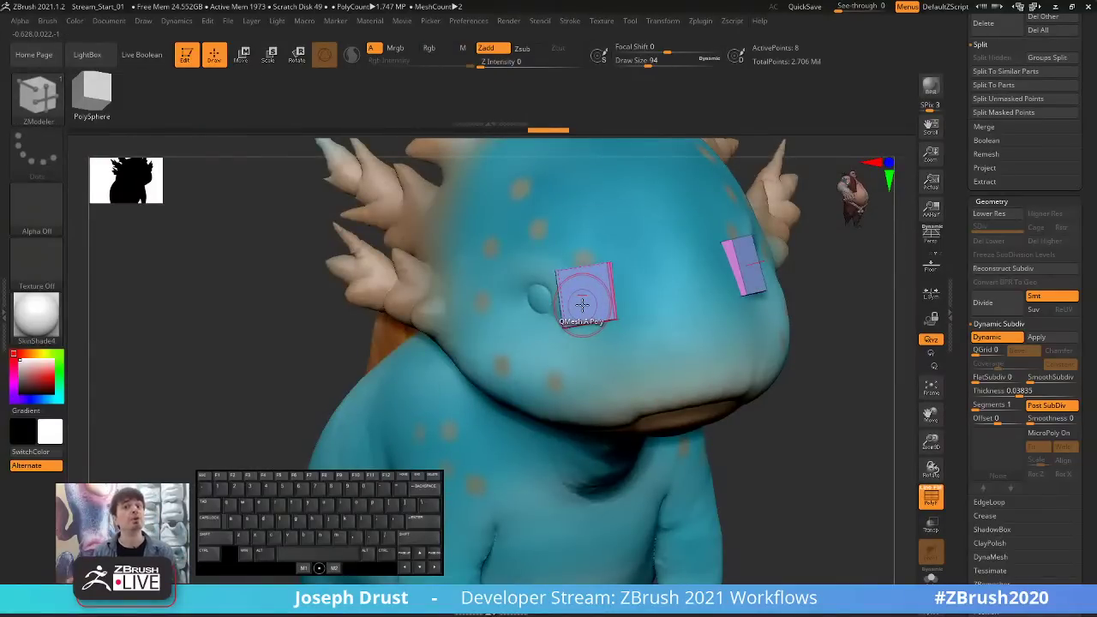
# Convert a Cylinder3D into a PolyMesh3D and pull its side polygons outward into a bar with QMesh.
pyautogui.moveTo(957, 142); pyautogui.dragTo(959, 223)
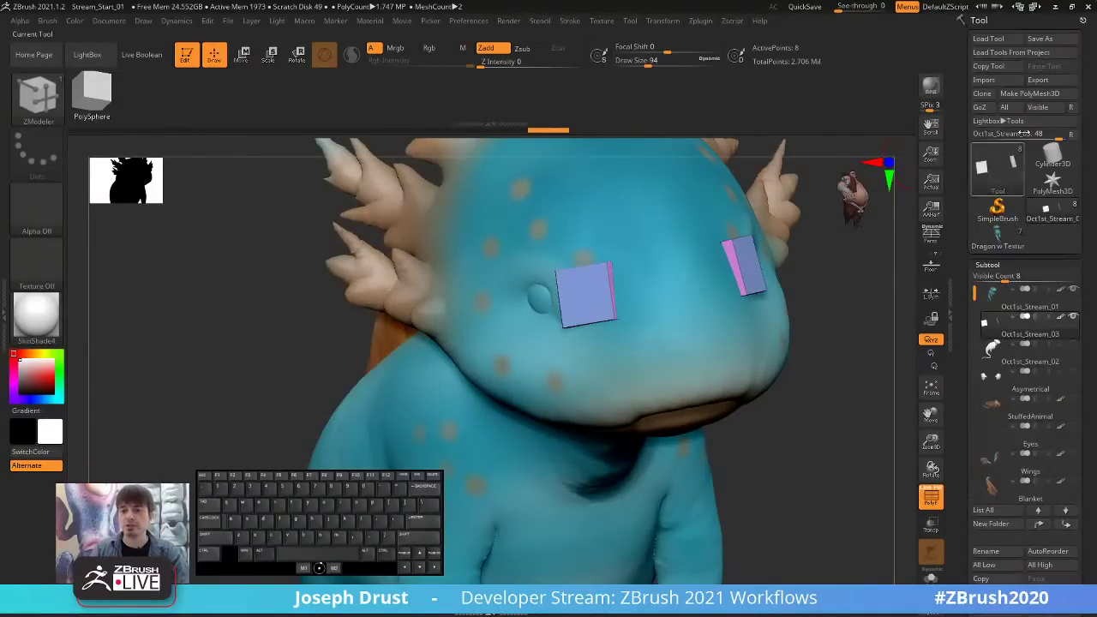
pyautogui.click(1050, 160)
pyautogui.click(1029, 93)
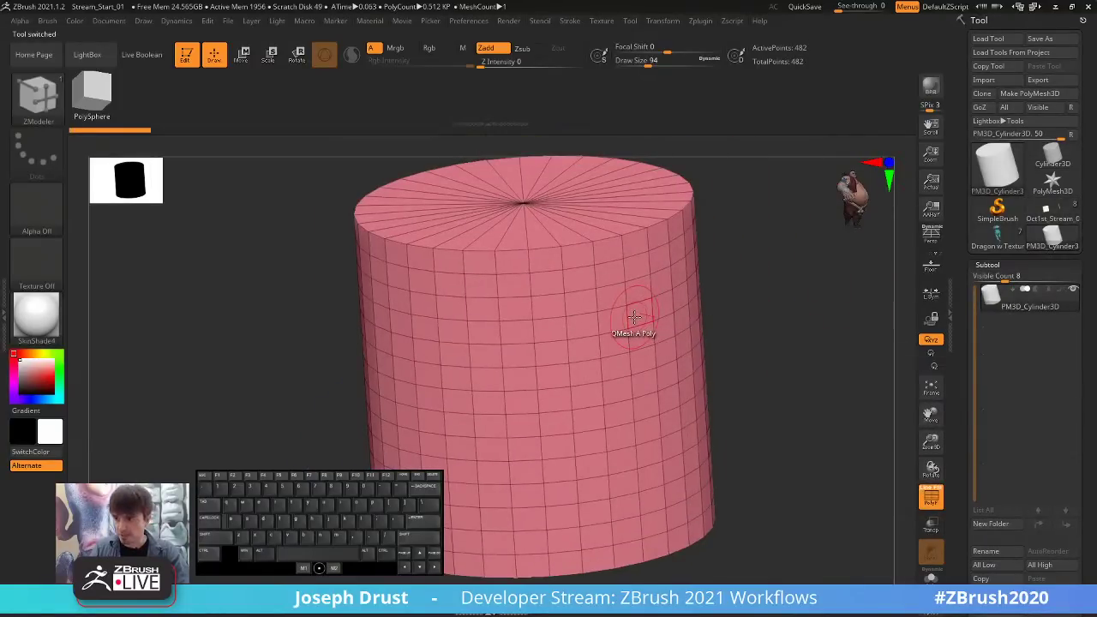
pyautogui.moveTo(635, 317); pyautogui.dragTo(845, 360)
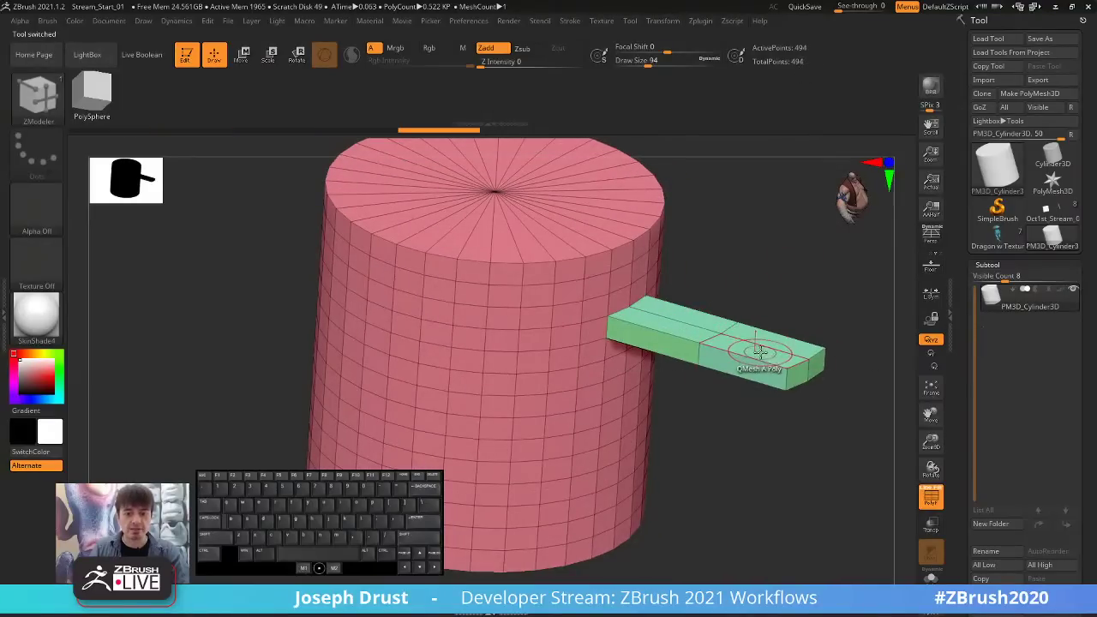
# Raise a block on the bar's outer end with QMesh, and divide and shorten it using inserted edge loops.
pyautogui.moveTo(759, 350); pyautogui.dragTo(827, 279)
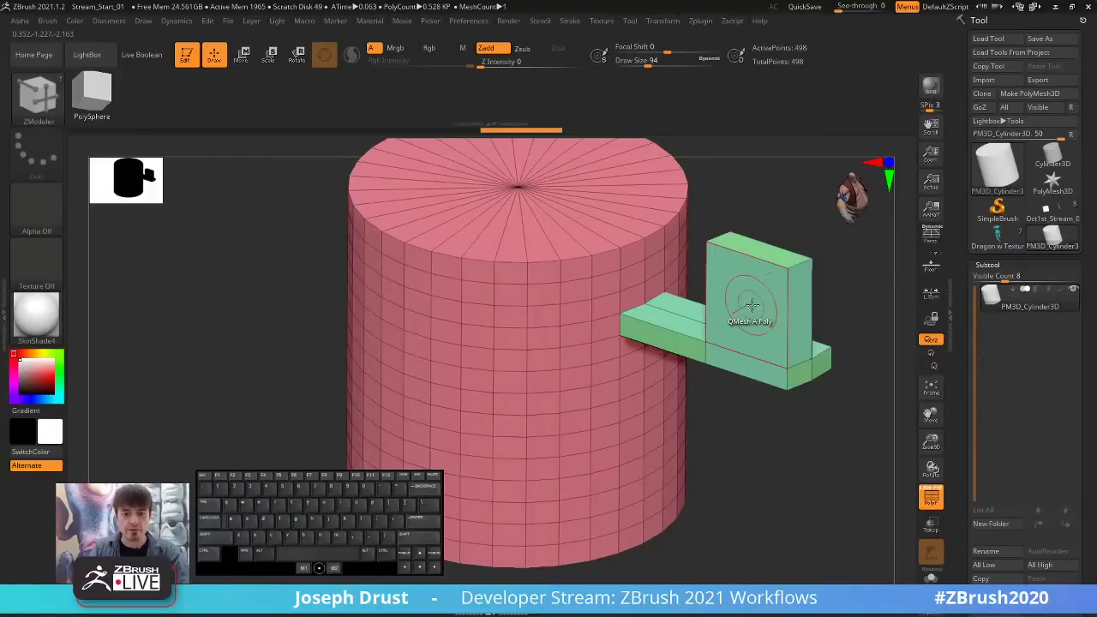
pyautogui.press('space')
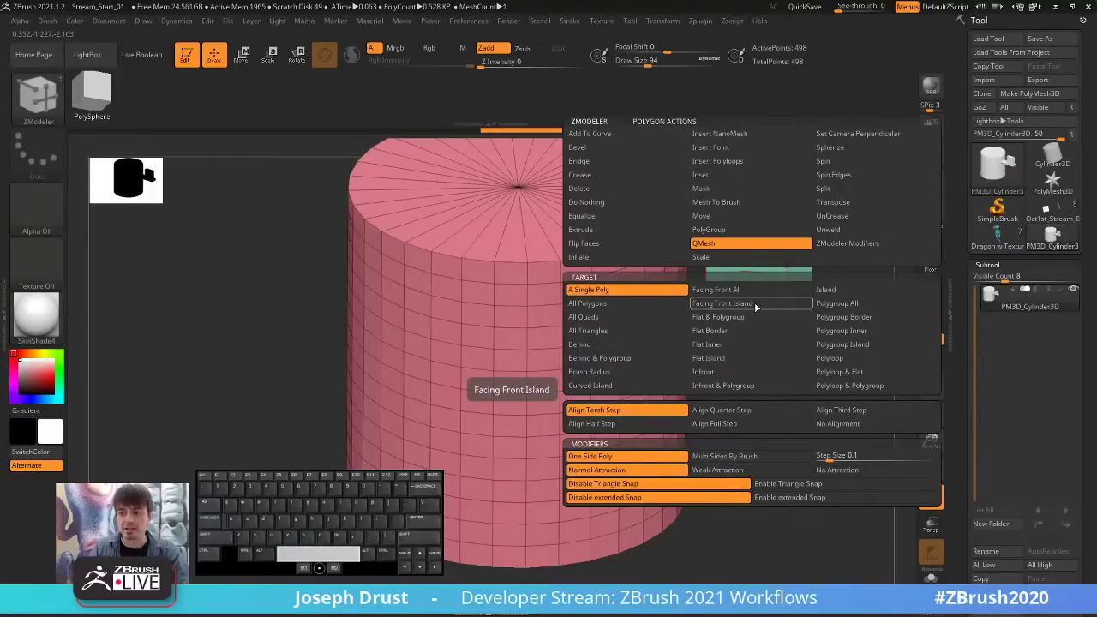
pyautogui.press('space')
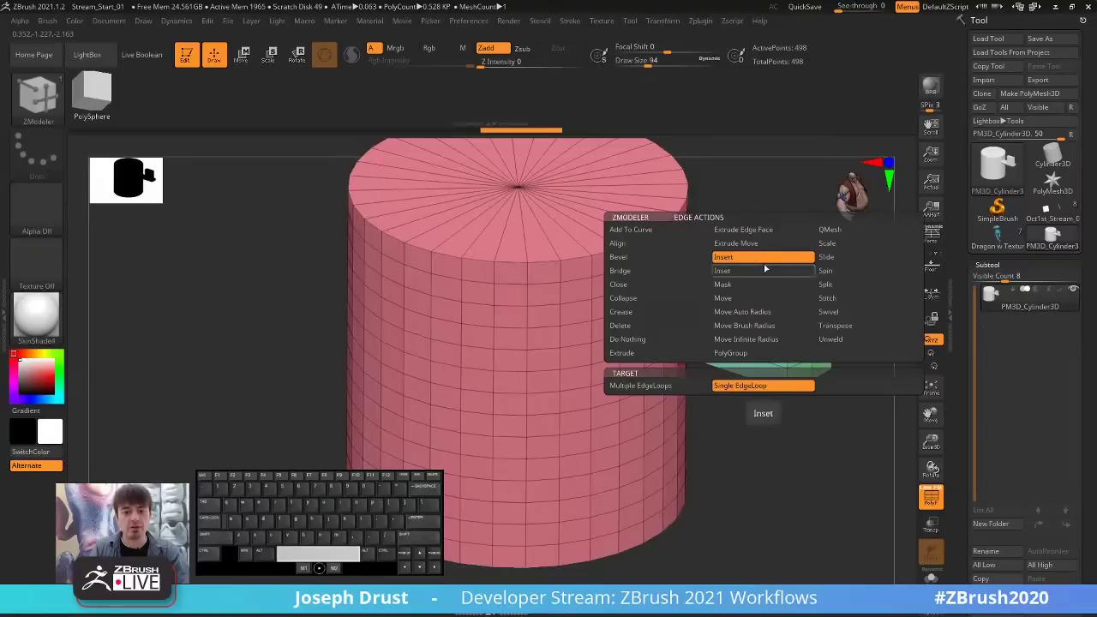
pyautogui.press('space')
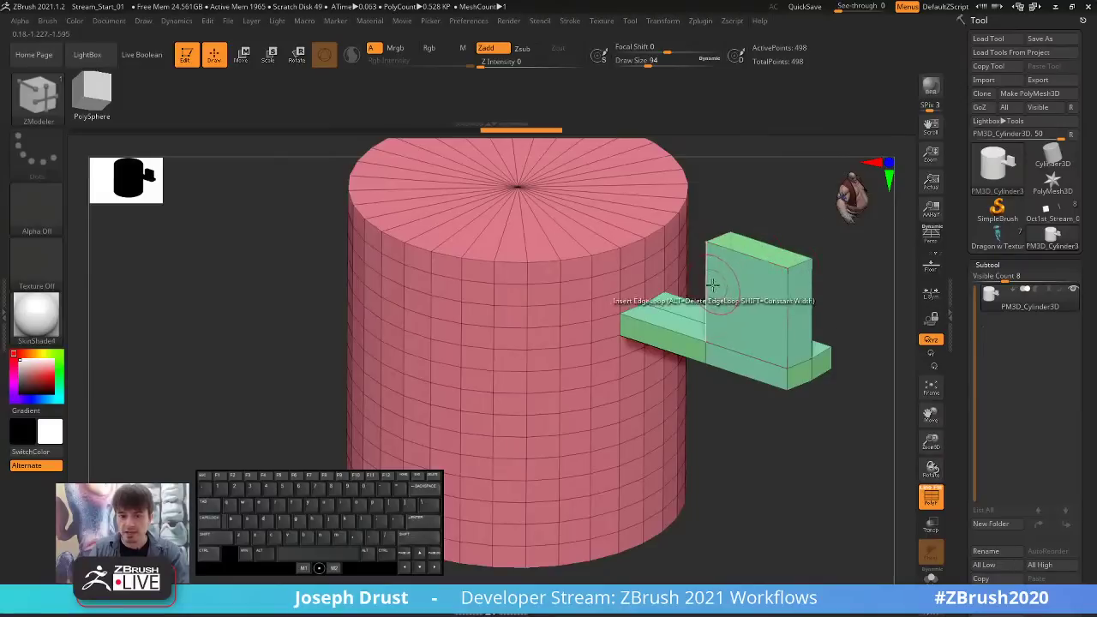
pyautogui.click(706, 279)
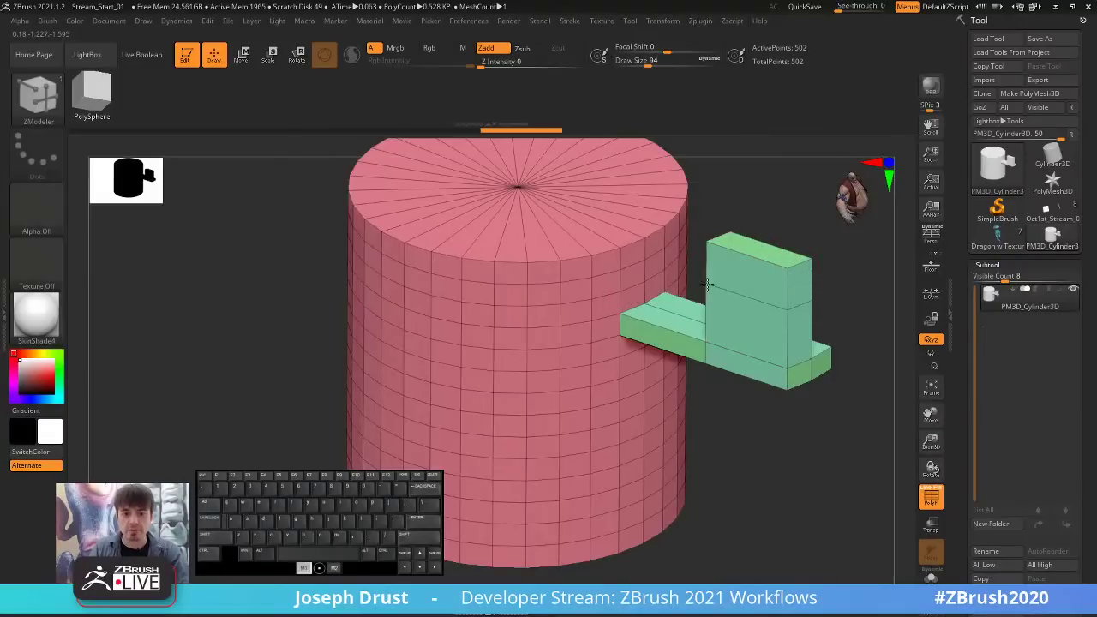
pyautogui.moveTo(758, 278); pyautogui.dragTo(808, 256)
pyautogui.click(759, 298)
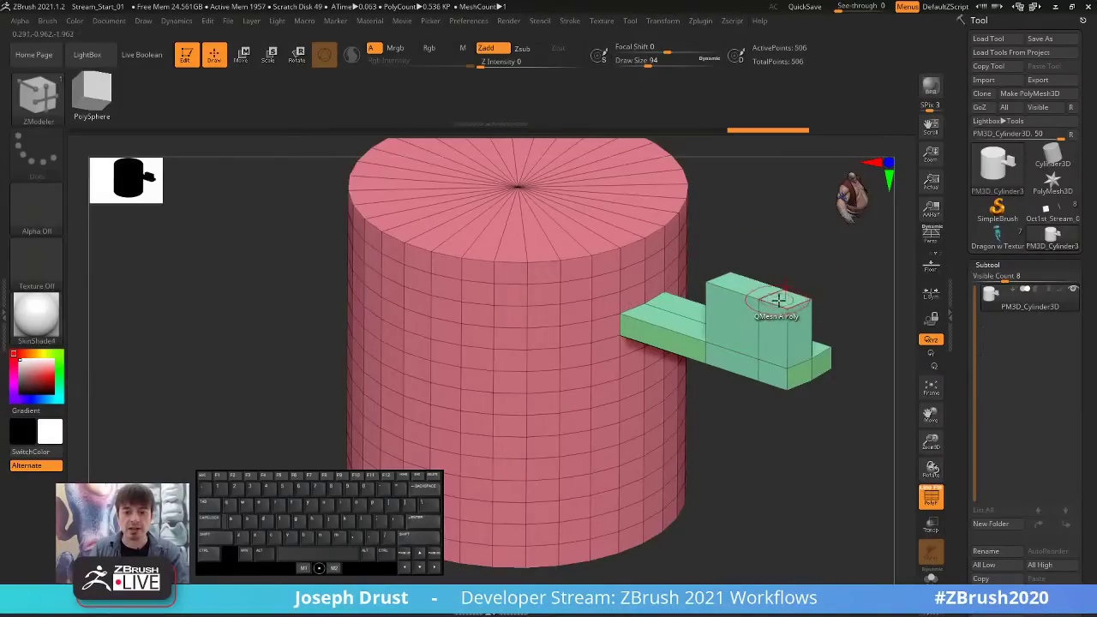
# Pull a detached block above the bar with QMesh, divide it with edge loops, and extend it sideways with a sloped end.
pyautogui.moveTo(779, 300); pyautogui.dragTo(786, 199)
pyautogui.moveTo(825, 293); pyautogui.dragTo(857, 276)
pyautogui.click(793, 260)
pyautogui.click(786, 225)
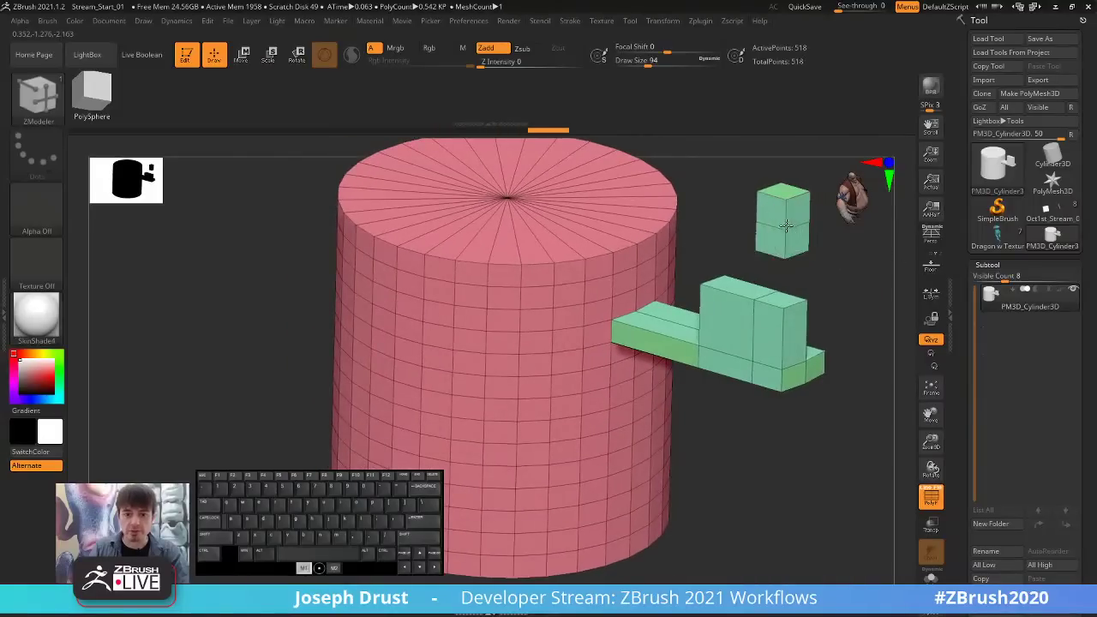
pyautogui.moveTo(797, 241); pyautogui.dragTo(814, 204)
pyautogui.moveTo(856, 287)
pyautogui.mouseDown()
pyautogui.moveTo(837, 287)
pyautogui.moveTo(851, 275)
pyautogui.mouseUp()
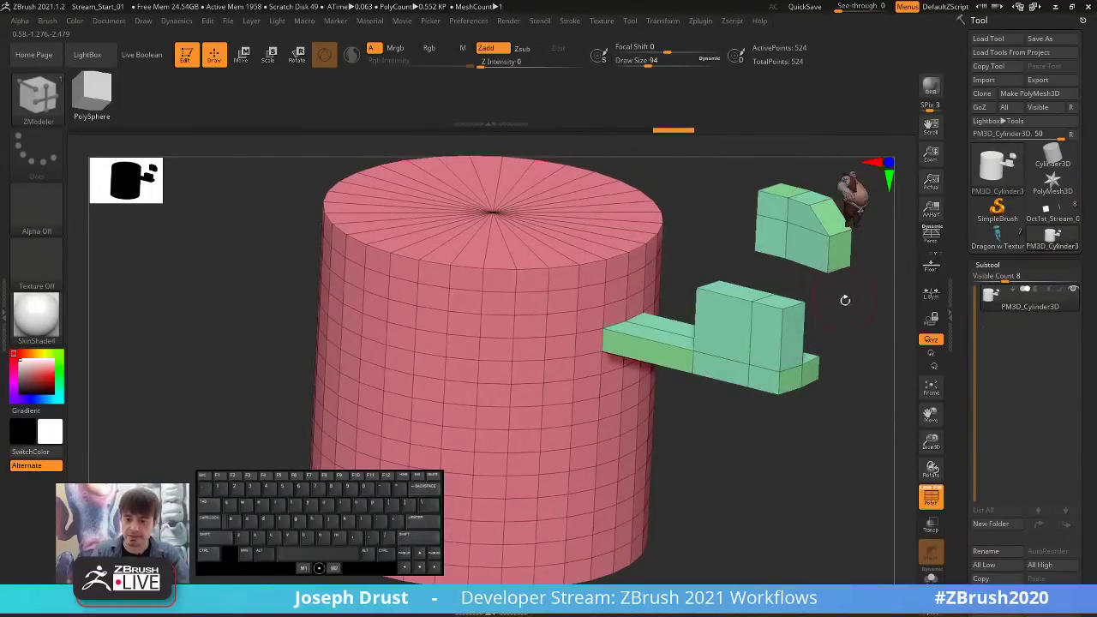
pyautogui.moveTo(842, 299)
pyautogui.mouseDown()
pyautogui.moveTo(852, 313)
pyautogui.moveTo(831, 310)
pyautogui.mouseUp()
pyautogui.moveTo(845, 359); pyautogui.dragTo(844, 342)
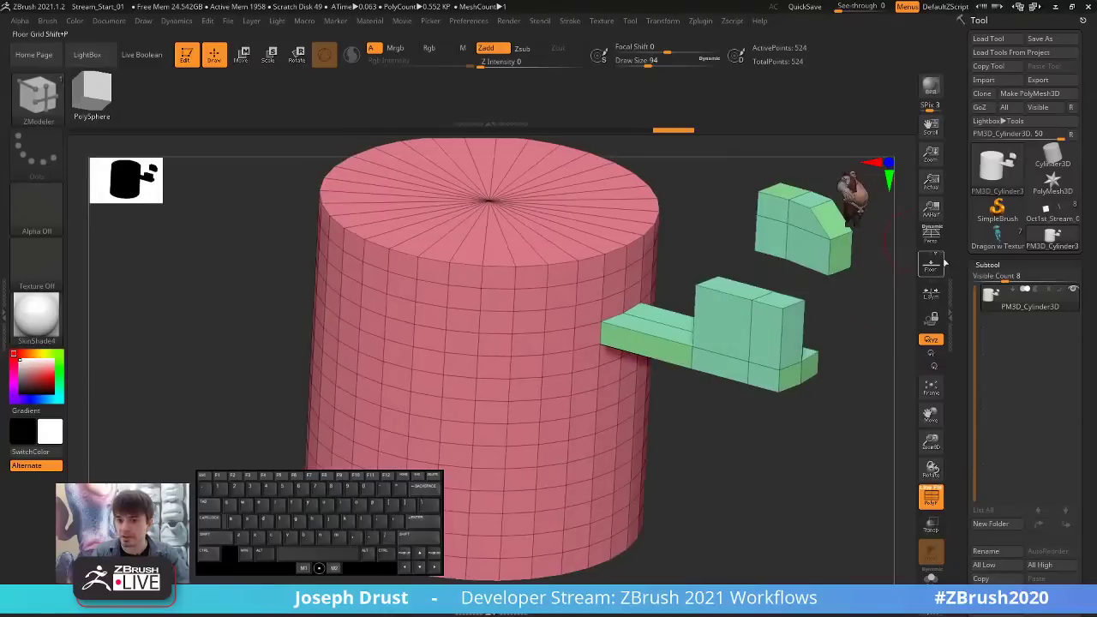
# Return to the dragon with the thickened polygons and set the ZModeler edge action to Extrude on Edge/EdgeLoop with Snap To Surface.
pyautogui.click(990, 241)
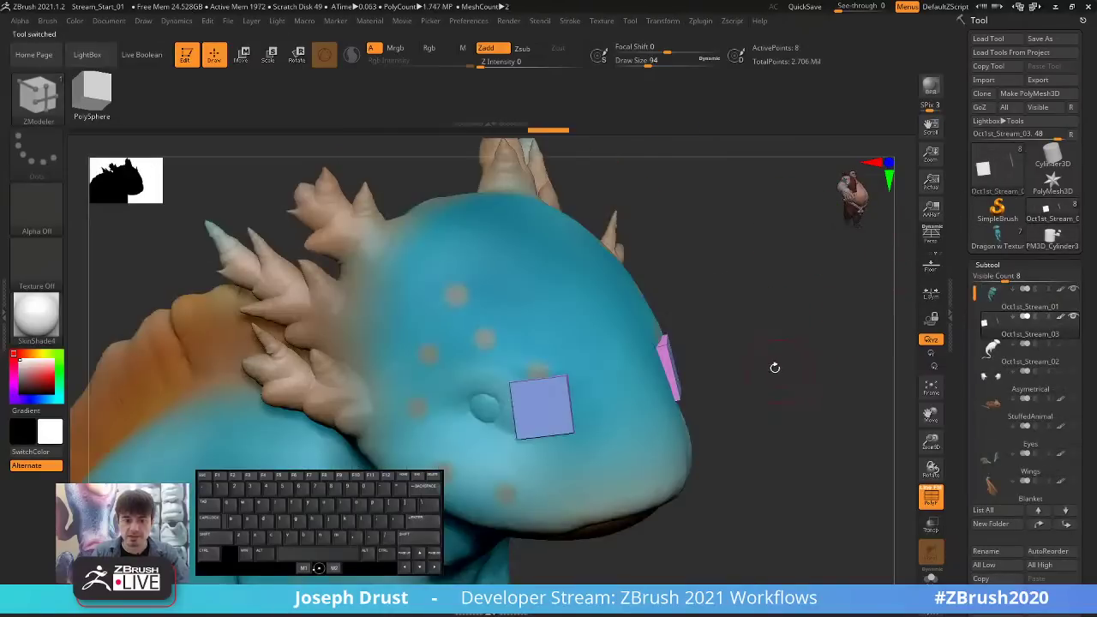
pyautogui.moveTo(769, 389); pyautogui.dragTo(575, 315)
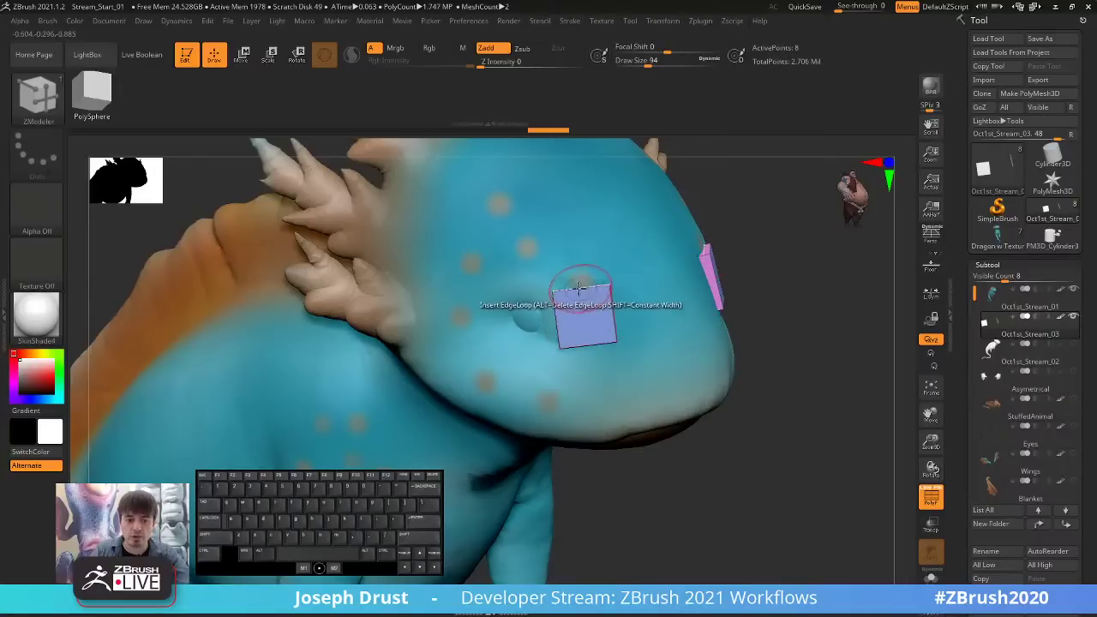
pyautogui.press('space')
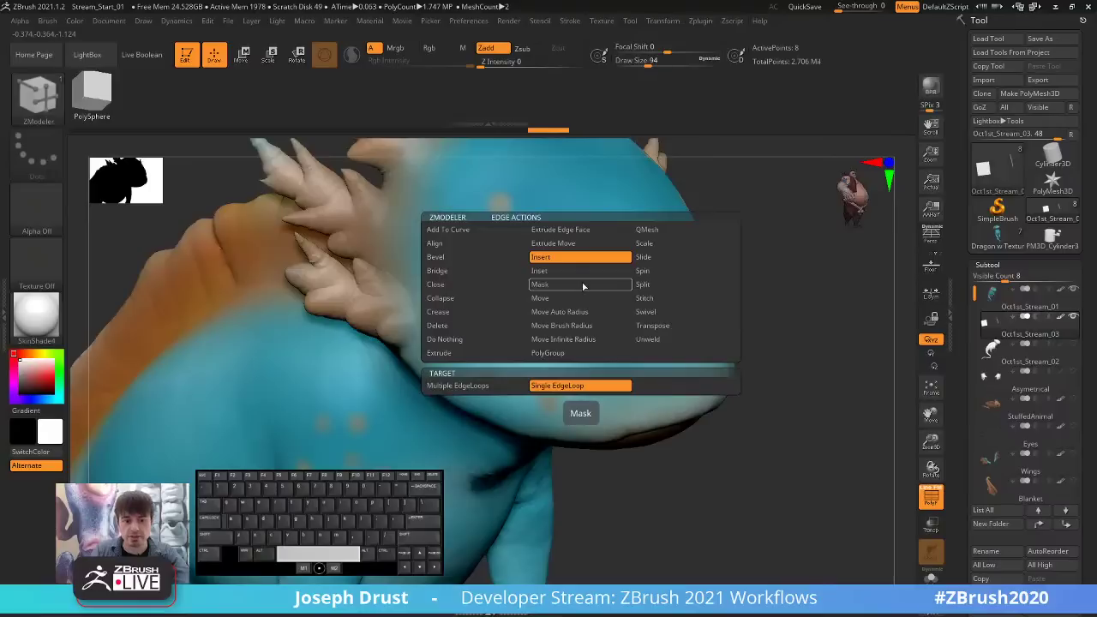
pyautogui.click(484, 353)
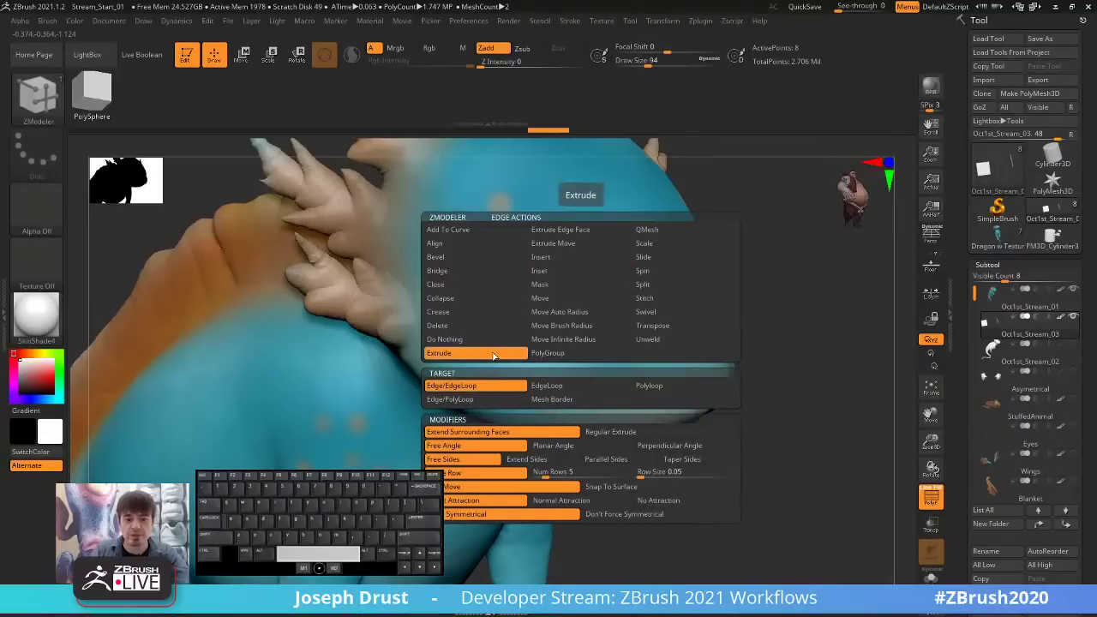
pyautogui.click(616, 486)
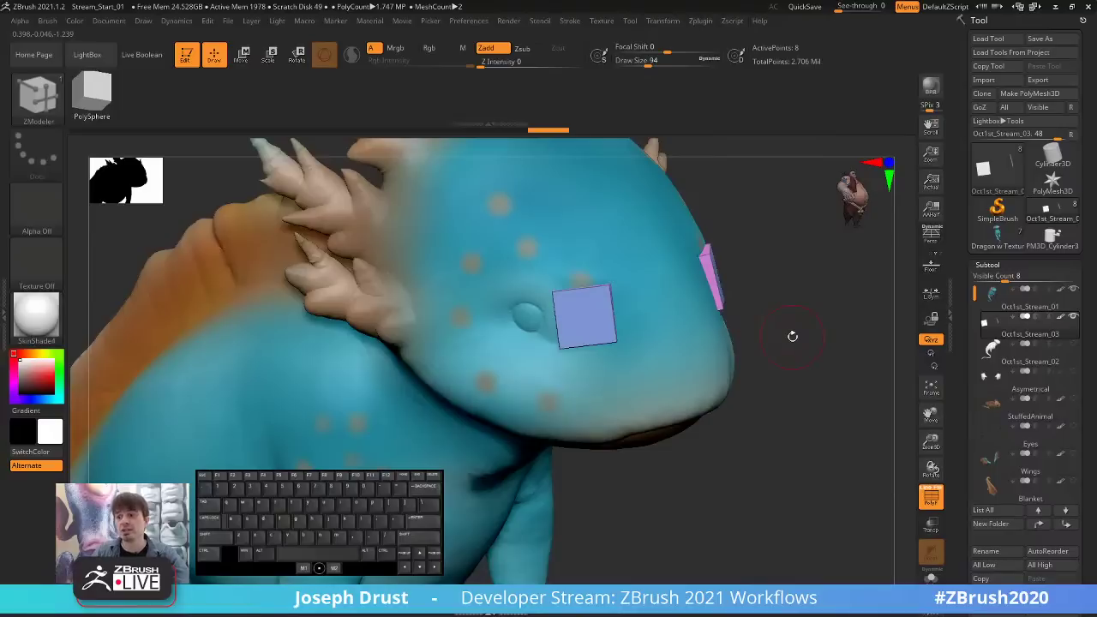
pyautogui.press('space')
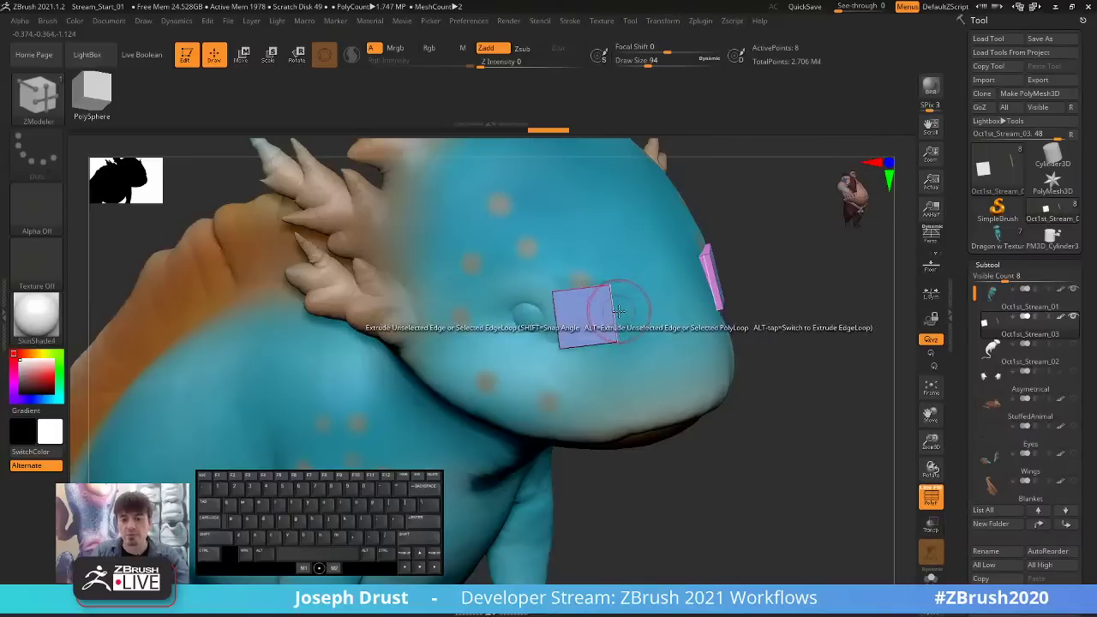
pyautogui.moveTo(801, 306); pyautogui.dragTo(746, 314)
# Isolate the polygons with Dynamic Subdiv off and try extruding the side and upper edges.
pyautogui.scroll(-10, 992, 417)
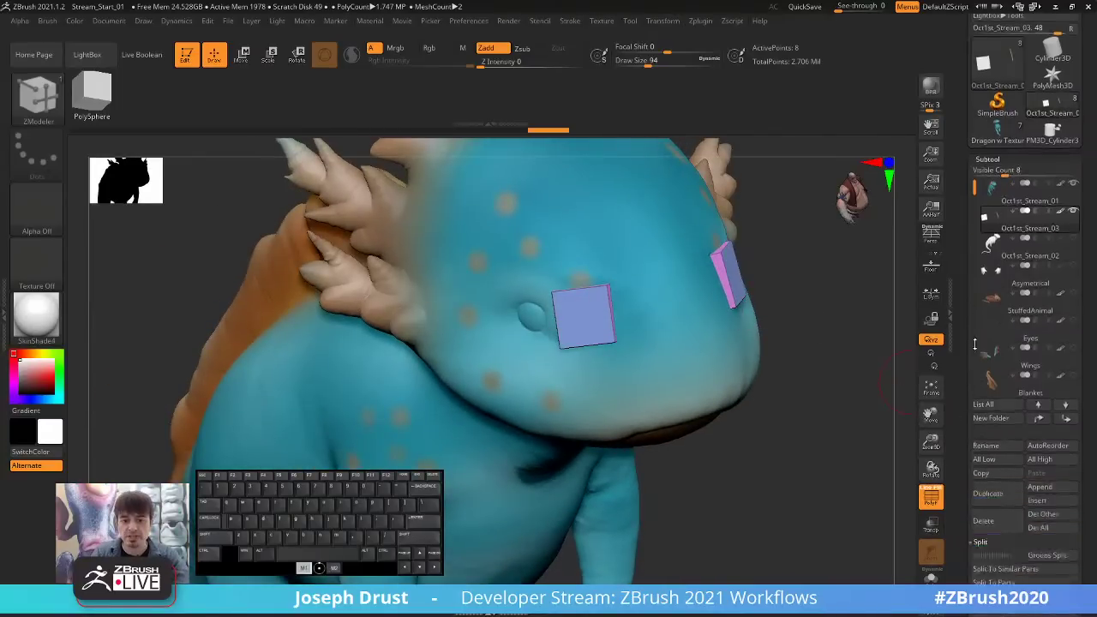
pyautogui.click(986, 392)
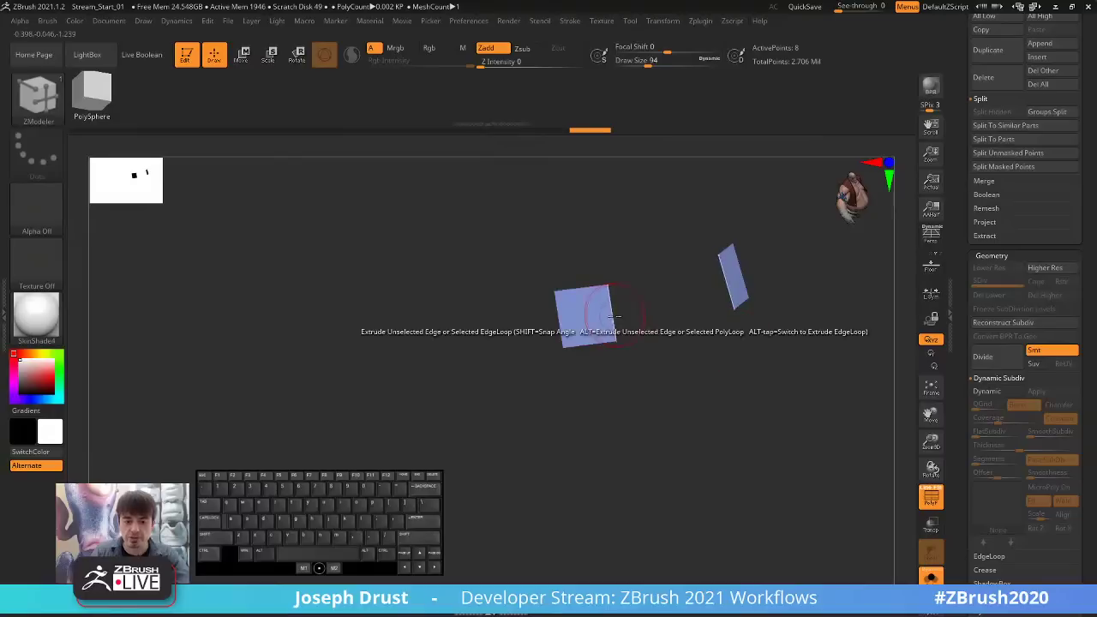
pyautogui.moveTo(611, 307); pyautogui.dragTo(651, 302)
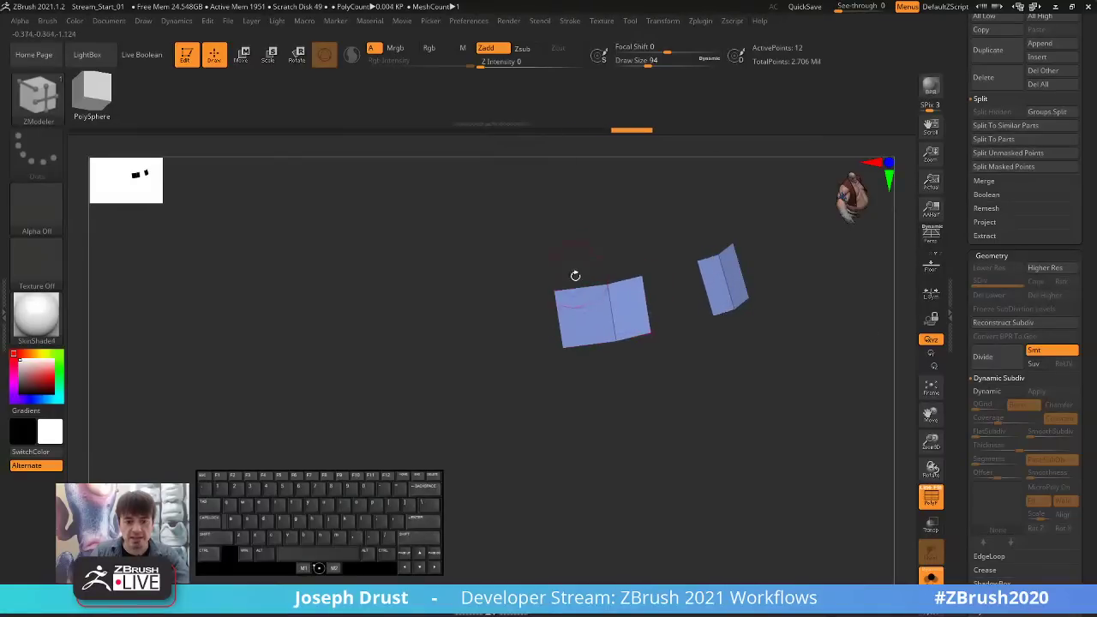
pyautogui.moveTo(576, 279); pyautogui.dragTo(572, 234)
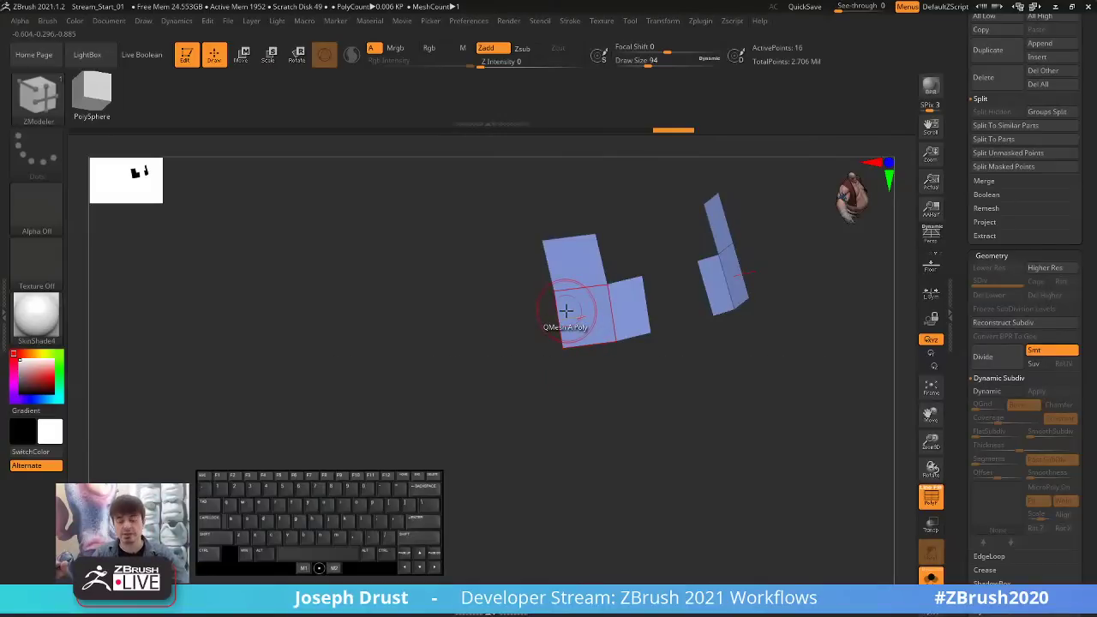
# Undo both edge extrusions and restore the Dynamic Subdiv thickness with the dragon shown.
pyautogui.hotkey('ctrl', 'z')
pyautogui.hotkey('ctrl', 'z')
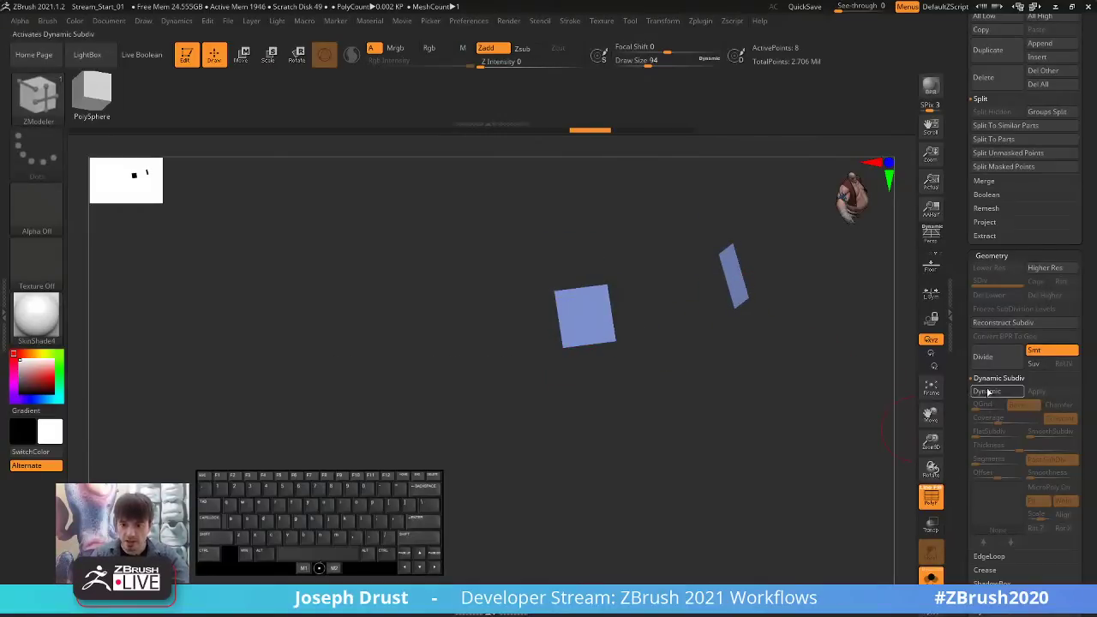
pyautogui.click(987, 392)
pyautogui.click(930, 576)
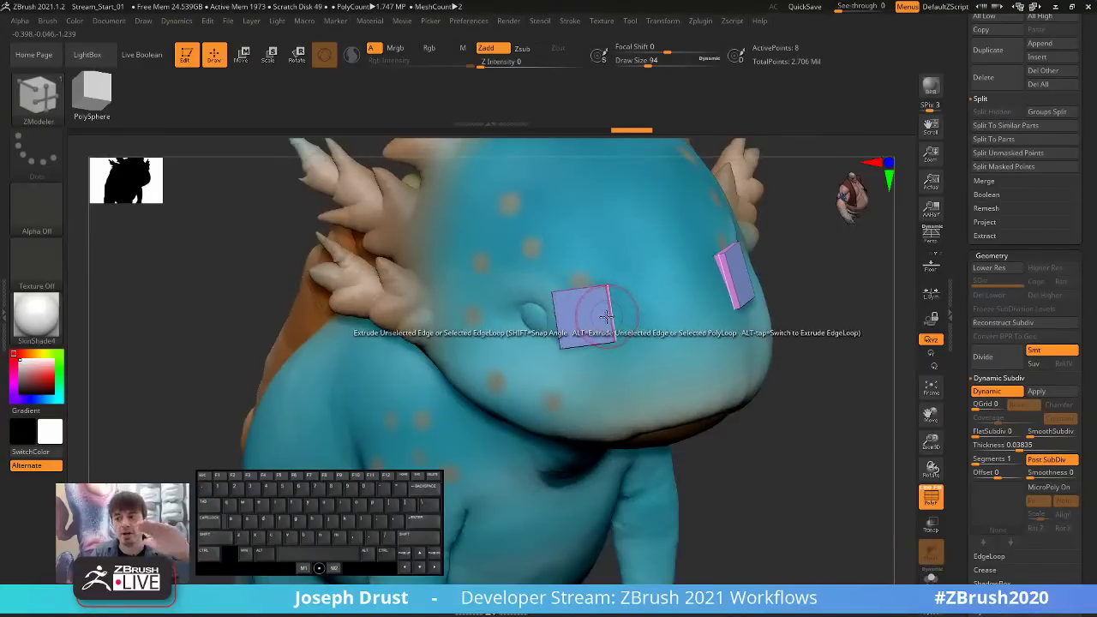
# Extrude the polygon's side and lower edges across the dragon's face into a two-by-two panel.
pyautogui.moveTo(609, 313); pyautogui.dragTo(639, 387)
pyautogui.moveTo(588, 351); pyautogui.dragTo(595, 389)
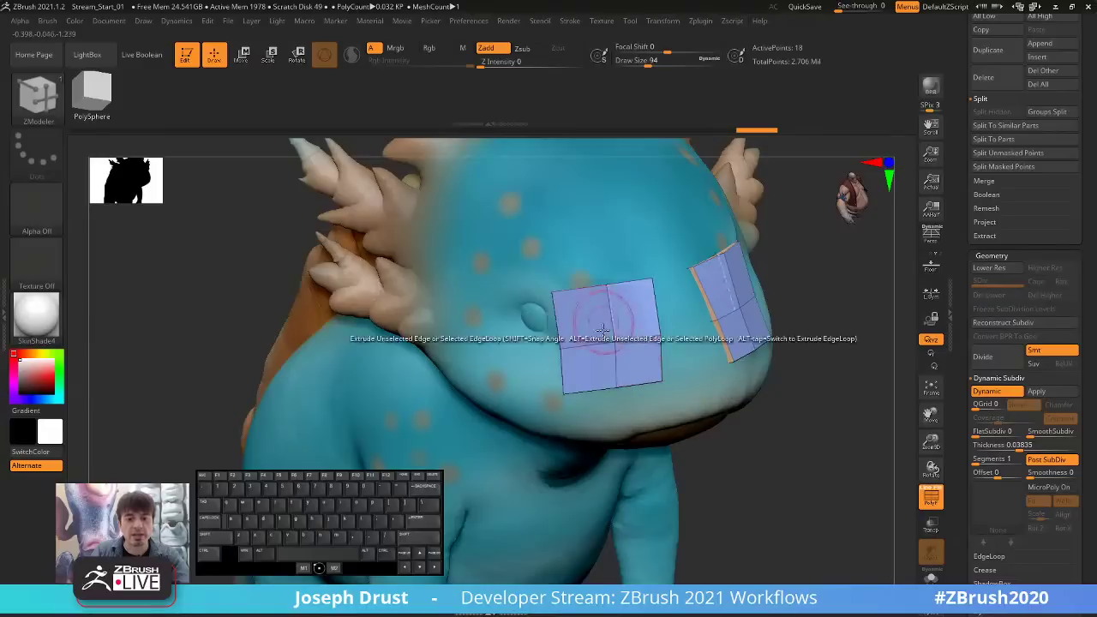
# Set the ZModeler point Move action to Snap To Surface and reposition the panel's points beside and below the dragon's eye.
pyautogui.moveTo(835, 414); pyautogui.dragTo(798, 370)
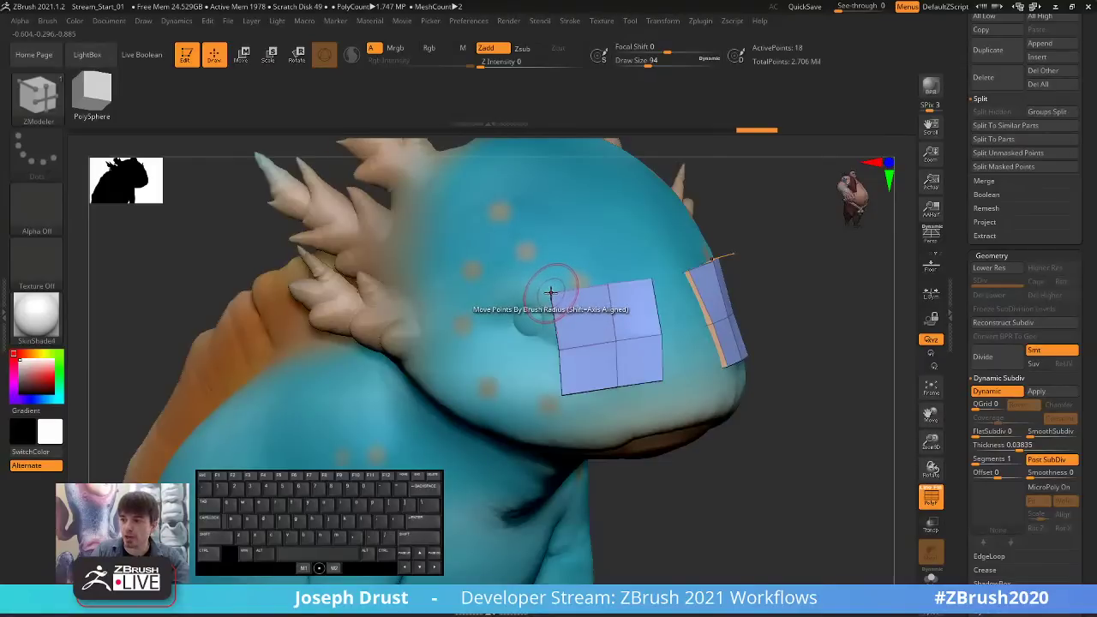
pyautogui.press('space')
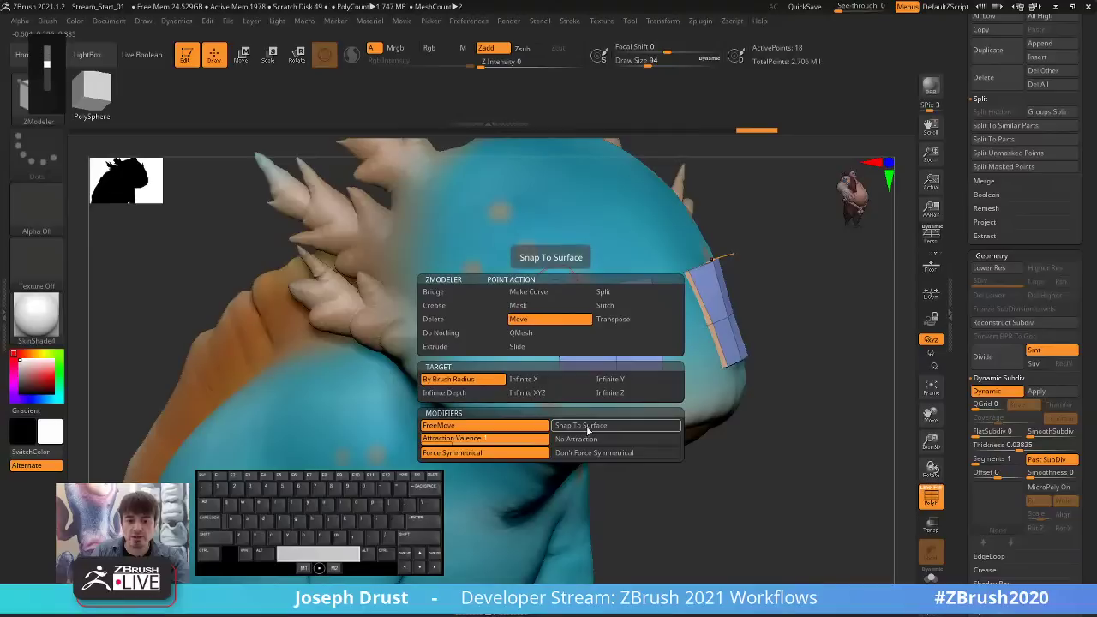
pyautogui.press('space')
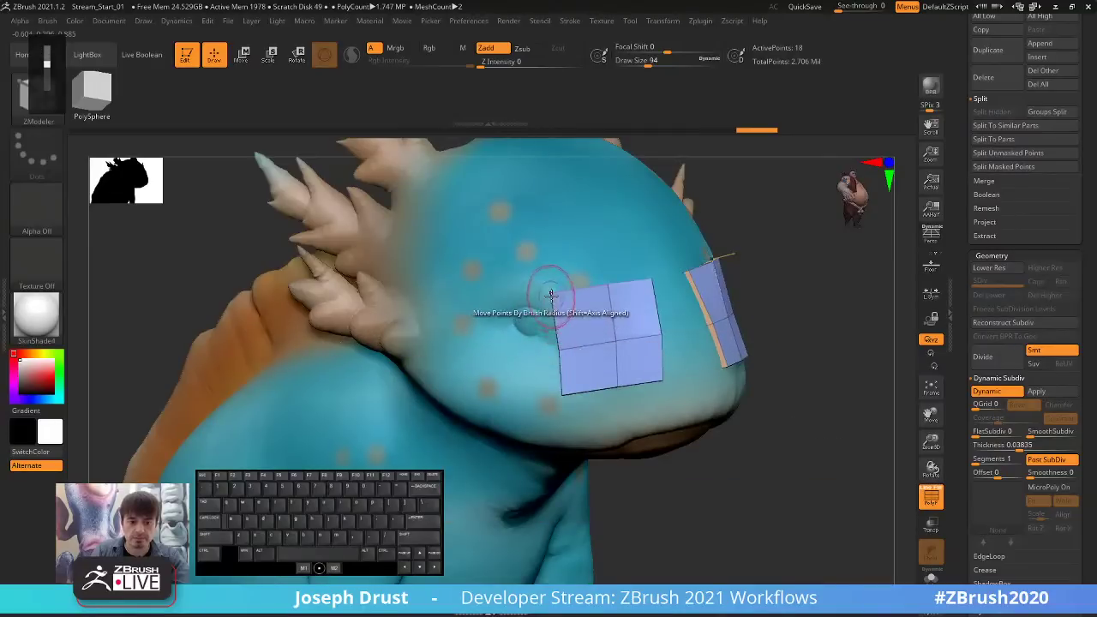
pyautogui.press('space')
pyautogui.click(583, 426)
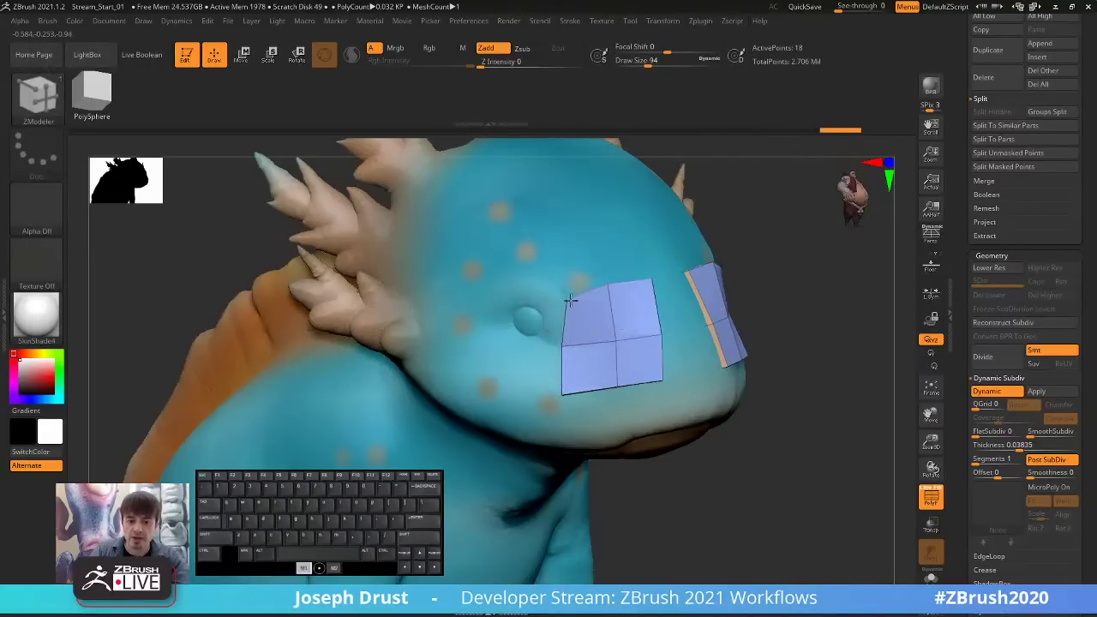
pyautogui.moveTo(561, 368); pyautogui.dragTo(547, 362)
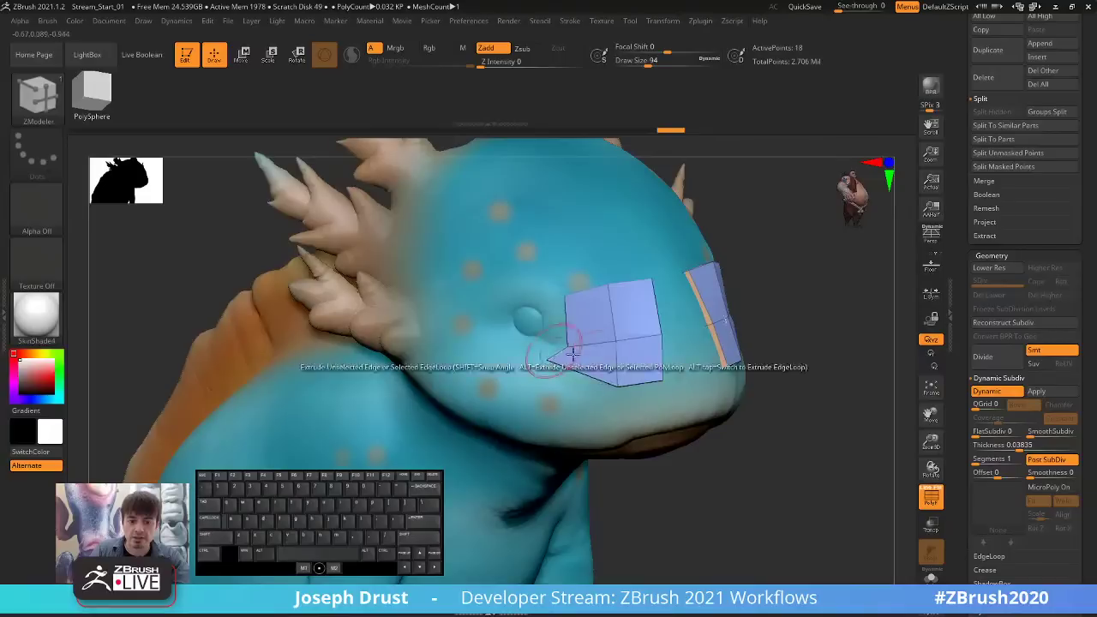
pyautogui.moveTo(617, 385); pyautogui.dragTo(555, 382)
pyautogui.moveTo(614, 343); pyautogui.dragTo(584, 350)
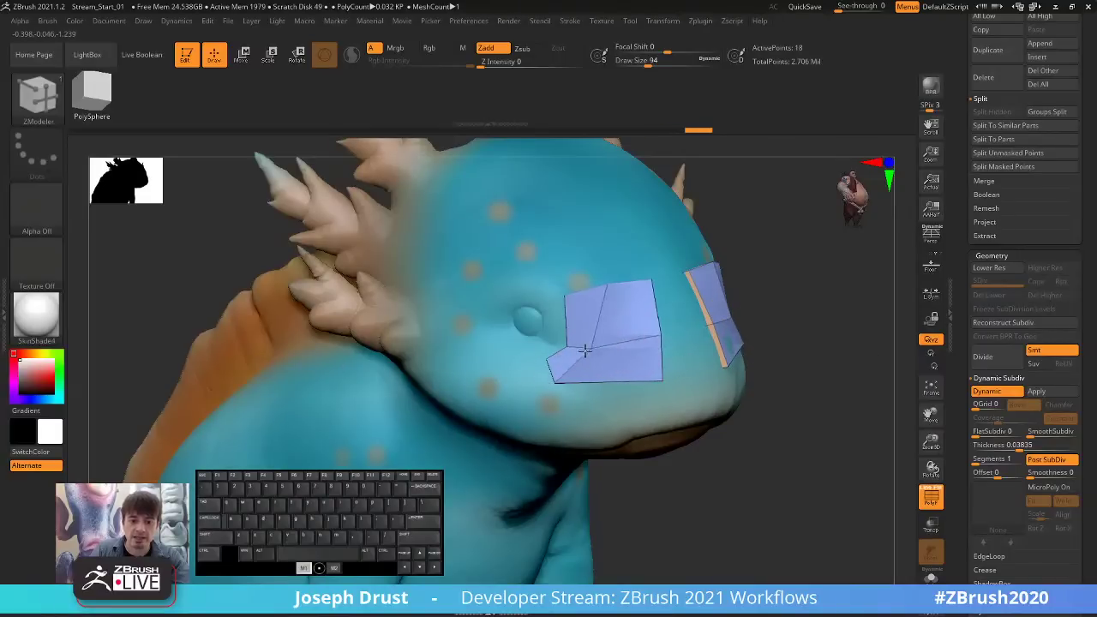
pyautogui.moveTo(606, 284); pyautogui.dragTo(598, 287)
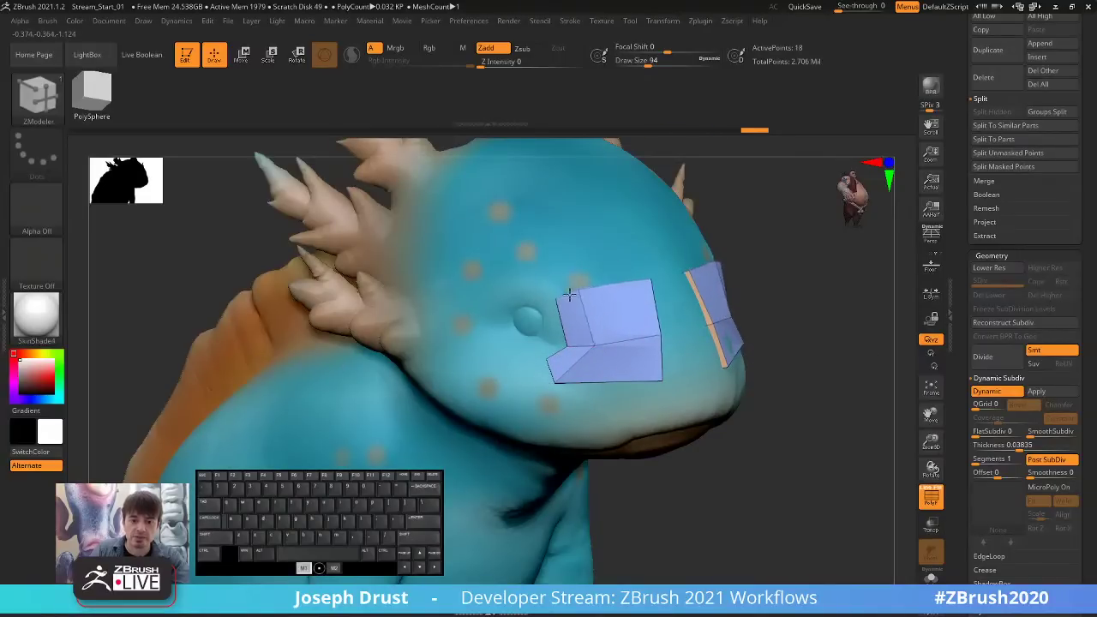
# Extrude the panel's short edge to above the eye and adjust the points around the eye's lower side.
pyautogui.moveTo(745, 257)
pyautogui.mouseDown()
pyautogui.moveTo(808, 245)
pyautogui.moveTo(734, 247)
pyautogui.mouseUp()
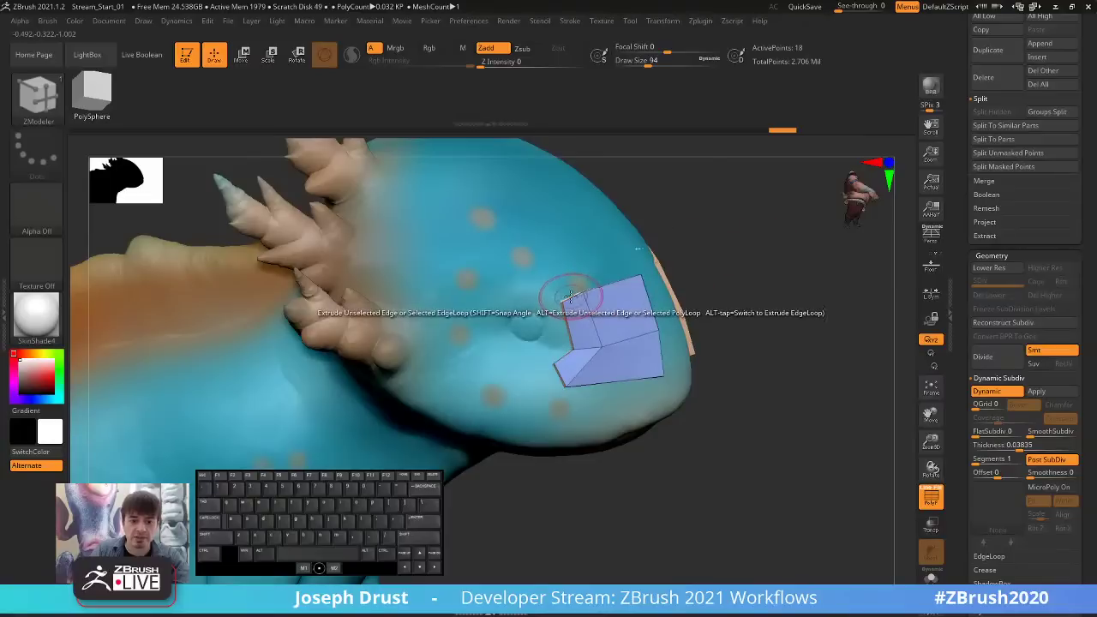
pyautogui.moveTo(571, 296); pyautogui.dragTo(529, 273)
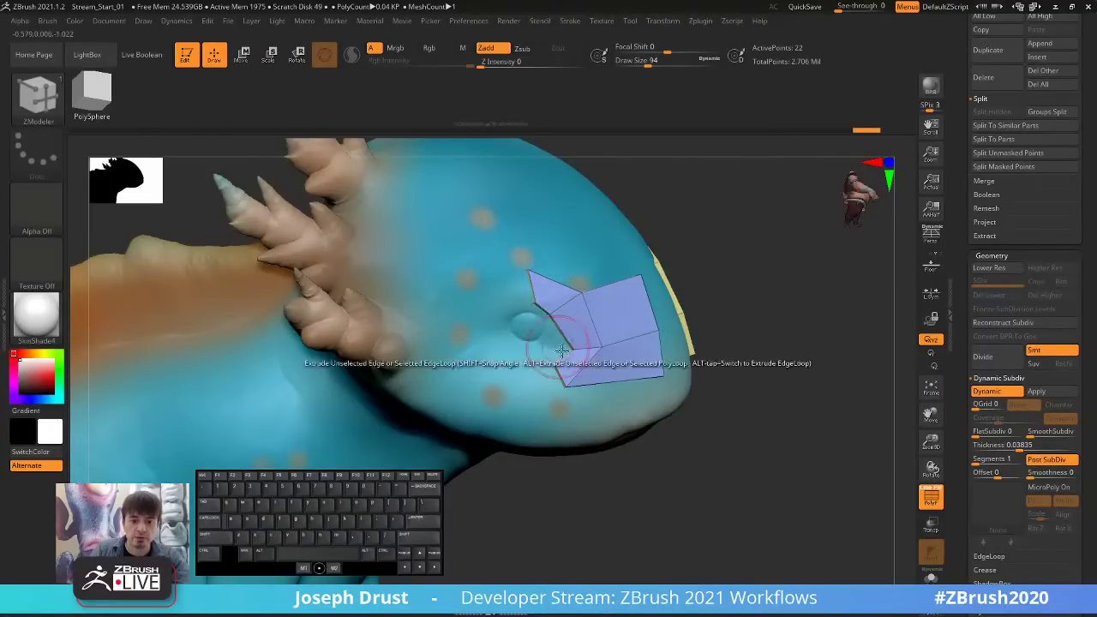
pyautogui.moveTo(549, 316); pyautogui.dragTo(538, 358)
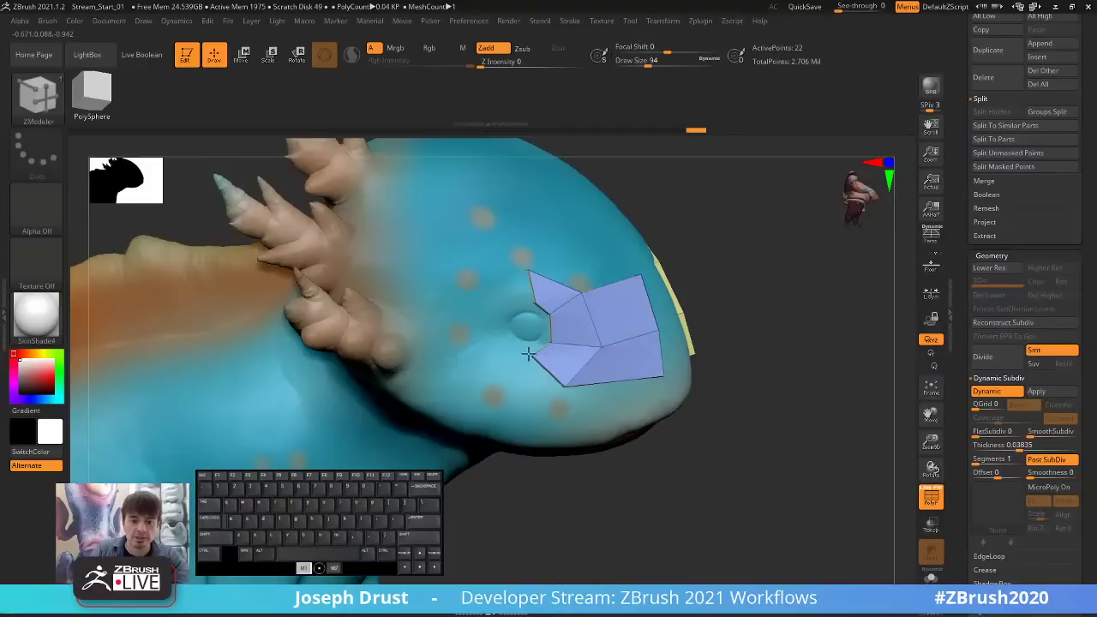
# Extrude edges from the polygon strip around the upper and rear side of the eye, with the ZModeler polygon action set to Do Nothing.
pyautogui.moveTo(538, 294); pyautogui.dragTo(497, 303)
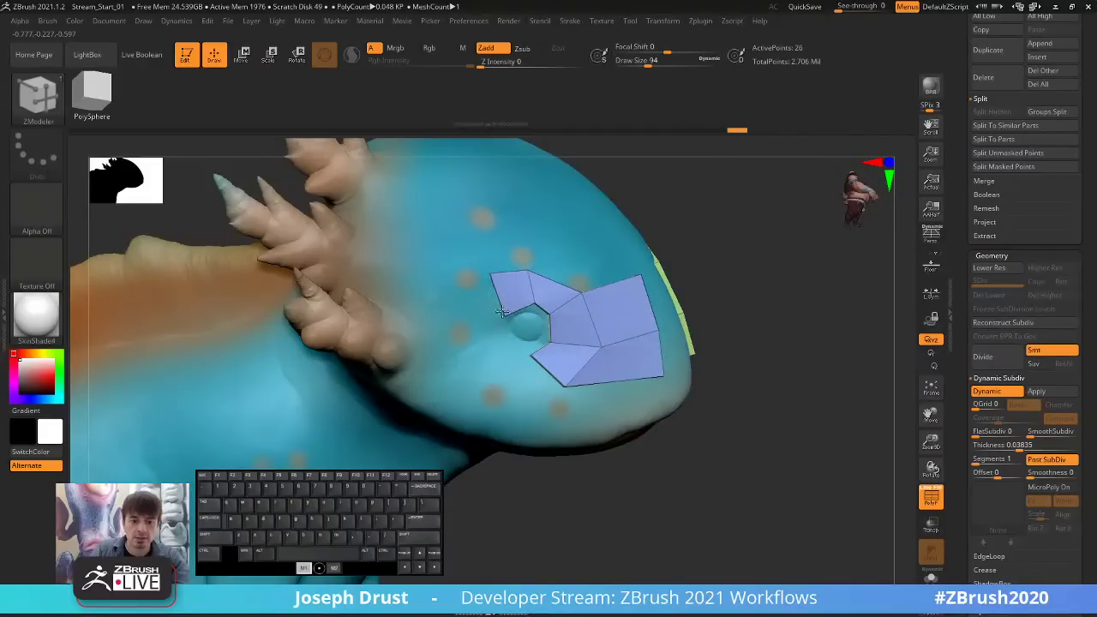
pyautogui.press('ctrl')
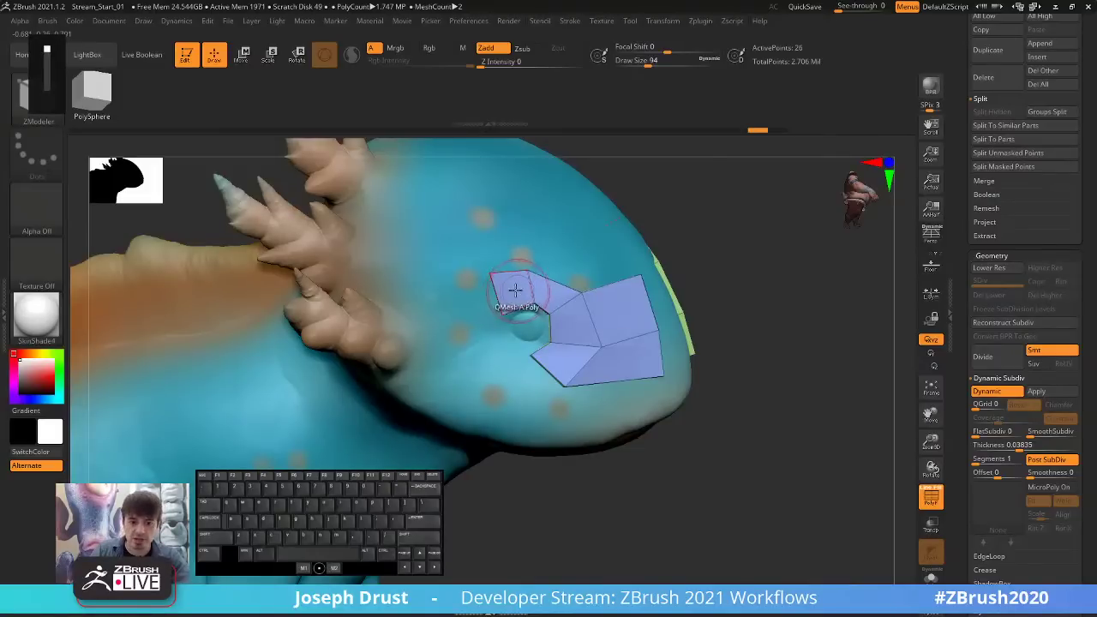
pyautogui.press('space')
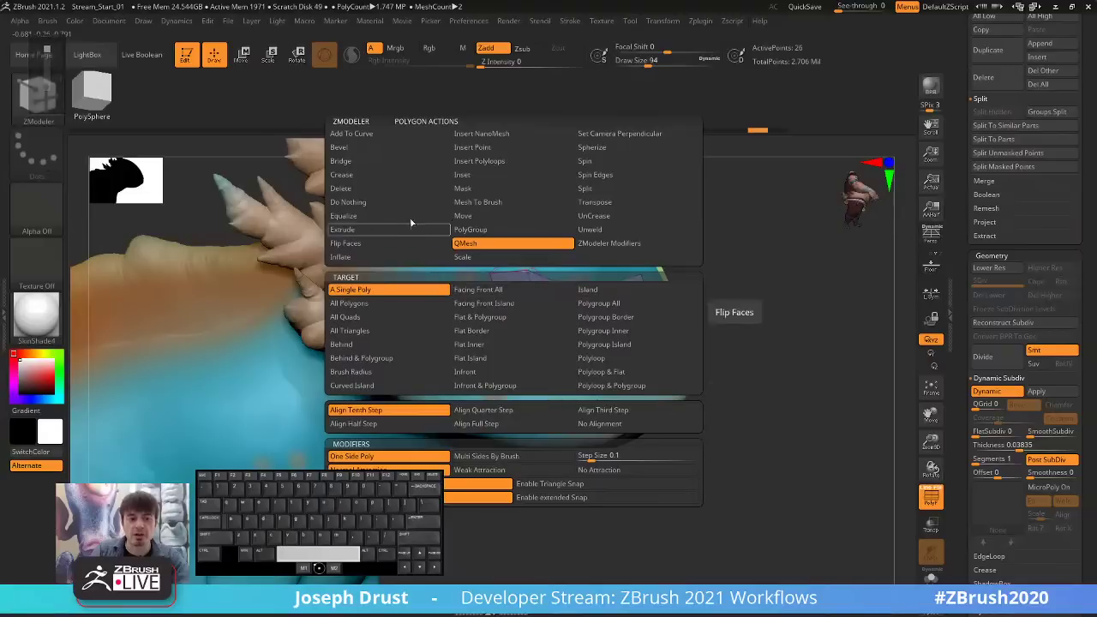
pyautogui.click(403, 203)
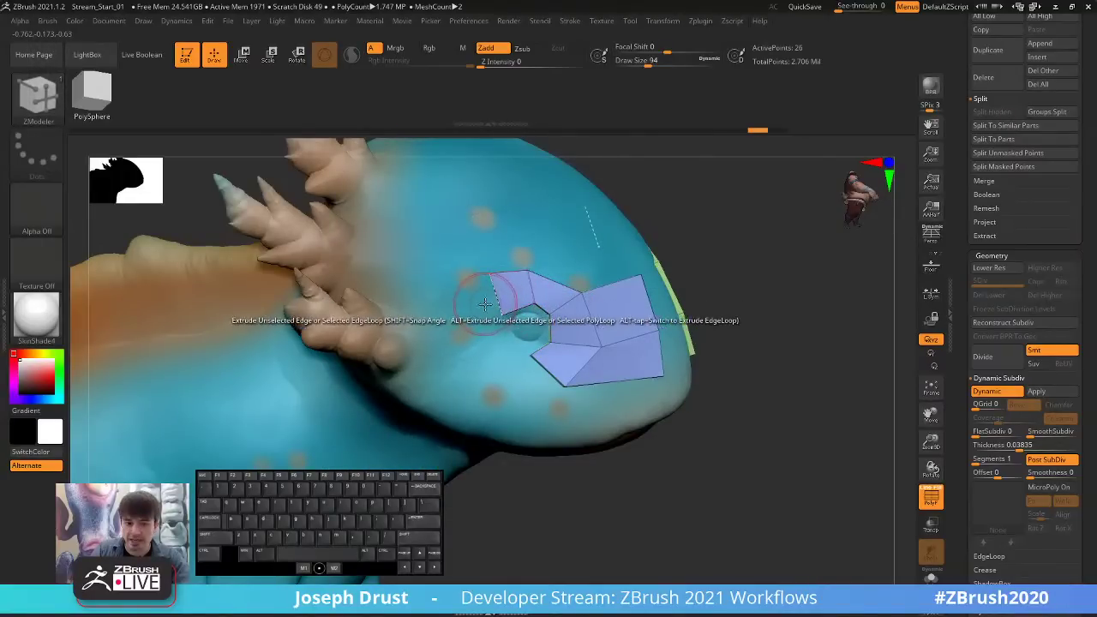
pyautogui.moveTo(493, 297)
pyautogui.mouseDown()
pyautogui.moveTo(480, 296)
pyautogui.moveTo(475, 338)
pyautogui.moveTo(472, 300)
pyautogui.moveTo(468, 334)
pyautogui.moveTo(512, 363)
pyautogui.moveTo(525, 347)
pyautogui.mouseUp()
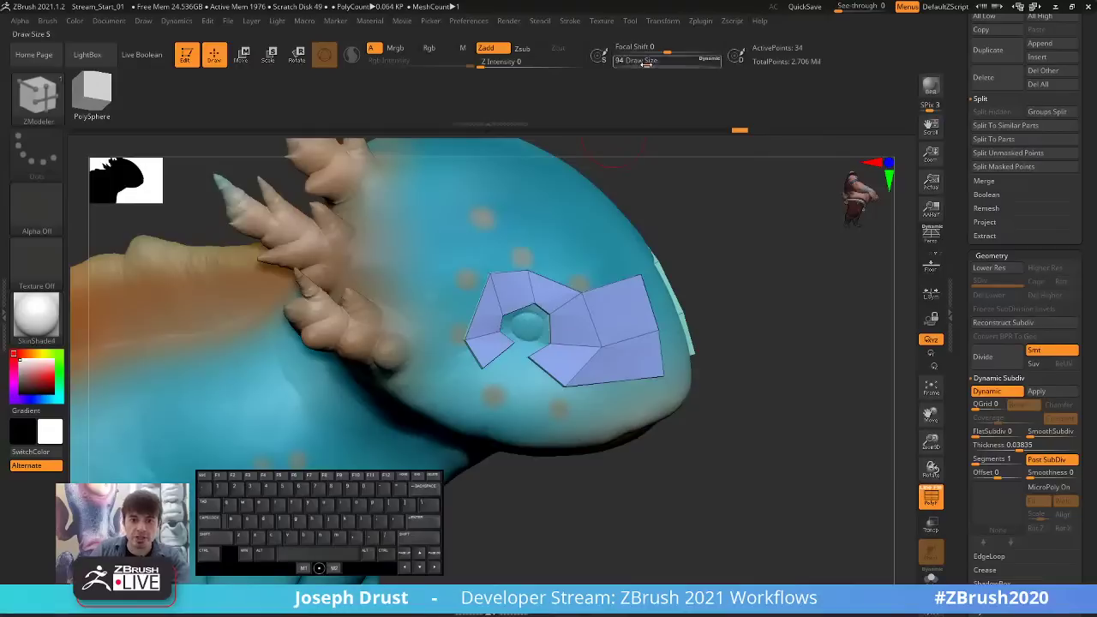
# Close the polygon ring beneath the eye by extruding the remaining edges, using draw size 25 for the gap and 80 for the rest.
pyautogui.moveTo(646, 61); pyautogui.dragTo(630, 61)
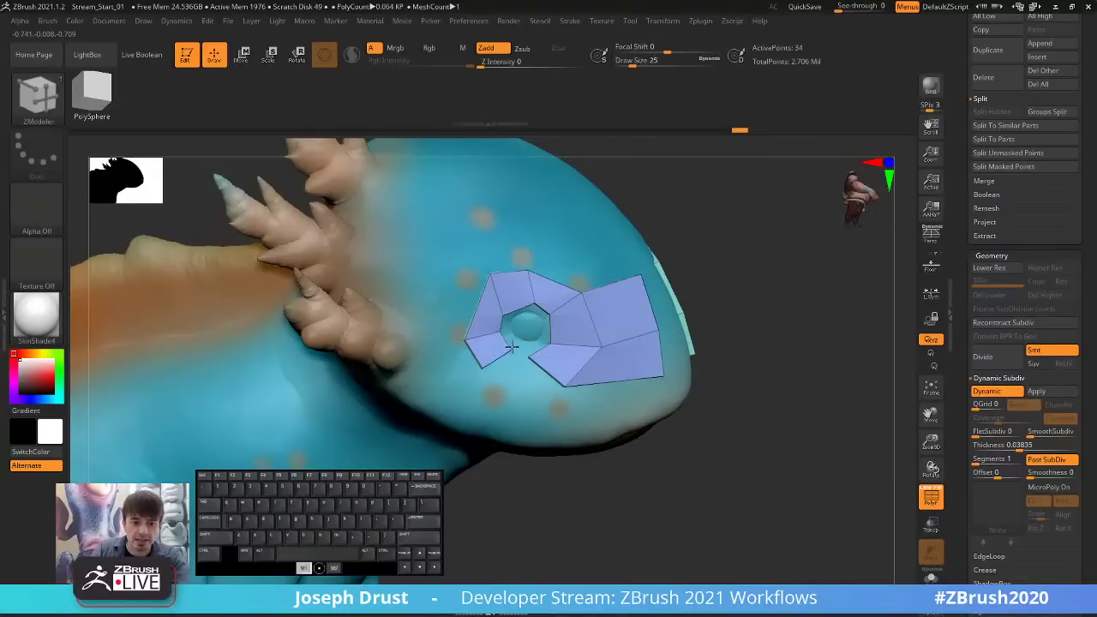
pyautogui.moveTo(510, 350)
pyautogui.mouseDown()
pyautogui.moveTo(507, 371)
pyautogui.moveTo(519, 362)
pyautogui.mouseUp()
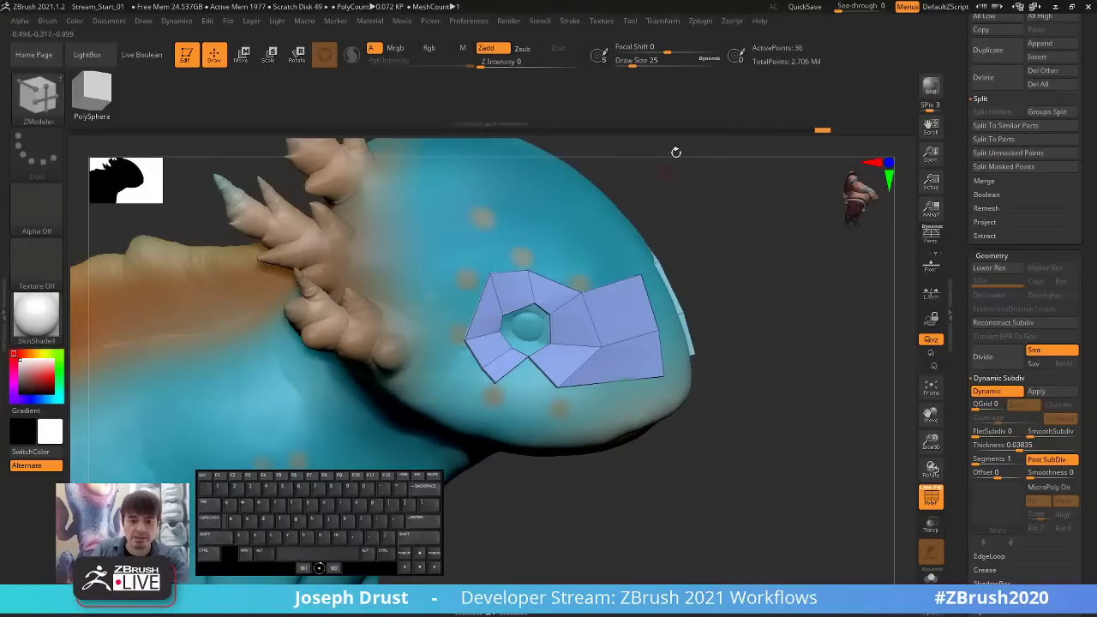
pyautogui.click(651, 60)
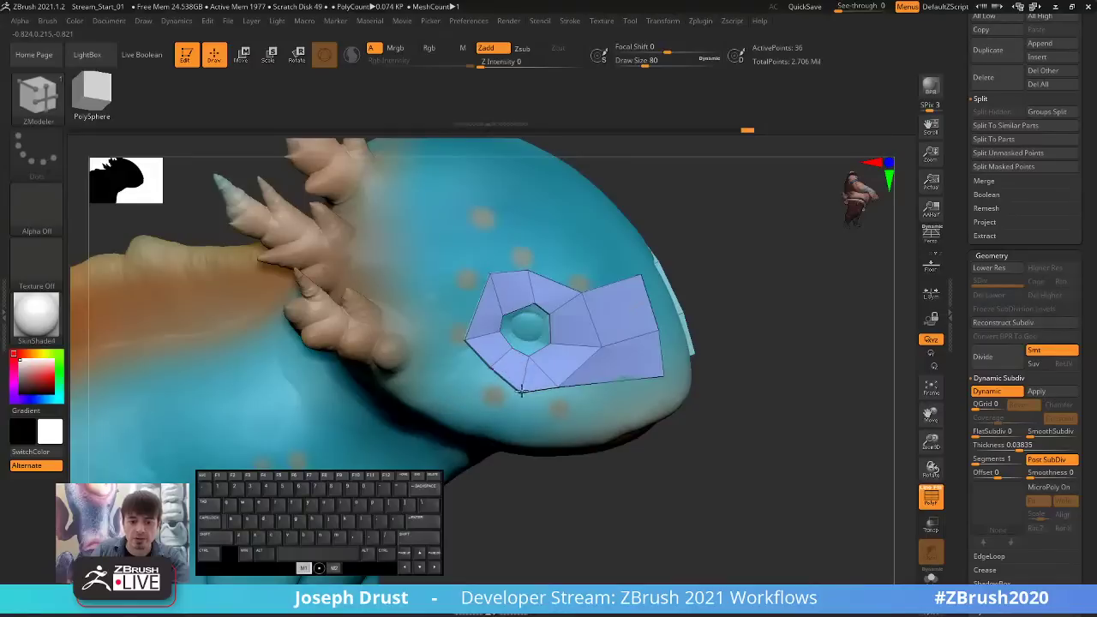
pyautogui.click(538, 390)
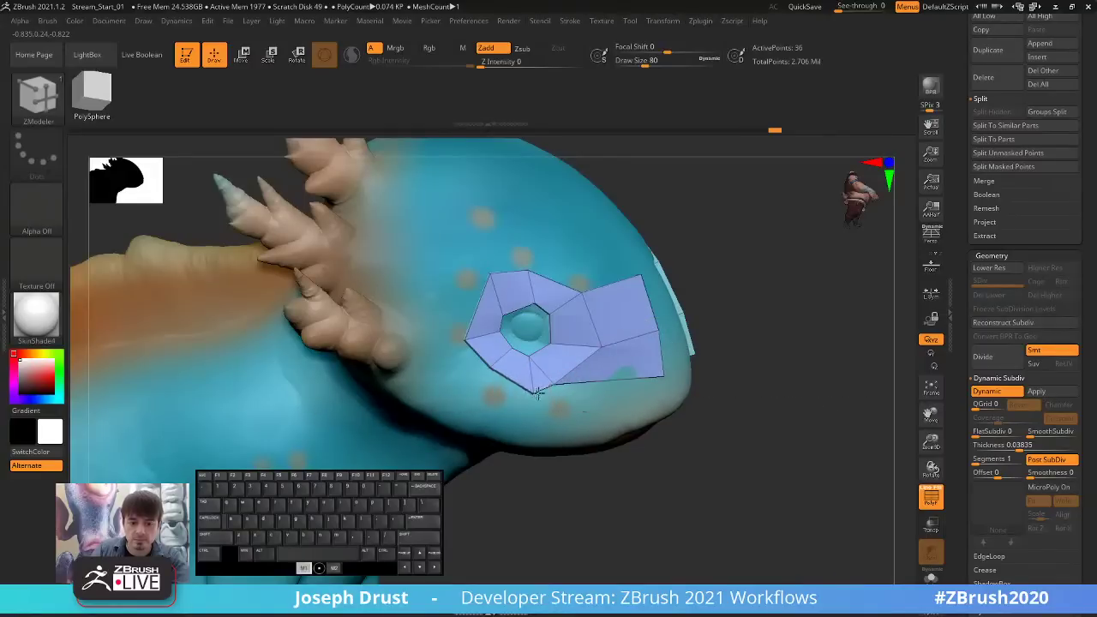
# Move the outer points of the polygon ring inward to tighten it around the eye.
pyautogui.moveTo(556, 383); pyautogui.dragTo(530, 390)
pyautogui.click(527, 388)
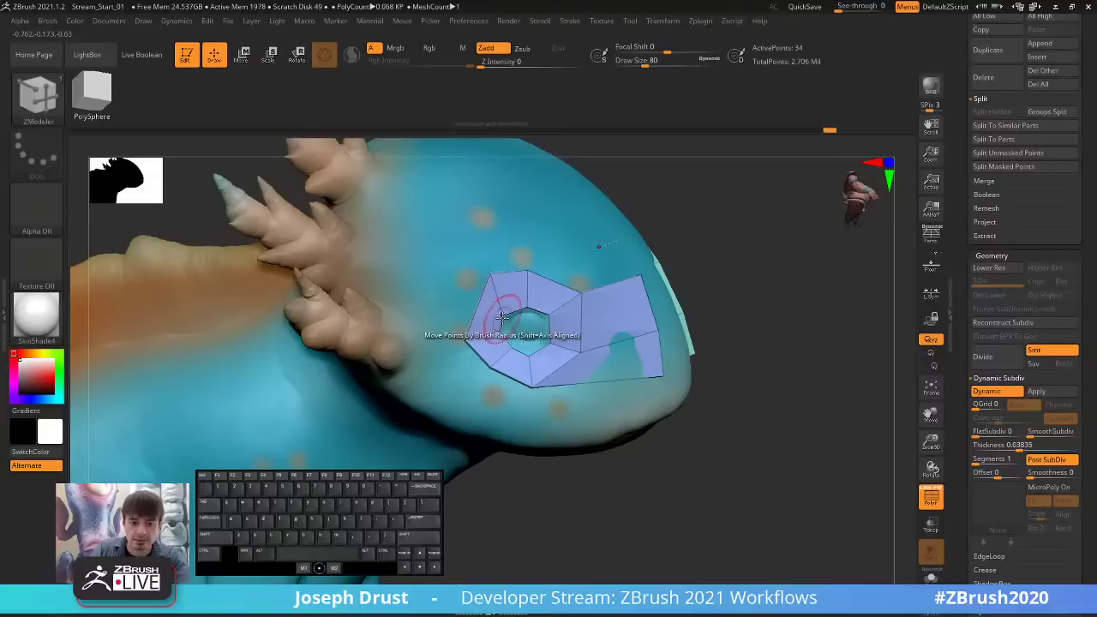
pyautogui.click(493, 282)
pyautogui.moveTo(490, 273); pyautogui.dragTo(565, 302)
pyautogui.moveTo(580, 352); pyautogui.dragTo(566, 347)
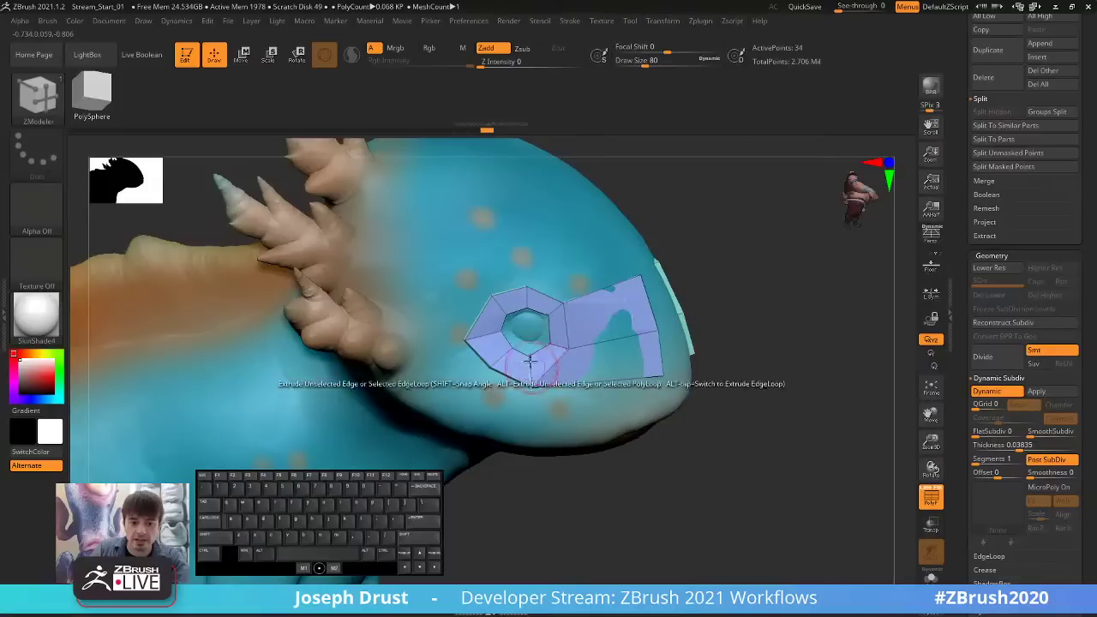
# Extrude the ring's outer edges above and behind the eye to start a second ring of polygons.
pyautogui.moveTo(530, 385); pyautogui.dragTo(562, 305)
pyautogui.moveTo(566, 266); pyautogui.dragTo(626, 279)
pyautogui.moveTo(626, 278); pyautogui.dragTo(590, 273)
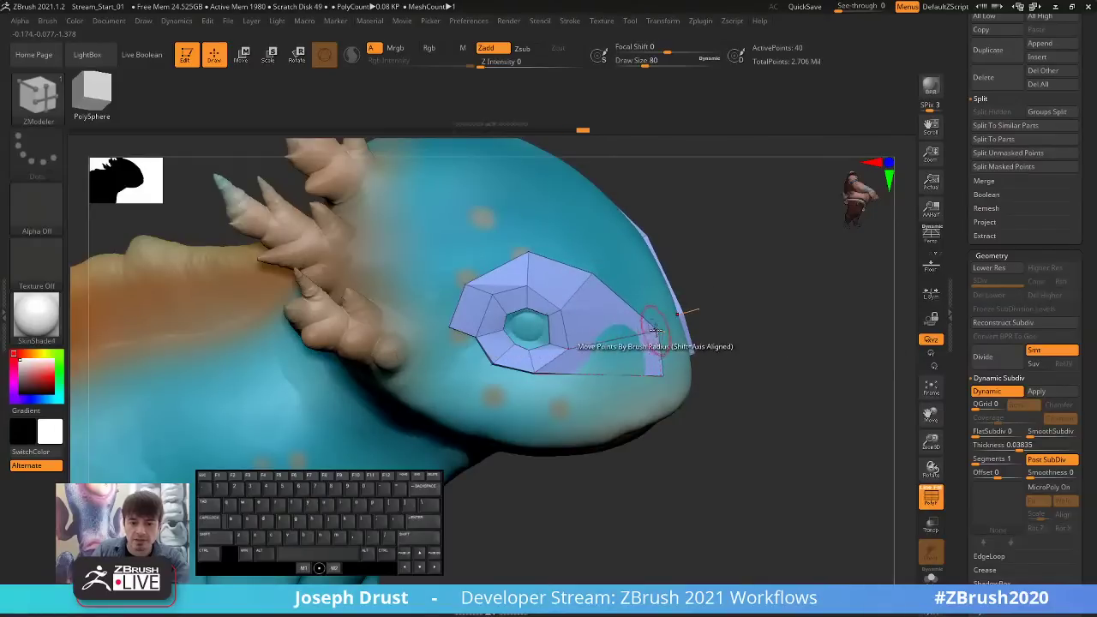
# Pull the snout-side points back toward the eye to shape the front of the outer ring, undoing the unwanted point merge.
pyautogui.moveTo(658, 331); pyautogui.dragTo(600, 334)
pyautogui.moveTo(653, 370); pyautogui.dragTo(536, 374)
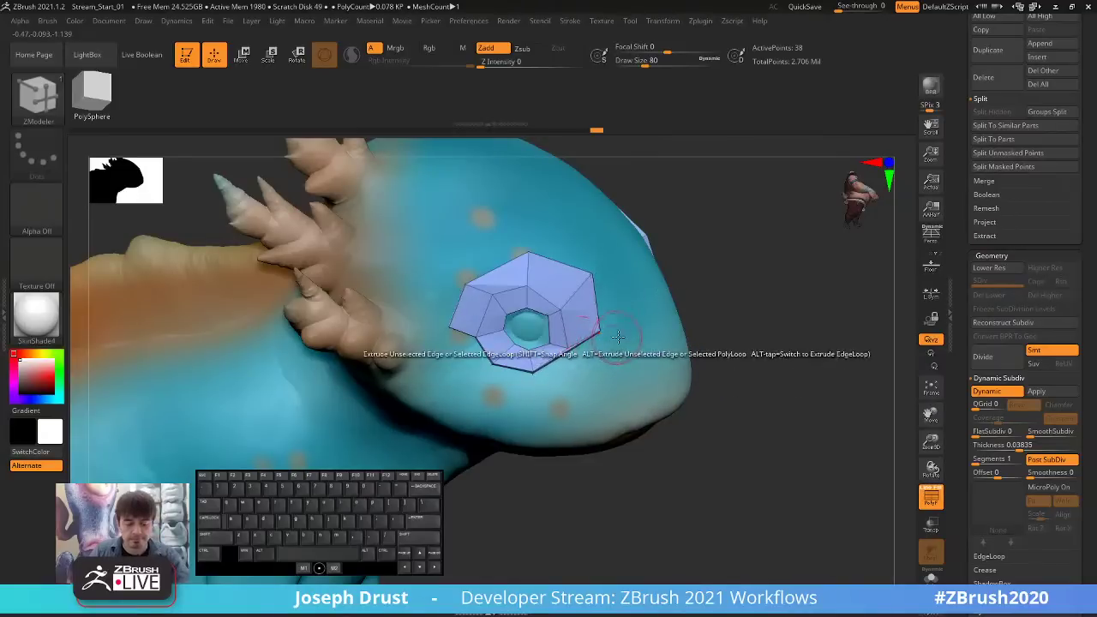
pyautogui.hotkey('ctrl', 'z')
pyautogui.moveTo(602, 338); pyautogui.dragTo(591, 349)
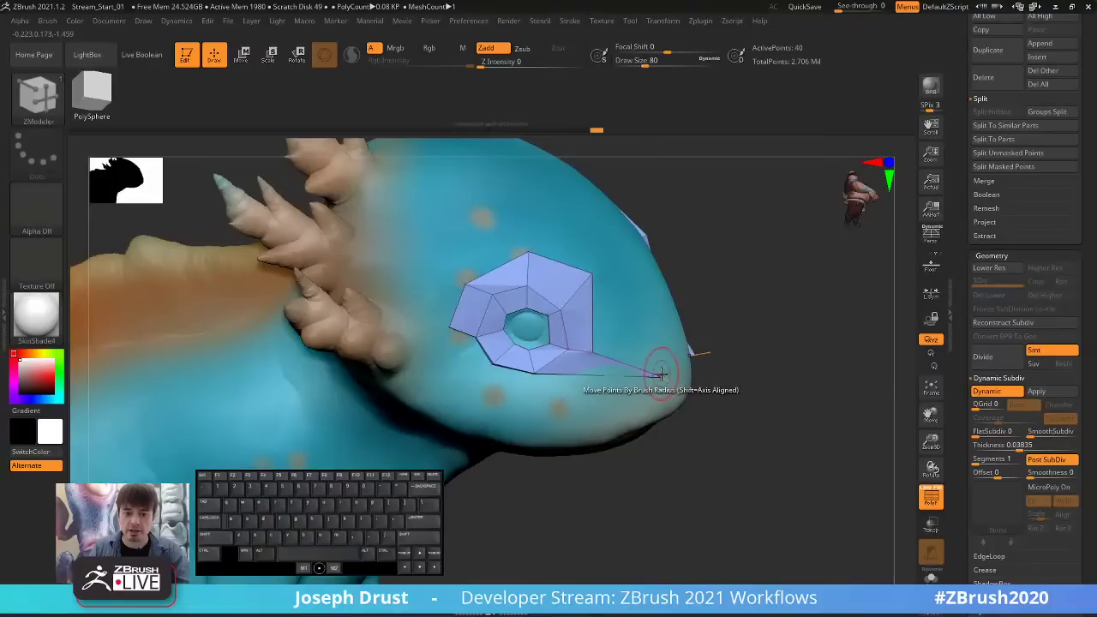
pyautogui.moveTo(652, 374); pyautogui.dragTo(553, 406)
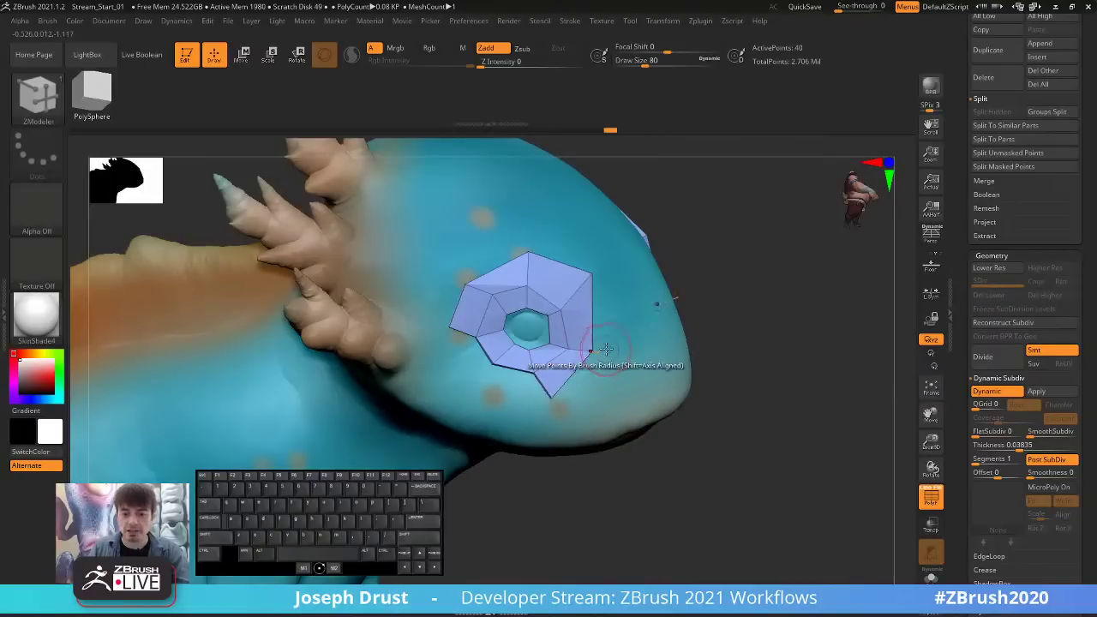
pyautogui.moveTo(589, 272); pyautogui.dragTo(580, 288)
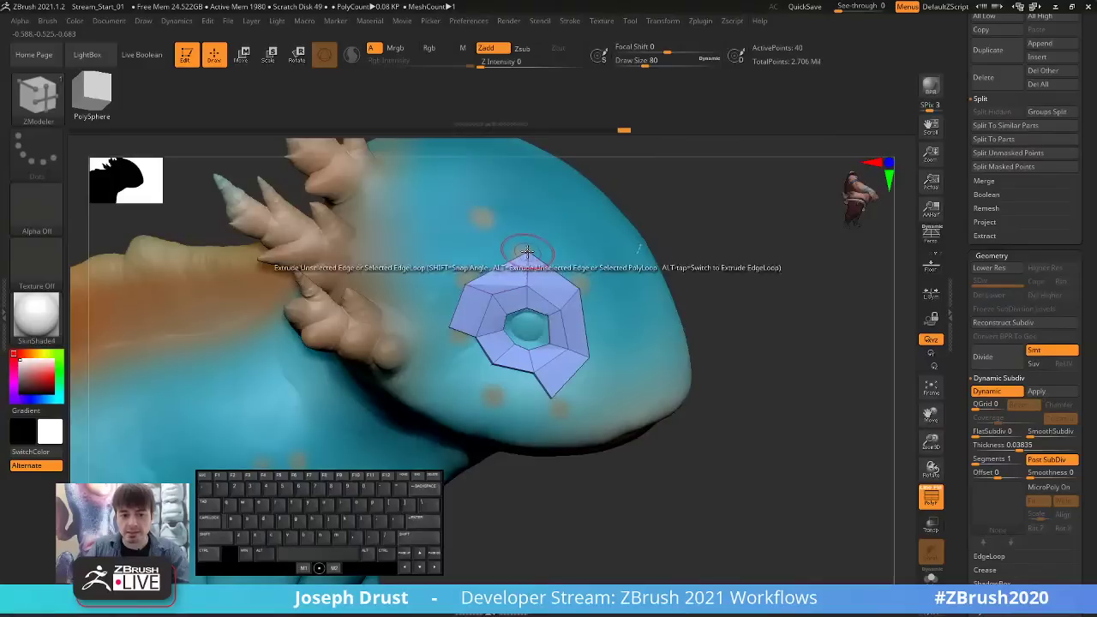
pyautogui.moveTo(526, 254); pyautogui.dragTo(528, 263)
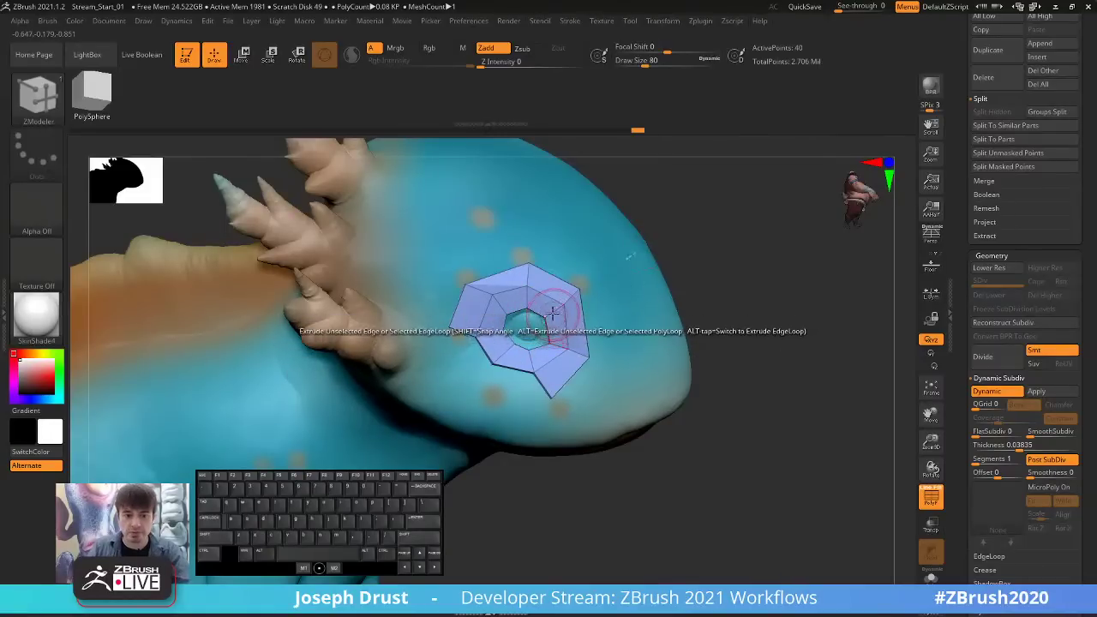
# Insert multiple edge loops along the inner polygon ring with the Insert edge action, and undo them.
pyautogui.press('space')
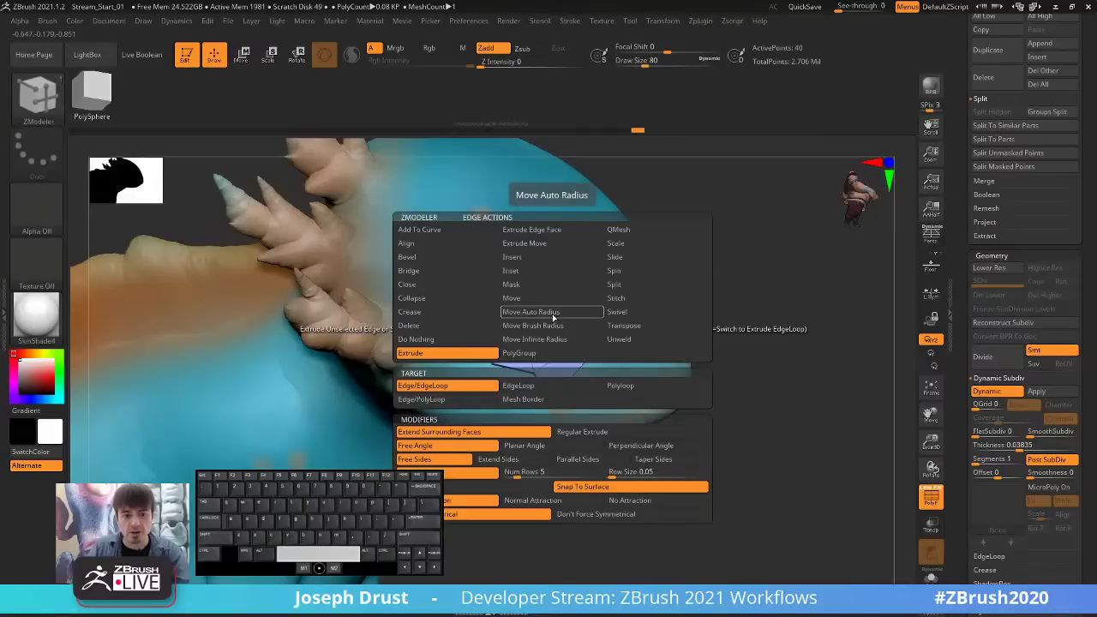
pyautogui.click(514, 256)
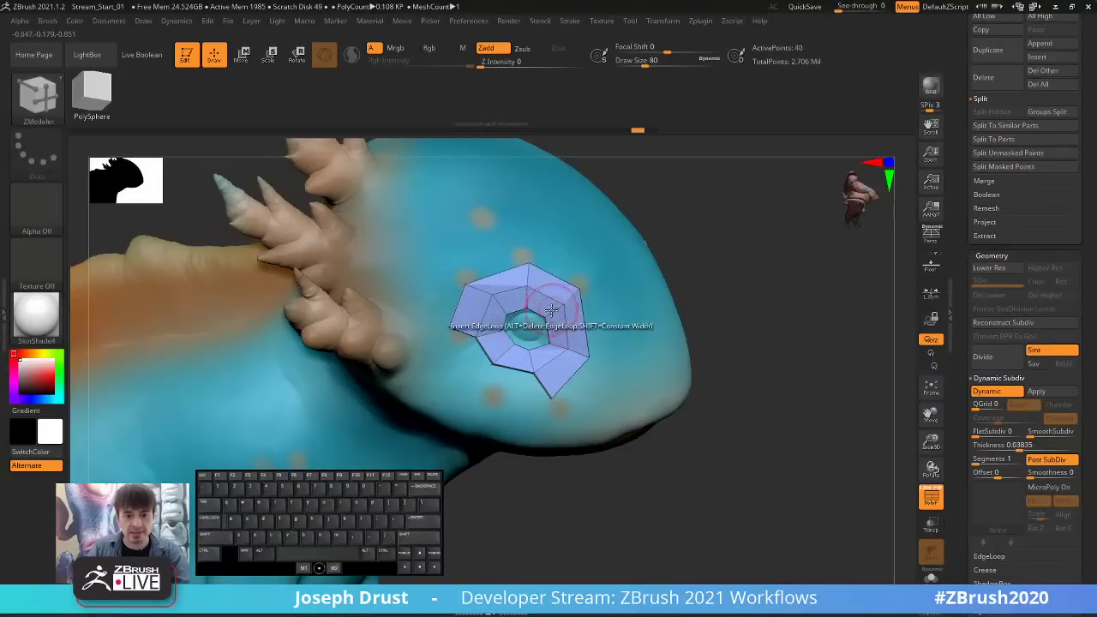
pyautogui.press('space')
pyautogui.click(471, 386)
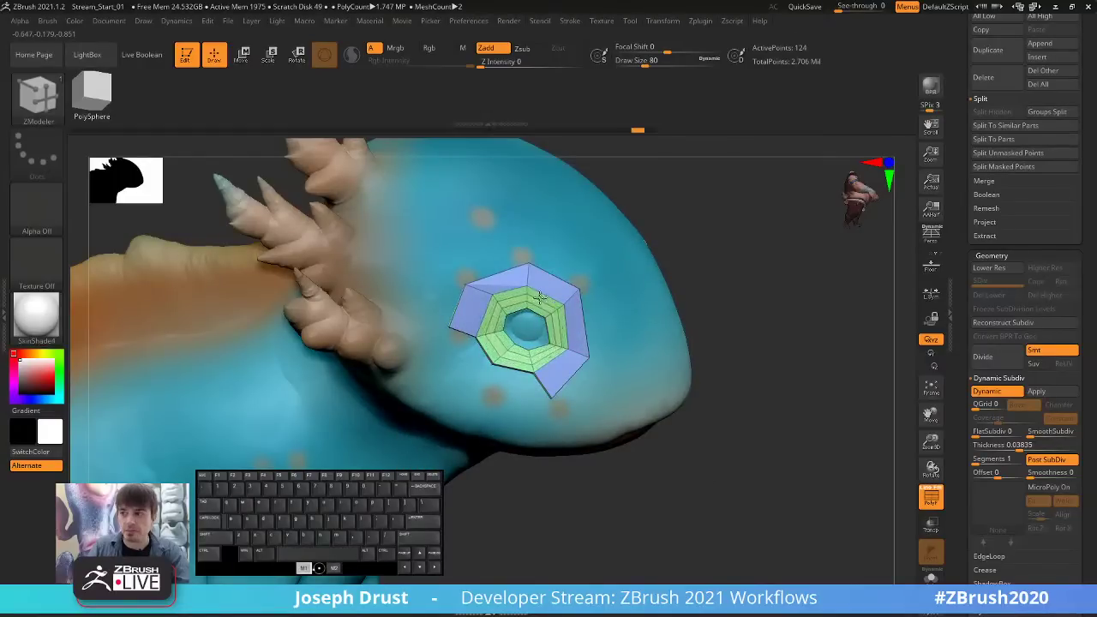
pyautogui.moveTo(563, 314); pyautogui.dragTo(562, 304)
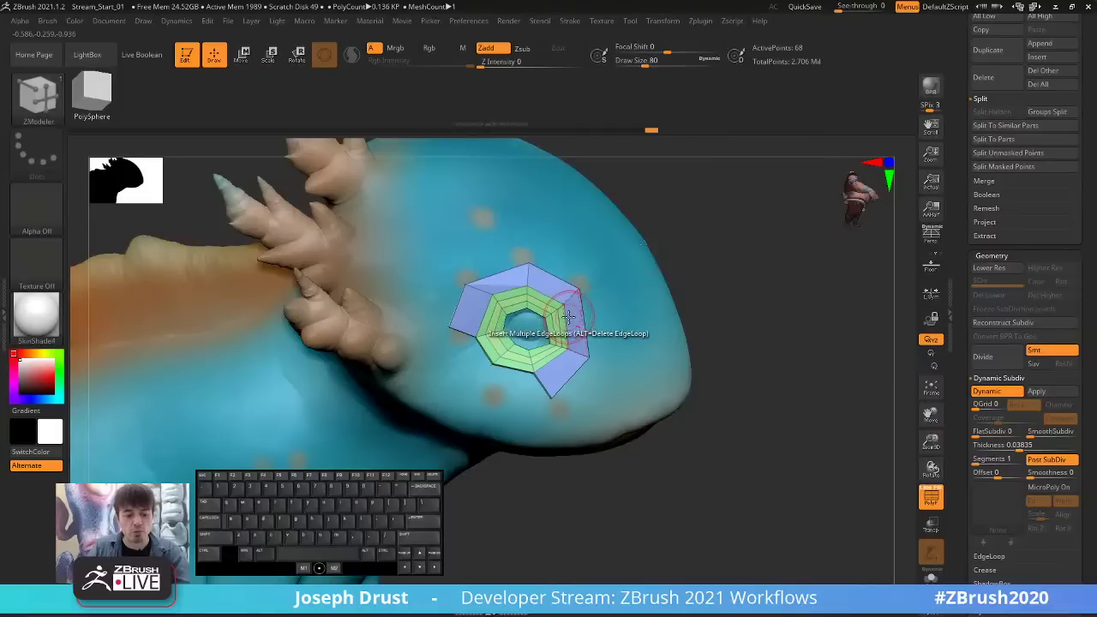
pyautogui.hotkey('ctrl', 'z')
pyautogui.hotkey('ctrl', 'z')
# Try inserting multiple edge loops along the outer polygon ring, and undo the insertion.
pyautogui.press('space')
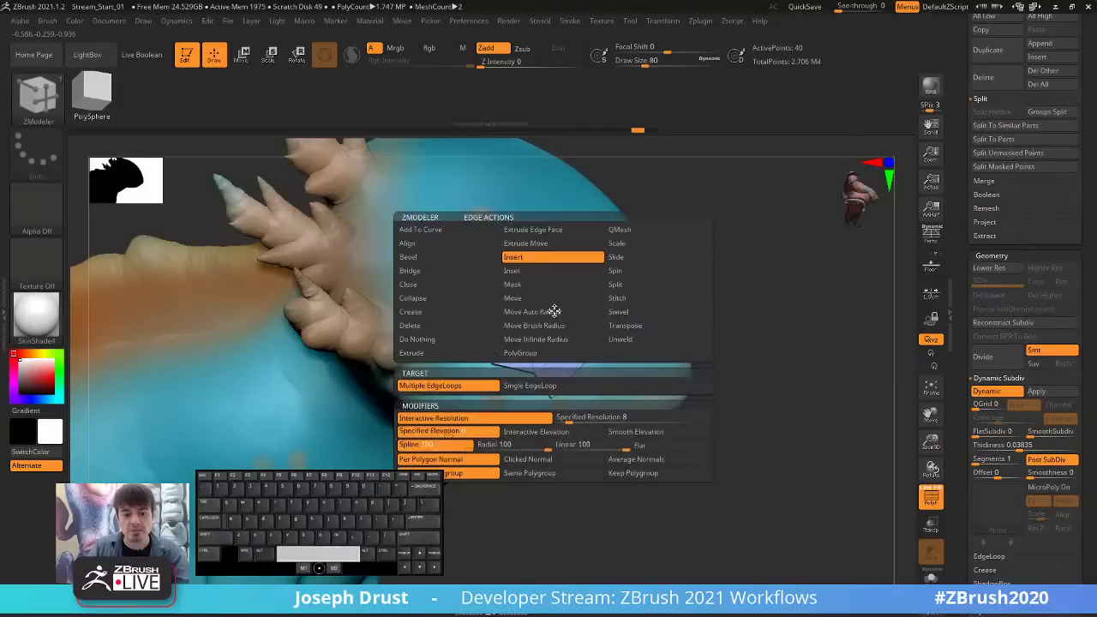
pyautogui.click(468, 389)
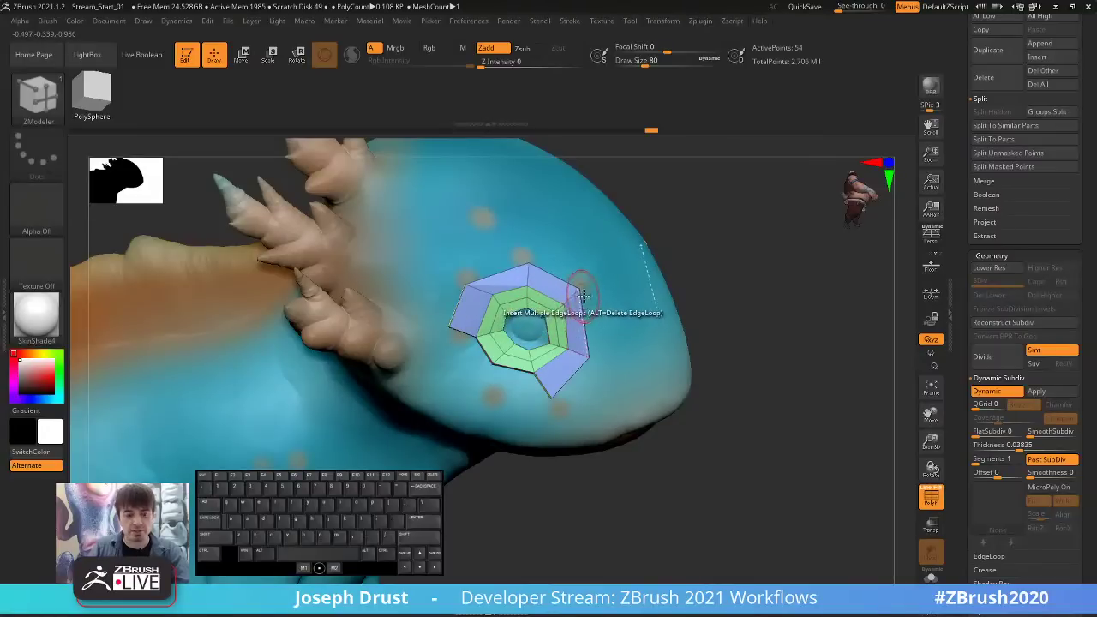
pyautogui.click(576, 293)
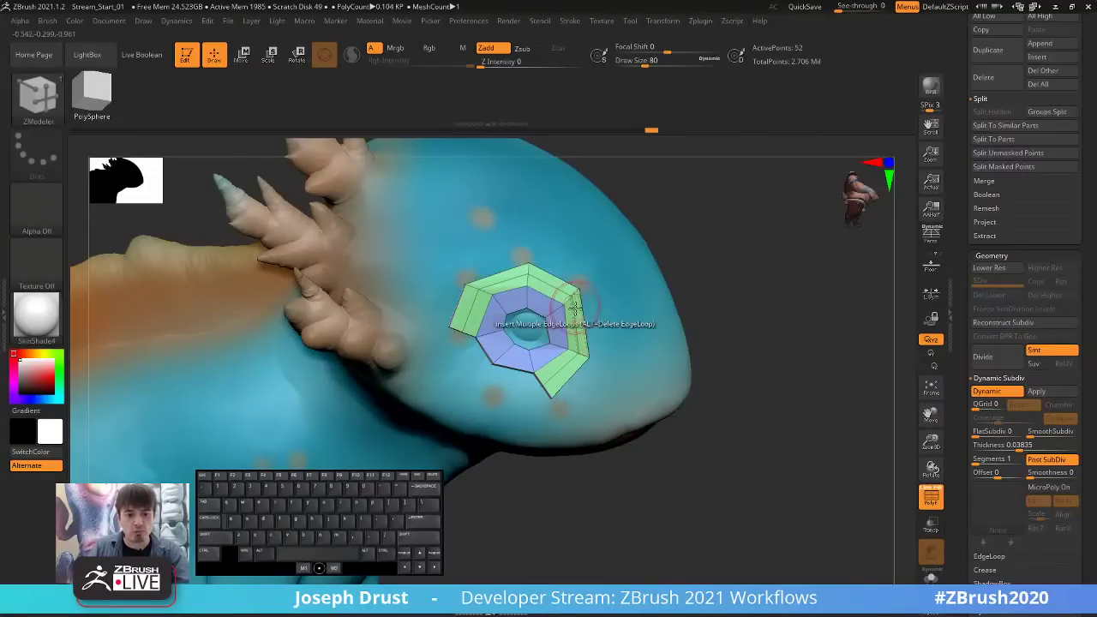
pyautogui.hotkey('ctrl', 'z')
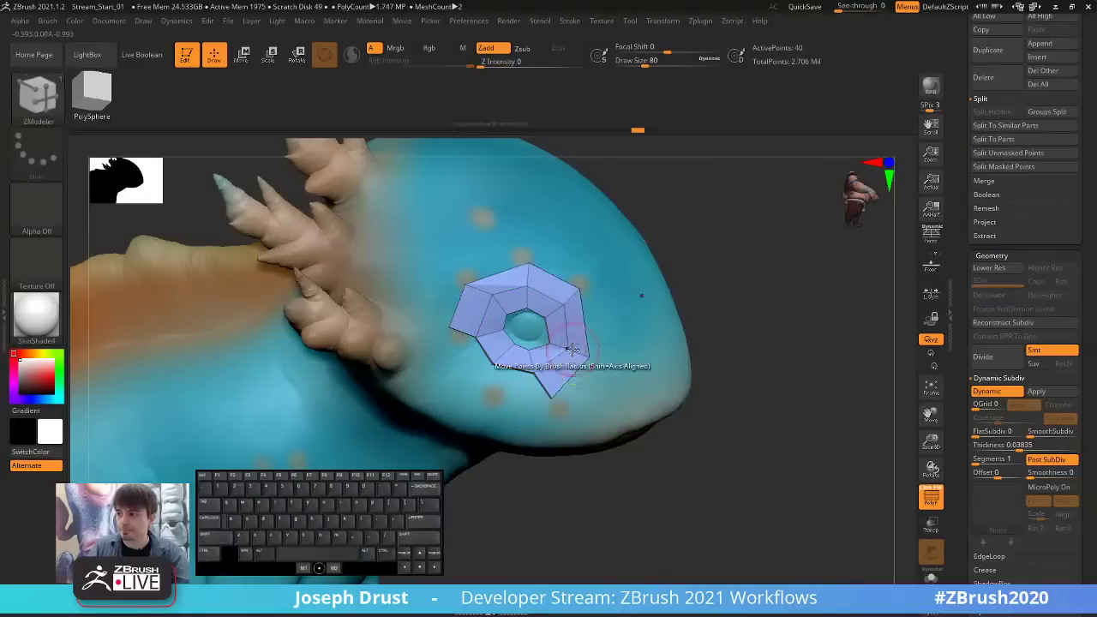
# Extrude the remaining outer edges below the eye and merge their corner points to close the second polygon ring.
pyautogui.press('space')
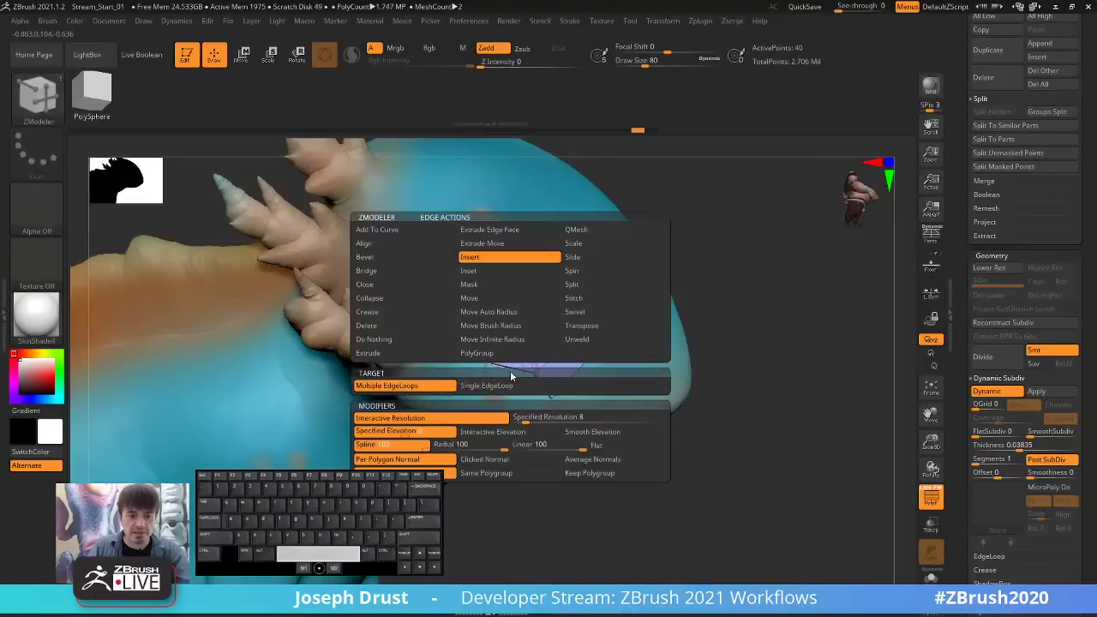
pyautogui.click(424, 352)
pyautogui.moveTo(511, 374); pyautogui.dragTo(502, 393)
pyautogui.moveTo(482, 353); pyautogui.dragTo(458, 370)
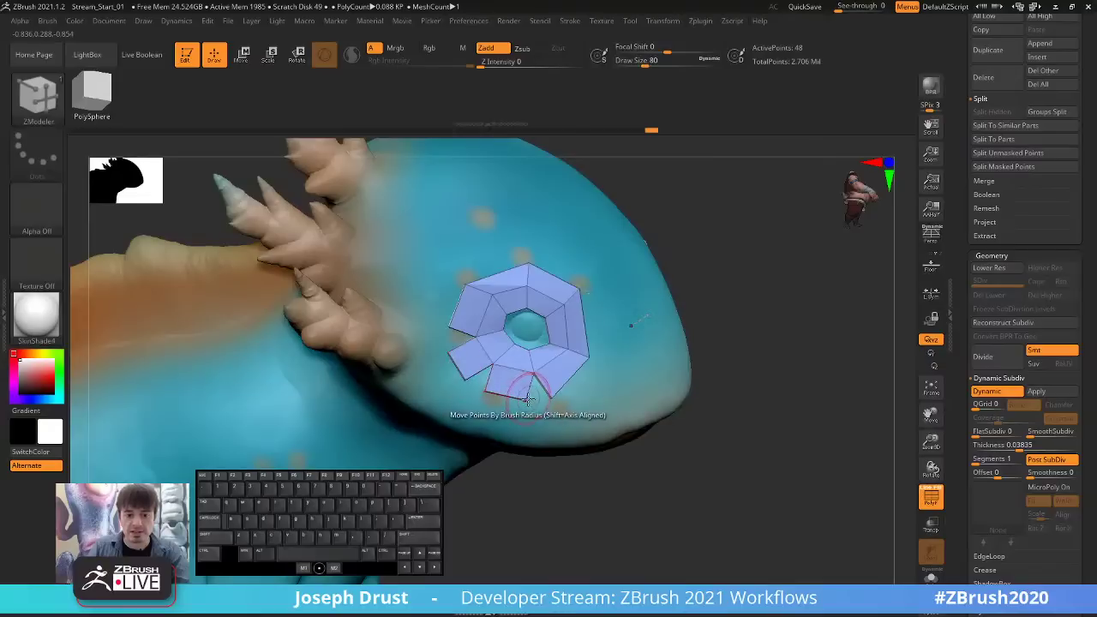
pyautogui.moveTo(551, 399); pyautogui.dragTo(478, 382)
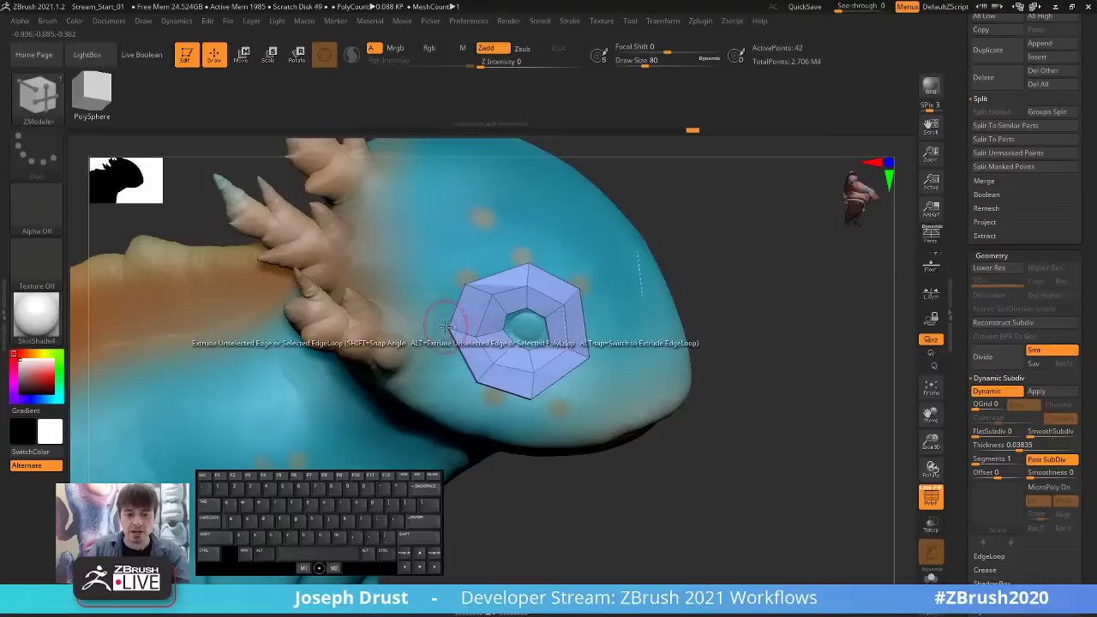
pyautogui.moveTo(449, 329); pyautogui.dragTo(445, 332)
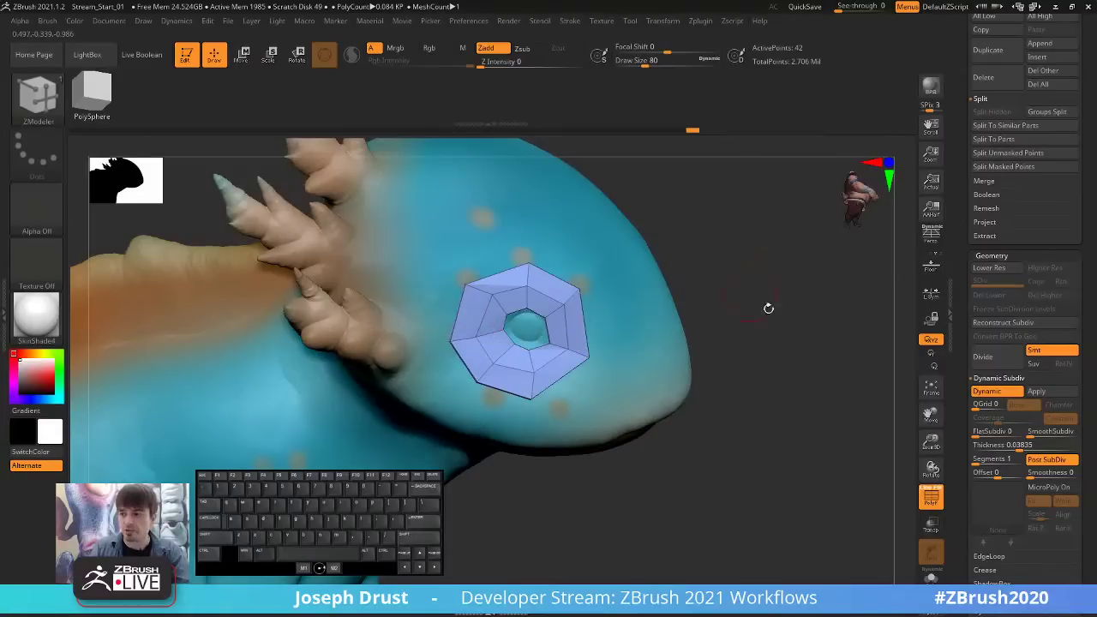
# Set the ZModeler polygon action to QMesh and temporarily mark the polygons on the front half of the eye rings.
pyautogui.moveTo(766, 306); pyautogui.dragTo(828, 298)
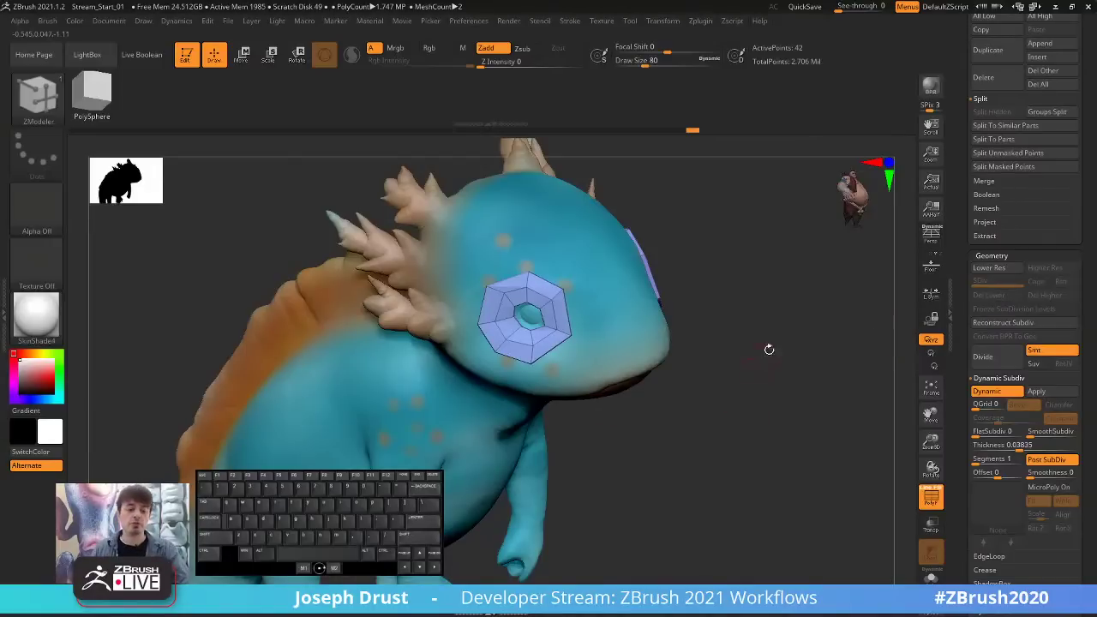
pyautogui.moveTo(768, 348); pyautogui.dragTo(617, 321)
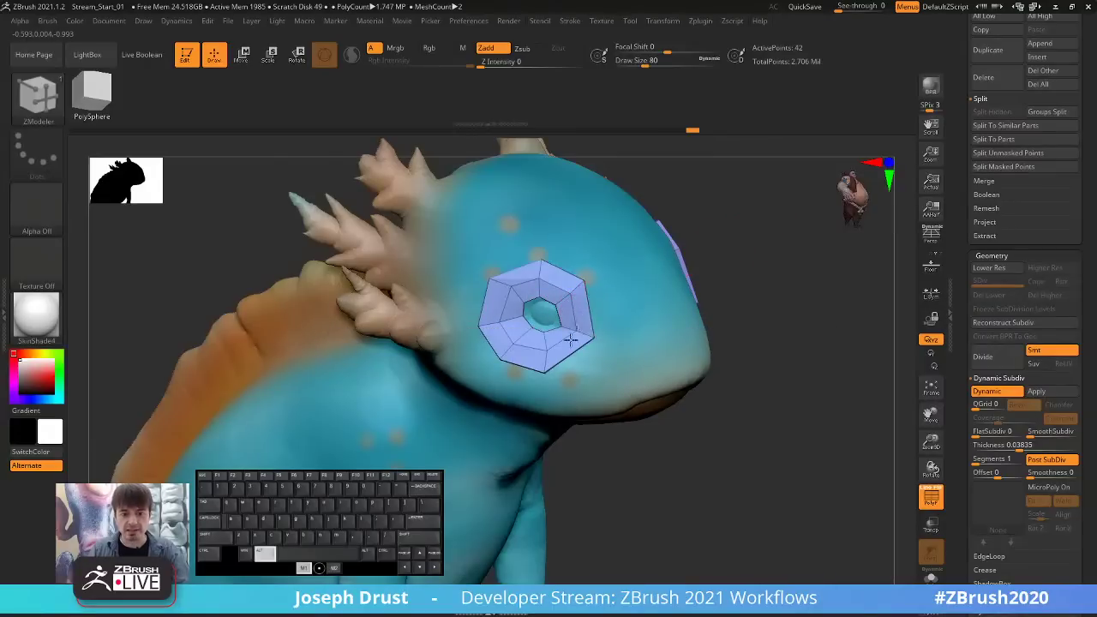
pyautogui.press('space')
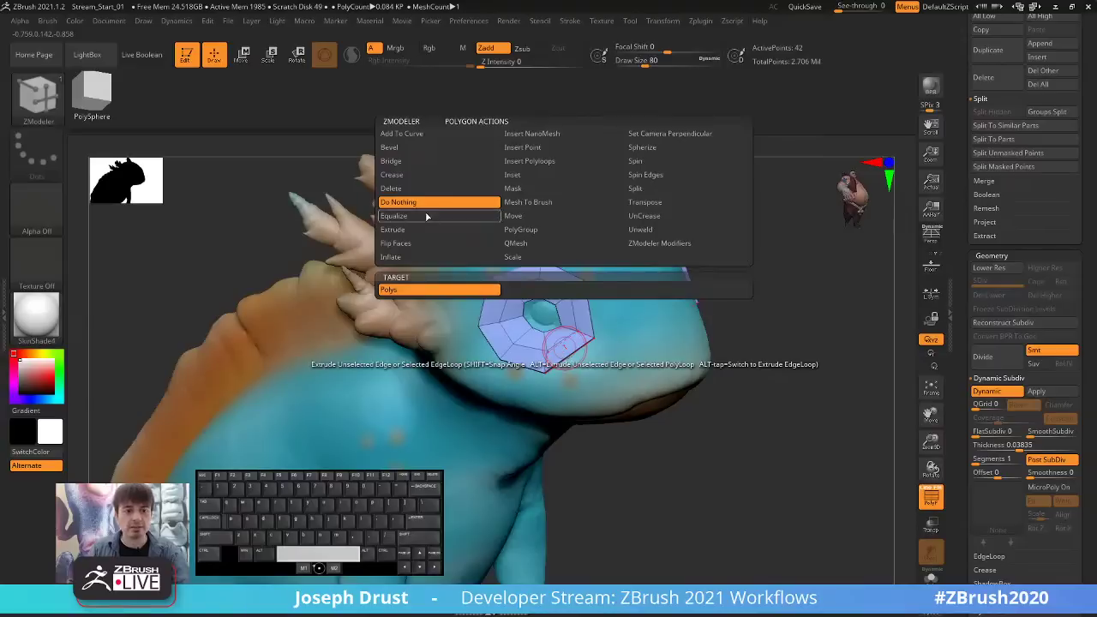
pyautogui.click(518, 243)
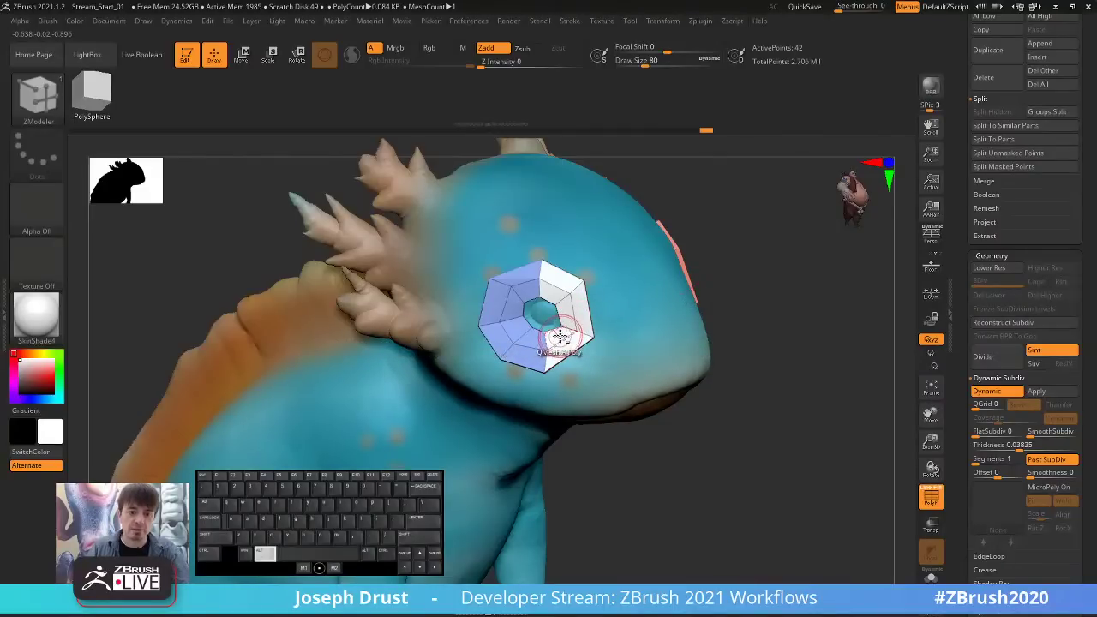
pyautogui.keyDown('alt'); pyautogui.click(561, 335); pyautogui.keyUp('alt')
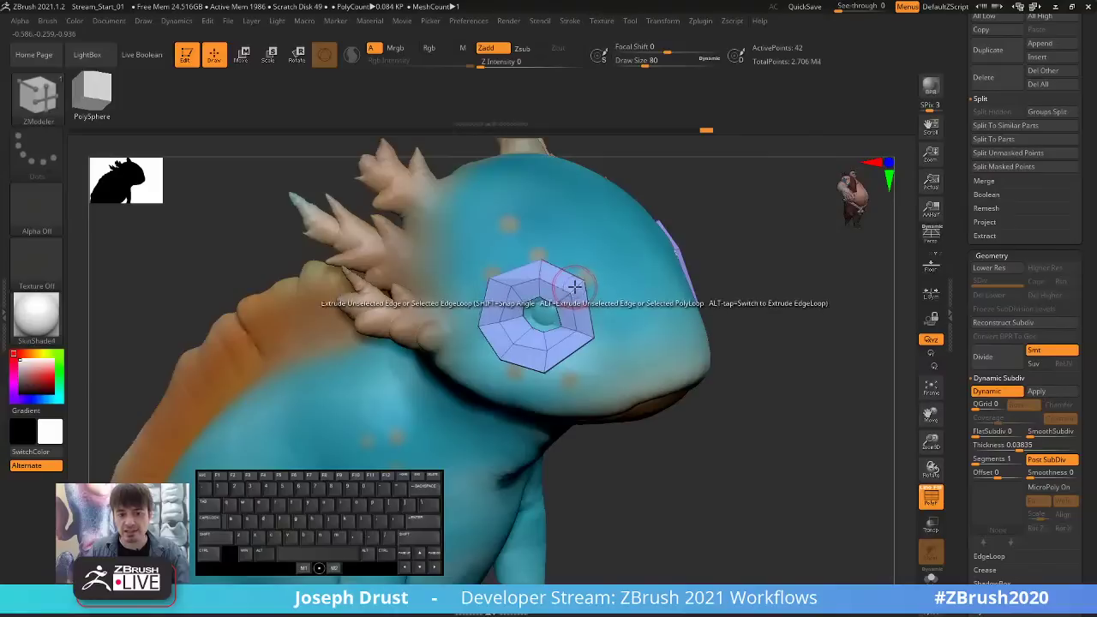
# Set the ZModeler edge action to PolyGroup and assign the outer polygon loop of the goggle rings its own polygroup.
pyautogui.press('space')
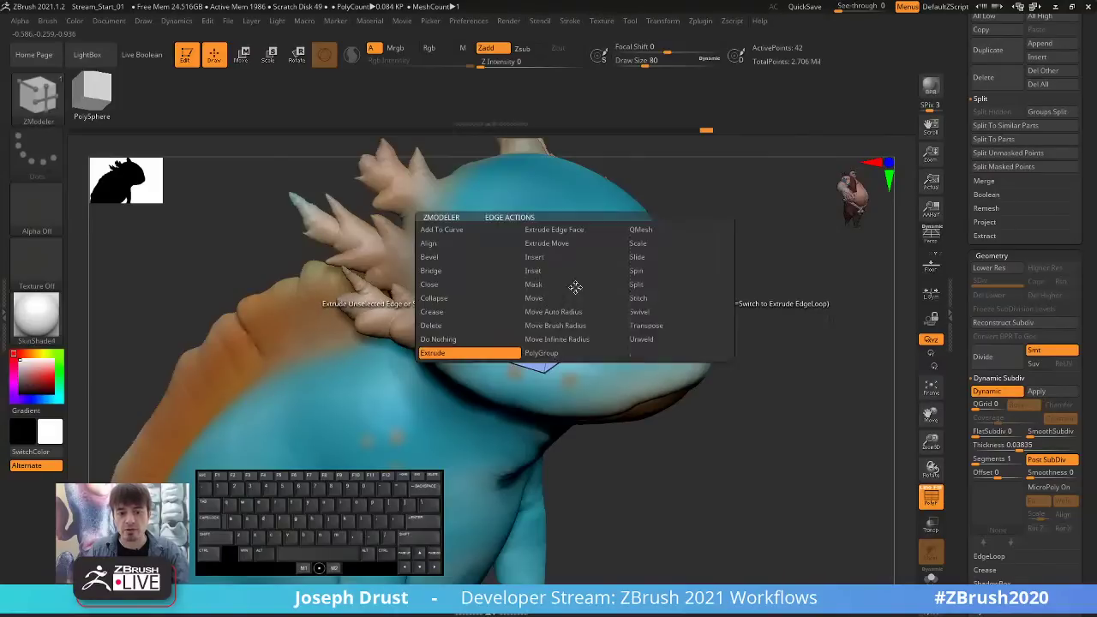
pyautogui.click(561, 353)
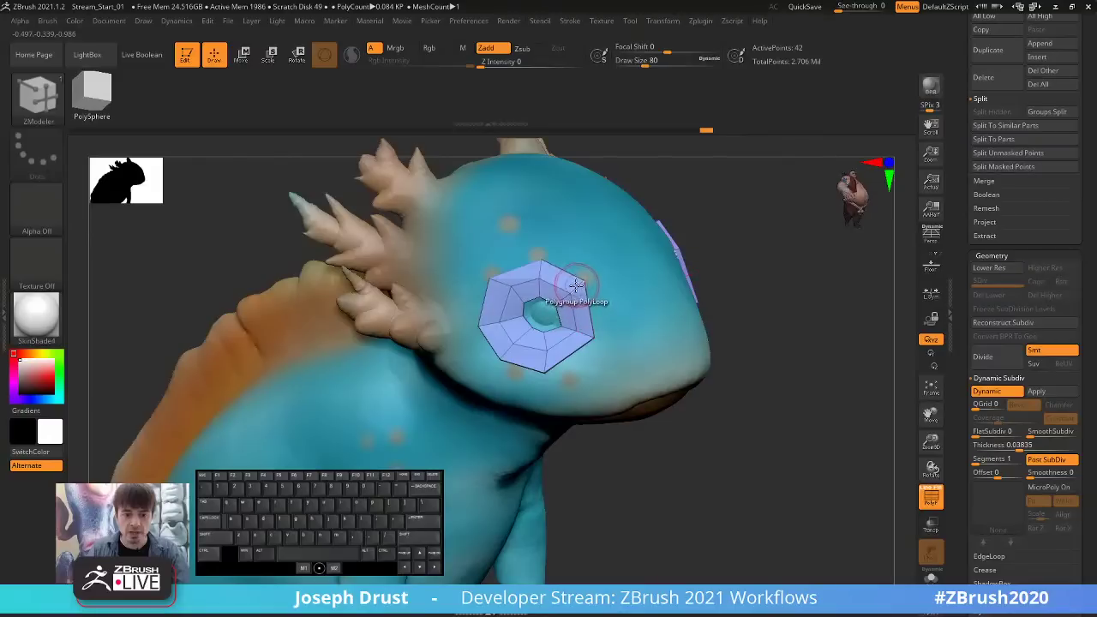
pyautogui.click(571, 291)
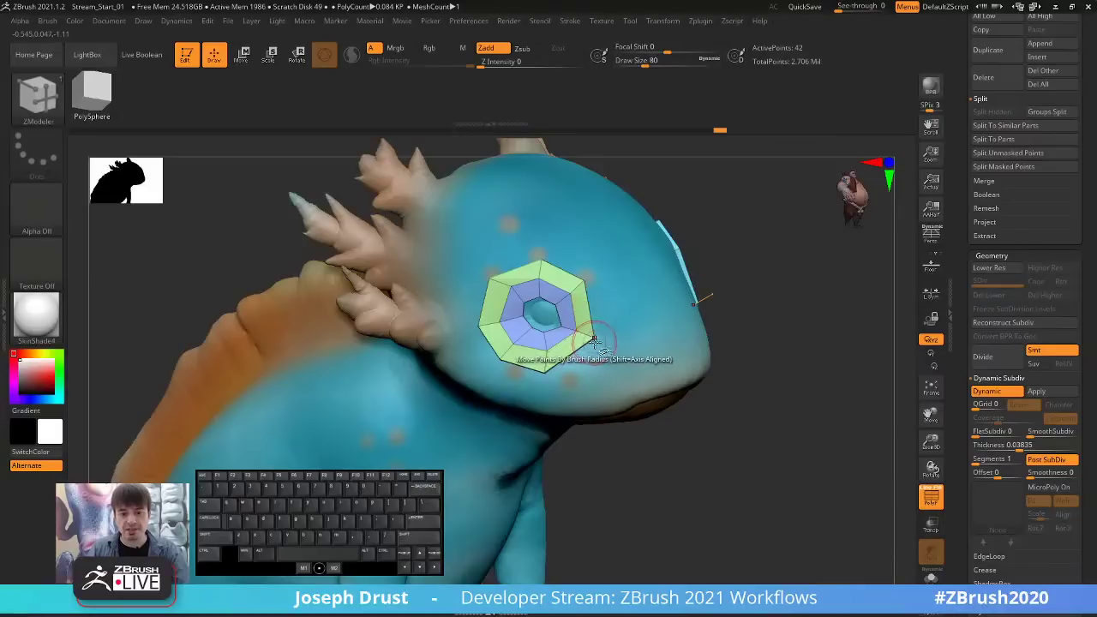
# Choose the SelectRect selection brush, isolate the outer ring's polygroup, and view it in Solo mode.
pyautogui.hotkey('ctrl', 'shift')
pyautogui.press('space')
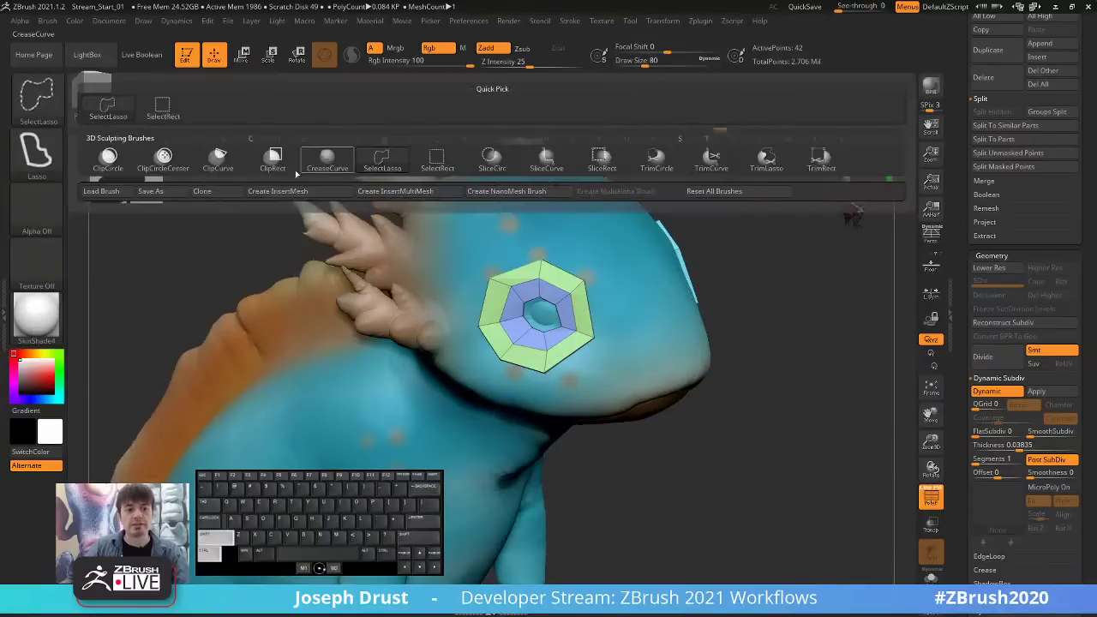
pyautogui.click(380, 169)
pyautogui.keyDown('ctrl'); pyautogui.keyDown('shift'); pyautogui.click(587, 360); pyautogui.keyUp('shift'); pyautogui.keyUp('ctrl')
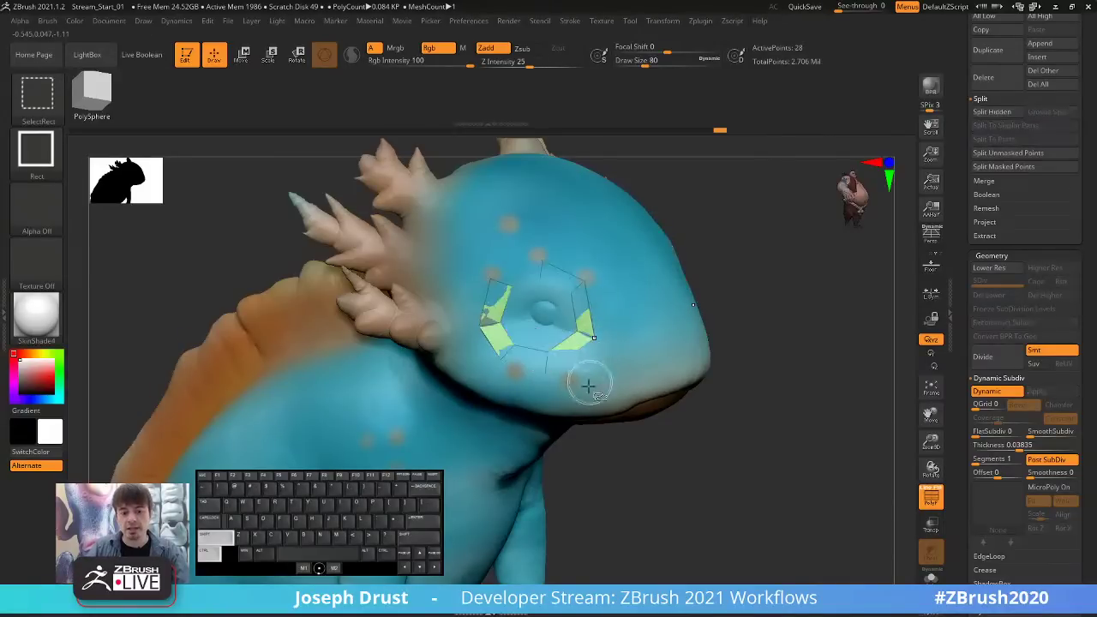
pyautogui.click(931, 576)
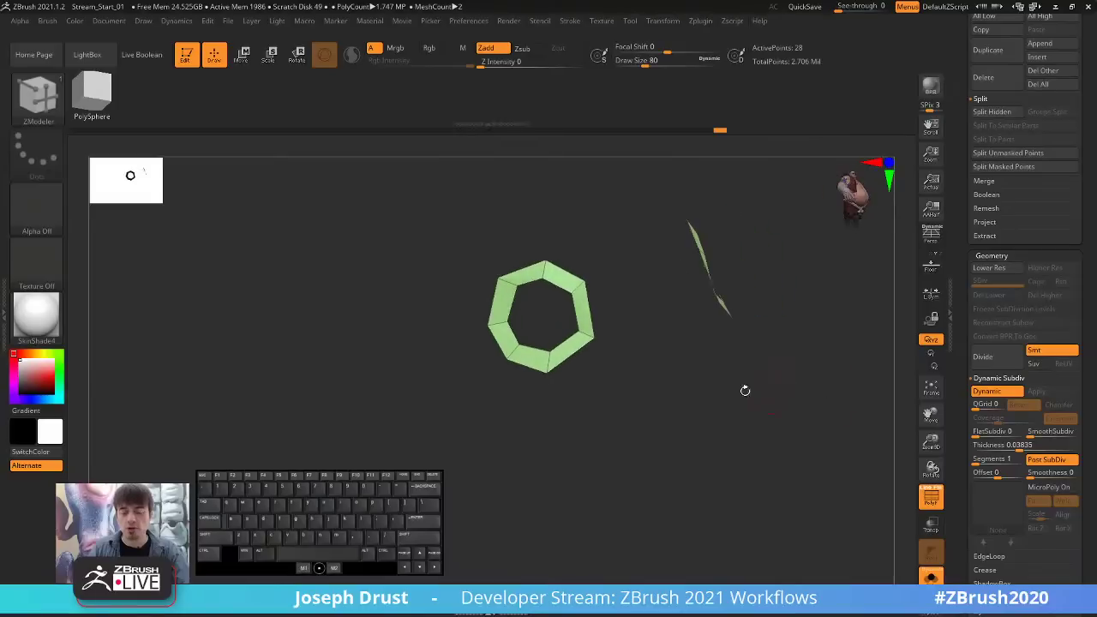
# Isolate the inner ring's polygroup and the outer ring's polygroup in turn, and restore the full goggle mesh.
pyautogui.keyDown('ctrl'); pyautogui.keyDown('shift'); pyautogui.click(668, 351); pyautogui.keyUp('shift'); pyautogui.keyUp('ctrl')
pyautogui.keyDown('ctrl'); pyautogui.keyDown('shift'); pyautogui.click(557, 304); pyautogui.keyUp('shift'); pyautogui.keyUp('ctrl')
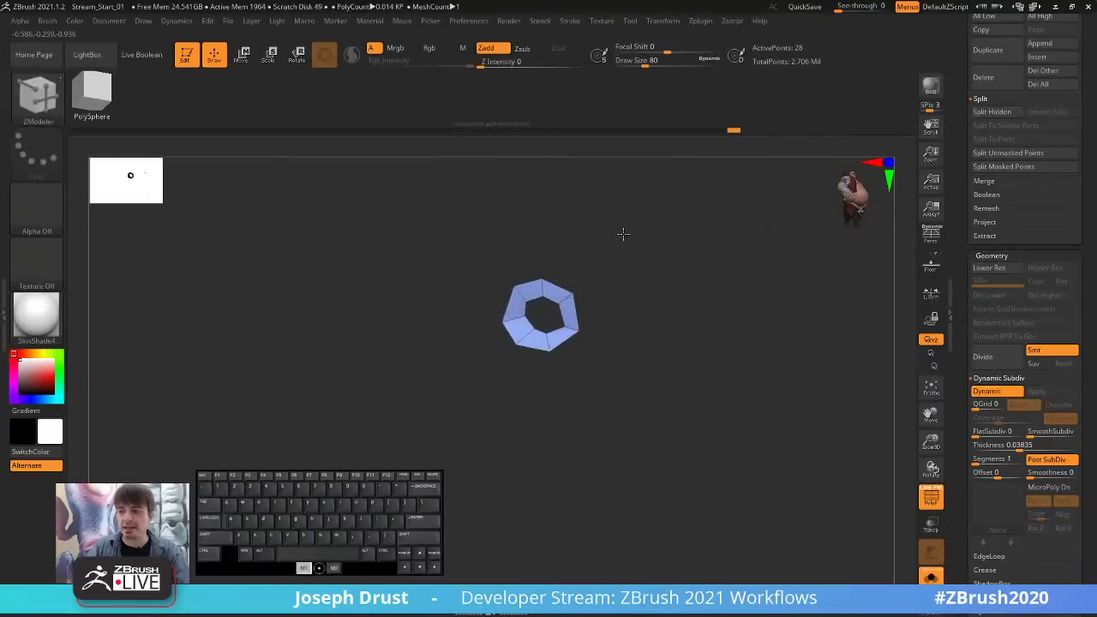
pyautogui.keyDown('ctrl'); pyautogui.keyDown('shift'); pyautogui.click(630, 360); pyautogui.keyUp('shift'); pyautogui.keyUp('ctrl')
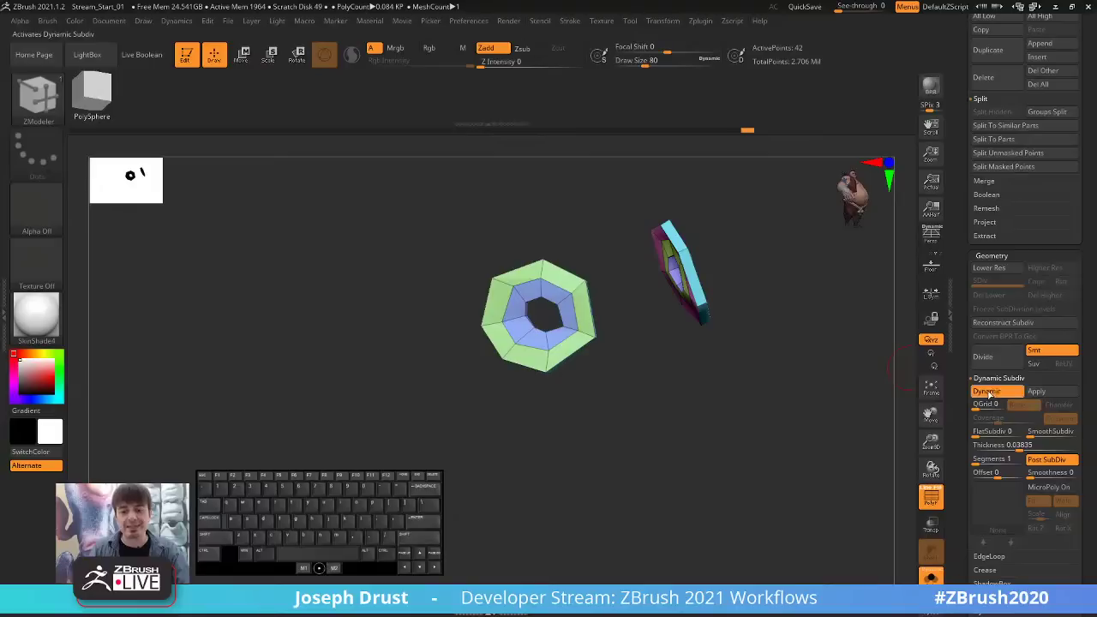
pyautogui.keyDown('ctrl'); pyautogui.keyDown('shift'); pyautogui.click(593, 343); pyautogui.keyUp('shift'); pyautogui.keyUp('ctrl')
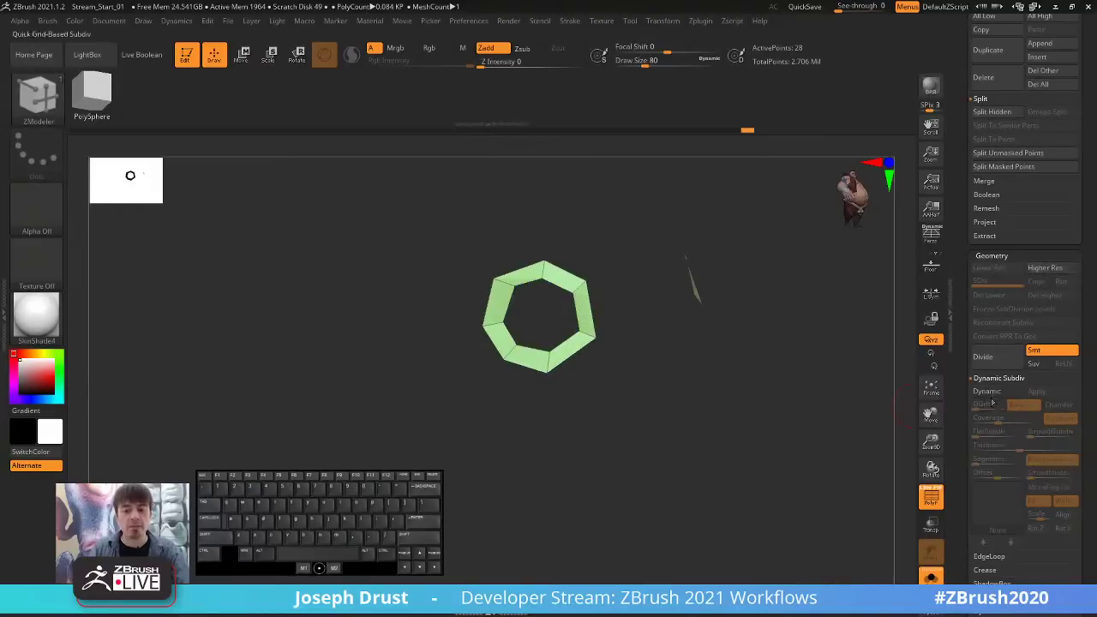
pyautogui.keyDown('ctrl'); pyautogui.keyDown('shift'); pyautogui.click(613, 548); pyautogui.keyUp('shift'); pyautogui.keyUp('ctrl')
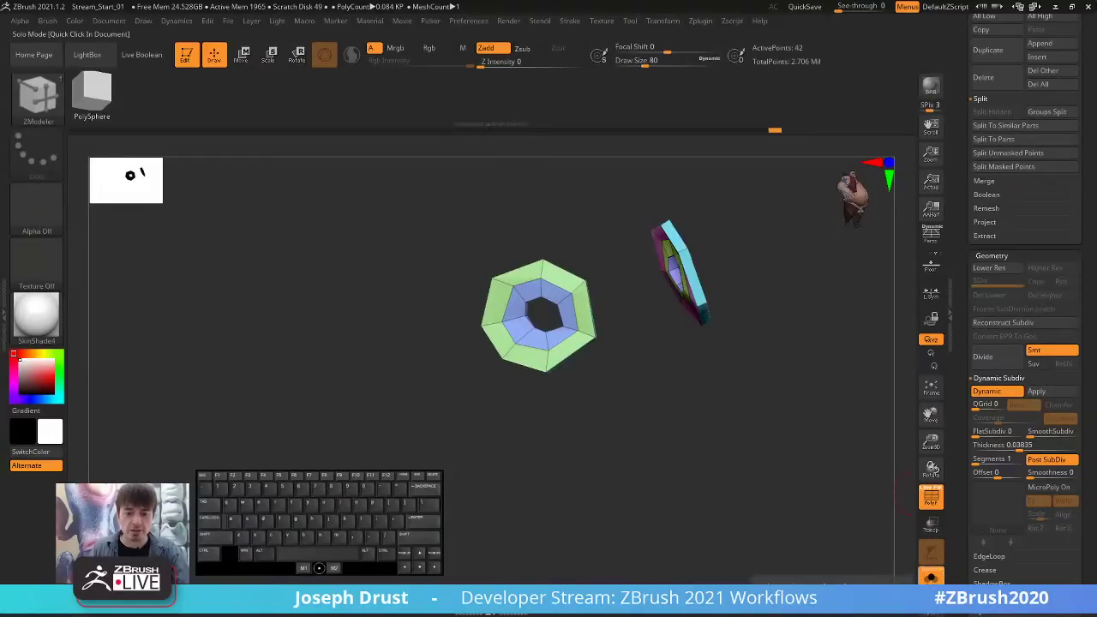
# Isolate the outer ring with the creature visible, restore both rings, and view only the goggle mesh in Solo mode.
pyautogui.click(324, 54)
pyautogui.moveTo(751, 444); pyautogui.dragTo(751, 433)
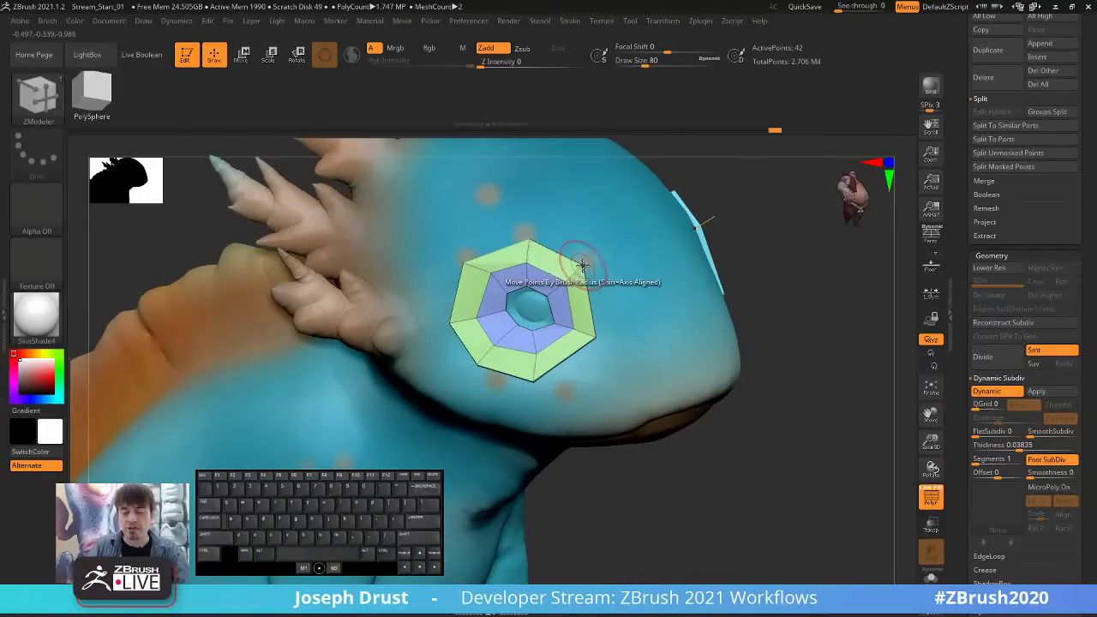
pyautogui.hotkey('ctrl', 'shift')
pyautogui.keyDown('ctrl'); pyautogui.keyDown('shift'); pyautogui.click(582, 263); pyautogui.keyUp('shift'); pyautogui.keyUp('ctrl')
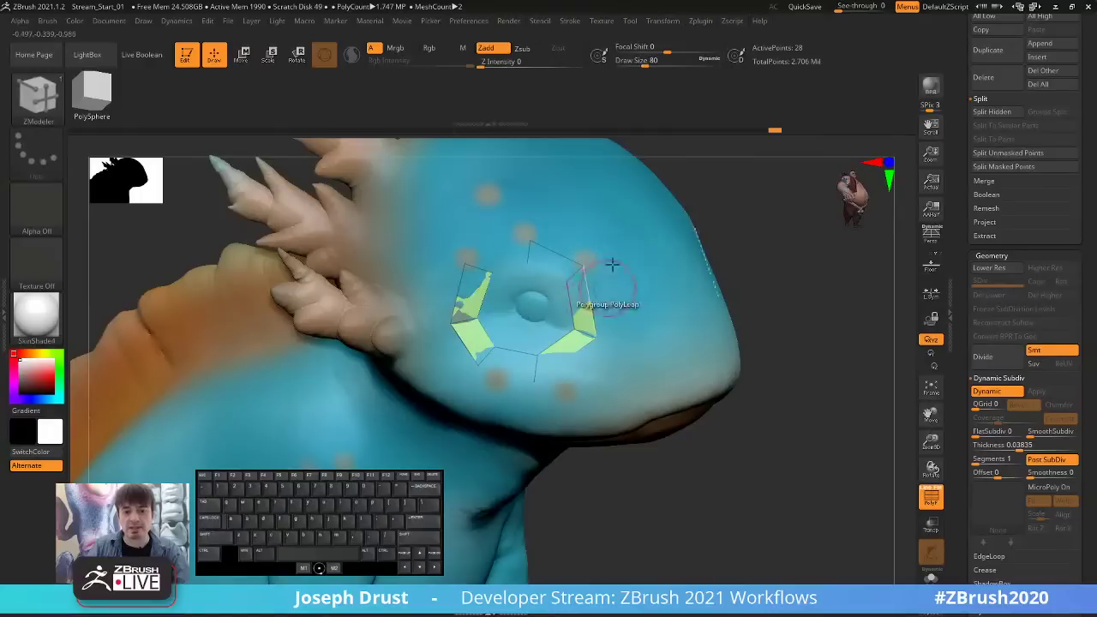
pyautogui.keyDown('ctrl'); pyautogui.keyDown('shift'); pyautogui.click(567, 300); pyautogui.keyUp('shift'); pyautogui.keyUp('ctrl')
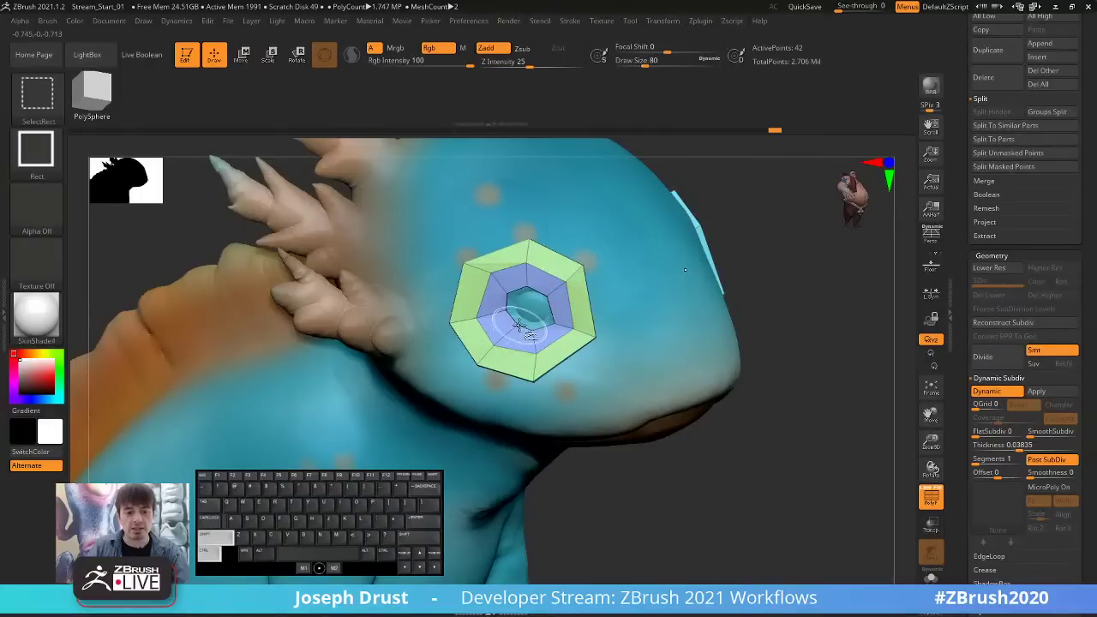
pyautogui.click(931, 575)
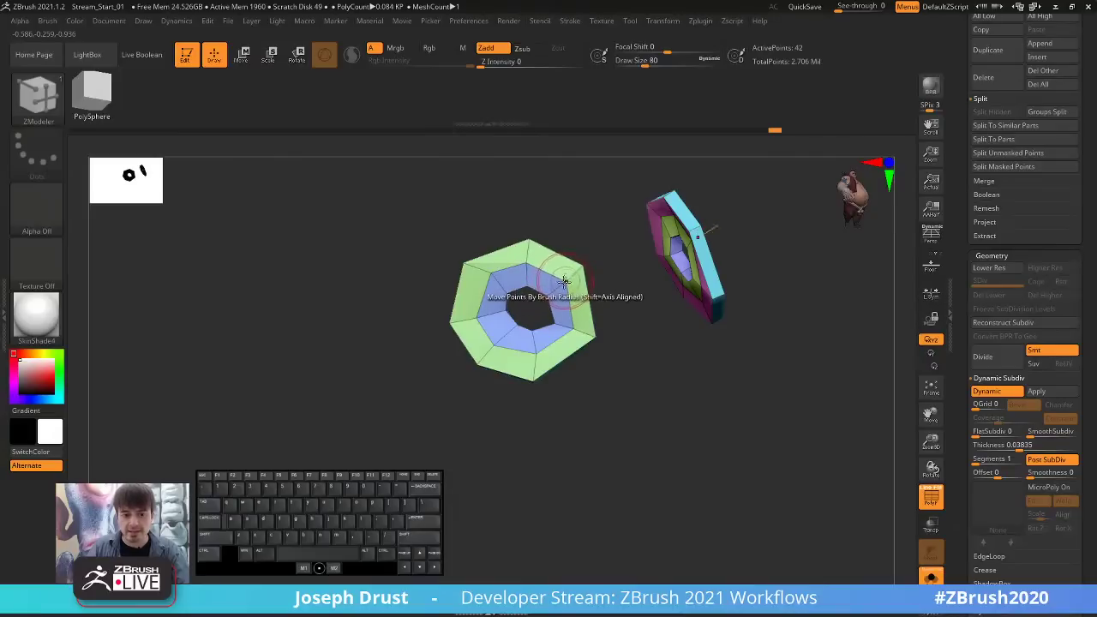
pyautogui.hotkey('ctrl', 'shift')
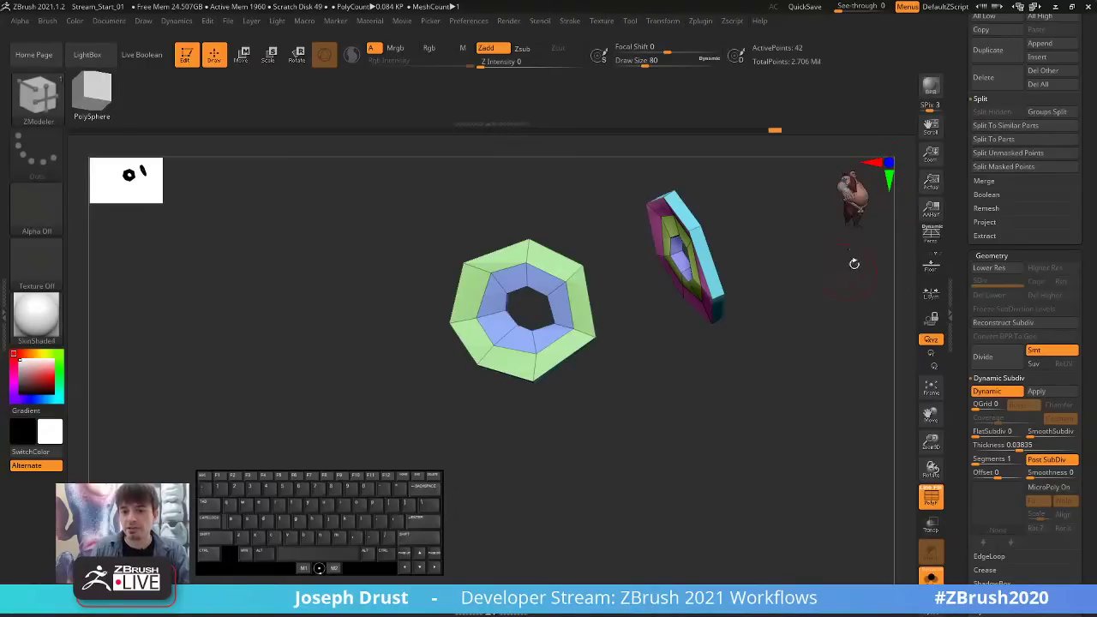
# Cycle through the available CamView models back to Earthquake_CamView and enlarge the CamView display.
pyautogui.click(474, 22)
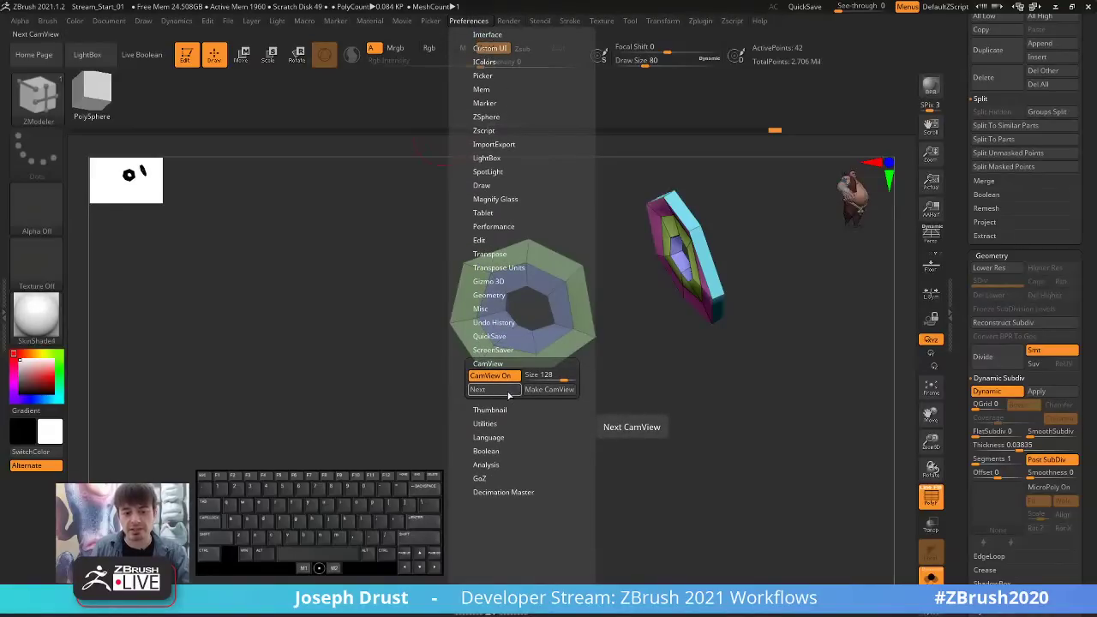
pyautogui.click(506, 393)
pyautogui.click(506, 393)
pyautogui.click(506, 393)
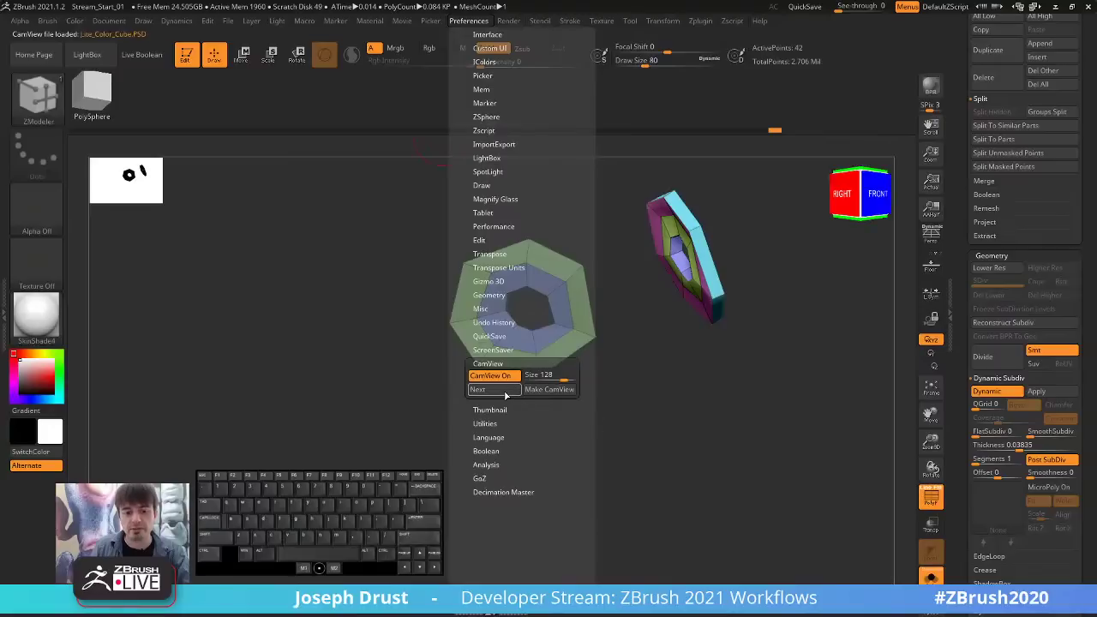
pyautogui.click(506, 393)
pyautogui.click(505, 393)
pyautogui.click(505, 393)
pyautogui.click(505, 393)
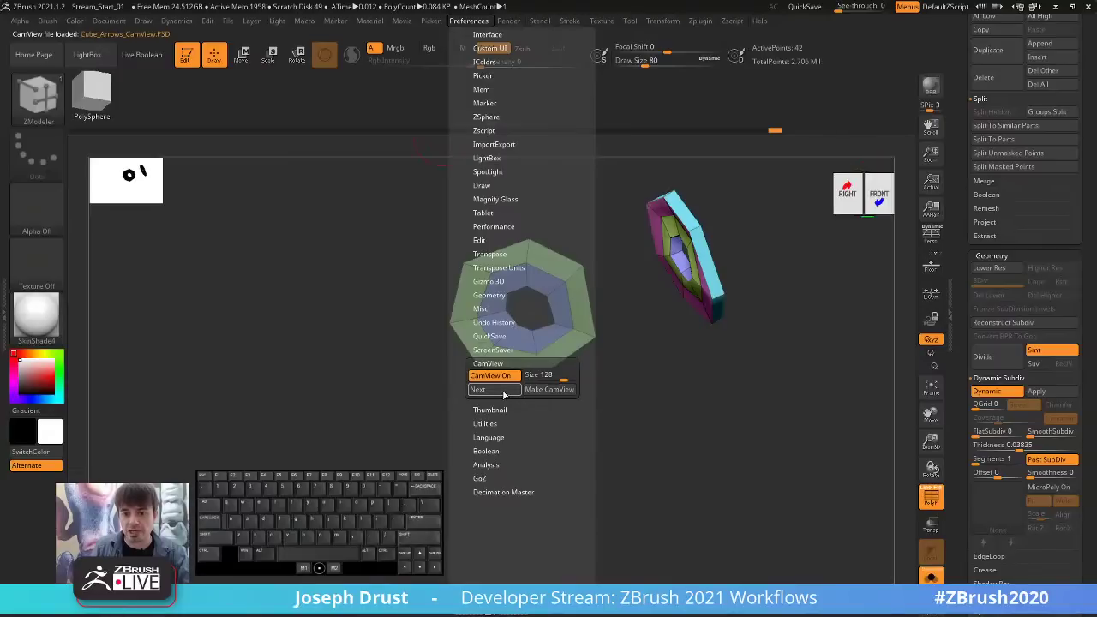
pyautogui.click(503, 393)
pyautogui.click(504, 393)
pyautogui.click(504, 394)
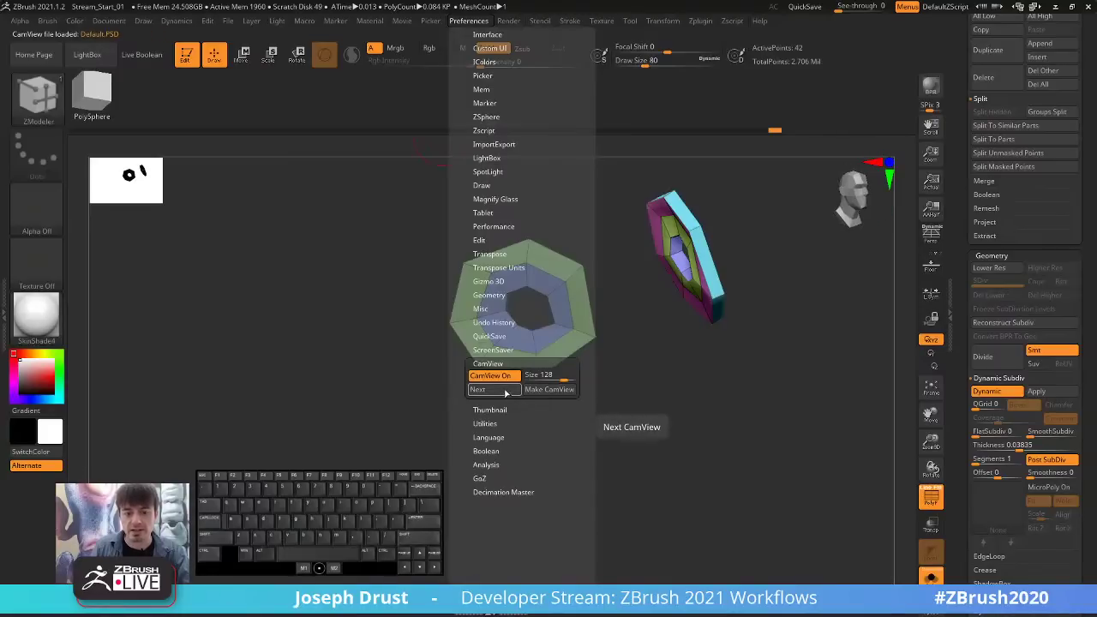
pyautogui.click(505, 394)
pyautogui.click(506, 394)
pyautogui.click(505, 393)
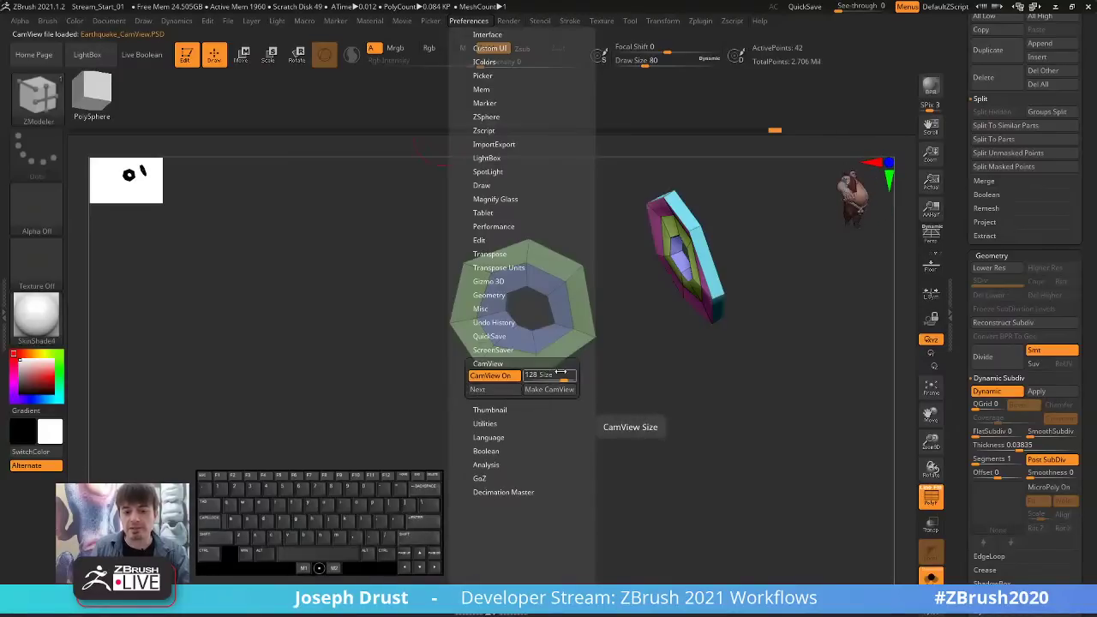
pyautogui.moveTo(558, 373); pyautogui.dragTo(580, 371)
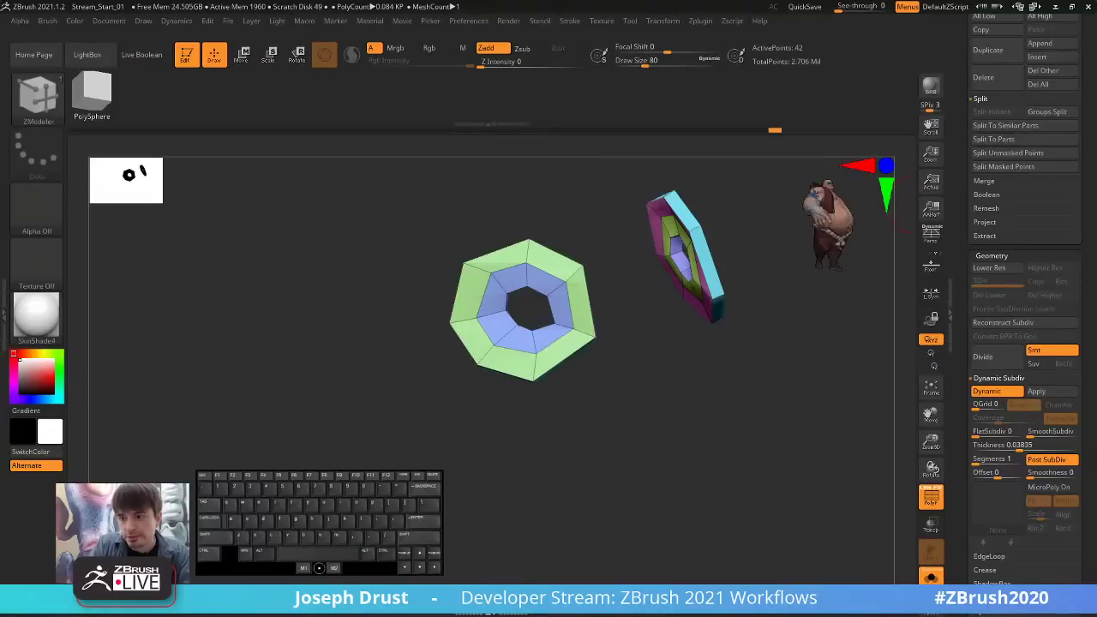
# Turn off Solo mode to bring back the creature and merge the goggle rings into a single polygroup.
pyautogui.moveTo(693, 428); pyautogui.dragTo(686, 493)
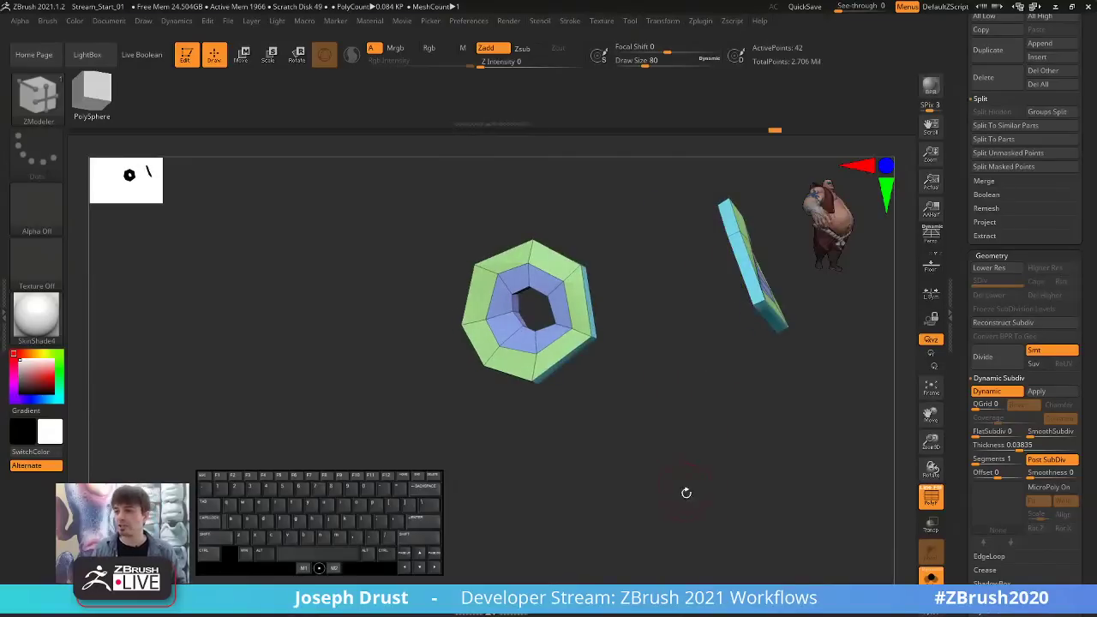
pyautogui.moveTo(686, 440); pyautogui.dragTo(688, 421)
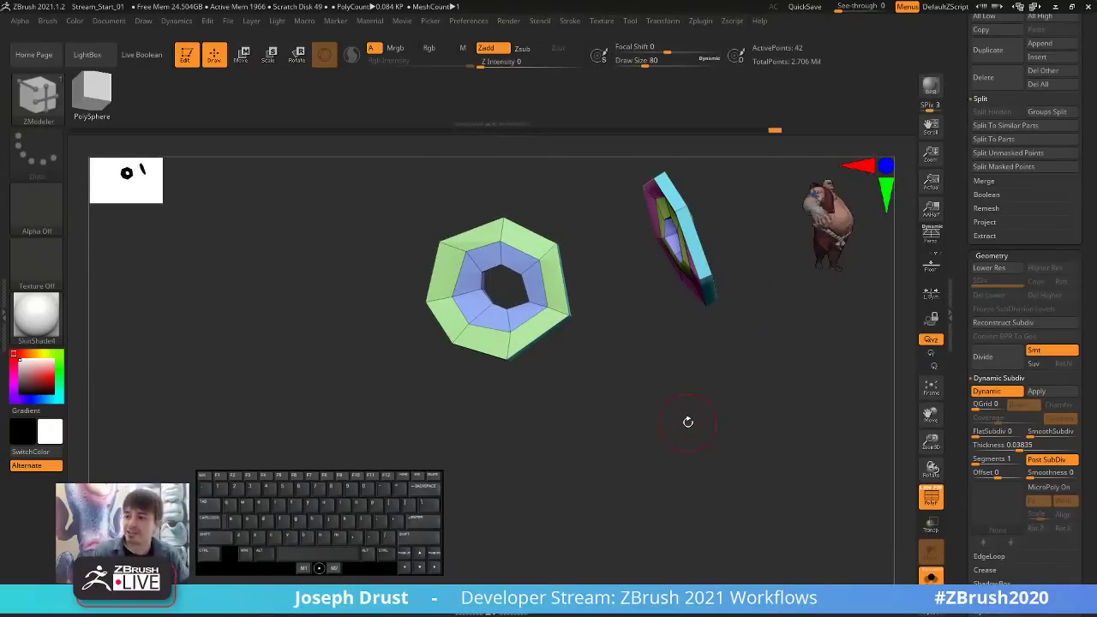
pyautogui.moveTo(656, 403); pyautogui.dragTo(591, 344)
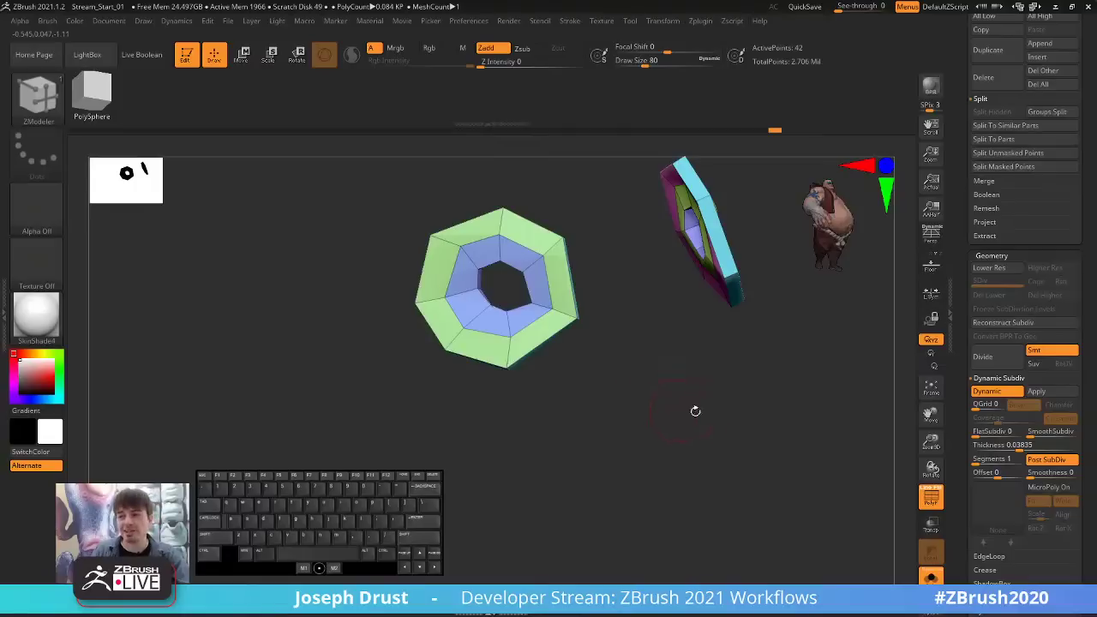
pyautogui.click(931, 576)
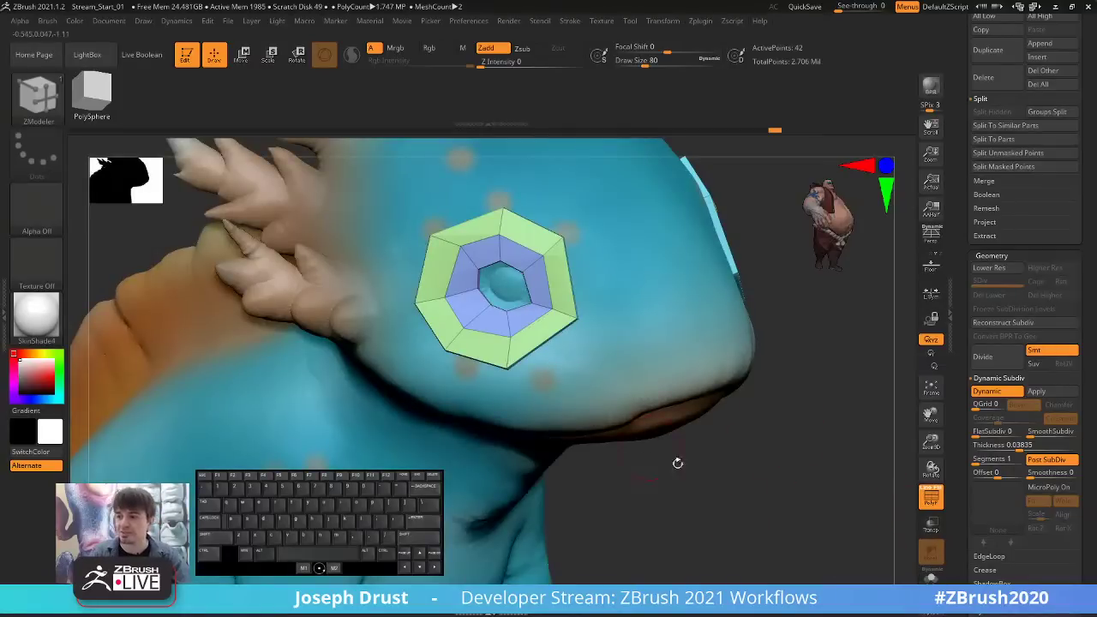
pyautogui.moveTo(692, 510); pyautogui.dragTo(865, 345)
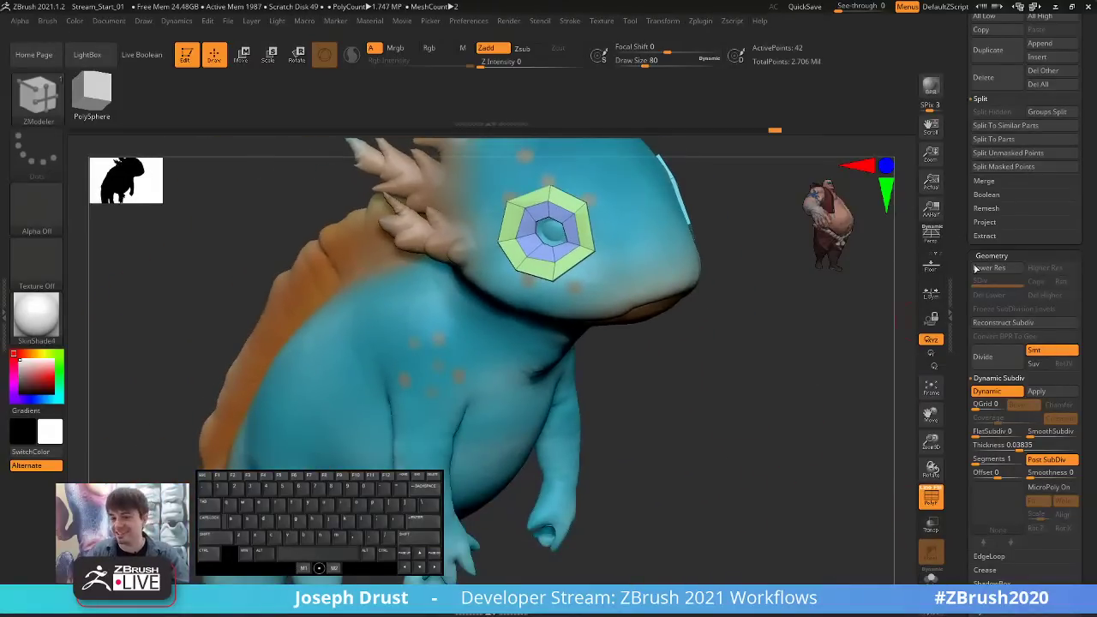
pyautogui.scroll(5, 962, 270)
pyautogui.moveTo(742, 399); pyautogui.dragTo(729, 403)
pyautogui.moveTo(691, 362); pyautogui.dragTo(723, 359)
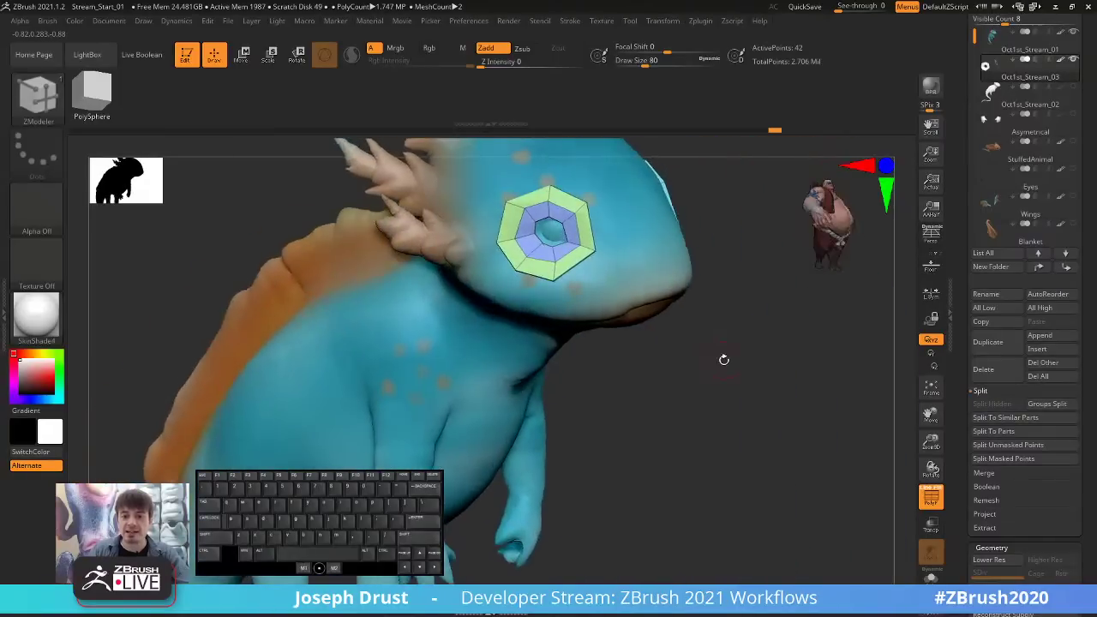
pyautogui.hotkey('ctrl', 'w')
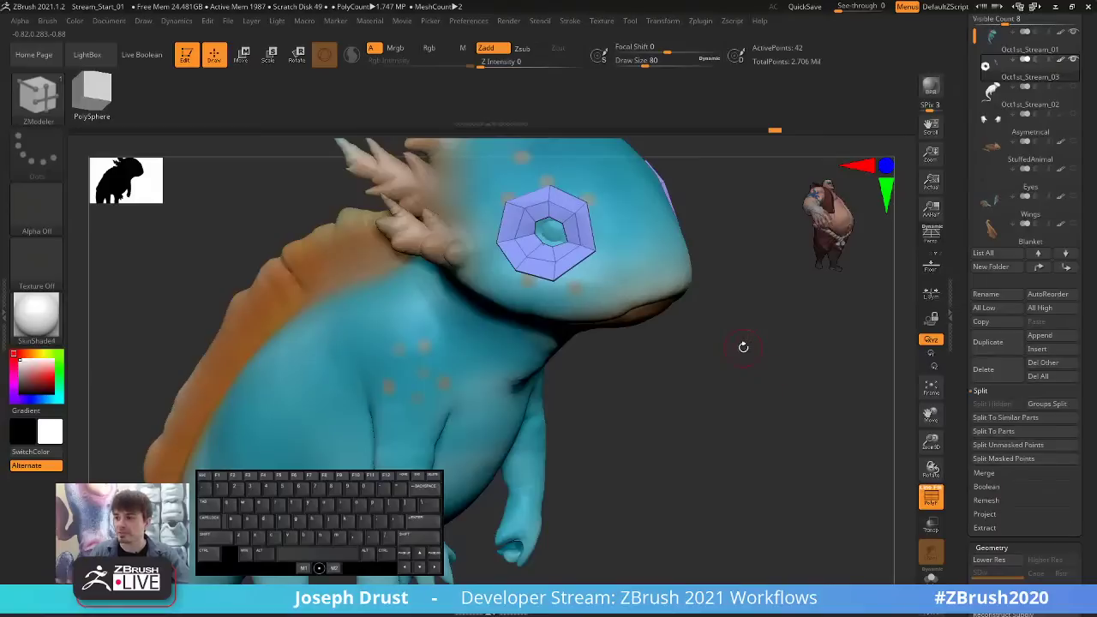
# Select the Oct1st_Stream_02 subtool and view it in Solo mode.
pyautogui.moveTo(971, 167); pyautogui.dragTo(970, 255)
pyautogui.click(1023, 187)
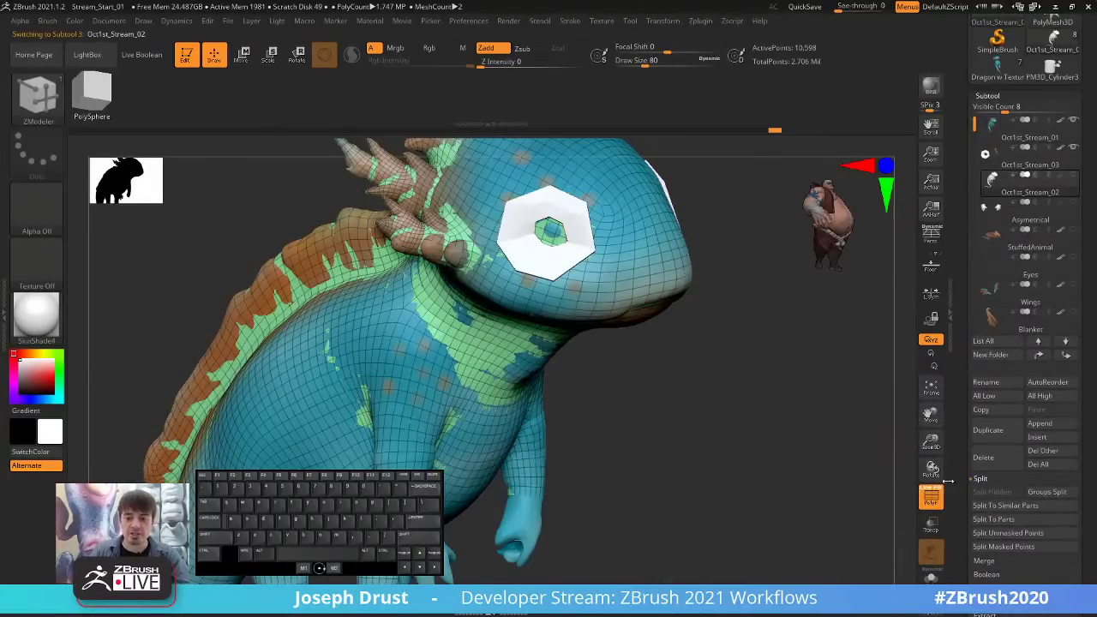
pyautogui.moveTo(767, 441); pyautogui.dragTo(776, 369)
# Inspect the Asymetrical subtool alone, reselect Oct1st_Stream_02, and turn off Solo mode.
pyautogui.click(1030, 217)
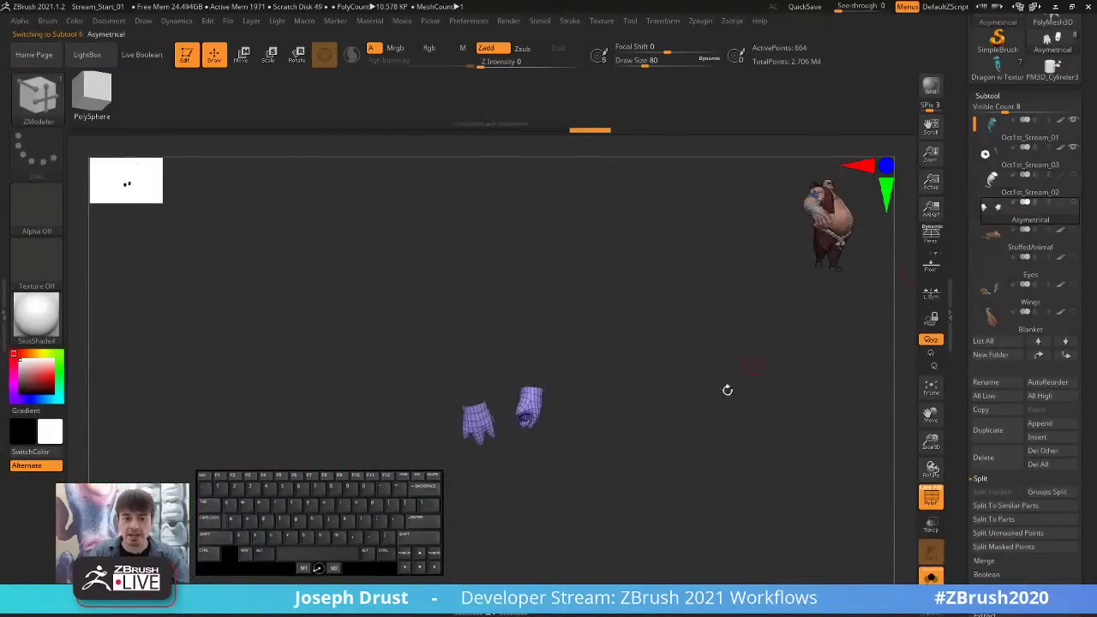
pyautogui.moveTo(731, 408); pyautogui.dragTo(765, 356)
pyautogui.hotkey('alt', 'Up')
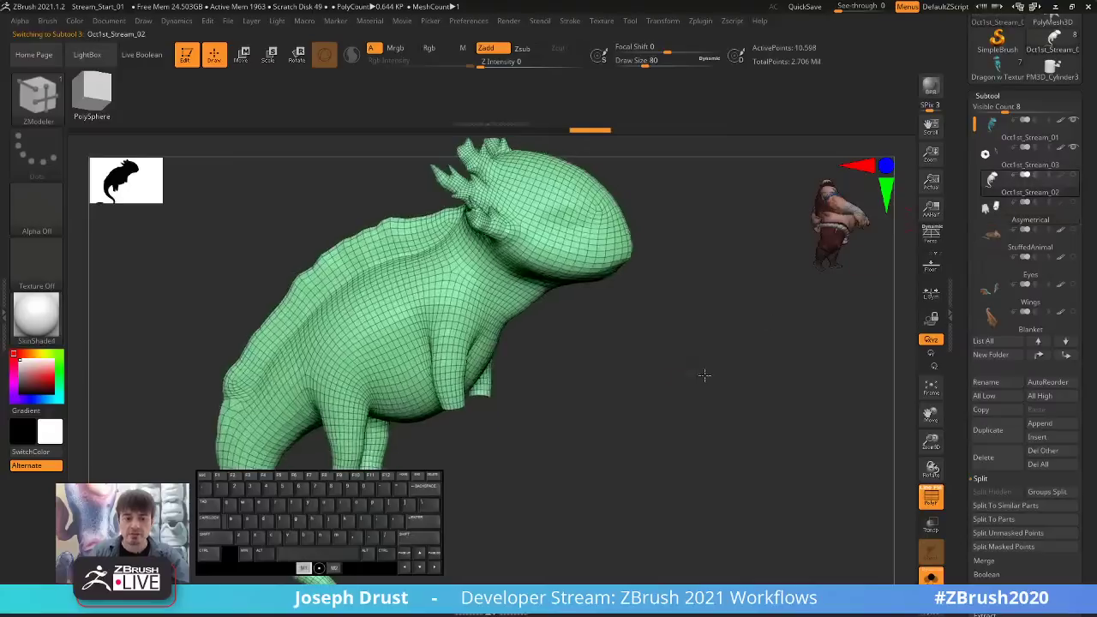
pyautogui.moveTo(702, 374); pyautogui.dragTo(732, 343)
pyautogui.click(931, 576)
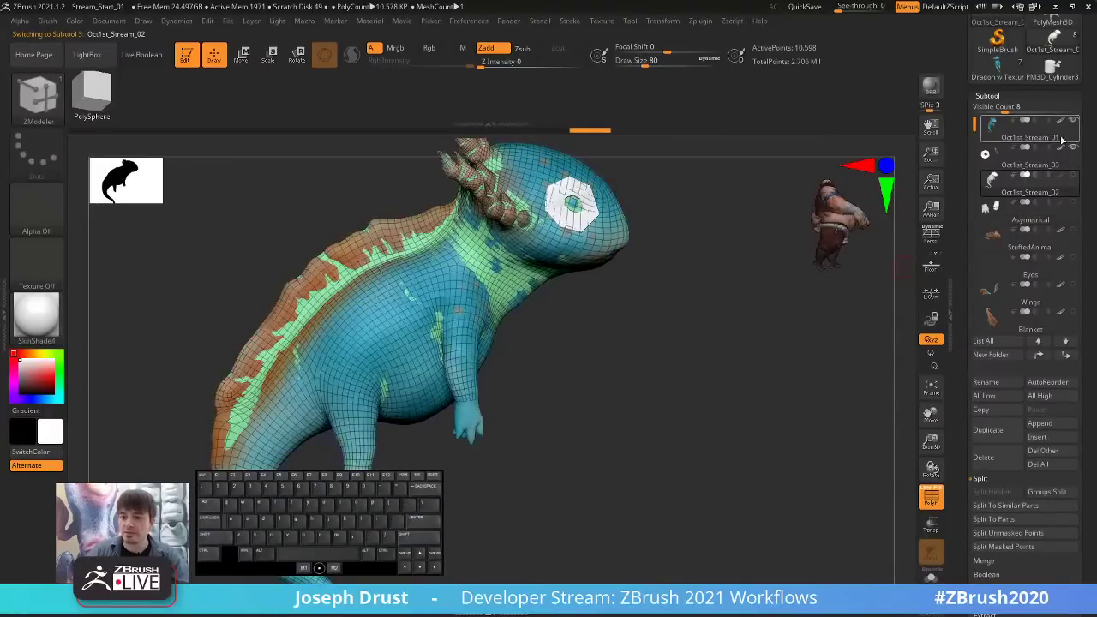
# Hide the Oct1st_Stream_01 subtool, show Asymetrical with Oct1st_Stream_02, and examine how the hands meet the wrists.
pyautogui.keyDown('shift'); pyautogui.moveTo(1072, 121); pyautogui.dragTo(1069, 147); pyautogui.keyUp('shift')
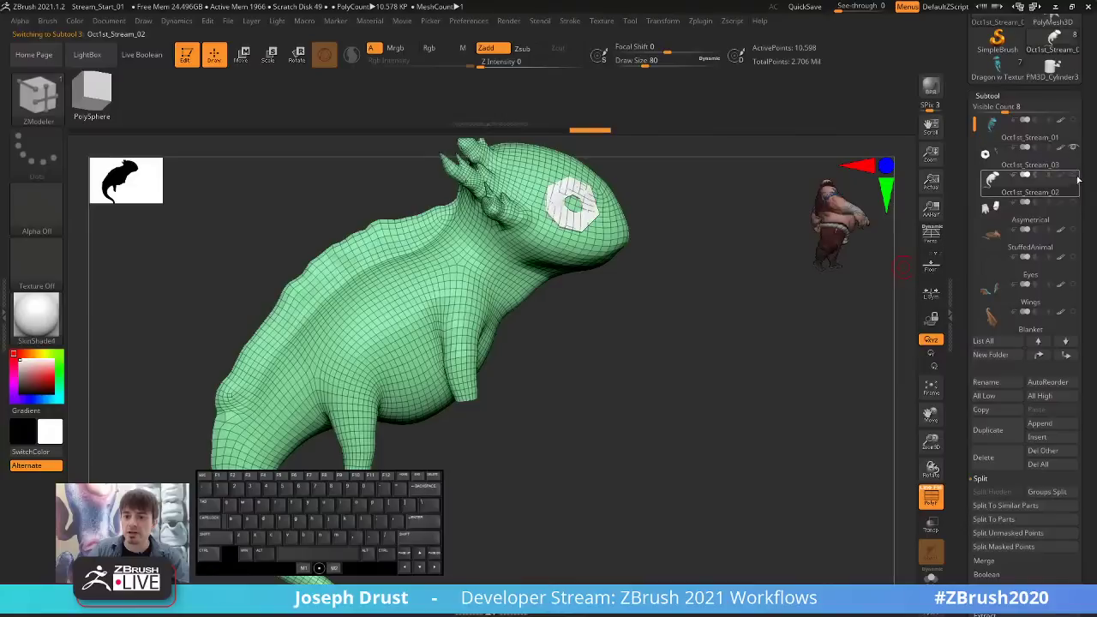
pyautogui.moveTo(769, 354); pyautogui.dragTo(526, 314)
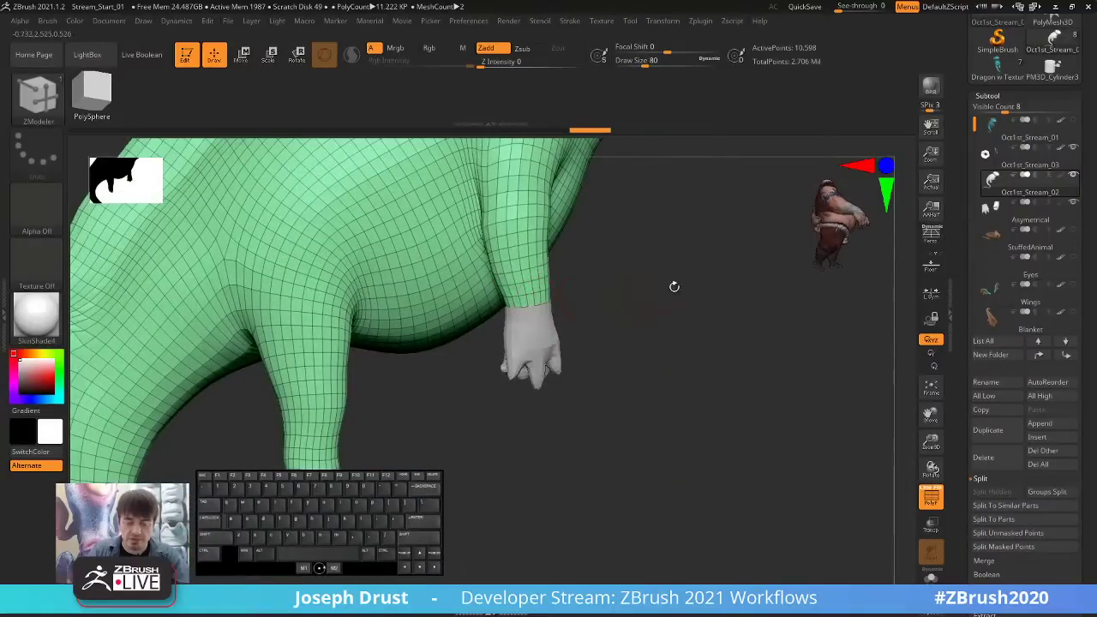
pyautogui.moveTo(674, 284); pyautogui.dragTo(592, 288)
pyautogui.keyDown('alt'); pyautogui.moveTo(722, 287); pyautogui.dragTo(711, 324); pyautogui.keyUp('alt')
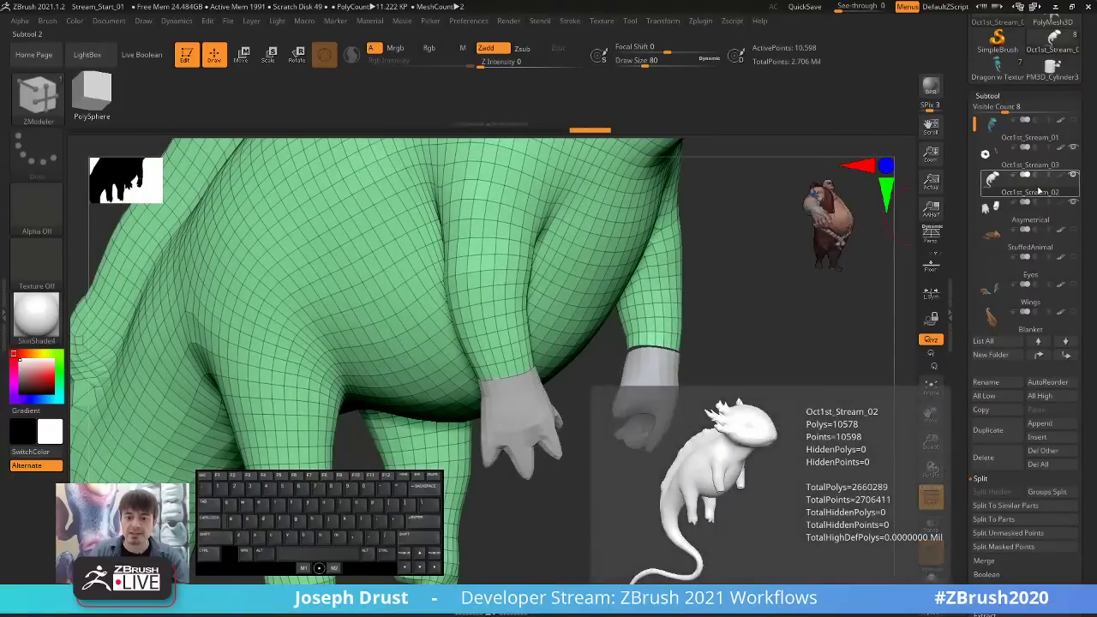
# Choose the SelectLasso brush for selection and hide the polygon loop just above the creature's wrists.
pyautogui.hotkey('ctrl', 'shift')
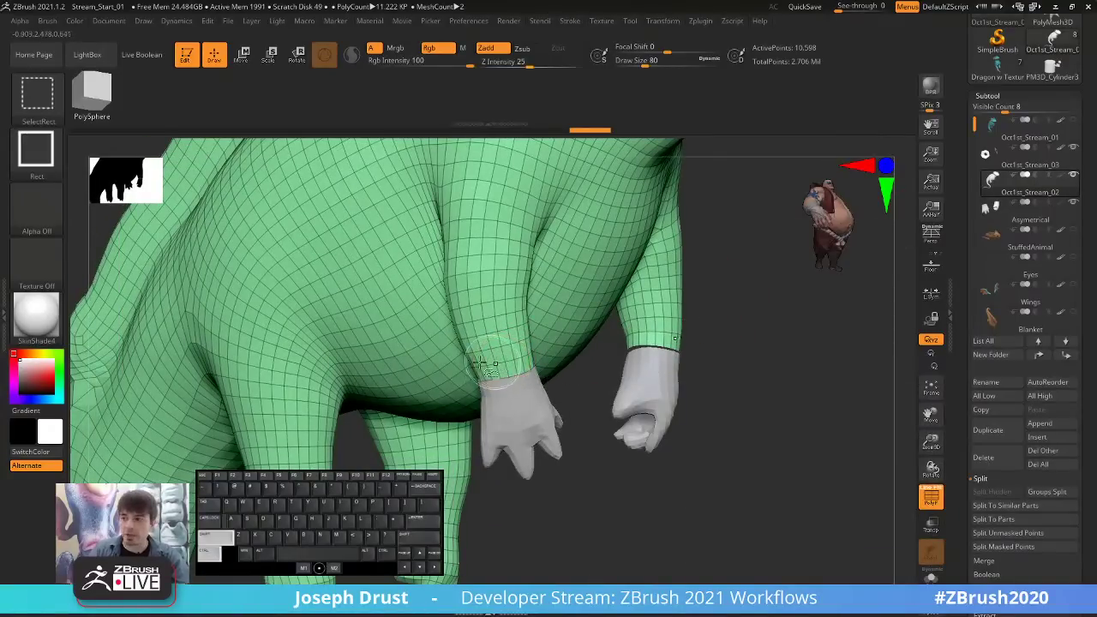
pyautogui.keyDown('ctrl'); pyautogui.keyDown('shift'); pyautogui.click(36, 94); pyautogui.keyUp('shift'); pyautogui.keyUp('ctrl')
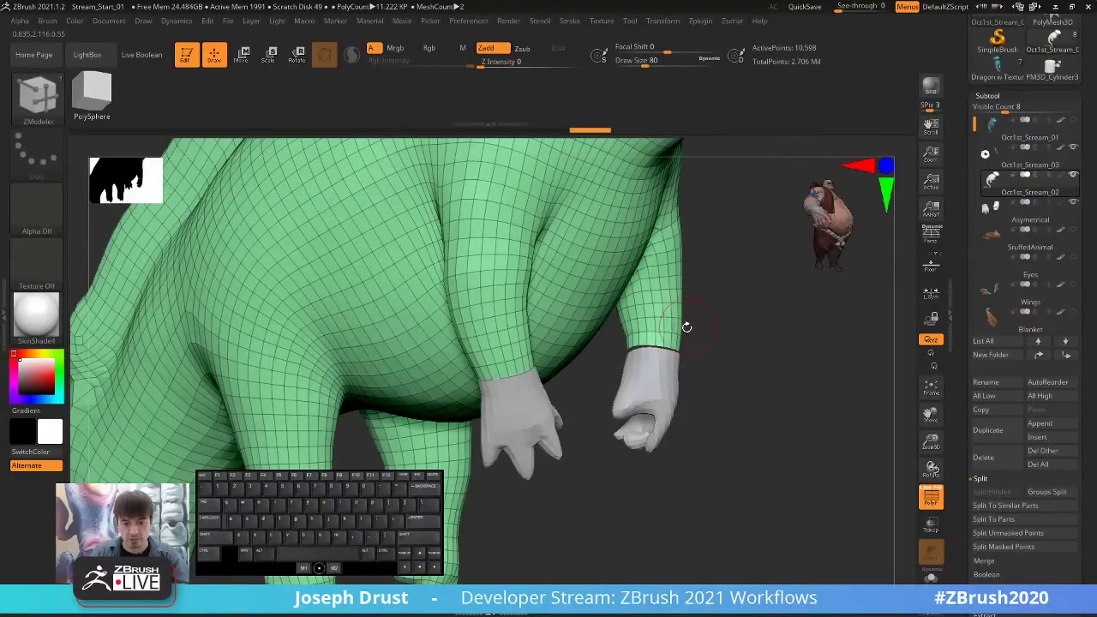
pyautogui.hotkey('ctrl', 'shift')
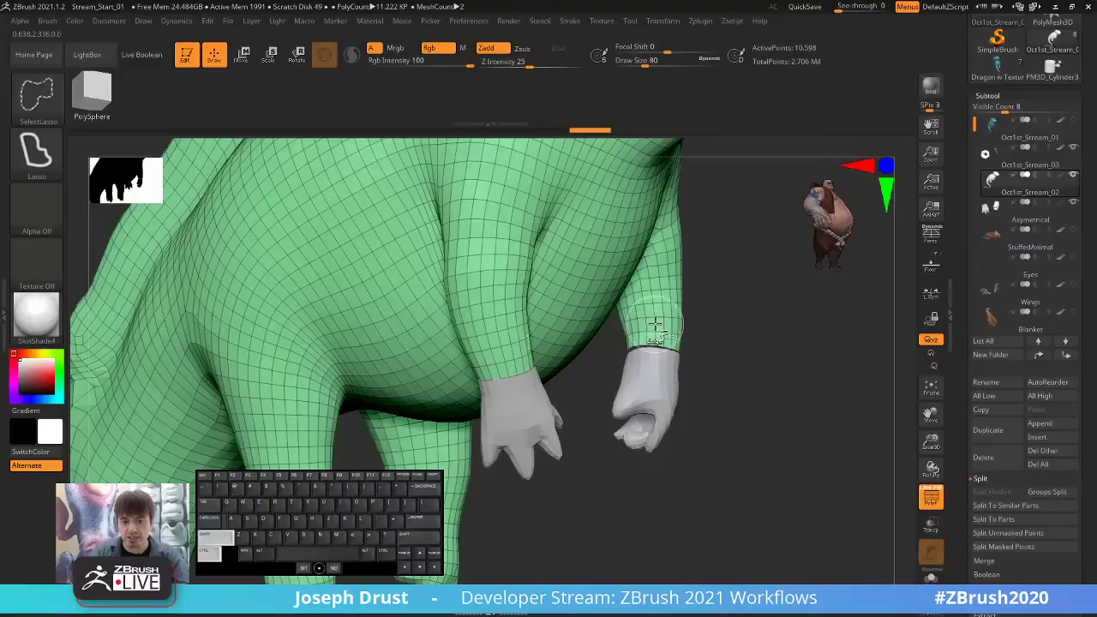
pyautogui.keyDown('ctrl'); pyautogui.keyDown('shift'); pyautogui.click(653, 323); pyautogui.keyUp('shift'); pyautogui.keyUp('ctrl')
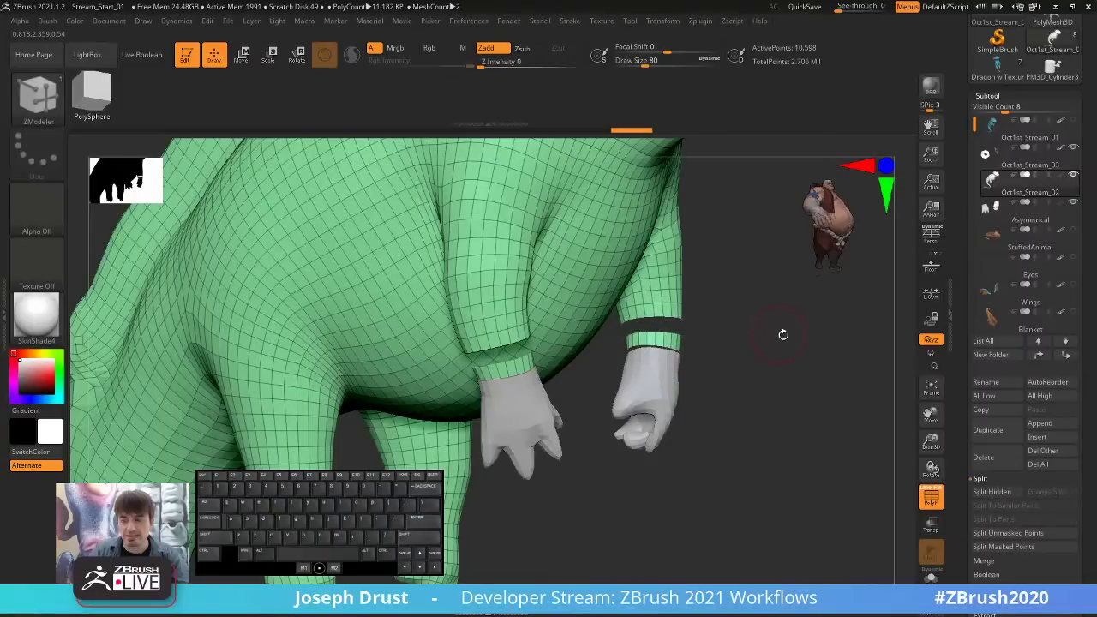
# Restore the full body's visibility, then hide and reveal the polygon loop above the wrists once more.
pyautogui.moveTo(783, 330); pyautogui.dragTo(773, 357)
pyautogui.keyDown('ctrl'); pyautogui.keyDown('shift'); pyautogui.click(772, 345); pyautogui.keyUp('shift'); pyautogui.keyUp('ctrl')
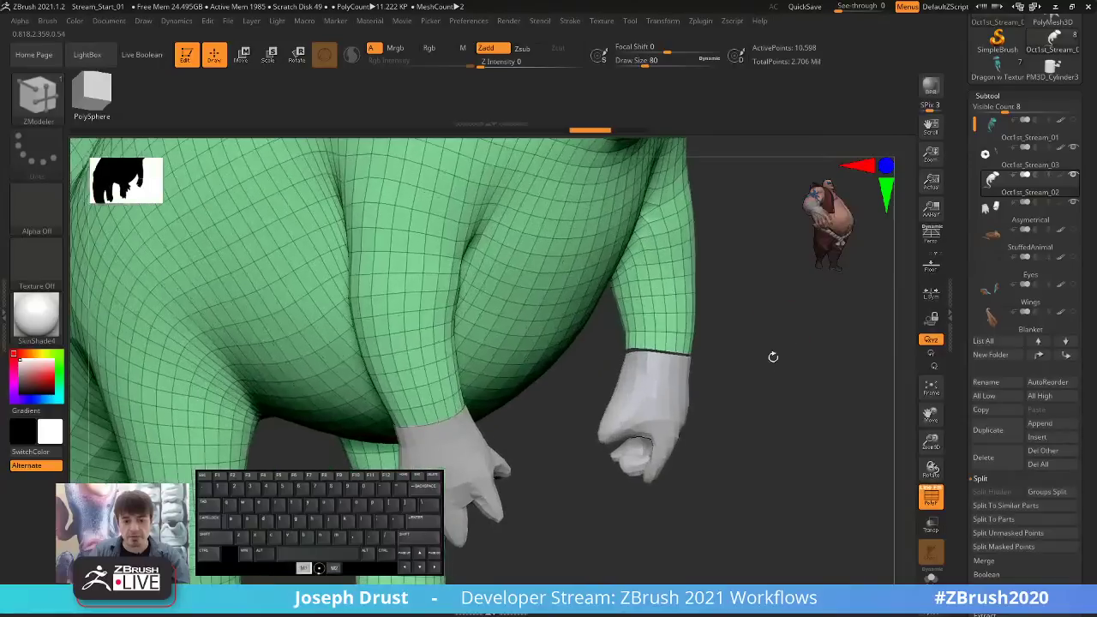
pyautogui.keyDown('ctrl'); pyautogui.keyDown('shift'); pyautogui.click(649, 321); pyautogui.keyUp('shift'); pyautogui.keyUp('ctrl')
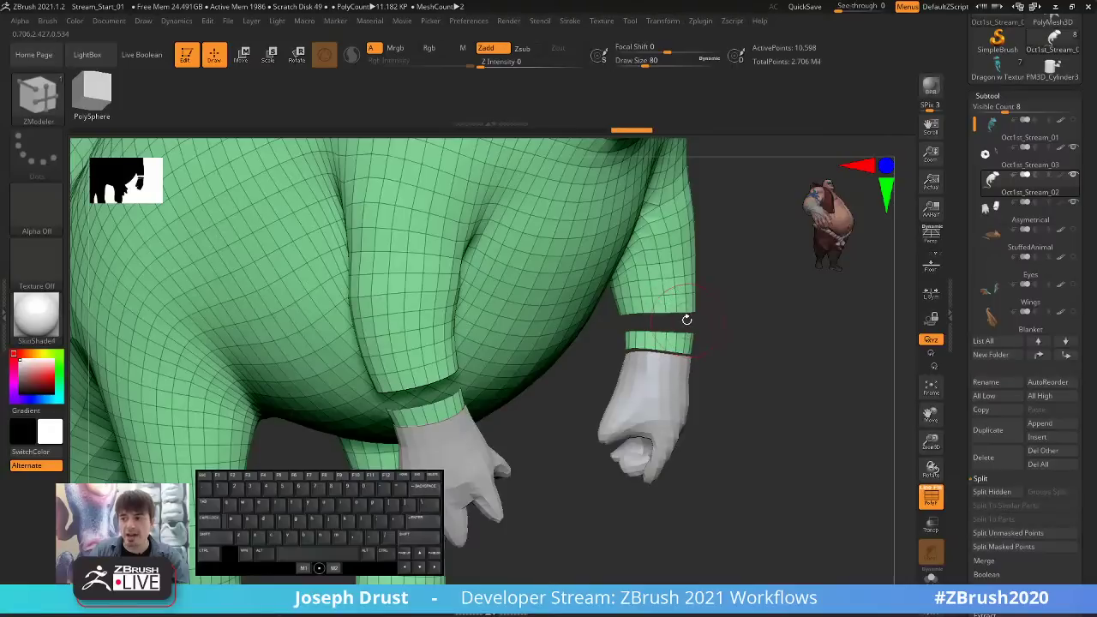
pyautogui.keyDown('ctrl'); pyautogui.keyDown('shift'); pyautogui.click(712, 326); pyautogui.keyUp('shift'); pyautogui.keyUp('ctrl')
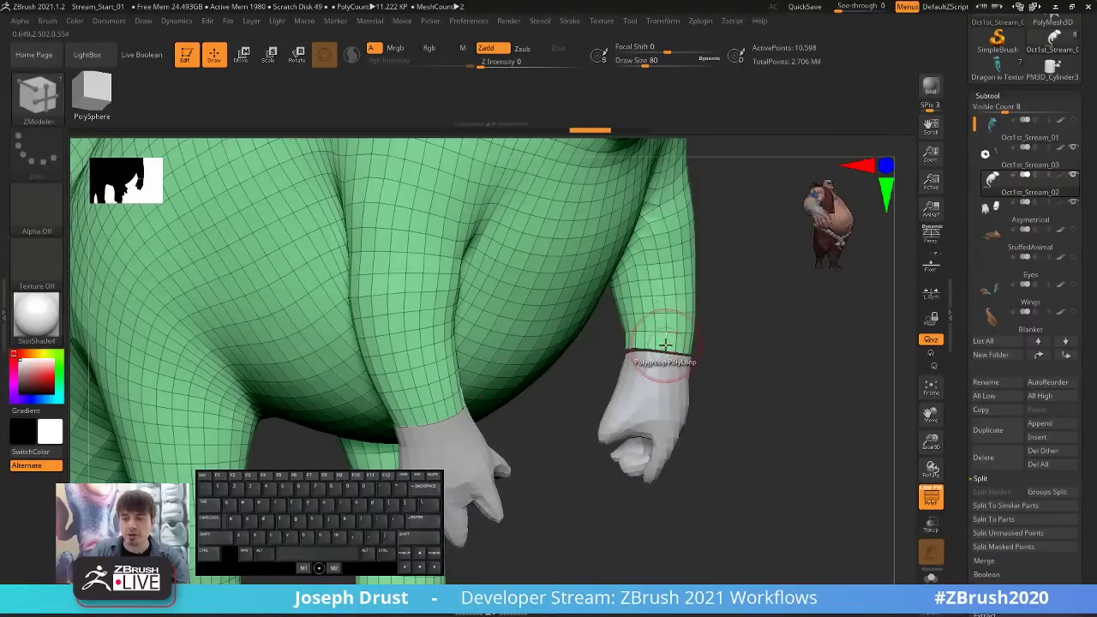
# Hide a widening band of polygon loops around the middle of the torso and bring back the full body.
pyautogui.moveTo(751, 350); pyautogui.dragTo(465, 314)
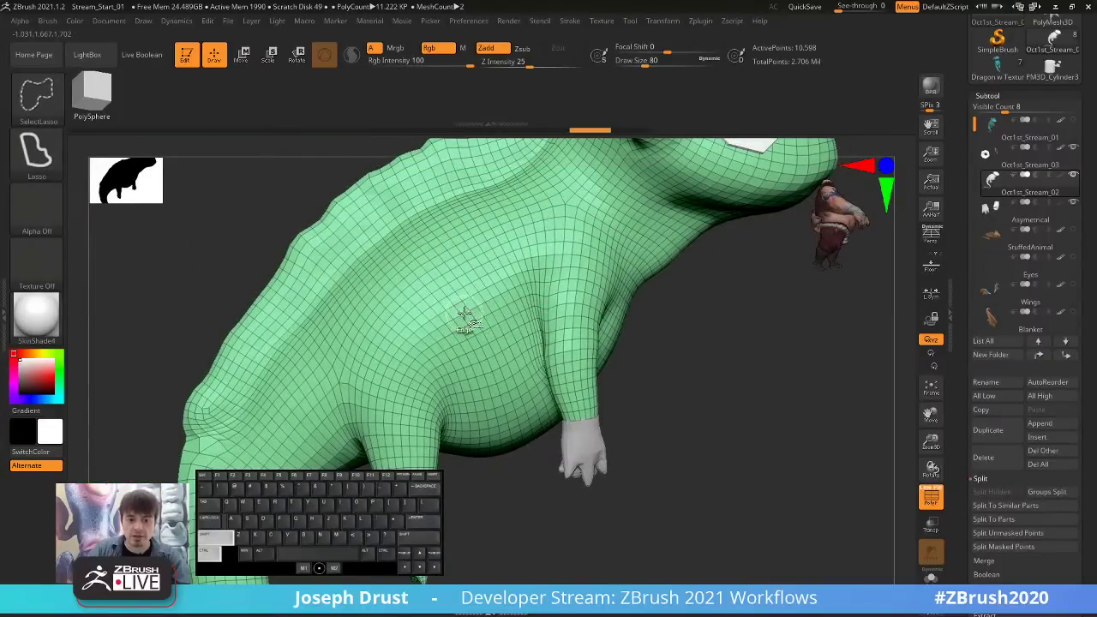
pyautogui.keyDown('ctrl'); pyautogui.keyDown('shift'); pyautogui.click(464, 313); pyautogui.keyUp('shift'); pyautogui.keyUp('ctrl')
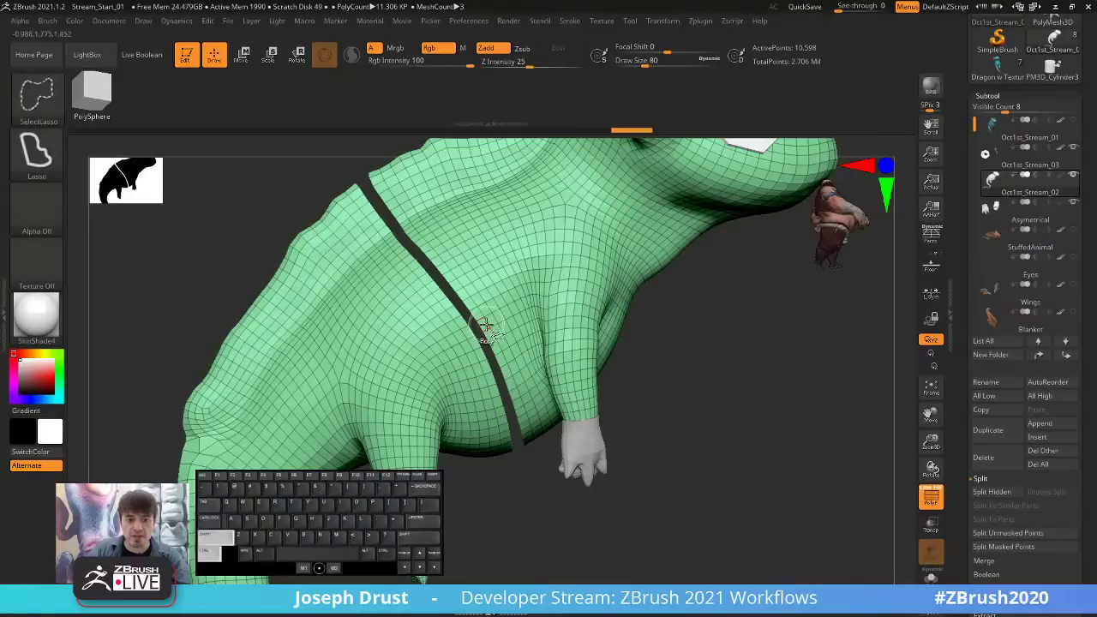
pyautogui.keyDown('ctrl'); pyautogui.keyDown('shift'); pyautogui.click(483, 325); pyautogui.keyUp('shift'); pyautogui.keyUp('ctrl')
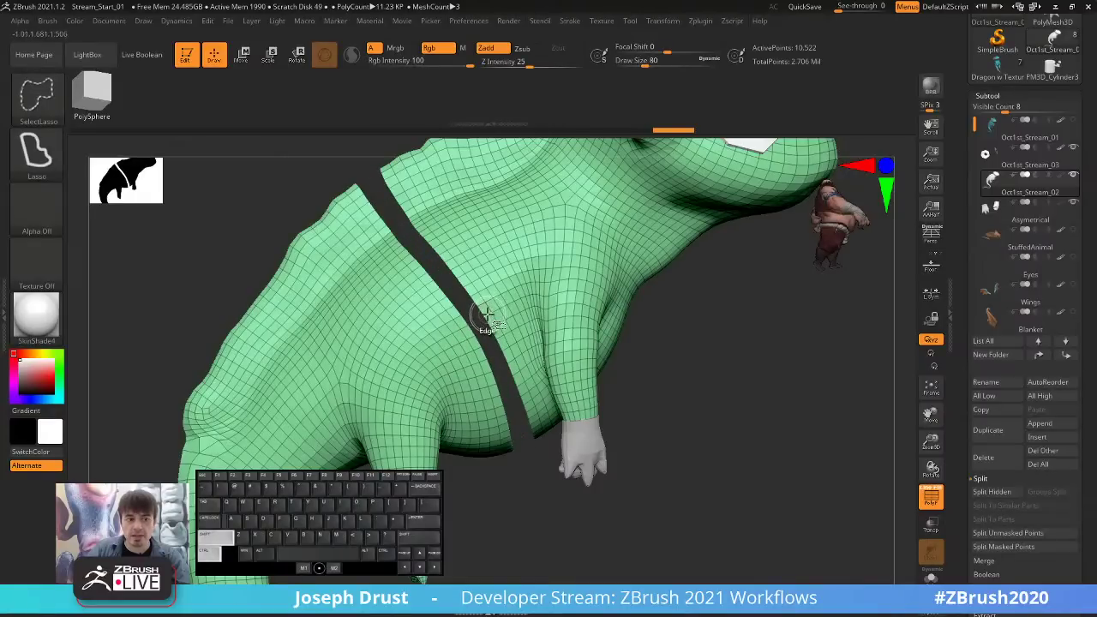
pyautogui.keyDown('ctrl'); pyautogui.keyDown('shift'); pyautogui.click(485, 319); pyautogui.keyUp('shift'); pyautogui.keyUp('ctrl')
pyautogui.keyDown('ctrl'); pyautogui.keyDown('shift'); pyautogui.click(470, 341); pyautogui.keyUp('shift'); pyautogui.keyUp('ctrl')
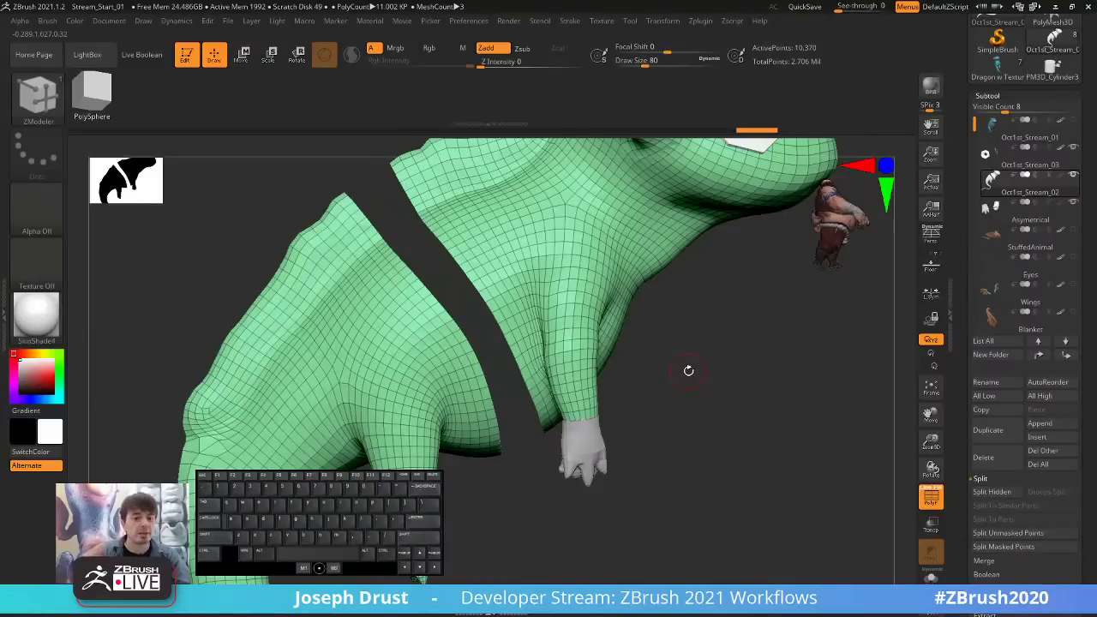
pyautogui.press('ctrl')
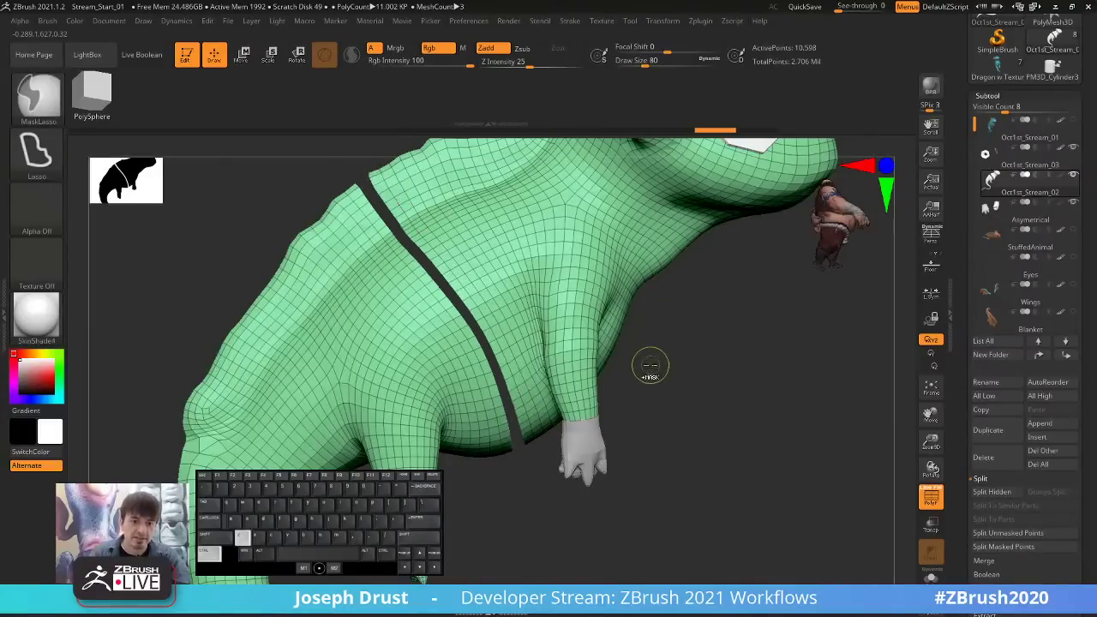
pyautogui.moveTo(727, 479)
pyautogui.mouseDown()
pyautogui.moveTo(780, 383)
pyautogui.moveTo(480, 380)
pyautogui.mouseUp()
# Hide the polygon loop around the base of the tail to separate it from the body.
pyautogui.hotkey('ctrl', 'shift')
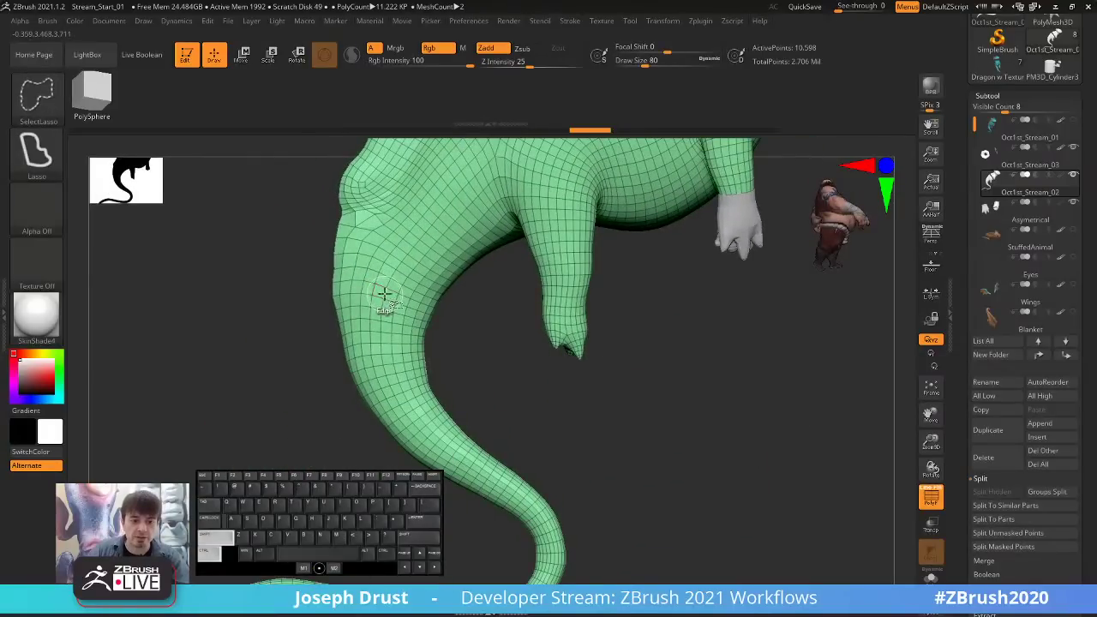
pyautogui.keyDown('ctrl'); pyautogui.keyDown('alt'); pyautogui.keyDown('shift'); pyautogui.click(381, 298); pyautogui.keyUp('shift'); pyautogui.keyUp('alt'); pyautogui.keyUp('ctrl')
pyautogui.moveTo(709, 487); pyautogui.dragTo(448, 343)
pyautogui.moveTo(685, 423); pyautogui.dragTo(854, 382)
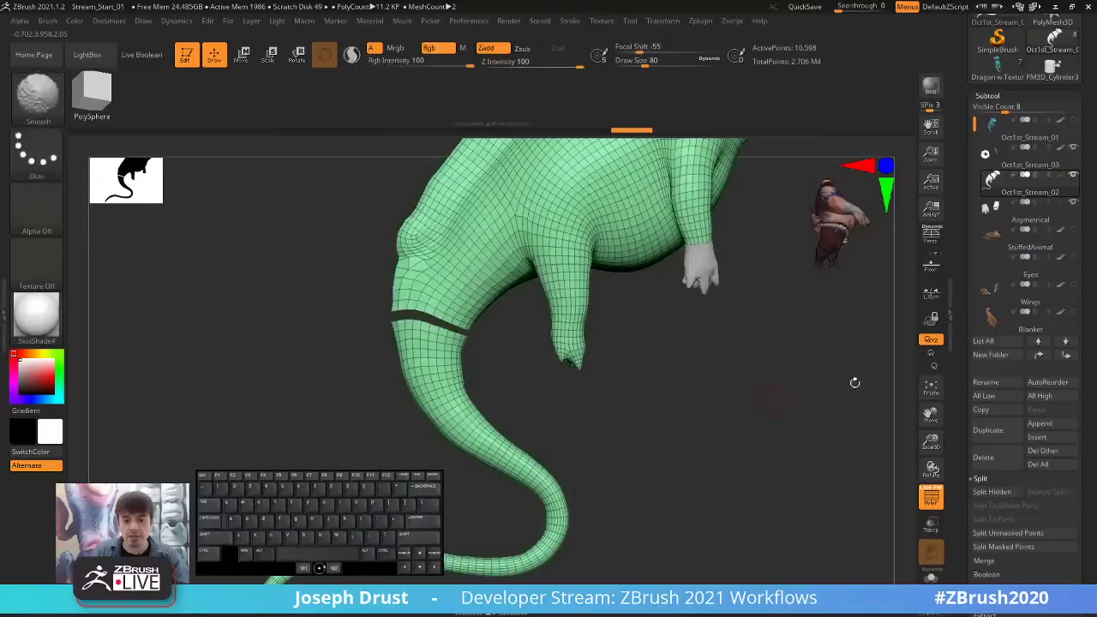
# Assign the tail its own polygroup with Auto Groups and unhide the whole mesh.
pyautogui.scroll(-5, 950, 280)
pyautogui.scroll(-5, 968, 287)
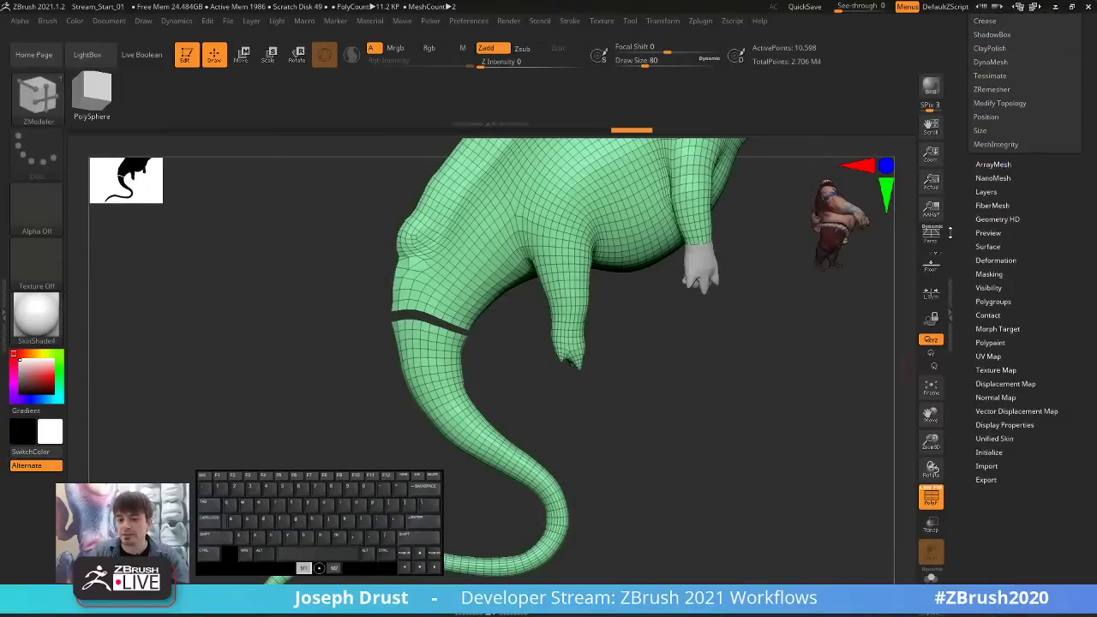
pyautogui.press('shift')
pyautogui.click(994, 279)
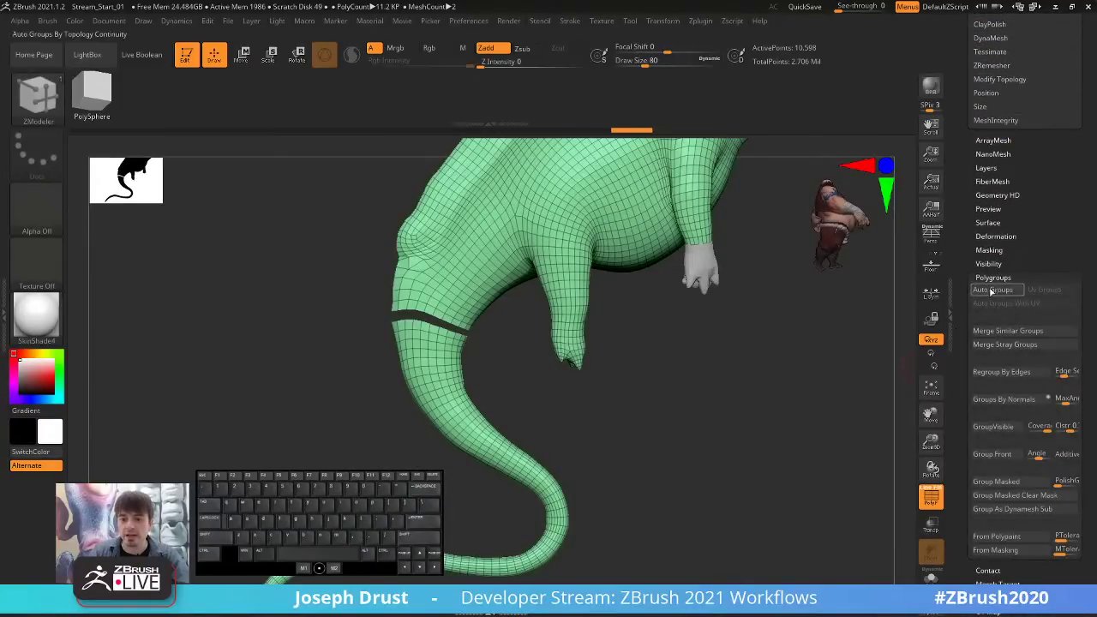
pyautogui.moveTo(708, 372); pyautogui.dragTo(742, 401)
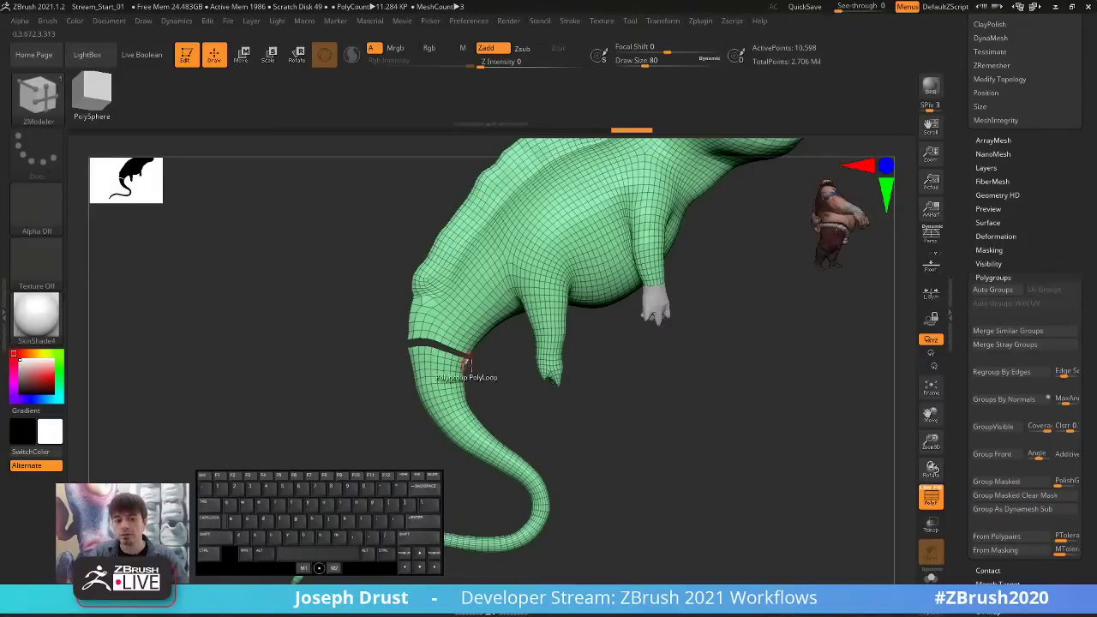
pyautogui.moveTo(548, 402); pyautogui.dragTo(673, 428)
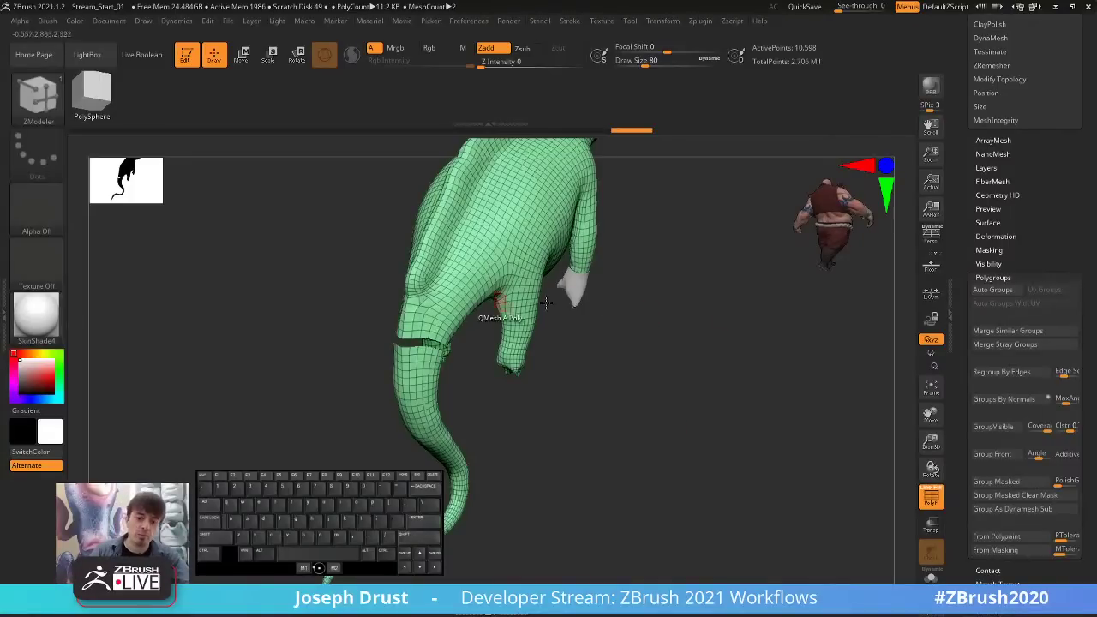
pyautogui.moveTo(814, 377); pyautogui.dragTo(505, 363)
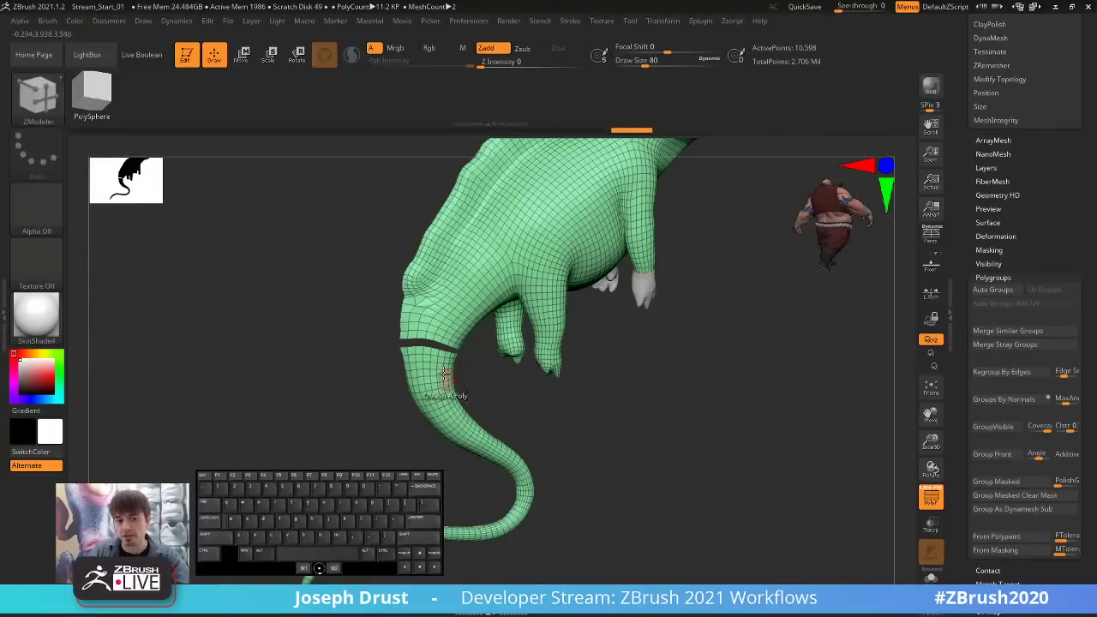
pyautogui.click(991, 290)
pyautogui.moveTo(703, 424)
pyautogui.mouseDown()
pyautogui.moveTo(686, 423)
pyautogui.moveTo(695, 451)
pyautogui.moveTo(698, 369)
pyautogui.mouseUp()
pyautogui.keyDown('ctrl'); pyautogui.keyDown('shift'); pyautogui.click(696, 448); pyautogui.keyUp('shift'); pyautogui.keyUp('ctrl')
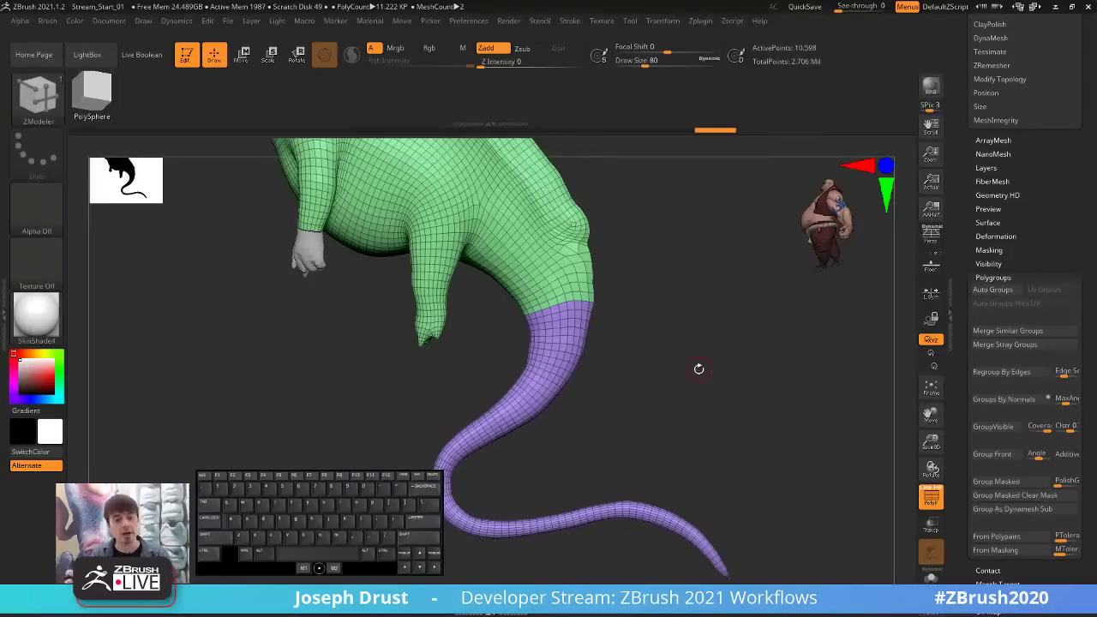
# Isolate the tail polygroup to check it, then show the full mesh again.
pyautogui.hotkey('ctrl', 'shift')
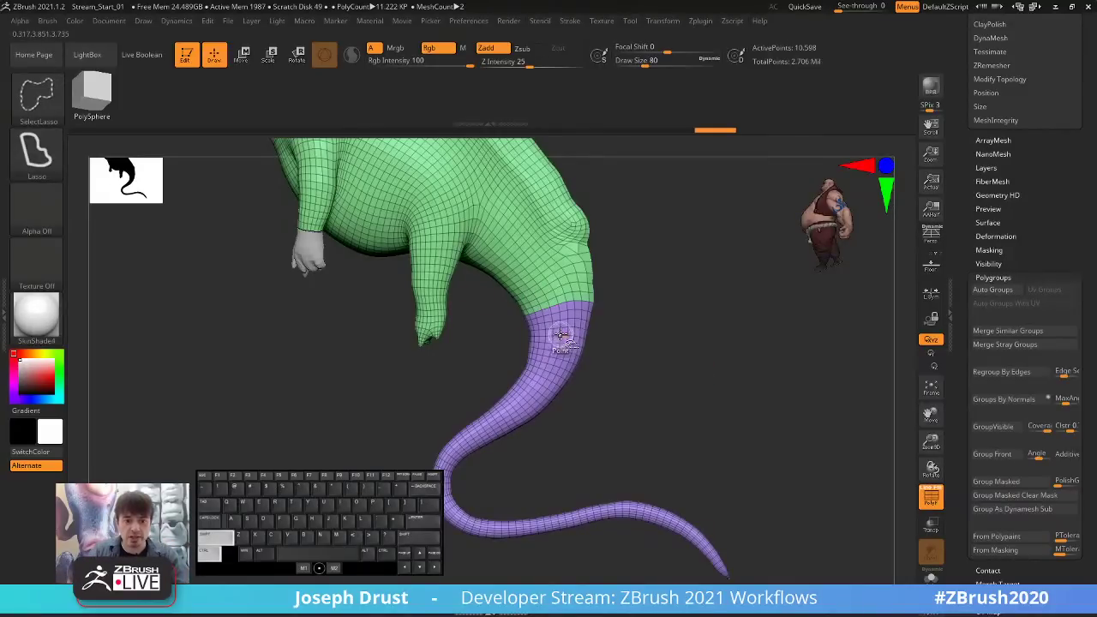
pyautogui.keyDown('ctrl'); pyautogui.keyDown('shift'); pyautogui.click(561, 334); pyautogui.keyUp('shift'); pyautogui.keyUp('ctrl')
pyautogui.keyDown('ctrl'); pyautogui.keyDown('shift'); pyautogui.click(599, 386); pyautogui.keyUp('shift'); pyautogui.keyUp('ctrl')
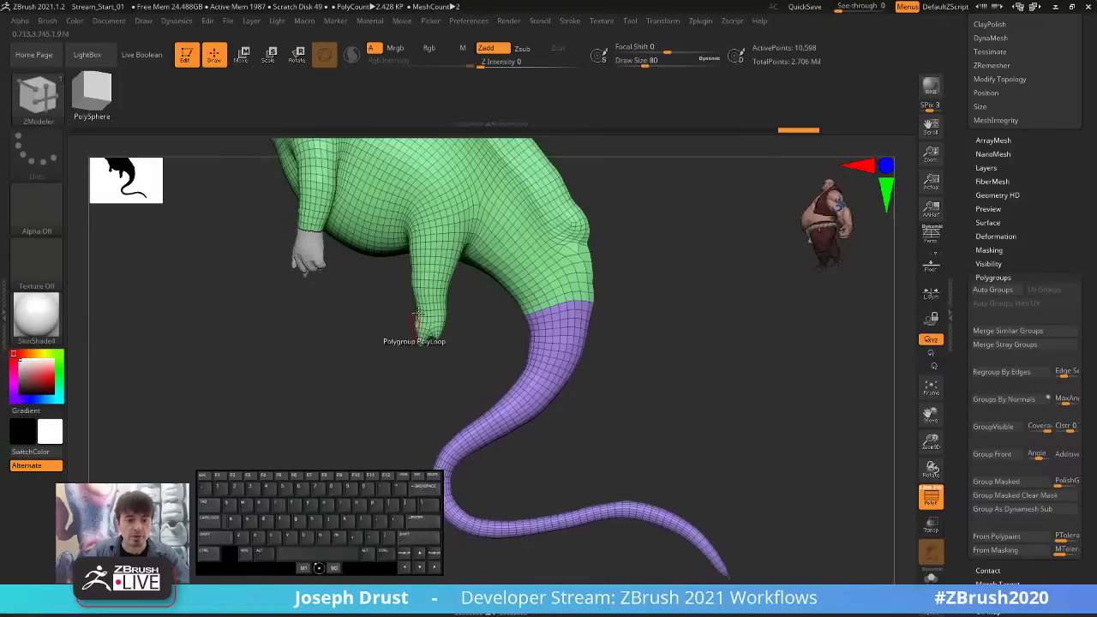
# Hide the polygon loop around the ankles of the hind legs.
pyautogui.keyDown('alt'); pyautogui.moveTo(352, 346); pyautogui.dragTo(404, 382); pyautogui.keyUp('alt')
pyautogui.hotkey('ctrl', 'shift')
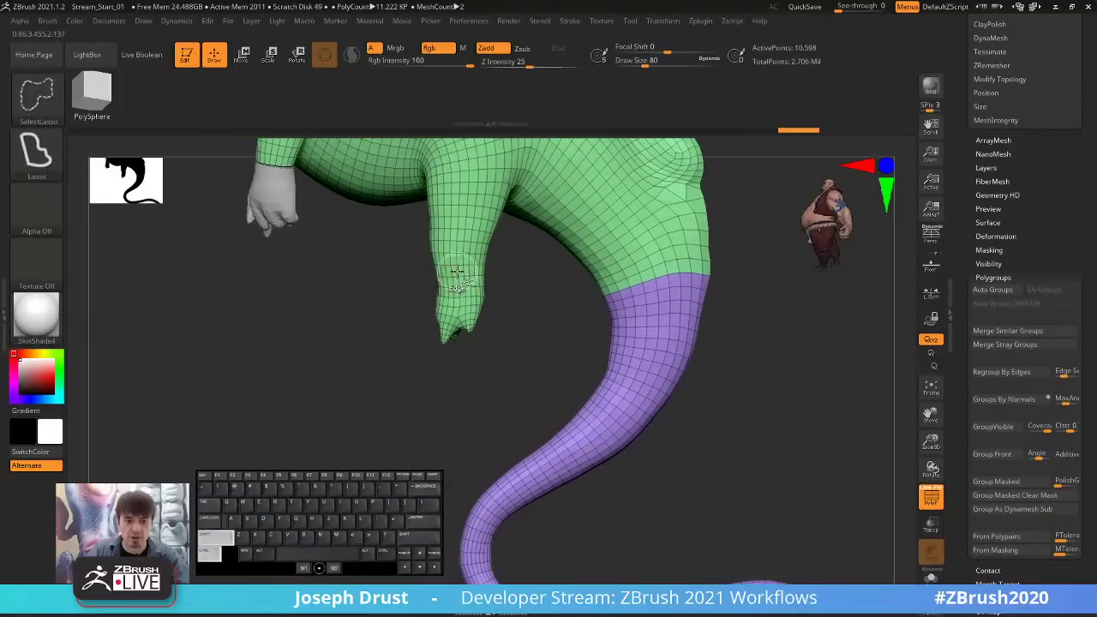
pyautogui.keyDown('ctrl'); pyautogui.keyDown('shift'); pyautogui.click(457, 271); pyautogui.keyUp('shift'); pyautogui.keyUp('ctrl')
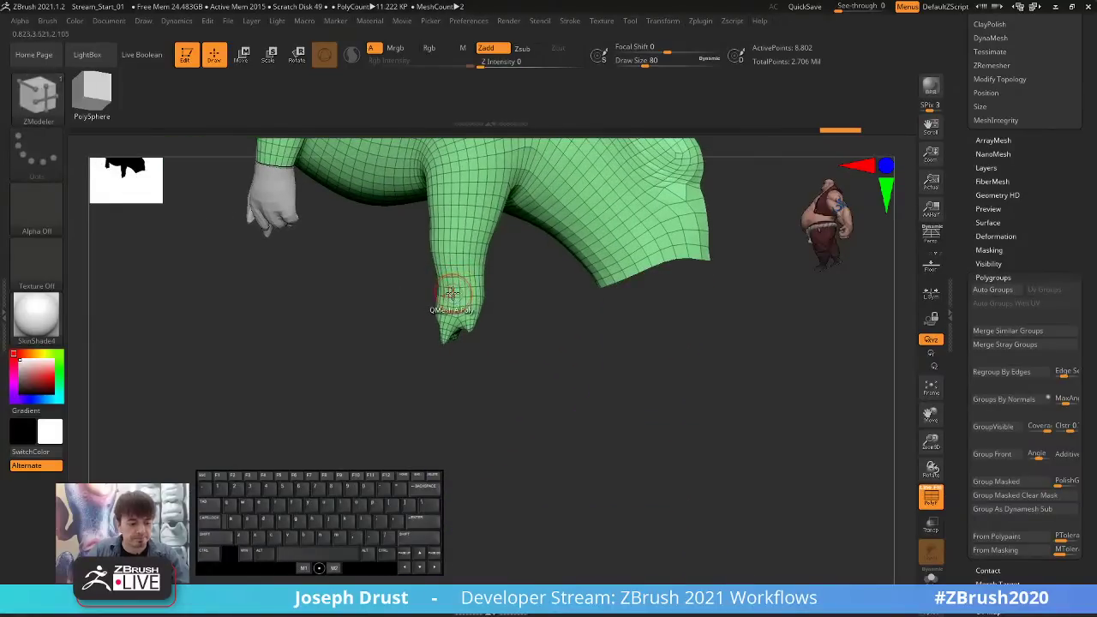
pyautogui.hotkey('ctrl', 'z')
pyautogui.keyDown('ctrl'); pyautogui.keyDown('shift'); pyautogui.click(452, 280); pyautogui.keyUp('shift'); pyautogui.keyUp('ctrl')
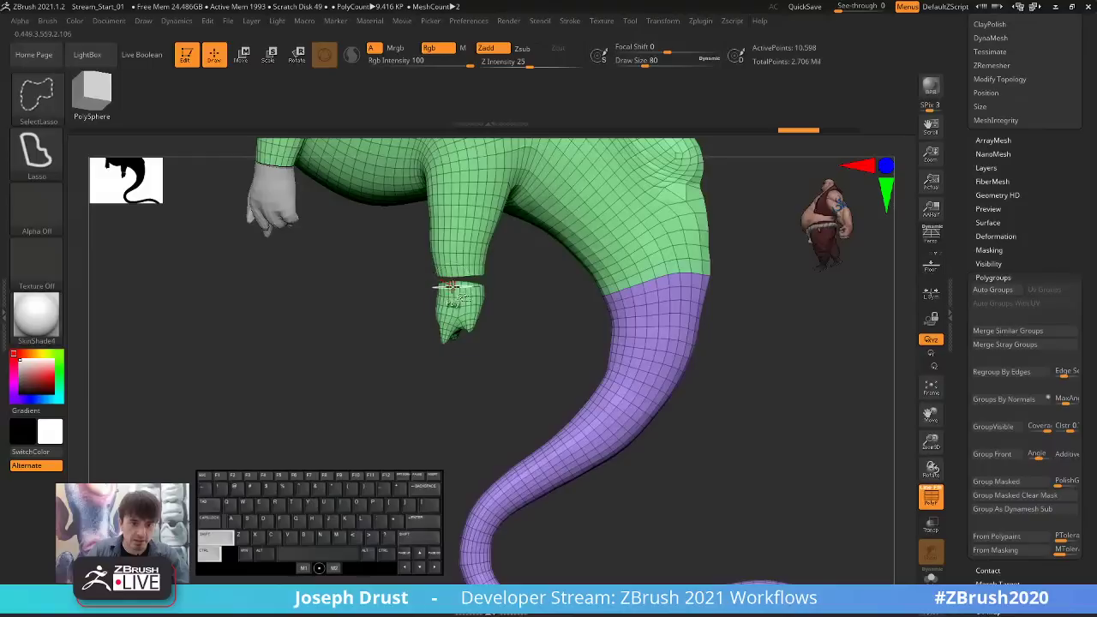
# Hide the tail, give the body and each foot separate polygroups with Auto Groups, and restore full visibility.
pyautogui.moveTo(373, 354); pyautogui.dragTo(734, 306)
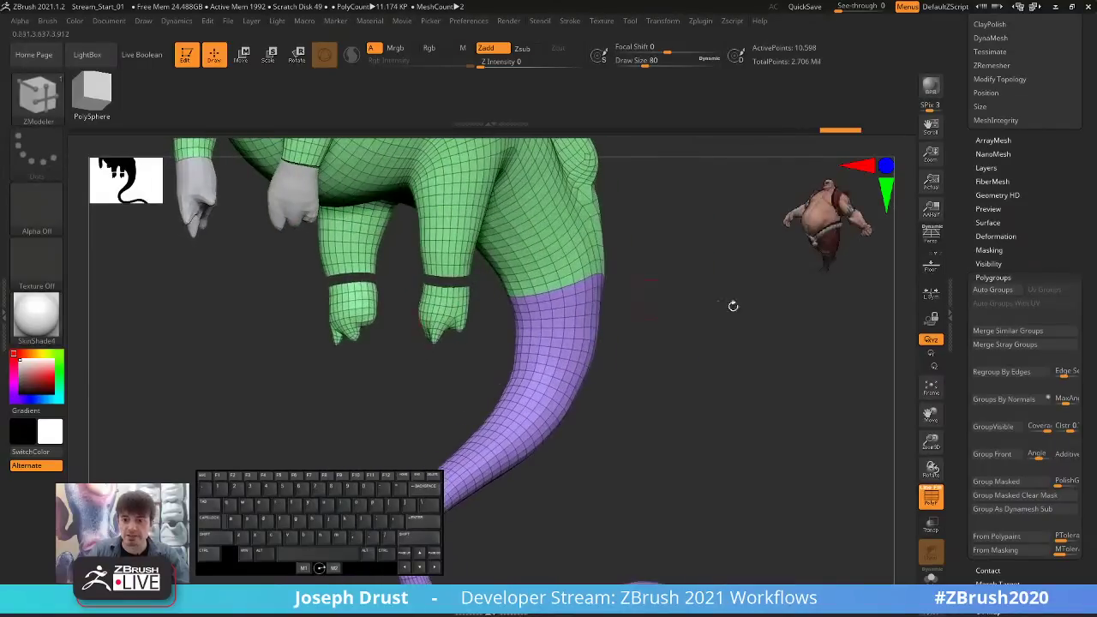
pyautogui.hotkey('ctrl', 'shift')
pyautogui.keyDown('ctrl'); pyautogui.keyDown('shift'); pyautogui.click(564, 328); pyautogui.keyUp('shift'); pyautogui.keyUp('ctrl')
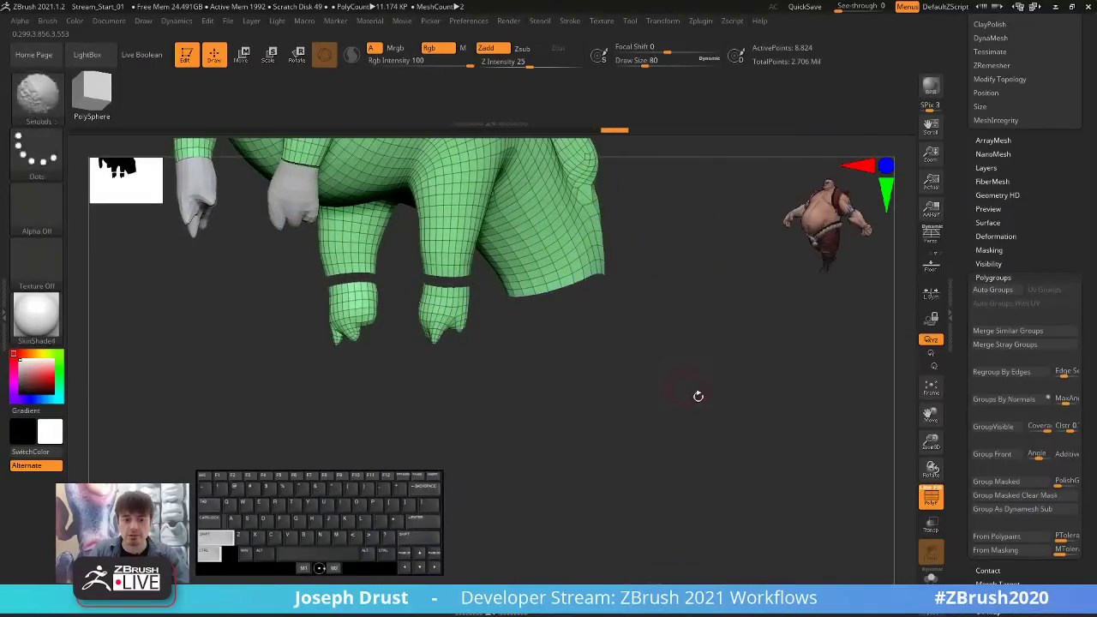
pyautogui.moveTo(698, 392); pyautogui.dragTo(602, 347)
pyautogui.click(992, 290)
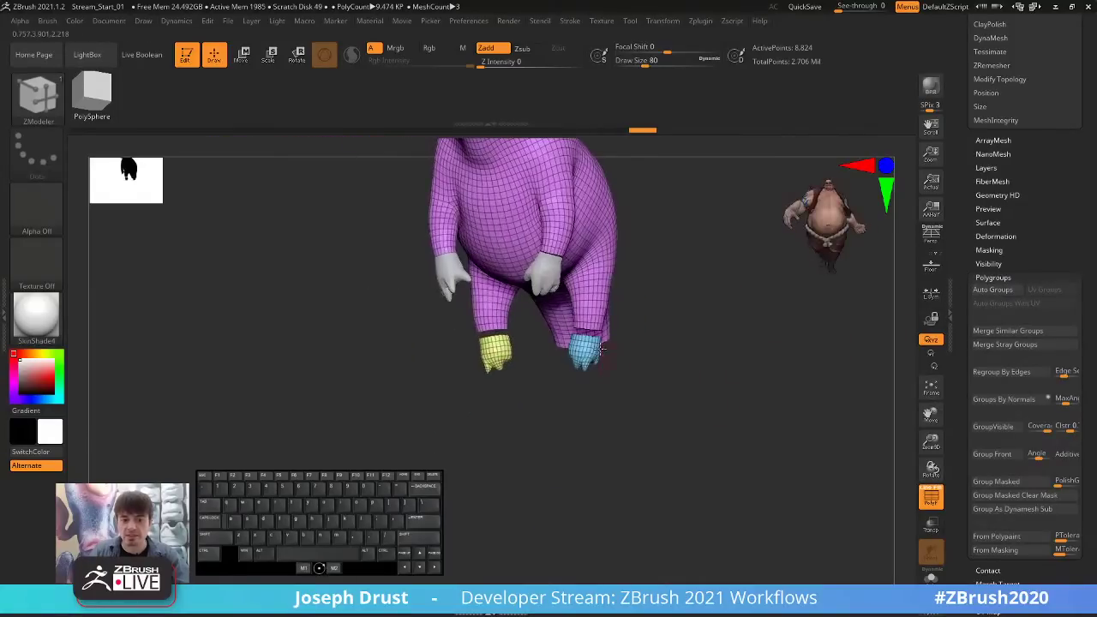
pyautogui.moveTo(724, 354)
pyautogui.mouseDown()
pyautogui.moveTo(660, 352)
pyautogui.moveTo(725, 351)
pyautogui.moveTo(760, 326)
pyautogui.moveTo(744, 334)
pyautogui.moveTo(744, 362)
pyautogui.mouseUp()
pyautogui.keyDown('ctrl'); pyautogui.keyDown('shift'); pyautogui.click(737, 358); pyautogui.keyUp('shift'); pyautogui.keyUp('ctrl')
# Isolate the body polygroup and grow the visible area to include the ankle loops.
pyautogui.moveTo(514, 354)
pyautogui.mouseDown()
pyautogui.moveTo(534, 346)
pyautogui.moveTo(509, 341)
pyautogui.mouseUp()
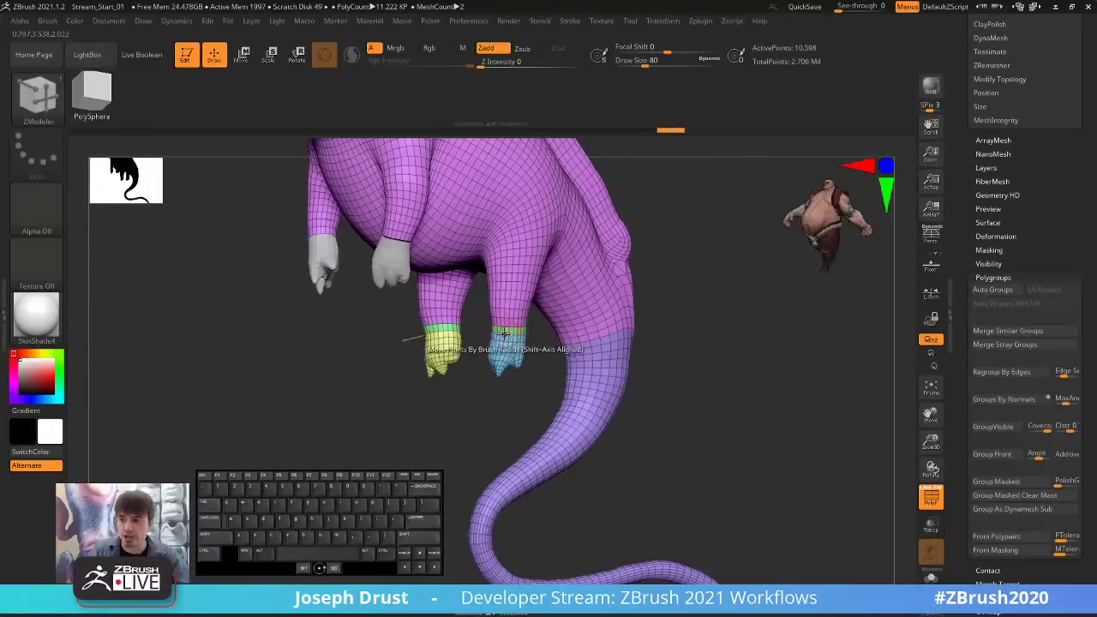
pyautogui.hotkey('ctrl', 'shift')
pyautogui.keyDown('ctrl'); pyautogui.keyDown('shift'); pyautogui.click(512, 309); pyautogui.keyUp('shift'); pyautogui.keyUp('ctrl')
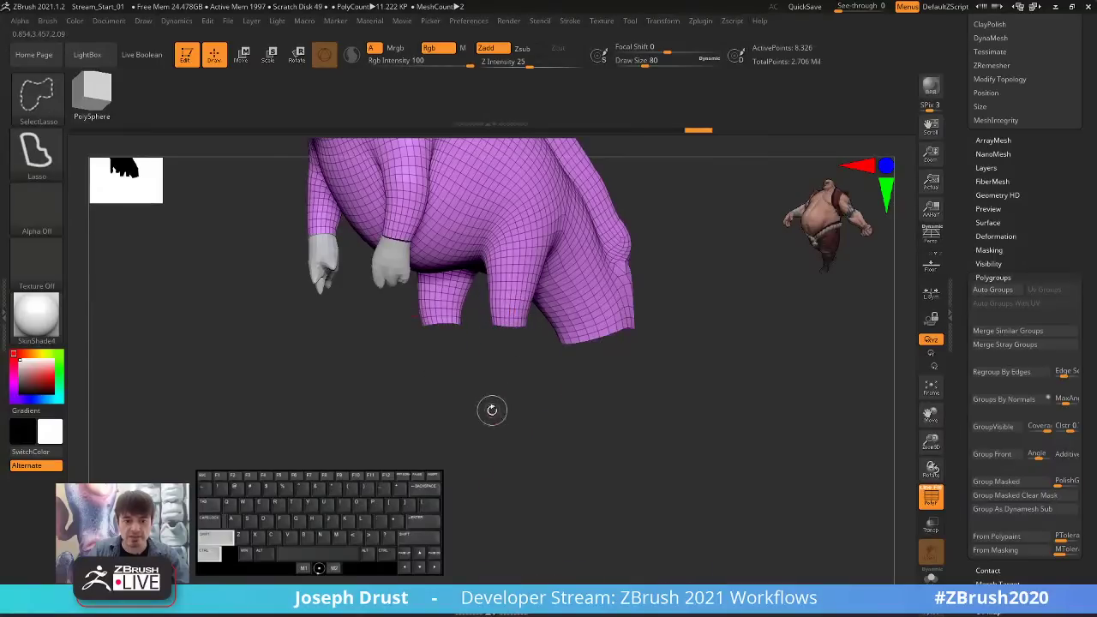
pyautogui.hotkey('ctrl', 'shift')
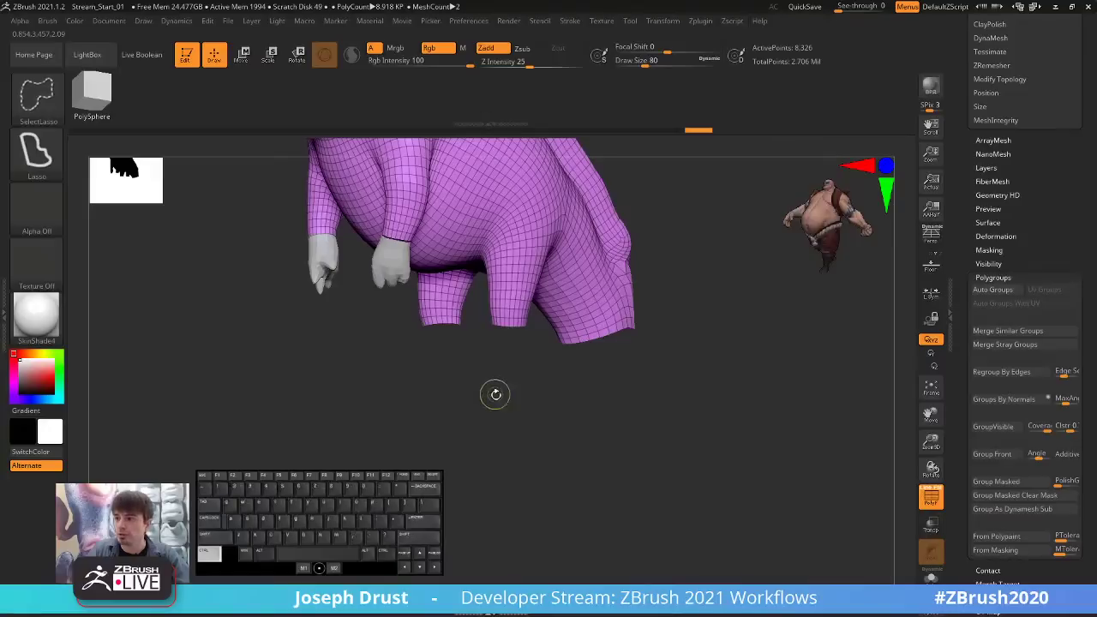
pyautogui.hotkey('ctrl', 'shift')
pyautogui.keyDown('ctrl'); pyautogui.keyDown('shift'); pyautogui.click(495, 390); pyautogui.keyUp('shift'); pyautogui.keyUp('ctrl')
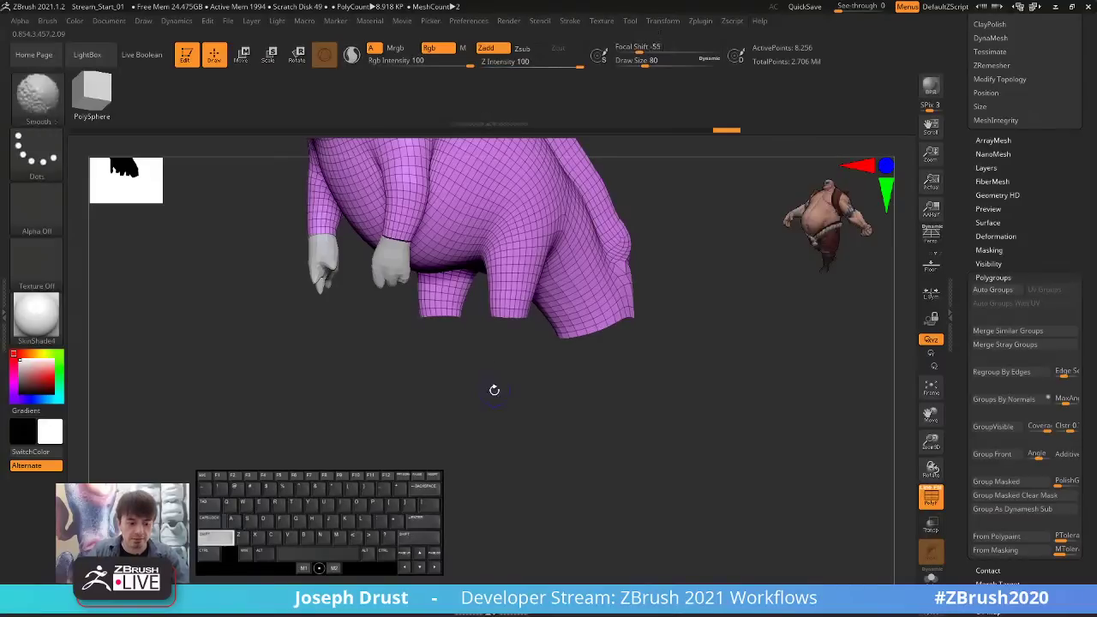
pyautogui.hotkey('ctrl', 'shift', 'x')
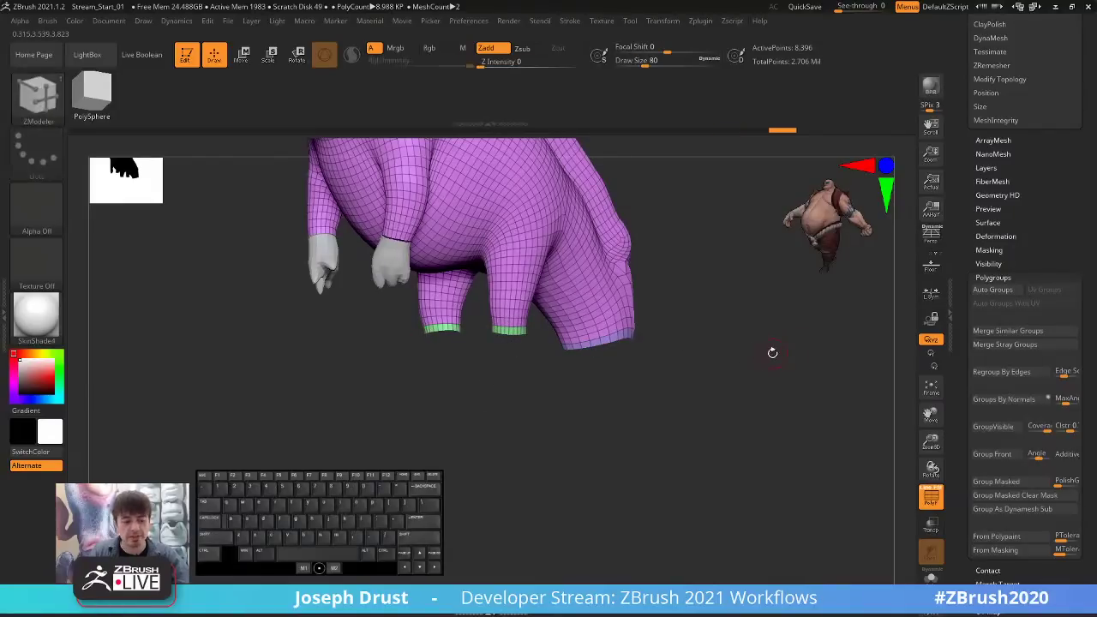
# Assign the visible body and ankle loops to one new polygroup and unhide the rest of the mesh.
pyautogui.hotkey('ctrl', 'w')
pyautogui.moveTo(711, 341); pyautogui.dragTo(773, 345)
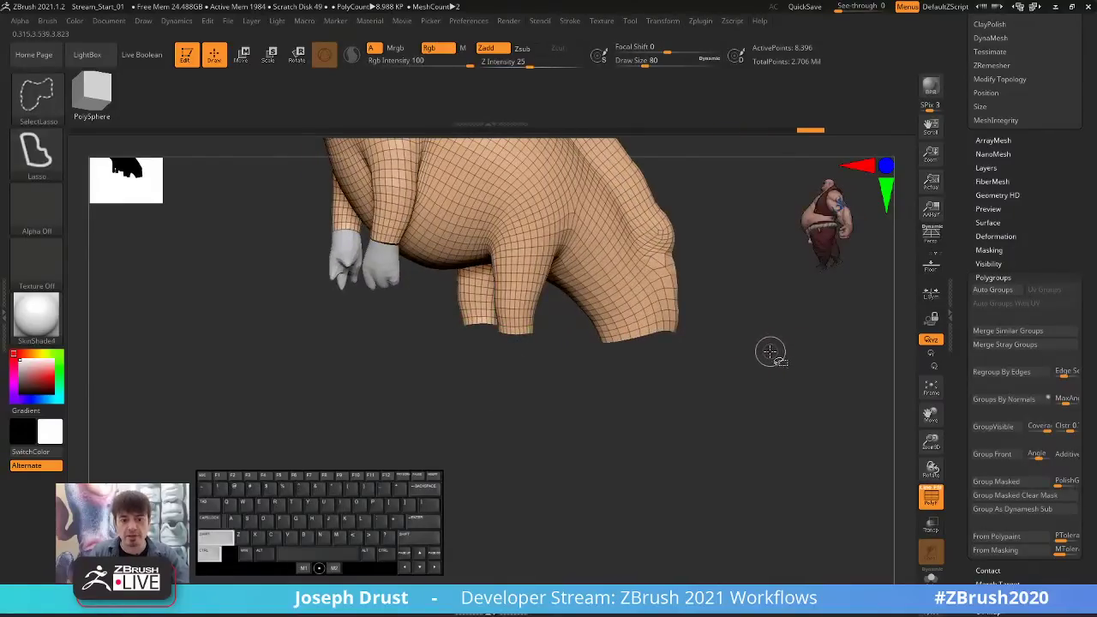
pyautogui.keyDown('ctrl'); pyautogui.keyDown('shift'); pyautogui.click(771, 351); pyautogui.keyUp('shift'); pyautogui.keyUp('ctrl')
pyautogui.moveTo(773, 307); pyautogui.dragTo(575, 382)
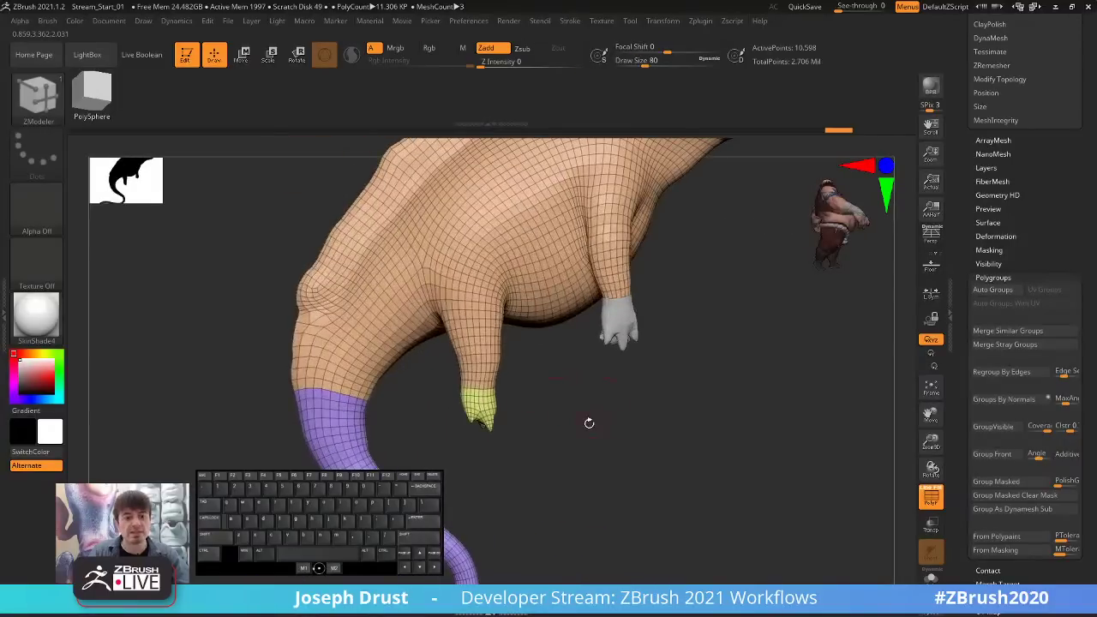
# Switch the selection brush to SelectRect and isolate the body polygroup, hiding the tail and hind feet.
pyautogui.moveTo(589, 422); pyautogui.dragTo(550, 391)
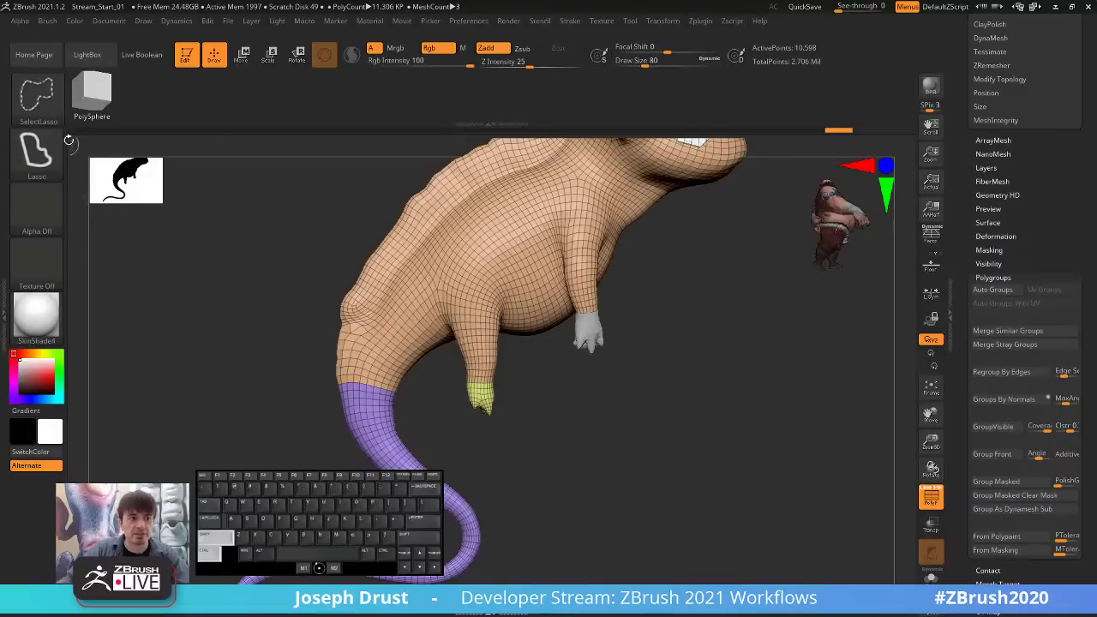
pyautogui.keyDown('ctrl'); pyautogui.keyDown('shift'); pyautogui.click(37, 94); pyautogui.keyUp('shift'); pyautogui.keyUp('ctrl')
pyautogui.click(437, 158)
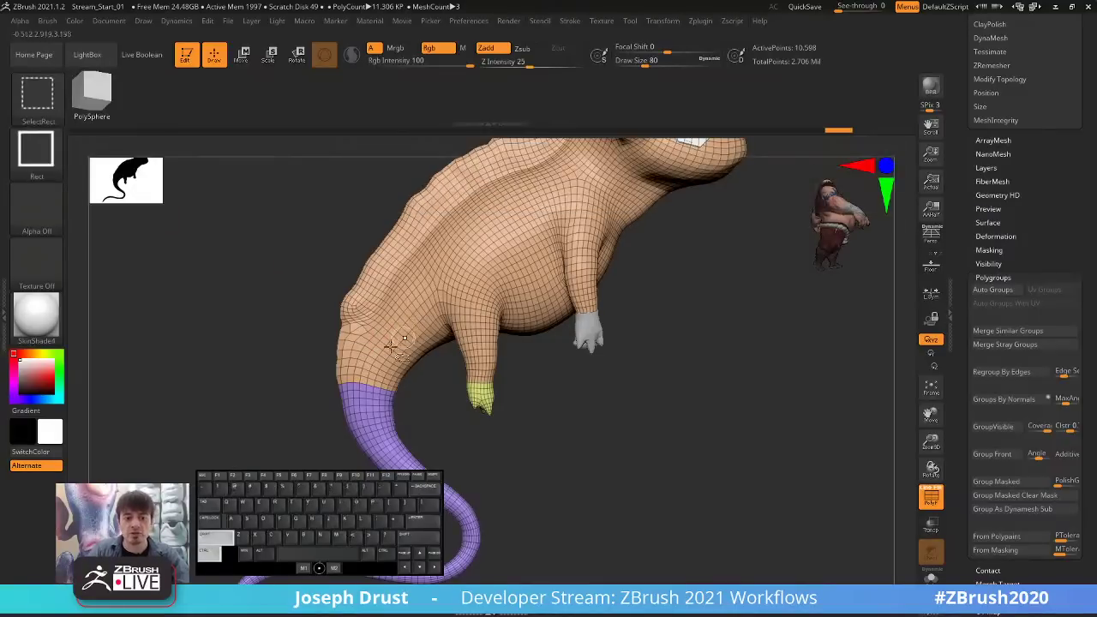
pyautogui.keyDown('ctrl'); pyautogui.keyDown('shift'); pyautogui.click(394, 349); pyautogui.keyUp('shift'); pyautogui.keyUp('ctrl')
pyautogui.keyDown('ctrl'); pyautogui.keyDown('shift'); pyautogui.click(420, 419); pyautogui.keyUp('shift'); pyautogui.keyUp('ctrl')
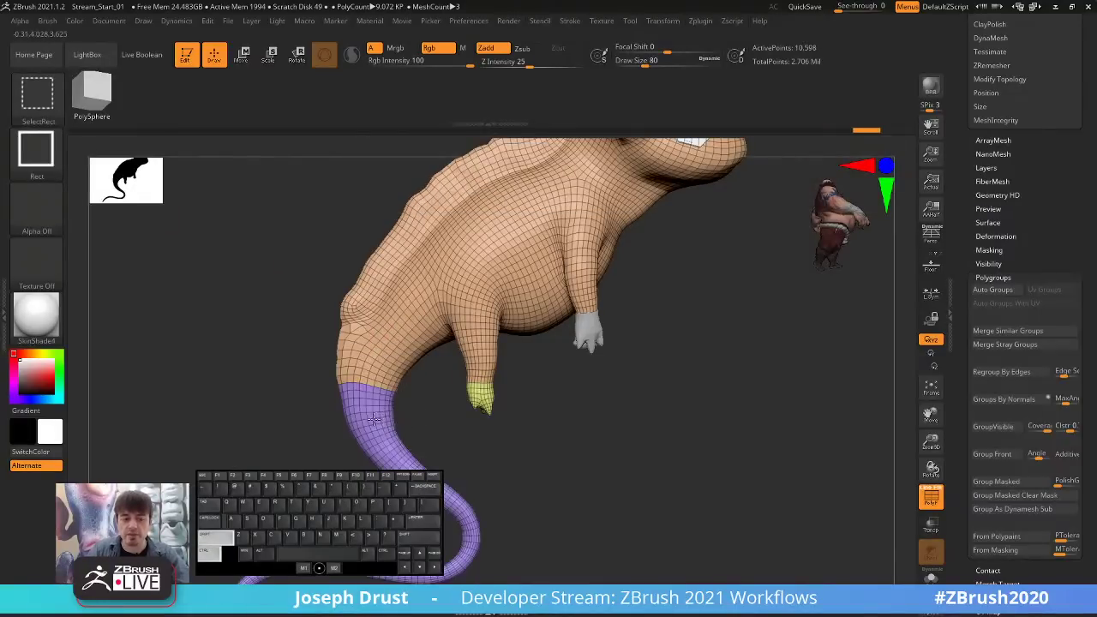
pyautogui.keyDown('ctrl'); pyautogui.keyDown('shift'); pyautogui.click(384, 420); pyautogui.keyUp('shift'); pyautogui.keyUp('ctrl')
pyautogui.moveTo(569, 443); pyautogui.dragTo(527, 312)
pyautogui.keyDown('ctrl'); pyautogui.keyDown('shift'); pyautogui.click(627, 322); pyautogui.keyUp('shift'); pyautogui.keyUp('ctrl')
pyautogui.moveTo(627, 322); pyautogui.dragTo(776, 303)
pyautogui.moveTo(702, 331)
pyautogui.mouseDown()
pyautogui.moveTo(764, 354)
pyautogui.moveTo(612, 318)
pyautogui.moveTo(708, 396)
pyautogui.moveTo(620, 423)
pyautogui.moveTo(440, 321)
pyautogui.mouseUp()
# Switch the selection brush to SelectLasso and hide the polygon loop around the wrists above the gloves.
pyautogui.hotkey('ctrl', 'shift')
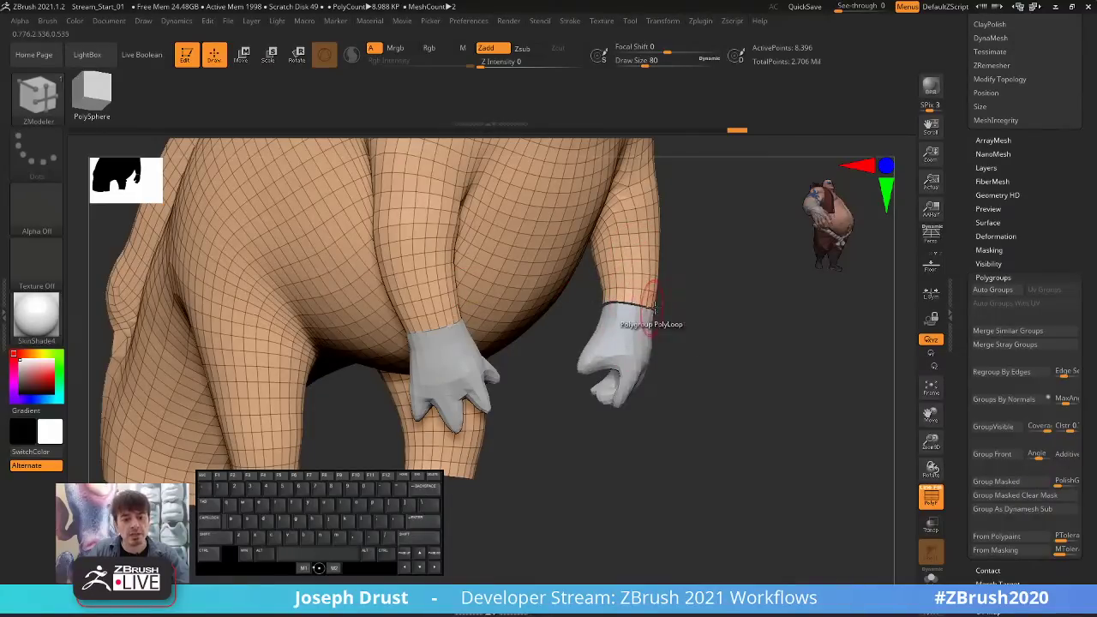
pyautogui.moveTo(658, 305)
pyautogui.mouseDown()
pyautogui.moveTo(686, 302)
pyautogui.moveTo(666, 307)
pyautogui.mouseUp()
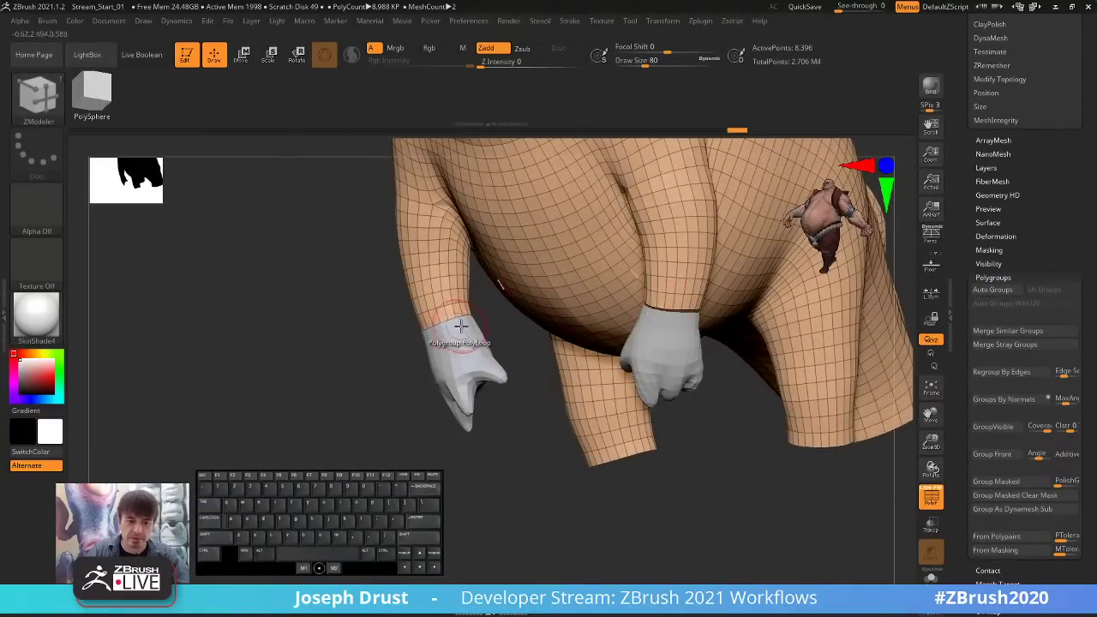
pyautogui.moveTo(381, 387); pyautogui.dragTo(454, 384)
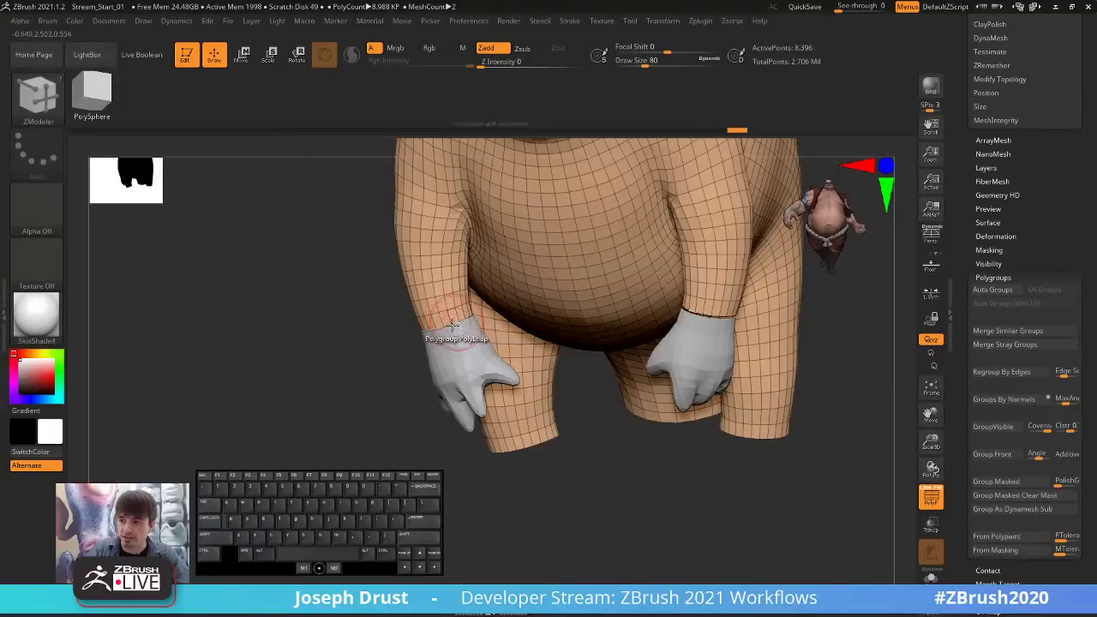
pyautogui.moveTo(335, 364); pyautogui.dragTo(536, 311)
pyautogui.hotkey('ctrl', 'shift')
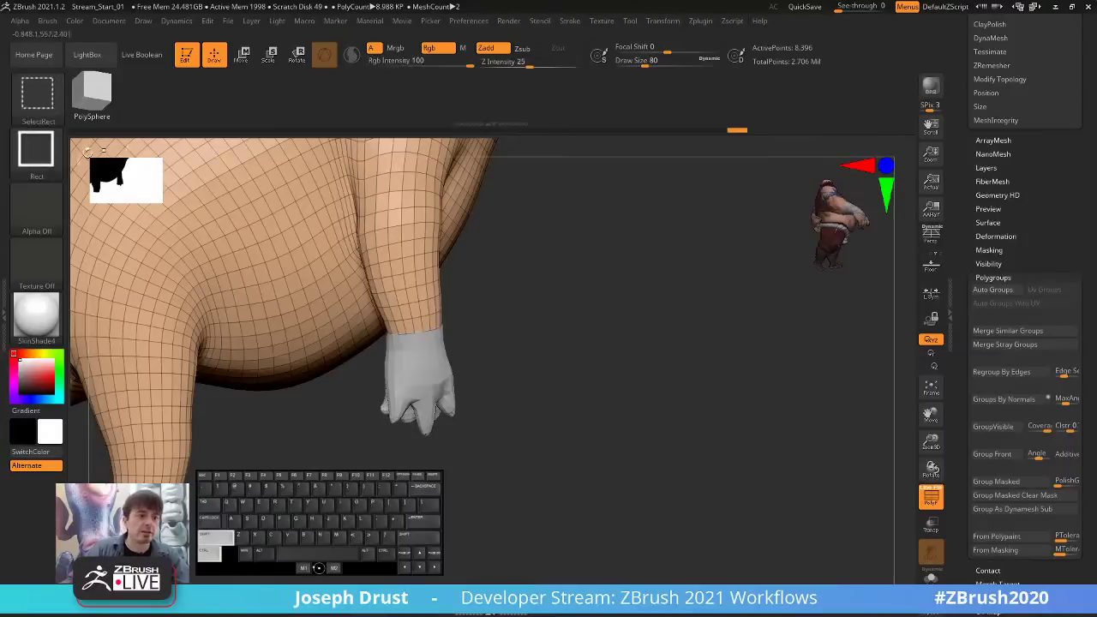
pyautogui.click(37, 92)
pyautogui.click(383, 159)
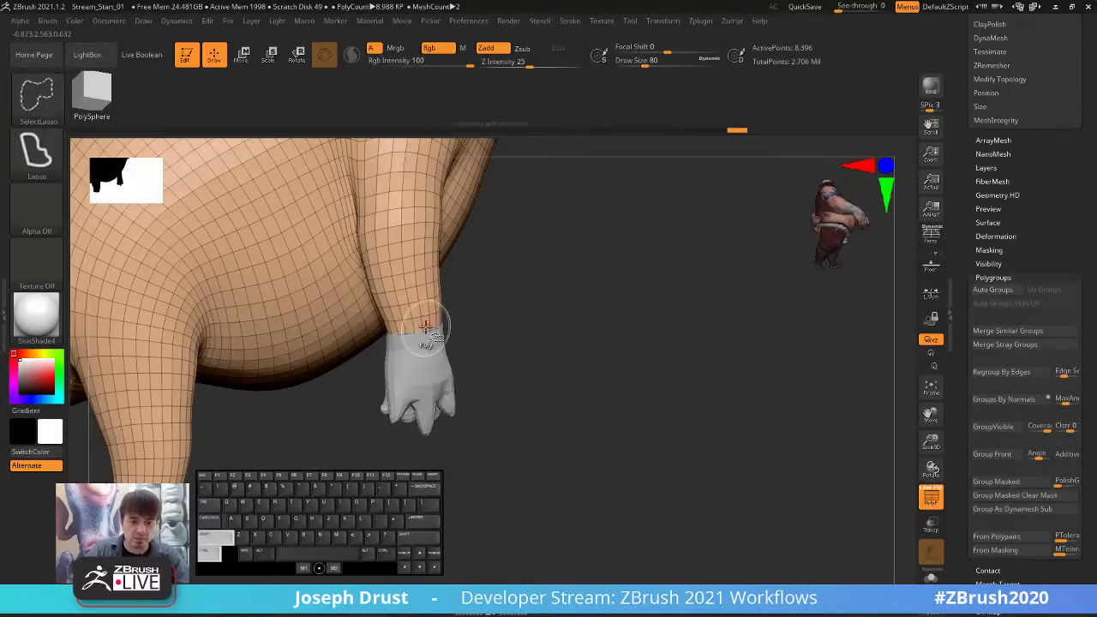
pyautogui.moveTo(617, 377); pyautogui.dragTo(929, 330)
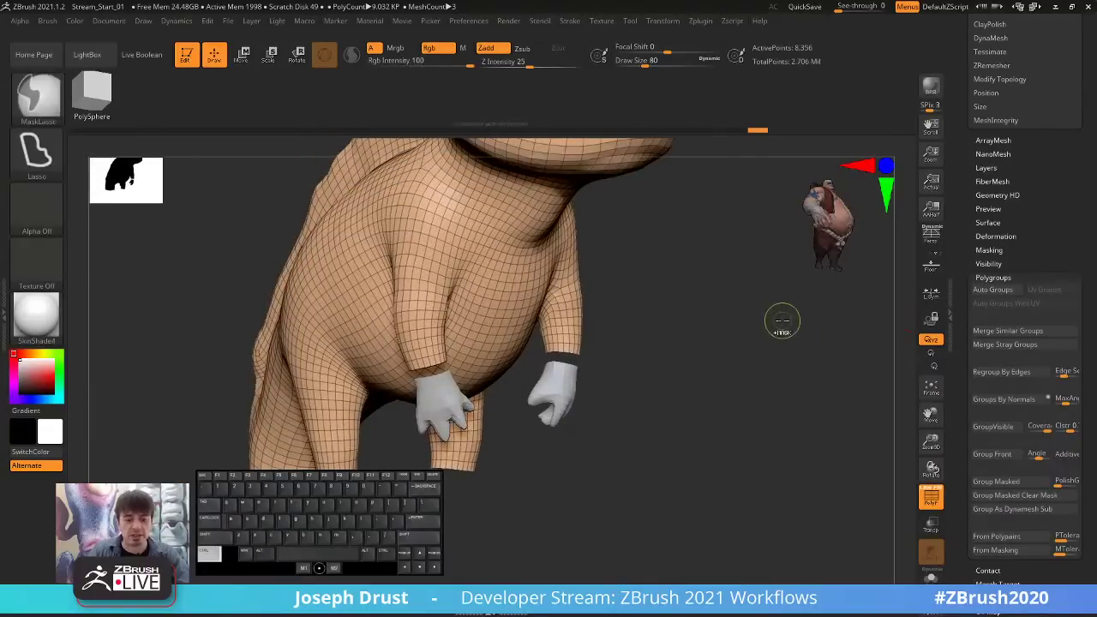
# Assign the visible body to one new polygroup and unhide the rest of the mesh.
pyautogui.hotkey('ctrl', 'w')
pyautogui.moveTo(678, 374); pyautogui.dragTo(673, 398)
pyautogui.keyDown('ctrl'); pyautogui.keyDown('shift'); pyautogui.click(666, 395); pyautogui.keyUp('shift'); pyautogui.keyUp('ctrl')
# Solo the body and hide the separately coloured polygon loops at the wrists of the front legs.
pyautogui.click(934, 580)
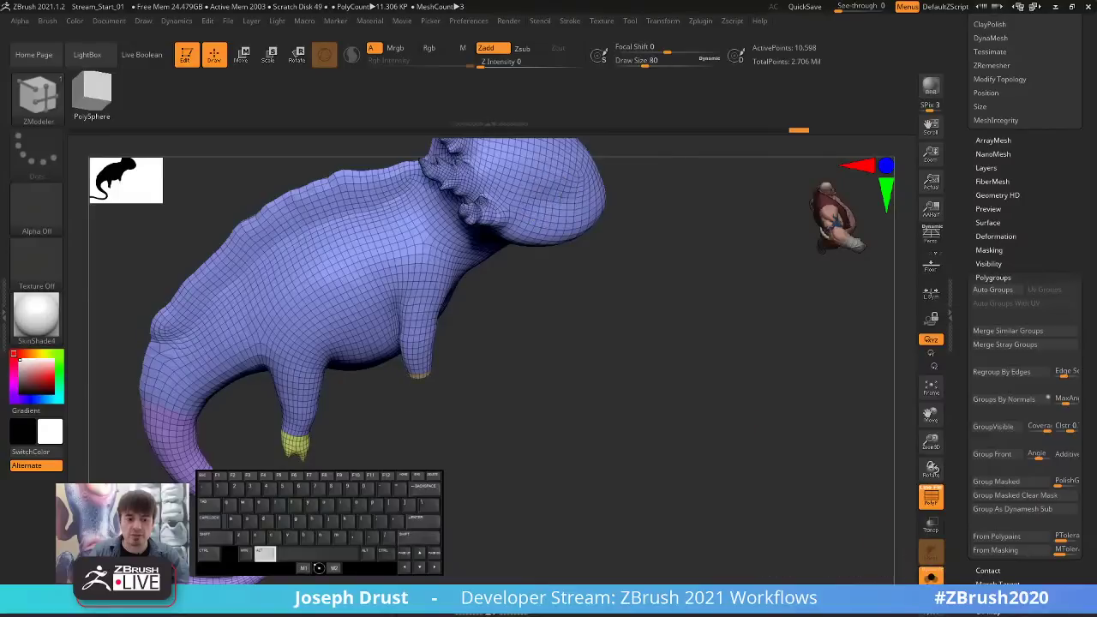
pyautogui.keyDown('alt'); pyautogui.moveTo(715, 368); pyautogui.dragTo(778, 345); pyautogui.keyUp('alt')
pyautogui.keyDown('ctrl'); pyautogui.keyDown('shift'); pyautogui.click(490, 292); pyautogui.keyUp('shift'); pyautogui.keyUp('ctrl')
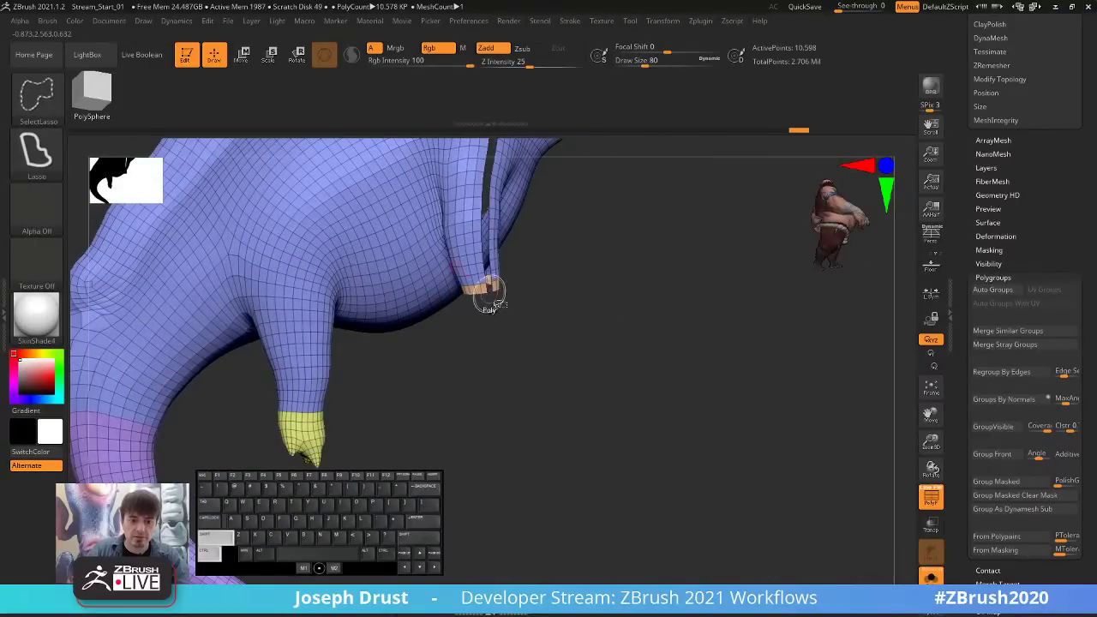
pyautogui.hotkey('ctrl', 'z')
pyautogui.keyDown('alt'); pyautogui.moveTo(551, 291); pyautogui.dragTo(553, 342); pyautogui.keyUp('alt')
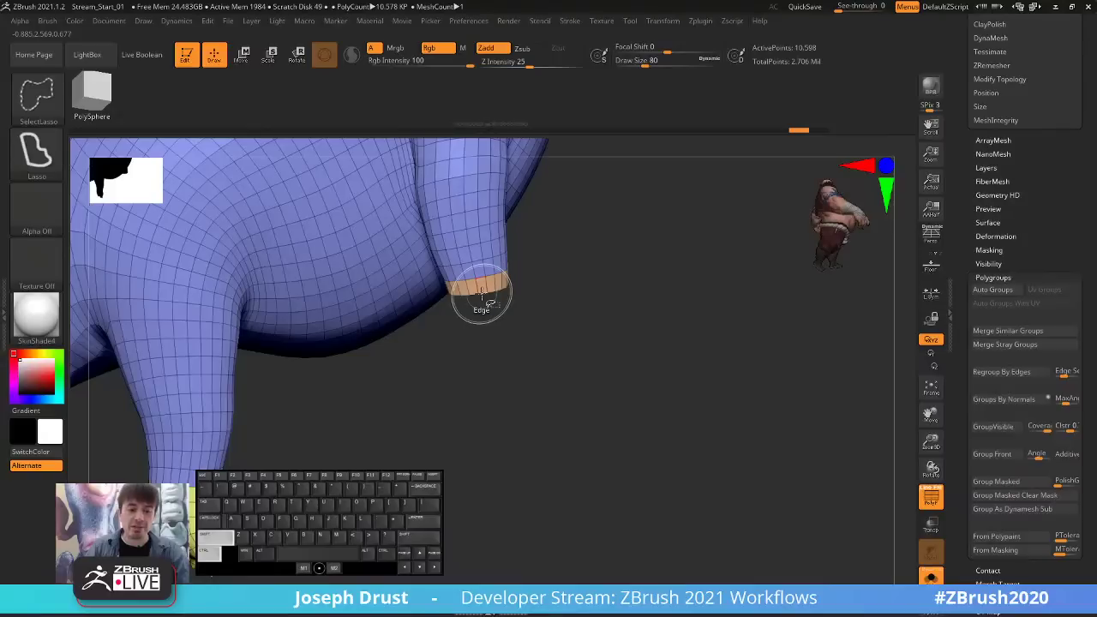
pyautogui.press('shift')
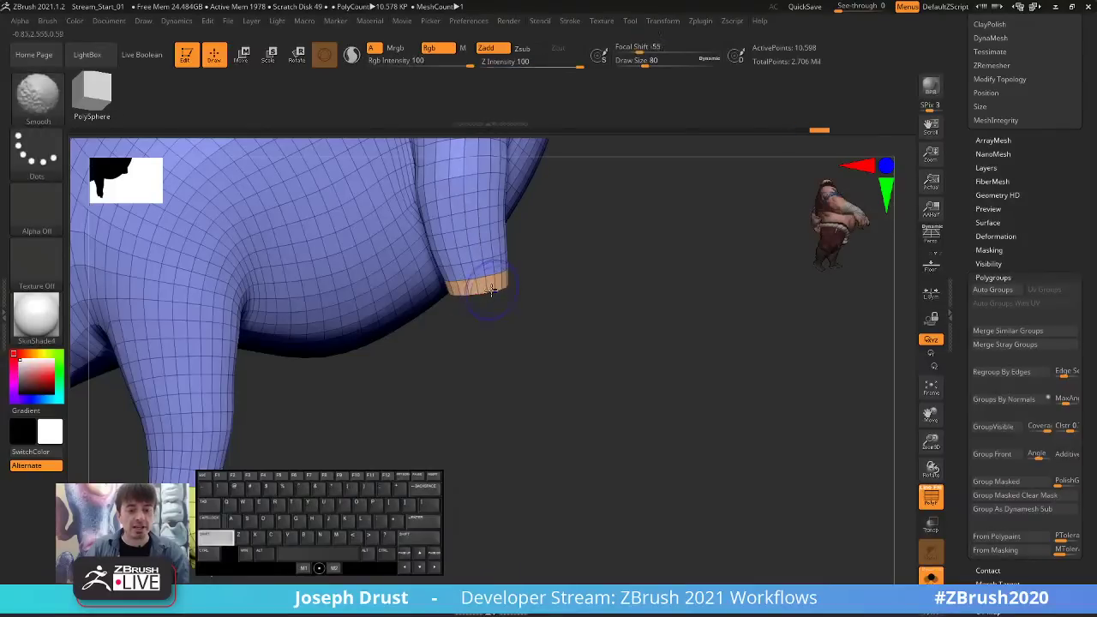
pyautogui.hotkey('ctrl', 'shift')
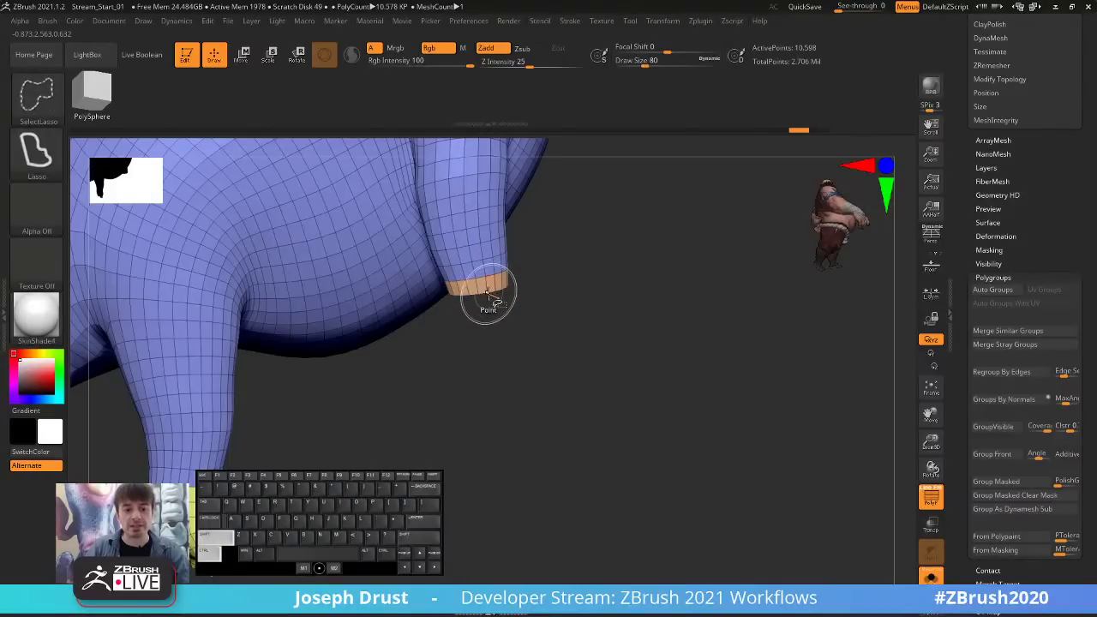
pyautogui.keyDown('ctrl'); pyautogui.keyDown('shift'); pyautogui.click(486, 294); pyautogui.keyUp('shift'); pyautogui.keyUp('ctrl')
pyautogui.keyDown('ctrl'); pyautogui.keyDown('shift'); pyautogui.click(489, 309); pyautogui.keyUp('shift'); pyautogui.keyUp('ctrl')
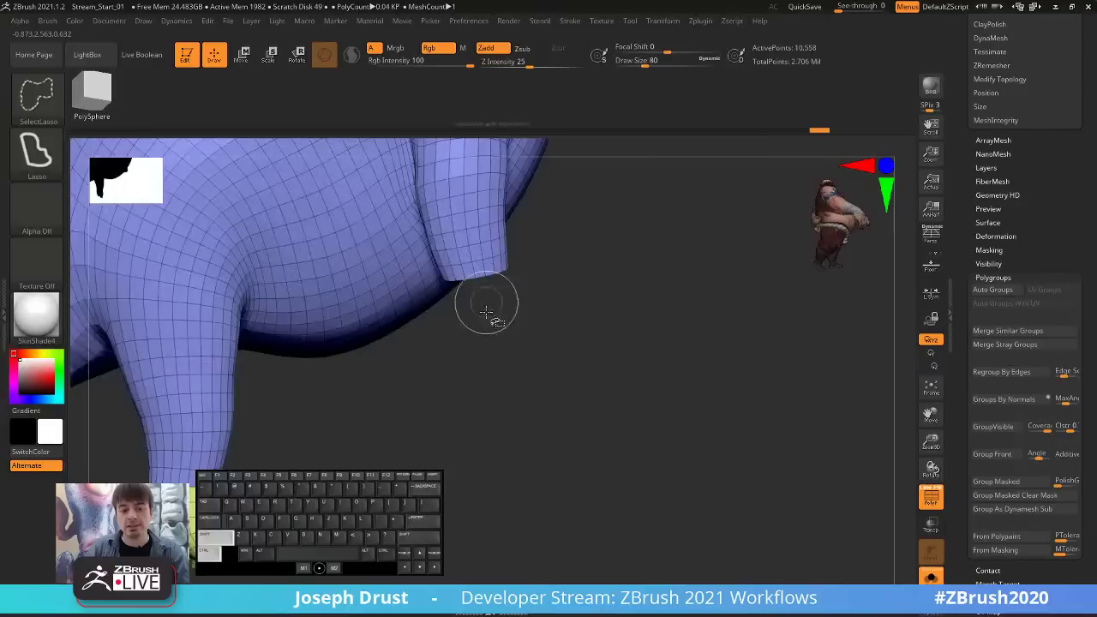
pyautogui.moveTo(649, 367)
pyautogui.mouseDown()
pyautogui.moveTo(657, 313)
pyautogui.moveTo(668, 334)
pyautogui.moveTo(658, 364)
pyautogui.moveTo(696, 354)
pyautogui.mouseUp()
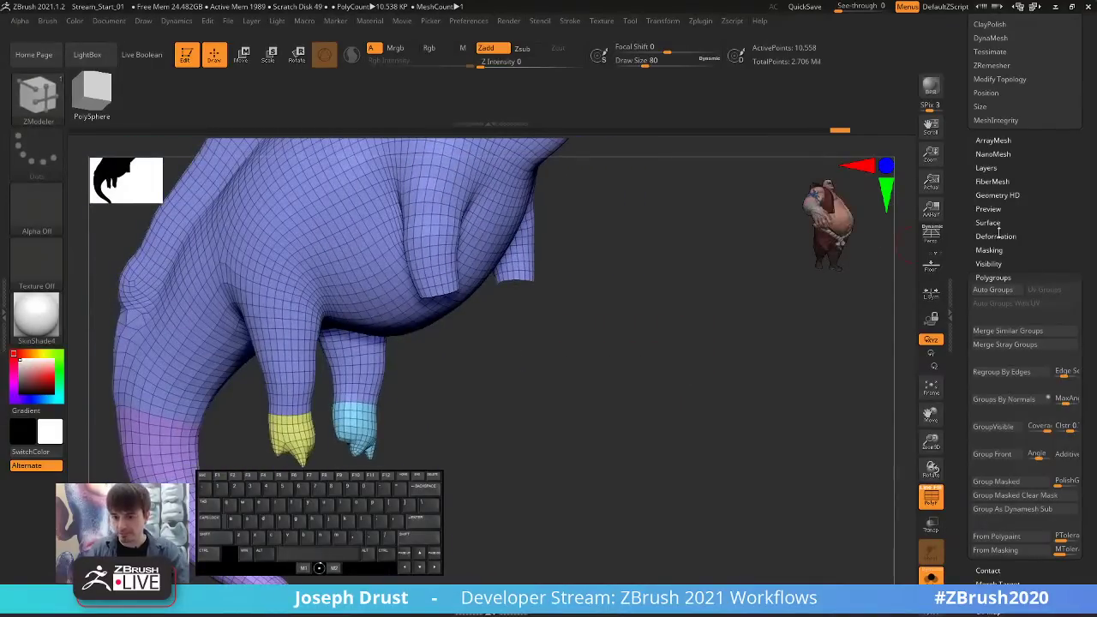
# Delete the hidden wrist loops from the body mesh and display the whole creature with its polyframe.
pyautogui.click(992, 277)
pyautogui.click(999, 337)
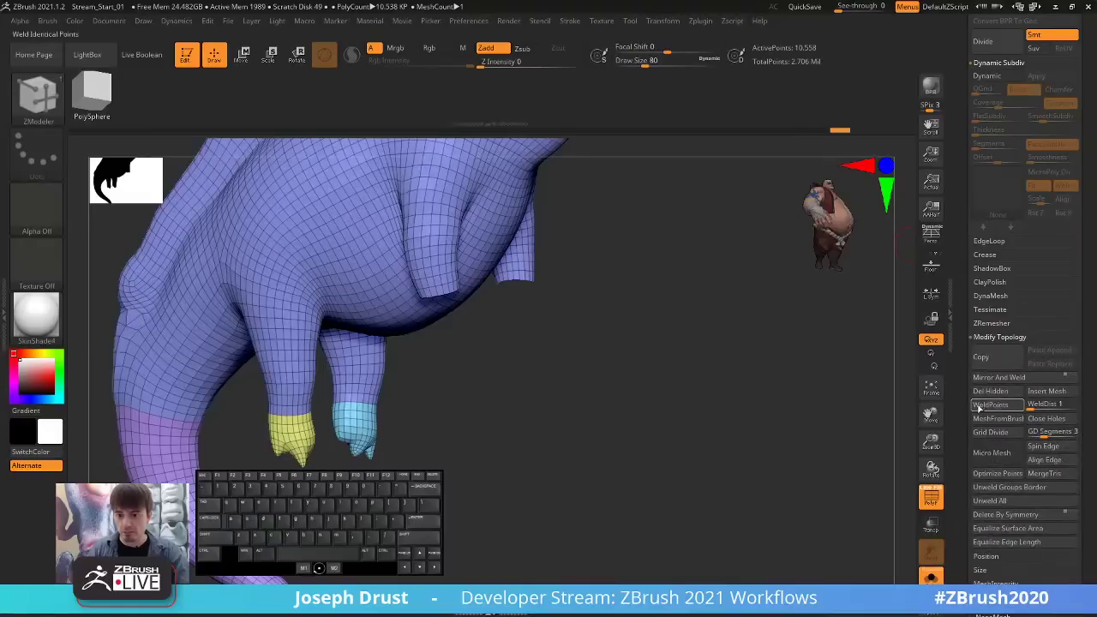
pyautogui.moveTo(730, 385); pyautogui.dragTo(872, 424)
pyautogui.hotkey('shift', 'f')
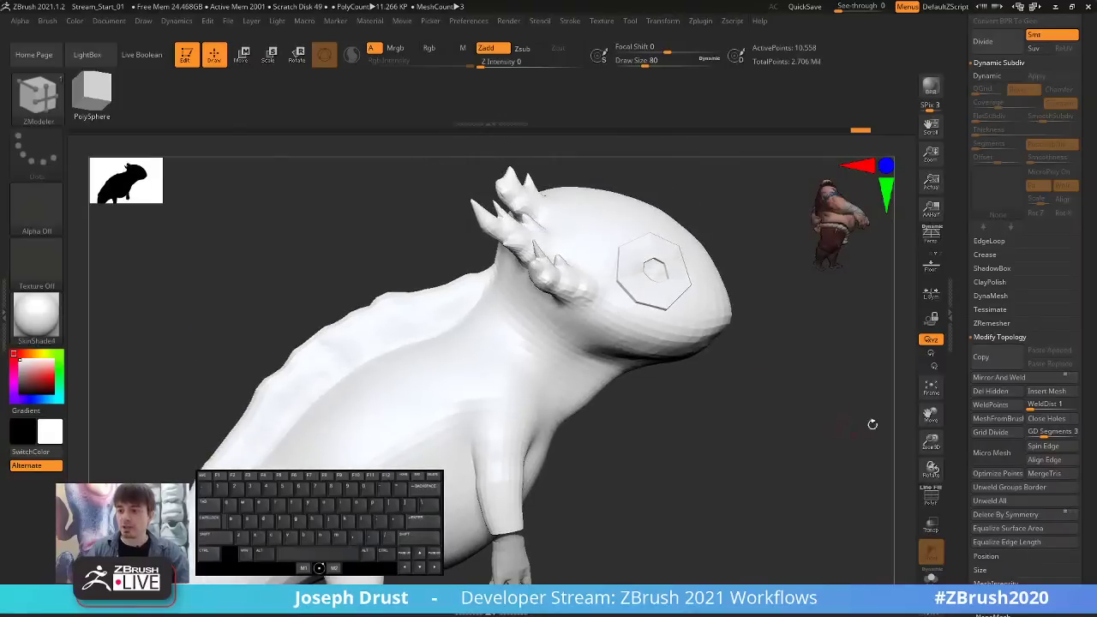
pyautogui.click(931, 495)
pyautogui.moveTo(808, 397); pyautogui.dragTo(732, 345)
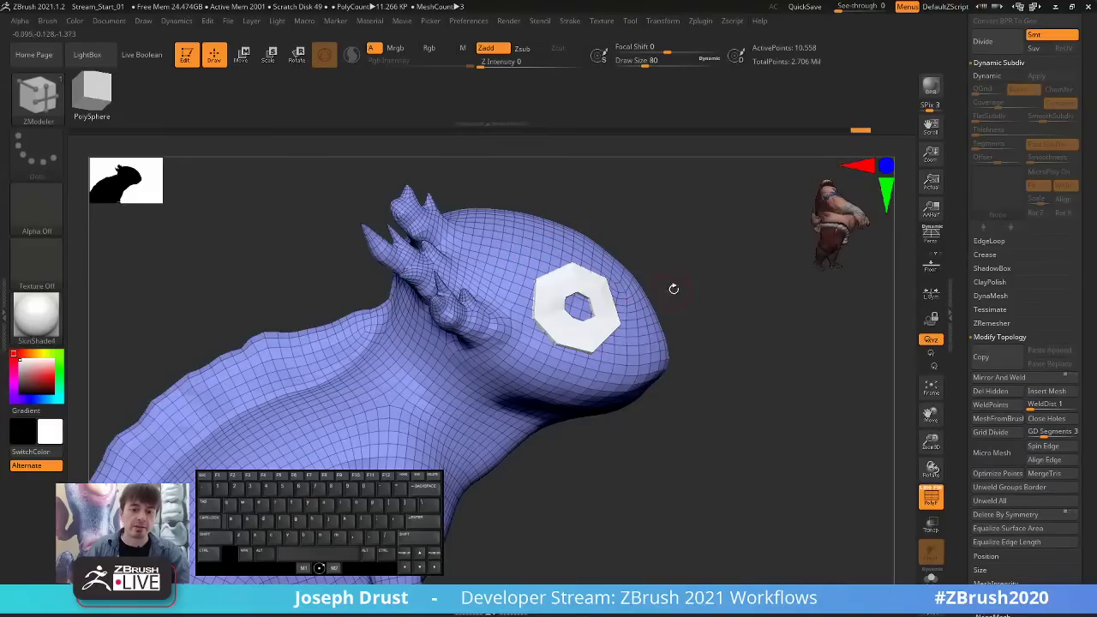
# Make the goggles the active subtool, turn off their dynamic subdivision and solo them.
pyautogui.moveTo(674, 289); pyautogui.dragTo(583, 300)
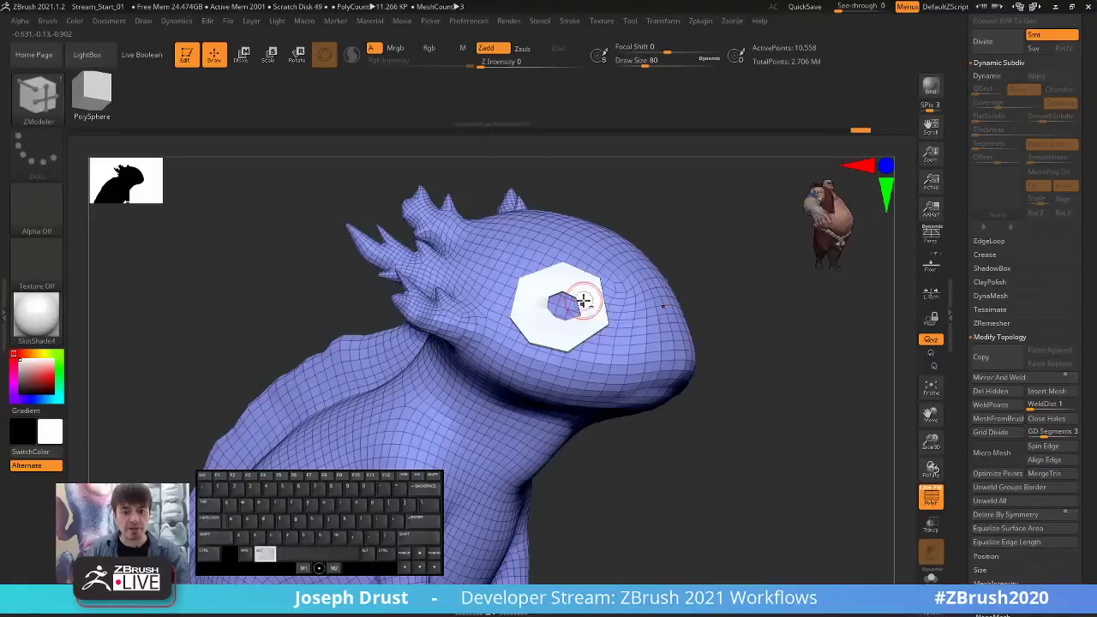
pyautogui.keyDown('alt'); pyautogui.click(583, 300); pyautogui.keyUp('alt')
pyautogui.moveTo(711, 248); pyautogui.dragTo(724, 228)
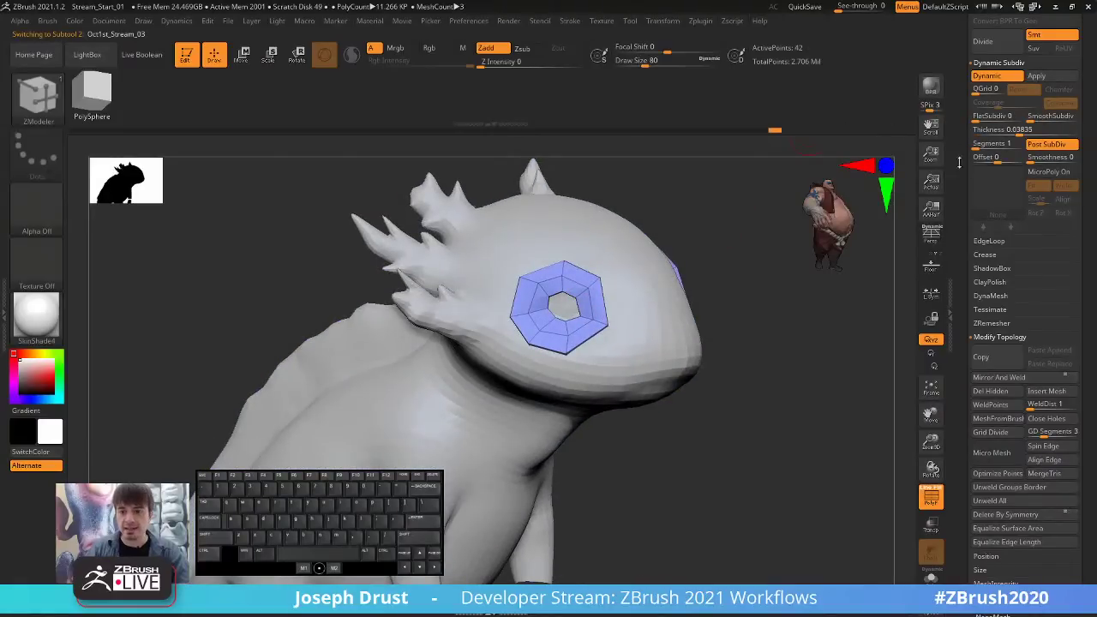
pyautogui.scroll(3, 959, 162)
pyautogui.click(986, 238)
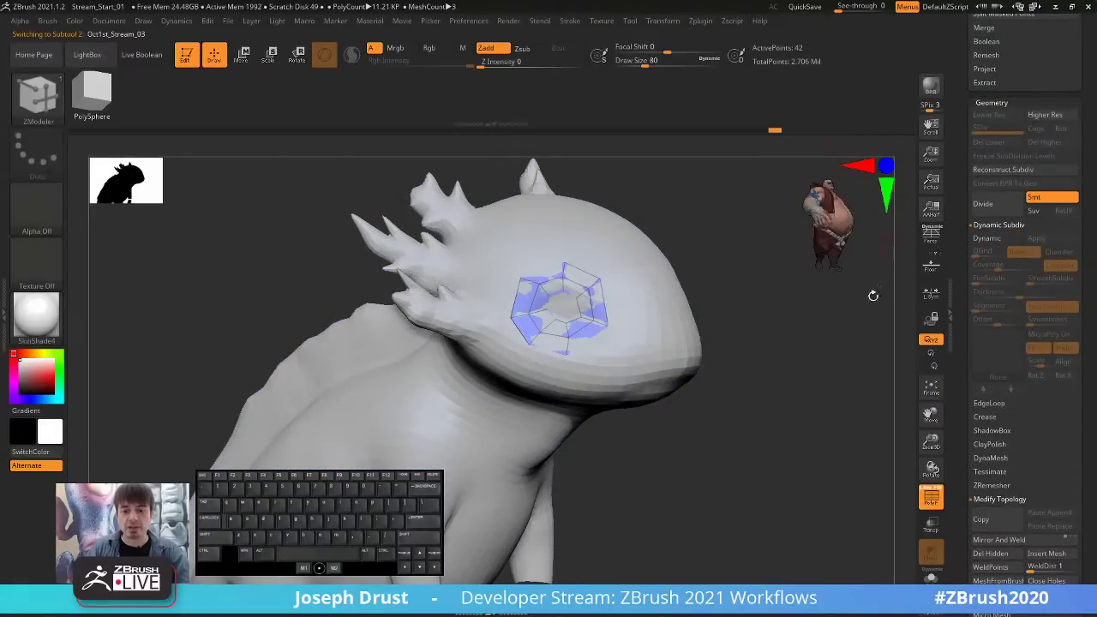
pyautogui.click(930, 576)
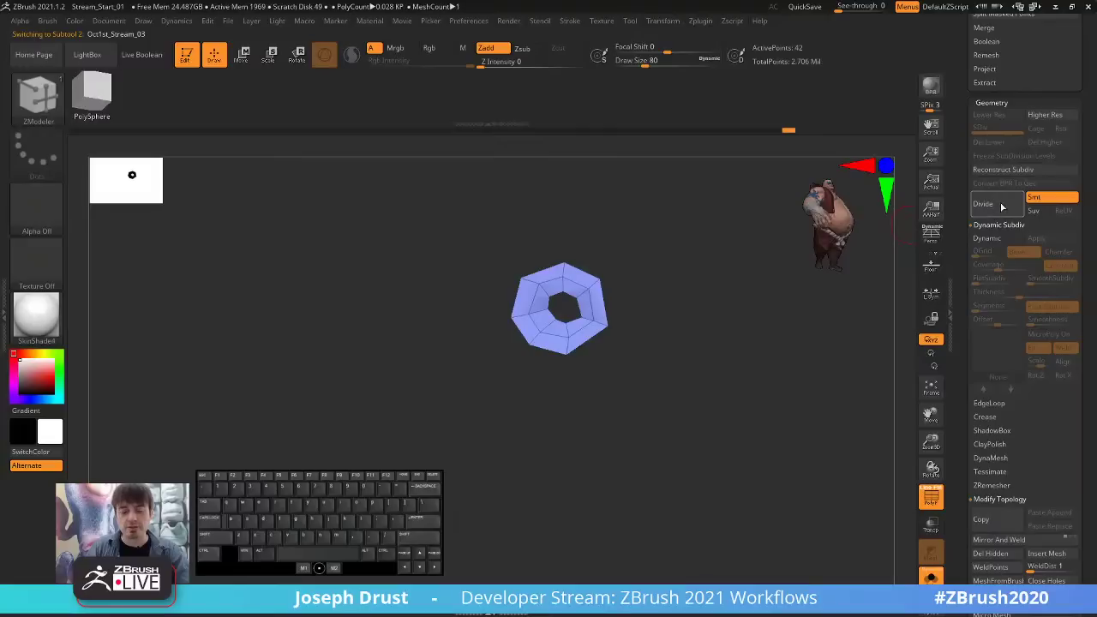
# Divide the goggles once, delete the lower subdivision level, and restore dynamic subdivision with all subtools shown.
pyautogui.click(995, 208)
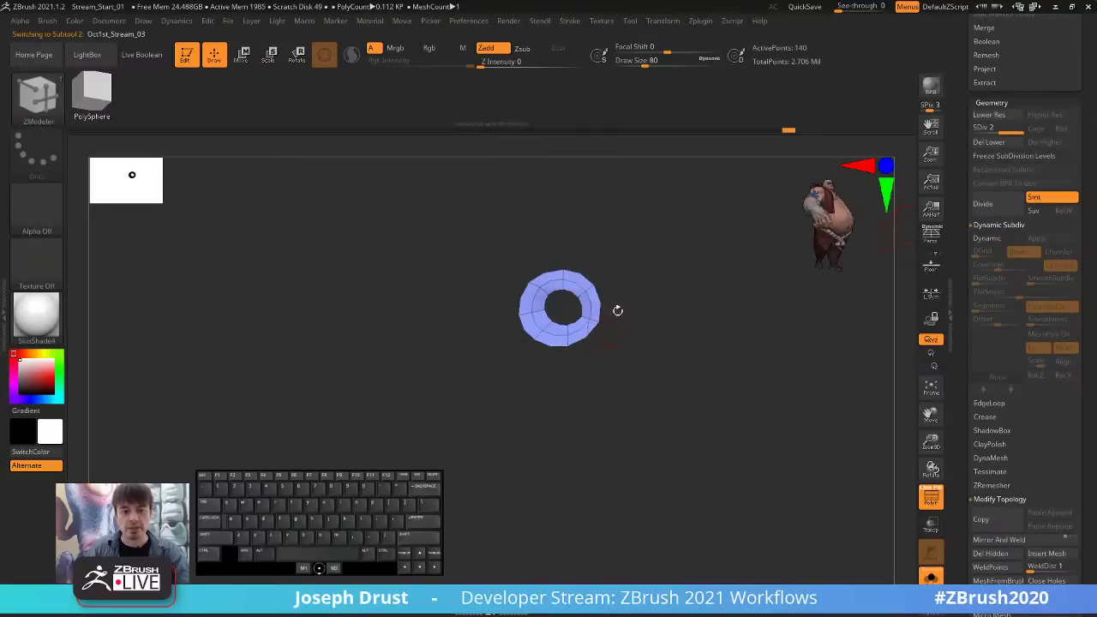
pyautogui.click(1001, 144)
pyautogui.click(932, 504)
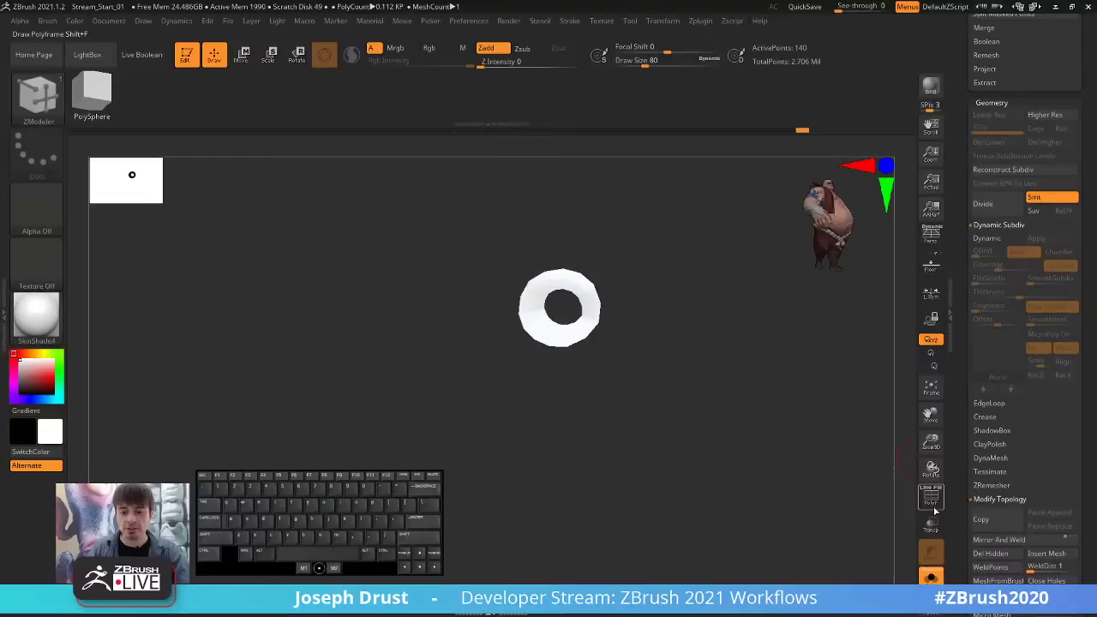
pyautogui.click(985, 238)
pyautogui.click(930, 576)
pyautogui.moveTo(760, 421); pyautogui.dragTo(782, 415)
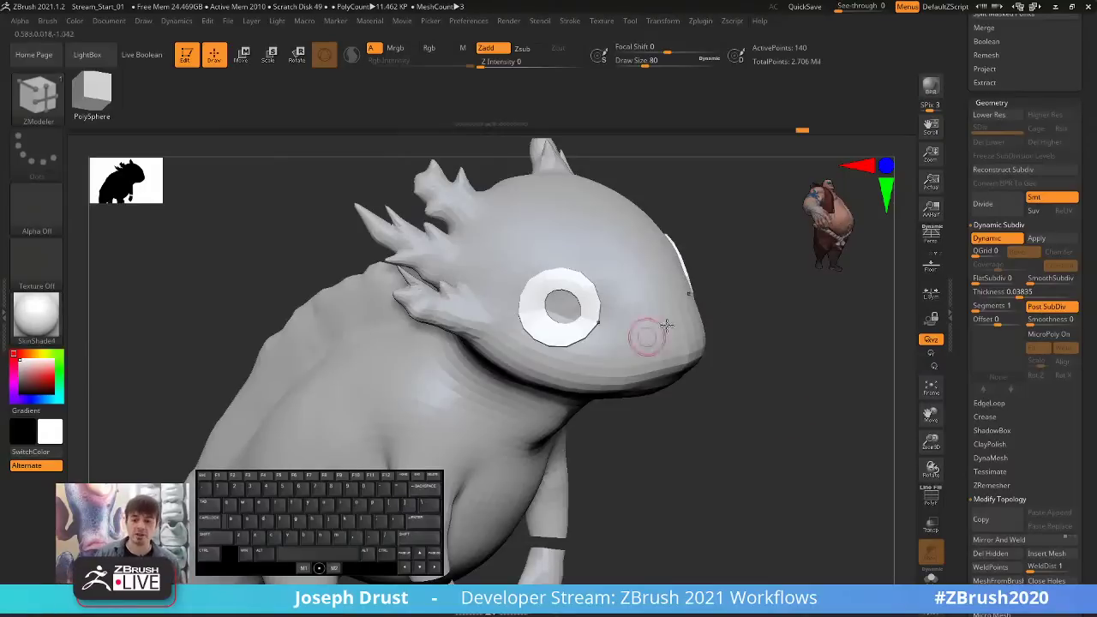
# Turn the polyframe back on and make the creature's body the active subtool.
pyautogui.click(932, 497)
pyautogui.moveTo(796, 395); pyautogui.dragTo(602, 270)
pyautogui.moveTo(735, 257); pyautogui.dragTo(655, 257)
pyautogui.keyDown('alt'); pyautogui.click(677, 310); pyautogui.keyUp('alt')
pyautogui.moveTo(718, 286); pyautogui.dragTo(702, 266)
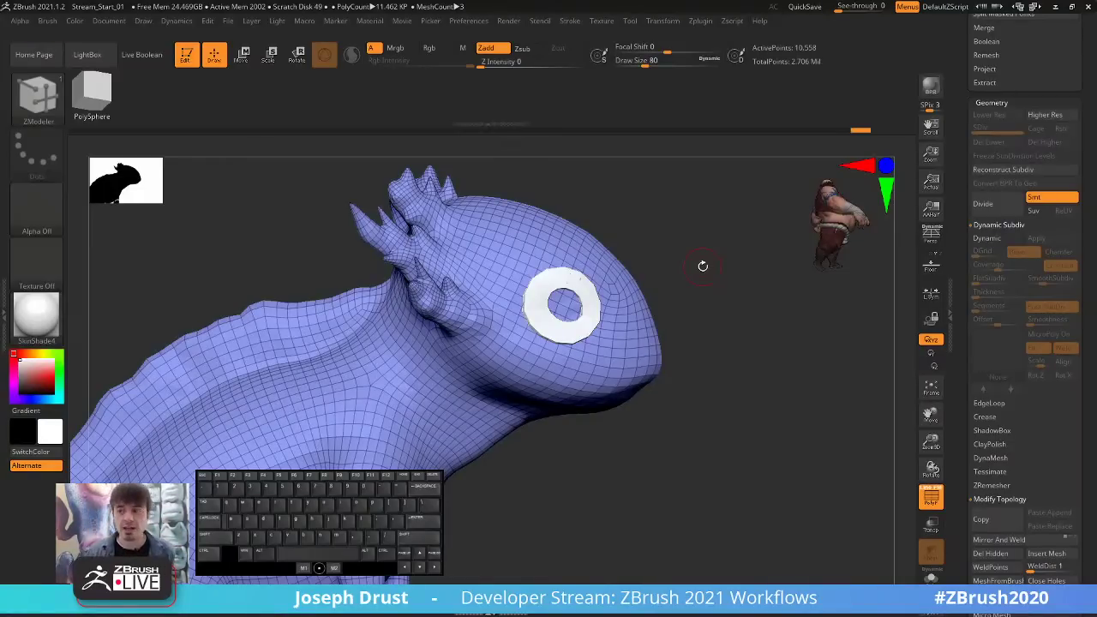
pyautogui.moveTo(669, 334)
pyautogui.mouseDown()
pyautogui.moveTo(680, 294)
pyautogui.moveTo(632, 220)
pyautogui.moveTo(545, 186)
pyautogui.mouseUp()
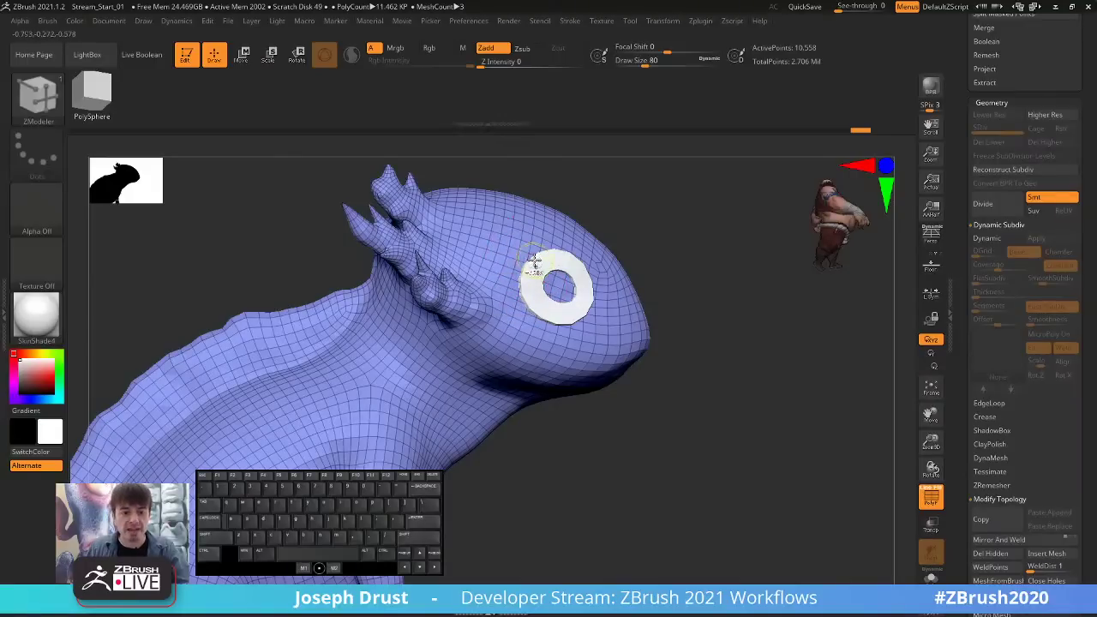
# Set the masking brush to MaskPen and paint a mask on the head under and around the goggle ring.
pyautogui.press('ctrl')
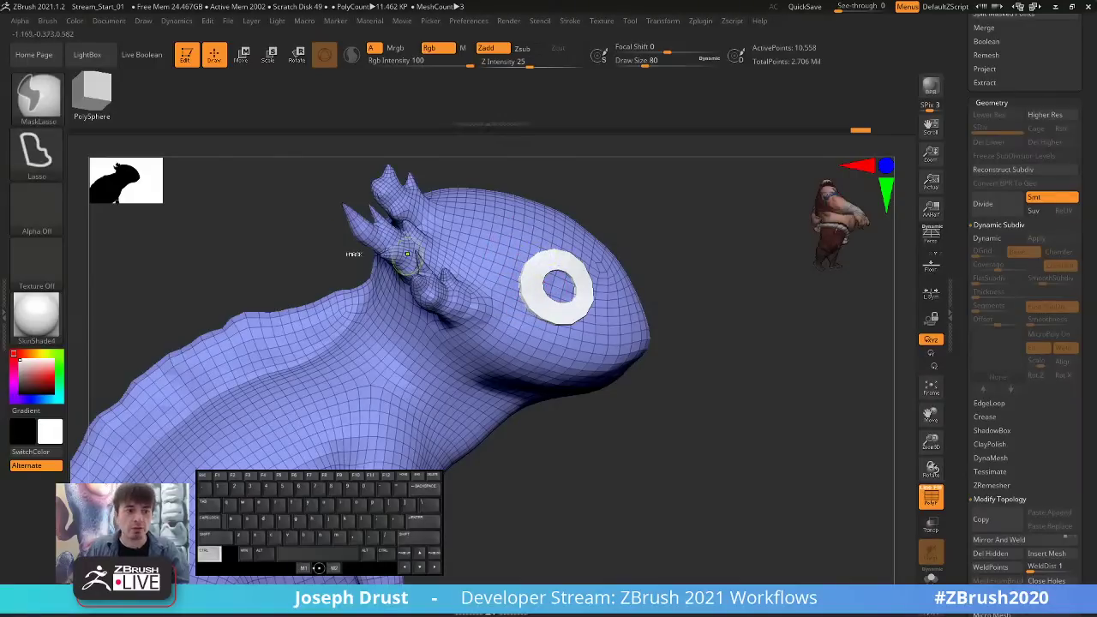
pyautogui.keyDown('ctrl'); pyautogui.click(38, 97); pyautogui.keyUp('ctrl')
pyautogui.keyDown('ctrl'); pyautogui.click(328, 161); pyautogui.keyUp('ctrl')
pyautogui.moveTo(574, 265)
pyautogui.keyDown('ctrl'); pyautogui.mouseDown()
pyautogui.moveTo(544, 255)
pyautogui.moveTo(528, 289)
pyautogui.moveTo(558, 304)
pyautogui.moveTo(578, 287)
pyautogui.moveTo(555, 286)
pyautogui.moveTo(579, 280)
pyautogui.mouseUp(); pyautogui.keyUp('ctrl')
pyautogui.moveTo(747, 221); pyautogui.dragTo(680, 237)
pyautogui.moveTo(579, 288)
pyautogui.keyDown('ctrl'); pyautogui.mouseDown()
pyautogui.moveTo(546, 262)
pyautogui.moveTo(576, 275)
pyautogui.moveTo(563, 313)
pyautogui.moveTo(535, 308)
pyautogui.moveTo(551, 257)
pyautogui.moveTo(596, 257)
pyautogui.moveTo(551, 257)
pyautogui.mouseUp(); pyautogui.keyUp('ctrl')
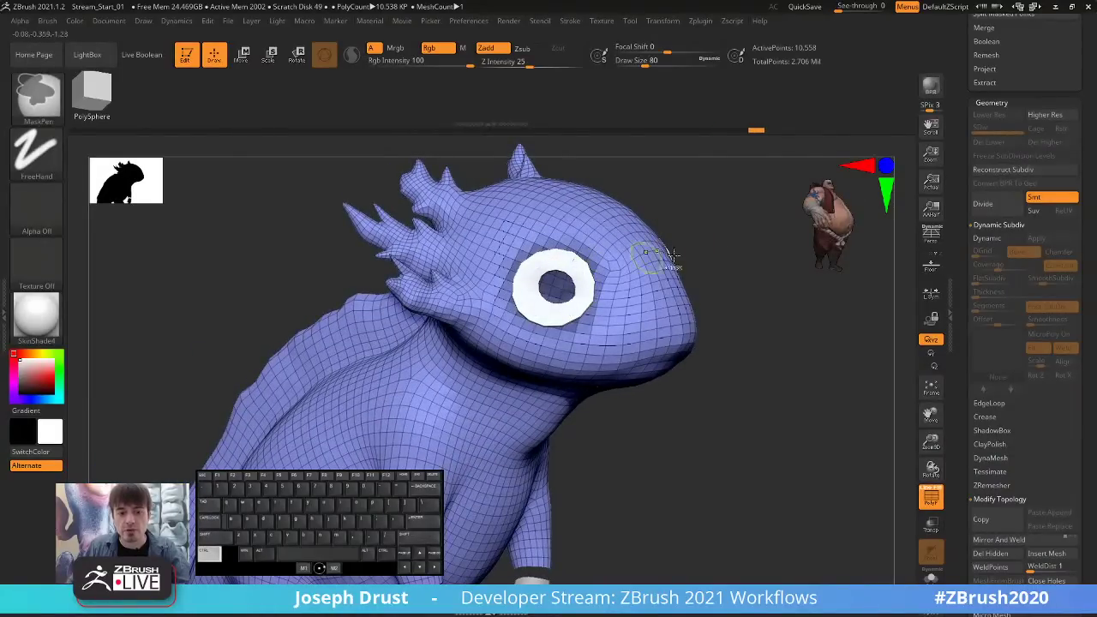
# Convert the masked eye area into its own polygroup, clear the mask and solo the body.
pyautogui.press('b')
pyautogui.press('z')
pyautogui.press('m')
pyautogui.moveTo(649, 252); pyautogui.dragTo(625, 306, button='right')
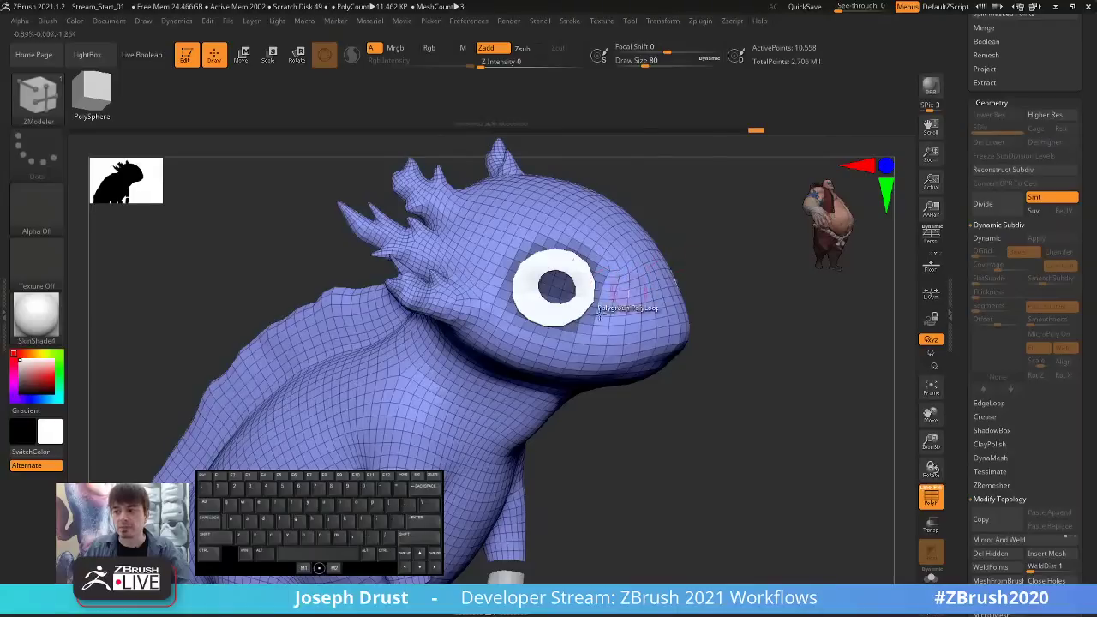
pyautogui.moveTo(695, 282); pyautogui.dragTo(766, 302)
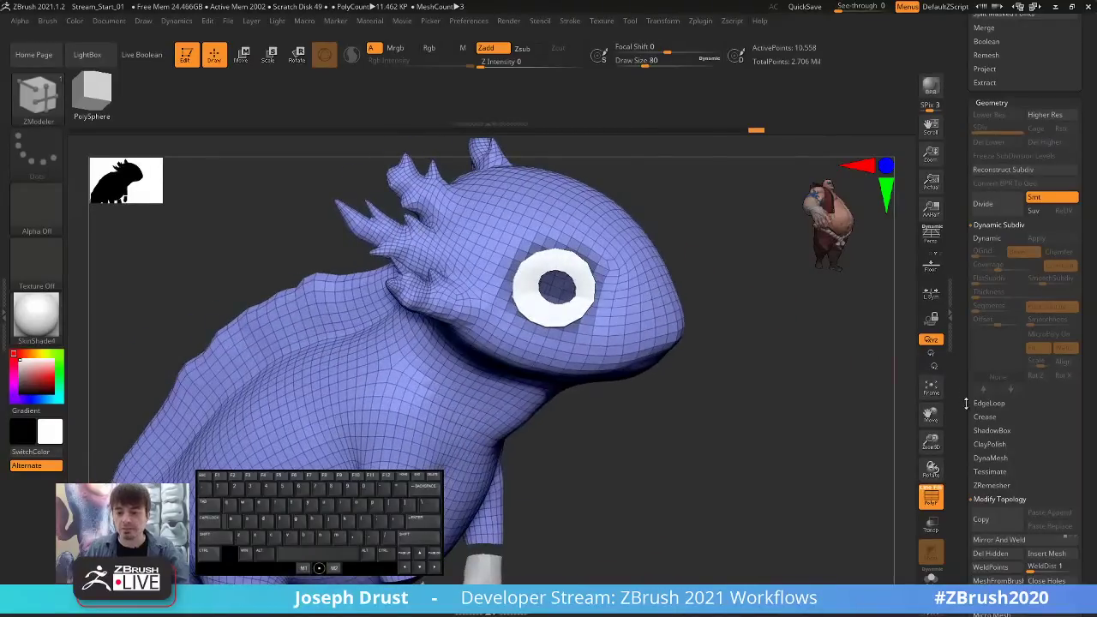
pyautogui.scroll(-2, 964, 412)
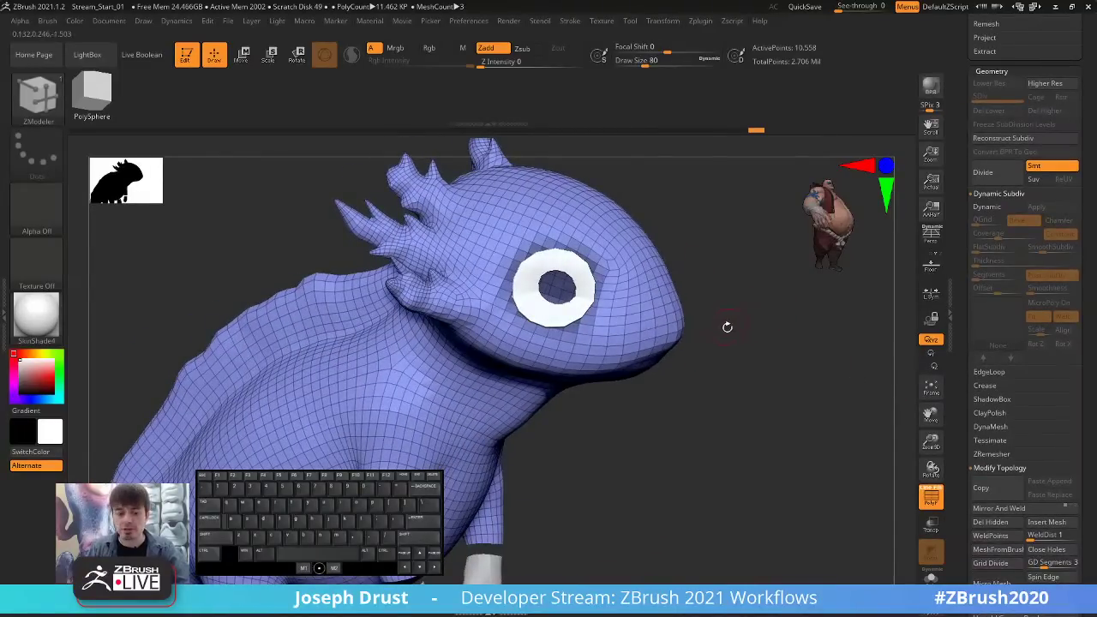
pyautogui.press('ctrl')
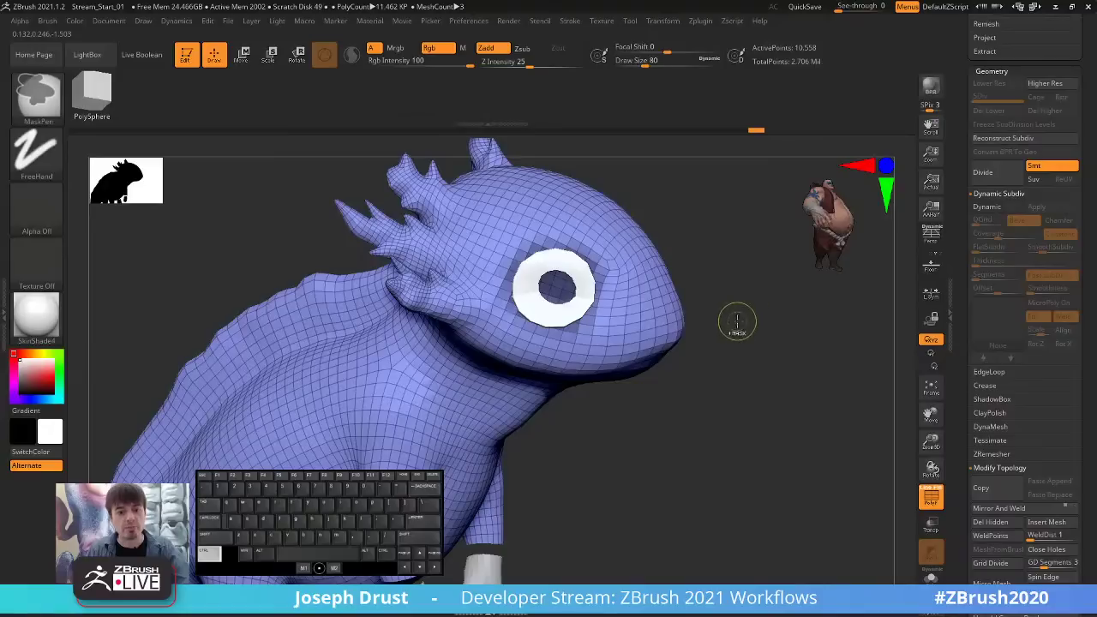
pyautogui.keyDown('ctrl'); pyautogui.click(747, 317); pyautogui.keyUp('ctrl')
pyautogui.click(930, 578)
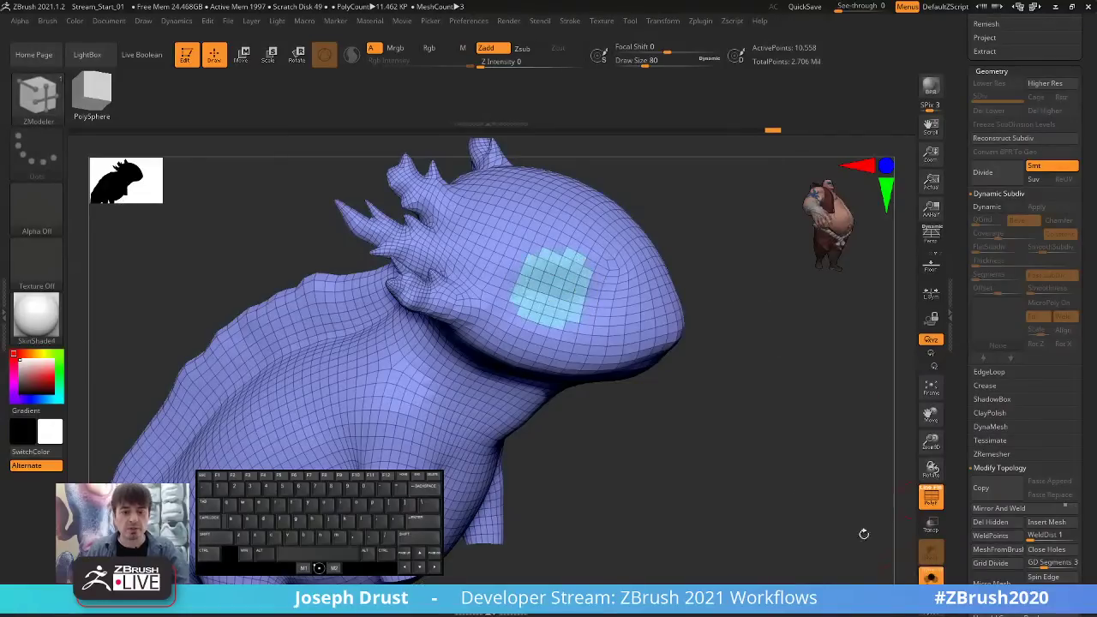
# Enlarge the head's eye-area polygroup by isolating it, growing the visible faces twice and regrouping them, with the full body shown again.
pyautogui.moveTo(729, 380); pyautogui.dragTo(784, 390)
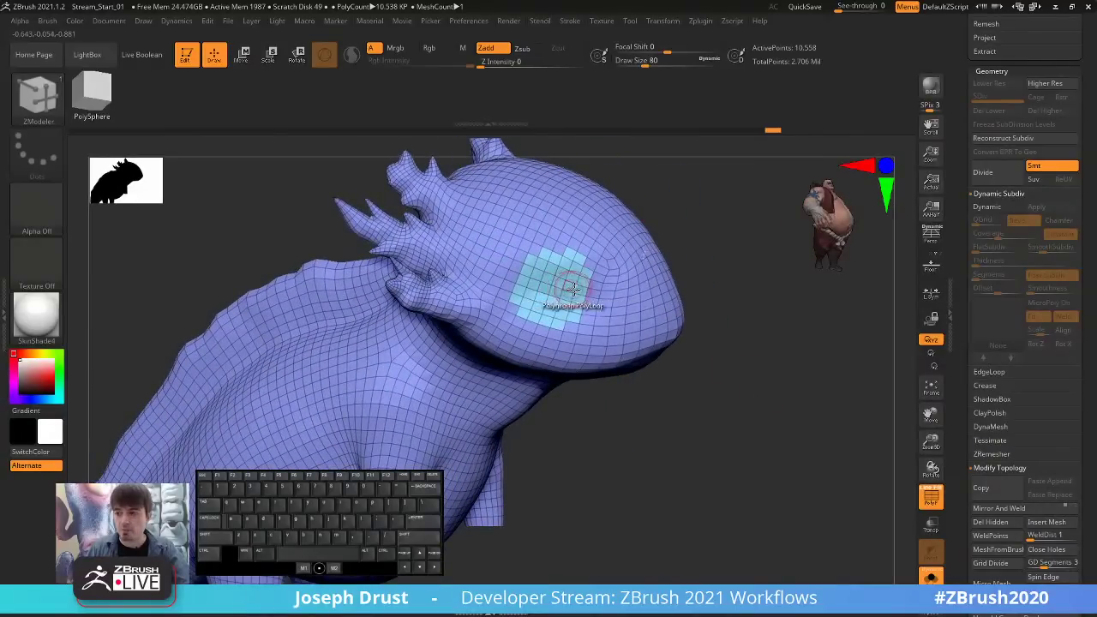
pyautogui.hotkey('ctrl', 'shift')
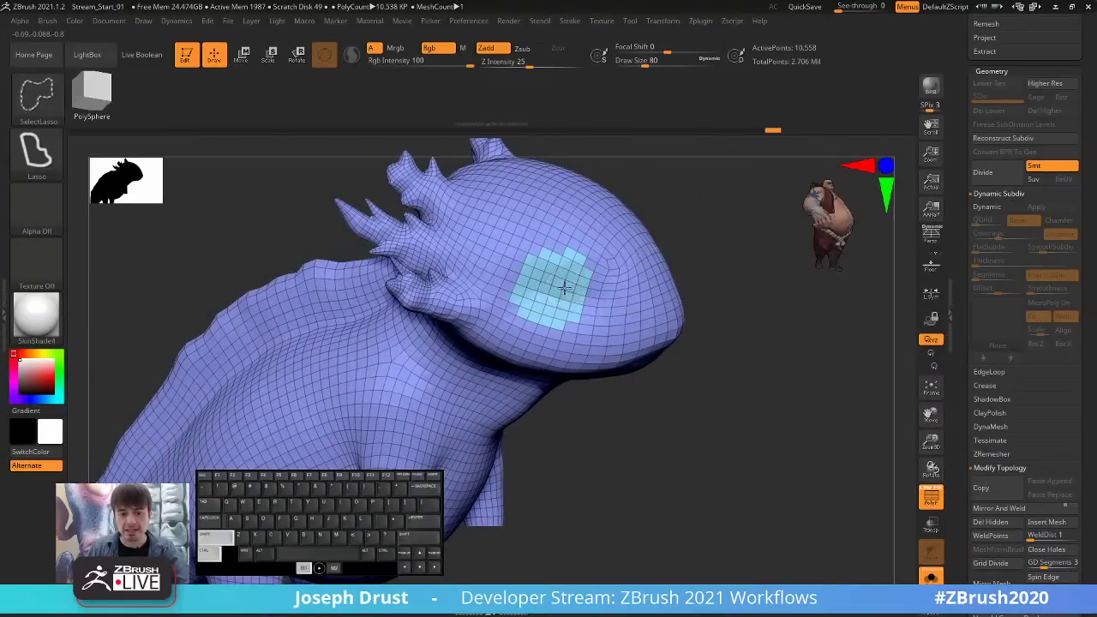
pyautogui.keyDown('ctrl'); pyautogui.keyDown('shift'); pyautogui.click(566, 288); pyautogui.keyUp('shift'); pyautogui.keyUp('ctrl')
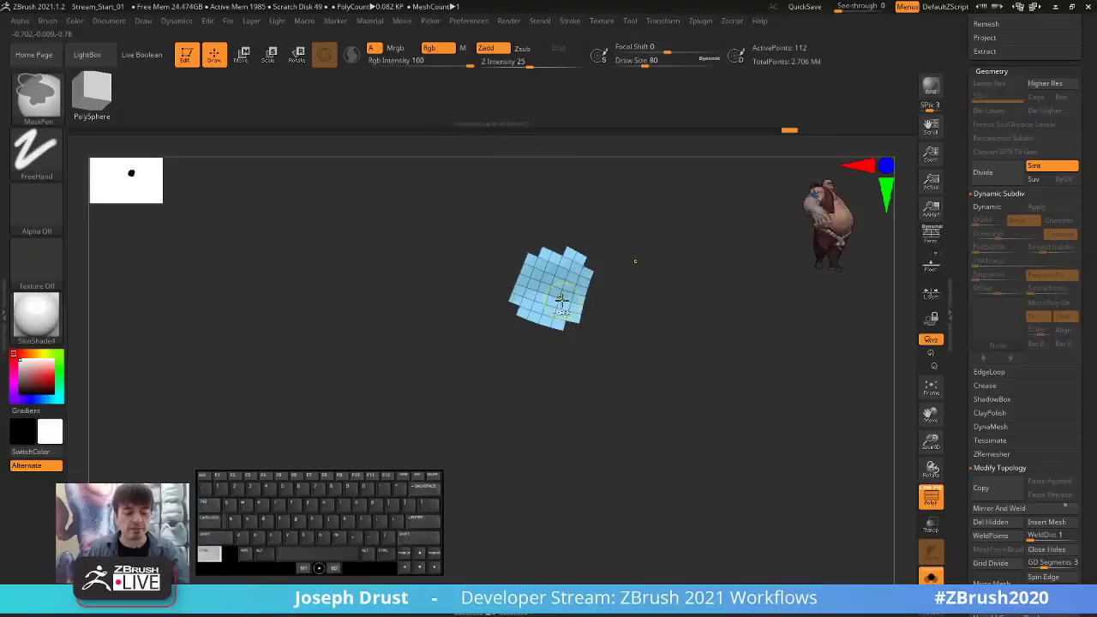
pyautogui.hotkey('ctrl', 'shift', 'x')
pyautogui.hotkey('ctrl', 'shift', 'x')
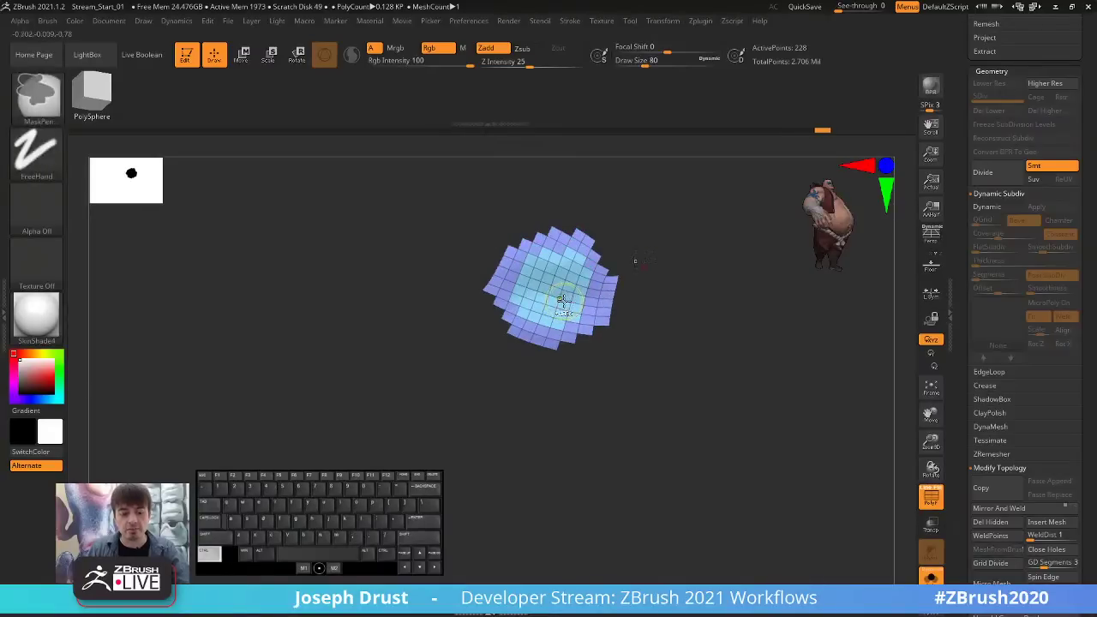
pyautogui.hotkey('ctrl', 'w')
pyautogui.keyDown('ctrl'); pyautogui.keyDown('shift'); pyautogui.click(715, 343); pyautogui.keyUp('shift'); pyautogui.keyUp('ctrl')
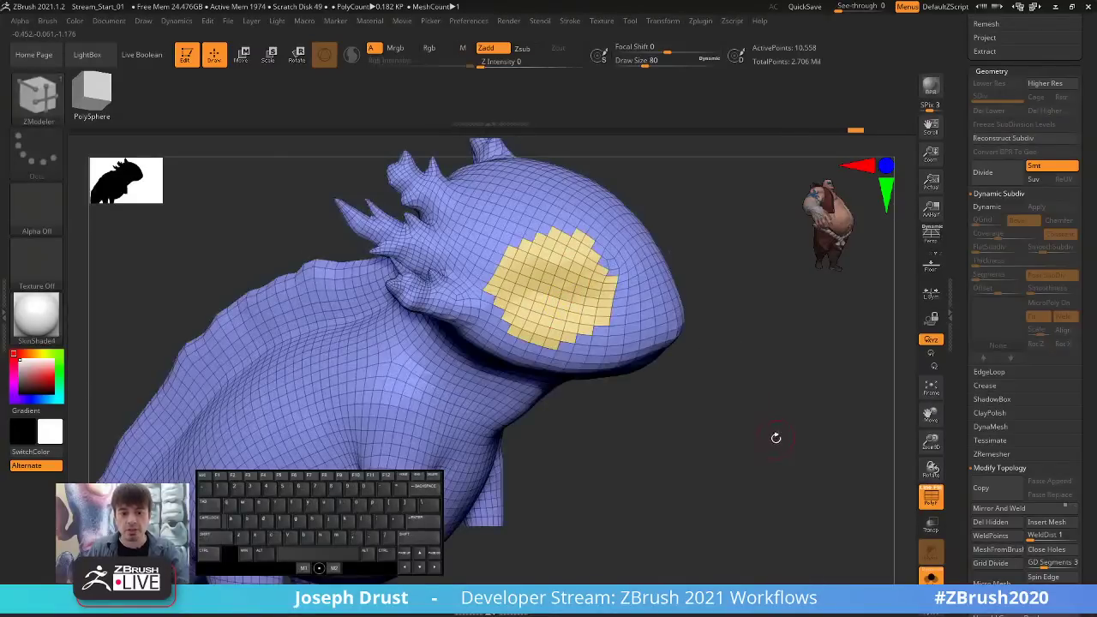
pyautogui.moveTo(775, 437); pyautogui.dragTo(796, 436)
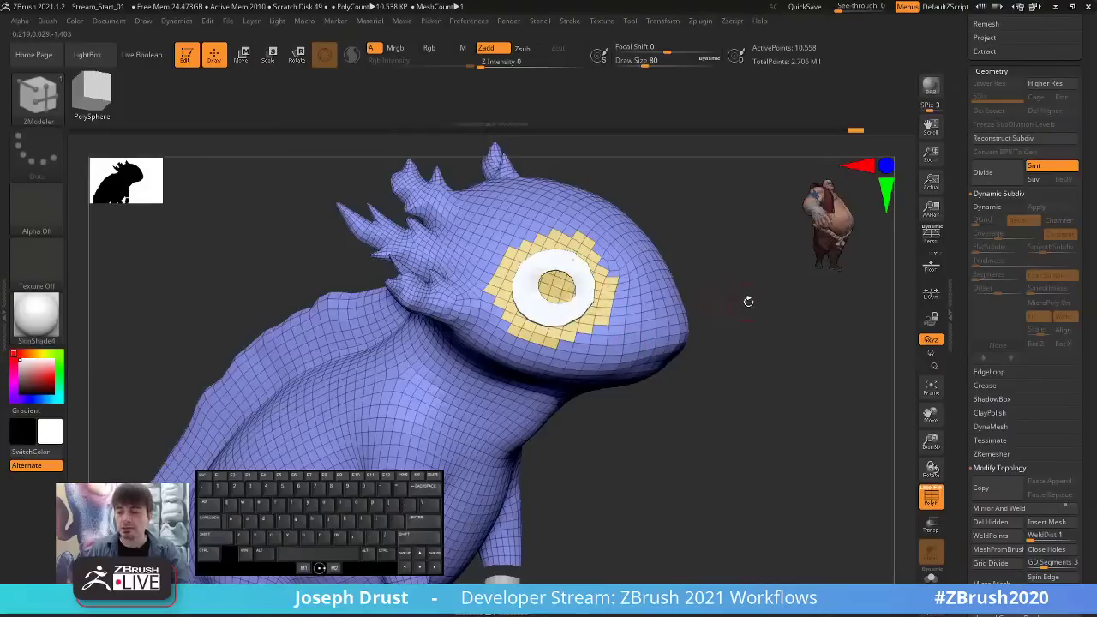
# Hide the enlarged eye-area polygroup around the goggle ring, leaving the rest of the creature's body visible.
pyautogui.moveTo(748, 301); pyautogui.dragTo(574, 334)
pyautogui.moveTo(509, 391); pyautogui.dragTo(660, 381)
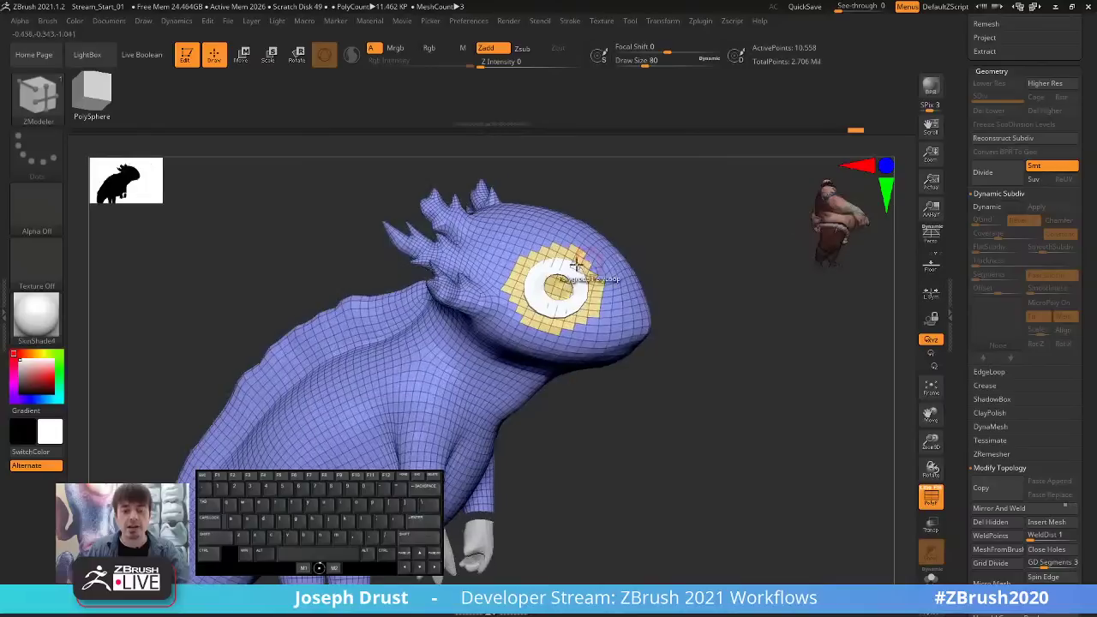
pyautogui.moveTo(722, 254); pyautogui.dragTo(728, 260)
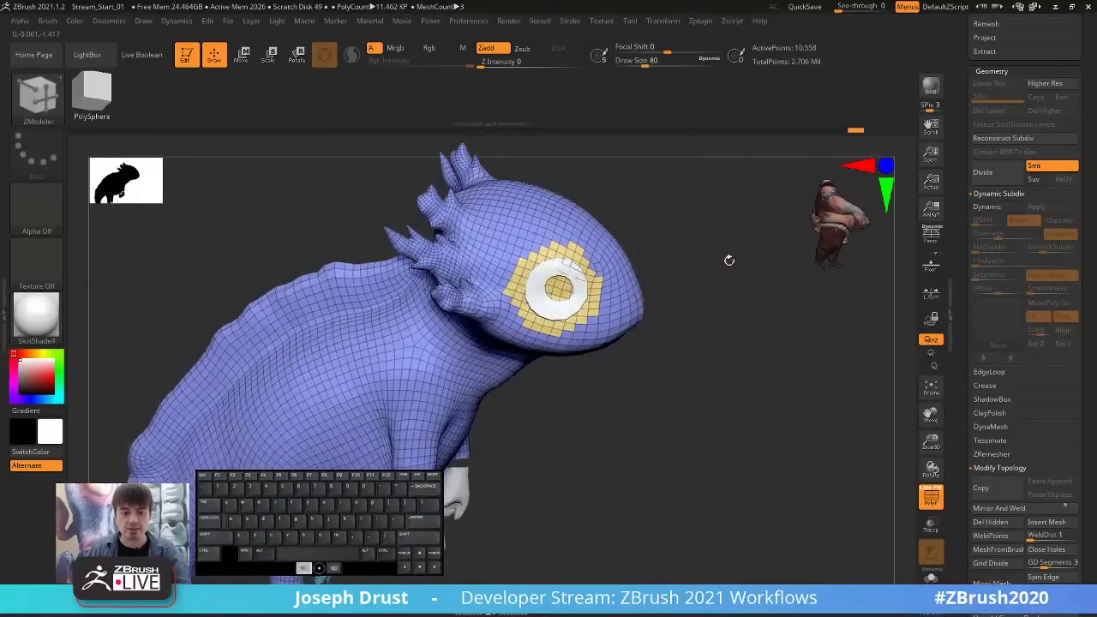
pyautogui.keyDown('ctrl'); pyautogui.keyDown('shift'); pyautogui.click(591, 294); pyautogui.keyUp('shift'); pyautogui.keyUp('ctrl')
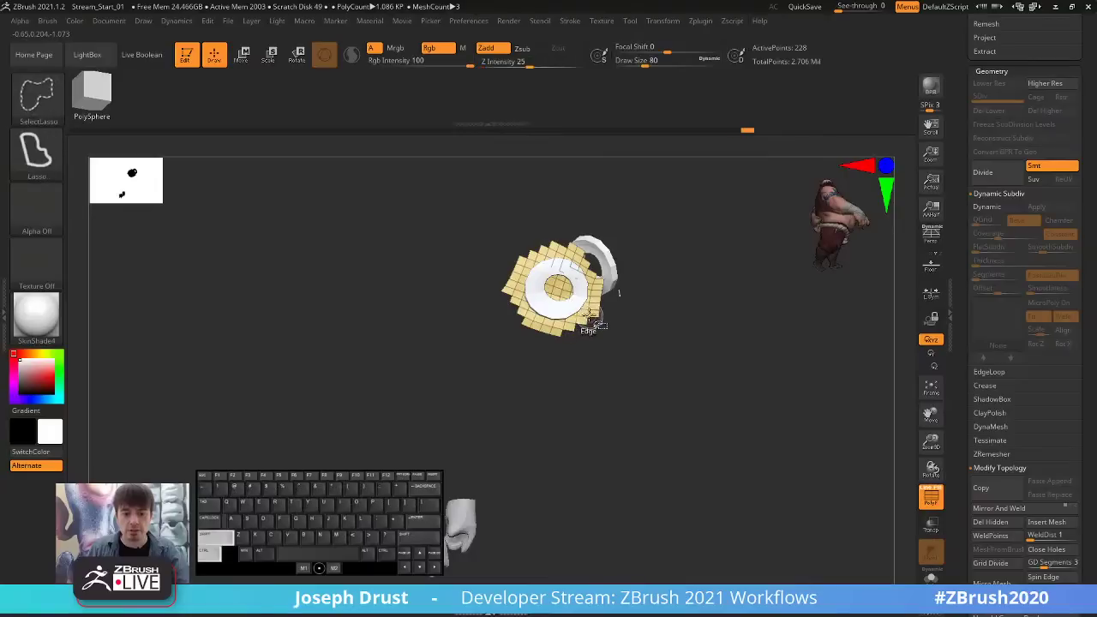
pyautogui.keyDown('ctrl'); pyautogui.keyDown('shift'); pyautogui.click(745, 323); pyautogui.keyUp('shift'); pyautogui.keyUp('ctrl')
pyautogui.moveTo(754, 323); pyautogui.dragTo(857, 386)
pyautogui.scroll(-1, 960, 424)
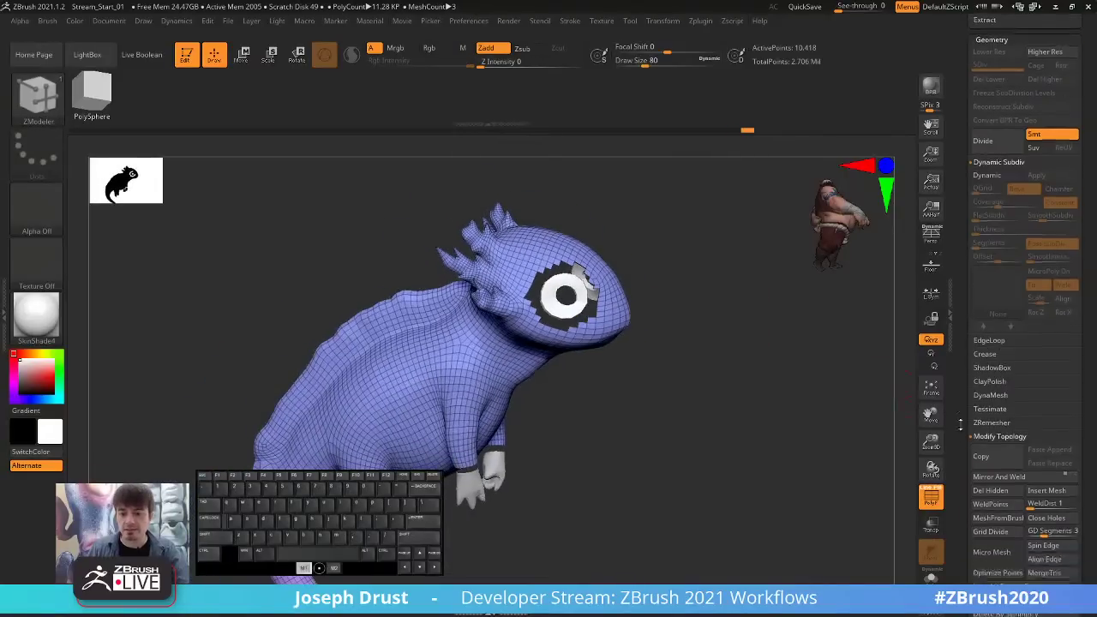
pyautogui.scroll(-3, 959, 424)
pyautogui.moveTo(771, 428); pyautogui.dragTo(829, 349)
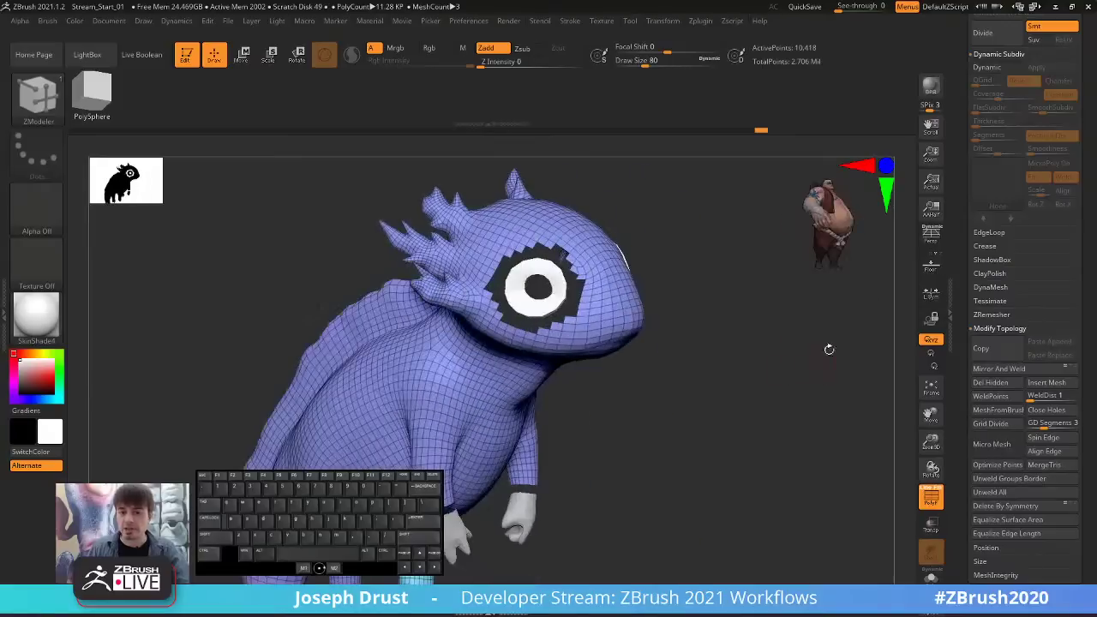
# Make the goggle ring subtool Oct1st_Stream_03 active and keep its polyframe displayed.
pyautogui.scroll(5, 963, 212)
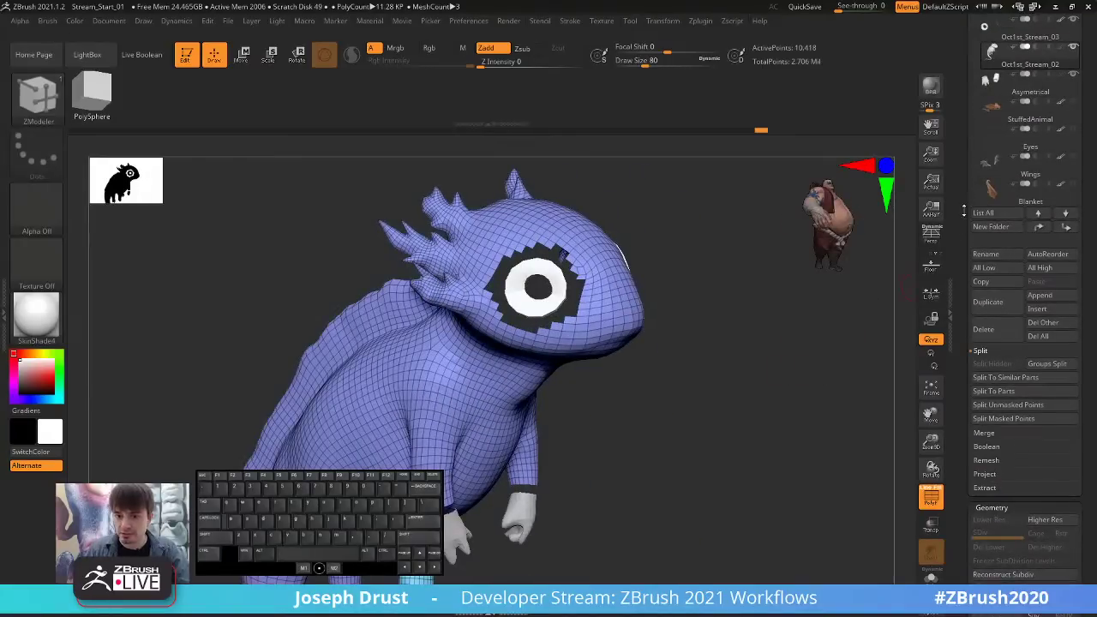
pyautogui.scroll(2, 963, 211)
pyautogui.click(1028, 159)
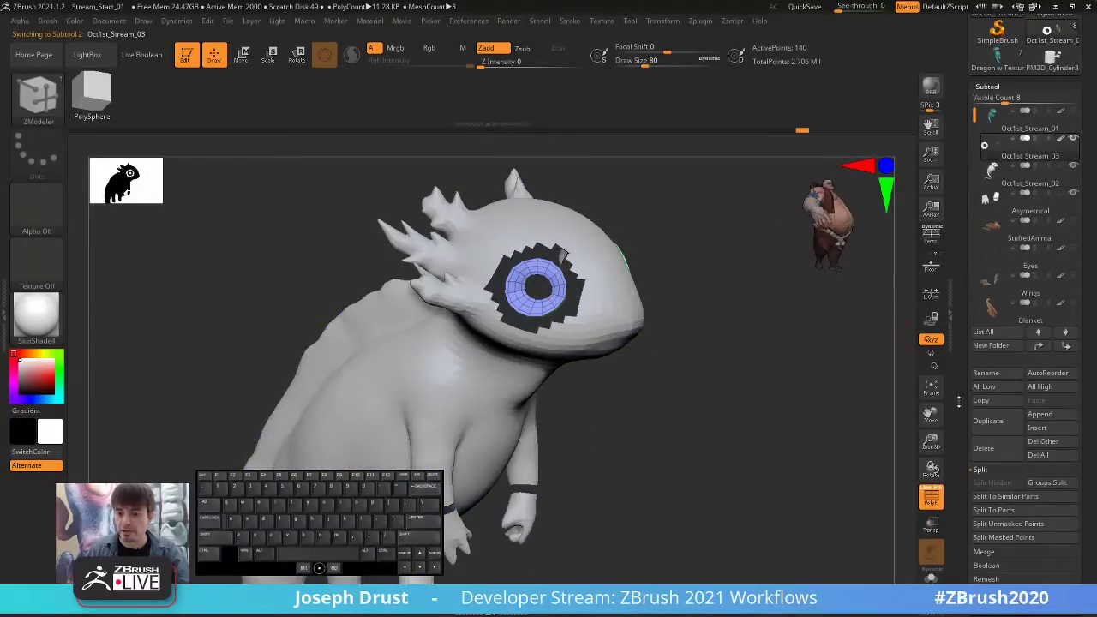
pyautogui.scroll(-5, 958, 401)
pyautogui.moveTo(776, 431); pyautogui.dragTo(810, 394)
pyautogui.click(930, 502)
pyautogui.keyDown('alt'); pyautogui.moveTo(907, 500); pyautogui.dragTo(842, 427); pyautogui.keyUp('alt')
pyautogui.click(932, 499)
pyautogui.moveTo(705, 490); pyautogui.dragTo(698, 484)
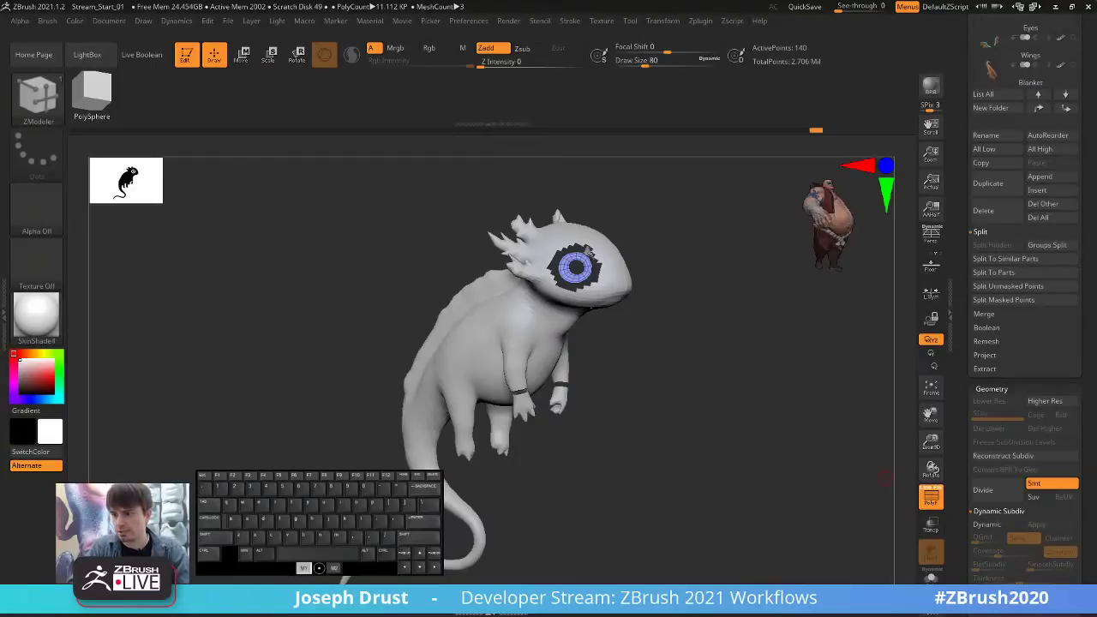
# Open the DirectX Diagnostic Tool with dxdiag, review the computer's system information and exit it.
pyautogui.press('super')
pyautogui.write('dxdia')
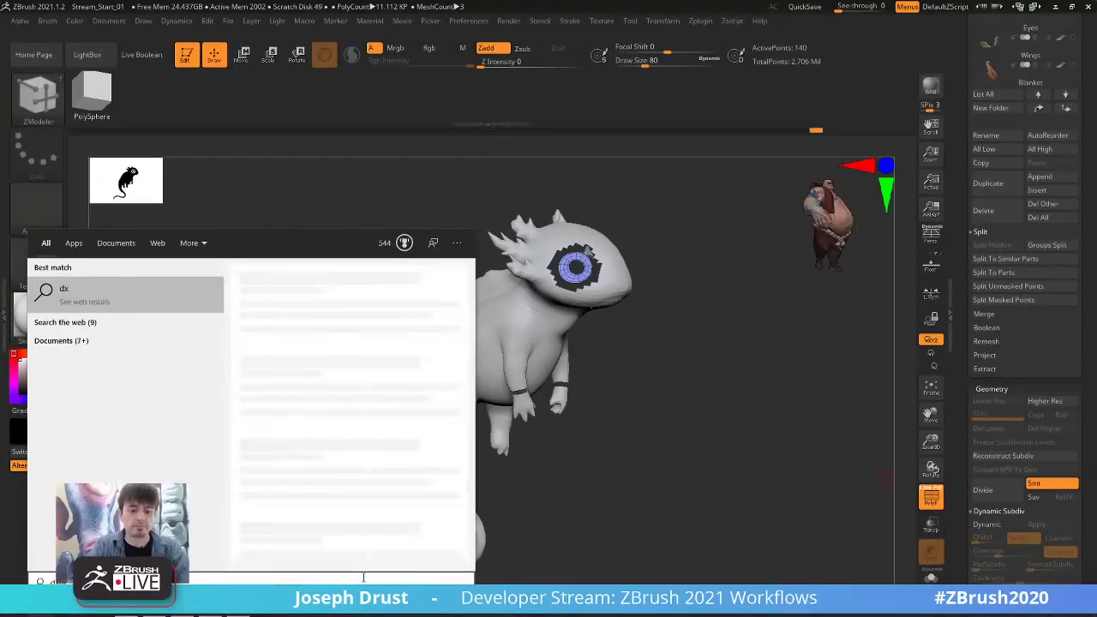
pyautogui.write('g')
pyautogui.press('Return')
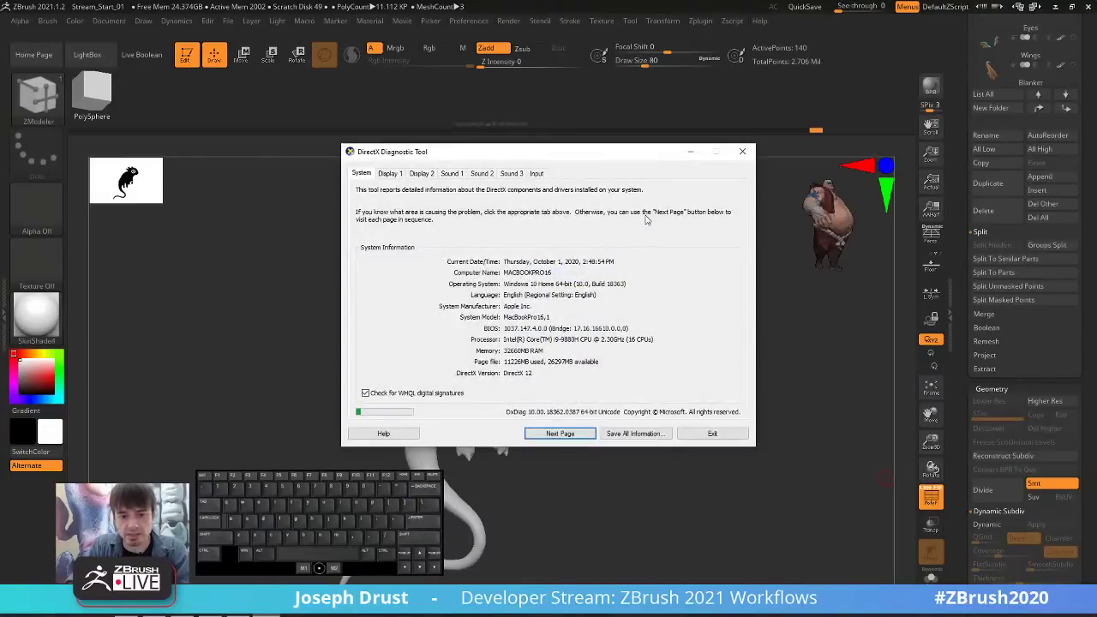
pyautogui.click(609, 157)
pyautogui.moveTo(609, 157); pyautogui.dragTo(494, 120)
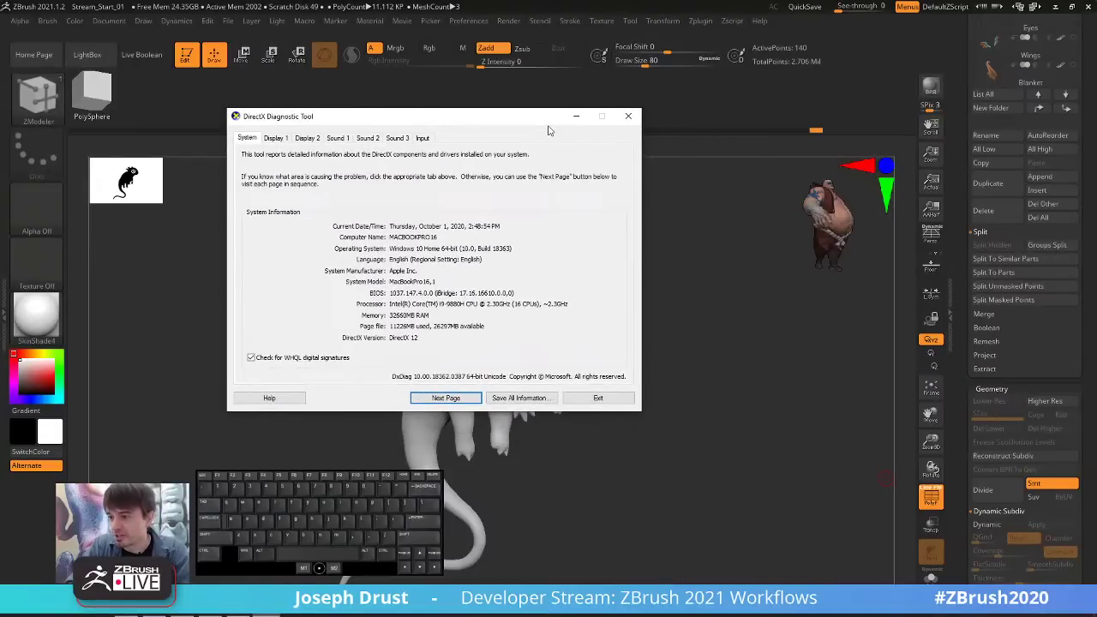
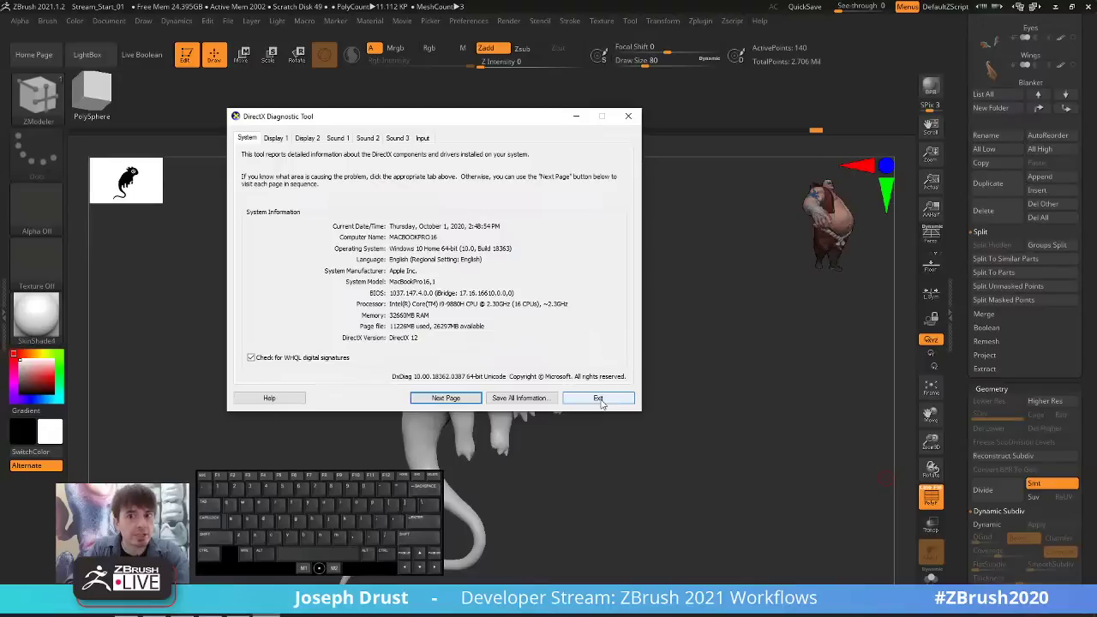
pyautogui.click(600, 400)
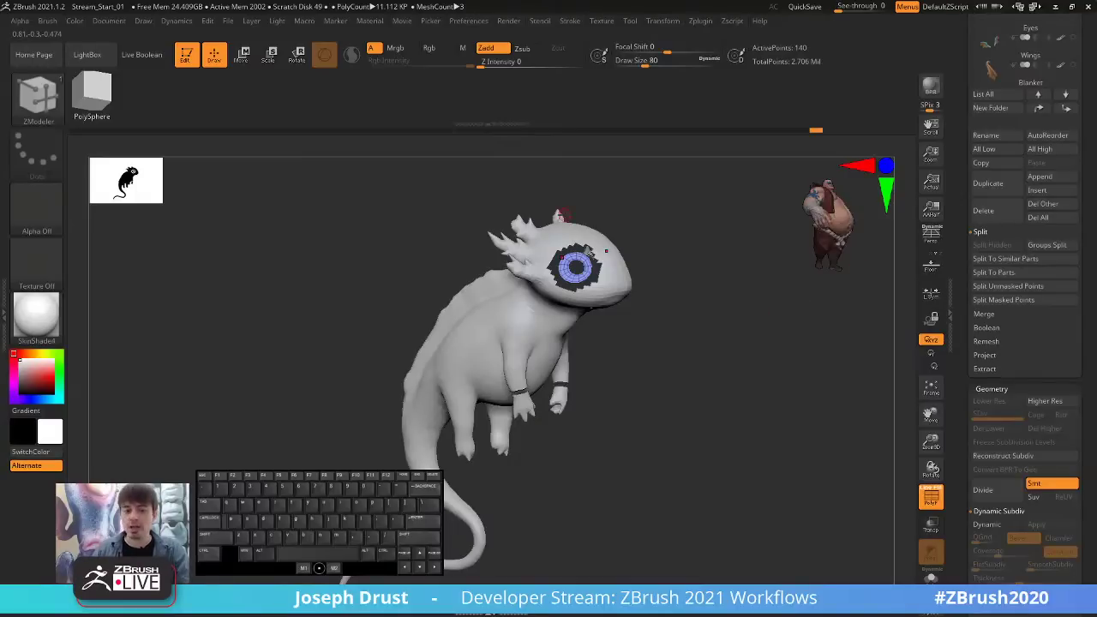
# Show the painted creature subtool Oct1st_Stream_01 together with the goggle ring, with dynamic subdivision off on the ring.
pyautogui.keyDown('alt'); pyautogui.moveTo(688, 240); pyautogui.dragTo(727, 474); pyautogui.keyUp('alt')
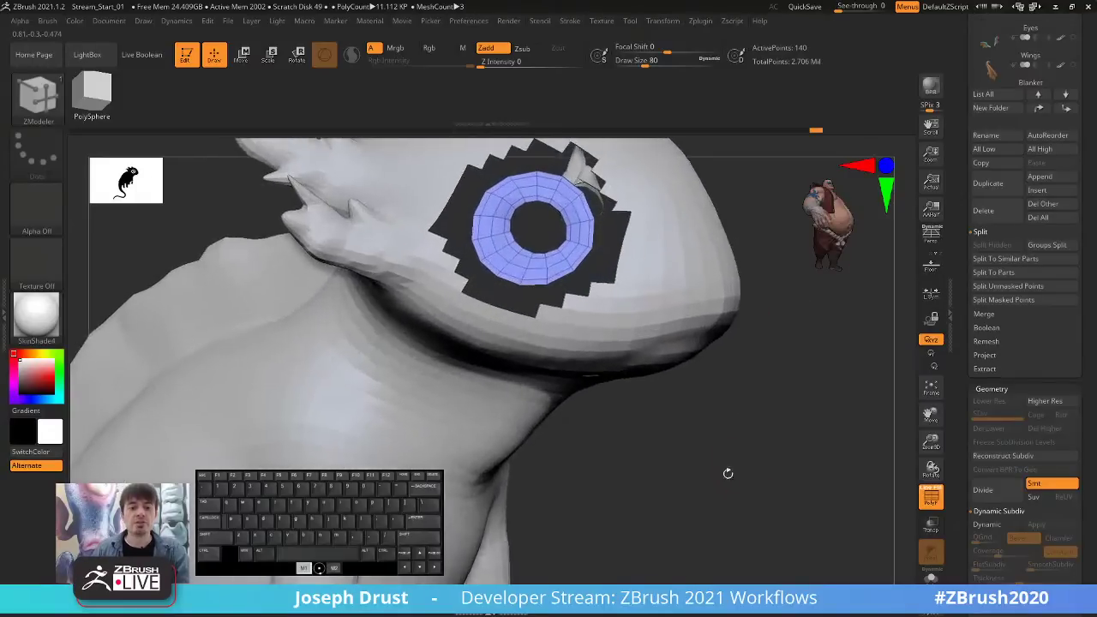
pyautogui.click(991, 527)
pyautogui.click(998, 525)
pyautogui.moveTo(964, 267); pyautogui.dragTo(964, 497)
pyautogui.click(1071, 102)
pyautogui.moveTo(855, 325)
pyautogui.keyDown('alt'); pyautogui.mouseDown()
pyautogui.moveTo(823, 391)
pyautogui.moveTo(819, 337)
pyautogui.mouseUp(); pyautogui.keyUp('alt')
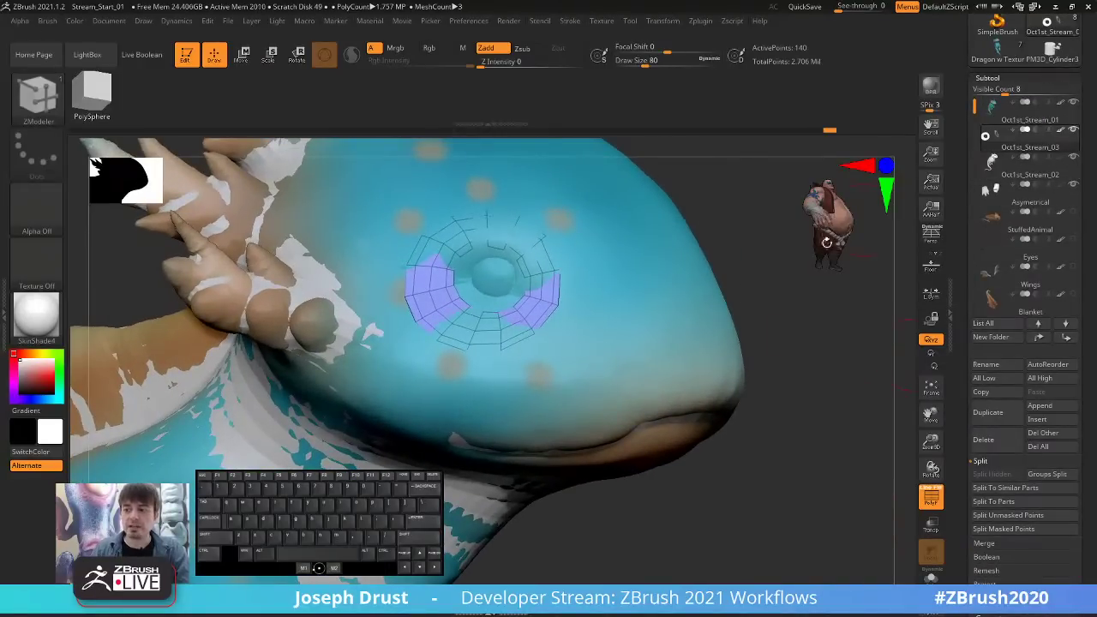
pyautogui.moveTo(773, 233); pyautogui.dragTo(766, 242)
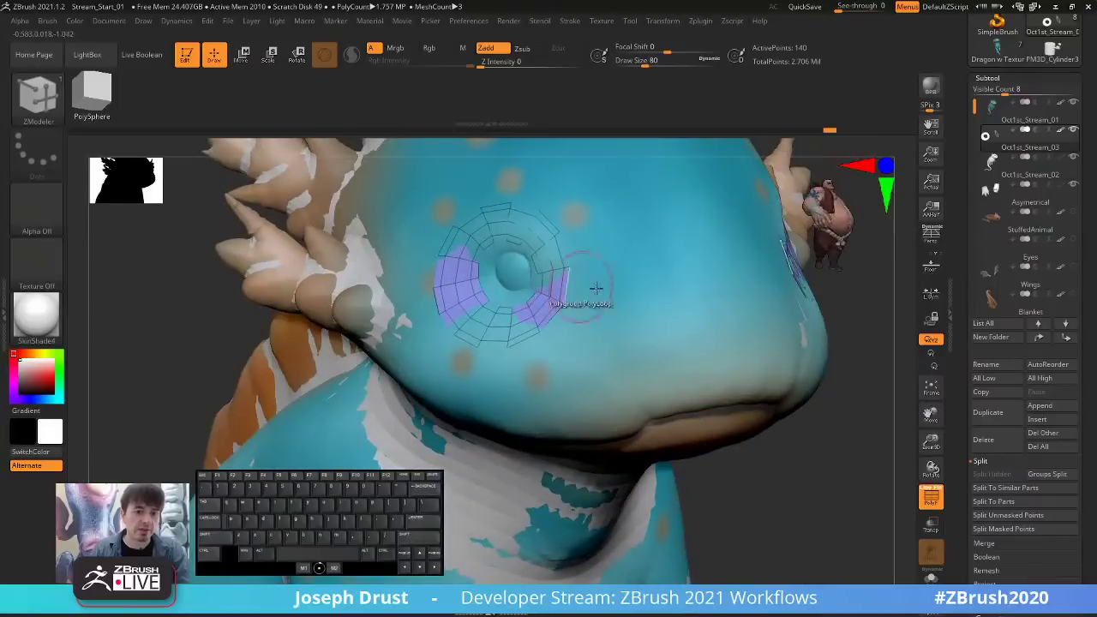
pyautogui.moveTo(595, 287); pyautogui.dragTo(535, 313)
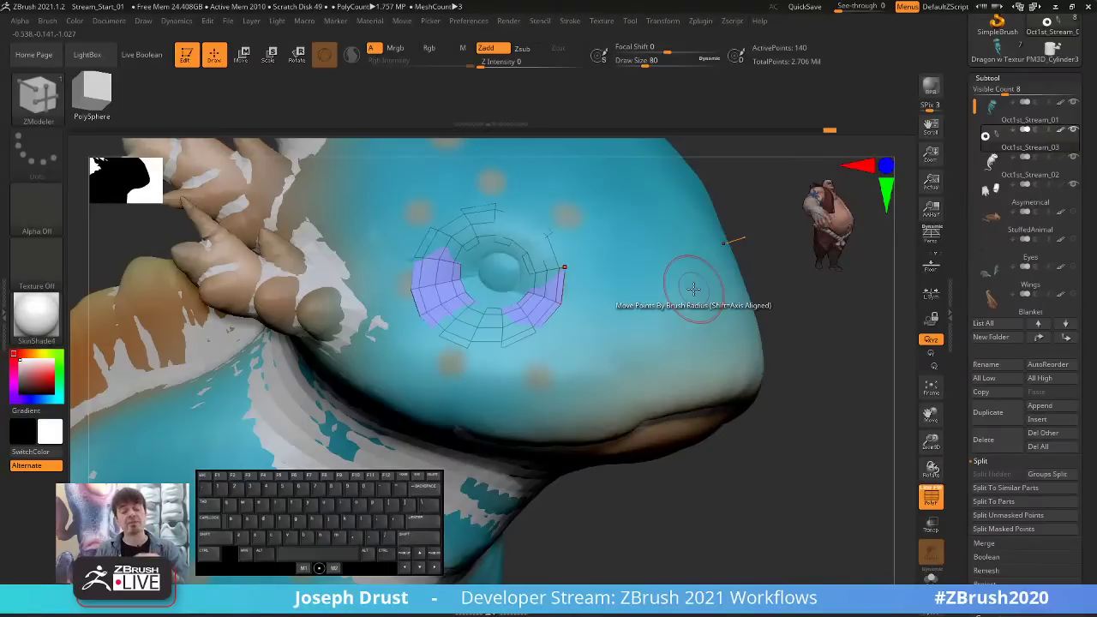
# Preview the goggle ring's thickness with dynamic subdivision on, and switch it back off.
pyautogui.scroll(-5, 988, 481)
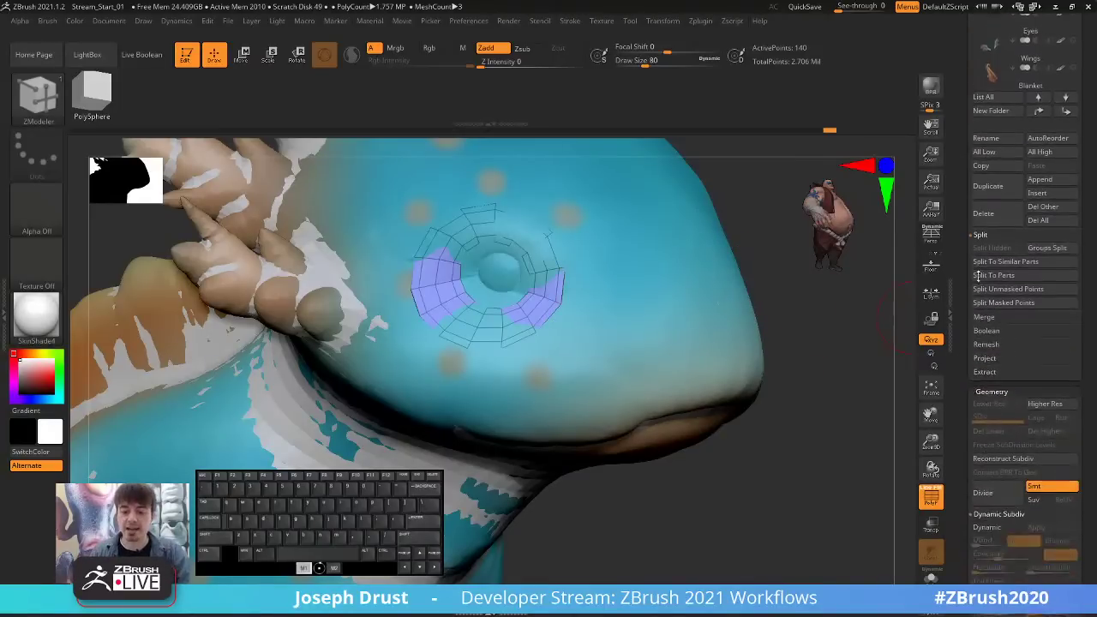
pyautogui.click(986, 472)
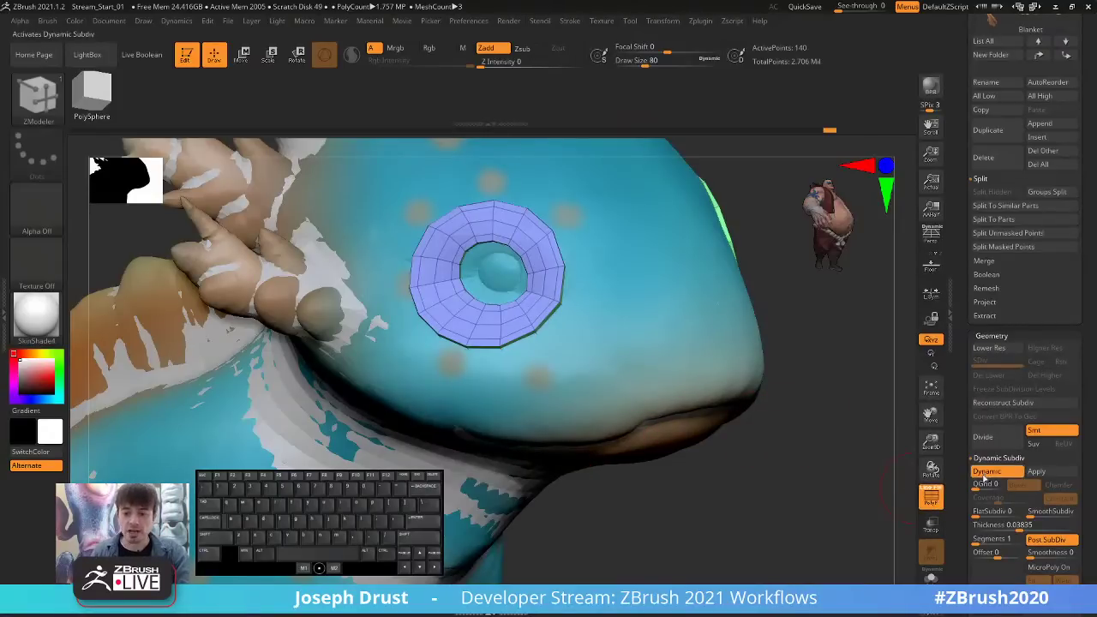
pyautogui.click(986, 471)
# Inspect the goggle ring against the head with transparency on and ghost off, and turn transparency off again.
pyautogui.click(932, 527)
pyautogui.click(931, 555)
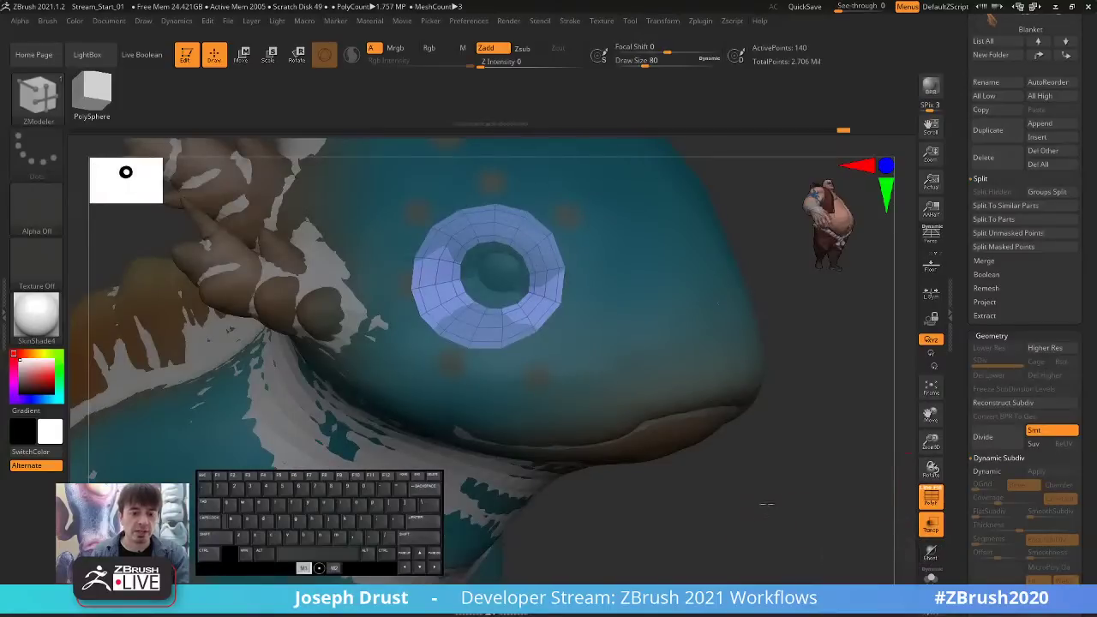
pyautogui.moveTo(745, 479); pyautogui.dragTo(707, 448)
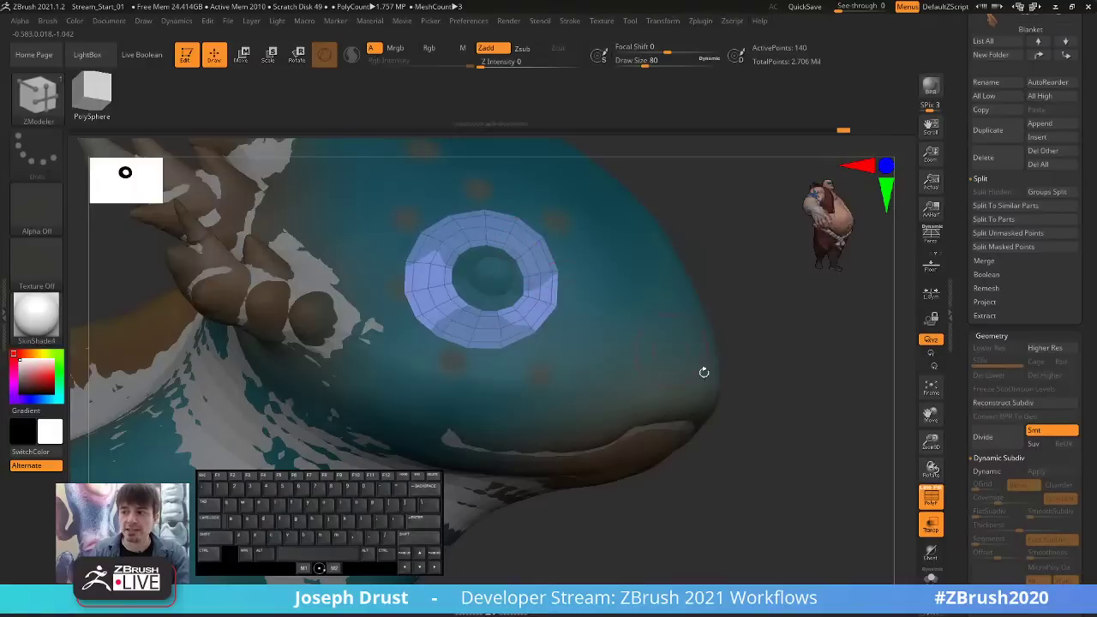
pyautogui.moveTo(804, 466); pyautogui.dragTo(814, 497)
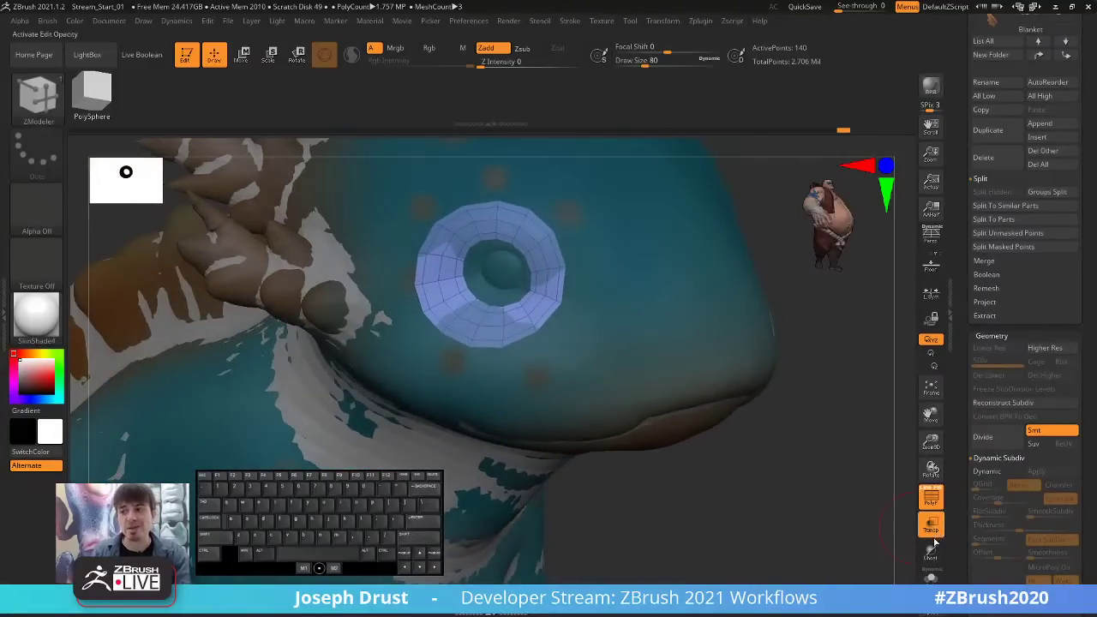
pyautogui.click(932, 527)
# Turn dynamic subdivision back on for the goggle ring and quick-save the project.
pyautogui.press('d')
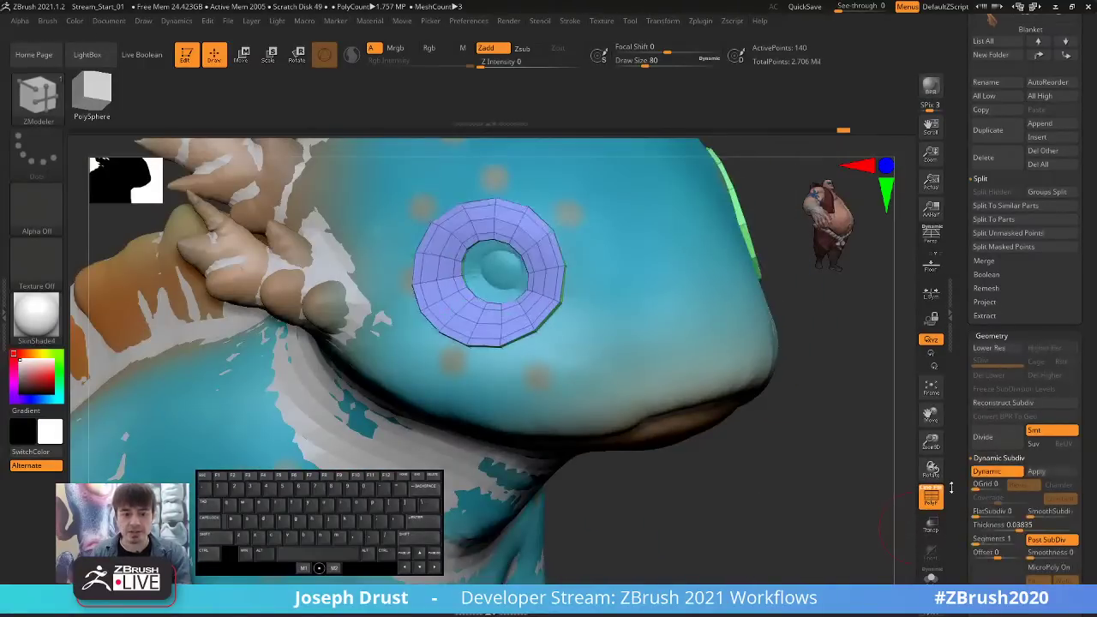
pyautogui.moveTo(743, 488)
pyautogui.mouseDown()
pyautogui.moveTo(766, 488)
pyautogui.moveTo(655, 485)
pyautogui.moveTo(750, 490)
pyautogui.moveTo(766, 477)
pyautogui.moveTo(755, 500)
pyautogui.mouseUp()
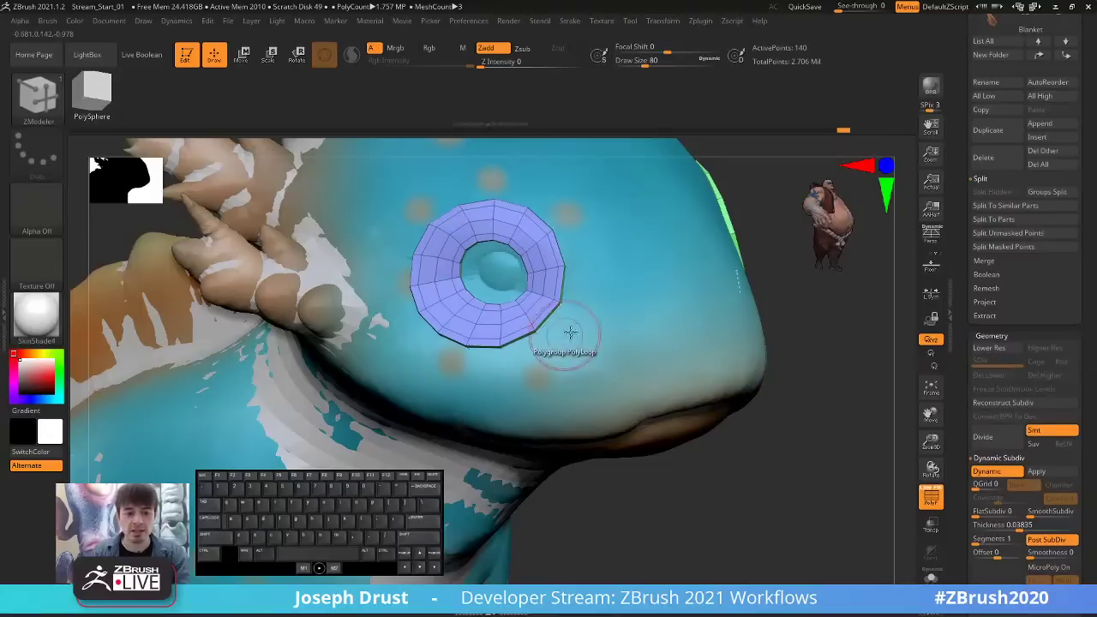
pyautogui.click(817, 7)
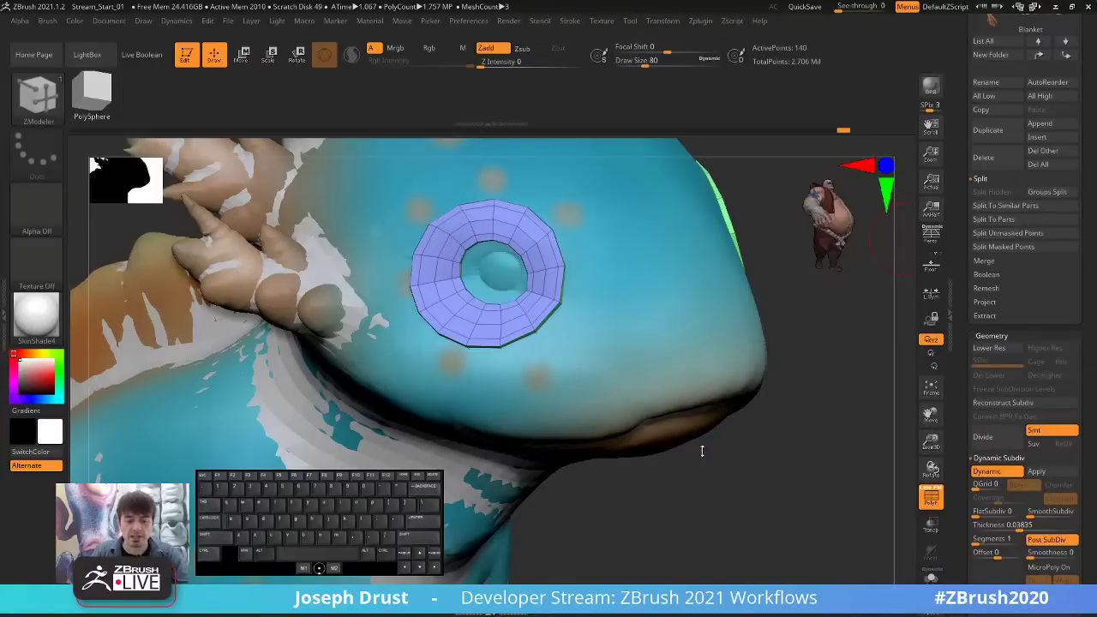
# Check the goggles from the front and side and make the painted creature Oct1st_Stream_01 the active subtool.
pyautogui.keyDown('shift'); pyautogui.moveTo(802, 466); pyautogui.dragTo(558, 459); pyautogui.keyUp('shift')
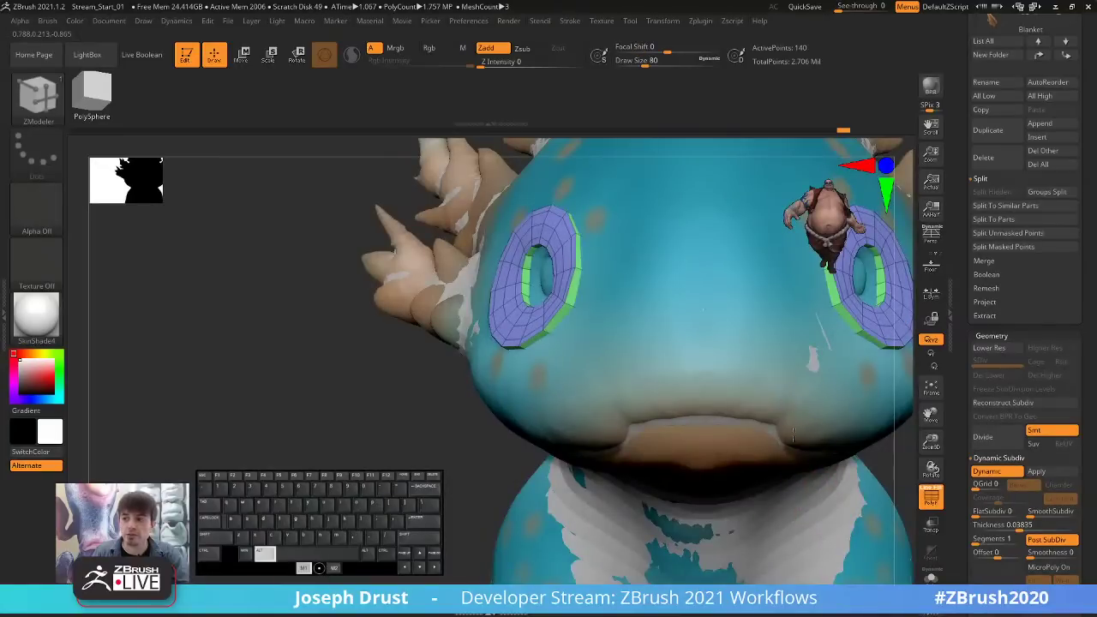
pyautogui.keyDown('alt'); pyautogui.moveTo(453, 421); pyautogui.dragTo(789, 409); pyautogui.keyUp('alt')
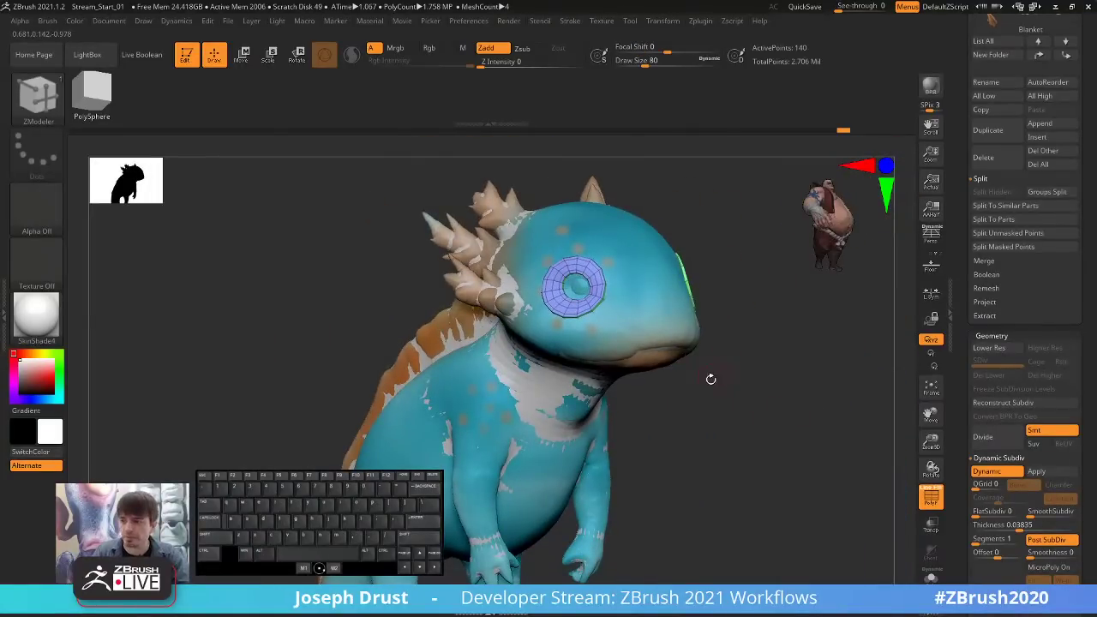
pyautogui.moveTo(710, 377)
pyautogui.mouseDown()
pyautogui.moveTo(721, 387)
pyautogui.moveTo(713, 377)
pyautogui.mouseUp()
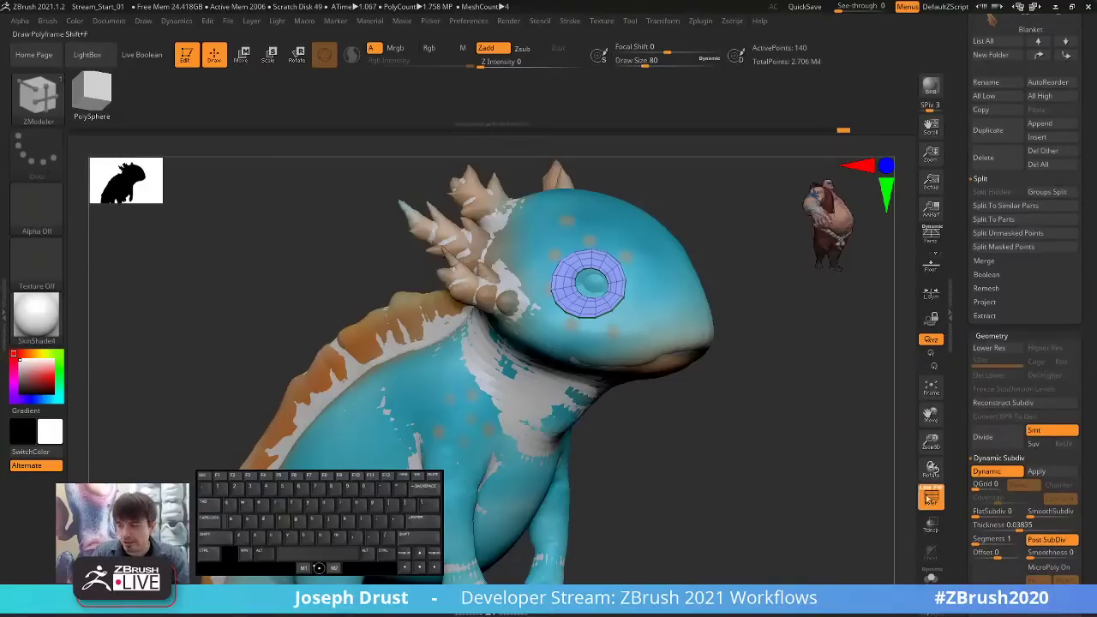
pyautogui.scroll(5, 967, 300)
pyautogui.click(1028, 249)
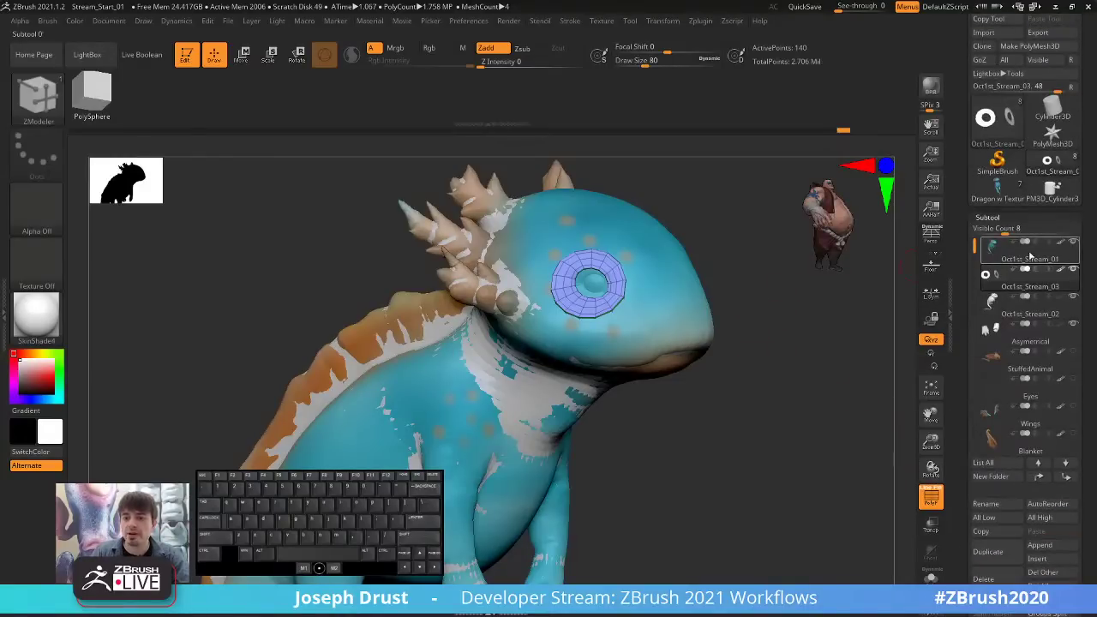
# Make the goggle ring Oct1st_Stream_03 the active subtool and check it with the low-poly body and gloves, without the painted creature.
pyautogui.click(1052, 282)
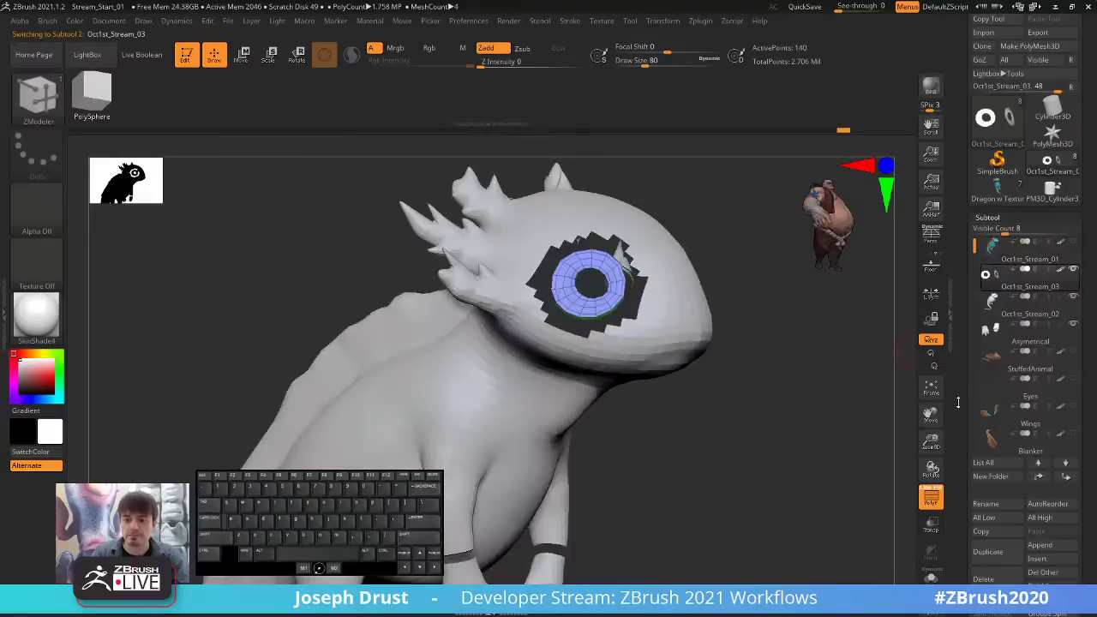
pyautogui.moveTo(895, 452); pyautogui.dragTo(966, 427)
pyautogui.scroll(-5, 965, 426)
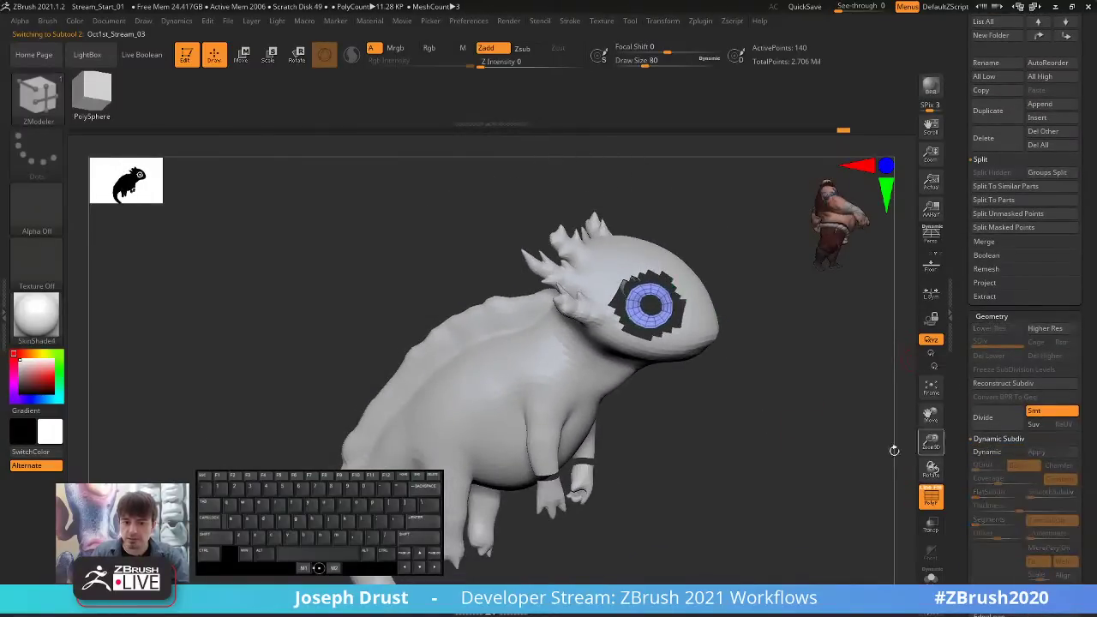
pyautogui.moveTo(797, 402); pyautogui.dragTo(802, 350)
pyautogui.scroll(5, 960, 285)
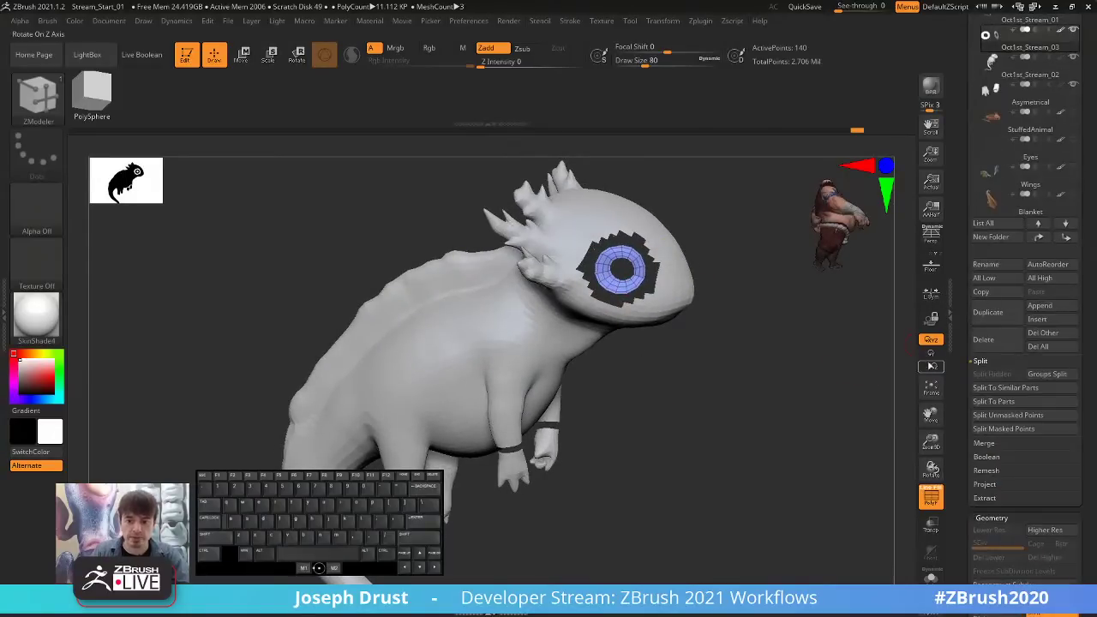
pyautogui.scroll(5, 962, 283)
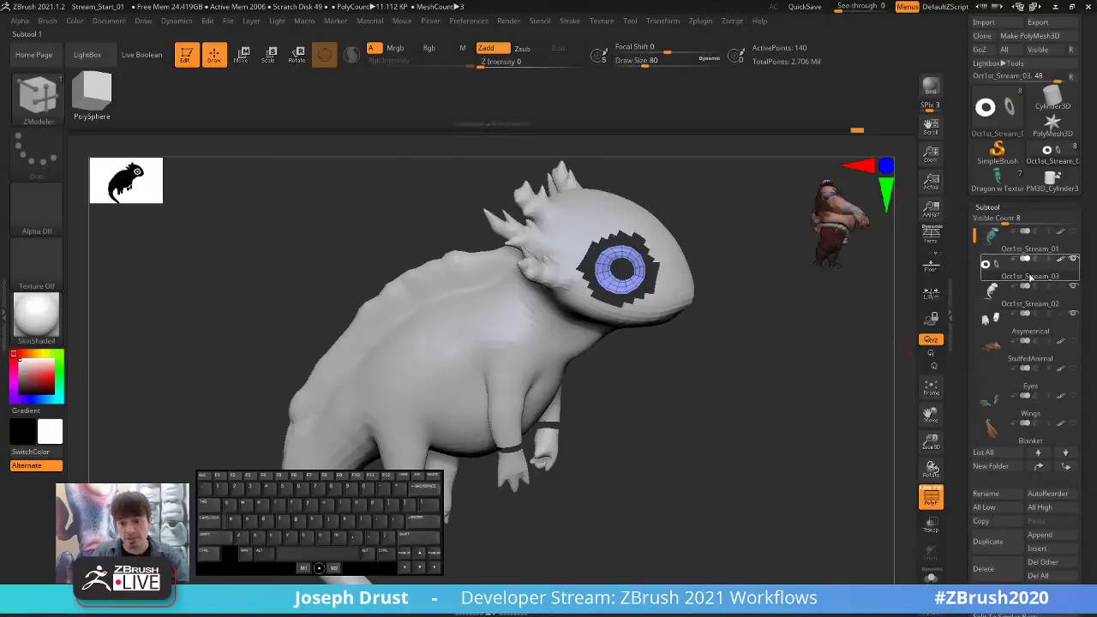
pyautogui.moveTo(1028, 276)
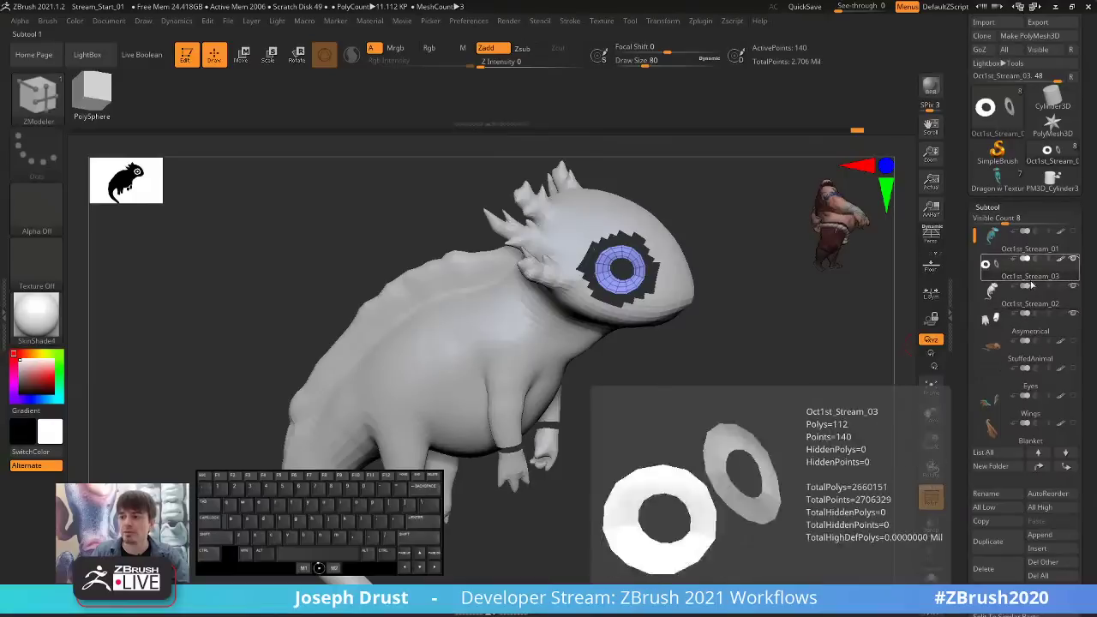
# Merge the visible subtools into one mesh with Weld off and append the merged mesh to the current tool.
pyautogui.scroll(-3, 1007, 334)
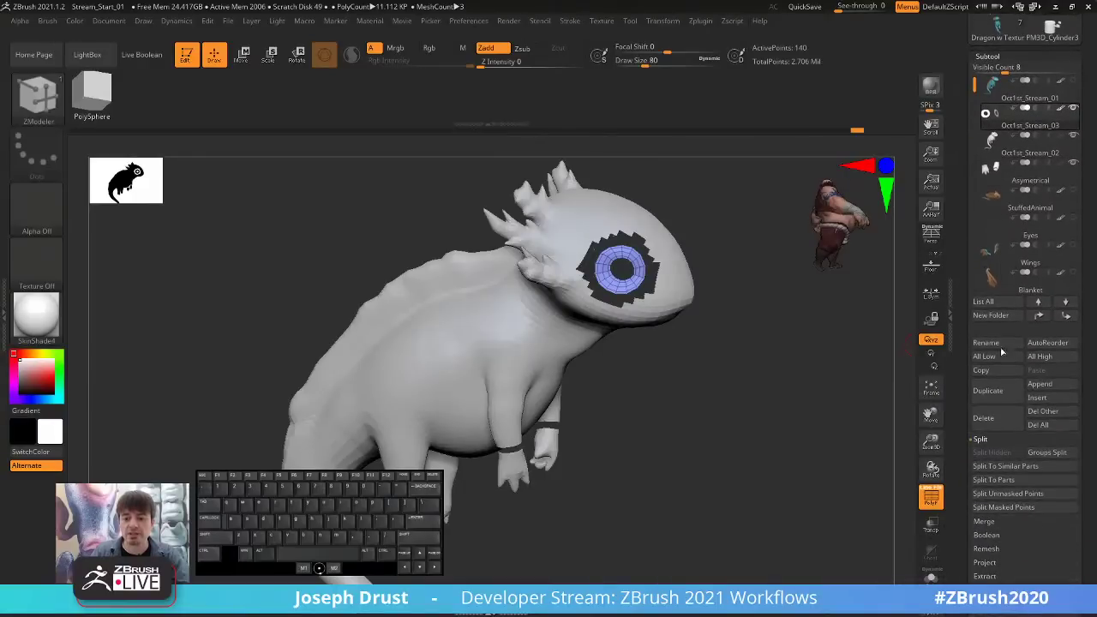
pyautogui.click(982, 522)
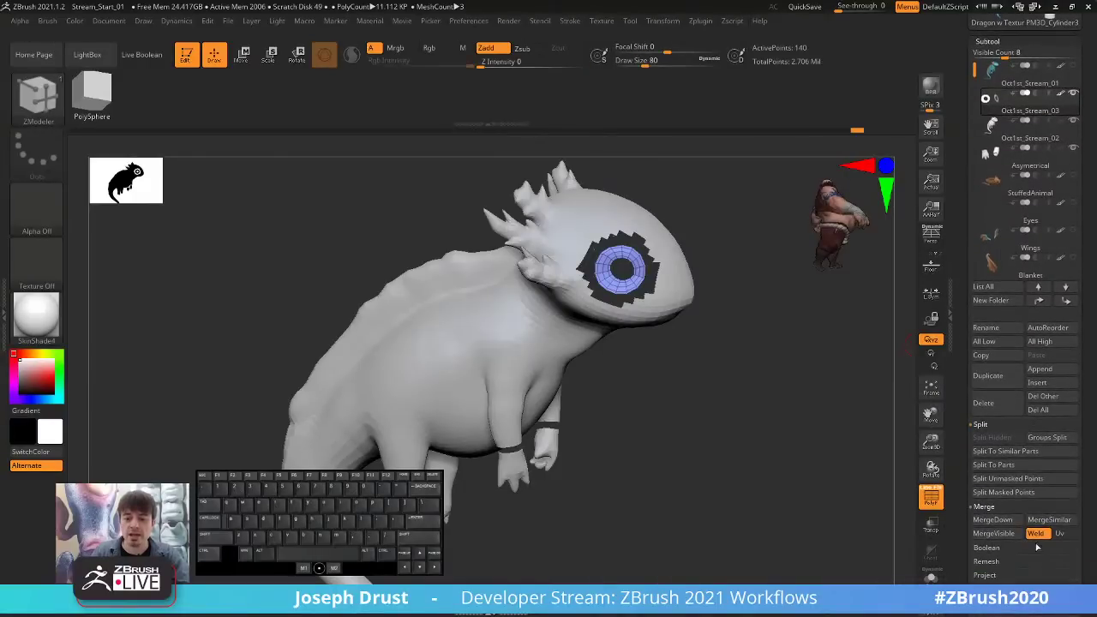
pyautogui.click(1030, 537)
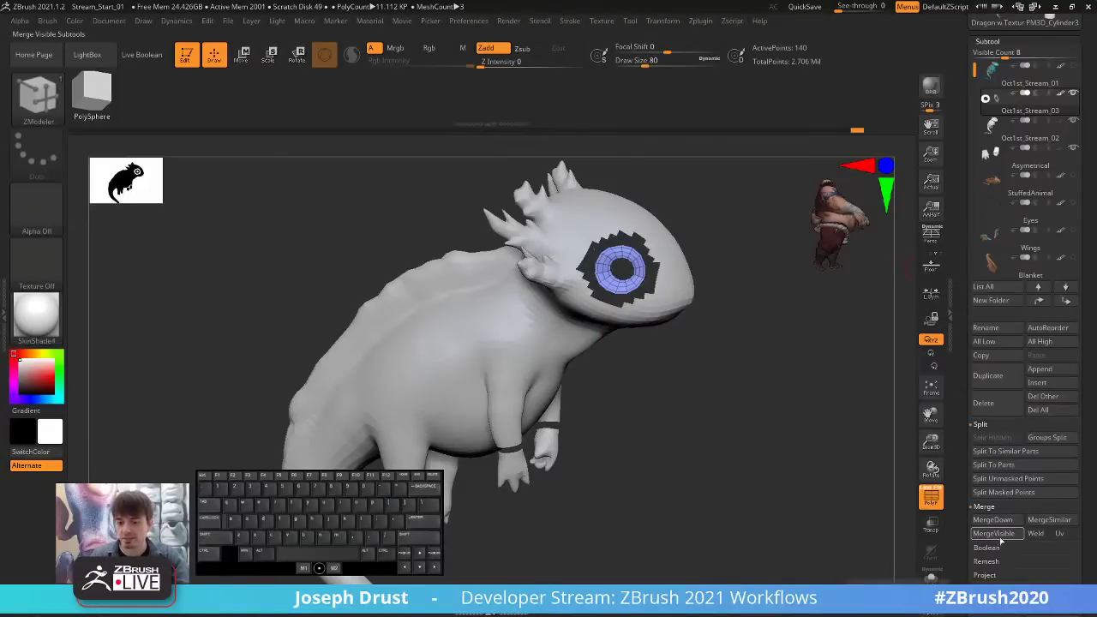
pyautogui.moveTo(962, 509); pyautogui.dragTo(961, 536)
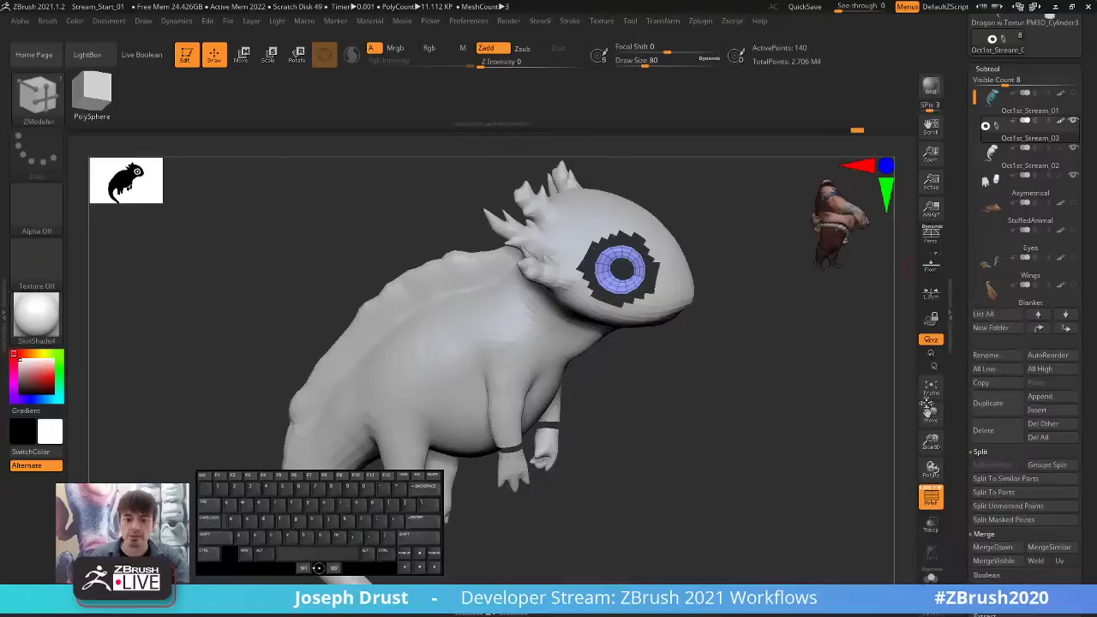
pyautogui.click(1047, 398)
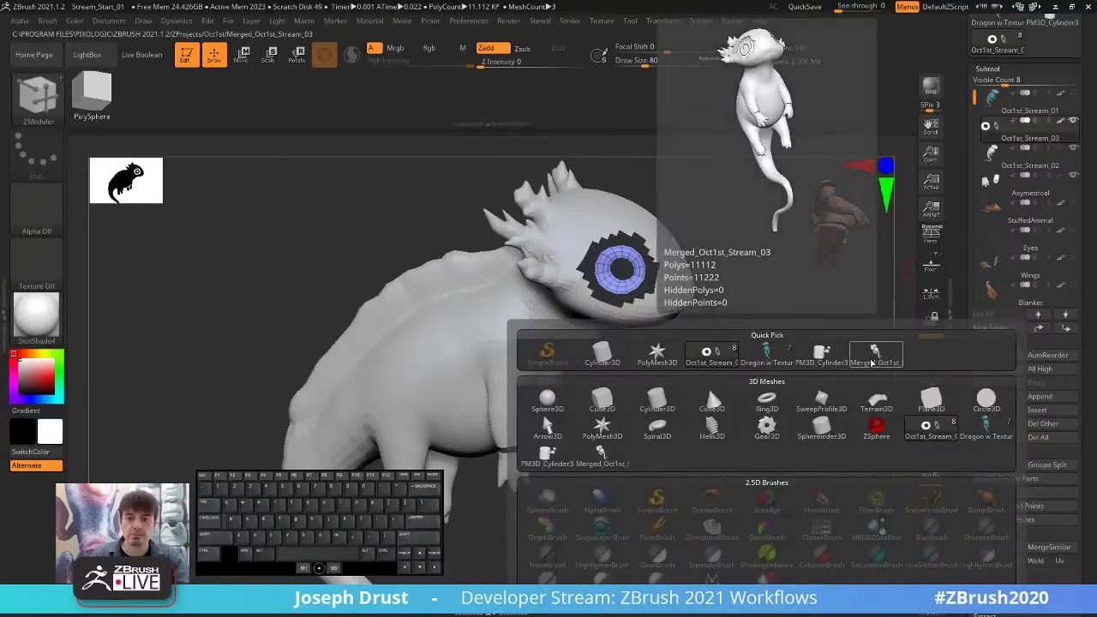
pyautogui.click(867, 362)
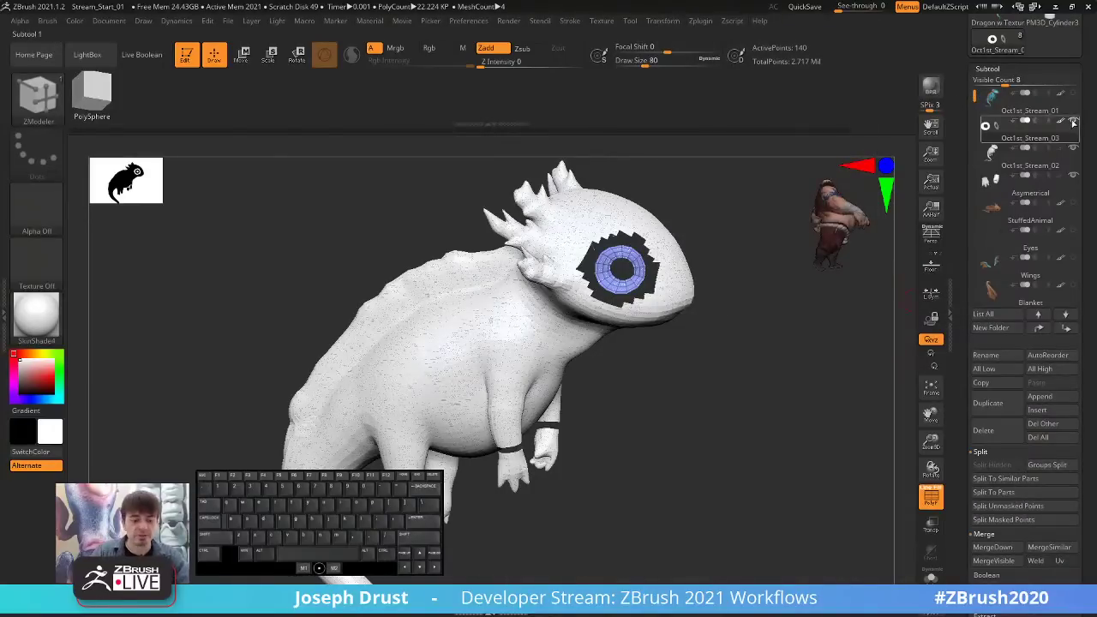
# Hide the separate low-poly pieces, show the painted creature Oct1st_Stream_01, and make Merged_Oct1st_Stream_04 the active subtool.
pyautogui.click(1076, 92)
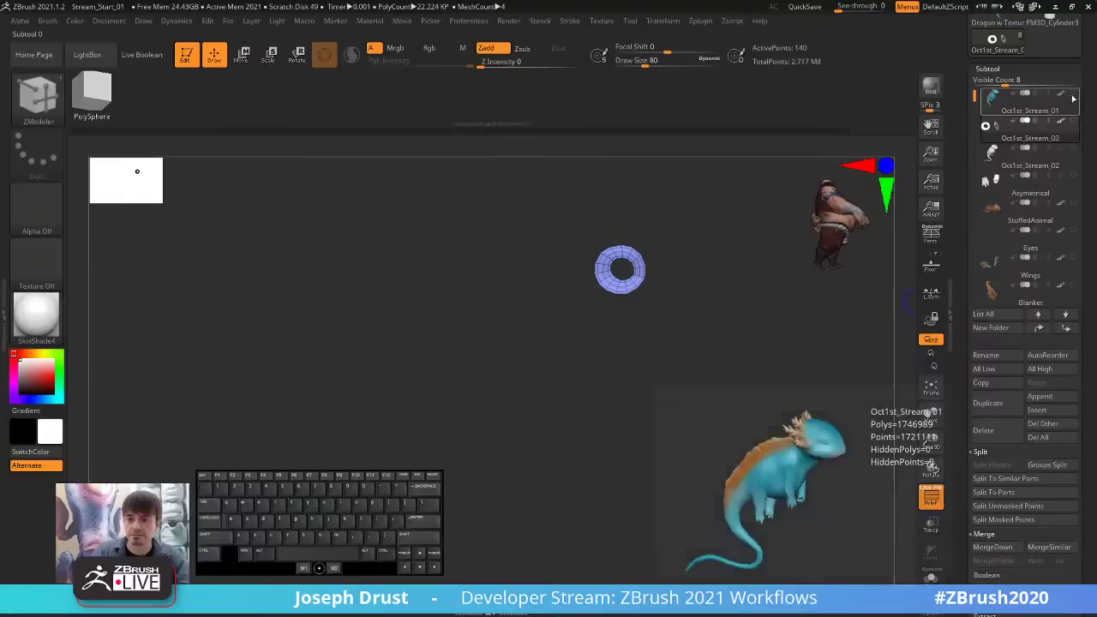
pyautogui.click(1074, 92)
pyautogui.click(1024, 115)
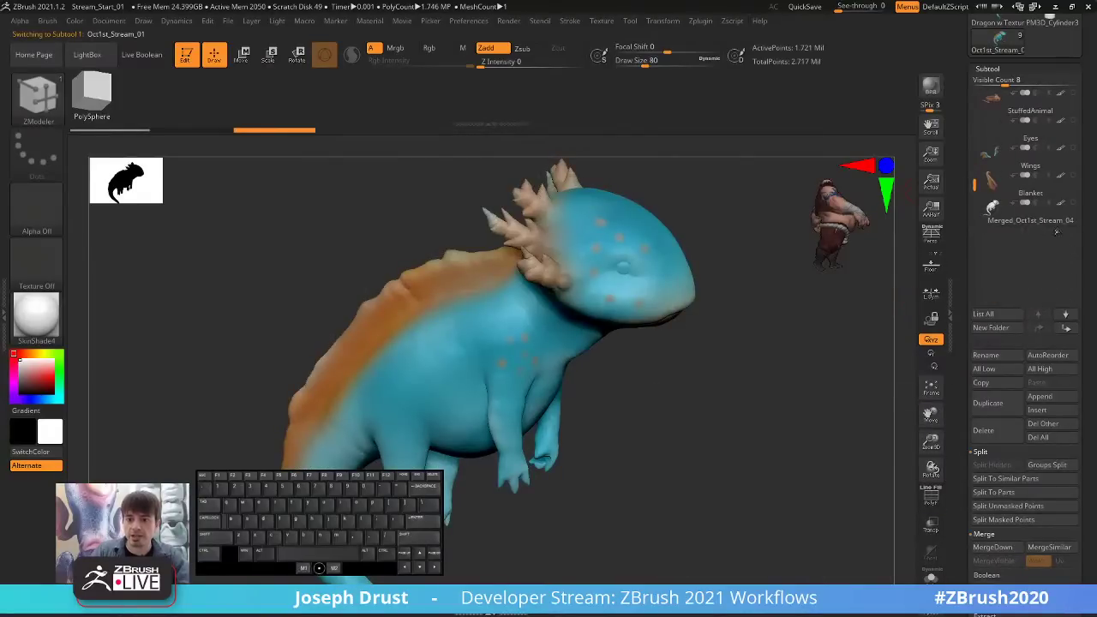
pyautogui.click(1055, 224)
pyautogui.moveTo(801, 370); pyautogui.dragTo(921, 260)
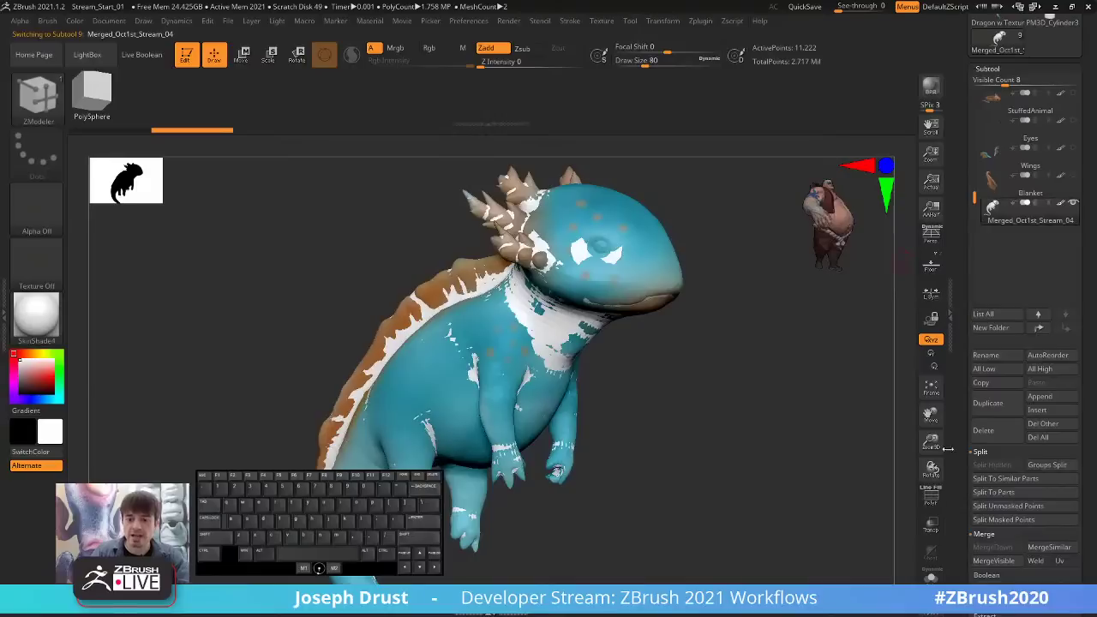
# Turn on the polyframe for the merged mesh and inspect its polygroups in solo mode before showing the painted creature again.
pyautogui.click(931, 497)
pyautogui.moveTo(807, 409); pyautogui.dragTo(851, 339)
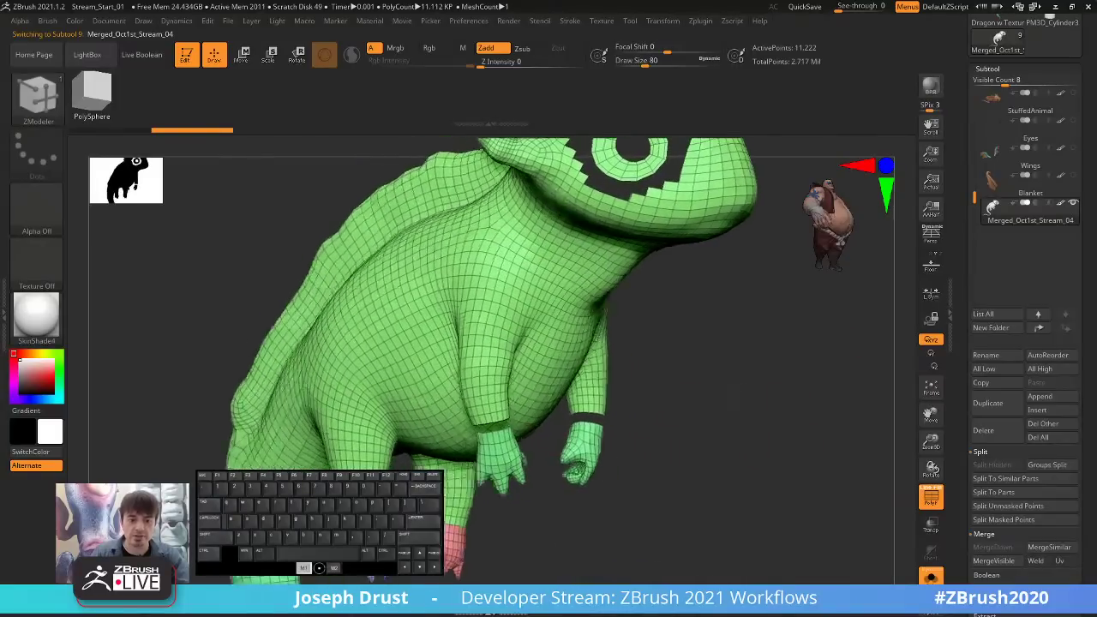
pyautogui.keyDown('alt'); pyautogui.moveTo(604, 441); pyautogui.dragTo(660, 428); pyautogui.keyUp('alt')
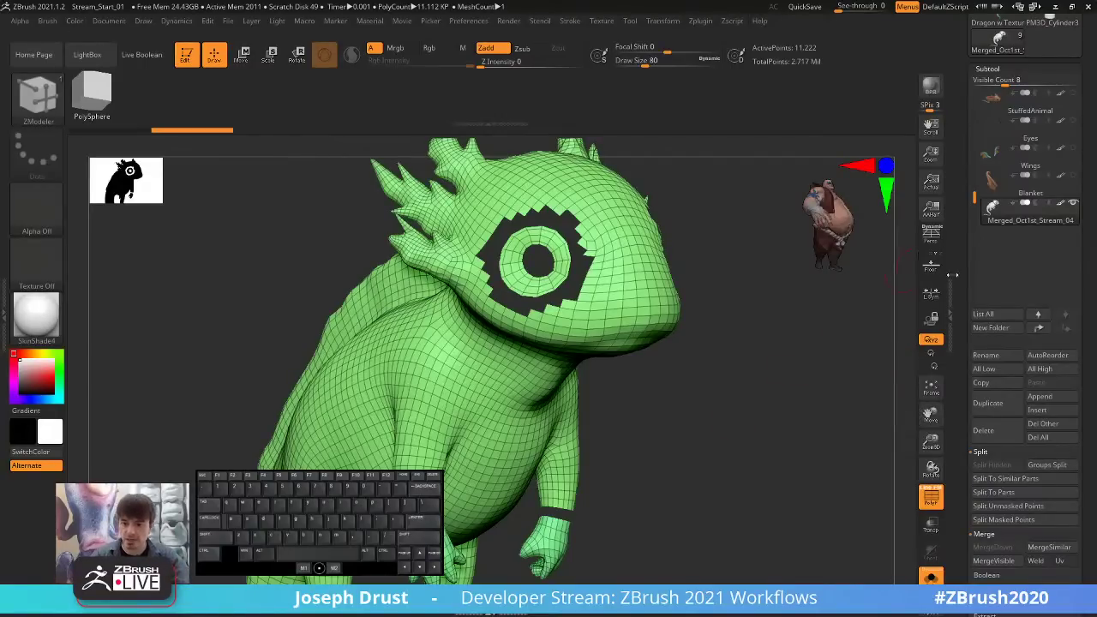
pyautogui.click(930, 576)
pyautogui.moveTo(773, 473); pyautogui.dragTo(824, 372)
# Turn on dynamic subdivision for the merged mesh without smooth subdivision and set its thickness to about 0.04468.
pyautogui.scroll(-5, 986, 428)
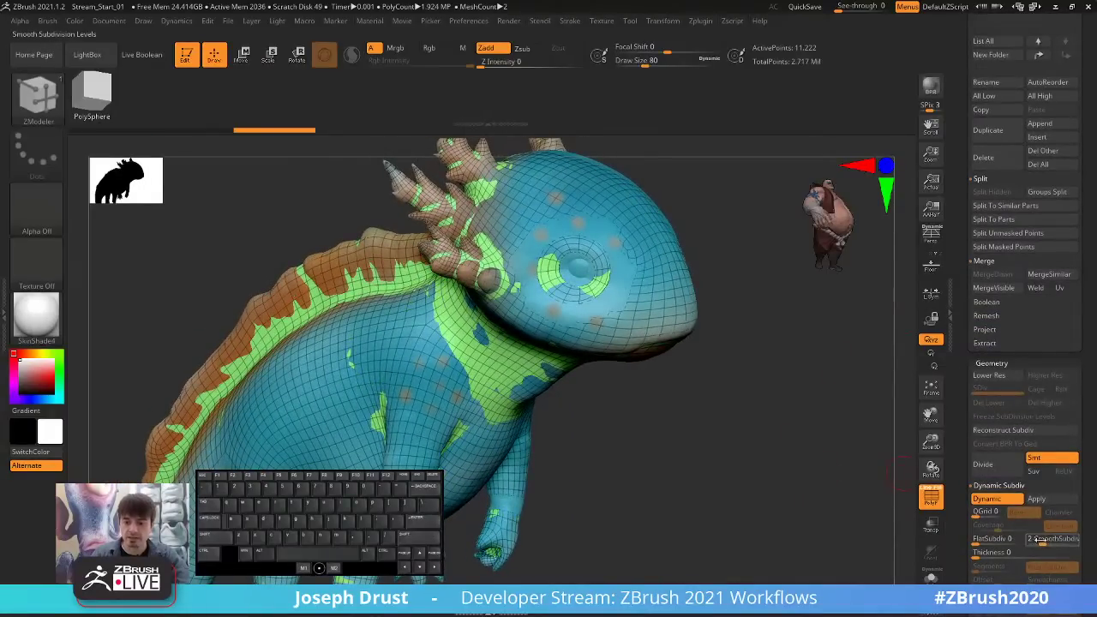
pyautogui.click(986, 553)
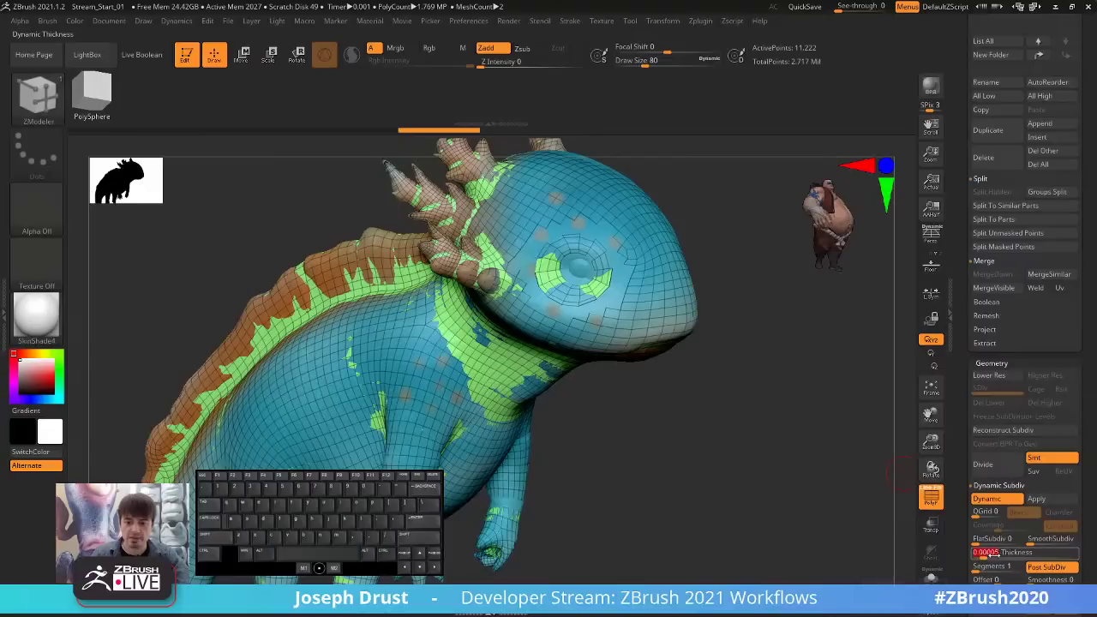
pyautogui.moveTo(994, 554); pyautogui.dragTo(1028, 555)
# Examine the gaps between the thickened sleeves and gloves at the wrists, with the draw size reduced to 44.
pyautogui.moveTo(866, 403); pyautogui.dragTo(790, 445)
pyautogui.keyDown('alt'); pyautogui.moveTo(811, 381); pyautogui.dragTo(780, 371); pyautogui.keyUp('alt')
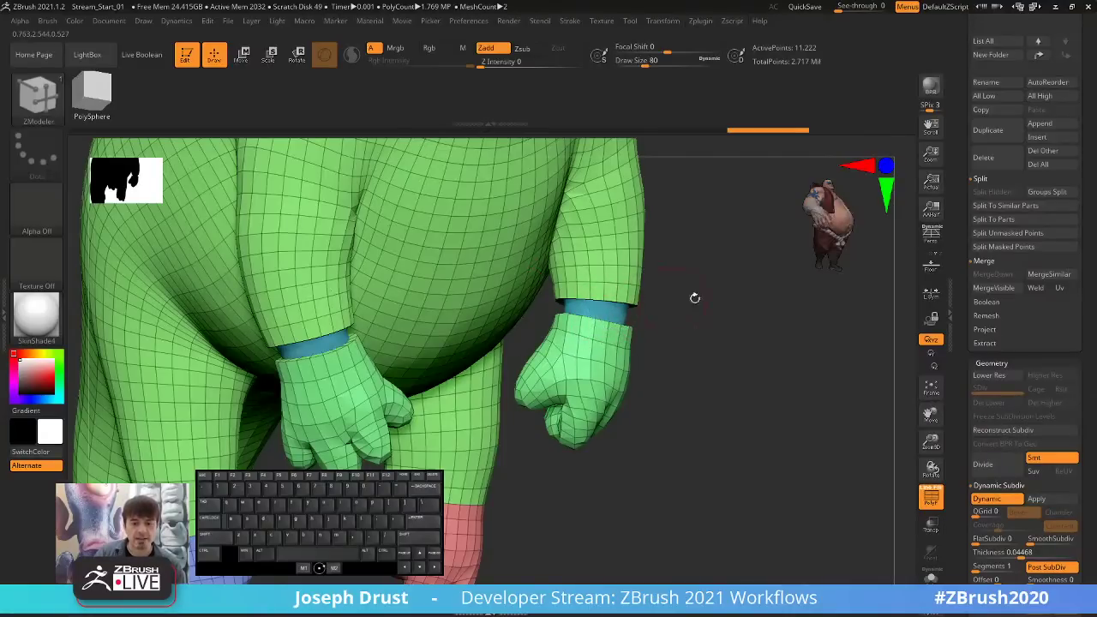
pyautogui.moveTo(694, 297); pyautogui.dragTo(673, 322)
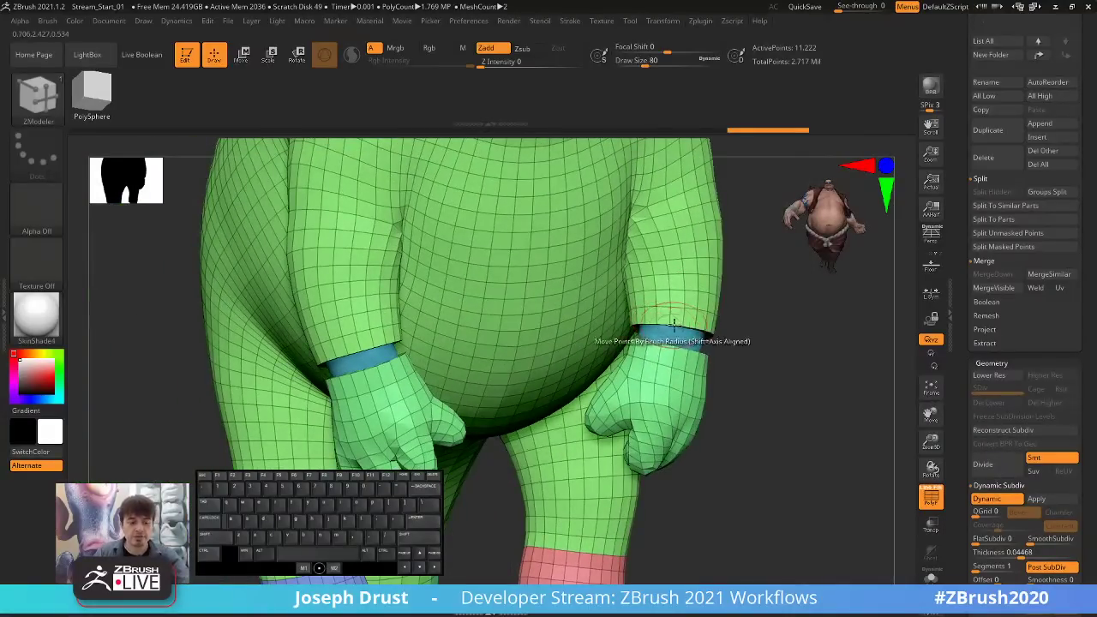
pyautogui.moveTo(786, 333)
pyautogui.keyDown('alt'); pyautogui.mouseDown()
pyautogui.moveTo(808, 365)
pyautogui.moveTo(793, 308)
pyautogui.moveTo(833, 303)
pyautogui.mouseUp(); pyautogui.keyUp('alt')
pyautogui.press('s')
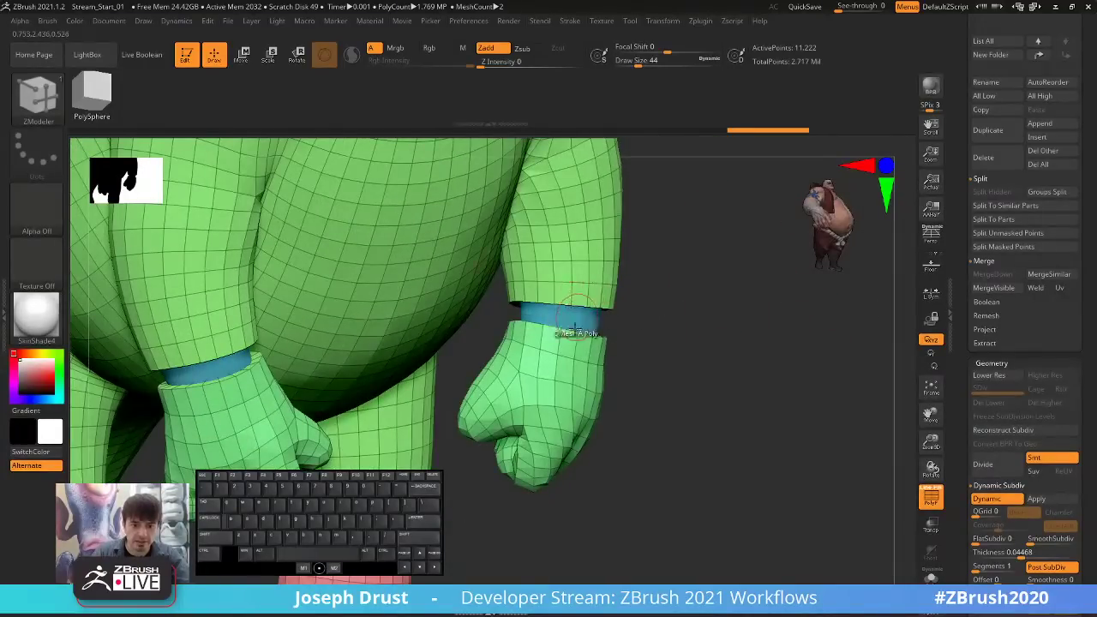
pyautogui.moveTo(644, 311); pyautogui.dragTo(728, 316)
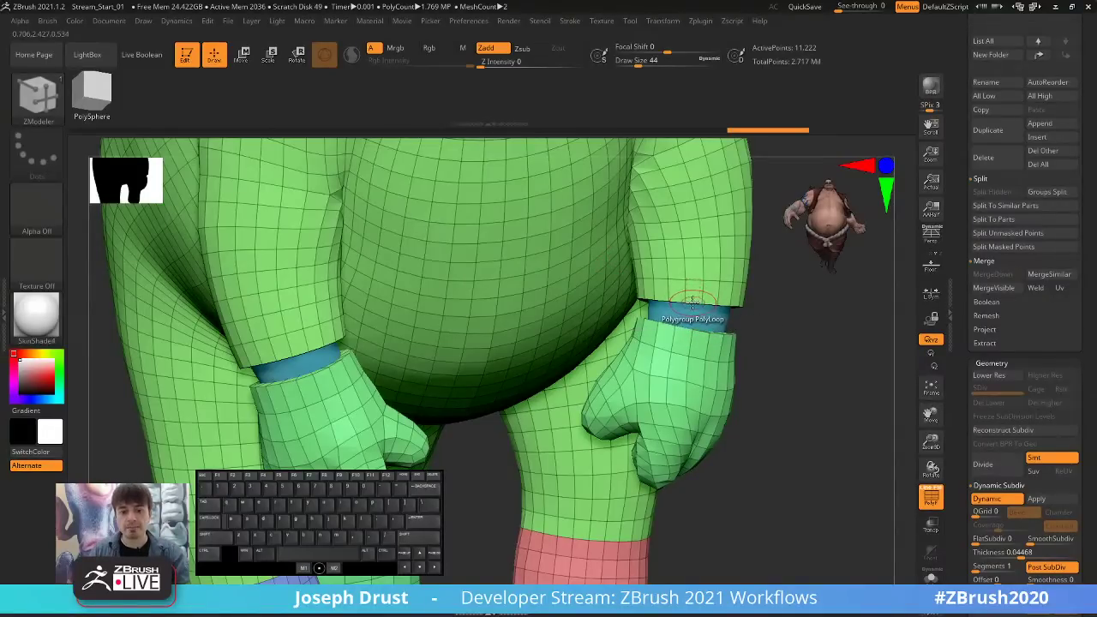
pyautogui.keyDown('alt'); pyautogui.moveTo(849, 375); pyautogui.dragTo(886, 257); pyautogui.keyUp('alt')
# Isolate the merged mesh with dynamic subdivision off and set the ZModeler edge action to Bridge.
pyautogui.click(931, 577)
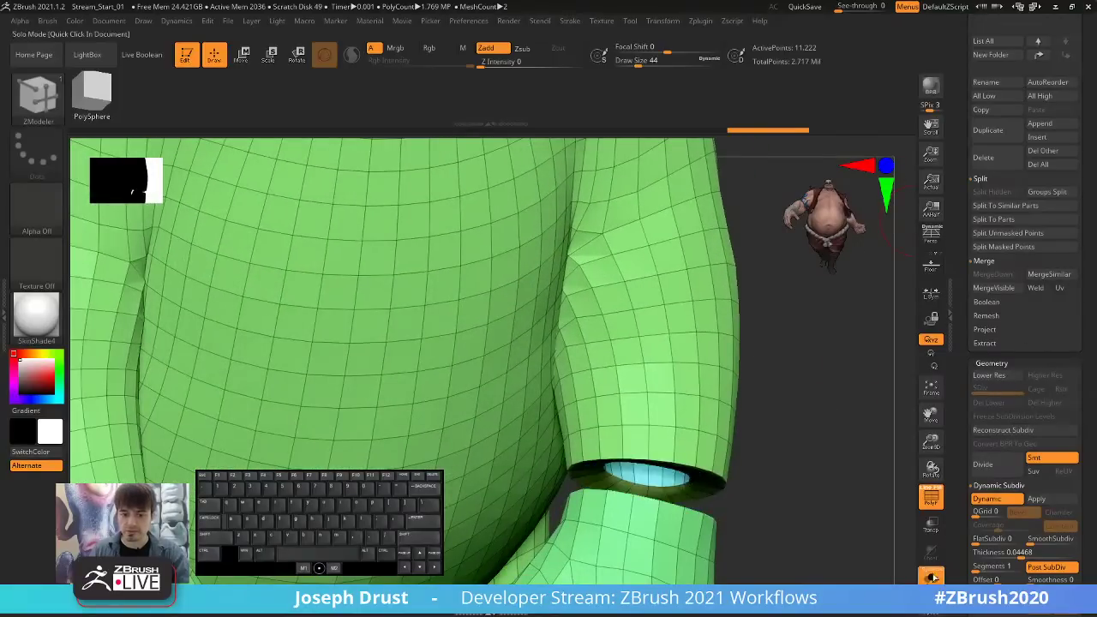
pyautogui.click(986, 500)
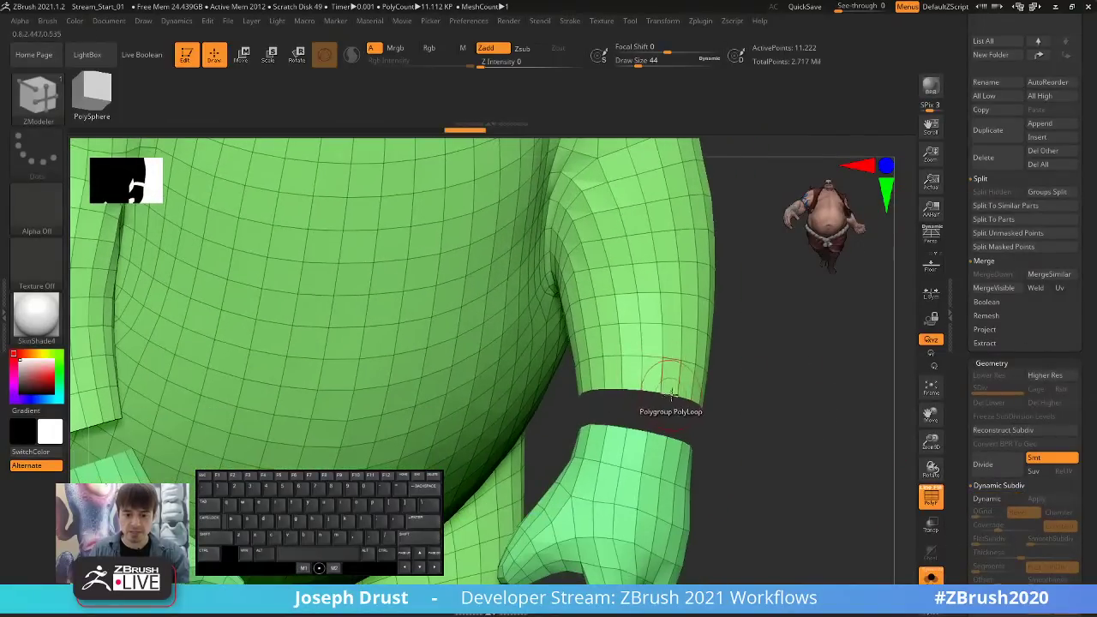
pyautogui.press('space')
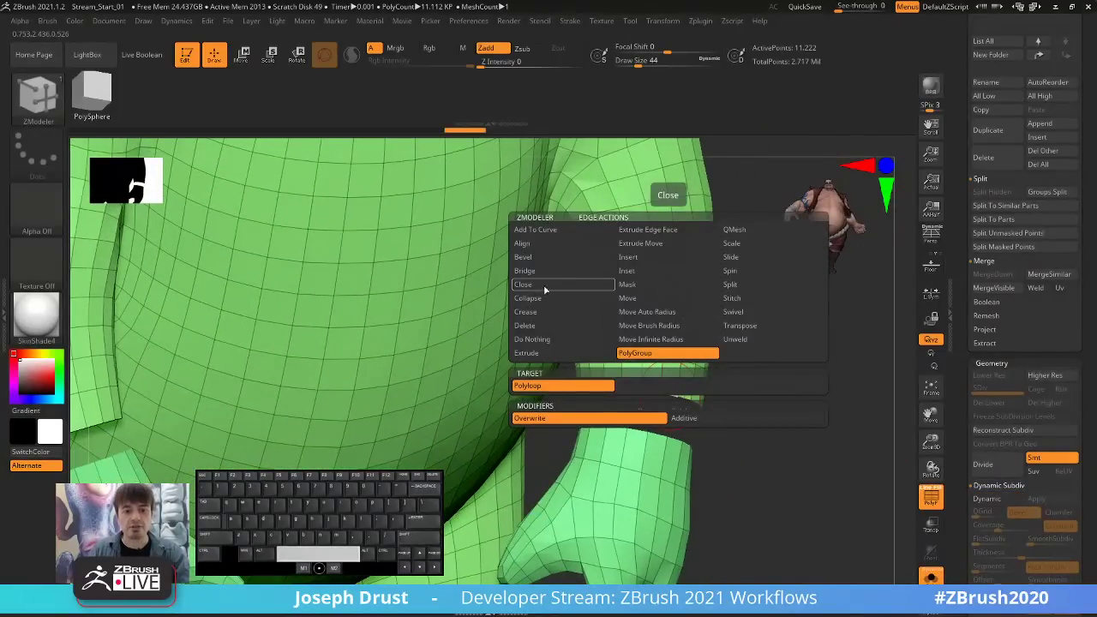
pyautogui.click(543, 272)
# Try bridging the open forearm edge to the glove cuff at the wrist, inspect the resulting band and undo it.
pyautogui.click(647, 387)
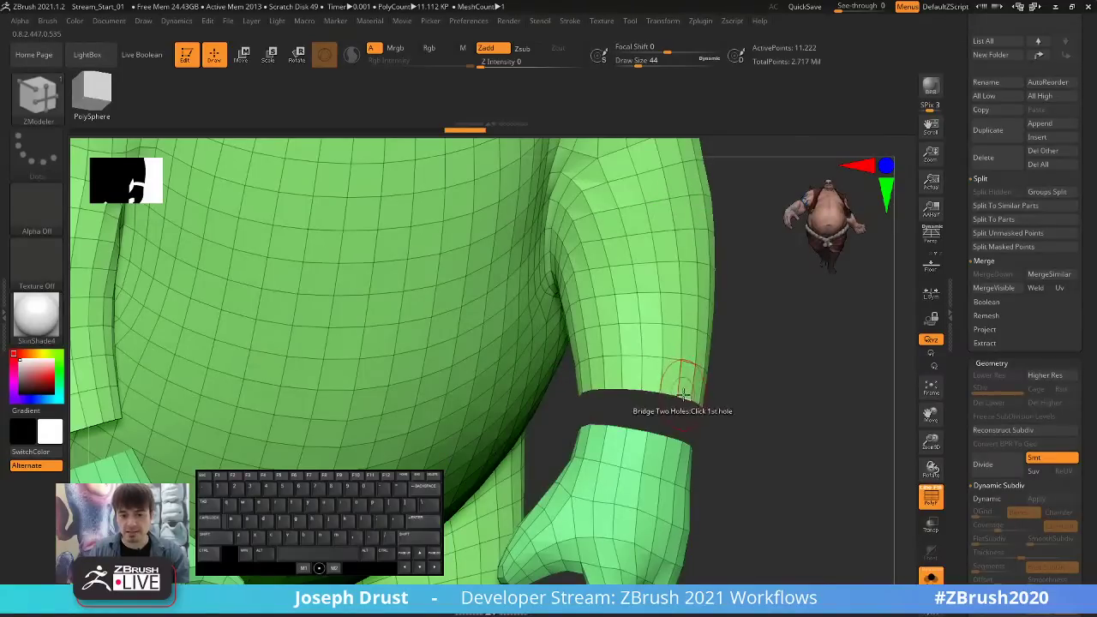
pyautogui.click(667, 404)
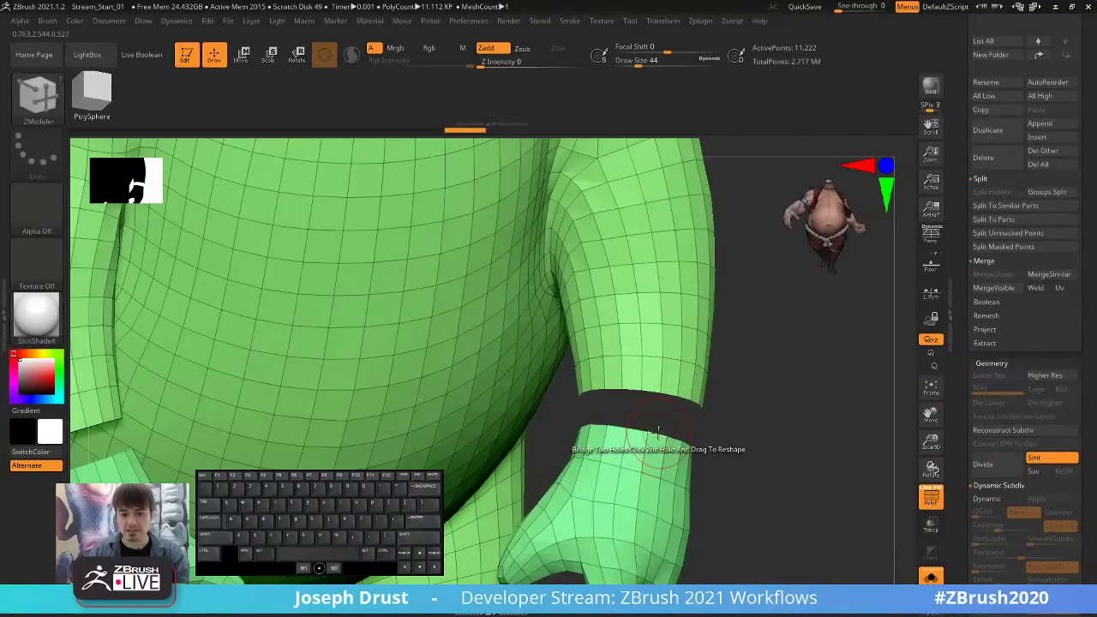
pyautogui.click(658, 430)
pyautogui.moveTo(796, 412)
pyautogui.mouseDown()
pyautogui.moveTo(760, 440)
pyautogui.moveTo(792, 419)
pyautogui.mouseUp()
pyautogui.moveTo(785, 352); pyautogui.dragTo(681, 394)
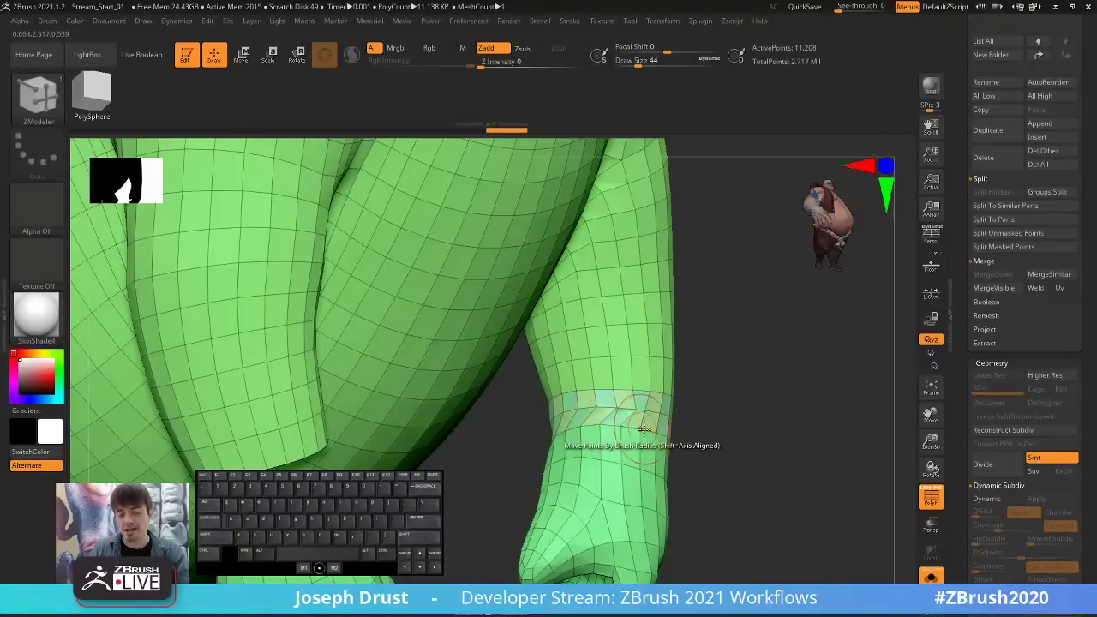
pyautogui.moveTo(719, 418); pyautogui.dragTo(659, 413)
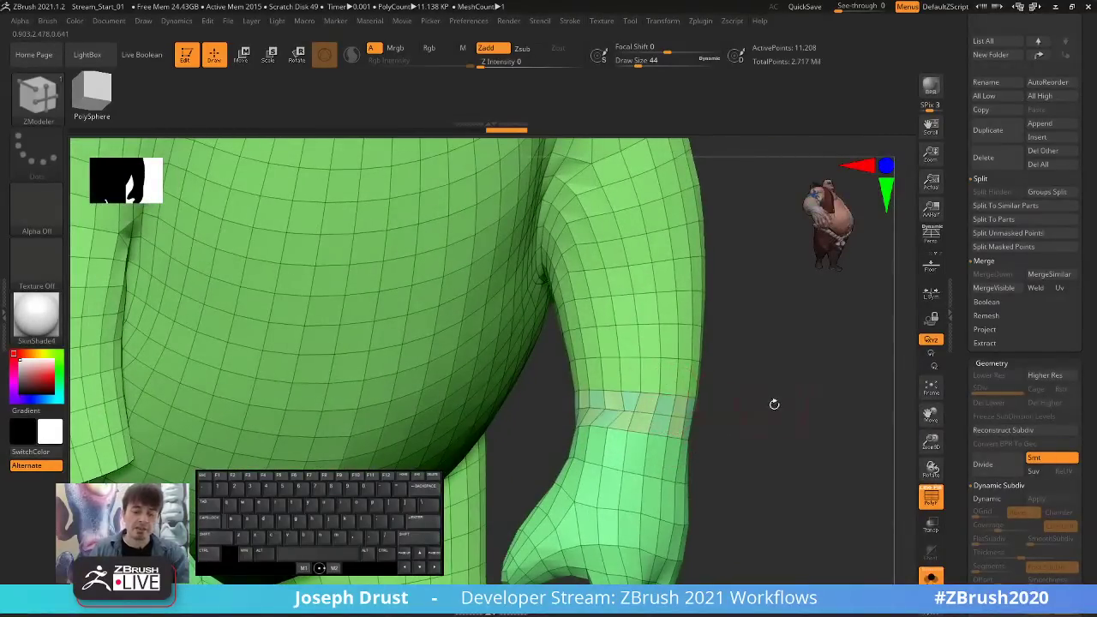
pyautogui.moveTo(773, 403); pyautogui.dragTo(761, 385)
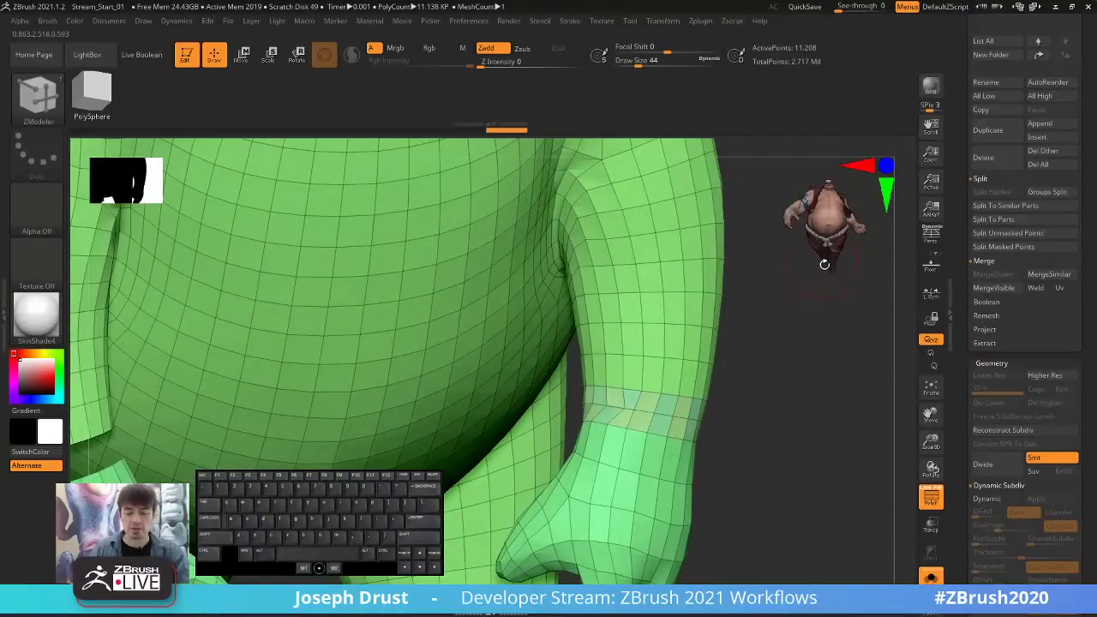
pyautogui.press('ctrl')
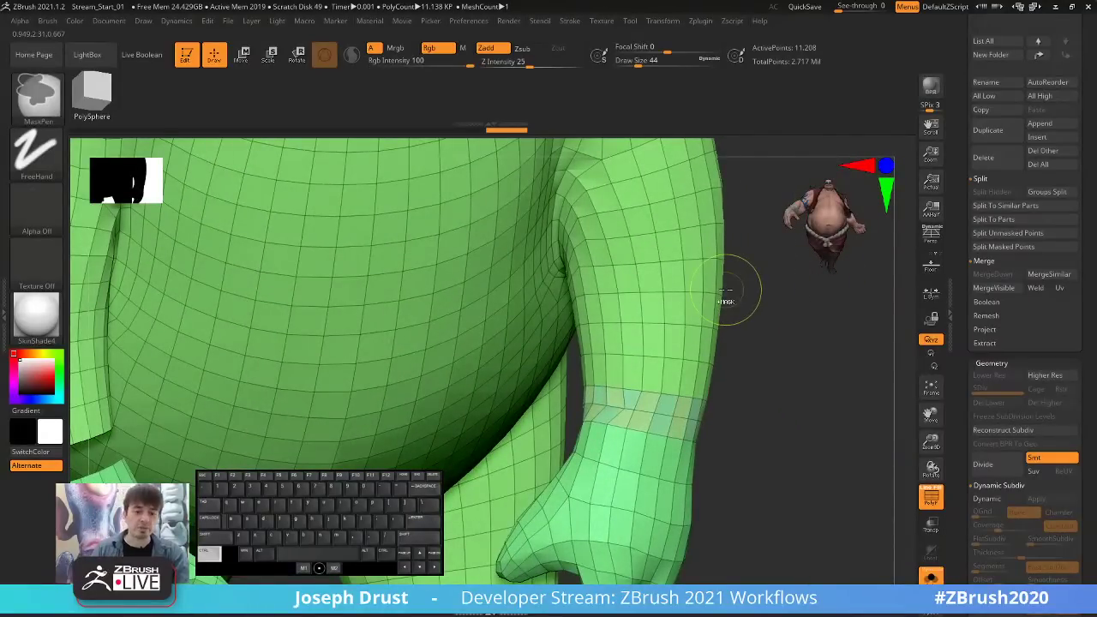
pyautogui.hotkey('ctrl', 'z')
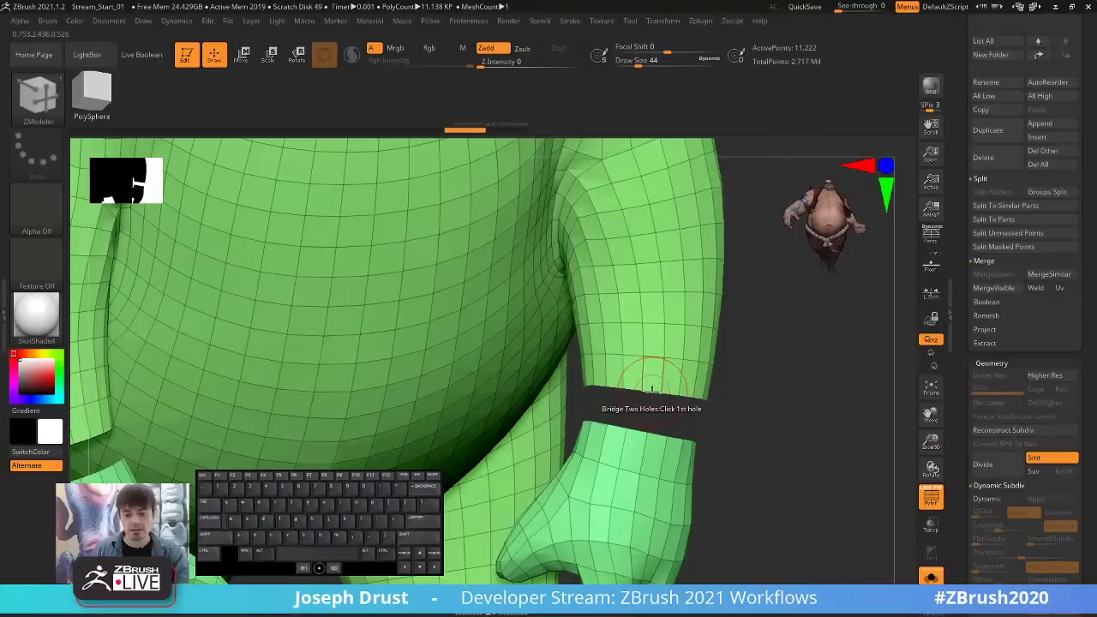
# Bridge the forearm's open edge to the glove's cuff edge to close the wrist gap.
pyautogui.press('space')
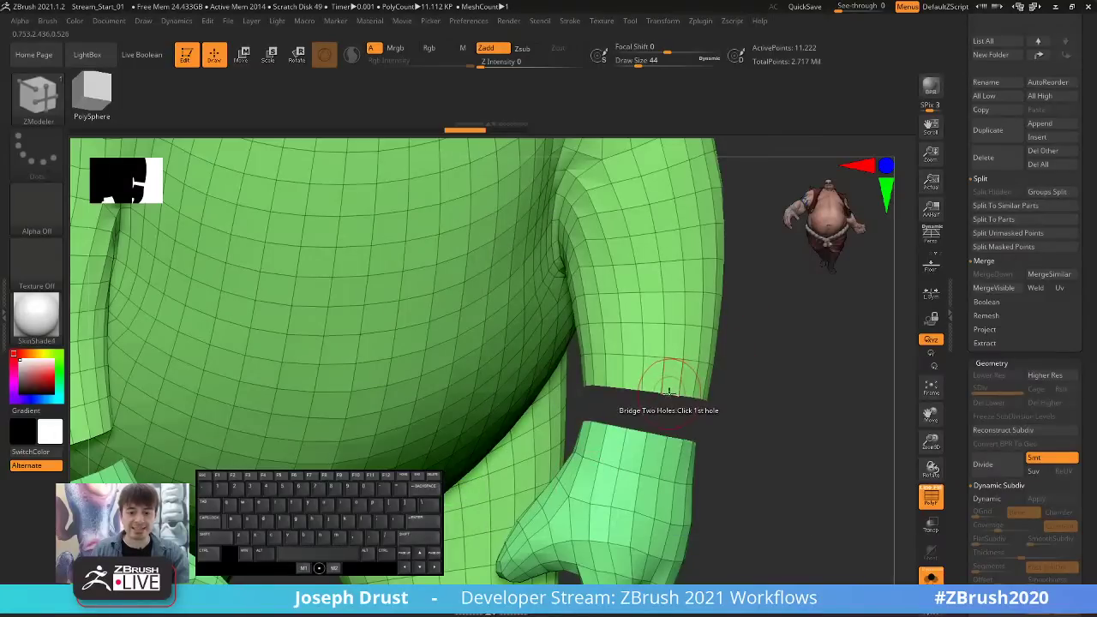
pyautogui.click(669, 395)
pyautogui.click(657, 433)
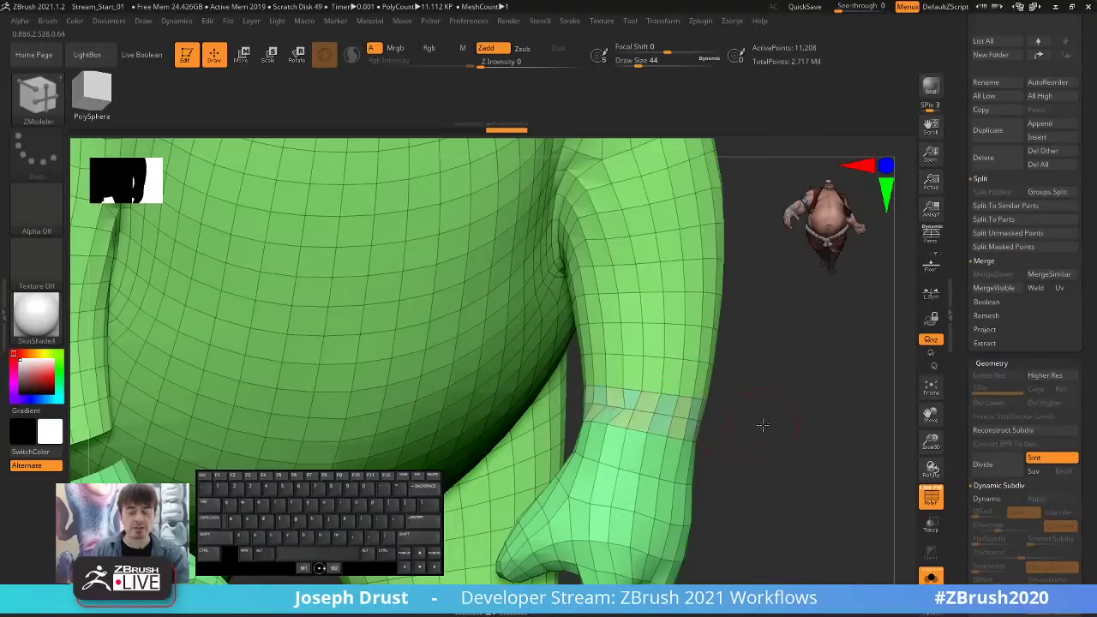
pyautogui.moveTo(759, 420)
pyautogui.mouseDown()
pyautogui.moveTo(718, 424)
pyautogui.moveTo(749, 411)
pyautogui.mouseUp()
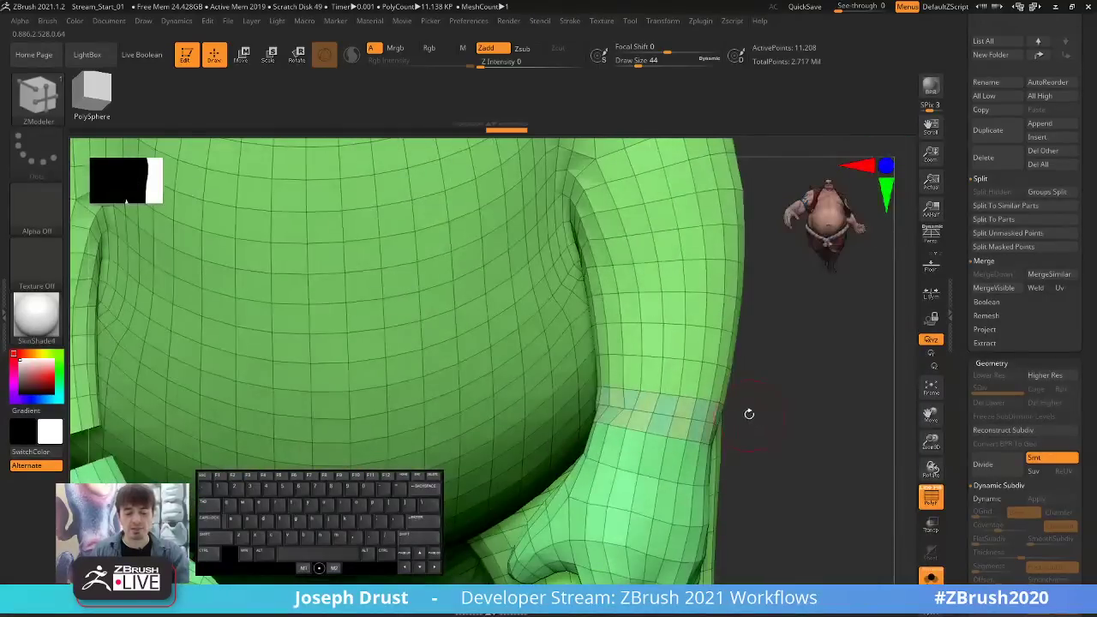
# Undo the last wrist bridge and bridge the forearm's open edge to the glove cuff again with the Polygroup Flat modifier.
pyautogui.hotkey('ctrl', 'z')
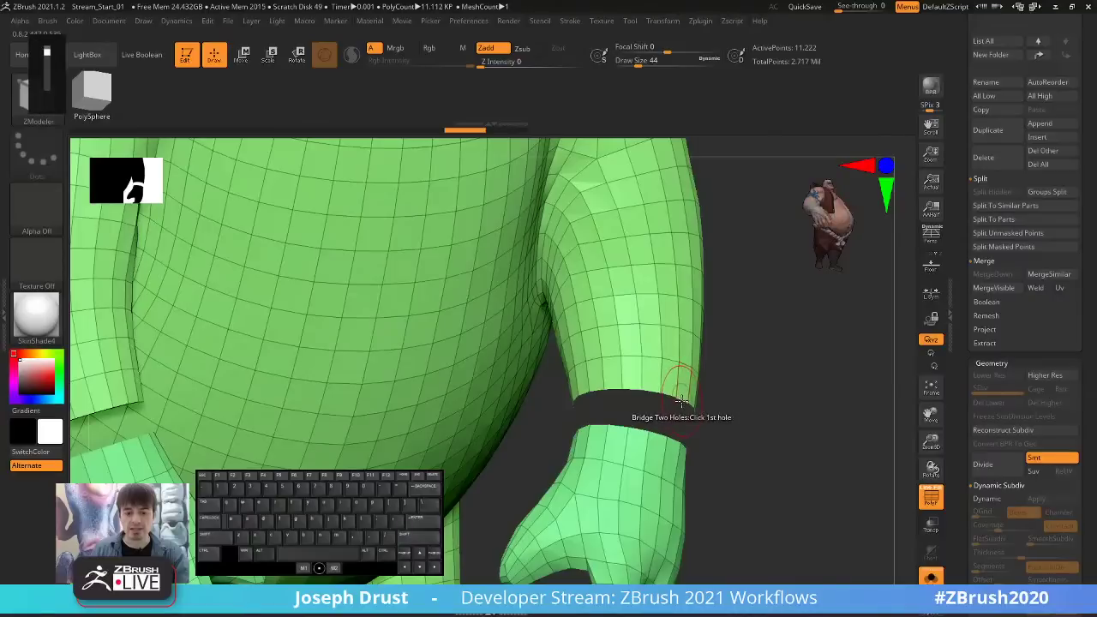
pyautogui.press('space')
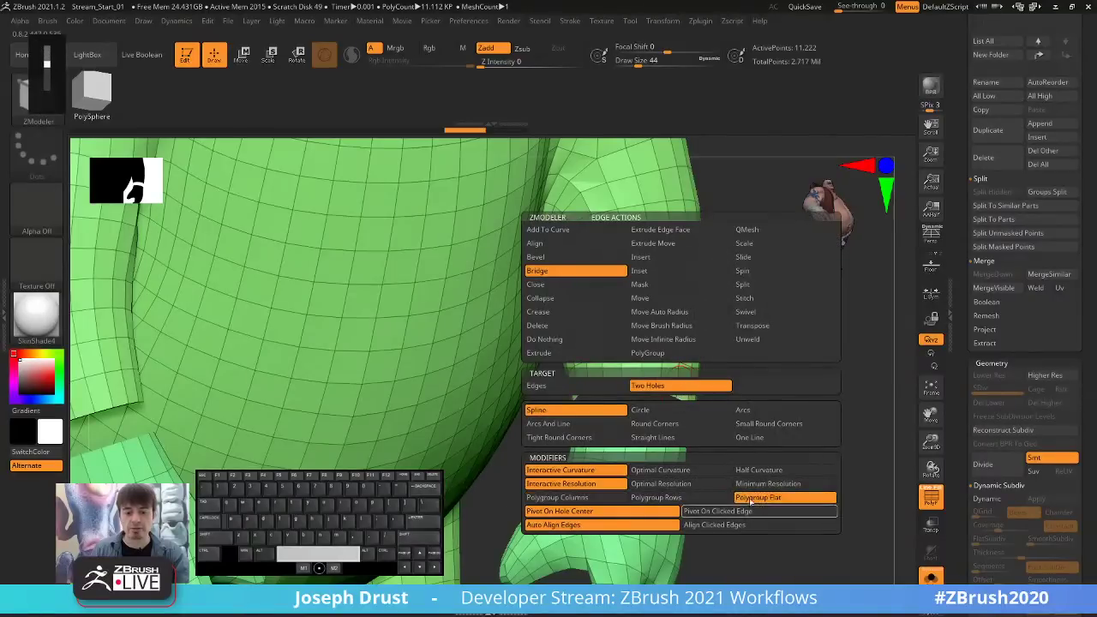
pyautogui.click(671, 392)
pyautogui.click(664, 433)
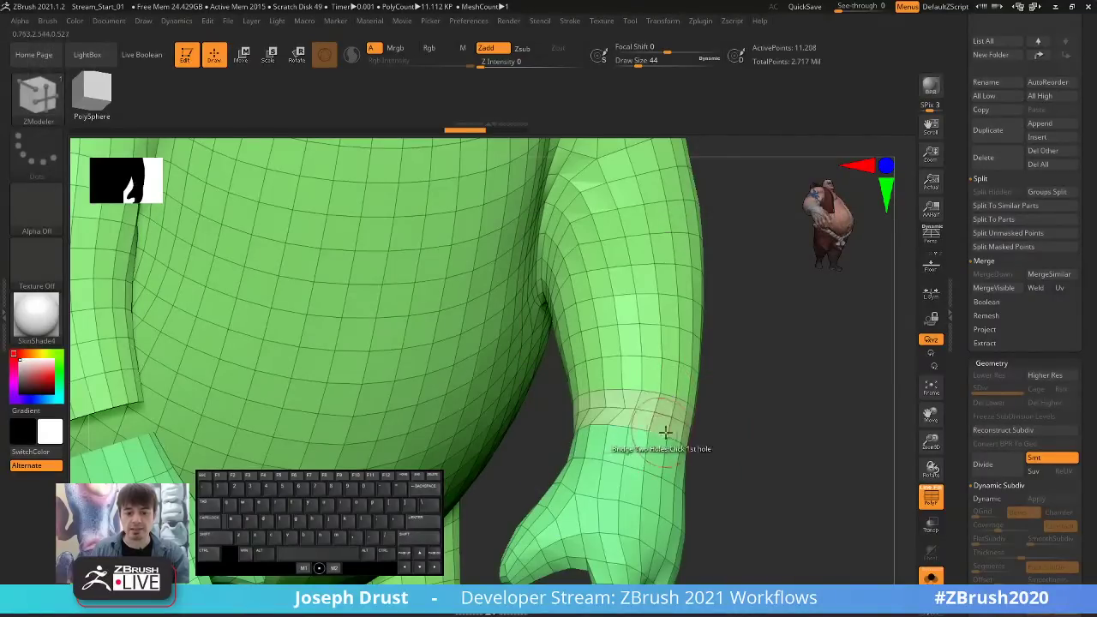
pyautogui.moveTo(664, 433); pyautogui.dragTo(727, 431)
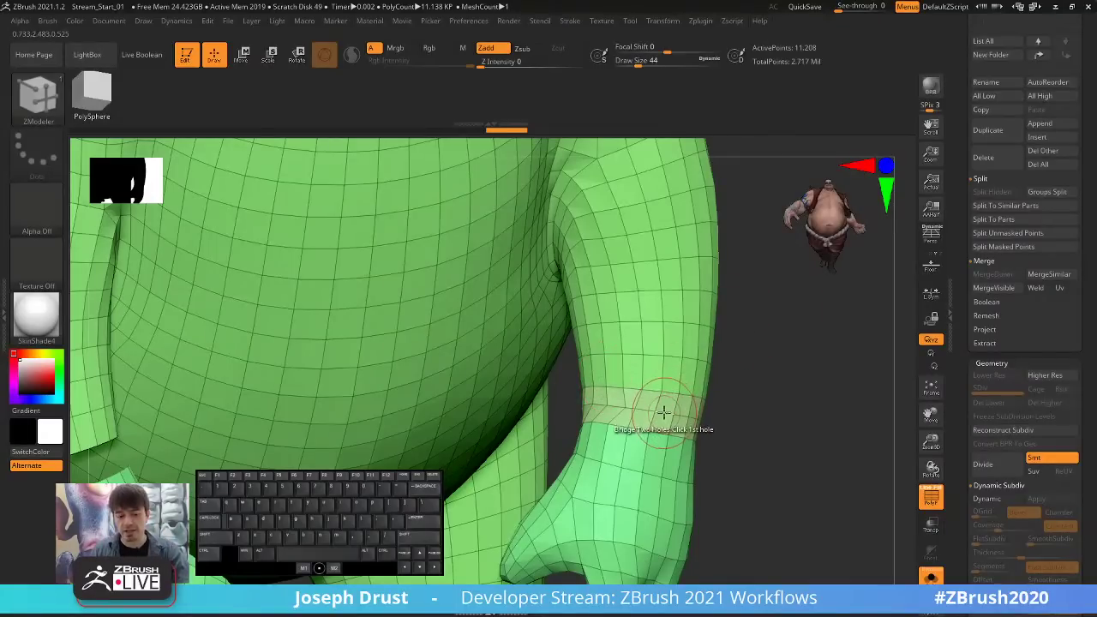
# Set the ZModeler edge action to Insert with Single EdgeLoop and delete the extra edge loop inside the wrist bridge.
pyautogui.press('space')
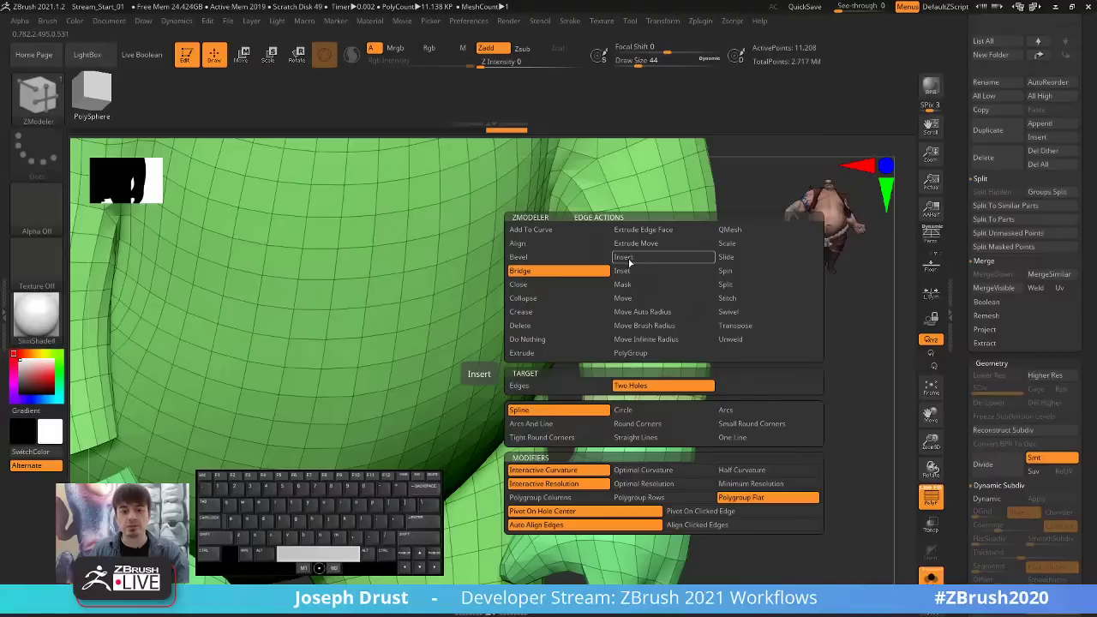
pyautogui.click(628, 258)
pyautogui.click(638, 387)
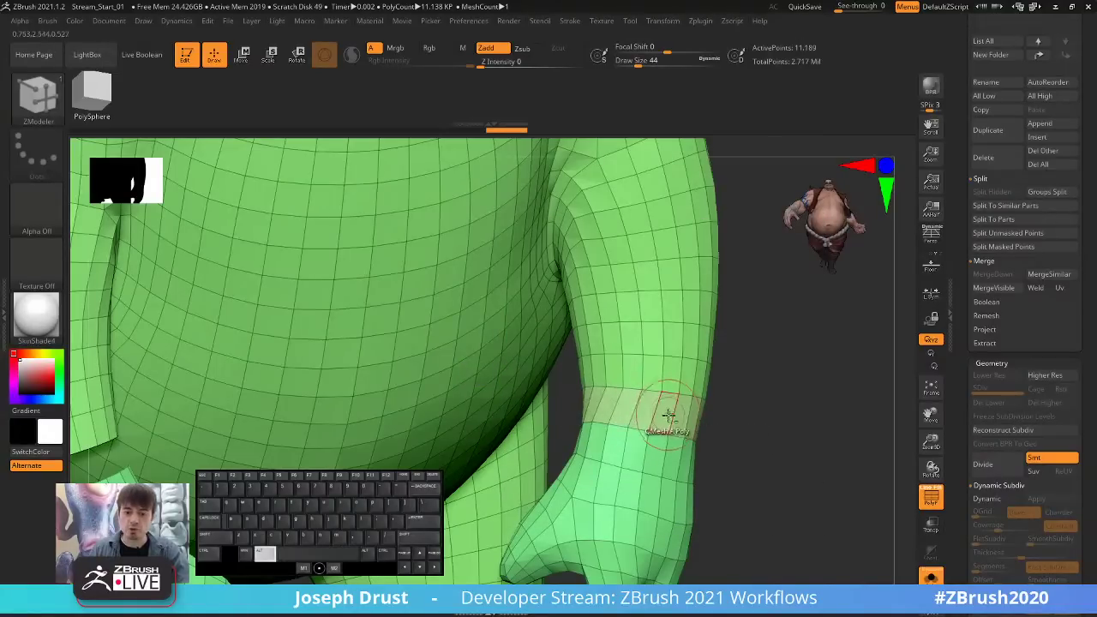
pyautogui.moveTo(667, 415); pyautogui.dragTo(710, 420, button='right')
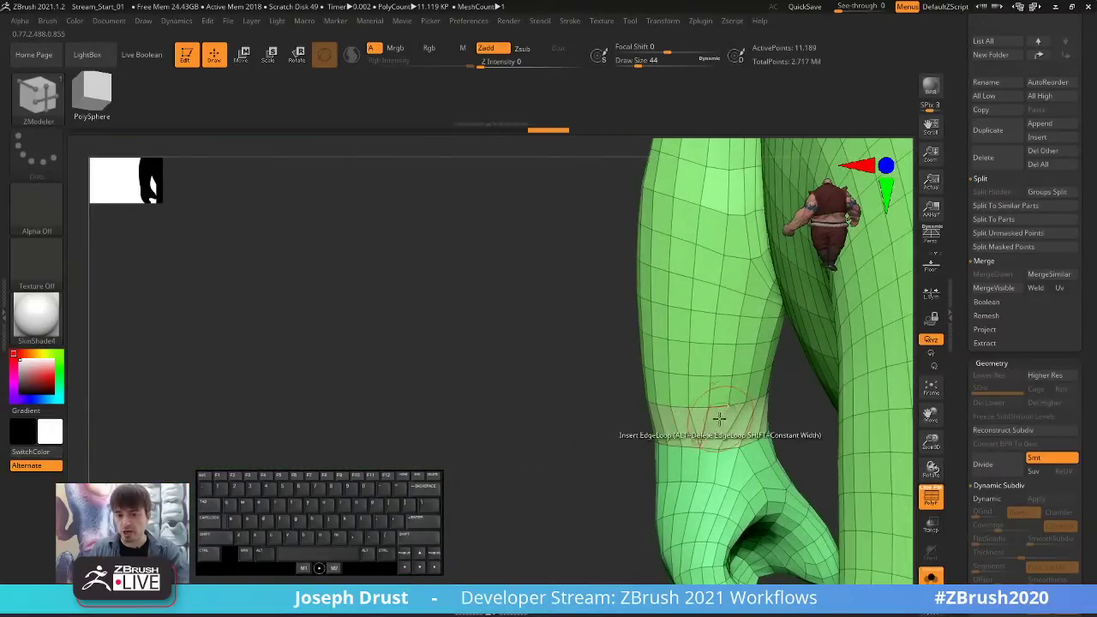
# Switch the edge action to Bridge and connect the other forearm's open edge to its glove cuff.
pyautogui.moveTo(543, 403); pyautogui.dragTo(715, 329)
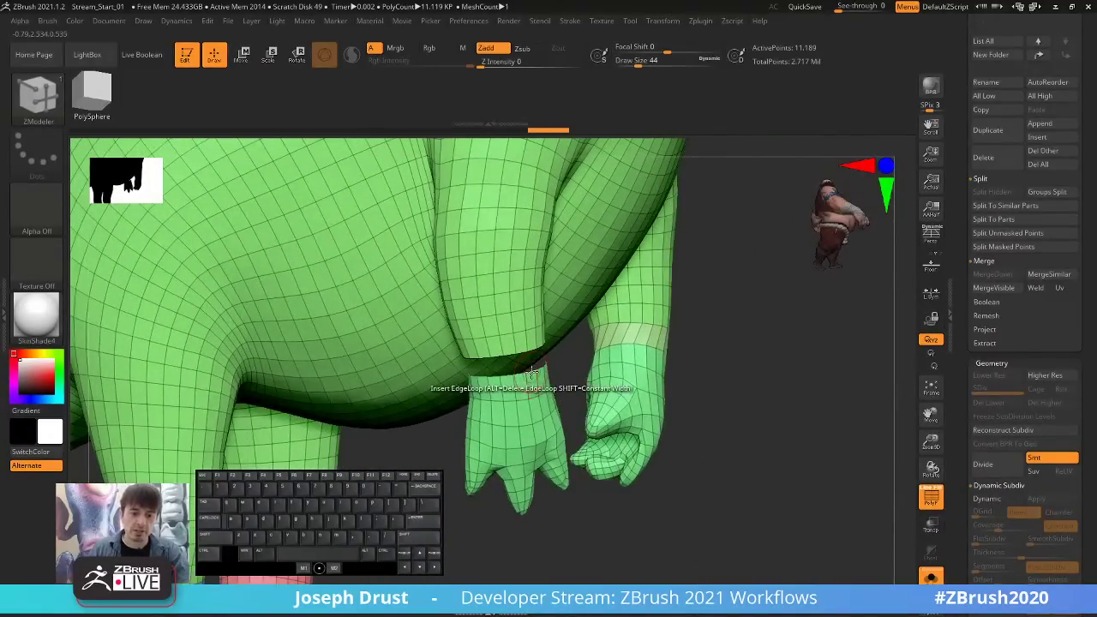
pyautogui.press('space')
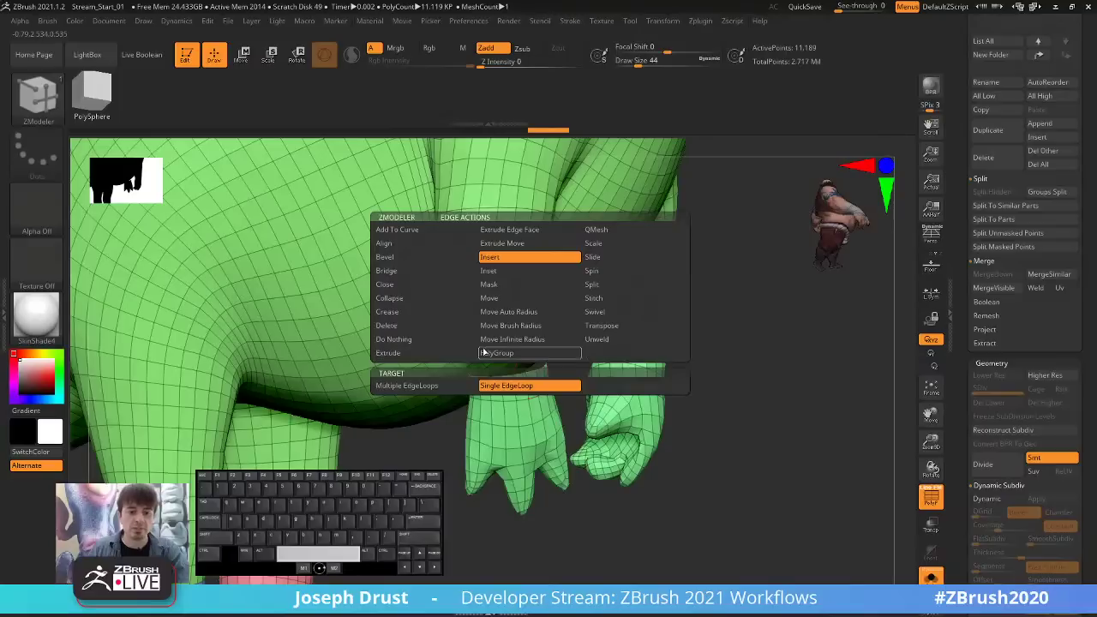
pyautogui.click(428, 274)
pyautogui.moveTo(818, 343); pyautogui.dragTo(893, 347)
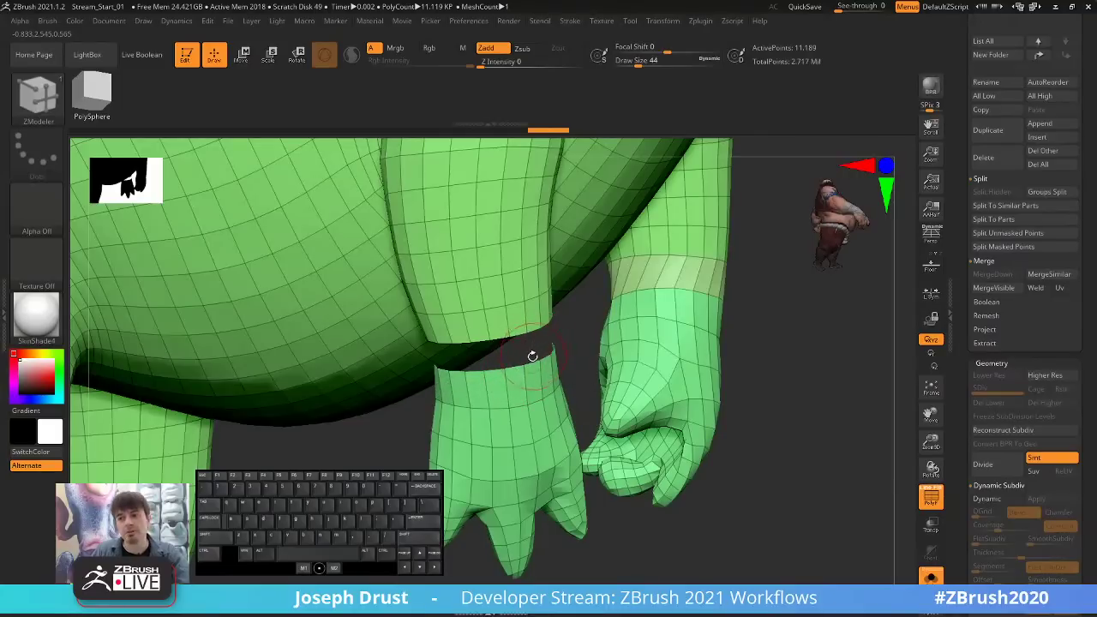
pyautogui.press('XF86AudioLowerVolume')
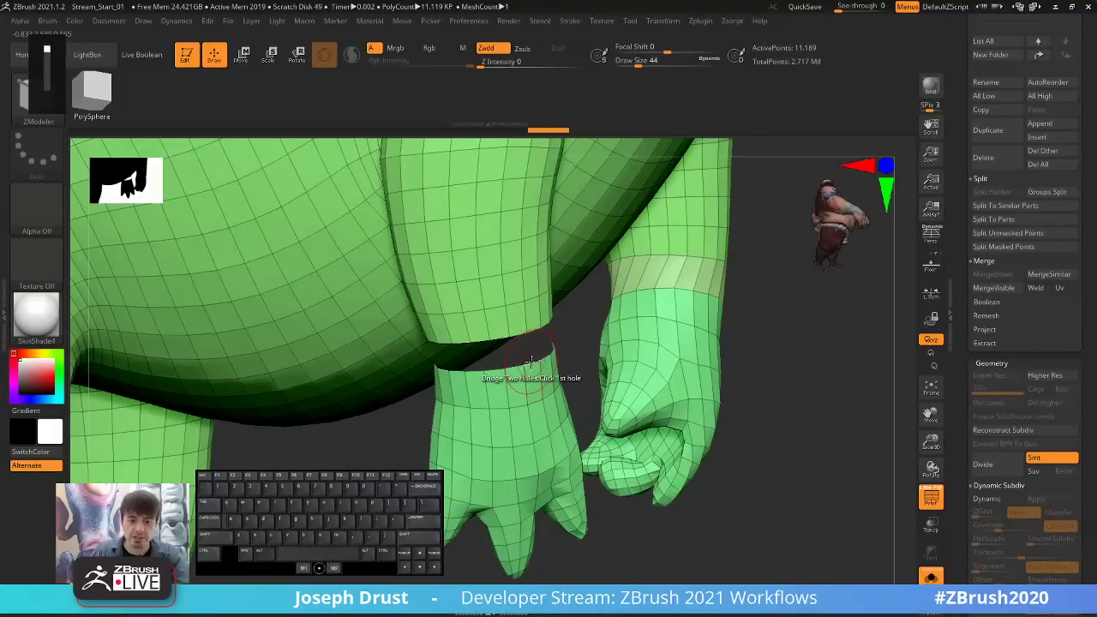
pyautogui.moveTo(768, 305); pyautogui.dragTo(782, 247)
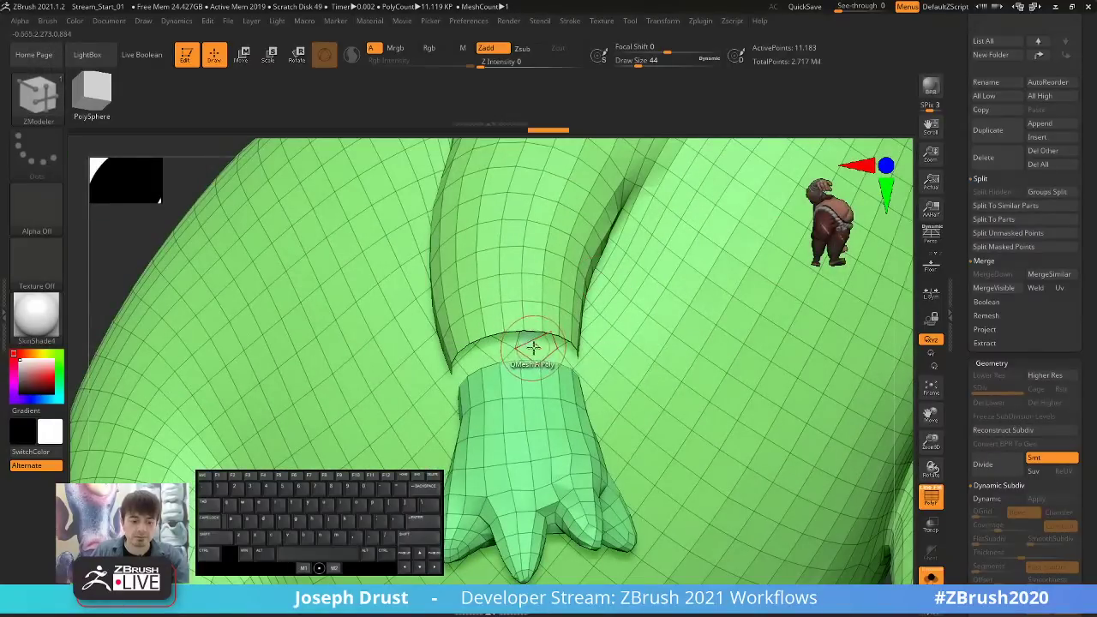
pyautogui.press('ctrl')
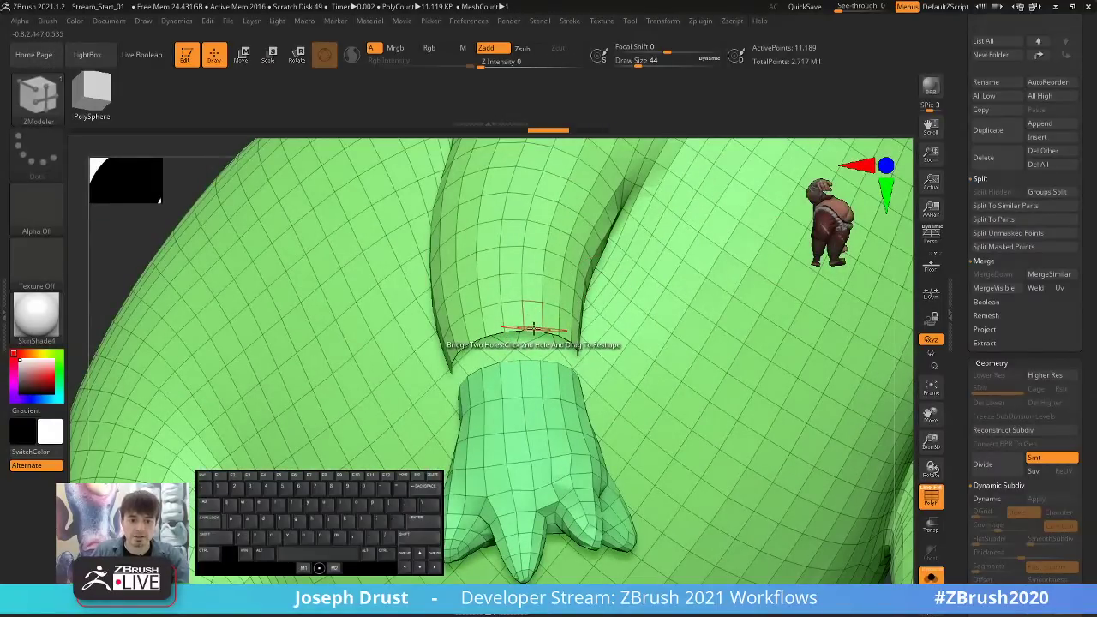
pyautogui.moveTo(177, 237); pyautogui.dragTo(296, 283)
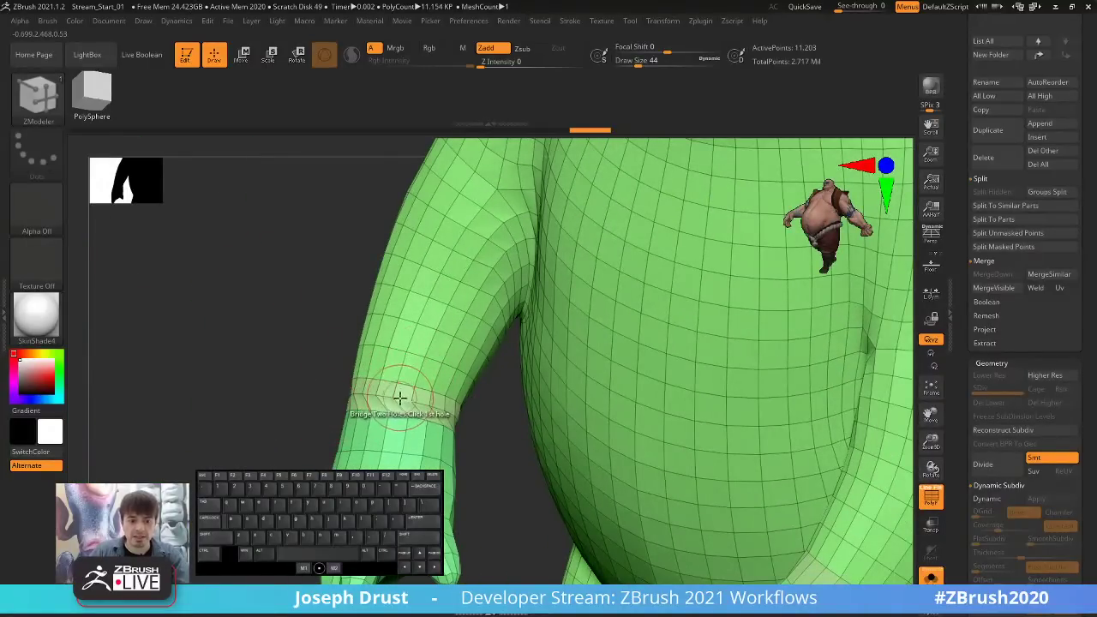
# Return the edge action to Insert and delete the extra edge loop in the second wrist's bridge band.
pyautogui.press('space')
pyautogui.click(361, 257)
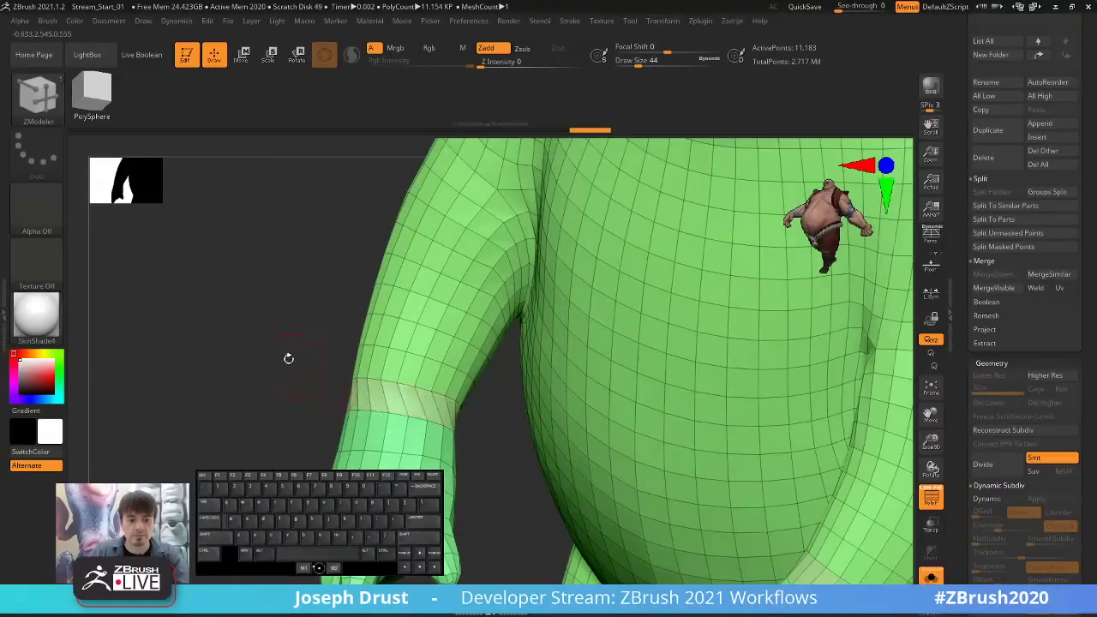
pyautogui.moveTo(288, 358); pyautogui.dragTo(405, 300)
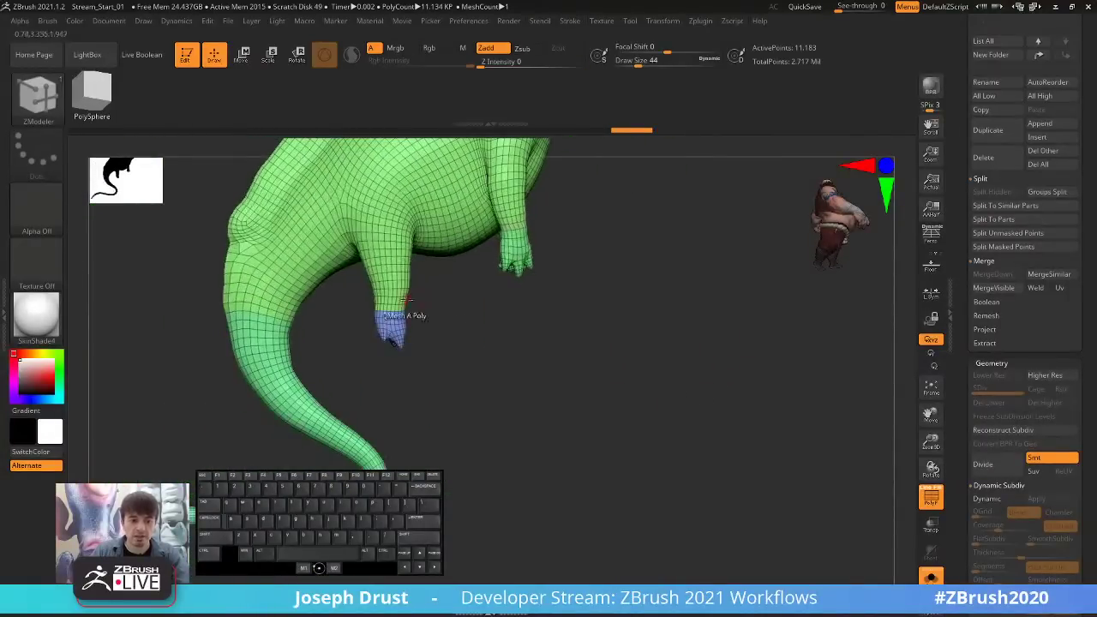
# Bridge the jagged opening in the head around the first eye to the outer edge of the goggle ring.
pyautogui.moveTo(588, 366); pyautogui.dragTo(523, 333)
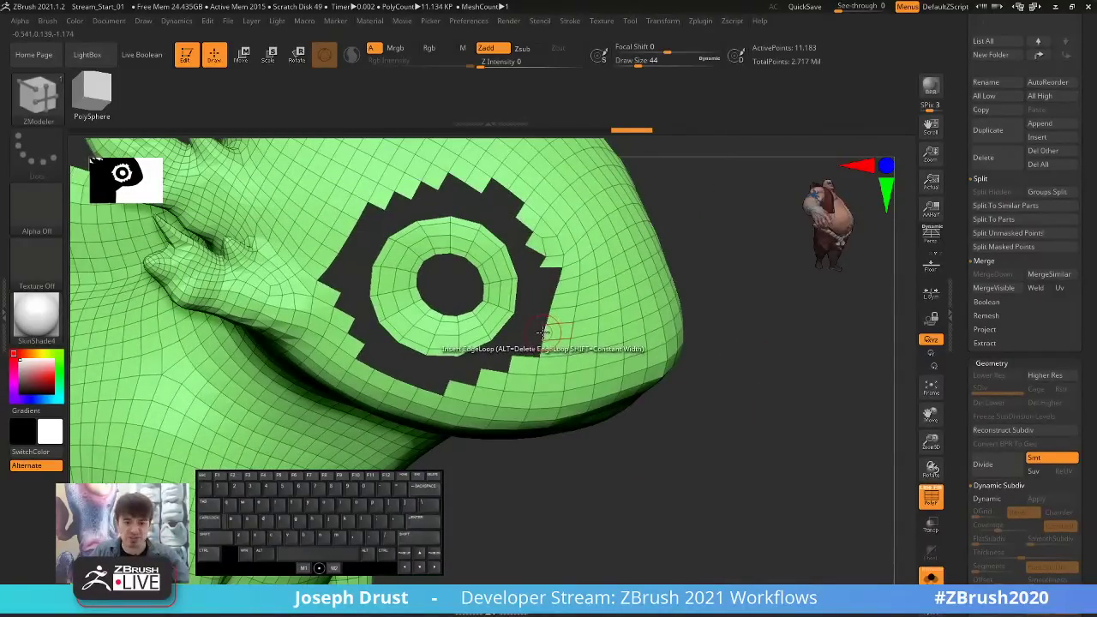
pyautogui.press('space')
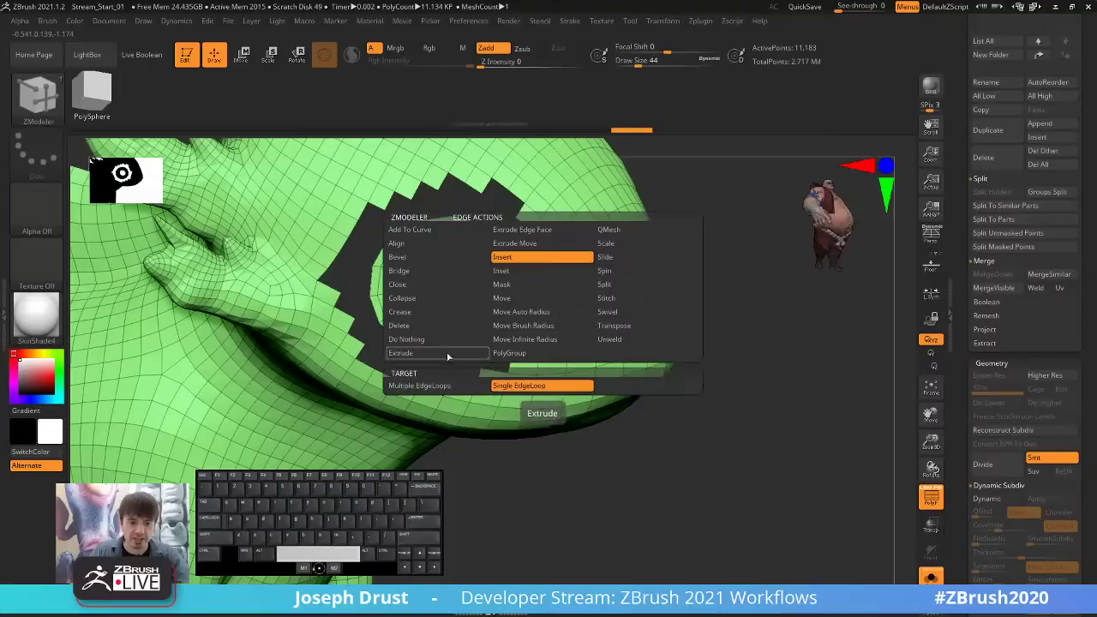
pyautogui.click(437, 270)
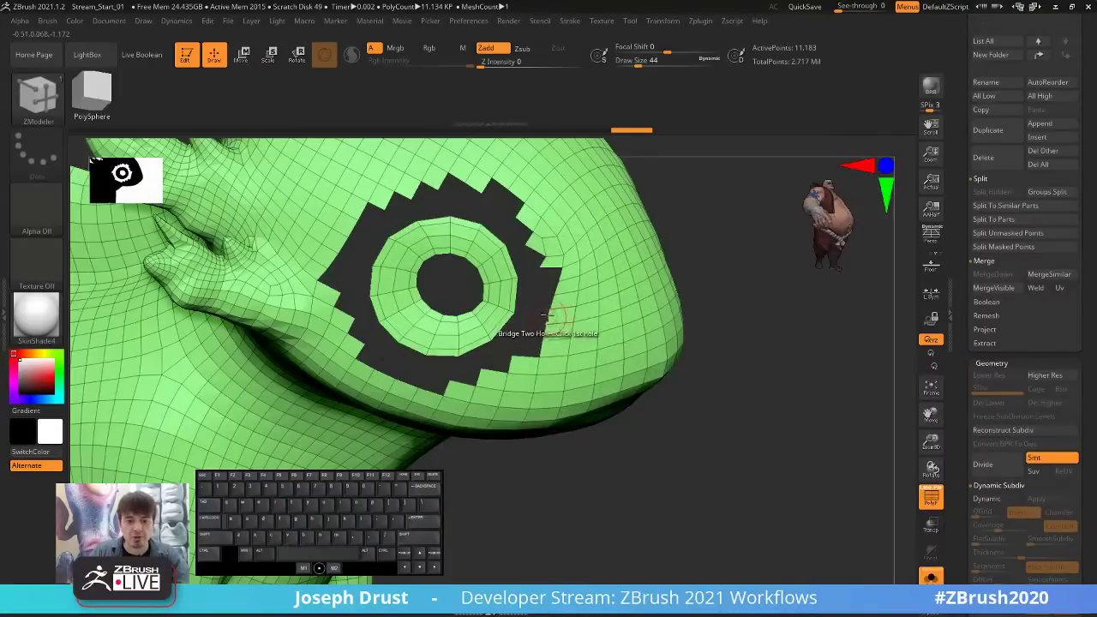
pyautogui.click(514, 301)
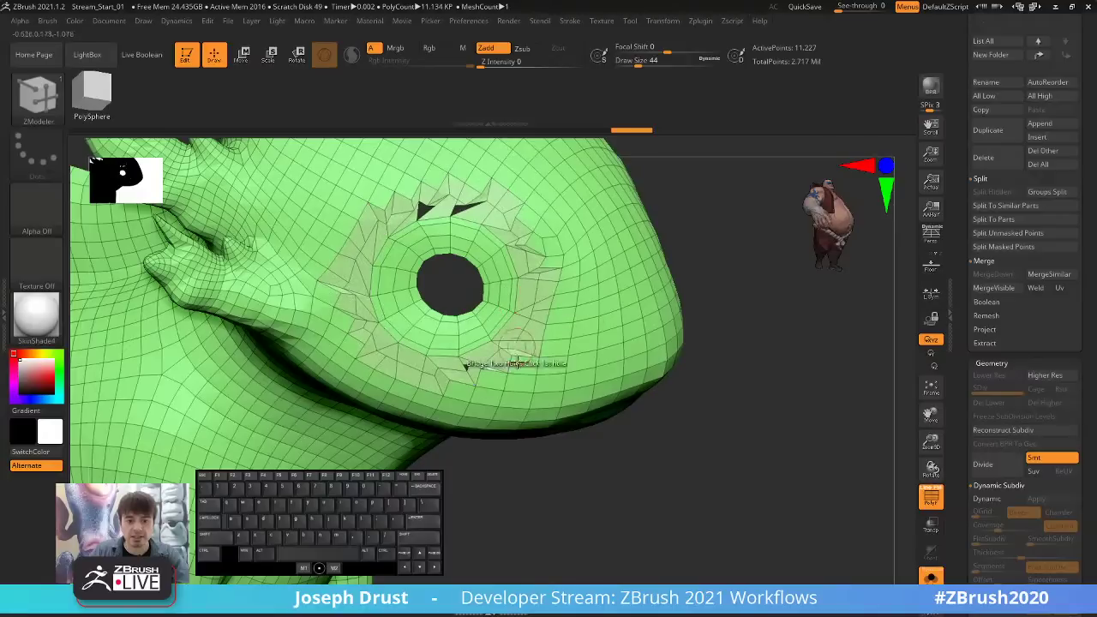
# Smooth the uneven bridge polygons all around the goggle ring to relax the band and close its overlaps.
pyautogui.moveTo(759, 282); pyautogui.dragTo(754, 271)
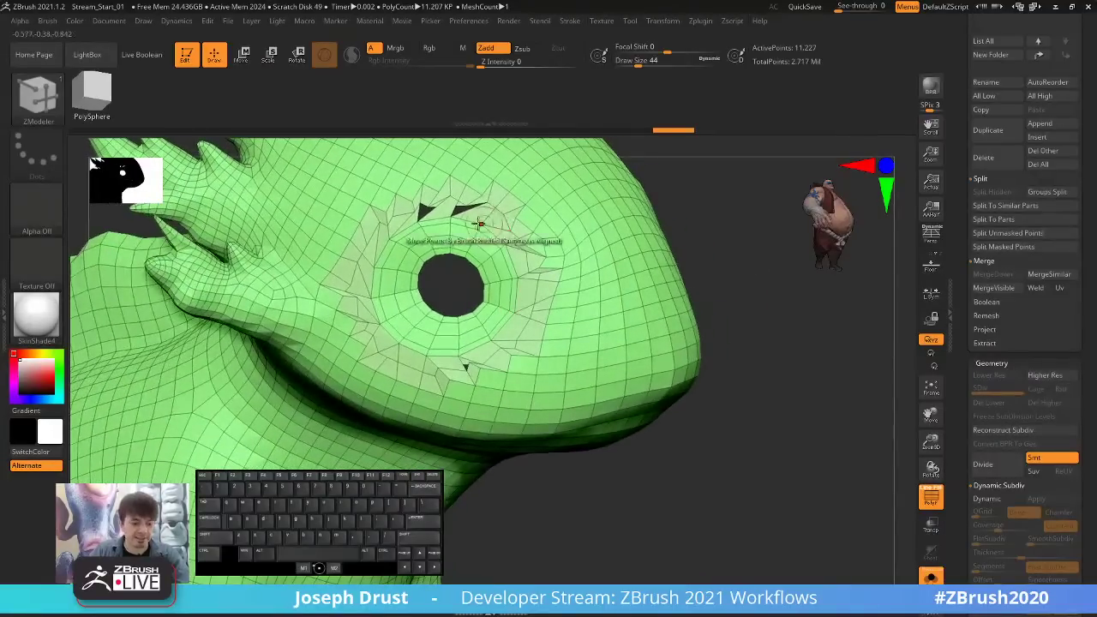
pyautogui.press('shift')
pyautogui.keyDown('shift'); pyautogui.moveTo(423, 210); pyautogui.dragTo(425, 205); pyautogui.keyUp('shift')
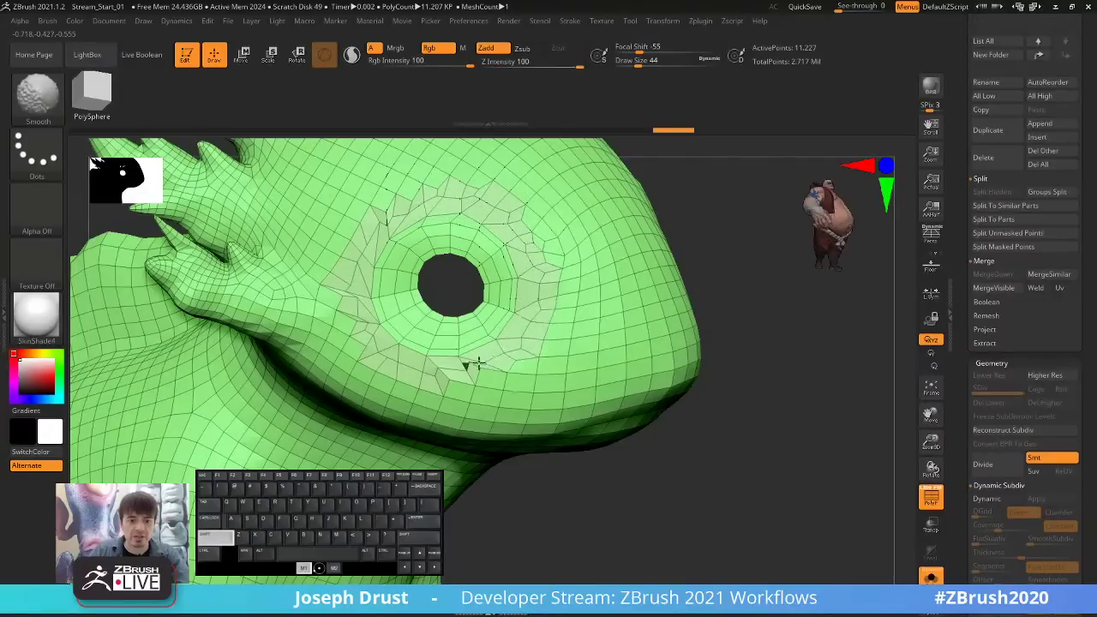
pyautogui.keyDown('shift'); pyautogui.moveTo(395, 360); pyautogui.dragTo(359, 254); pyautogui.keyUp('shift')
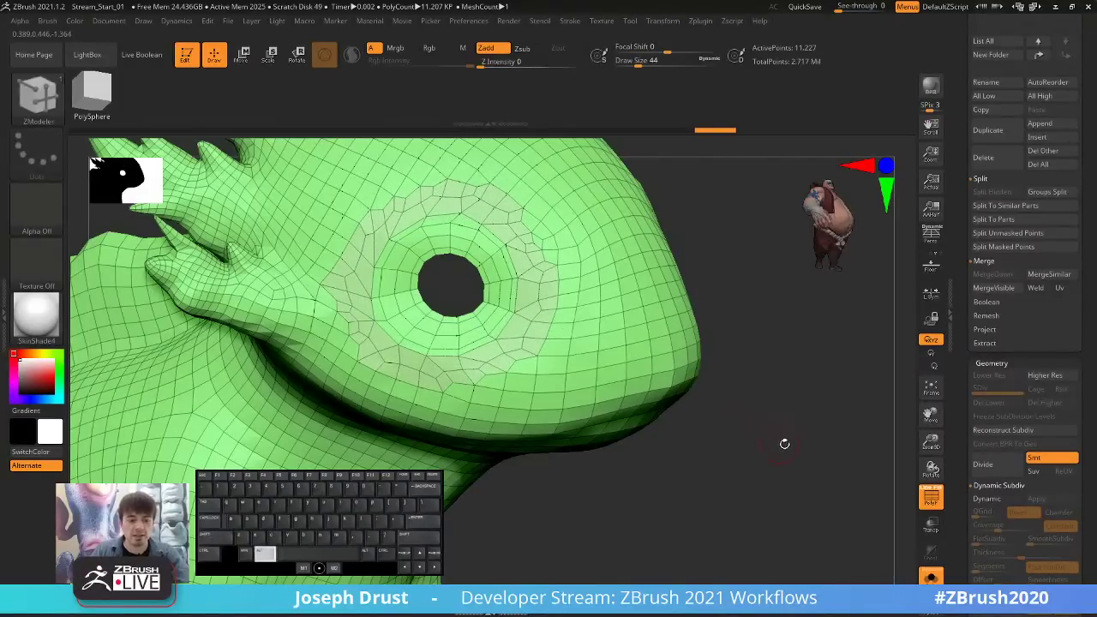
pyautogui.moveTo(783, 445)
pyautogui.mouseDown()
pyautogui.moveTo(742, 411)
pyautogui.moveTo(783, 390)
pyautogui.moveTo(773, 352)
pyautogui.mouseUp()
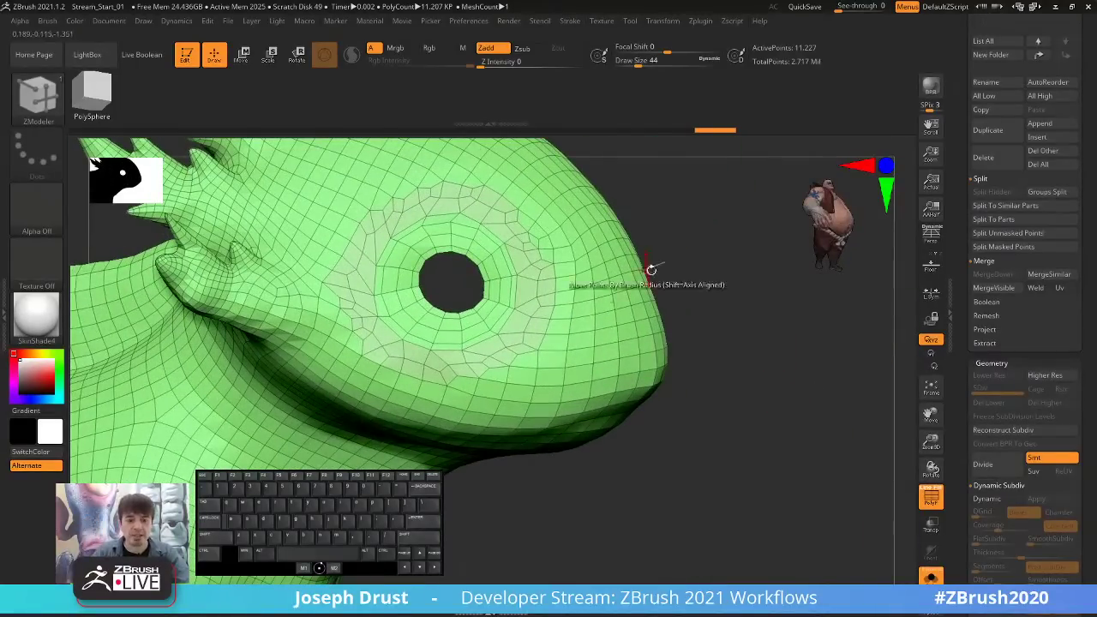
pyautogui.moveTo(746, 318); pyautogui.dragTo(727, 330)
# Try extruding the second goggle ring's outer edge across the gap toward the jagged head opening, using Extrude with Snap To Surface.
pyautogui.click(572, 269)
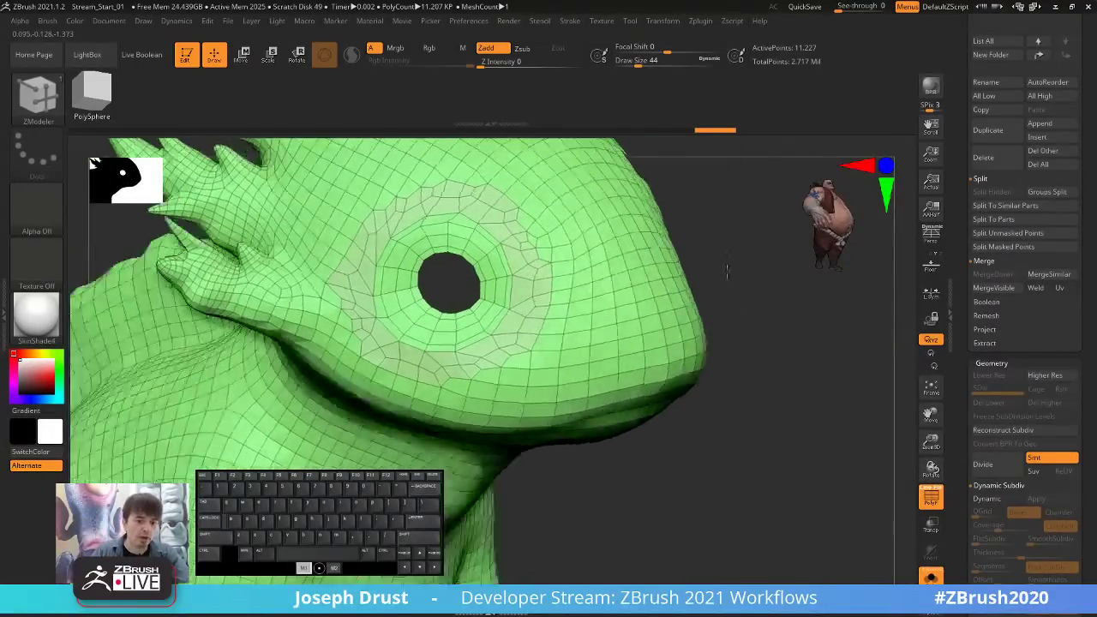
pyautogui.moveTo(573, 269)
pyautogui.mouseDown()
pyautogui.moveTo(646, 335)
pyautogui.moveTo(604, 349)
pyautogui.moveTo(623, 366)
pyautogui.mouseUp()
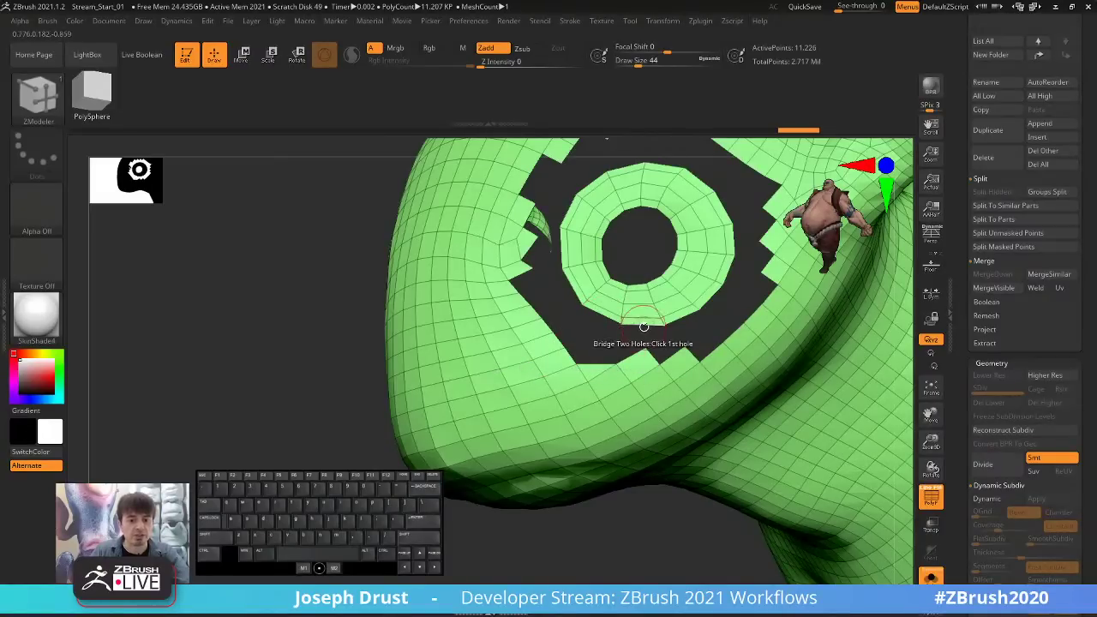
pyautogui.press('space')
pyautogui.click(540, 354)
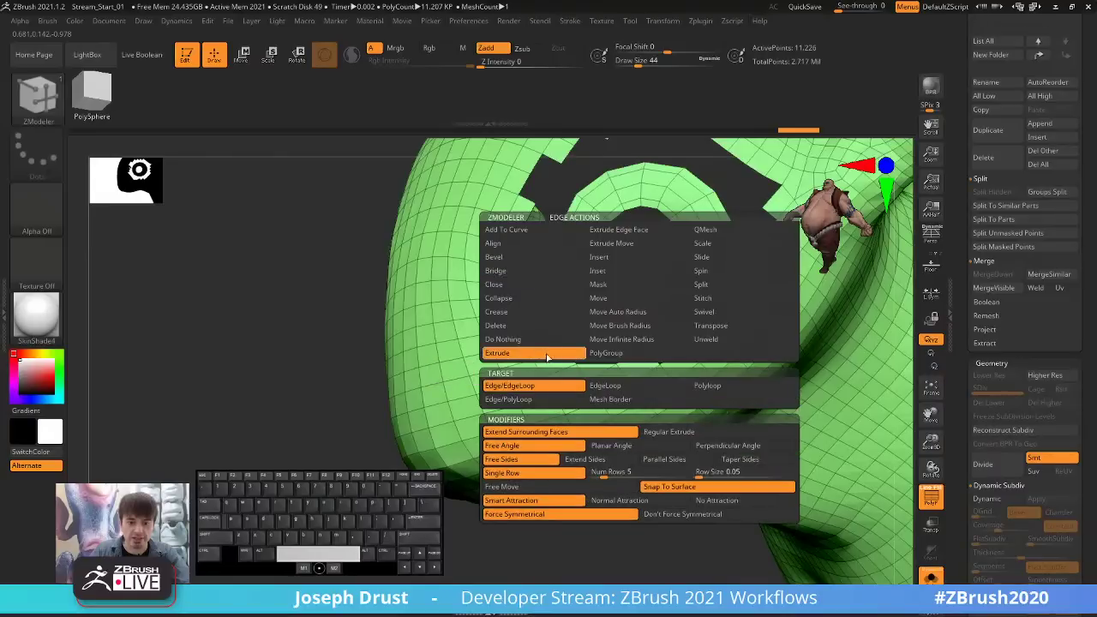
pyautogui.click(656, 321)
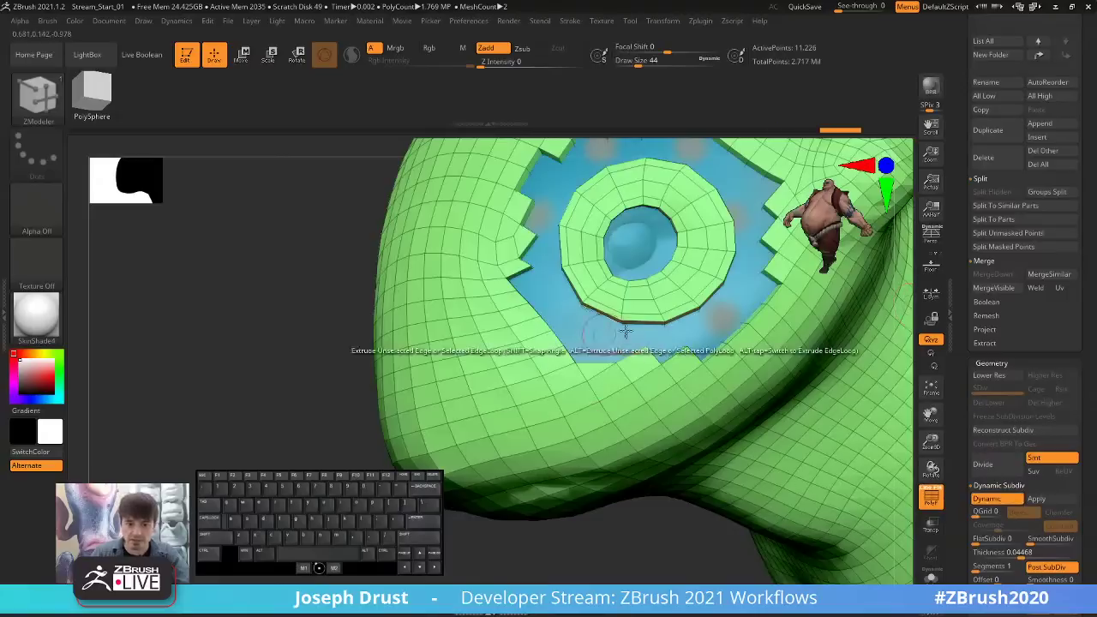
pyautogui.moveTo(599, 318); pyautogui.dragTo(570, 335)
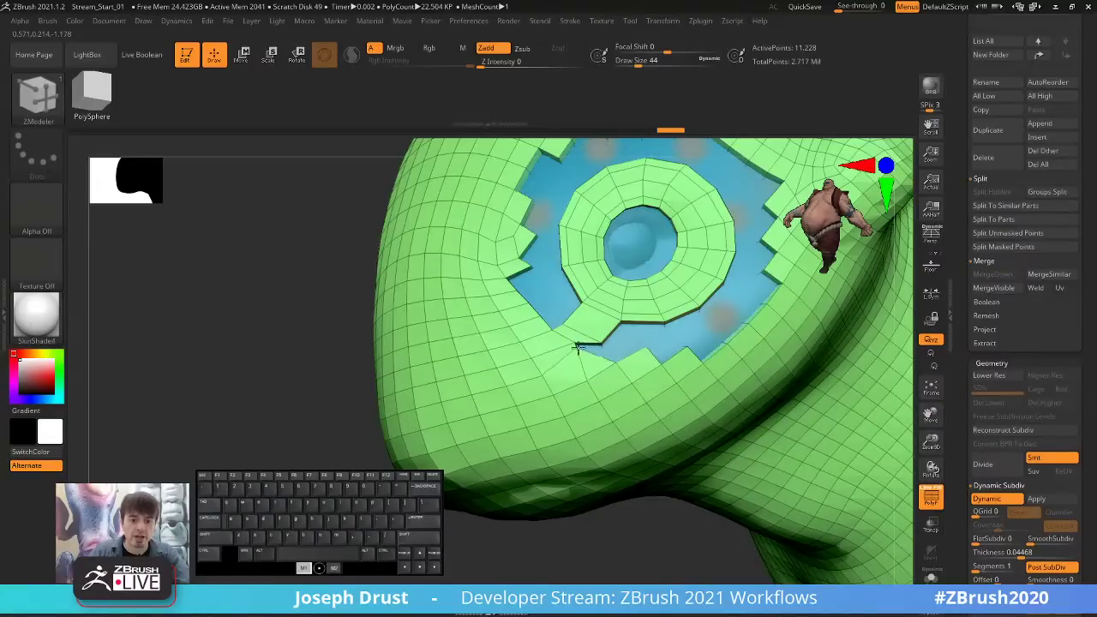
pyautogui.keyDown('alt'); pyautogui.moveTo(293, 351); pyautogui.dragTo(275, 202); pyautogui.keyUp('alt')
pyautogui.moveTo(625, 351)
pyautogui.mouseDown()
pyautogui.moveTo(718, 362)
pyautogui.moveTo(735, 383)
pyautogui.moveTo(764, 350)
pyautogui.moveTo(729, 377)
pyautogui.mouseUp()
# Undo the trial edge extrusion around the second goggle ring.
pyautogui.press('ctrl')
pyautogui.hotkey('ctrl', 'z')
pyautogui.hotkey('ctrl', 'z')
pyautogui.hotkey('ctrl', 'z')
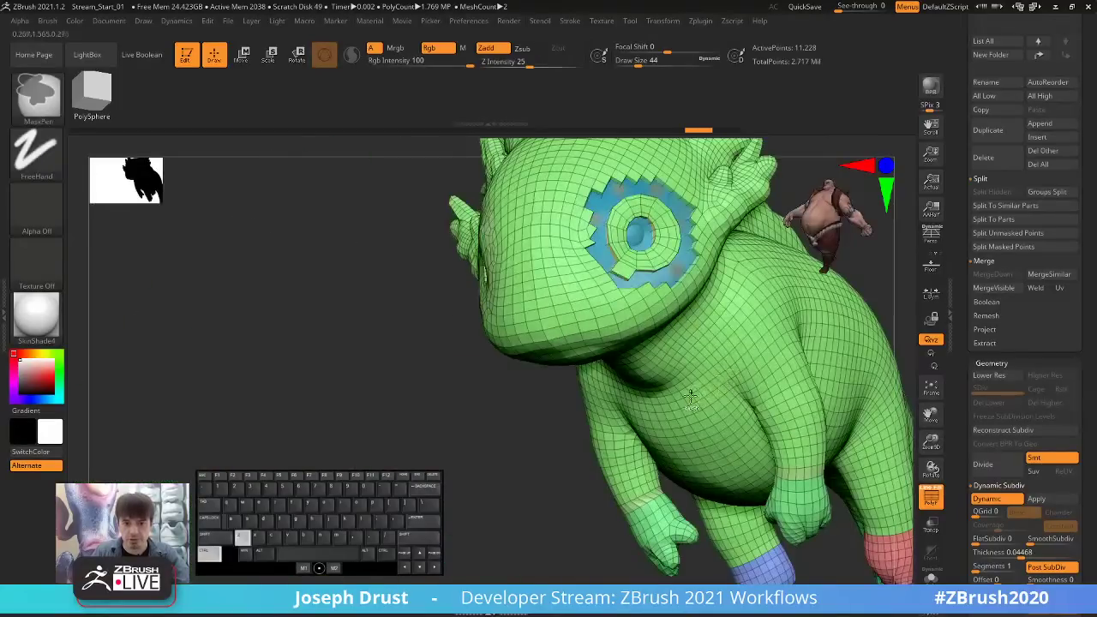
pyautogui.hotkey('ctrl', 'z')
pyautogui.hotkey('ctrl', 'z')
pyautogui.hotkey('ctrl', 'z')
pyautogui.hotkey('ctrl', 'z')
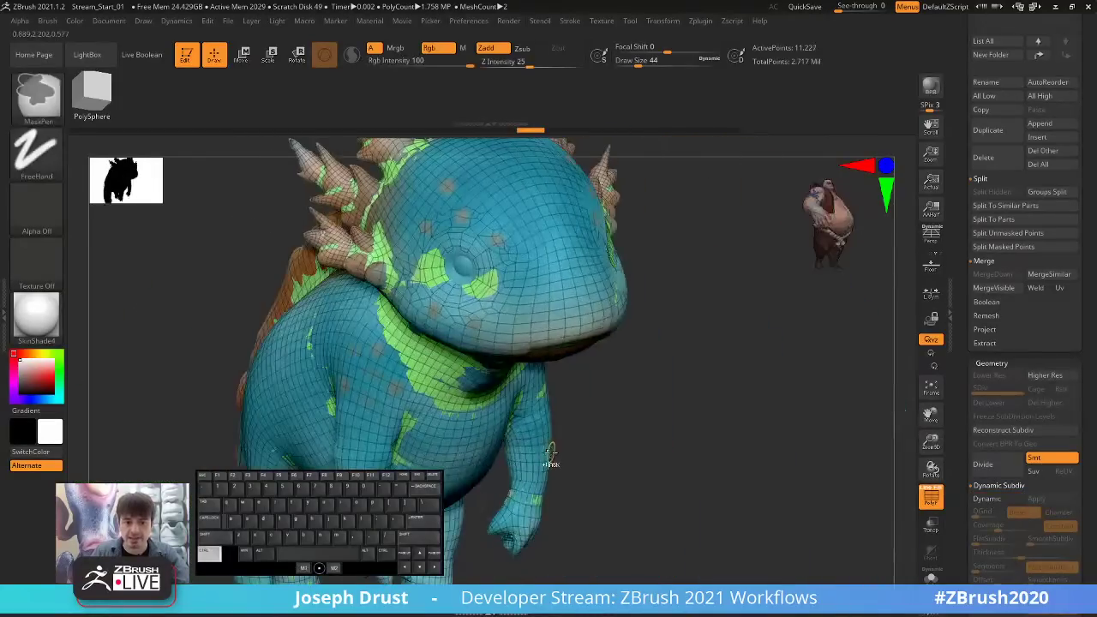
# Bridge the jagged opening in the head around the second eye to the outer edge of its goggle ring.
pyautogui.moveTo(769, 370); pyautogui.dragTo(733, 377)
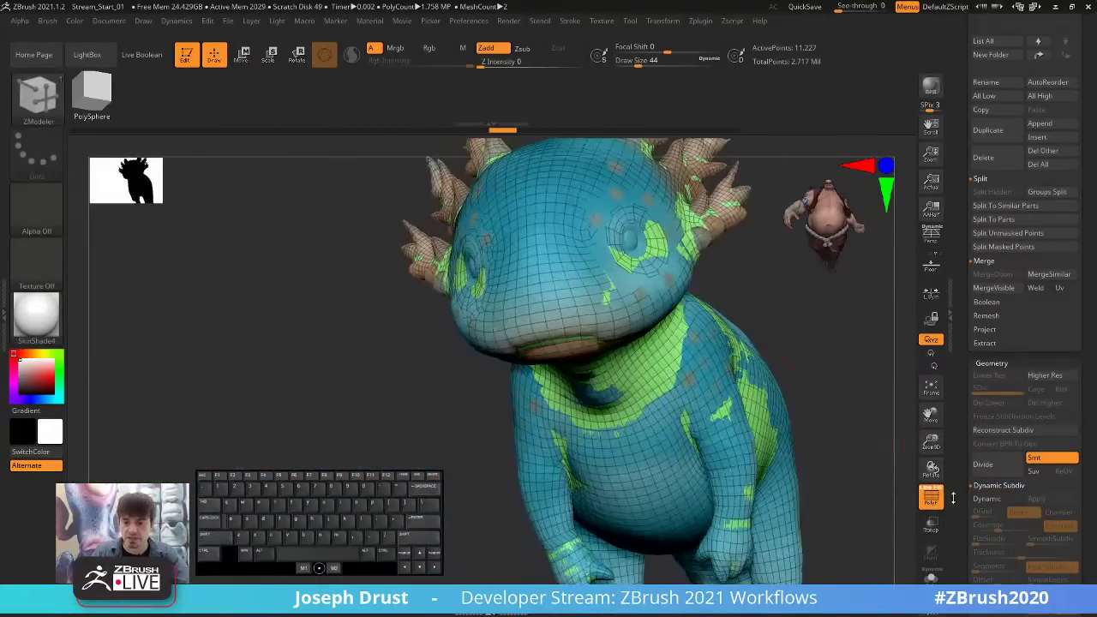
pyautogui.click(931, 497)
pyautogui.moveTo(881, 417); pyautogui.dragTo(820, 460)
pyautogui.click(931, 576)
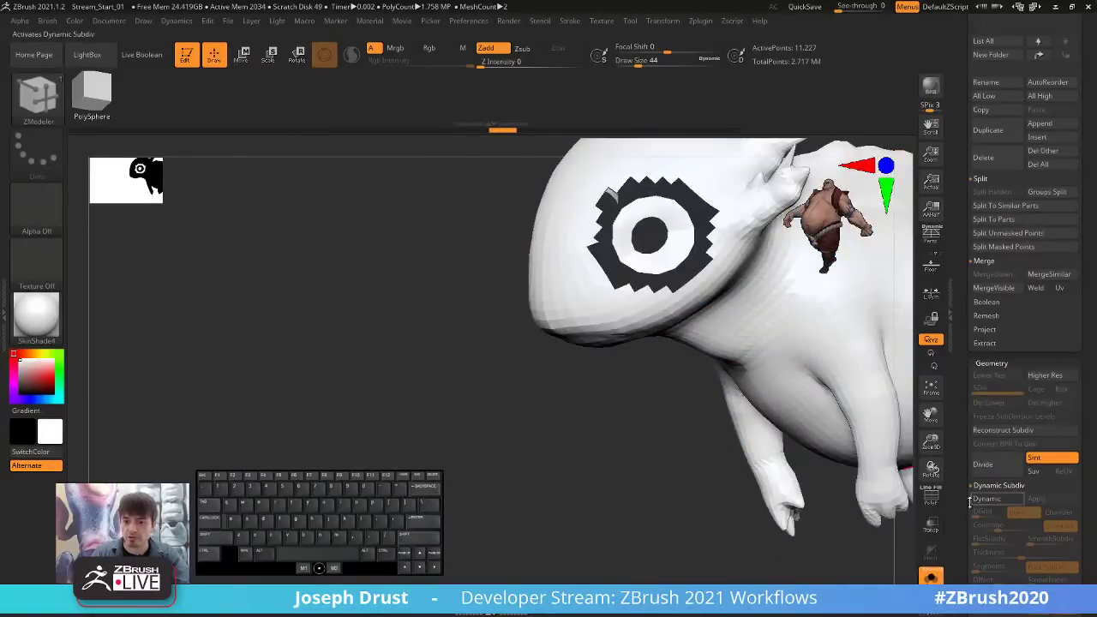
pyautogui.moveTo(591, 548); pyautogui.dragTo(415, 410)
pyautogui.click(930, 497)
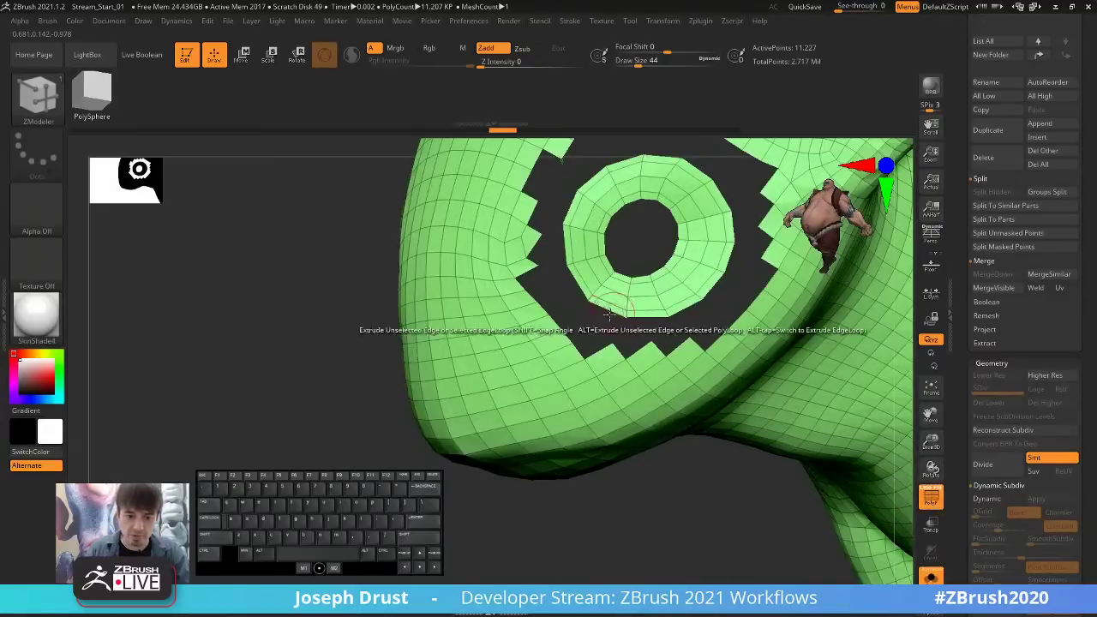
pyautogui.press('space')
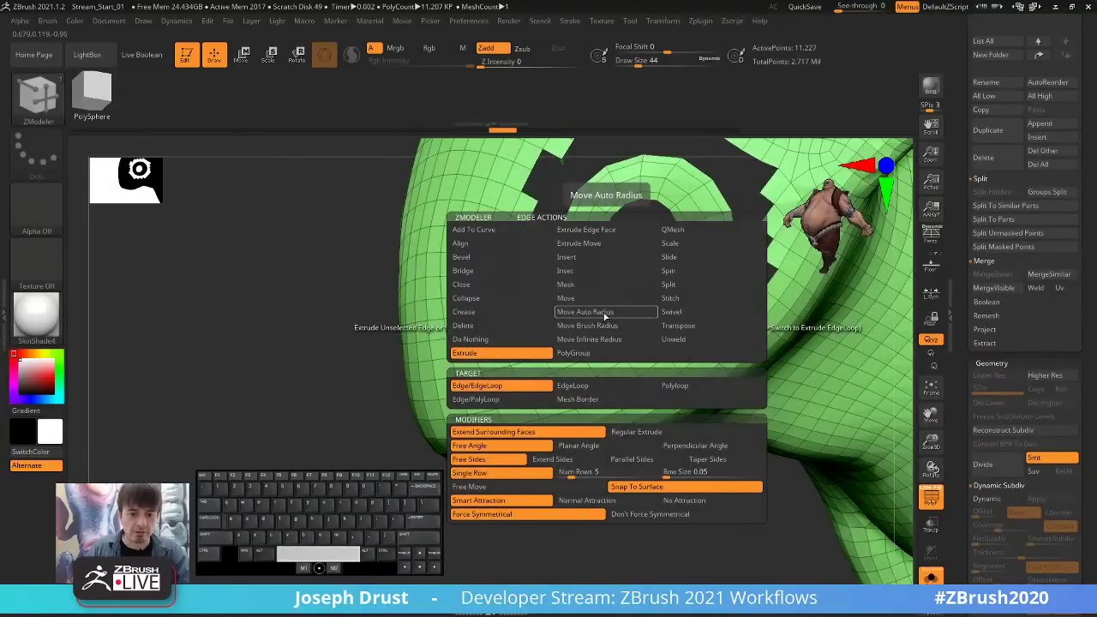
pyautogui.click(464, 271)
pyautogui.click(569, 302)
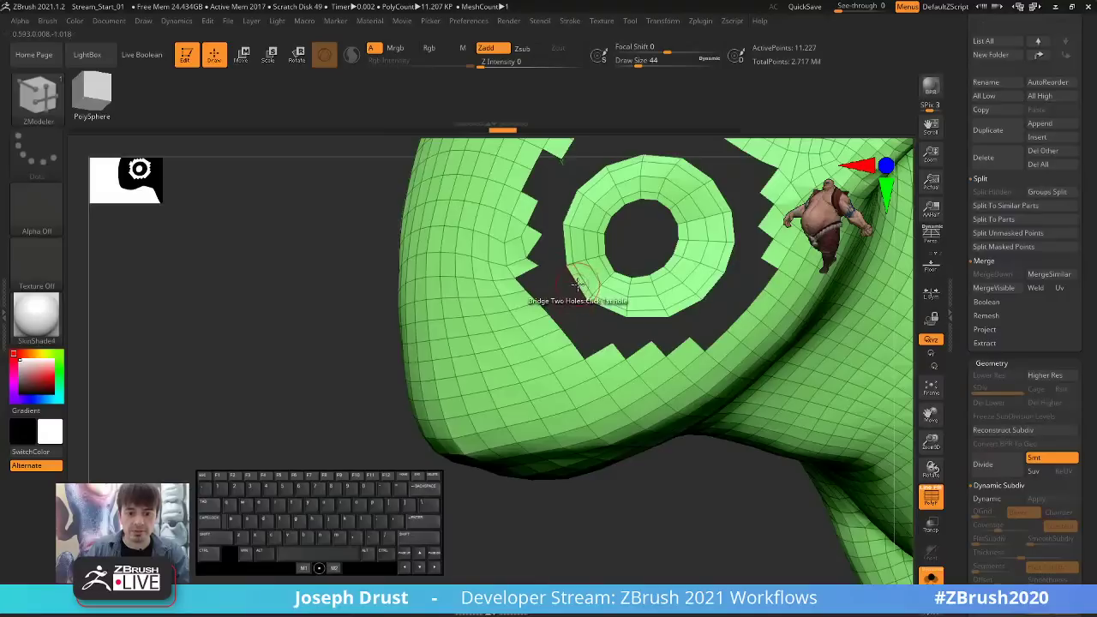
pyautogui.click(517, 339)
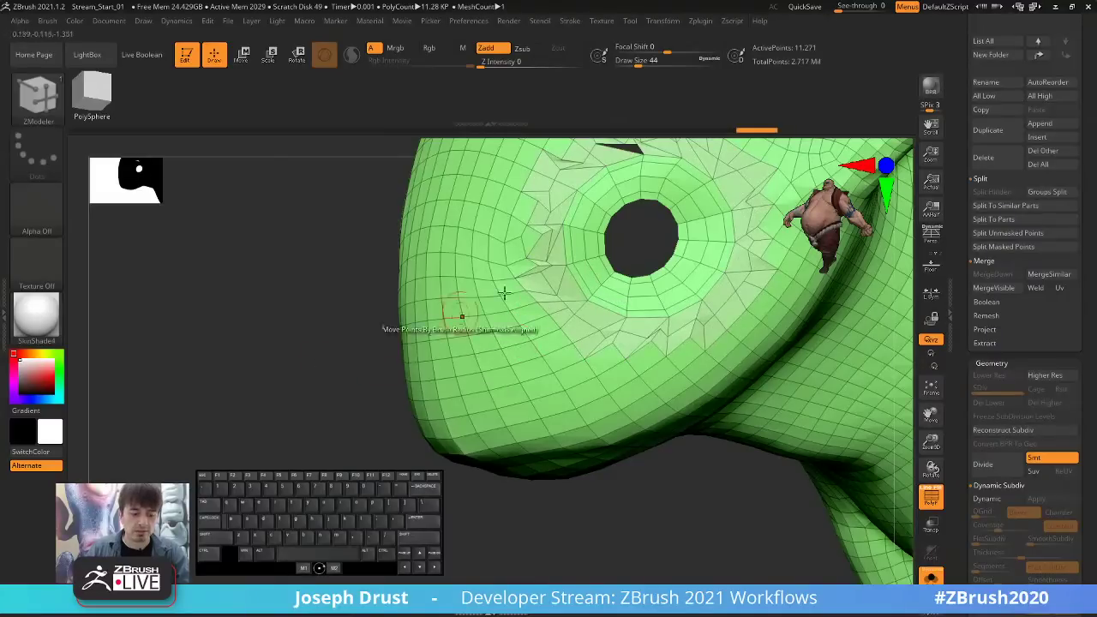
# Smooth the uneven bridge polygons around the second goggle ring to relax the band.
pyautogui.press('shift')
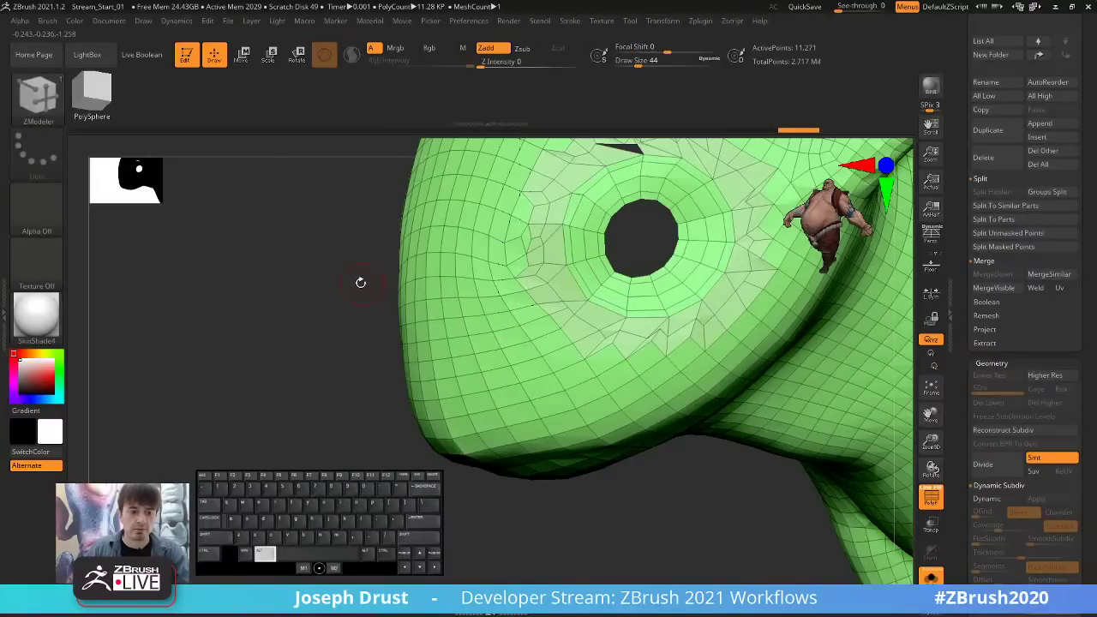
pyautogui.moveTo(363, 282)
pyautogui.keyDown('alt'); pyautogui.mouseDown()
pyautogui.moveTo(335, 317)
pyautogui.moveTo(480, 274)
pyautogui.mouseUp(); pyautogui.keyUp('alt')
pyautogui.moveTo(556, 250)
pyautogui.keyDown('shift'); pyautogui.mouseDown()
pyautogui.moveTo(690, 254)
pyautogui.moveTo(686, 311)
pyautogui.moveTo(642, 383)
pyautogui.moveTo(568, 387)
pyautogui.moveTo(617, 392)
pyautogui.mouseUp(); pyautogui.keyUp('shift')
# Examine the combined low-poly mesh from several angles, with and without polyframe, and compare it with the high-resolution painted creature.
pyautogui.press('f')
pyautogui.moveTo(557, 469); pyautogui.dragTo(794, 301)
pyautogui.moveTo(790, 413); pyautogui.dragTo(869, 429)
pyautogui.click(938, 489)
pyautogui.keyDown('alt'); pyautogui.moveTo(820, 494); pyautogui.dragTo(818, 448); pyautogui.keyUp('alt')
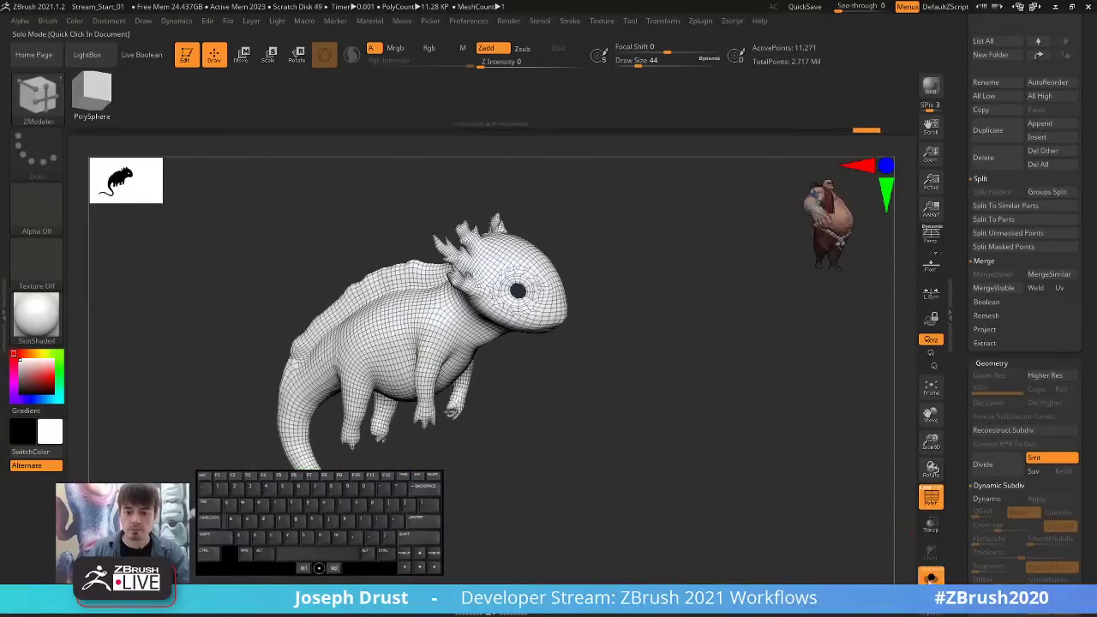
pyautogui.click(930, 575)
pyautogui.moveTo(849, 494); pyautogui.dragTo(801, 342)
pyautogui.hotkey('shift', 'f')
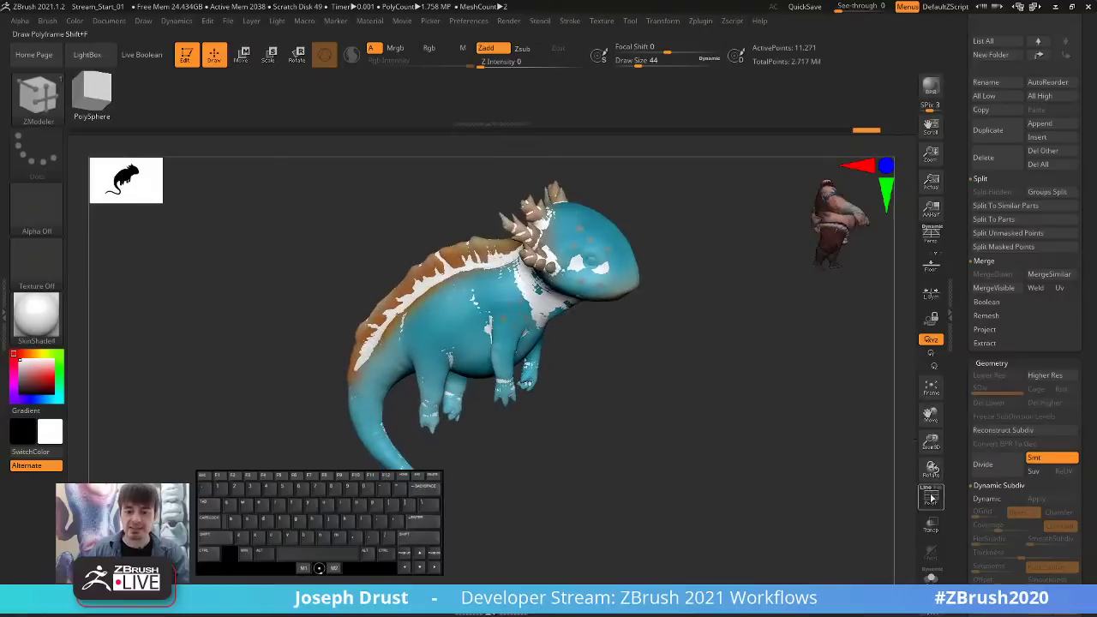
pyautogui.click(931, 499)
pyautogui.click(931, 499)
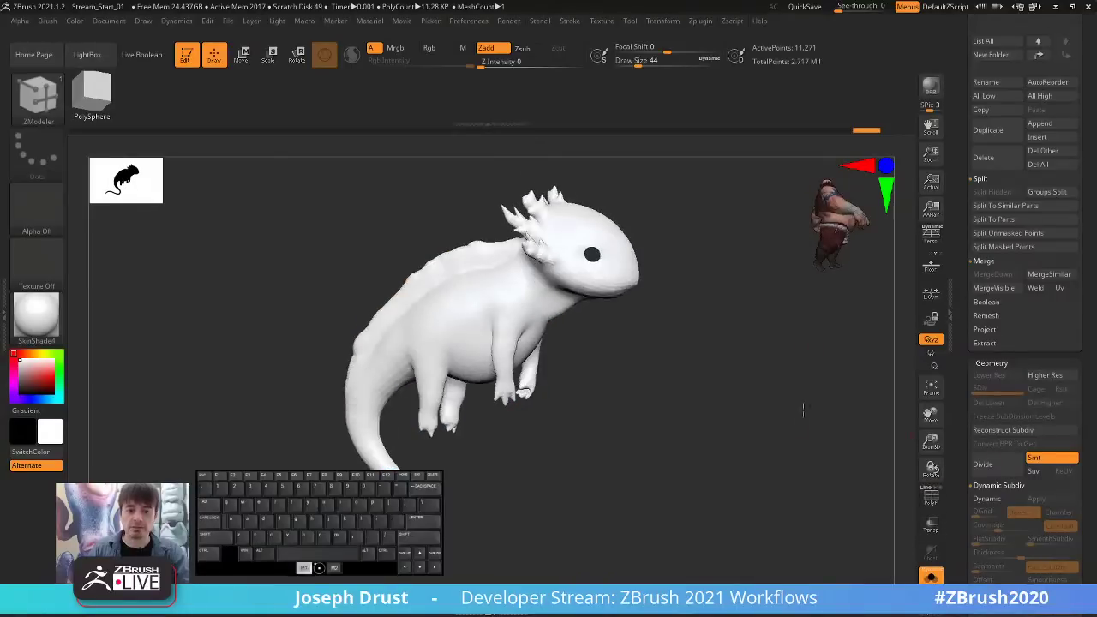
pyautogui.click(932, 498)
pyautogui.moveTo(857, 450); pyautogui.dragTo(815, 423)
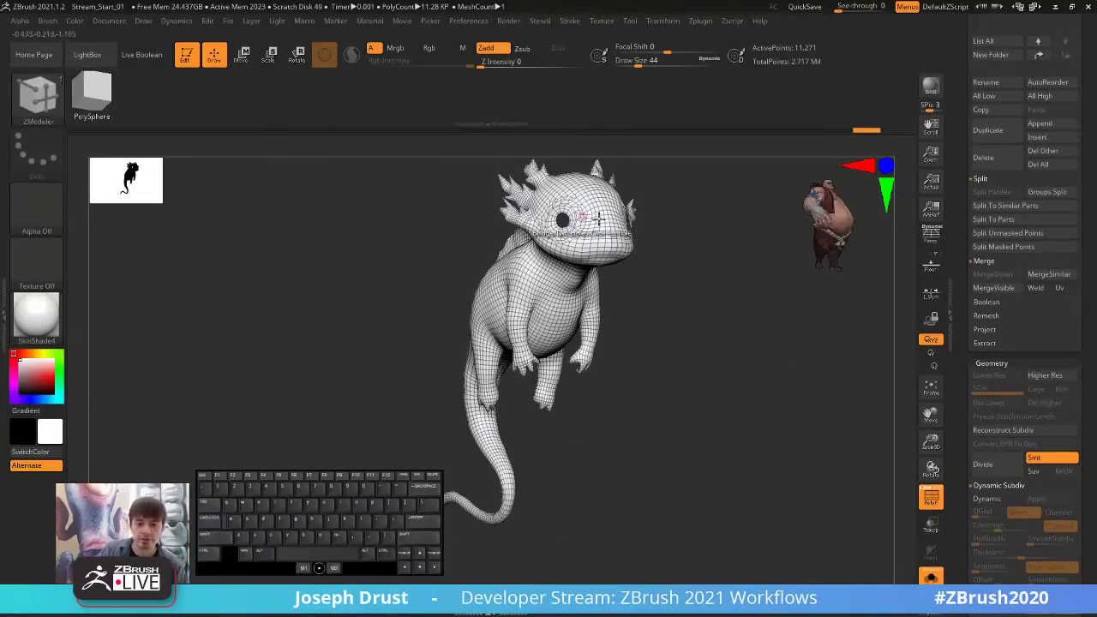
pyautogui.moveTo(634, 240); pyautogui.dragTo(684, 284)
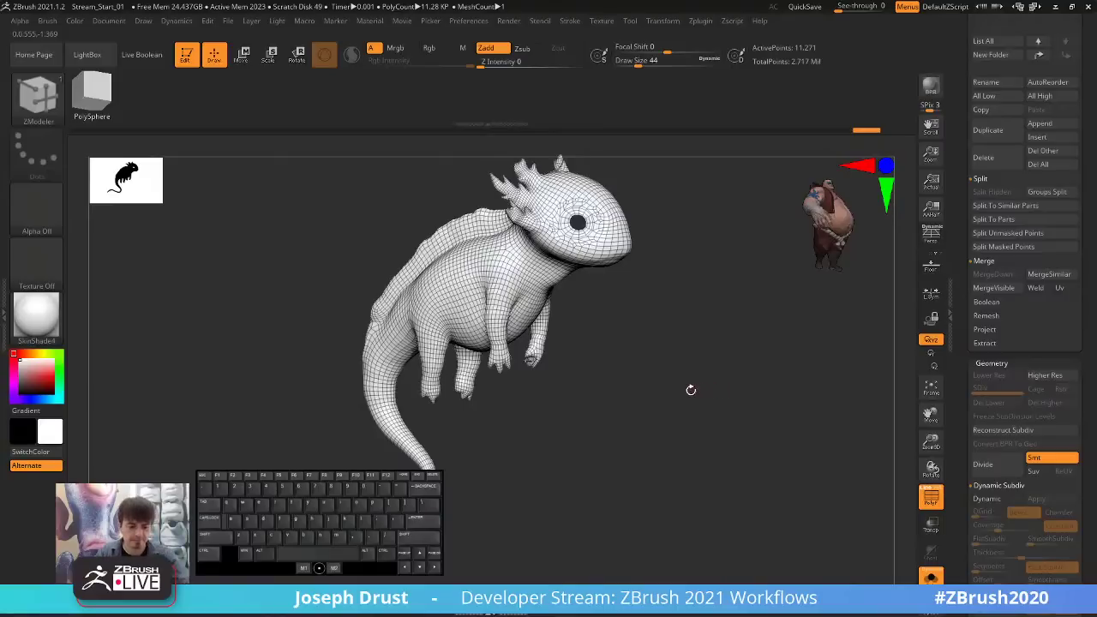
pyautogui.press('ctrl')
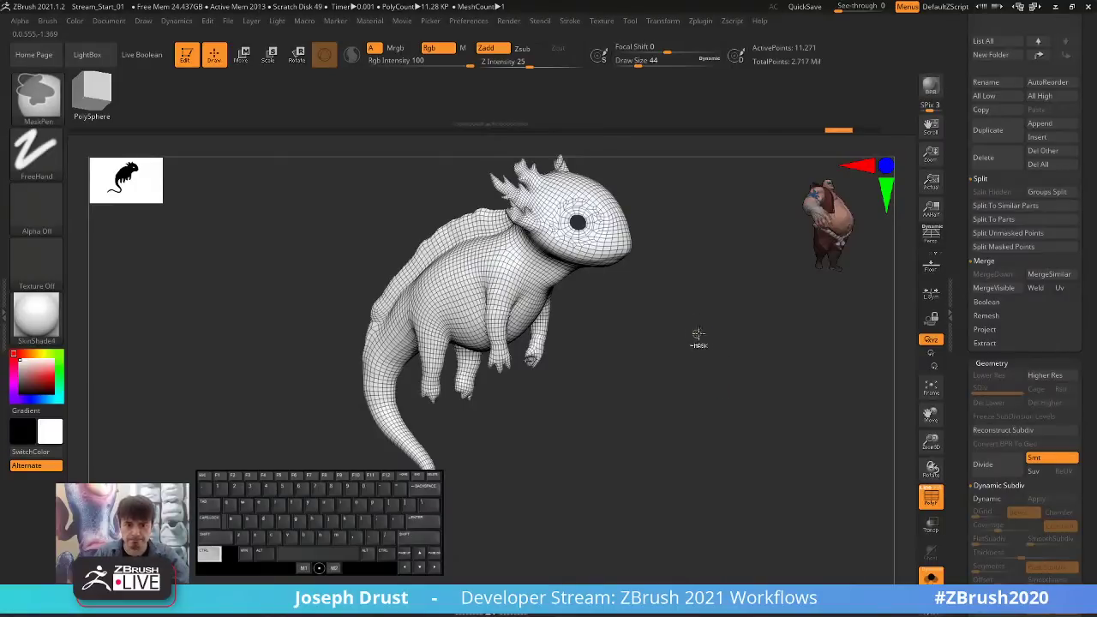
pyautogui.moveTo(727, 343)
pyautogui.keyDown('shift'); pyautogui.mouseDown()
pyautogui.moveTo(716, 377)
pyautogui.moveTo(848, 368)
pyautogui.moveTo(796, 380)
pyautogui.moveTo(795, 359)
pyautogui.mouseUp(); pyautogui.keyUp('shift')
pyautogui.click(936, 490)
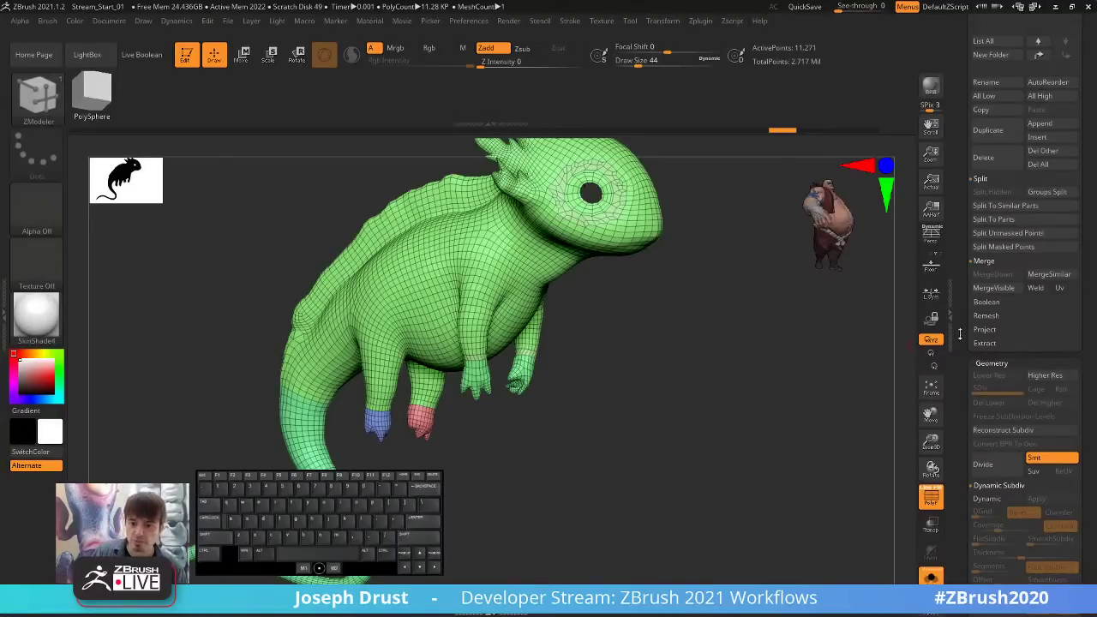
# Try remeshing the whole low-poly creature with ZRemesher, using KeepGroups on, Adapt off and the Same polygon count.
pyautogui.moveTo(958, 333); pyautogui.dragTo(959, 364)
pyautogui.moveTo(960, 465); pyautogui.dragTo(1020, 390)
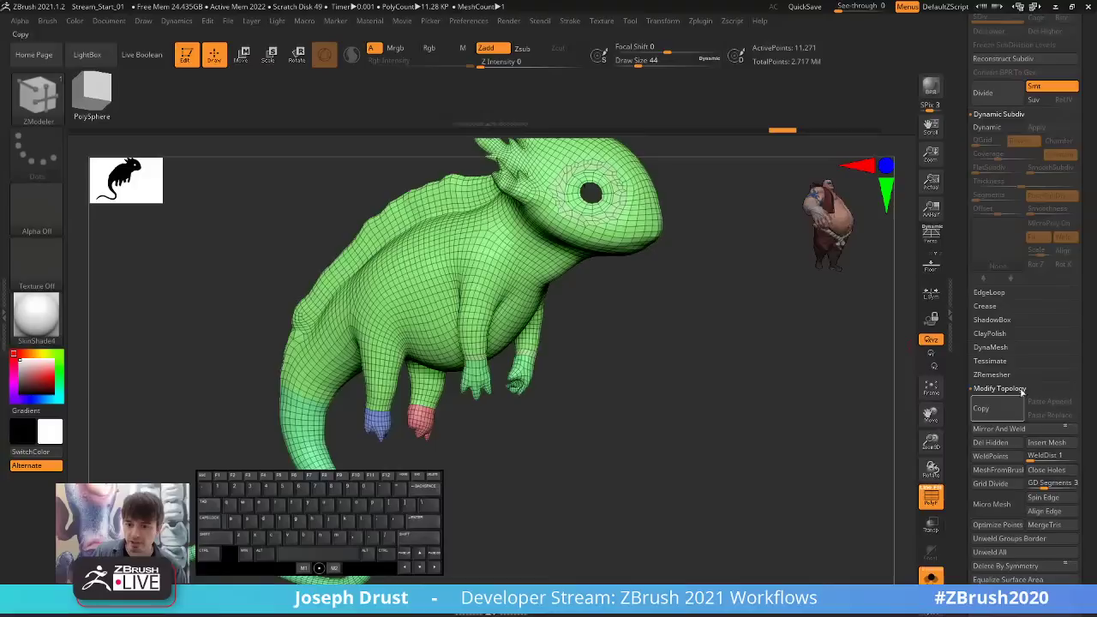
pyautogui.click(987, 374)
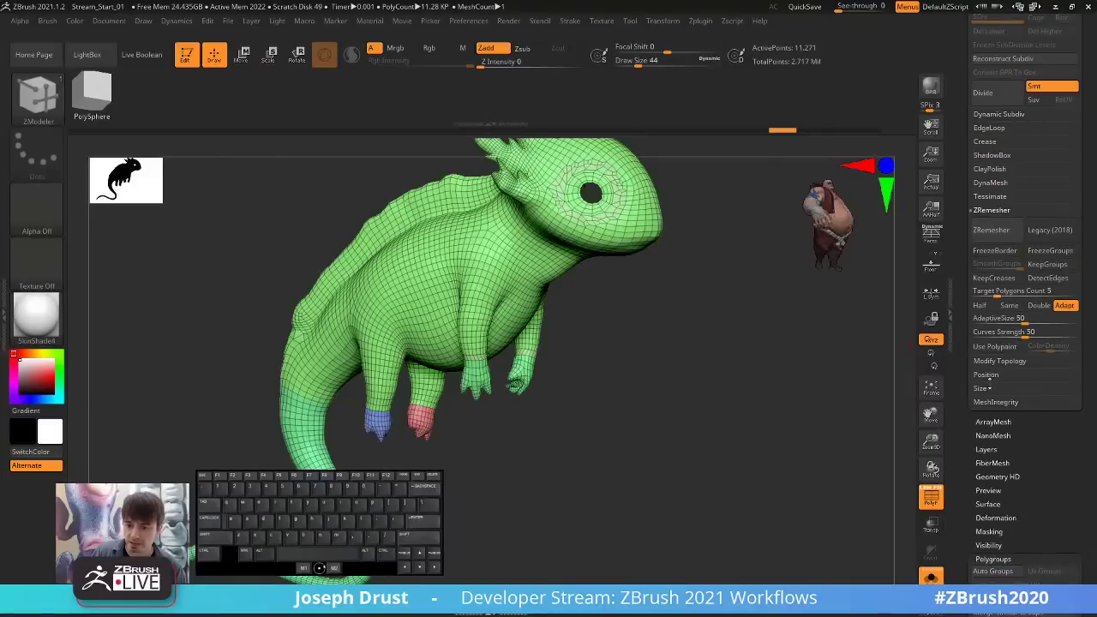
pyautogui.click(1041, 266)
pyautogui.click(1064, 306)
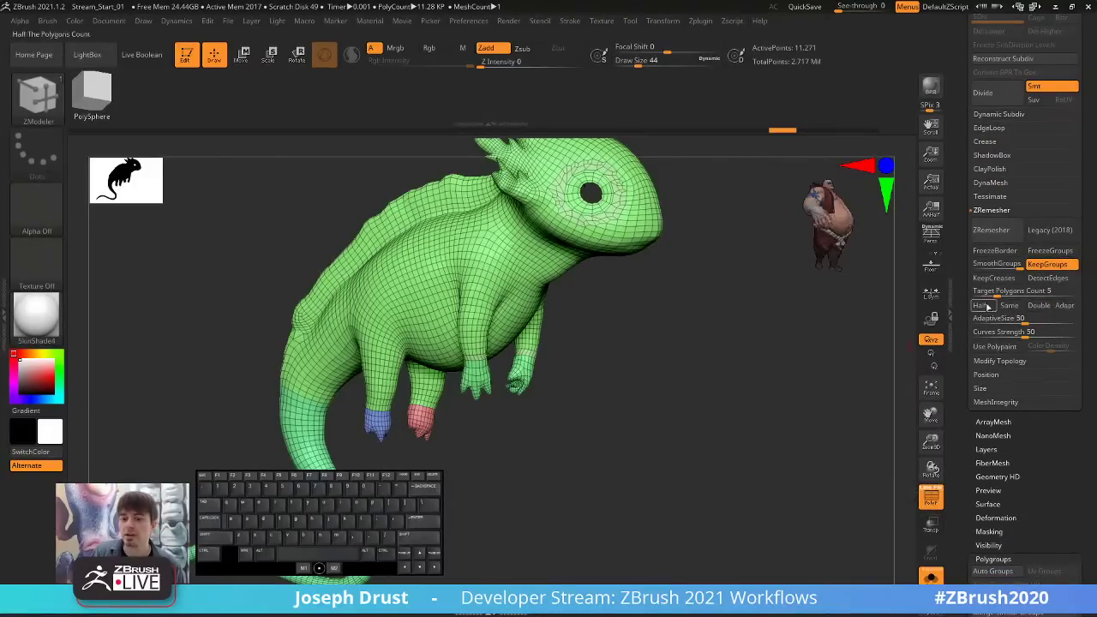
pyautogui.click(1009, 305)
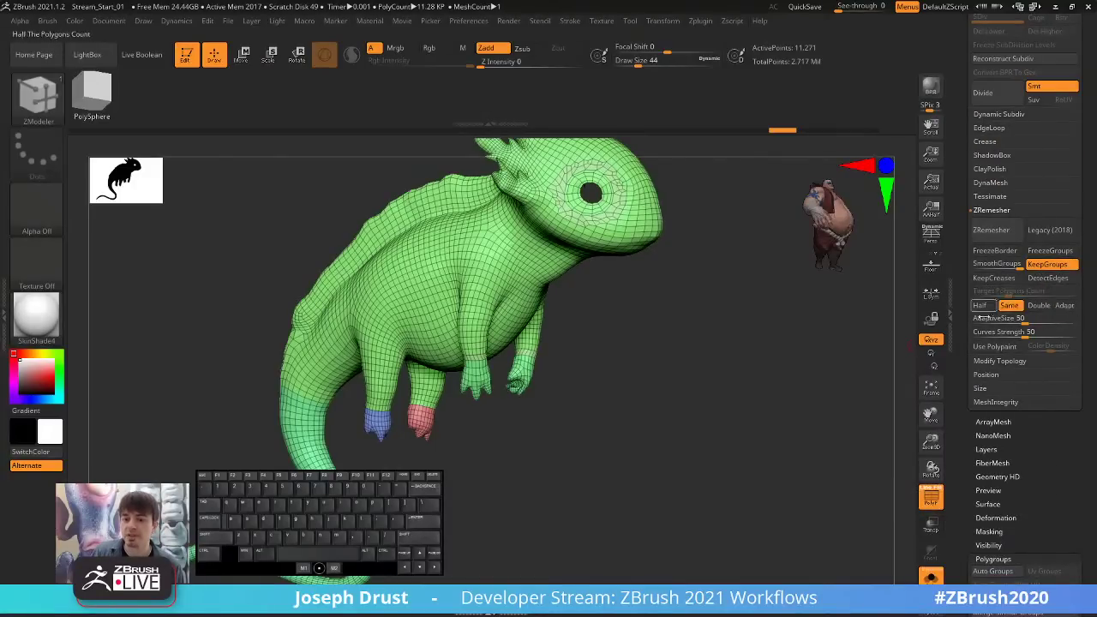
pyautogui.click(990, 231)
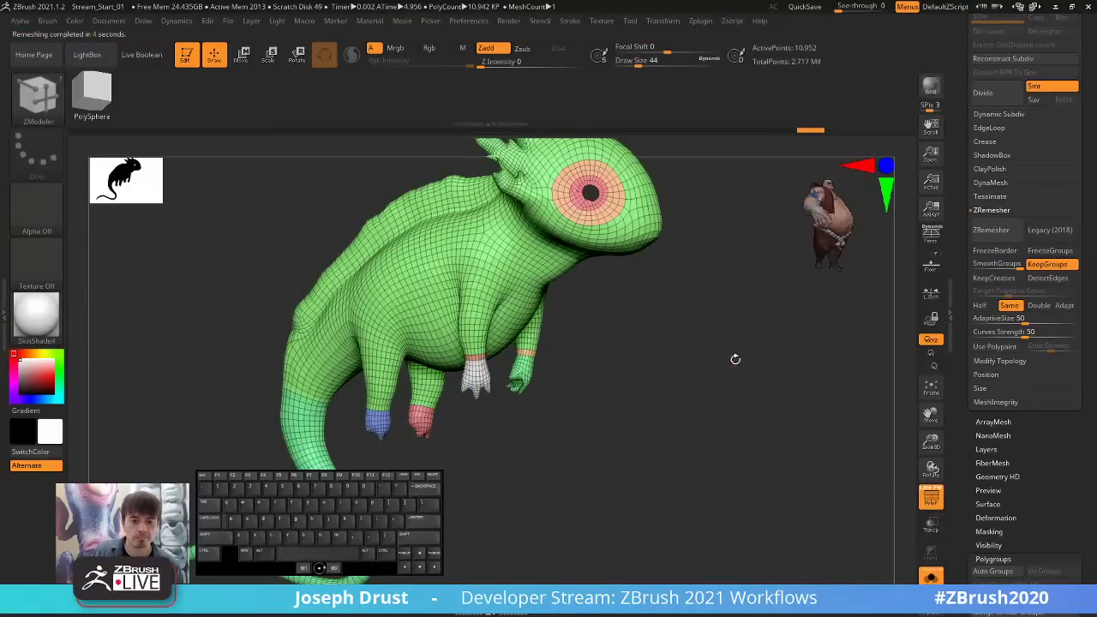
# Inspect the remeshed goggle and glove regions, and undo the remesh of the whole creature.
pyautogui.moveTo(732, 360)
pyautogui.mouseDown()
pyautogui.moveTo(683, 377)
pyautogui.moveTo(739, 355)
pyautogui.mouseUp()
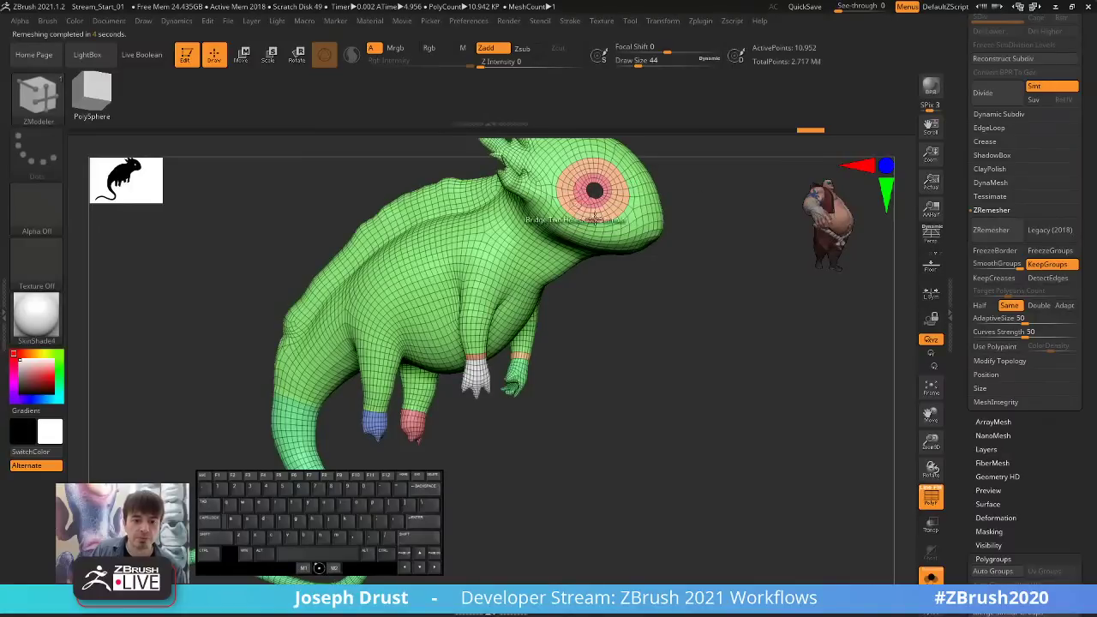
pyautogui.moveTo(783, 399); pyautogui.dragTo(761, 400)
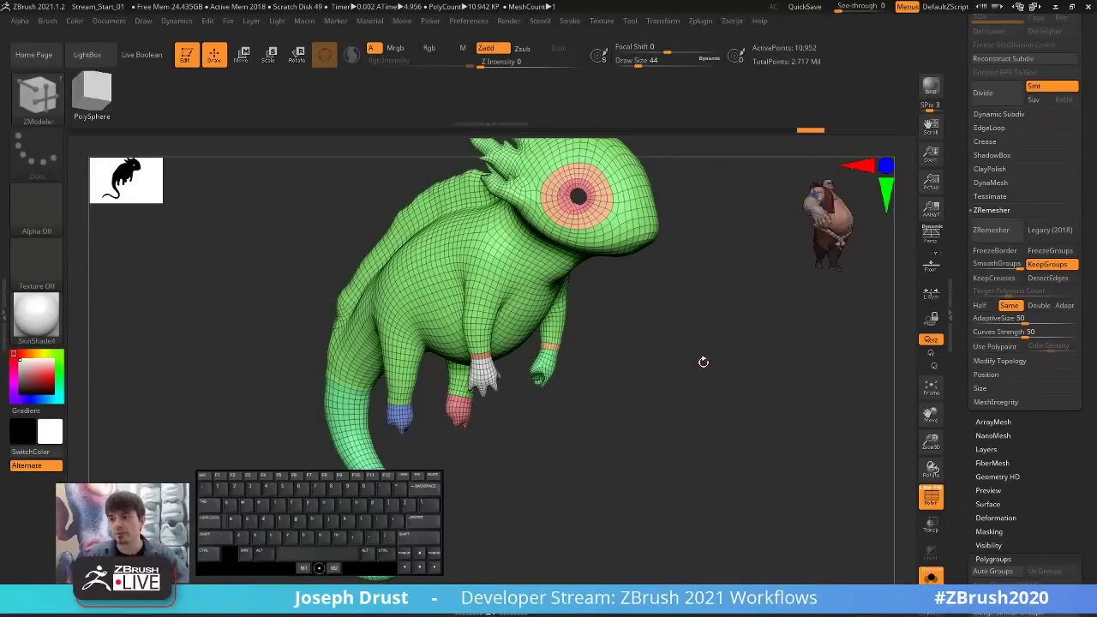
pyautogui.hotkey('ctrl', 'z')
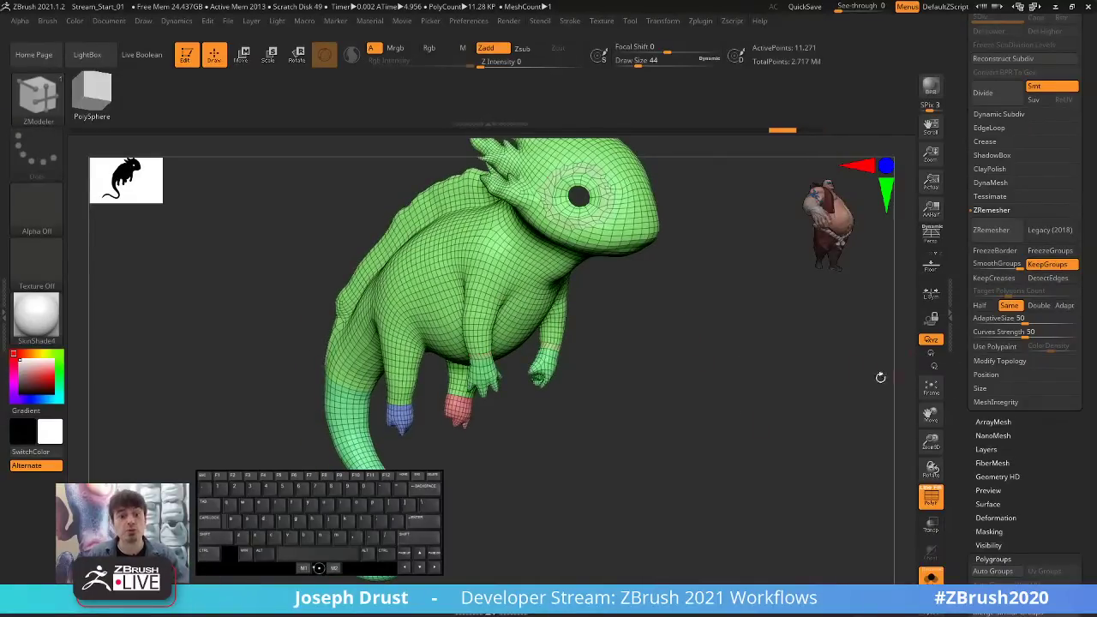
# Isolate the bridge band around the goggle ring, try remeshing it with KeepGroups on, and show the full mesh again.
pyautogui.moveTo(677, 331)
pyautogui.mouseDown()
pyautogui.moveTo(692, 306)
pyautogui.moveTo(725, 355)
pyautogui.mouseUp()
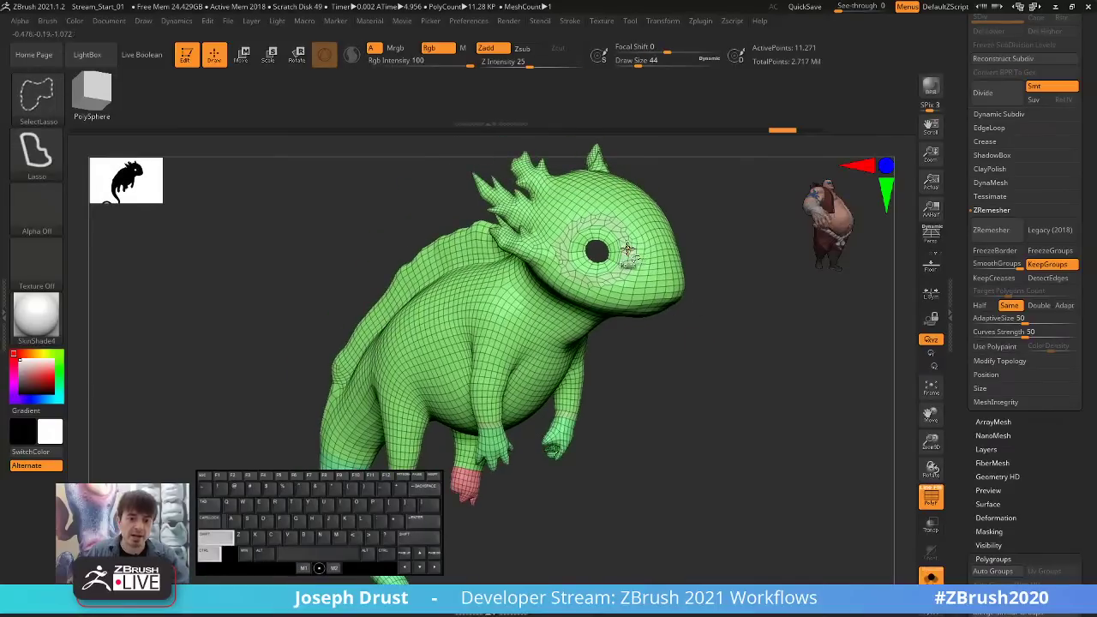
pyautogui.moveTo(744, 255); pyautogui.dragTo(793, 369)
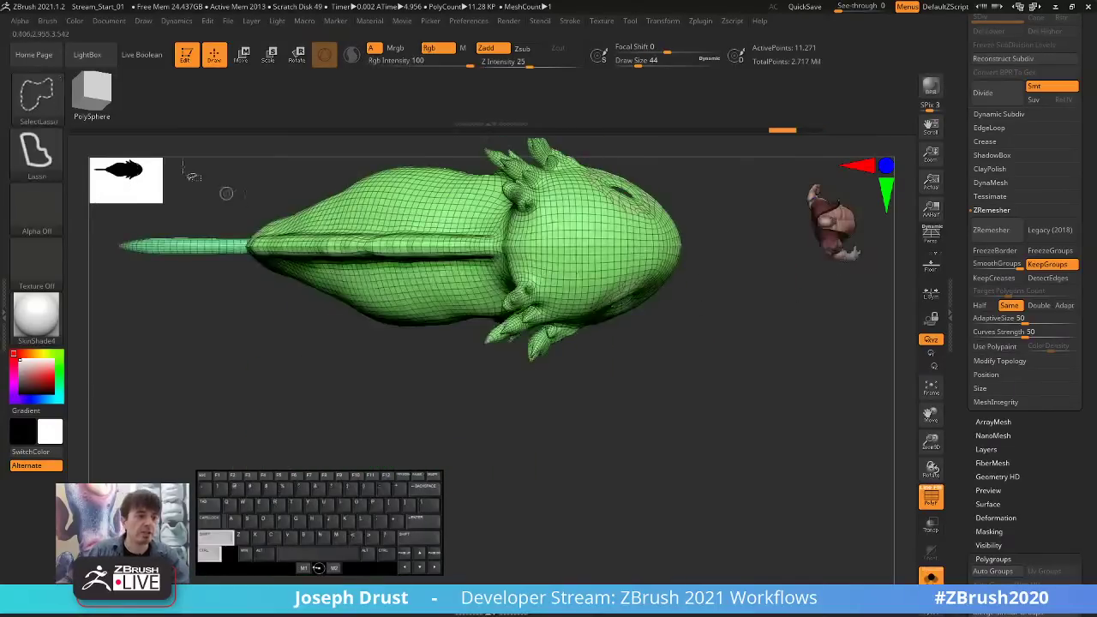
pyautogui.keyDown('ctrl'); pyautogui.keyDown('shift'); pyautogui.click(40, 97); pyautogui.keyUp('shift'); pyautogui.keyUp('ctrl')
pyautogui.keyDown('ctrl'); pyautogui.keyDown('shift'); pyautogui.click(440, 163); pyautogui.keyUp('shift'); pyautogui.keyUp('ctrl')
pyautogui.moveTo(749, 335)
pyautogui.mouseDown()
pyautogui.moveTo(773, 316)
pyautogui.moveTo(787, 366)
pyautogui.mouseUp()
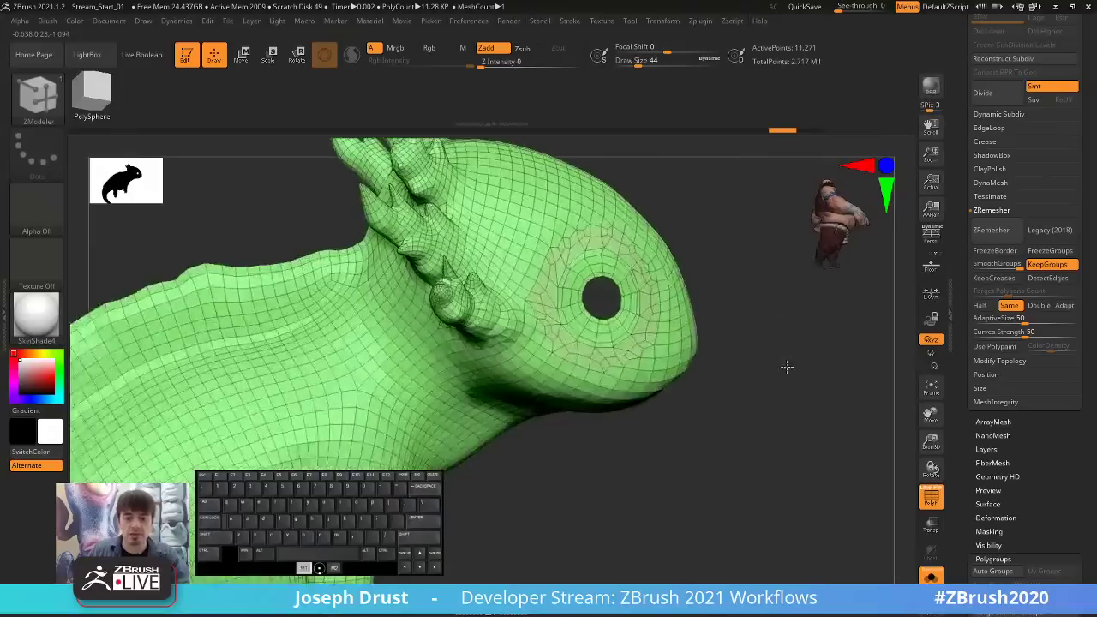
pyautogui.keyDown('ctrl'); pyautogui.keyDown('shift'); pyautogui.moveTo(591, 296); pyautogui.dragTo(652, 299); pyautogui.keyUp('shift'); pyautogui.keyUp('ctrl')
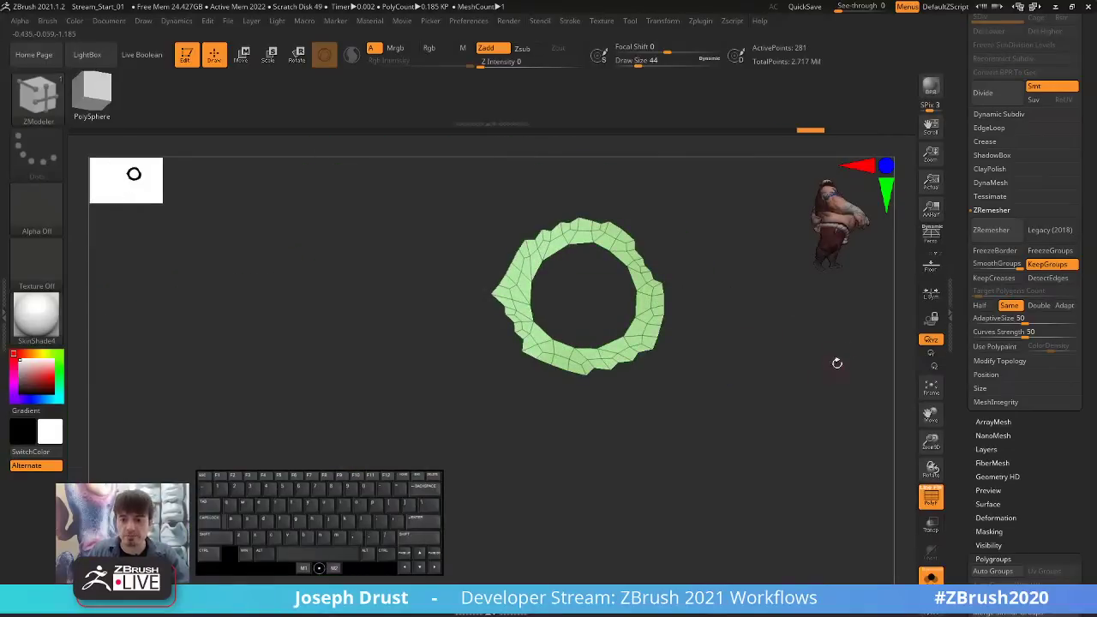
pyautogui.hotkey('ctrl', 'w')
pyautogui.keyDown('ctrl'); pyautogui.keyDown('shift'); pyautogui.click(780, 381); pyautogui.keyUp('shift'); pyautogui.keyUp('ctrl')
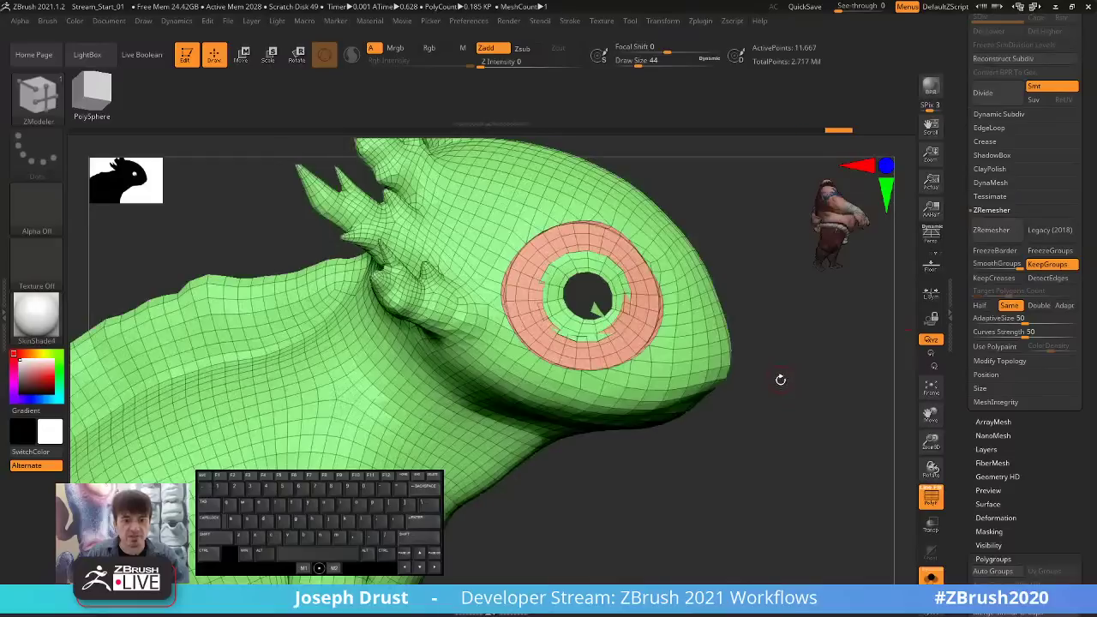
# Return to the isolated original bridge band and try remeshing it with FreezeBorder on, showing the whole creature again.
pyautogui.keyDown('ctrl'); pyautogui.keyDown('shift'); pyautogui.click(651, 317); pyautogui.keyUp('shift'); pyautogui.keyUp('ctrl')
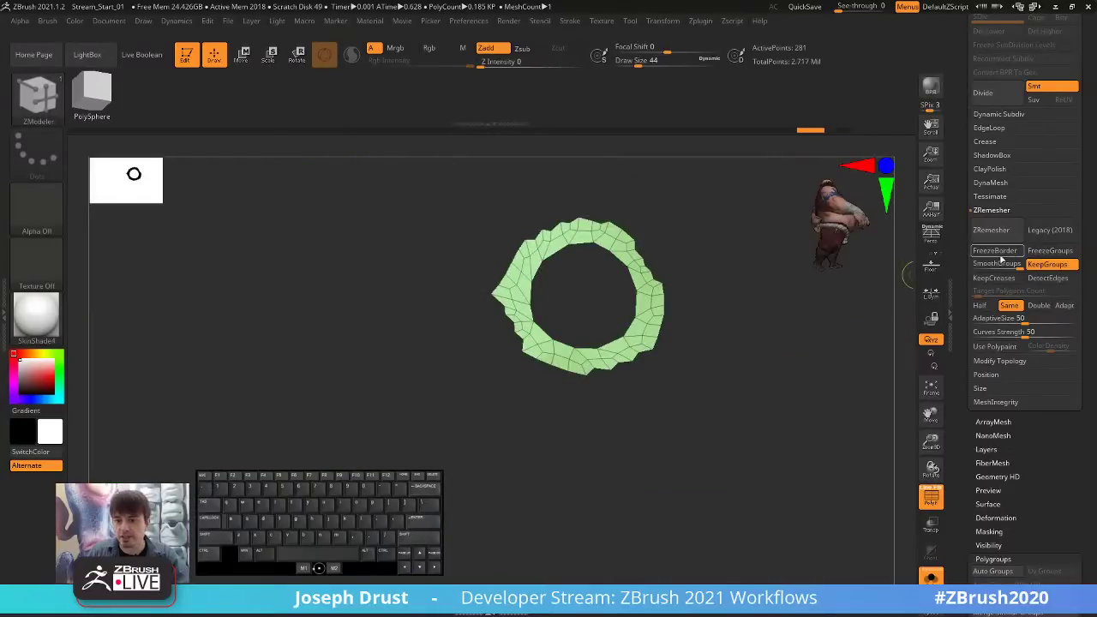
pyautogui.click(996, 250)
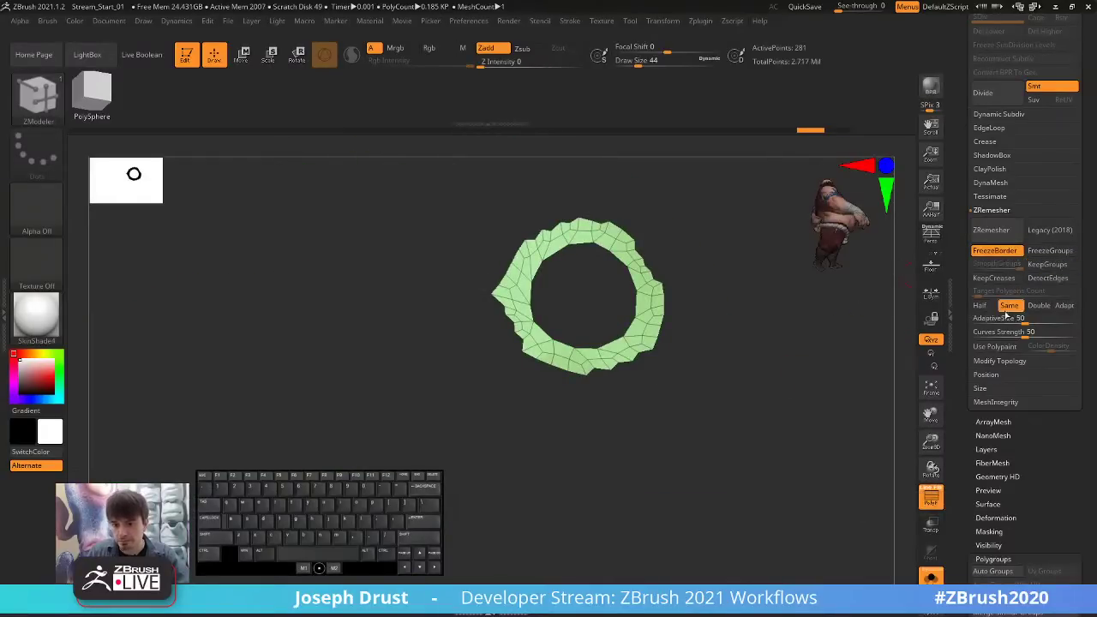
pyautogui.click(991, 230)
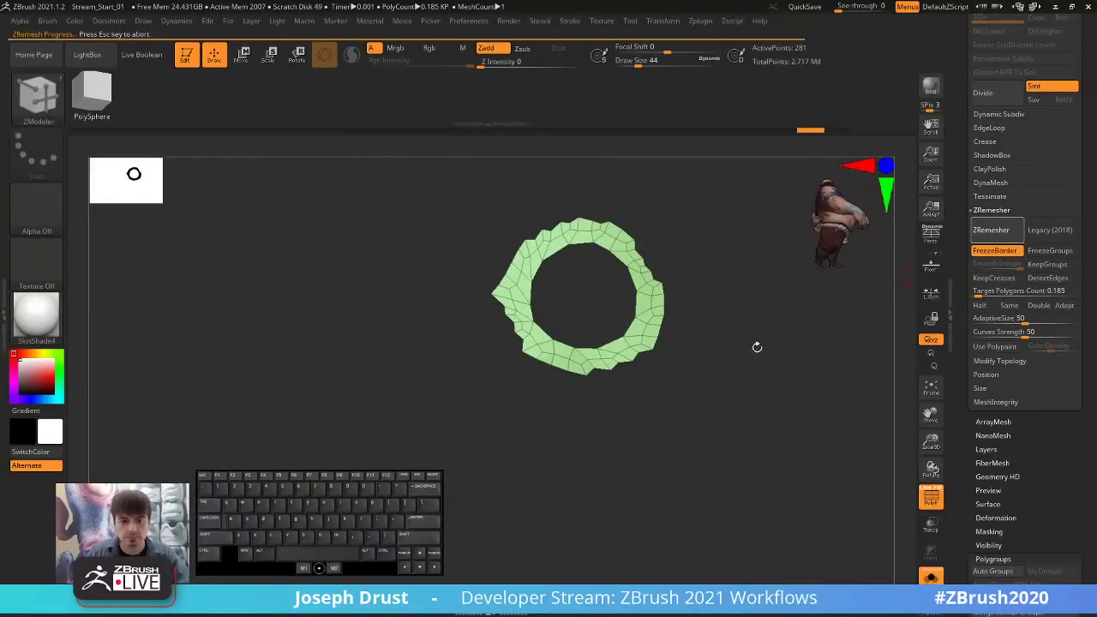
pyautogui.keyDown('ctrl'); pyautogui.keyDown('shift'); pyautogui.click(754, 346); pyautogui.keyUp('shift'); pyautogui.keyUp('ctrl')
pyautogui.moveTo(806, 318); pyautogui.dragTo(722, 291)
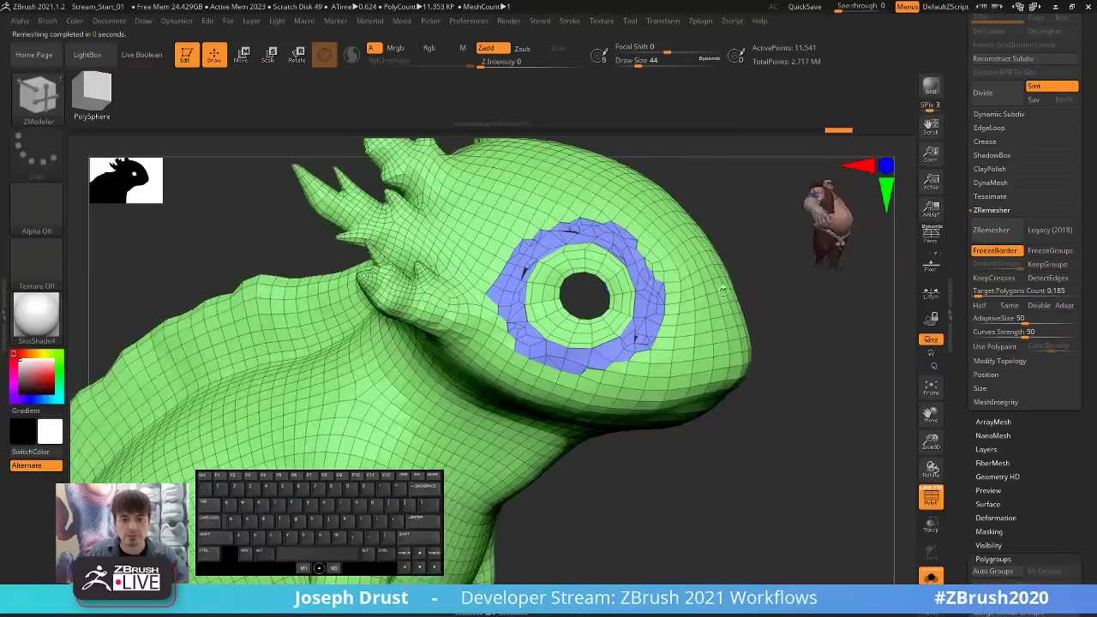
# Undo the FreezeBorder remesh of the bridge band around the goggle ring.
pyautogui.keyDown('ctrl'); pyautogui.keyDown('shift'); pyautogui.moveTo(802, 320); pyautogui.dragTo(797, 318); pyautogui.keyUp('shift'); pyautogui.keyUp('ctrl')
pyautogui.hotkey('ctrl', 'w')
pyautogui.keyDown('ctrl'); pyautogui.keyDown('shift'); pyautogui.click(797, 318); pyautogui.keyUp('shift'); pyautogui.keyUp('ctrl')
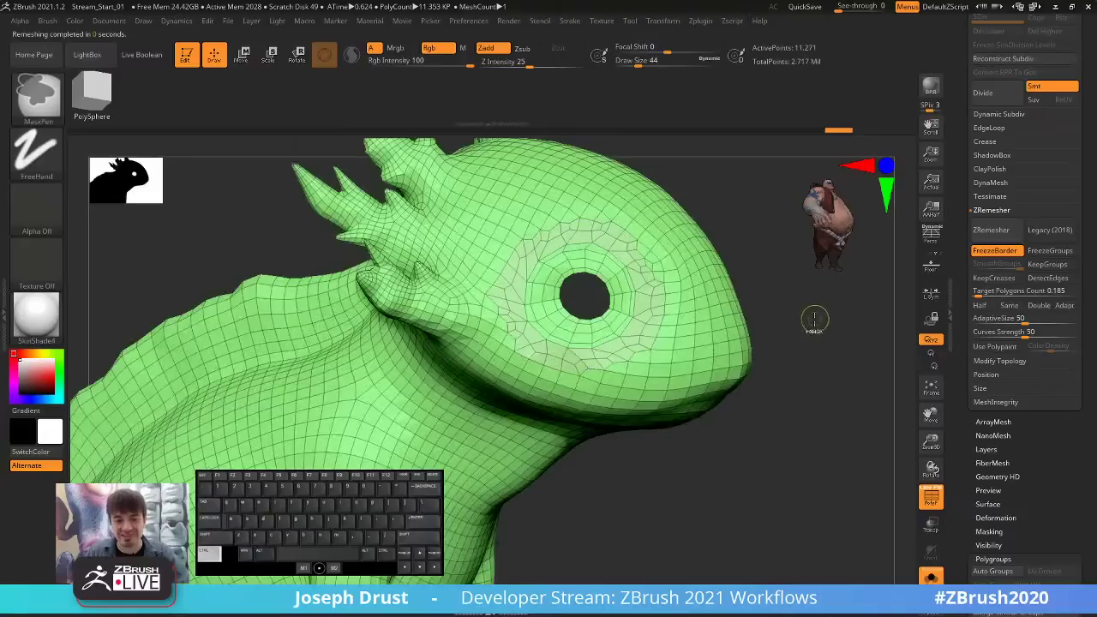
# Set the ZModeler edge action to Close with Convex Hole as the target, ready over the eye hole's border edge.
pyautogui.moveTo(845, 366); pyautogui.dragTo(811, 316)
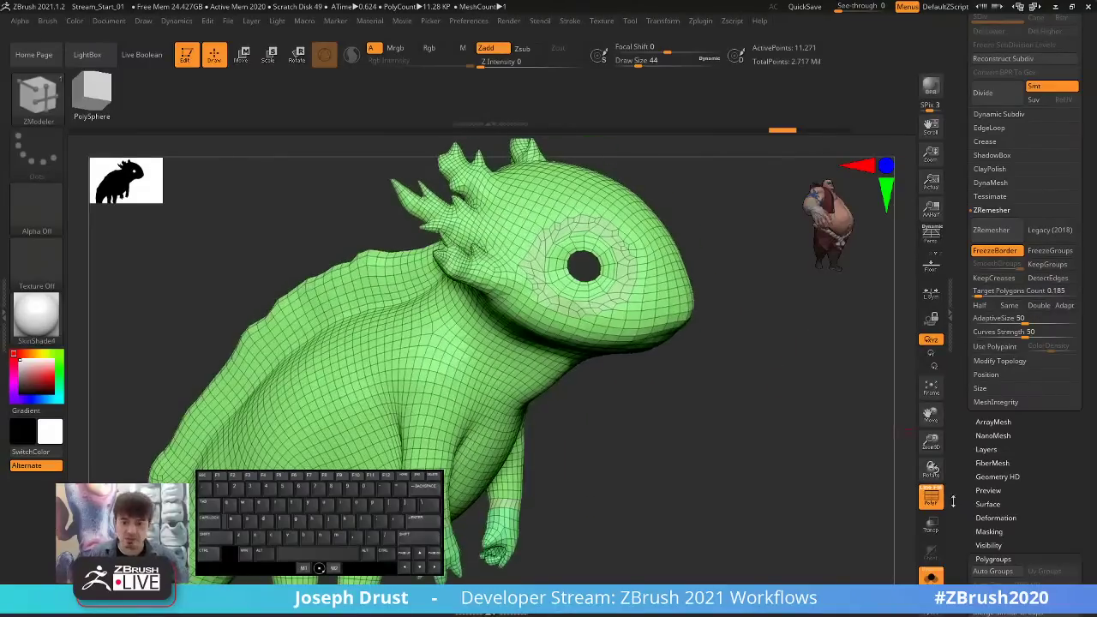
pyautogui.press('ctrl')
pyautogui.moveTo(761, 409)
pyautogui.mouseDown()
pyautogui.moveTo(775, 445)
pyautogui.moveTo(805, 433)
pyautogui.moveTo(742, 321)
pyautogui.moveTo(540, 282)
pyautogui.mouseUp()
pyautogui.hotkey('shift', 'f')
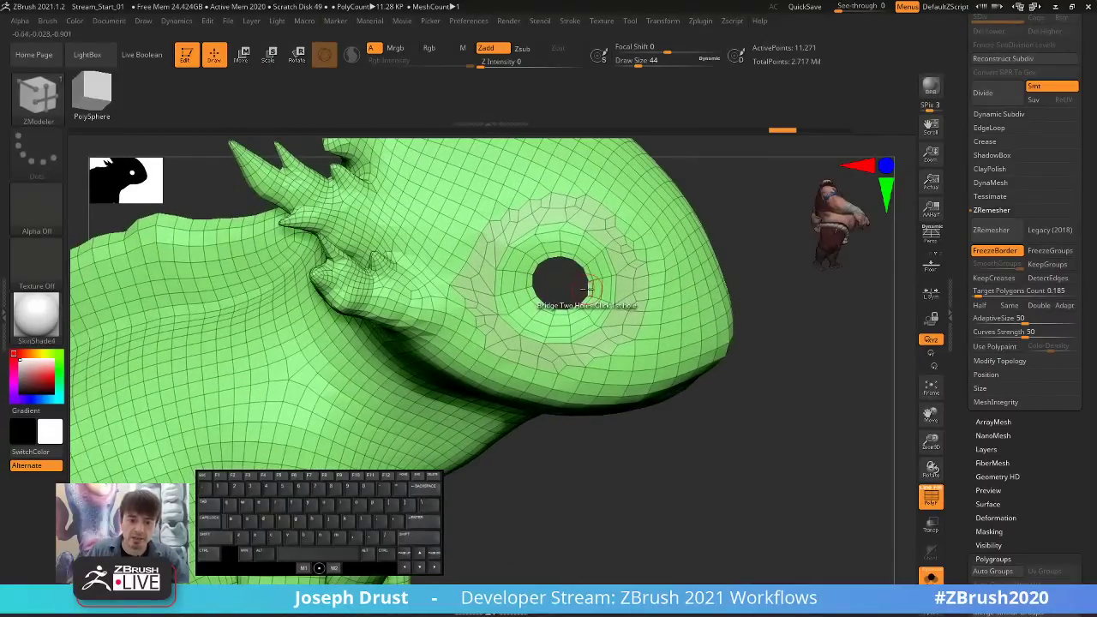
pyautogui.press('space')
pyautogui.click(474, 291)
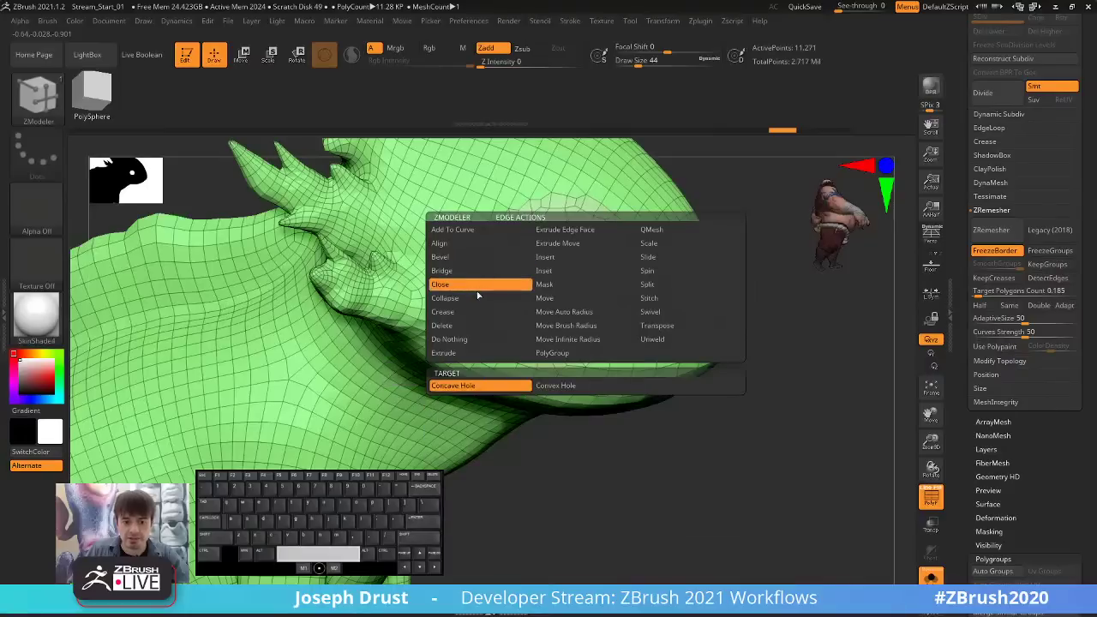
pyautogui.click(561, 386)
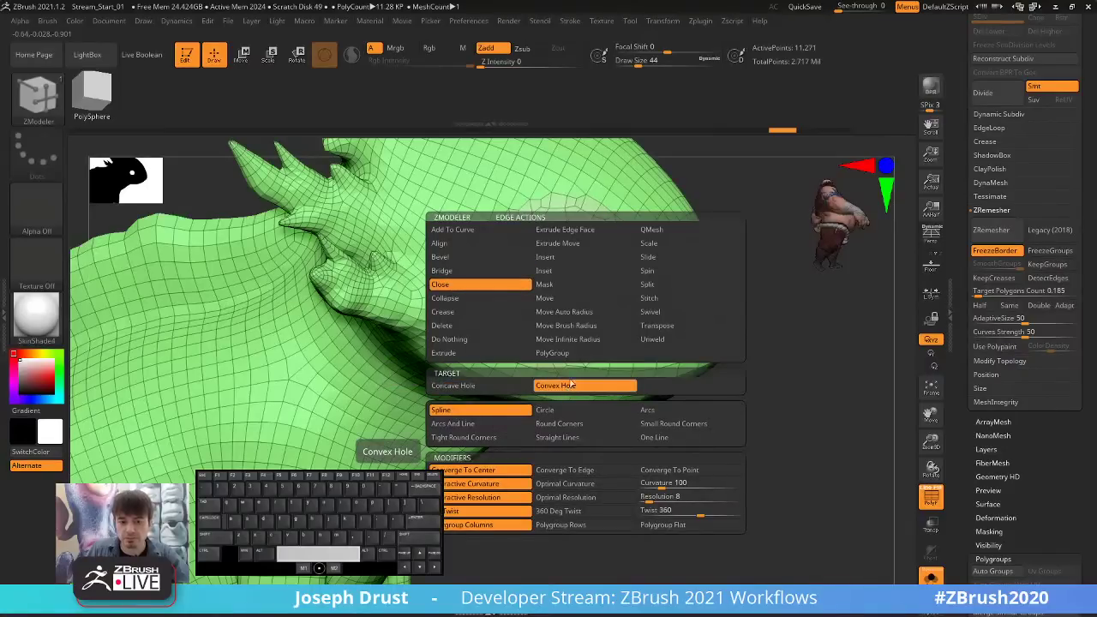
pyautogui.moveTo(571, 383); pyautogui.dragTo(579, 287, button='right')
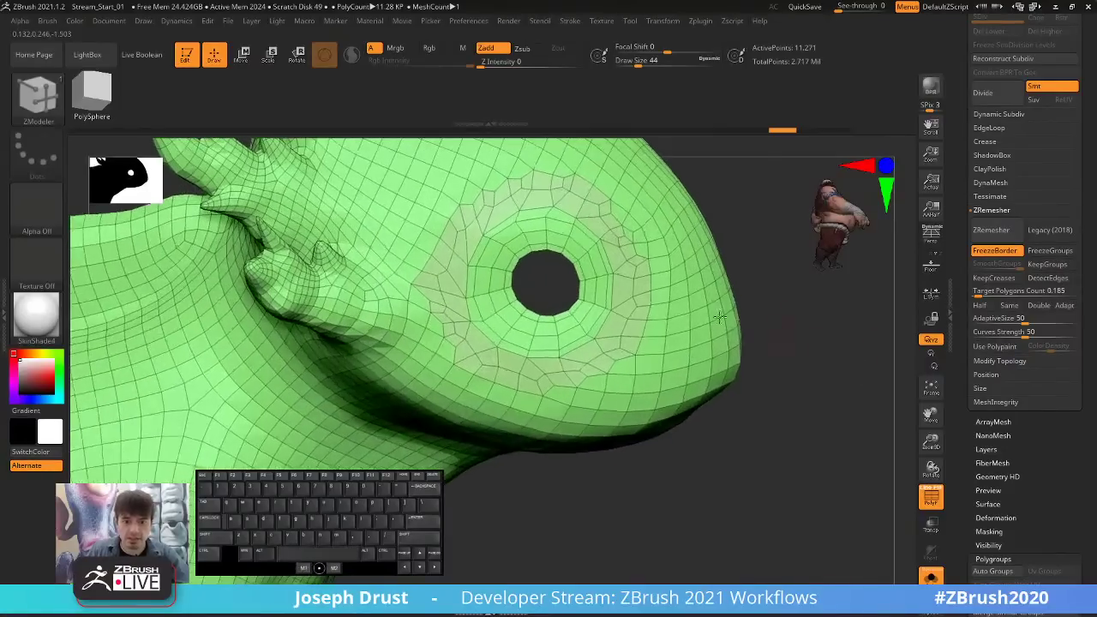
# Try to close the eye hole with a reshaped convex cap, and undo it.
pyautogui.click(579, 288)
pyautogui.moveTo(587, 288)
pyautogui.mouseDown()
pyautogui.moveTo(583, 258)
pyautogui.moveTo(582, 271)
pyautogui.mouseUp()
pyautogui.hotkey('ctrl', 'z')
pyautogui.hotkey('ctrl', 'z')
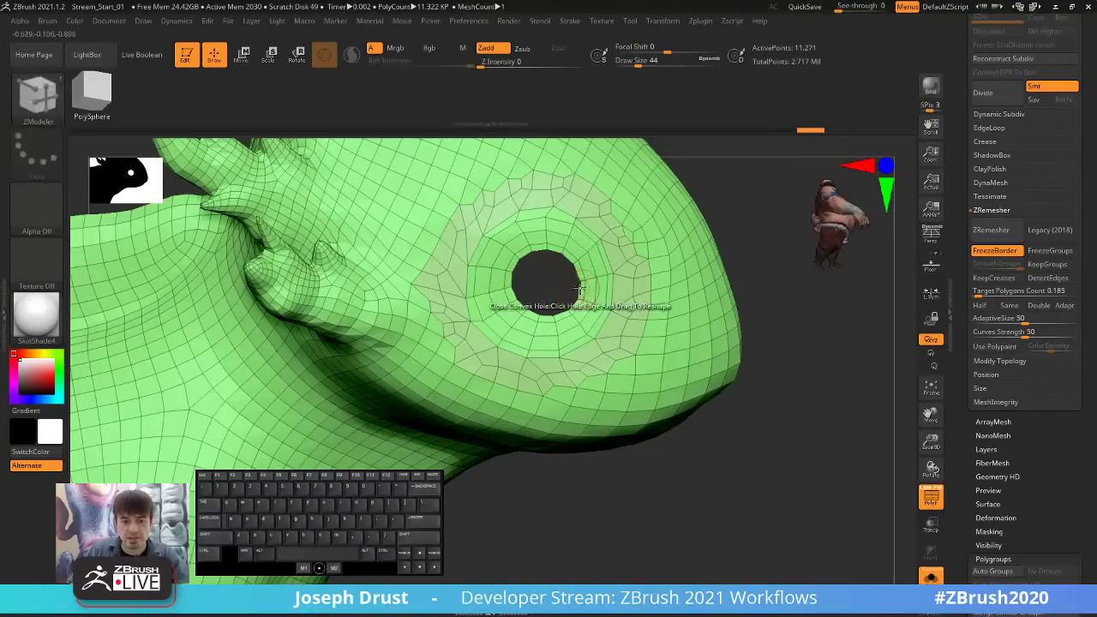
# Close the eye holes on both sides of the head with Convex Hole caps and check the surface without its wireframe.
pyautogui.press('space')
pyautogui.moveTo(575, 368)
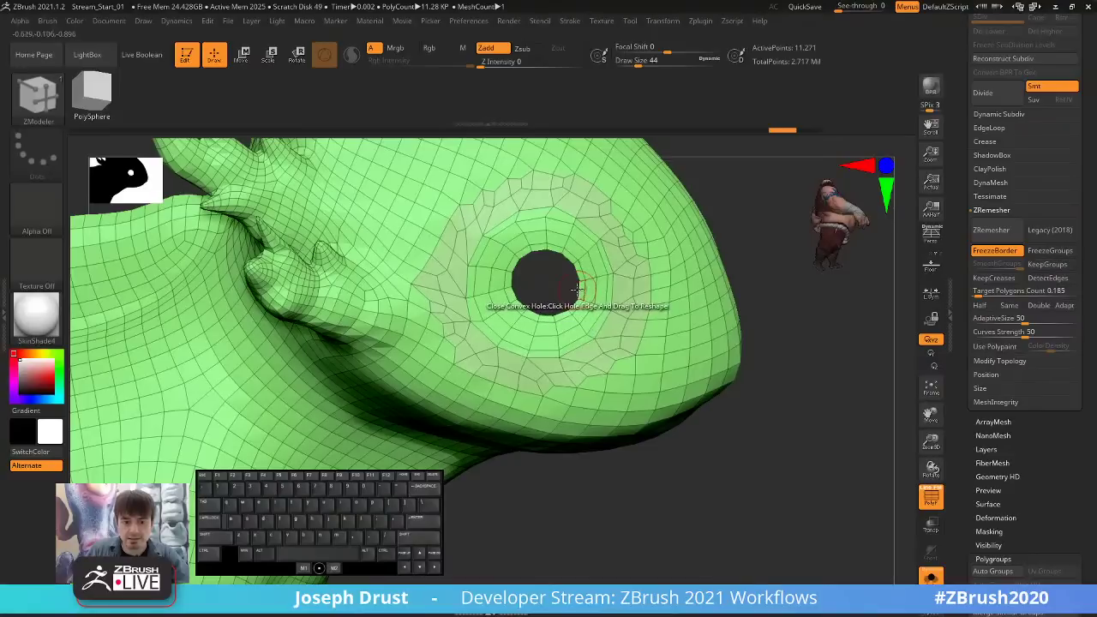
pyautogui.click(578, 289)
pyautogui.hotkey('ctrl', 'z')
pyautogui.moveTo(634, 467); pyautogui.dragTo(711, 480)
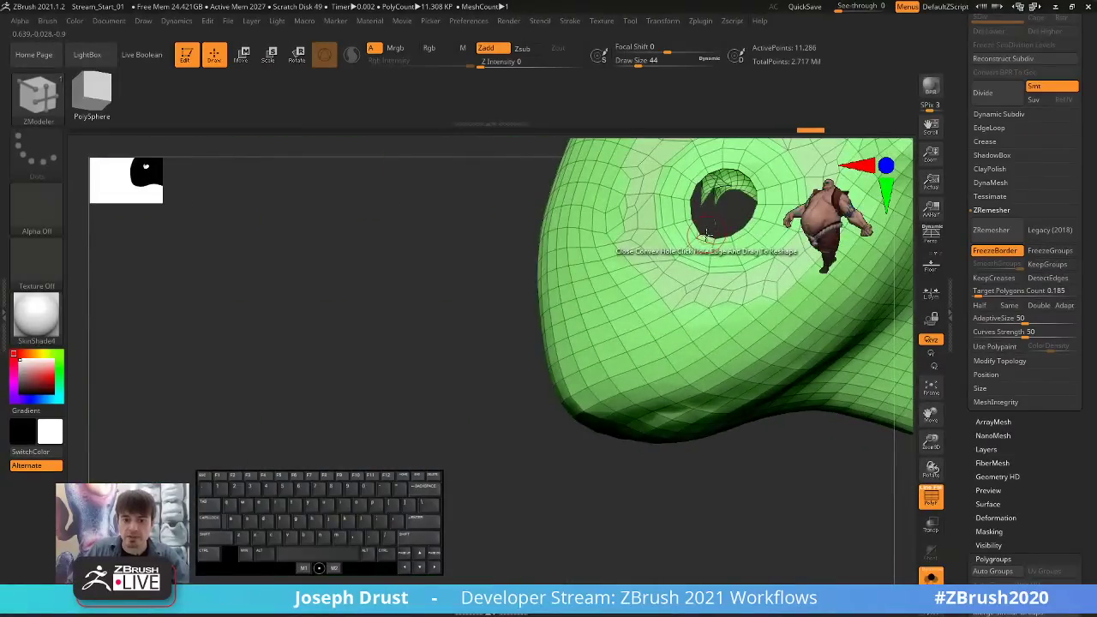
pyautogui.click(701, 221)
pyautogui.moveTo(745, 462); pyautogui.dragTo(831, 437)
pyautogui.hotkey('shift', 'f')
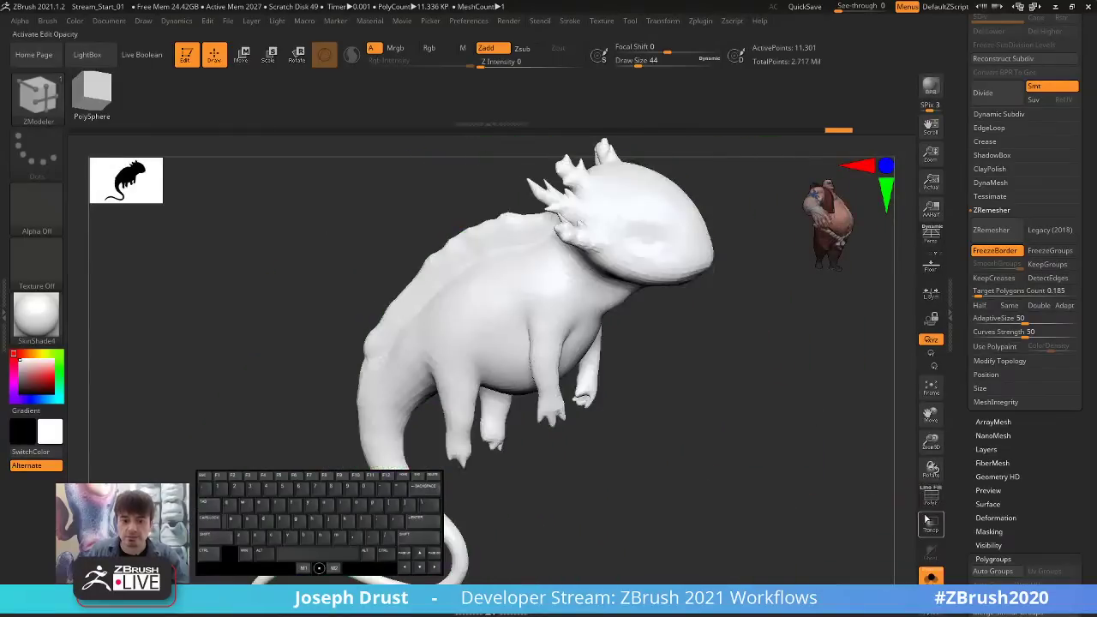
pyautogui.hotkey('shift', 'f')
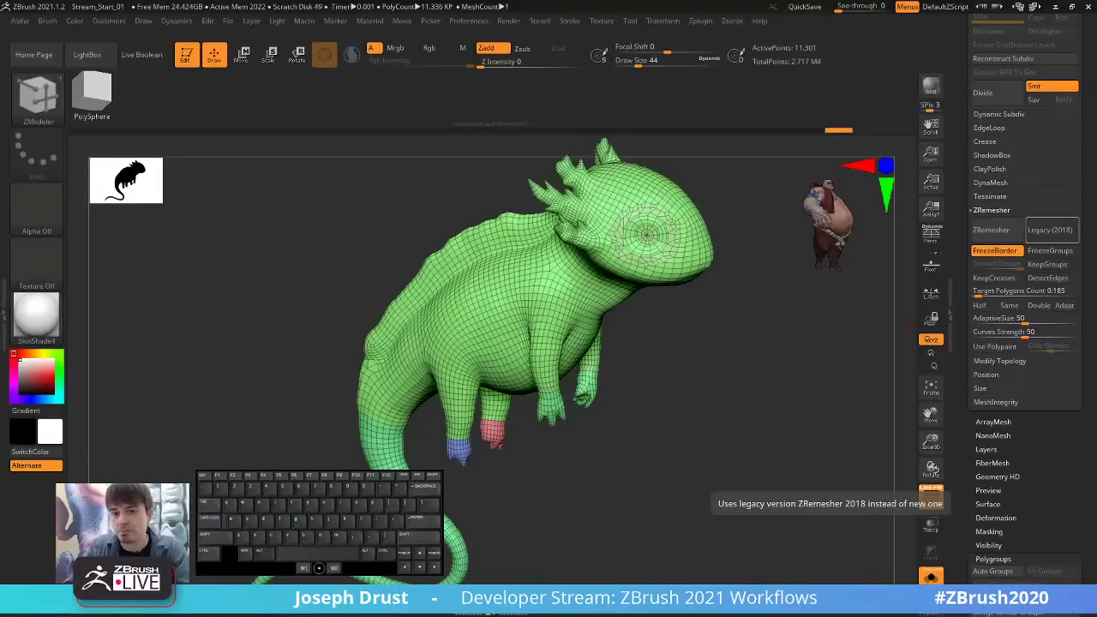
# Open the ZeeZoo folder of ZSphere animals among the LightBox project files.
pyautogui.click(760, 21)
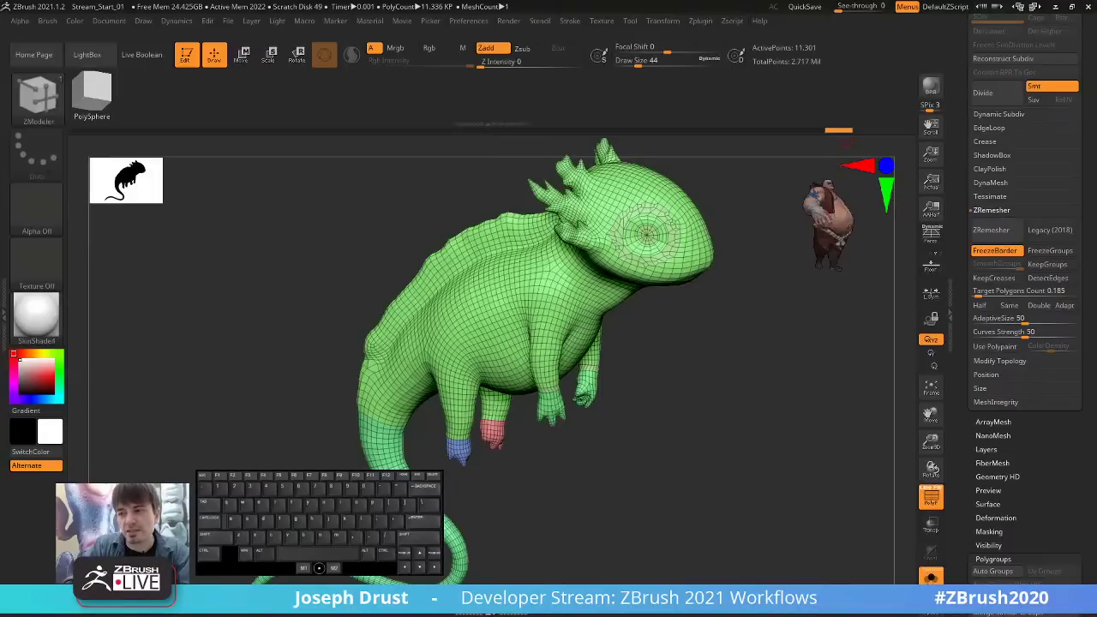
pyautogui.press(',')
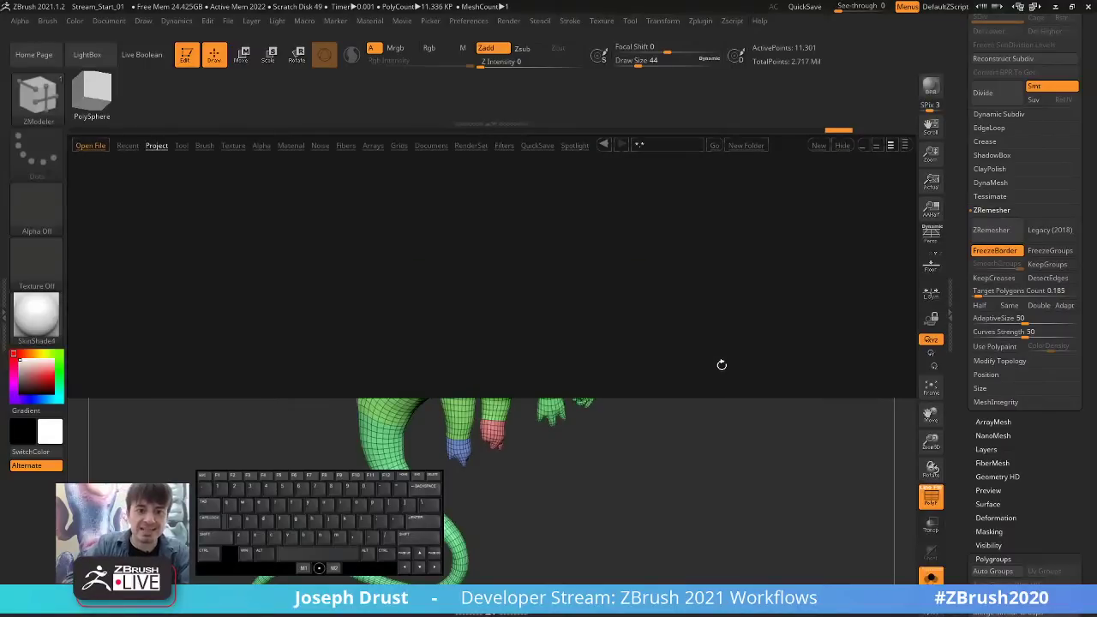
pyautogui.click(204, 145)
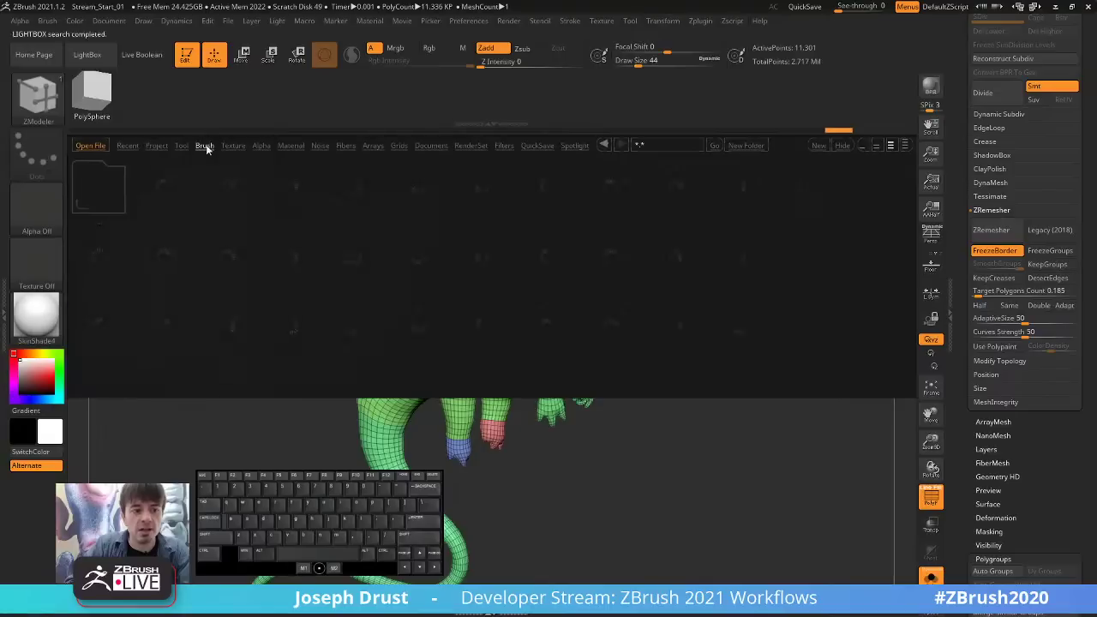
pyautogui.click(232, 145)
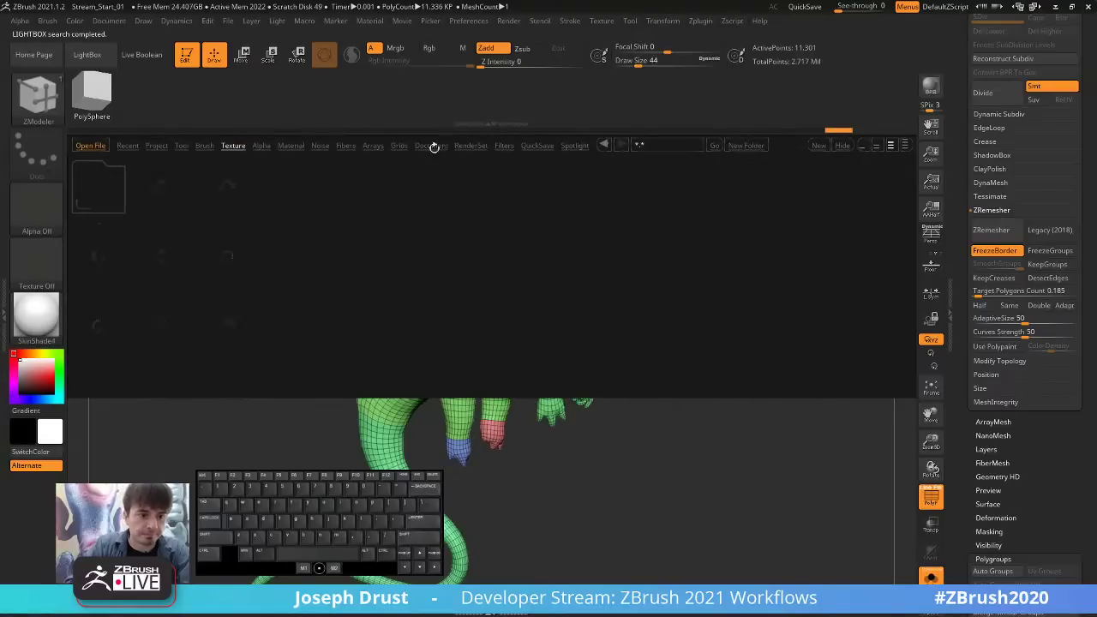
pyautogui.click(156, 146)
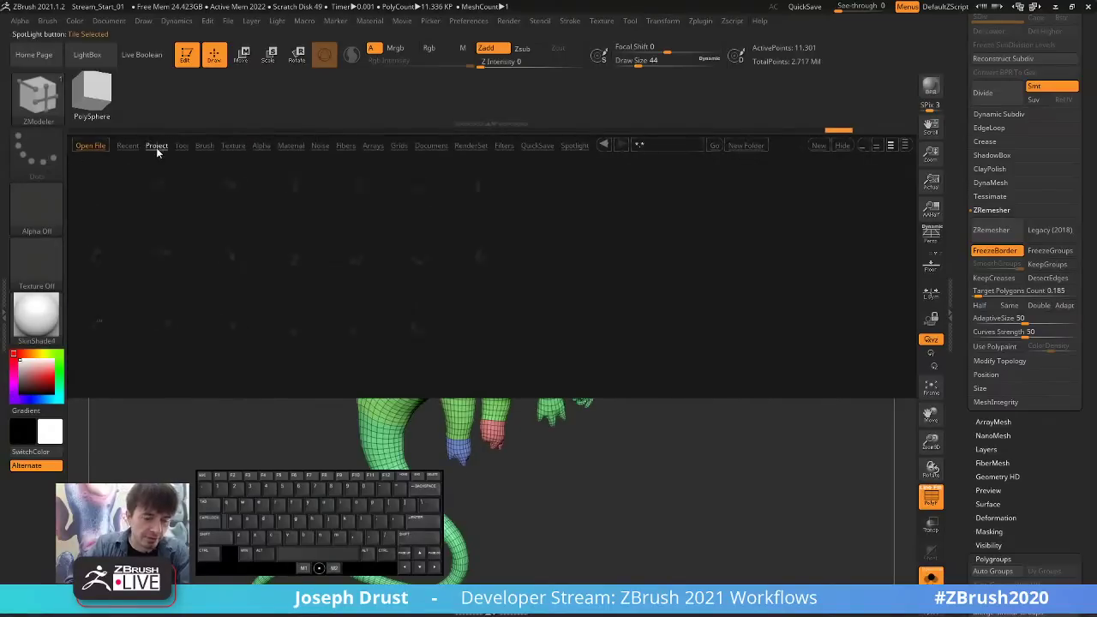
pyautogui.doubleClick(435, 193)
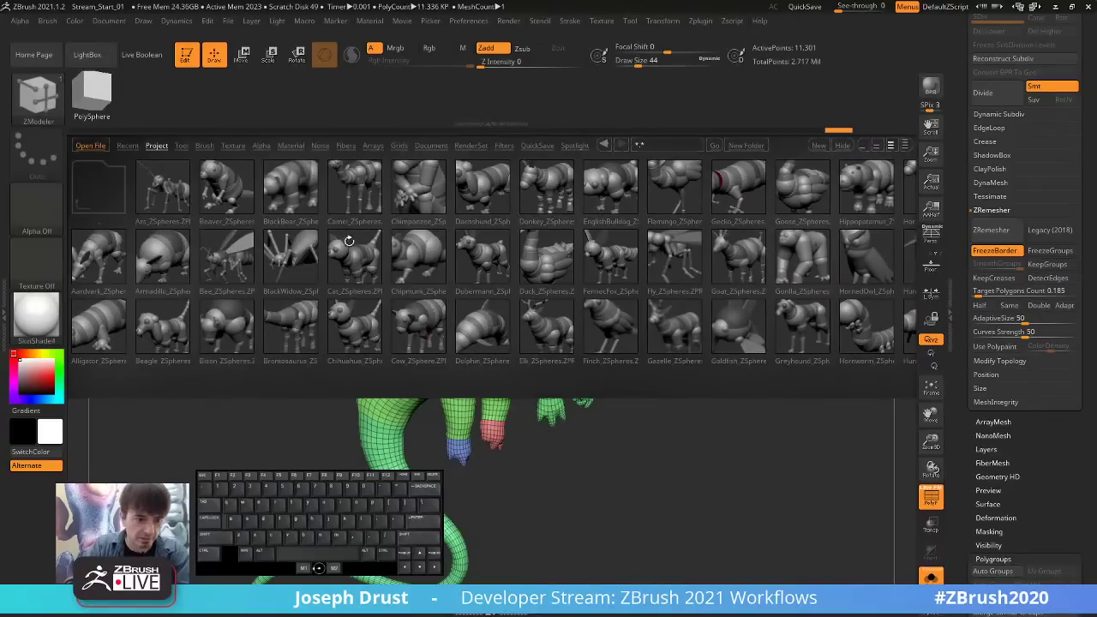
# Look through the ZSphere animal projects in the ZeeZoo folder and close LightBox.
pyautogui.doubleClick(300, 258)
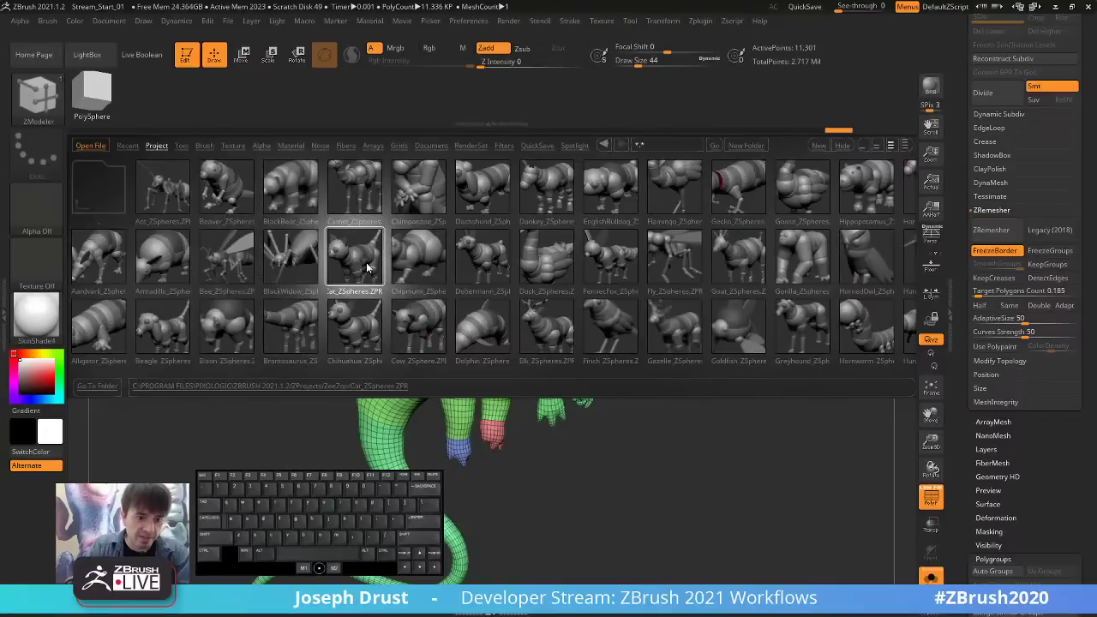
pyautogui.click(355, 329)
pyautogui.click(467, 334)
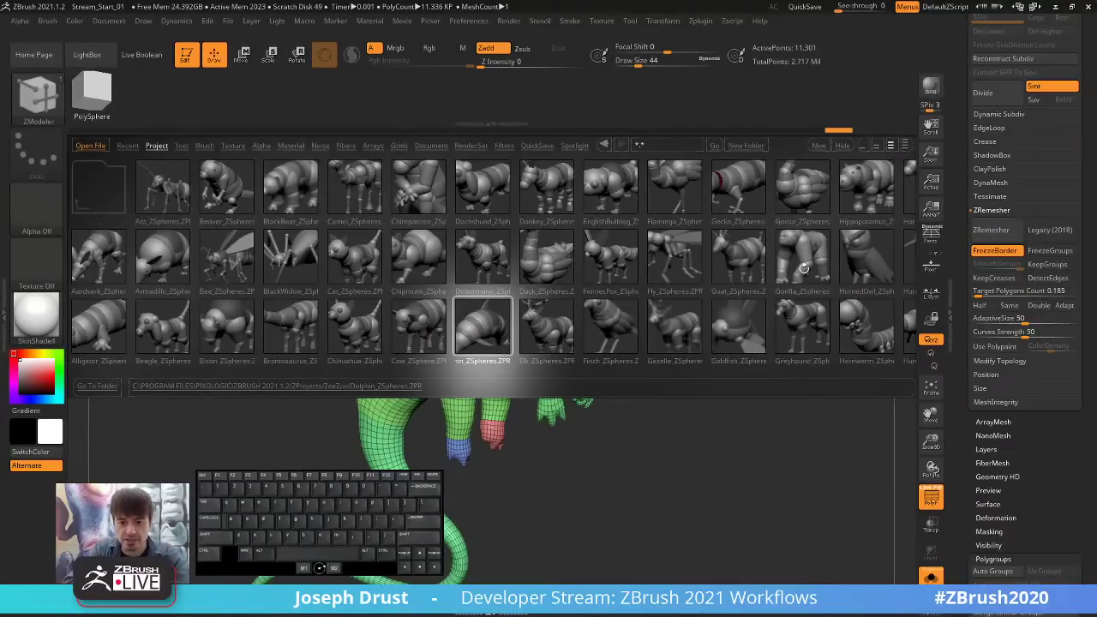
pyautogui.moveTo(775, 290); pyautogui.dragTo(628, 255)
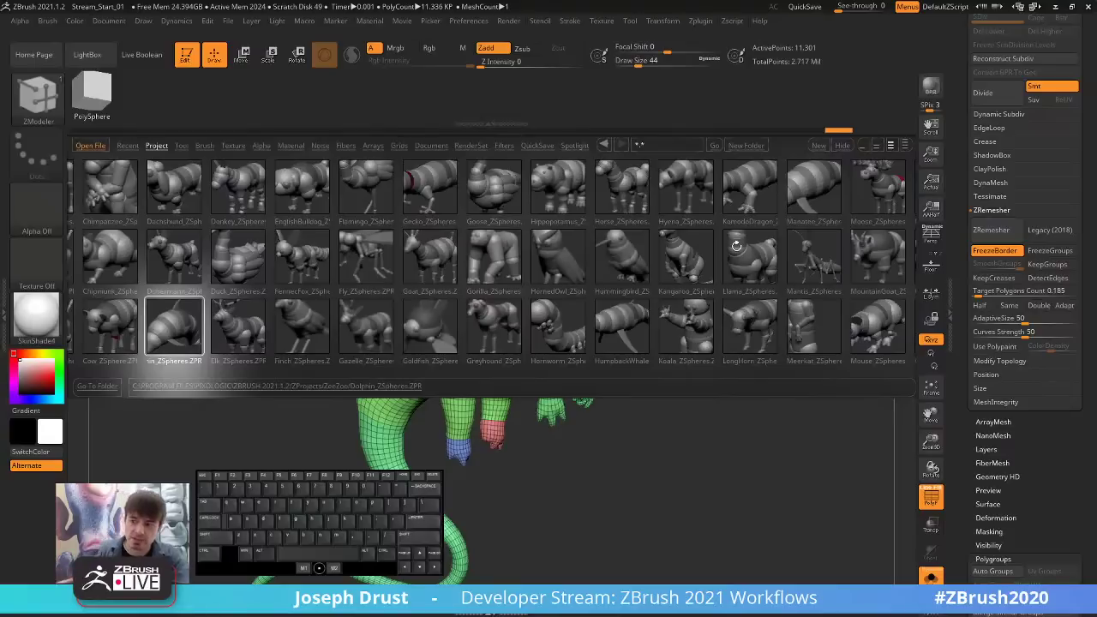
pyautogui.click(796, 240)
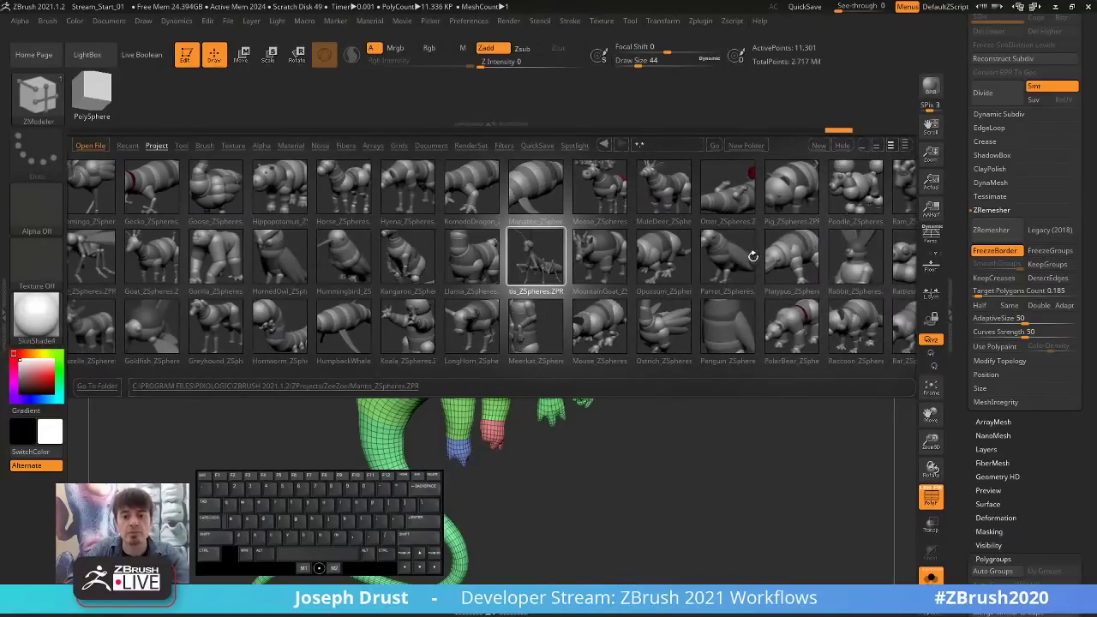
pyautogui.click(788, 254)
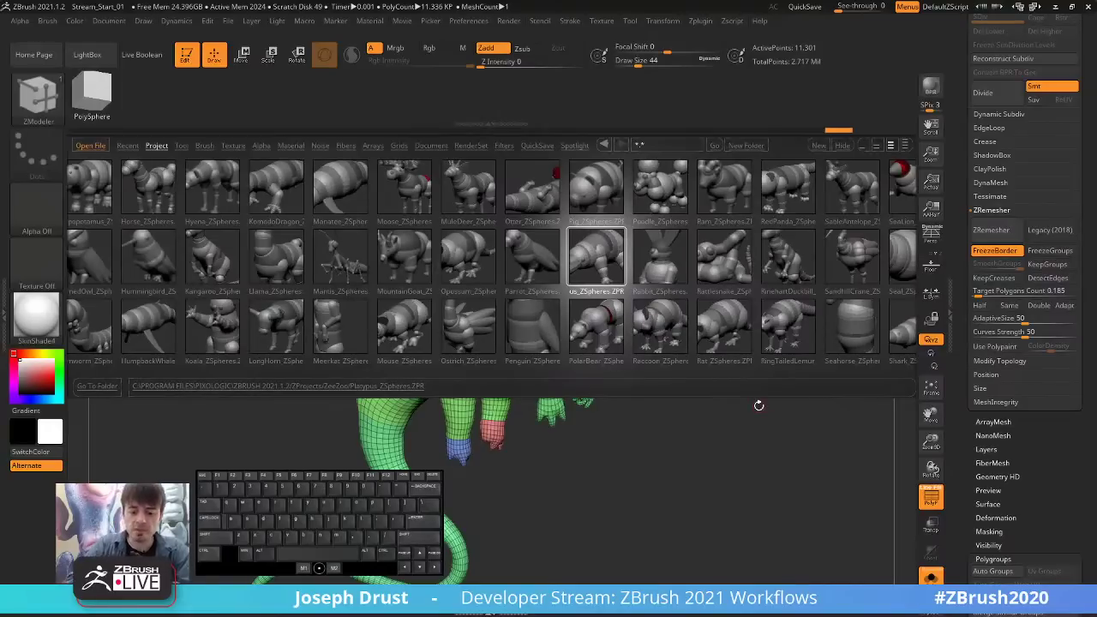
pyautogui.press(',')
# Turn off Solo and set Split Screen to 1, comparing the merged mesh and the painted creature from the front.
pyautogui.click(664, 21)
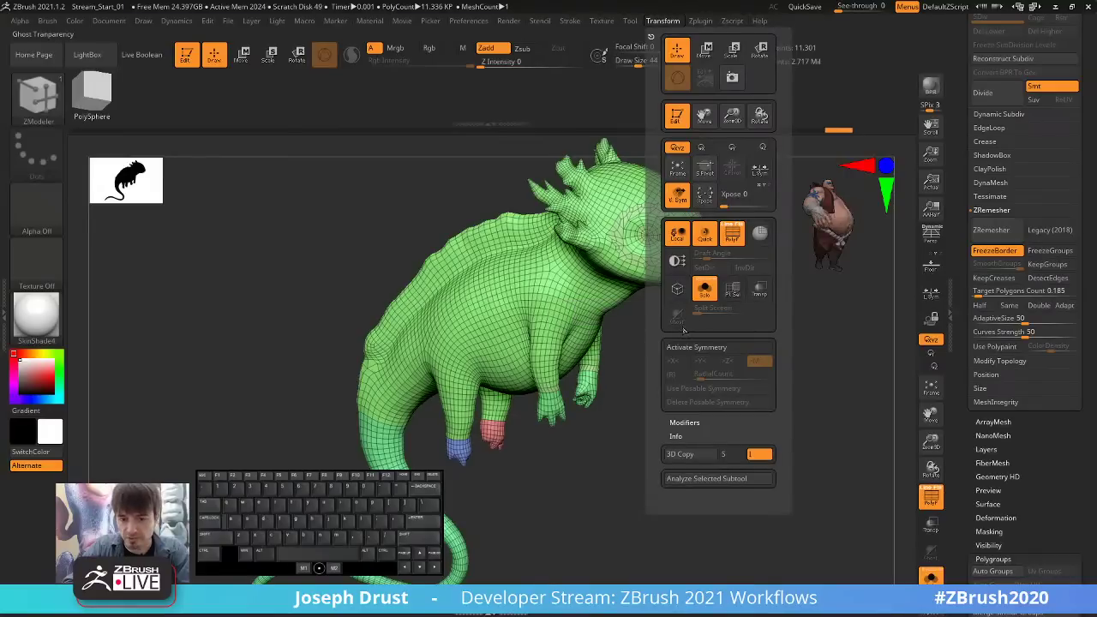
pyautogui.click(930, 576)
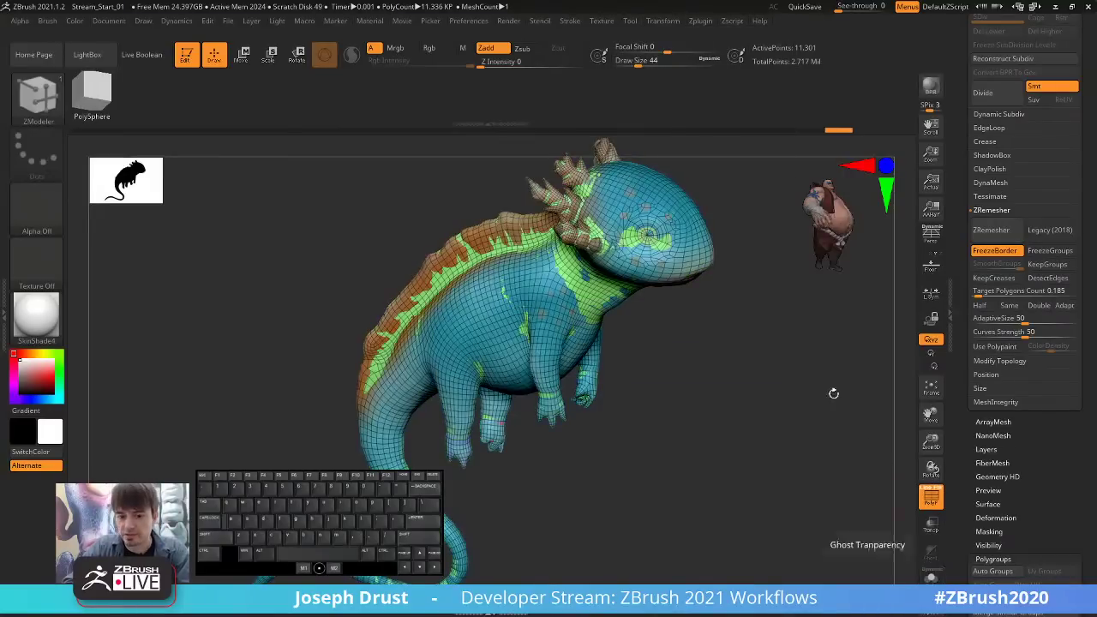
pyautogui.click(664, 24)
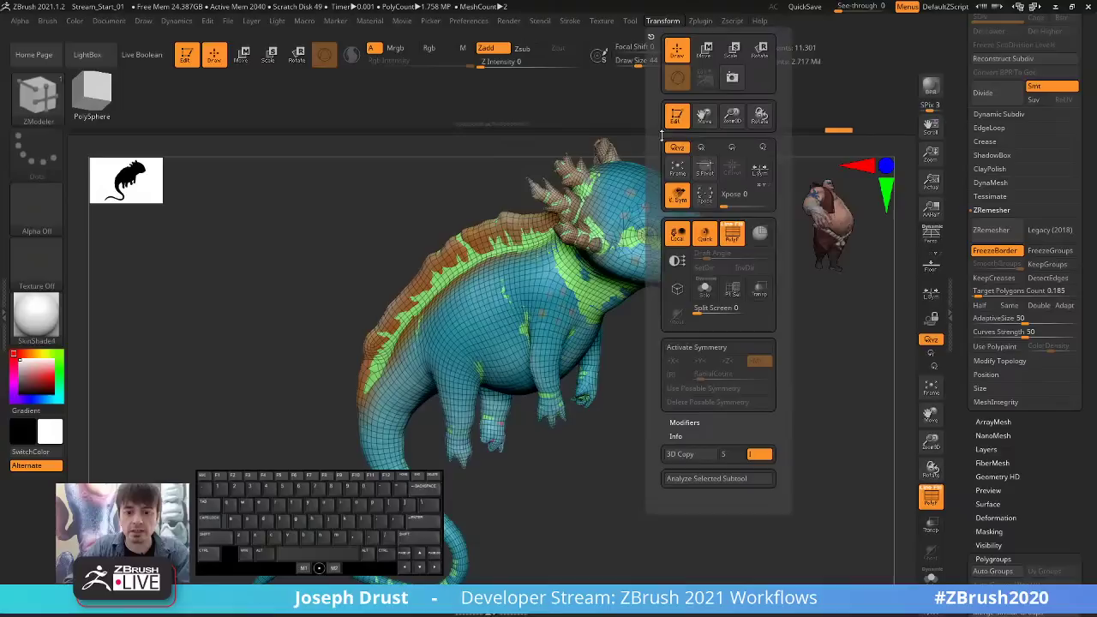
pyautogui.click(702, 312)
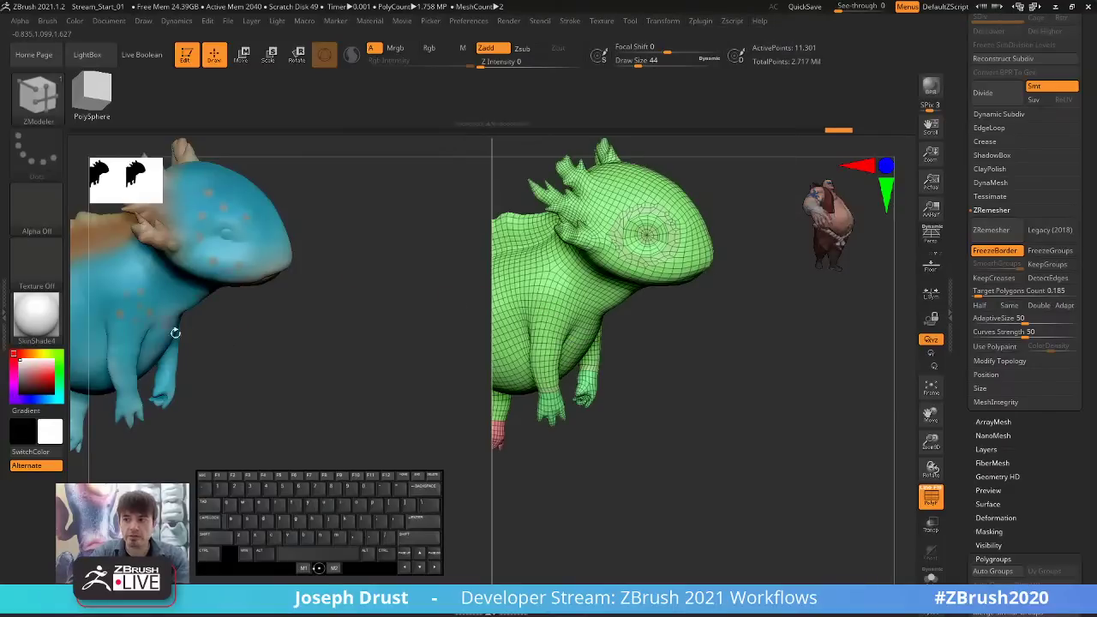
pyautogui.moveTo(282, 350)
pyautogui.mouseDown()
pyautogui.moveTo(262, 350)
pyautogui.moveTo(333, 345)
pyautogui.mouseUp()
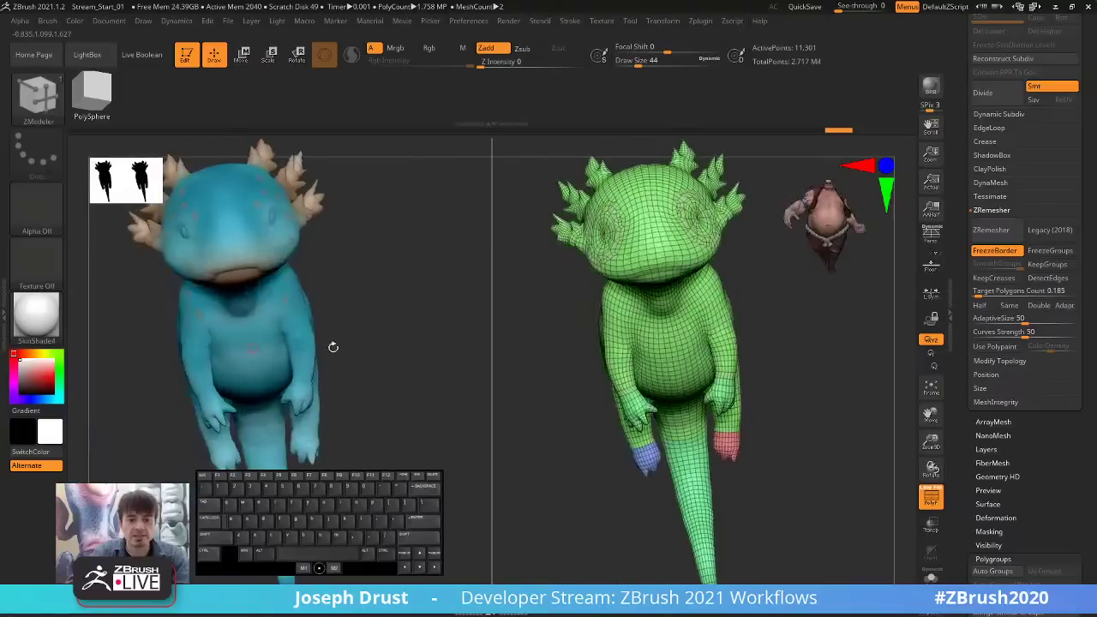
# Set Split Screen to 3 and compare the wireframe creature with the painted one in the swapped layout.
pyautogui.click(677, 23)
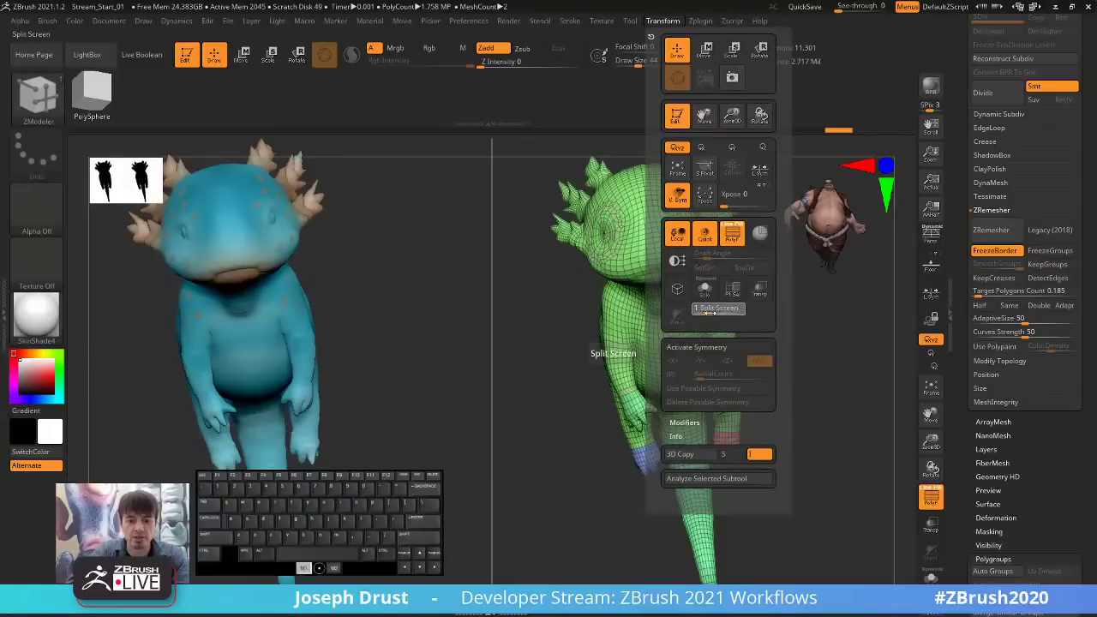
pyautogui.moveTo(713, 315)
pyautogui.mouseDown()
pyautogui.moveTo(750, 312)
pyautogui.moveTo(707, 313)
pyautogui.moveTo(729, 313)
pyautogui.mouseUp()
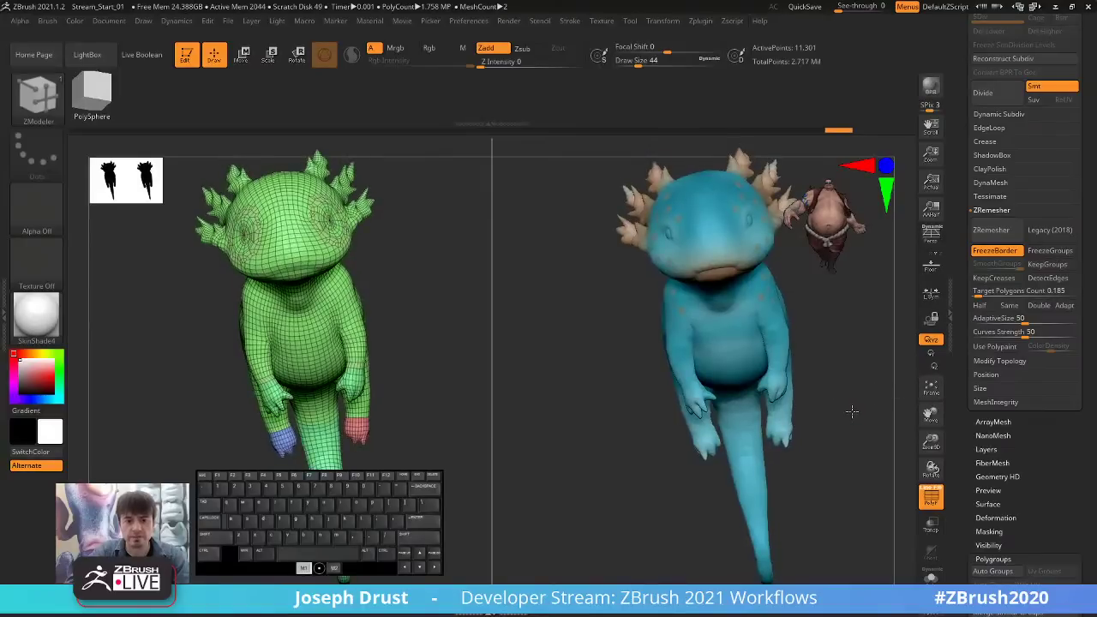
pyautogui.moveTo(852, 412); pyautogui.dragTo(347, 313)
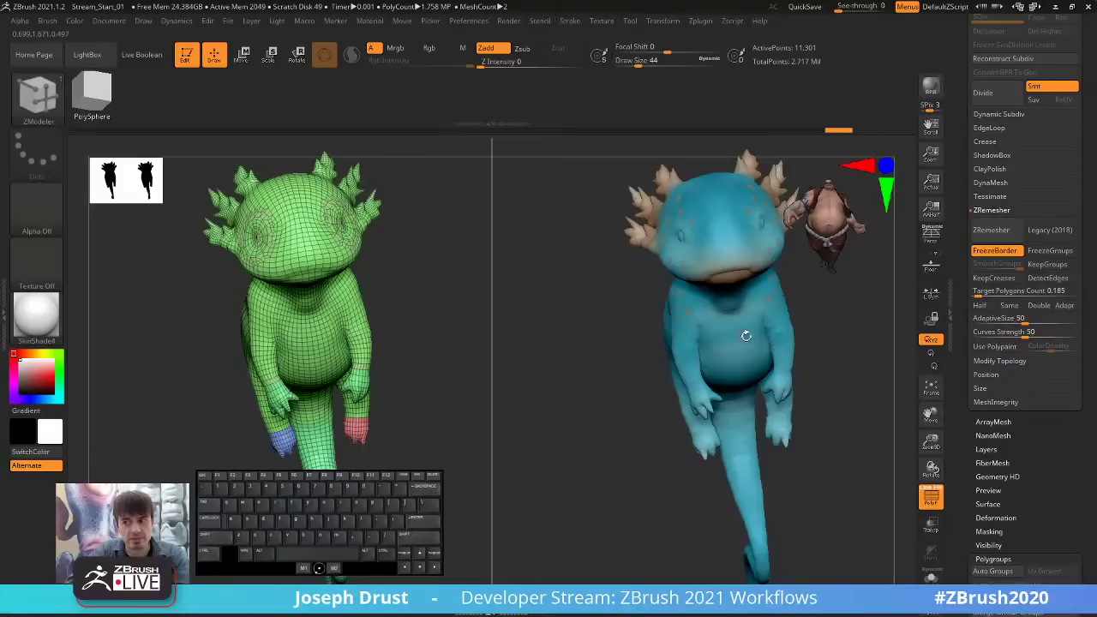
# Set Split Screen back to 0 and view the overlapping creatures from the side.
pyautogui.click(664, 21)
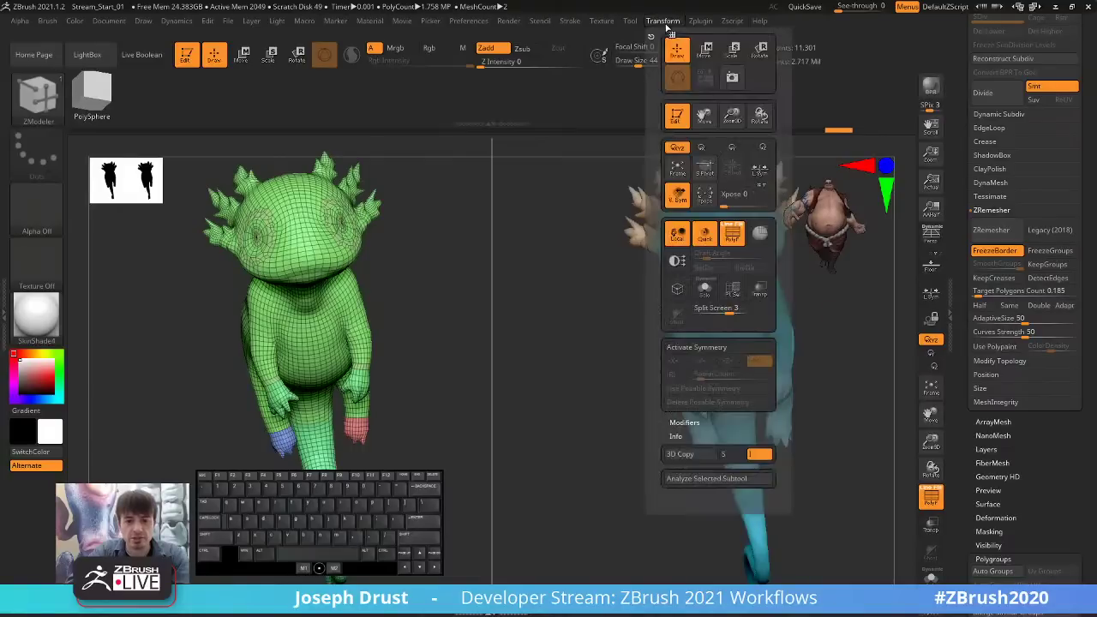
pyautogui.click(700, 310)
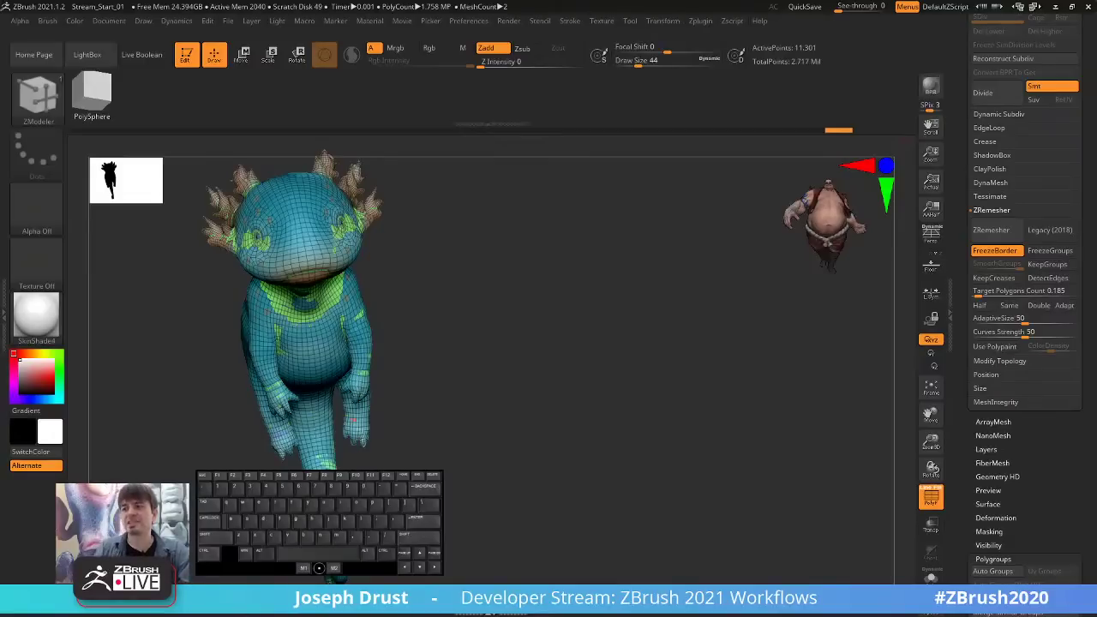
pyautogui.moveTo(607, 293); pyautogui.dragTo(703, 312)
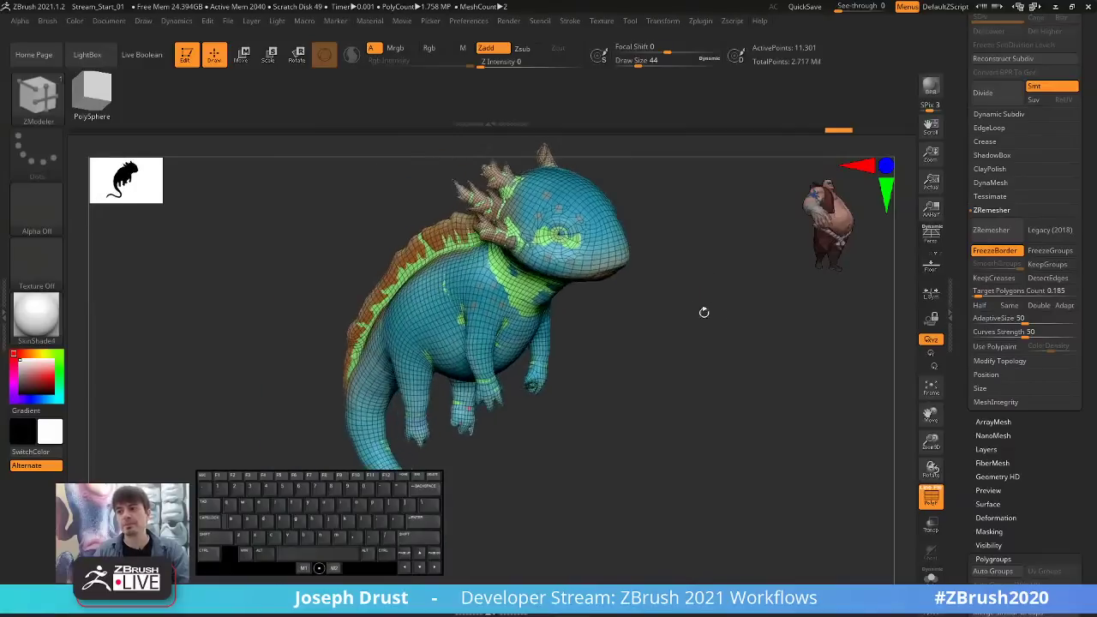
# Examine how the merged mesh overlaps the painted creature around the neck, body, arms and legs, with and without wireframe.
pyautogui.scroll(5, 952, 242)
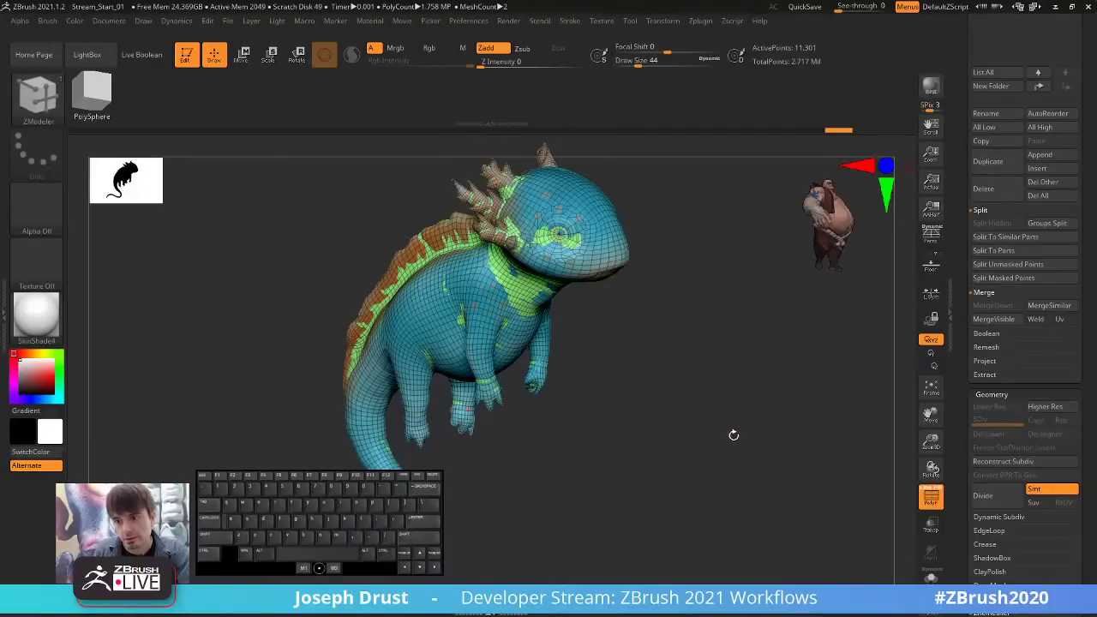
pyautogui.moveTo(743, 431); pyautogui.dragTo(748, 431)
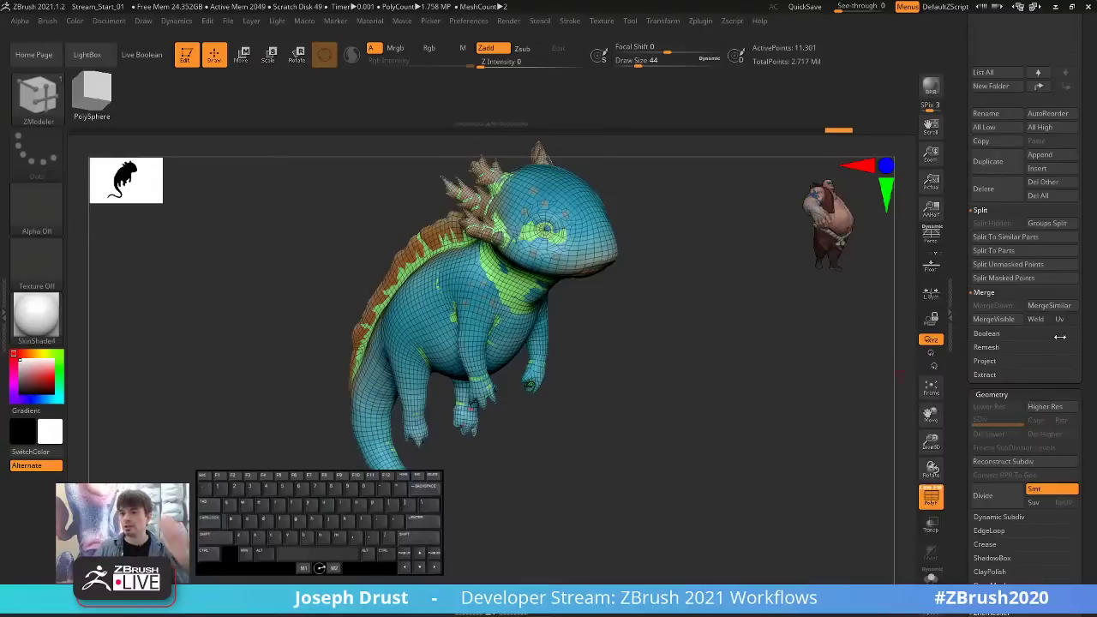
pyautogui.moveTo(726, 272); pyautogui.dragTo(813, 377)
pyautogui.click(931, 509)
pyautogui.click(936, 505)
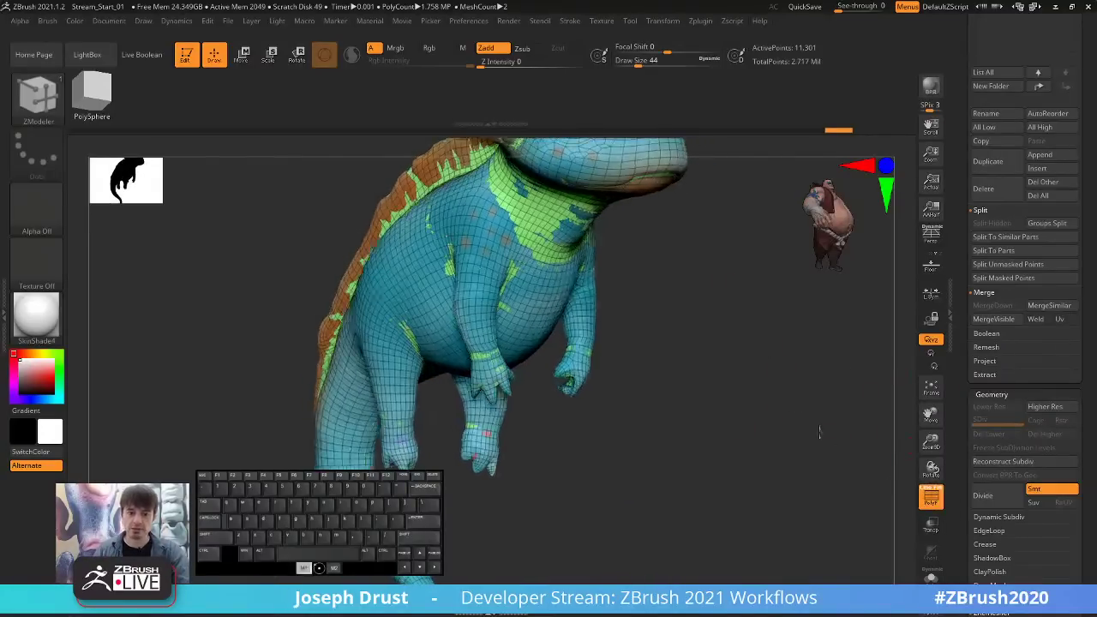
pyautogui.moveTo(820, 433); pyautogui.dragTo(776, 403)
pyautogui.keyDown('alt'); pyautogui.moveTo(777, 402); pyautogui.dragTo(787, 355); pyautogui.keyUp('alt')
# Isolate the merged creature mesh with Solo and view it from the side.
pyautogui.click(928, 580)
pyautogui.moveTo(857, 377); pyautogui.dragTo(784, 347)
pyautogui.keyDown('alt'); pyautogui.moveTo(784, 347); pyautogui.dragTo(825, 368); pyautogui.keyUp('alt')
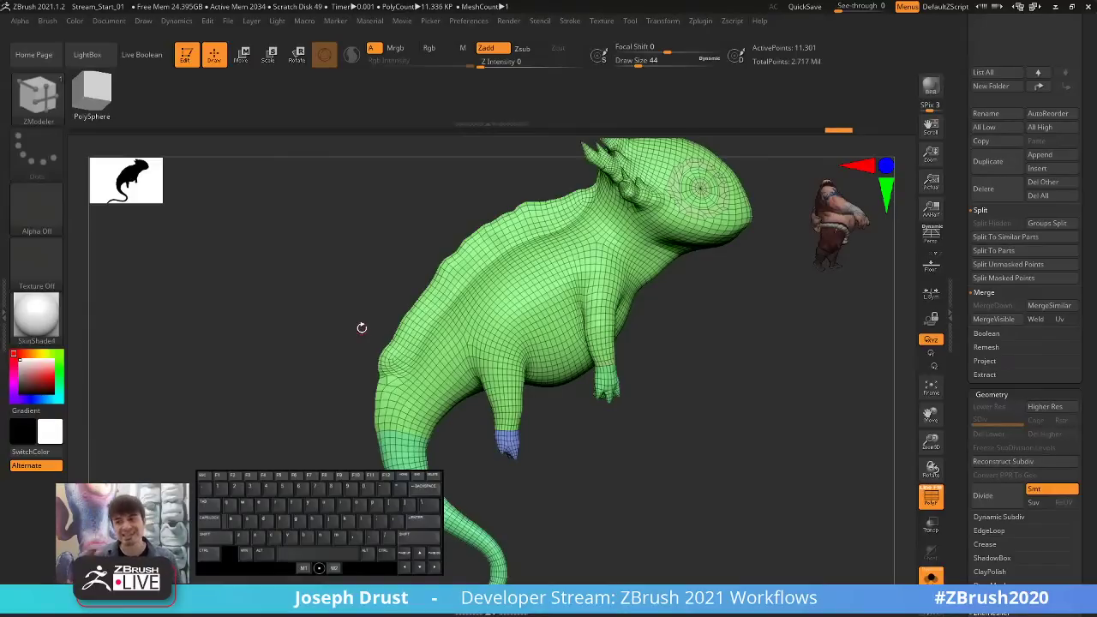
# Reduce the CamView size in the preferences so the orientation figure takes up less of the canvas.
pyautogui.scroll(10, 960, 220)
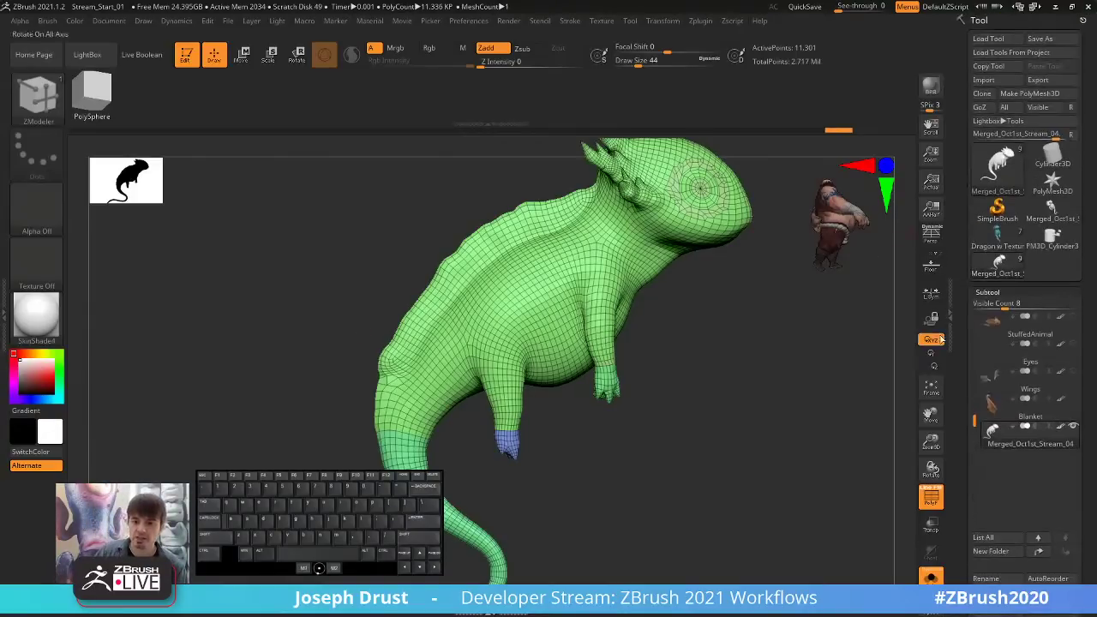
pyautogui.click(469, 20)
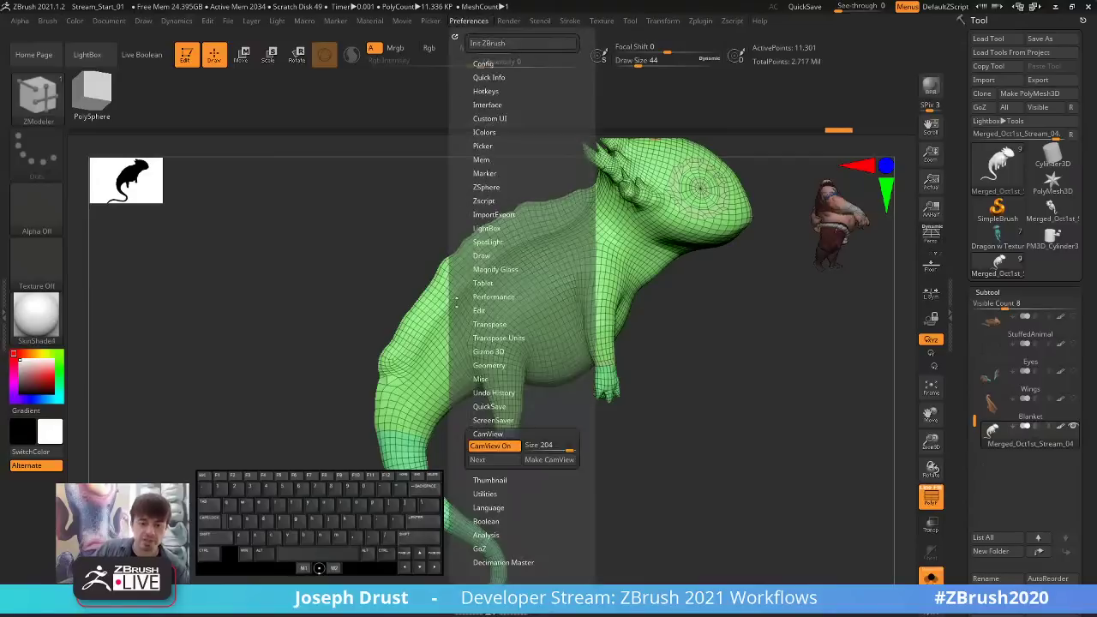
pyautogui.moveTo(553, 447)
pyautogui.mouseDown()
pyautogui.moveTo(540, 449)
pyautogui.moveTo(563, 450)
pyautogui.mouseUp()
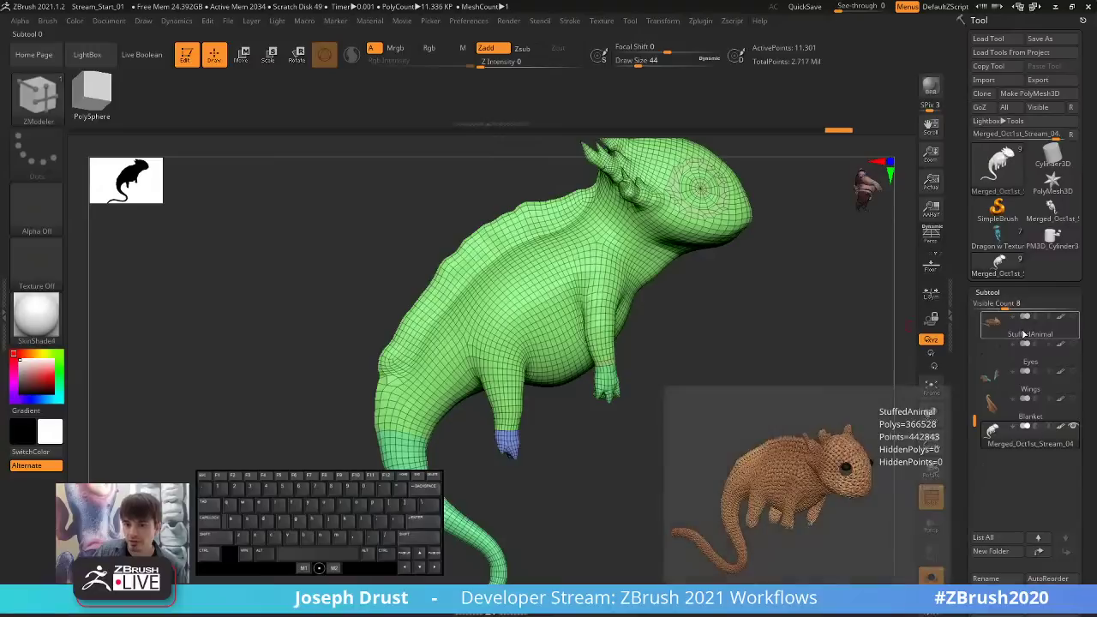
# Switch to the Oct1st_Stream_01 subtool, turn off the polyframe display and examine its painted surface from both sides.
pyautogui.moveTo(974, 419); pyautogui.dragTo(976, 310)
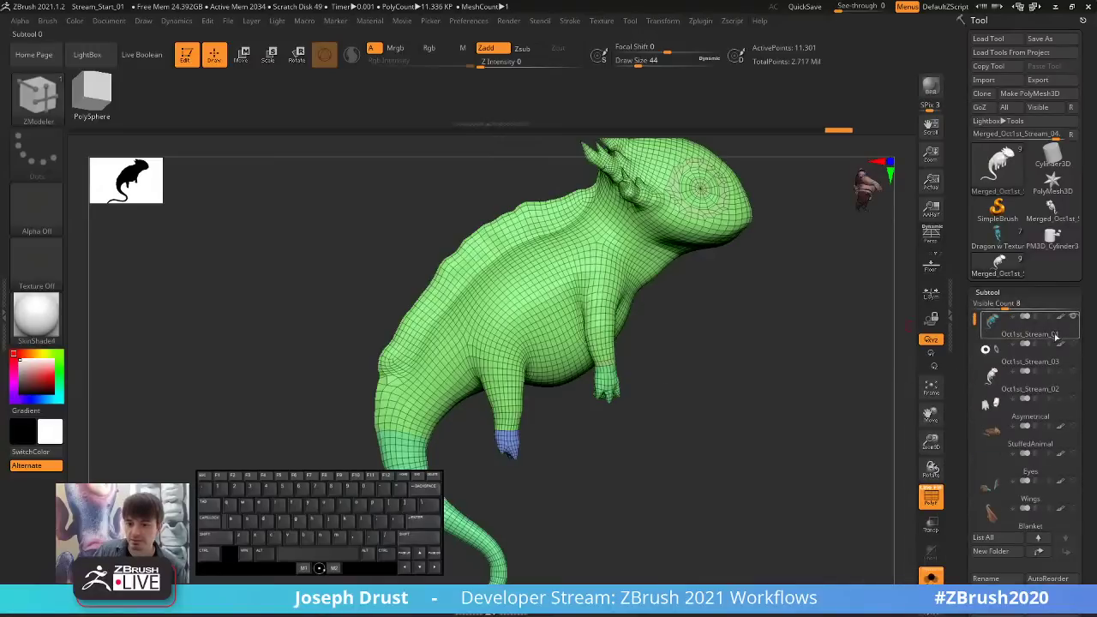
pyautogui.click(1055, 335)
pyautogui.click(941, 503)
pyautogui.moveTo(813, 419); pyautogui.dragTo(739, 371)
pyautogui.moveTo(642, 270); pyautogui.dragTo(674, 257)
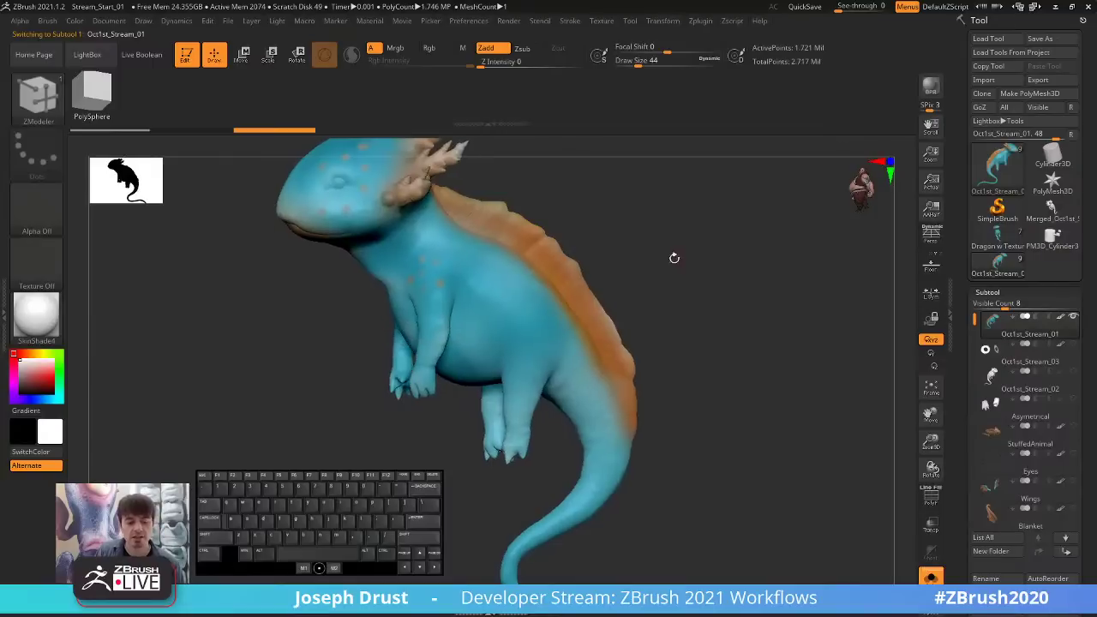
pyautogui.moveTo(736, 279); pyautogui.dragTo(651, 309)
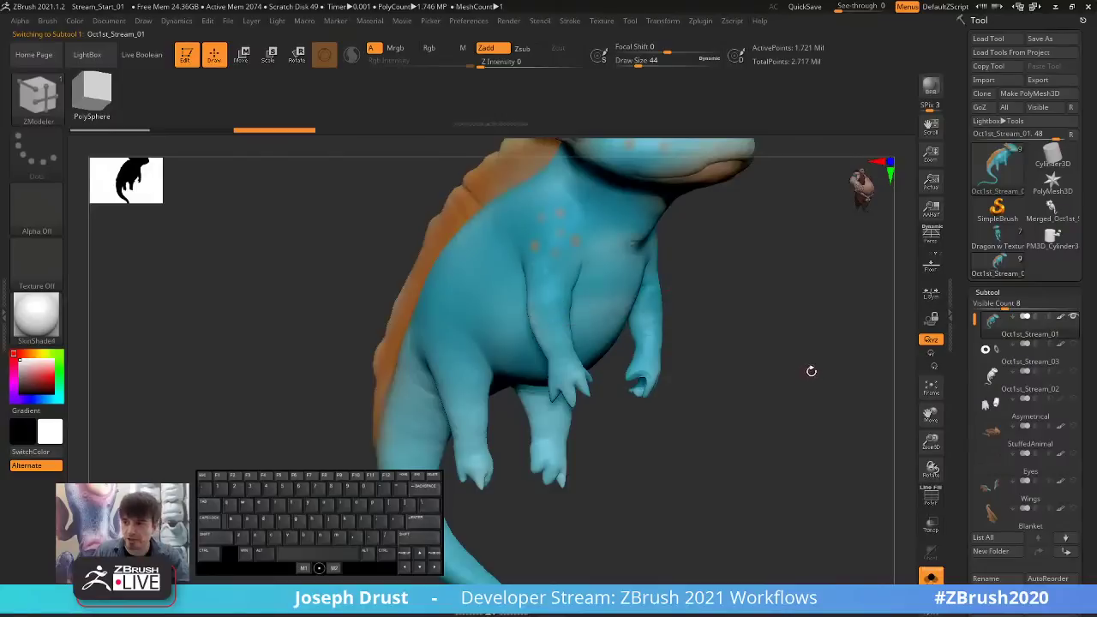
pyautogui.moveTo(779, 330); pyautogui.dragTo(732, 331)
pyautogui.press('f')
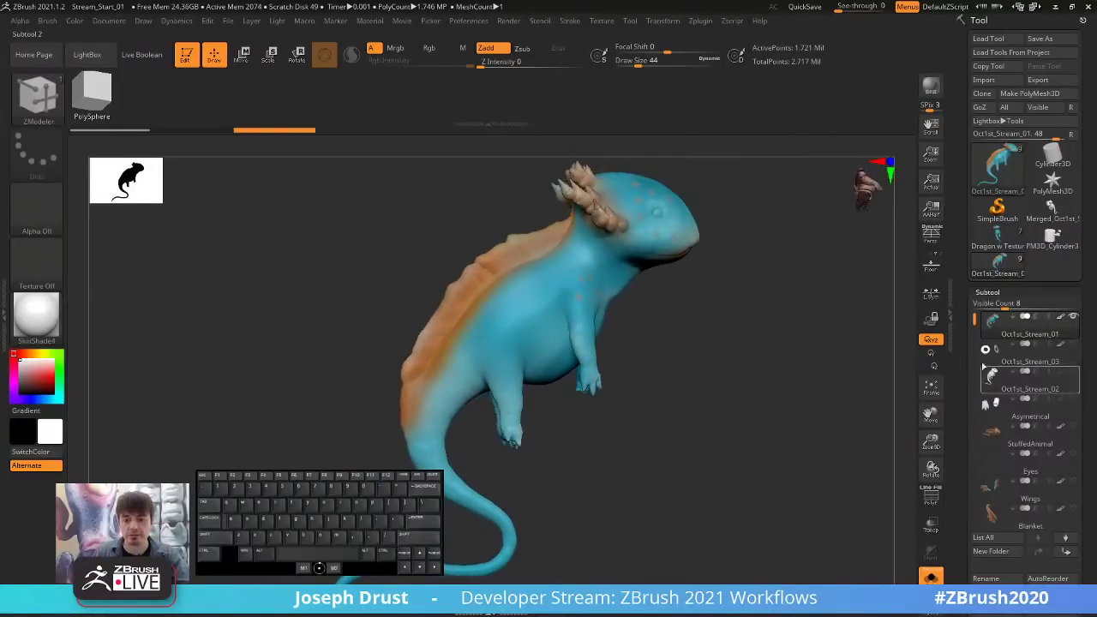
# Select the Merged_Oct1st_Stream_04 subtool and turn on its polyframe display.
pyautogui.moveTo(975, 320); pyautogui.dragTo(975, 403)
pyautogui.click(1018, 442)
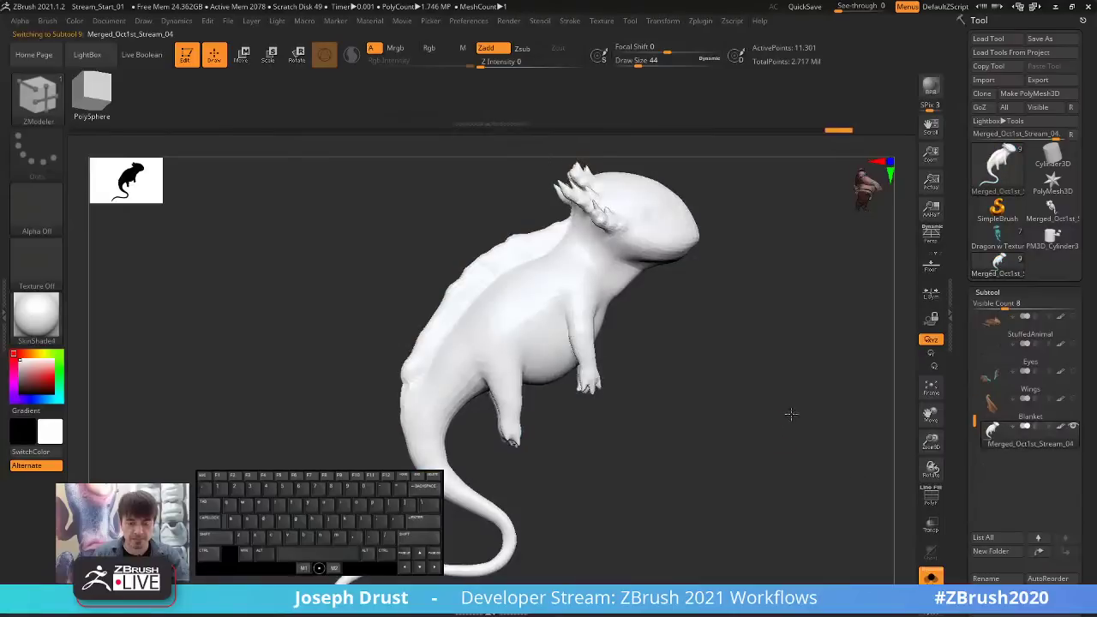
pyautogui.moveTo(790, 414); pyautogui.dragTo(894, 490)
pyautogui.click(931, 495)
pyautogui.moveTo(822, 429); pyautogui.dragTo(778, 323)
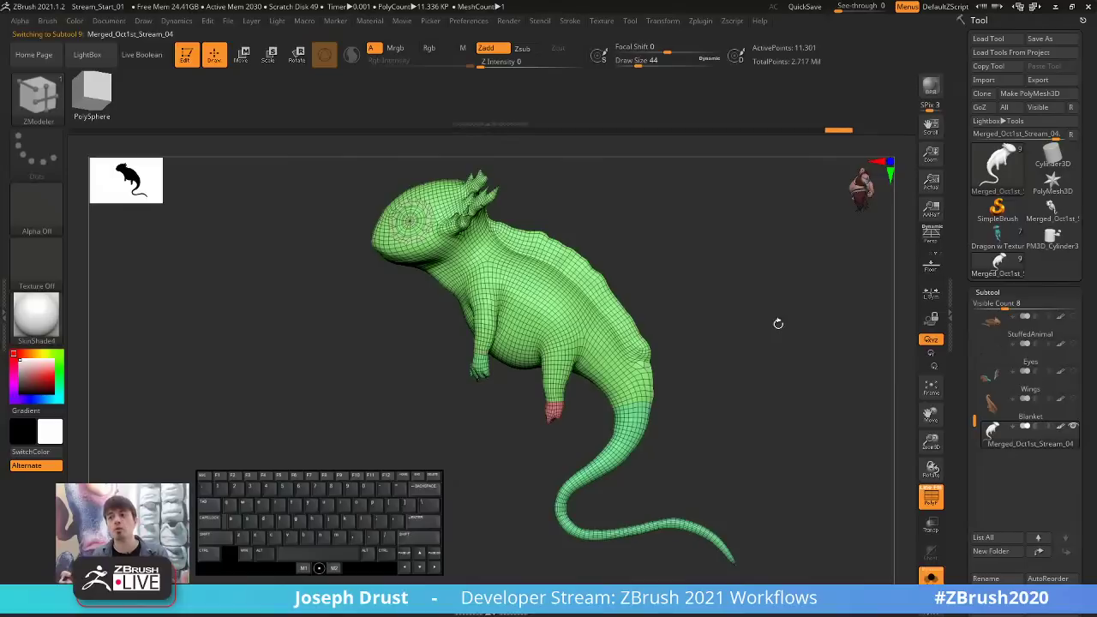
pyautogui.moveTo(740, 242); pyautogui.dragTo(719, 370)
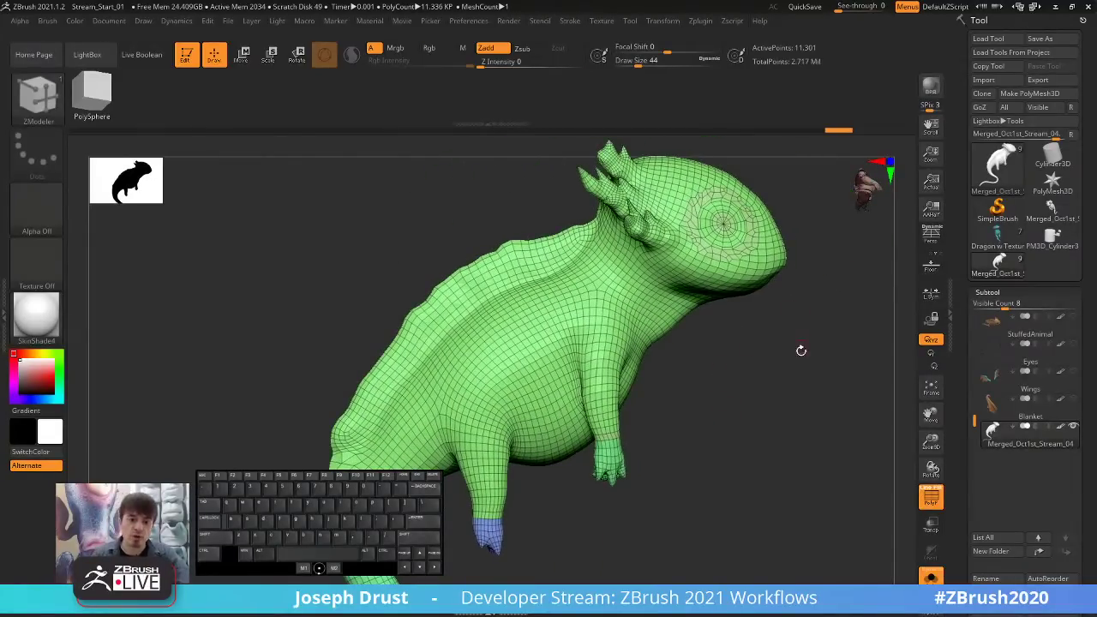
pyautogui.moveTo(800, 350); pyautogui.dragTo(580, 308)
# Choose the SelectLasso visibility brush and hide an edge loop of polygons around the creature's neck.
pyautogui.hotkey('ctrl', 'shift')
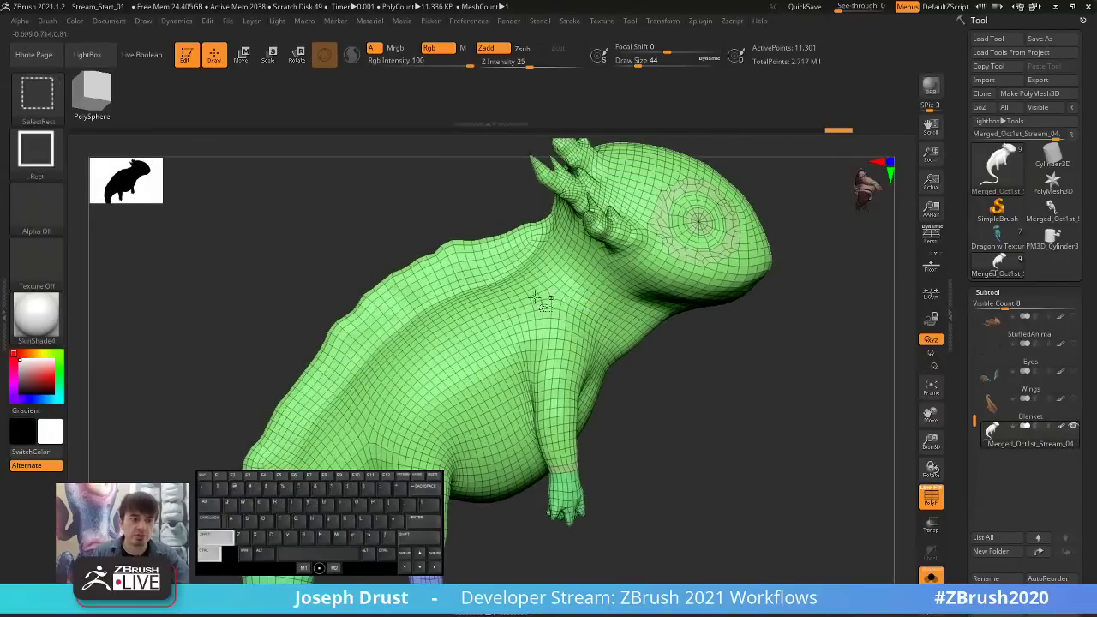
pyautogui.click(37, 93)
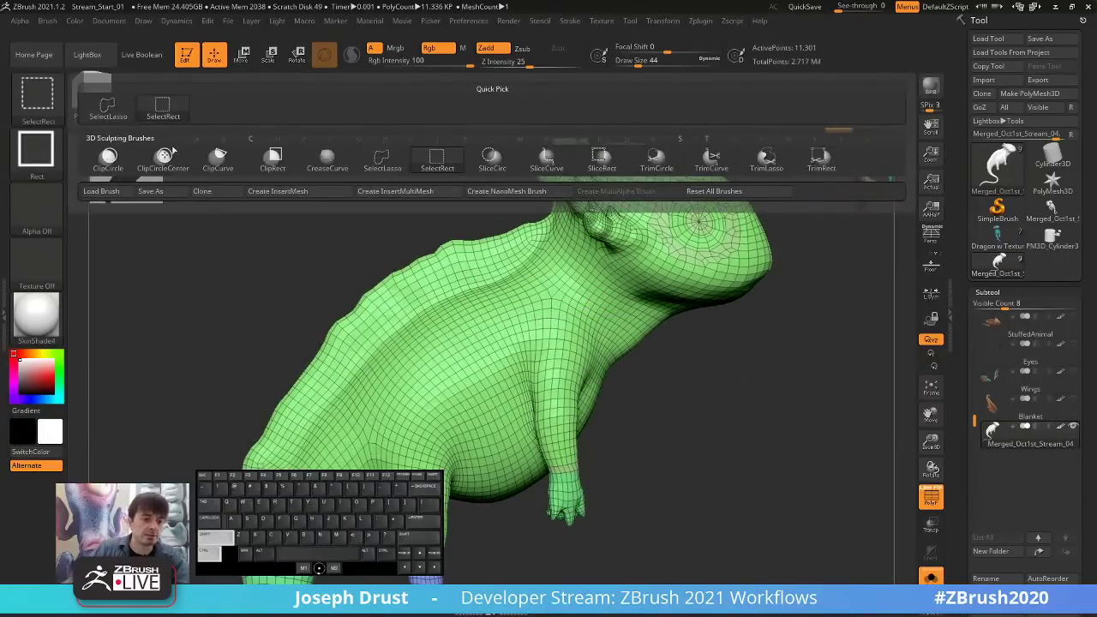
pyautogui.keyDown('ctrl'); pyautogui.keyDown('shift'); pyautogui.click(369, 170); pyautogui.keyUp('shift'); pyautogui.keyUp('ctrl')
pyautogui.keyDown('alt'); pyautogui.moveTo(752, 380); pyautogui.dragTo(765, 385); pyautogui.keyUp('alt')
pyautogui.hotkey('ctrl', 'shift')
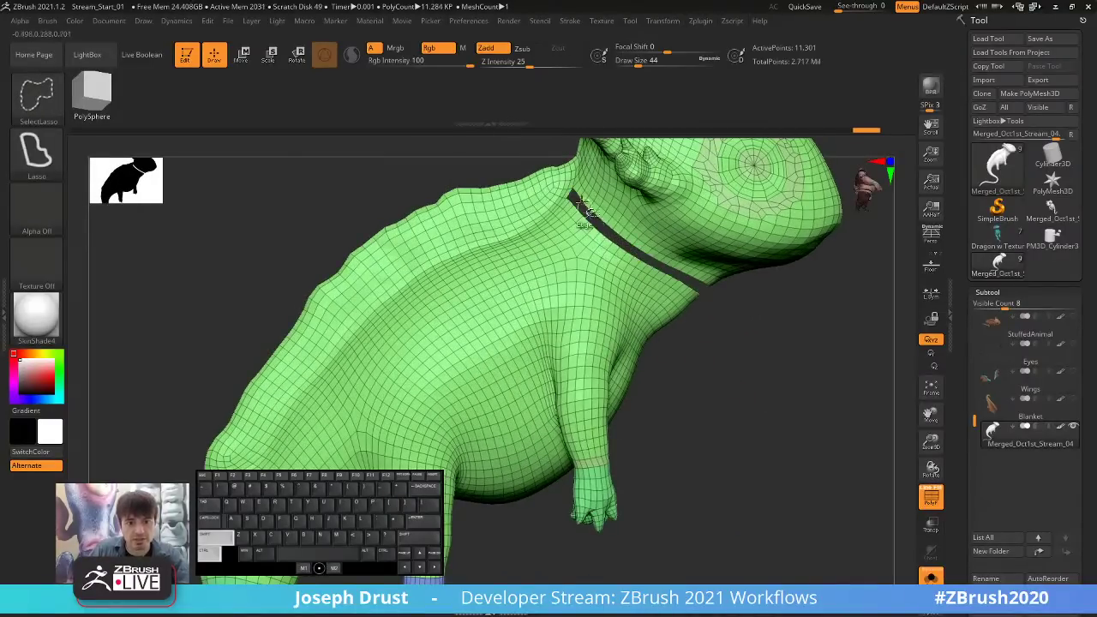
pyautogui.hotkey('ctrl', 'shift')
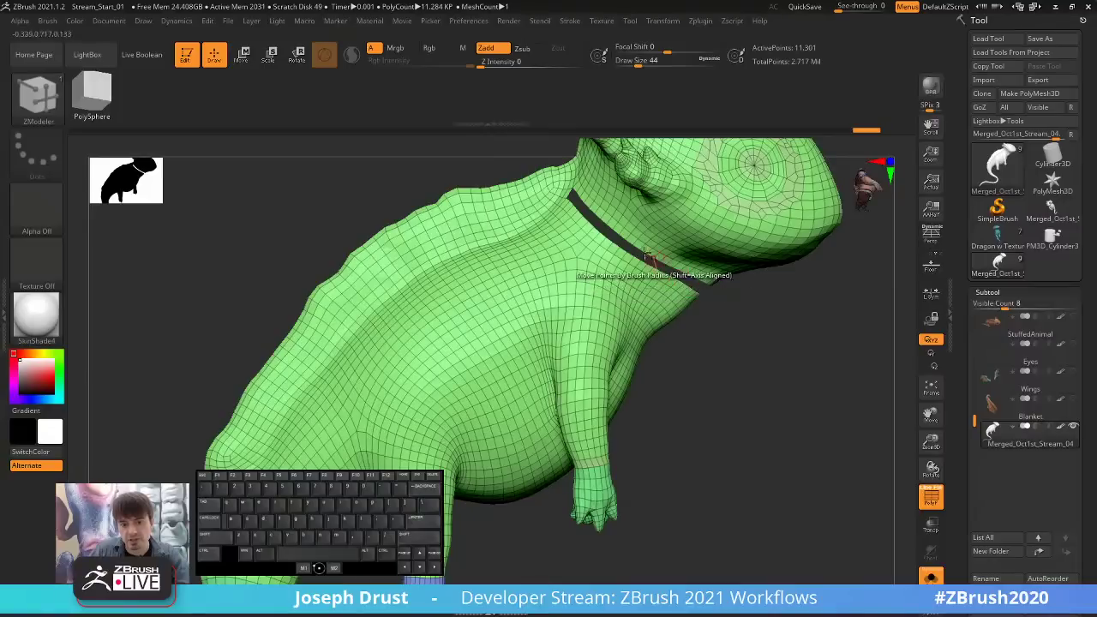
# Restore the hidden neck polygons and hide a different polygon loop around the base of the neck.
pyautogui.keyDown('ctrl'); pyautogui.keyDown('shift'); pyautogui.click(578, 201); pyautogui.keyUp('shift'); pyautogui.keyUp('ctrl')
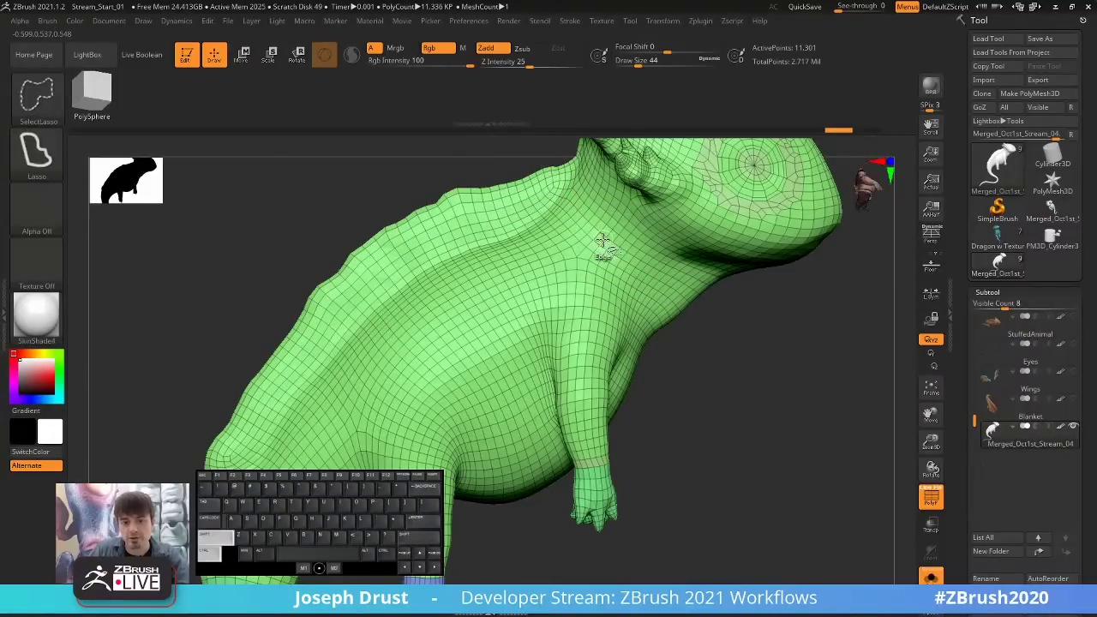
pyautogui.click(603, 241)
pyautogui.moveTo(712, 309)
pyautogui.mouseDown()
pyautogui.moveTo(760, 341)
pyautogui.moveTo(734, 335)
pyautogui.moveTo(766, 340)
pyautogui.moveTo(663, 360)
pyautogui.moveTo(698, 333)
pyautogui.moveTo(626, 360)
pyautogui.mouseUp()
# Hide the polygroups of the creature's hands and feet.
pyautogui.hotkey('ctrl', 'shift')
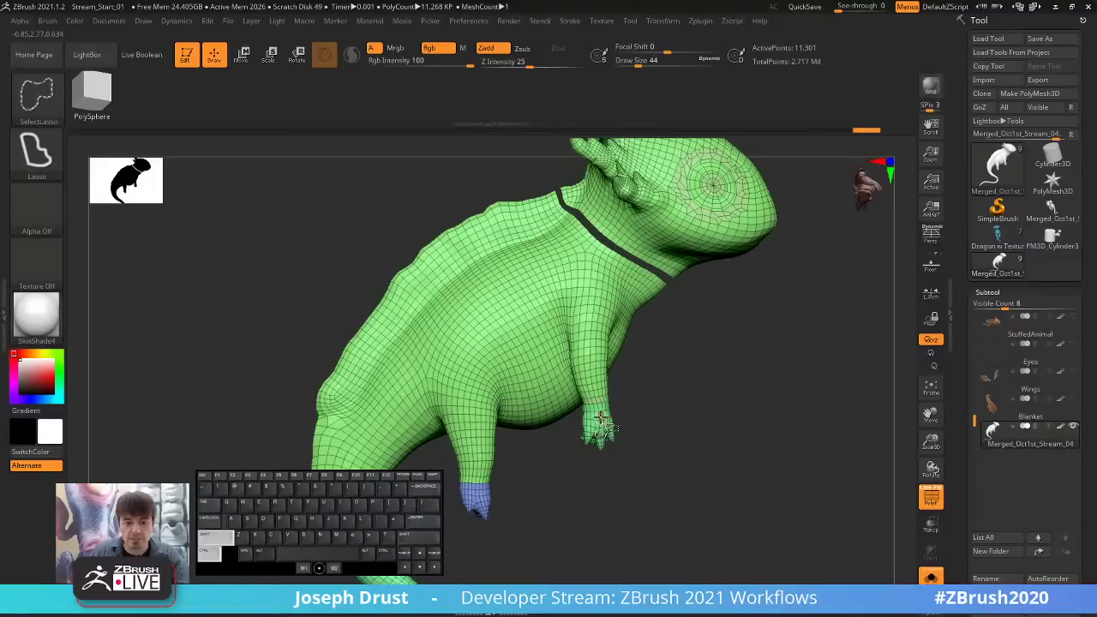
pyautogui.keyDown('ctrl'); pyautogui.keyDown('alt'); pyautogui.keyDown('shift'); pyautogui.click(600, 426); pyautogui.keyUp('shift'); pyautogui.keyUp('alt'); pyautogui.keyUp('ctrl')
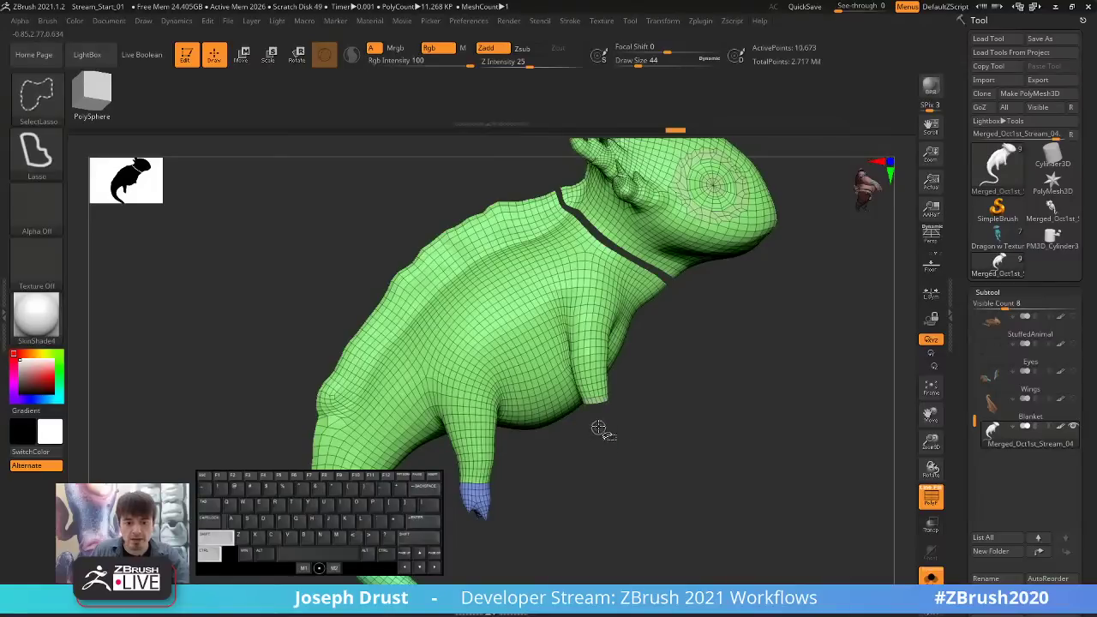
pyautogui.keyDown('ctrl'); pyautogui.keyDown('alt'); pyautogui.keyDown('shift'); pyautogui.click(496, 494); pyautogui.keyUp('shift'); pyautogui.keyUp('alt'); pyautogui.keyUp('ctrl')
pyautogui.moveTo(590, 512); pyautogui.dragTo(712, 384)
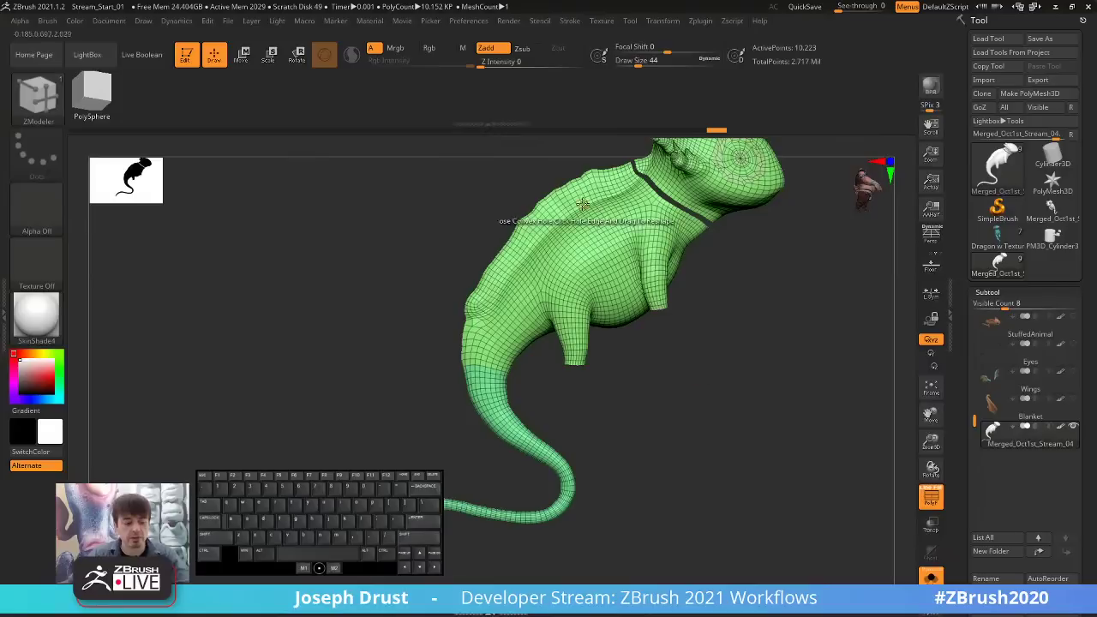
# Hide the whole tail polygroup, undoing the visibility cut made partway along the tail.
pyautogui.hotkey('ctrl', 'shift')
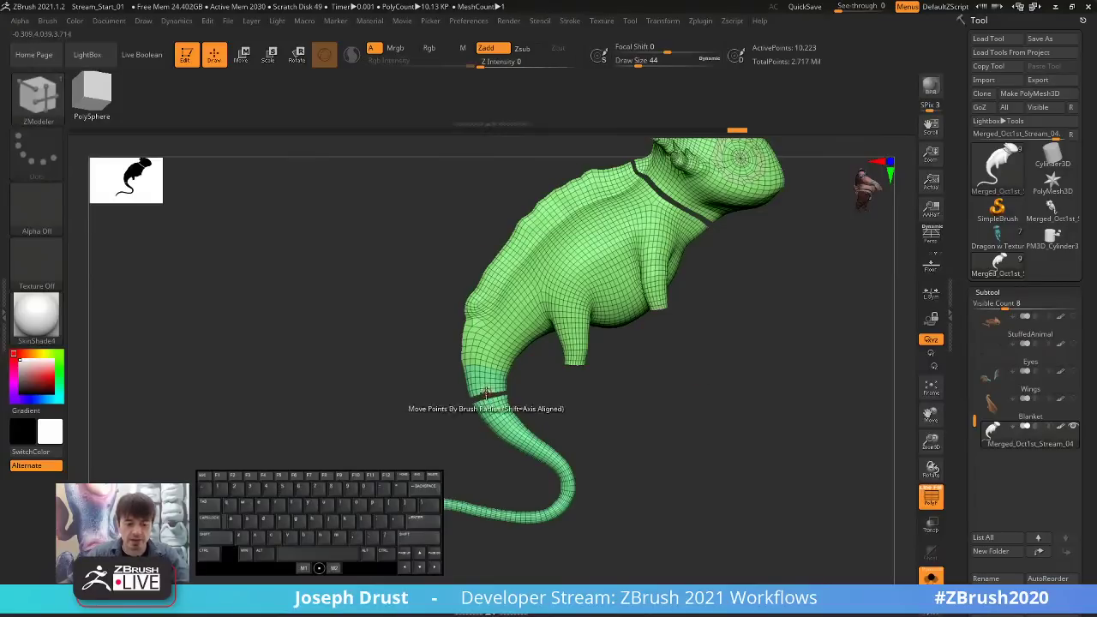
pyautogui.hotkey('ctrl', 'z')
pyautogui.keyDown('ctrl'); pyautogui.keyDown('shift'); pyautogui.click(484, 389); pyautogui.keyUp('shift'); pyautogui.keyUp('ctrl')
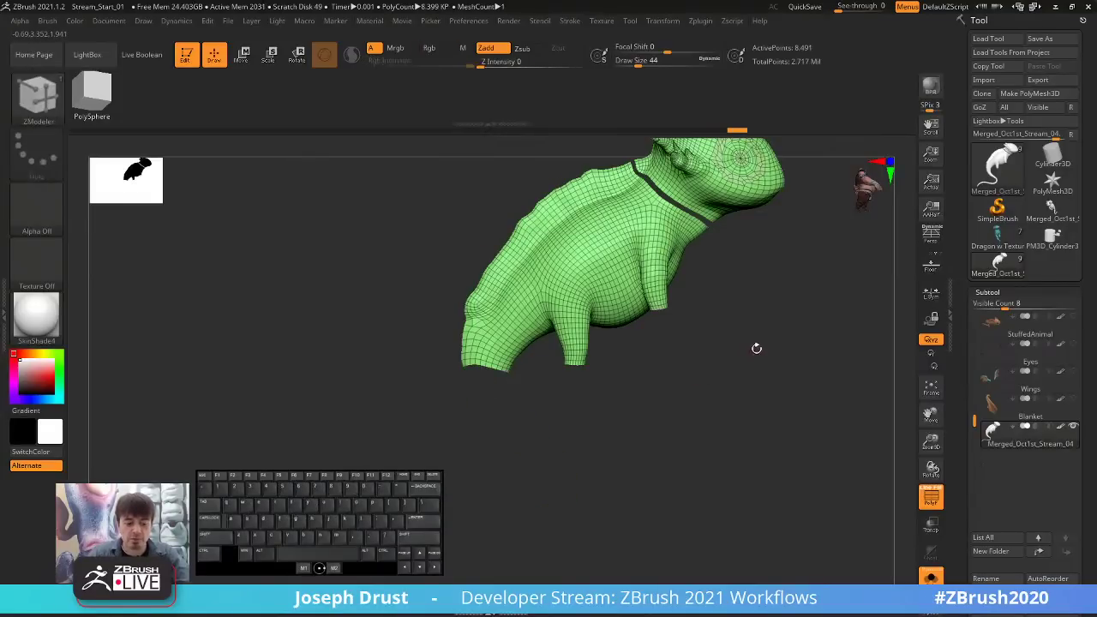
pyautogui.moveTo(757, 348)
pyautogui.mouseDown()
pyautogui.moveTo(745, 351)
pyautogui.moveTo(782, 332)
pyautogui.moveTo(729, 350)
pyautogui.moveTo(746, 299)
pyautogui.mouseUp()
pyautogui.press('super')
pyautogui.hotkey('ctrl', 'shift')
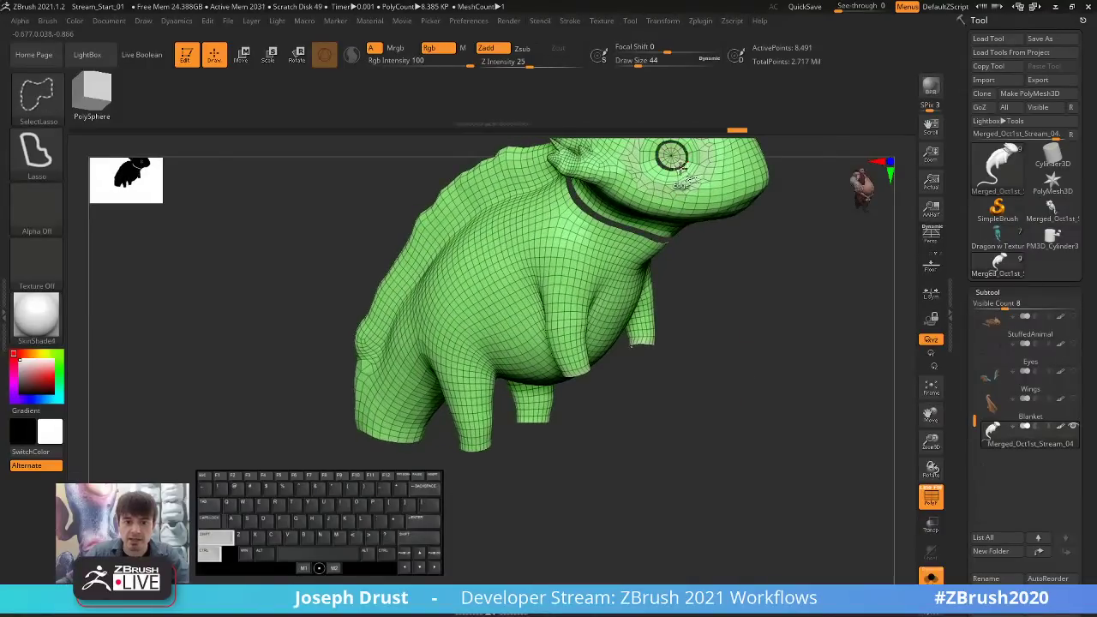
pyautogui.hotkey('ctrl', 'z')
pyautogui.keyDown('alt'); pyautogui.moveTo(835, 311); pyautogui.dragTo(793, 402); pyautogui.keyUp('alt')
pyautogui.hotkey('ctrl', 'shift')
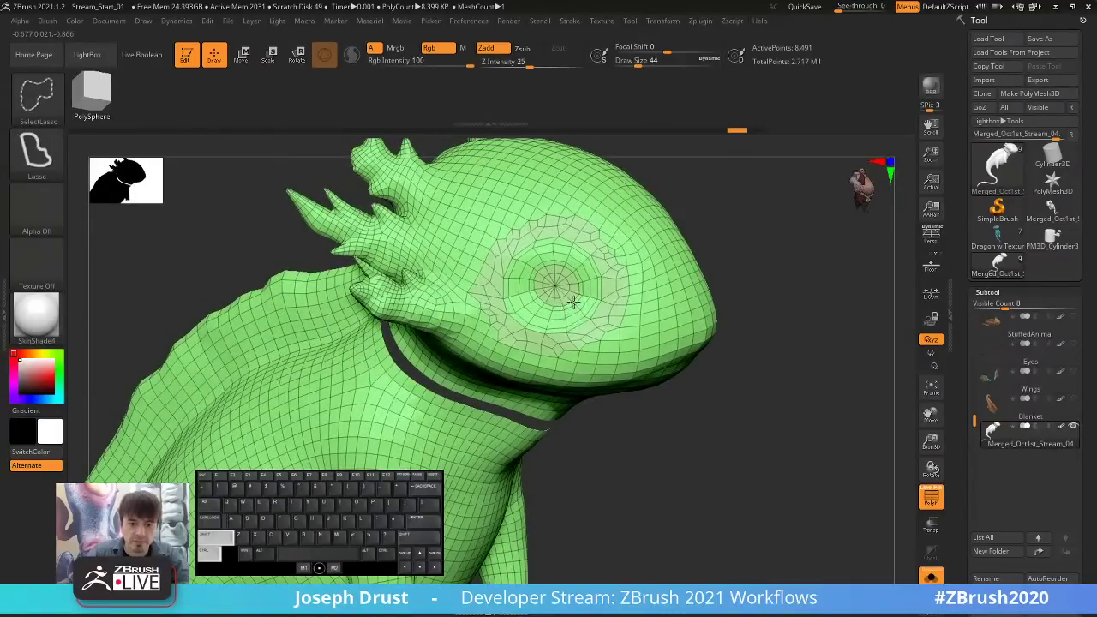
pyautogui.keyDown('ctrl'); pyautogui.keyDown('shift'); pyautogui.click(573, 302); pyautogui.keyUp('shift'); pyautogui.keyUp('ctrl')
pyautogui.hotkey('ctrl', 'z')
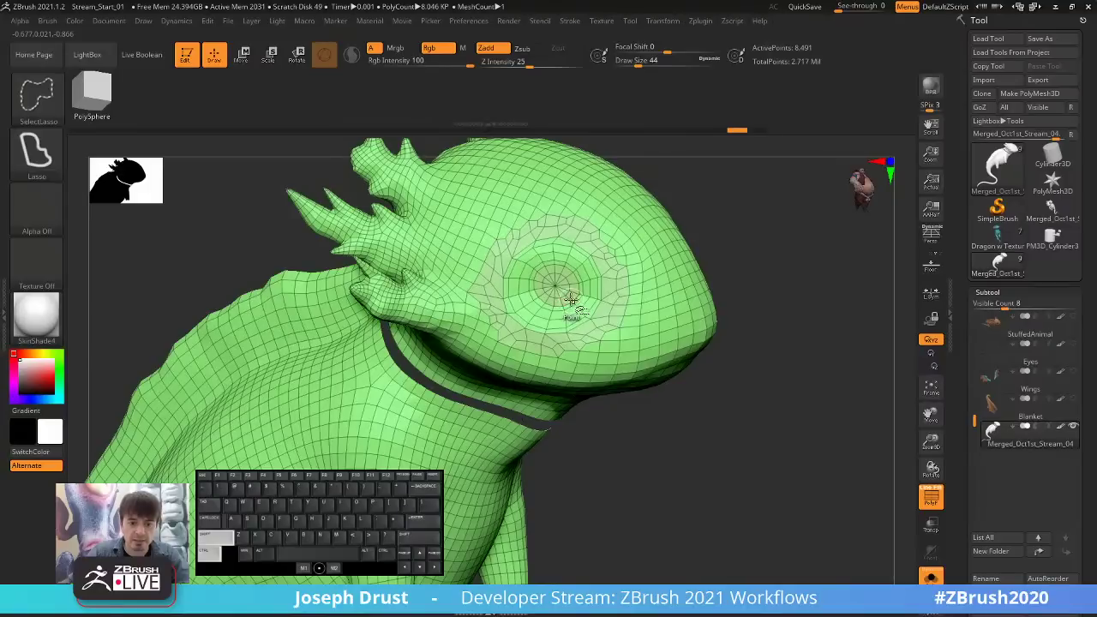
pyautogui.keyDown('ctrl'); pyautogui.keyDown('shift'); pyautogui.click(563, 295); pyautogui.keyUp('shift'); pyautogui.keyUp('ctrl')
pyautogui.hotkey('ctrl', 'z')
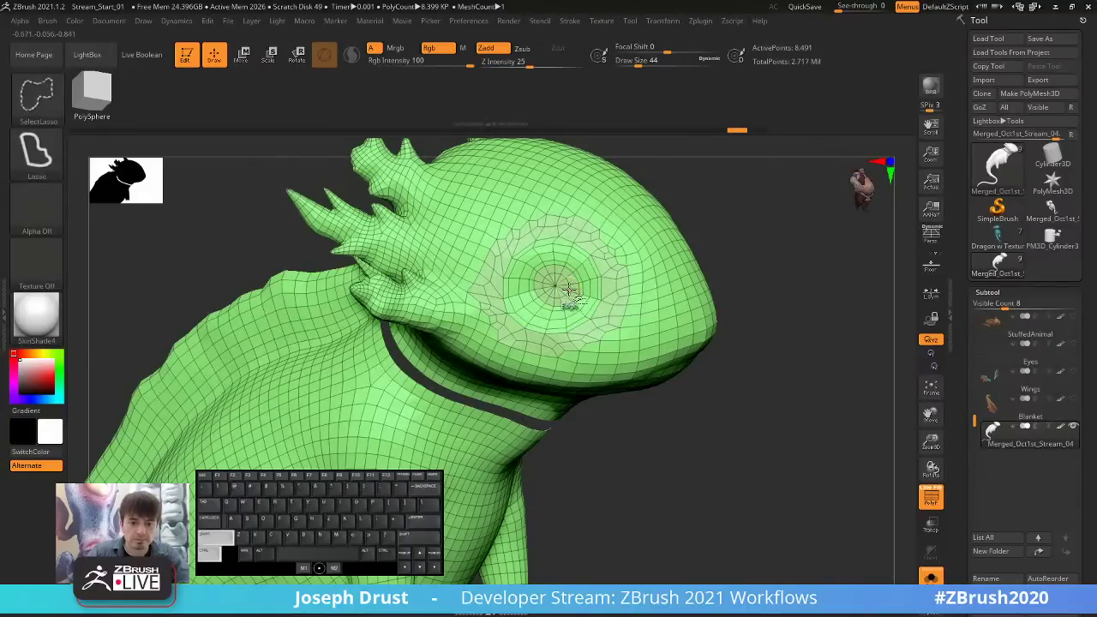
# Hide two neighbouring polygon loops around the centre of the first eye.
pyautogui.keyDown('ctrl'); pyautogui.keyDown('shift'); pyautogui.click(587, 295); pyautogui.keyUp('shift'); pyautogui.keyUp('ctrl')
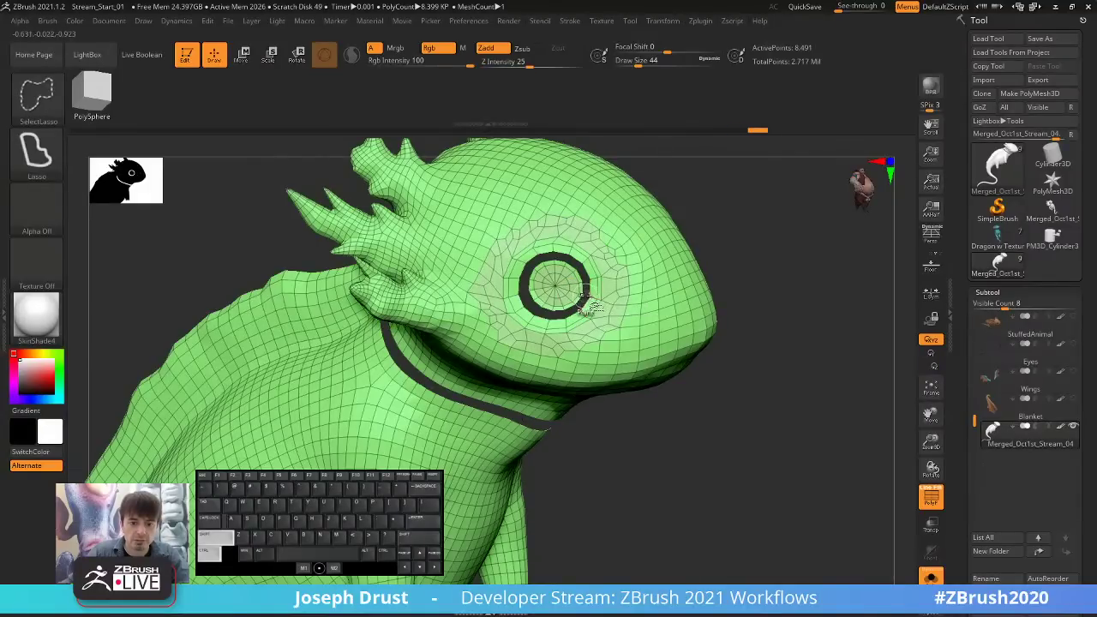
pyautogui.keyDown('ctrl'); pyautogui.keyDown('shift'); pyautogui.click(577, 294); pyautogui.keyUp('shift'); pyautogui.keyUp('ctrl')
pyautogui.moveTo(827, 287)
pyautogui.mouseDown()
pyautogui.moveTo(754, 317)
pyautogui.moveTo(761, 329)
pyautogui.mouseUp()
pyautogui.moveTo(554, 416); pyautogui.dragTo(632, 316)
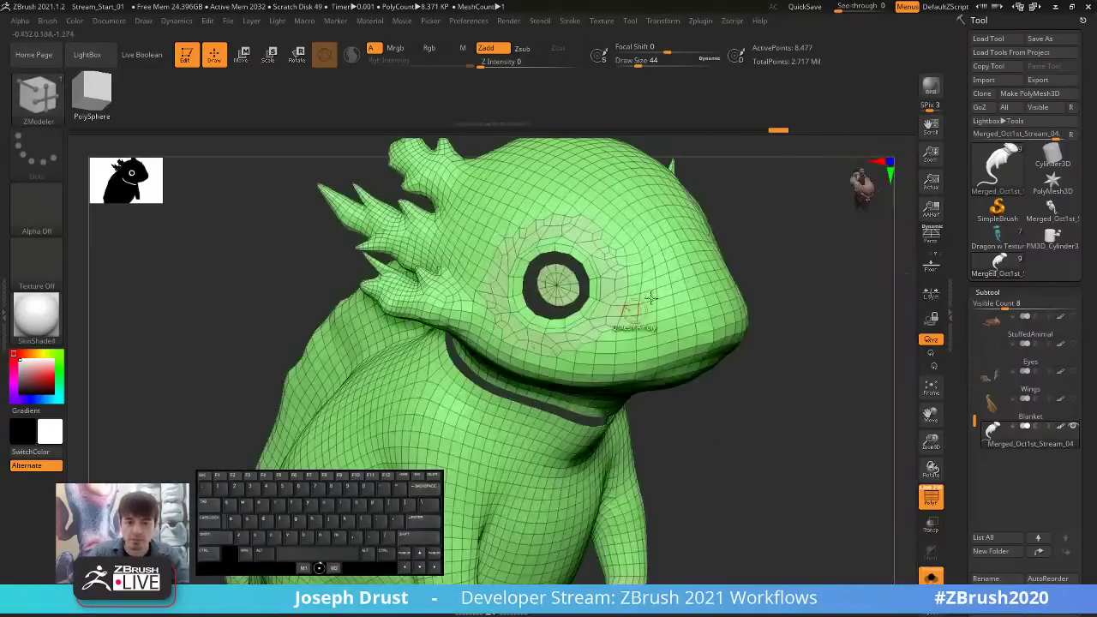
pyautogui.keyDown('ctrl'); pyautogui.keyDown('shift'); pyautogui.click(803, 291); pyautogui.keyUp('shift'); pyautogui.keyUp('ctrl')
pyautogui.moveTo(803, 292); pyautogui.dragTo(836, 296)
pyautogui.hotkey('ctrl', 'z')
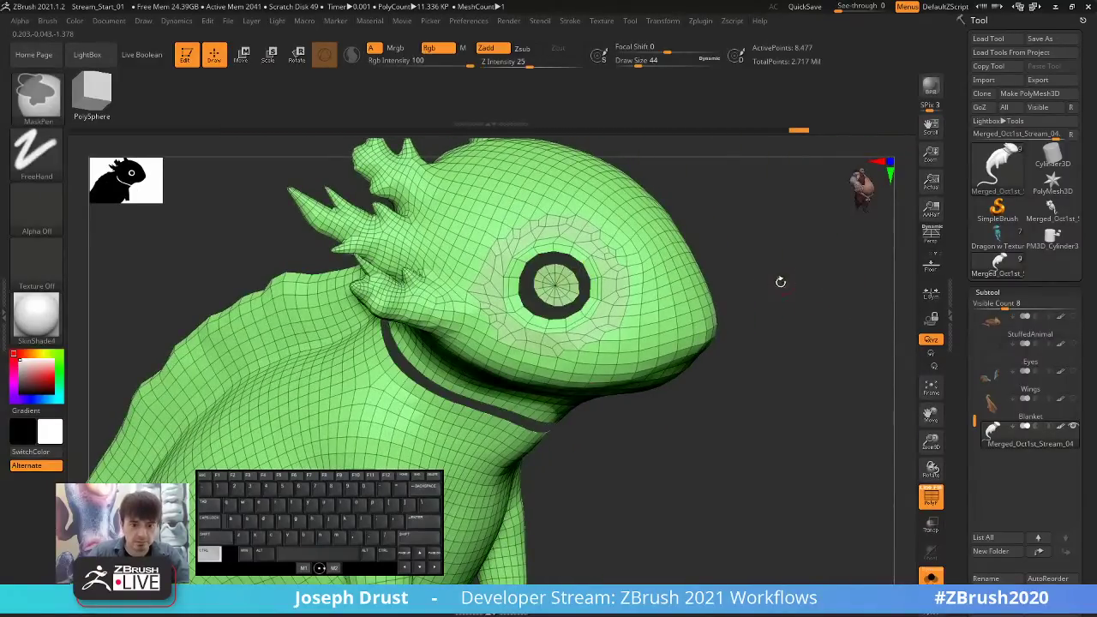
# Hide the polygon loops around the centre of the eye on the other side of the head.
pyautogui.moveTo(778, 226); pyautogui.dragTo(703, 244)
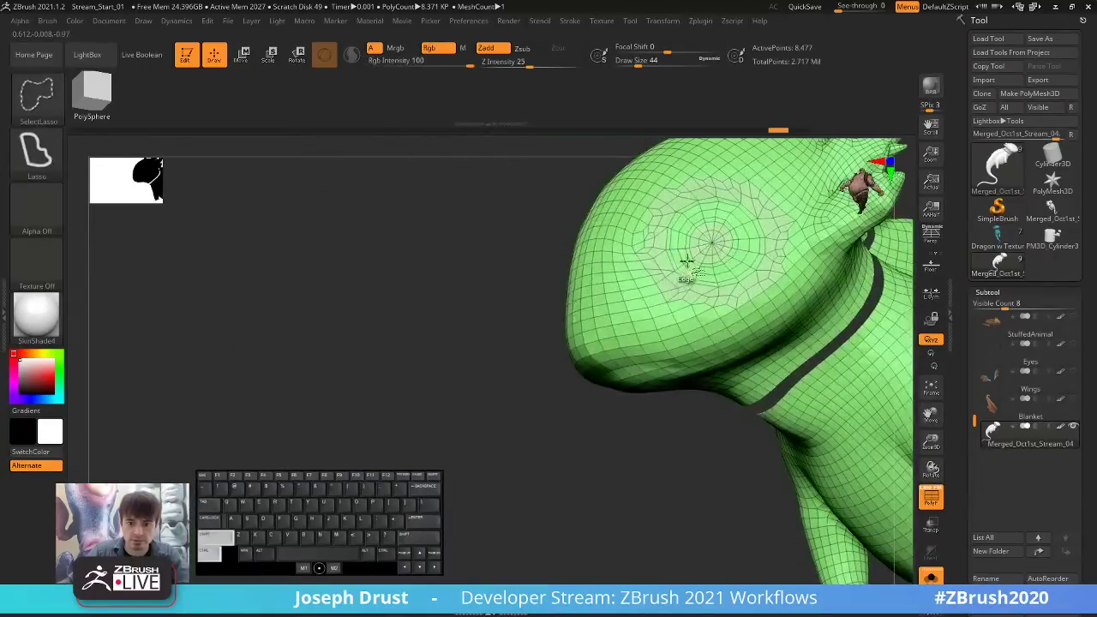
pyautogui.keyDown('ctrl'); pyautogui.keyDown('shift'); pyautogui.click(683, 268); pyautogui.keyUp('shift'); pyautogui.keyUp('ctrl')
pyautogui.moveTo(651, 282); pyautogui.dragTo(779, 289)
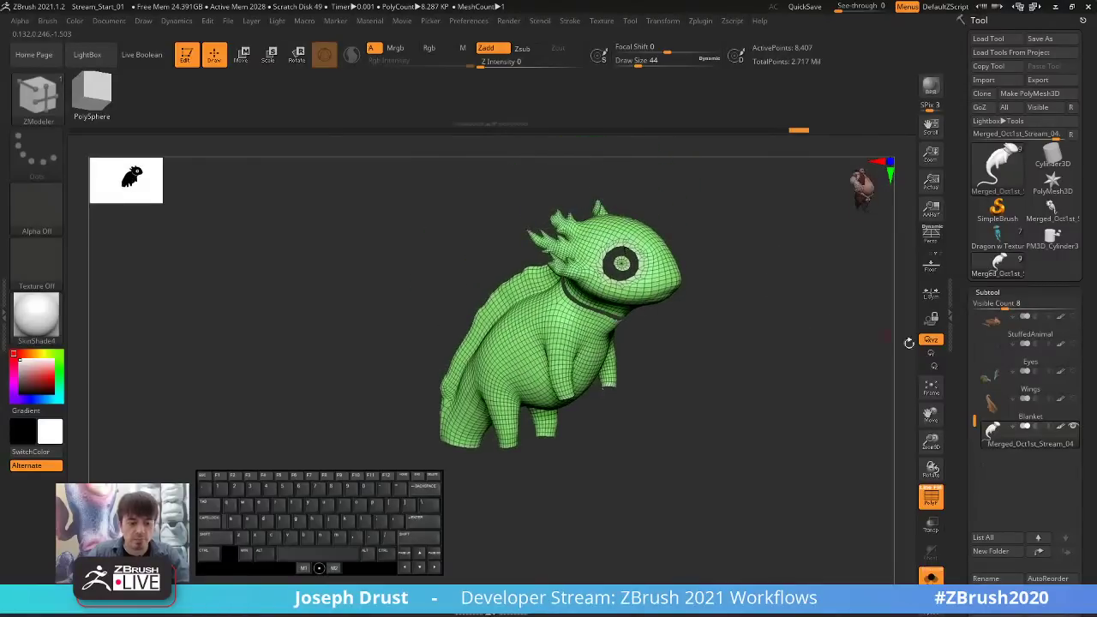
# Apply Auto Groups so each separated visible part of the mesh gets its own polygroup.
pyautogui.moveTo(955, 411); pyautogui.dragTo(966, 309)
pyautogui.click(992, 389)
pyautogui.moveTo(766, 338)
pyautogui.mouseDown()
pyautogui.moveTo(774, 309)
pyautogui.moveTo(775, 375)
pyautogui.moveTo(635, 293)
pyautogui.mouseUp()
# Isolate the central polygroups of both eyes, leaving the rest of the mesh hidden.
pyautogui.keyDown('ctrl'); pyautogui.keyDown('shift'); pyautogui.click(635, 293); pyautogui.keyUp('shift'); pyautogui.keyUp('ctrl')
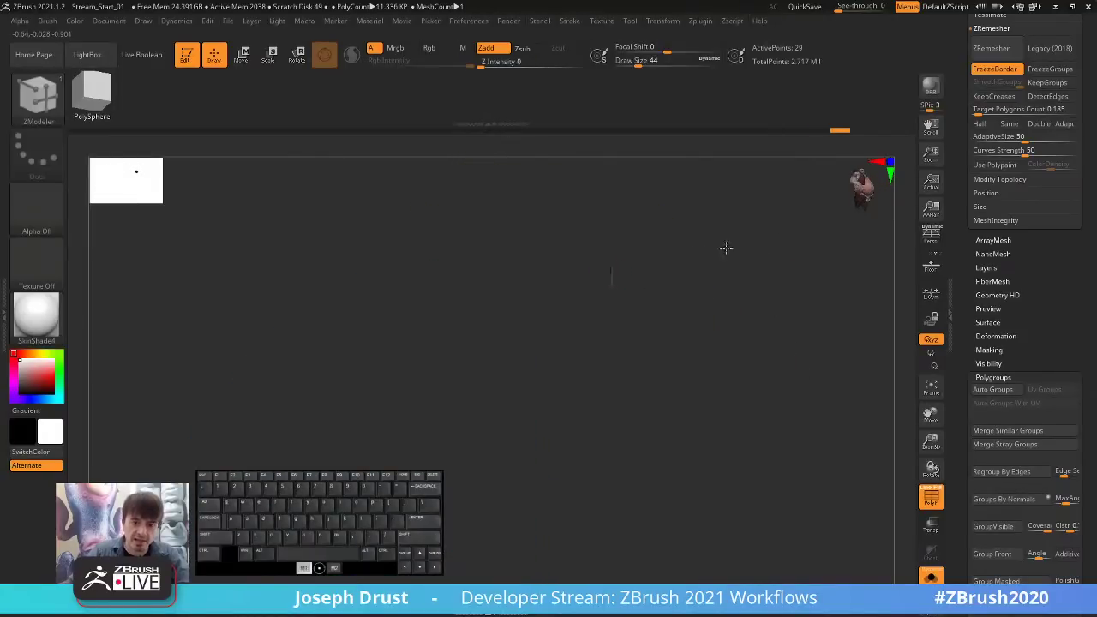
pyautogui.keyDown('ctrl'); pyautogui.keyDown('shift'); pyautogui.click(749, 247); pyautogui.keyUp('shift'); pyautogui.keyUp('ctrl')
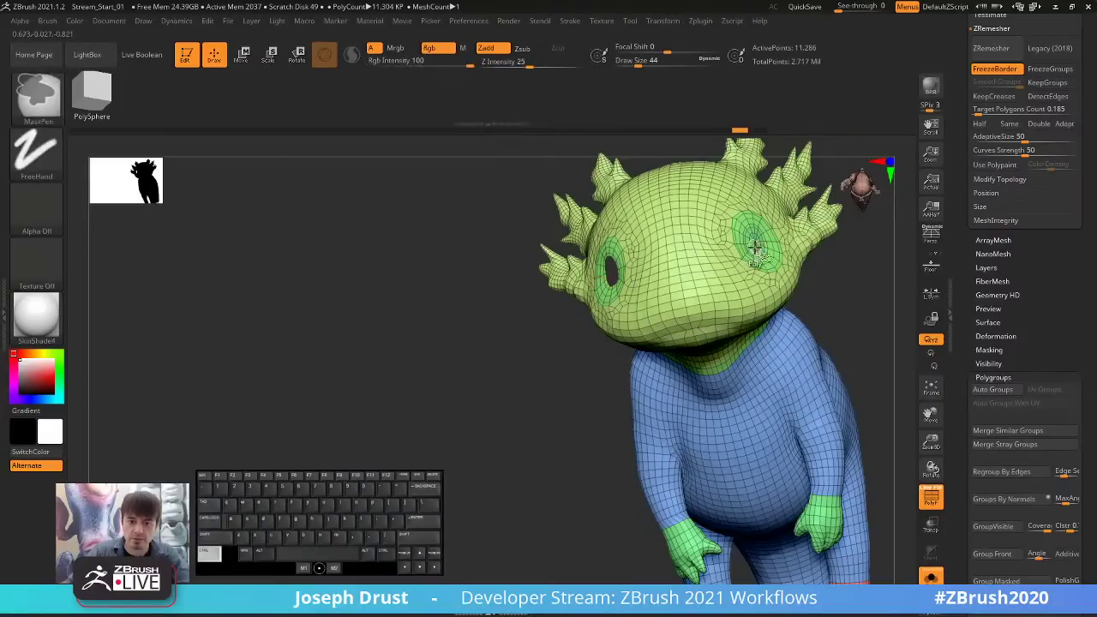
pyautogui.keyDown('ctrl'); pyautogui.keyDown('shift'); pyautogui.moveTo(488, 331); pyautogui.dragTo(596, 408); pyautogui.keyUp('shift'); pyautogui.keyUp('ctrl')
pyautogui.moveTo(668, 341); pyautogui.dragTo(771, 377)
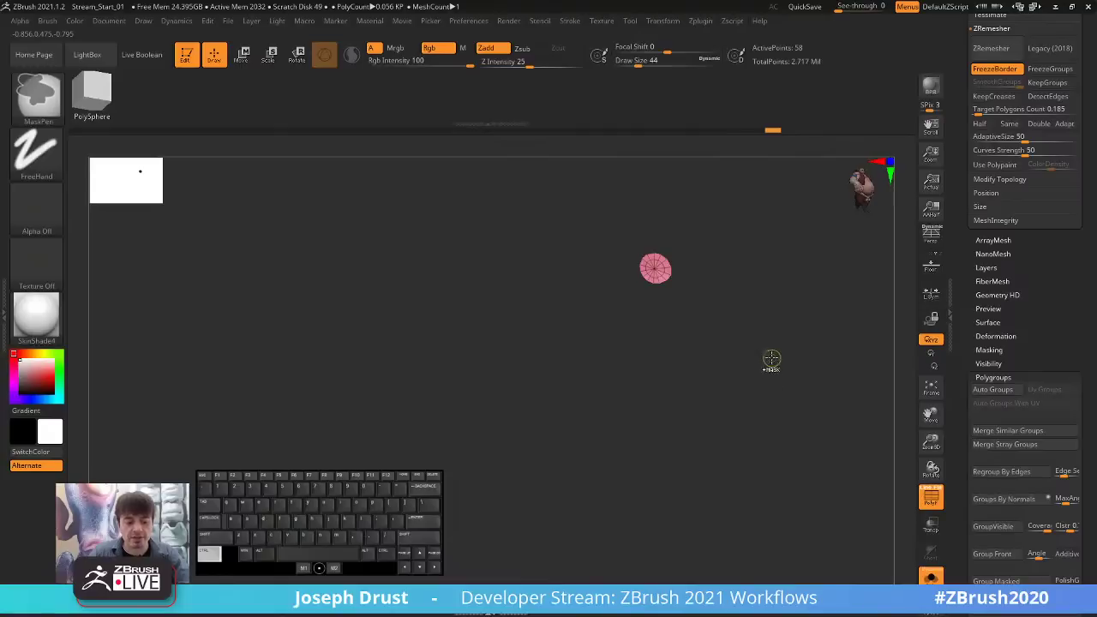
# Grow the visible area around both eye centres by five rings, and shrink it back by one ring.
pyautogui.hotkey('ctrl', 'shift', 'x')
pyautogui.hotkey('ctrl', 'shift', 'x')
pyautogui.hotkey('ctrl', 'shift', 'x')
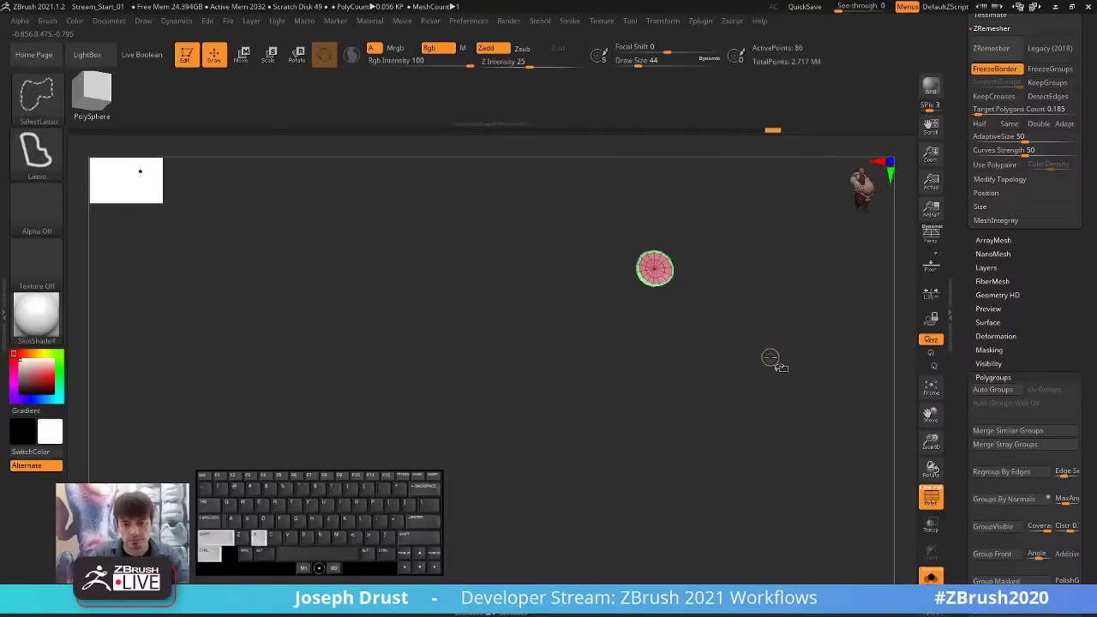
pyautogui.hotkey('ctrl', 'shift', 'x')
pyautogui.hotkey('ctrl', 'shift', 'x')
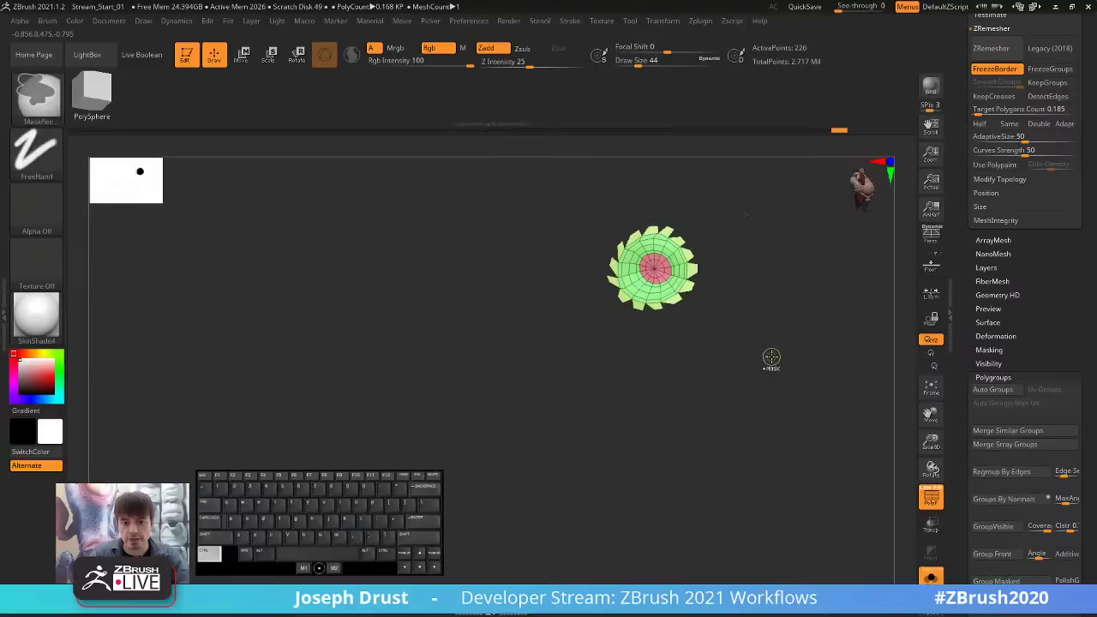
pyautogui.hotkey('ctrl', 'shift', 's')
# Assign the visible discs of both eyes to a single new polygroup.
pyautogui.moveTo(784, 358); pyautogui.dragTo(773, 372)
pyautogui.press('b')
pyautogui.press('s')
pyautogui.press('t')
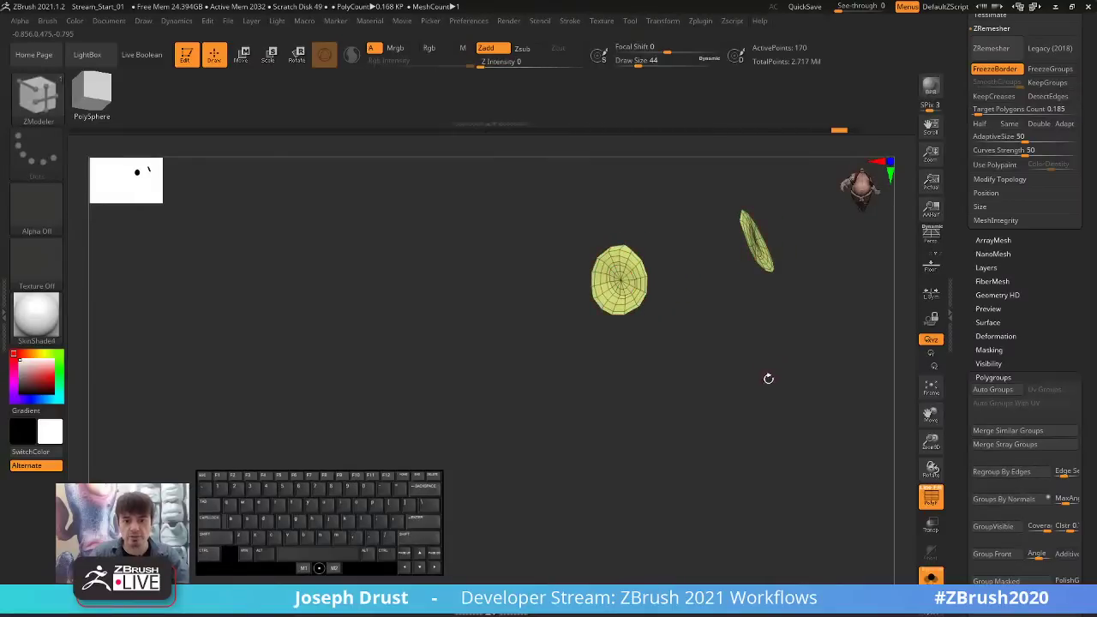
pyautogui.hotkey('shift', 'f')
pyautogui.hotkey('shift', 'f')
pyautogui.press('b')
pyautogui.press('z')
pyautogui.press('m')
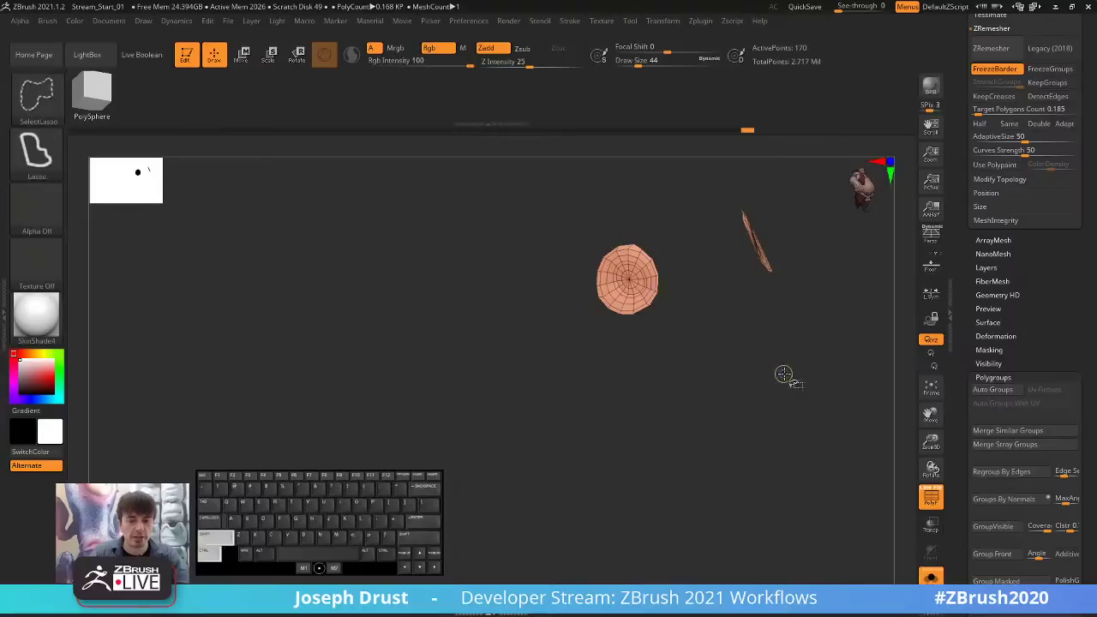
# Unhide the rest of the creature's mesh around the eye discs.
pyautogui.keyDown('ctrl'); pyautogui.keyDown('shift'); pyautogui.click(829, 388); pyautogui.keyUp('shift'); pyautogui.keyUp('ctrl')
pyautogui.moveTo(830, 388)
pyautogui.mouseDown()
pyautogui.moveTo(728, 376)
pyautogui.moveTo(651, 402)
pyautogui.mouseUp()
pyautogui.press('ctrl')
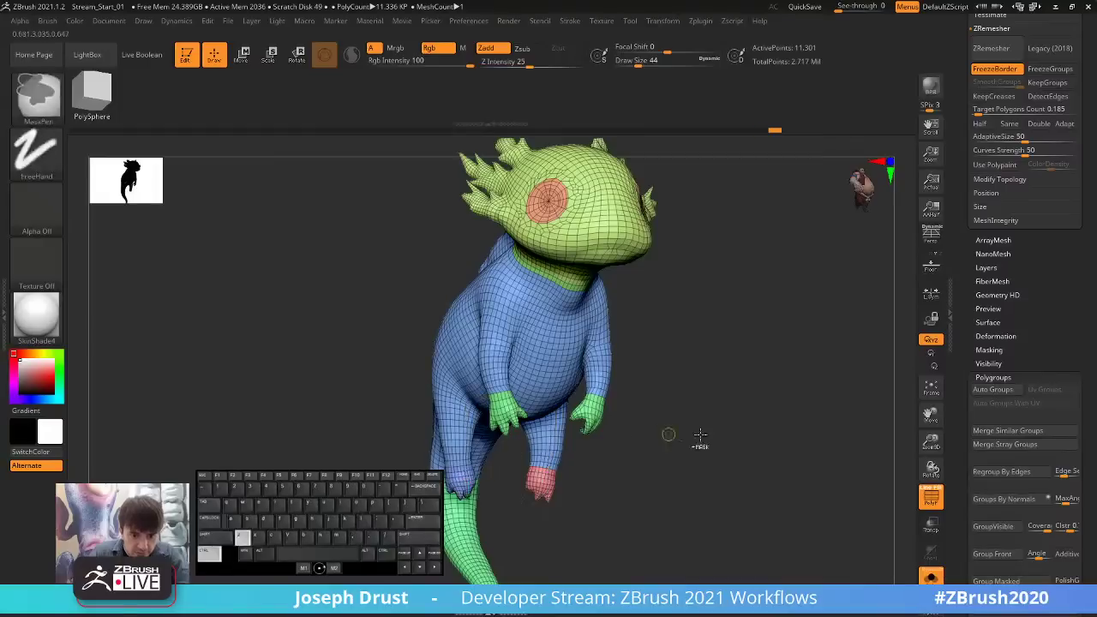
pyautogui.moveTo(665, 437)
pyautogui.mouseDown()
pyautogui.moveTo(754, 437)
pyautogui.moveTo(580, 394)
pyautogui.mouseUp()
pyautogui.hotkey('ctrl', 'shift')
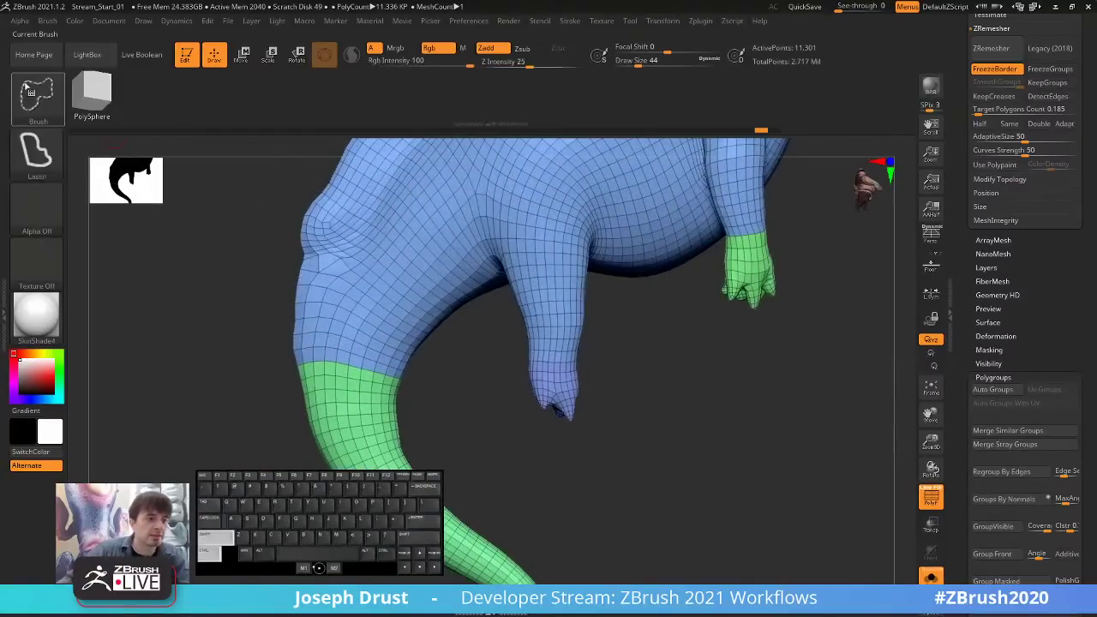
# Isolate the hind foot with a rectangular selection and assign it its own polygroup, leaving the whole mesh visible again.
pyautogui.keyDown('ctrl'); pyautogui.keyDown('shift'); pyautogui.click(37, 96); pyautogui.keyUp('shift'); pyautogui.keyUp('ctrl')
pyautogui.click(437, 156)
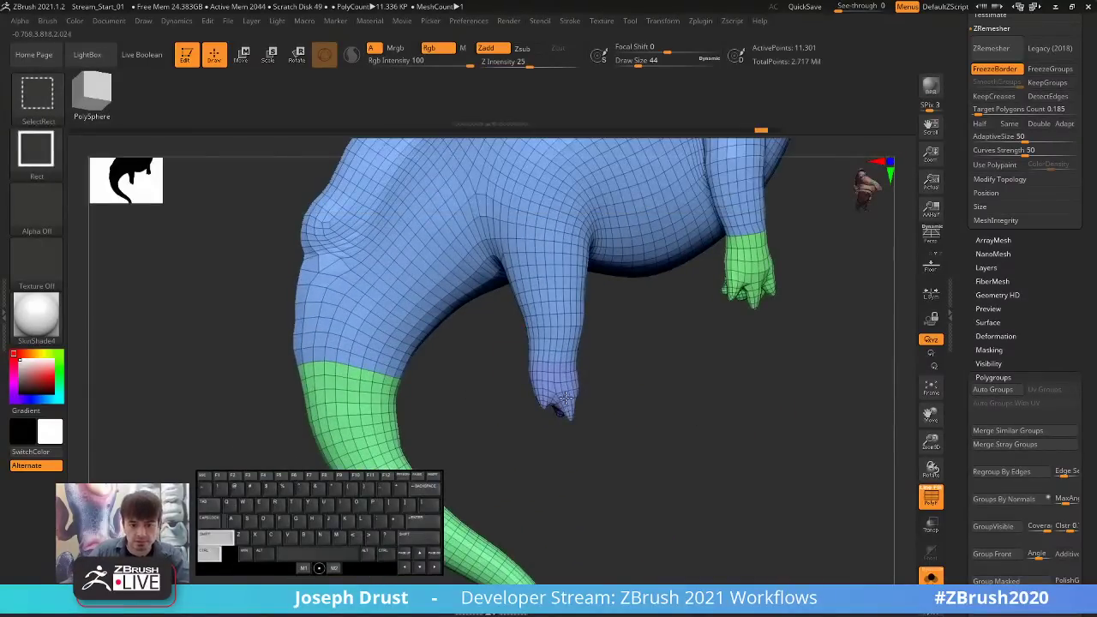
pyautogui.keyDown('ctrl'); pyautogui.keyDown('shift'); pyautogui.moveTo(526, 358); pyautogui.dragTo(576, 419); pyautogui.keyUp('shift'); pyautogui.keyUp('ctrl')
pyautogui.hotkey('ctrl', 'w')
pyautogui.keyDown('ctrl'); pyautogui.keyDown('shift'); pyautogui.click(766, 483); pyautogui.keyUp('shift'); pyautogui.keyUp('ctrl')
pyautogui.moveTo(766, 483)
pyautogui.mouseDown()
pyautogui.moveTo(725, 471)
pyautogui.moveTo(729, 448)
pyautogui.moveTo(749, 460)
pyautogui.moveTo(757, 411)
pyautogui.mouseUp()
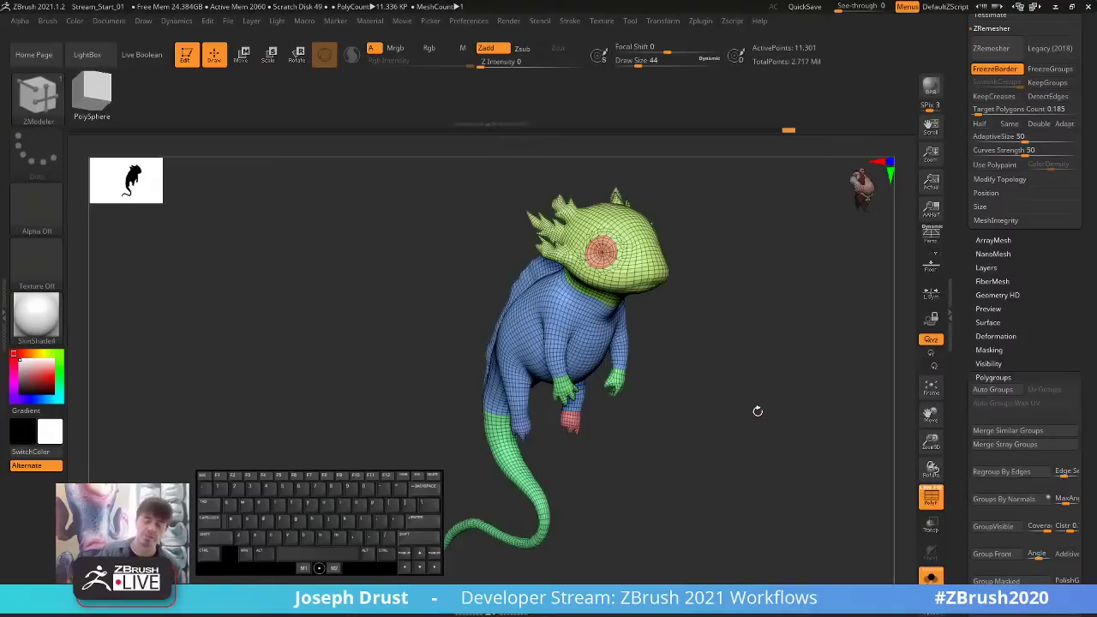
# Unwrap the creature's UVs with UV Master, using the Symmetry and Polygroups options.
pyautogui.moveTo(733, 255); pyautogui.dragTo(761, 291)
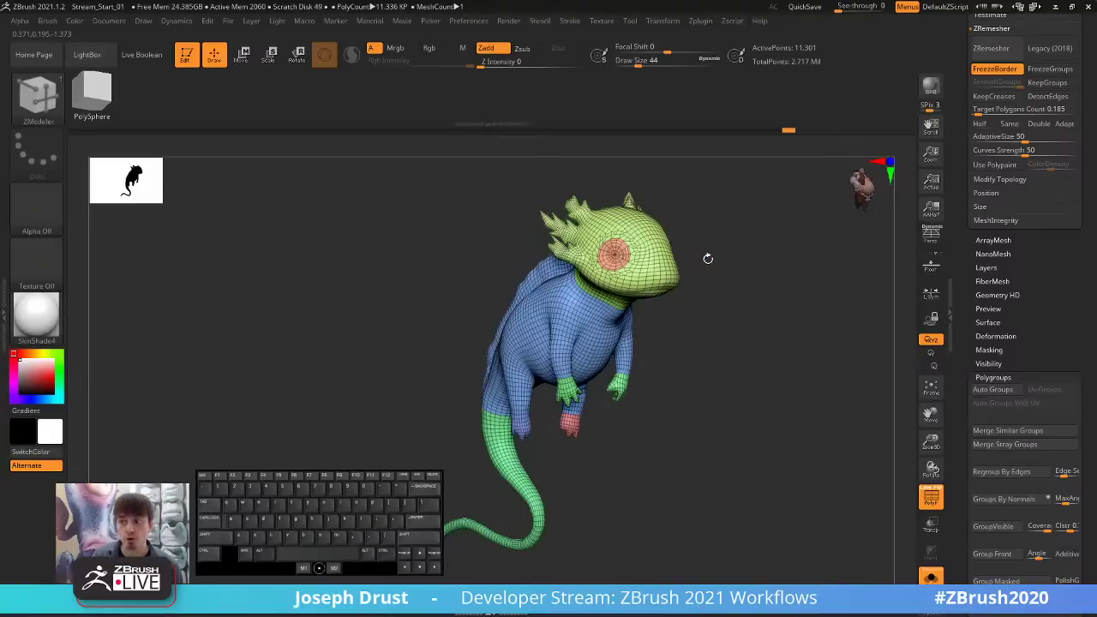
pyautogui.moveTo(725, 156); pyautogui.dragTo(685, 163)
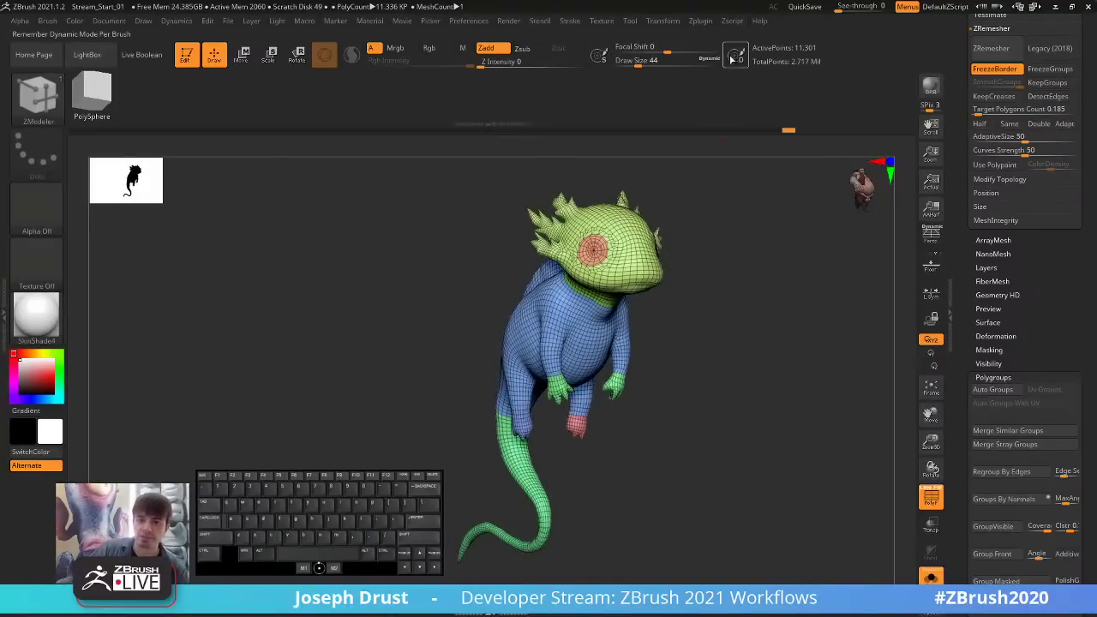
pyautogui.click(701, 21)
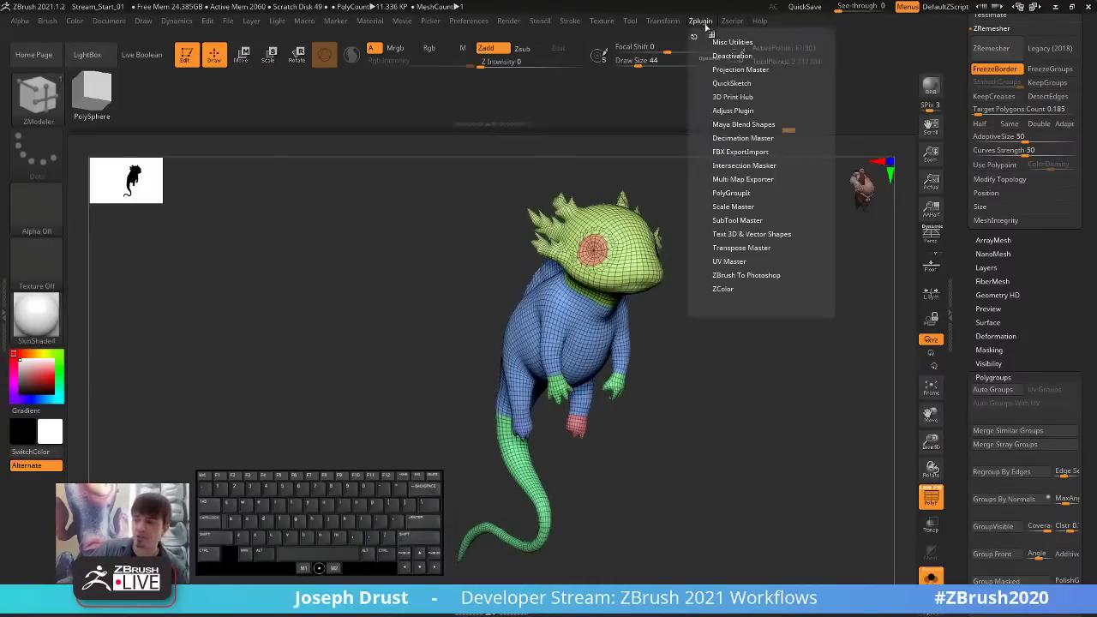
pyautogui.click(723, 260)
pyautogui.click(778, 267)
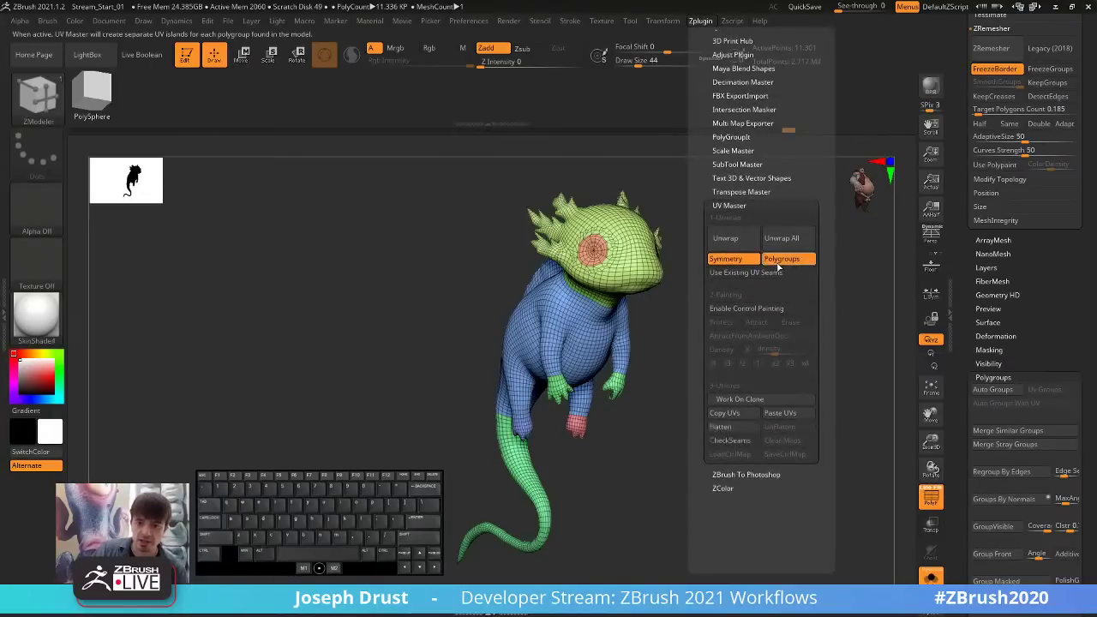
pyautogui.click(728, 240)
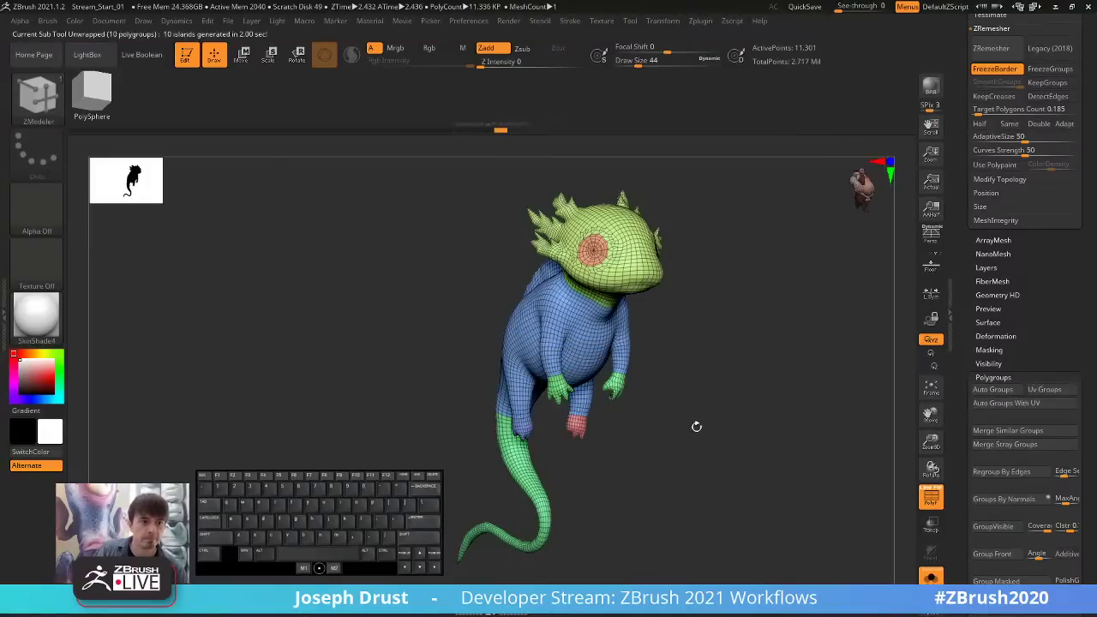
# Set the UV morph bump to 0 and morph the creature to its flat UV layout and back to inspect the islands.
pyautogui.moveTo(695, 428); pyautogui.dragTo(809, 371)
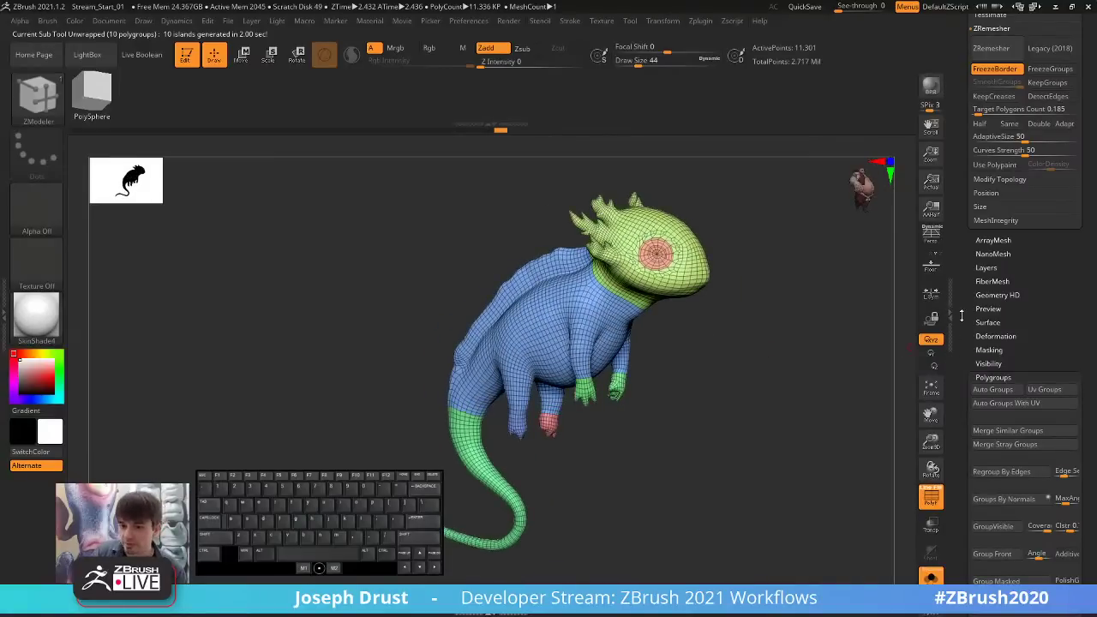
pyautogui.moveTo(969, 320); pyautogui.dragTo(964, 182)
pyautogui.keyDown('shift'); pyautogui.click(988, 235); pyautogui.keyUp('shift')
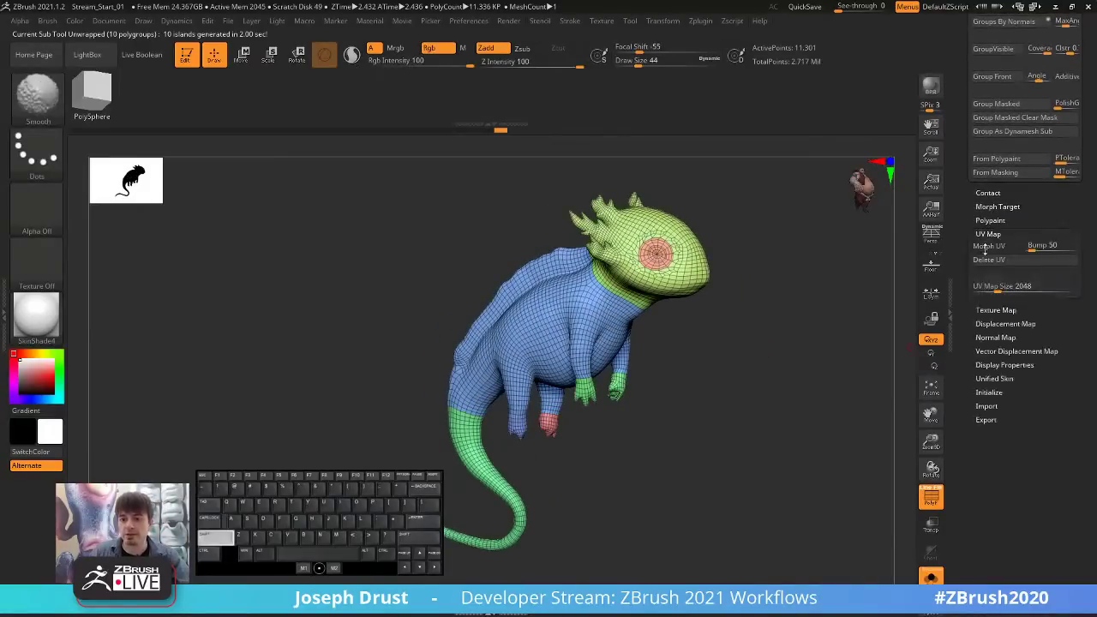
pyautogui.click(1030, 245)
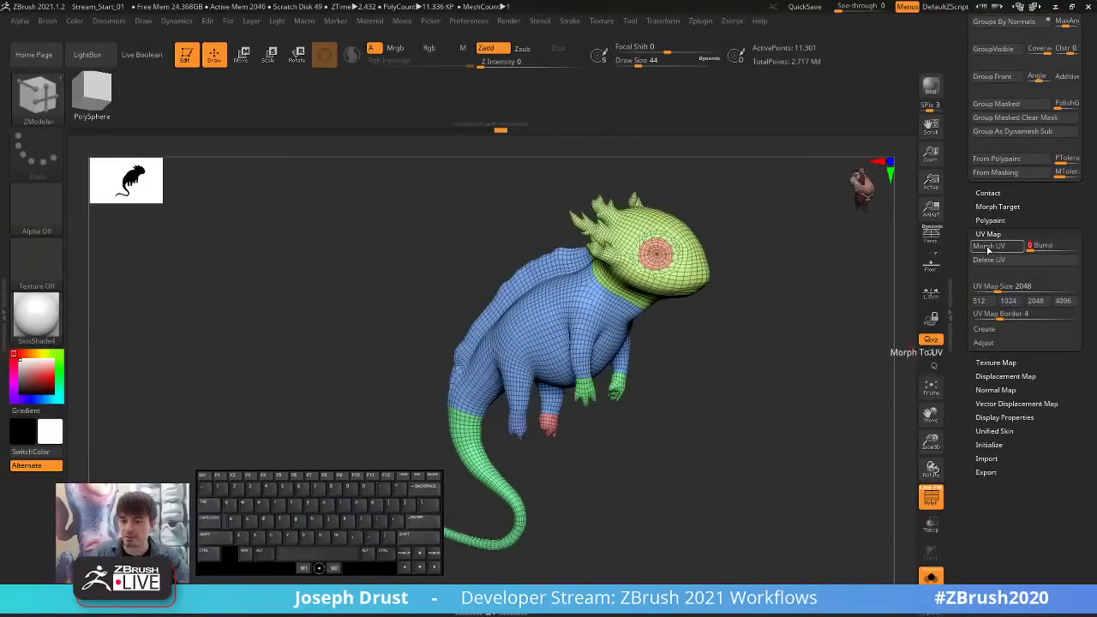
pyautogui.click(989, 247)
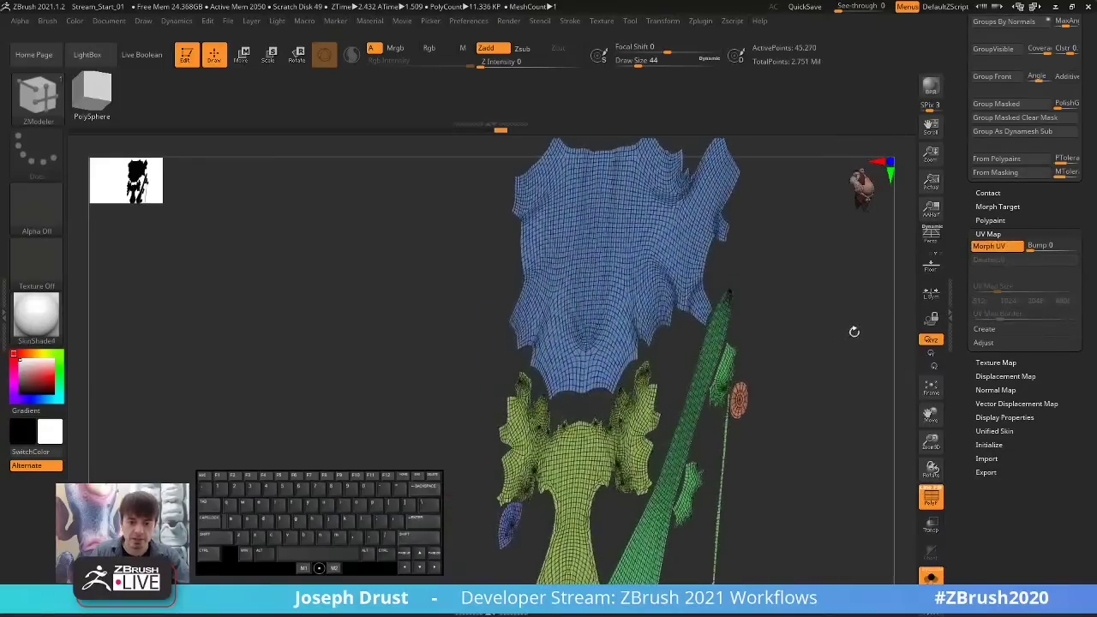
pyautogui.moveTo(854, 331)
pyautogui.keyDown('shift'); pyautogui.mouseDown()
pyautogui.moveTo(825, 348)
pyautogui.moveTo(836, 328)
pyautogui.mouseUp(); pyautogui.keyUp('shift')
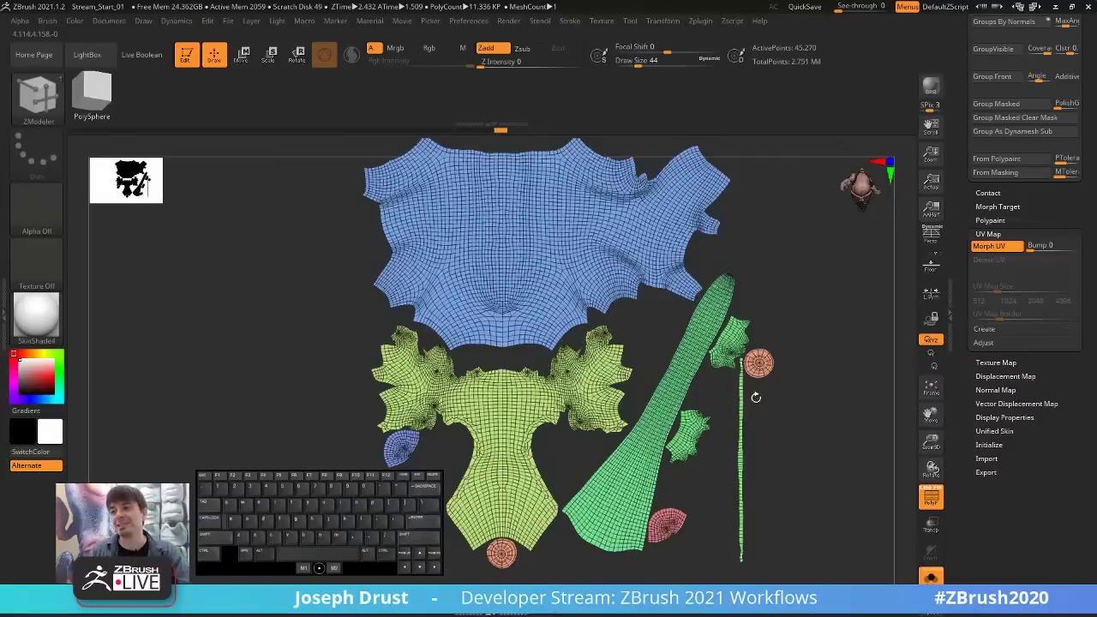
pyautogui.click(988, 245)
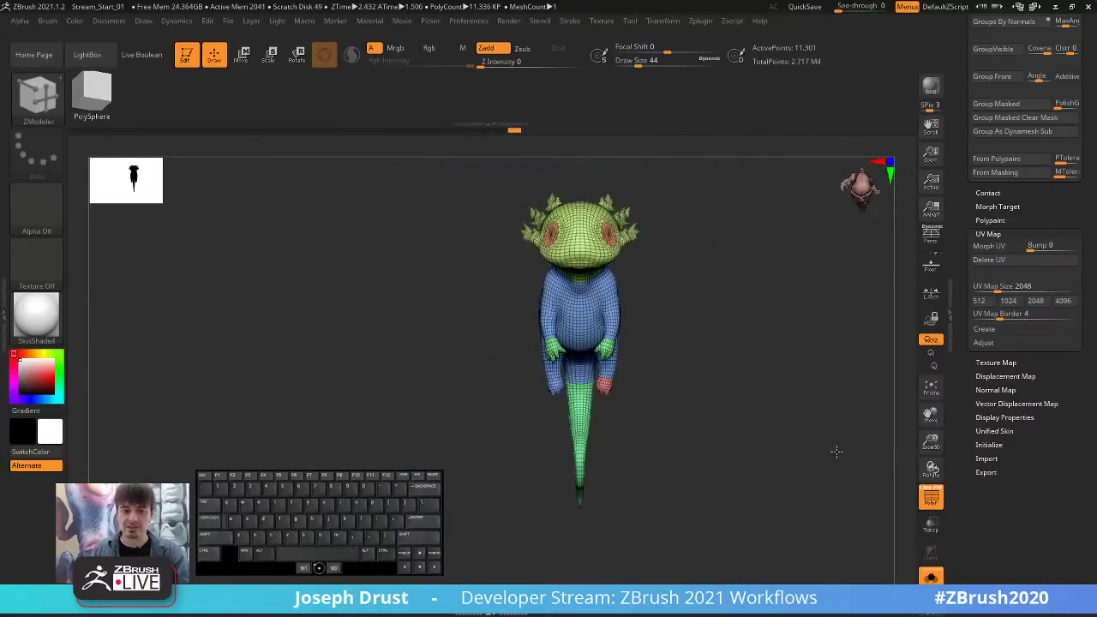
# Isolate the head and tail polygroups together by hiding both and inverting the mesh visibility.
pyautogui.moveTo(834, 448); pyautogui.dragTo(810, 411)
pyautogui.click(929, 504)
pyautogui.click(928, 504)
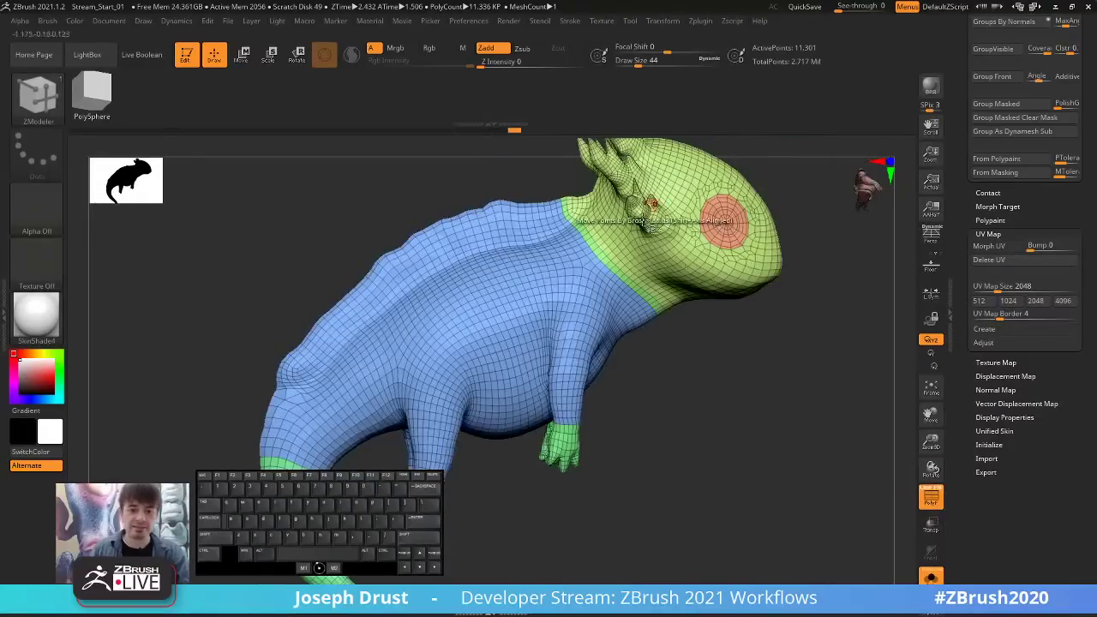
pyautogui.keyDown('ctrl'); pyautogui.keyDown('shift'); pyautogui.click(611, 259); pyautogui.keyUp('shift'); pyautogui.keyUp('ctrl')
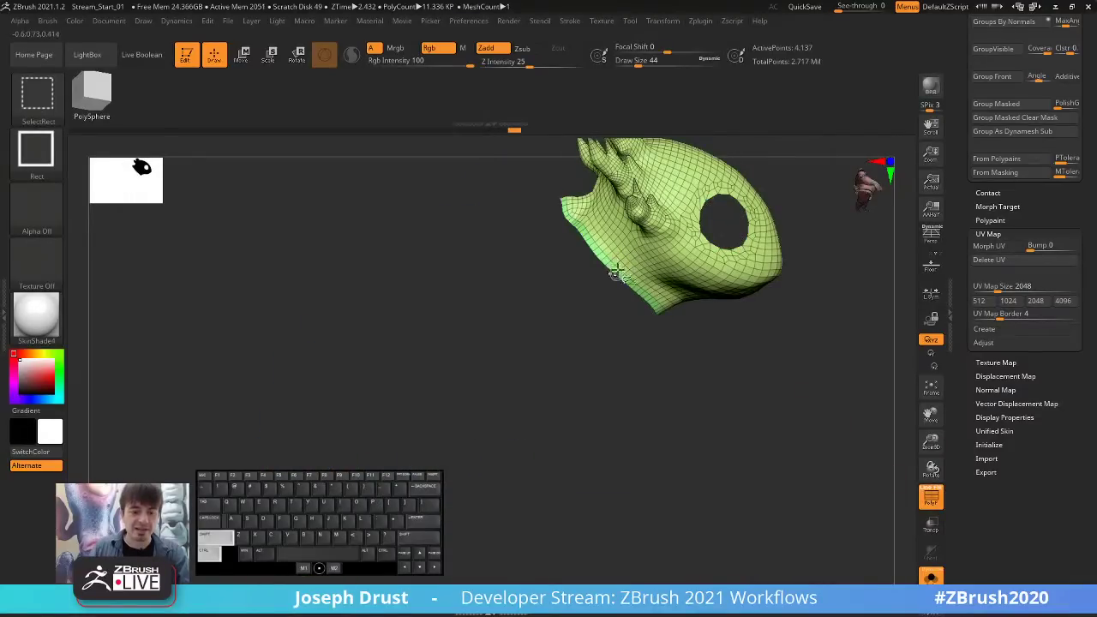
pyautogui.keyDown('ctrl'); pyautogui.keyDown('shift'); pyautogui.click(613, 266); pyautogui.keyUp('shift'); pyautogui.keyUp('ctrl')
pyautogui.keyDown('alt'); pyautogui.moveTo(723, 320); pyautogui.dragTo(783, 232); pyautogui.keyUp('alt')
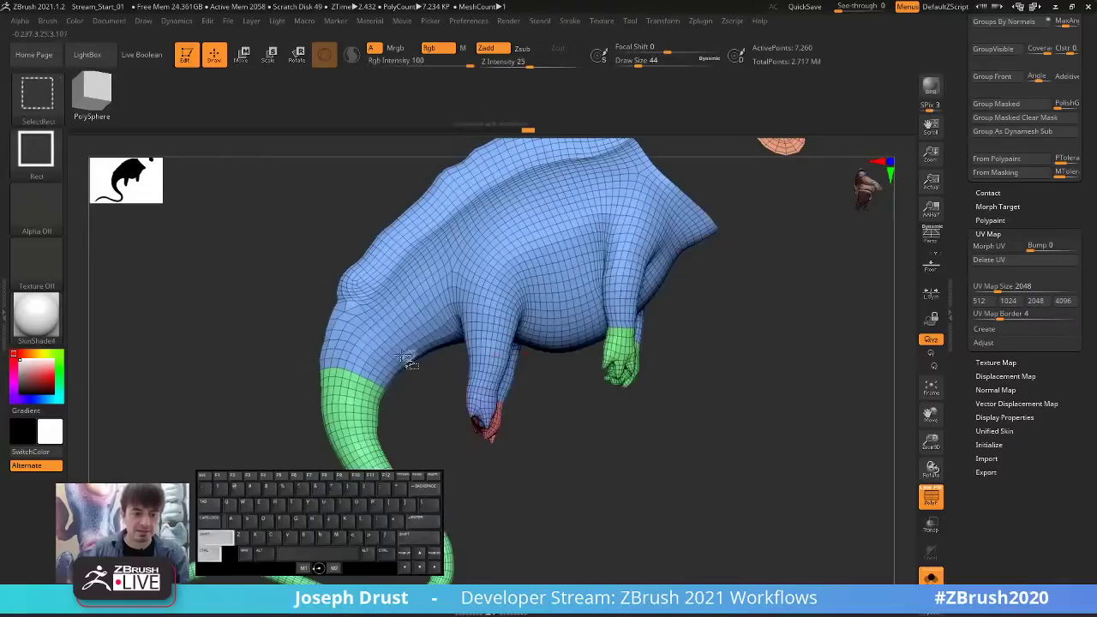
pyautogui.keyDown('ctrl'); pyautogui.keyDown('shift'); pyautogui.click(360, 401); pyautogui.keyUp('shift'); pyautogui.keyUp('ctrl')
pyautogui.moveTo(725, 437); pyautogui.dragTo(759, 391)
pyautogui.moveTo(746, 335)
pyautogui.keyDown('ctrl'); pyautogui.keyDown('shift'); pyautogui.mouseDown()
pyautogui.moveTo(771, 434)
pyautogui.moveTo(865, 472)
pyautogui.mouseUp(); pyautogui.keyUp('shift'); pyautogui.keyUp('ctrl')
# Regroup the visible head and tail with Auto Groups, and unhide the rest of the mesh.
pyautogui.moveTo(963, 369); pyautogui.dragTo(949, 446)
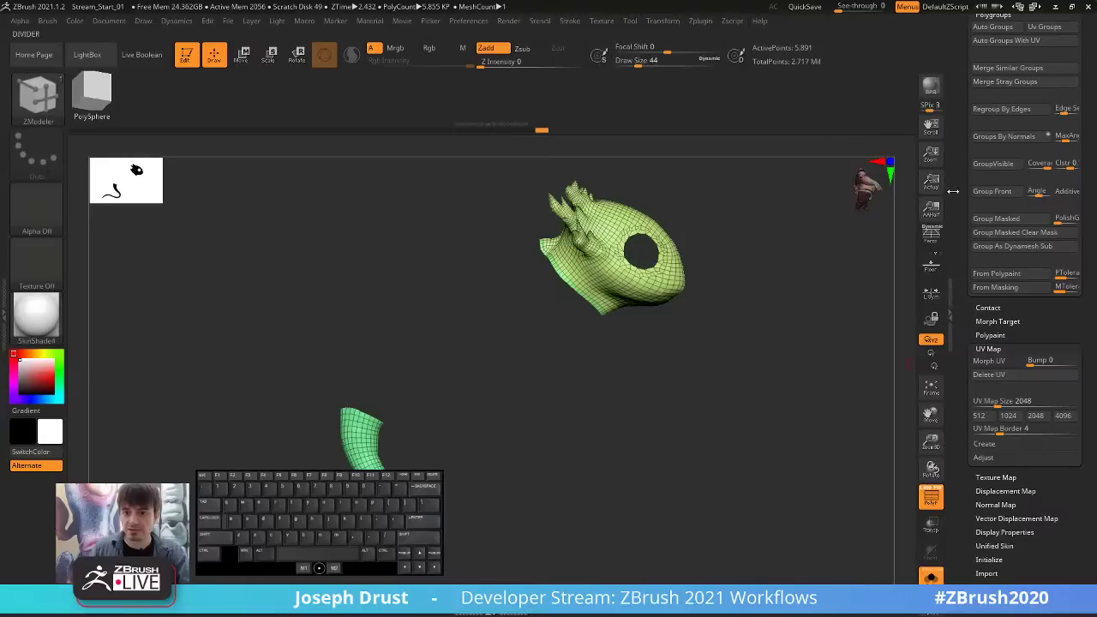
pyautogui.moveTo(952, 191); pyautogui.dragTo(956, 375)
pyautogui.click(978, 214)
pyautogui.keyDown('ctrl'); pyautogui.keyDown('shift'); pyautogui.click(788, 310); pyautogui.keyUp('shift'); pyautogui.keyUp('ctrl')
# Unwrap the regrouped creature again with UV Master, keeping Symmetry and Polygroups enabled.
pyautogui.keyDown('alt'); pyautogui.moveTo(796, 353); pyautogui.dragTo(746, 154); pyautogui.keyUp('alt')
pyautogui.click(700, 20)
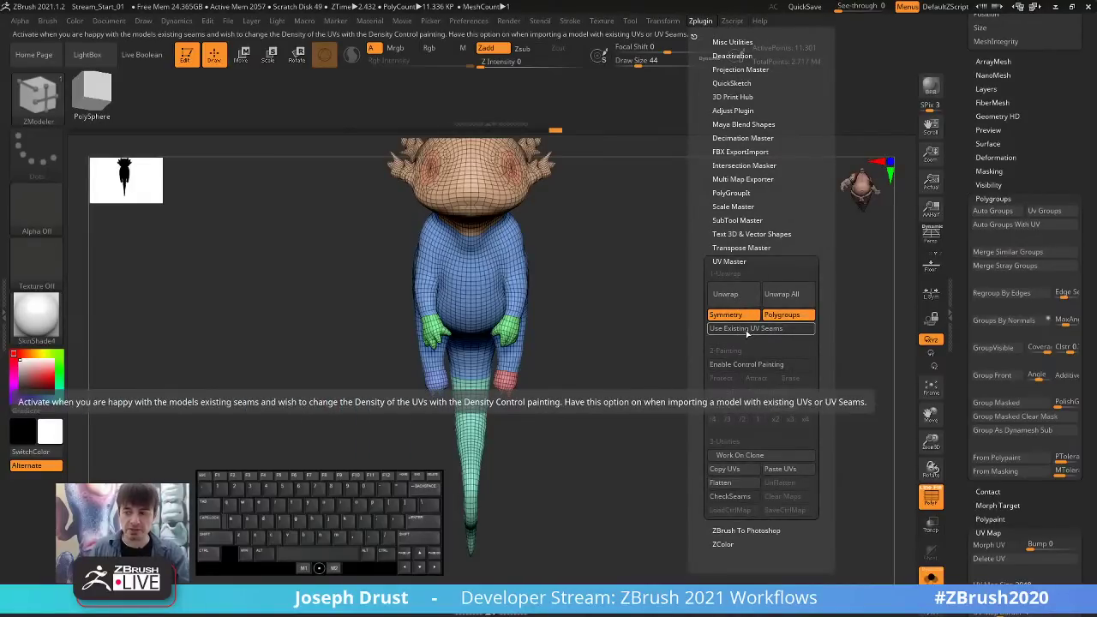
pyautogui.click(741, 302)
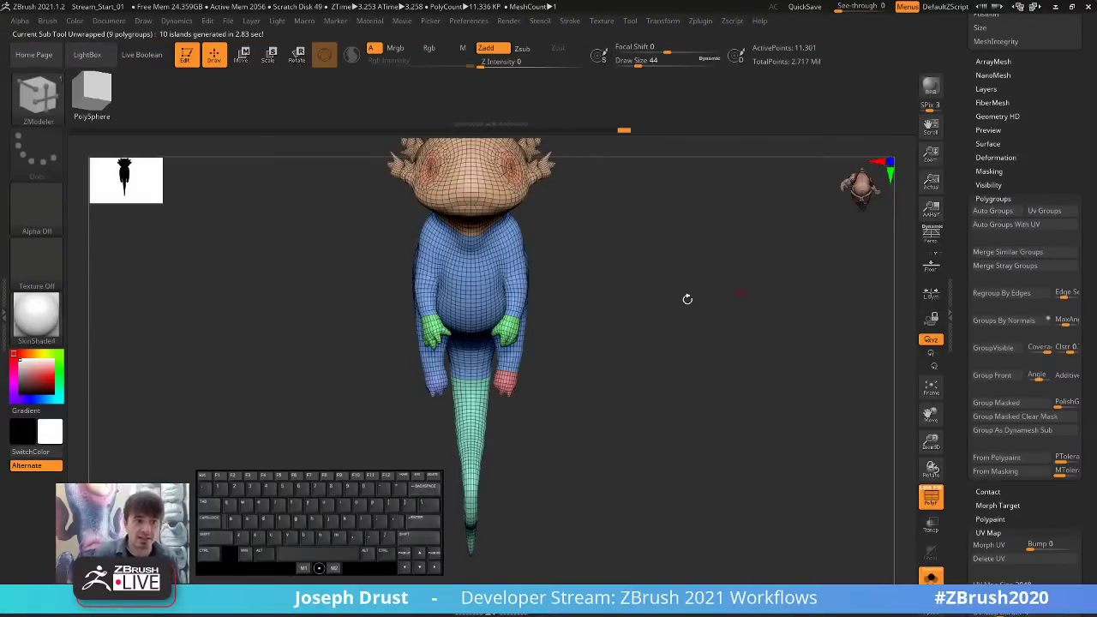
# Examine the new UV islands of the head, body and tail by morphing the mesh flat and back.
pyautogui.click(990, 545)
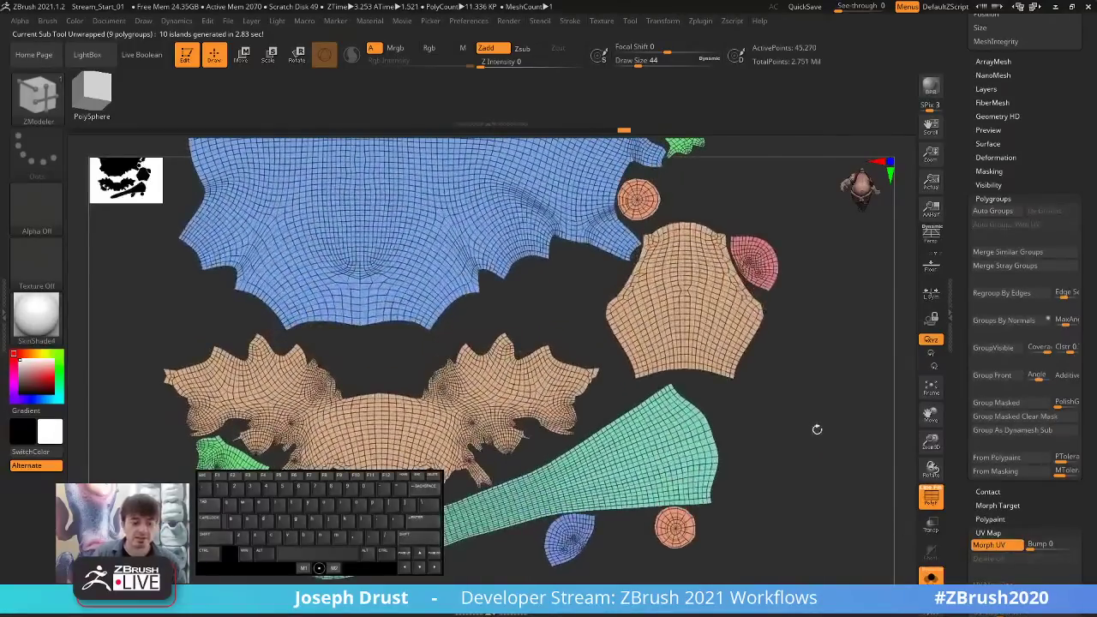
pyautogui.moveTo(814, 447); pyautogui.dragTo(896, 474)
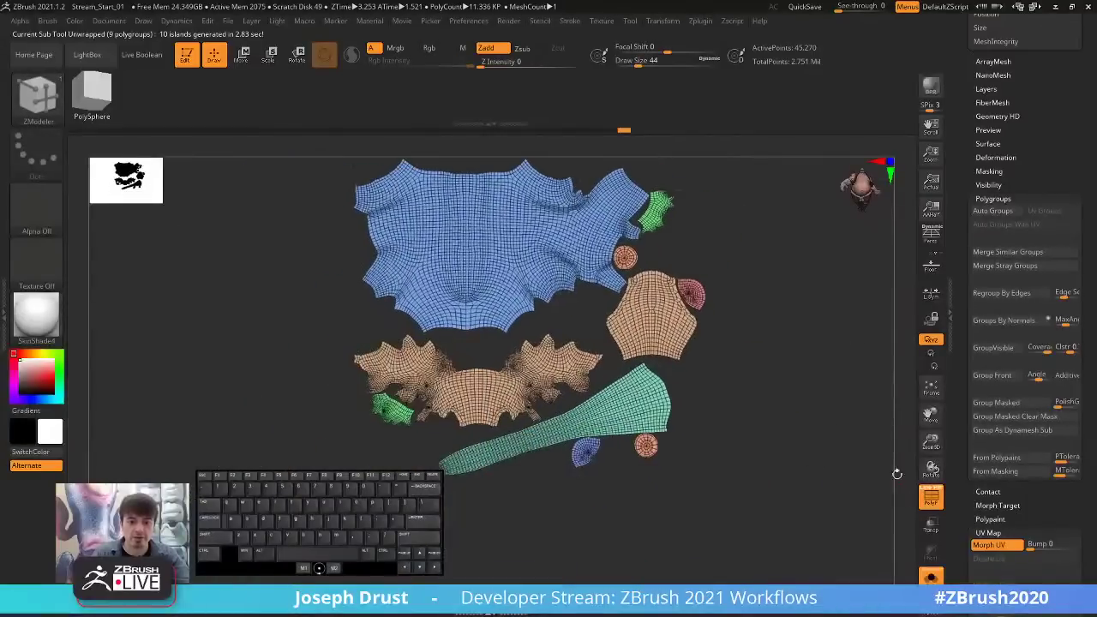
pyautogui.click(991, 545)
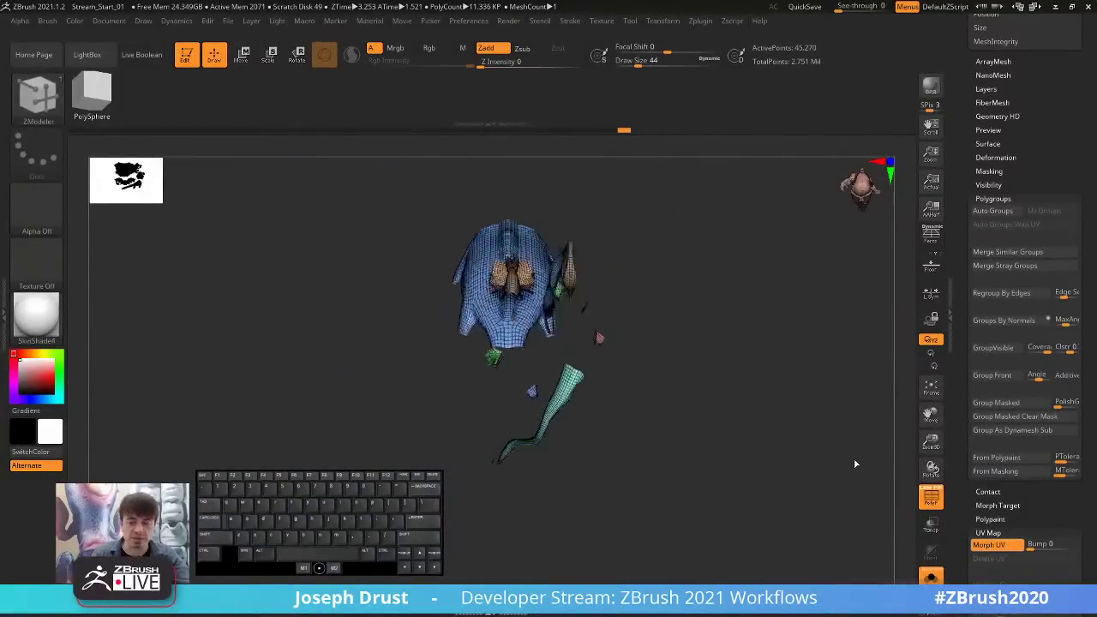
# Compare the remeshed creature with the painted original without wireframe or Solo, and restore the isolated polygroup view.
pyautogui.click(931, 497)
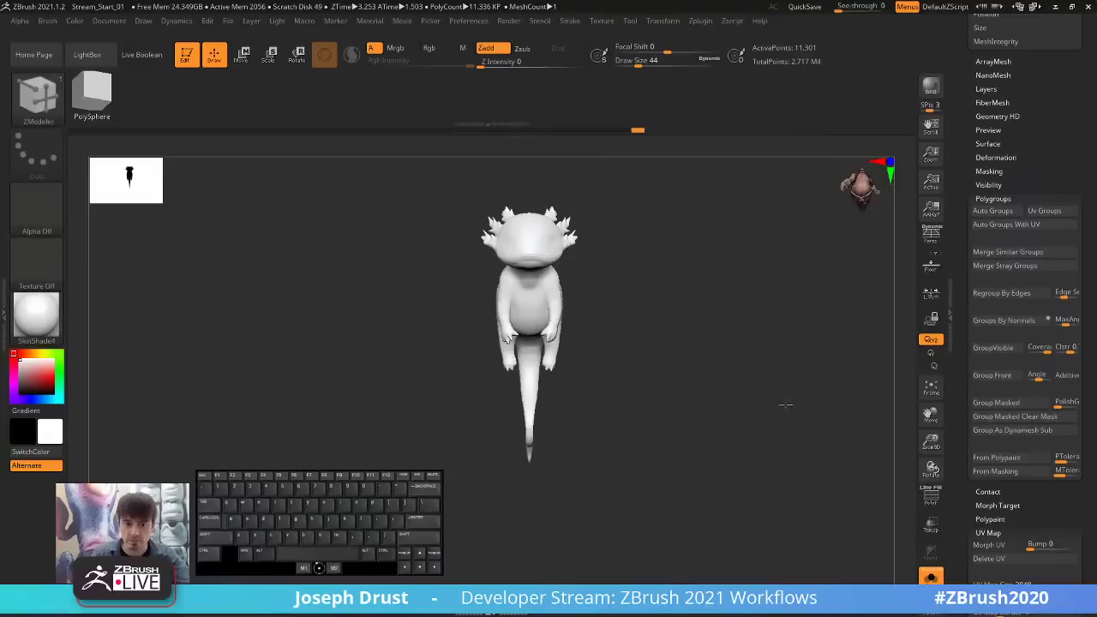
pyautogui.click(930, 578)
pyautogui.keyDown('alt'); pyautogui.moveTo(802, 360); pyautogui.dragTo(775, 456); pyautogui.keyUp('alt')
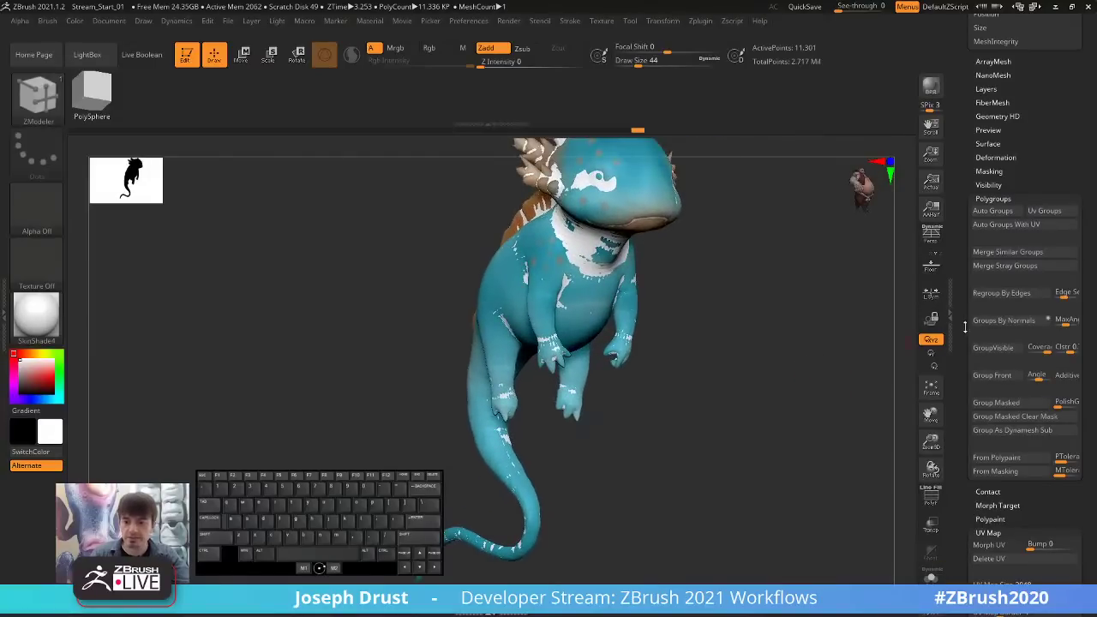
pyautogui.moveTo(964, 308); pyautogui.dragTo(952, 400)
pyautogui.scroll(5, 953, 401)
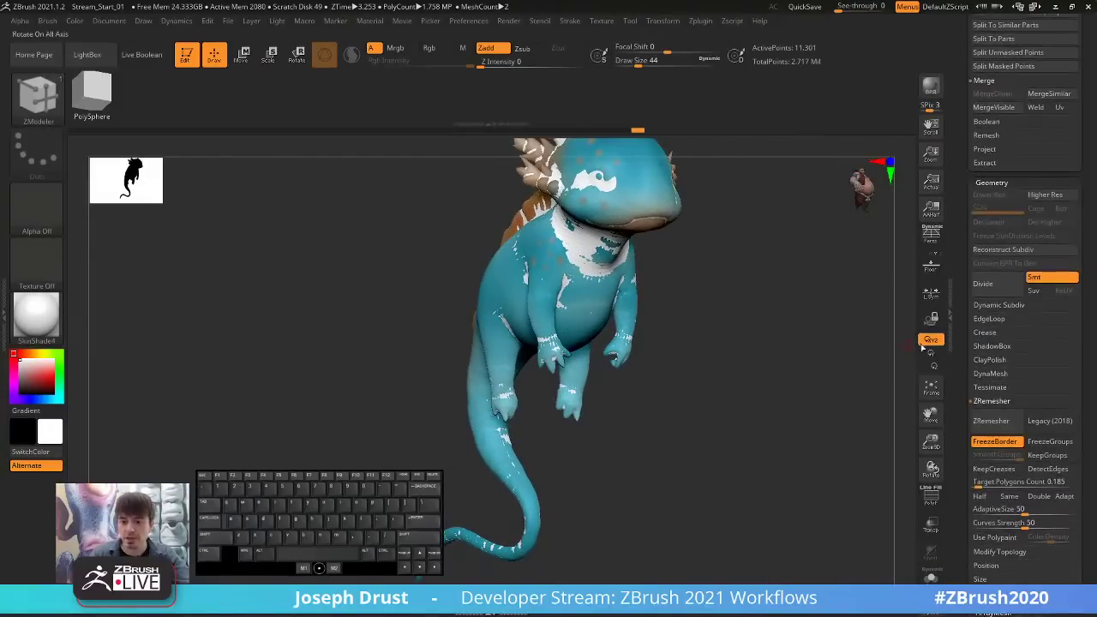
pyautogui.moveTo(848, 390); pyautogui.dragTo(889, 400)
pyautogui.click(931, 577)
pyautogui.moveTo(813, 416); pyautogui.dragTo(822, 462)
pyautogui.click(933, 506)
pyautogui.moveTo(602, 403)
pyautogui.mouseDown()
pyautogui.moveTo(700, 345)
pyautogui.moveTo(651, 377)
pyautogui.mouseUp()
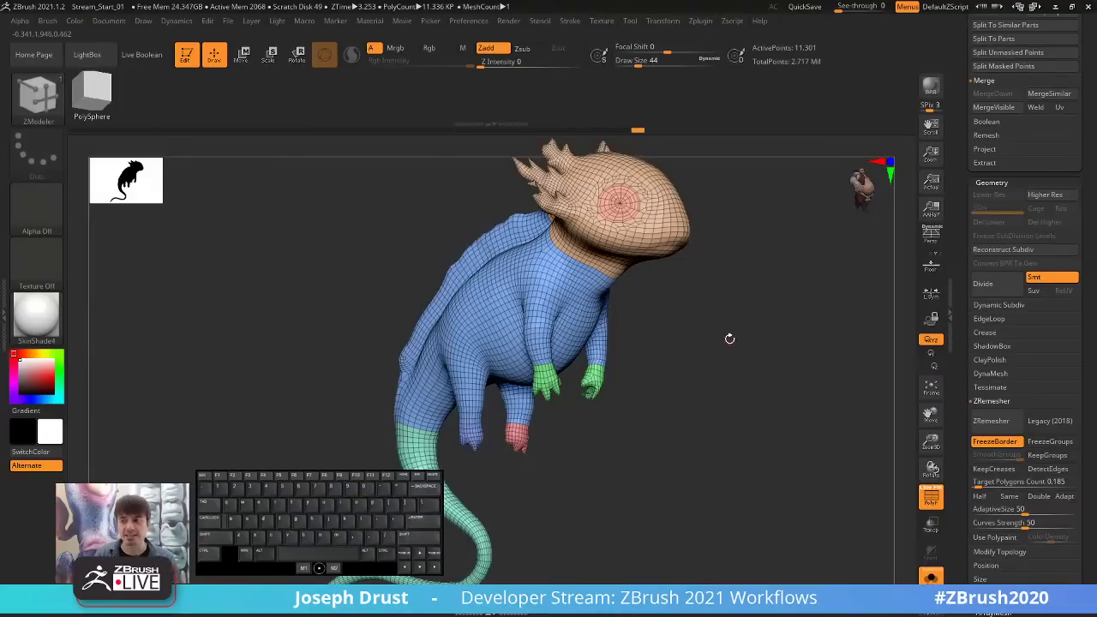
# Project geometry and colour from the painted original onto the Merged_Oct1st_Stream_04 subtool with ProjectAll at a distance of 0.1.
pyautogui.scroll(5, 950, 307)
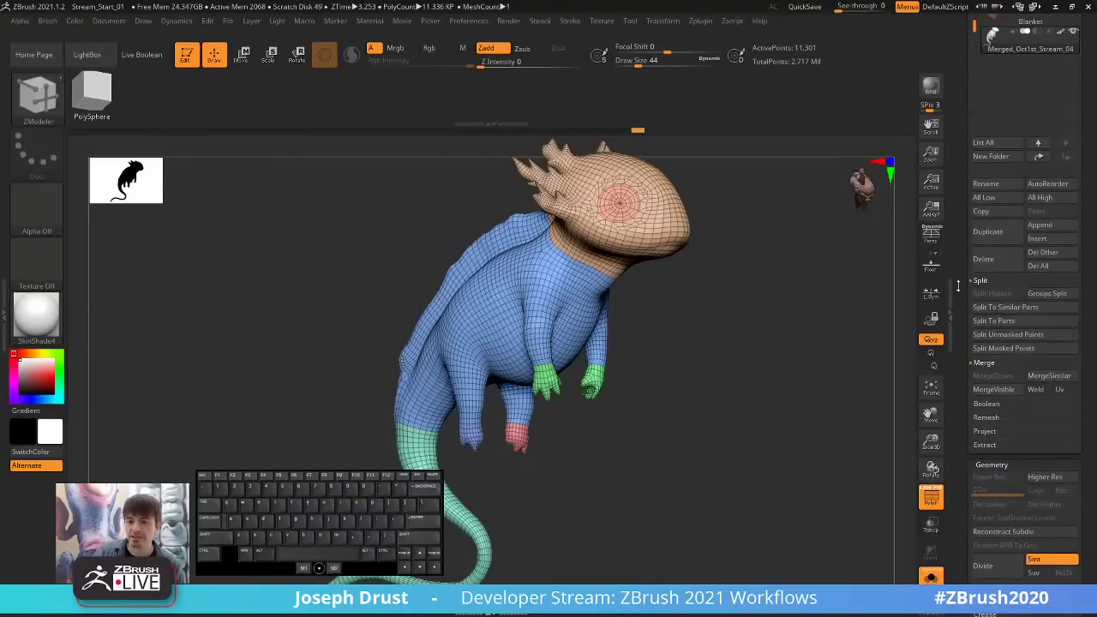
pyautogui.scroll(5, 958, 285)
pyautogui.scroll(2, 960, 355)
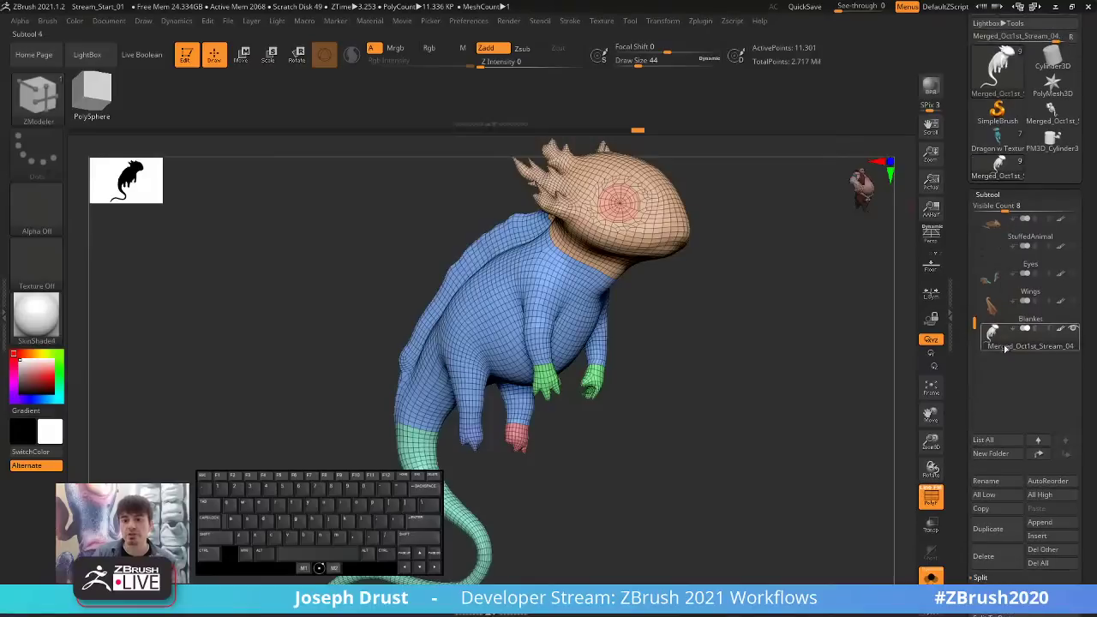
pyautogui.moveTo(992, 348)
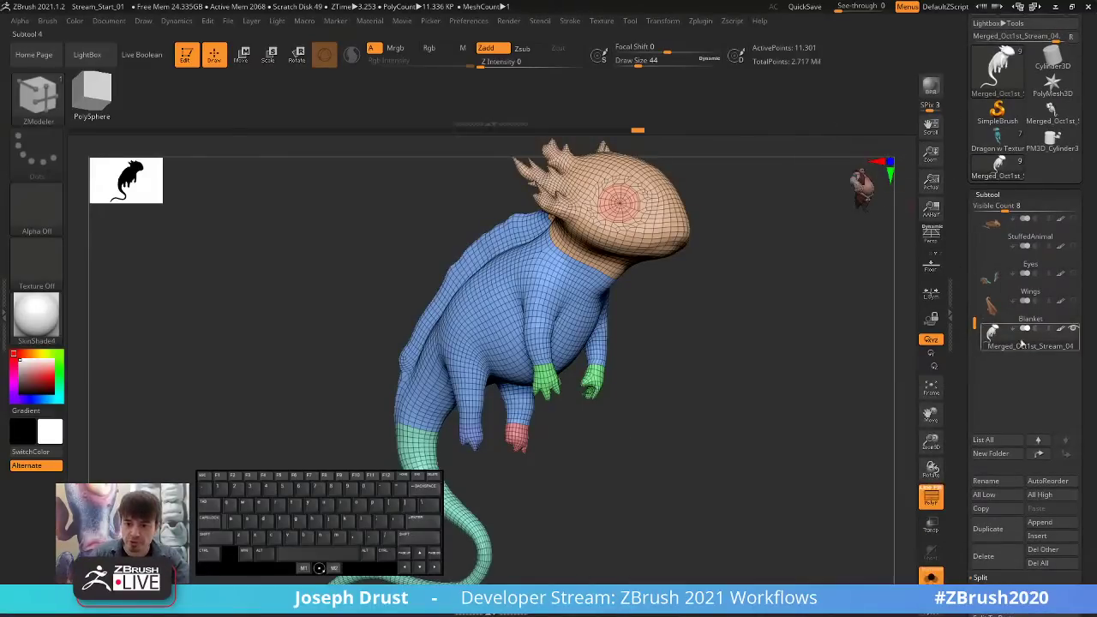
pyautogui.scroll(4, 1041, 334)
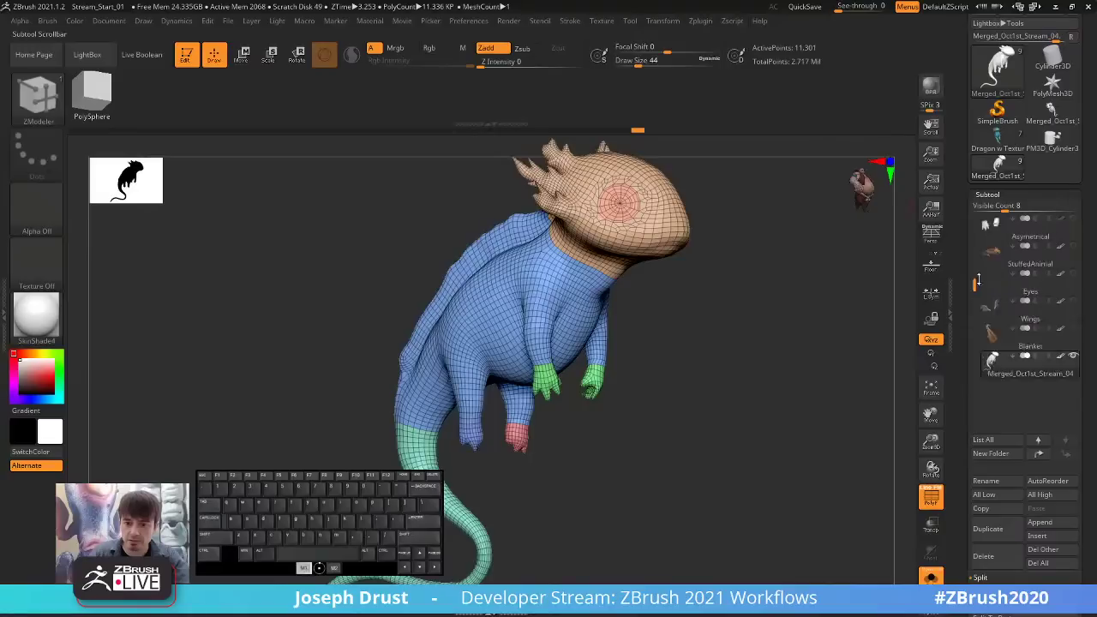
pyautogui.moveTo(974, 224); pyautogui.dragTo(971, 259)
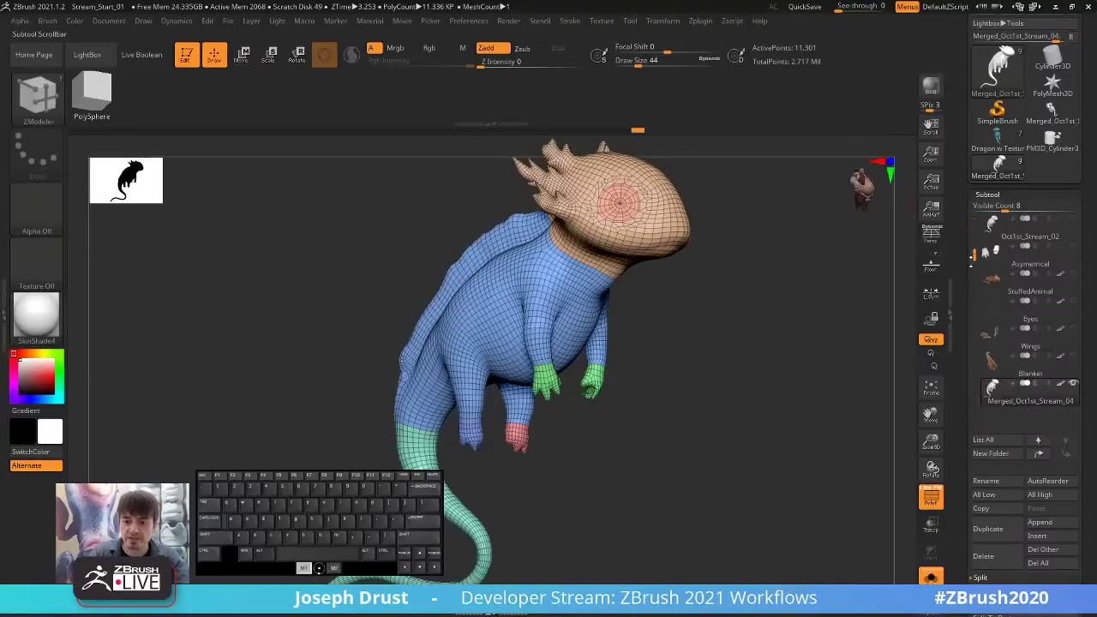
pyautogui.moveTo(966, 404); pyautogui.dragTo(968, 270)
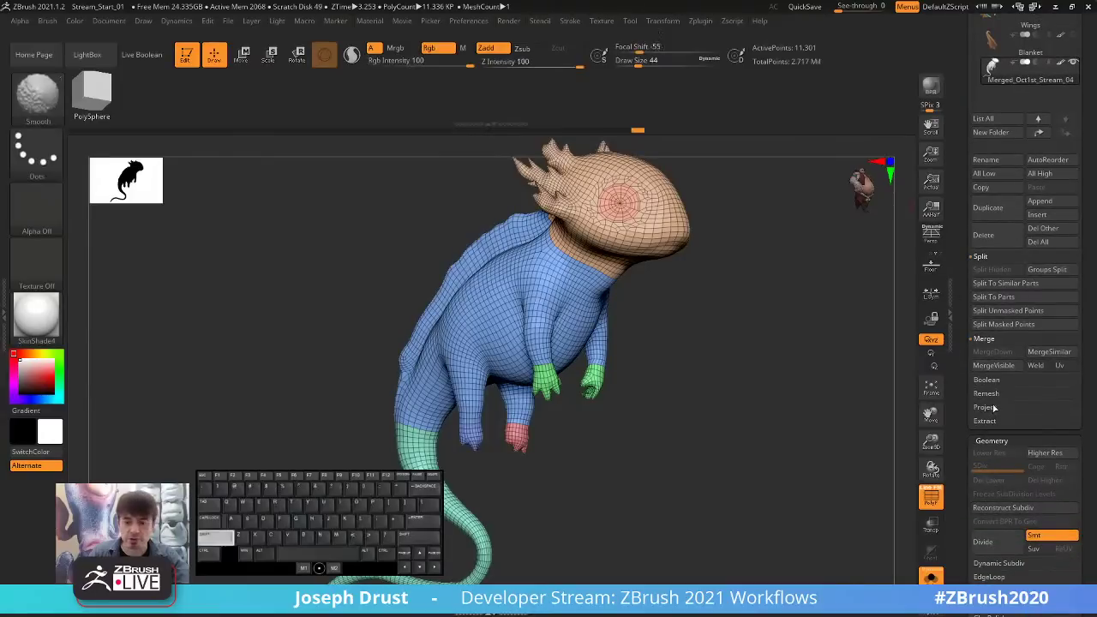
pyautogui.click(985, 407)
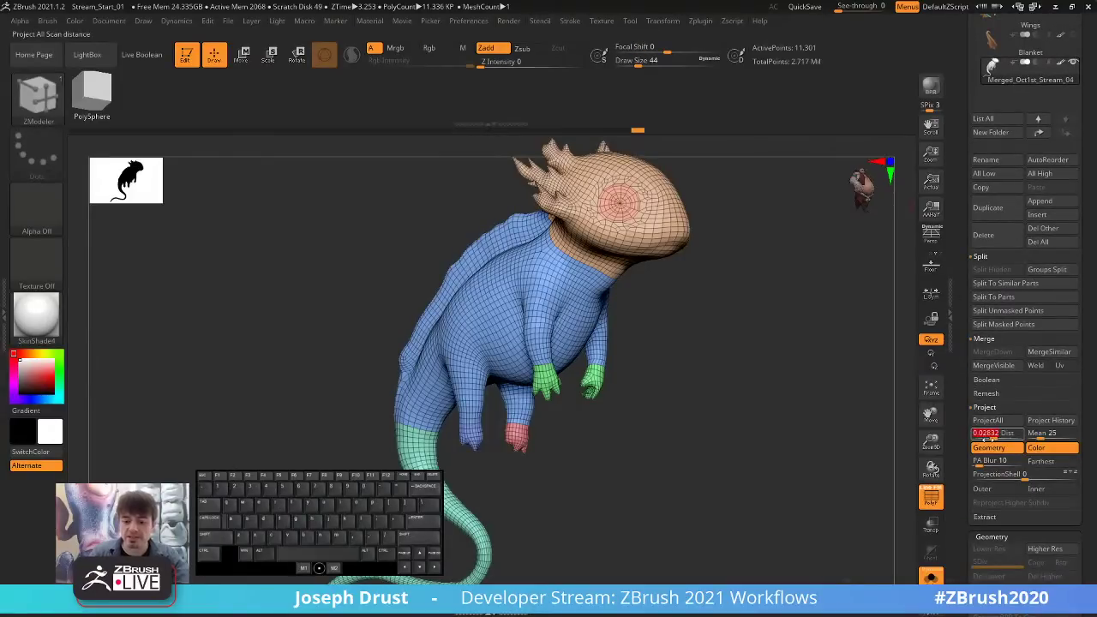
pyautogui.write('0.1')
pyautogui.press('Return')
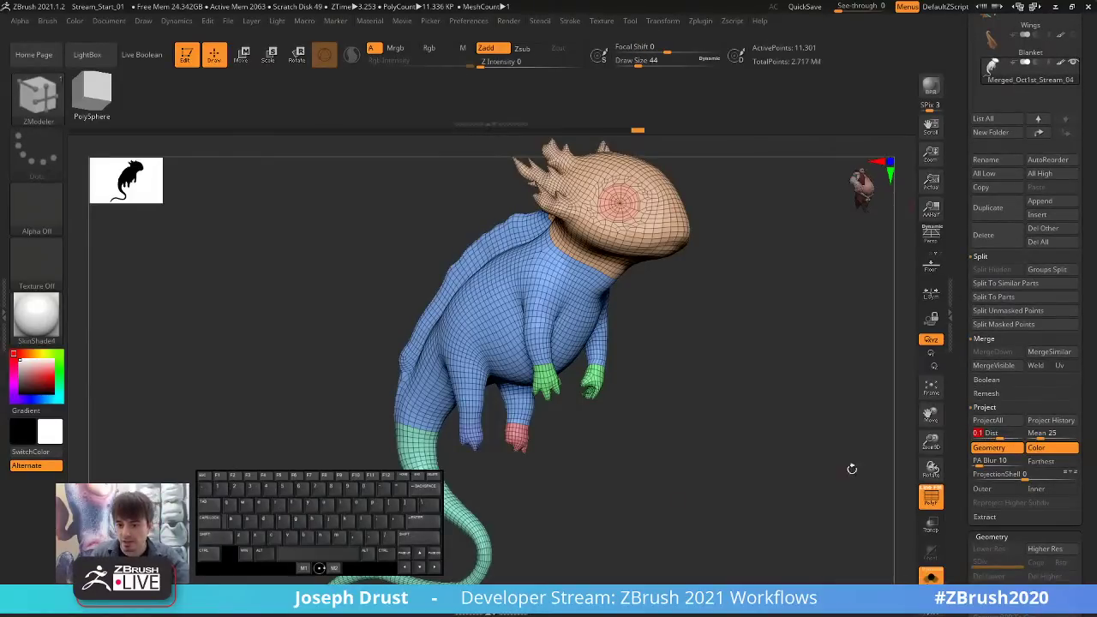
pyautogui.click(988, 420)
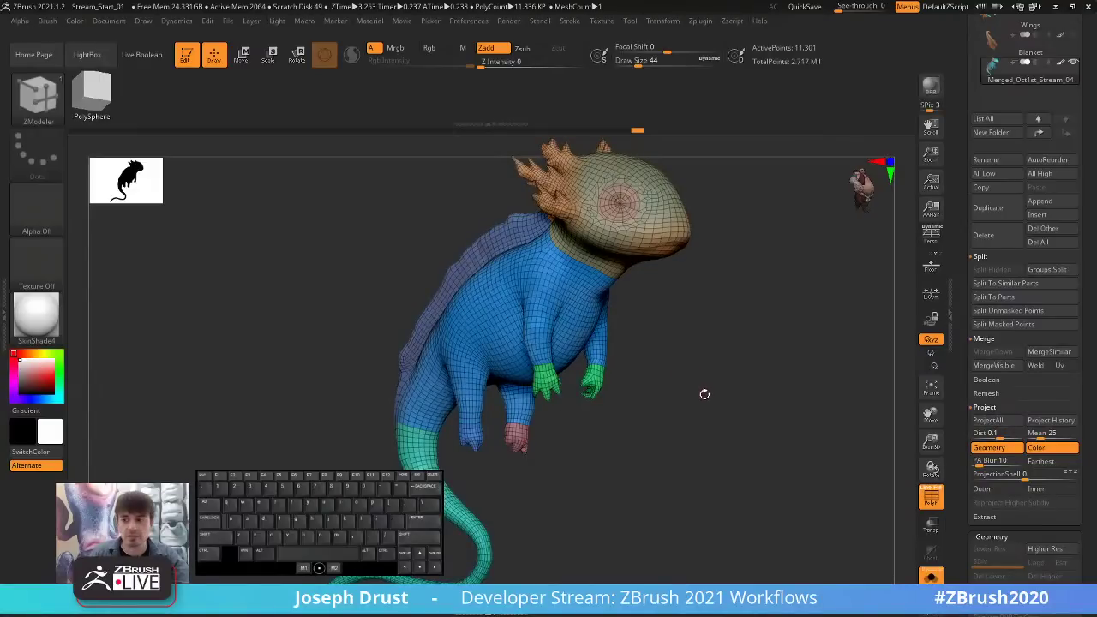
# Examine the projected colour on the merged creature with and without its wireframe.
pyautogui.click(932, 501)
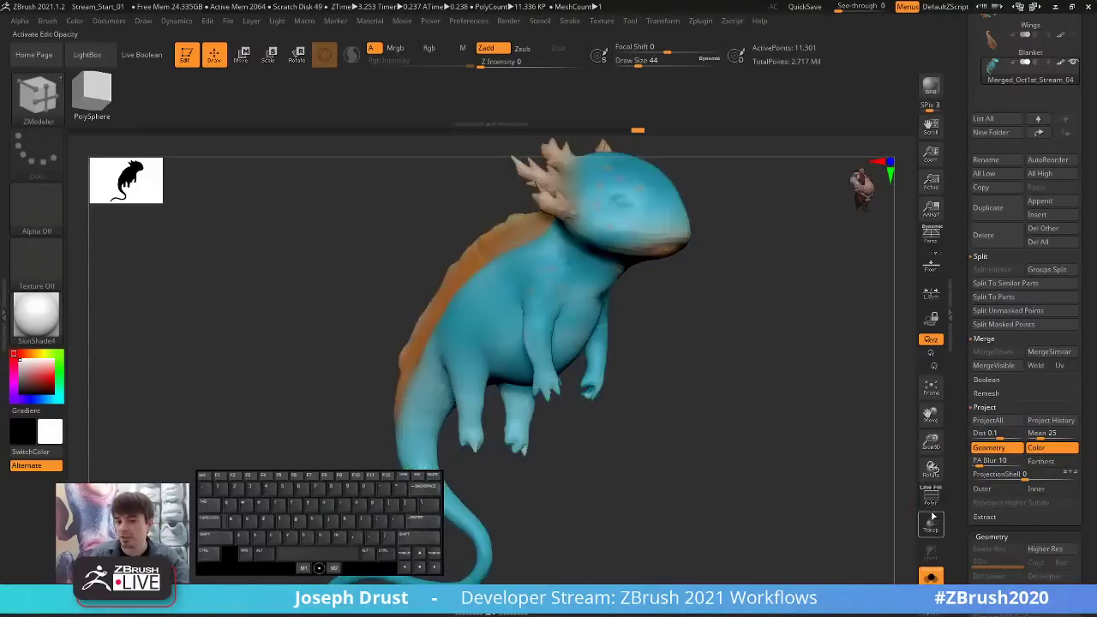
pyautogui.moveTo(765, 437)
pyautogui.mouseDown()
pyautogui.moveTo(803, 440)
pyautogui.moveTo(736, 434)
pyautogui.moveTo(777, 435)
pyautogui.mouseUp()
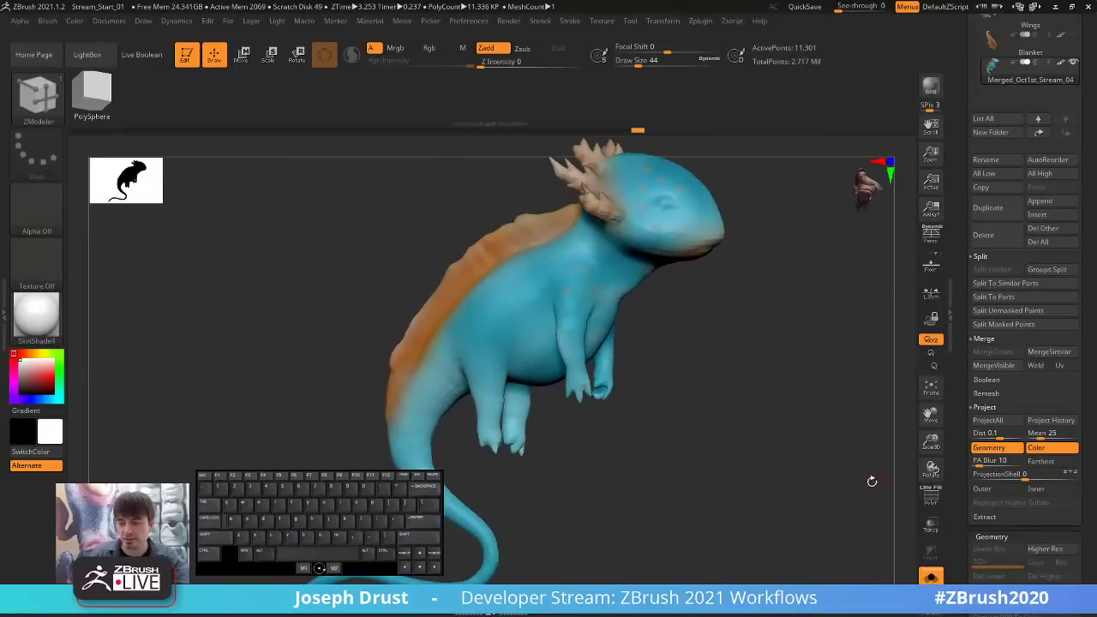
pyautogui.click(932, 525)
pyautogui.click(932, 527)
pyautogui.click(932, 502)
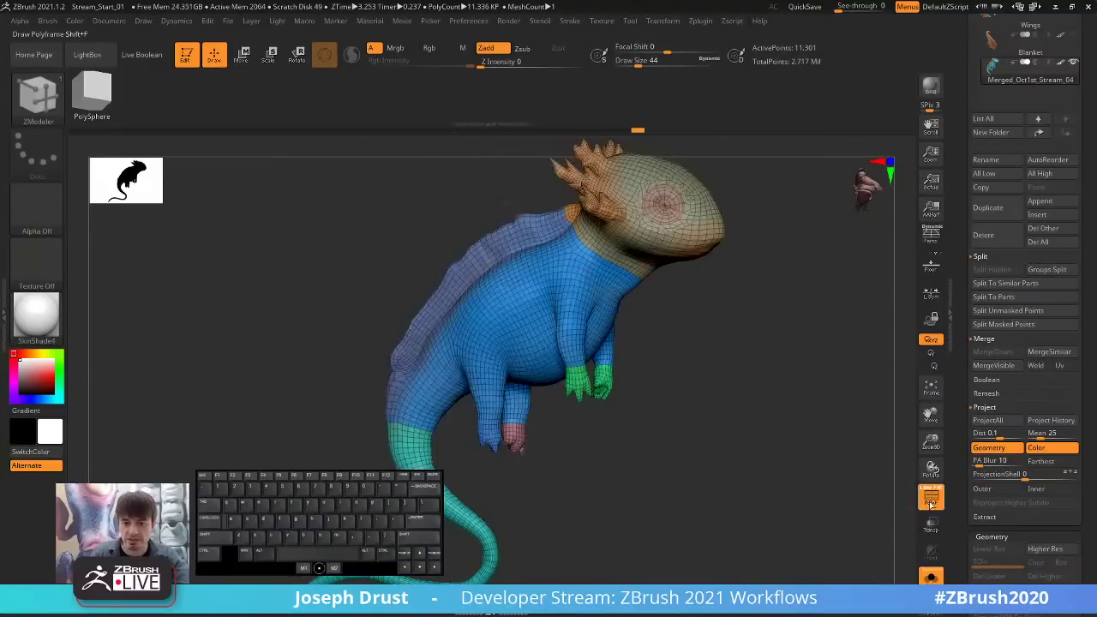
pyautogui.click(932, 501)
pyautogui.moveTo(745, 411); pyautogui.dragTo(773, 415)
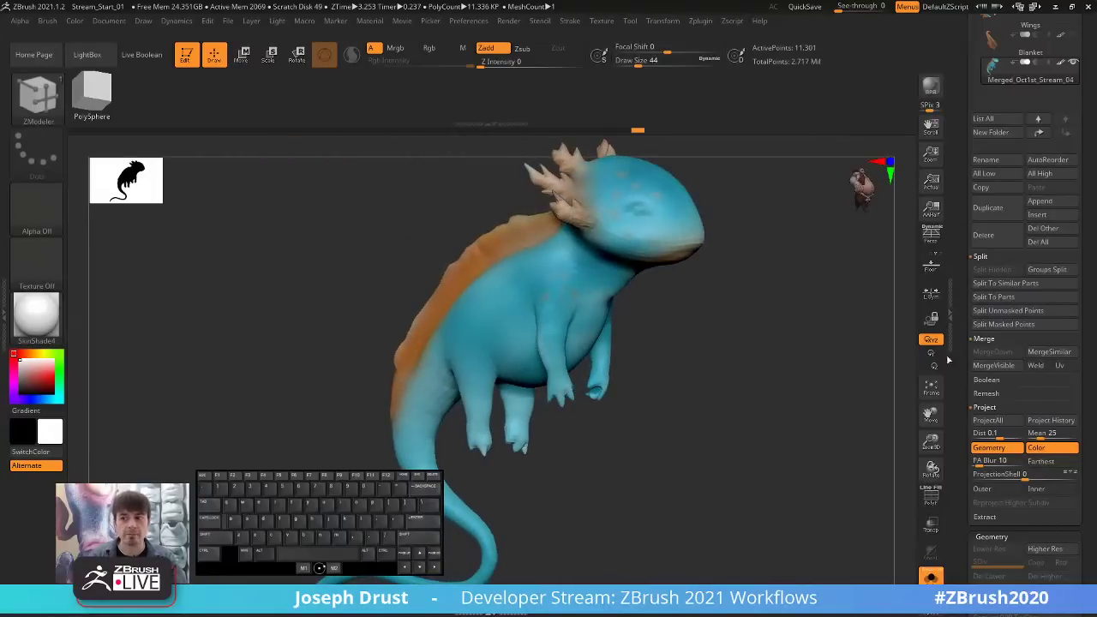
# Place a canvas snapshot of the painted Oct1st_Stream_01 beside Merged_Oct1st_Stream_04 and compare their colour and detail from several angles.
pyautogui.scroll(5, 981, 277)
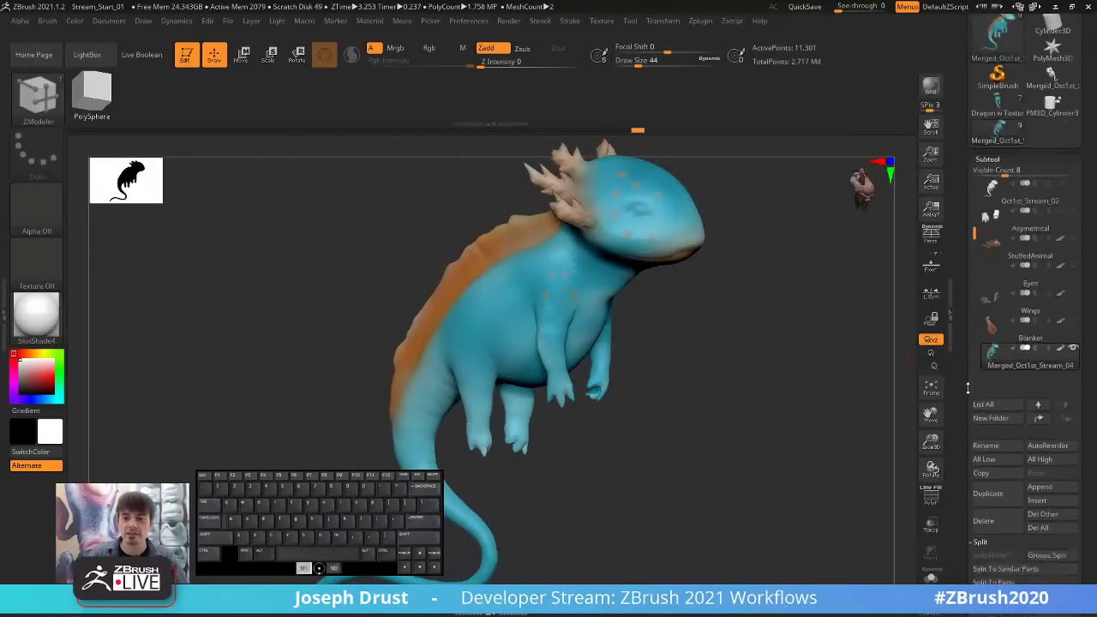
pyautogui.scroll(3, 981, 277)
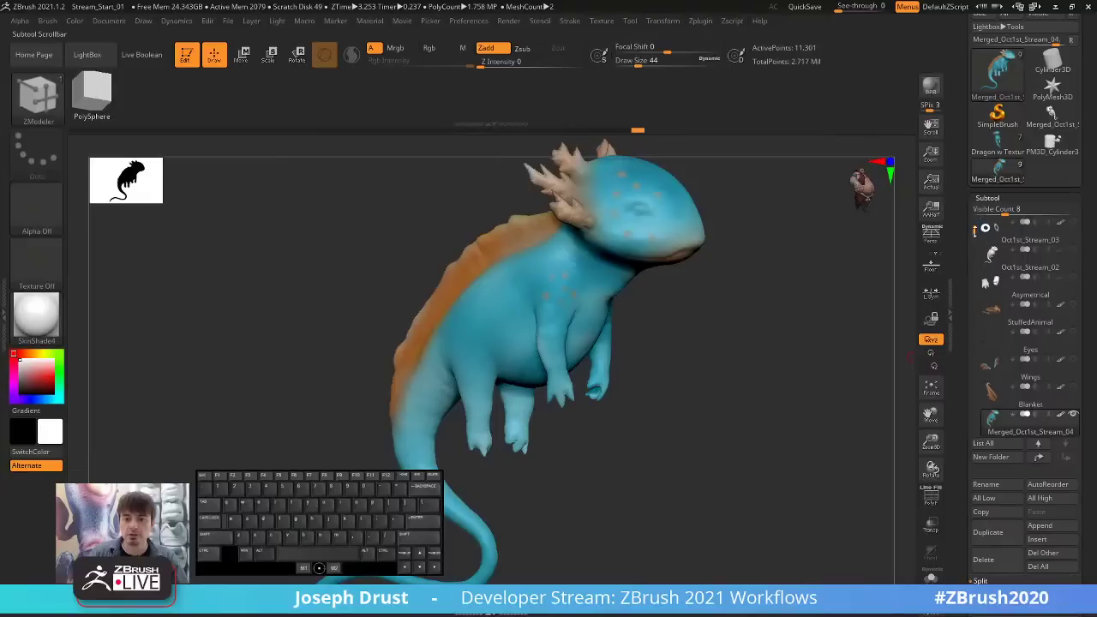
pyautogui.click(1017, 246)
pyautogui.moveTo(780, 391); pyautogui.dragTo(674, 380)
pyautogui.click(1073, 277)
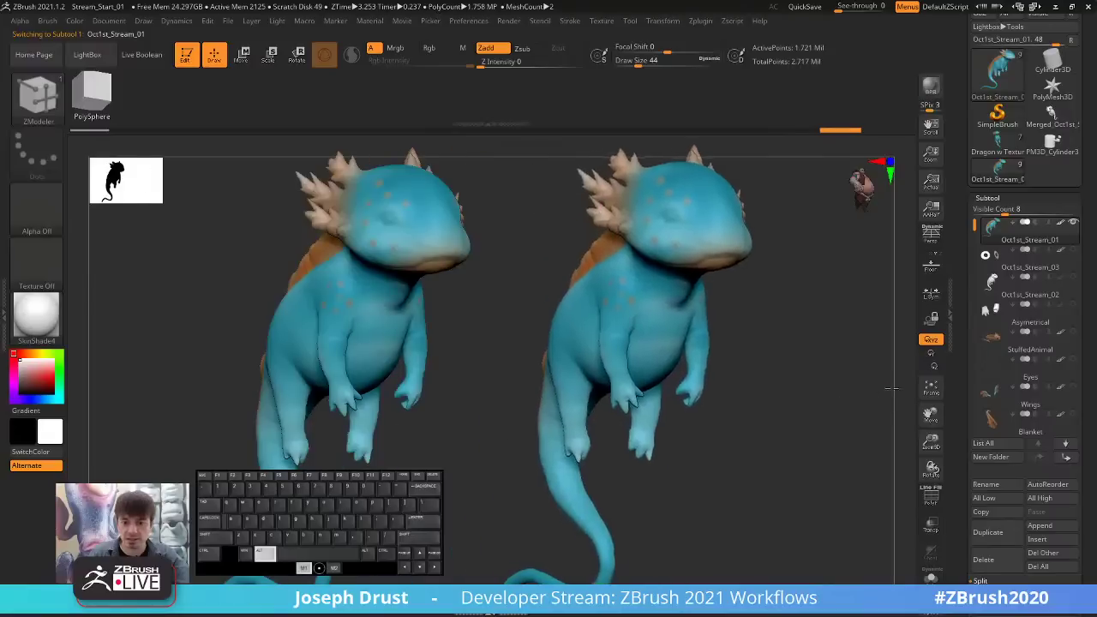
pyautogui.scroll(-3, 1019, 282)
pyautogui.click(1022, 342)
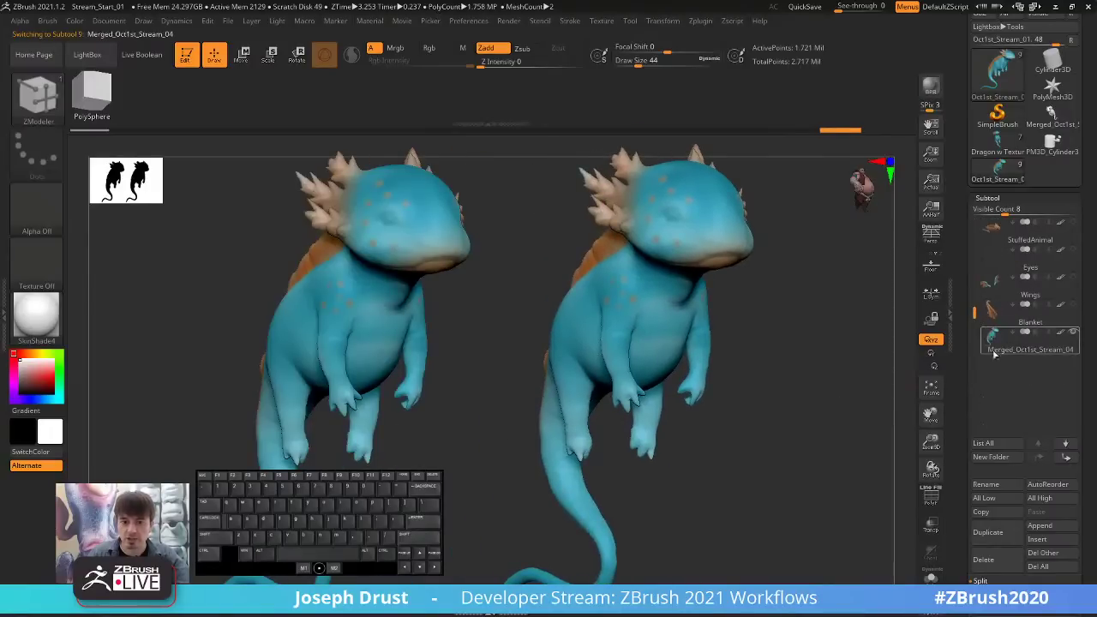
pyautogui.click(931, 575)
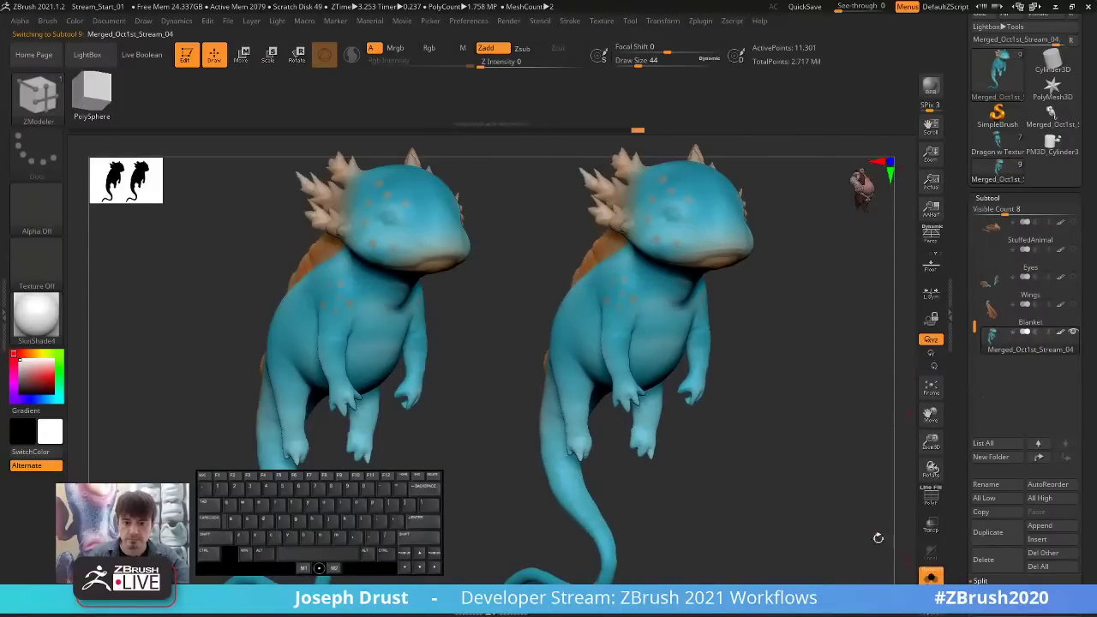
pyautogui.moveTo(792, 420); pyautogui.dragTo(815, 427)
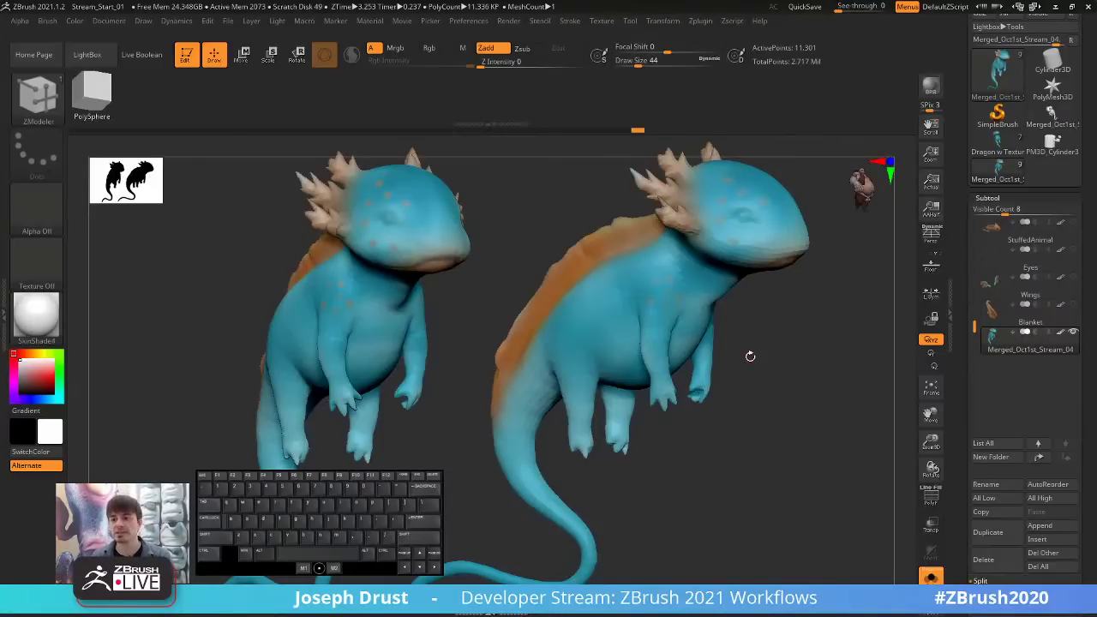
pyautogui.moveTo(828, 343); pyautogui.dragTo(895, 358)
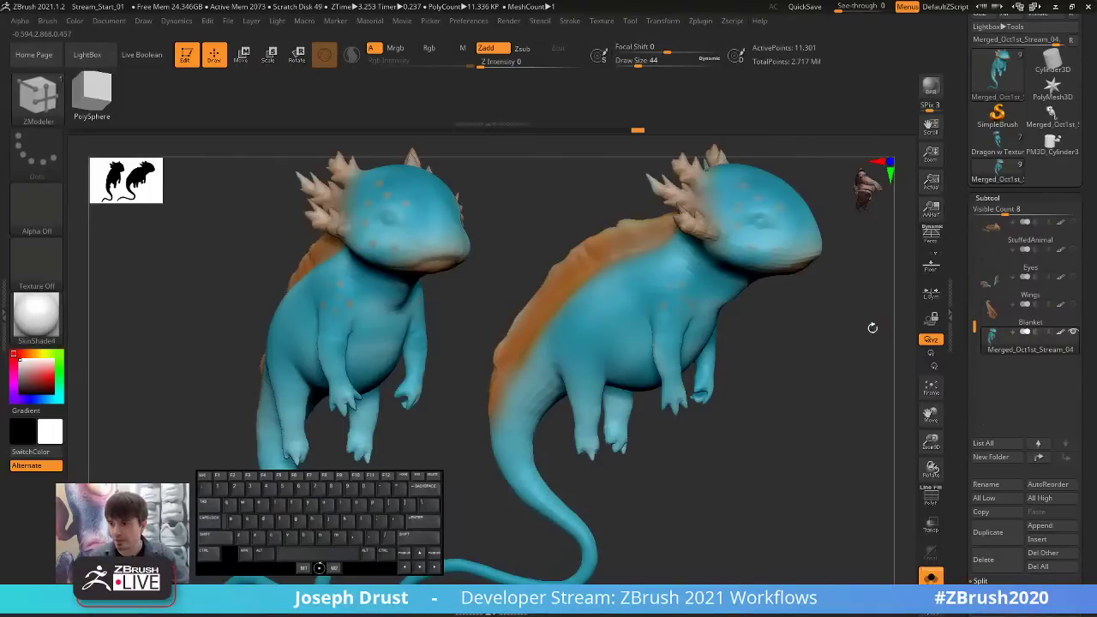
# Undo the projection on the merged creature, clear the canvas snapshot, and display the polygroup wireframe.
pyautogui.moveTo(960, 341); pyautogui.dragTo(872, 514)
pyautogui.hotkey('shift', 'f')
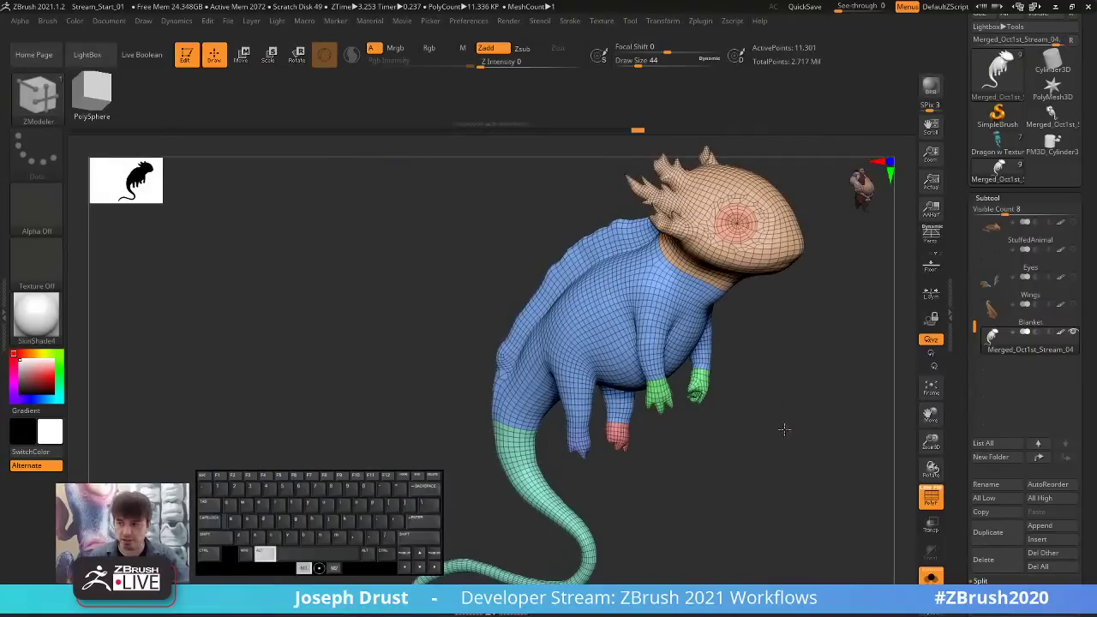
pyautogui.moveTo(783, 428)
pyautogui.mouseDown()
pyautogui.moveTo(758, 437)
pyautogui.moveTo(789, 428)
pyautogui.mouseUp()
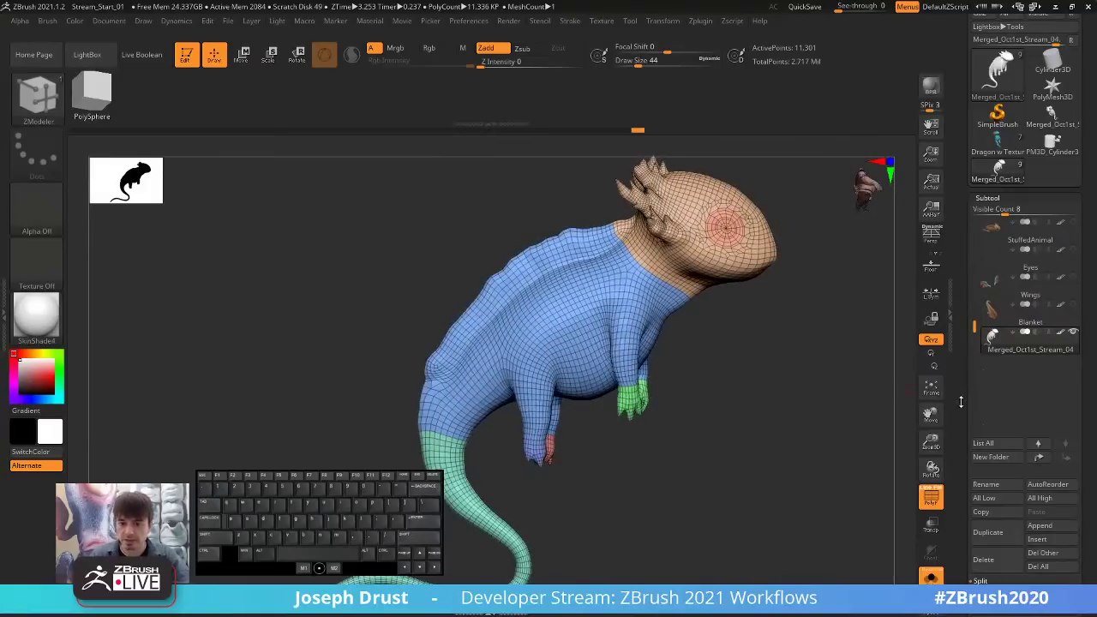
# Inspect the painted Oct1st_Stream_01 subtool without wireframe and check its active point count.
pyautogui.scroll(3, 961, 402)
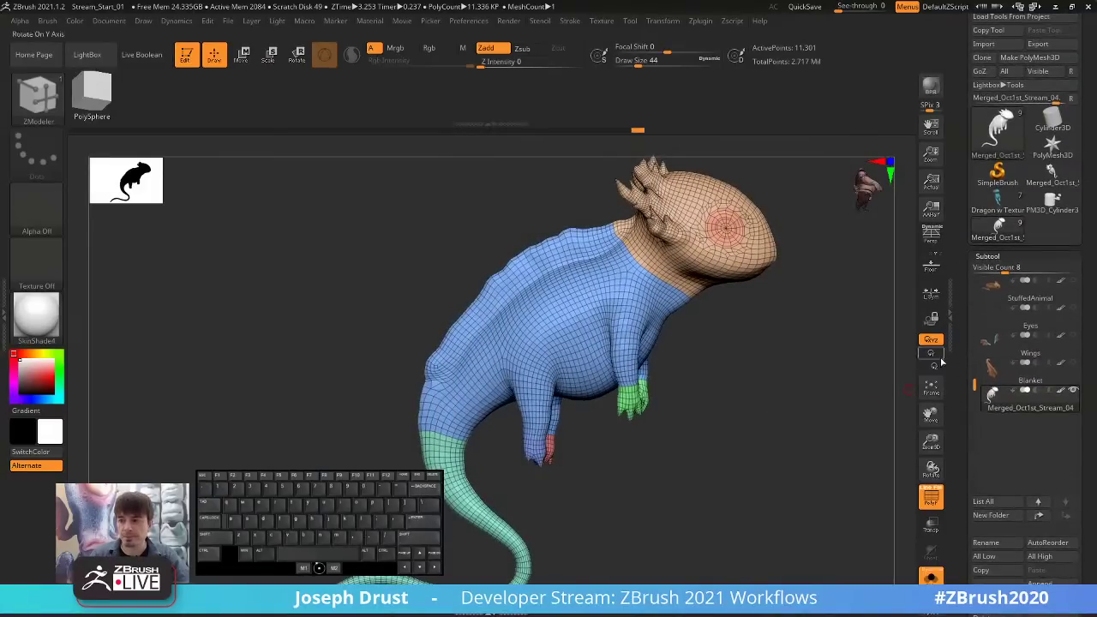
pyautogui.scroll(5, 975, 386)
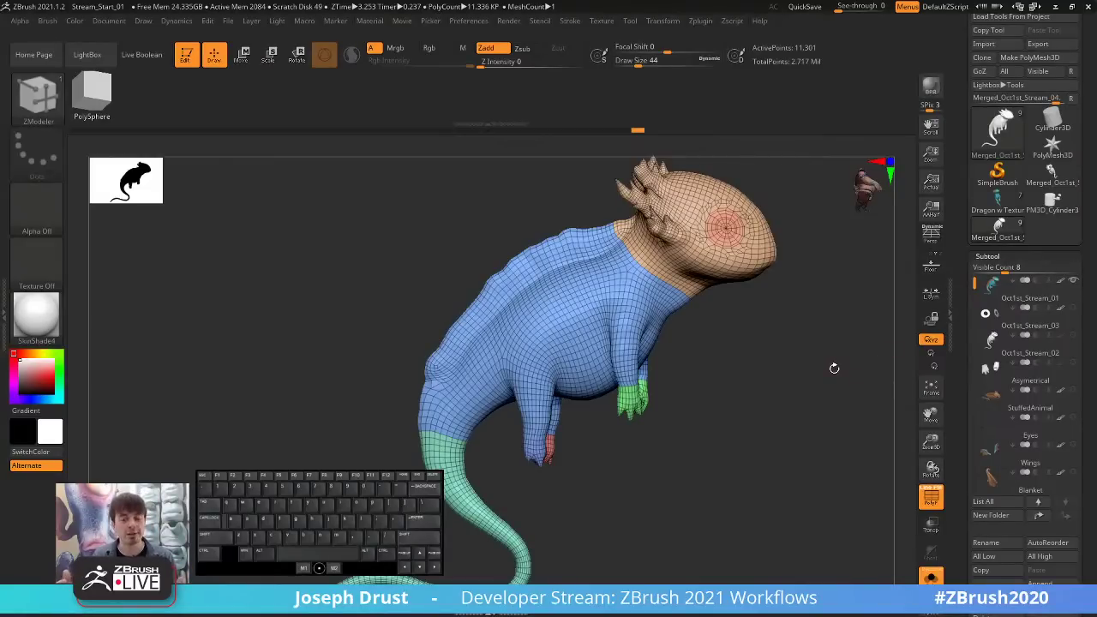
pyautogui.click(1020, 289)
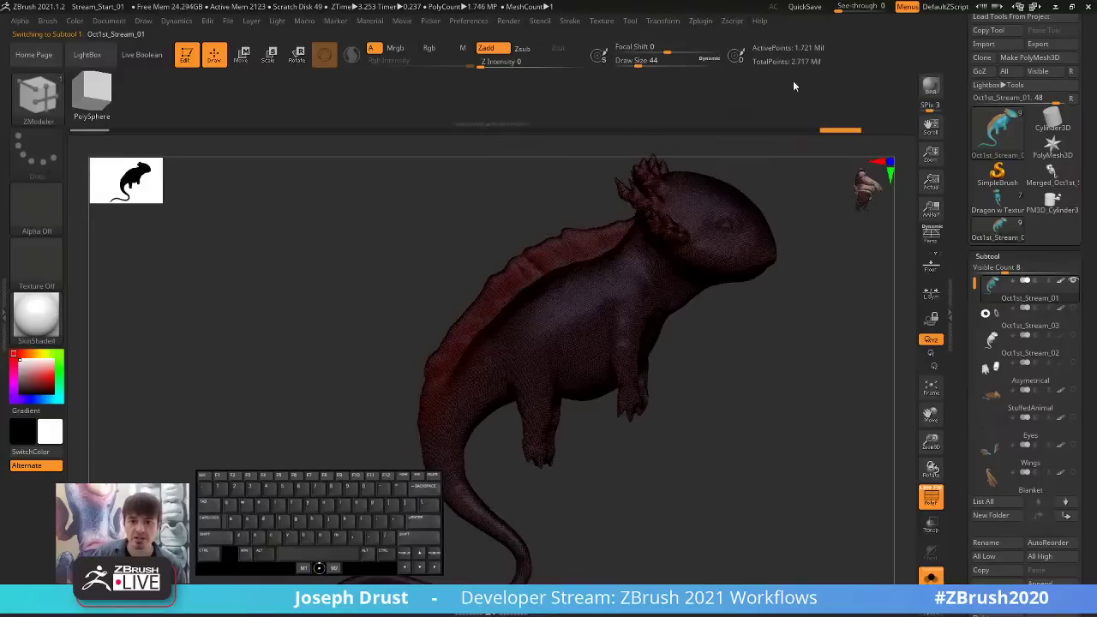
pyautogui.click(932, 495)
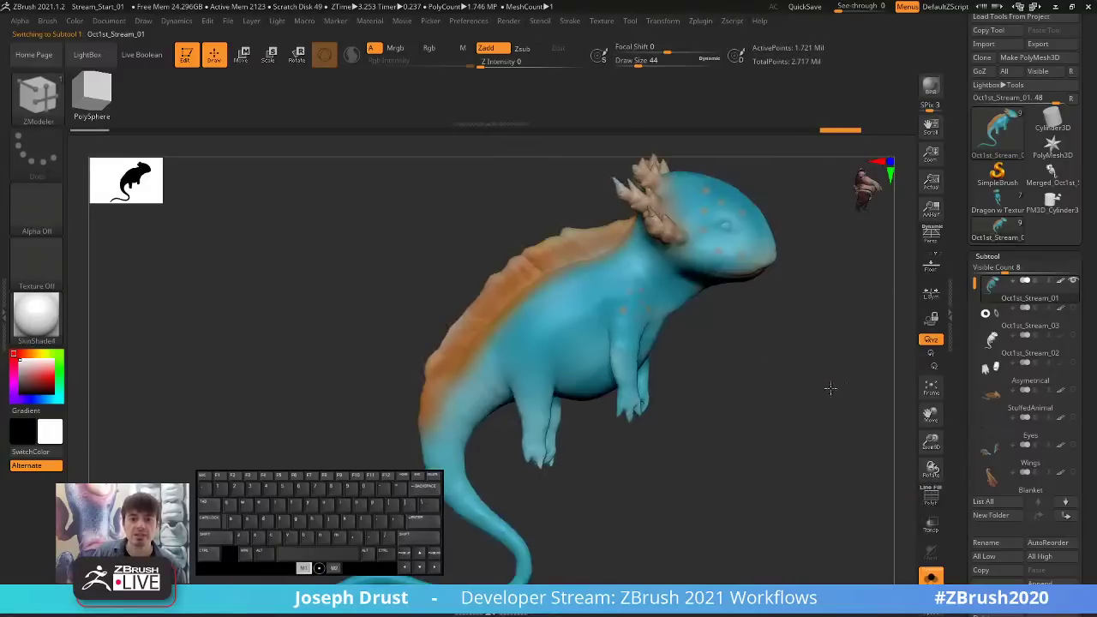
pyautogui.moveTo(831, 388)
pyautogui.mouseDown()
pyautogui.moveTo(766, 387)
pyautogui.moveTo(823, 387)
pyautogui.moveTo(810, 385)
pyautogui.mouseUp()
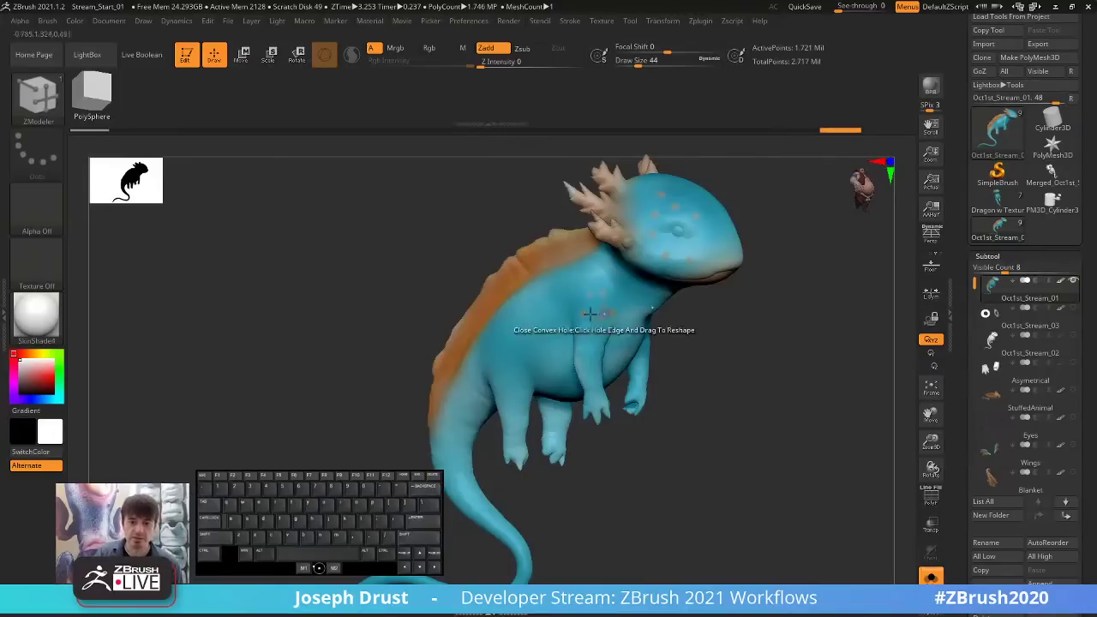
pyautogui.moveTo(712, 363); pyautogui.dragTo(771, 351)
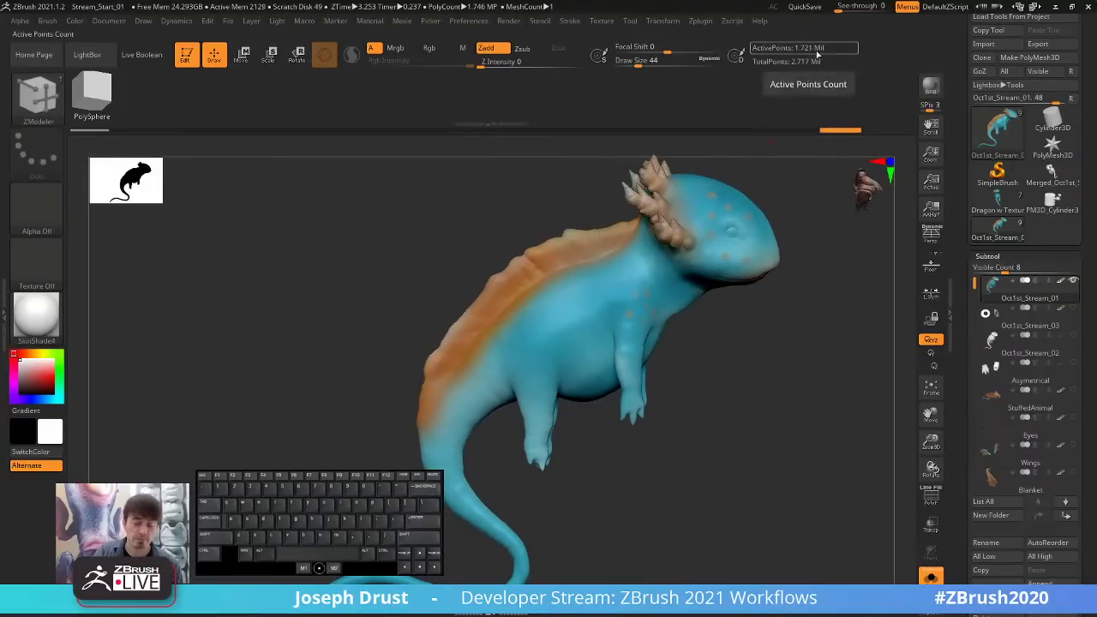
pyautogui.moveTo(806, 386); pyautogui.dragTo(898, 375)
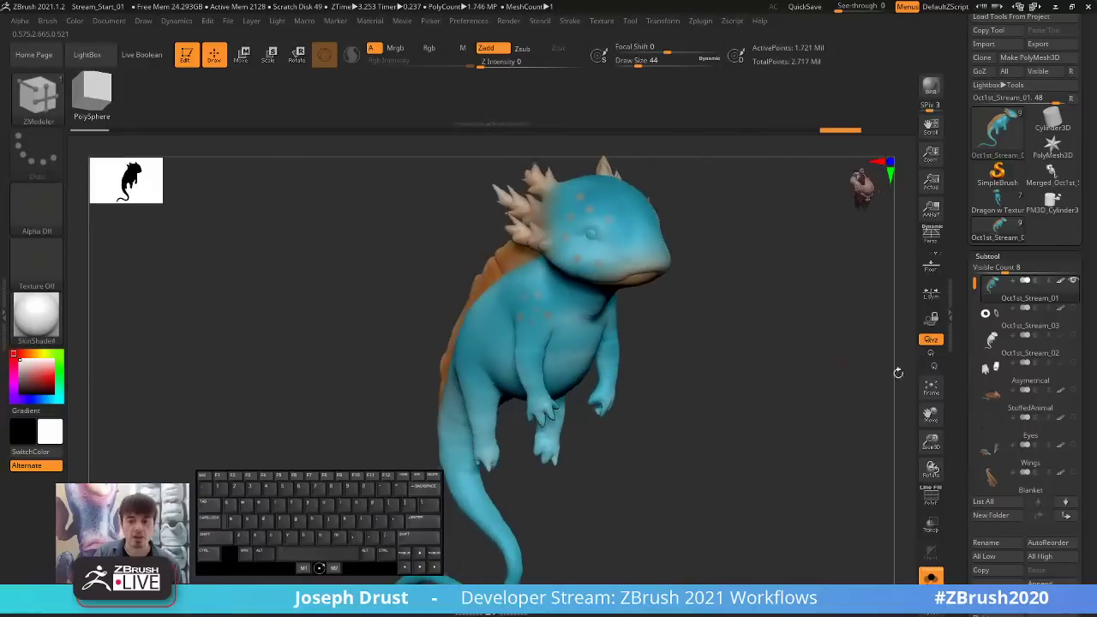
# Select the Merged_Oct1st_Stream_04 subtool, display its wireframe, and divide it up to subdivision level 5.
pyautogui.moveTo(974, 284); pyautogui.dragTo(974, 370)
pyautogui.click(1019, 410)
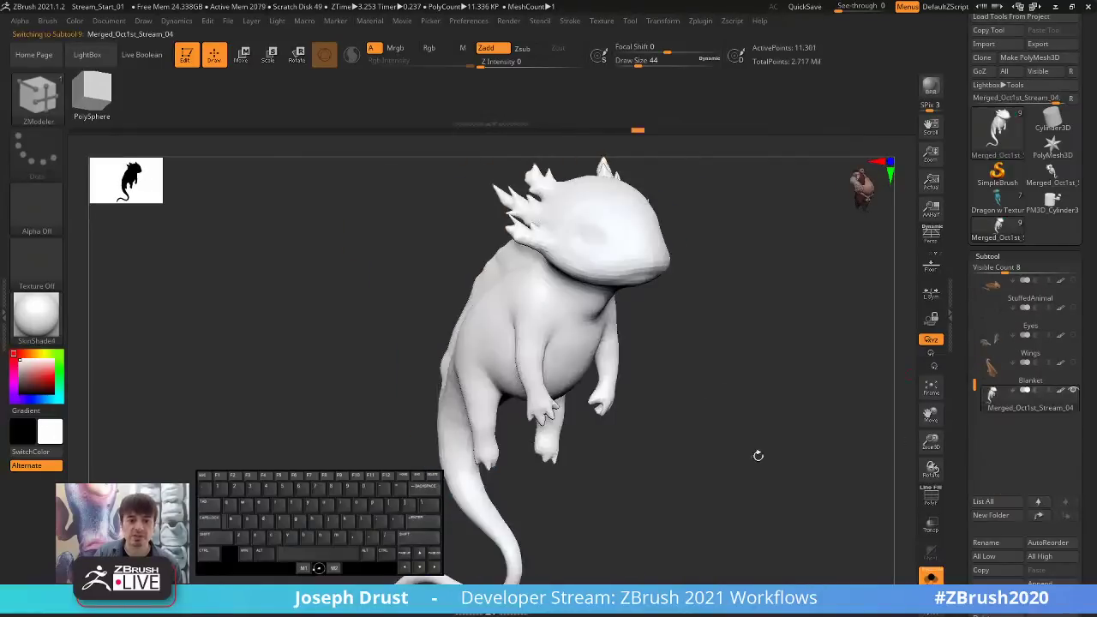
pyautogui.moveTo(759, 454); pyautogui.dragTo(797, 445)
pyautogui.click(931, 497)
pyautogui.scroll(-10, 977, 385)
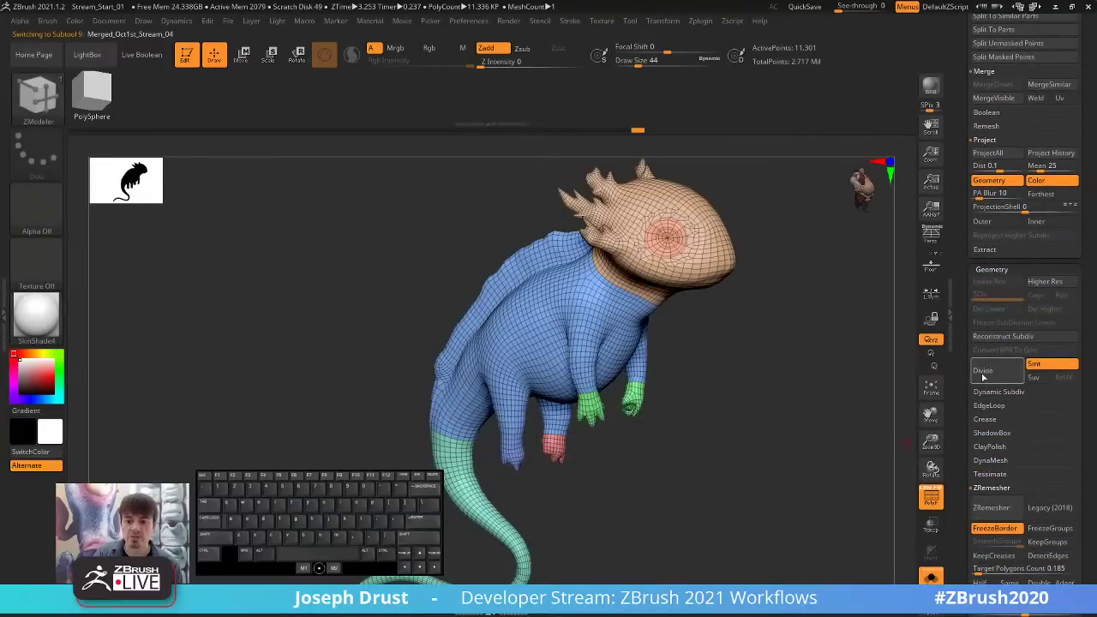
pyautogui.click(991, 379)
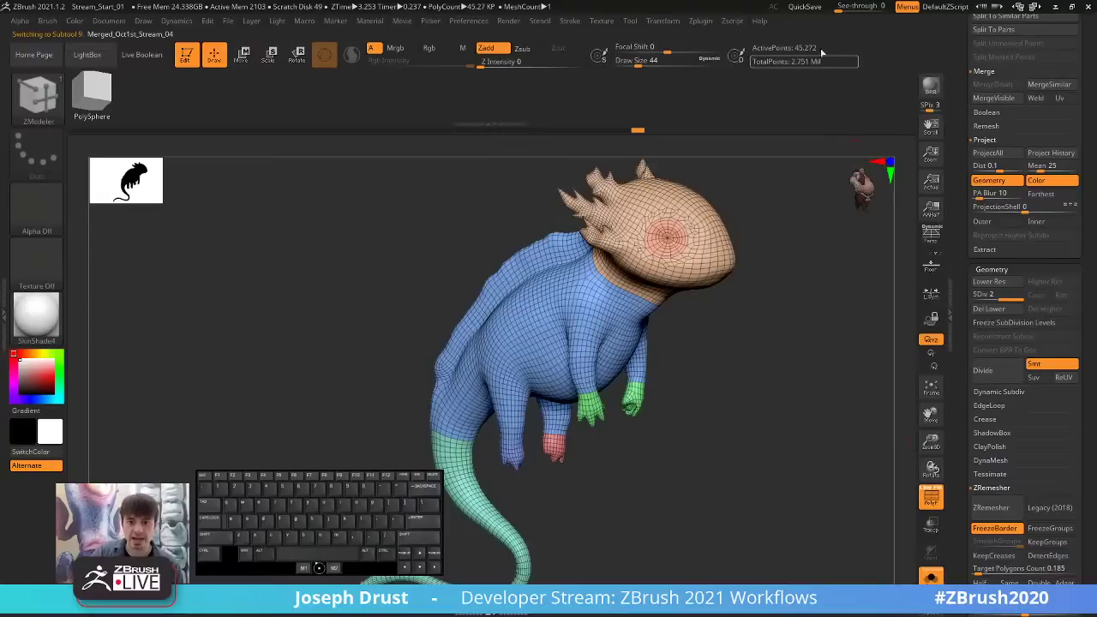
pyautogui.click(998, 377)
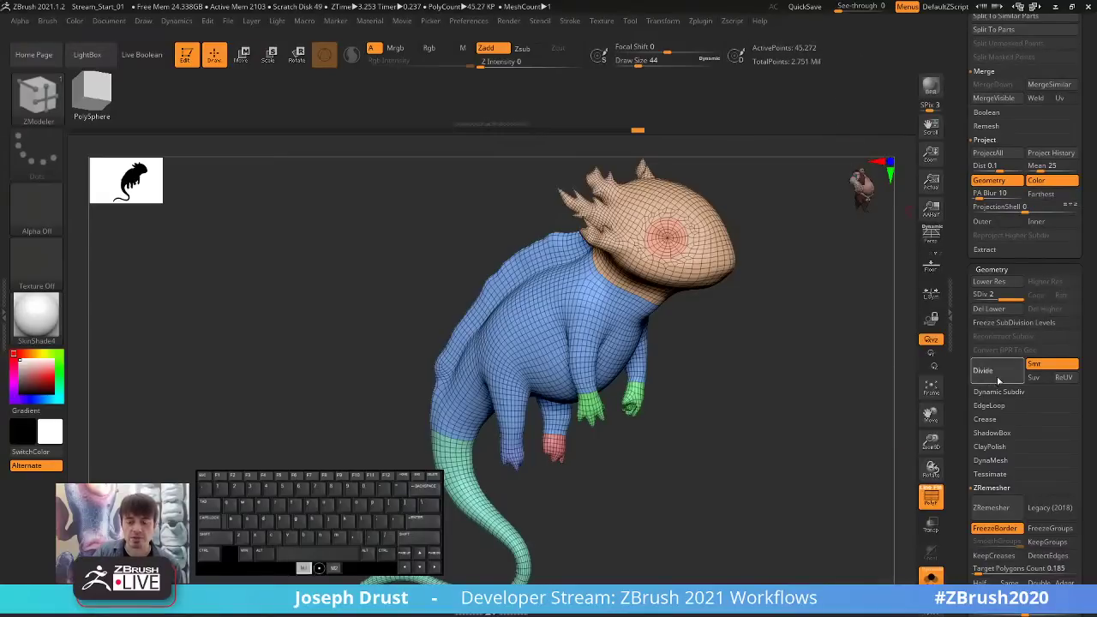
pyautogui.click(998, 377)
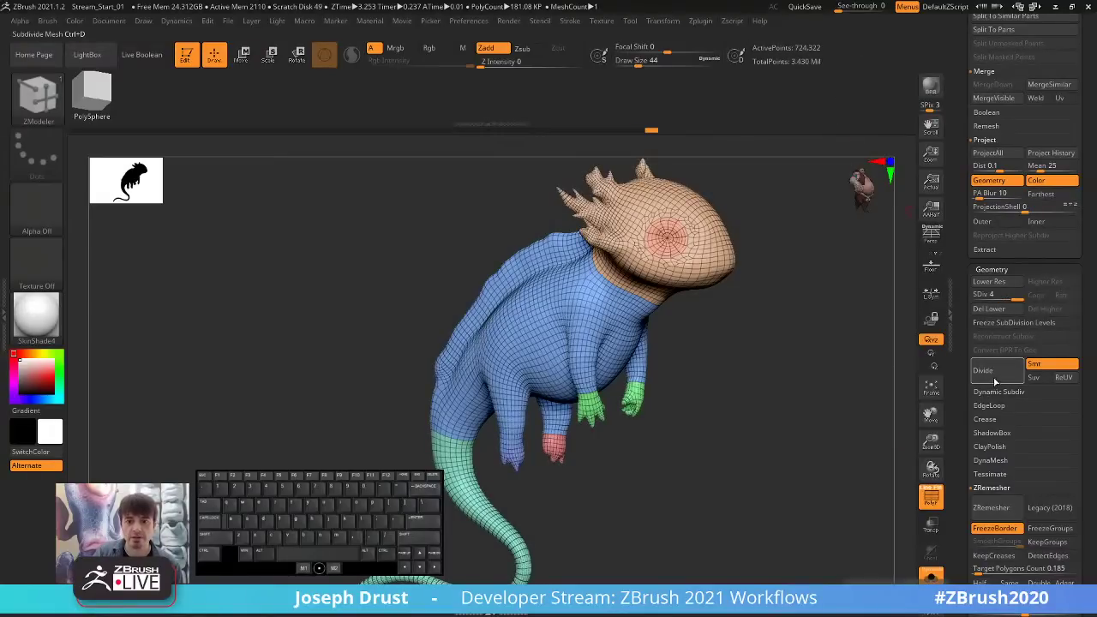
pyautogui.click(994, 383)
# Take the merged creature back to subdivision level 4 and divide it again to level 5.
pyautogui.moveTo(769, 370); pyautogui.dragTo(870, 344)
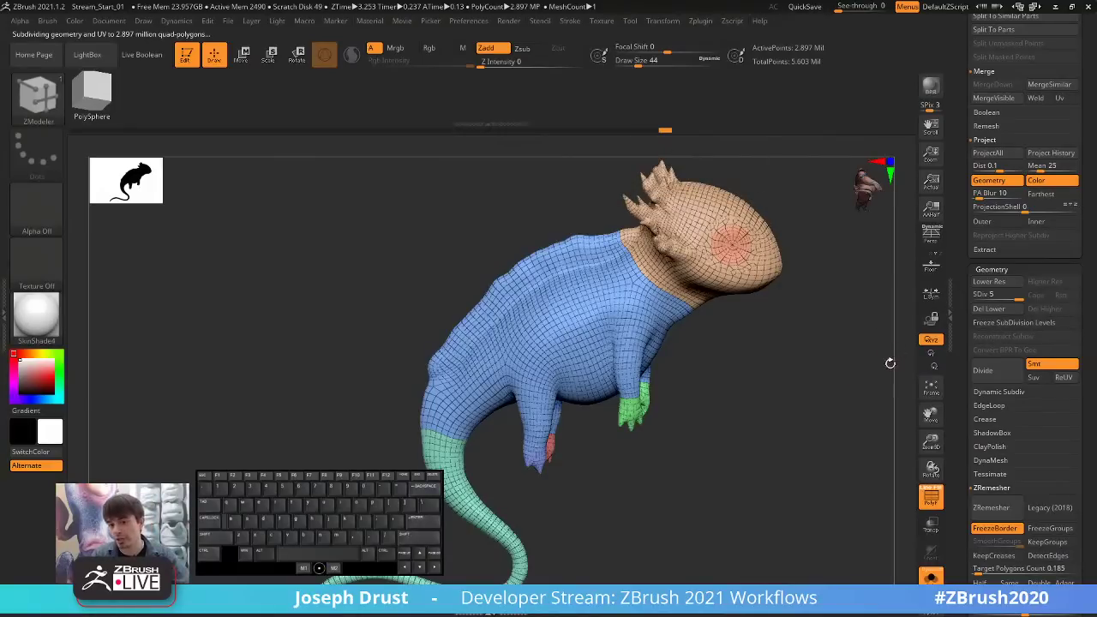
pyautogui.hotkey('shift', 'd')
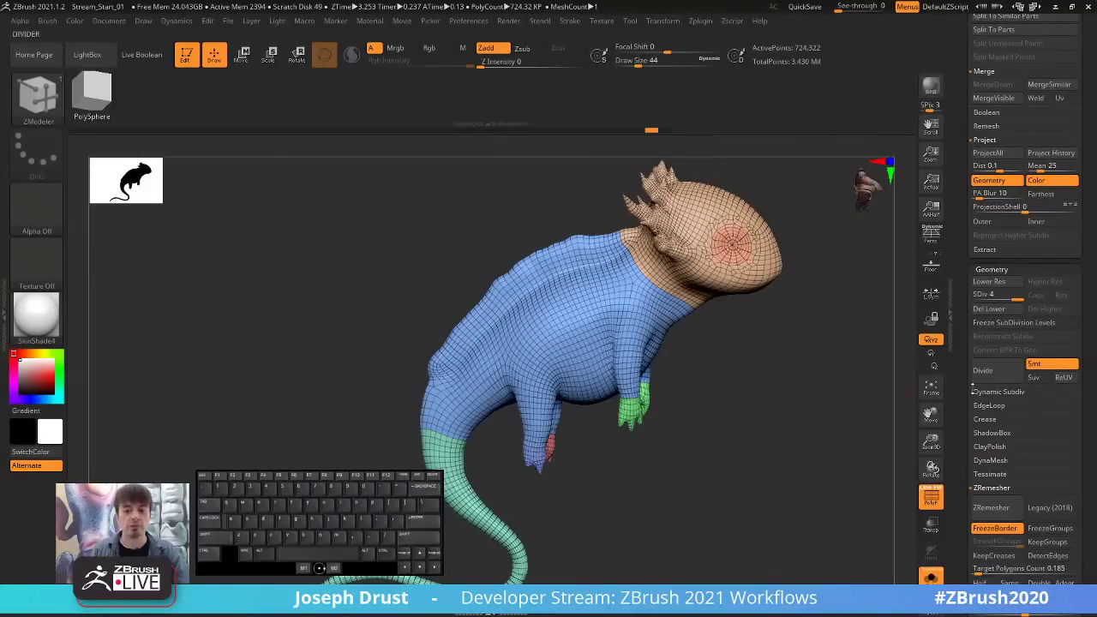
pyautogui.click(992, 373)
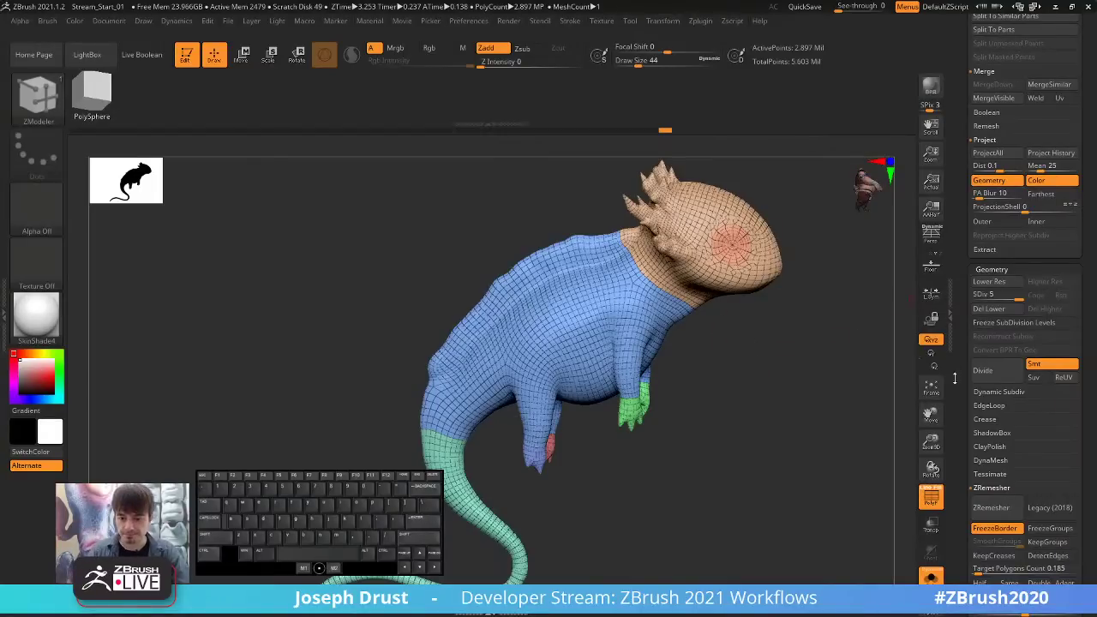
# Store a morph target for the merged creature at subdivision level 5.
pyautogui.moveTo(952, 375); pyautogui.dragTo(956, 256)
pyautogui.moveTo(842, 386); pyautogui.dragTo(825, 351)
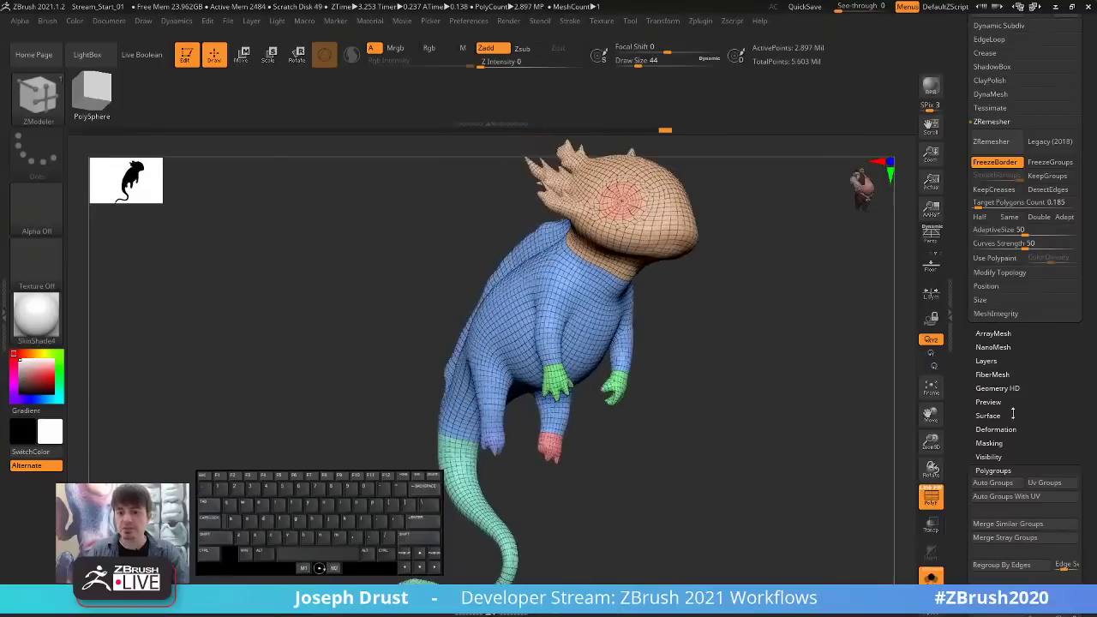
pyautogui.moveTo(1034, 419); pyautogui.dragTo(991, 277)
pyautogui.click(984, 339)
pyautogui.click(990, 280)
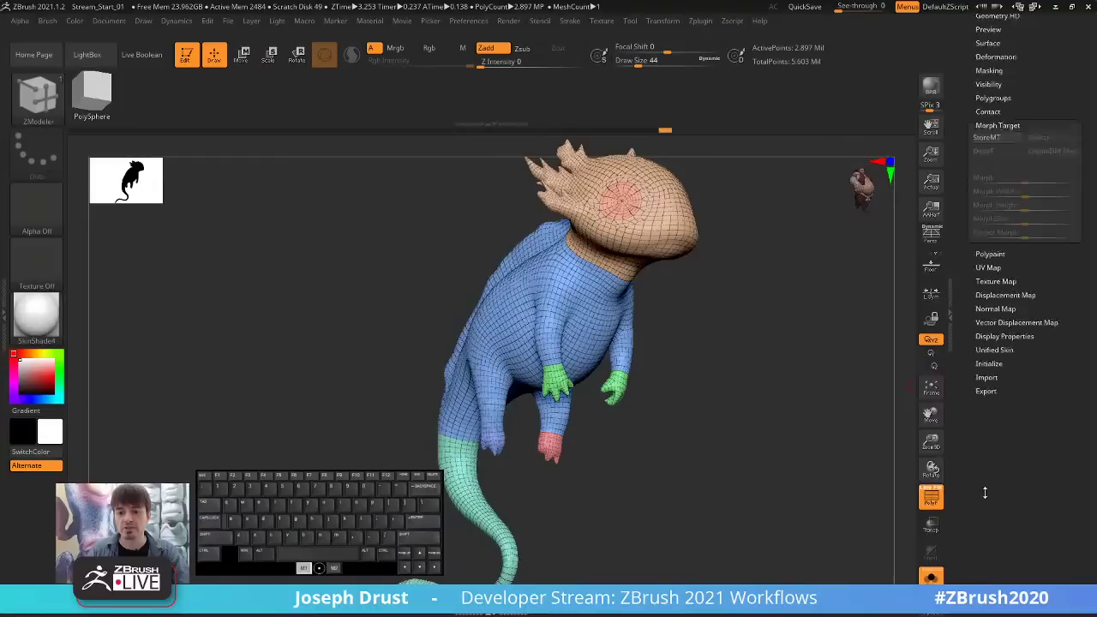
pyautogui.moveTo(821, 303); pyautogui.dragTo(837, 333)
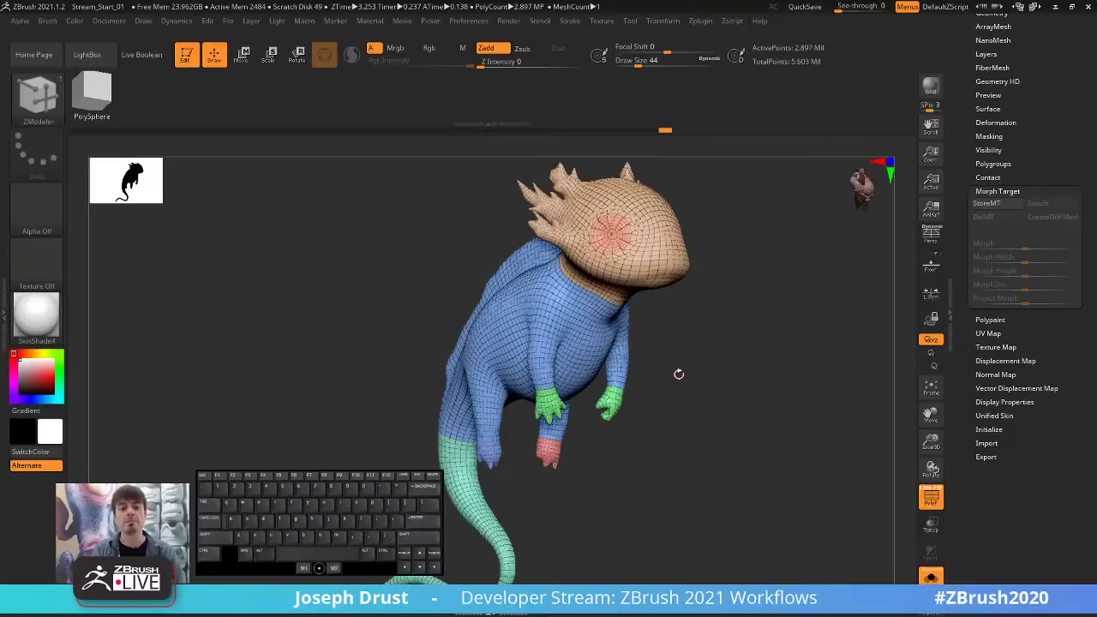
pyautogui.moveTo(724, 268); pyautogui.dragTo(788, 318)
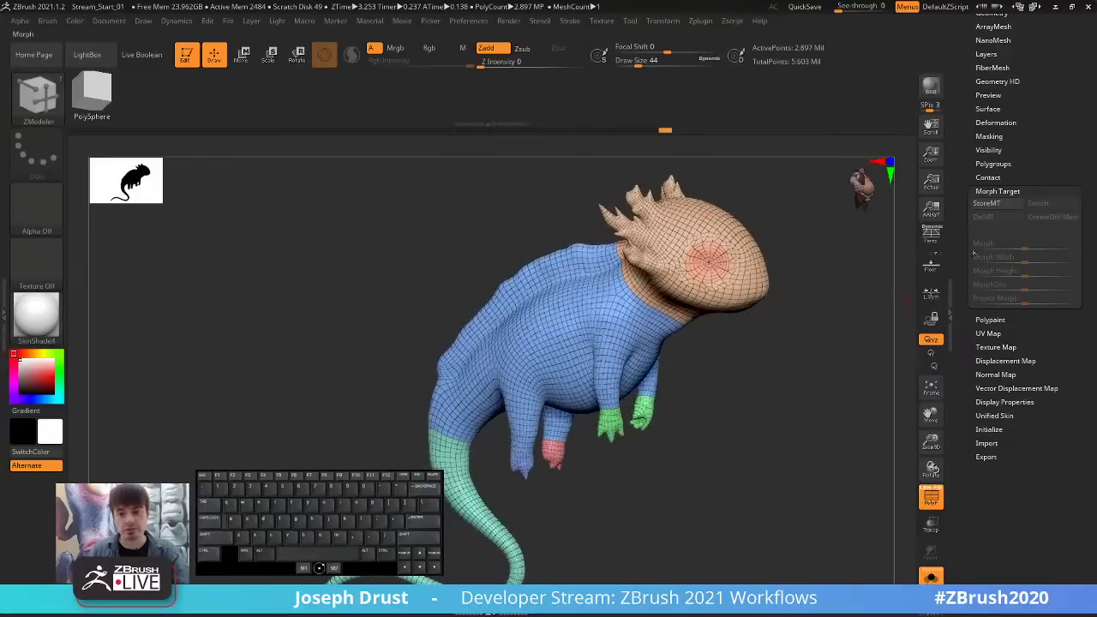
pyautogui.click(986, 203)
# Project the painted Oct1st_Stream_01 subtool's geometry and color onto Merged_Oct1st_Stream_04 using ProjectAll.
pyautogui.scroll(5, 985, 292)
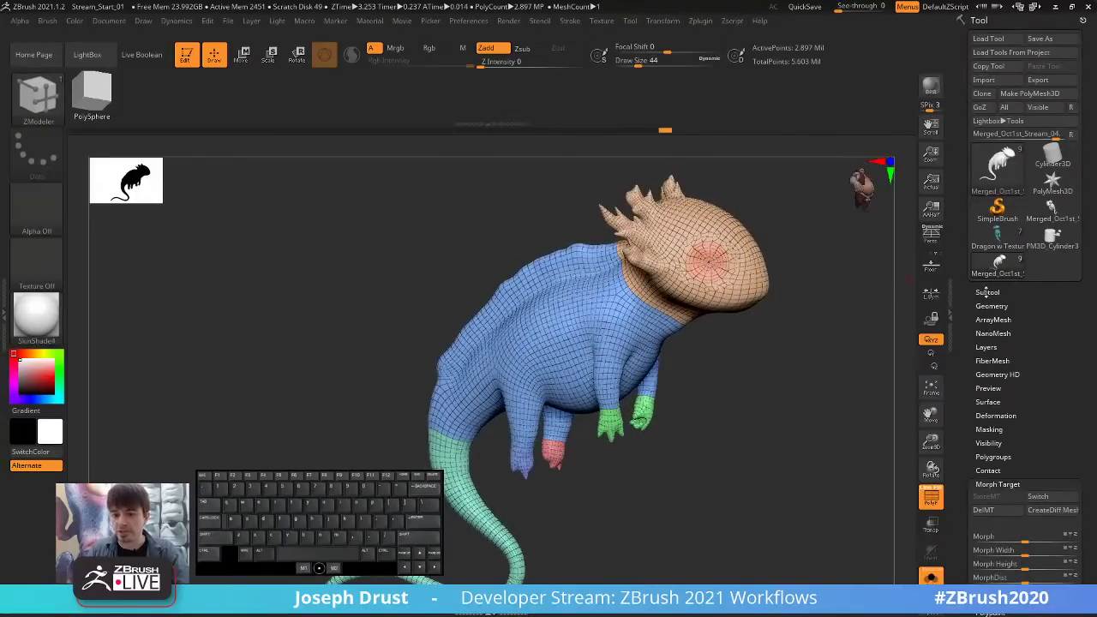
pyautogui.keyDown('shift'); pyautogui.click(985, 292); pyautogui.keyUp('shift')
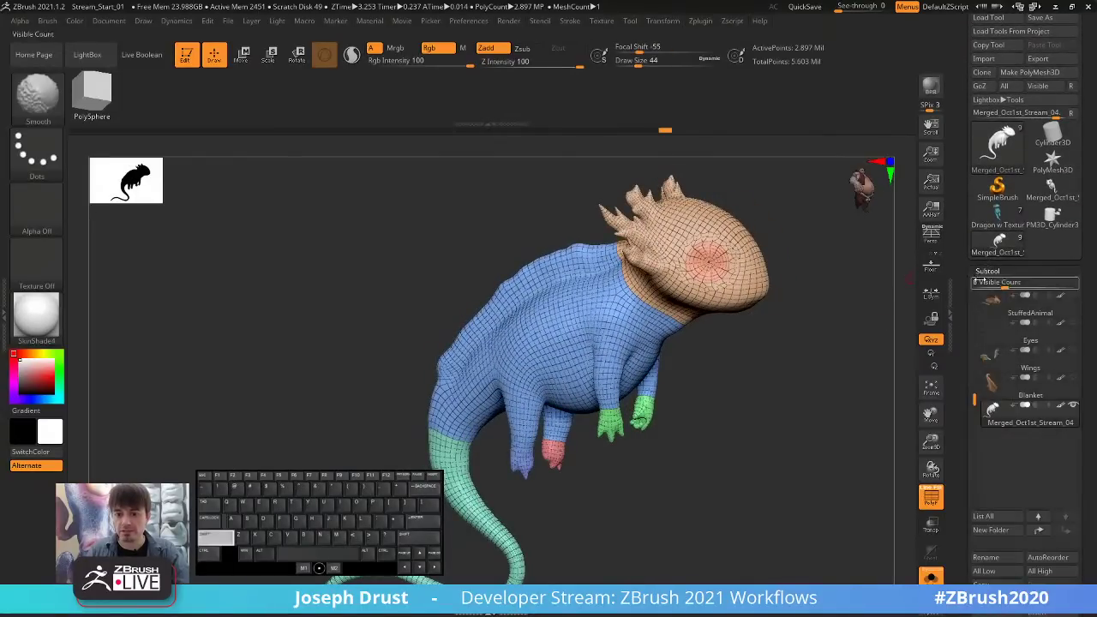
pyautogui.scroll(-2, 981, 291)
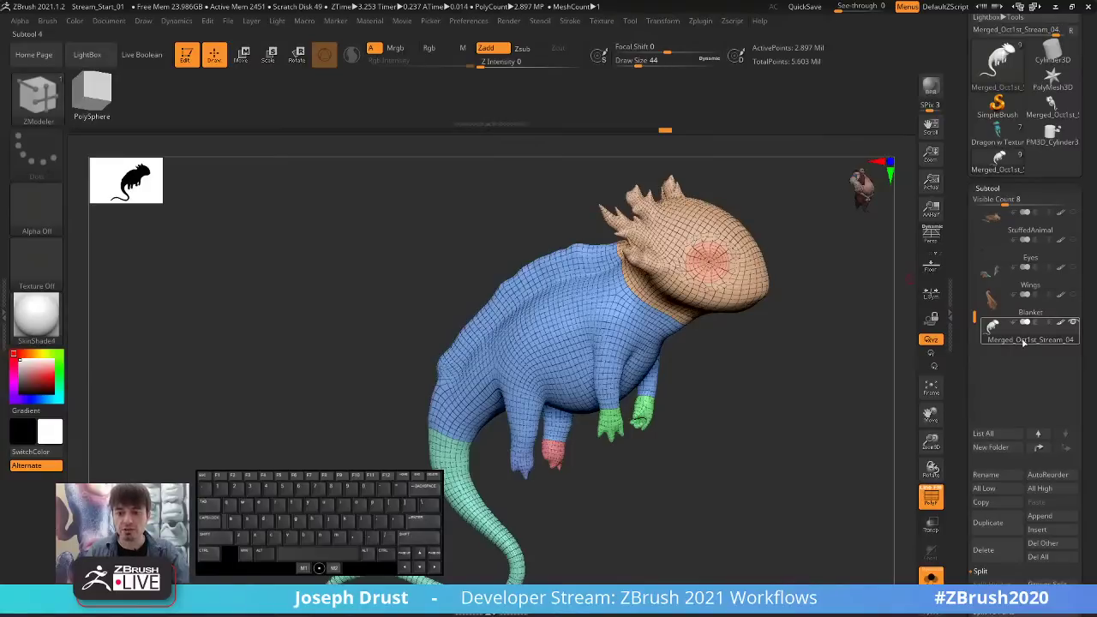
pyautogui.moveTo(975, 318); pyautogui.dragTo(980, 214)
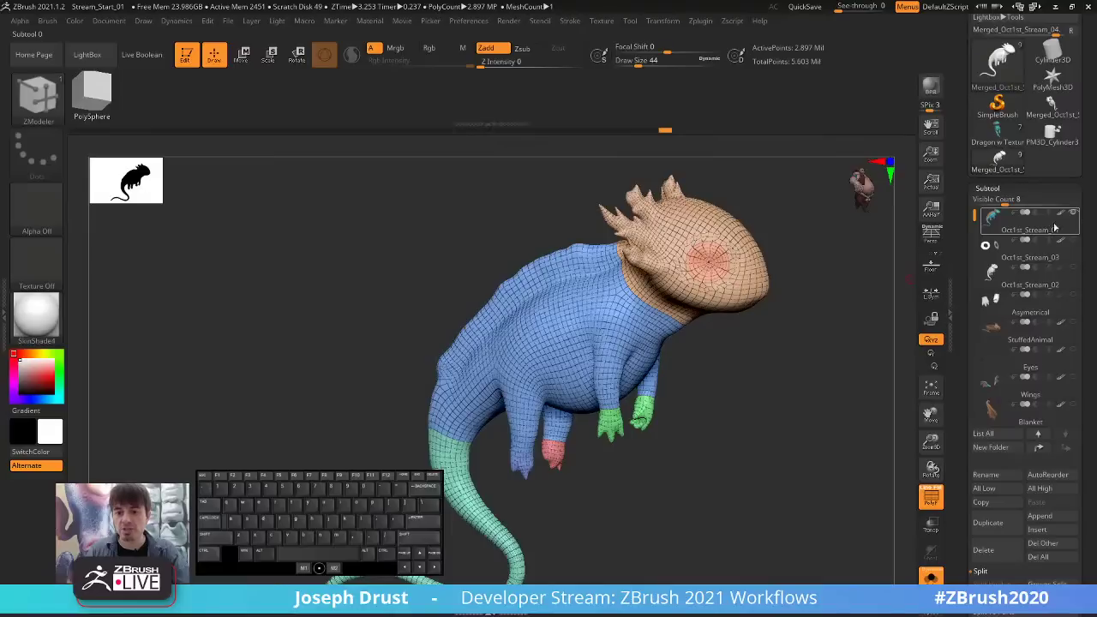
pyautogui.moveTo(1062, 219)
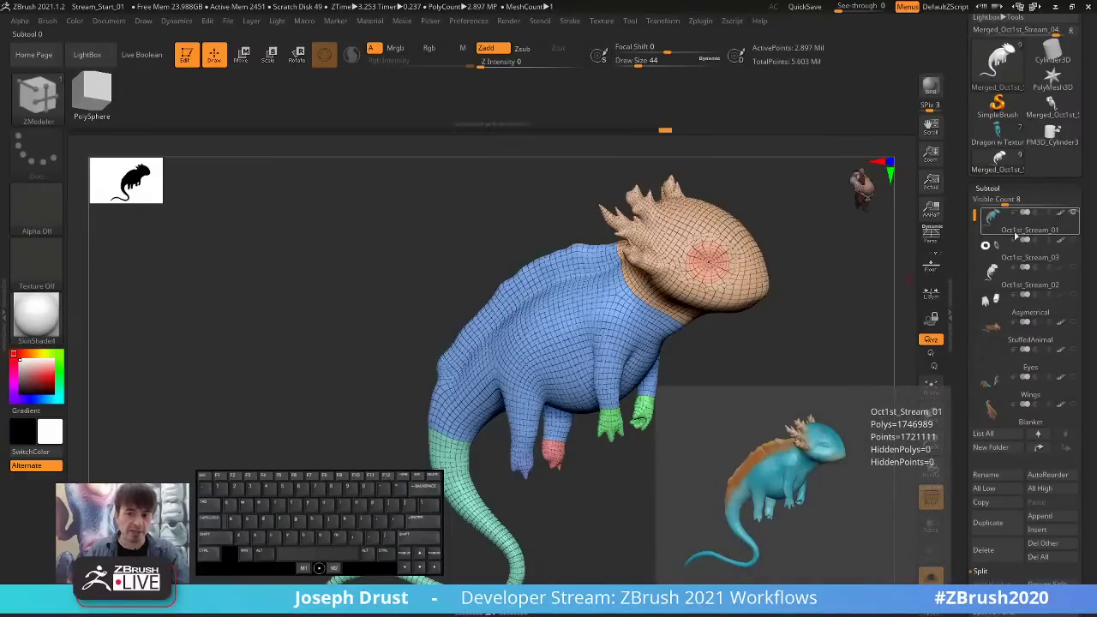
pyautogui.moveTo(960, 306); pyautogui.dragTo(958, 186)
pyautogui.moveTo(973, 78); pyautogui.dragTo(973, 107)
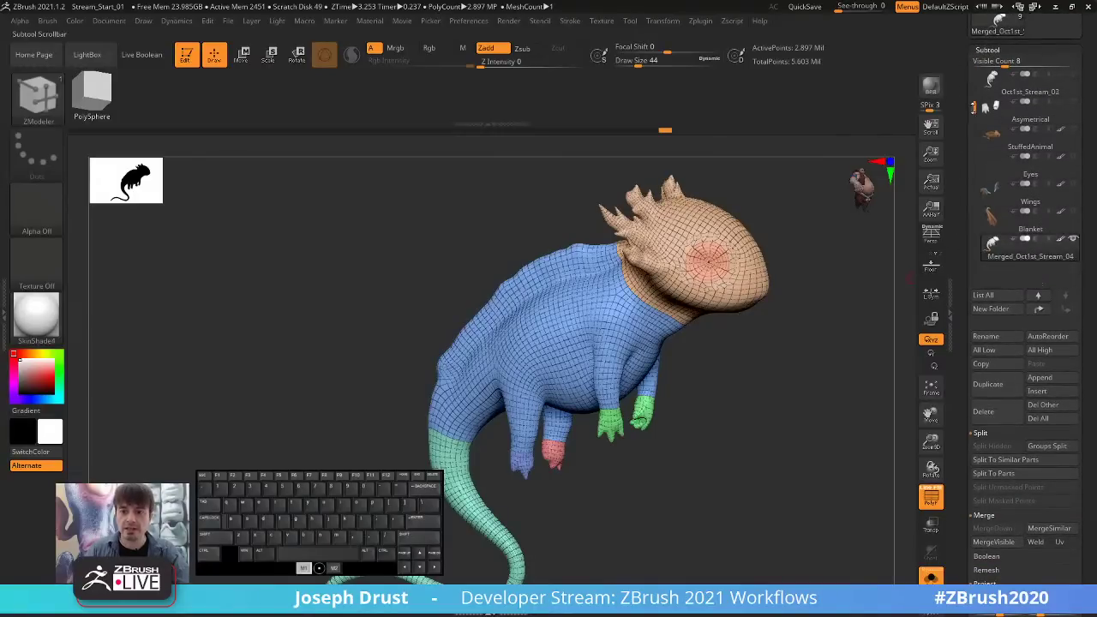
pyautogui.moveTo(965, 316); pyautogui.dragTo(965, 75)
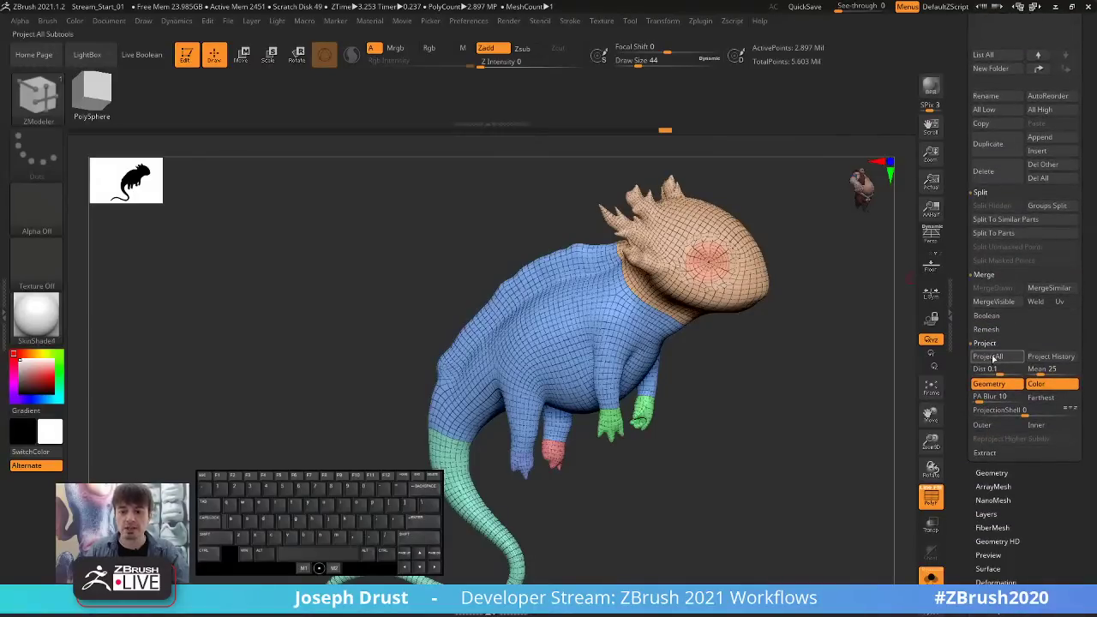
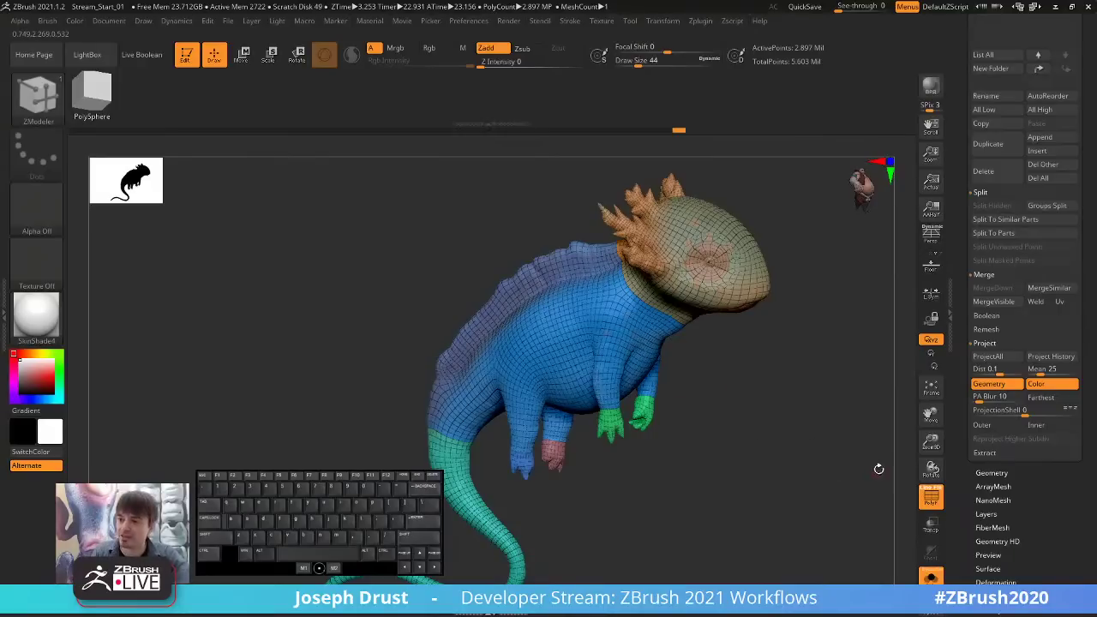
# Hide the wireframe and inspect the projected detail and color on the creature's underside, limbs and back.
pyautogui.click(931, 498)
pyautogui.keyDown('shift'); pyautogui.moveTo(815, 475); pyautogui.dragTo(788, 279); pyautogui.keyUp('shift')
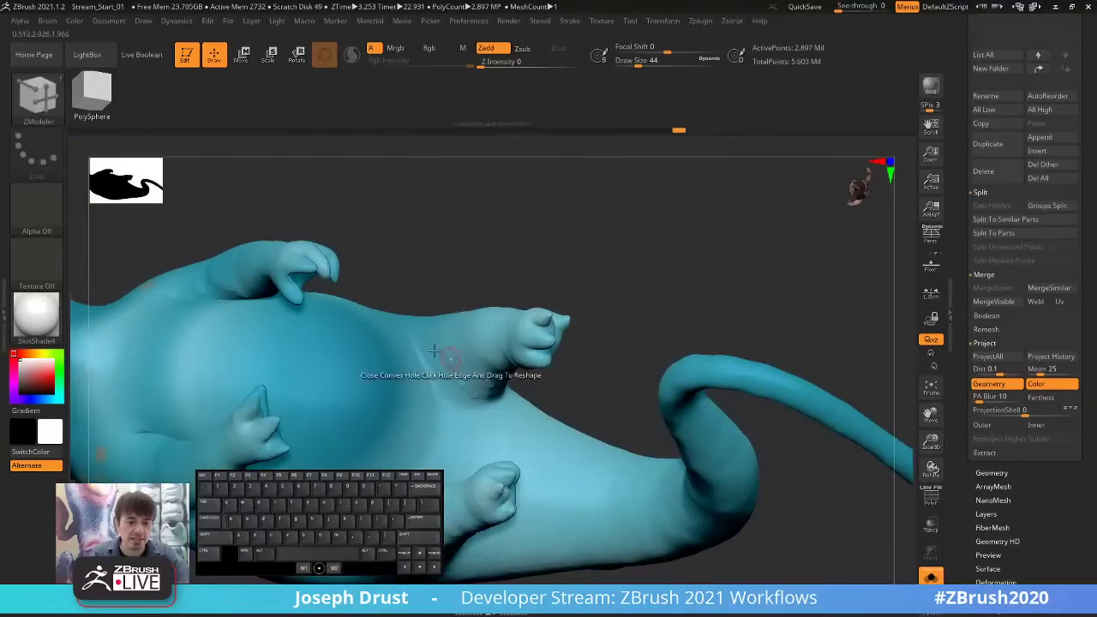
pyautogui.moveTo(445, 244); pyautogui.dragTo(450, 283)
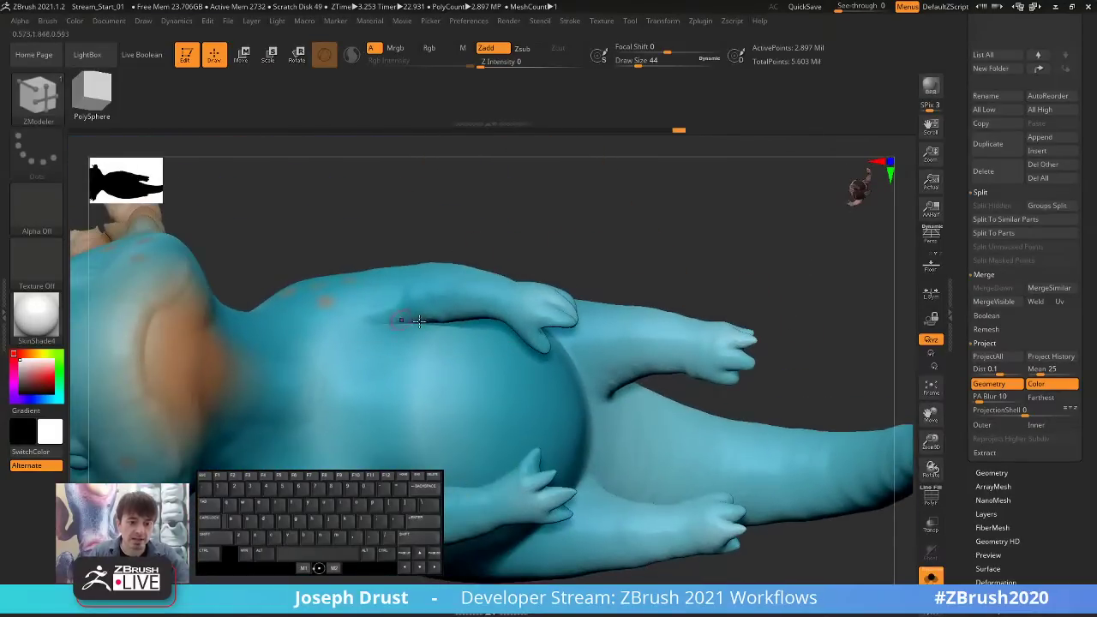
pyautogui.keyDown('alt'); pyautogui.moveTo(418, 321); pyautogui.dragTo(677, 225); pyautogui.keyUp('alt')
pyautogui.moveTo(796, 324)
pyautogui.mouseDown()
pyautogui.moveTo(788, 385)
pyautogui.moveTo(839, 369)
pyautogui.mouseUp()
# Lower the merged creature to subdivision level 1 to check its base shape, and return it to level 5.
pyautogui.scroll(-5, 960, 418)
pyautogui.keyDown('shift'); pyautogui.click(987, 291); pyautogui.keyUp('shift')
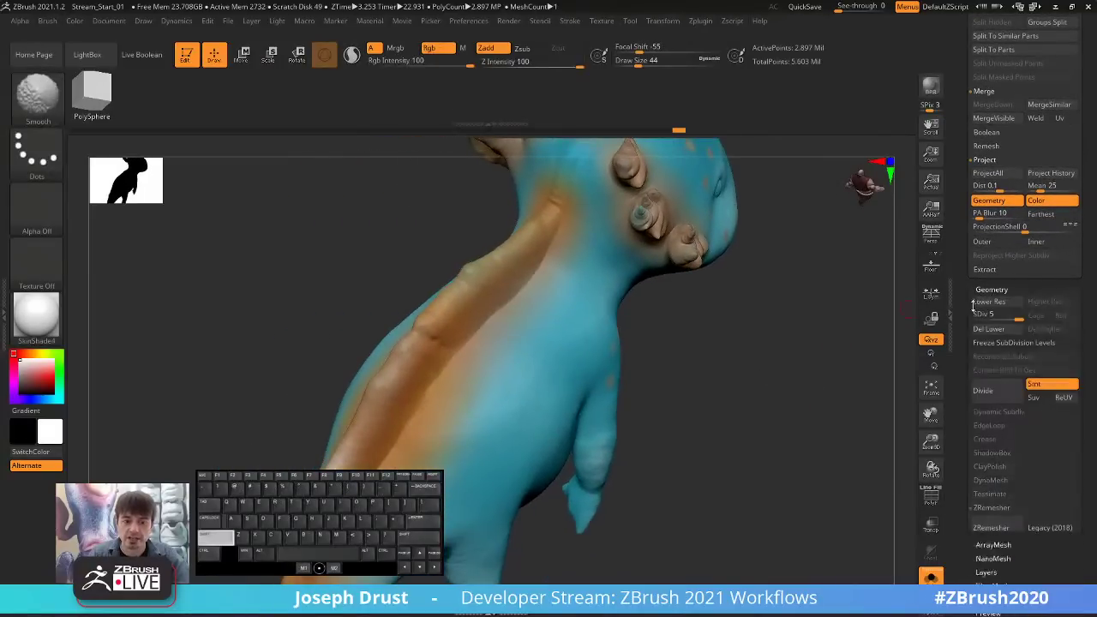
pyautogui.click(987, 301)
pyautogui.click(987, 302)
pyautogui.click(987, 302)
pyautogui.click(987, 301)
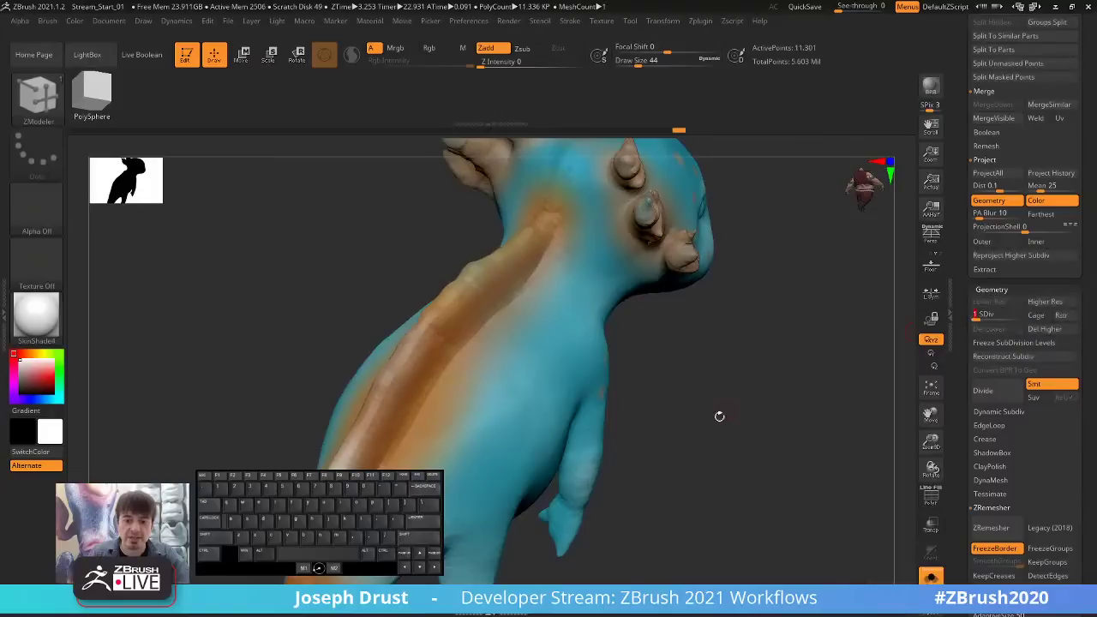
pyautogui.moveTo(719, 416); pyautogui.dragTo(781, 467)
pyautogui.moveTo(997, 314); pyautogui.dragTo(1001, 314)
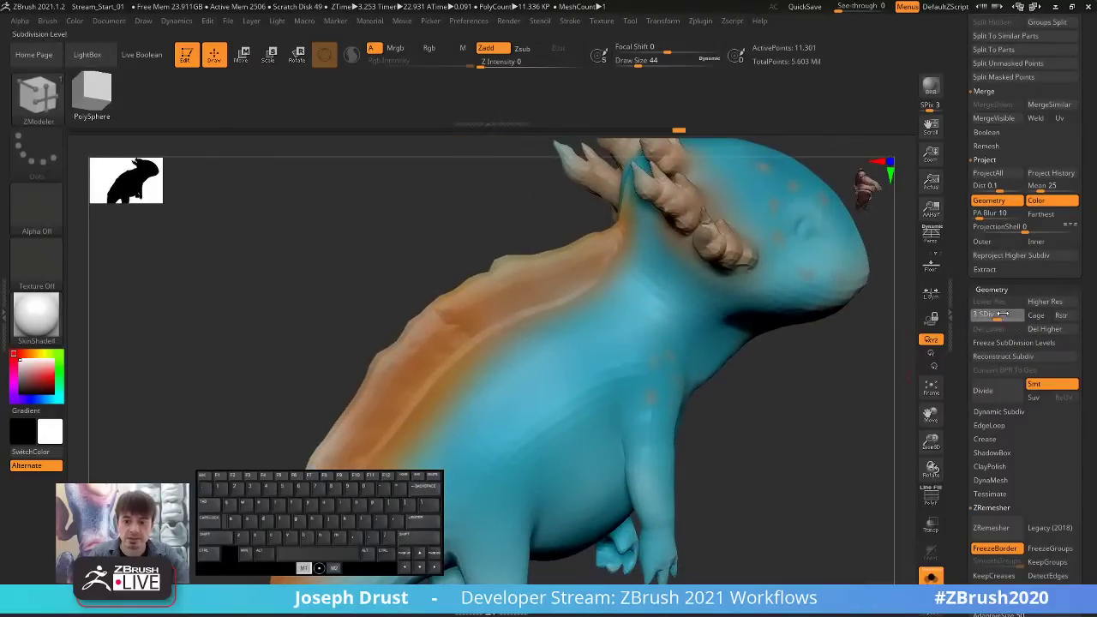
pyautogui.moveTo(776, 429)
pyautogui.mouseDown()
pyautogui.moveTo(811, 419)
pyautogui.moveTo(793, 425)
pyautogui.mouseUp()
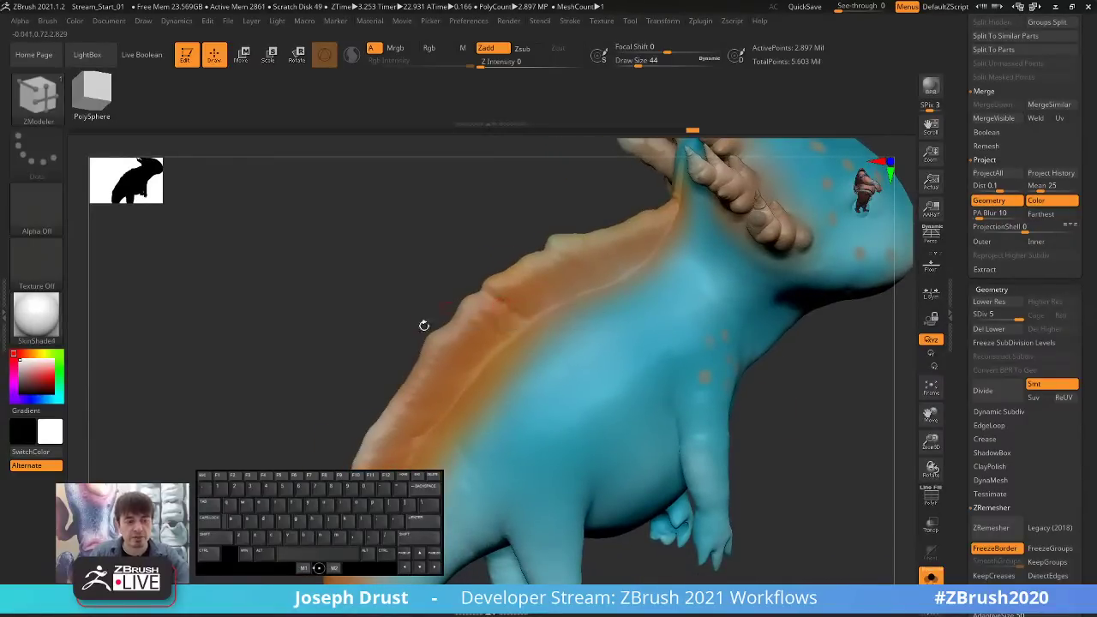
# Choose the Morph brush and turn off its Rgb so that it affects only the geometry.
pyautogui.click(41, 98)
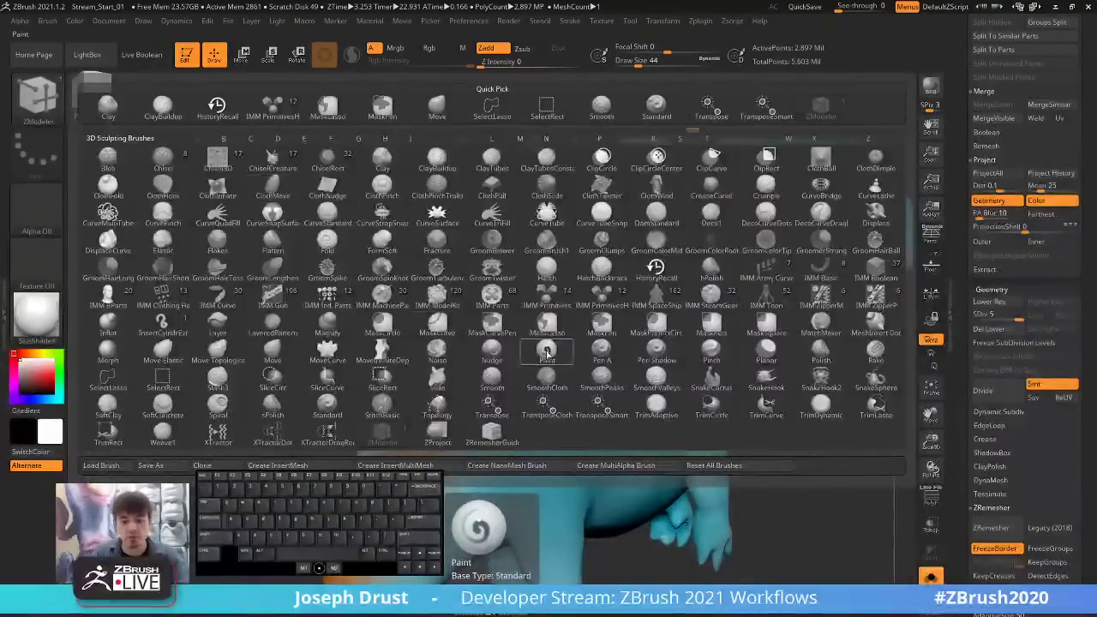
pyautogui.press('m')
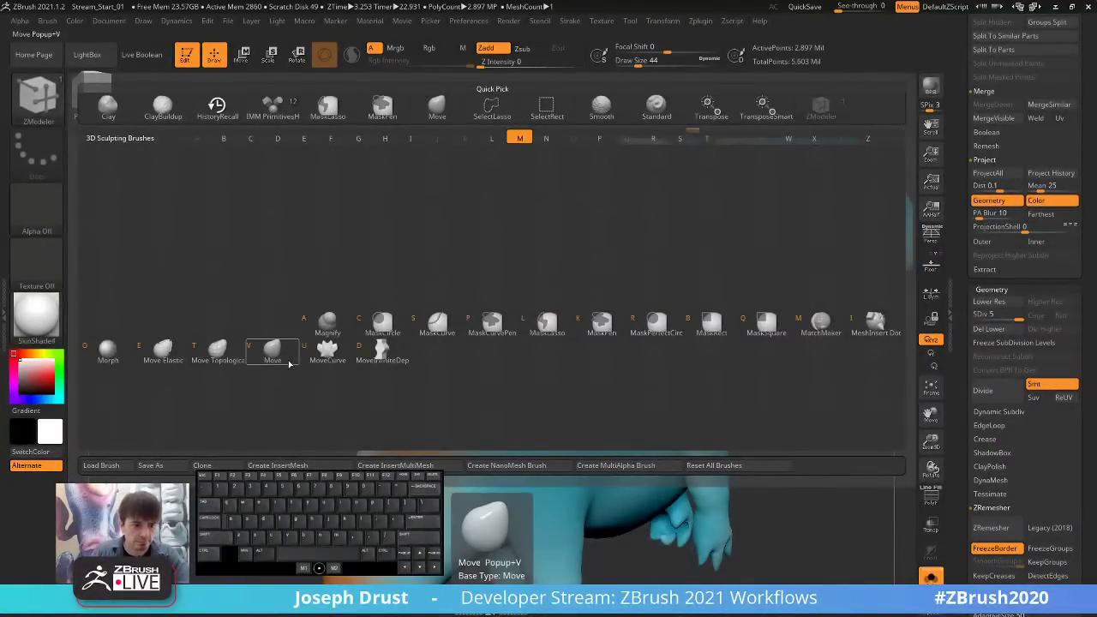
pyautogui.click(111, 351)
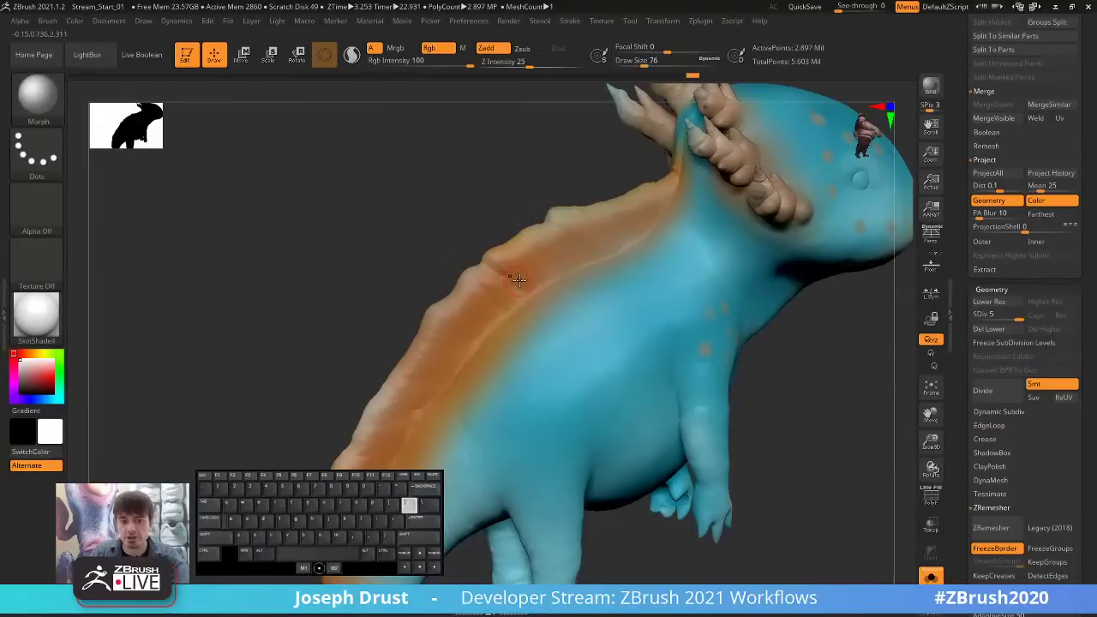
pyautogui.click(449, 49)
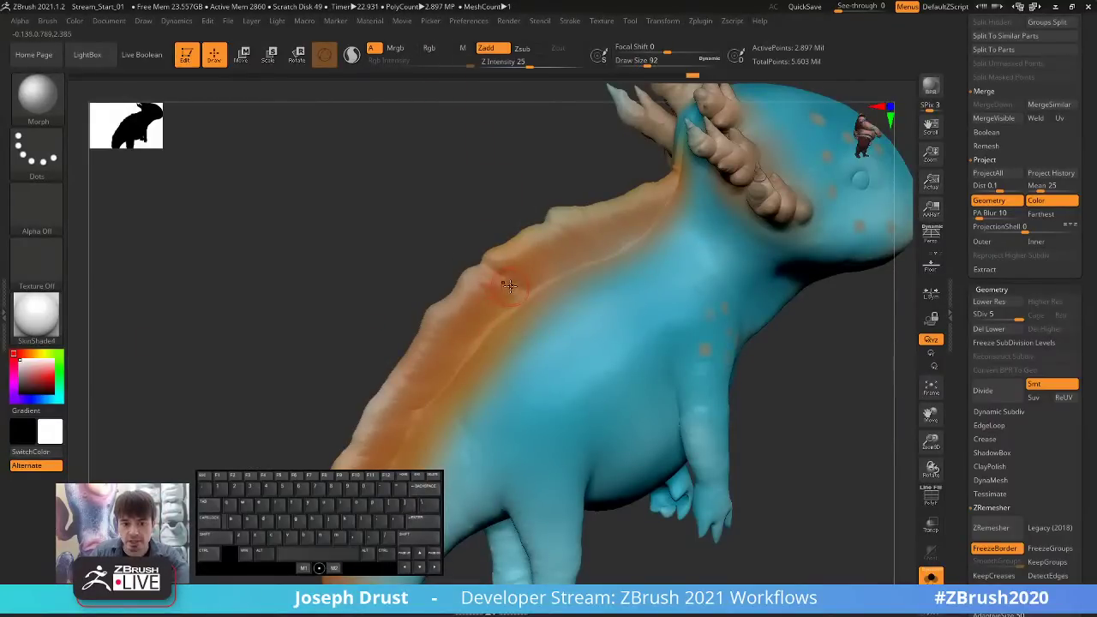
# Brush the stored morph target back over the projection creases along the orange back ridge at draw size 100.
pyautogui.moveTo(511, 281); pyautogui.dragTo(495, 248, button='right')
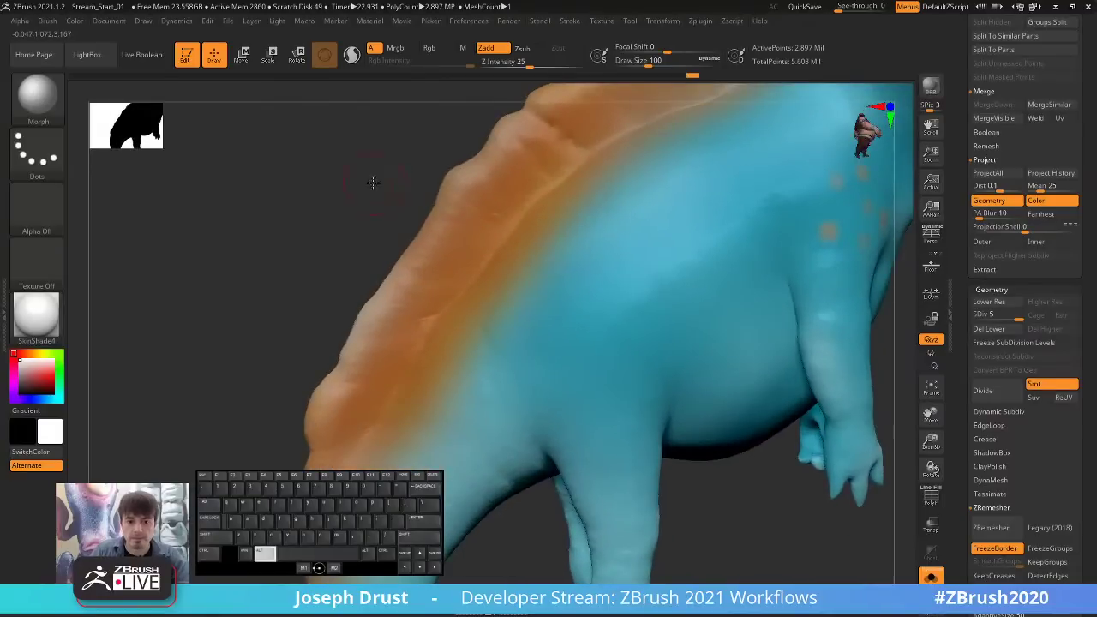
pyautogui.moveTo(373, 183); pyautogui.dragTo(364, 203, button='right')
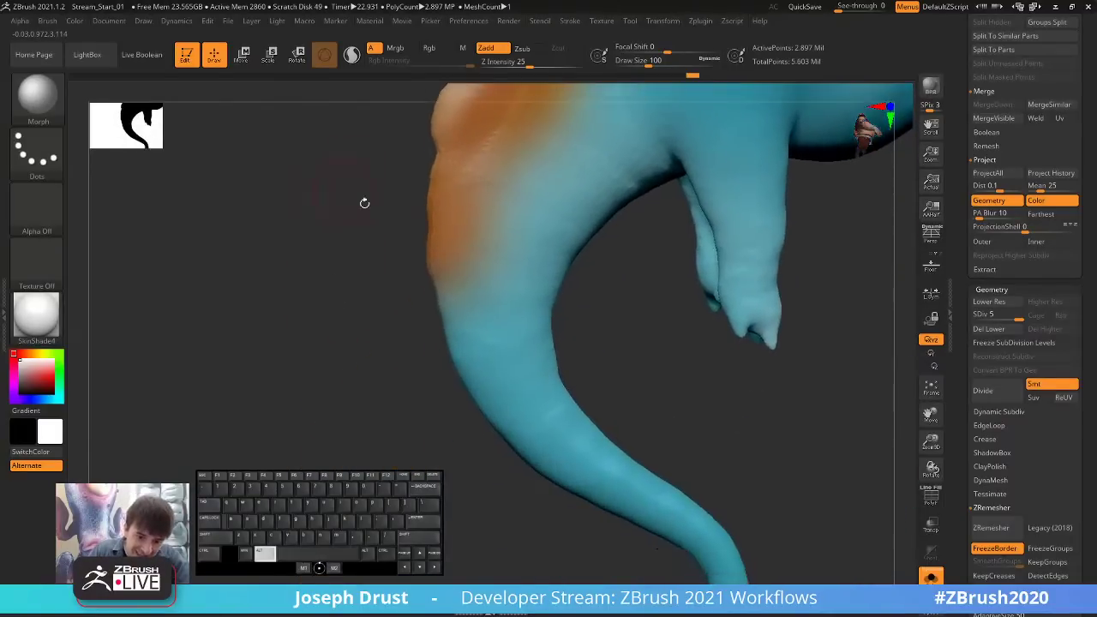
pyautogui.moveTo(636, 372); pyautogui.dragTo(556, 278, button='right')
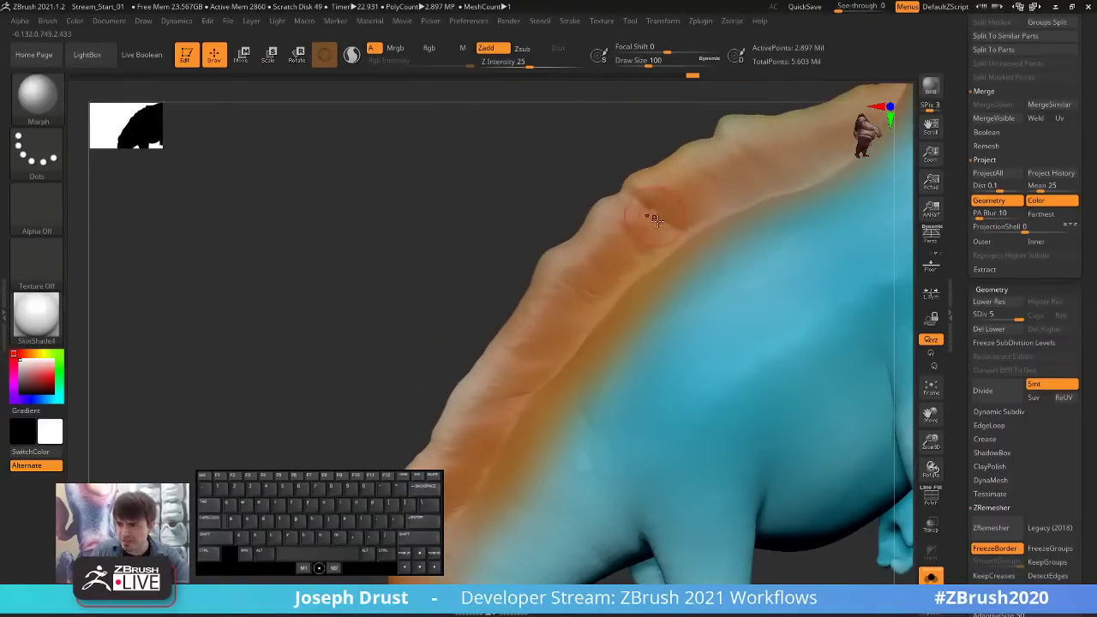
pyautogui.moveTo(643, 203); pyautogui.dragTo(671, 208, button='right')
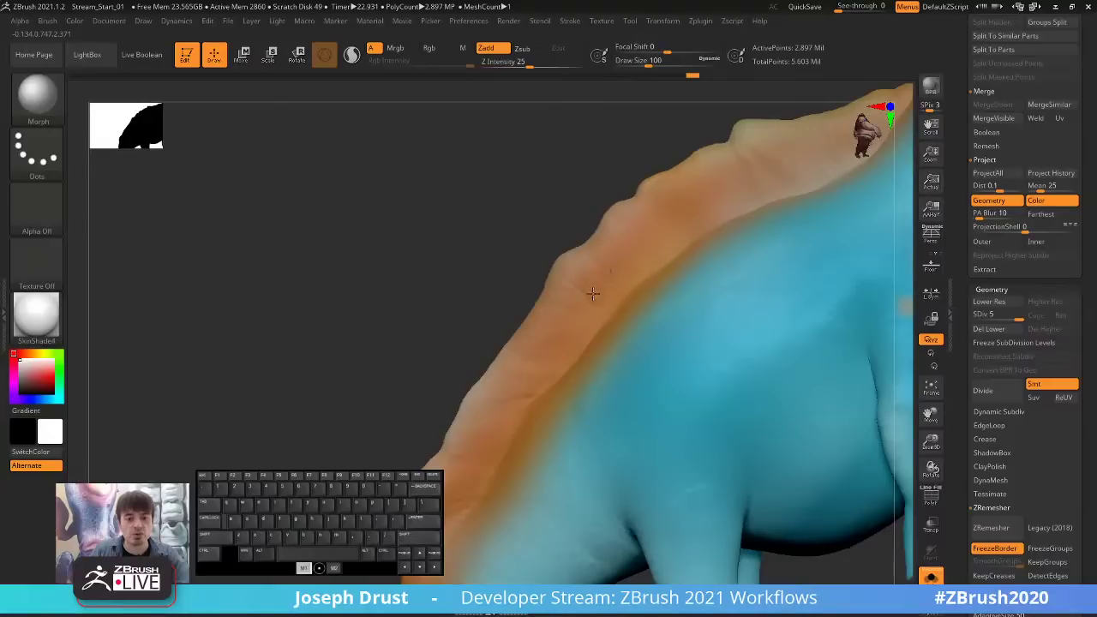
pyautogui.moveTo(661, 238); pyautogui.dragTo(673, 184)
pyautogui.moveTo(470, 242)
pyautogui.keyDown('alt'); pyautogui.mouseDown()
pyautogui.moveTo(502, 226)
pyautogui.moveTo(832, 277)
pyautogui.moveTo(742, 269)
pyautogui.moveTo(702, 366)
pyautogui.moveTo(779, 345)
pyautogui.moveTo(757, 306)
pyautogui.moveTo(769, 274)
pyautogui.moveTo(489, 300)
pyautogui.mouseUp(); pyautogui.keyUp('alt')
pyautogui.moveTo(708, 204); pyautogui.dragTo(707, 215)
pyautogui.moveTo(641, 237)
pyautogui.mouseDown()
pyautogui.moveTo(710, 198)
pyautogui.moveTo(710, 220)
pyautogui.moveTo(699, 220)
pyautogui.mouseUp()
# Restore the morph target around the creature's armpits and chest, using draw sizes 41 and 74.
pyautogui.press('s')
pyautogui.press('s')
pyautogui.moveTo(659, 186)
pyautogui.mouseDown()
pyautogui.moveTo(671, 176)
pyautogui.moveTo(471, 243)
pyautogui.mouseUp()
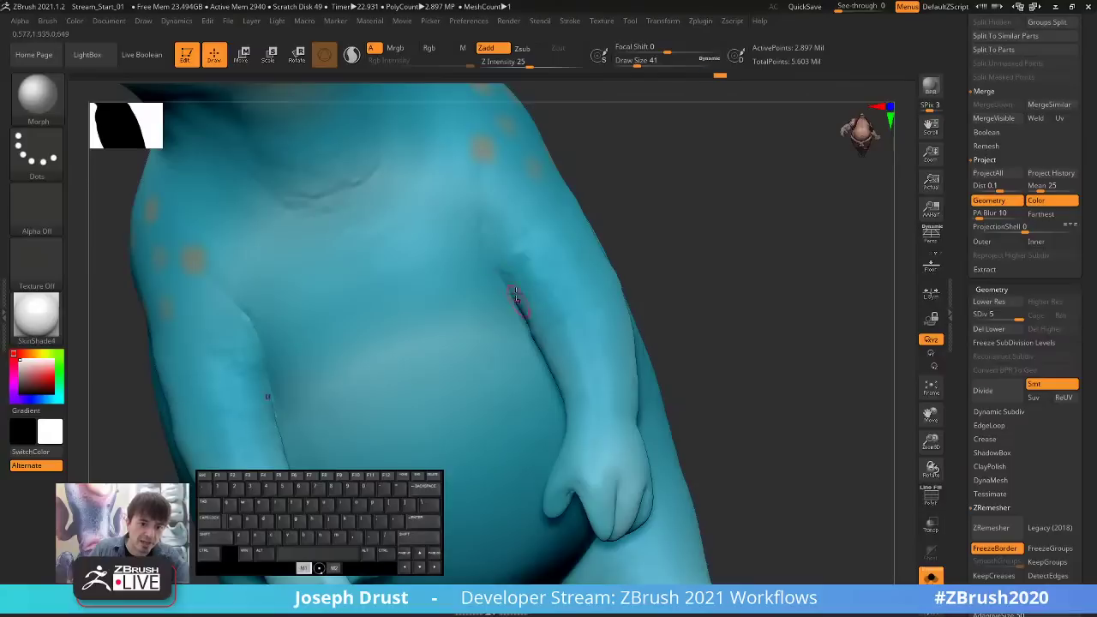
pyautogui.moveTo(503, 265); pyautogui.dragTo(503, 257)
pyautogui.press('s')
pyautogui.moveTo(503, 256); pyautogui.dragTo(511, 254)
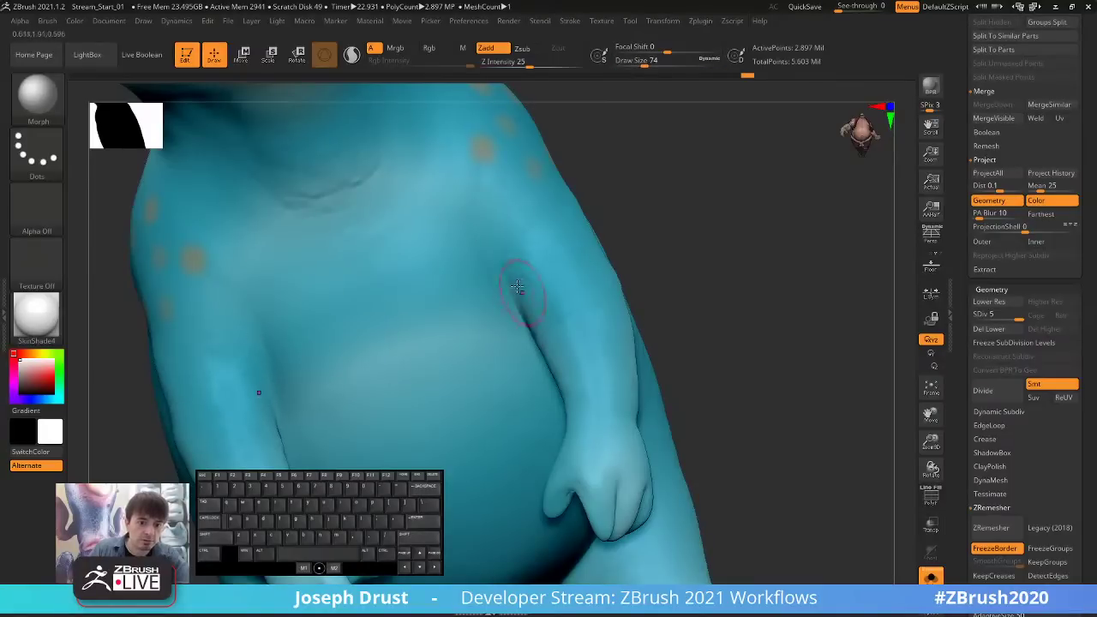
pyautogui.moveTo(485, 208); pyautogui.dragTo(486, 211)
pyautogui.moveTo(724, 274)
pyautogui.keyDown('alt'); pyautogui.mouseDown()
pyautogui.moveTo(732, 217)
pyautogui.moveTo(664, 225)
pyautogui.moveTo(778, 249)
pyautogui.moveTo(711, 261)
pyautogui.moveTo(804, 327)
pyautogui.moveTo(769, 305)
pyautogui.moveTo(780, 284)
pyautogui.moveTo(664, 266)
pyautogui.moveTo(771, 291)
pyautogui.mouseUp(); pyautogui.keyUp('alt')
pyautogui.press('ctrl')
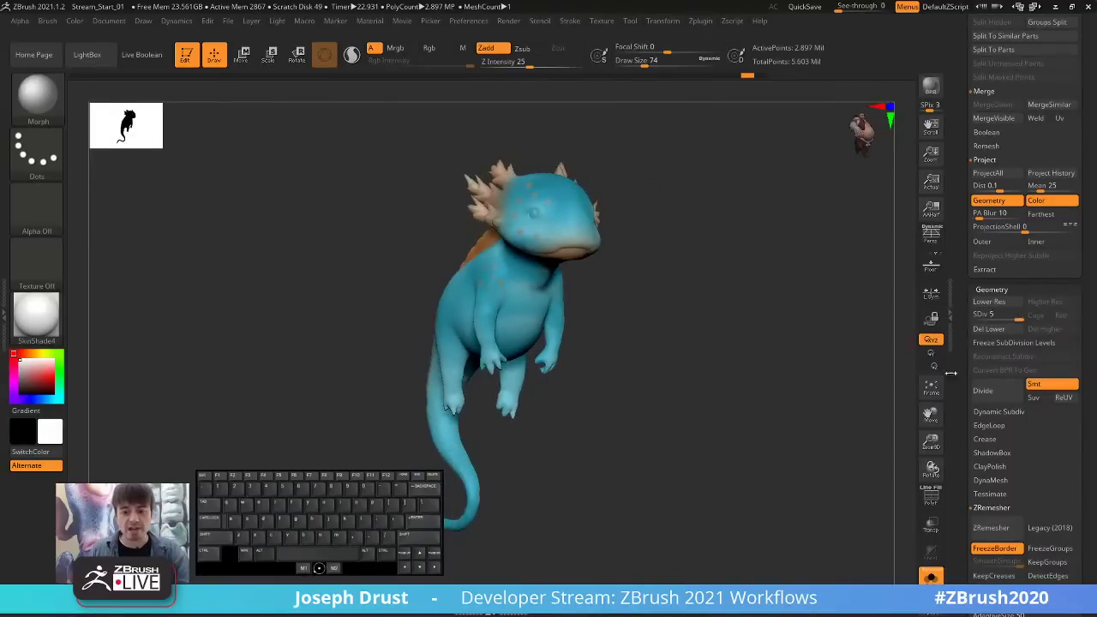
# Select the painted Oct1st_Stream_01 subtool and examine the original for comparison with the projected creature.
pyautogui.scroll(4, 957, 557)
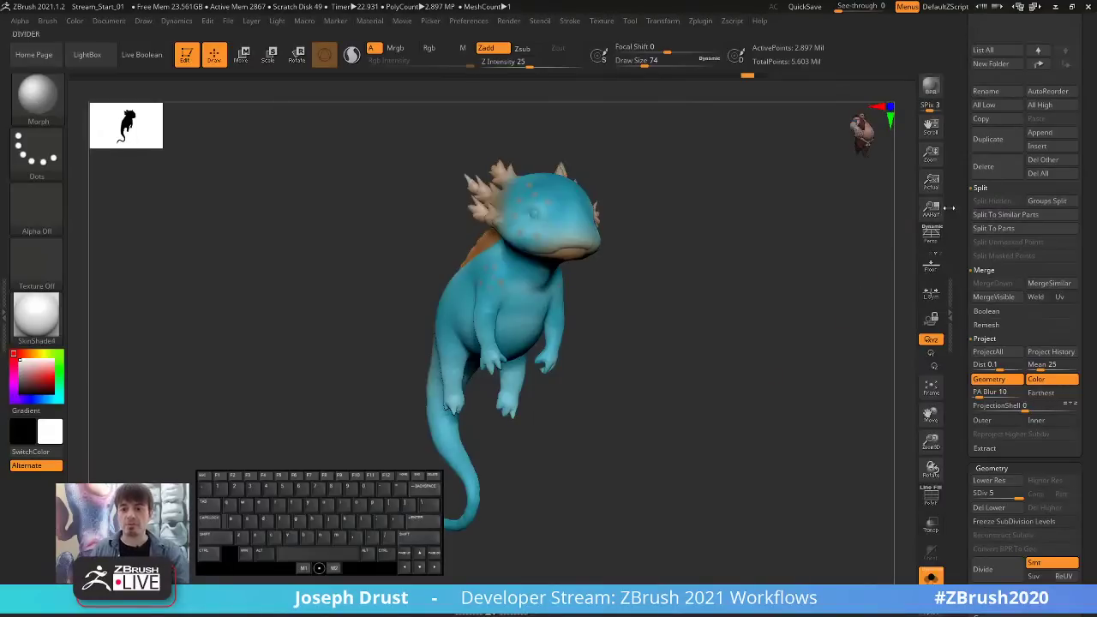
pyautogui.scroll(10, 960, 336)
pyautogui.moveTo(974, 380); pyautogui.dragTo(975, 319)
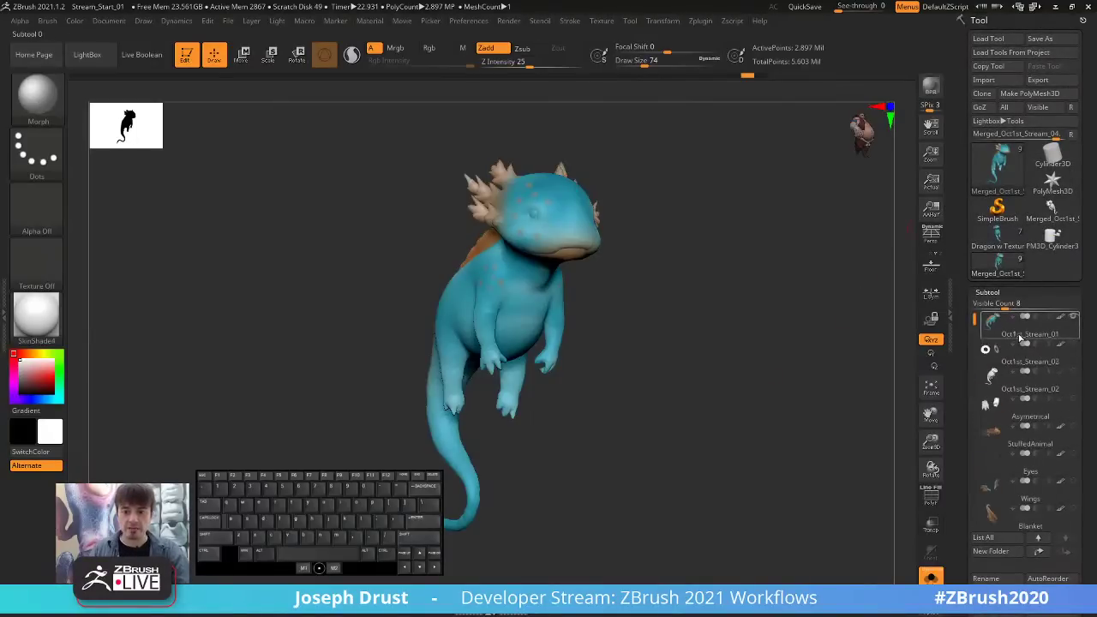
pyautogui.click(1020, 336)
pyautogui.moveTo(766, 345); pyautogui.dragTo(779, 344)
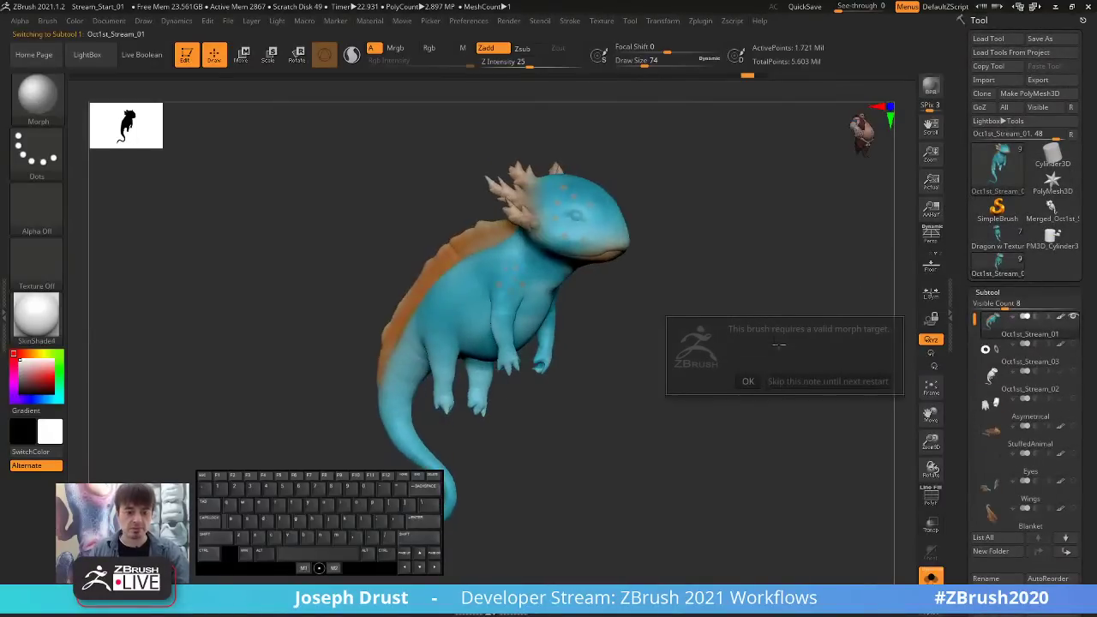
pyautogui.click(748, 381)
pyautogui.moveTo(736, 303); pyautogui.dragTo(588, 275)
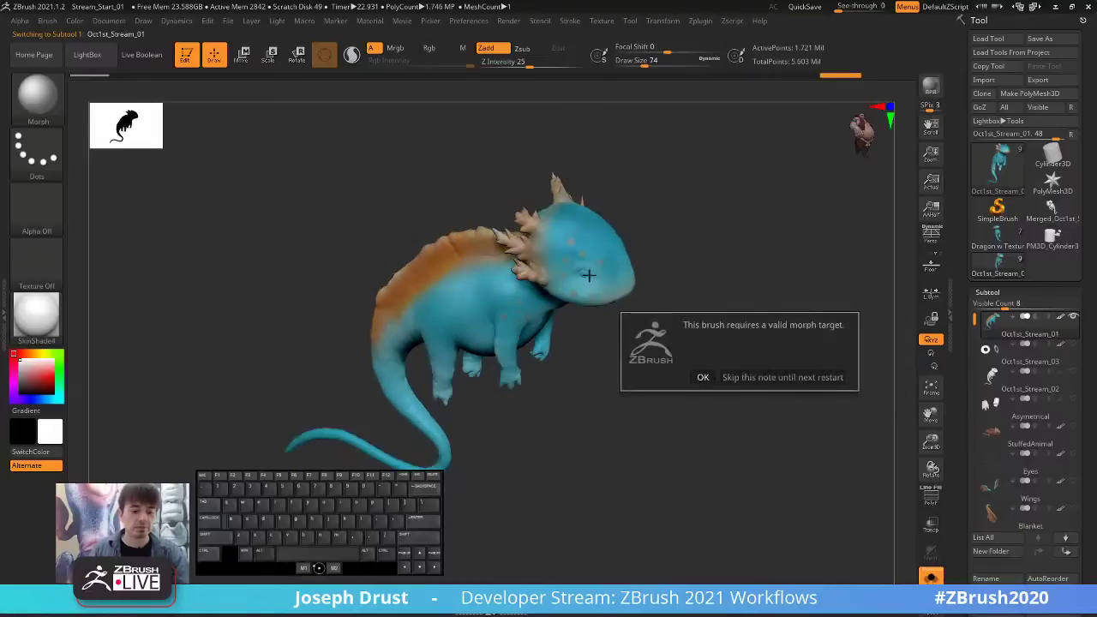
pyautogui.click(702, 377)
# Switch from the Morph brush to ClayBuildup and view the painted original from its side.
pyautogui.press('b')
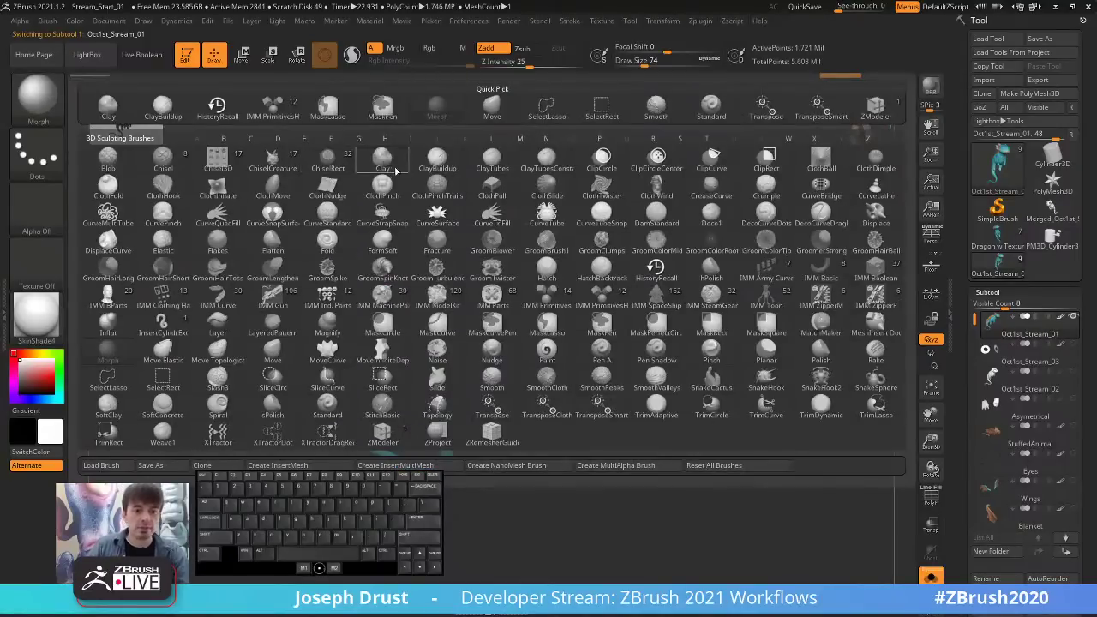
pyautogui.click(437, 159)
pyautogui.moveTo(739, 296)
pyautogui.mouseDown()
pyautogui.moveTo(797, 311)
pyautogui.moveTo(809, 300)
pyautogui.mouseUp()
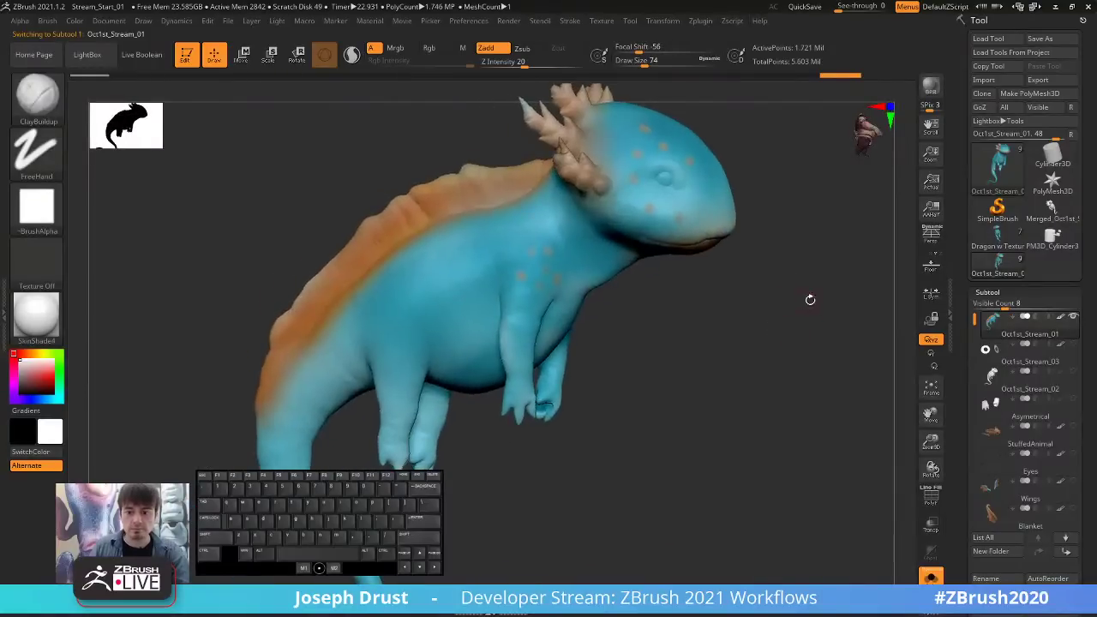
# Select the Merged_Oct1st_Stream_04 subtool and move it directly below Oct1st_Stream_01 in the subtool order.
pyautogui.moveTo(973, 317); pyautogui.dragTo(973, 420)
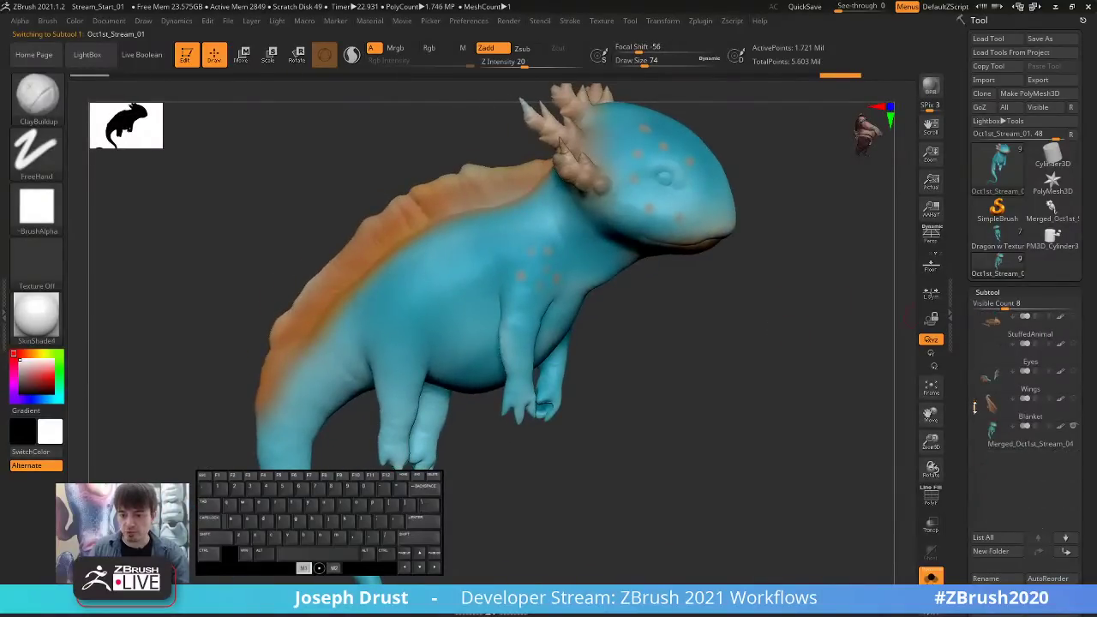
pyautogui.click(1025, 443)
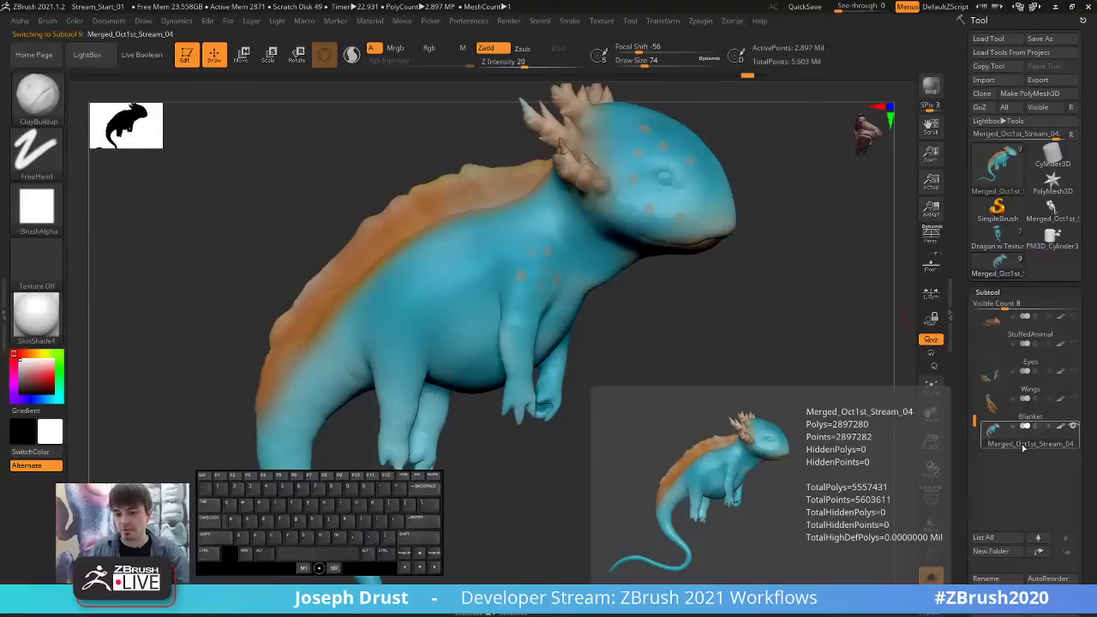
pyautogui.scroll(5, 1020, 342)
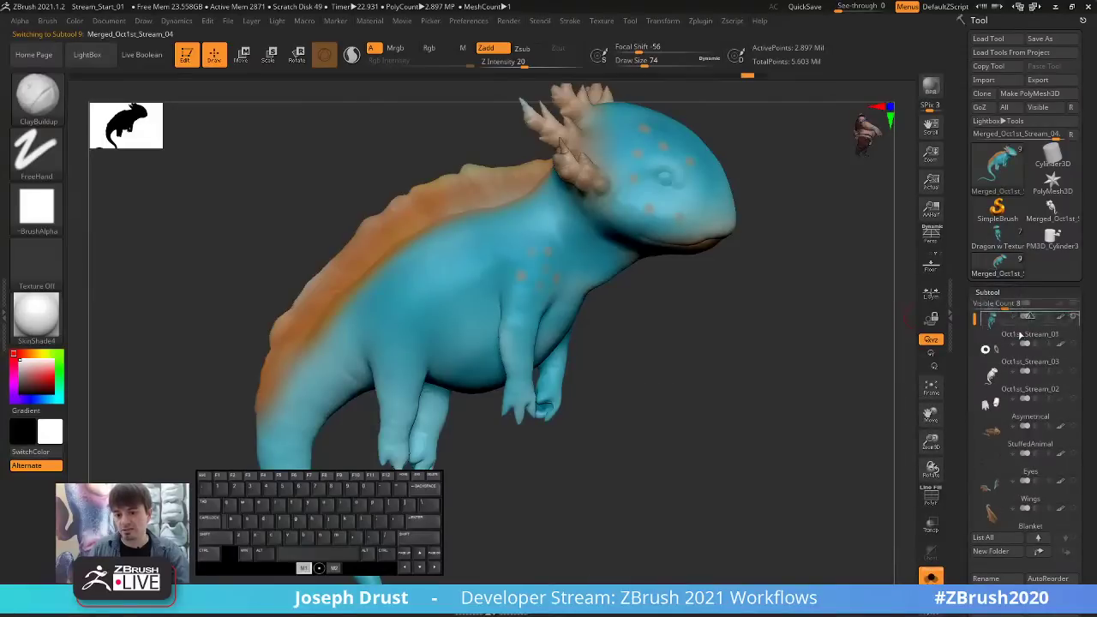
pyautogui.moveTo(1020, 336); pyautogui.dragTo(1018, 372)
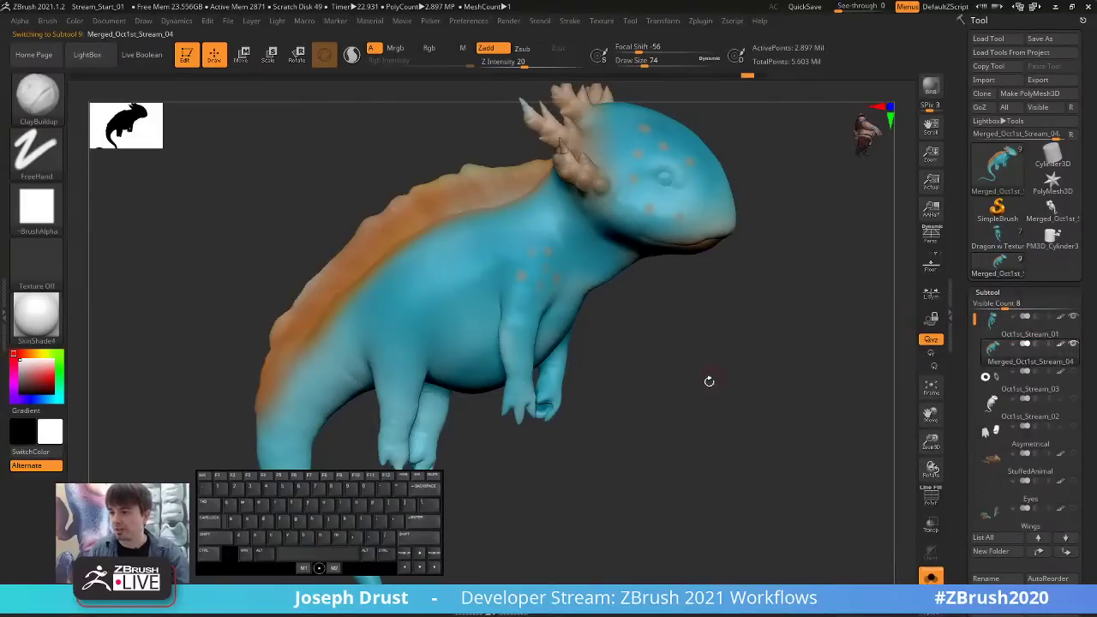
# Switch repeatedly between the Oct1st_Stream_01 and Merged_Oct1st_Stream_04 subtools to compare the painted original with the projected creature.
pyautogui.moveTo(708, 379)
pyautogui.mouseDown()
pyautogui.moveTo(697, 394)
pyautogui.moveTo(703, 386)
pyautogui.mouseUp()
pyautogui.moveTo(957, 458); pyautogui.dragTo(961, 438)
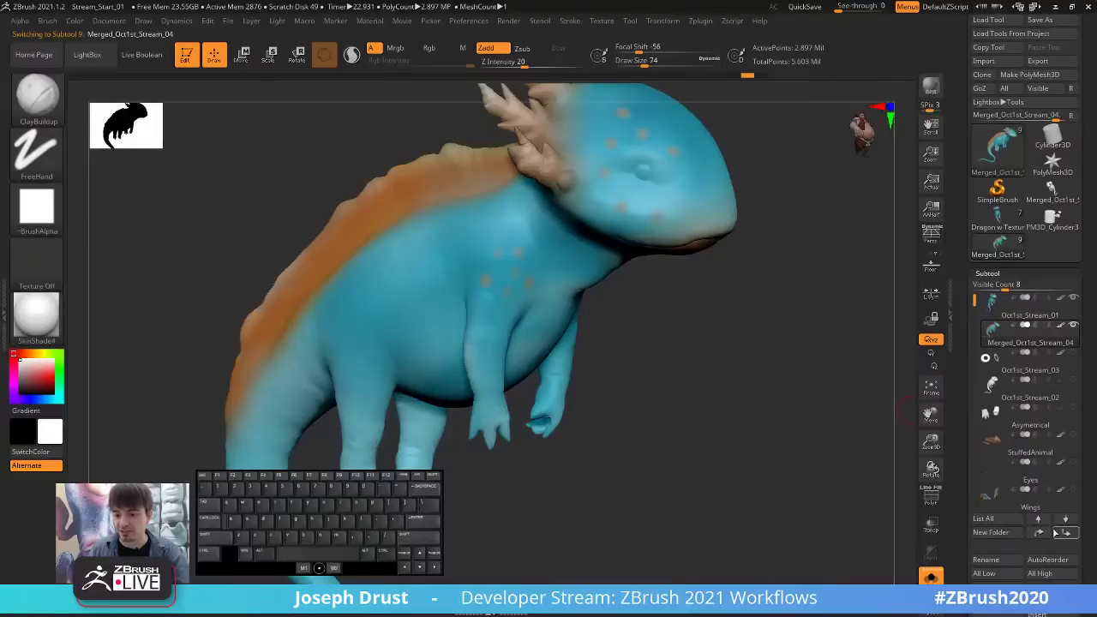
pyautogui.moveTo(815, 323); pyautogui.dragTo(771, 381)
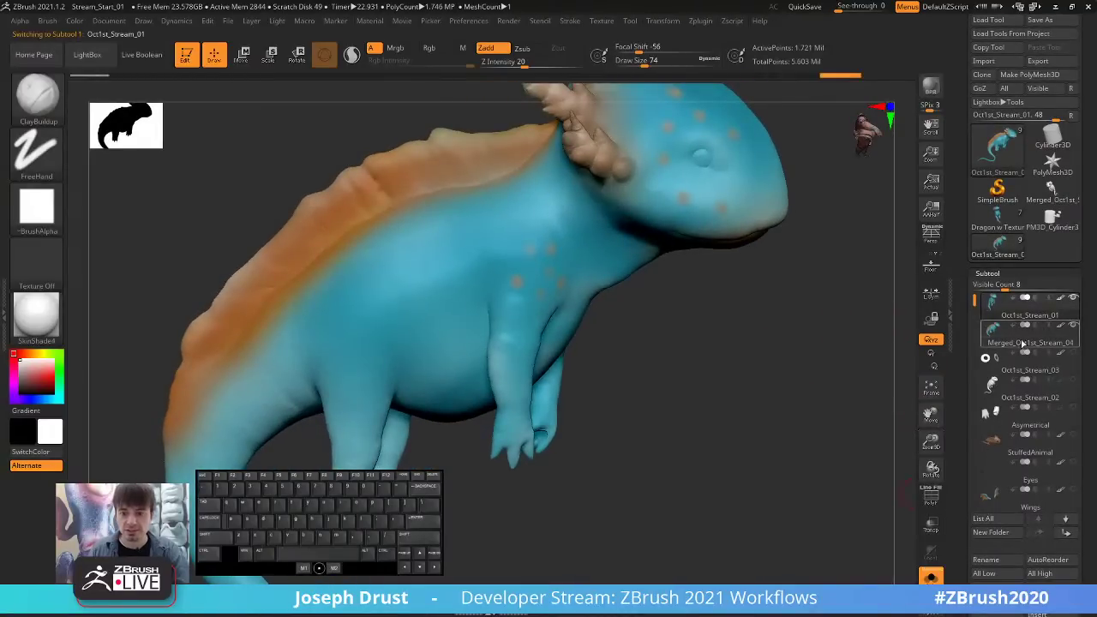
pyautogui.click(985, 341)
pyautogui.press('Up')
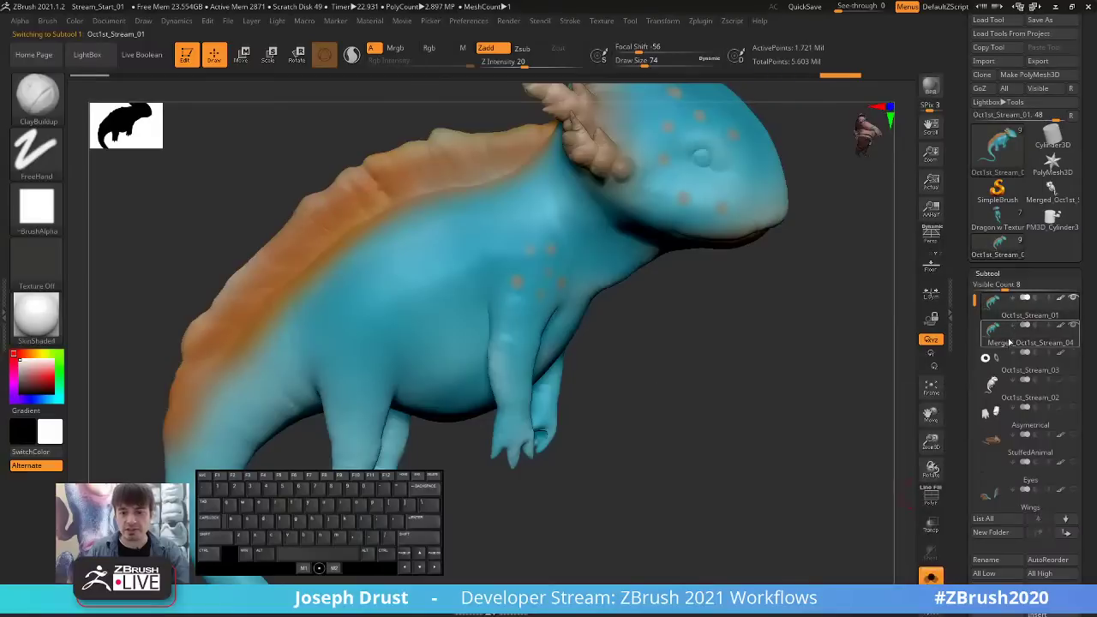
pyautogui.click(1014, 341)
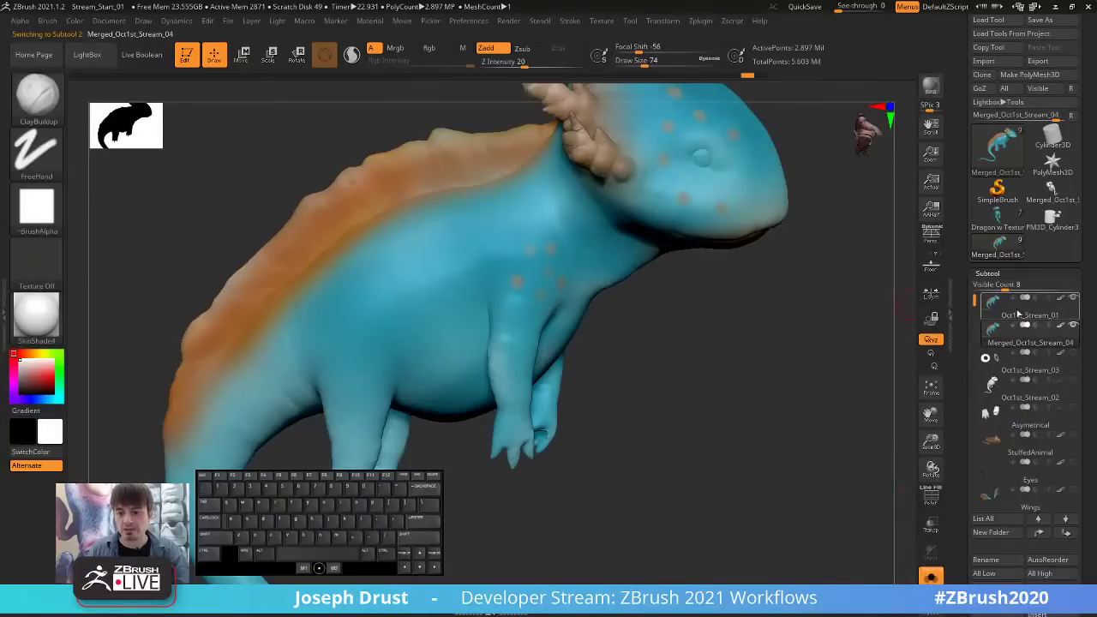
pyautogui.click(1014, 335)
pyautogui.click(1023, 322)
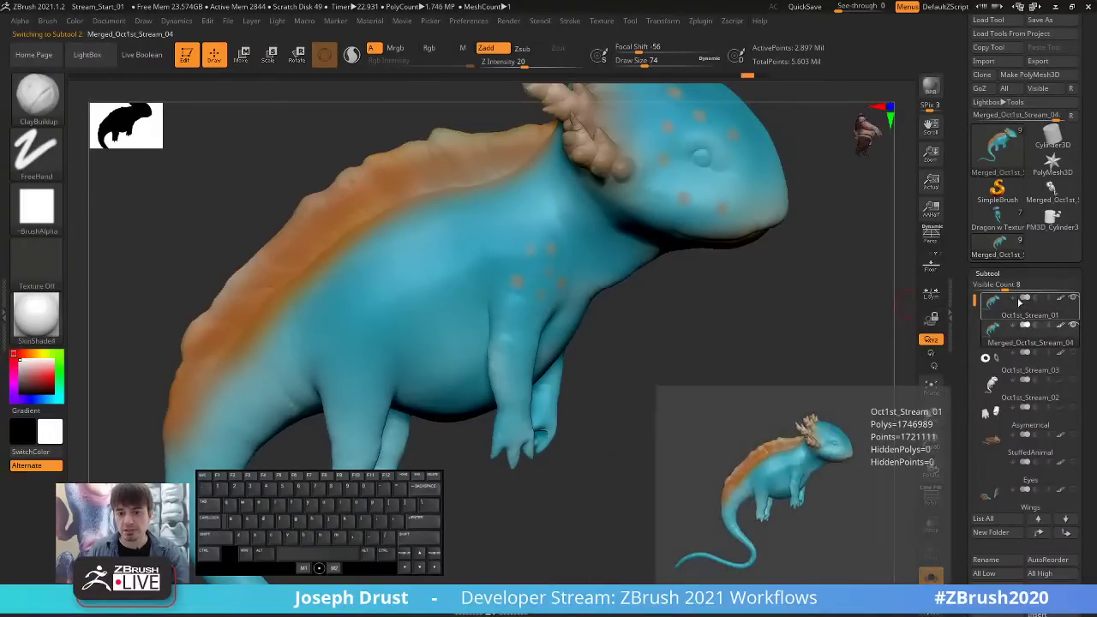
pyautogui.click(1022, 324)
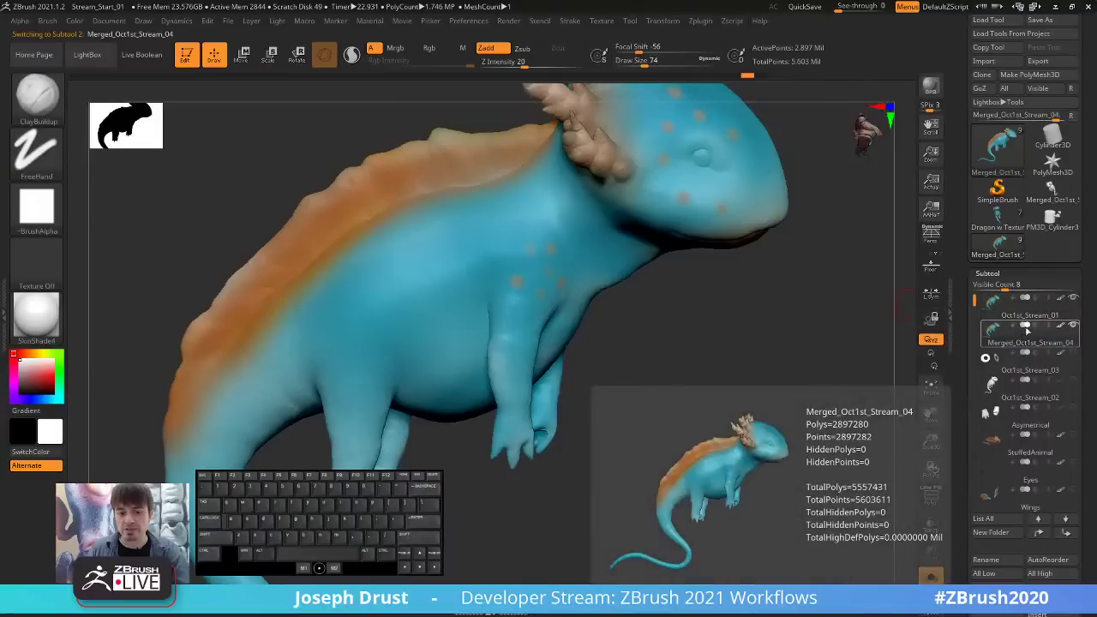
pyautogui.click(1027, 316)
pyautogui.click(1022, 338)
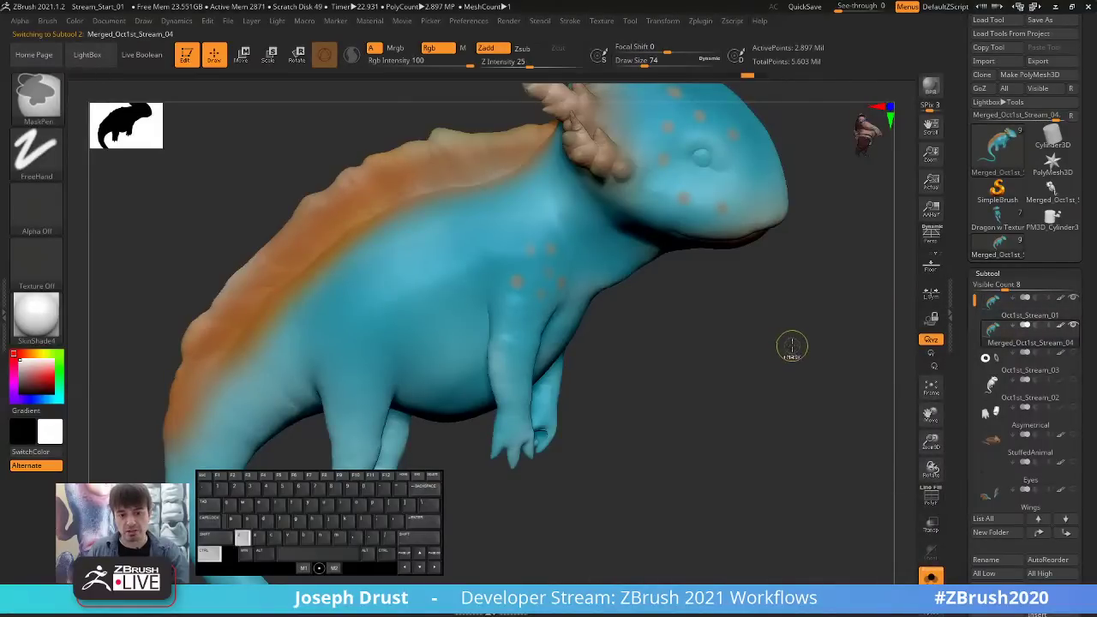
# Step Merged_Oct1st_Stream_04 back through its recent edit history and compare it with Oct1st_Stream_01 and from the front.
pyautogui.hotkey('ctrl', 'z')
pyautogui.hotkey('ctrl', 'z')
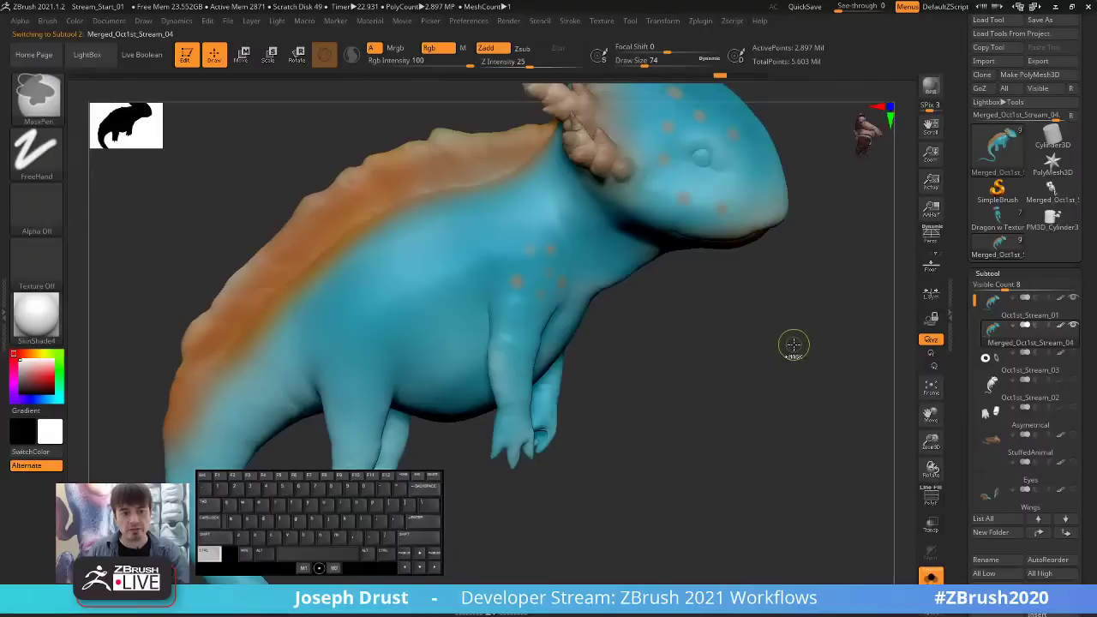
pyautogui.hotkey('ctrl', 'z')
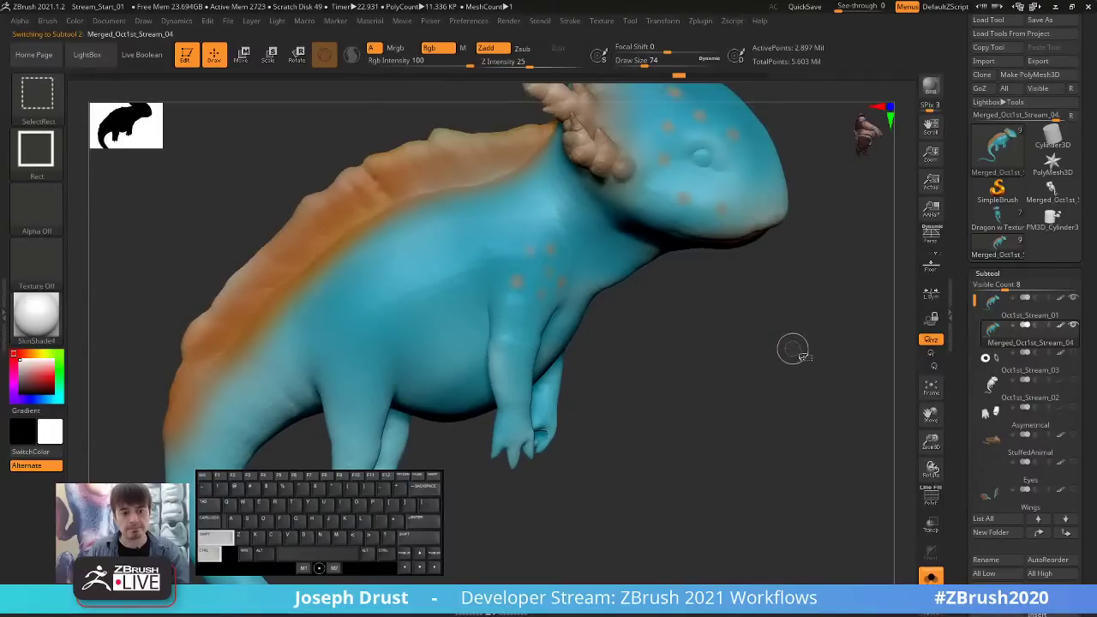
pyautogui.moveTo(1028, 333)
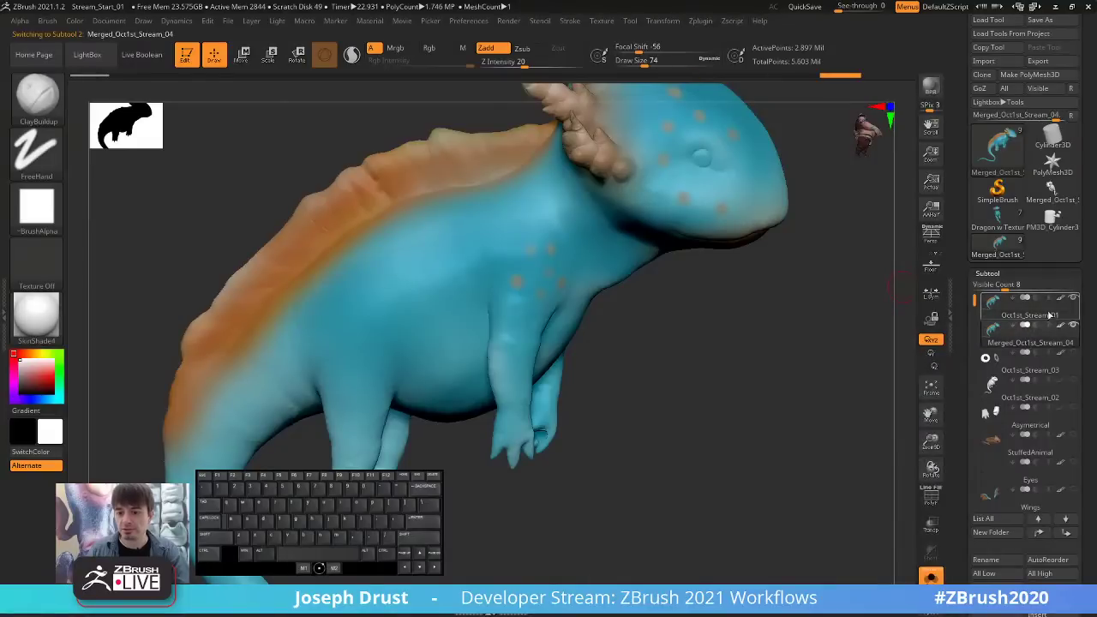
pyautogui.moveTo(798, 368)
pyautogui.mouseDown()
pyautogui.moveTo(798, 338)
pyautogui.moveTo(803, 349)
pyautogui.mouseUp()
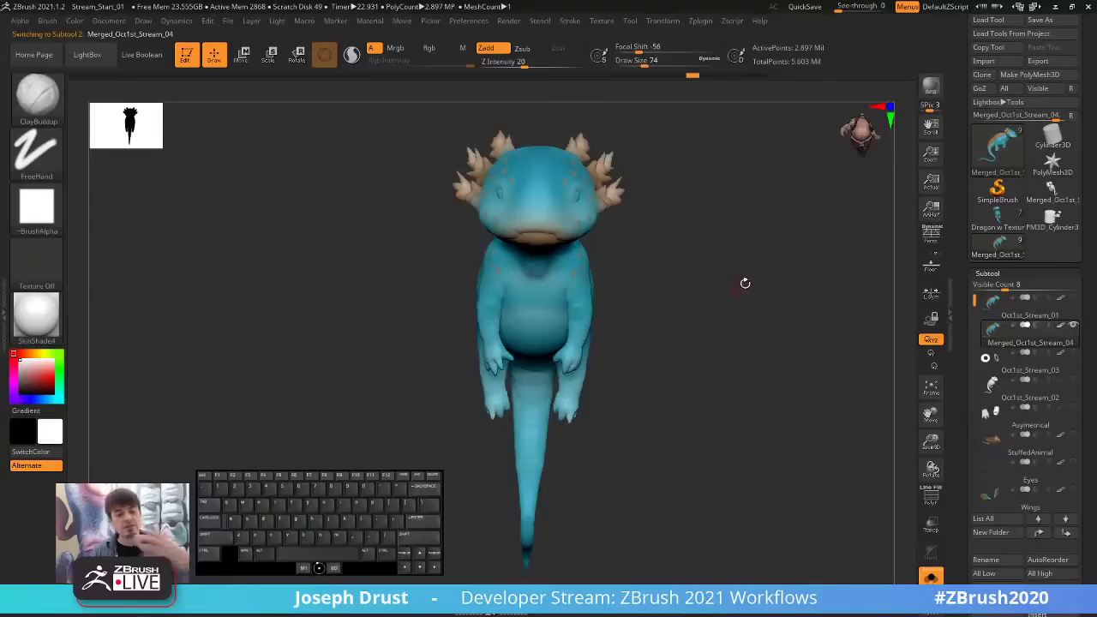
pyautogui.moveTo(744, 283); pyautogui.dragTo(772, 258)
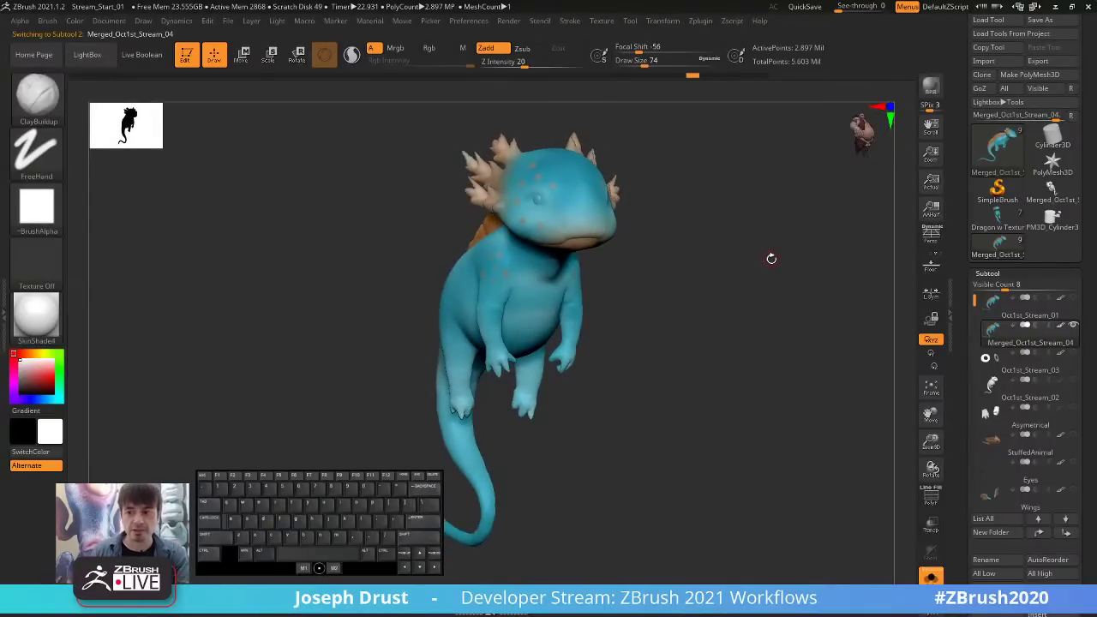
# Step the merged creature through subdivision levels 2, 1, 3, 4 and 5 to compare how the colour and detail hold up.
pyautogui.moveTo(957, 382); pyautogui.dragTo(961, 280)
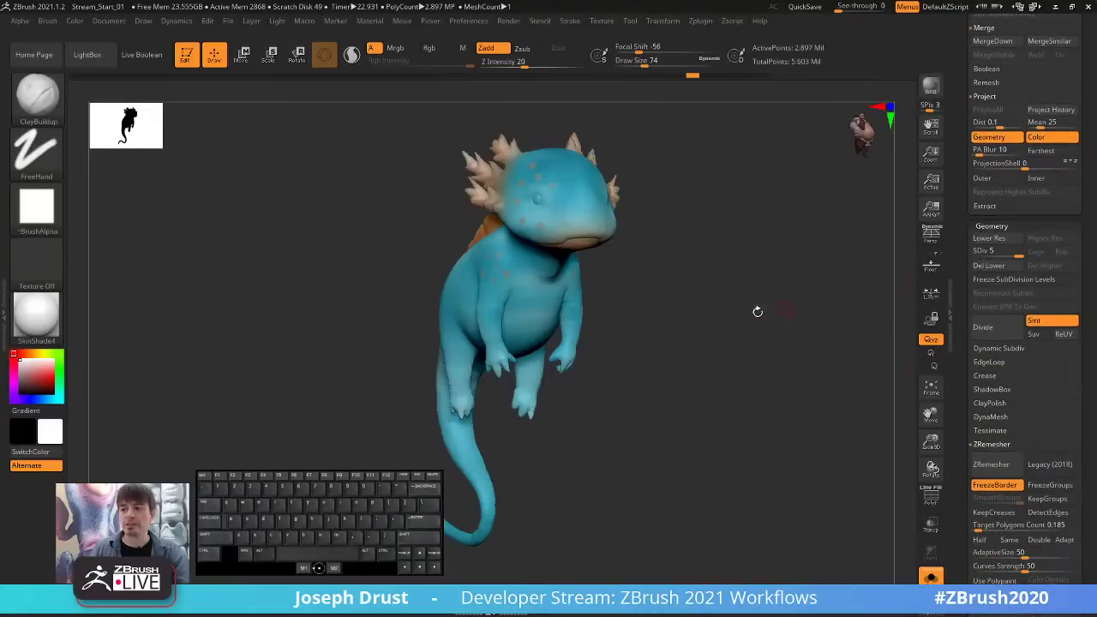
pyautogui.moveTo(757, 311); pyautogui.dragTo(791, 318)
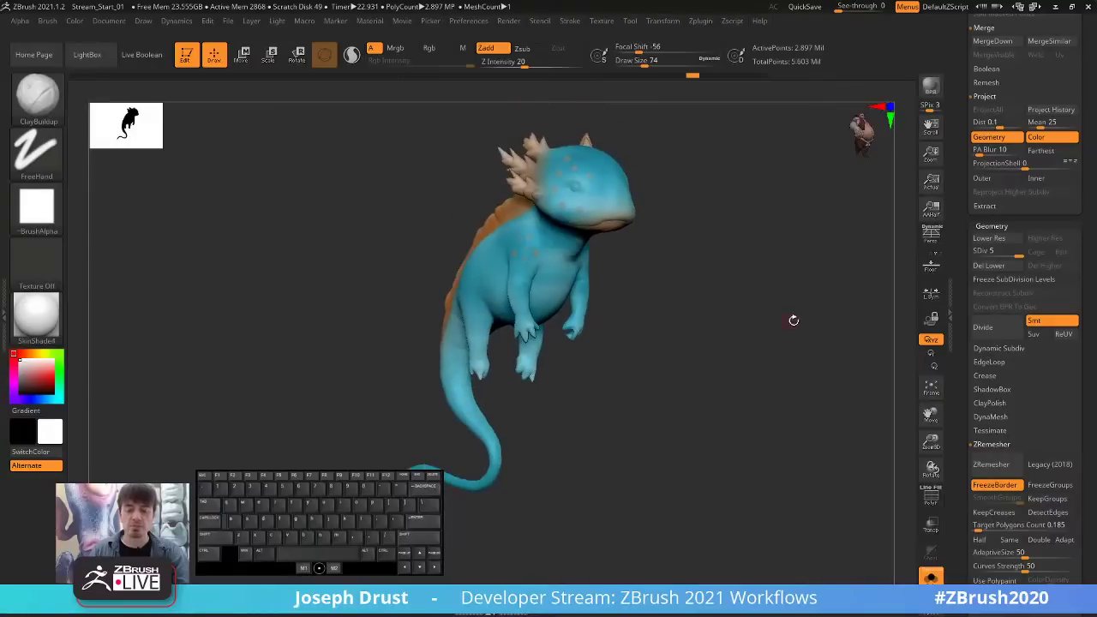
pyautogui.click(986, 251)
pyautogui.moveTo(939, 264); pyautogui.dragTo(930, 264)
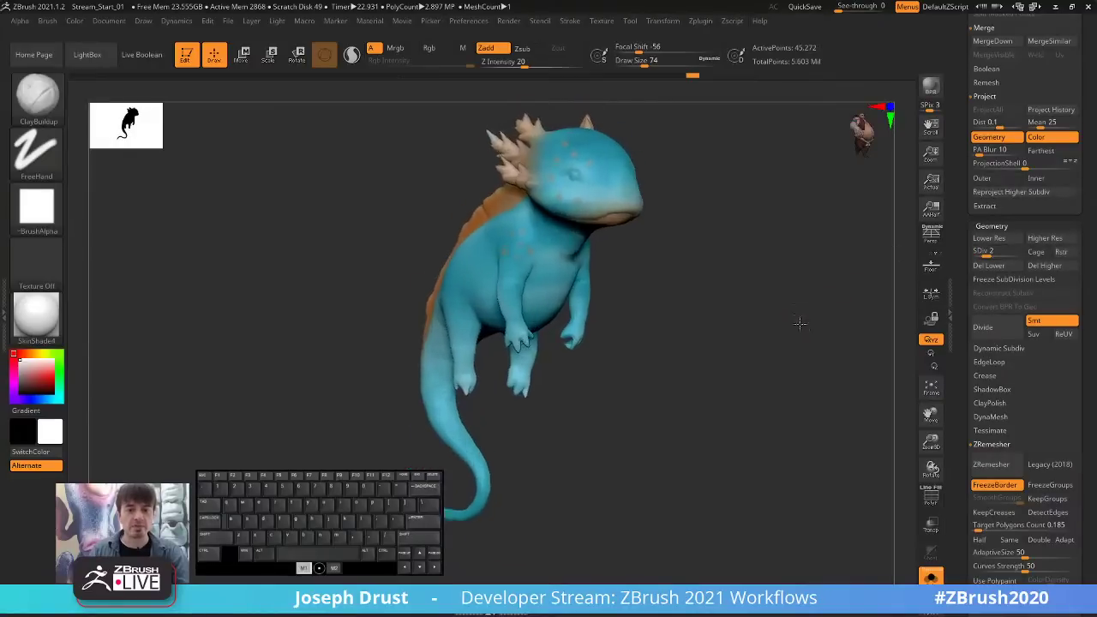
pyautogui.moveTo(798, 318); pyautogui.dragTo(823, 326)
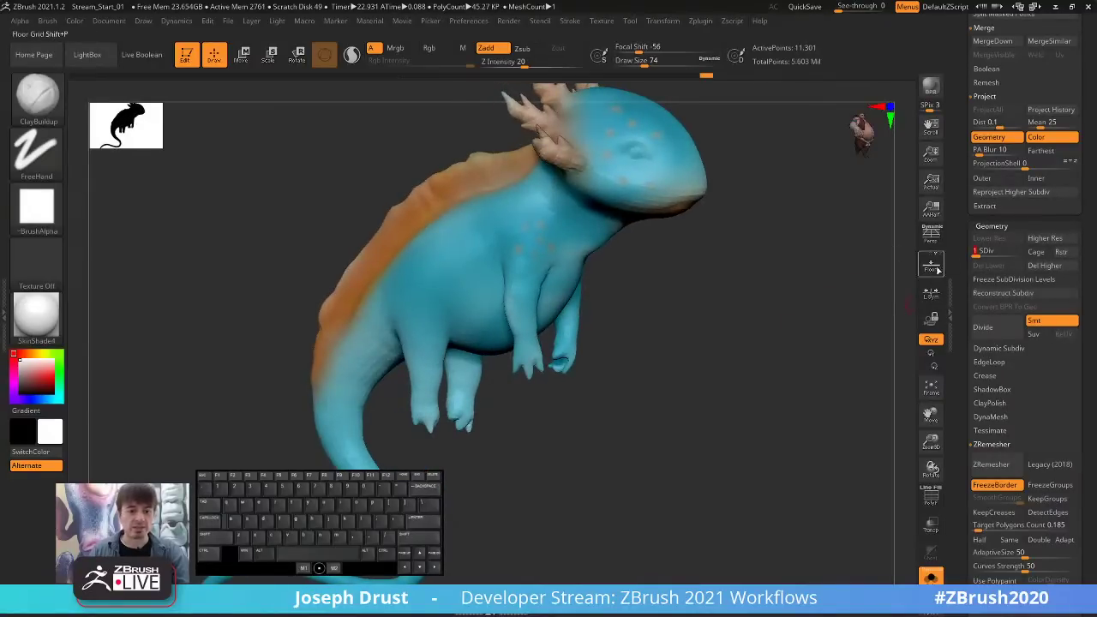
pyautogui.moveTo(983, 251); pyautogui.dragTo(989, 251)
pyautogui.click(997, 252)
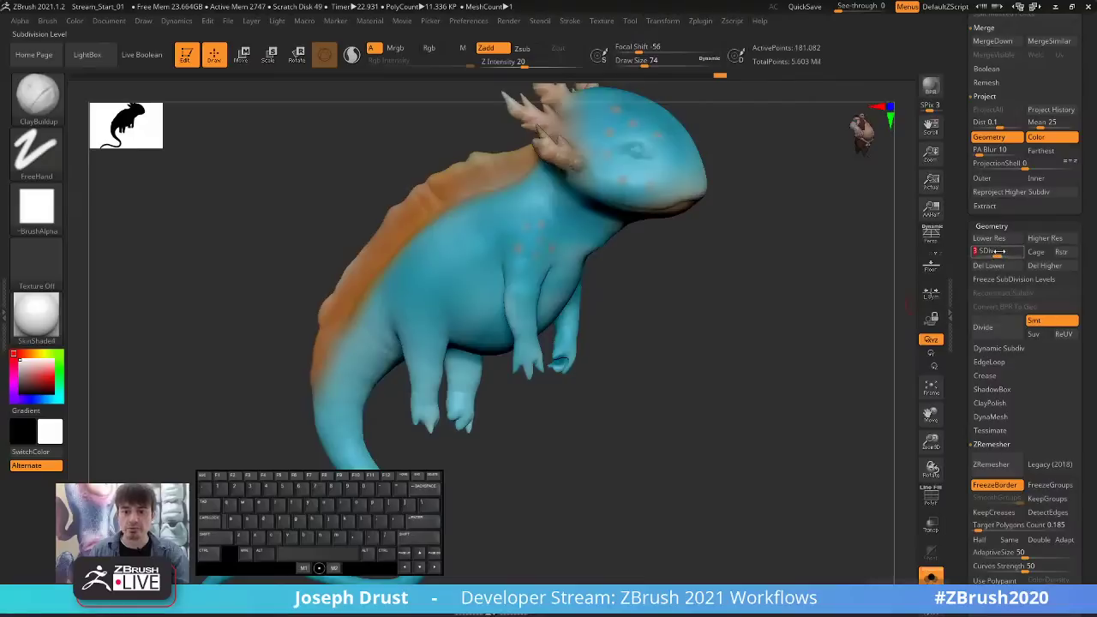
pyautogui.click(1006, 254)
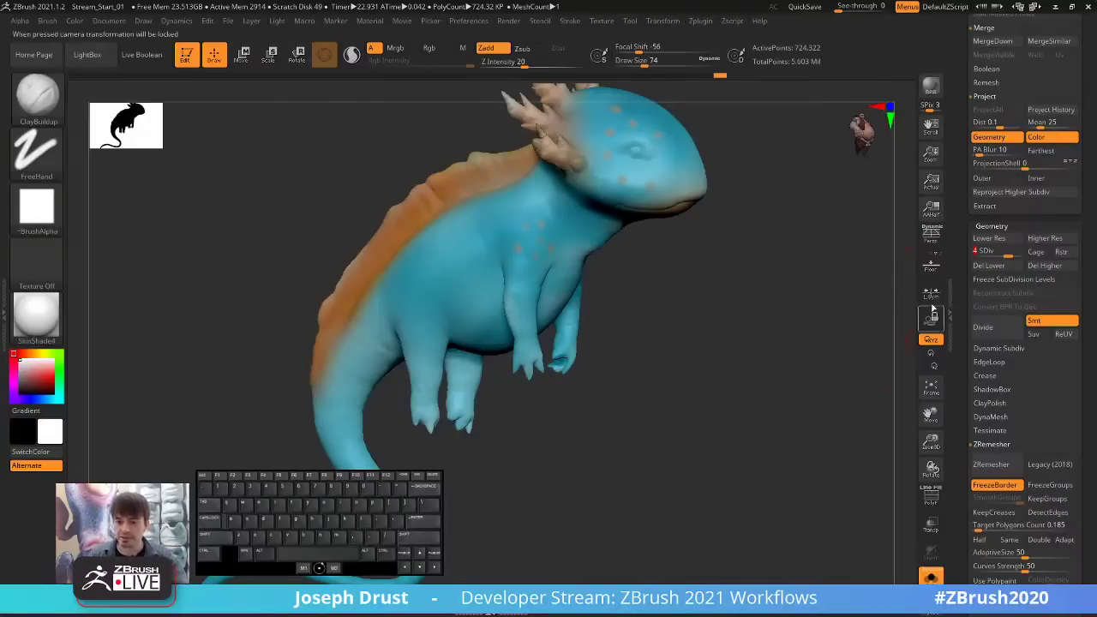
pyautogui.click(1016, 253)
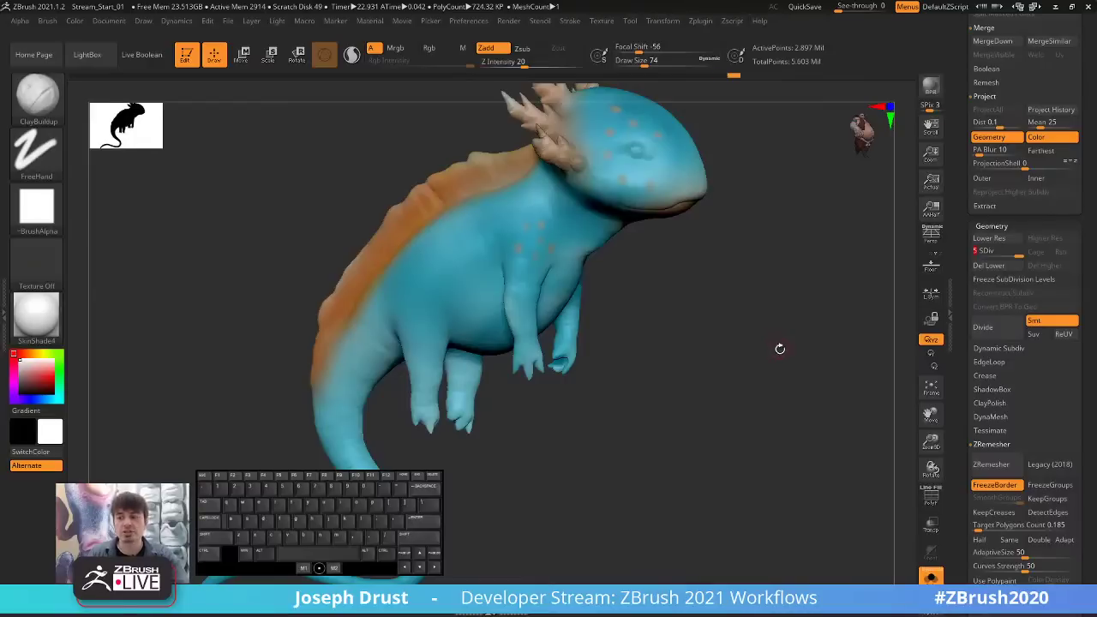
pyautogui.moveTo(780, 349); pyautogui.dragTo(776, 331)
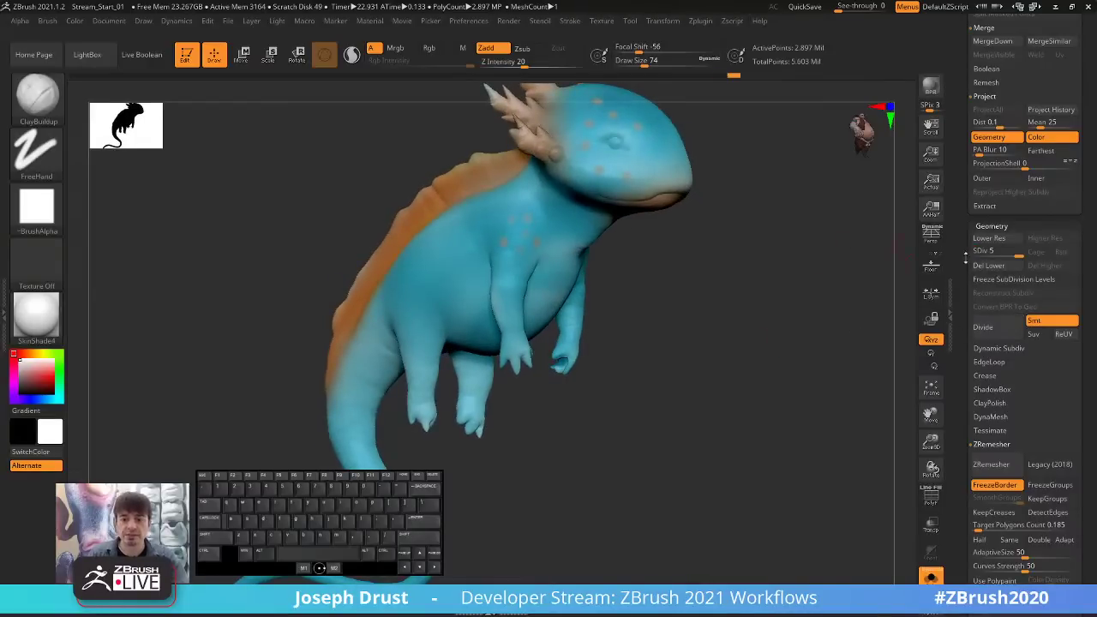
# Lower the merged creature to subdivision level 1 and create a texture map from its polypaint.
pyautogui.moveTo(958, 387); pyautogui.dragTo(959, 384)
pyautogui.scroll(-10, 977, 360)
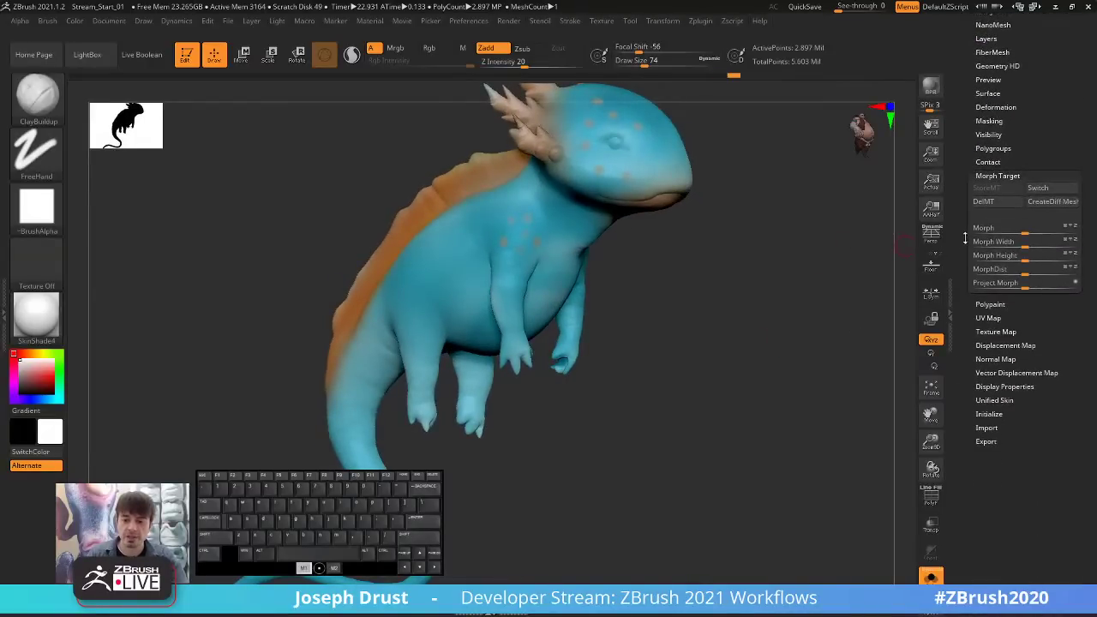
pyautogui.press('shift')
pyautogui.click(996, 327)
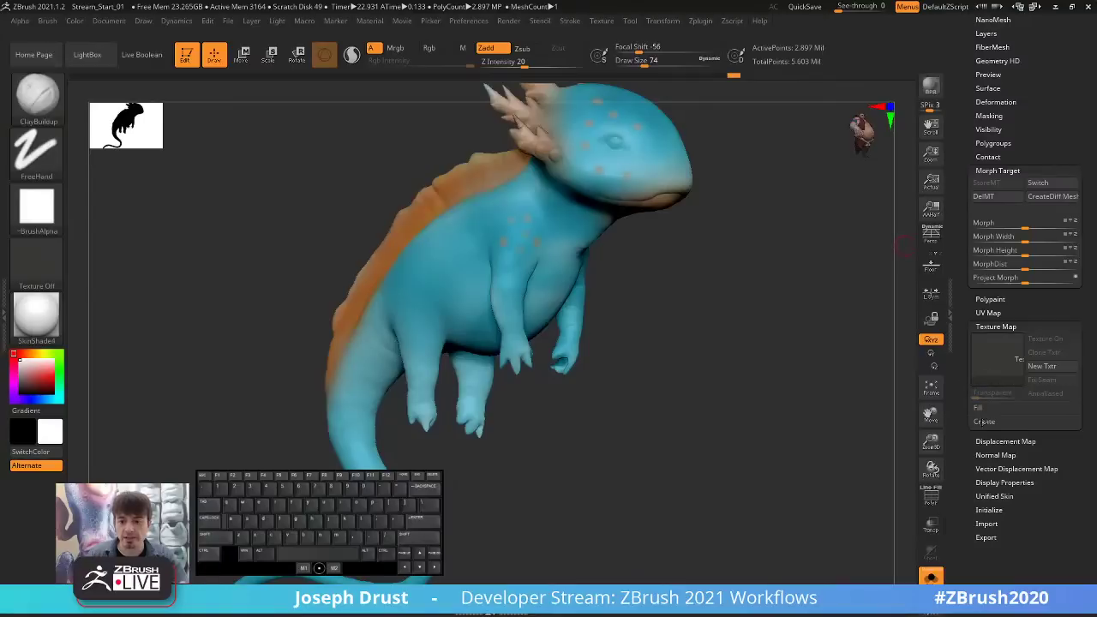
pyautogui.click(983, 421)
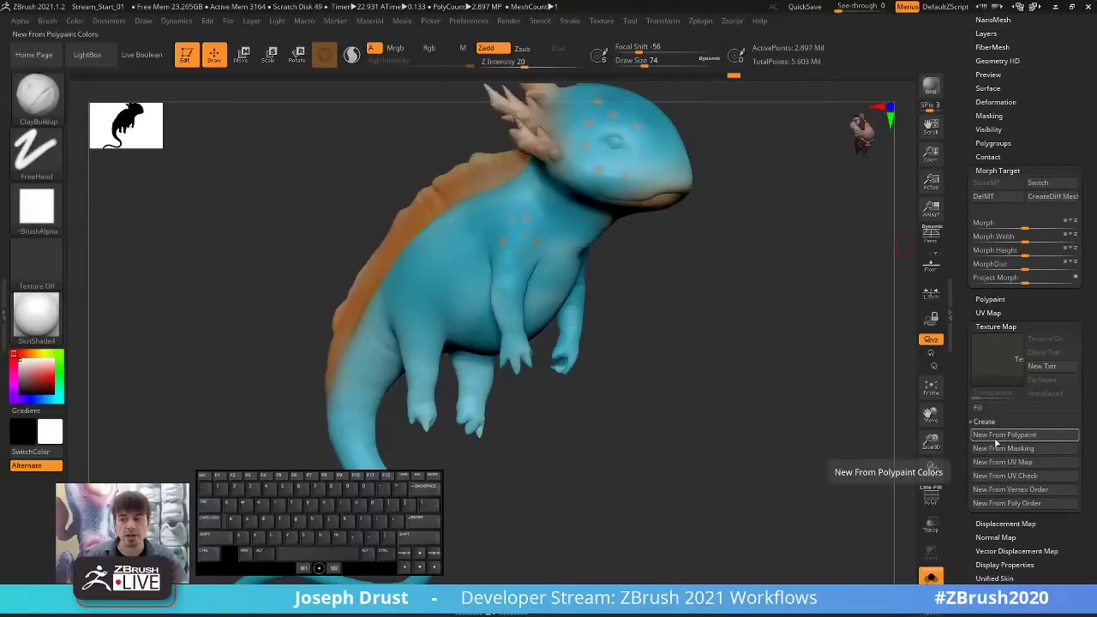
pyautogui.scroll(5, 976, 184)
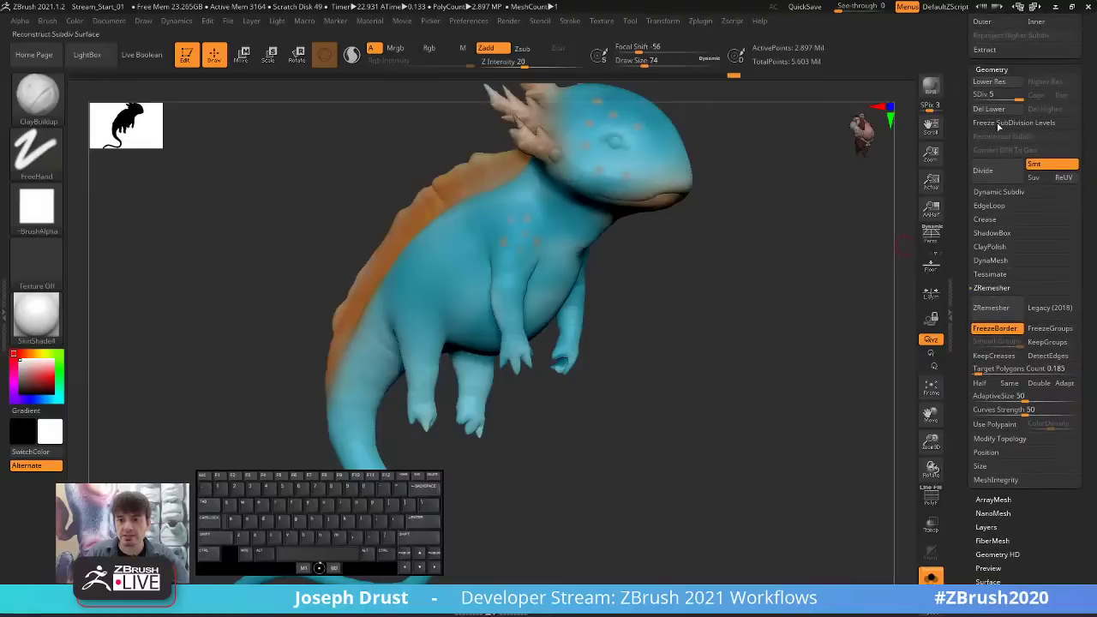
pyautogui.moveTo(1004, 96); pyautogui.dragTo(959, 99)
pyautogui.scroll(-5, 967, 447)
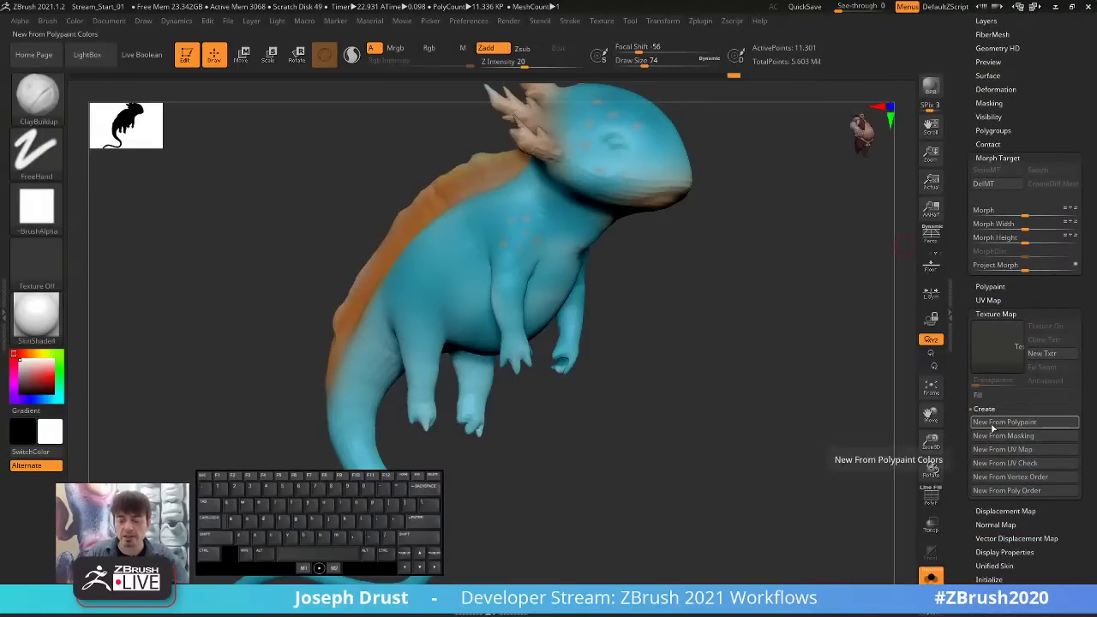
pyautogui.click(1003, 422)
pyautogui.moveTo(989, 357)
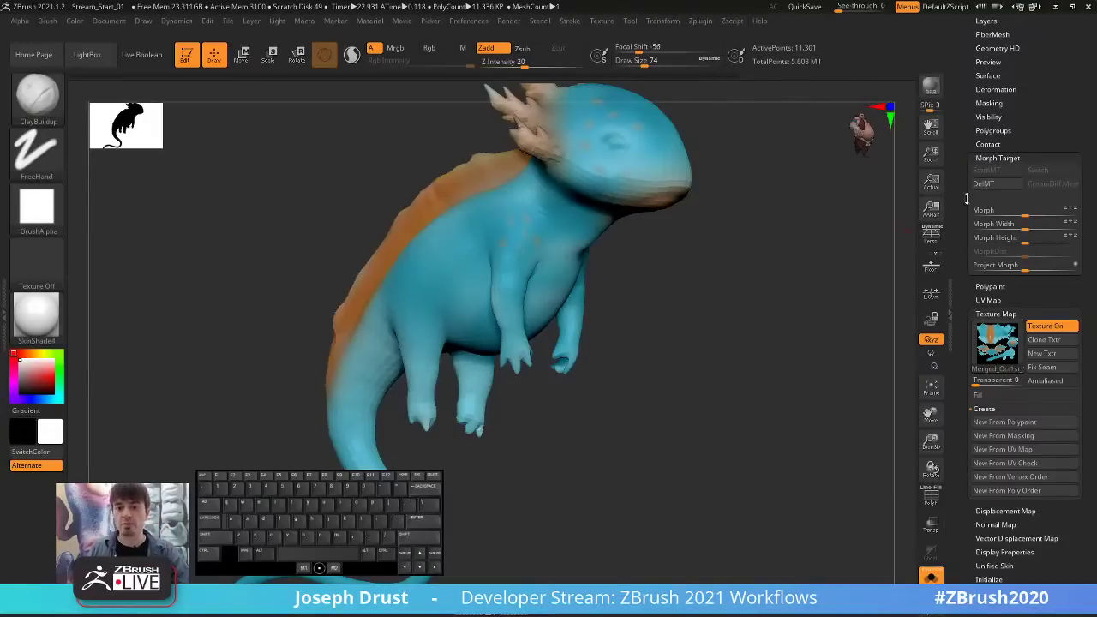
# Raise the merged creature to subdivision level 5, create a new texture map from its polypaint and inspect the map preview.
pyautogui.scroll(8, 951, 175)
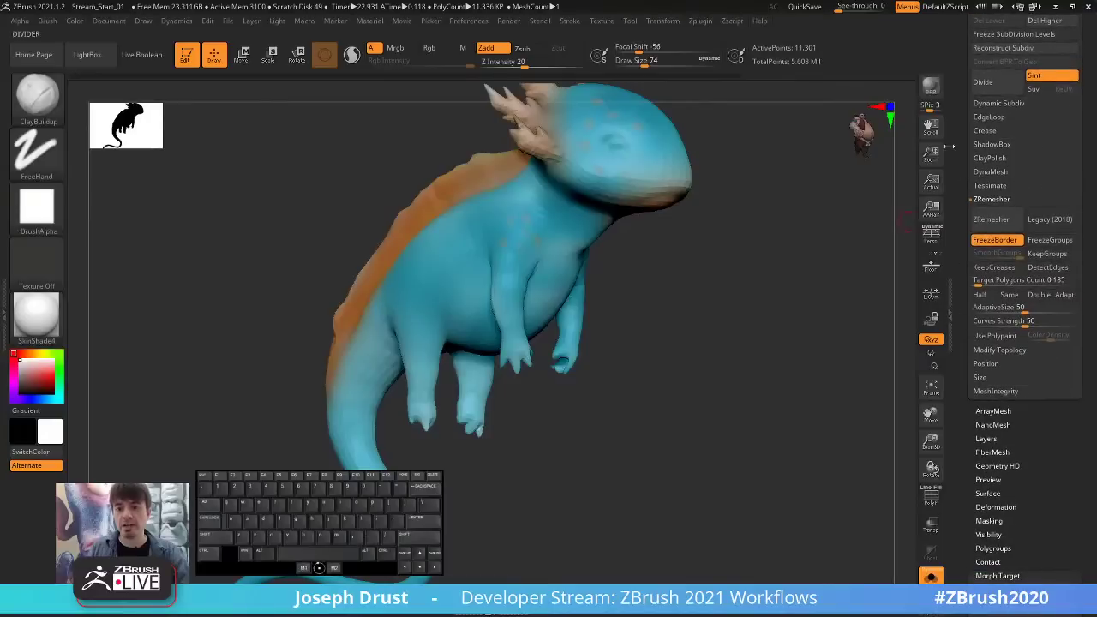
pyautogui.moveTo(951, 175); pyautogui.dragTo(969, 355)
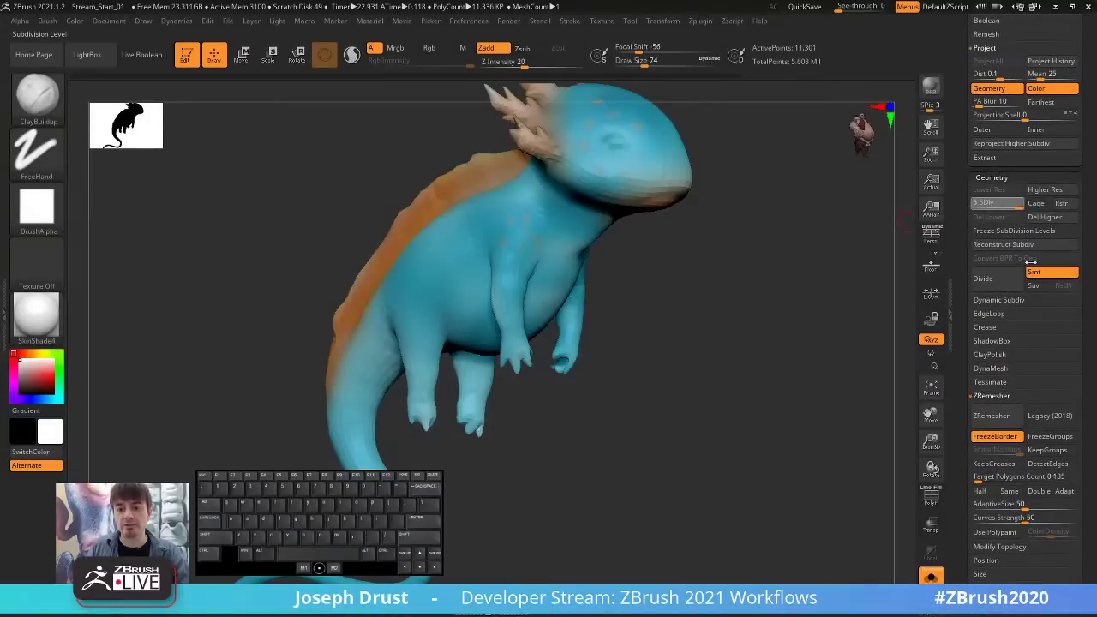
pyautogui.scroll(-10, 968, 355)
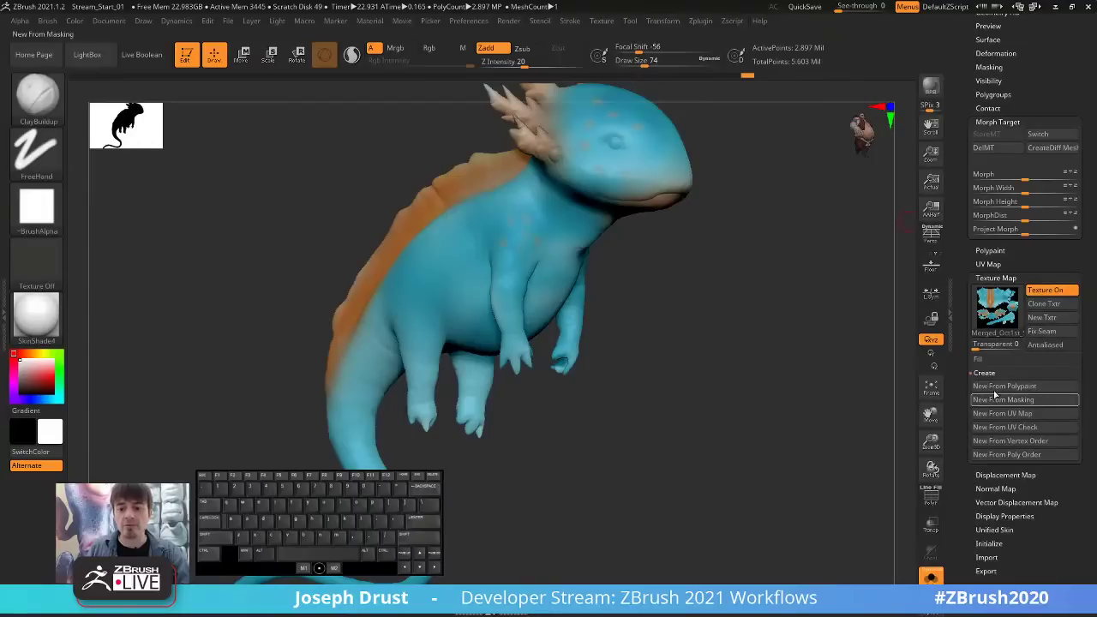
pyautogui.moveTo(999, 319)
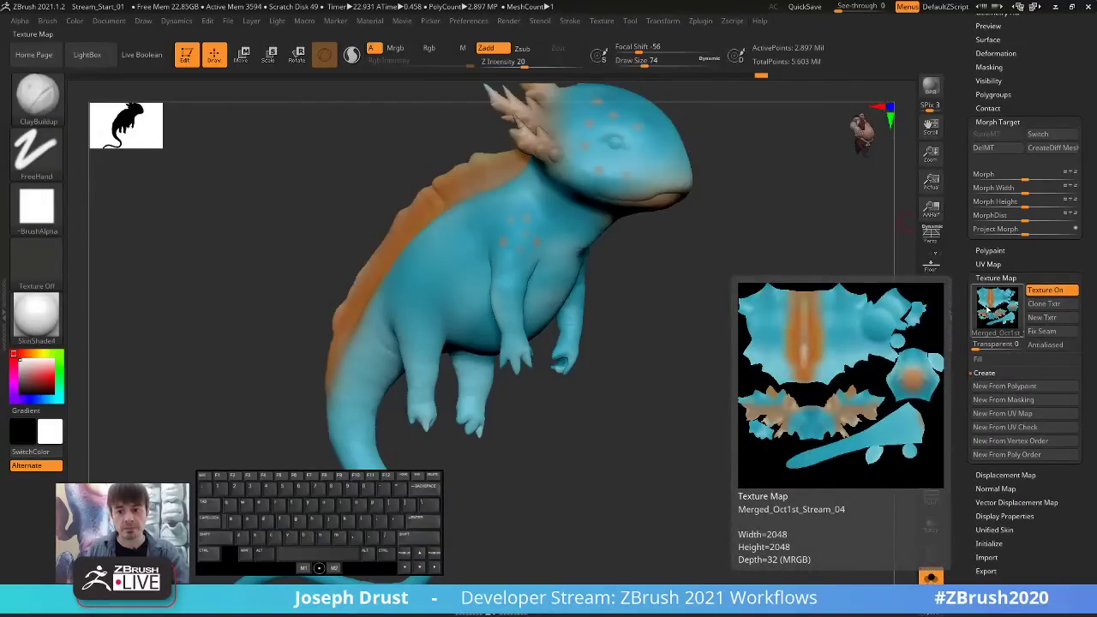
pyautogui.moveTo(993, 296)
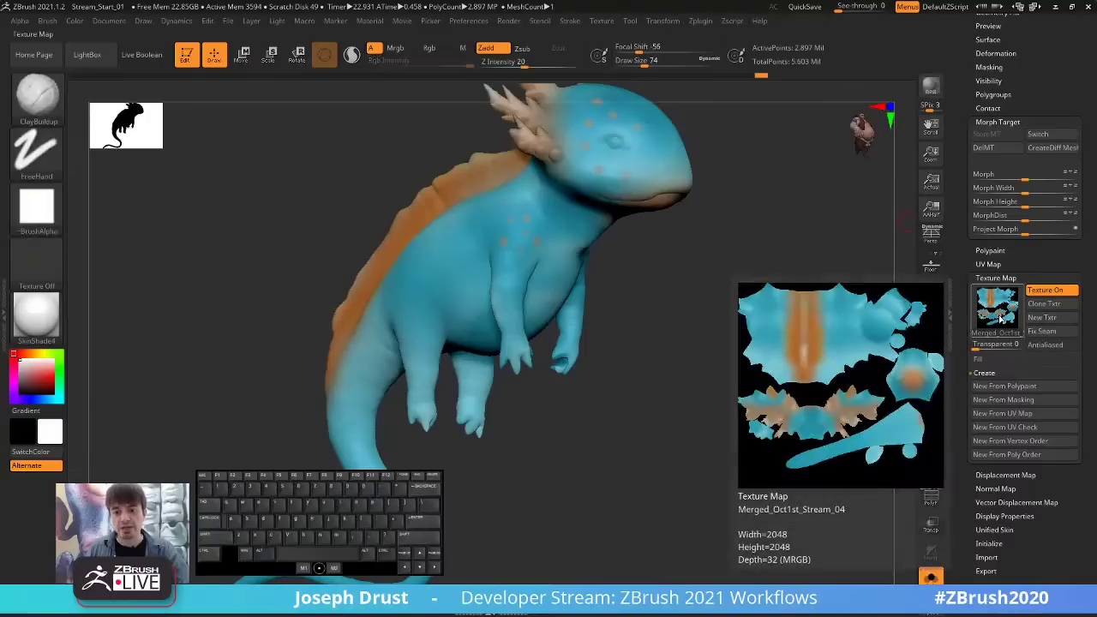
# Set the UV map size to 8192 and create the texture map from the creature's polypaint again at that size.
pyautogui.click(988, 264)
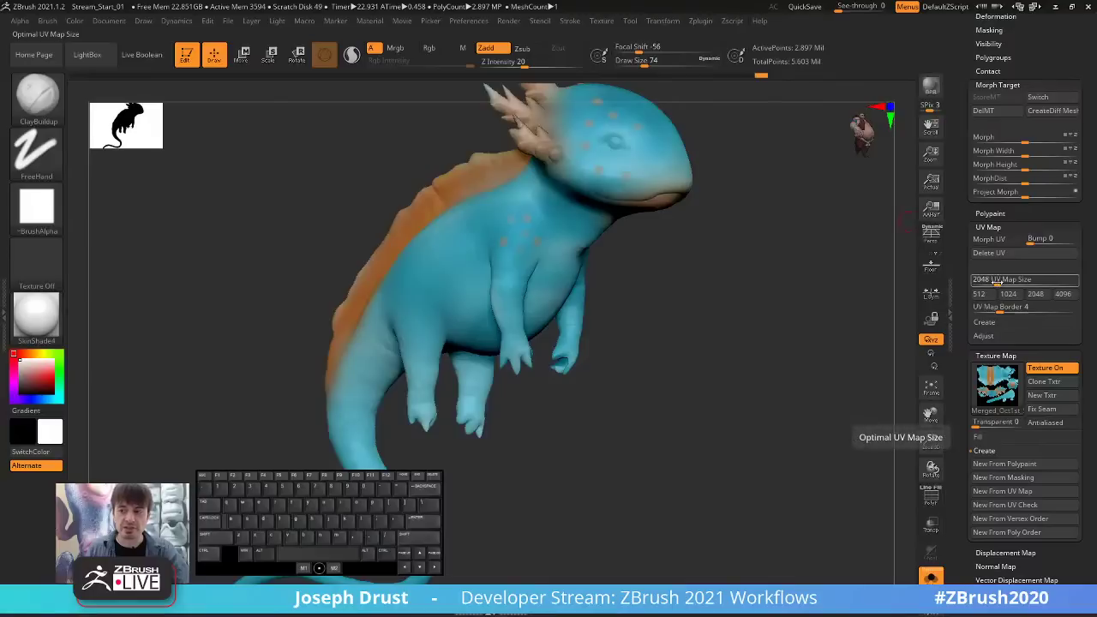
pyautogui.click(1019, 278)
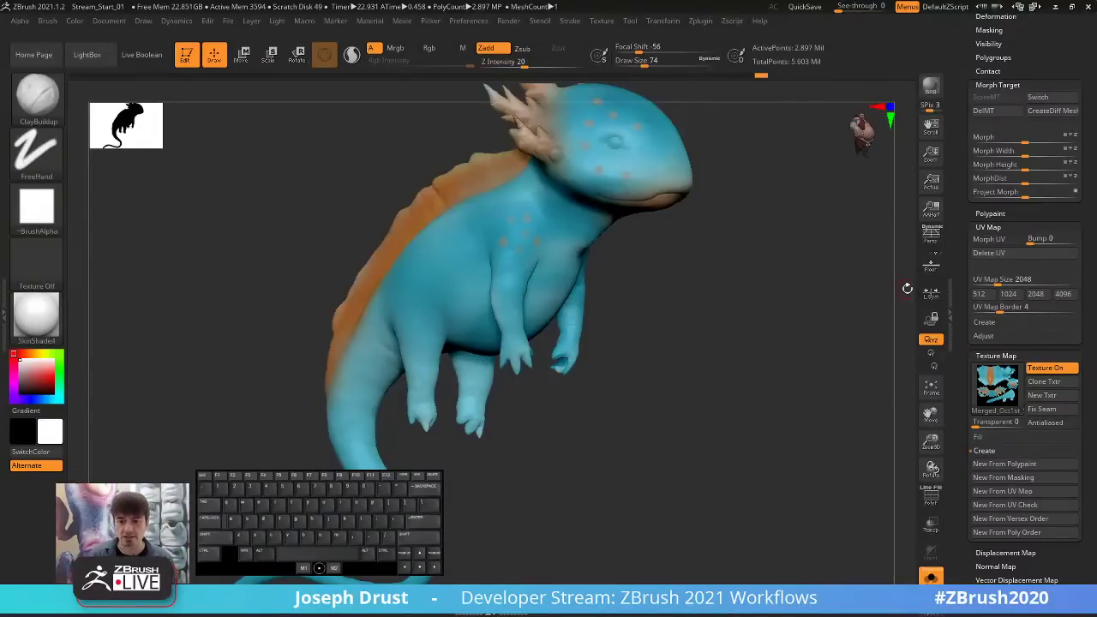
pyautogui.moveTo(1056, 282); pyautogui.dragTo(1081, 288)
pyautogui.click(999, 465)
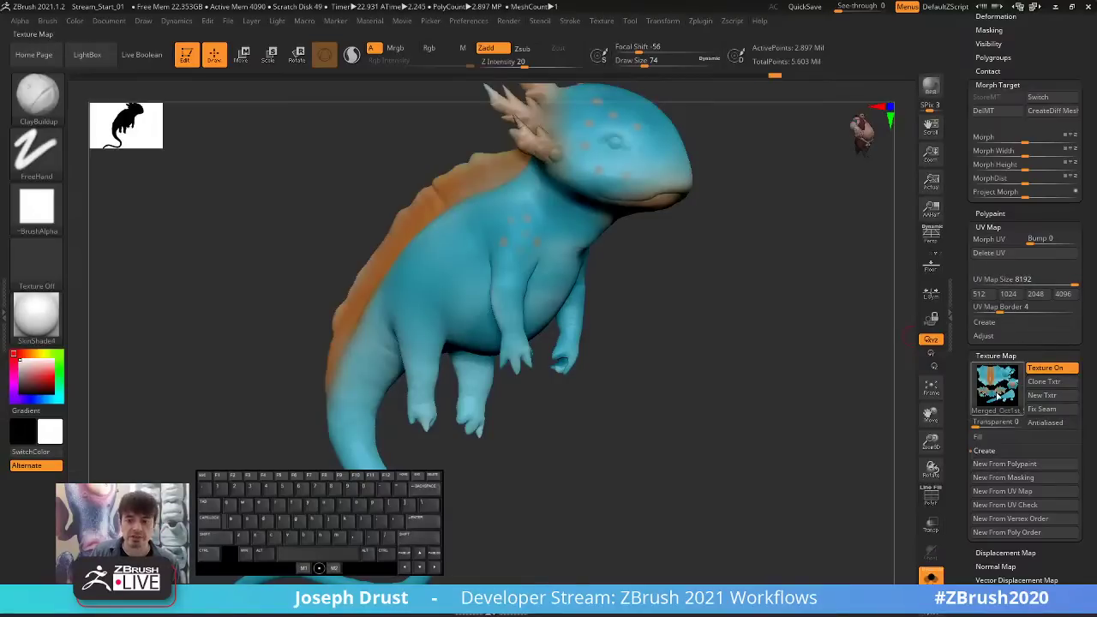
pyautogui.moveTo(996, 398)
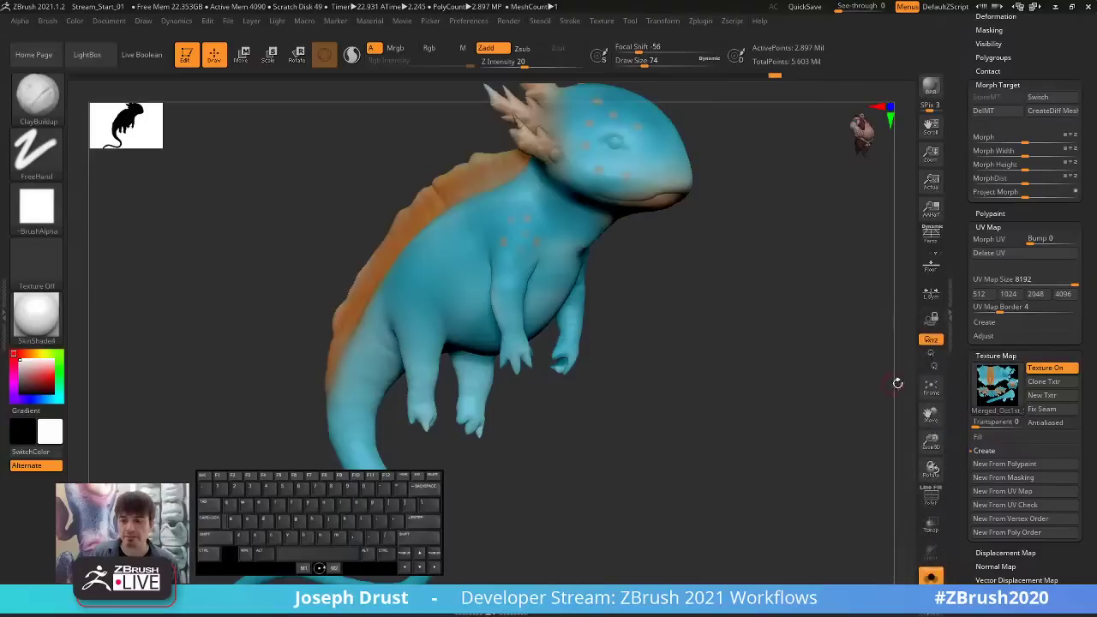
# Set the UV map size to 2048 and create a new texture map from the merged creature's polypaint.
pyautogui.moveTo(1069, 278); pyautogui.dragTo(1016, 281)
pyautogui.click(1035, 294)
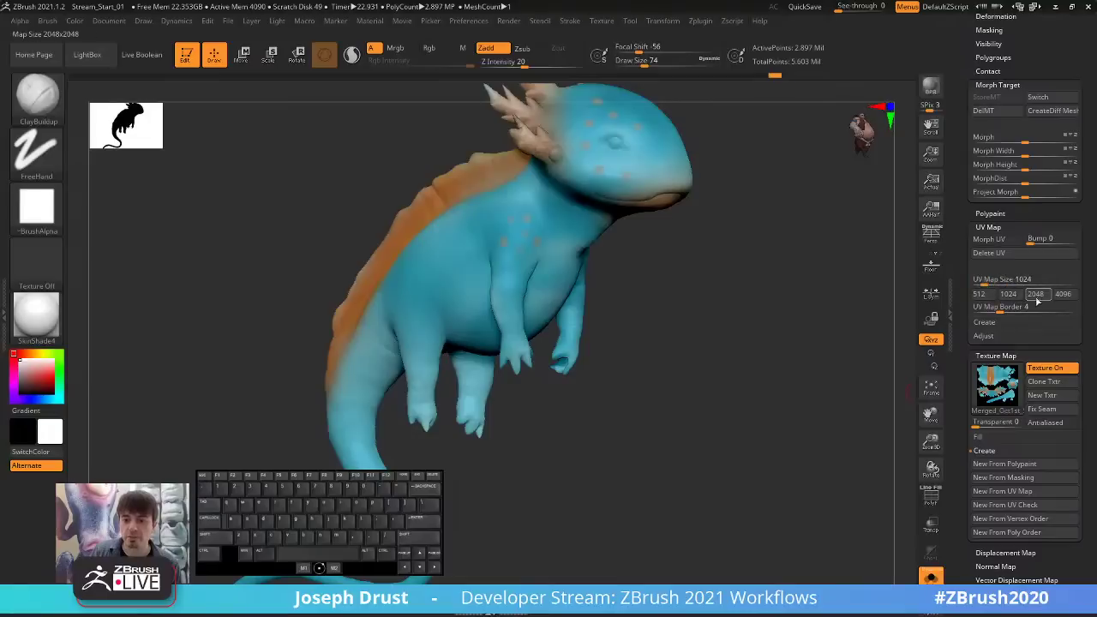
pyautogui.click(999, 464)
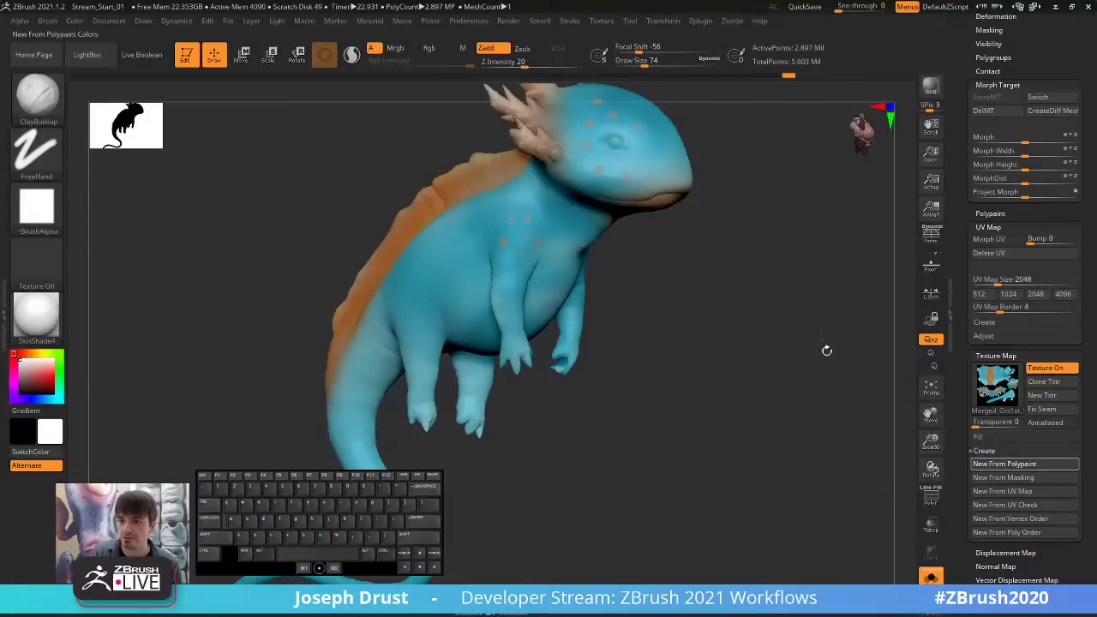
pyautogui.scroll(2, 958, 292)
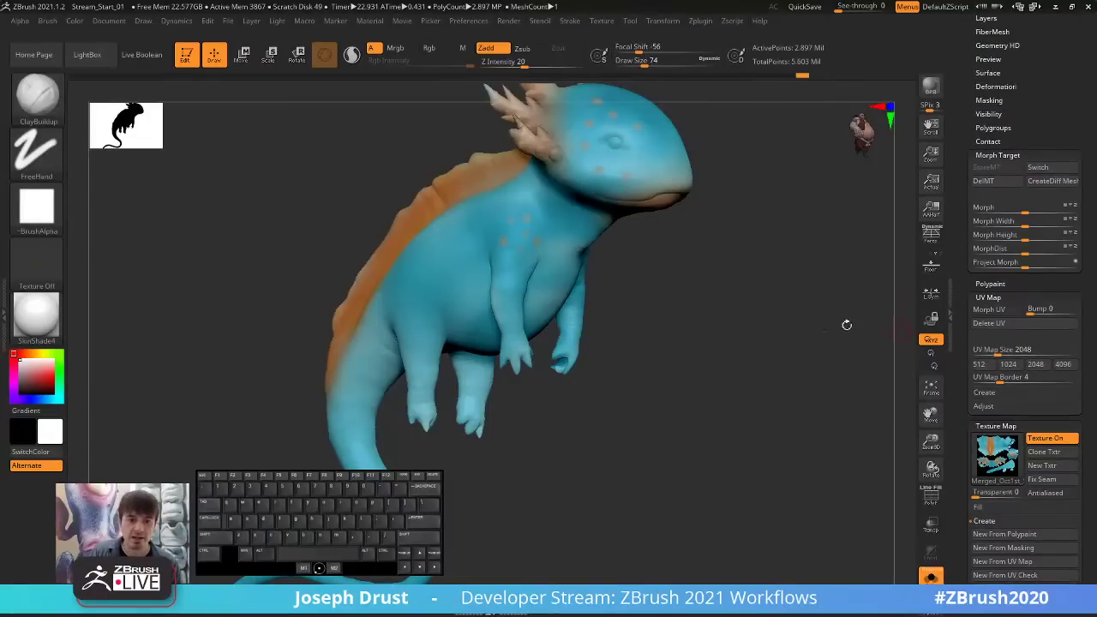
pyautogui.moveTo(845, 320); pyautogui.dragTo(774, 289)
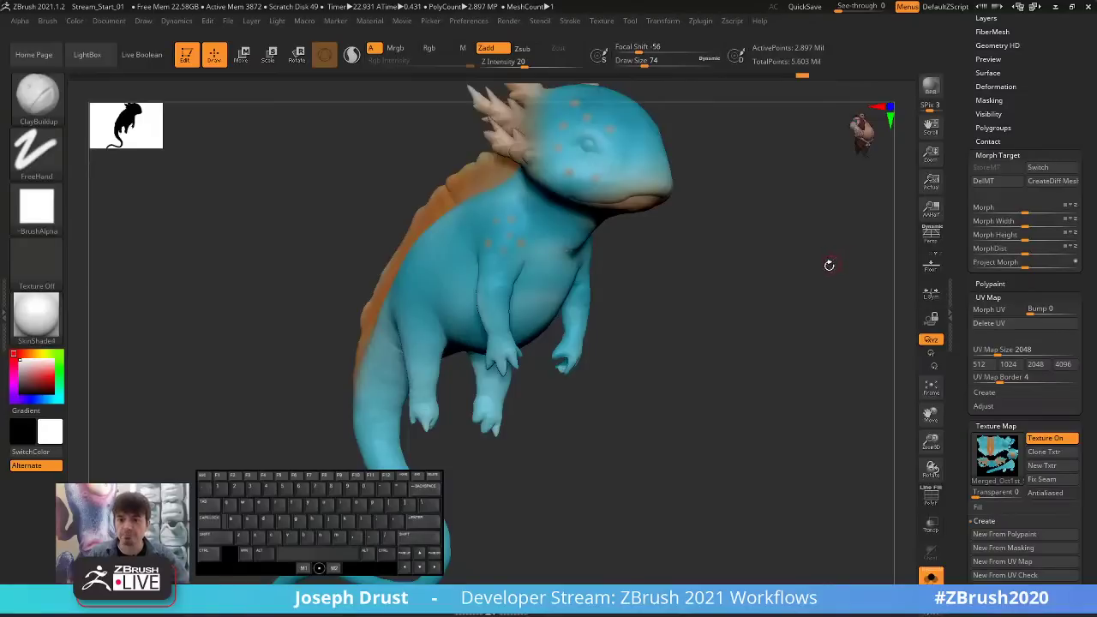
# Open the displacement map and normal map settings for the merged creature.
pyautogui.scroll(-5, 1002, 360)
pyautogui.press('shift')
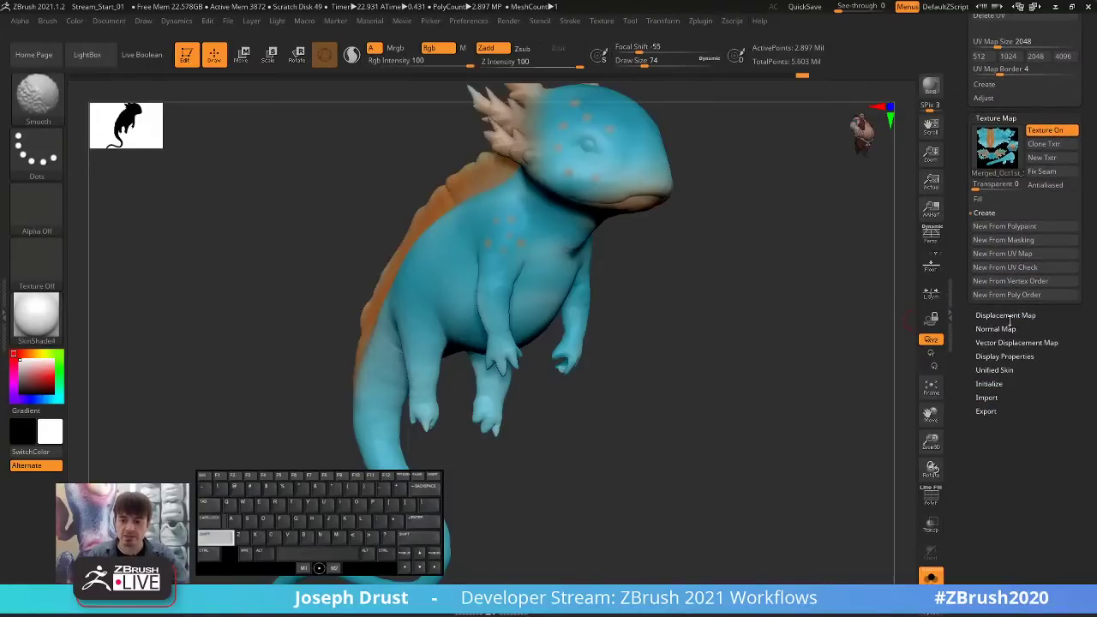
pyautogui.click(1008, 315)
pyautogui.scroll(-2, 1002, 386)
pyautogui.click(977, 446)
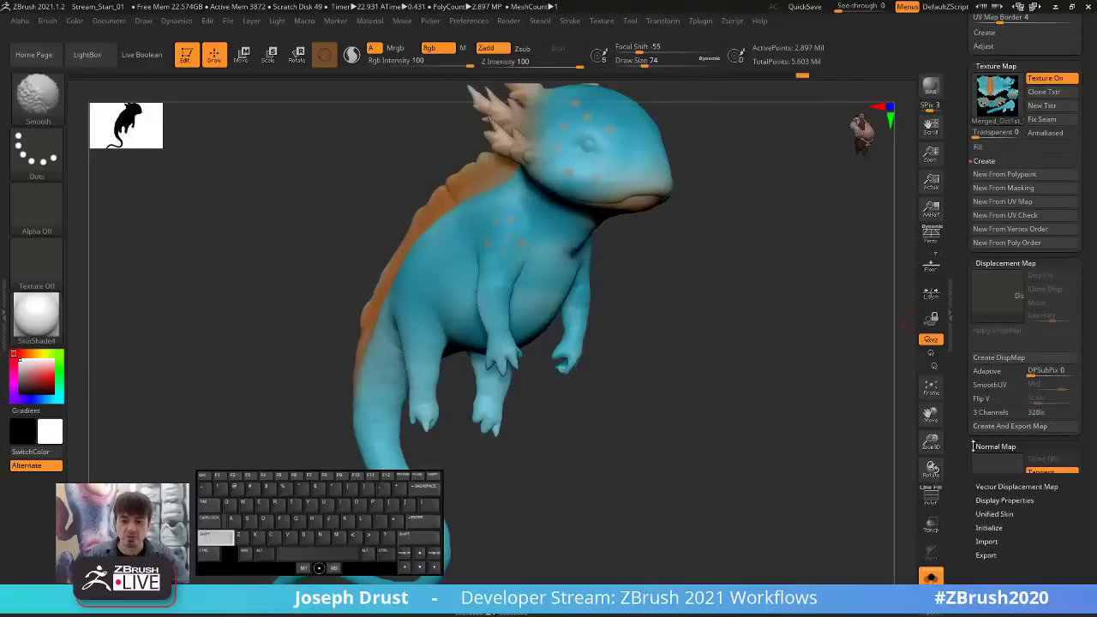
pyautogui.moveTo(960, 448); pyautogui.dragTo(954, 404)
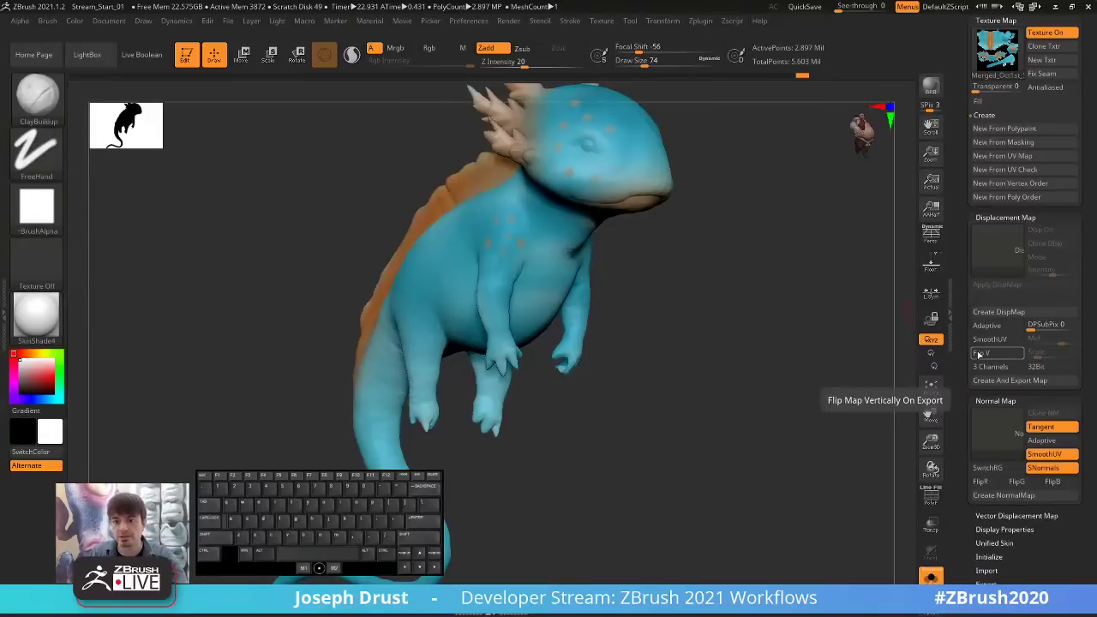
# Switch the merged creature to subdivision level 4 and back up to level 5.
pyautogui.scroll(10, 1025, 343)
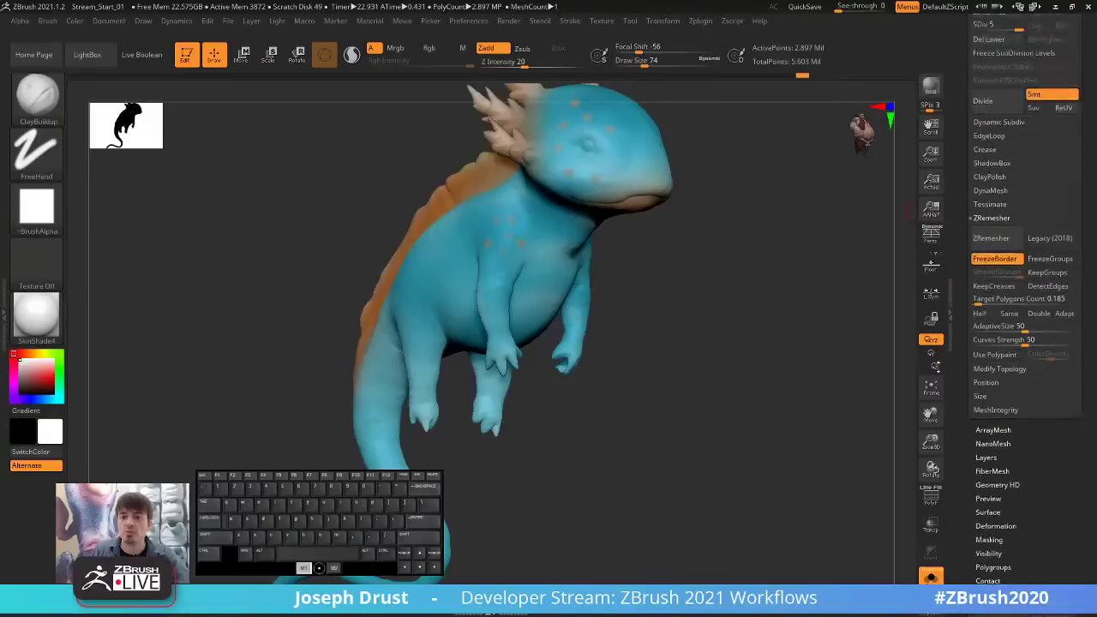
pyautogui.scroll(5, 1009, 248)
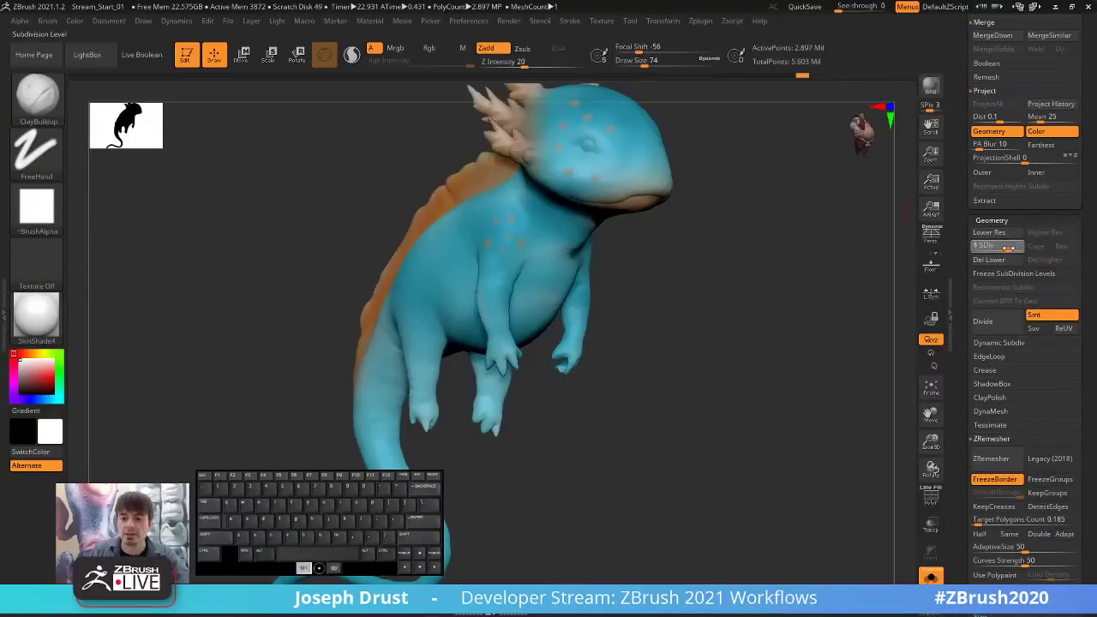
pyautogui.scroll(-10, 985, 283)
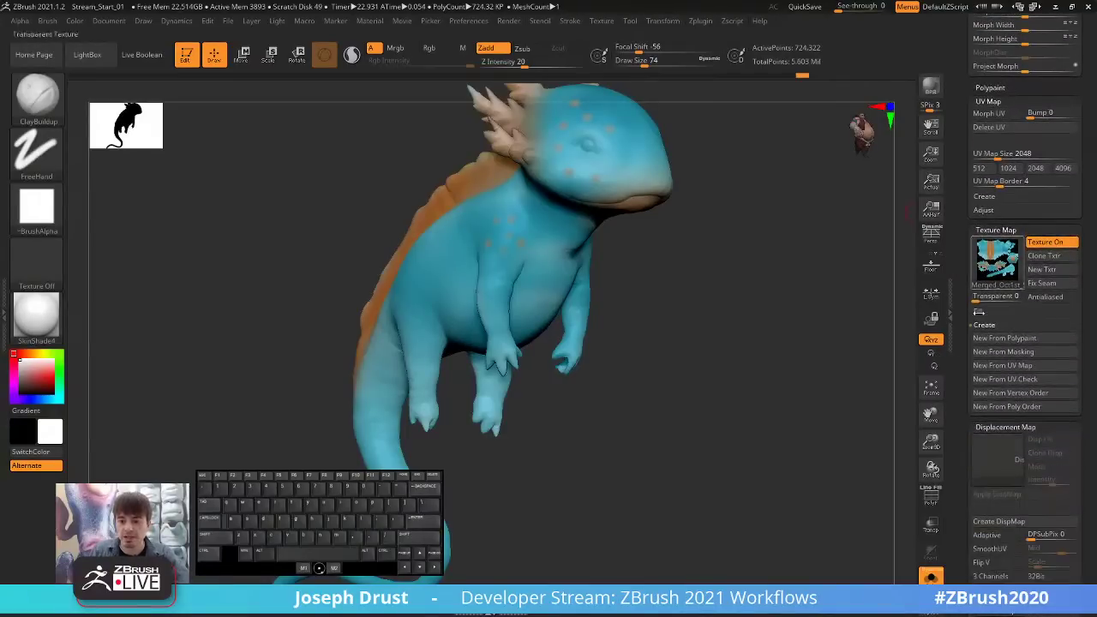
pyautogui.scroll(-8, 996, 342)
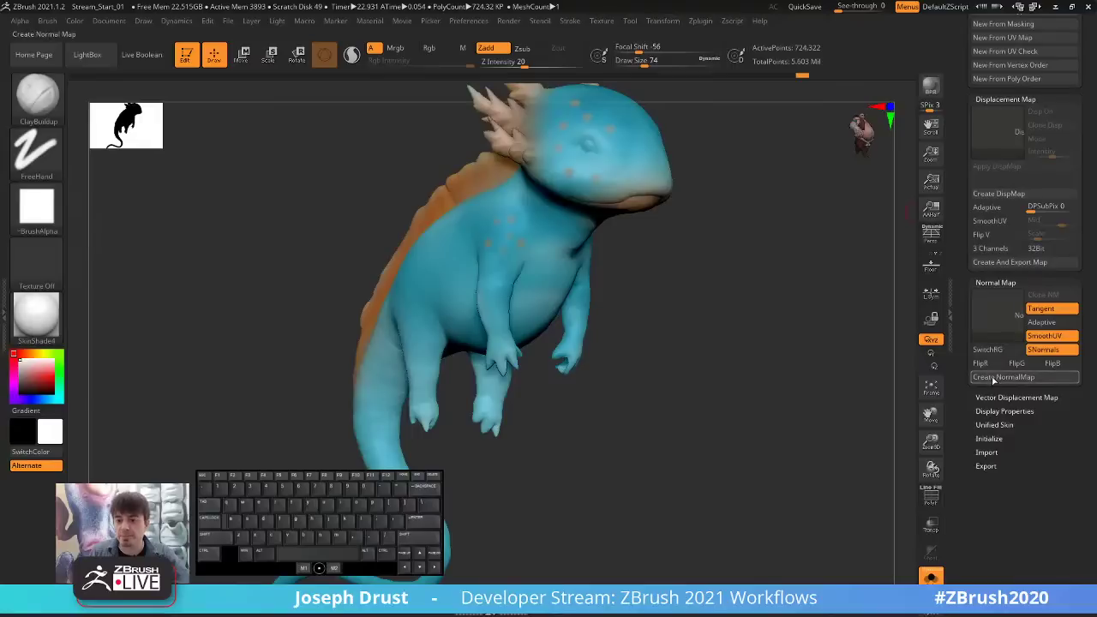
pyautogui.scroll(8, 960, 443)
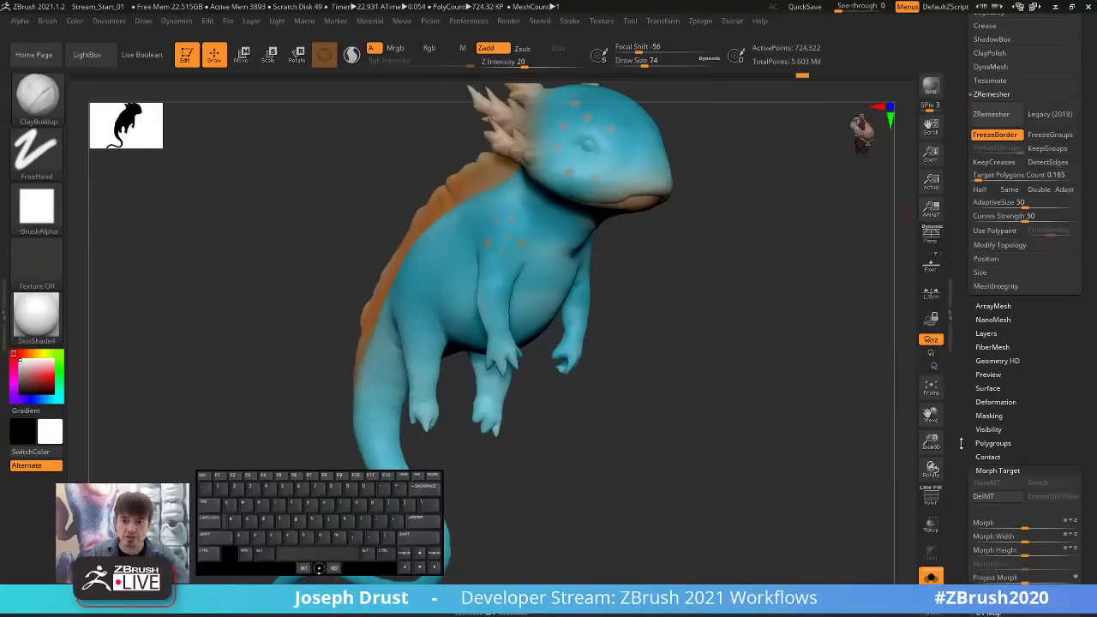
pyautogui.scroll(5, 961, 272)
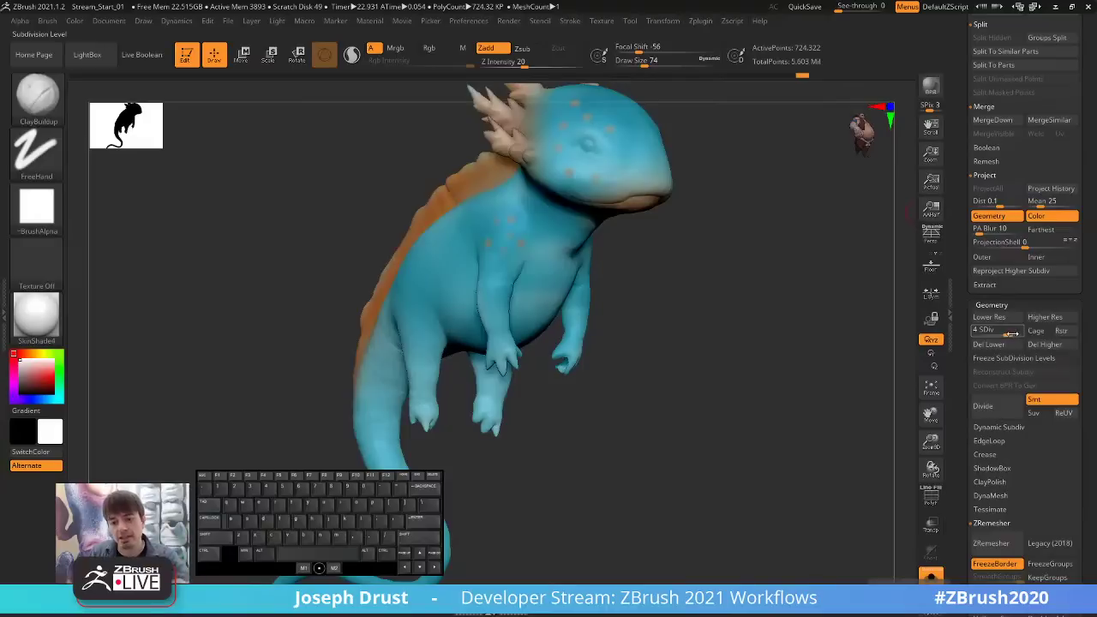
pyautogui.moveTo(1013, 333); pyautogui.dragTo(1017, 332)
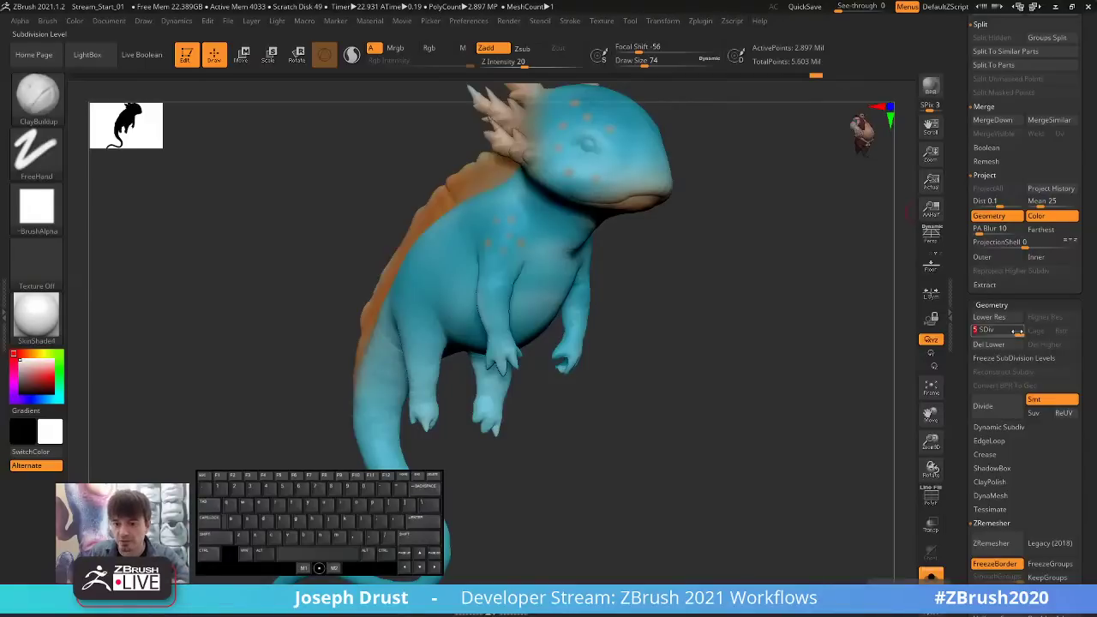
# Lower the merged creature to subdivision level 4 and create a tangent normal map.
pyautogui.moveTo(1016, 332); pyautogui.dragTo(962, 196)
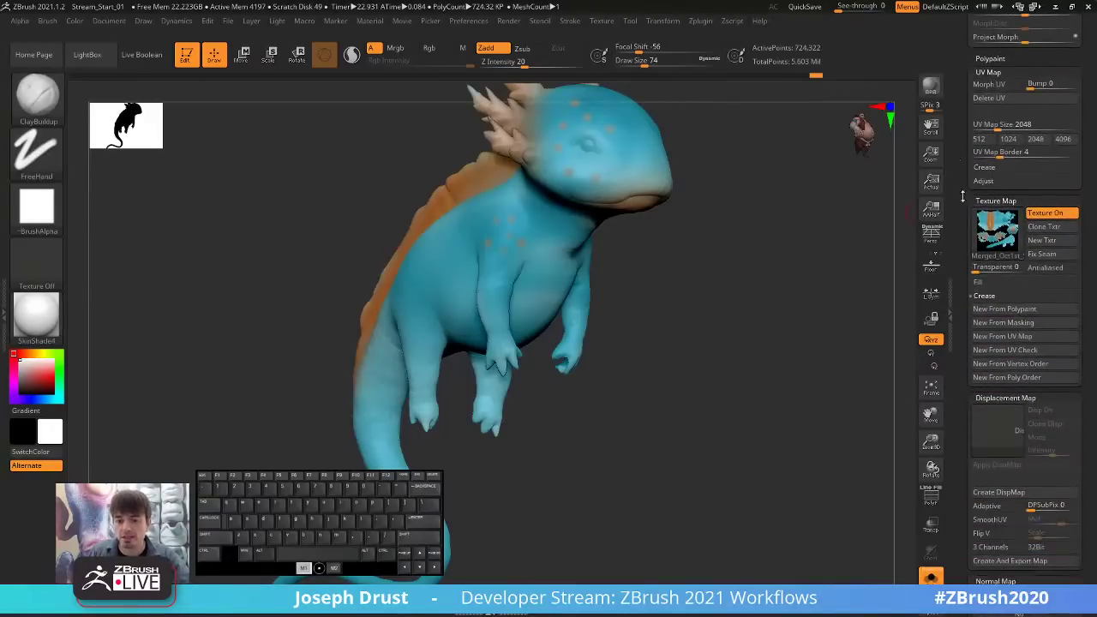
pyautogui.moveTo(964, 467); pyautogui.dragTo(963, 358)
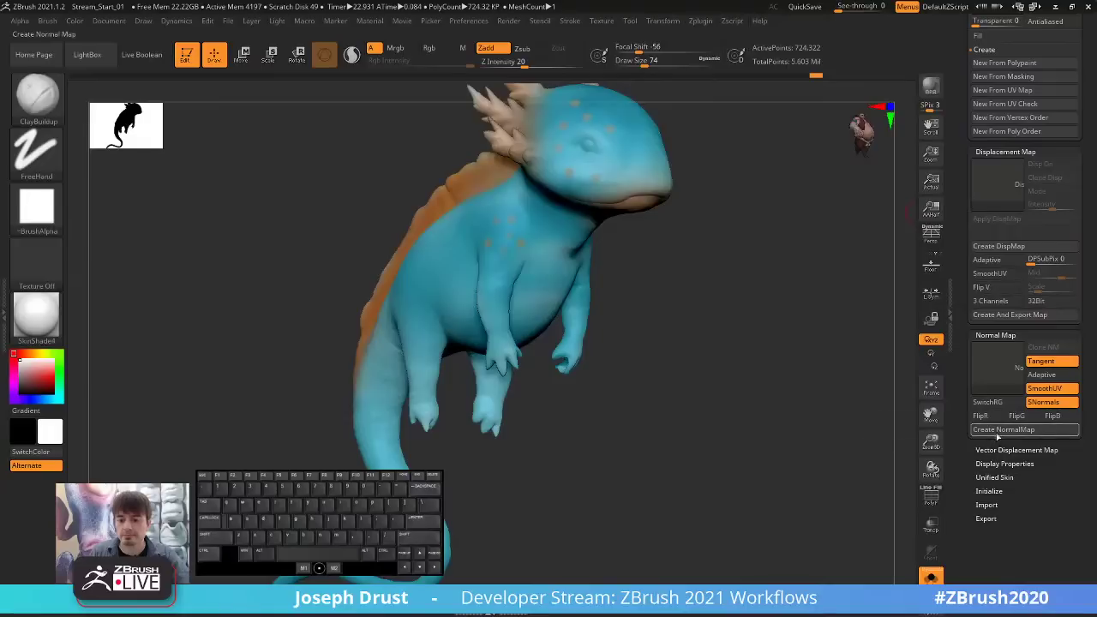
pyautogui.click(997, 431)
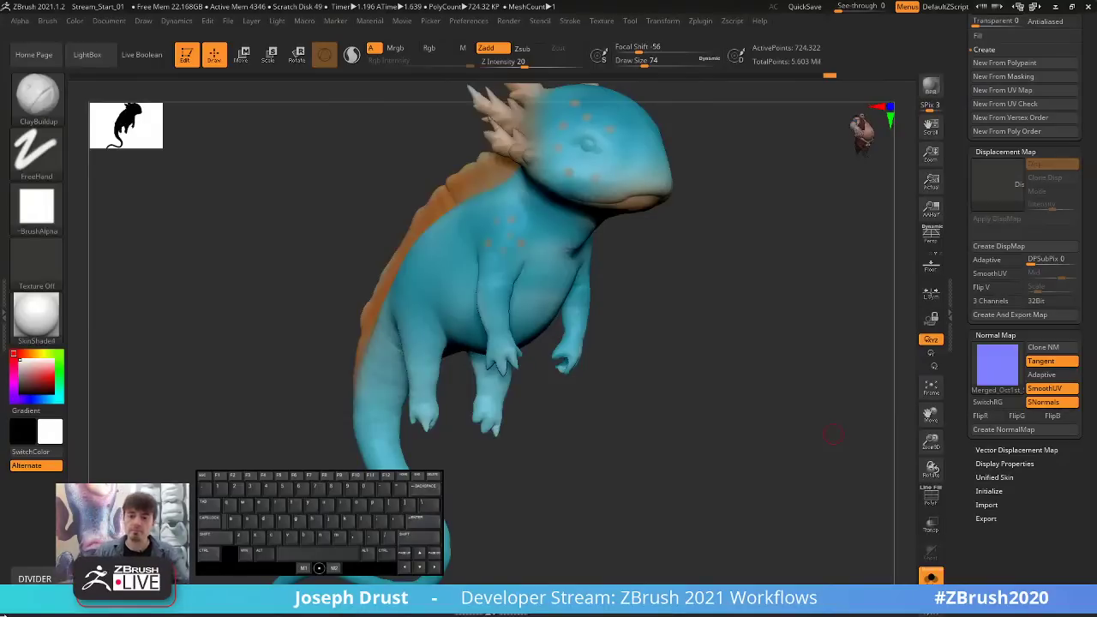
pyautogui.moveTo(999, 374)
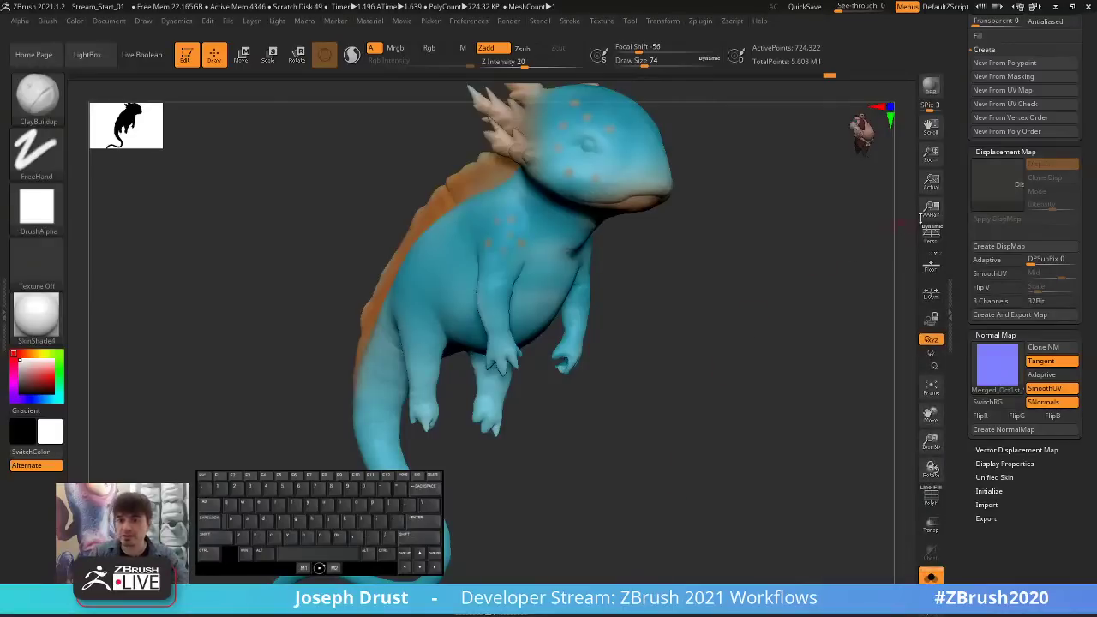
# Lower the merged creature to subdivision level 1, create the normal map again and inspect its preview.
pyautogui.scroll(5, 959, 329)
pyautogui.scroll(8, 959, 328)
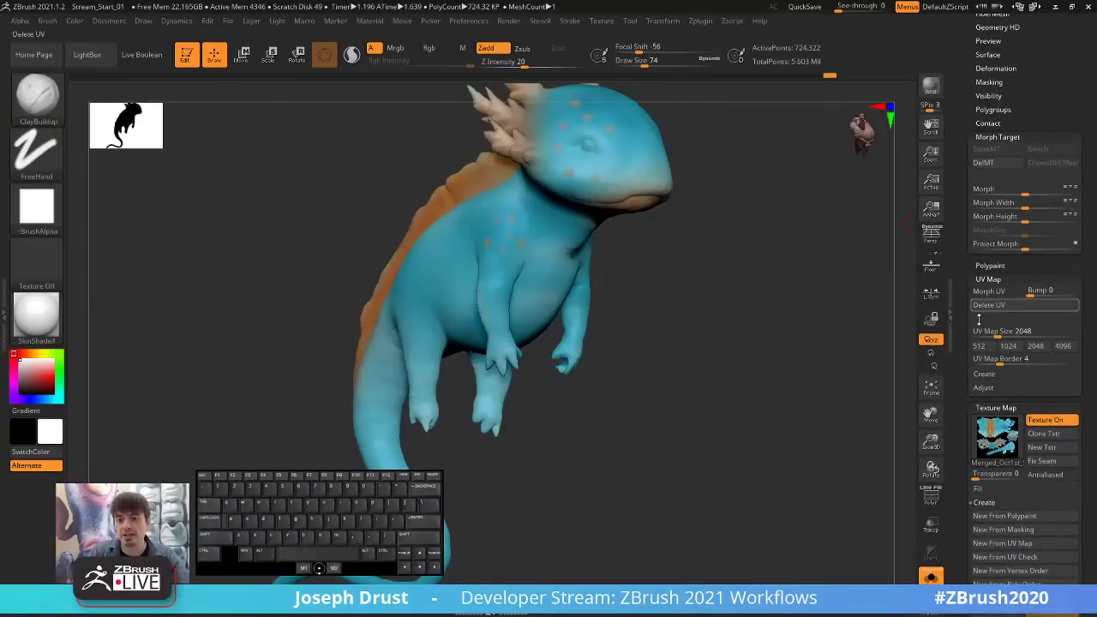
pyautogui.scroll(6, 964, 443)
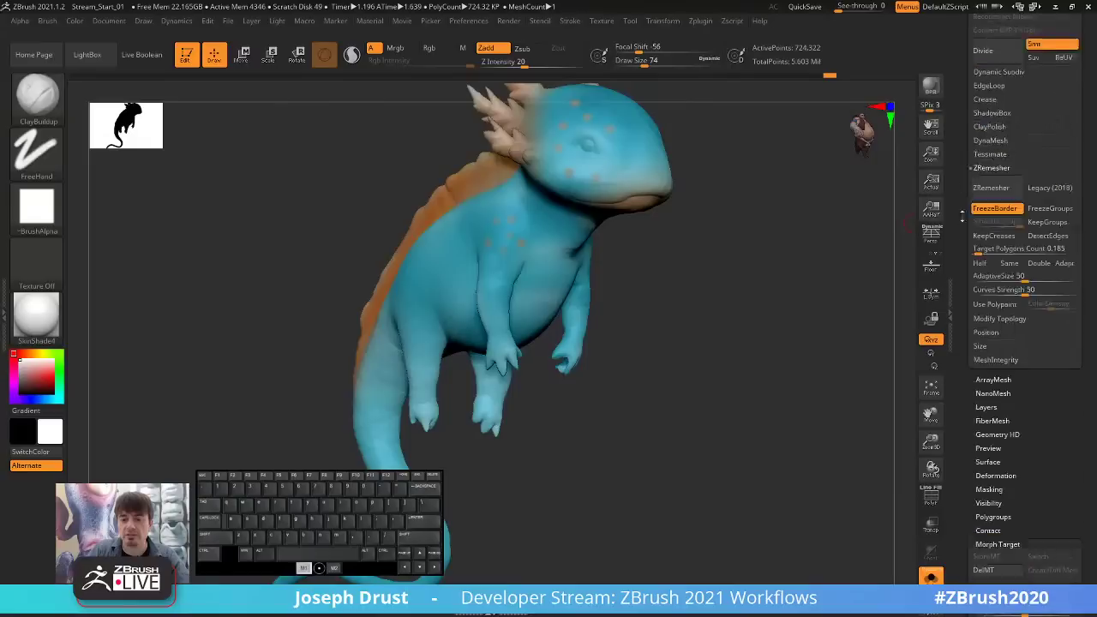
pyautogui.moveTo(1001, 116); pyautogui.dragTo(975, 116)
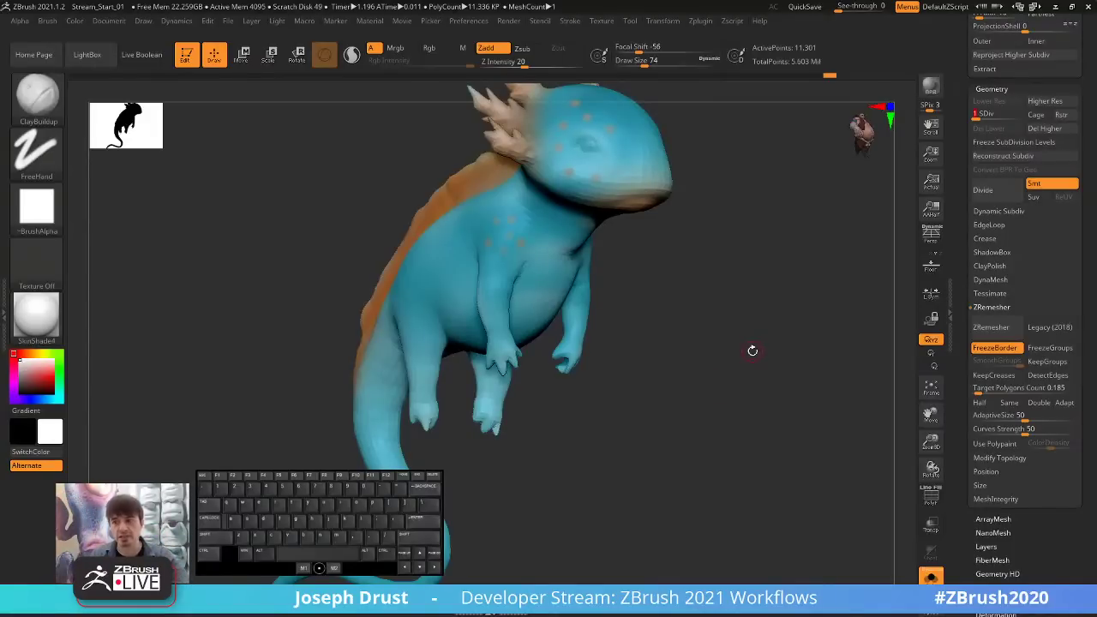
pyautogui.scroll(-10, 977, 360)
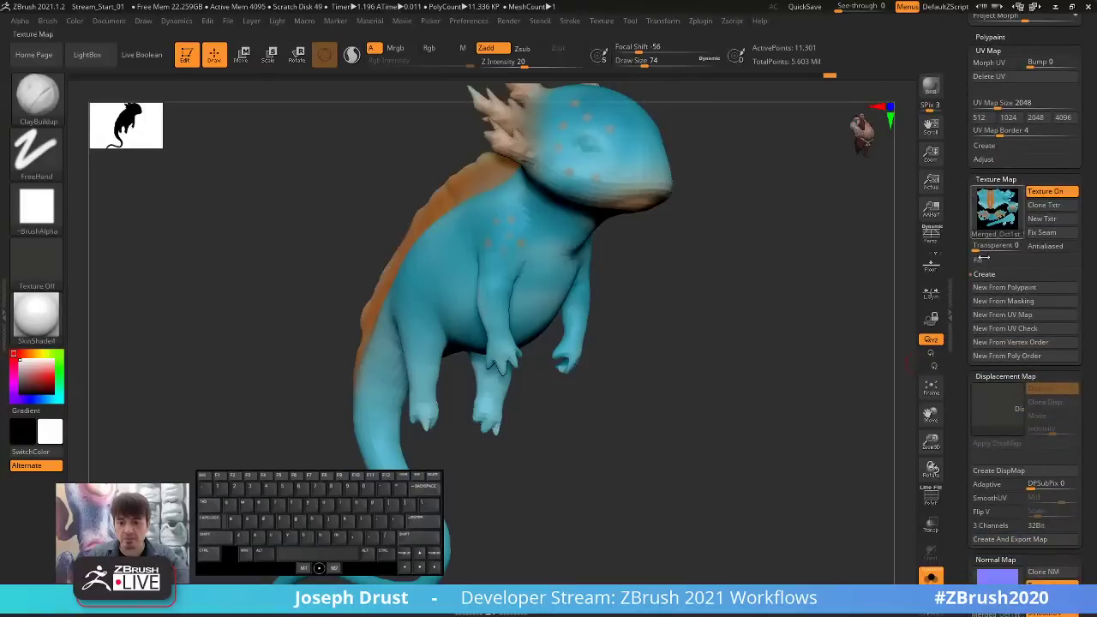
pyautogui.scroll(-5, 990, 386)
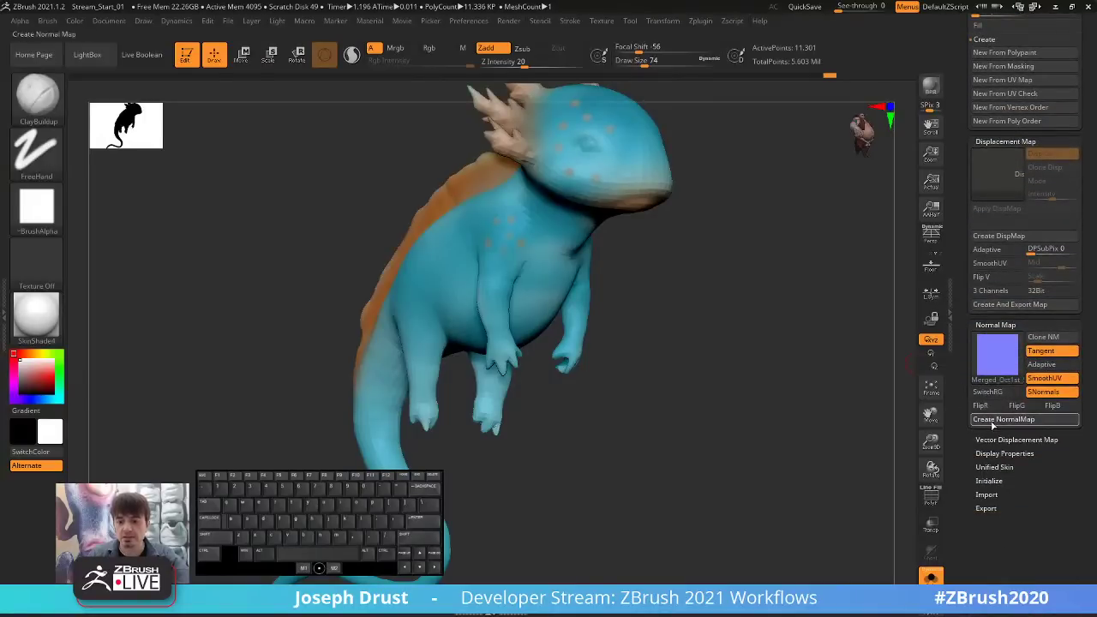
pyautogui.click(998, 420)
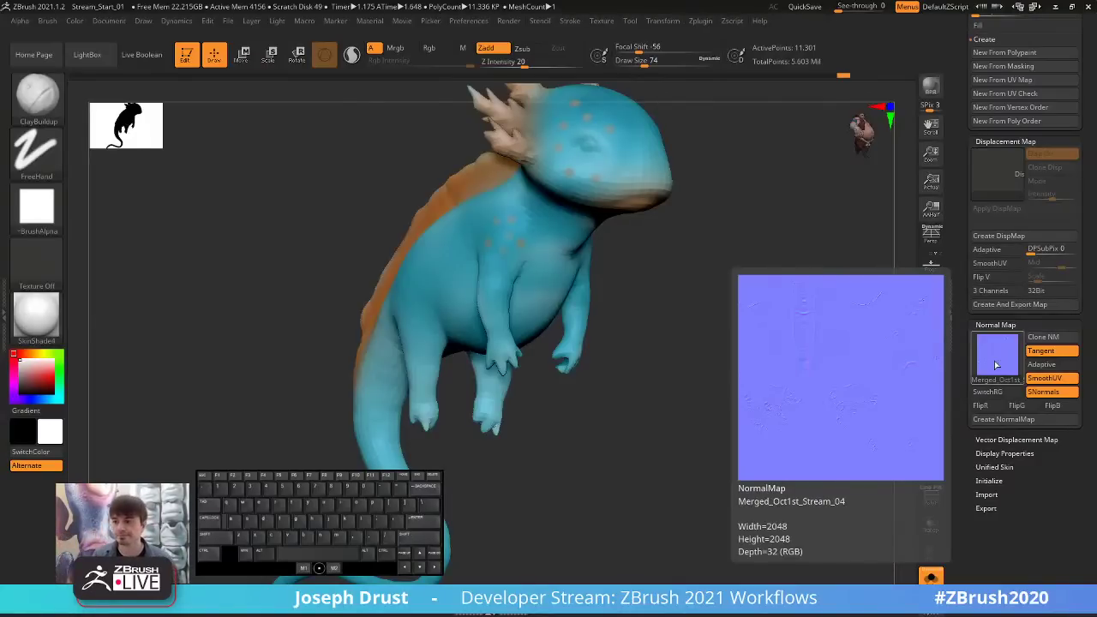
# Inspect the textured low-resolution creature from several sides and clone its normal map into the texture library.
pyautogui.moveTo(781, 352); pyautogui.dragTo(758, 295)
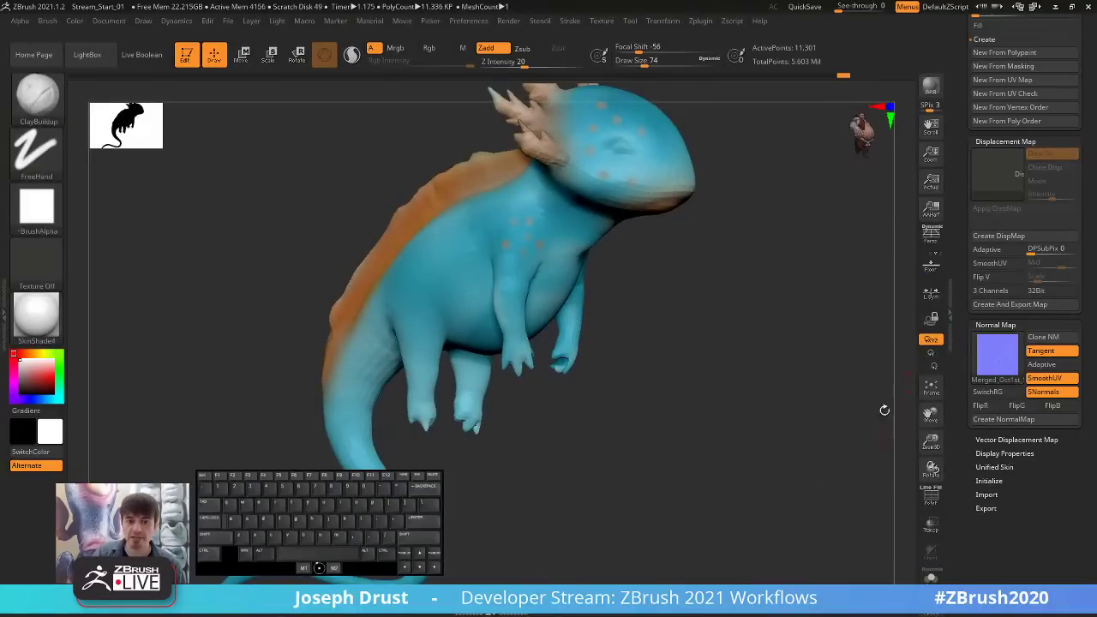
pyautogui.scroll(5, 998, 257)
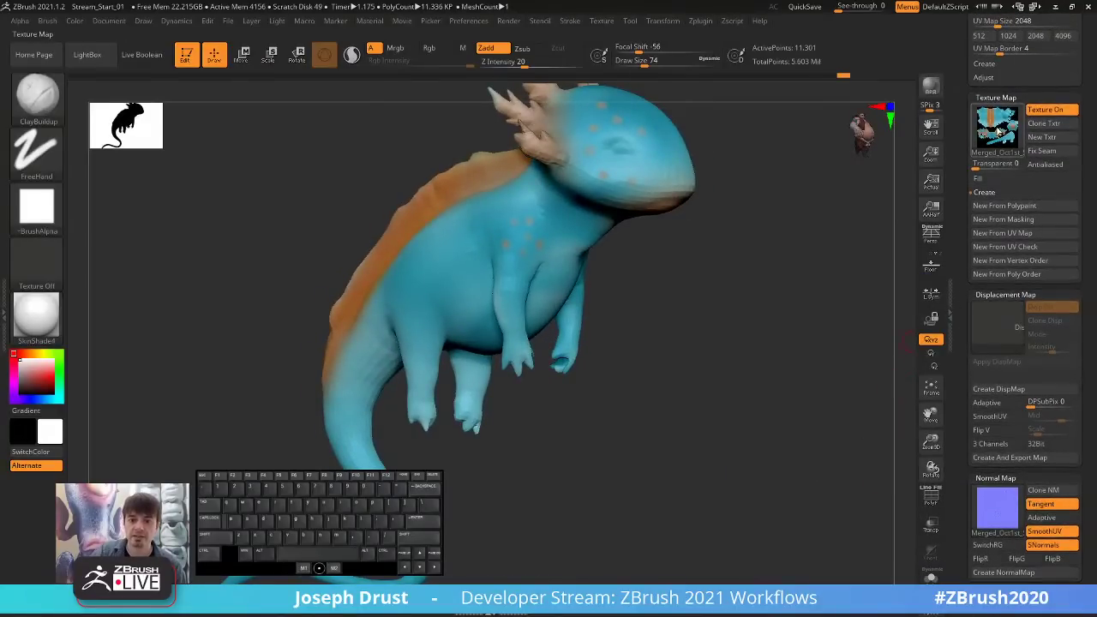
pyautogui.moveTo(722, 399); pyautogui.dragTo(728, 250)
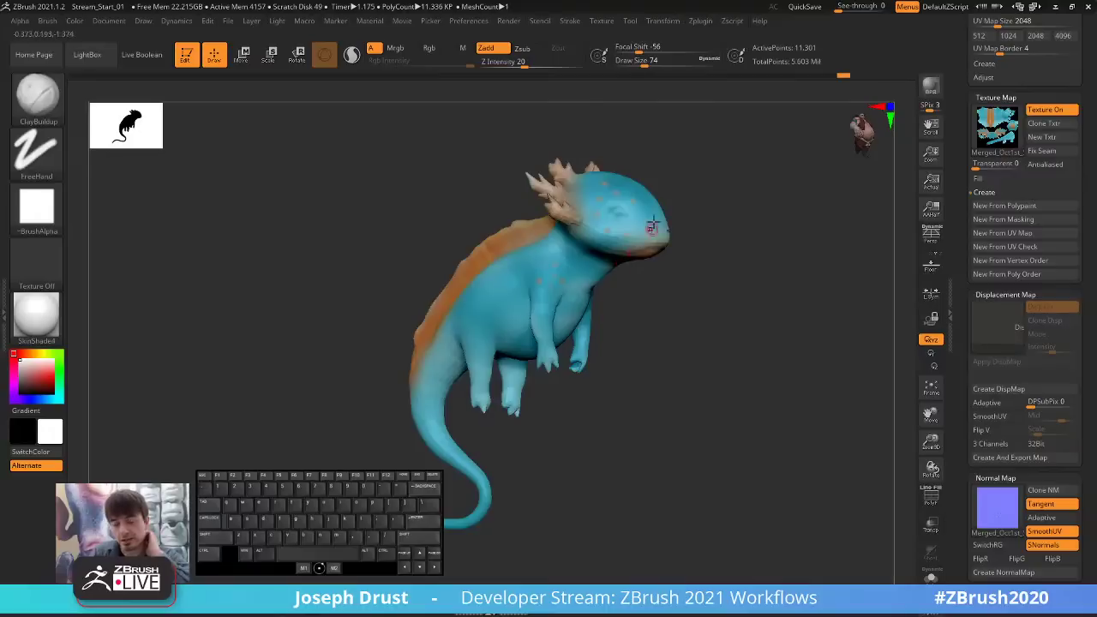
pyautogui.moveTo(744, 213); pyautogui.dragTo(561, 287)
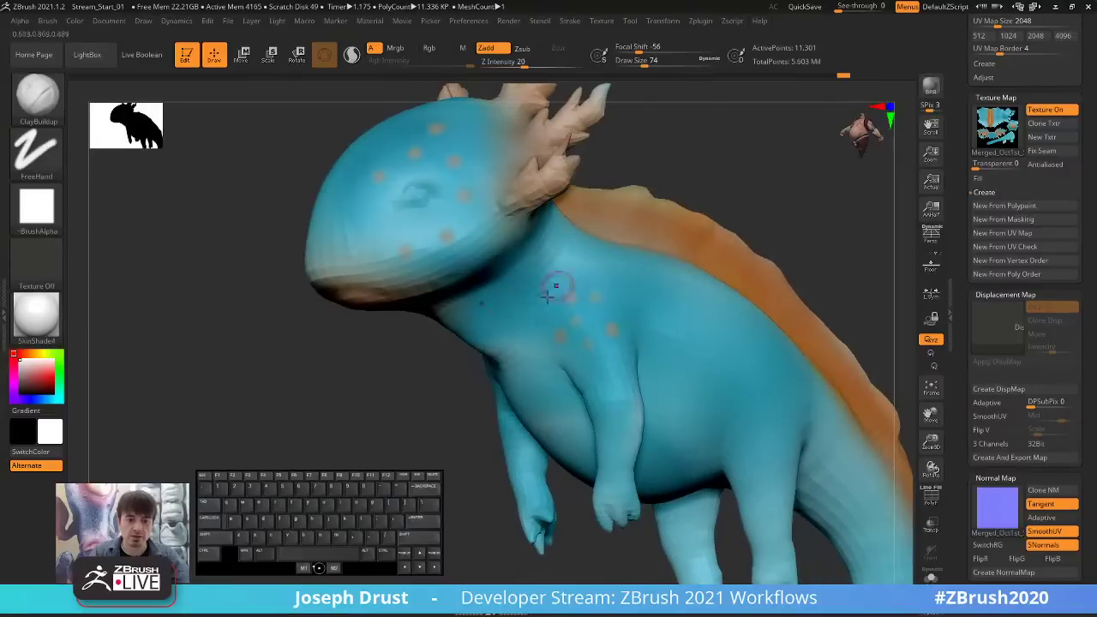
pyautogui.press('f')
pyautogui.moveTo(729, 274); pyautogui.dragTo(752, 305)
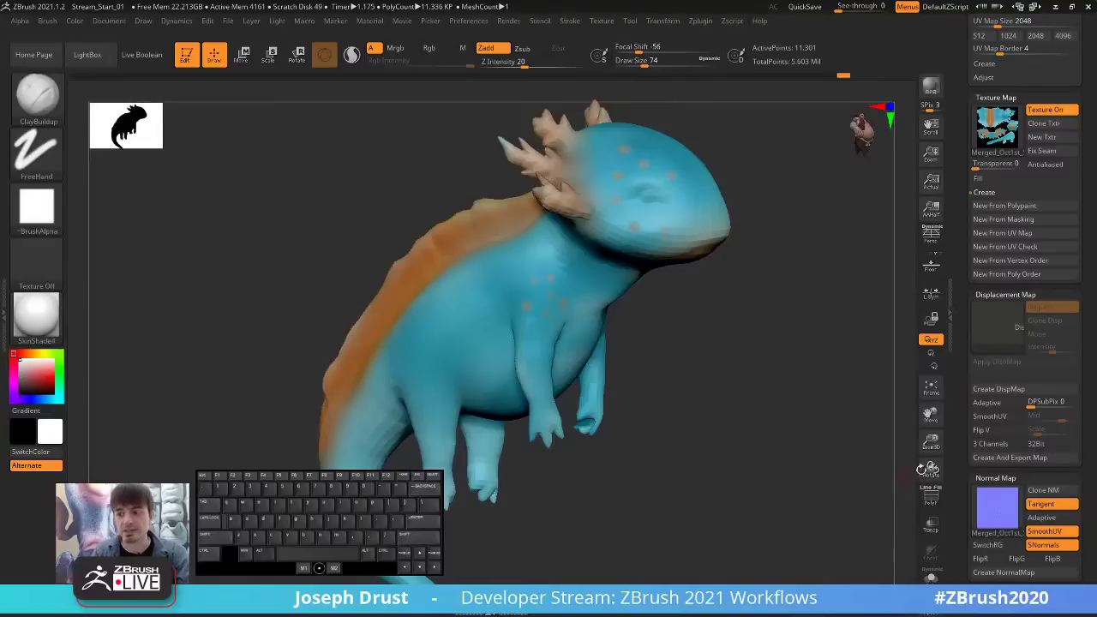
pyautogui.click(1045, 492)
pyautogui.click(604, 21)
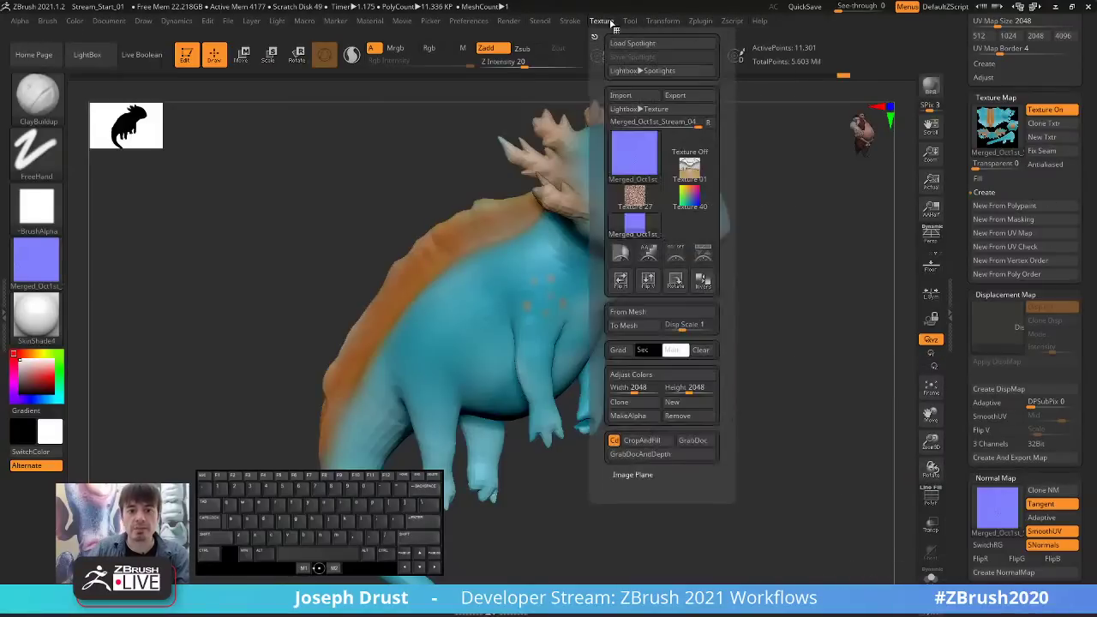
pyautogui.click(638, 163)
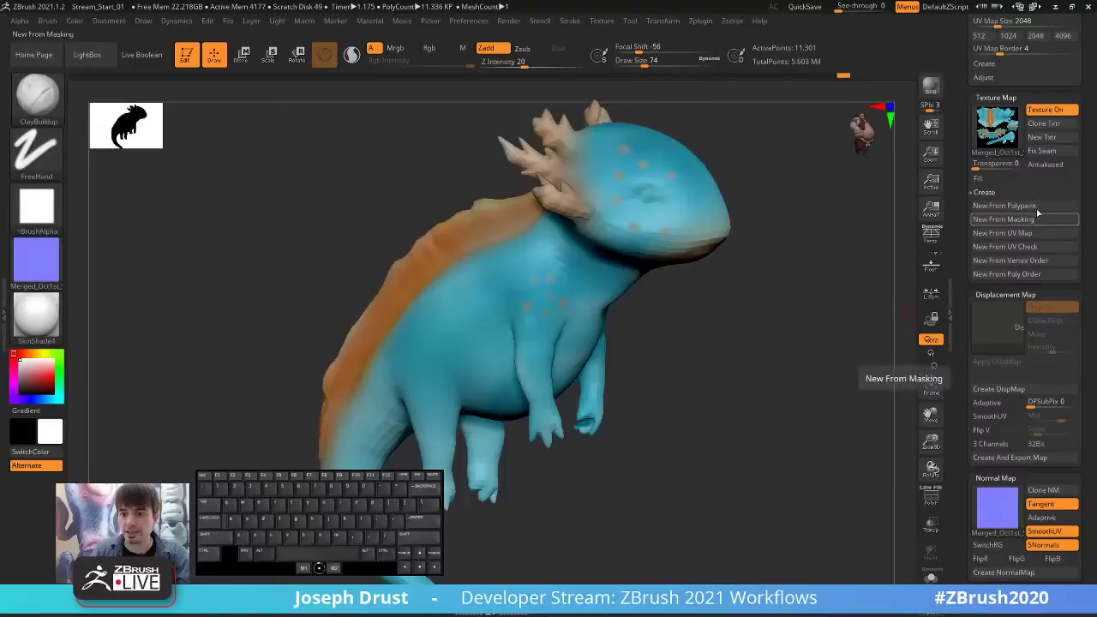
# Clone the creature's colour texture map into the texture library and check it there.
pyautogui.click(1043, 123)
pyautogui.click(602, 21)
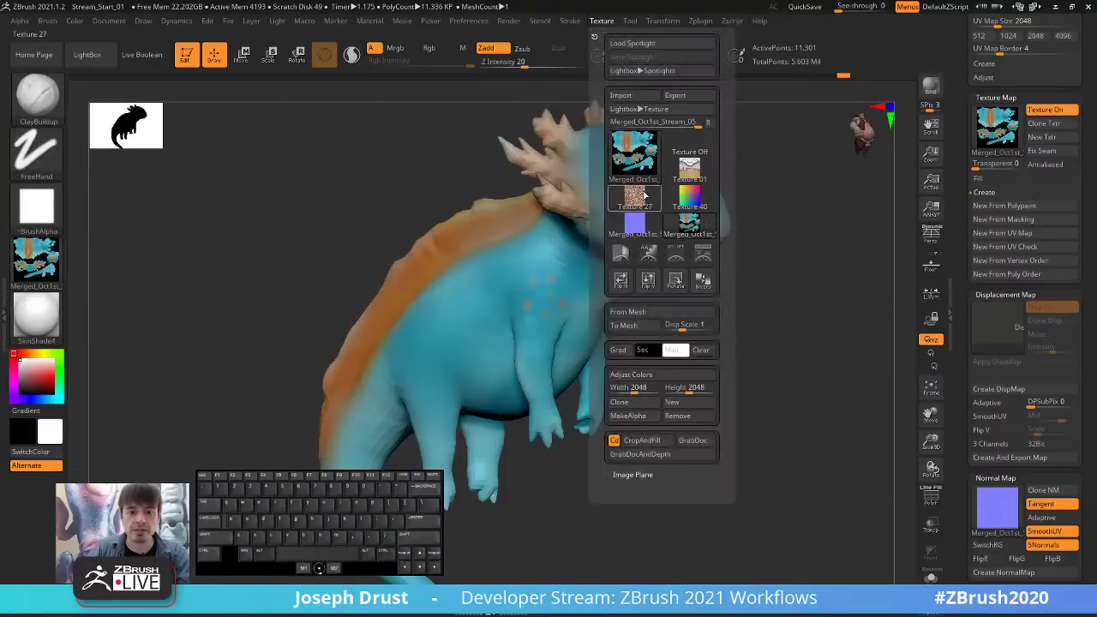
pyautogui.moveTo(684, 229)
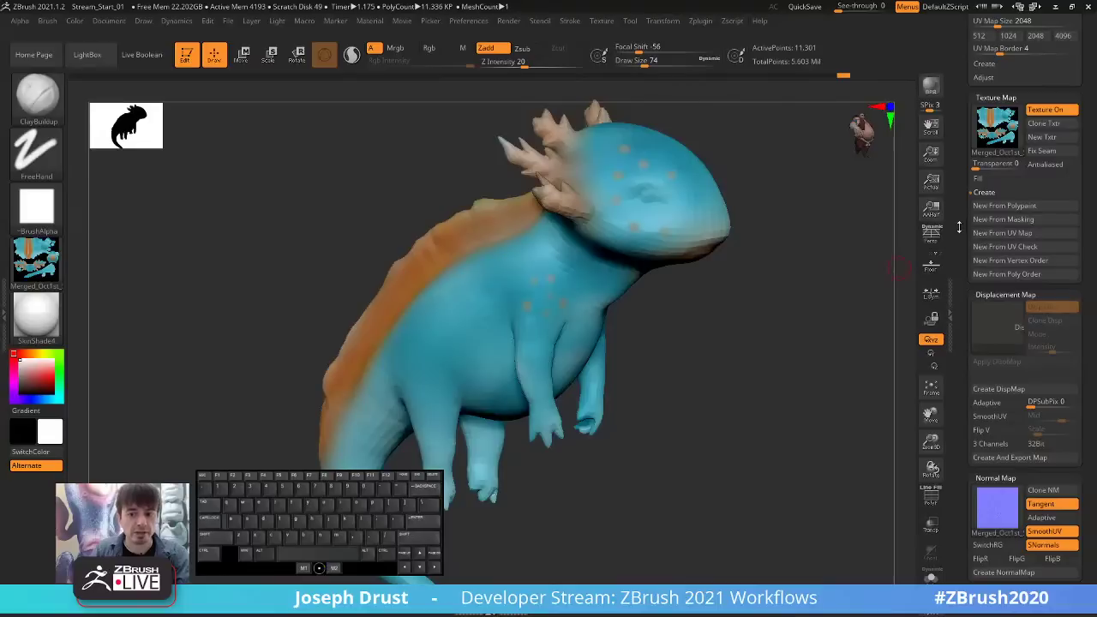
pyautogui.moveTo(959, 227); pyautogui.dragTo(946, 387)
pyautogui.moveTo(960, 265); pyautogui.dragTo(945, 366)
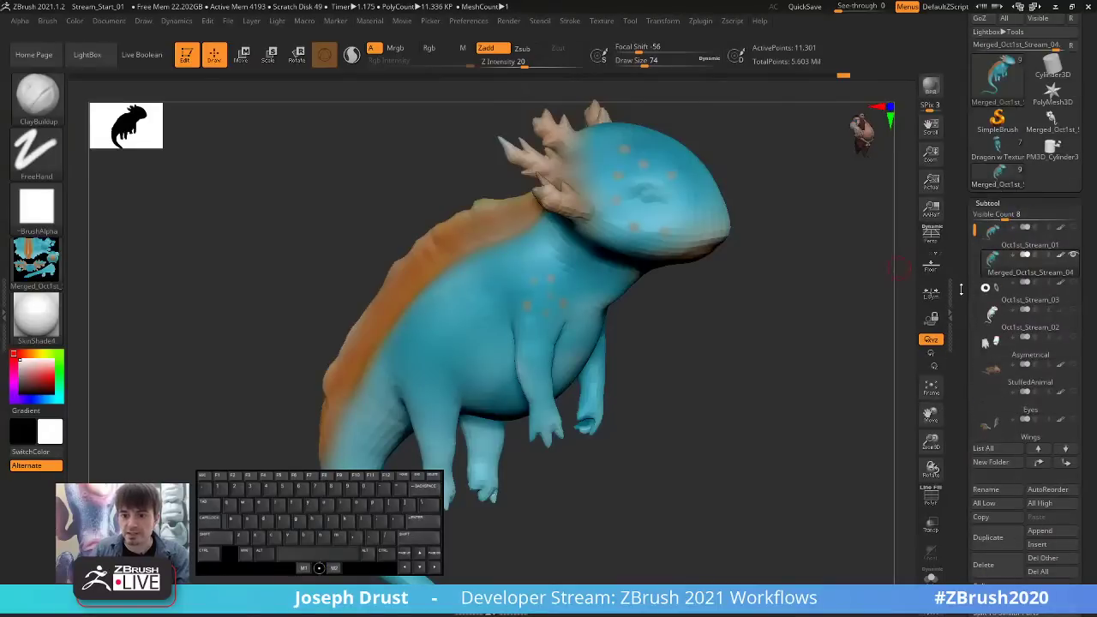
pyautogui.moveTo(961, 288); pyautogui.dragTo(958, 378)
pyautogui.moveTo(860, 325); pyautogui.dragTo(703, 272)
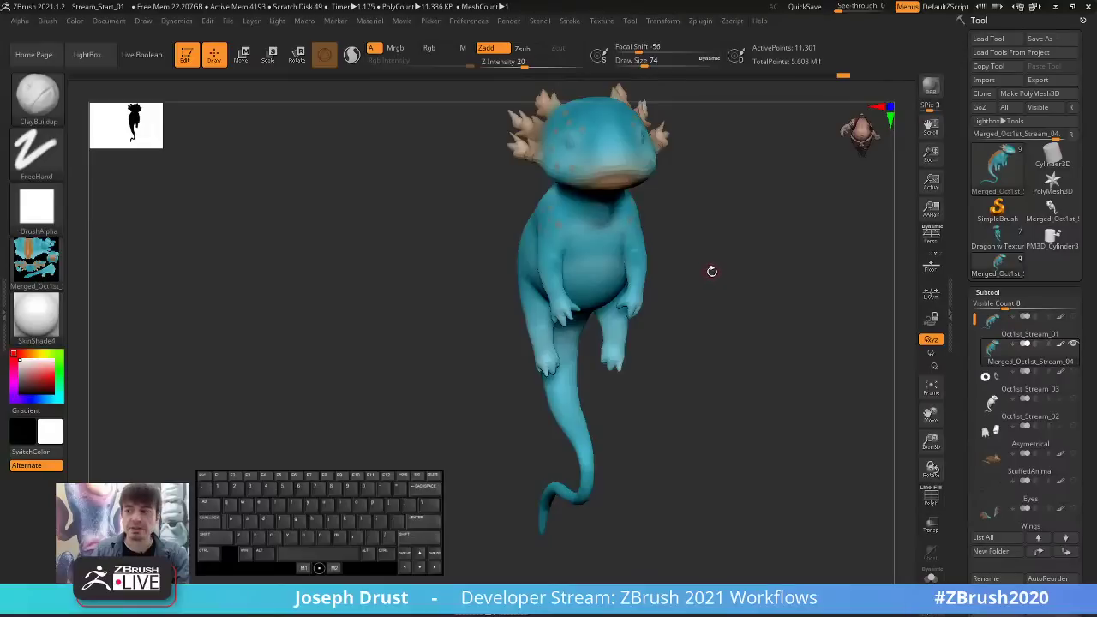
# Raise the merged creature to subdivision level 5 and inspect its textured, detailed form from the side.
pyautogui.hotkey('ctrl', 'z')
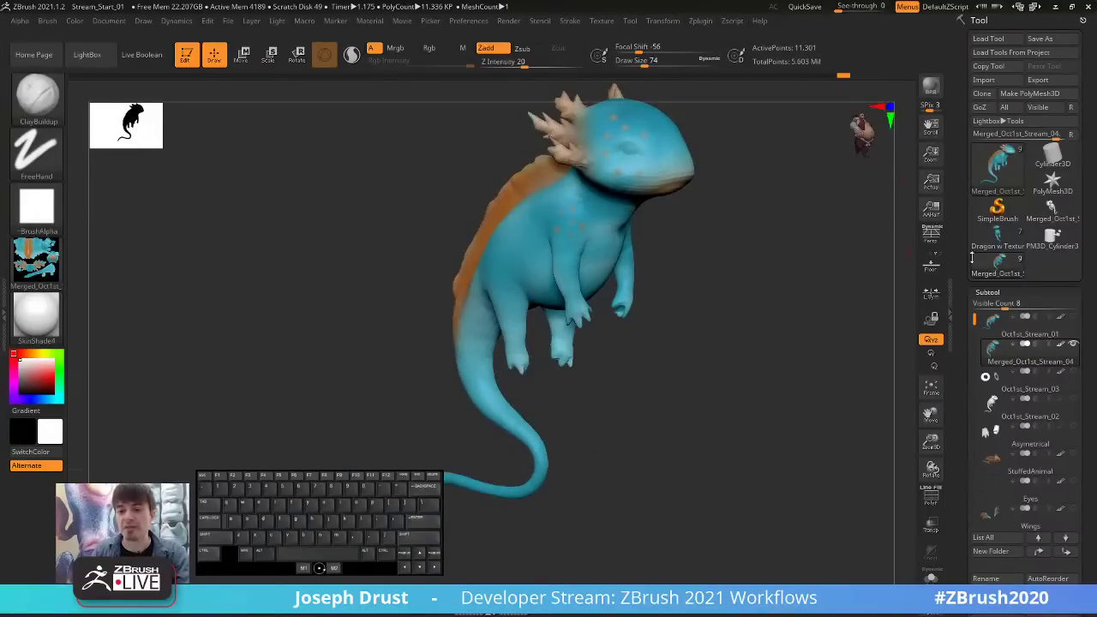
pyautogui.press('d')
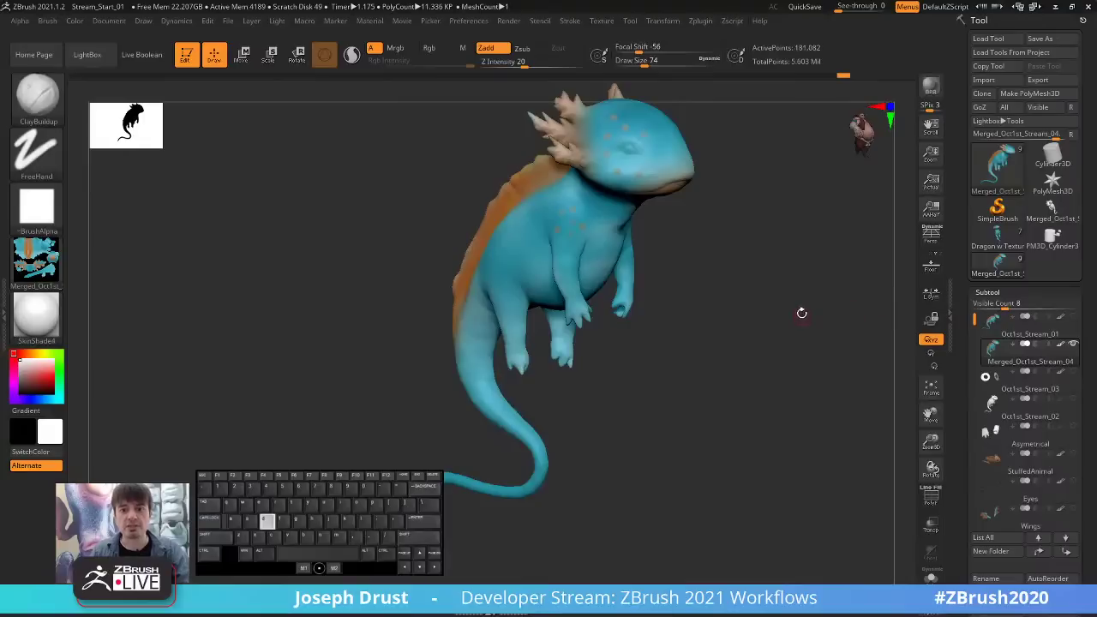
pyautogui.moveTo(800, 306); pyautogui.dragTo(777, 217)
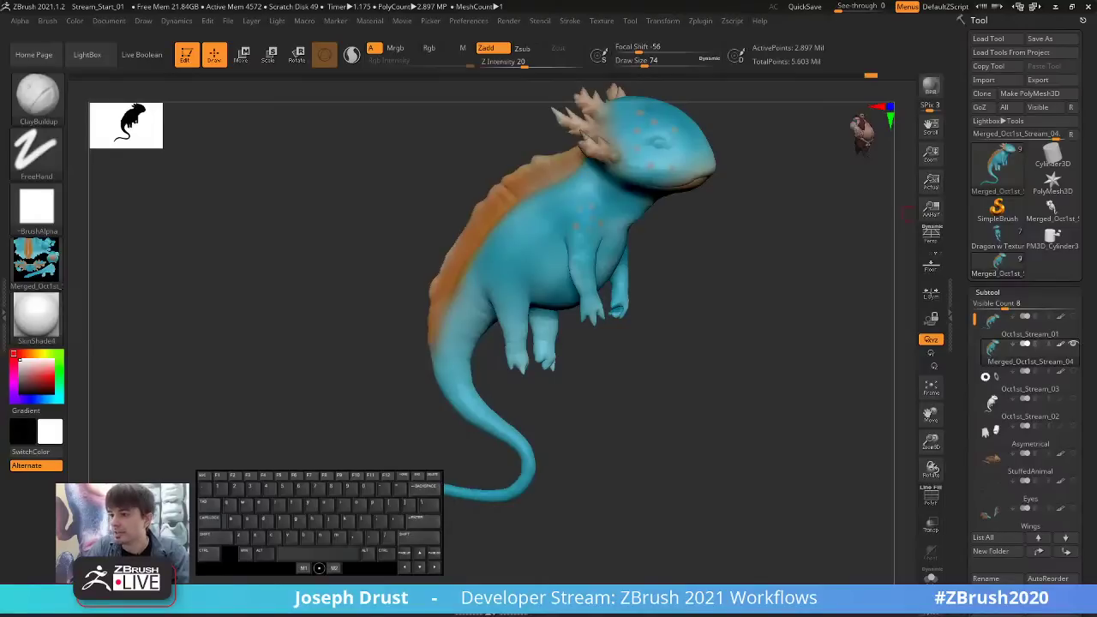
pyautogui.moveTo(774, 223); pyautogui.dragTo(793, 219)
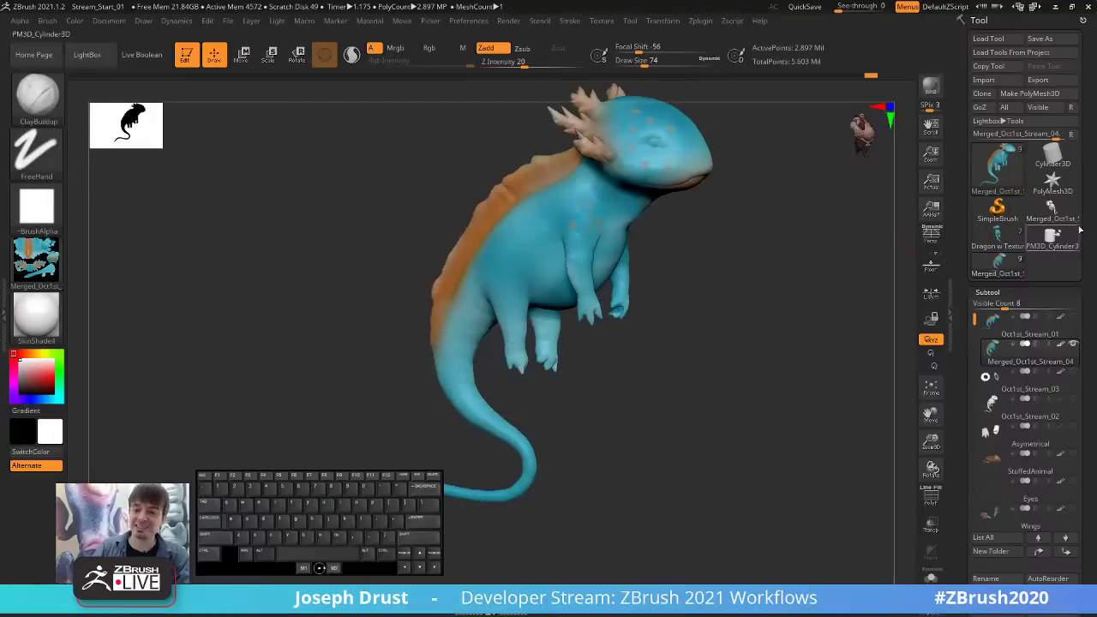
# Load the PolySphere tool from the LightBox library, frame it and display its wireframe from the front.
pyautogui.press(',')
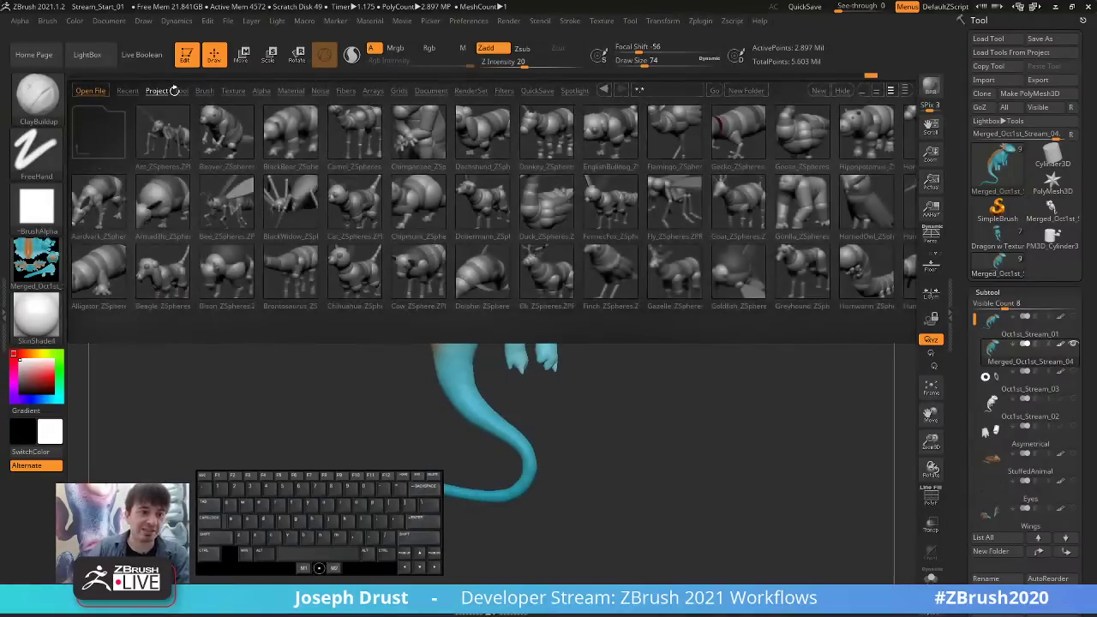
pyautogui.click(177, 89)
pyautogui.doubleClick(355, 203)
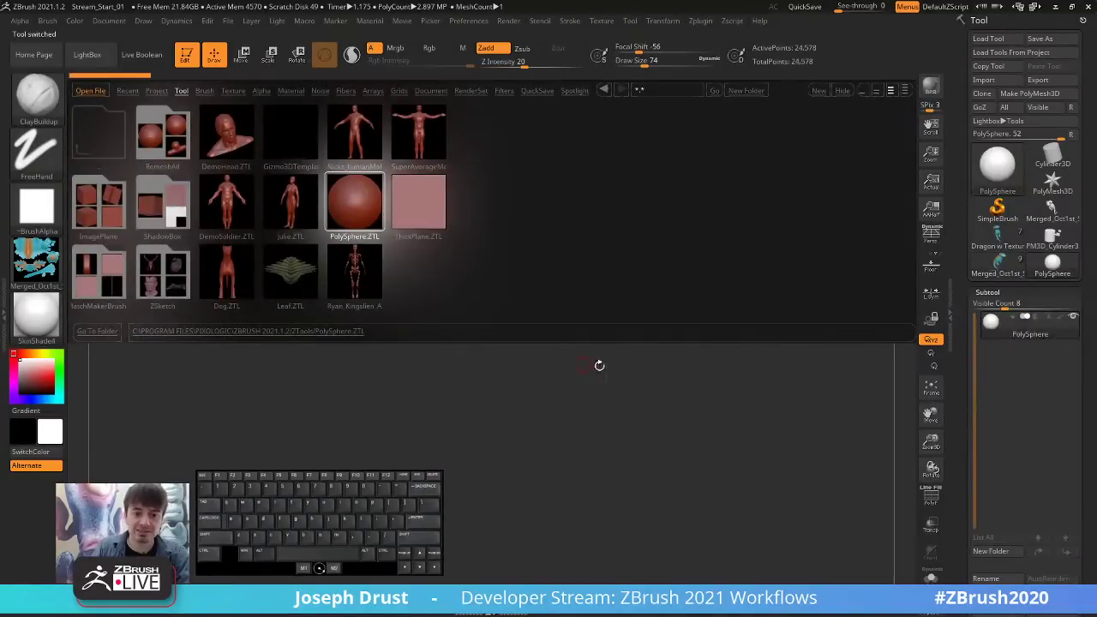
pyautogui.press('f')
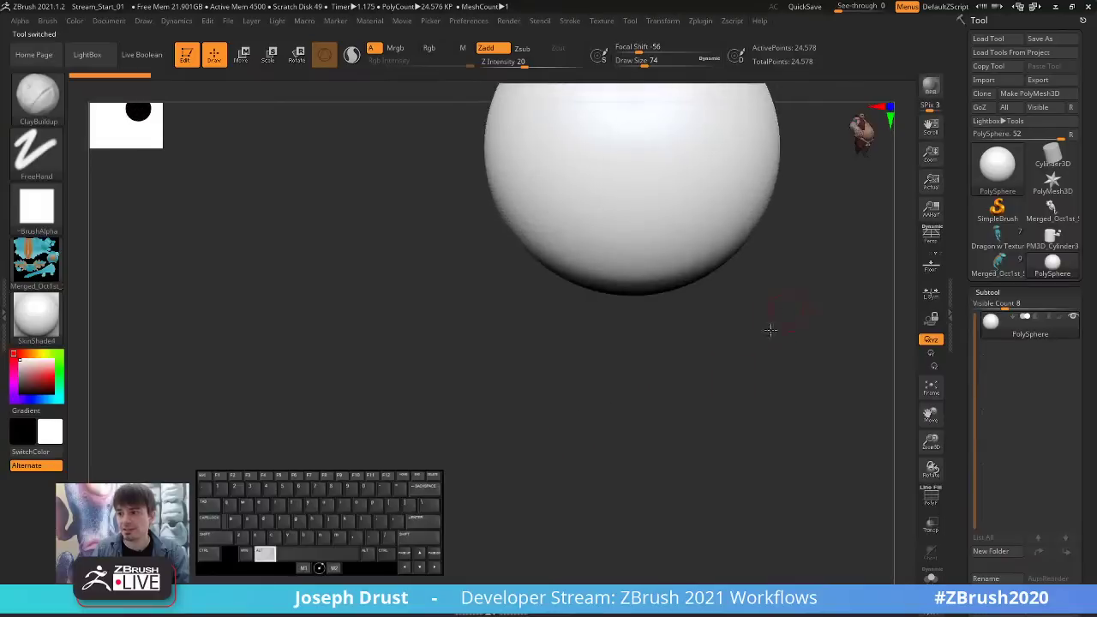
pyautogui.hotkey('shift', 'f')
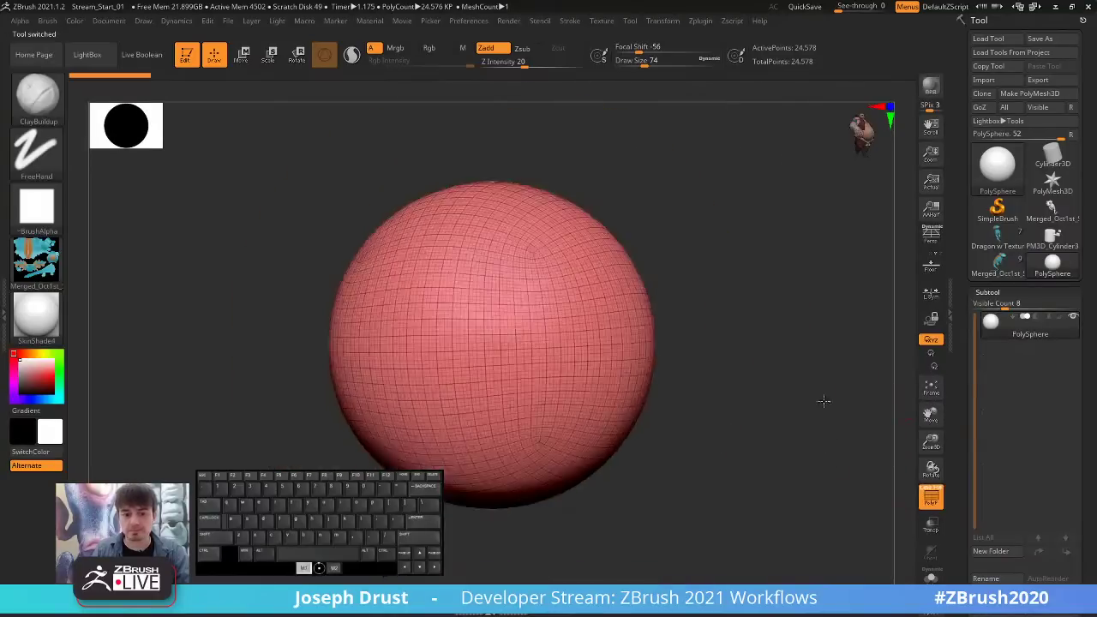
pyautogui.keyDown('alt'); pyautogui.moveTo(846, 420); pyautogui.dragTo(866, 405); pyautogui.keyUp('alt')
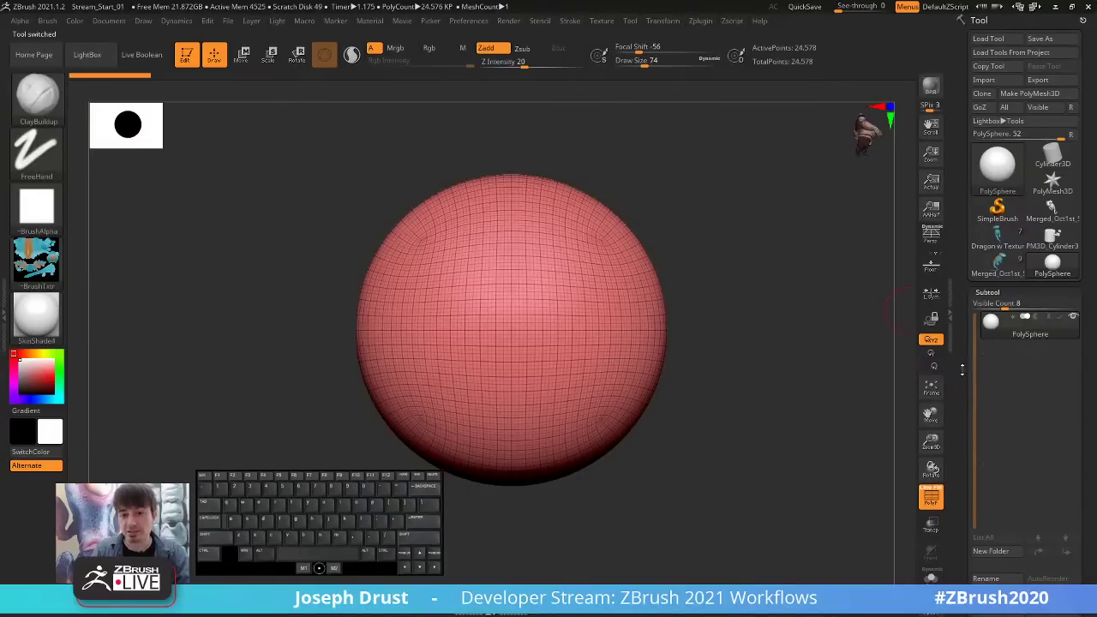
# Lower the PolySphere to its lowest subdivision level and delete its higher subdivision levels.
pyautogui.scroll(-5, 990, 300)
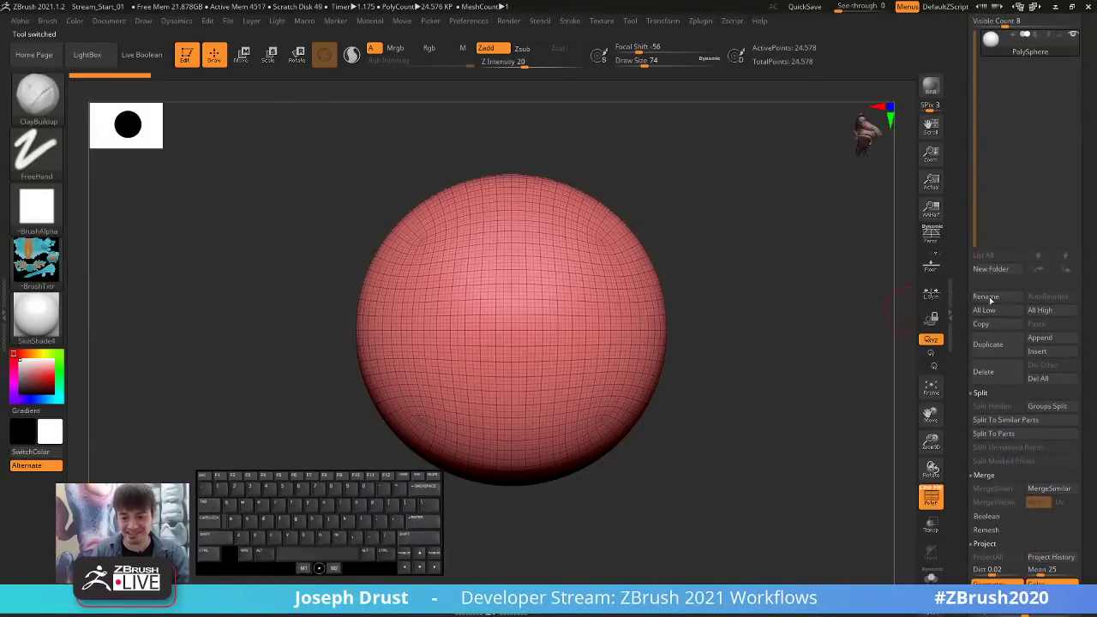
pyautogui.scroll(5, 990, 300)
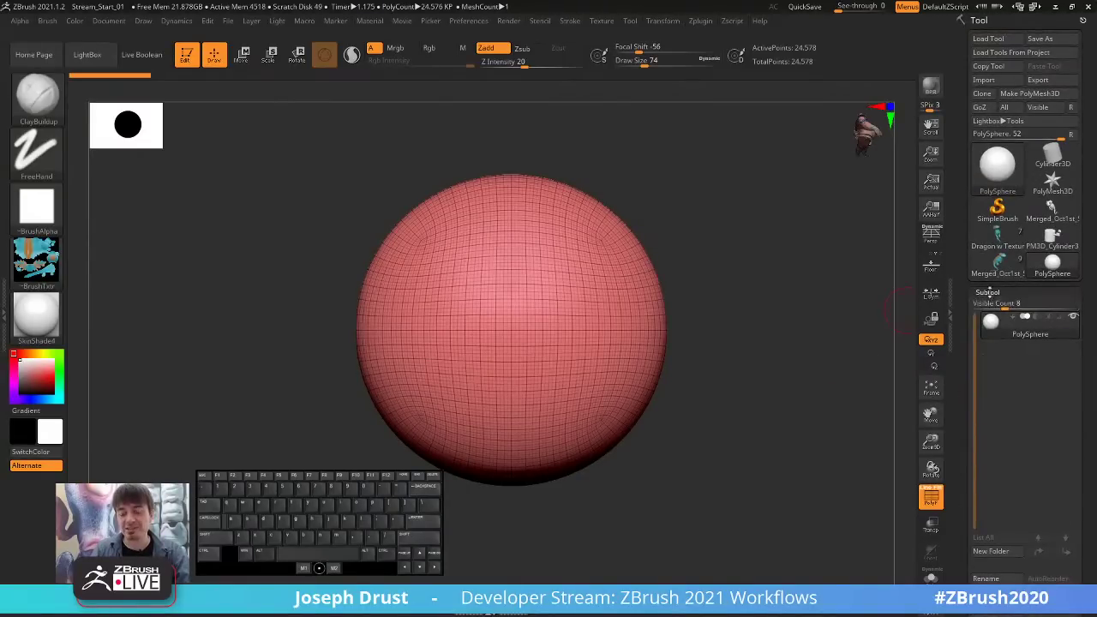
pyautogui.click(987, 291)
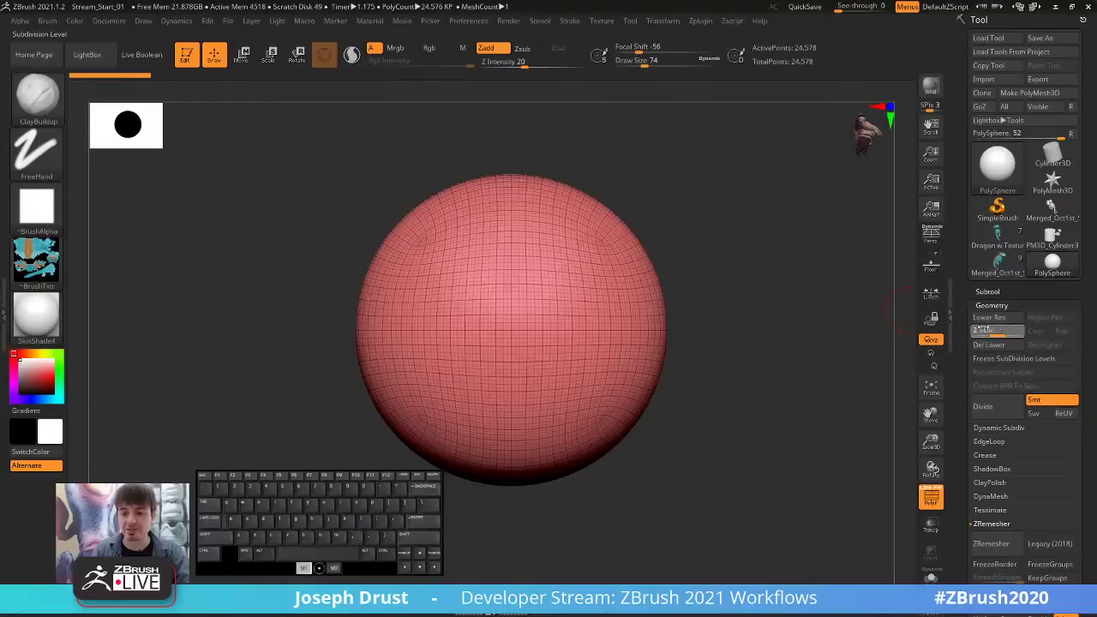
pyautogui.click(1044, 344)
pyautogui.click(1043, 344)
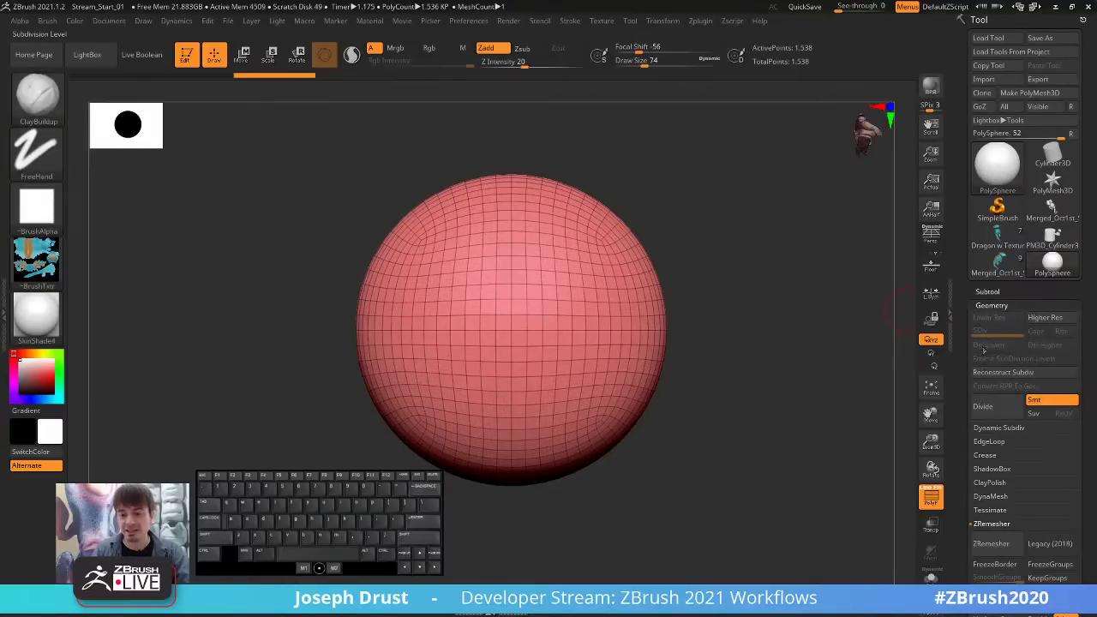
# Reconstruct the PolySphere's lower subdivisions repeatedly down to a plain cube, and delete the higher subdivision levels.
pyautogui.click(993, 375)
pyautogui.click(992, 375)
pyautogui.click(991, 376)
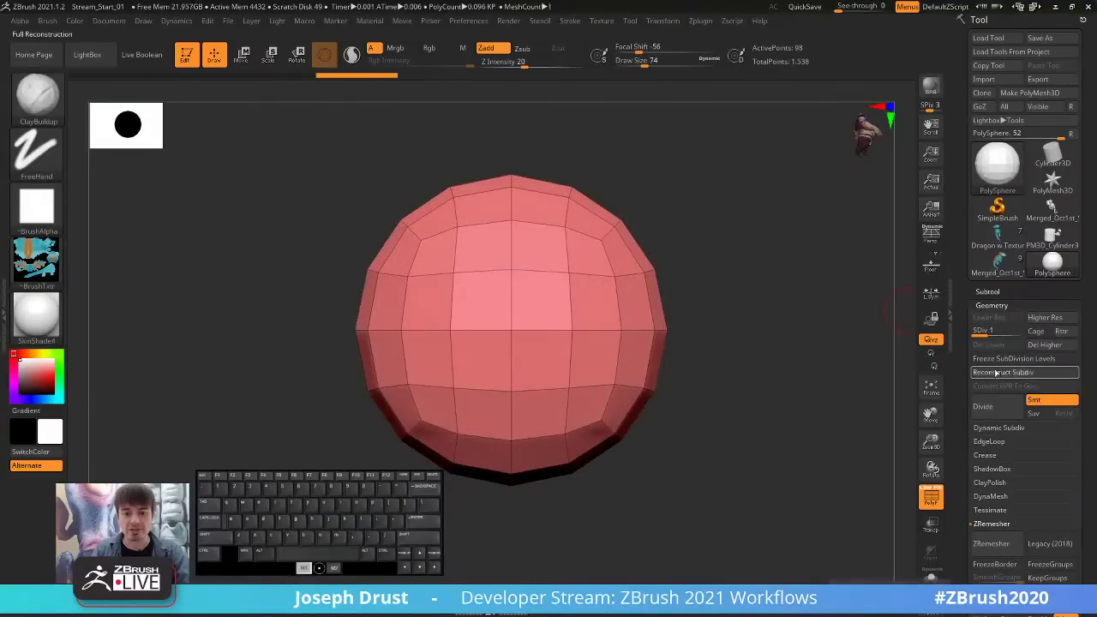
pyautogui.click(990, 377)
pyautogui.moveTo(832, 317)
pyautogui.mouseDown()
pyautogui.moveTo(796, 359)
pyautogui.moveTo(820, 351)
pyautogui.moveTo(818, 306)
pyautogui.mouseUp()
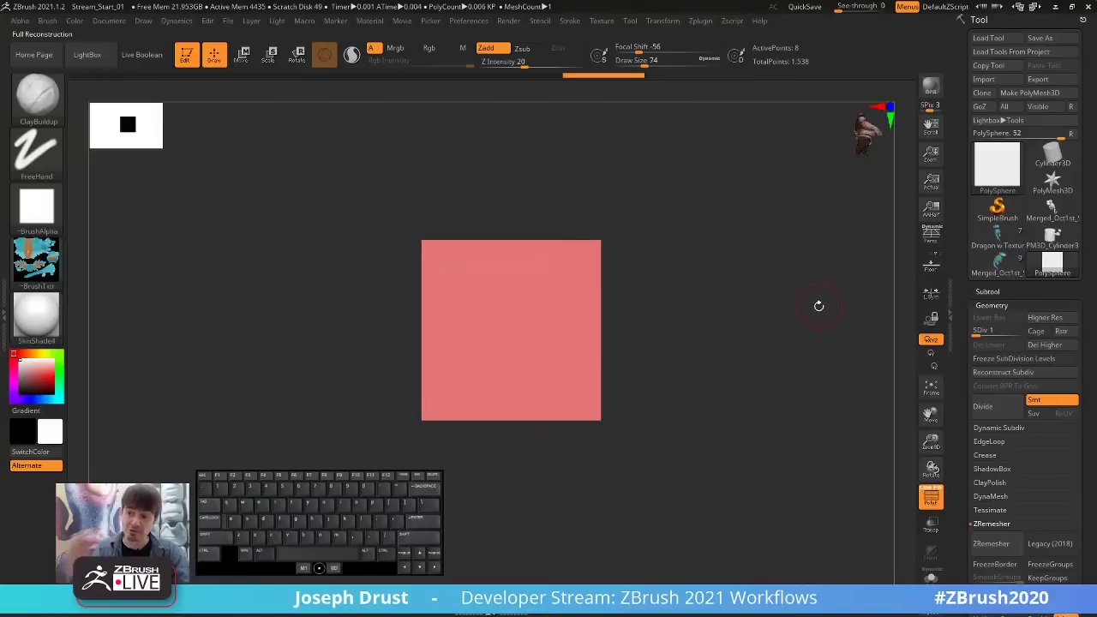
pyautogui.moveTo(727, 300); pyautogui.dragTo(741, 326)
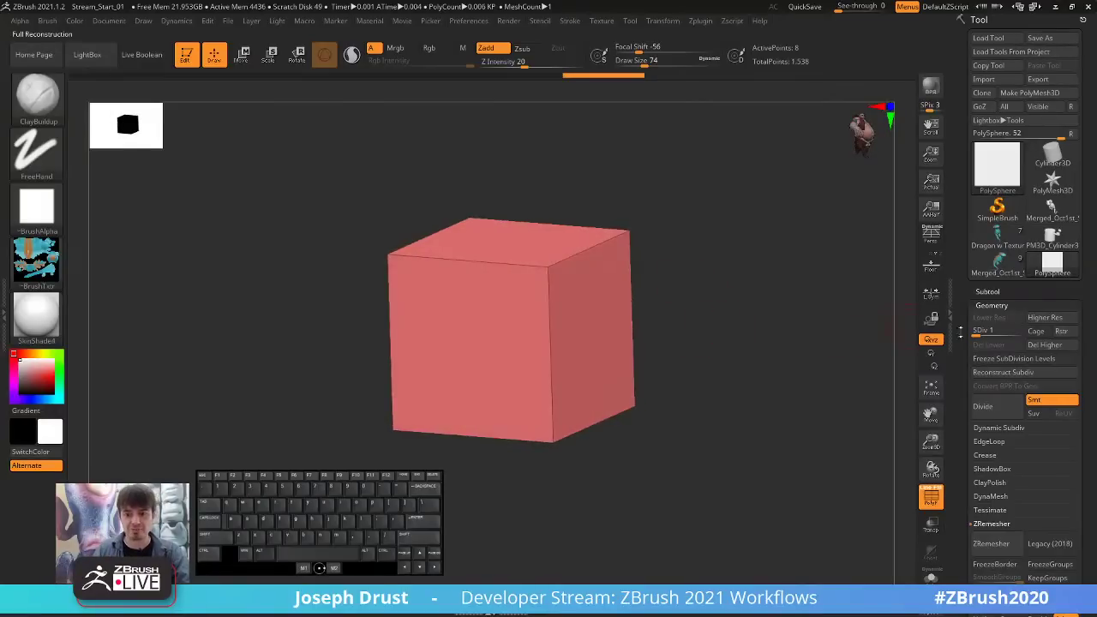
pyautogui.click(1039, 357)
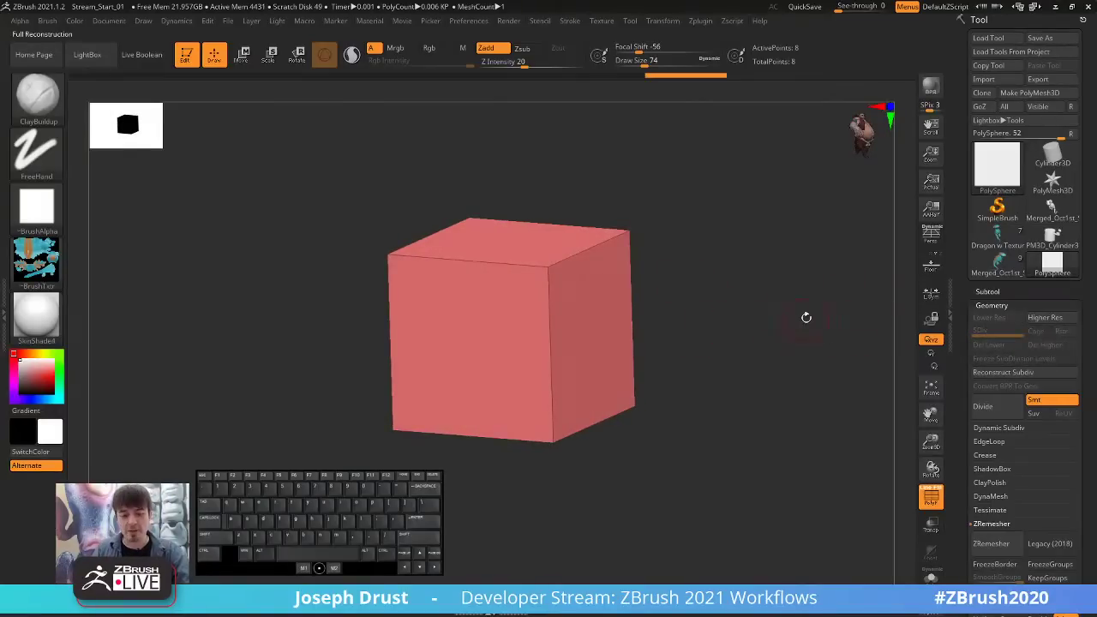
# Divide the cube up to subdivision level 7 and check the rounded form with and without its wireframe.
pyautogui.press('ctrl')
pyautogui.hotkey('ctrl', 'd')
pyautogui.hotkey('ctrl', 'd')
pyautogui.hotkey('ctrl', 'd')
pyautogui.hotkey('ctrl', 'd')
pyautogui.hotkey('ctrl', 'd')
pyautogui.hotkey('ctrl', 'd')
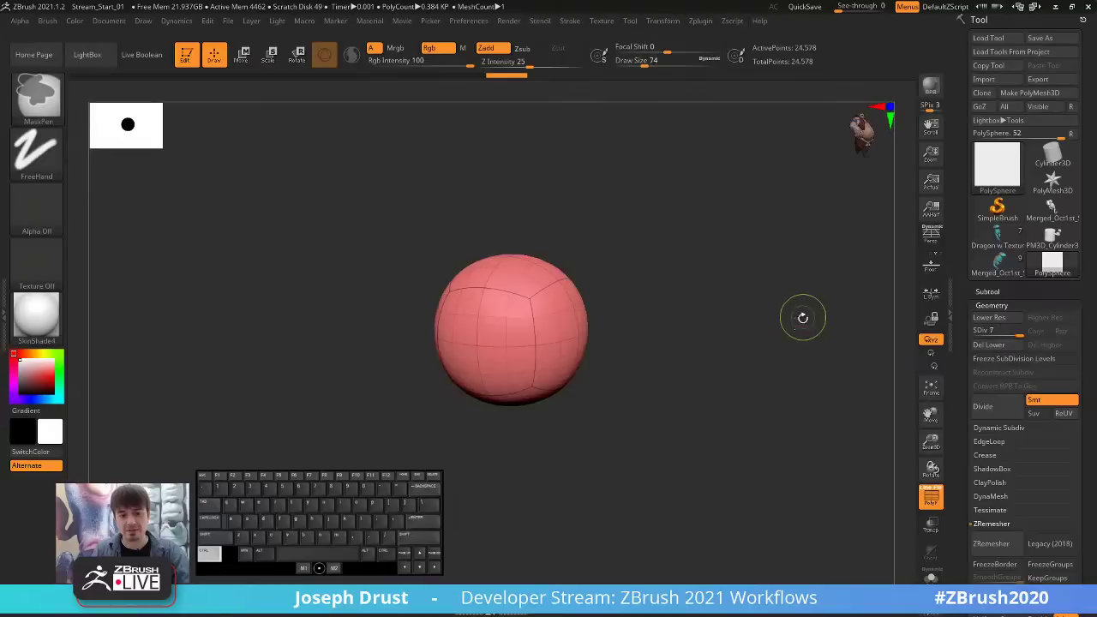
pyautogui.click(929, 495)
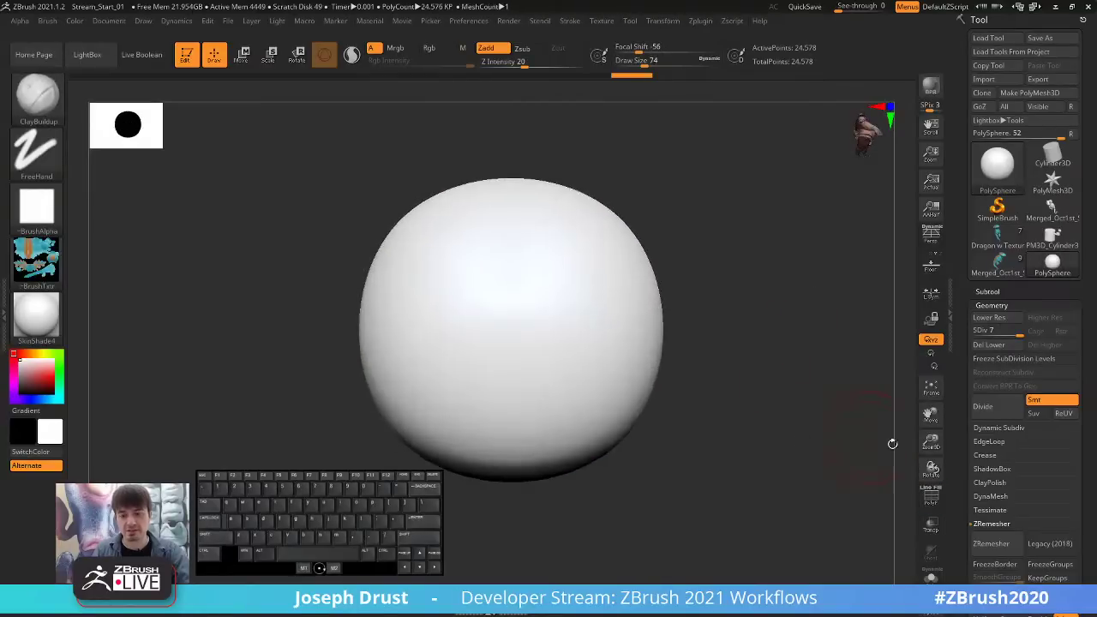
pyautogui.press('f')
pyautogui.click(930, 497)
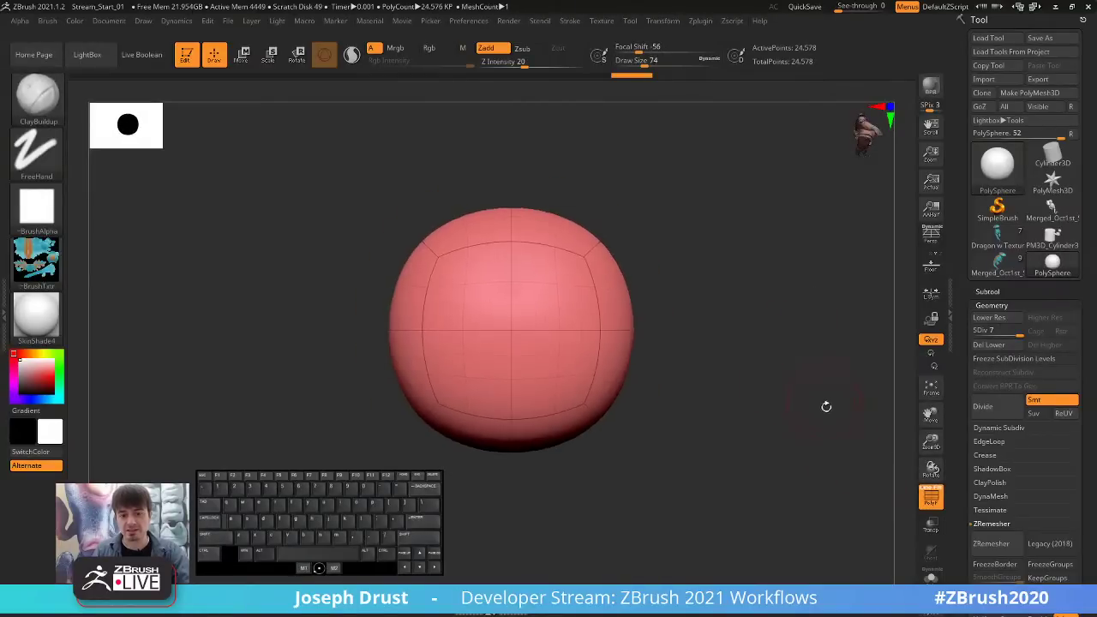
pyautogui.click(929, 497)
# Round the divided cube into a true sphere with the Spherize deformation.
pyautogui.moveTo(963, 483); pyautogui.dragTo(963, 441)
pyautogui.scroll(-10, 978, 283)
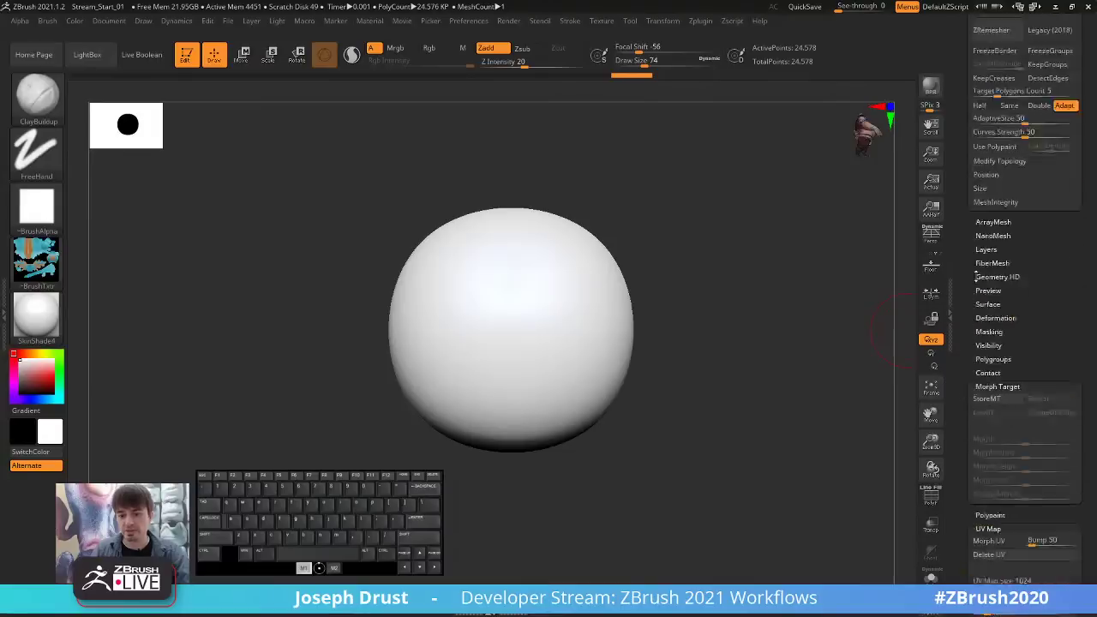
pyautogui.click(995, 207)
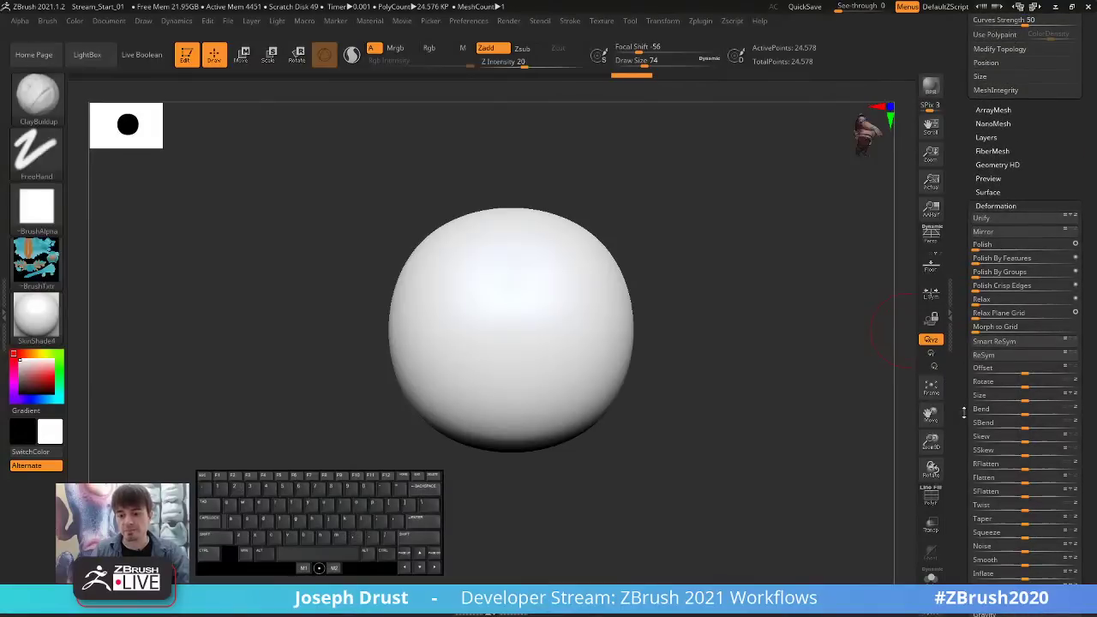
pyautogui.scroll(-5, 1021, 394)
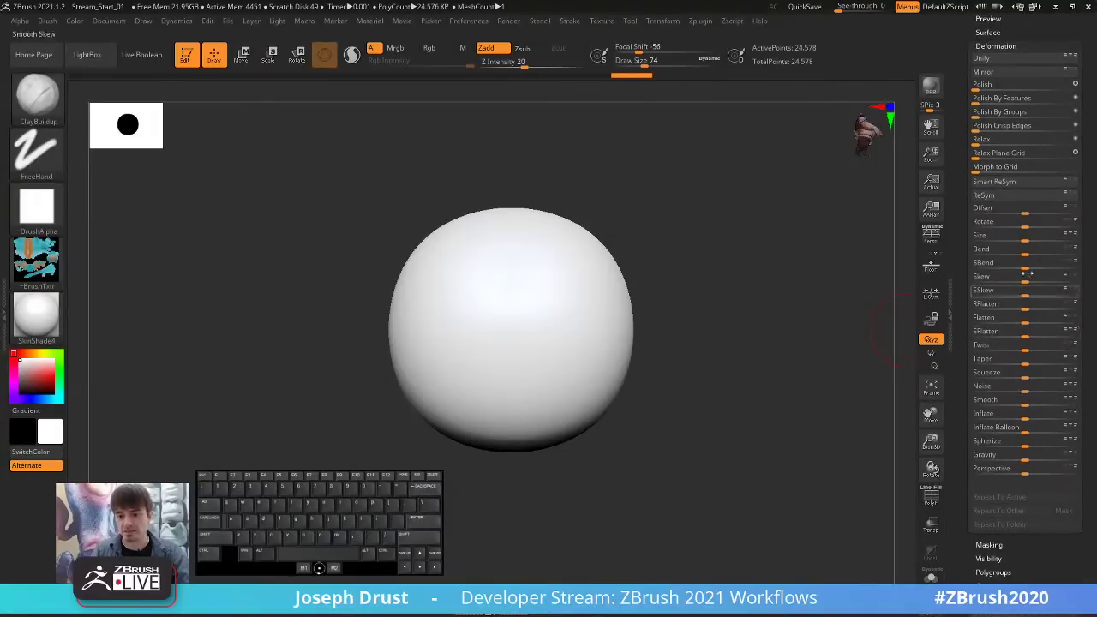
pyautogui.moveTo(1025, 441); pyautogui.dragTo(1083, 440)
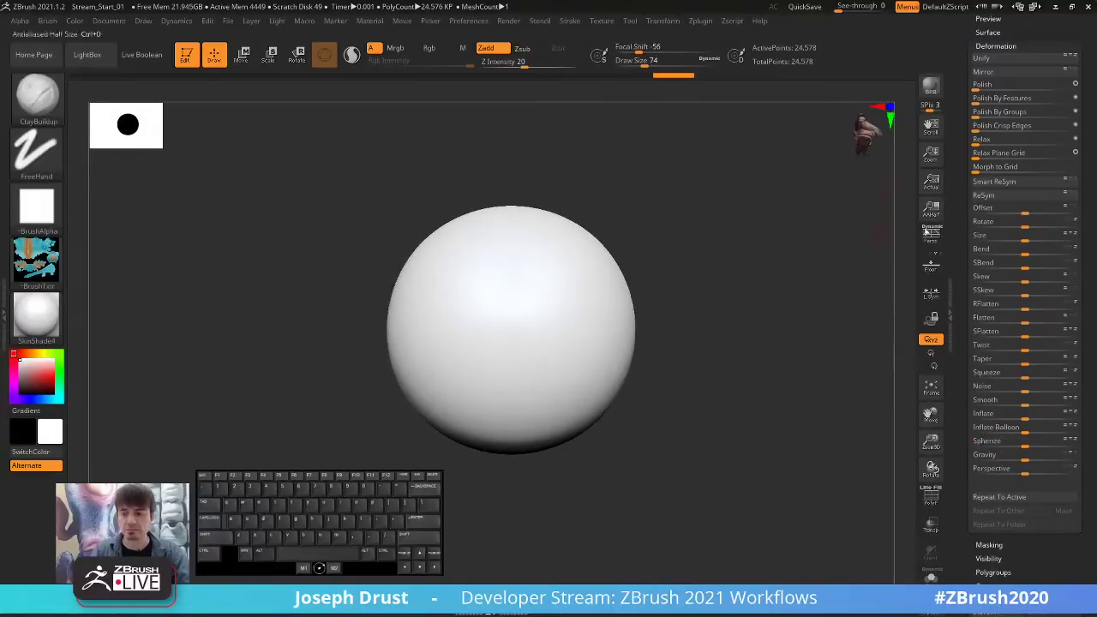
# Switch back to the merged creature and lower it to subdivision level 1.
pyautogui.scroll(4, 964, 219)
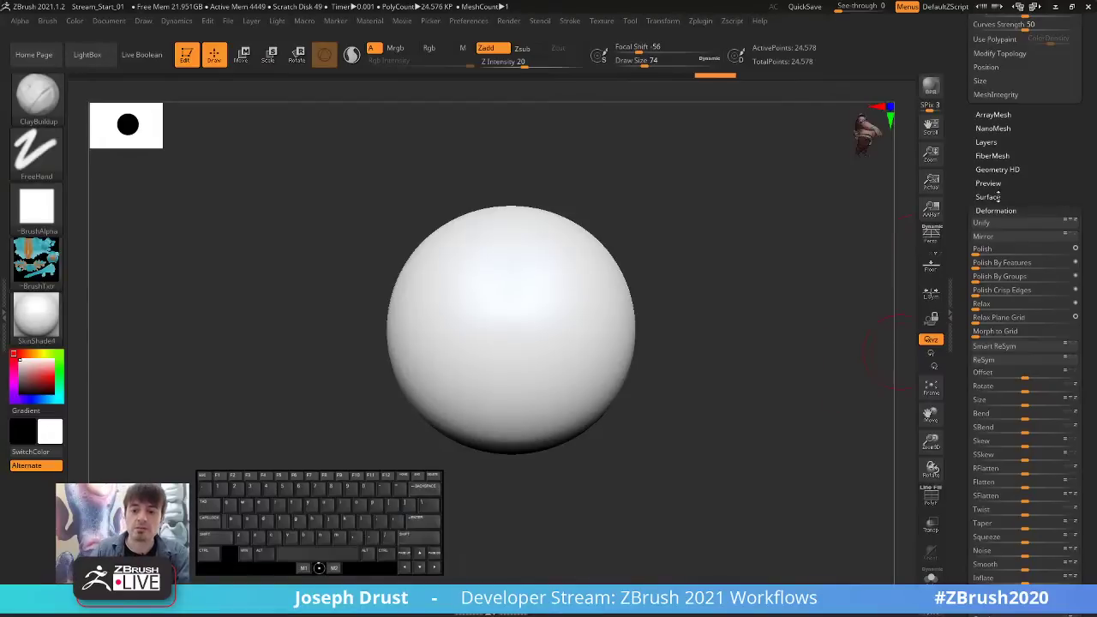
pyautogui.scroll(10, 978, 174)
pyautogui.click(1012, 270)
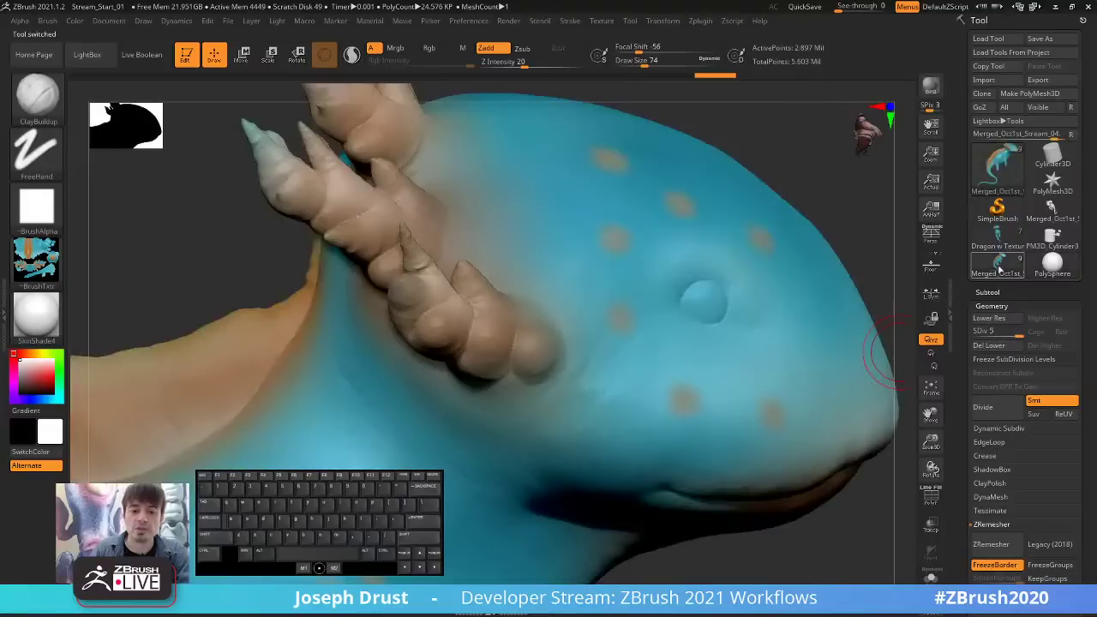
pyautogui.moveTo(879, 230)
pyautogui.keyDown('alt'); pyautogui.mouseDown()
pyautogui.moveTo(768, 328)
pyautogui.moveTo(813, 266)
pyautogui.mouseUp(); pyautogui.keyUp('alt')
pyautogui.hotkey('shift', 'd')
pyautogui.hotkey('shift', 'd')
pyautogui.hotkey('shift', 'd')
pyautogui.hotkey('shift', 'd')
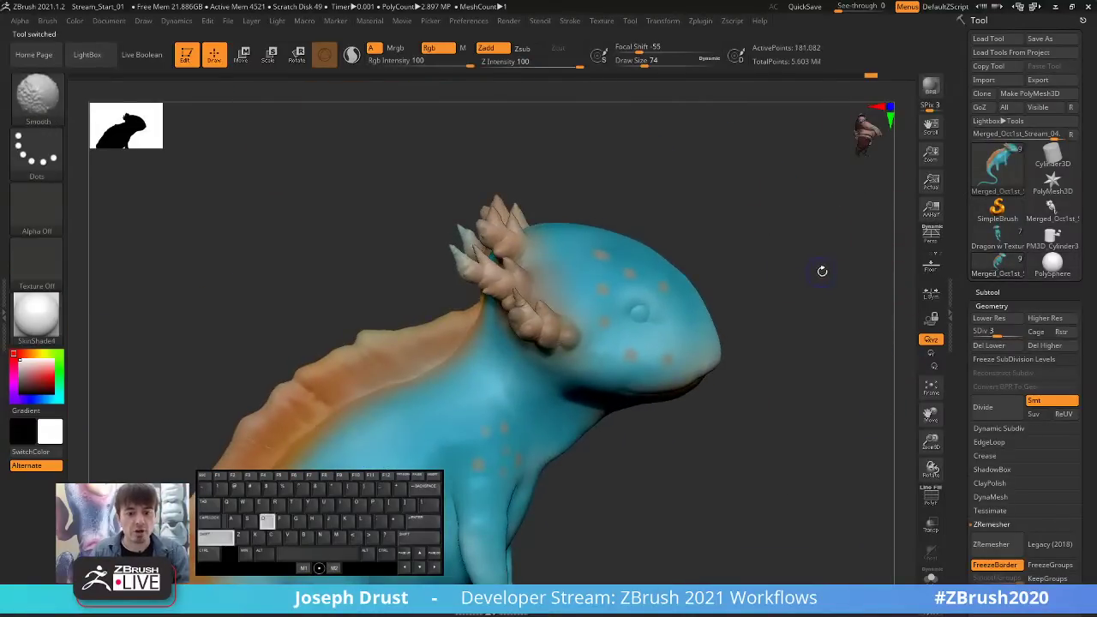
pyautogui.moveTo(746, 284); pyautogui.dragTo(801, 225)
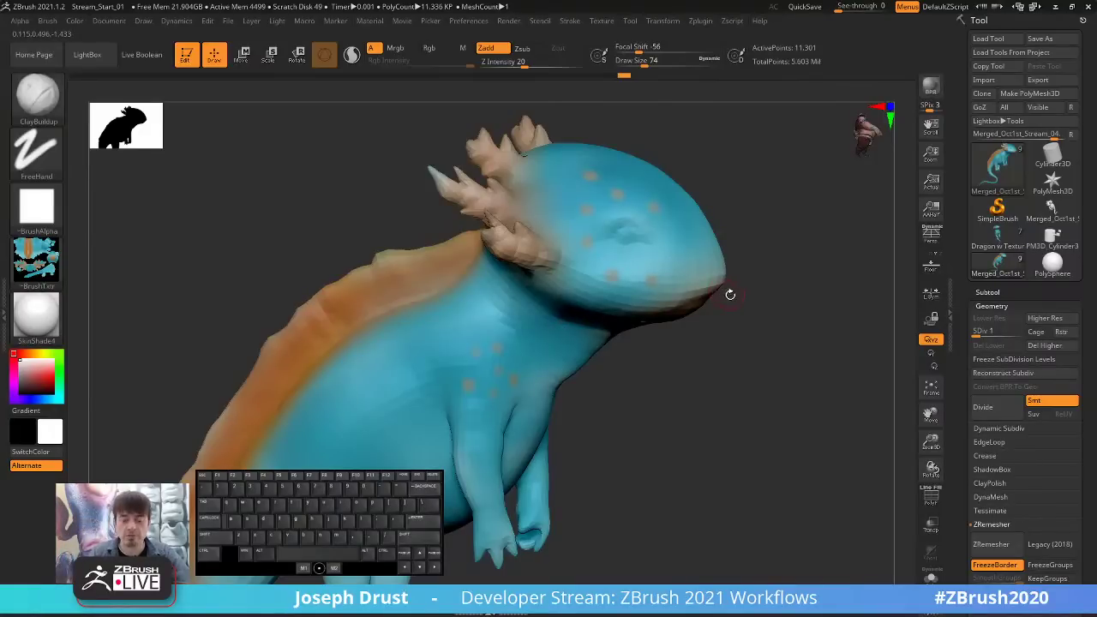
pyautogui.moveTo(749, 280); pyautogui.dragTo(798, 310)
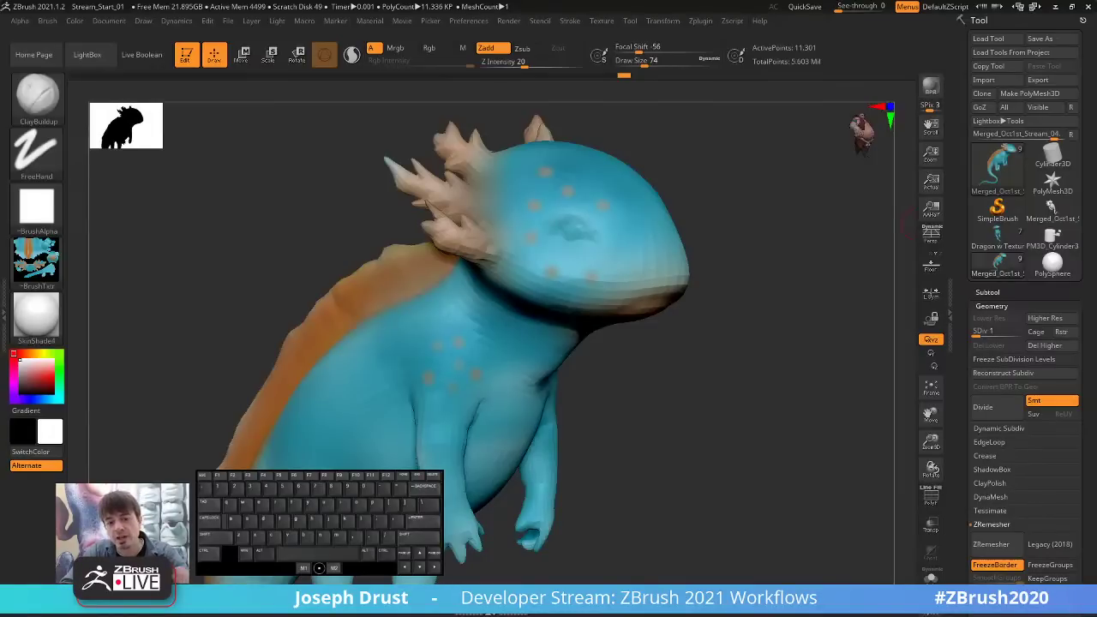
pyautogui.moveTo(666, 384); pyautogui.dragTo(660, 220)
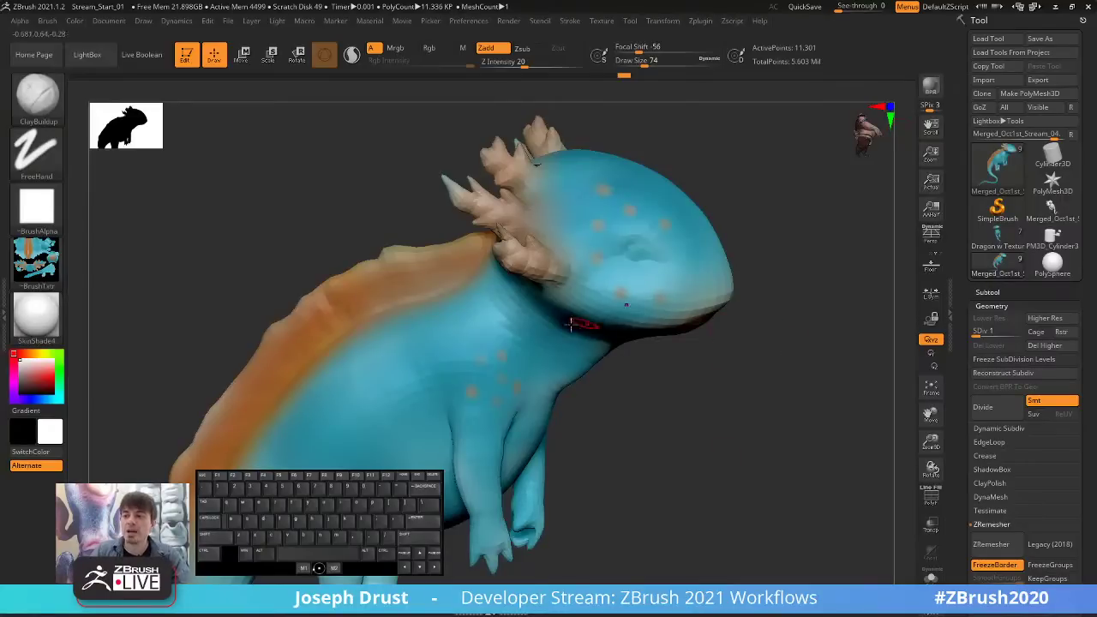
pyautogui.moveTo(787, 277); pyautogui.dragTo(790, 305)
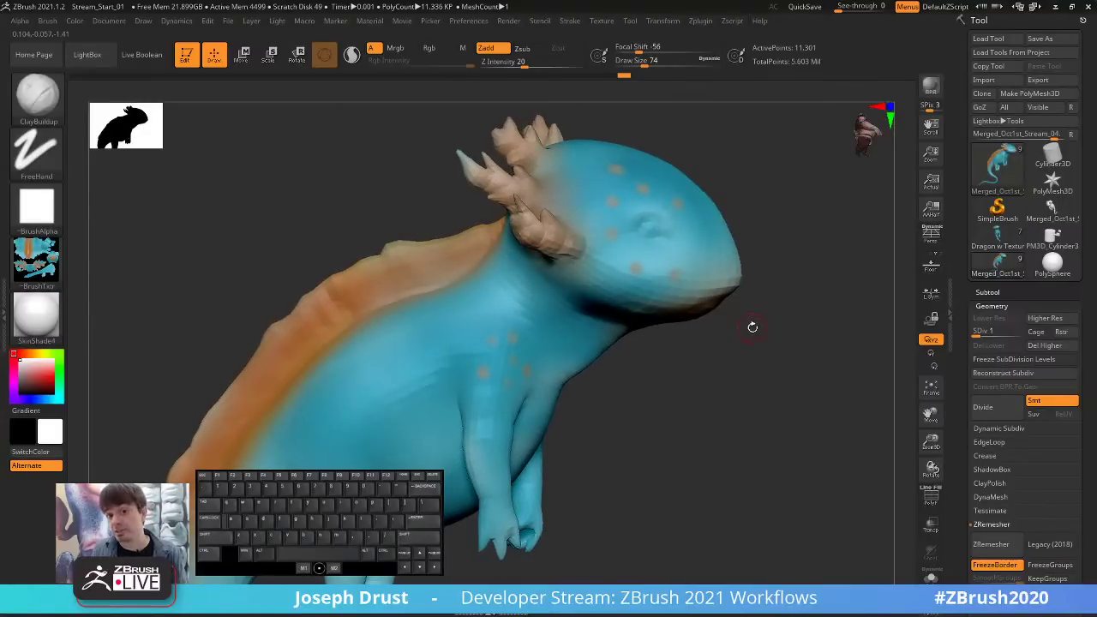
pyautogui.moveTo(707, 338); pyautogui.dragTo(664, 347)
# Create a displacement map for the low-resolution creature with the Adaptive option enabled.
pyautogui.moveTo(958, 383); pyautogui.dragTo(962, 353)
pyautogui.scroll(-10, 961, 353)
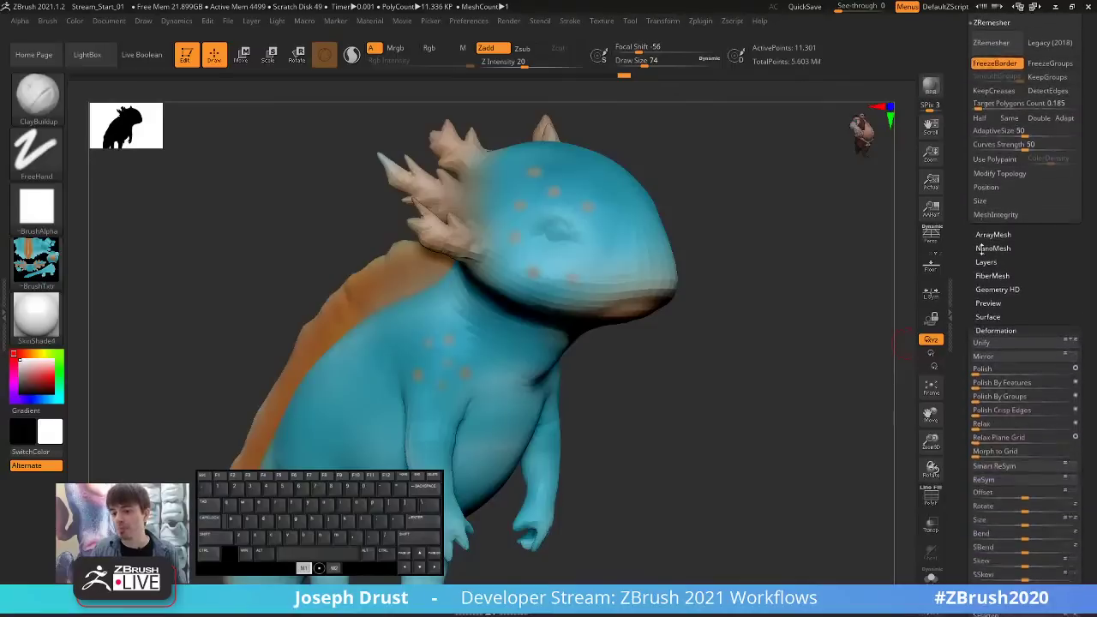
pyautogui.scroll(-10, 964, 403)
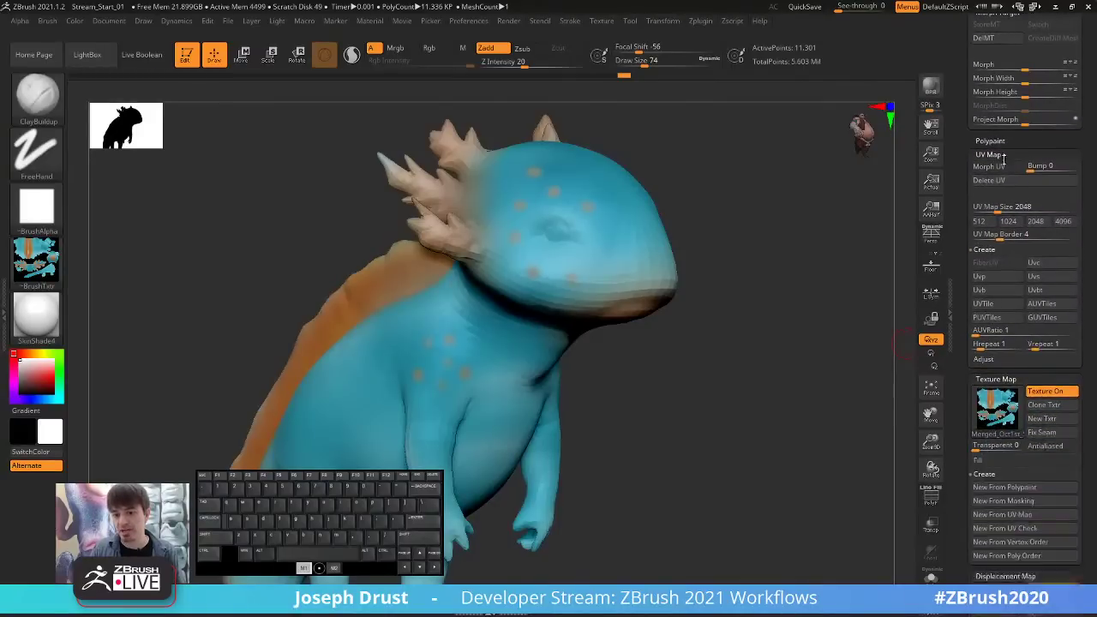
pyautogui.scroll(-5, 964, 403)
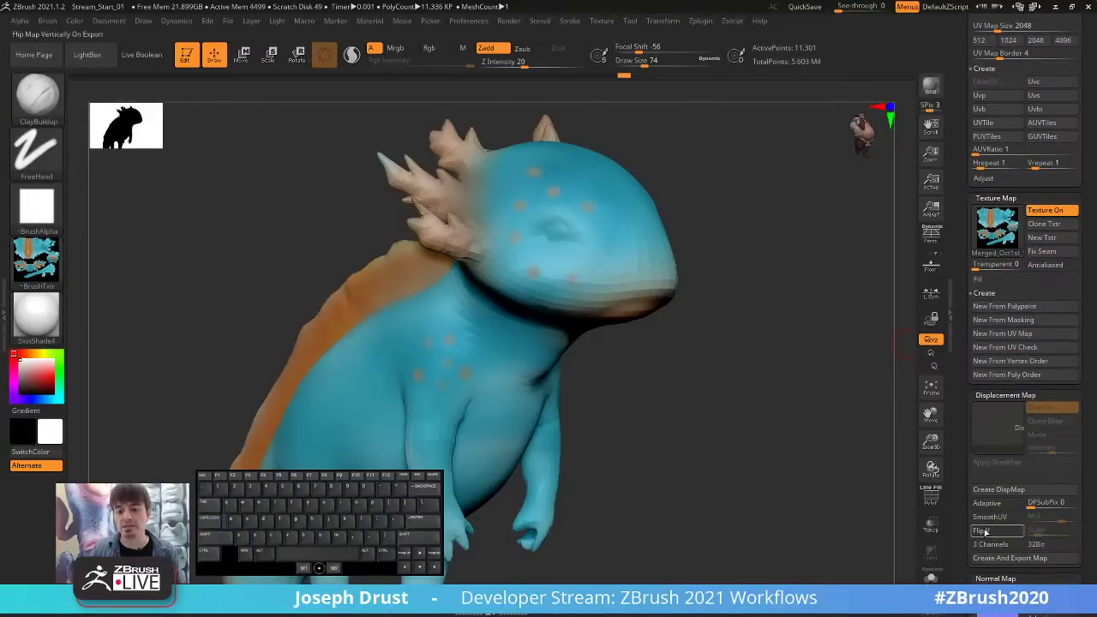
pyautogui.click(988, 503)
pyautogui.click(998, 490)
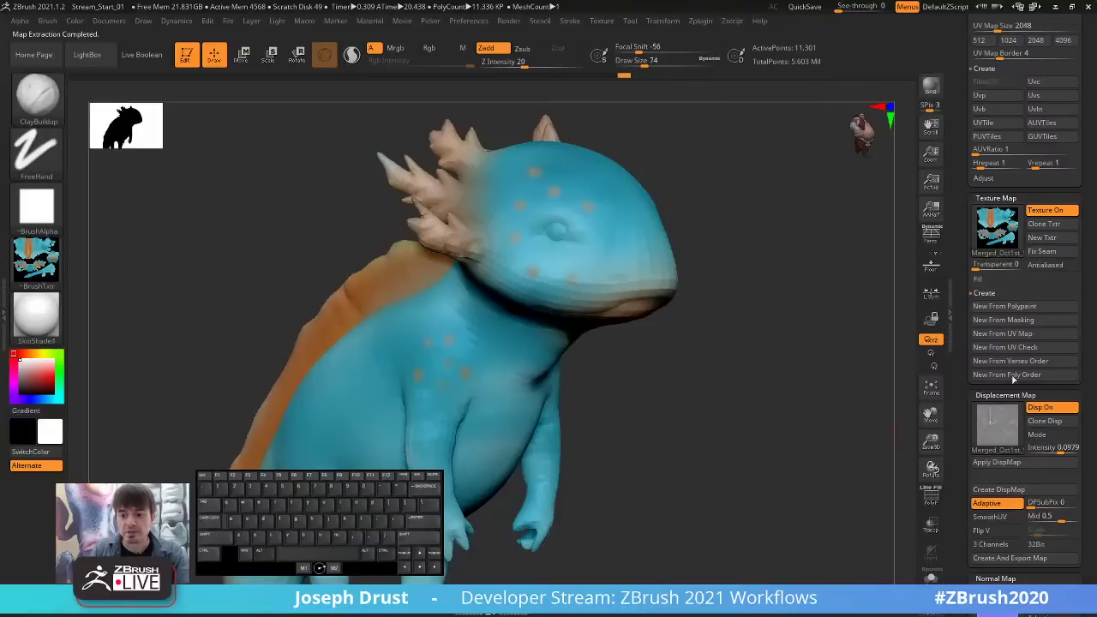
# Clone the displacement map to the alphas and export it to the Desktop as a Photoshop file named Merged_Oct1st_Stream_04.
pyautogui.moveTo(1000, 433)
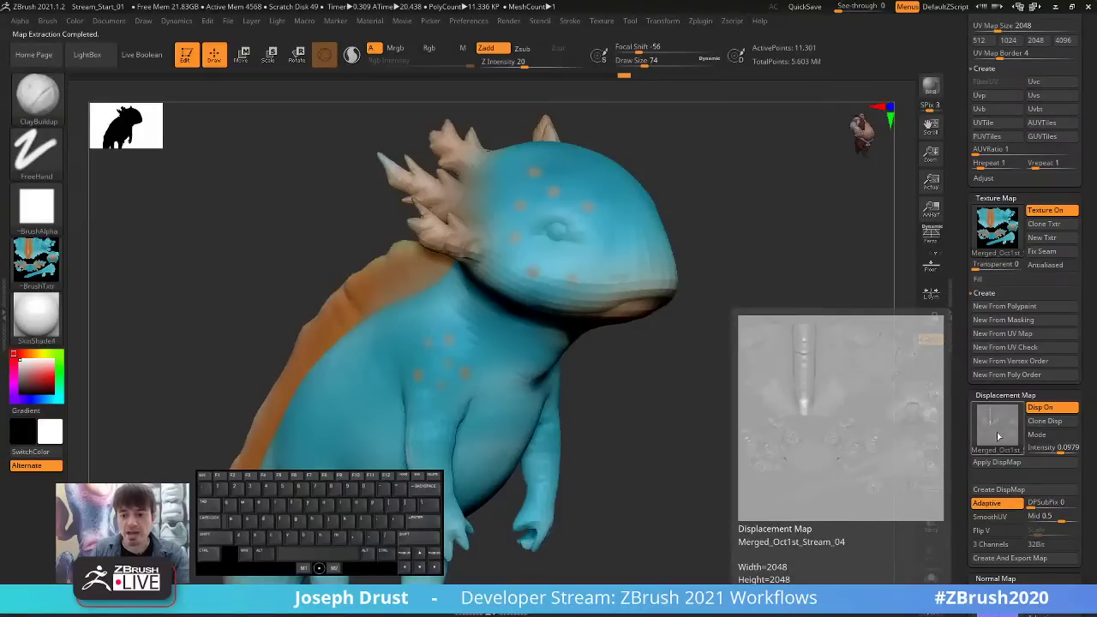
pyautogui.click(1044, 420)
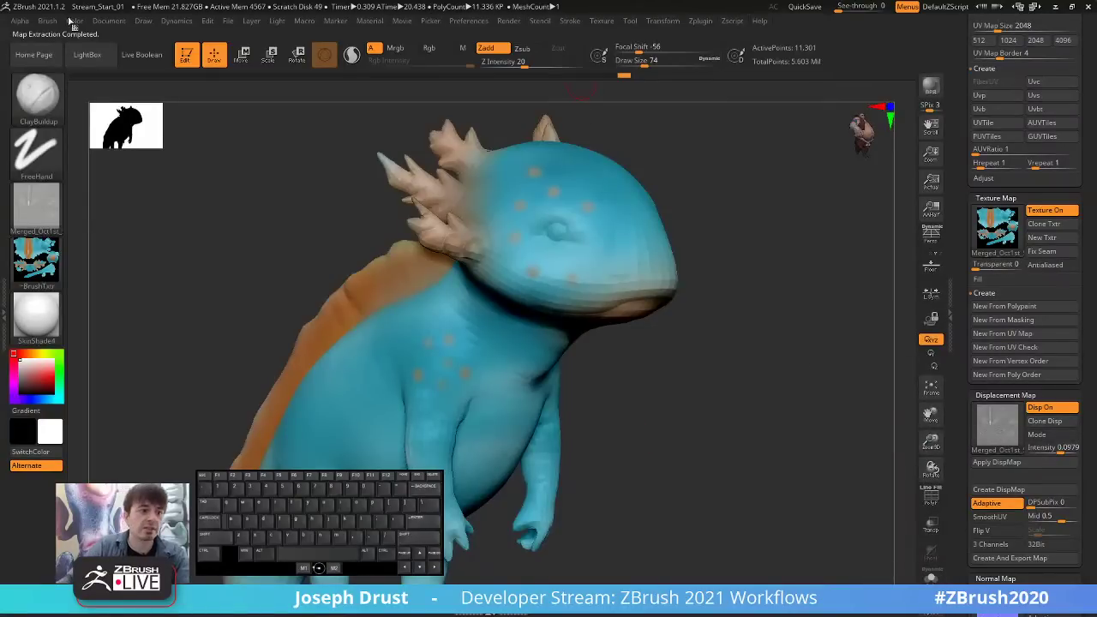
pyautogui.click(19, 21)
pyautogui.click(96, 42)
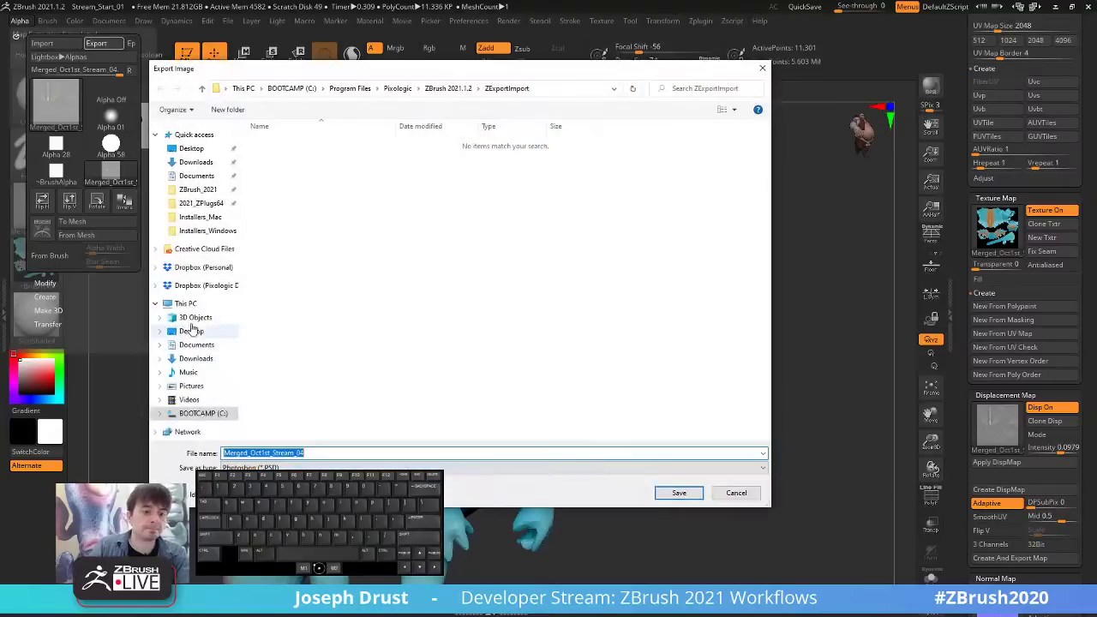
pyautogui.click(192, 149)
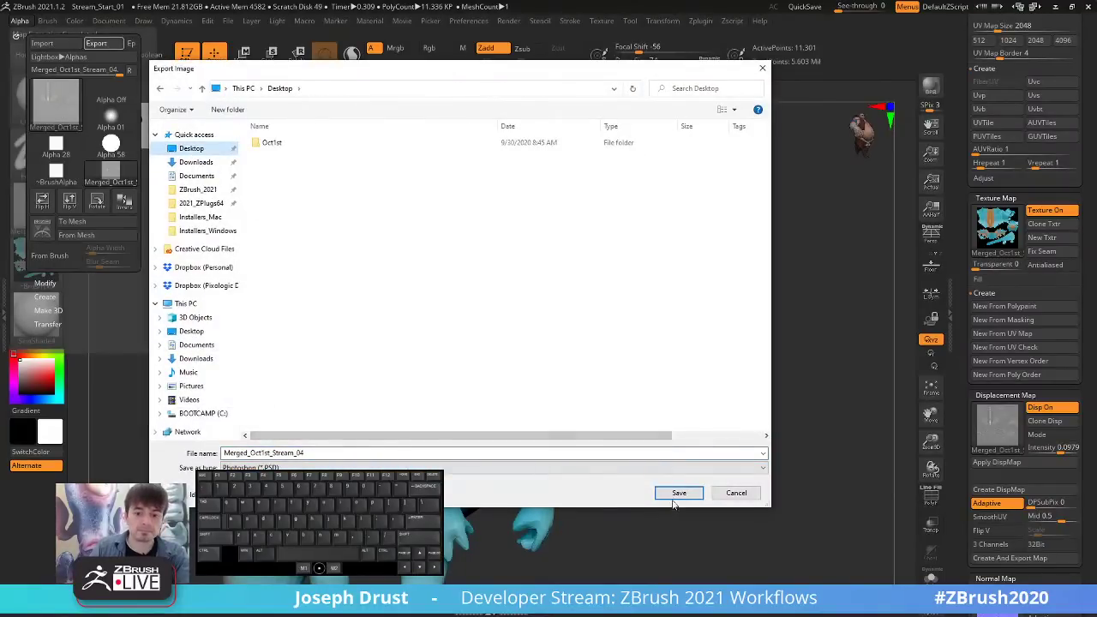
pyautogui.click(678, 493)
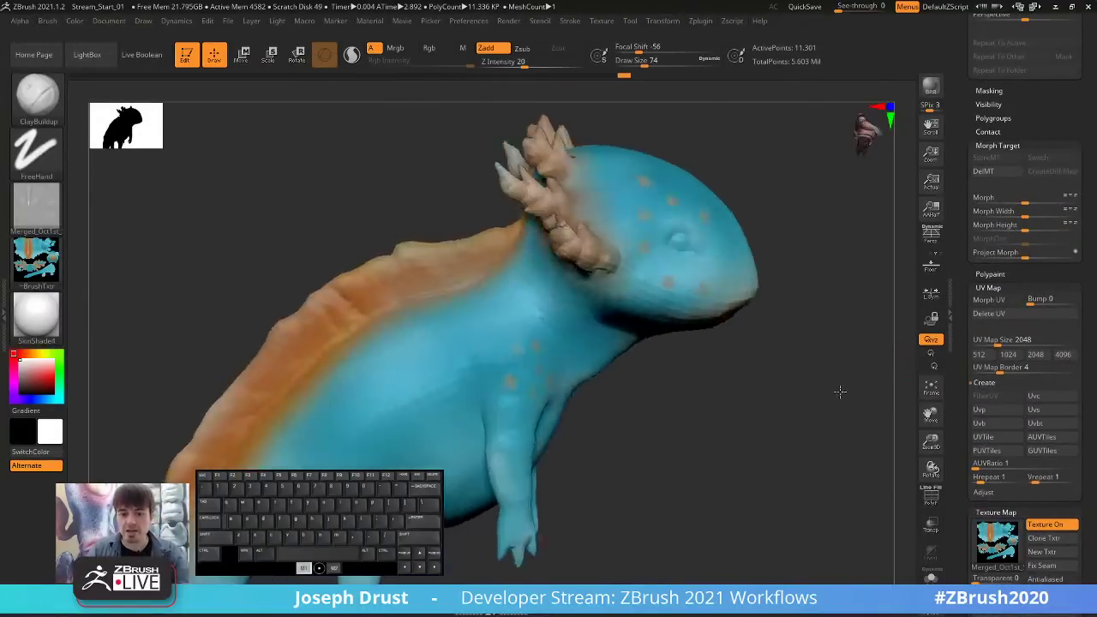
# Open the NoiseMaker surface noise editor for the low-resolution creature.
pyautogui.moveTo(840, 391); pyautogui.dragTo(891, 403)
pyautogui.scroll(-3, 966, 415)
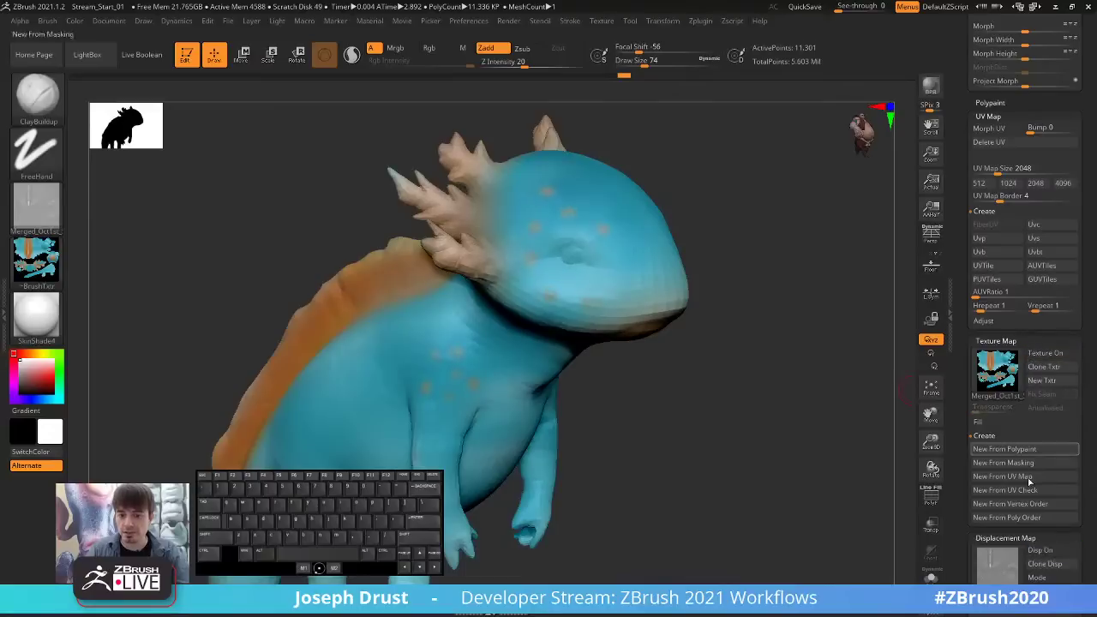
pyautogui.scroll(-5, 994, 445)
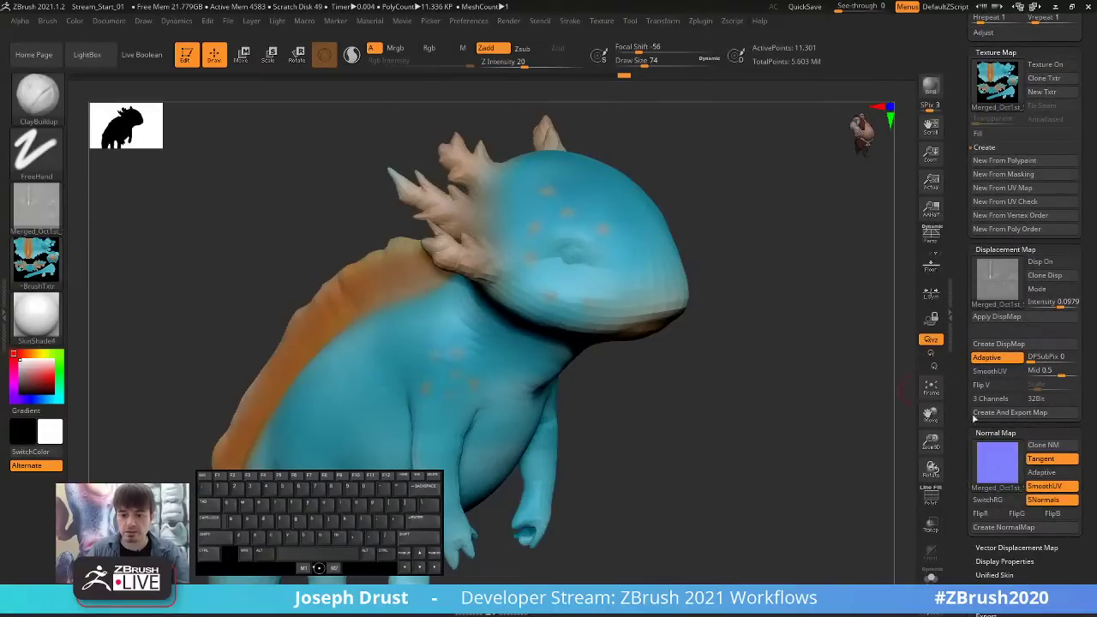
pyautogui.scroll(-2, 975, 419)
pyautogui.scroll(5, 964, 326)
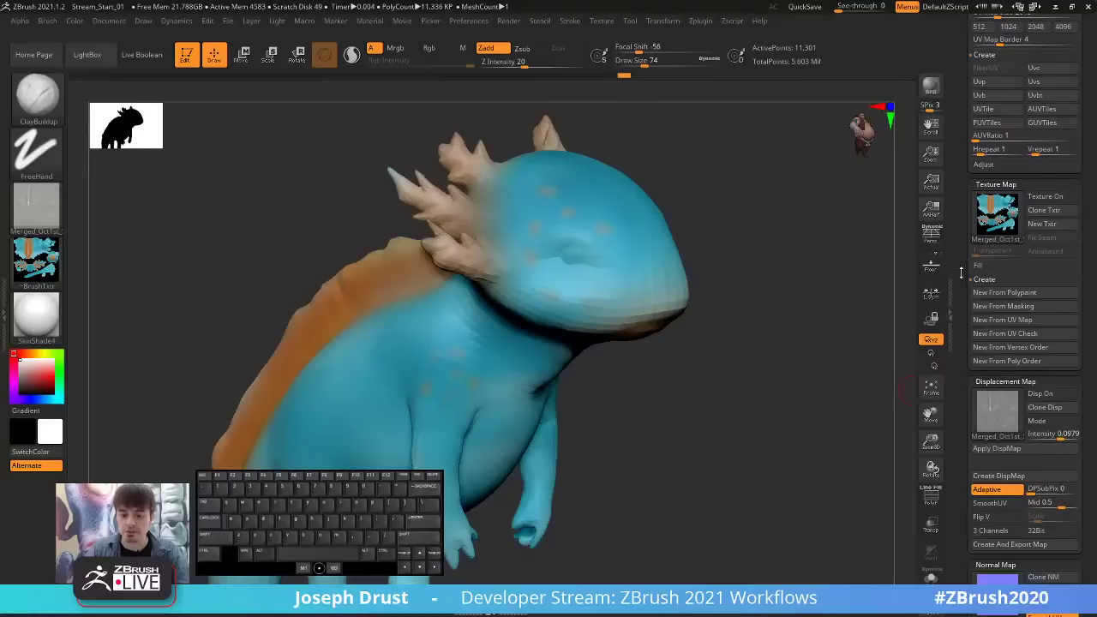
pyautogui.scroll(3, 960, 272)
pyautogui.scroll(4, 957, 300)
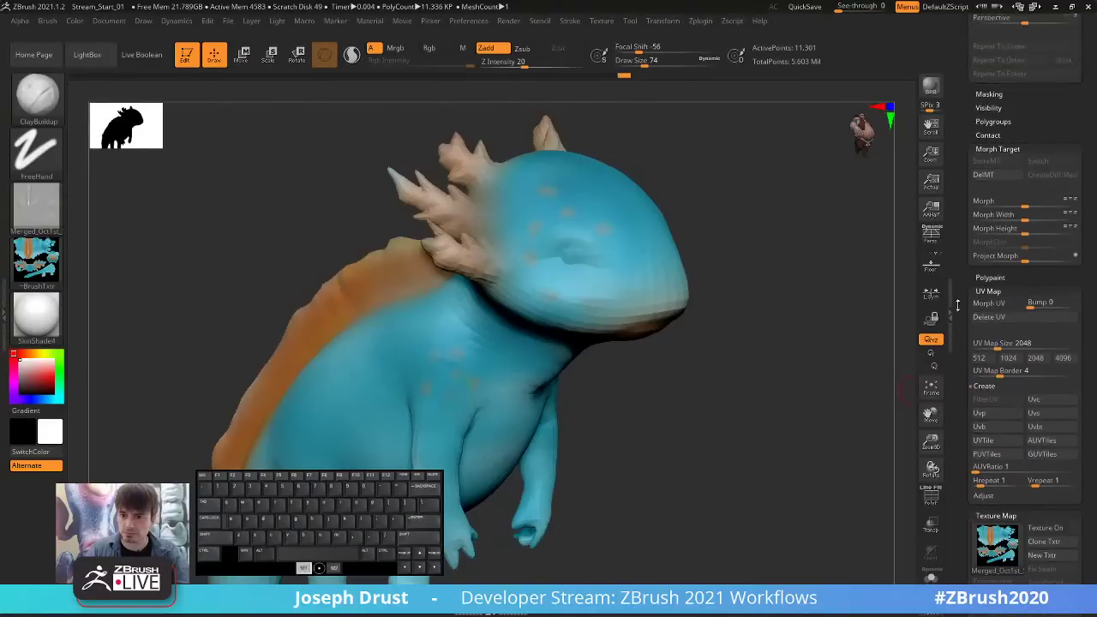
pyautogui.scroll(10, 957, 304)
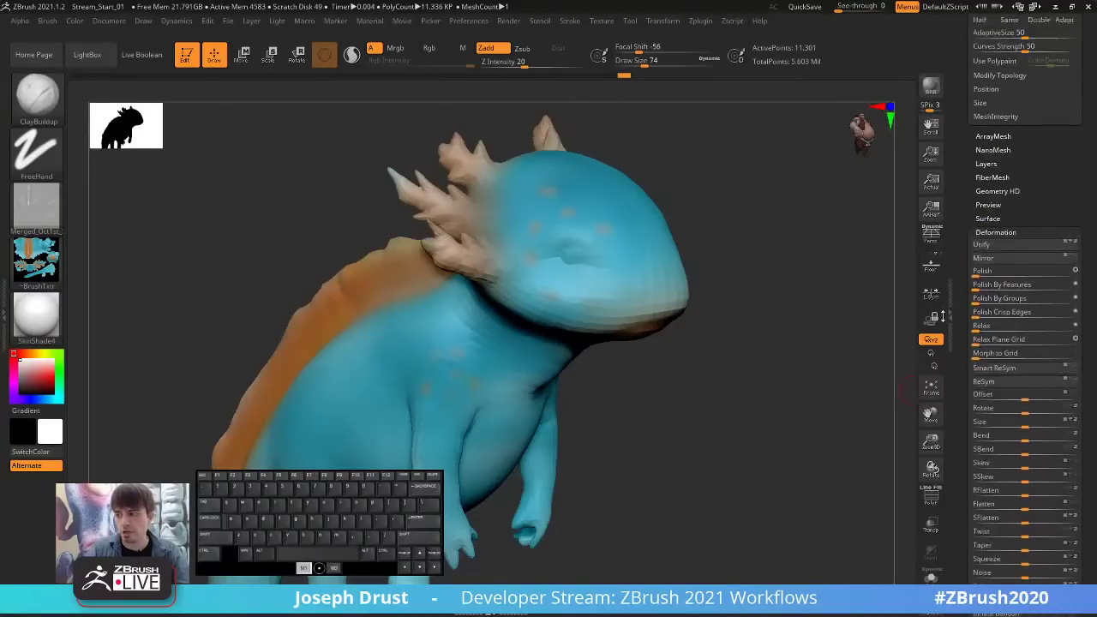
pyautogui.scroll(10, 942, 315)
pyautogui.press('shift')
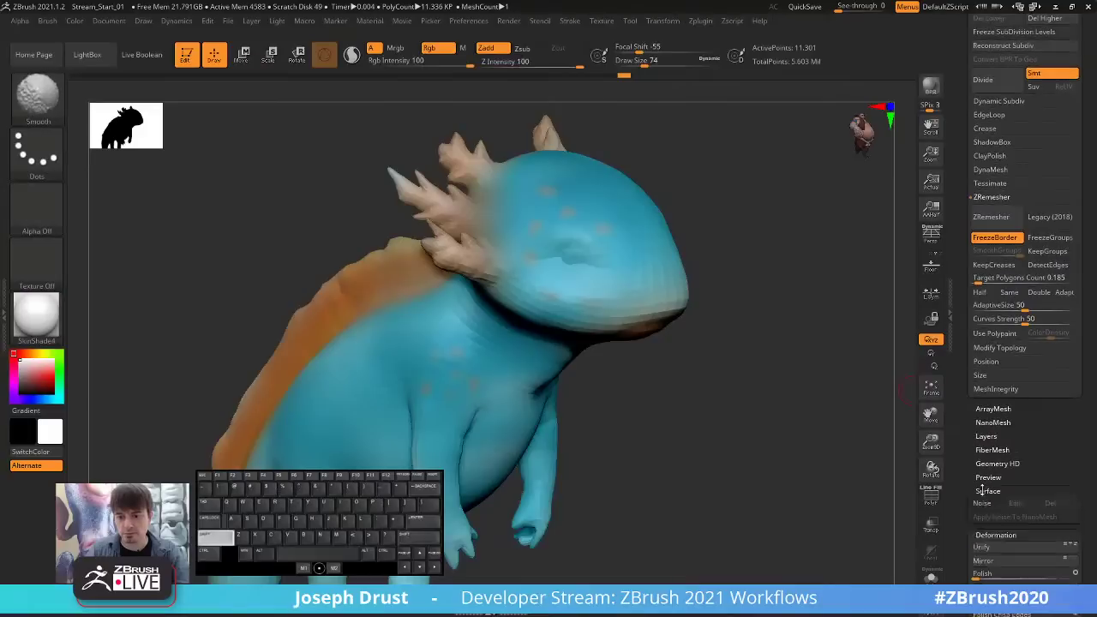
pyautogui.click(983, 490)
pyautogui.click(987, 409)
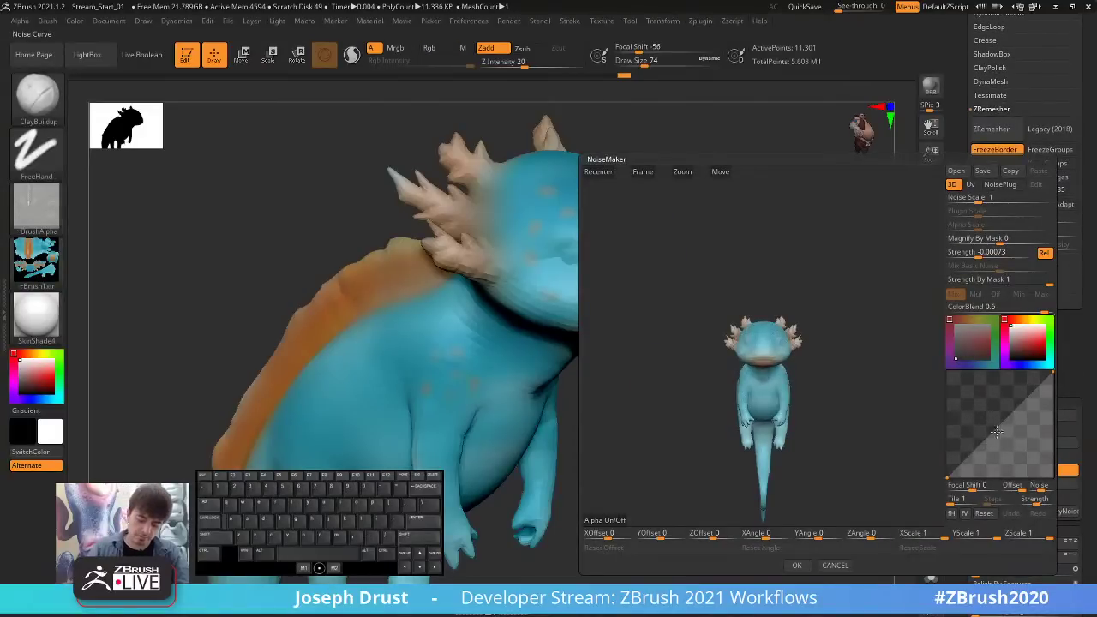
# Switch the noise to UV mode and load the exported displacement map as its alpha.
pyautogui.moveTo(697, 426); pyautogui.dragTo(934, 295)
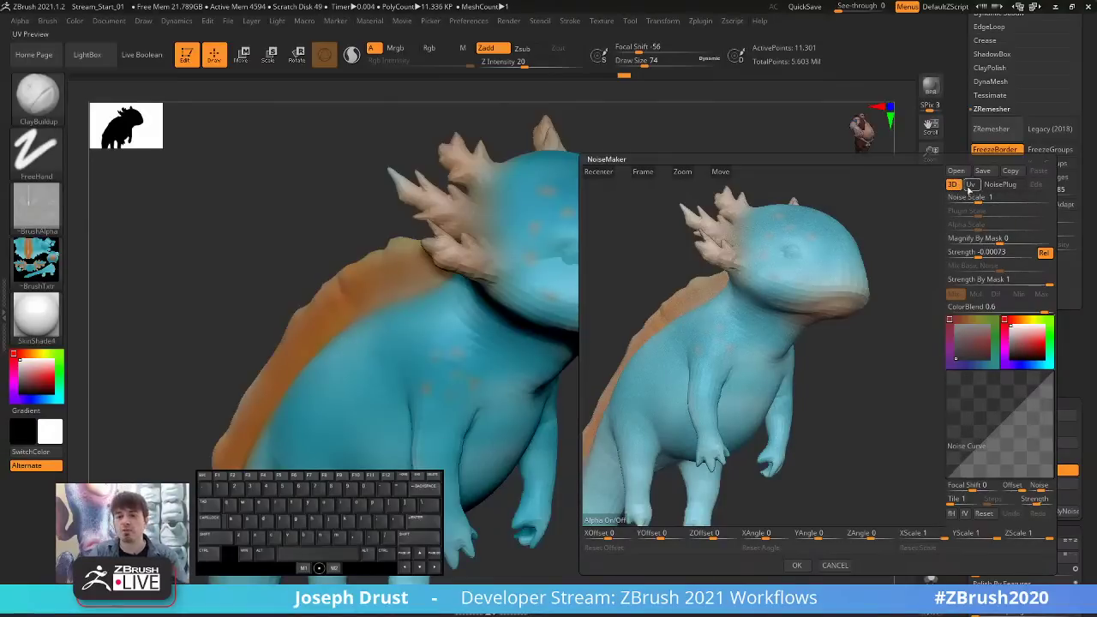
pyautogui.click(971, 186)
pyautogui.moveTo(834, 375); pyautogui.dragTo(842, 377)
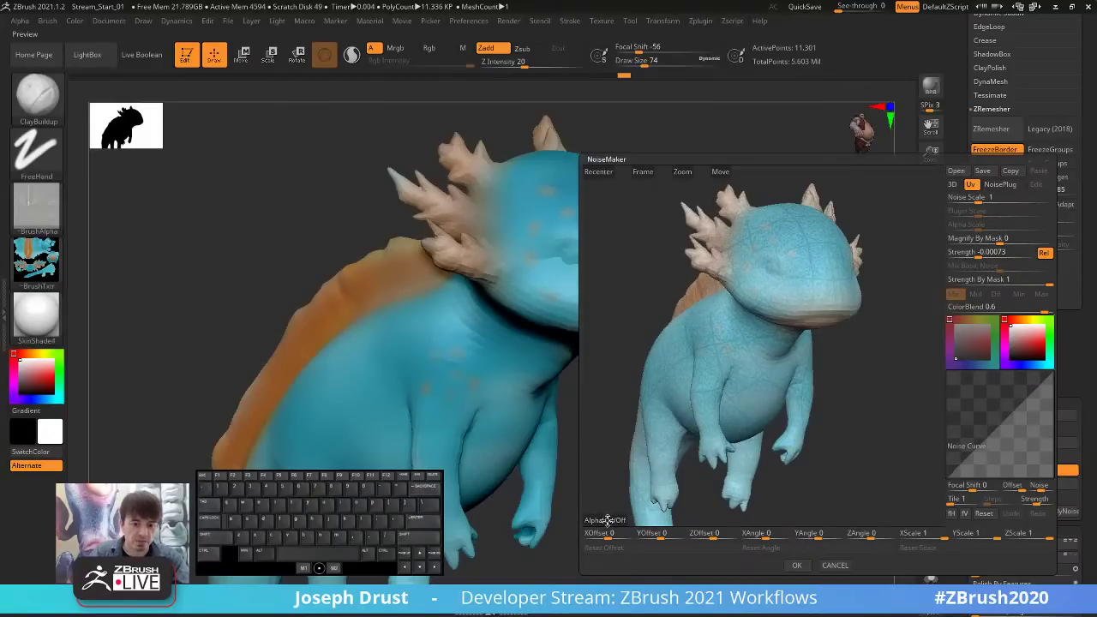
pyautogui.click(606, 520)
pyautogui.doubleClick(395, 145)
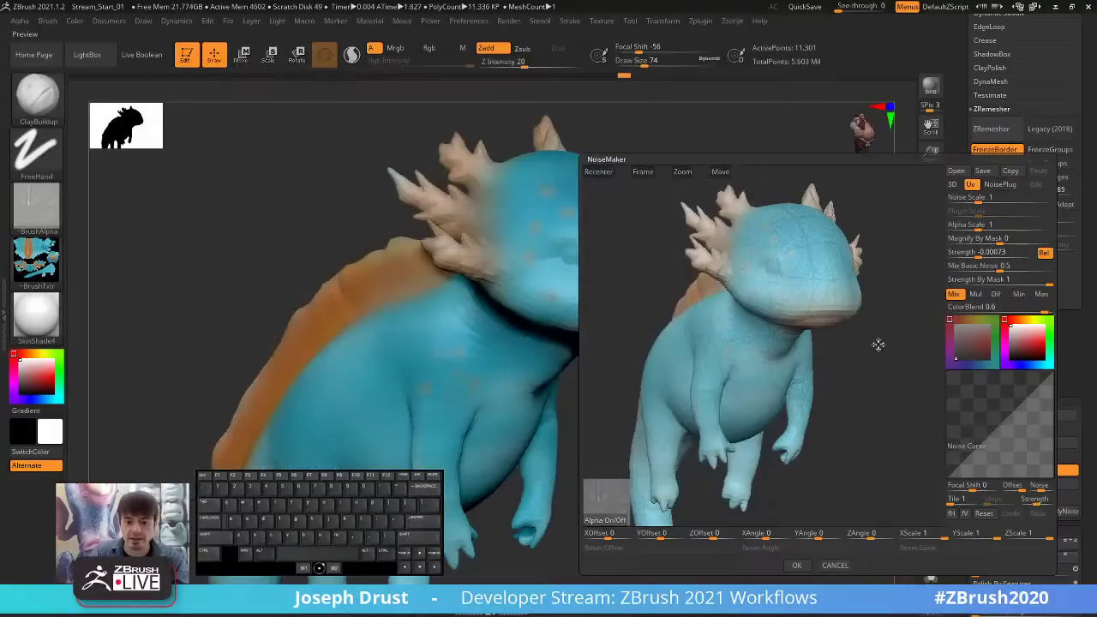
# Set Mix Basic Noise to 0 and Strength to about -0.316, inspect the displaced preview and discard the noise.
pyautogui.moveTo(876, 343); pyautogui.dragTo(886, 351)
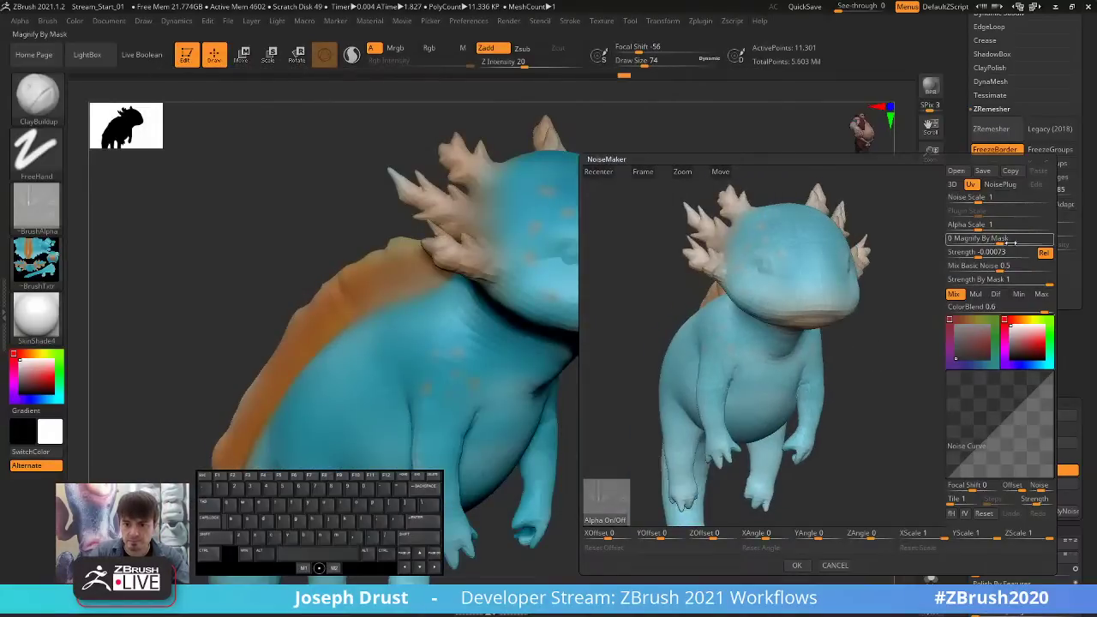
pyautogui.moveTo(977, 266); pyautogui.dragTo(939, 264)
pyautogui.moveTo(963, 266); pyautogui.dragTo(947, 265)
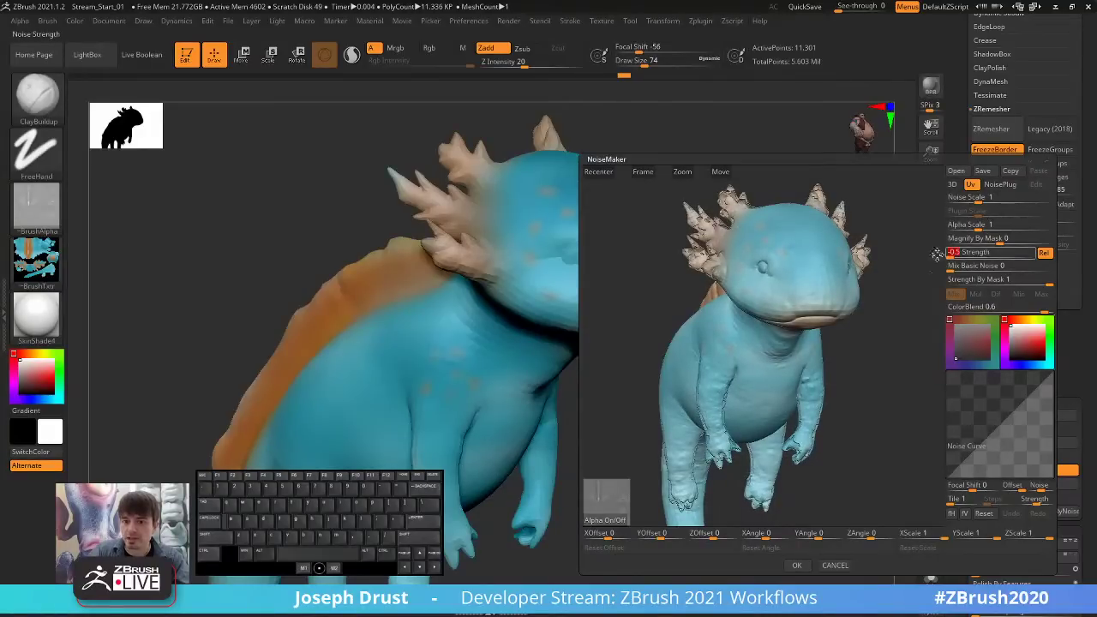
pyautogui.moveTo(876, 267); pyautogui.dragTo(716, 377)
pyautogui.moveTo(868, 360)
pyautogui.mouseDown()
pyautogui.moveTo(899, 346)
pyautogui.moveTo(886, 355)
pyautogui.moveTo(897, 343)
pyautogui.moveTo(848, 347)
pyautogui.moveTo(866, 347)
pyautogui.moveTo(871, 368)
pyautogui.mouseUp()
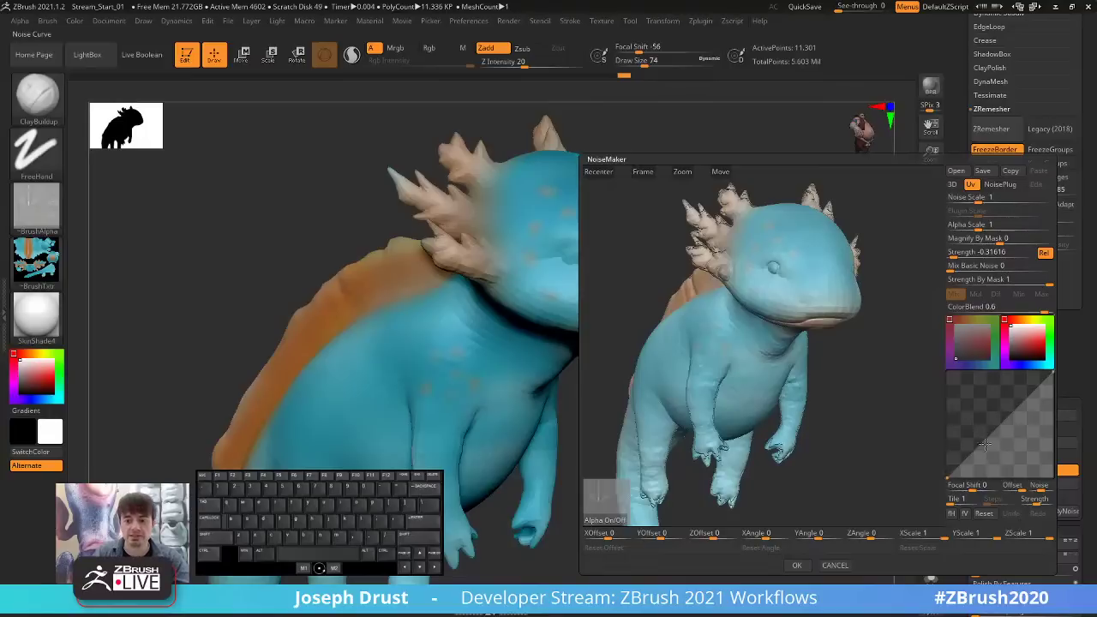
pyautogui.click(833, 566)
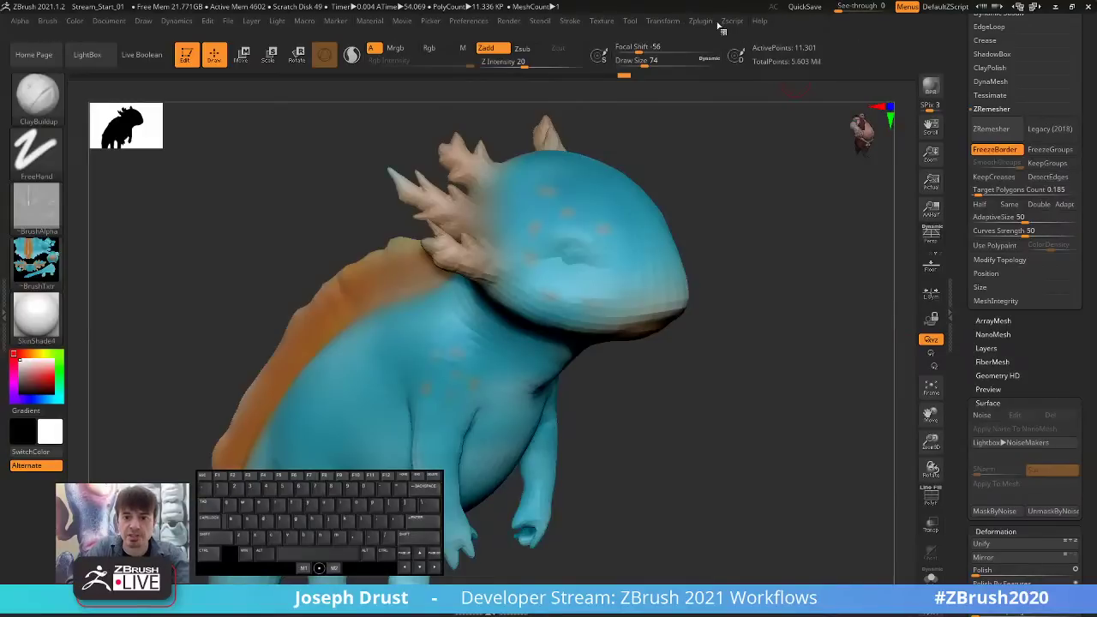
pyautogui.click(759, 23)
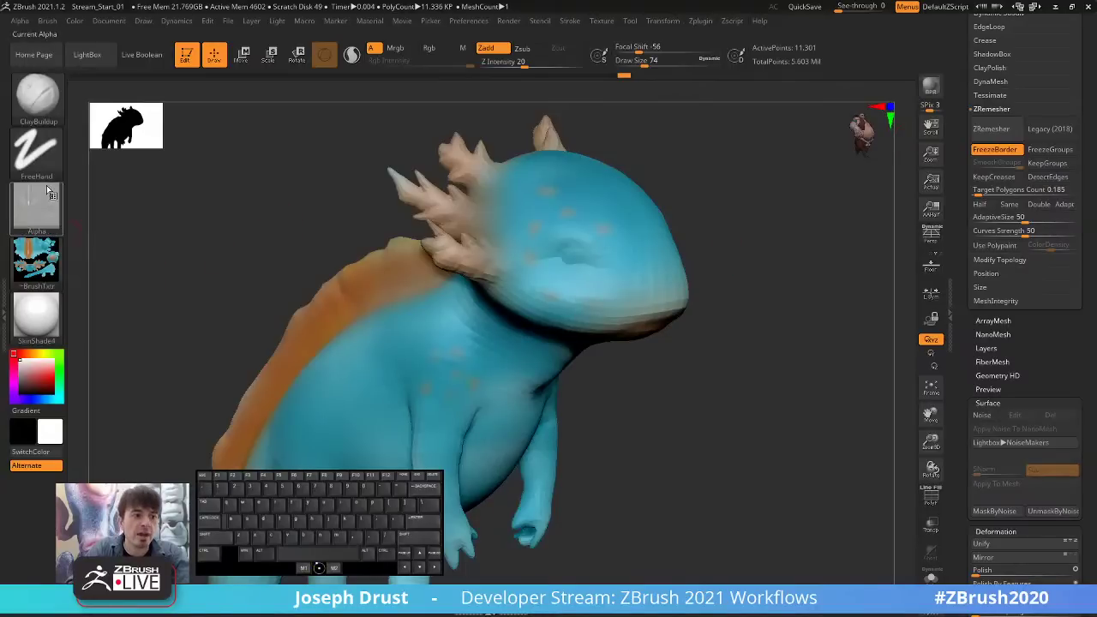
pyautogui.click(39, 96)
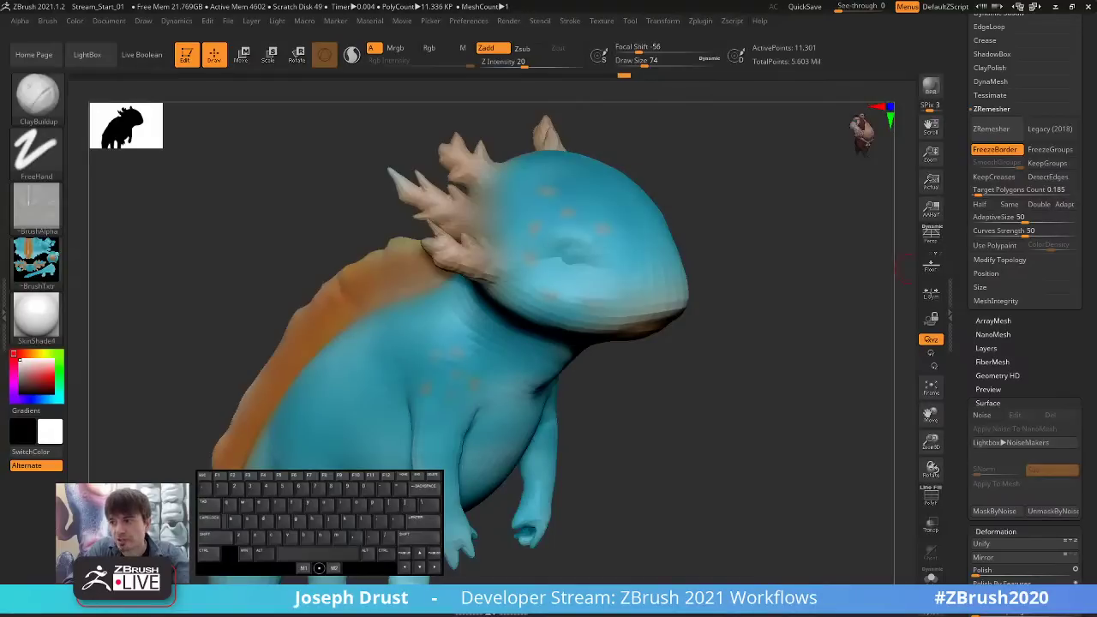
pyautogui.moveTo(805, 224); pyautogui.dragTo(725, 229)
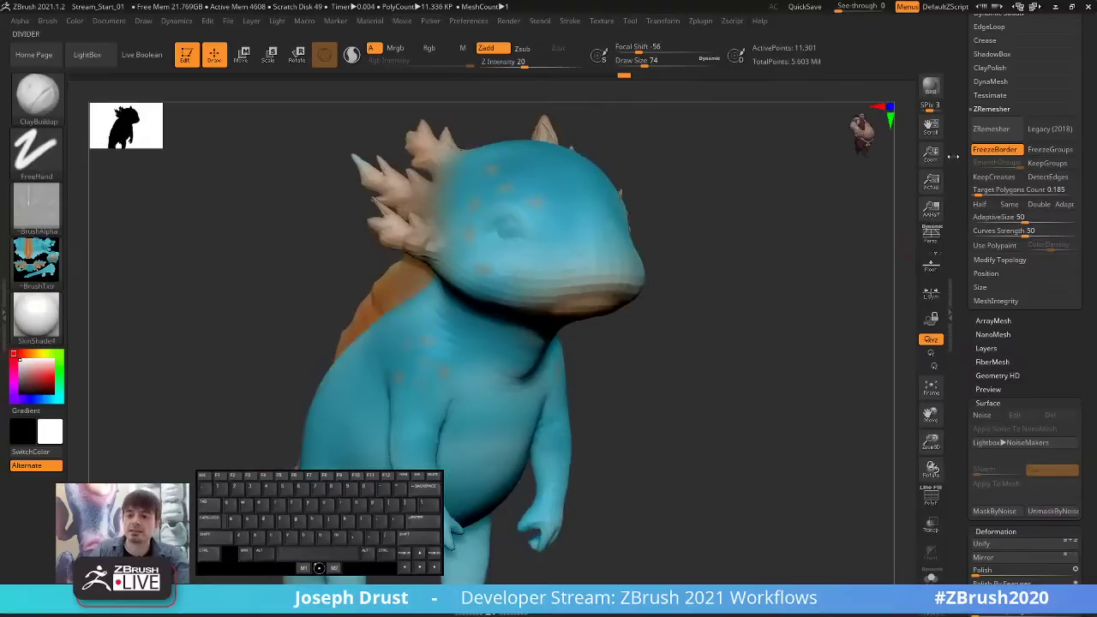
# Delete the creature's higher subdivision levels and turn on Dynamic Subdiv for the low-resolution mesh.
pyautogui.moveTo(969, 147); pyautogui.dragTo(971, 242)
pyautogui.scroll(3, 985, 235)
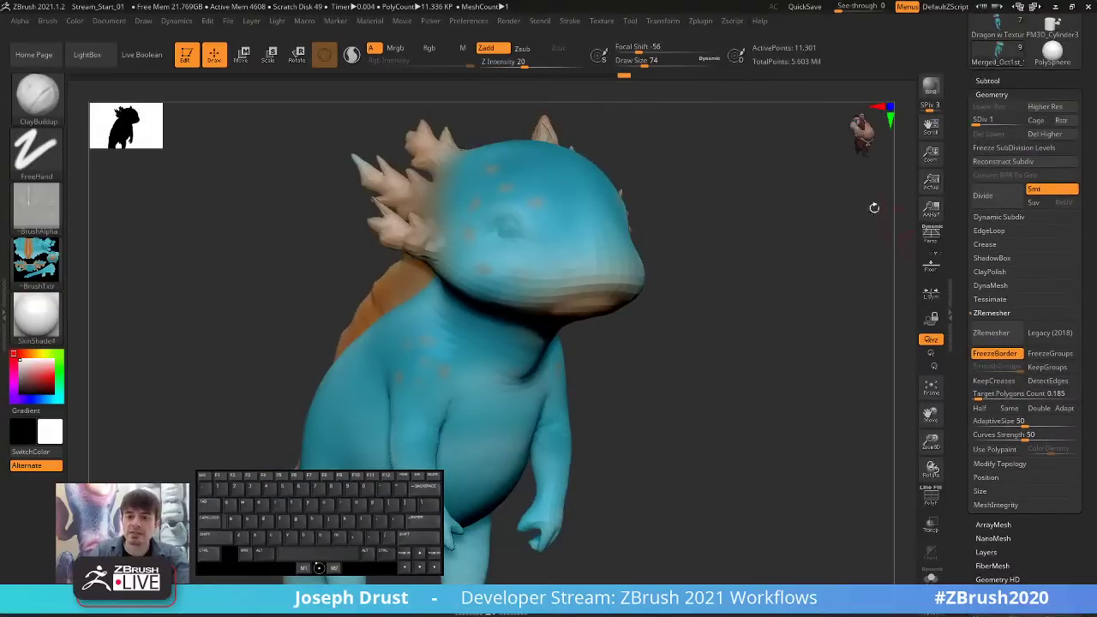
pyautogui.click(1043, 133)
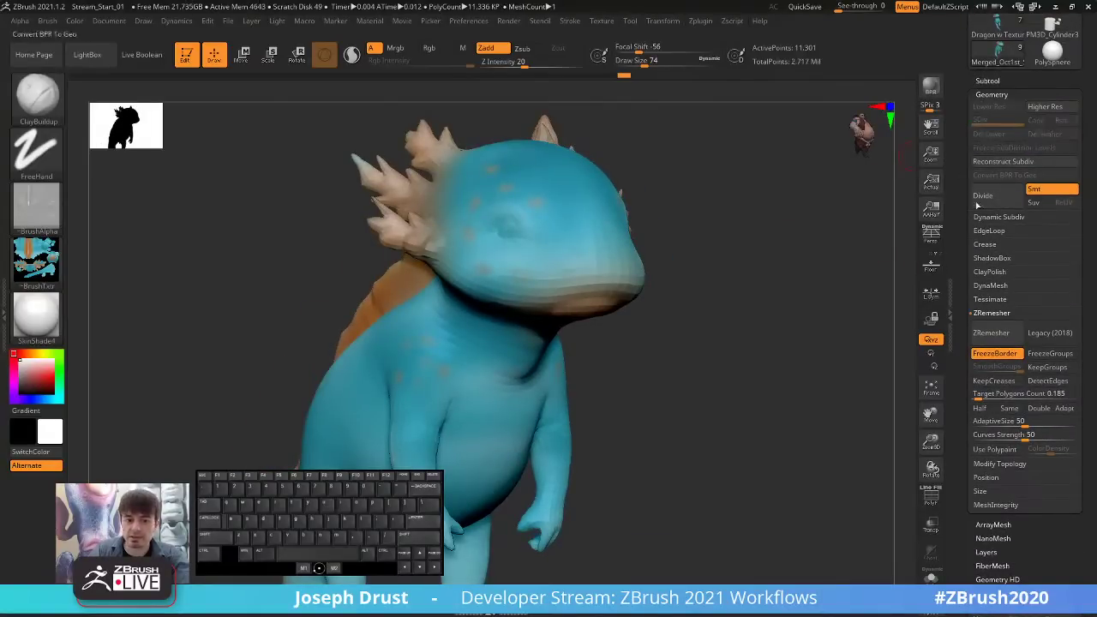
pyautogui.click(995, 217)
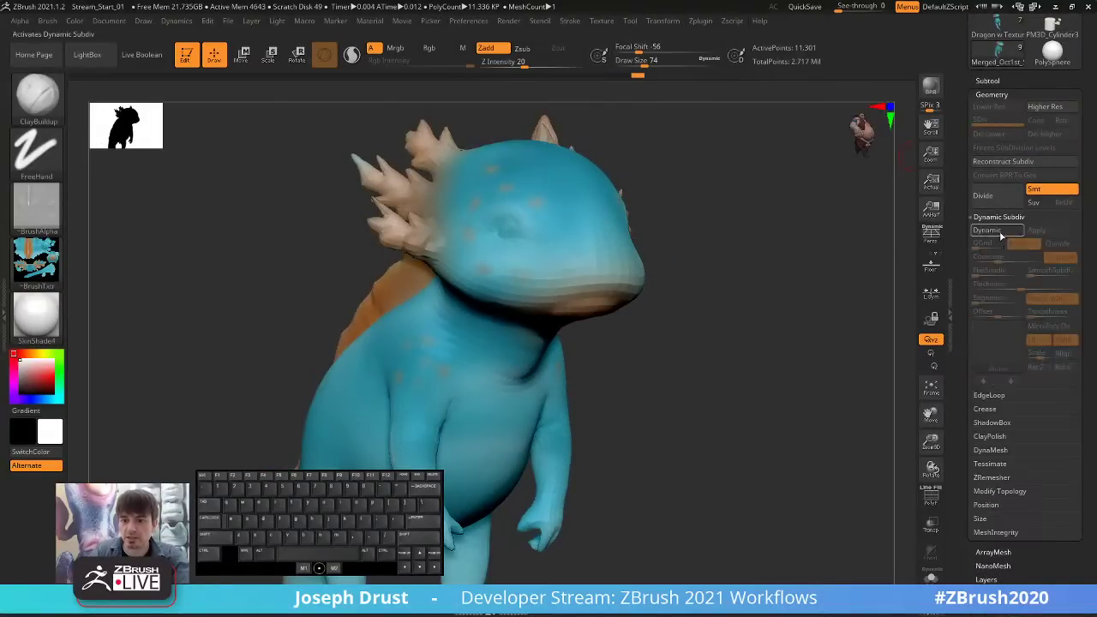
pyautogui.click(985, 229)
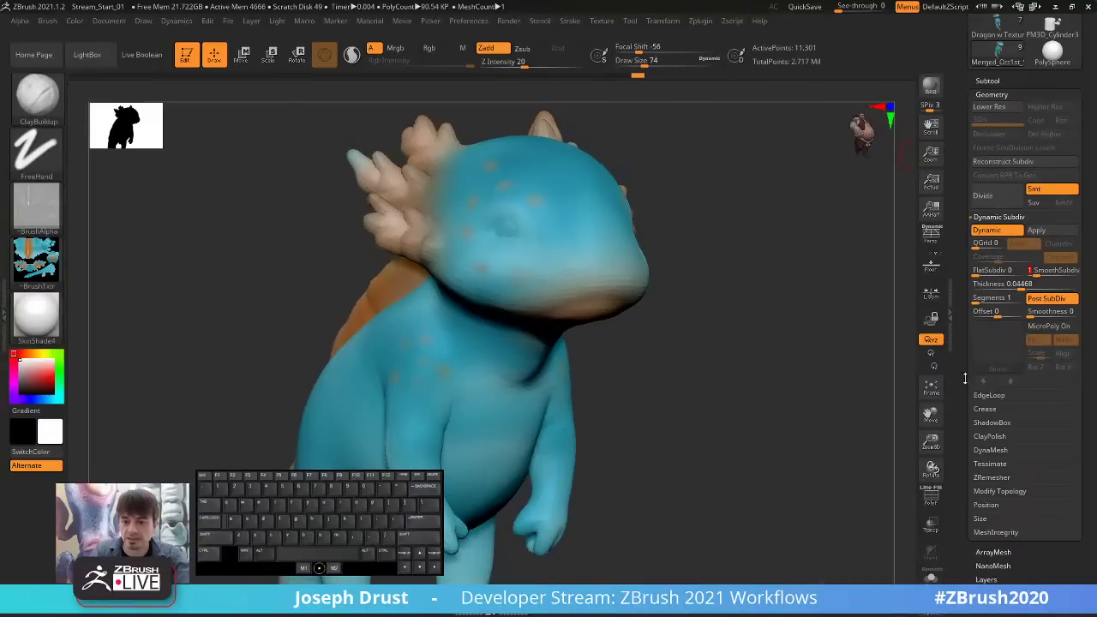
# Set the dynamic subdivision Thickness to 0 to remove the added shell from the creature.
pyautogui.scroll(-10, 967, 313)
pyautogui.scroll(-5, 976, 167)
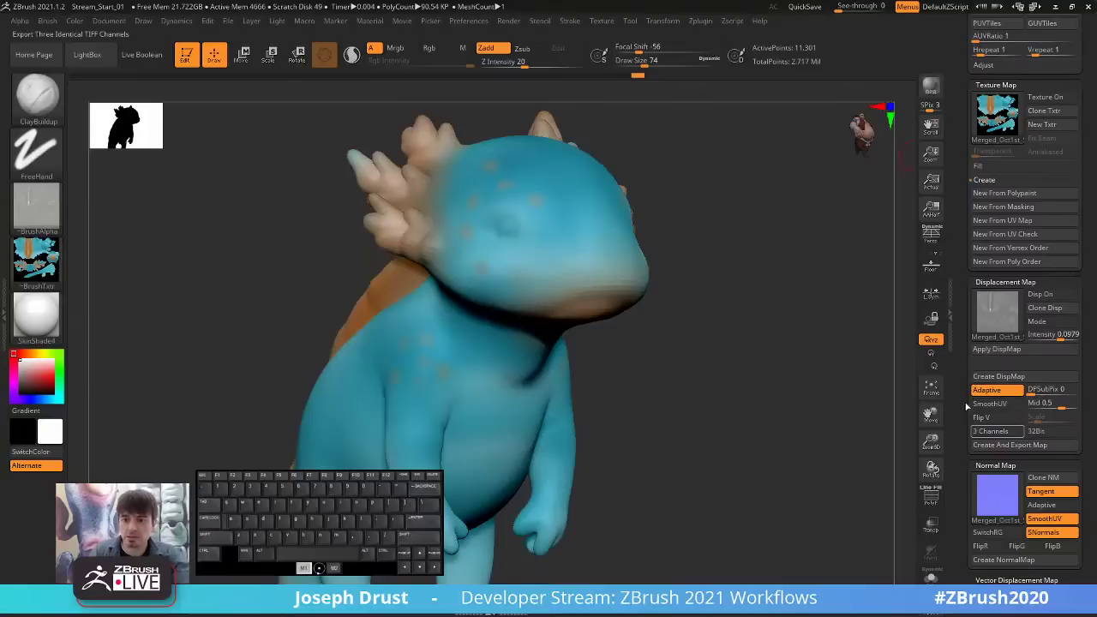
pyautogui.scroll(10, 966, 408)
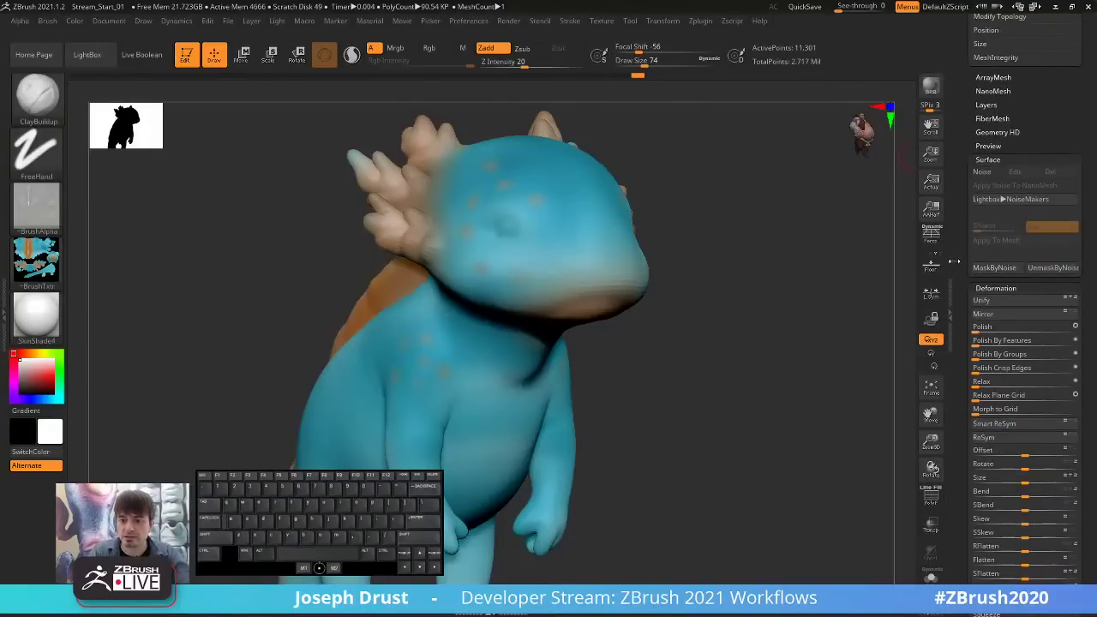
pyautogui.scroll(5, 953, 261)
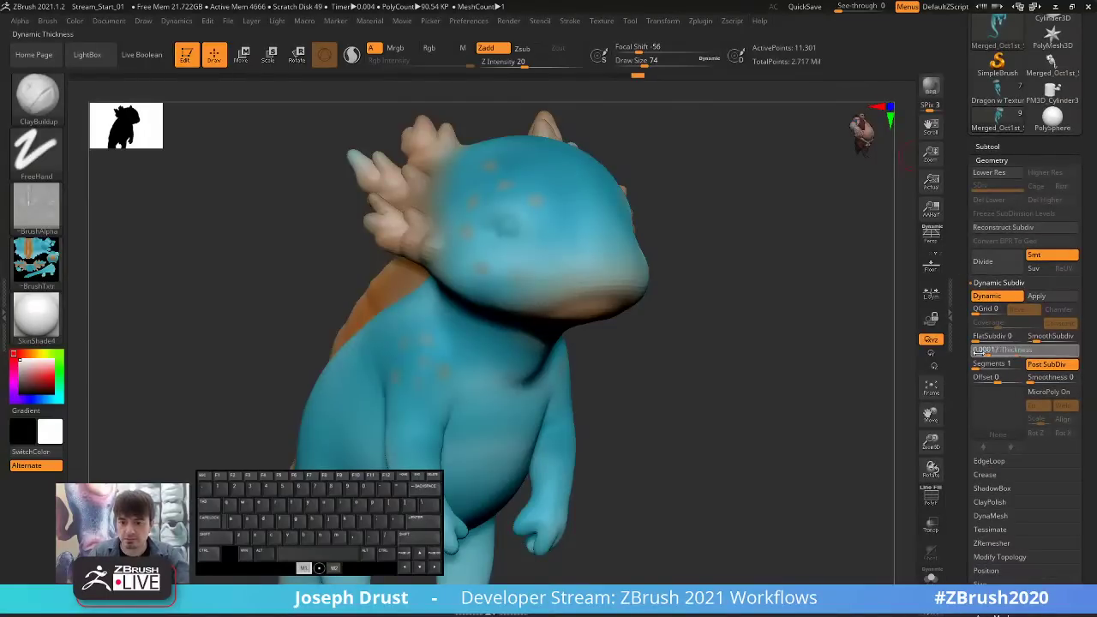
pyautogui.moveTo(977, 350); pyautogui.dragTo(971, 349)
pyautogui.moveTo(823, 345); pyautogui.dragTo(790, 348)
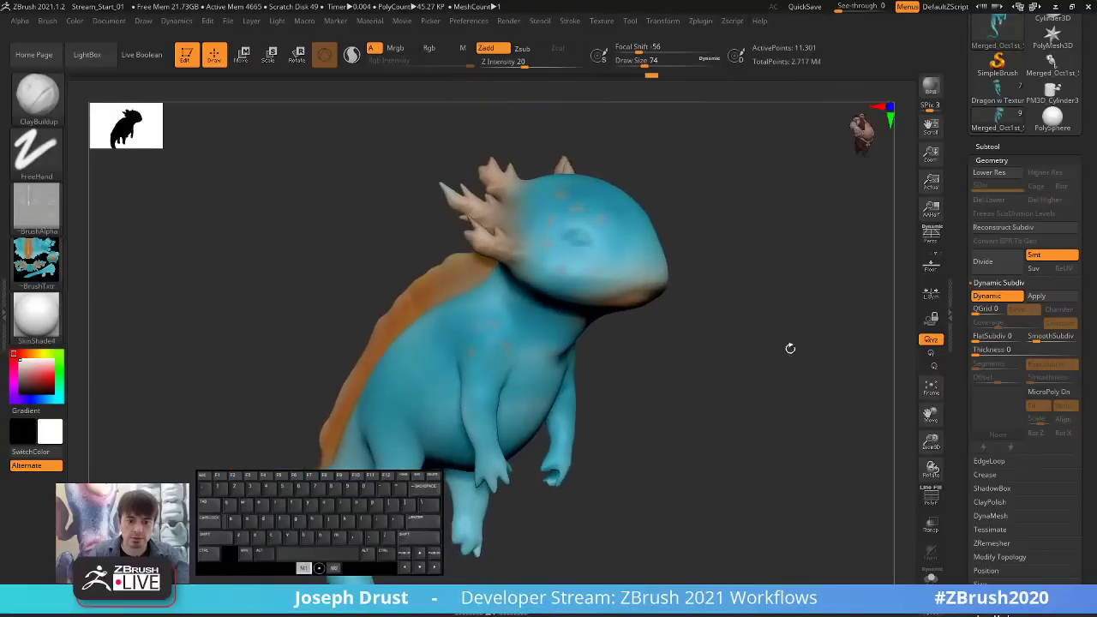
# Choose the ClothHook brush and enlarge its Draw Size to 280.
pyautogui.press('b')
pyautogui.press('Escape')
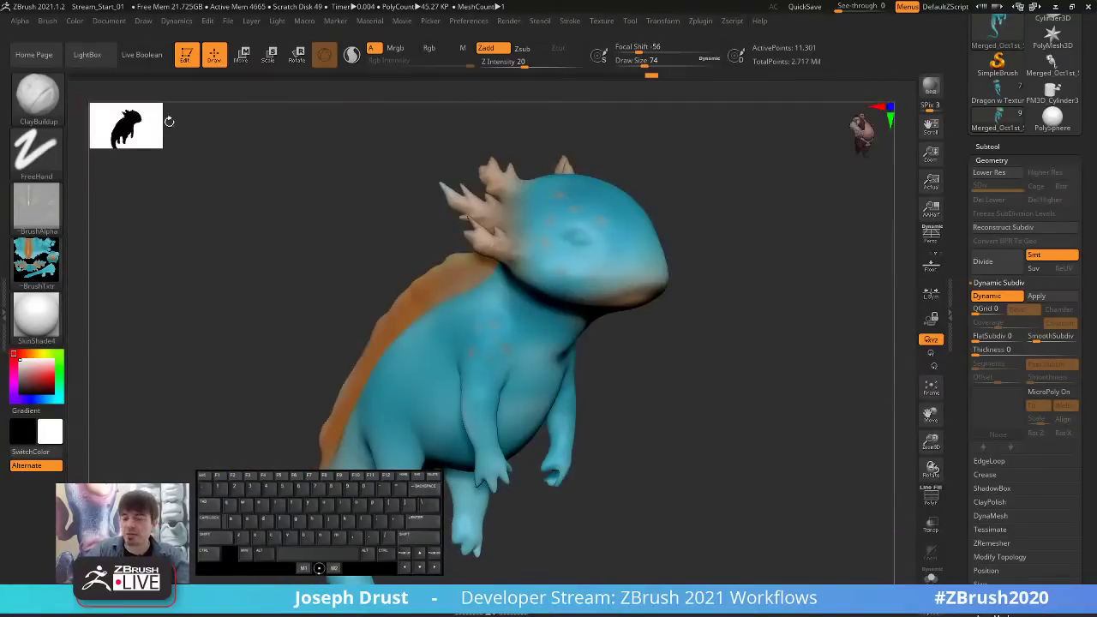
pyautogui.press('b')
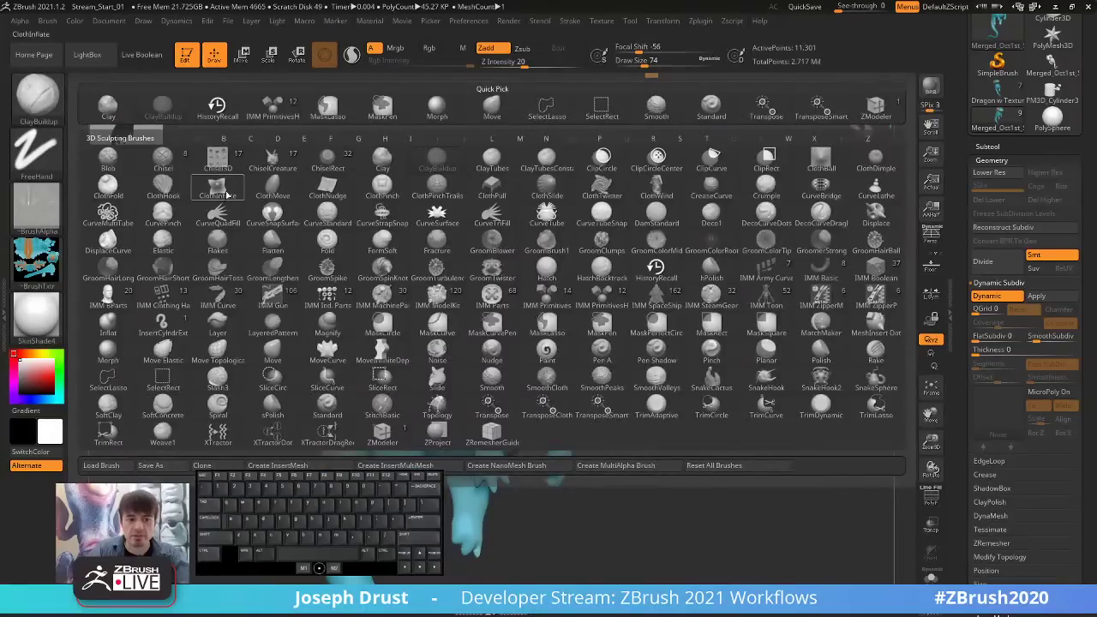
pyautogui.click(207, 183)
pyautogui.press('s')
pyautogui.moveTo(484, 266); pyautogui.dragTo(510, 255)
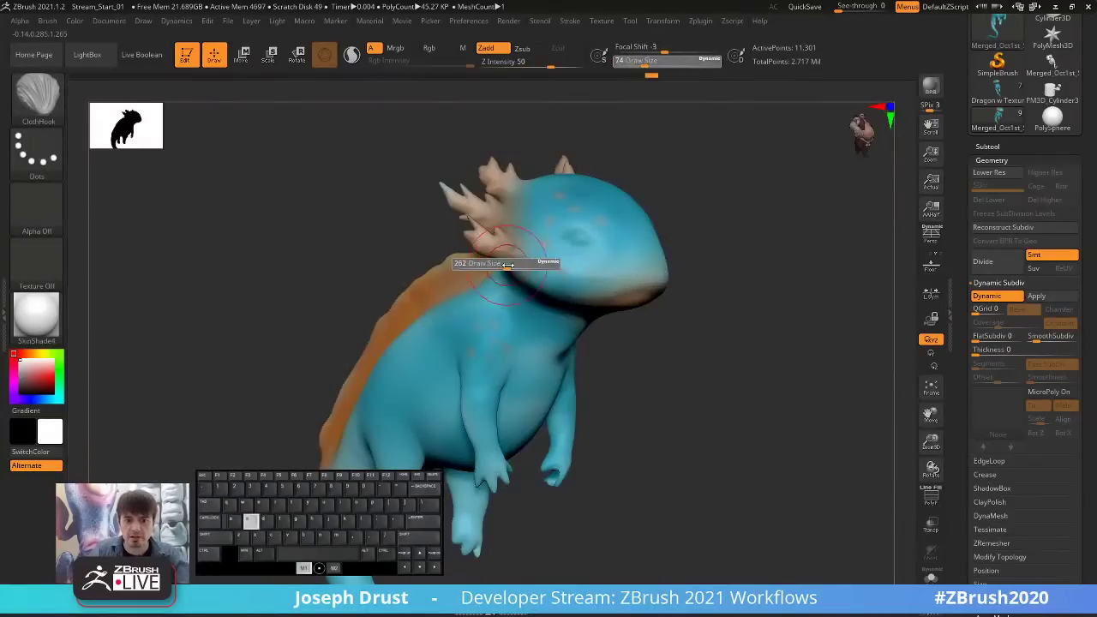
# Pull cloth-like folds into the creature's neck and face with the ClothHook brush.
pyautogui.moveTo(513, 305)
pyautogui.mouseDown()
pyautogui.moveTo(477, 317)
pyautogui.moveTo(509, 333)
pyautogui.mouseUp()
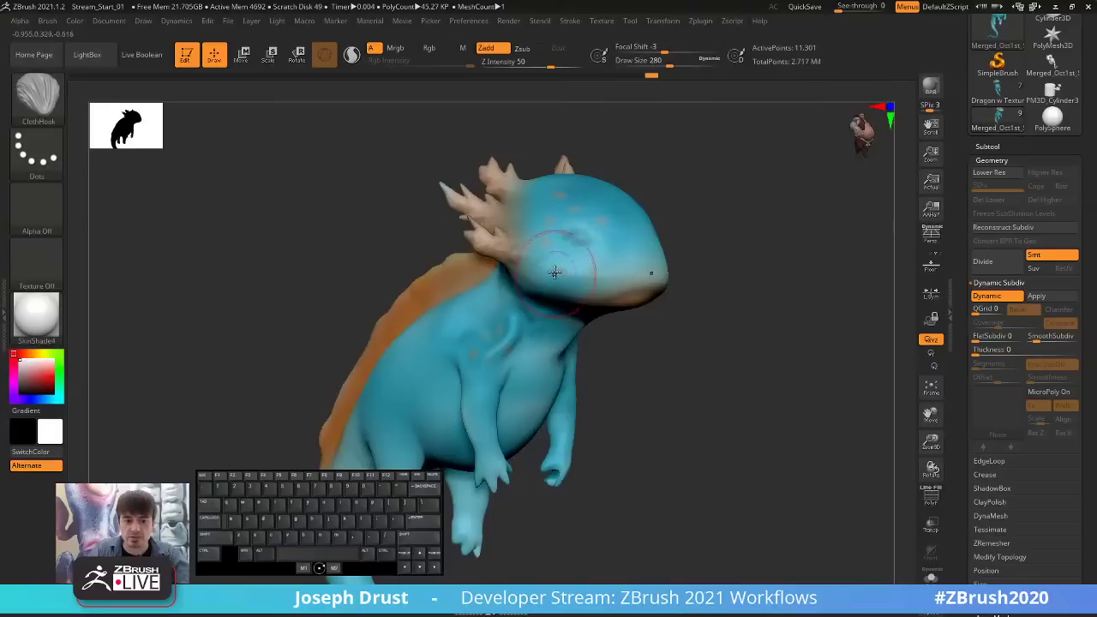
pyautogui.moveTo(581, 271)
pyautogui.mouseDown()
pyautogui.moveTo(553, 244)
pyautogui.moveTo(582, 294)
pyautogui.mouseUp()
pyautogui.hotkey('ctrl', 'z')
pyautogui.hotkey('ctrl', 'z')
pyautogui.hotkey('ctrl', 'z')
pyautogui.hotkey('ctrl', 'z')
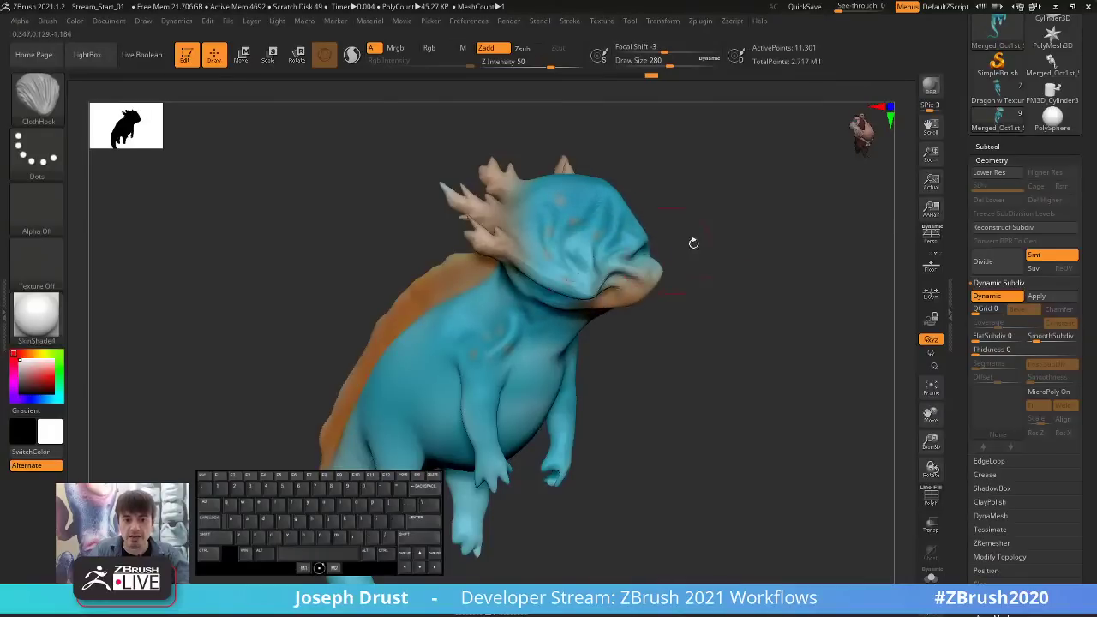
# Undo the cloth folds pulled into the head, reduce the brush size, and mask the creature's eye area.
pyautogui.moveTo(728, 215); pyautogui.dragTo(664, 207)
pyautogui.hotkey('ctrl', 'z')
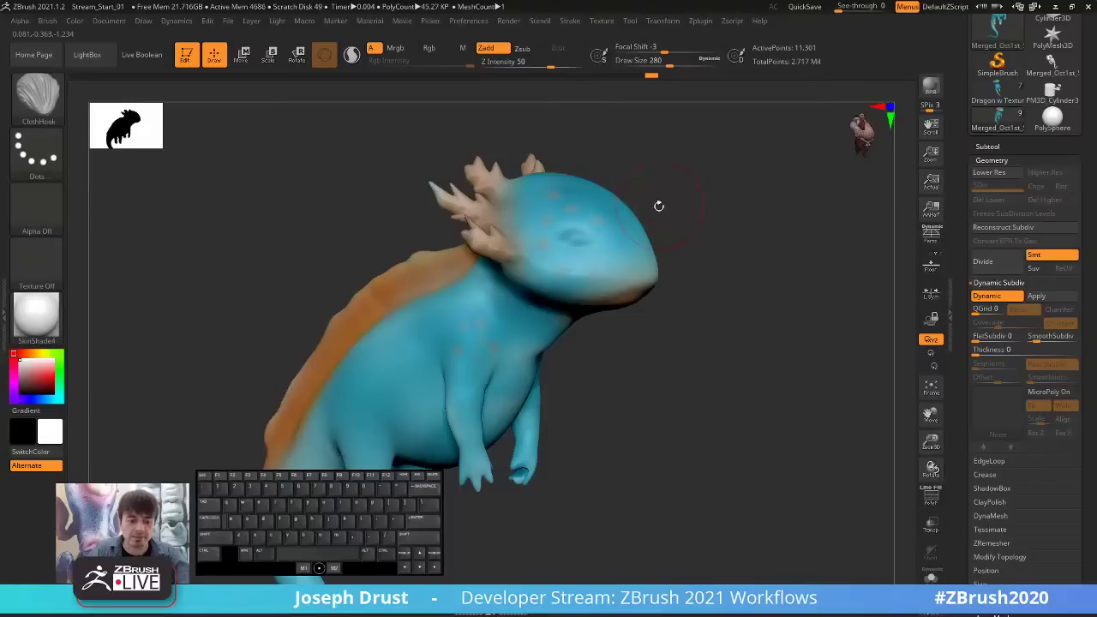
pyautogui.press('[')
pyautogui.moveTo(588, 228)
pyautogui.keyDown('ctrl'); pyautogui.mouseDown()
pyautogui.moveTo(575, 235)
pyautogui.moveTo(584, 242)
pyautogui.mouseUp(); pyautogui.keyUp('ctrl')
# Pull cloth-like folds across the creature's head and along its mouth with the ClothHook brush at Draw Size 207.
pyautogui.moveTo(616, 202)
pyautogui.mouseDown()
pyautogui.moveTo(605, 230)
pyautogui.moveTo(598, 218)
pyautogui.moveTo(544, 260)
pyautogui.mouseUp()
pyautogui.moveTo(728, 229); pyautogui.dragTo(783, 214)
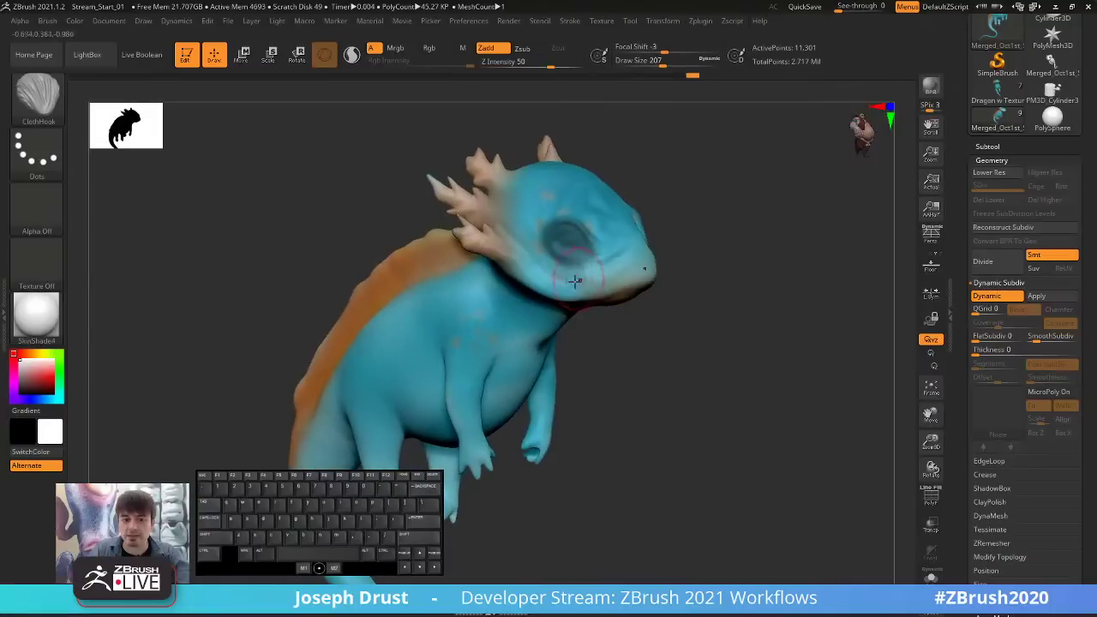
pyautogui.moveTo(575, 281)
pyautogui.mouseDown()
pyautogui.moveTo(586, 270)
pyautogui.moveTo(643, 276)
pyautogui.mouseUp()
pyautogui.press('s')
pyautogui.moveTo(629, 281)
pyautogui.mouseDown()
pyautogui.moveTo(638, 247)
pyautogui.moveTo(642, 257)
pyautogui.mouseUp()
pyautogui.moveTo(722, 287)
pyautogui.mouseDown()
pyautogui.moveTo(677, 299)
pyautogui.moveTo(649, 264)
pyautogui.moveTo(737, 249)
pyautogui.moveTo(745, 227)
pyautogui.moveTo(774, 238)
pyautogui.moveTo(734, 248)
pyautogui.moveTo(754, 248)
pyautogui.mouseUp()
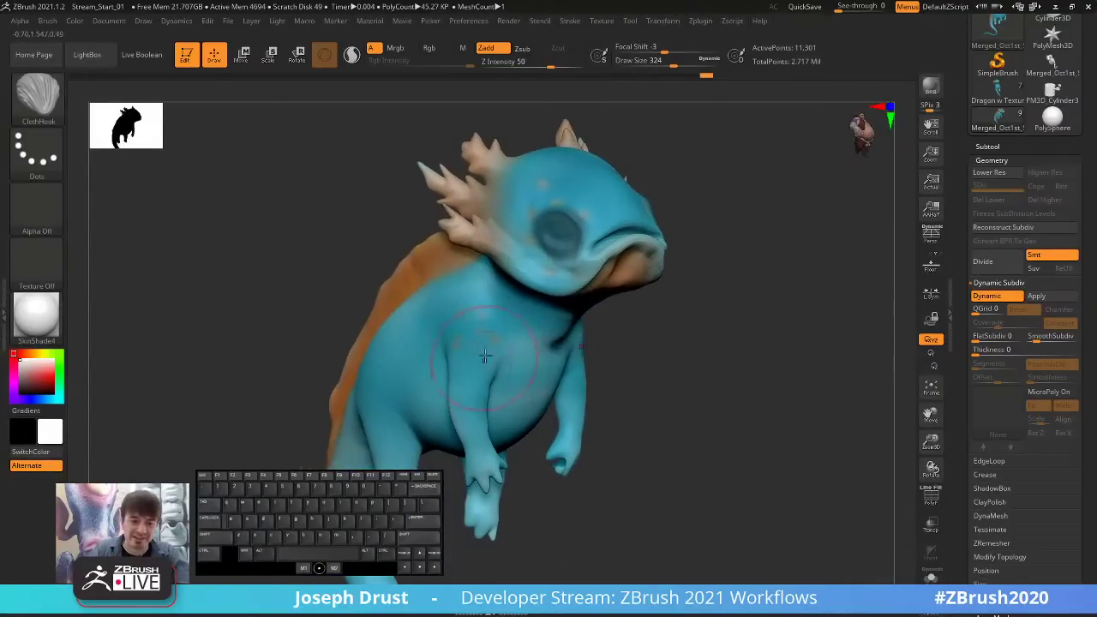
# Pull cloth-like folds into the creature's shoulder, chest and back with the ClothHook brush, varying Draw Size between 239 and 324.
pyautogui.moveTo(470, 352)
pyautogui.mouseDown()
pyautogui.moveTo(473, 324)
pyautogui.moveTo(443, 324)
pyautogui.mouseUp()
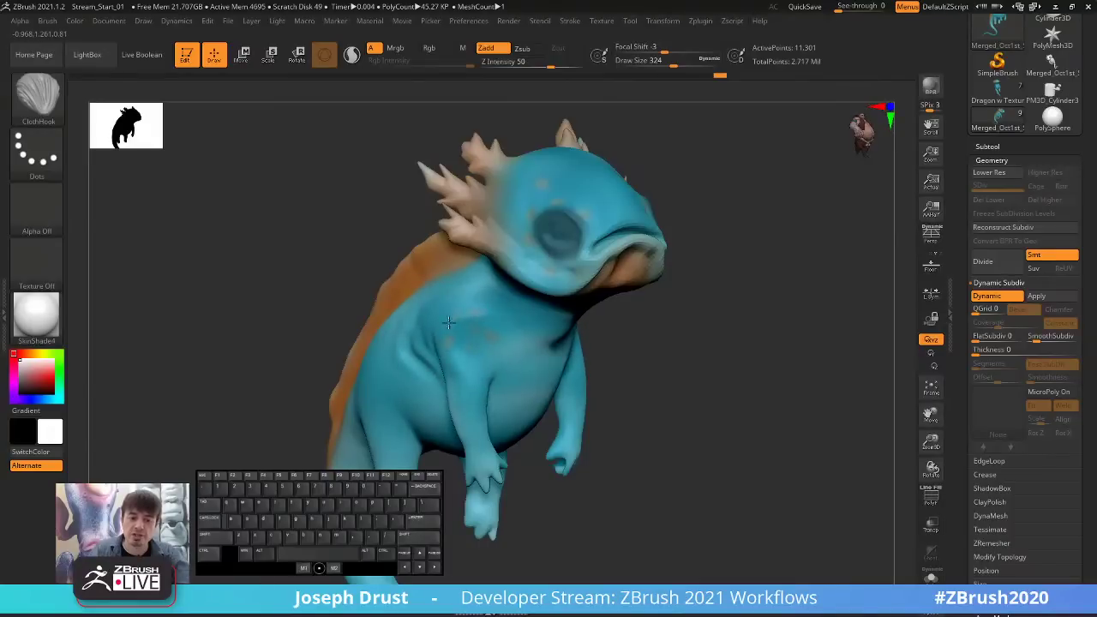
pyautogui.moveTo(610, 343)
pyautogui.mouseDown()
pyautogui.moveTo(645, 345)
pyautogui.moveTo(621, 343)
pyautogui.moveTo(651, 308)
pyautogui.moveTo(622, 324)
pyautogui.moveTo(745, 225)
pyautogui.moveTo(749, 243)
pyautogui.moveTo(734, 245)
pyautogui.mouseUp()
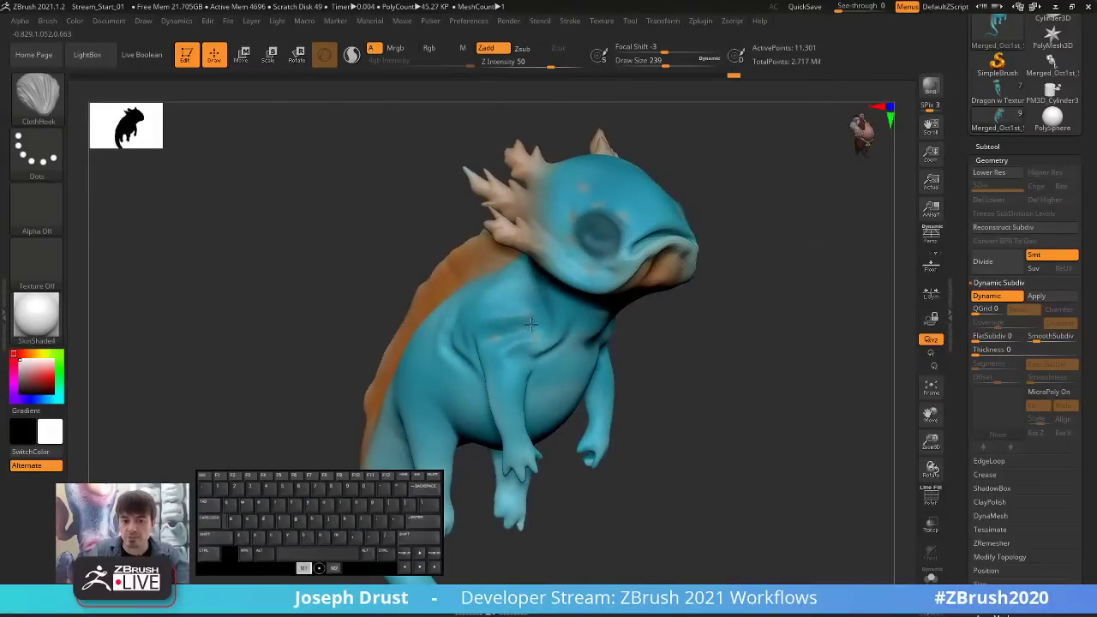
pyautogui.moveTo(549, 342); pyautogui.dragTo(642, 331)
pyautogui.moveTo(565, 351)
pyautogui.mouseDown()
pyautogui.moveTo(616, 322)
pyautogui.moveTo(562, 317)
pyautogui.moveTo(566, 370)
pyautogui.mouseUp()
pyautogui.moveTo(862, 309)
pyautogui.mouseDown()
pyautogui.moveTo(845, 328)
pyautogui.moveTo(815, 289)
pyautogui.moveTo(828, 308)
pyautogui.moveTo(820, 324)
pyautogui.moveTo(751, 338)
pyautogui.moveTo(797, 331)
pyautogui.mouseUp()
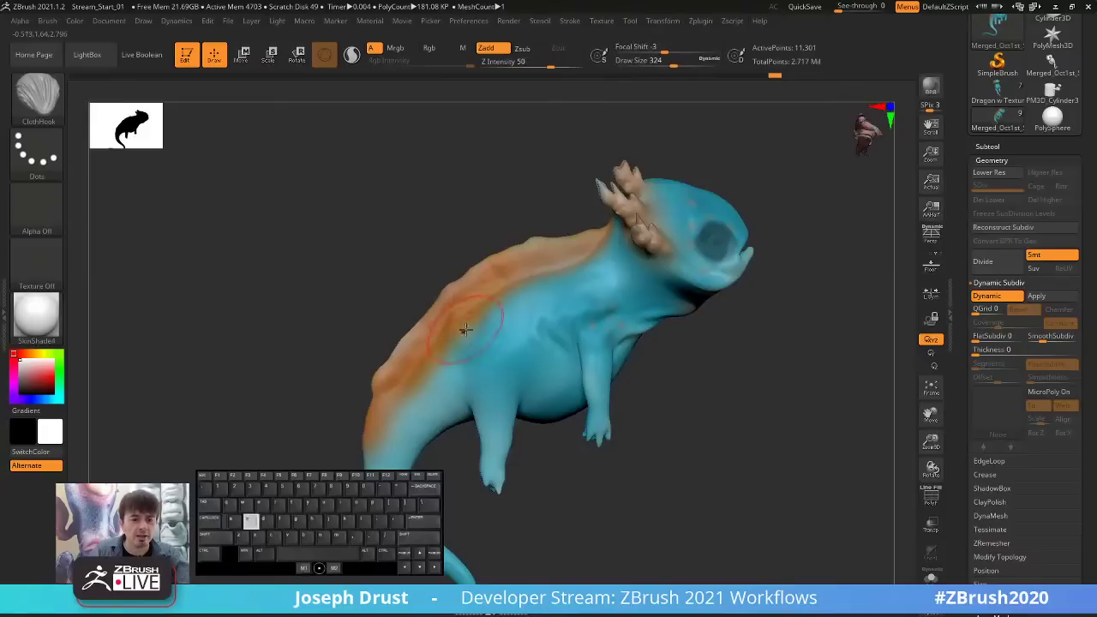
pyautogui.moveTo(521, 296)
pyautogui.mouseDown()
pyautogui.moveTo(565, 283)
pyautogui.moveTo(600, 245)
pyautogui.moveTo(529, 244)
pyautogui.moveTo(399, 296)
pyautogui.moveTo(358, 291)
pyautogui.moveTo(791, 296)
pyautogui.moveTo(711, 296)
pyautogui.moveTo(794, 252)
pyautogui.moveTo(774, 263)
pyautogui.moveTo(783, 314)
pyautogui.moveTo(813, 342)
pyautogui.moveTo(745, 399)
pyautogui.mouseUp()
pyautogui.press('ctrl')
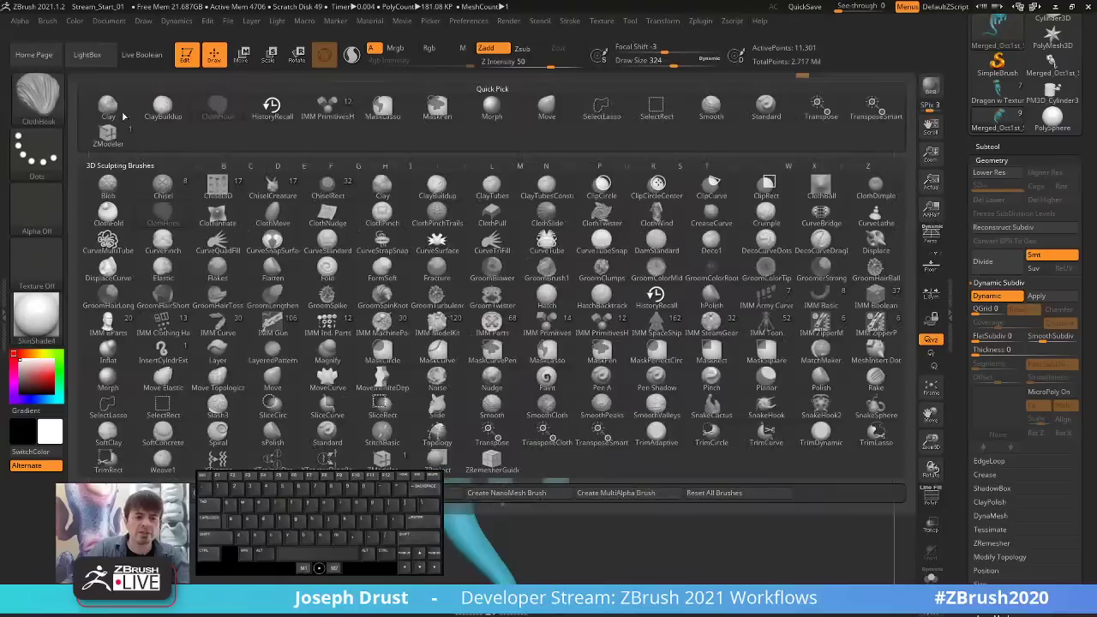
# Choose the TransposeCloth brush and try the cloth scaling gizmo on the creature.
pyautogui.click(38, 96)
pyautogui.click(547, 435)
pyautogui.moveTo(747, 420); pyautogui.dragTo(719, 396)
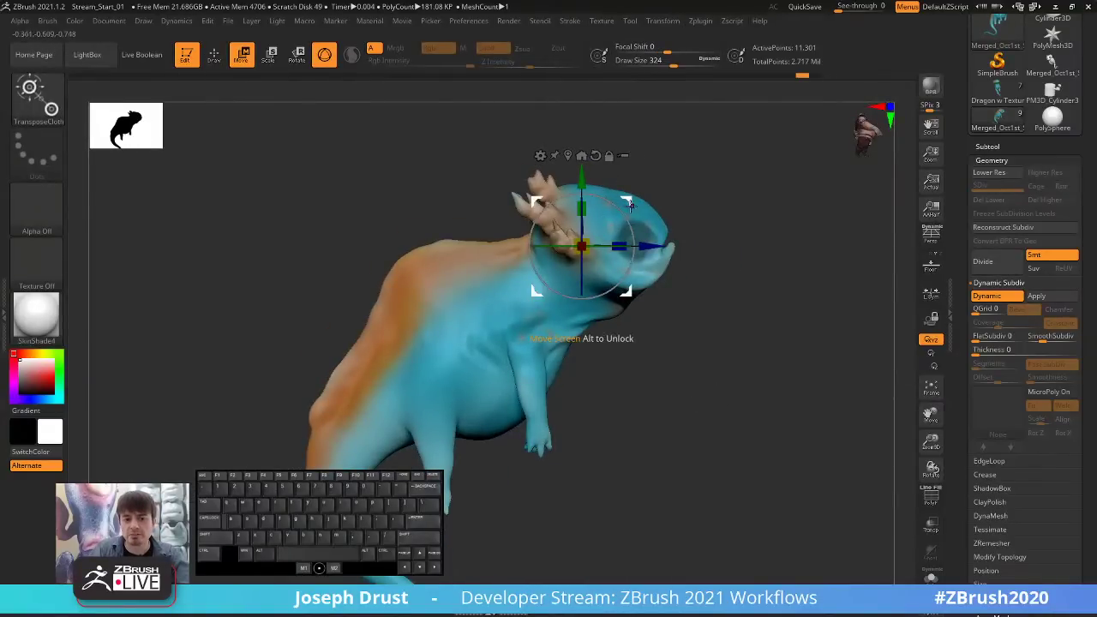
pyautogui.moveTo(630, 203)
pyautogui.mouseDown()
pyautogui.moveTo(624, 178)
pyautogui.moveTo(583, 208)
pyautogui.moveTo(597, 215)
pyautogui.moveTo(629, 196)
pyautogui.mouseUp()
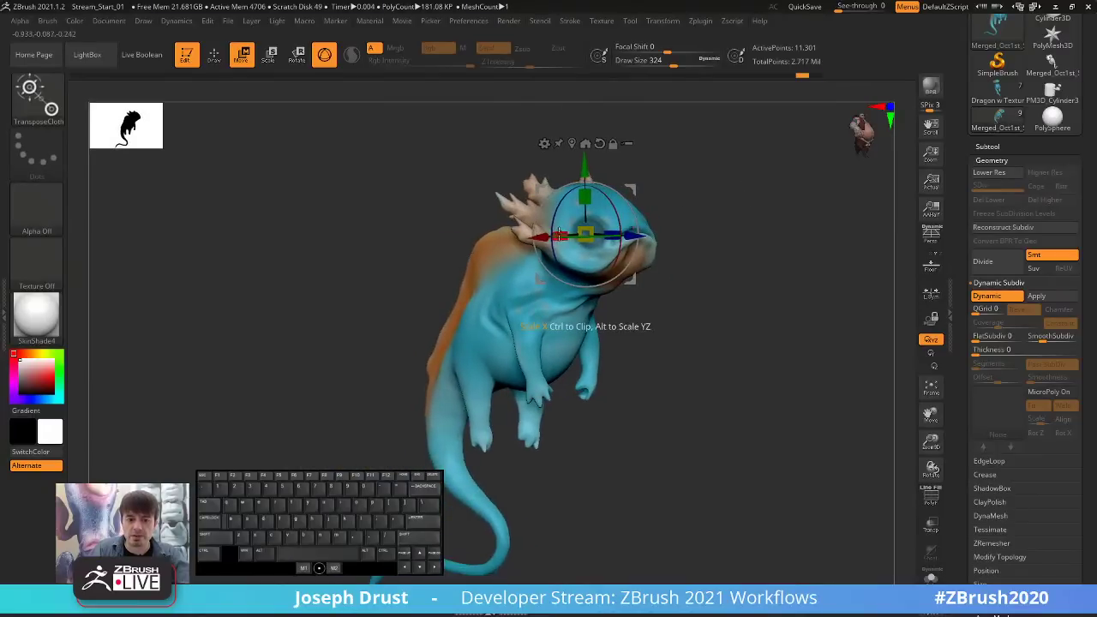
pyautogui.moveTo(557, 236); pyautogui.dragTo(729, 196)
pyautogui.moveTo(582, 234)
pyautogui.mouseDown()
pyautogui.moveTo(561, 240)
pyautogui.moveTo(578, 231)
pyautogui.mouseUp()
# Turn on Liquify for gravity and the Deflate option in the cloth dynamics settings.
pyautogui.click(176, 21)
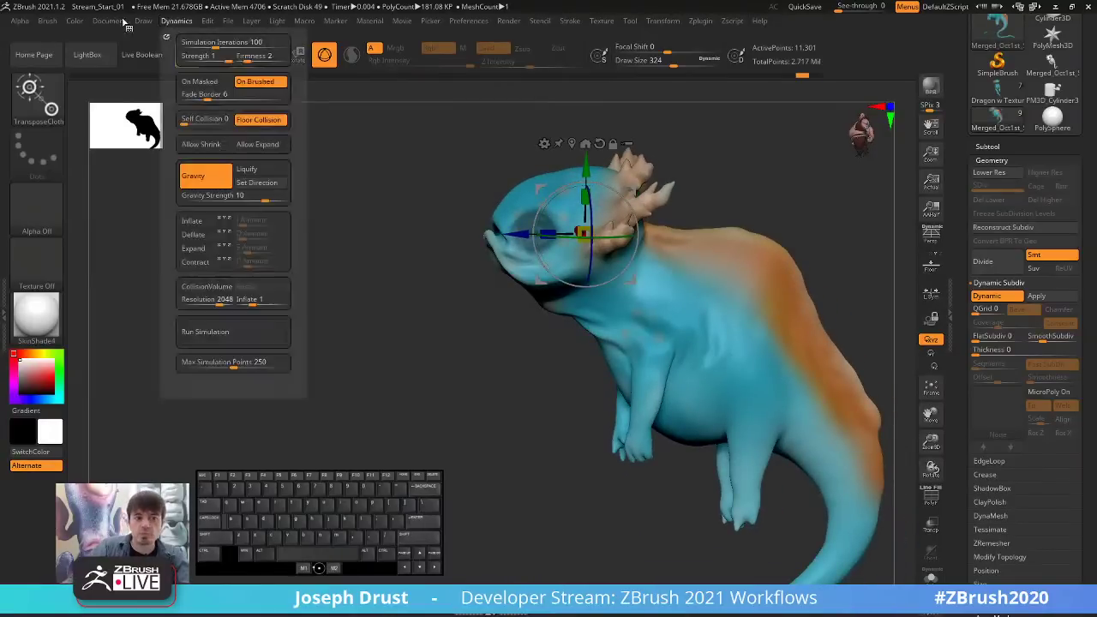
pyautogui.click(120, 21)
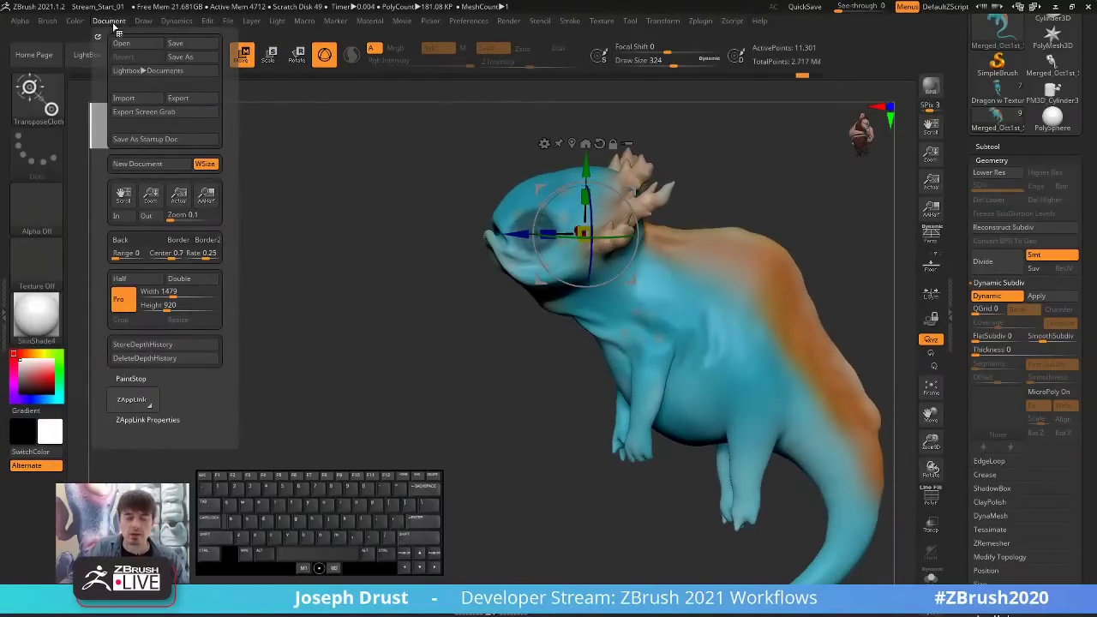
pyautogui.click(54, 21)
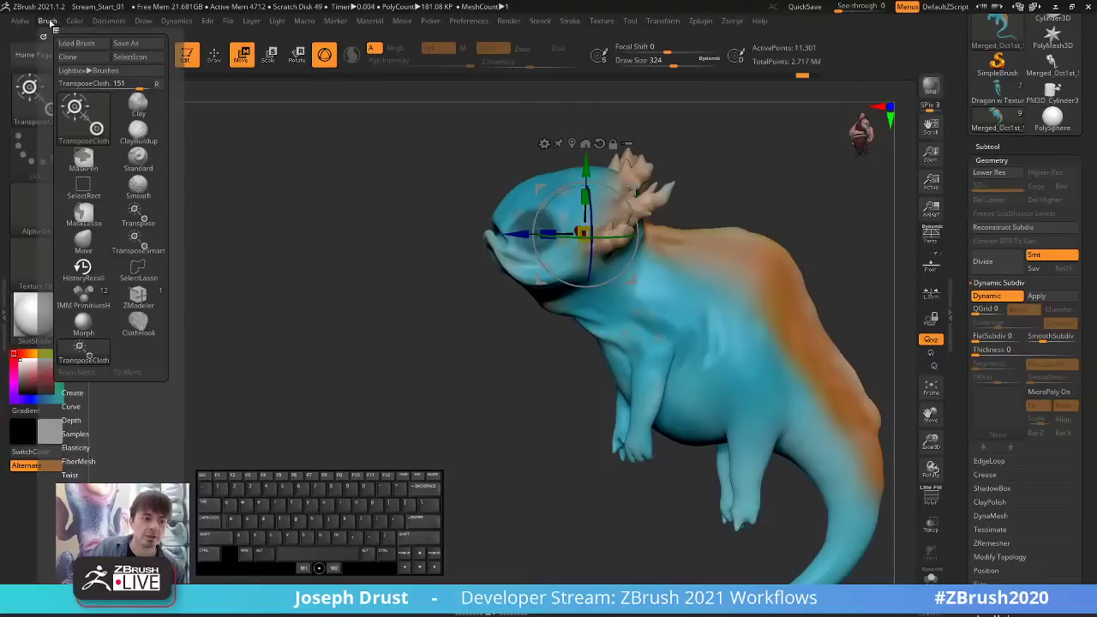
pyautogui.moveTo(177, 22)
pyautogui.click(261, 174)
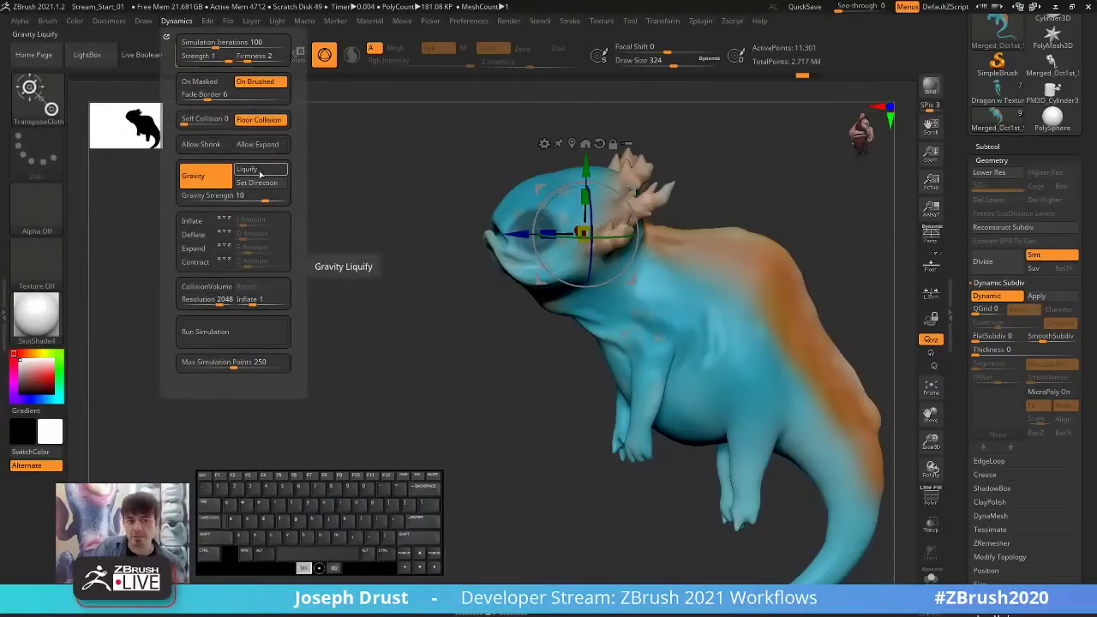
pyautogui.click(196, 235)
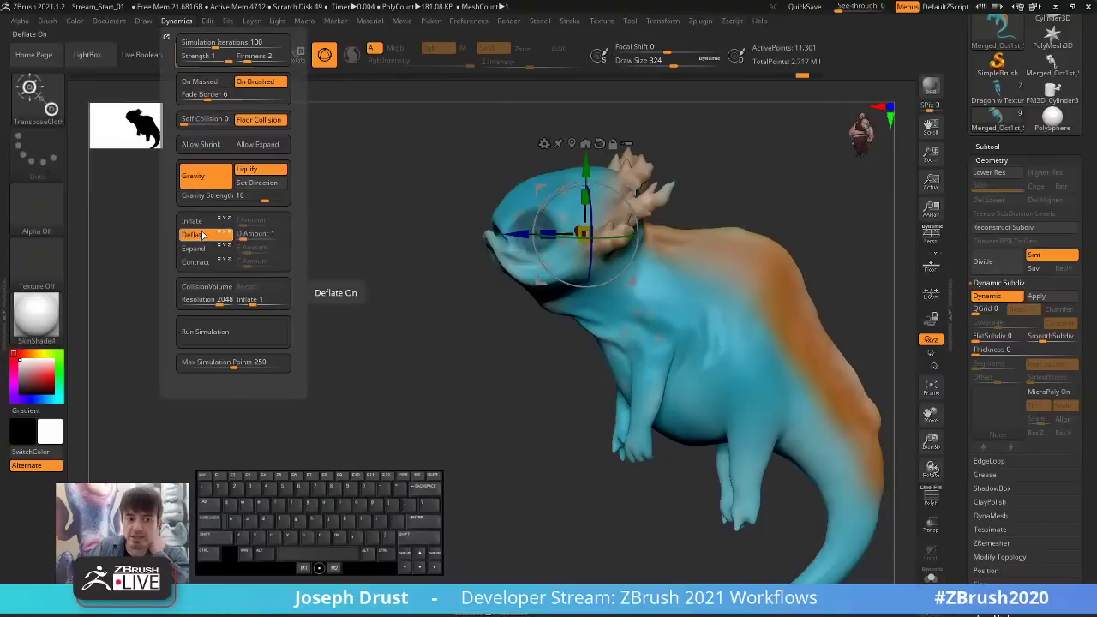
# Try scaling the creature uniformly with the cloth gizmo under Liquify and Deflate, and undo each attempt.
pyautogui.moveTo(585, 234); pyautogui.dragTo(638, 204)
pyautogui.hotkey('ctrl', 'z')
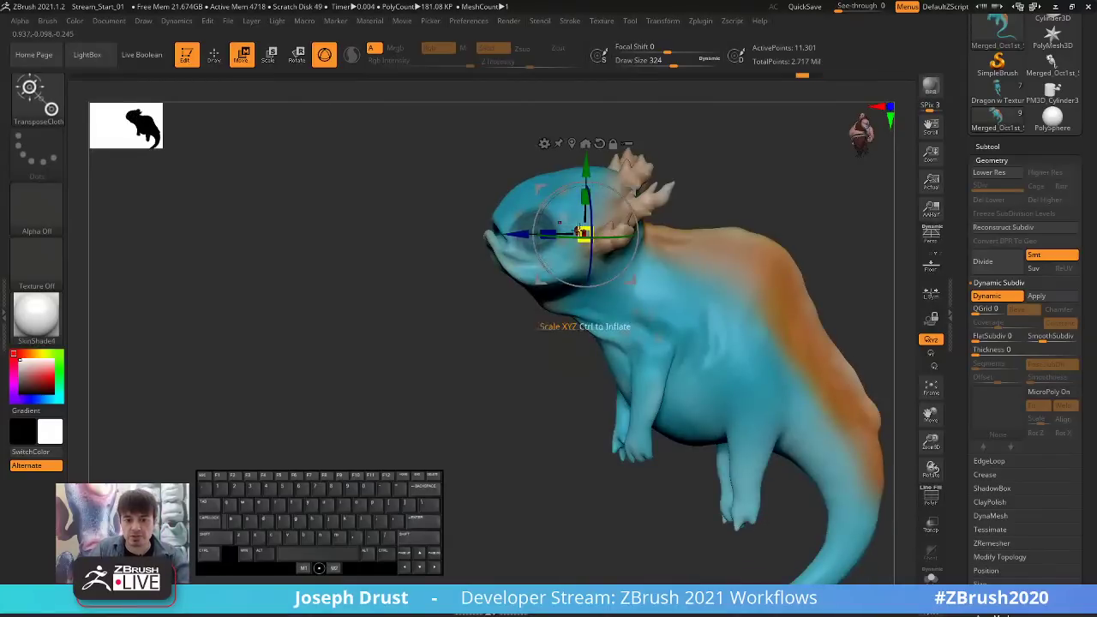
pyautogui.moveTo(584, 233); pyautogui.dragTo(545, 230)
pyautogui.hotkey('ctrl', 'z')
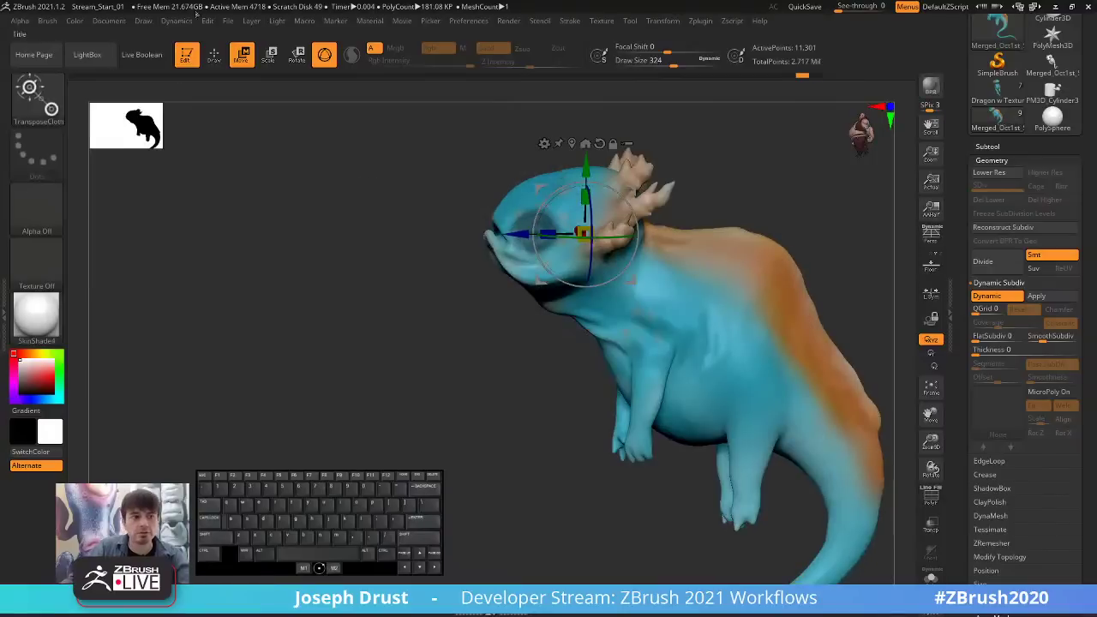
# Turn on Inflate in the cloth dynamics settings and try a uniform cloth scale on the creature.
pyautogui.click(176, 21)
pyautogui.click(205, 225)
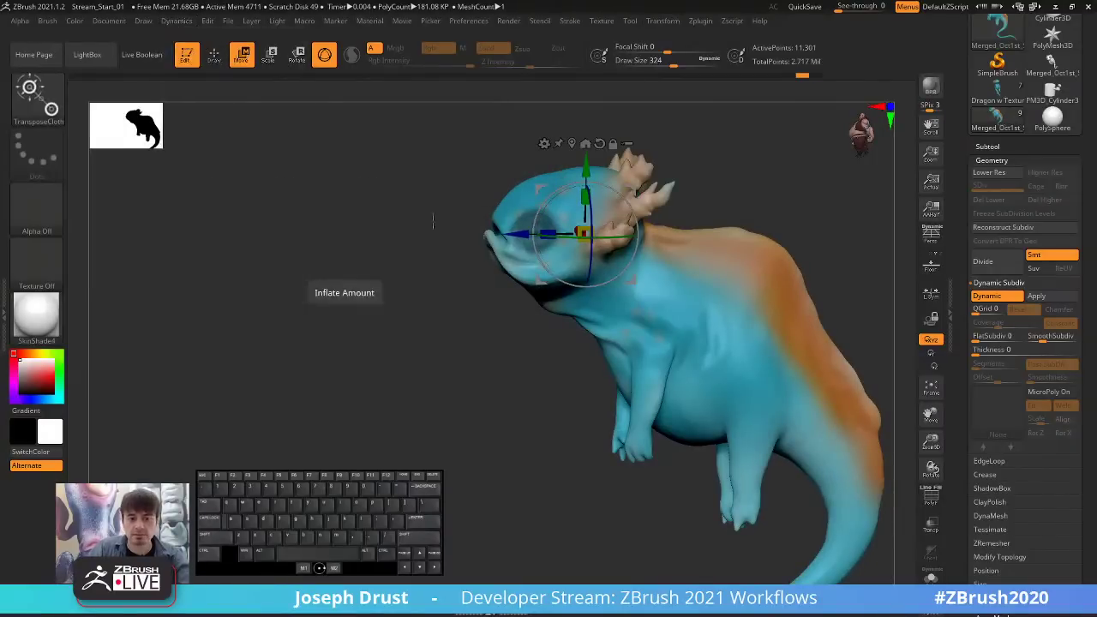
pyautogui.moveTo(582, 234)
pyautogui.mouseDown()
pyautogui.moveTo(542, 224)
pyautogui.moveTo(591, 238)
pyautogui.mouseUp()
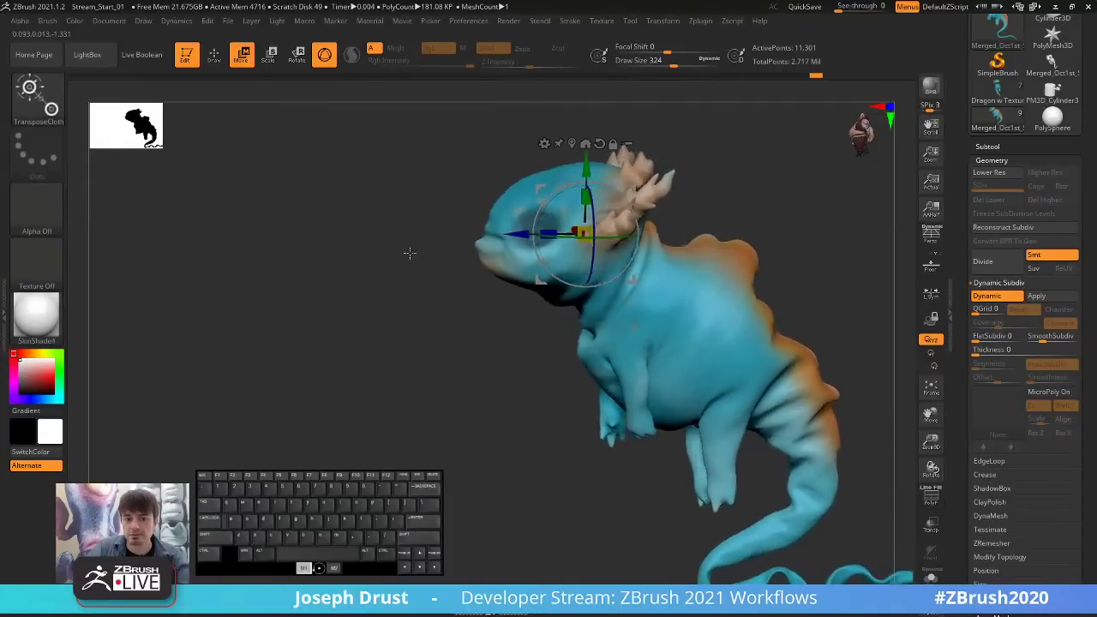
pyautogui.moveTo(409, 249); pyautogui.dragTo(623, 342)
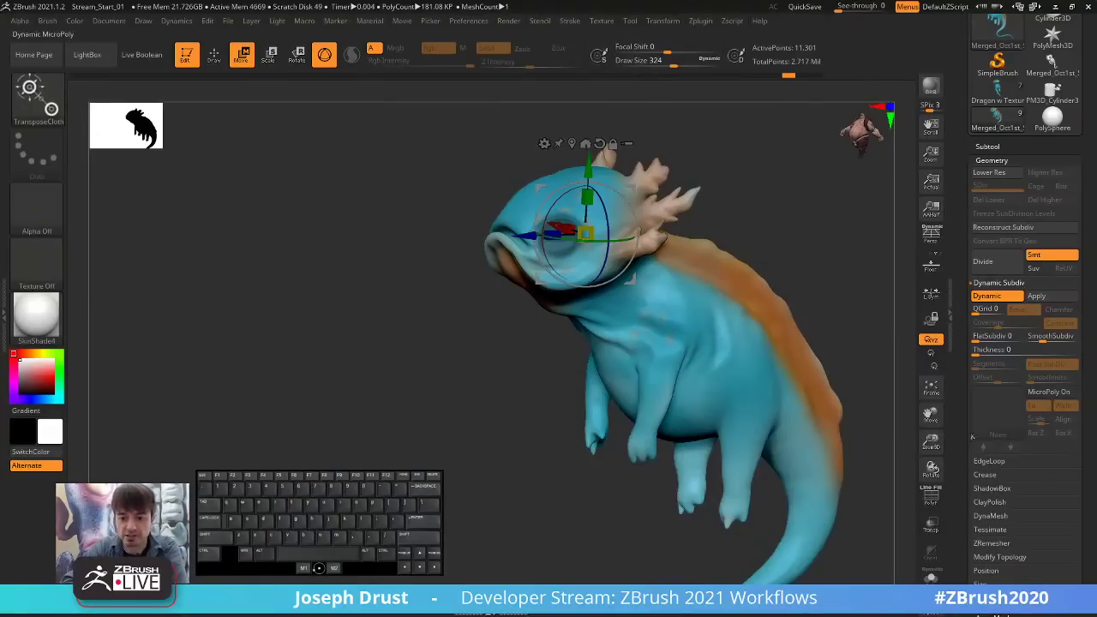
# Quick-save the creature project.
pyautogui.moveTo(958, 439); pyautogui.dragTo(941, 133)
pyautogui.moveTo(946, 328); pyautogui.dragTo(955, 250)
pyautogui.scroll(15, 955, 250)
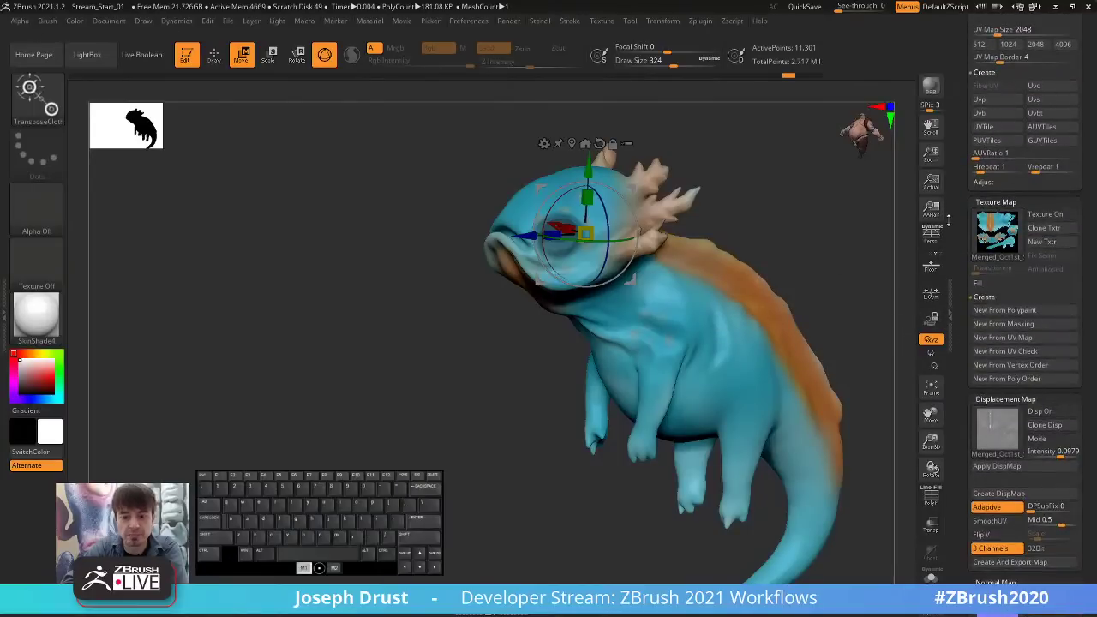
pyautogui.moveTo(849, 347)
pyautogui.mouseDown()
pyautogui.moveTo(862, 345)
pyautogui.moveTo(849, 347)
pyautogui.mouseUp()
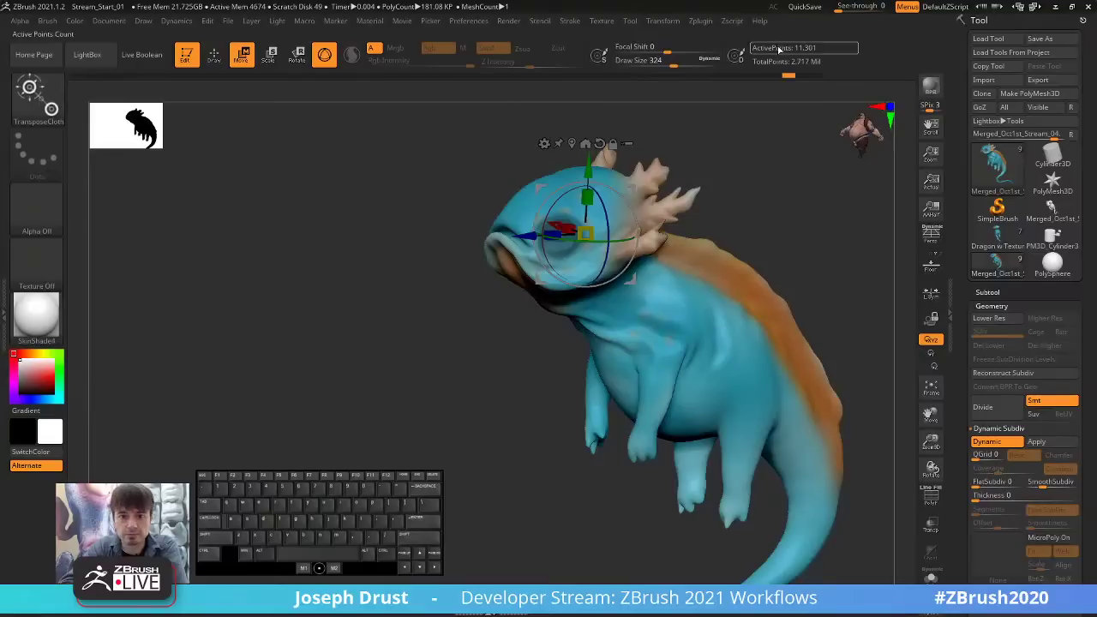
pyautogui.click(795, 7)
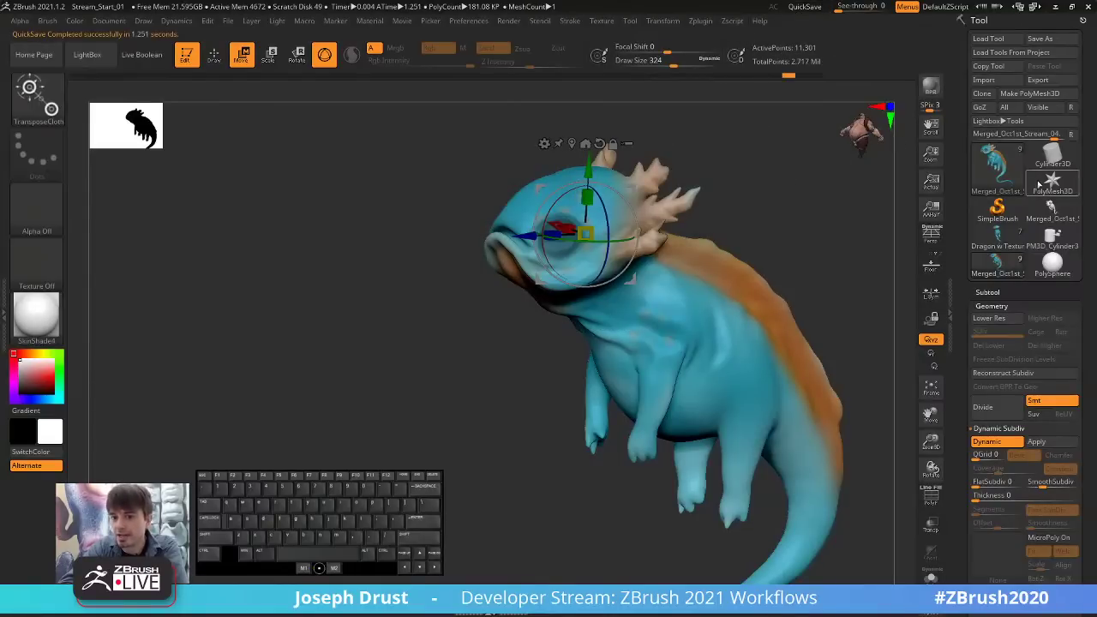
# Open the Primitives.ZPR sample project without saving changes to the current project.
pyautogui.moveTo(1031, 186)
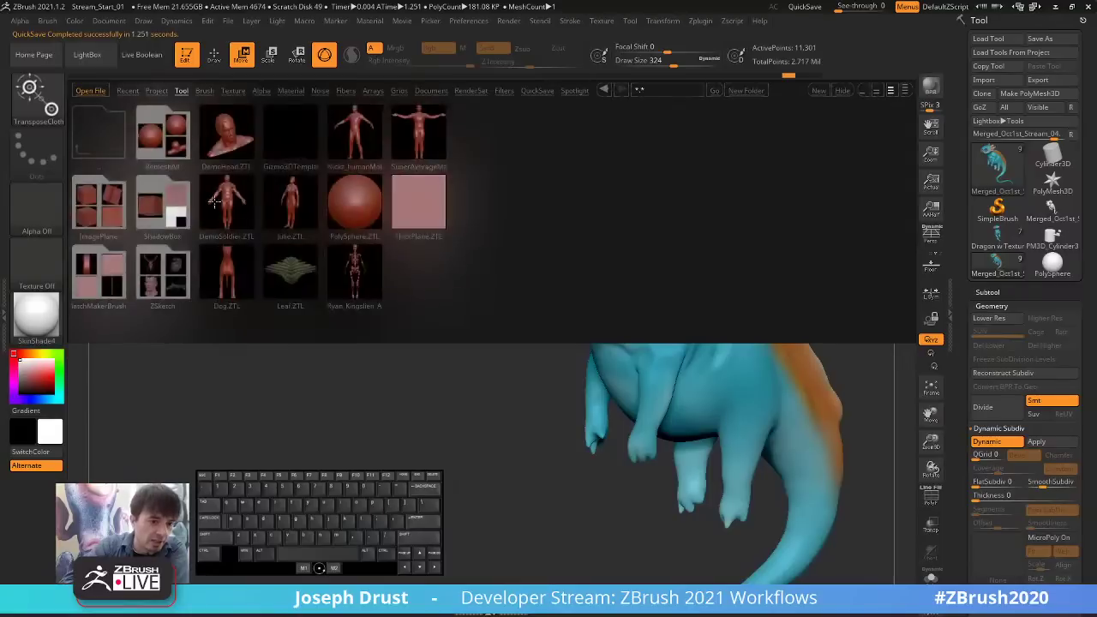
pyautogui.click(154, 90)
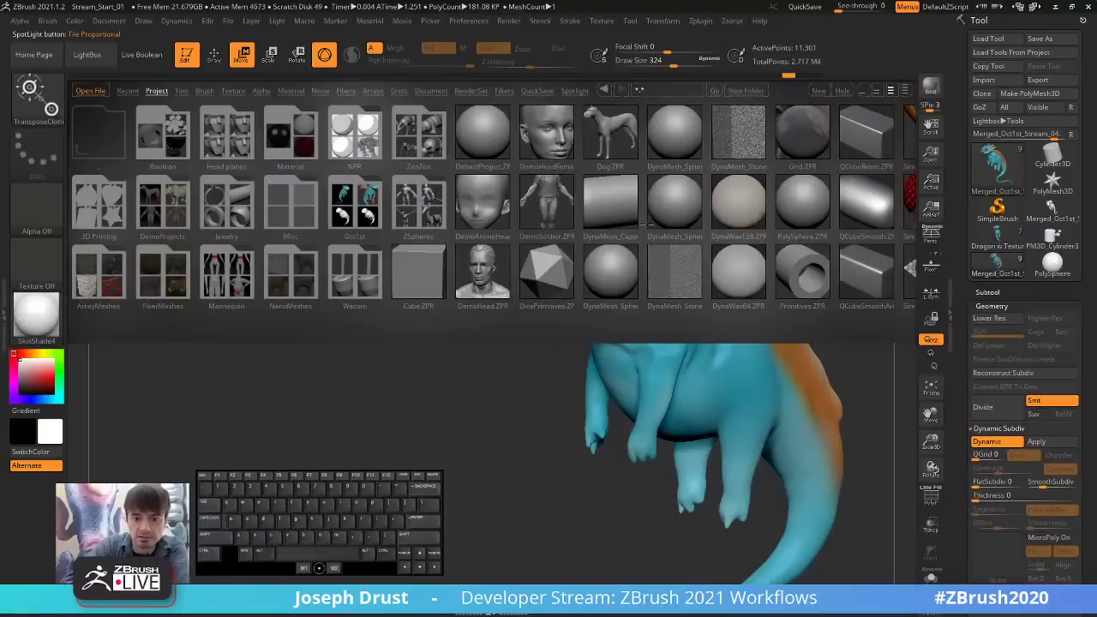
pyautogui.doubleClick(806, 261)
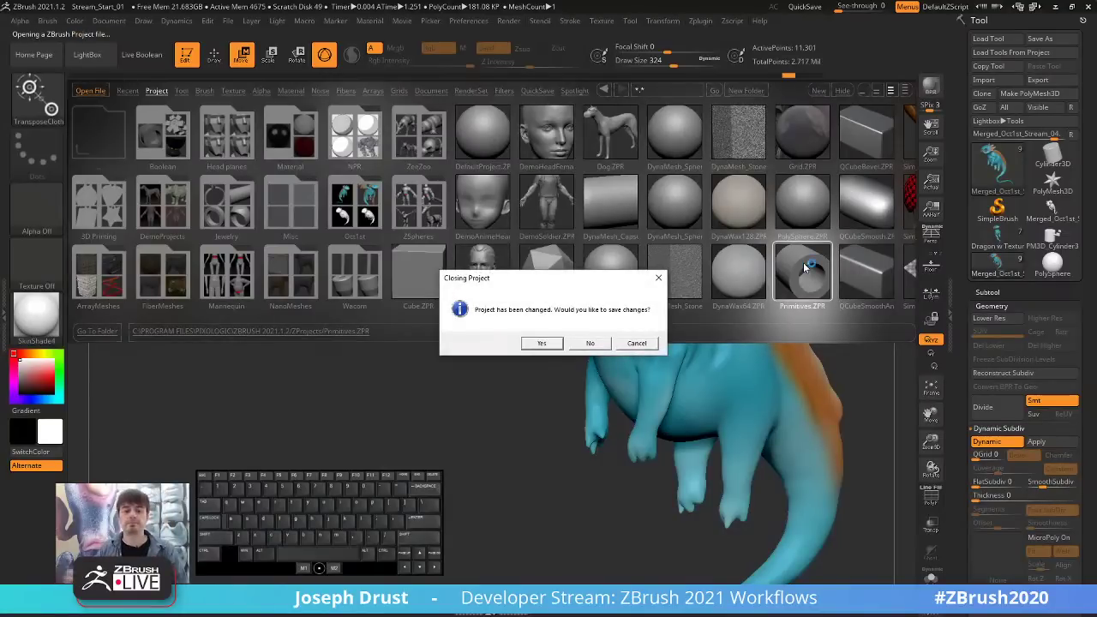
pyautogui.click(592, 343)
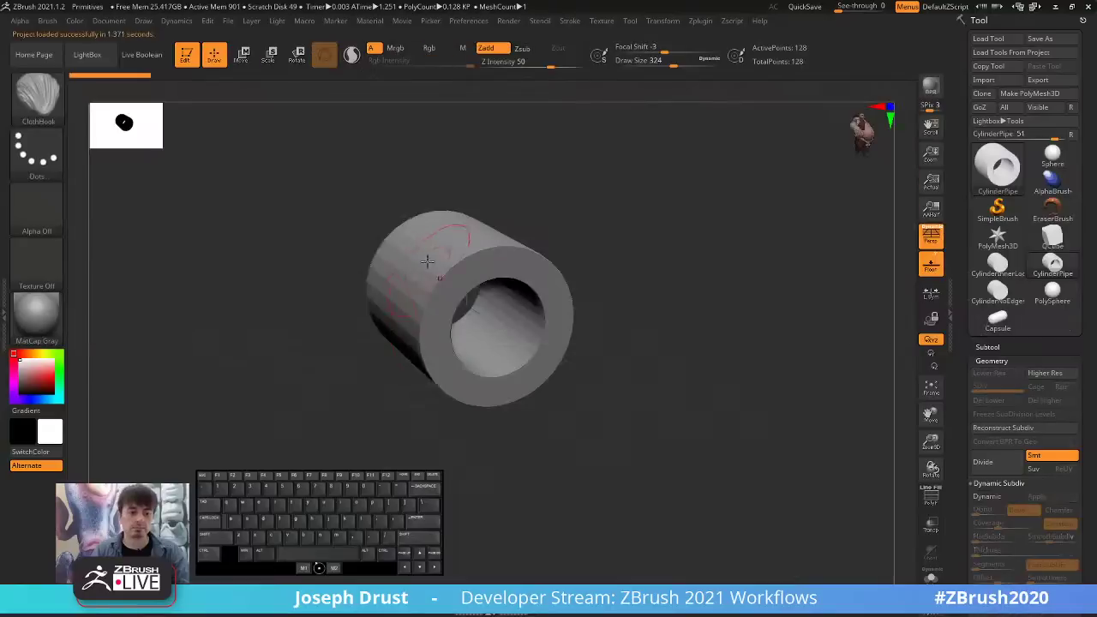
# Switch the active tool from the pipe to the CylinderNoEdges primitive.
pyautogui.keyDown('alt'); pyautogui.moveTo(692, 320); pyautogui.dragTo(748, 295); pyautogui.keyUp('alt')
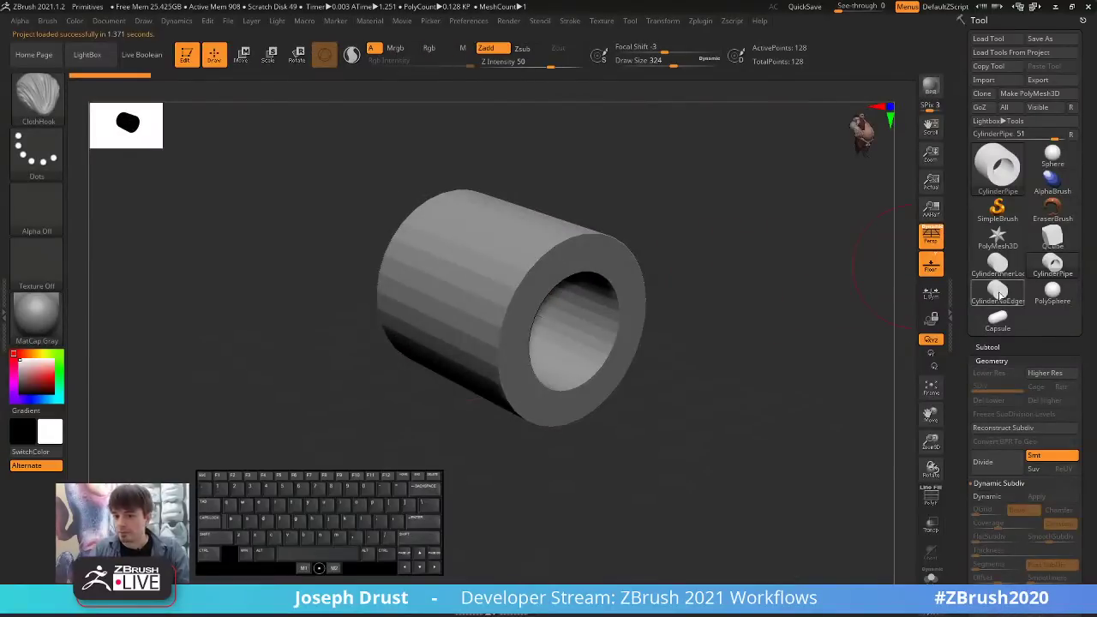
pyautogui.click(998, 292)
pyautogui.moveTo(787, 348)
pyautogui.mouseDown()
pyautogui.moveTo(791, 275)
pyautogui.moveTo(782, 287)
pyautogui.moveTo(660, 245)
pyautogui.mouseUp()
# Replace the TransposeCloth brush with the standard Transpose brush and stretch the cylinder lengthwise along its Y axis.
pyautogui.press('w')
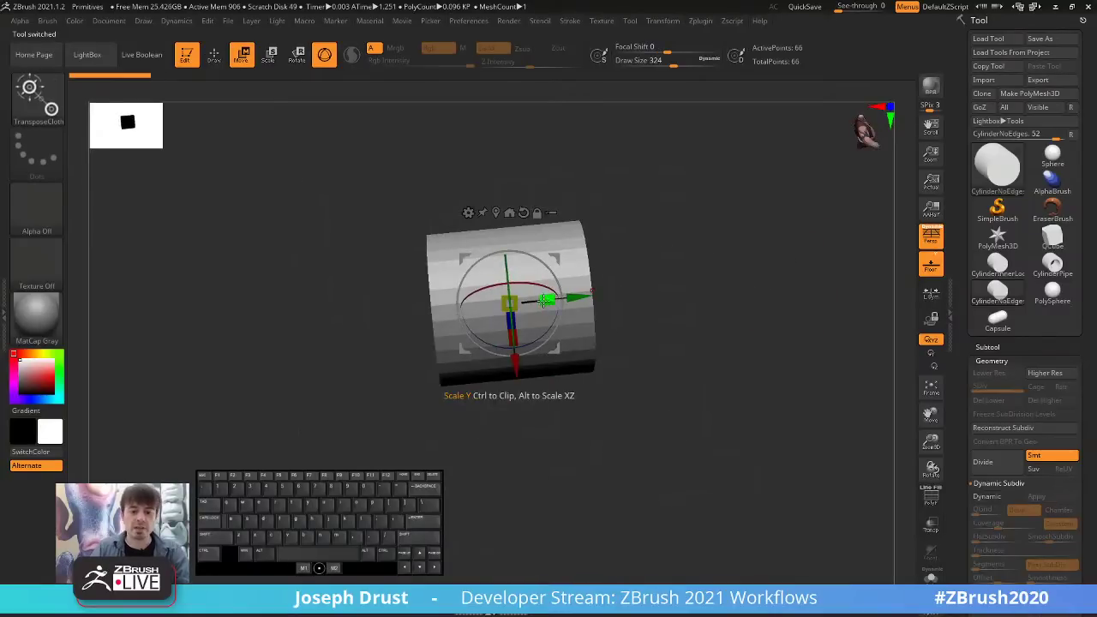
pyautogui.click(29, 87)
pyautogui.click(491, 432)
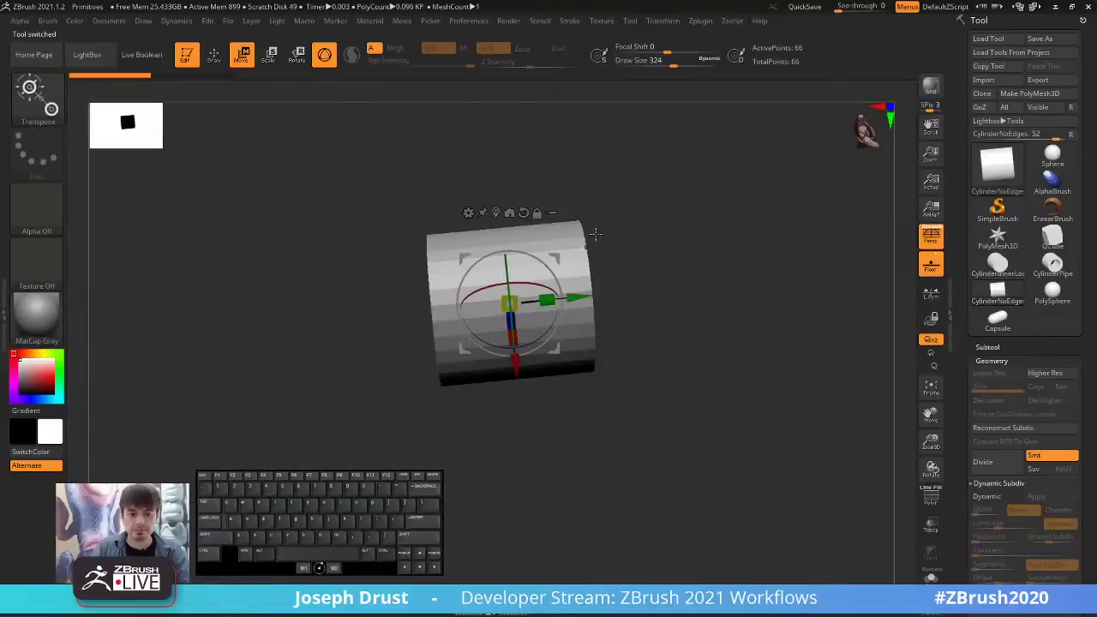
pyautogui.moveTo(547, 299); pyautogui.dragTo(805, 276)
pyautogui.moveTo(728, 414); pyautogui.dragTo(768, 398)
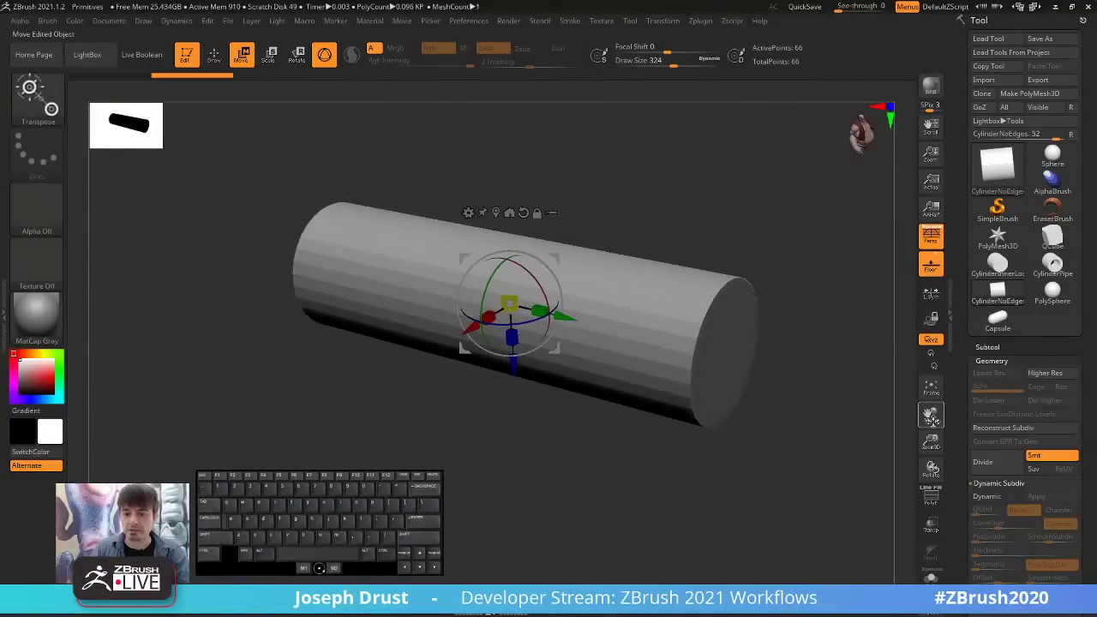
# Inspect the stretched cylinder's wireframe with PolyF, turn on Dynamic Subdiv, and hide the wireframe again.
pyautogui.click(932, 497)
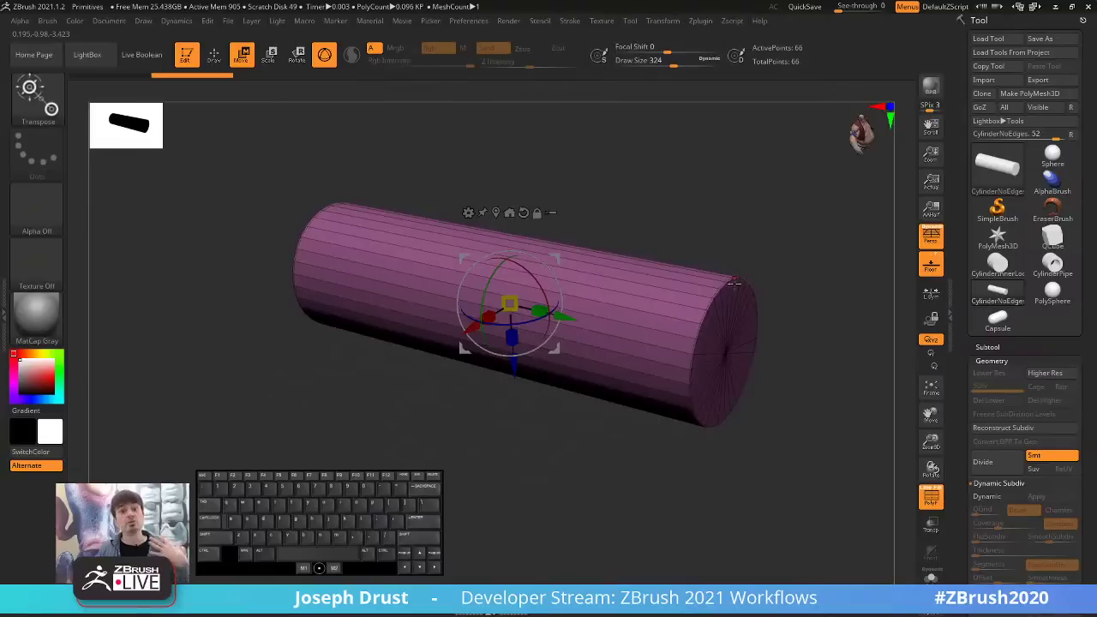
pyautogui.moveTo(817, 312)
pyautogui.mouseDown()
pyautogui.moveTo(868, 296)
pyautogui.moveTo(828, 302)
pyautogui.mouseUp()
pyautogui.moveTo(959, 367); pyautogui.dragTo(963, 203)
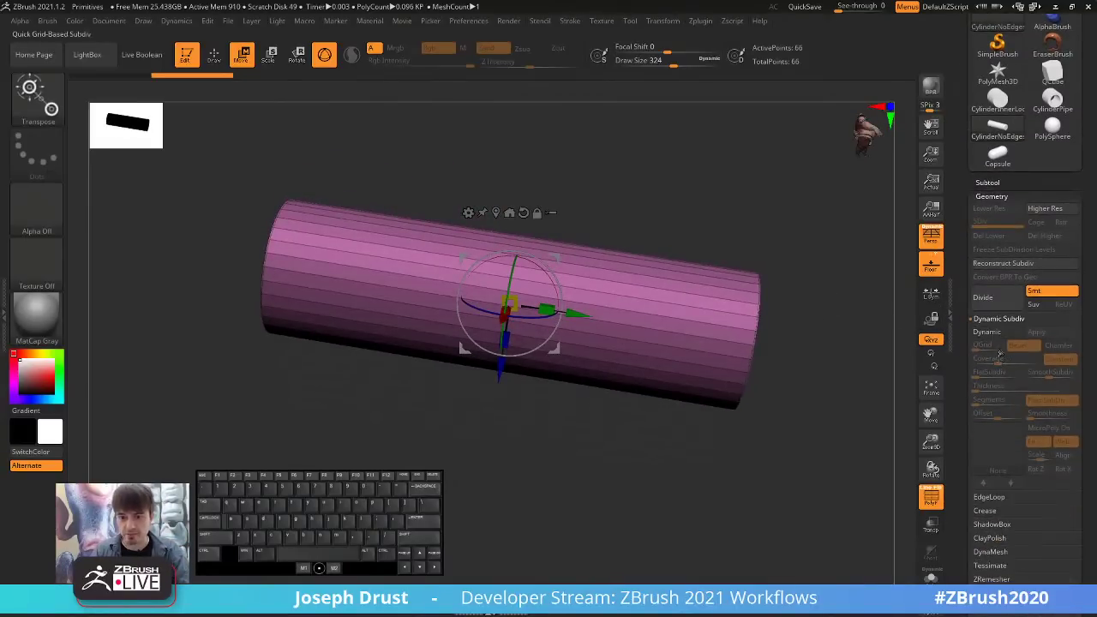
pyautogui.click(986, 331)
pyautogui.click(930, 497)
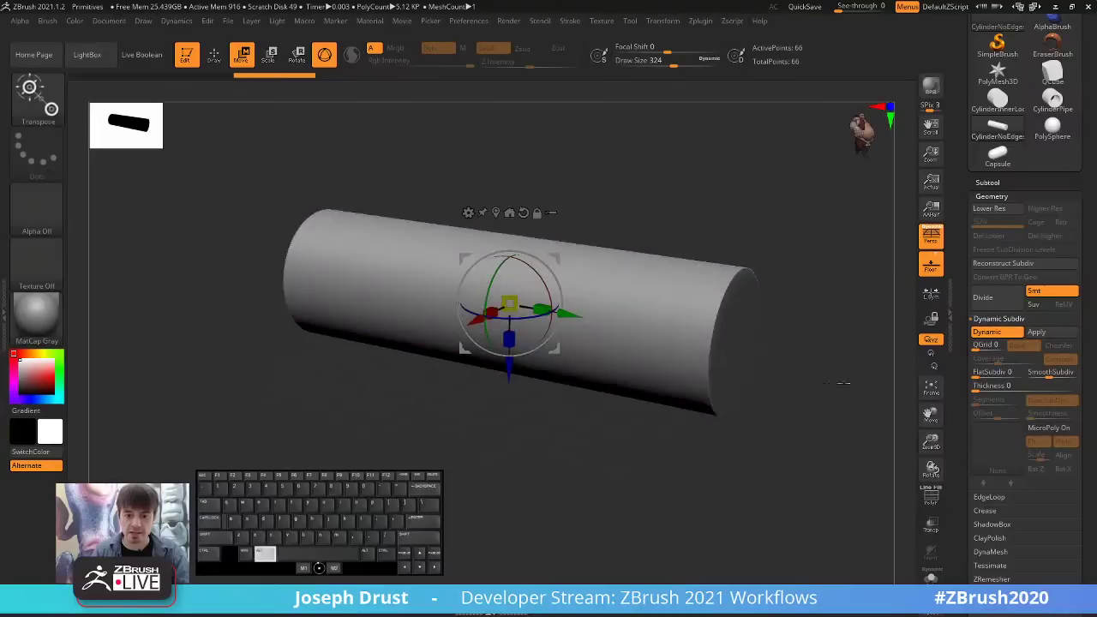
pyautogui.moveTo(842, 383); pyautogui.dragTo(817, 307)
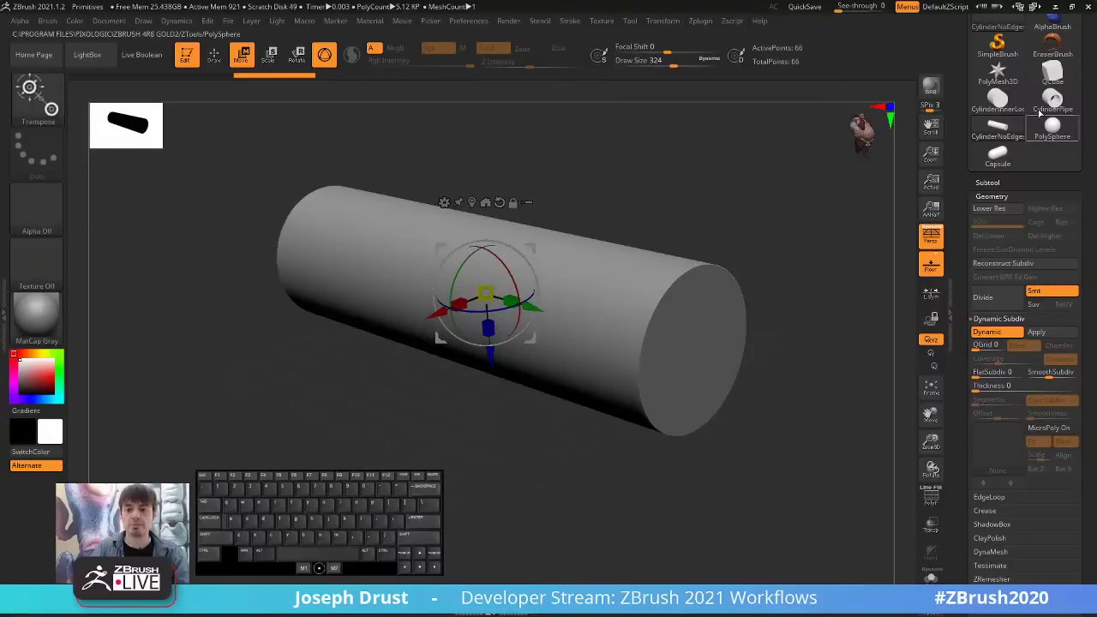
pyautogui.moveTo(1052, 79)
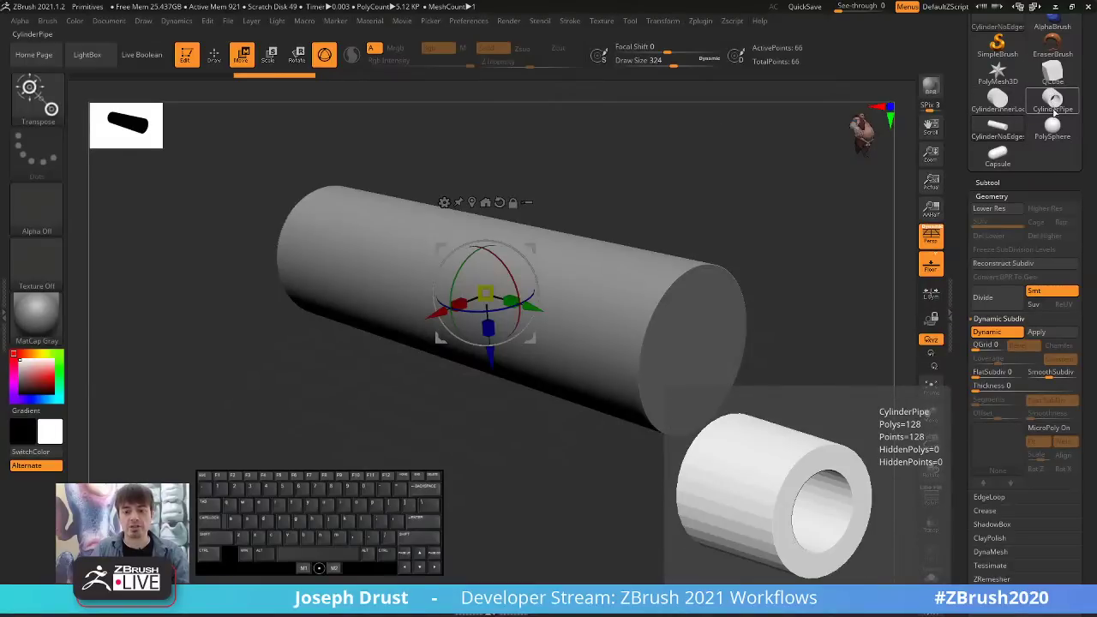
pyautogui.moveTo(994, 107)
pyautogui.moveTo(989, 168)
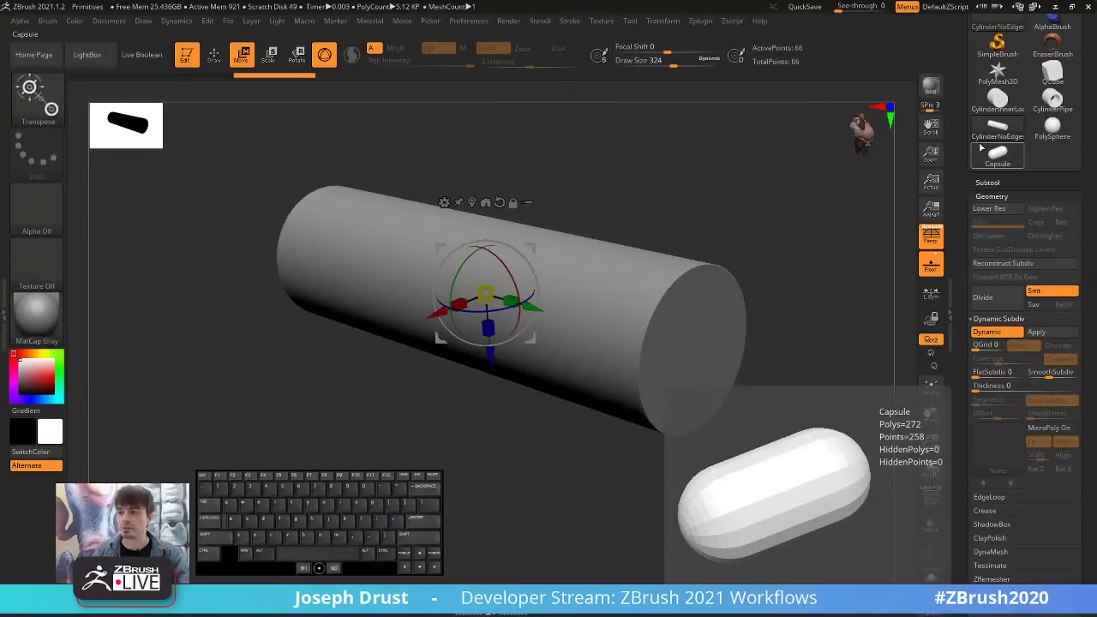
pyautogui.moveTo(868, 303); pyautogui.dragTo(806, 205)
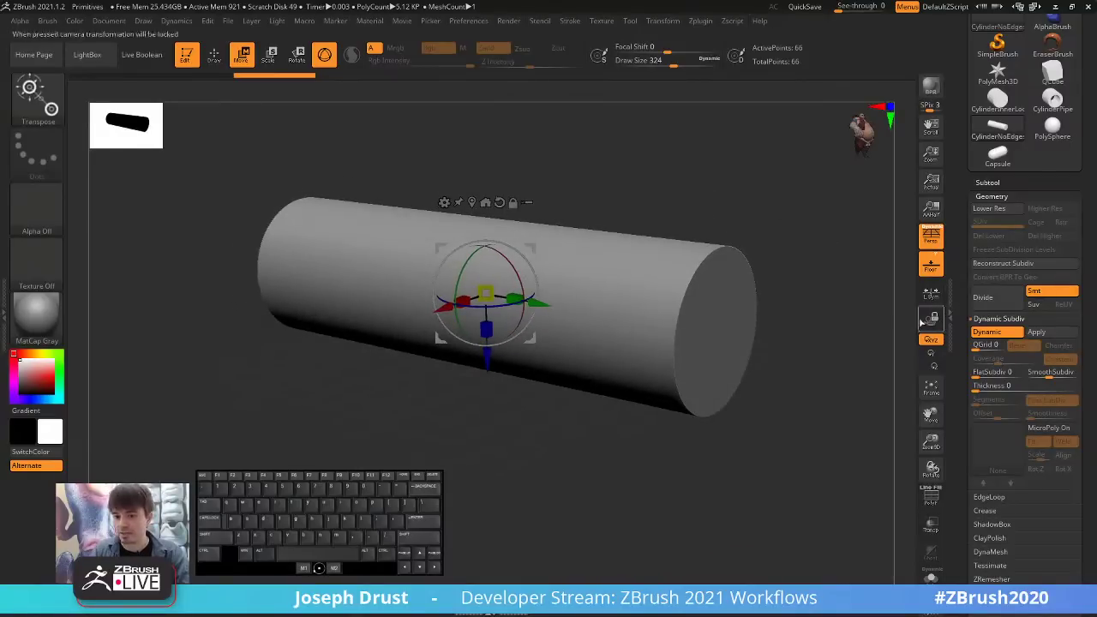
pyautogui.moveTo(822, 329); pyautogui.dragTo(784, 343)
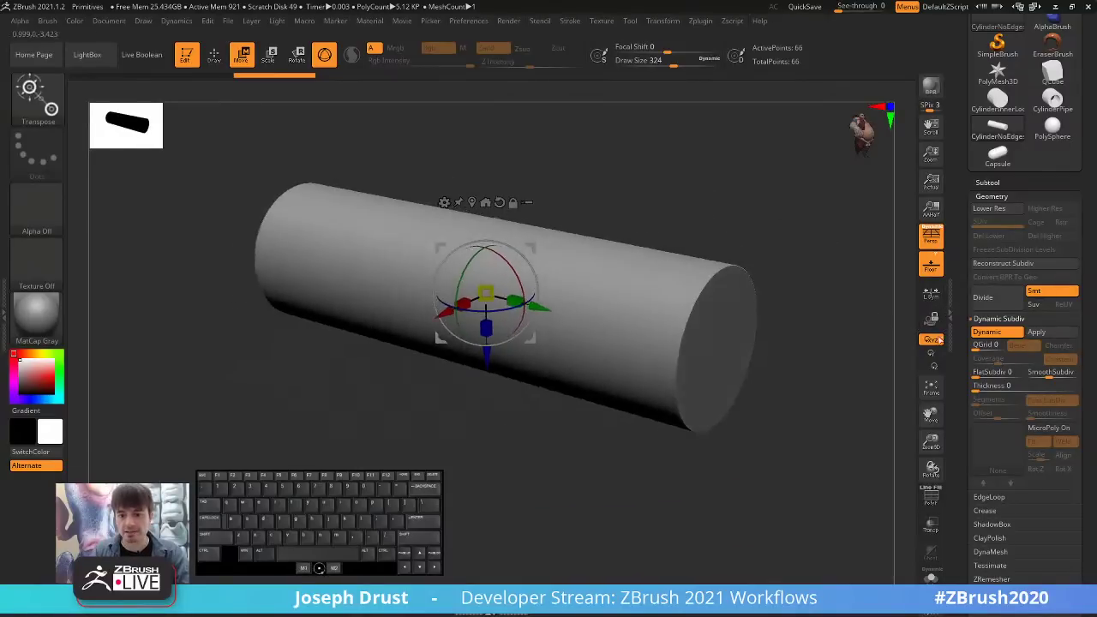
# Show the cylinder's wireframe, apply its dynamic subdivision as real subdivision levels, and inspect the lowest level.
pyautogui.click(1004, 339)
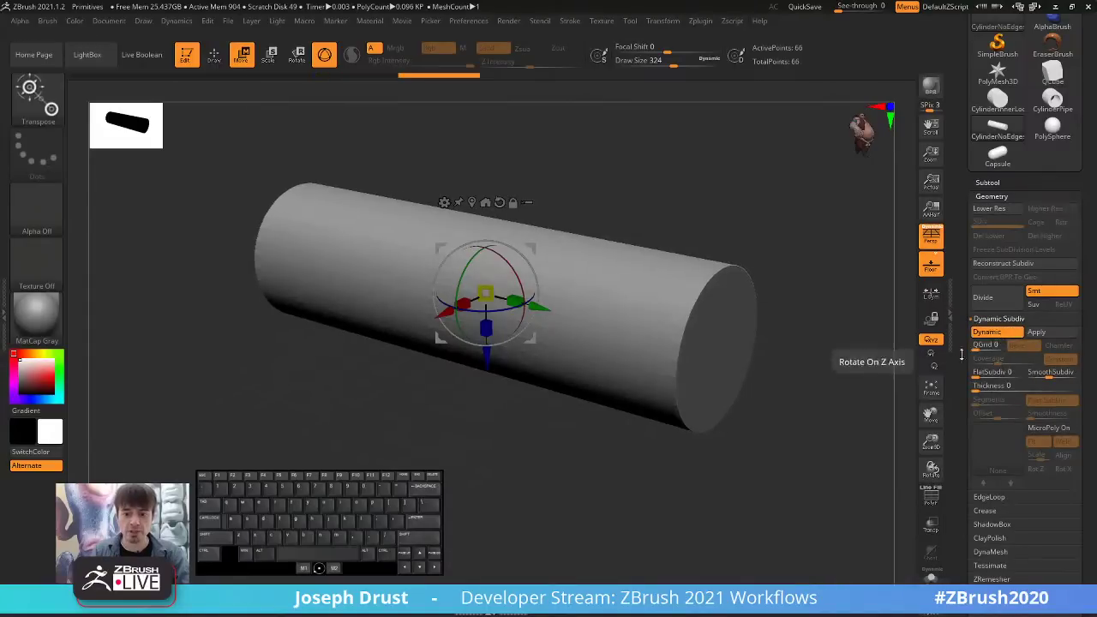
pyautogui.hotkey('shift', 'f')
pyautogui.click(991, 334)
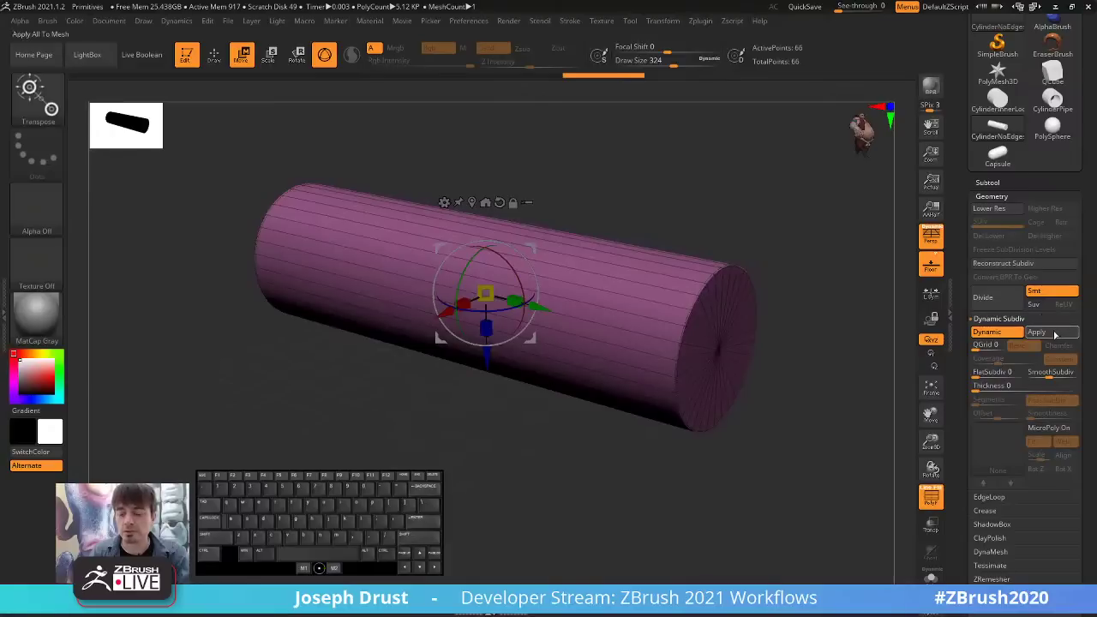
pyautogui.click(1054, 334)
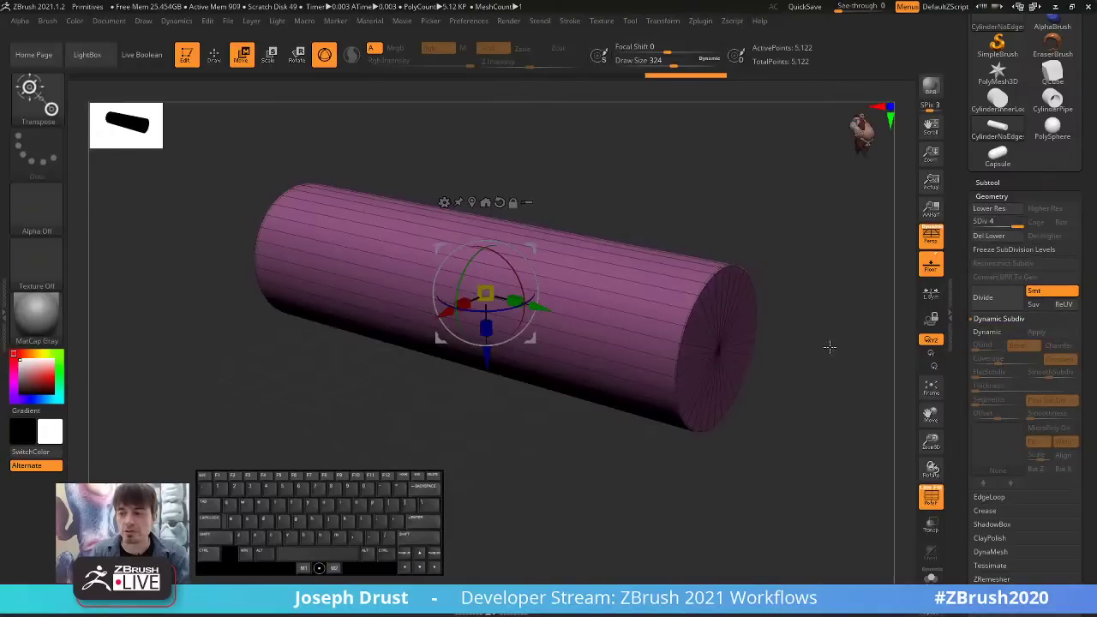
pyautogui.moveTo(828, 345); pyautogui.dragTo(840, 368)
pyautogui.click(1011, 248)
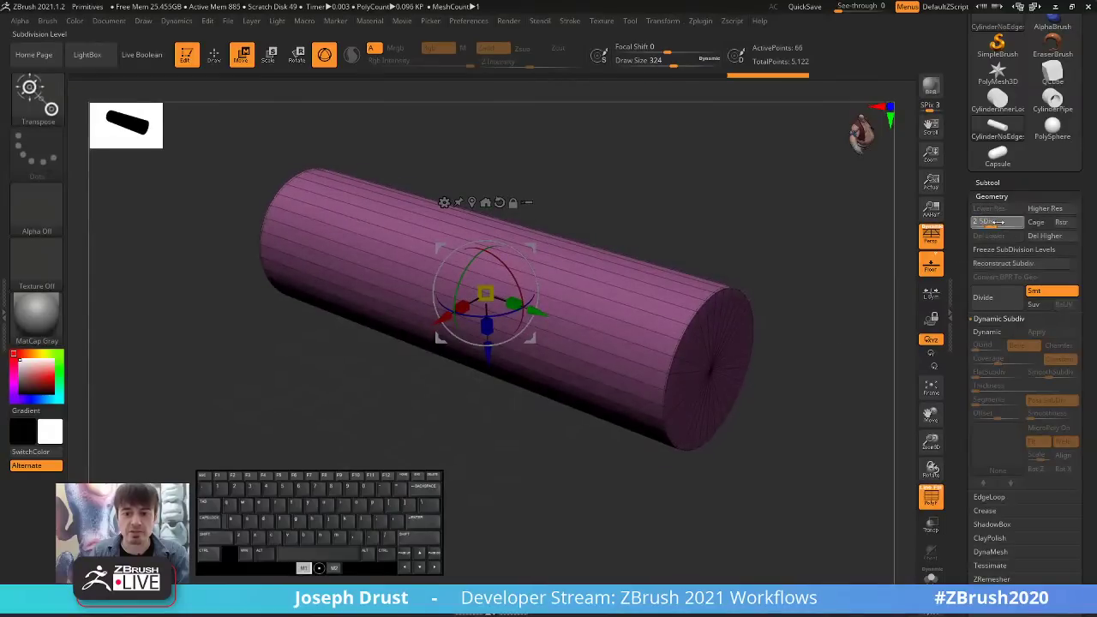
# Switch from the transform gizmo to drawing and select the IMM Curve brush.
pyautogui.click(213, 55)
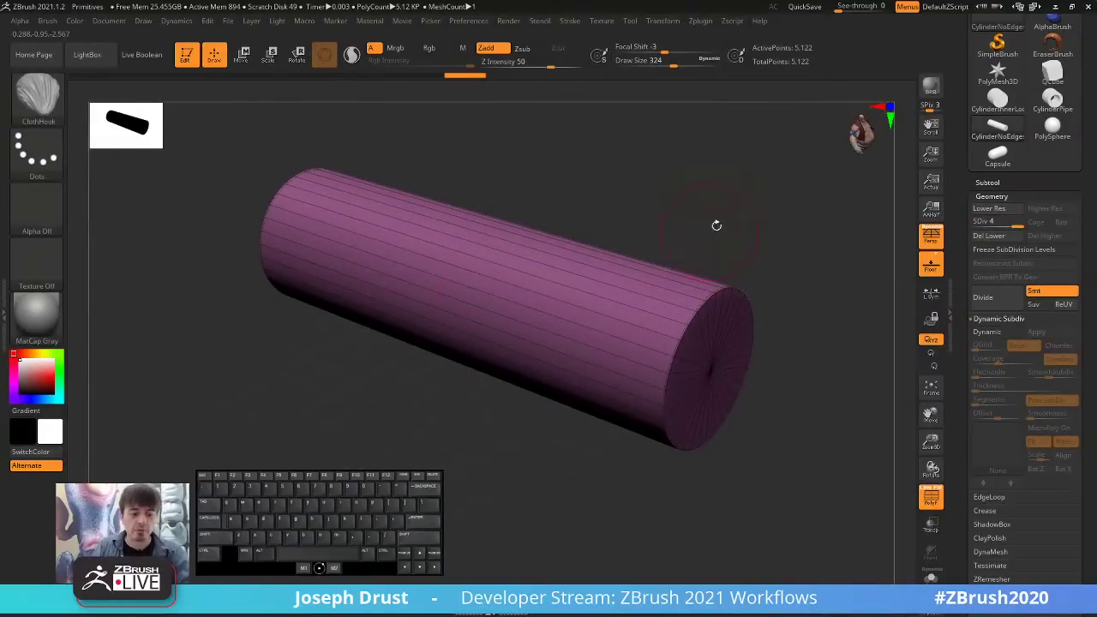
pyautogui.moveTo(717, 225)
pyautogui.mouseDown()
pyautogui.moveTo(768, 184)
pyautogui.moveTo(754, 221)
pyautogui.moveTo(762, 205)
pyautogui.moveTo(793, 230)
pyautogui.mouseUp()
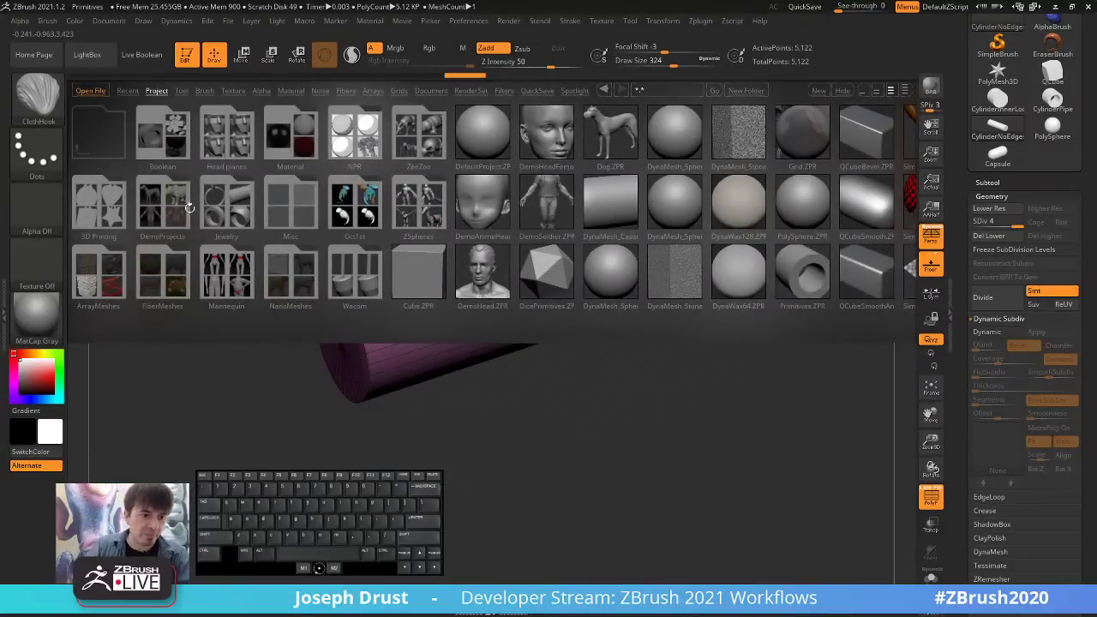
pyautogui.click(204, 90)
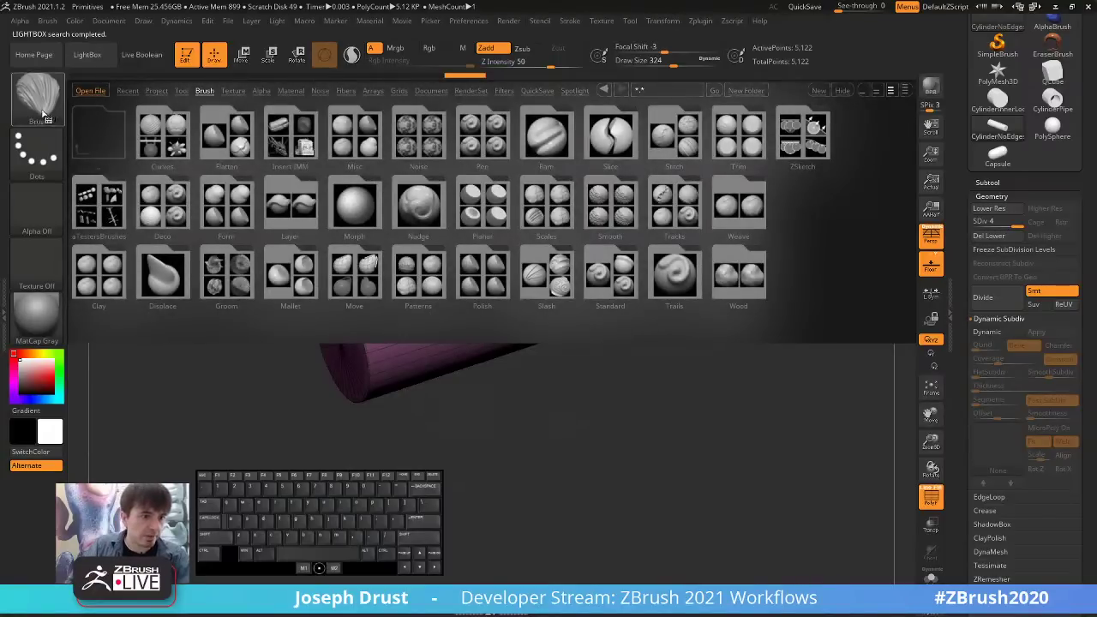
pyautogui.press(',')
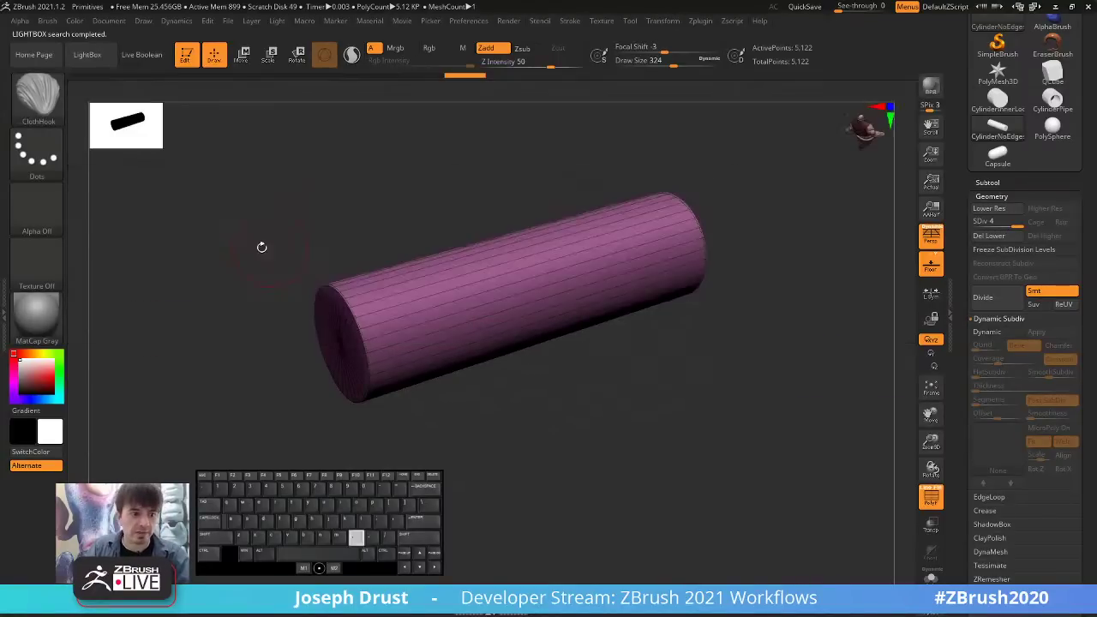
pyautogui.press('b')
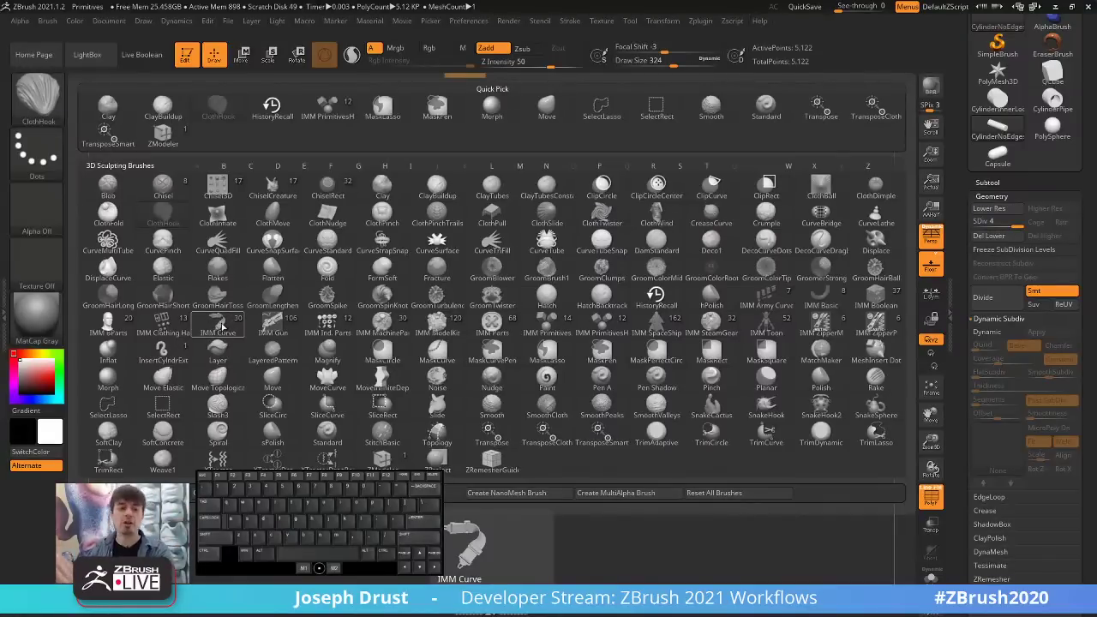
pyautogui.click(220, 324)
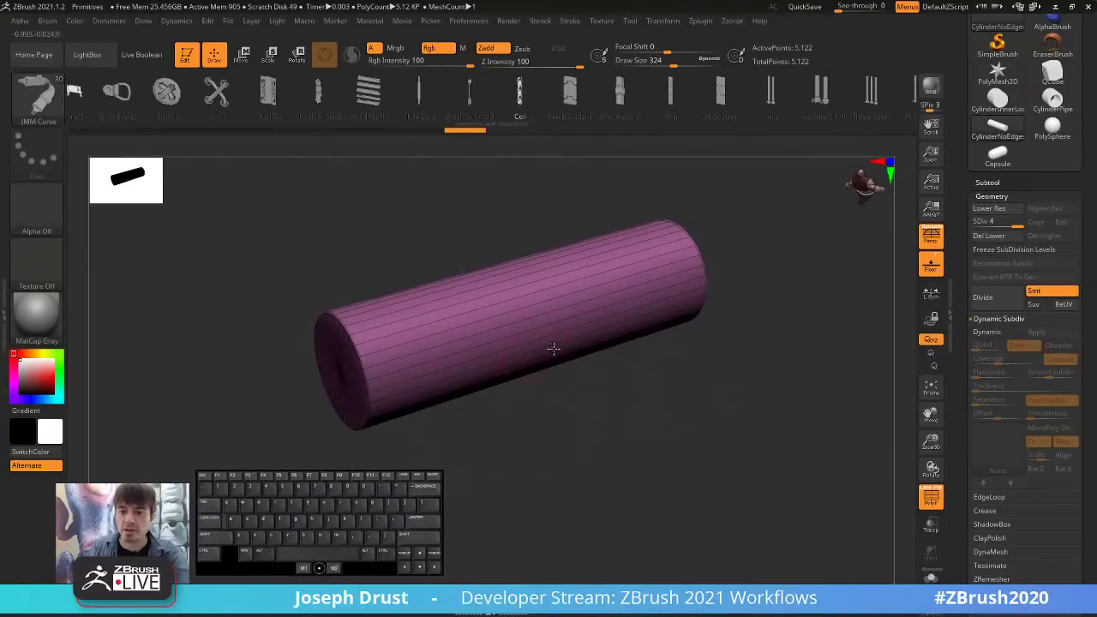
# Delete the cylinder's lower subdivision levels and hide the wireframe.
pyautogui.click(990, 238)
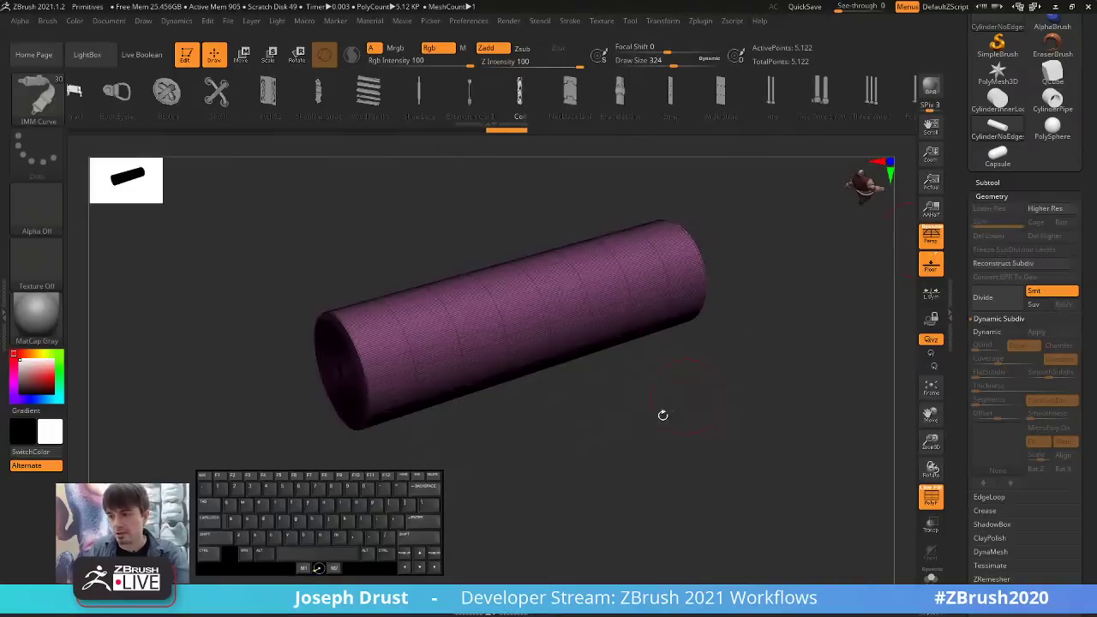
pyautogui.click(931, 497)
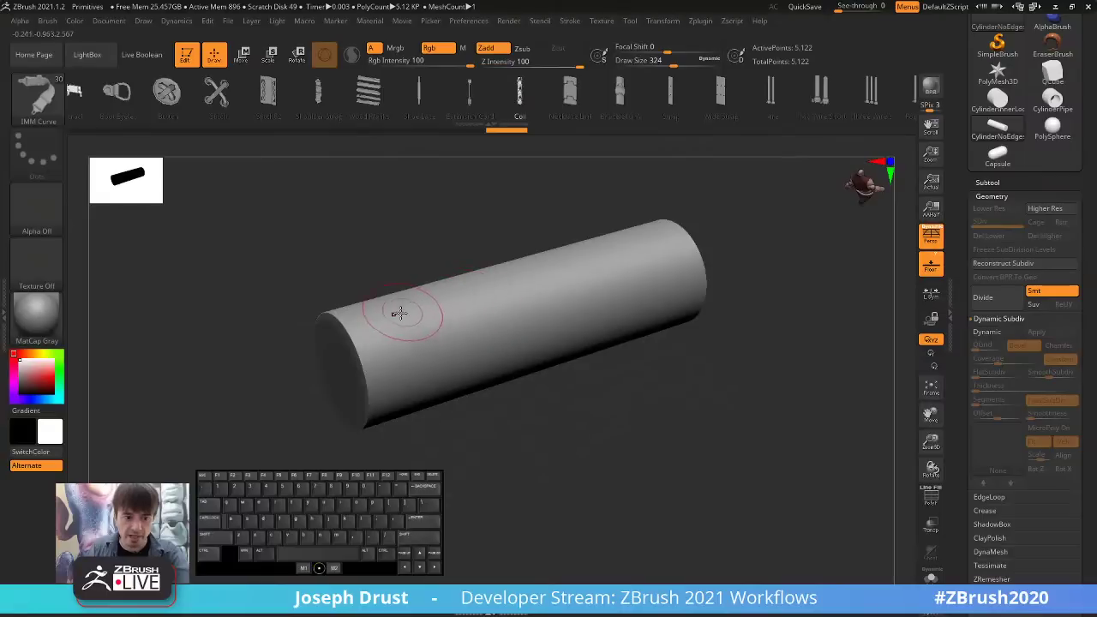
# Try a wavy Coil insert curve along the length of the cylinder, and undo it.
pyautogui.moveTo(398, 315); pyautogui.dragTo(506, 356)
pyautogui.moveTo(649, 293); pyautogui.dragTo(765, 227)
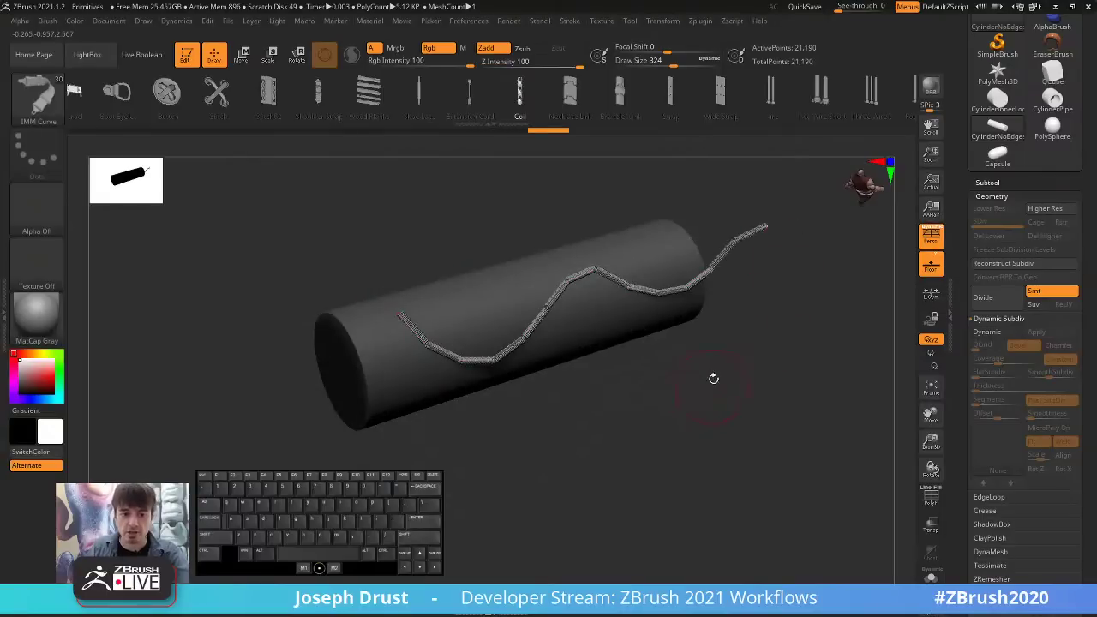
pyautogui.keyDown('alt'); pyautogui.moveTo(713, 372); pyautogui.dragTo(643, 371); pyautogui.keyUp('alt')
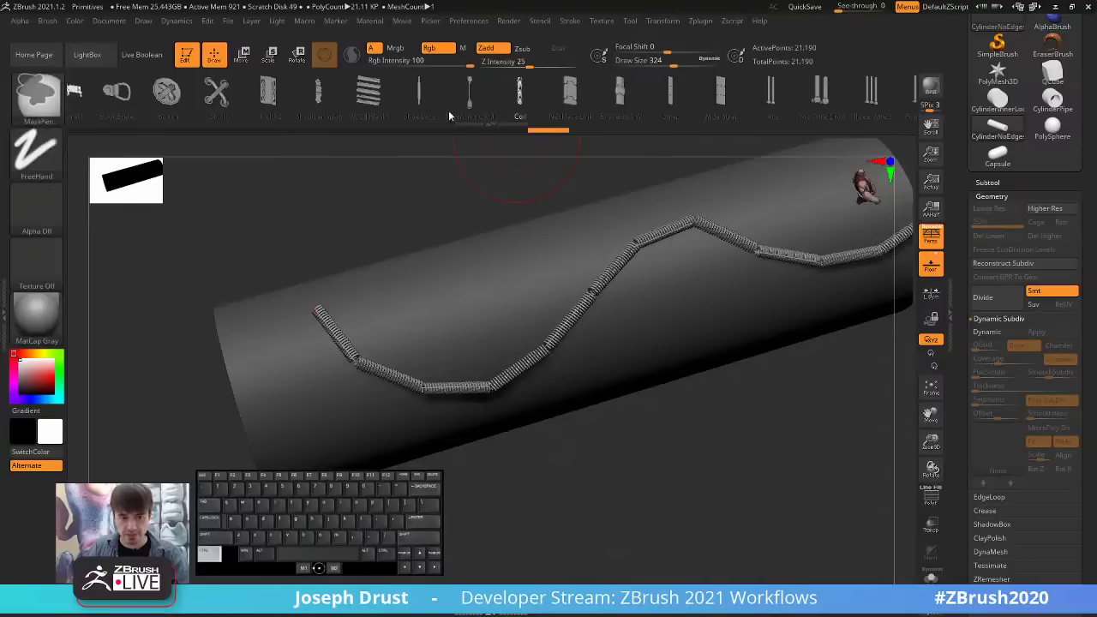
pyautogui.hotkey('ctrl', 'z')
# Draw a wavy insert curve with the Shoe Lace mesh along the length of the cylinder.
pyautogui.click(423, 98)
pyautogui.press('f')
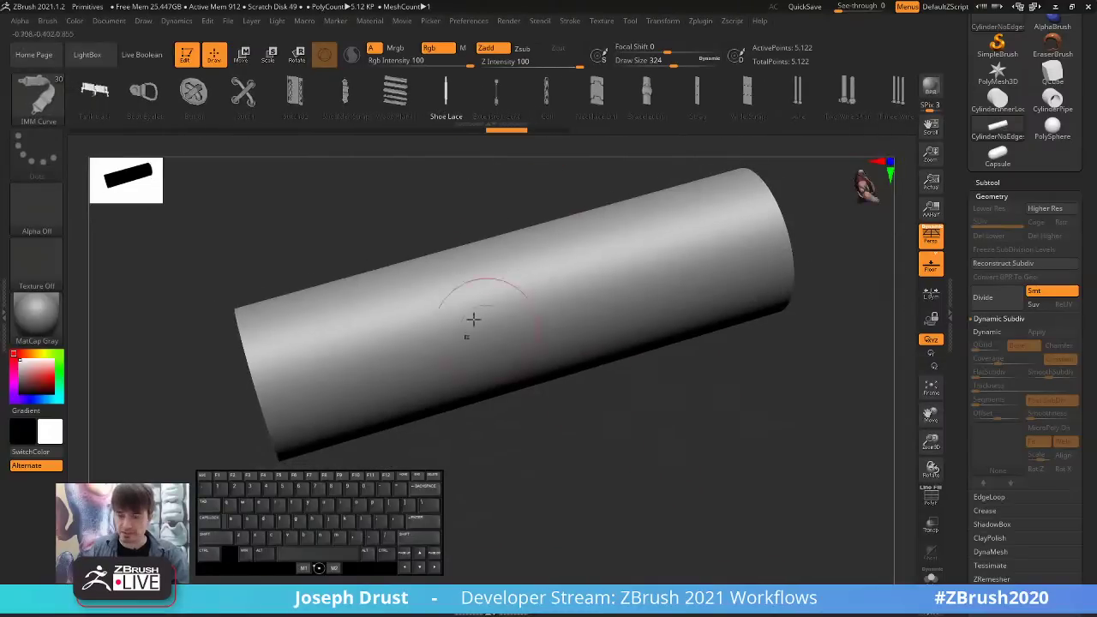
pyautogui.moveTo(326, 320); pyautogui.dragTo(776, 213)
pyautogui.keyDown('alt'); pyautogui.moveTo(786, 374); pyautogui.dragTo(656, 399); pyautogui.keyUp('alt')
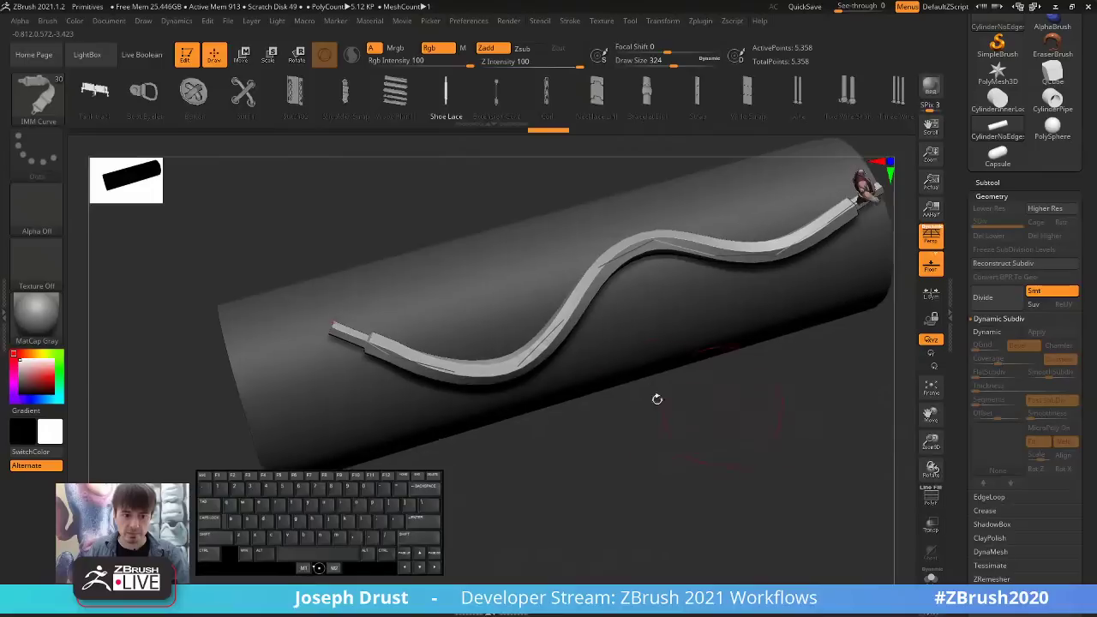
# Reshape the lace curve by pulling its ends so it sweeps diagonally across the cylinder in an S shape.
pyautogui.click(331, 319)
pyautogui.moveTo(331, 320)
pyautogui.mouseDown()
pyautogui.moveTo(379, 436)
pyautogui.moveTo(746, 244)
pyautogui.moveTo(765, 449)
pyautogui.moveTo(275, 249)
pyautogui.moveTo(368, 446)
pyautogui.moveTo(771, 419)
pyautogui.moveTo(780, 381)
pyautogui.moveTo(760, 346)
pyautogui.mouseUp()
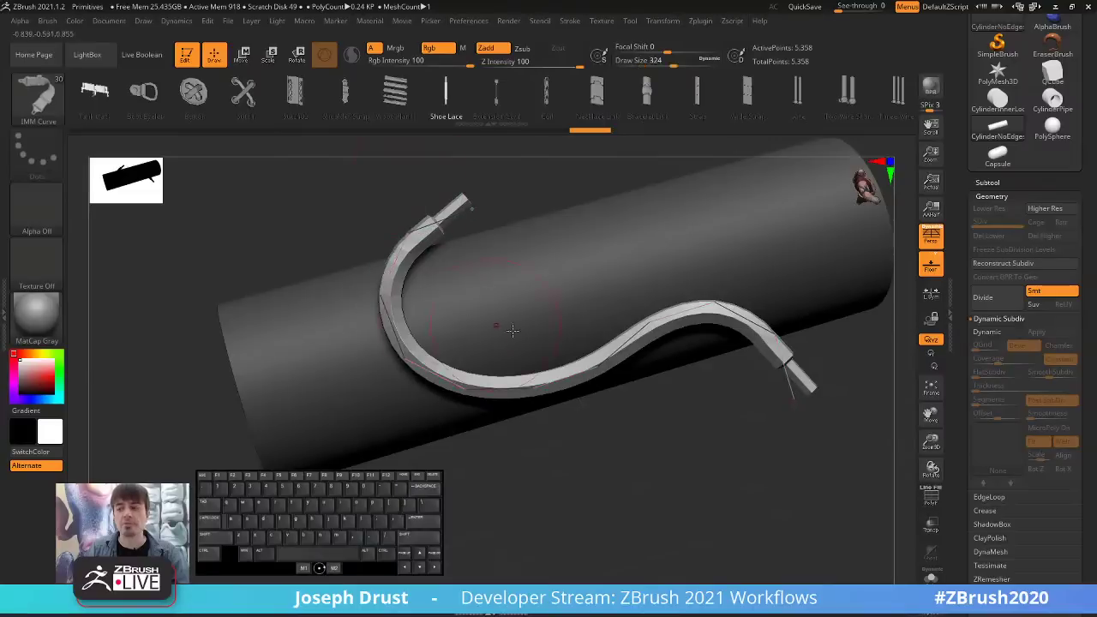
pyautogui.keyDown('alt'); pyautogui.moveTo(628, 467); pyautogui.dragTo(622, 411); pyautogui.keyUp('alt')
pyautogui.moveTo(518, 413); pyautogui.dragTo(566, 393)
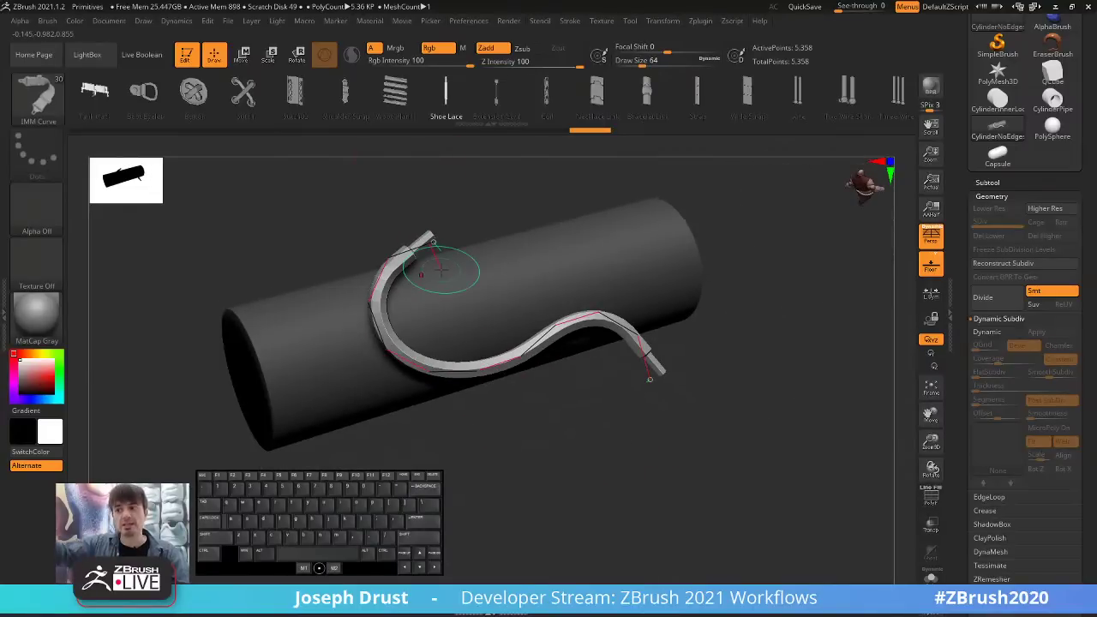
pyautogui.moveTo(653, 380)
pyautogui.mouseDown()
pyautogui.moveTo(462, 296)
pyautogui.moveTo(248, 293)
pyautogui.mouseUp()
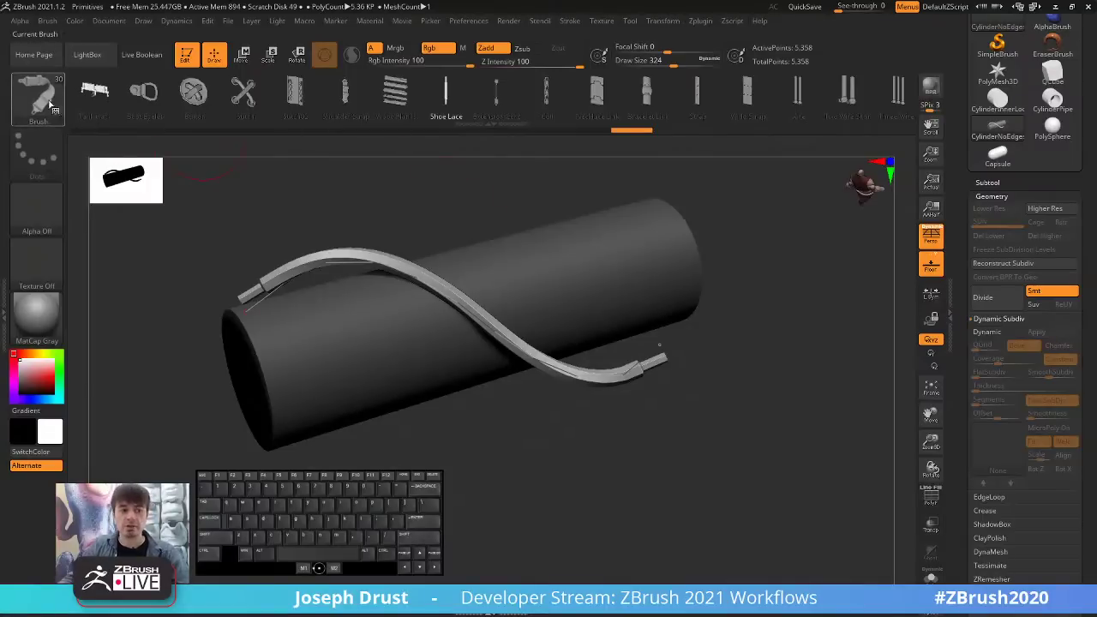
# Select the CurveMultiTube brush and add short tube strokes across the cylinder near both of its ends.
pyautogui.click(42, 106)
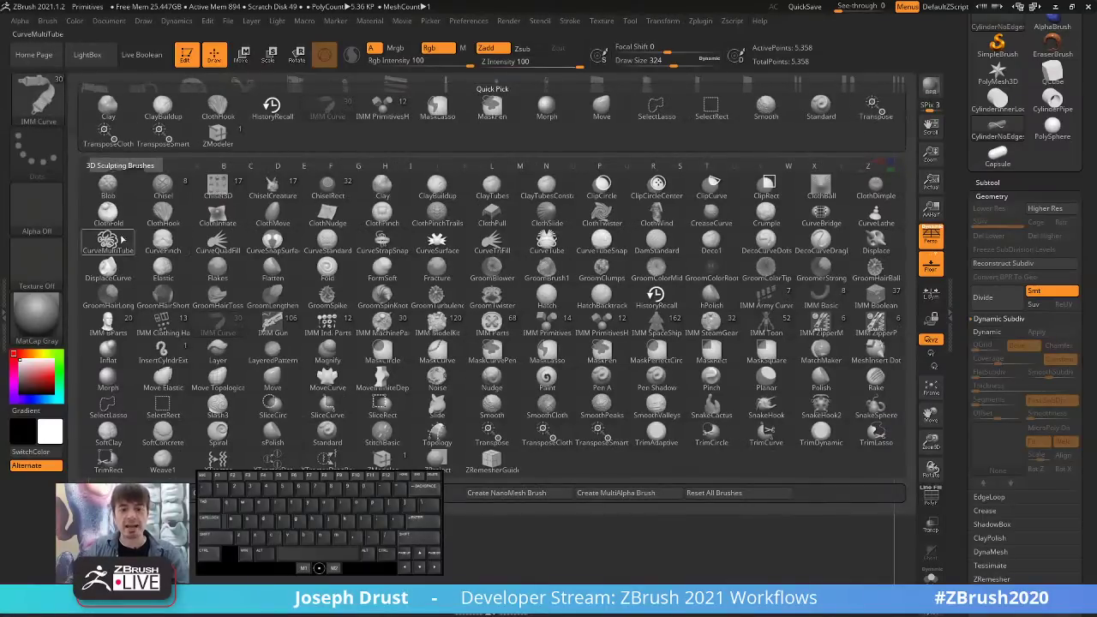
pyautogui.click(108, 244)
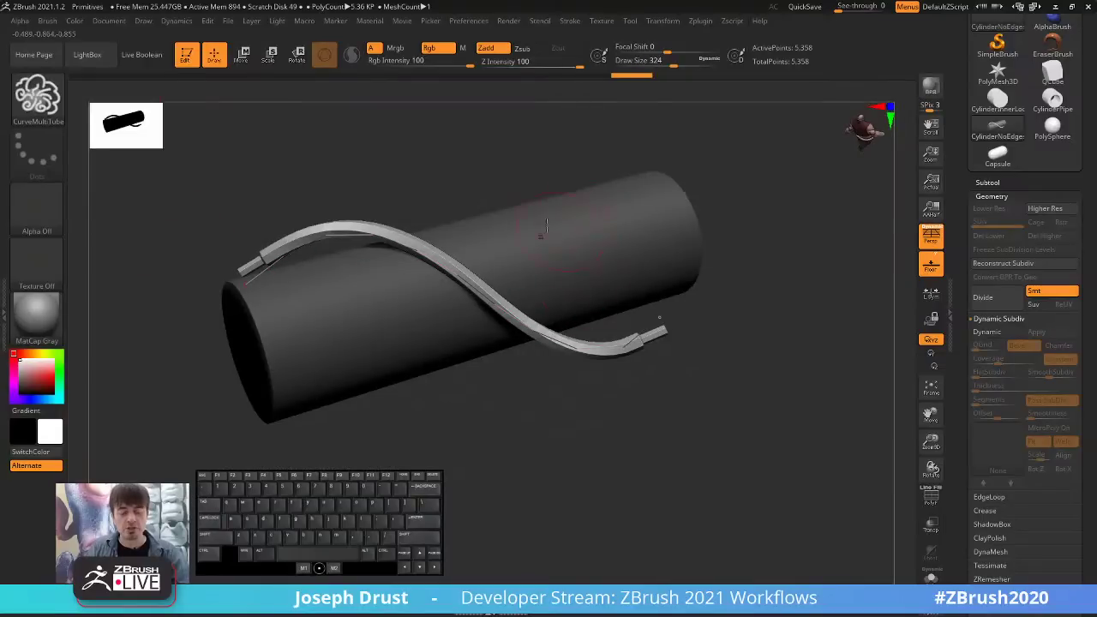
pyautogui.moveTo(542, 209)
pyautogui.mouseDown()
pyautogui.moveTo(600, 256)
pyautogui.moveTo(666, 266)
pyautogui.mouseUp()
pyautogui.moveTo(332, 315); pyautogui.dragTo(408, 374)
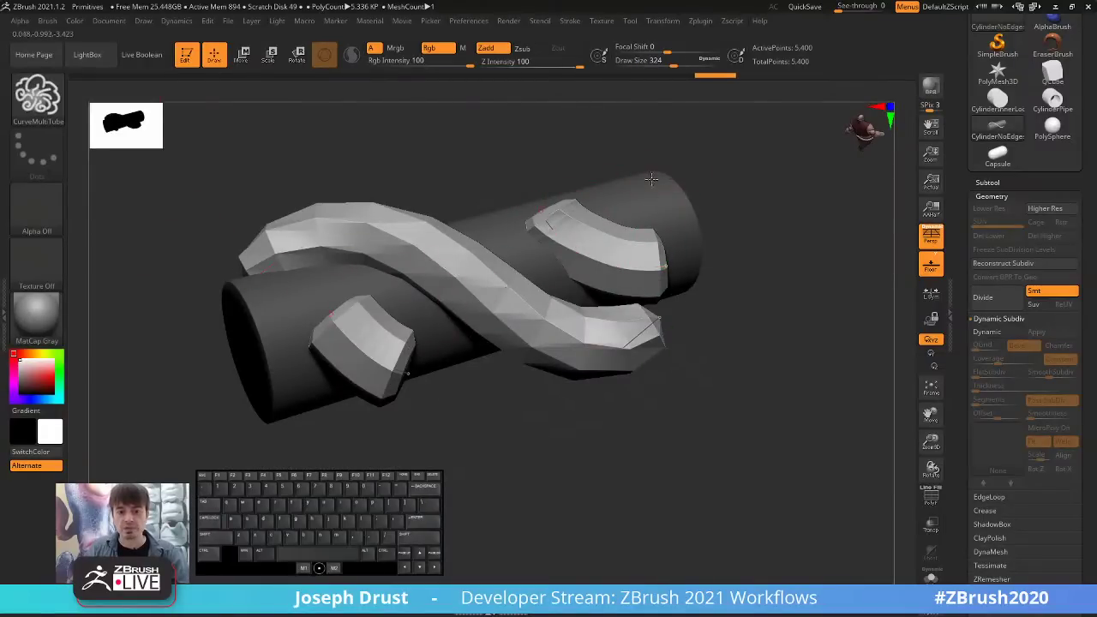
pyautogui.moveTo(652, 178); pyautogui.dragTo(700, 230)
pyautogui.moveTo(257, 257); pyautogui.dragTo(324, 358)
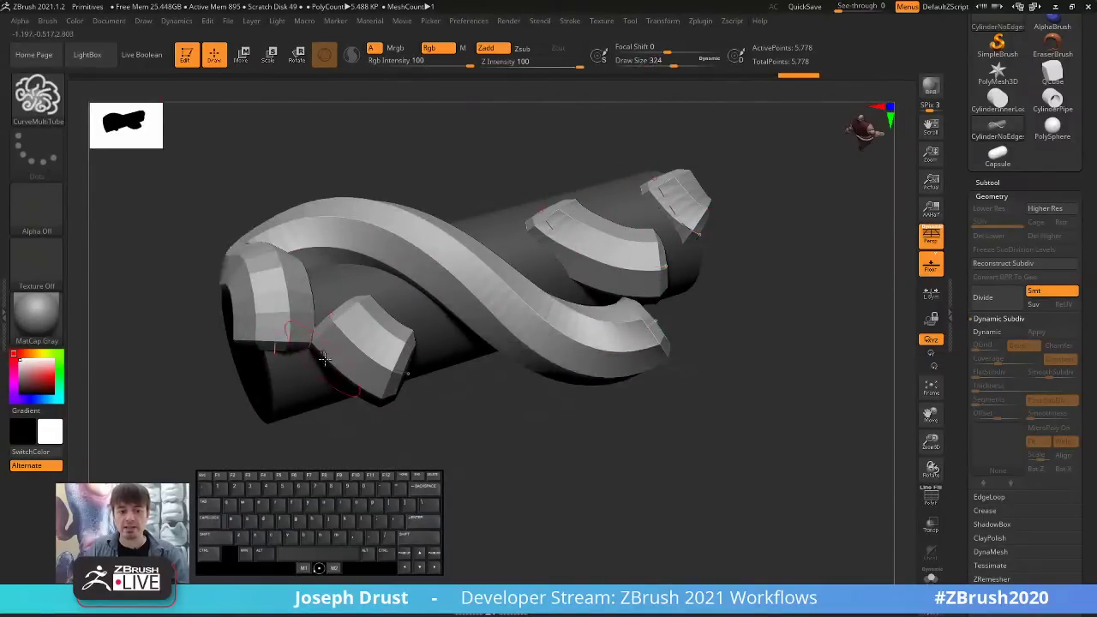
# Return all curves to the IMM Curve brush's Shoe Lace mesh and pull their ends to reposition the laces around the cylinder.
pyautogui.press('b')
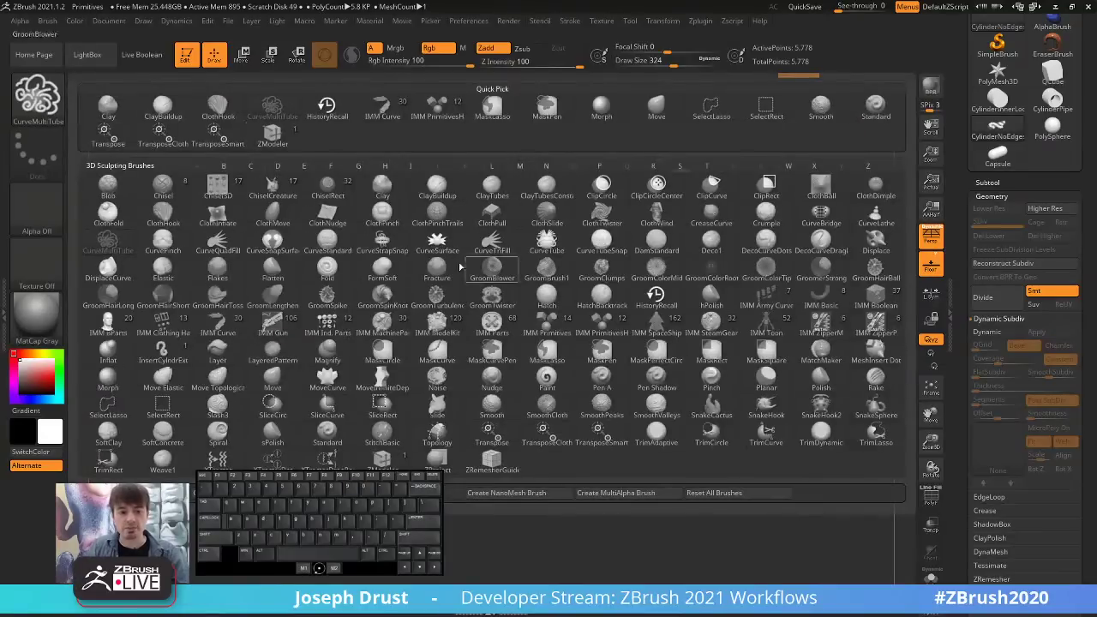
pyautogui.click(218, 324)
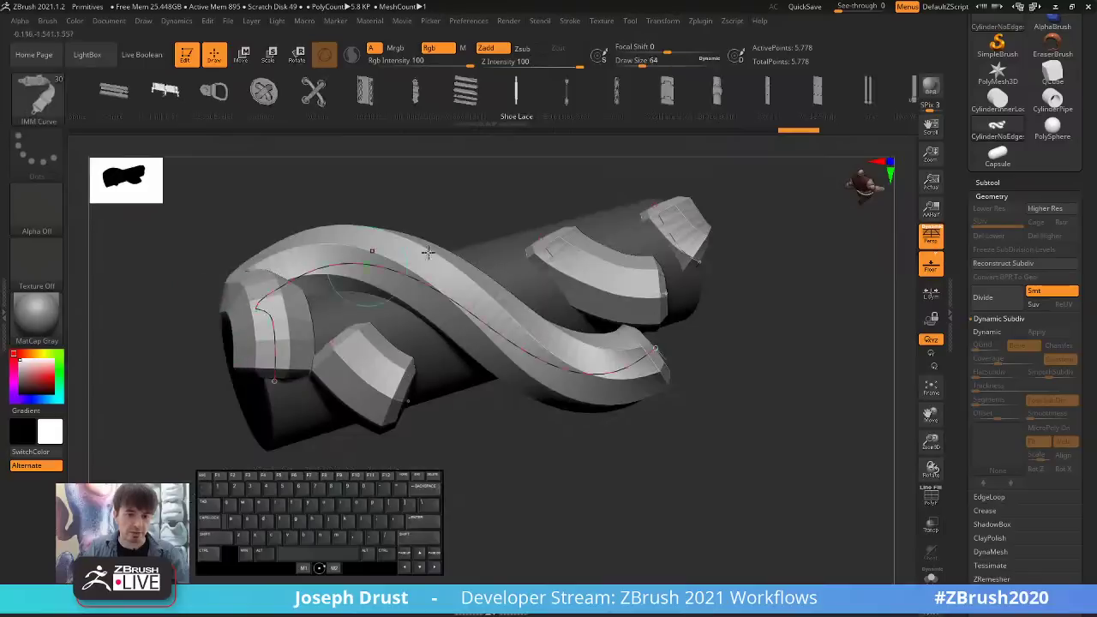
pyautogui.moveTo(583, 273); pyautogui.dragTo(632, 310)
pyautogui.moveTo(660, 396)
pyautogui.mouseDown()
pyautogui.moveTo(741, 429)
pyautogui.moveTo(737, 409)
pyautogui.moveTo(745, 431)
pyautogui.moveTo(637, 397)
pyautogui.moveTo(716, 416)
pyautogui.mouseUp()
pyautogui.moveTo(495, 180); pyautogui.dragTo(360, 183)
pyautogui.moveTo(649, 233)
pyautogui.mouseDown()
pyautogui.moveTo(669, 227)
pyautogui.moveTo(690, 287)
pyautogui.moveTo(710, 299)
pyautogui.moveTo(765, 272)
pyautogui.mouseUp()
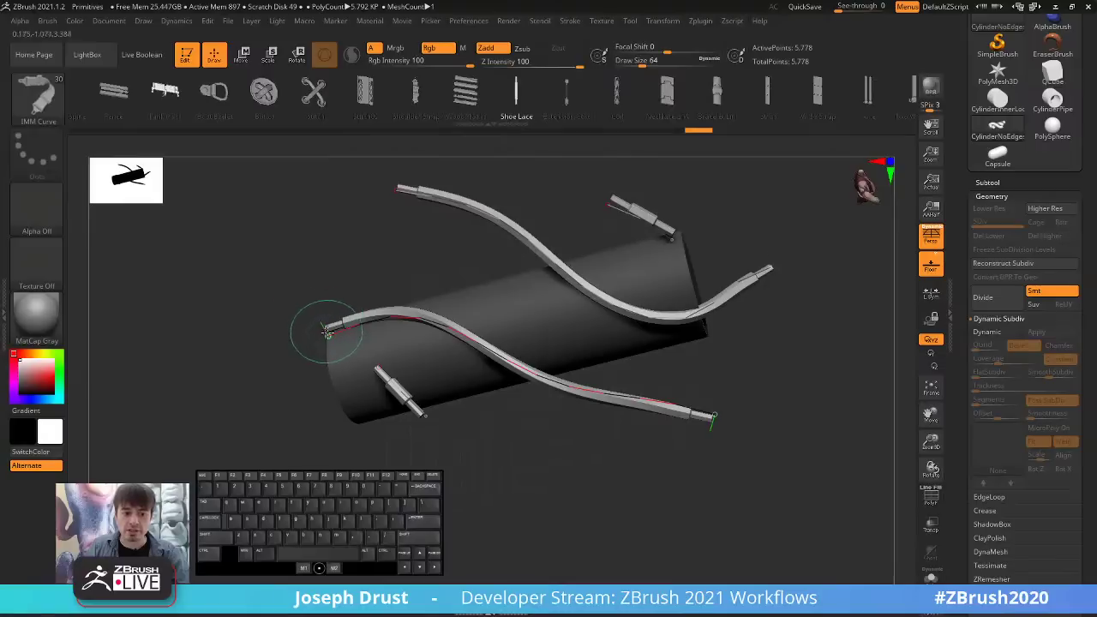
pyautogui.moveTo(326, 333)
pyautogui.mouseDown()
pyautogui.moveTo(257, 309)
pyautogui.moveTo(228, 336)
pyautogui.mouseUp()
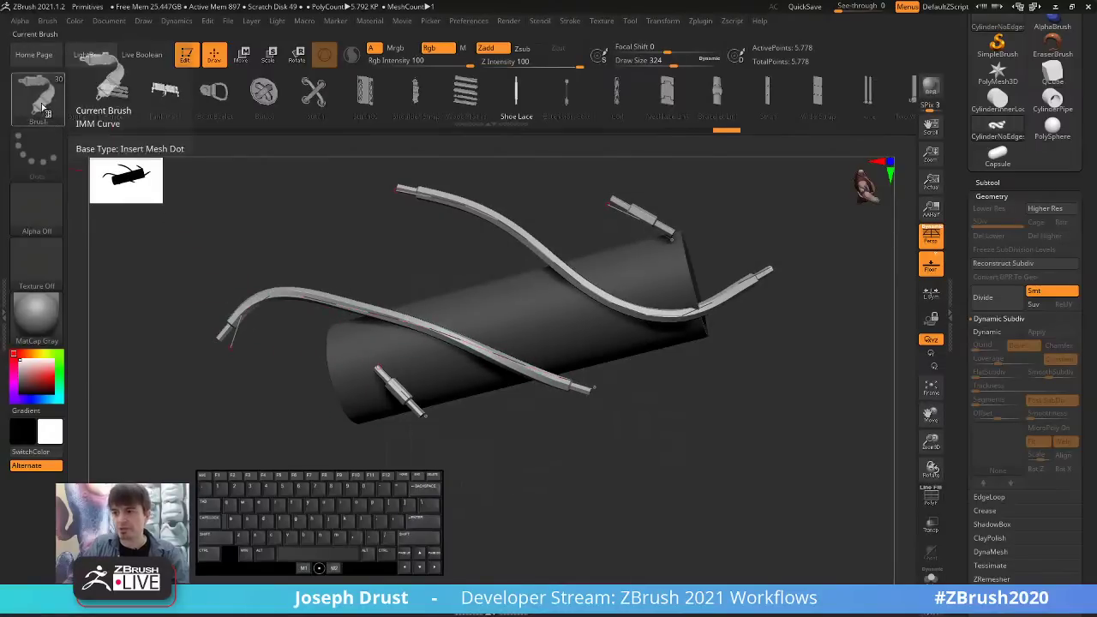
pyautogui.moveTo(426, 416); pyautogui.dragTo(489, 424)
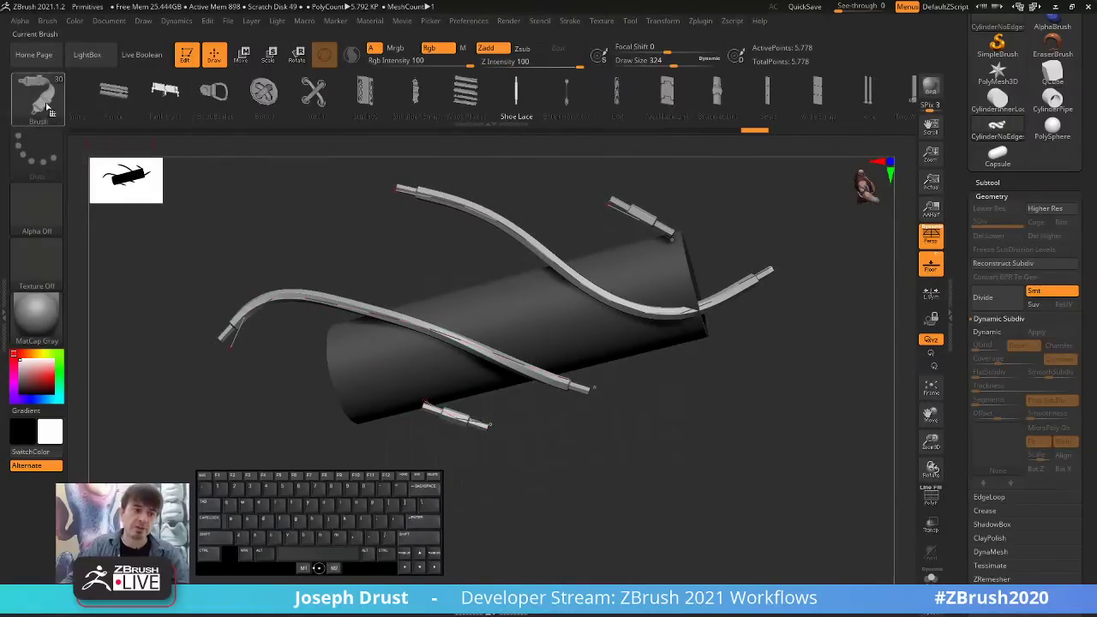
# Pull the ends of the long upper lace curve to bend it into a hook over the cylinder.
pyautogui.click(39, 99)
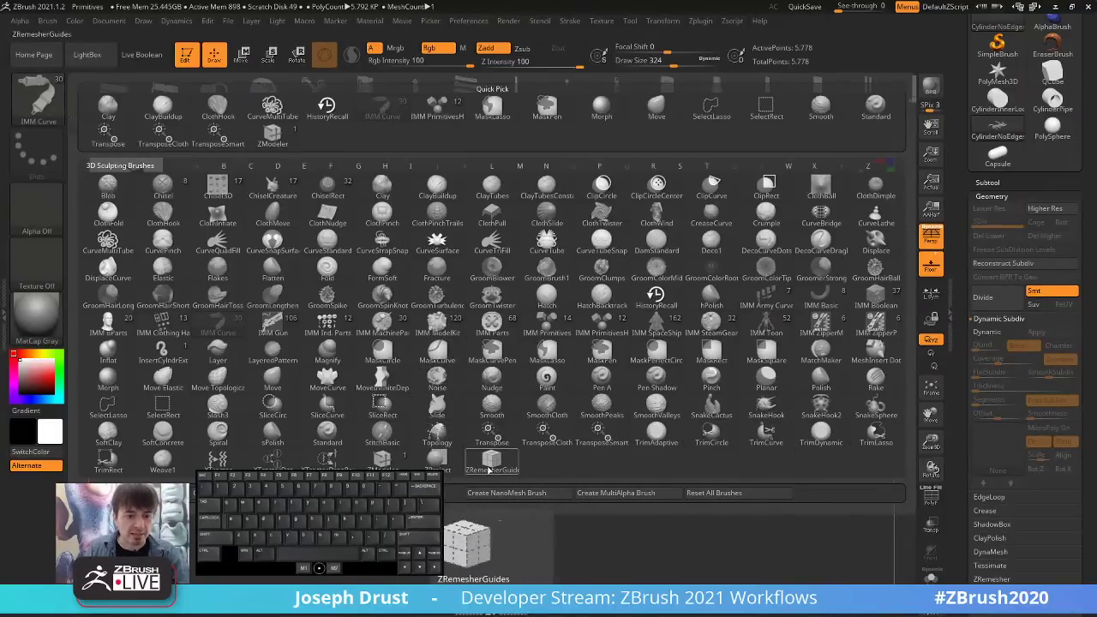
pyautogui.press('Escape')
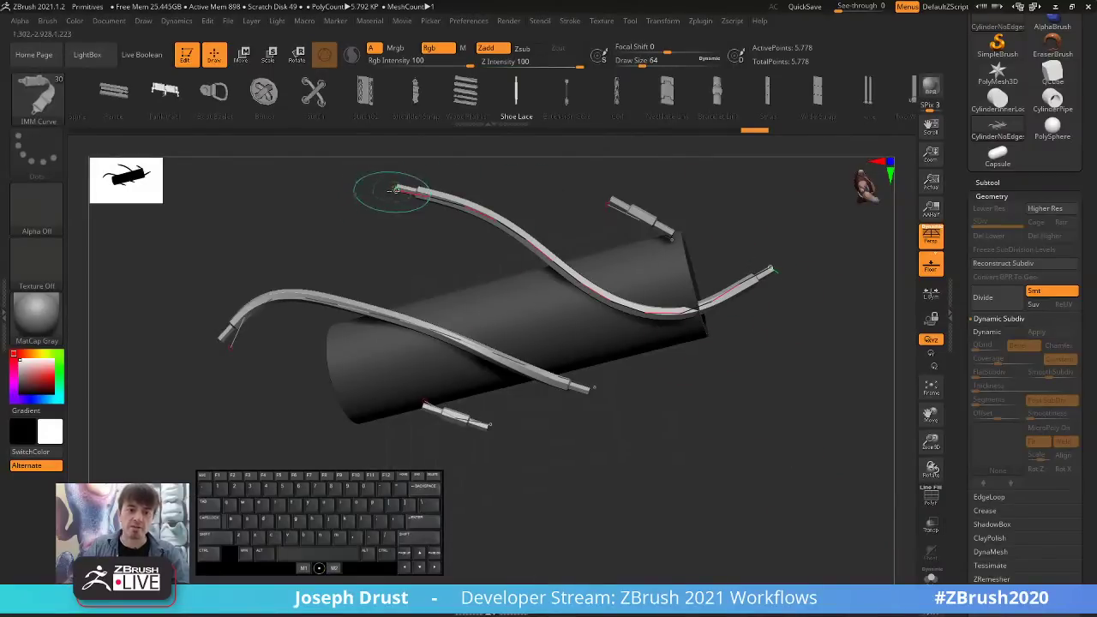
pyautogui.moveTo(380, 184)
pyautogui.mouseDown()
pyautogui.moveTo(325, 214)
pyautogui.moveTo(579, 272)
pyautogui.moveTo(760, 420)
pyautogui.moveTo(473, 271)
pyautogui.moveTo(480, 315)
pyautogui.moveTo(728, 371)
pyautogui.mouseUp()
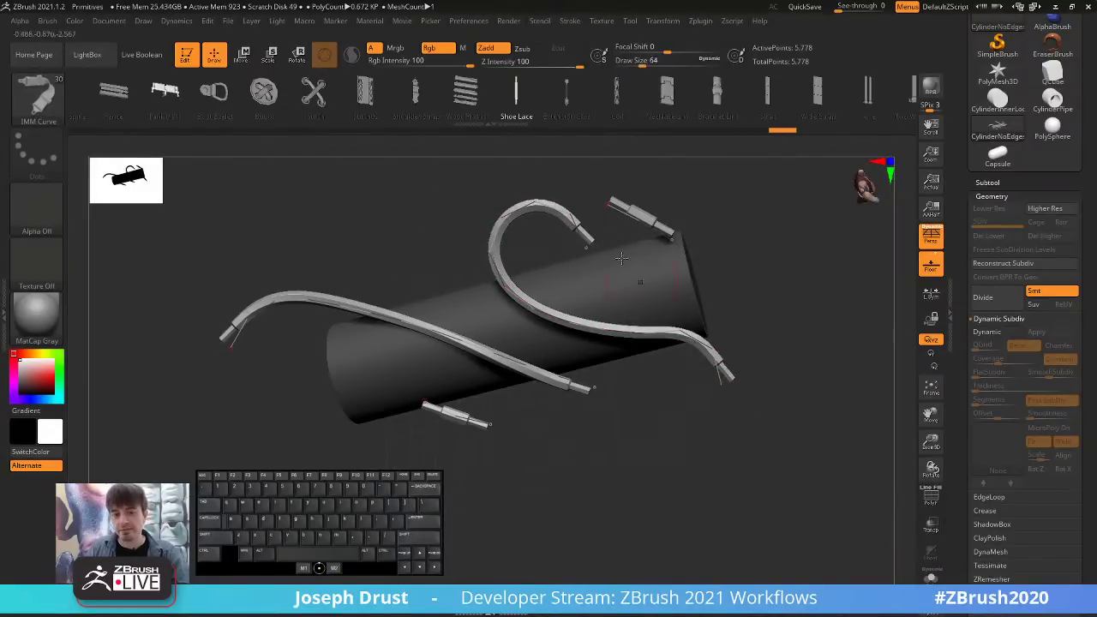
# Pull both ends of the hooked lace curve so its lower end rises and its upper tip straightens, and dismiss the active curves.
pyautogui.moveTo(748, 277); pyautogui.dragTo(742, 288)
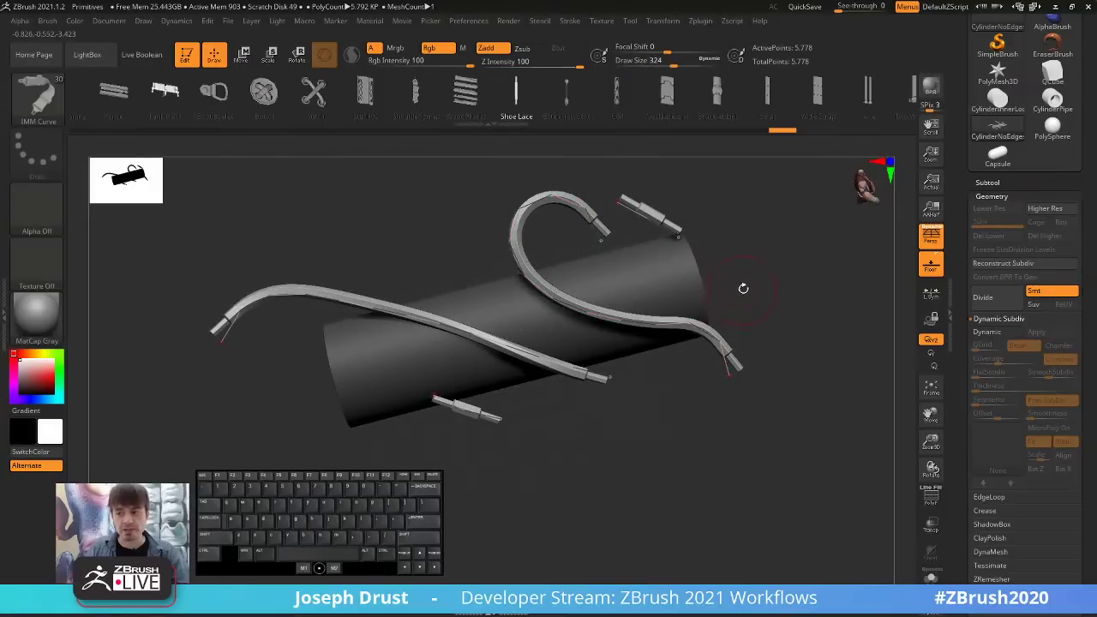
pyautogui.keyDown('alt'); pyautogui.moveTo(763, 248); pyautogui.dragTo(766, 261); pyautogui.keyUp('alt')
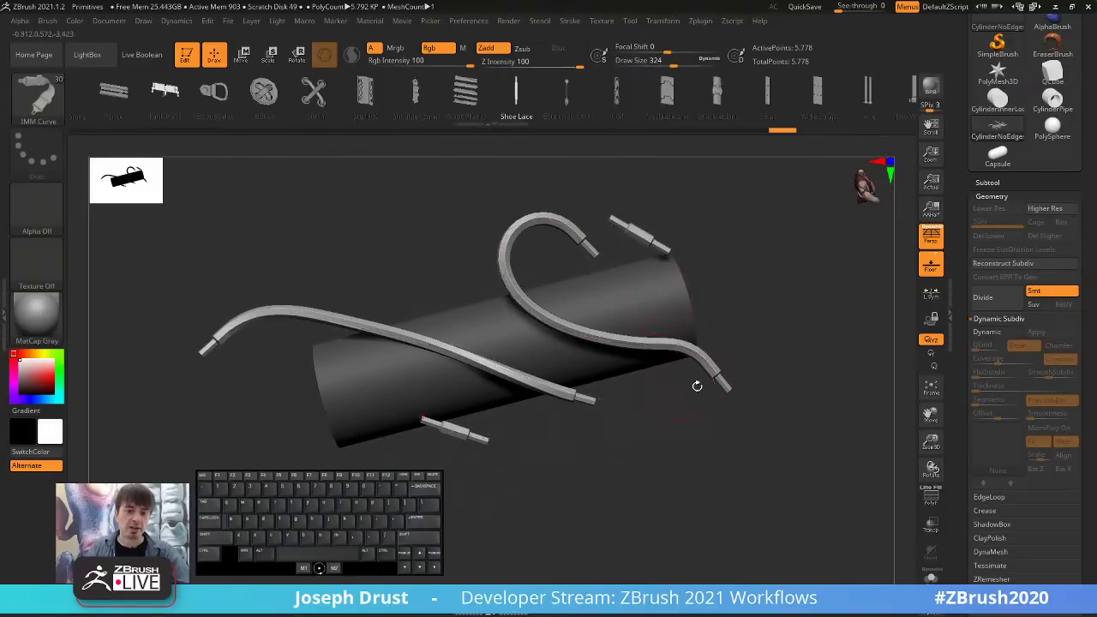
pyautogui.moveTo(754, 302)
pyautogui.mouseDown()
pyautogui.moveTo(754, 269)
pyautogui.moveTo(763, 294)
pyautogui.mouseUp()
pyautogui.hotkey('ctrl', 'z')
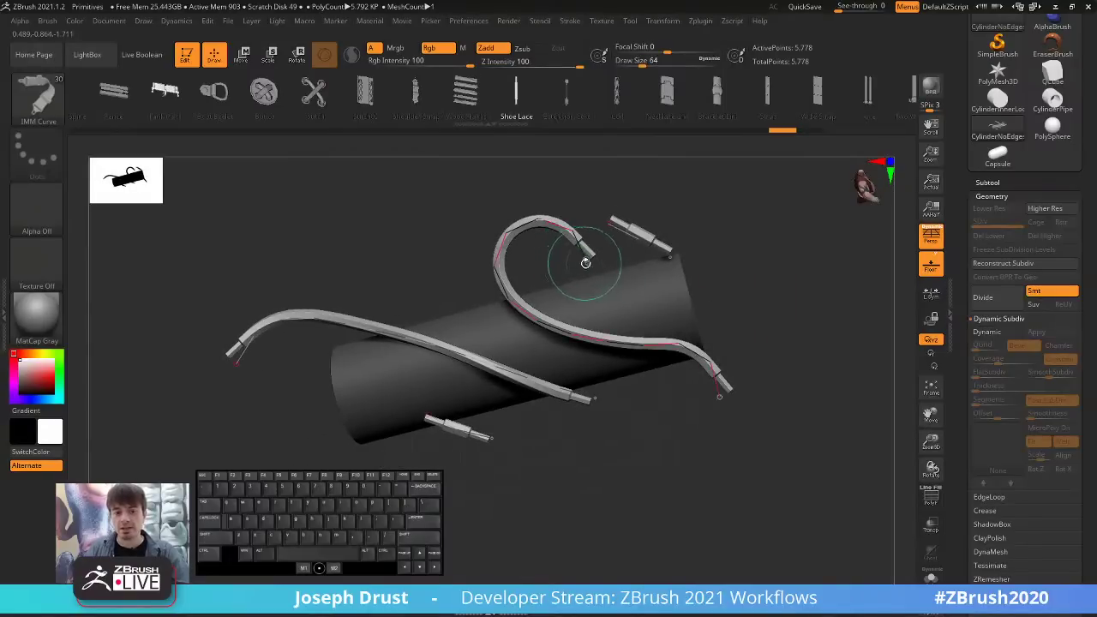
pyautogui.moveTo(592, 261)
pyautogui.mouseDown()
pyautogui.moveTo(641, 263)
pyautogui.moveTo(775, 318)
pyautogui.moveTo(679, 349)
pyautogui.moveTo(365, 308)
pyautogui.moveTo(728, 304)
pyautogui.mouseUp()
pyautogui.moveTo(706, 398); pyautogui.dragTo(737, 385)
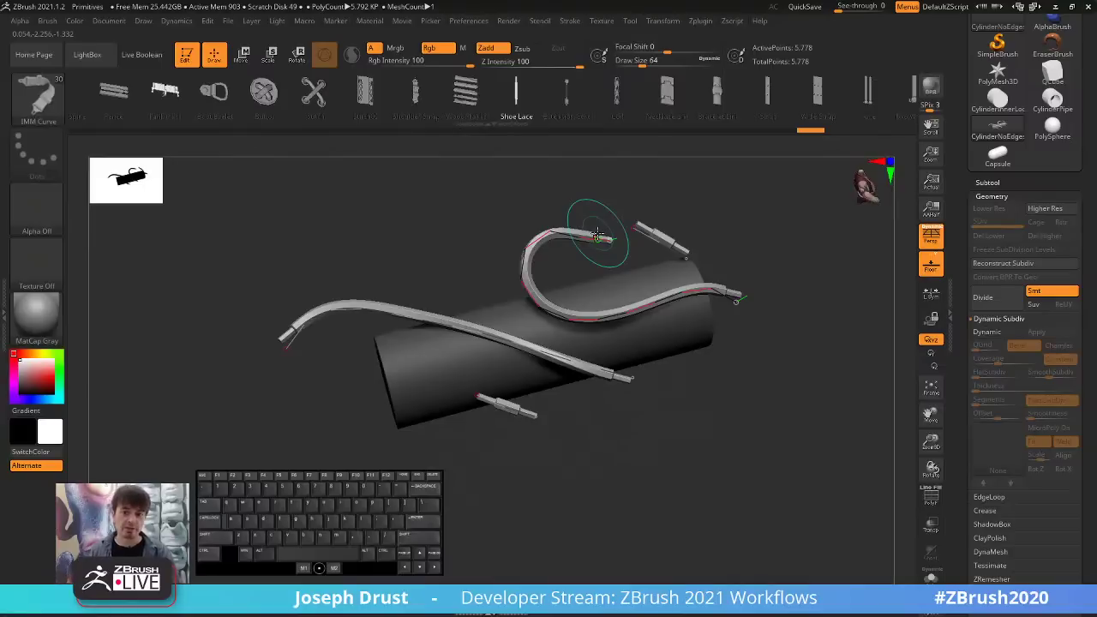
pyautogui.click(715, 373)
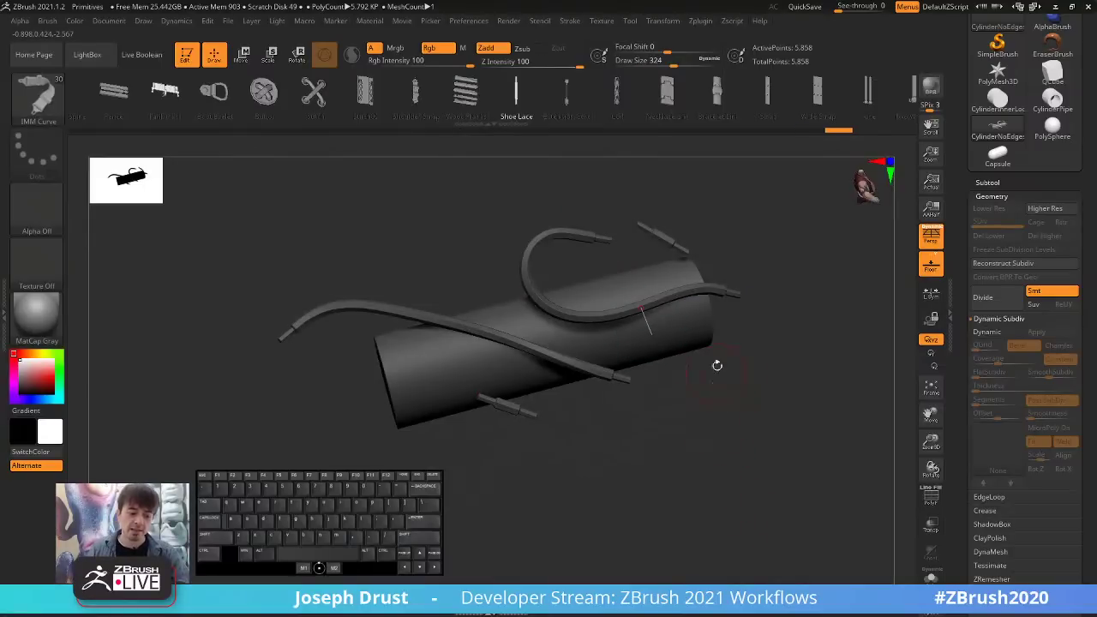
# Clear the mask, isolate the cylinder, split the hidden laces into their own subtool with Split Hidden, and select that subtool.
pyautogui.keyDown('ctrl'); pyautogui.moveTo(717, 366); pyautogui.dragTo(839, 355); pyautogui.keyUp('ctrl')
pyautogui.keyDown('ctrl'); pyautogui.keyDown('shift'); pyautogui.click(697, 348); pyautogui.keyUp('shift'); pyautogui.keyUp('ctrl')
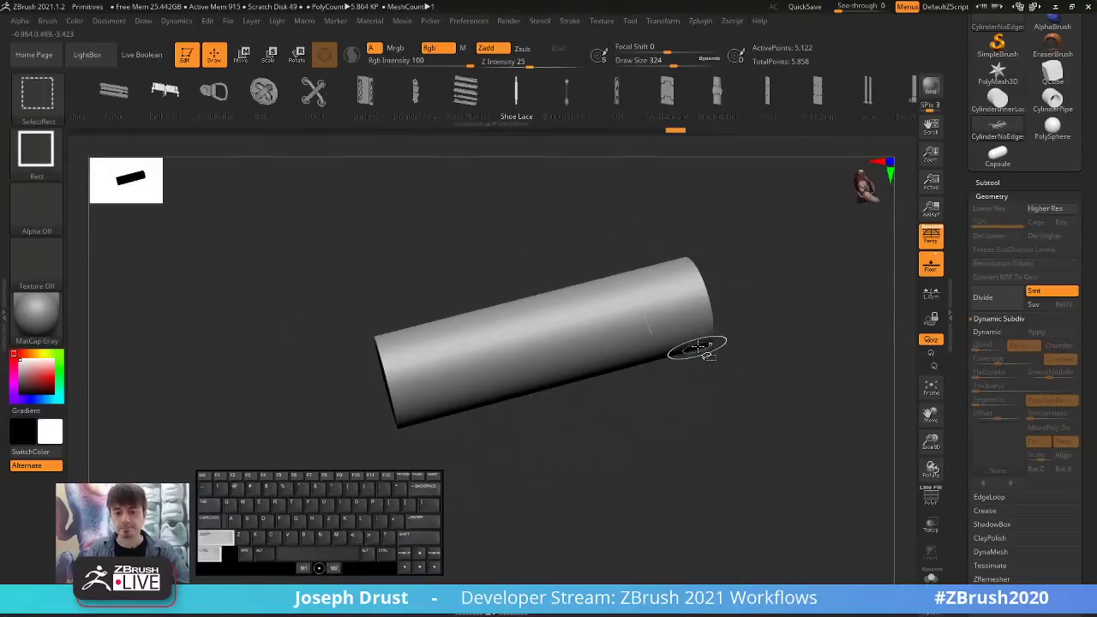
pyautogui.click(987, 183)
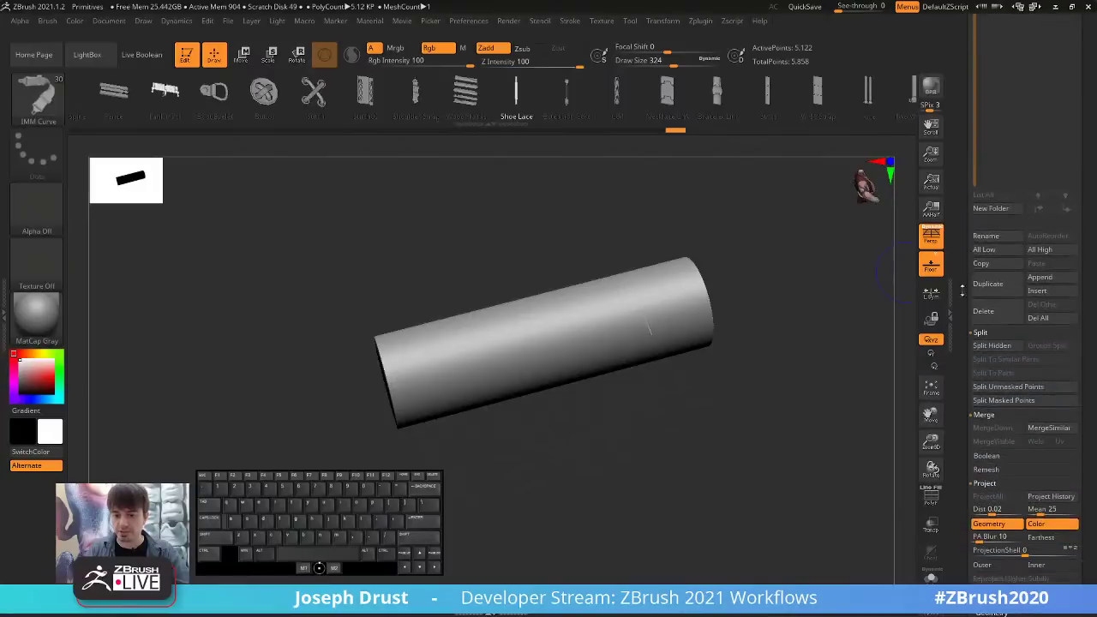
pyautogui.keyDown('ctrl'); pyautogui.keyDown('shift'); pyautogui.click(948, 332); pyautogui.keyUp('shift'); pyautogui.keyUp('ctrl')
pyautogui.click(1047, 345)
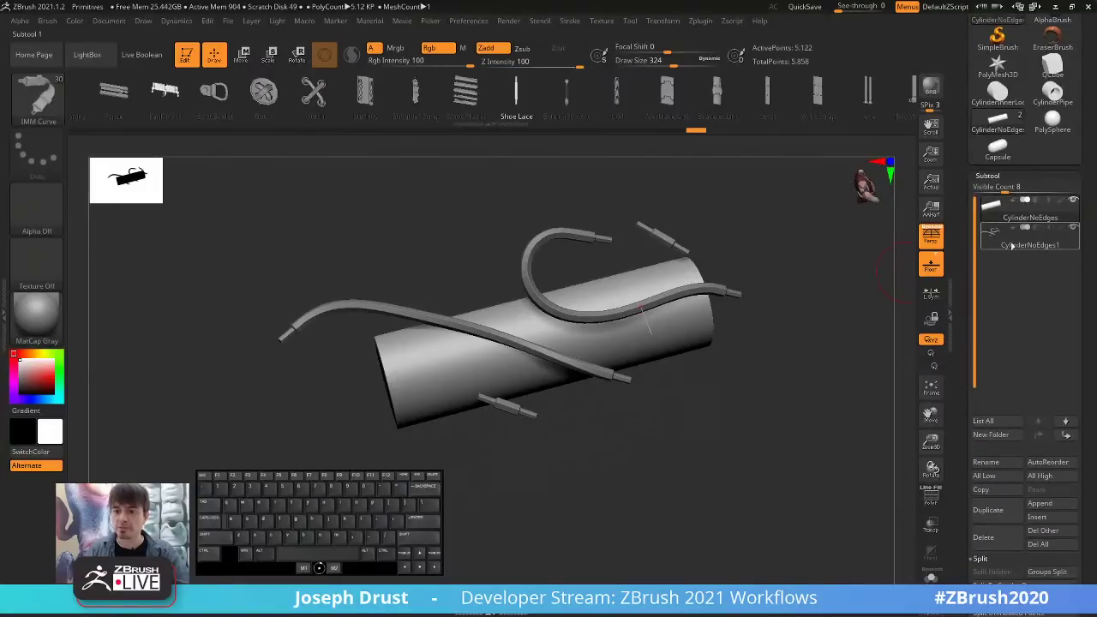
pyautogui.click(1028, 244)
# Turn off Liquify and Inflate in the dynamics settings and enable Collision Volume, keeping Gravity on.
pyautogui.moveTo(833, 322)
pyautogui.mouseDown()
pyautogui.moveTo(842, 318)
pyautogui.moveTo(821, 340)
pyautogui.mouseUp()
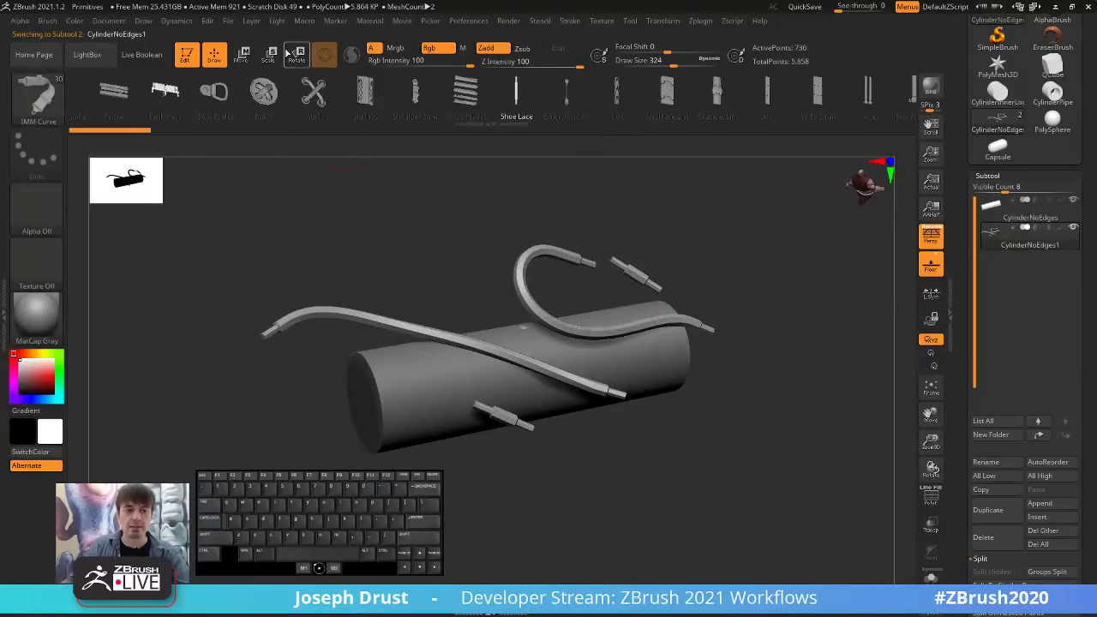
pyautogui.click(180, 21)
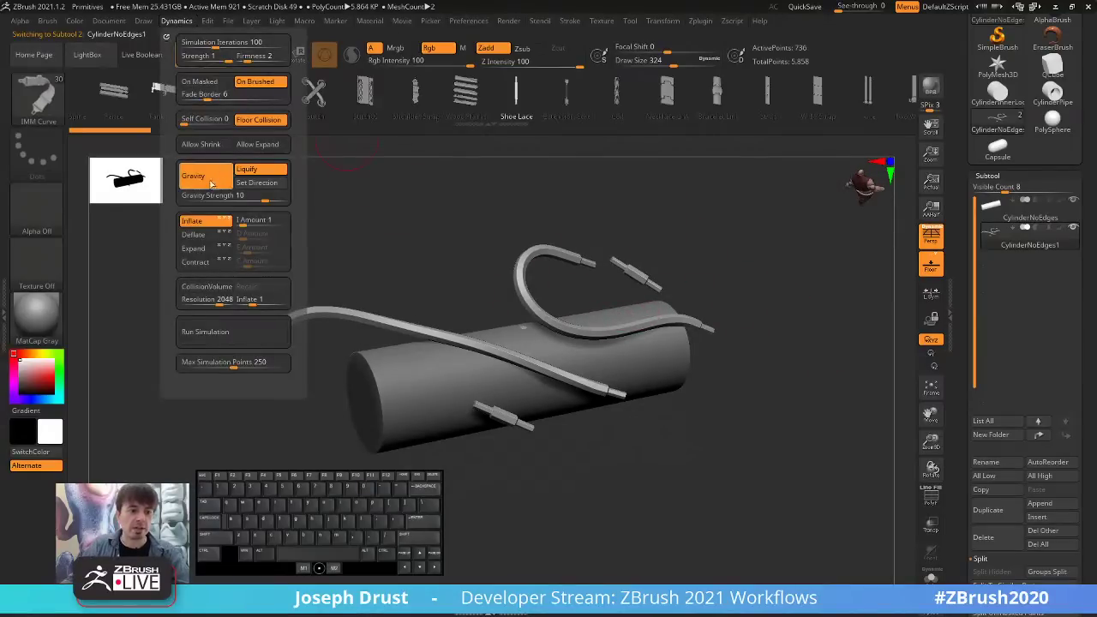
pyautogui.click(247, 169)
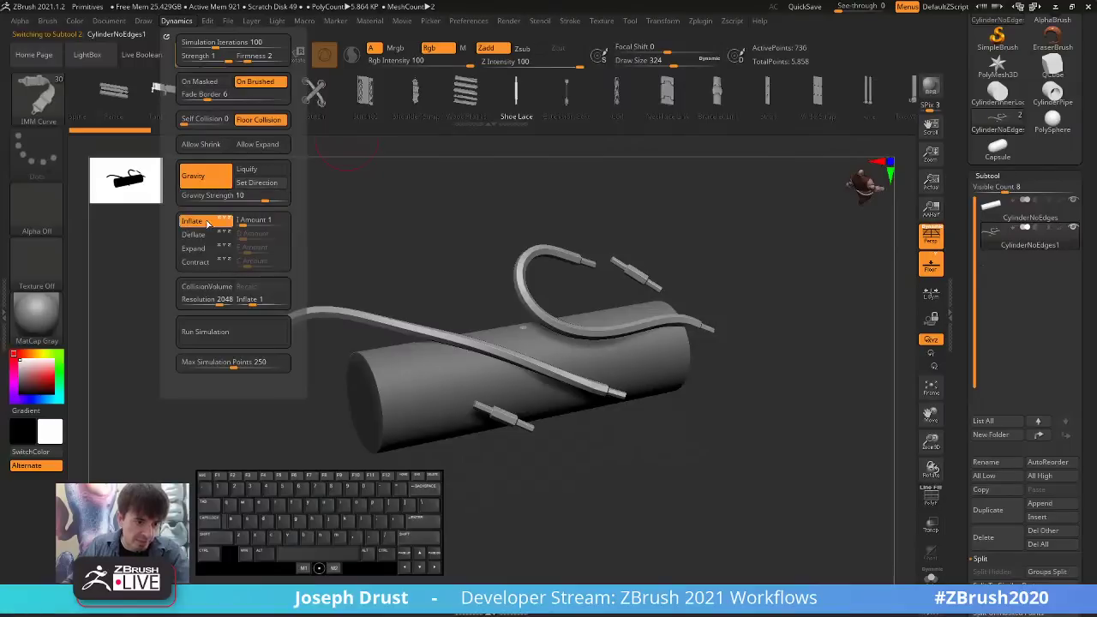
pyautogui.click(192, 220)
pyautogui.click(213, 291)
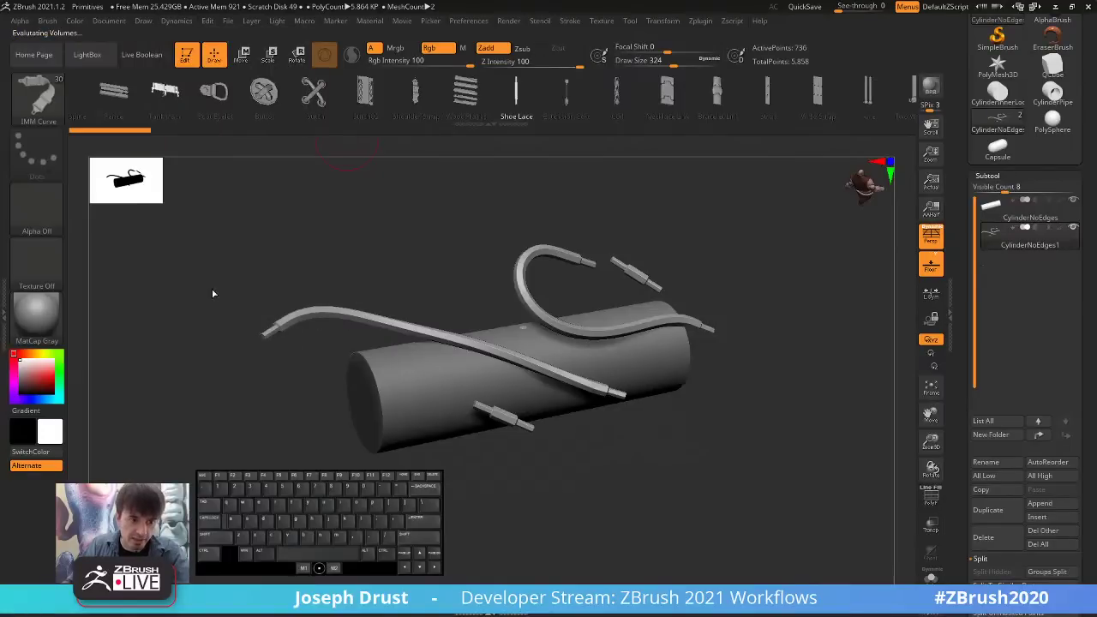
# Run the gravity simulation on the lace subtool and undo it.
pyautogui.click(179, 21)
pyautogui.click(226, 339)
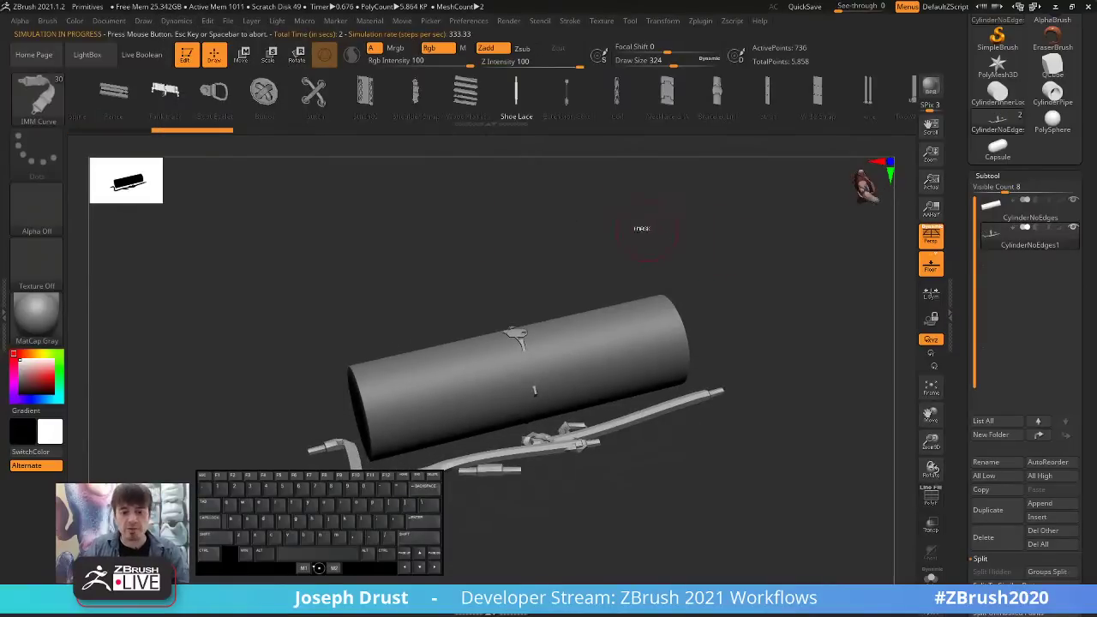
pyautogui.hotkey('ctrl', 'z')
# Set the simulation's Firmness to 4 and Self Collision to 2, and run it on the laces again.
pyautogui.click(177, 21)
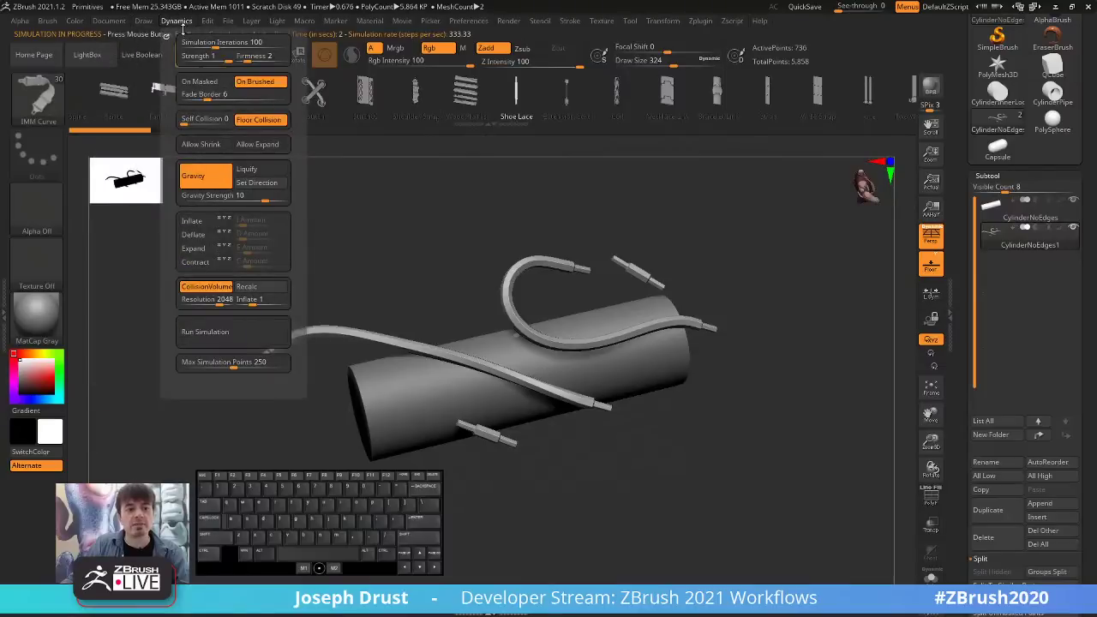
pyautogui.moveTo(255, 57); pyautogui.dragTo(262, 58)
pyautogui.moveTo(205, 120); pyautogui.dragTo(207, 118)
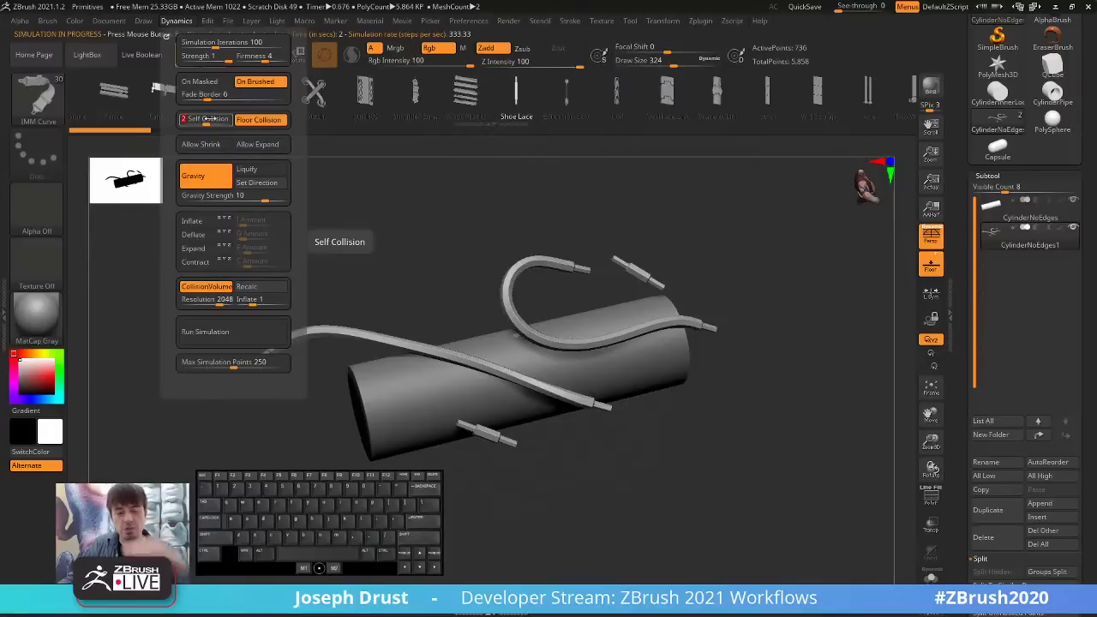
pyautogui.click(242, 343)
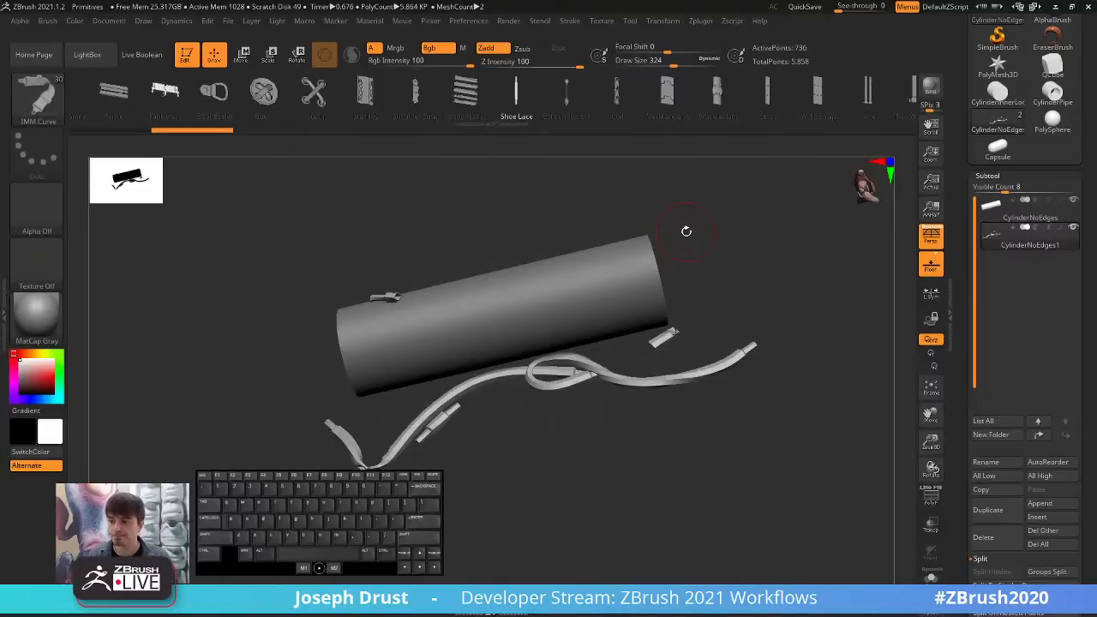
# Undo the lace simulation and delete the lace subtool.
pyautogui.hotkey('ctrl', 'z')
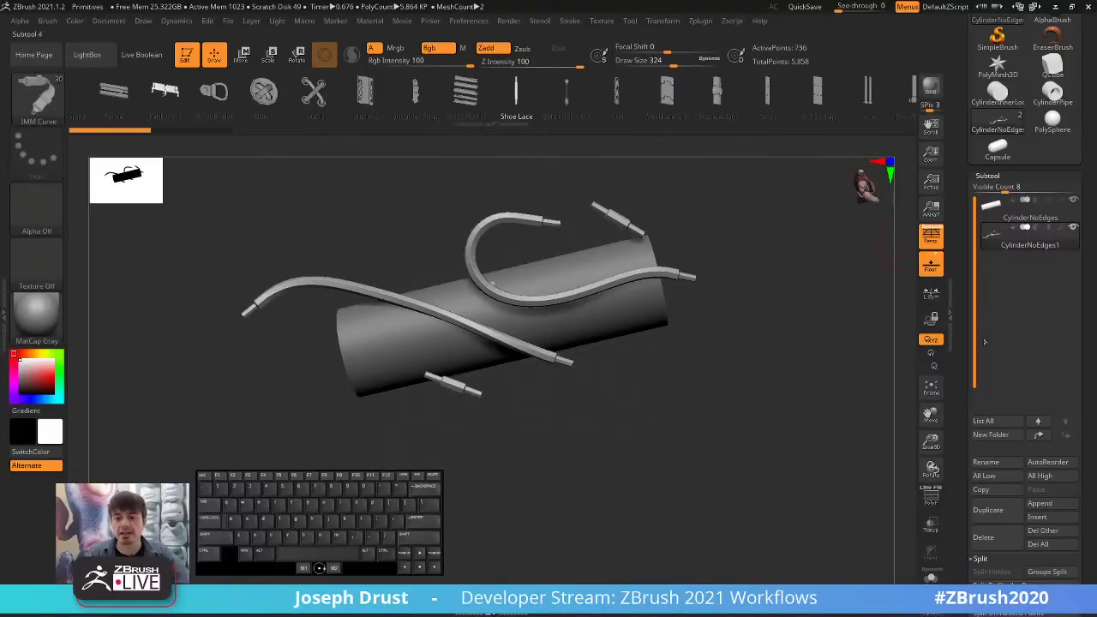
pyautogui.click(983, 537)
pyautogui.click(891, 561)
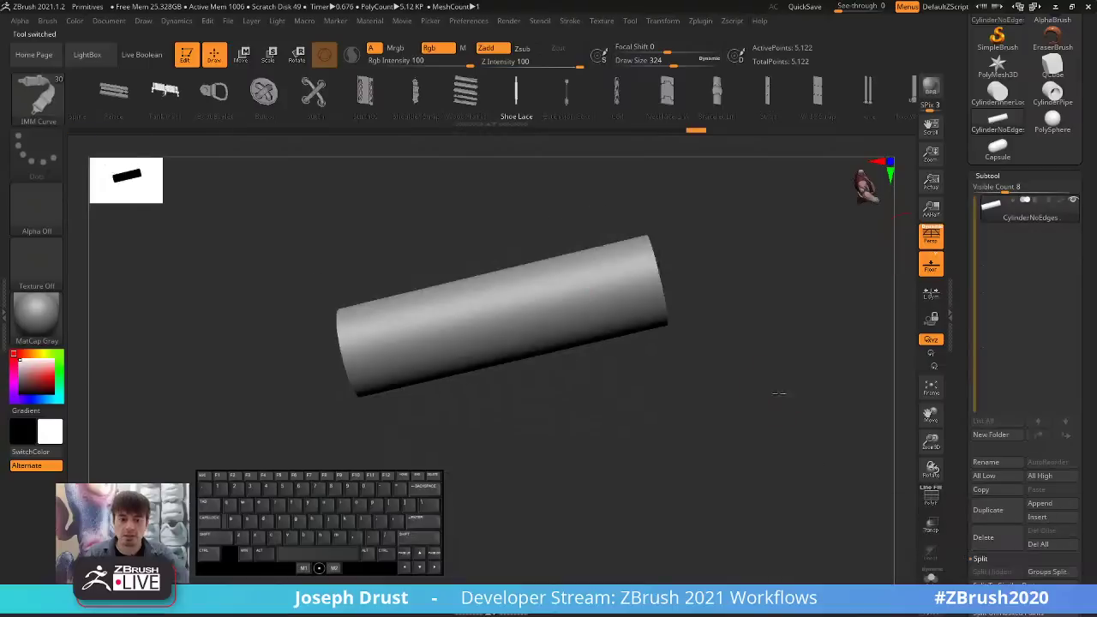
# Choose the Necklace Link mesh, try a curve of links across the cylinder, pull its ends outward, and undo the curve.
pyautogui.moveTo(778, 392); pyautogui.dragTo(779, 321)
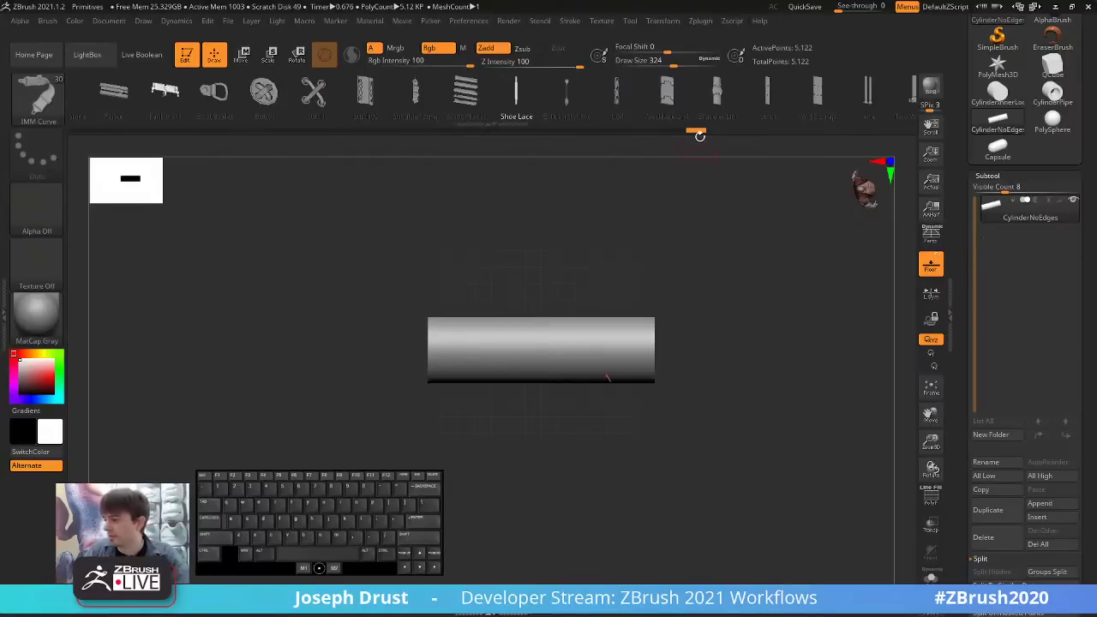
pyautogui.click(667, 101)
pyautogui.moveTo(473, 329)
pyautogui.mouseDown()
pyautogui.moveTo(558, 351)
pyautogui.moveTo(659, 307)
pyautogui.mouseUp()
pyautogui.moveTo(808, 282); pyautogui.dragTo(732, 301)
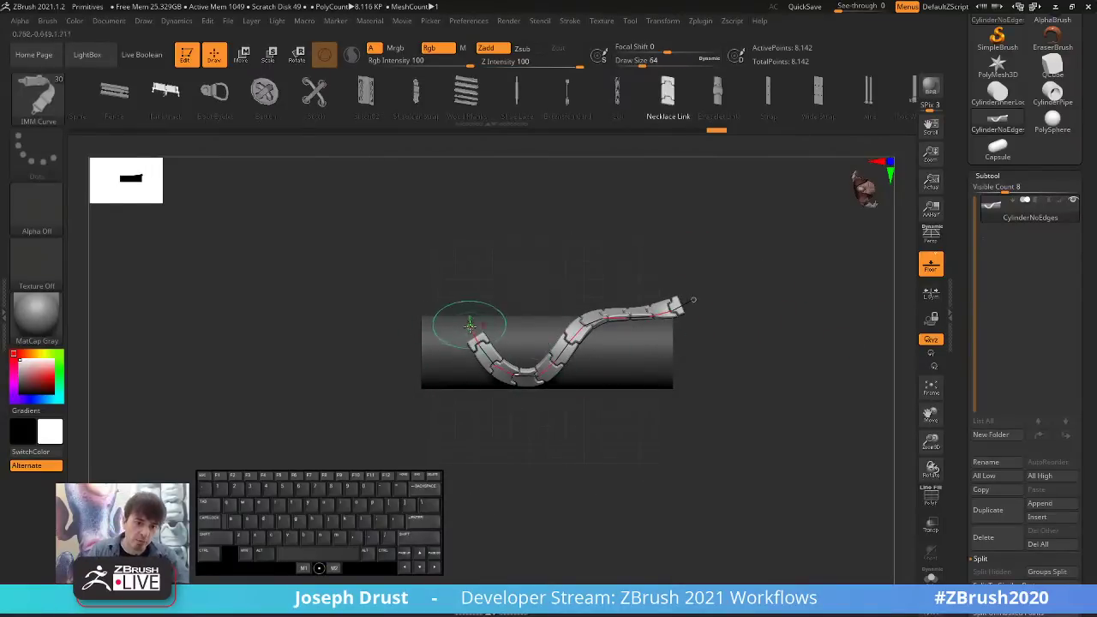
pyautogui.moveTo(469, 325)
pyautogui.mouseDown()
pyautogui.moveTo(447, 296)
pyautogui.moveTo(338, 339)
pyautogui.mouseUp()
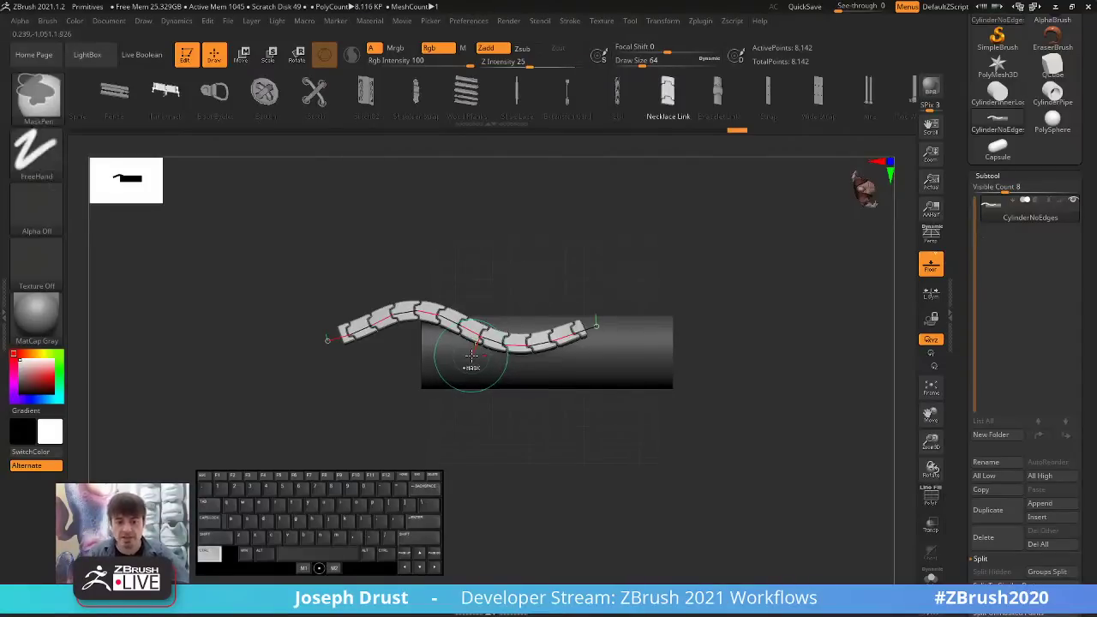
pyautogui.hotkey('ctrl', 'z')
pyautogui.hotkey('ctrl', 'z')
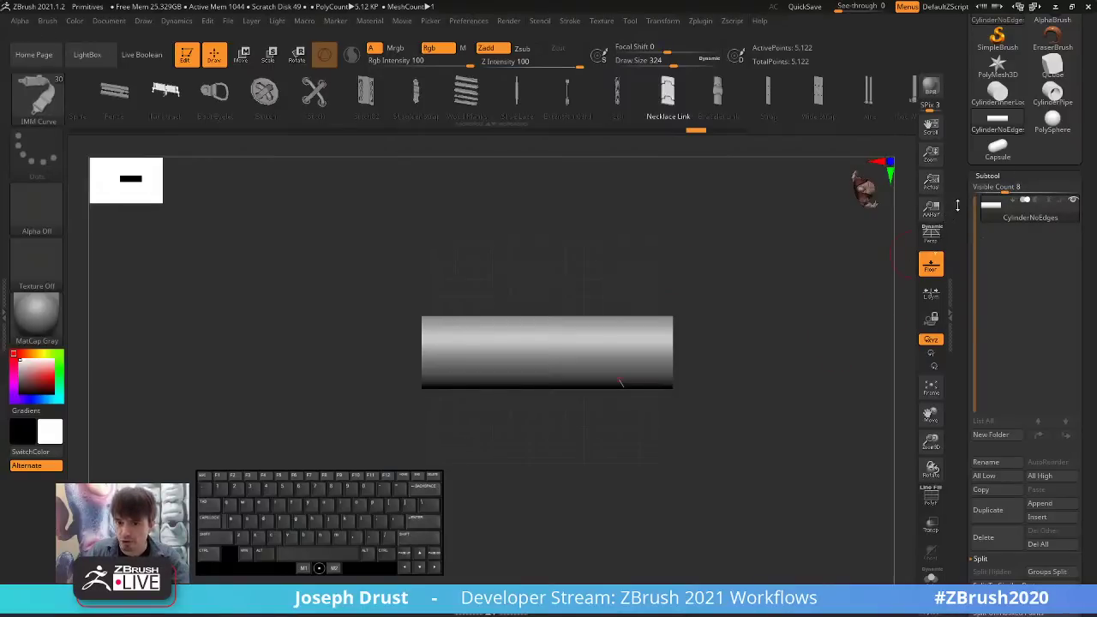
# Switch the active tool to the PolyMesh3D star.
pyautogui.moveTo(962, 211); pyautogui.dragTo(963, 382)
pyautogui.click(998, 240)
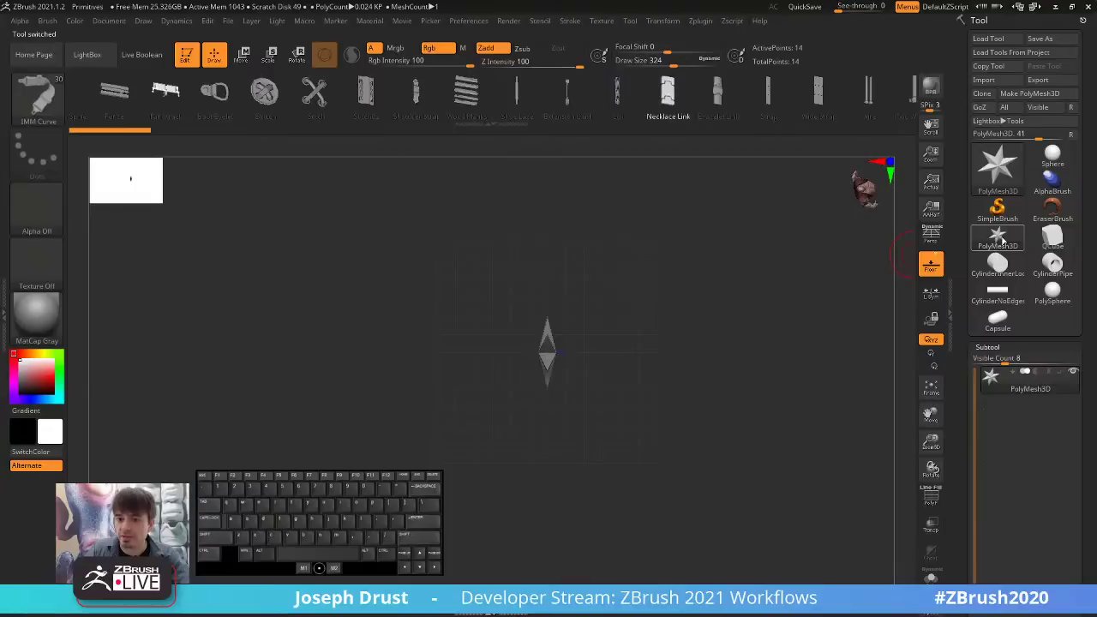
pyautogui.moveTo(832, 312); pyautogui.dragTo(801, 302)
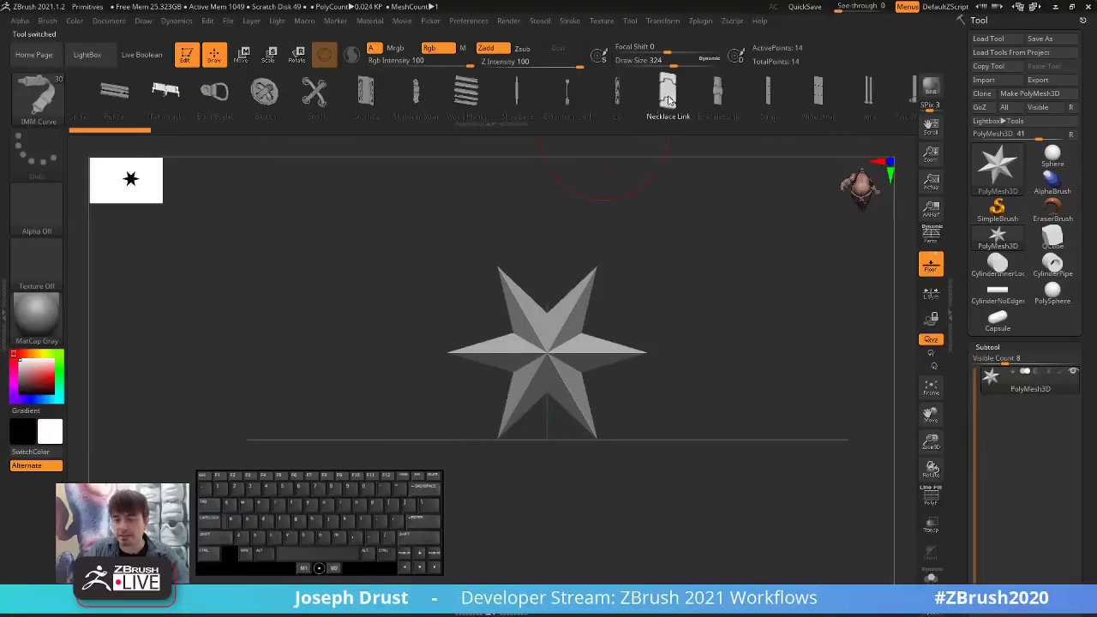
# Replace the star with the Necklace Link brush's mesh using MeshFromBrush from the Modify Topology geometry options.
pyautogui.moveTo(958, 433); pyautogui.dragTo(957, 206)
pyautogui.keyDown('shift'); pyautogui.click(989, 369); pyautogui.keyUp('shift')
pyautogui.moveTo(963, 402); pyautogui.dragTo(966, 60)
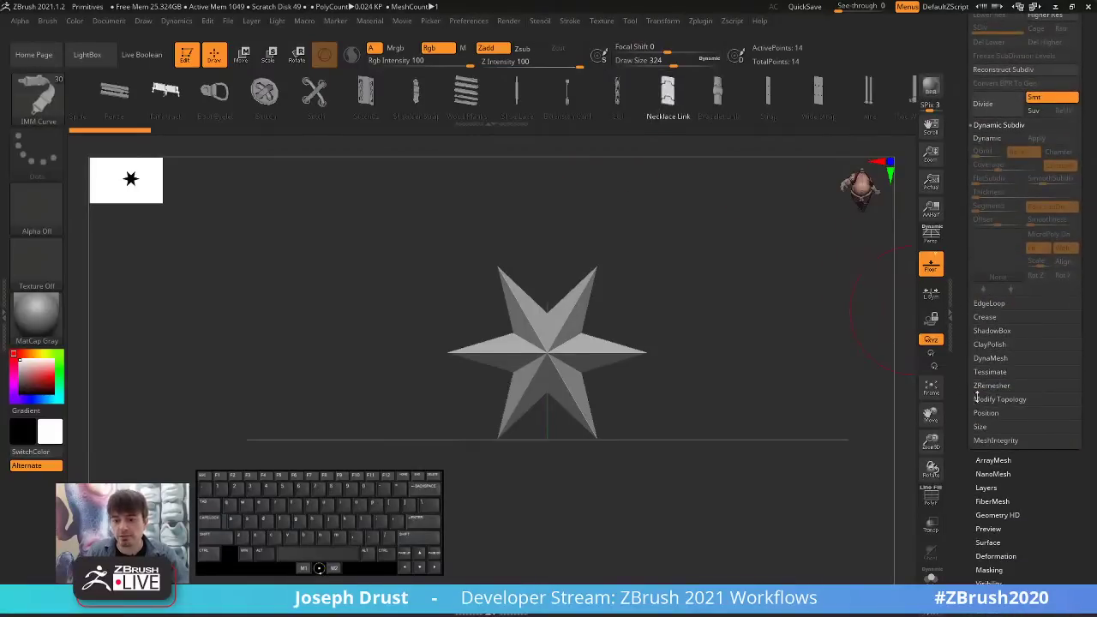
pyautogui.click(987, 399)
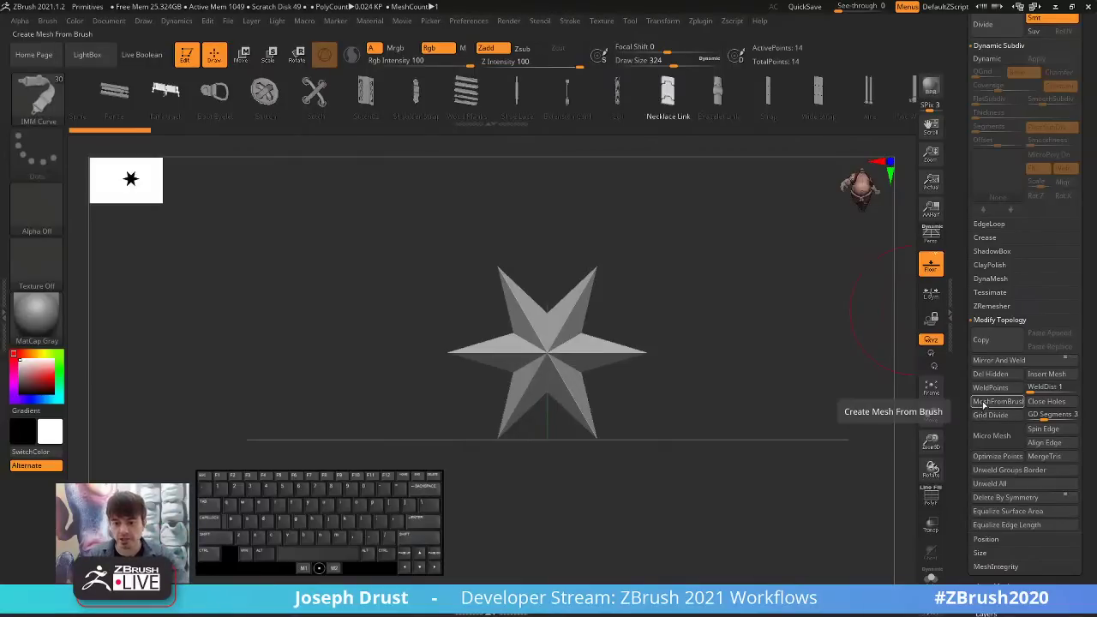
pyautogui.click(997, 403)
# Turn on the PolyFrame display to show the link mesh's wireframe and polygroups.
pyautogui.scroll(10, 957, 225)
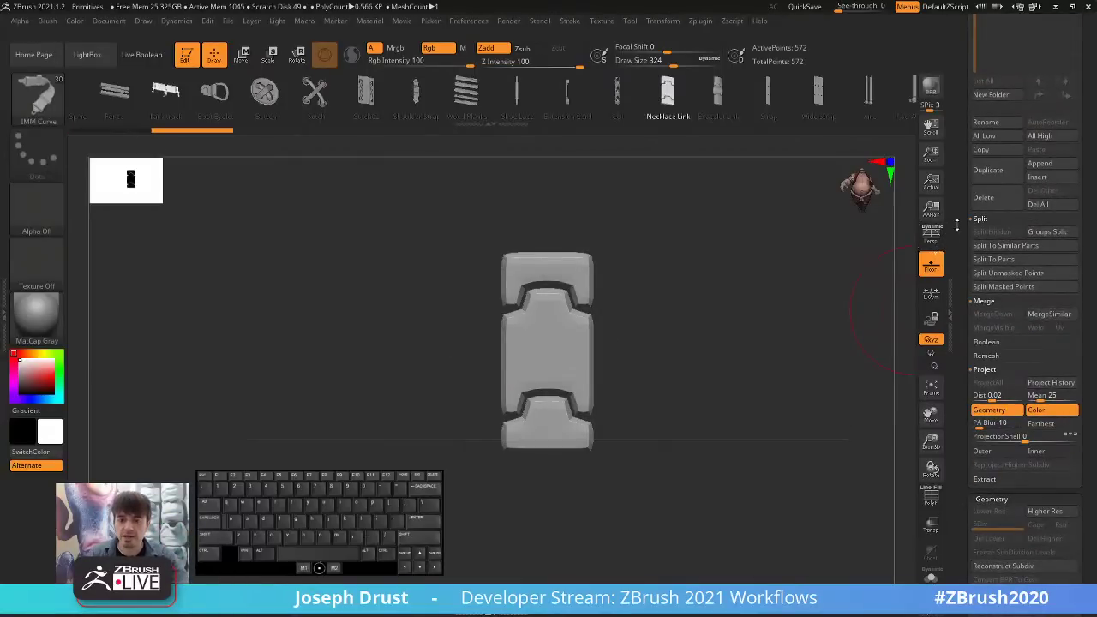
pyautogui.scroll(5, 957, 224)
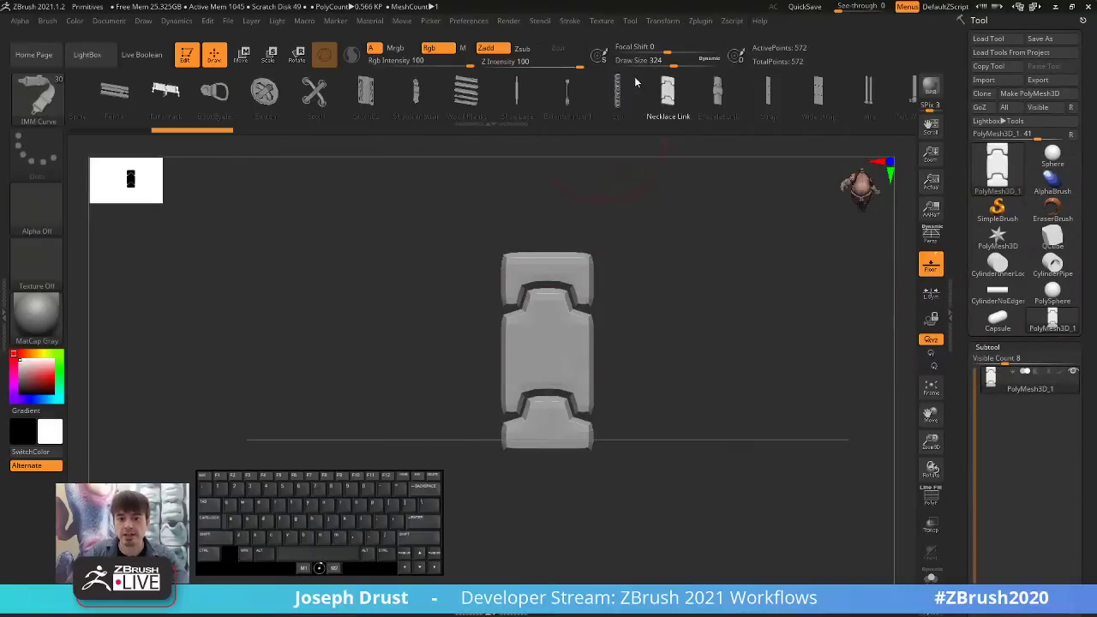
pyautogui.click(931, 497)
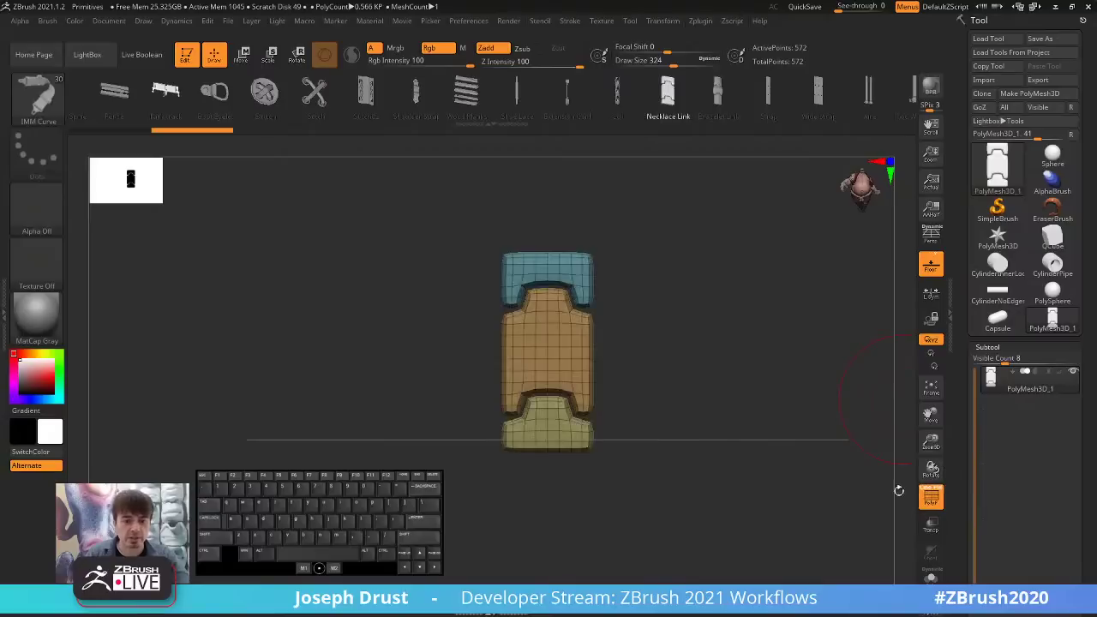
pyautogui.keyDown('alt'); pyautogui.moveTo(725, 357); pyautogui.dragTo(686, 490); pyautogui.keyUp('alt')
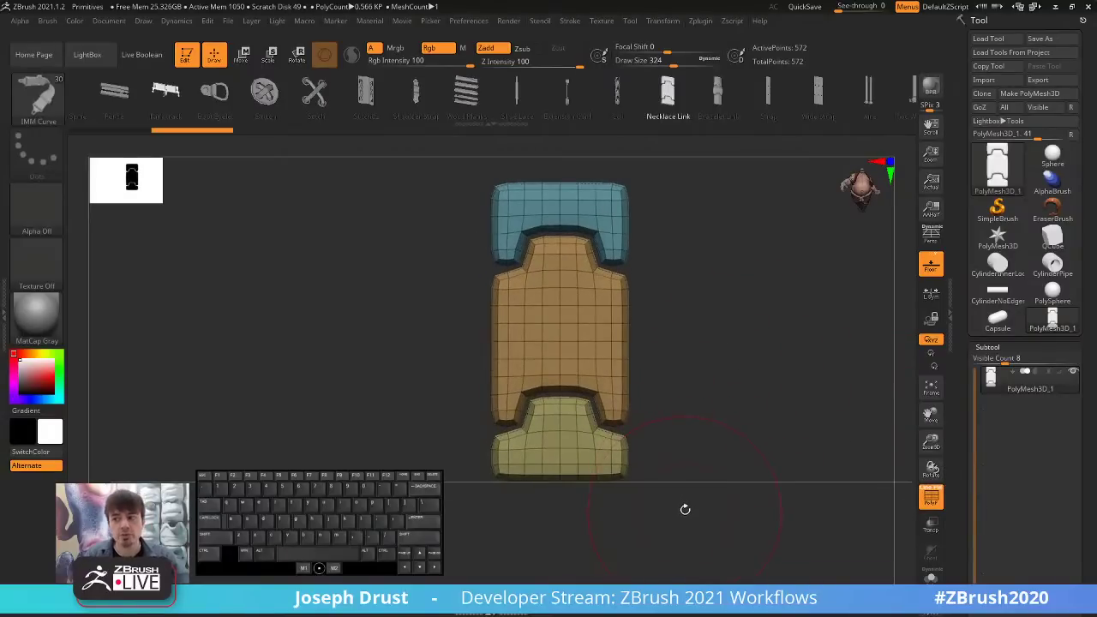
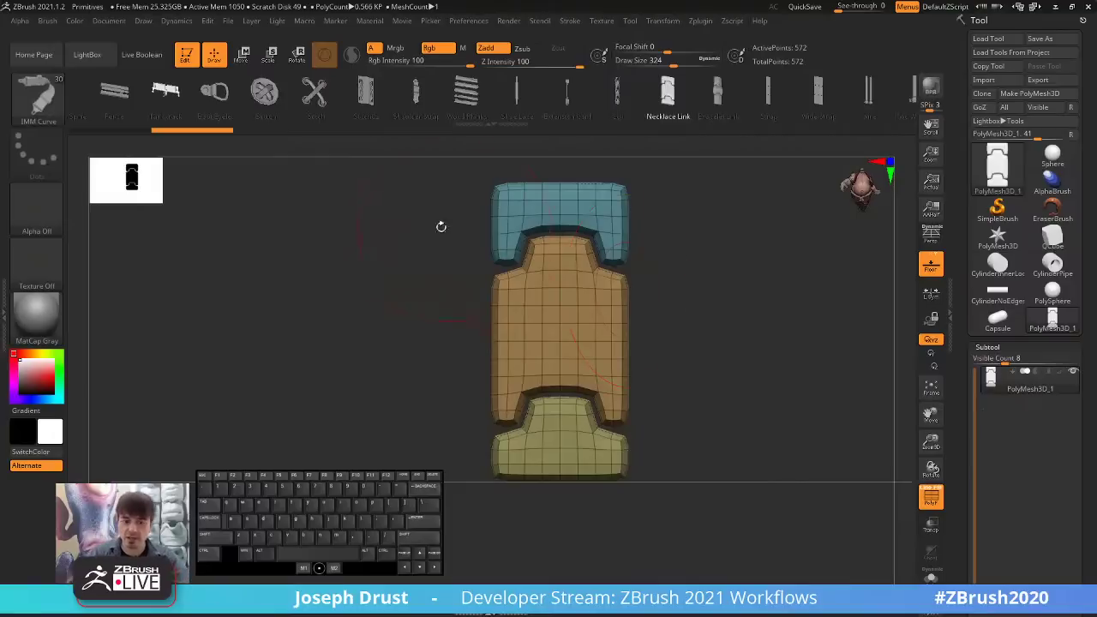
# Hide the blue and green end polygroups of the link mesh and delete the hidden geometry, keeping only the middle link.
pyautogui.keyDown('alt'); pyautogui.moveTo(699, 324); pyautogui.dragTo(584, 250); pyautogui.keyUp('alt')
pyautogui.keyDown('ctrl'); pyautogui.keyDown('shift'); pyautogui.click(581, 249); pyautogui.keyUp('shift'); pyautogui.keyUp('ctrl')
pyautogui.keyDown('ctrl'); pyautogui.keyDown('shift'); pyautogui.click(583, 250); pyautogui.keyUp('shift'); pyautogui.keyUp('ctrl')
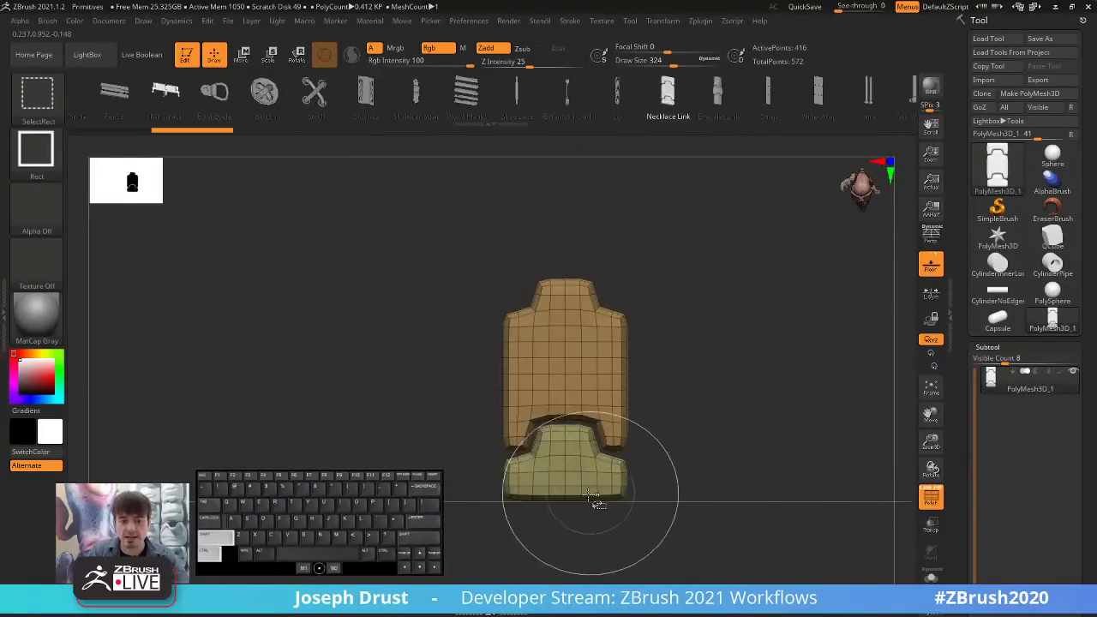
pyautogui.keyDown('ctrl'); pyautogui.keyDown('shift'); pyautogui.click(589, 493); pyautogui.keyUp('shift'); pyautogui.keyUp('ctrl')
pyautogui.moveTo(968, 456); pyautogui.dragTo(971, 52)
pyautogui.click(987, 367)
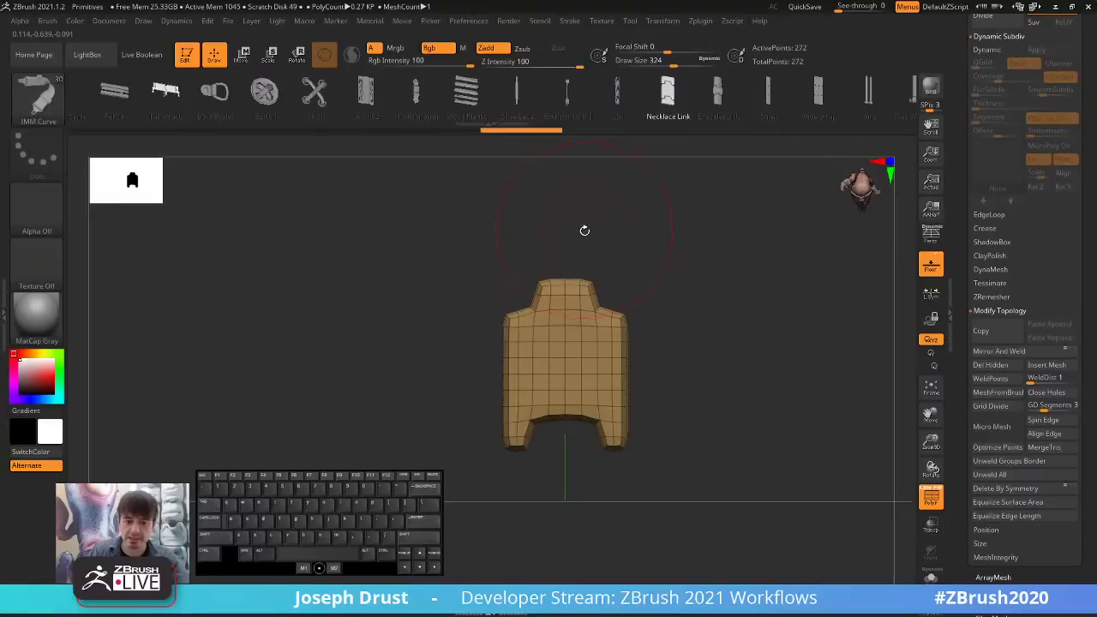
# Duplicate the link straight below the original with the move gizmo and clear the mask, then undo the duplication.
pyautogui.press('w')
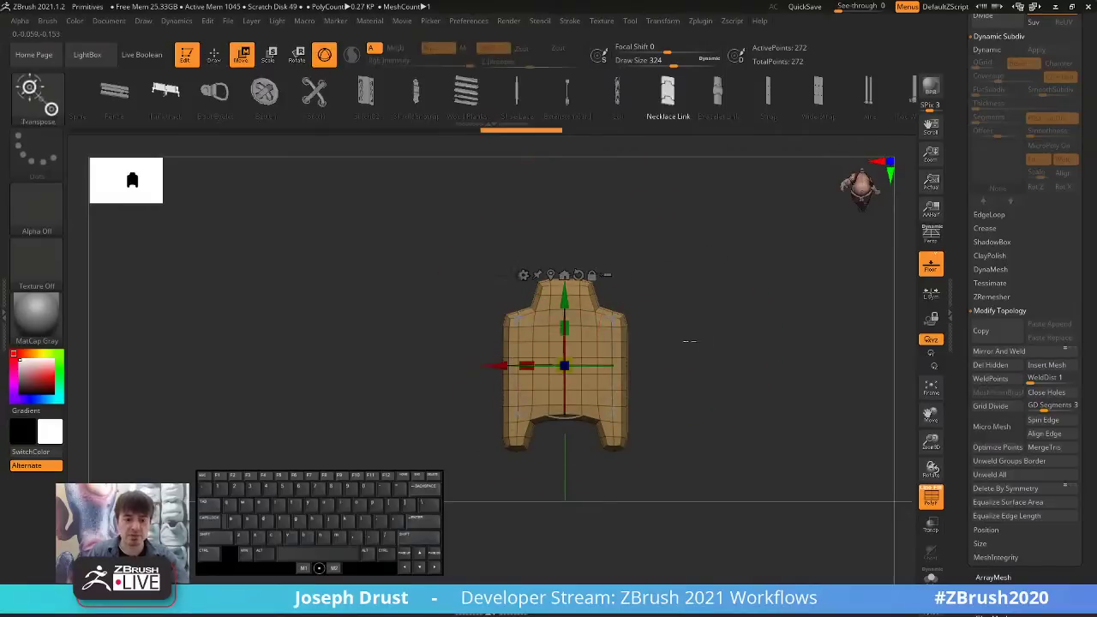
pyautogui.keyDown('alt'); pyautogui.moveTo(683, 330); pyautogui.dragTo(692, 295); pyautogui.keyUp('alt')
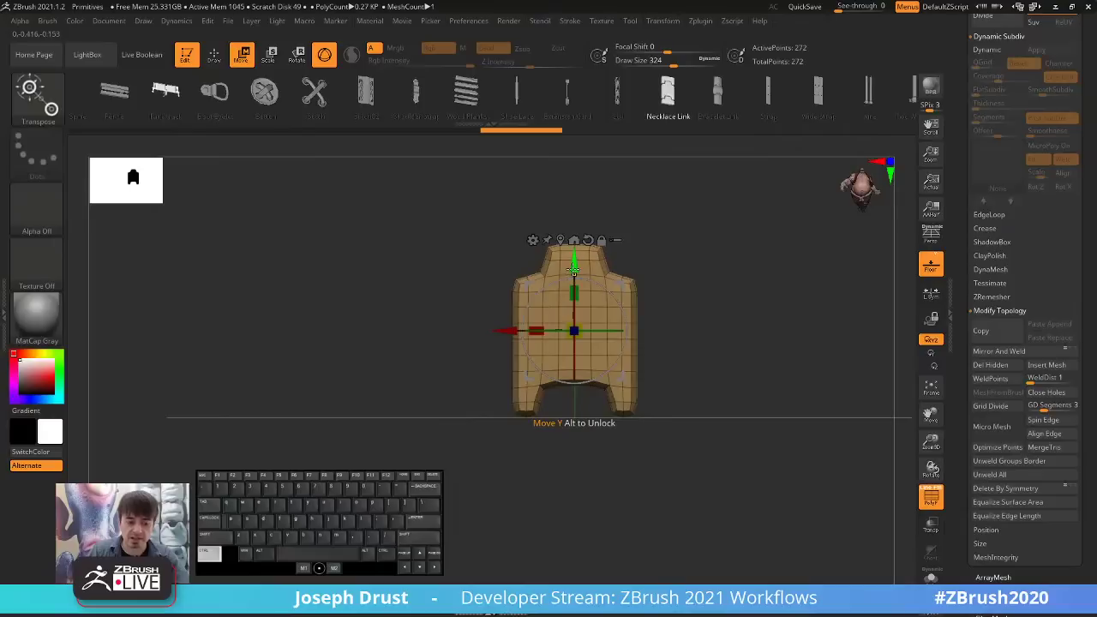
pyautogui.keyDown('ctrl'); pyautogui.moveTo(573, 270); pyautogui.dragTo(573, 453); pyautogui.keyUp('ctrl')
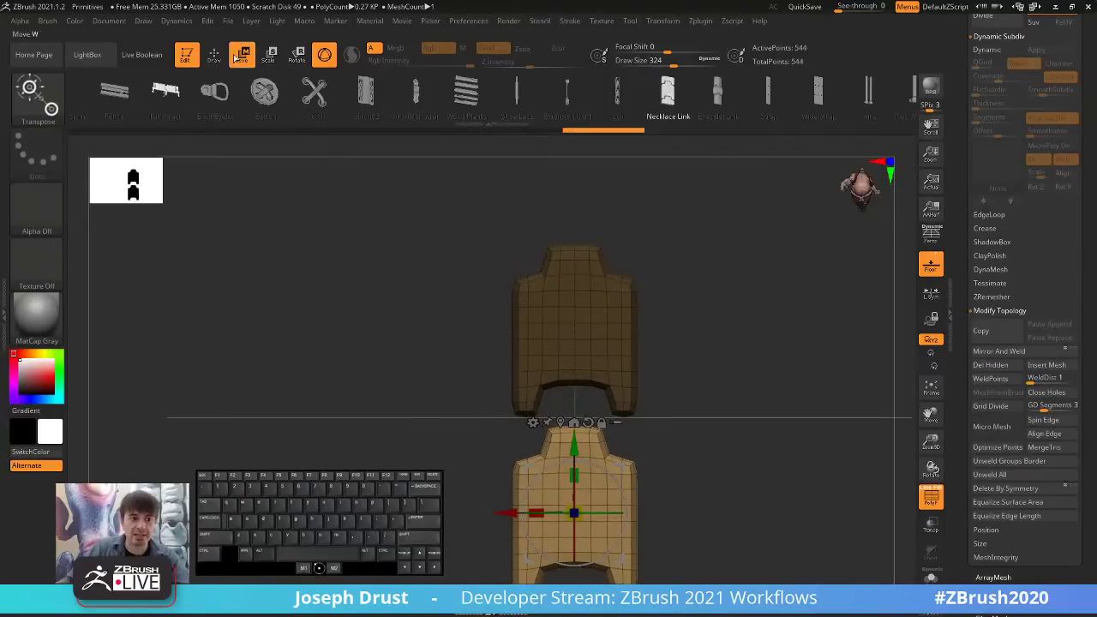
pyautogui.click(215, 57)
pyautogui.keyDown('alt'); pyautogui.moveTo(697, 363); pyautogui.dragTo(708, 297); pyautogui.keyUp('alt')
pyautogui.keyDown('ctrl'); pyautogui.moveTo(735, 369); pyautogui.dragTo(752, 388); pyautogui.keyUp('ctrl')
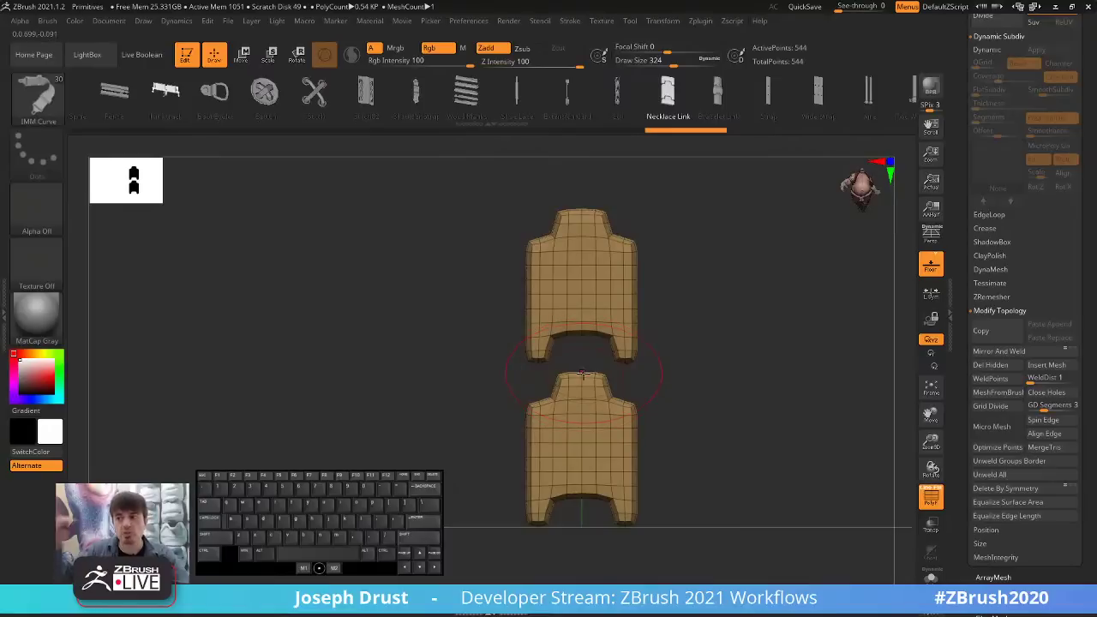
pyautogui.keyDown('ctrl'); pyautogui.keyDown('shift'); pyautogui.click(703, 274); pyautogui.keyUp('shift'); pyautogui.keyUp('ctrl')
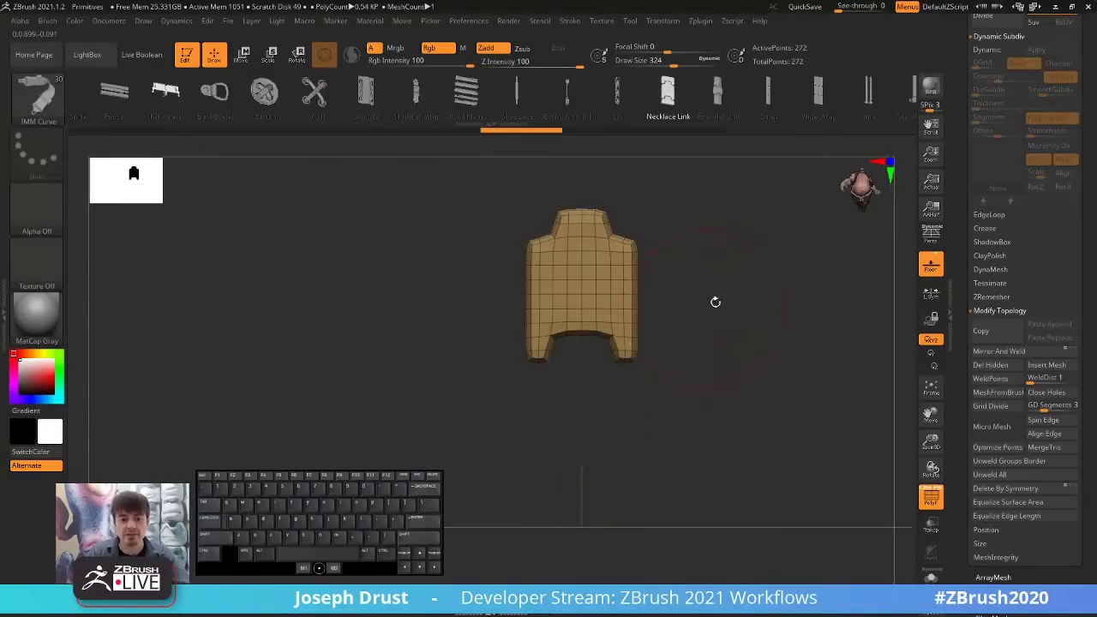
# Isolate the lower half of the link, assign it a new polygroup, and unhide the rest of the mesh.
pyautogui.press('f')
pyautogui.moveTo(761, 302); pyautogui.dragTo(558, 305)
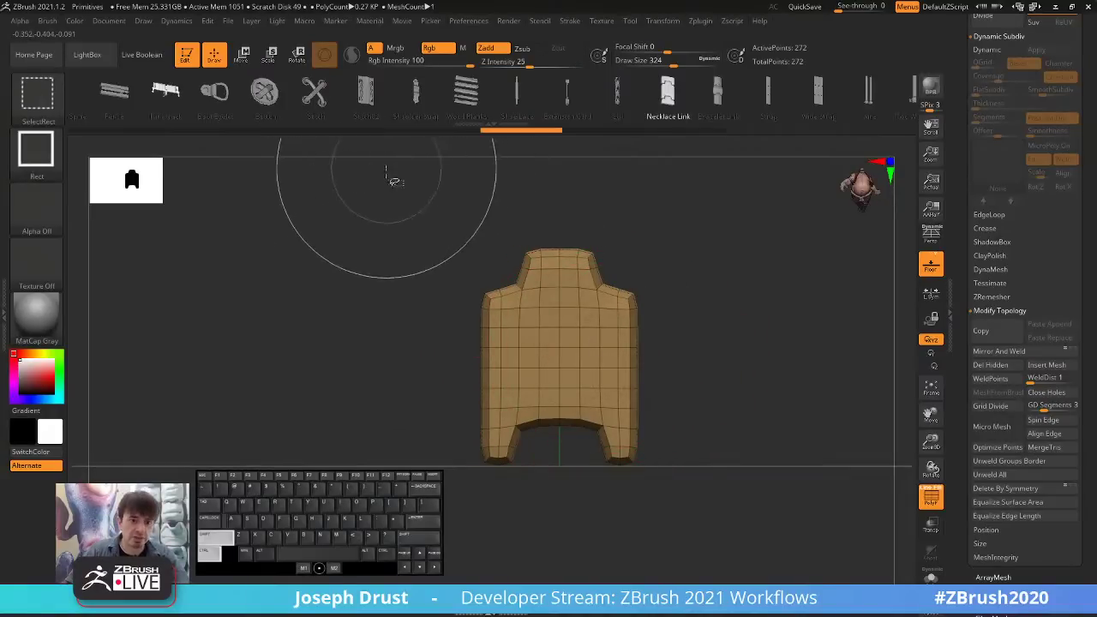
pyautogui.moveTo(385, 172)
pyautogui.keyDown('ctrl'); pyautogui.keyDown('shift'); pyautogui.mouseDown()
pyautogui.moveTo(711, 387)
pyautogui.moveTo(725, 364)
pyautogui.mouseUp(); pyautogui.keyUp('shift'); pyautogui.keyUp('ctrl')
pyautogui.press('ctrl')
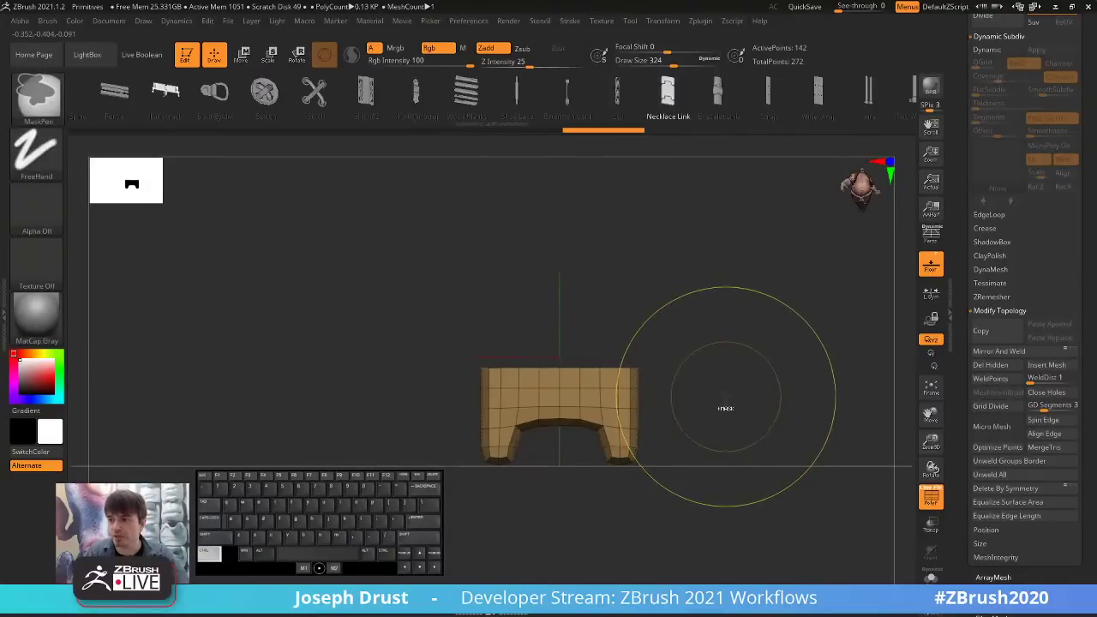
pyautogui.hotkey('ctrl', 'w')
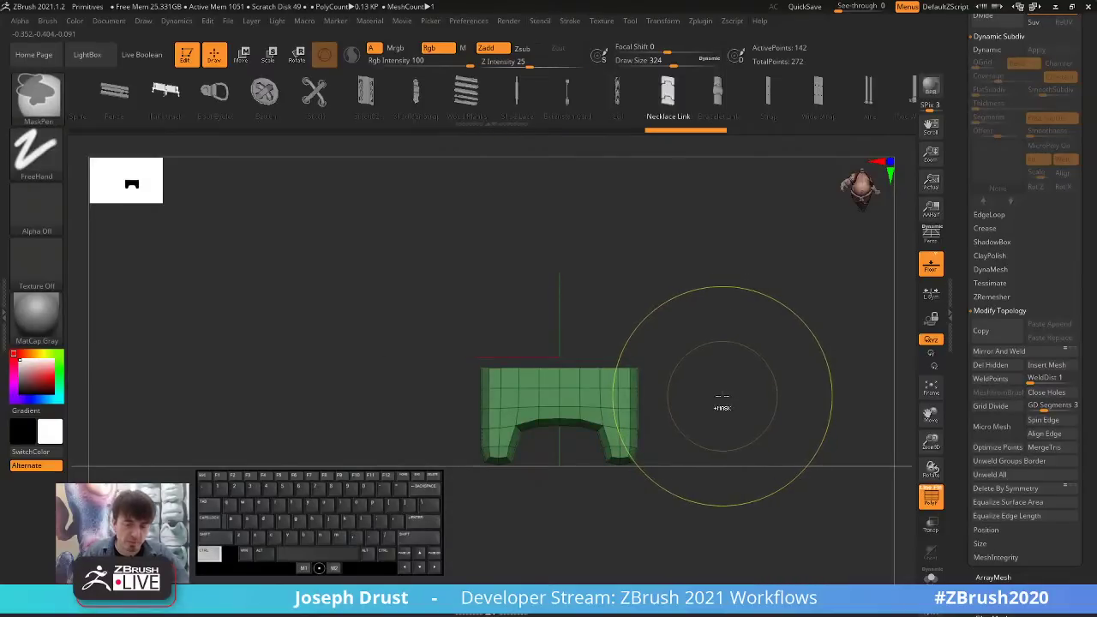
pyautogui.hotkey('ctrl', 'w')
pyautogui.hotkey('ctrl', 'w')
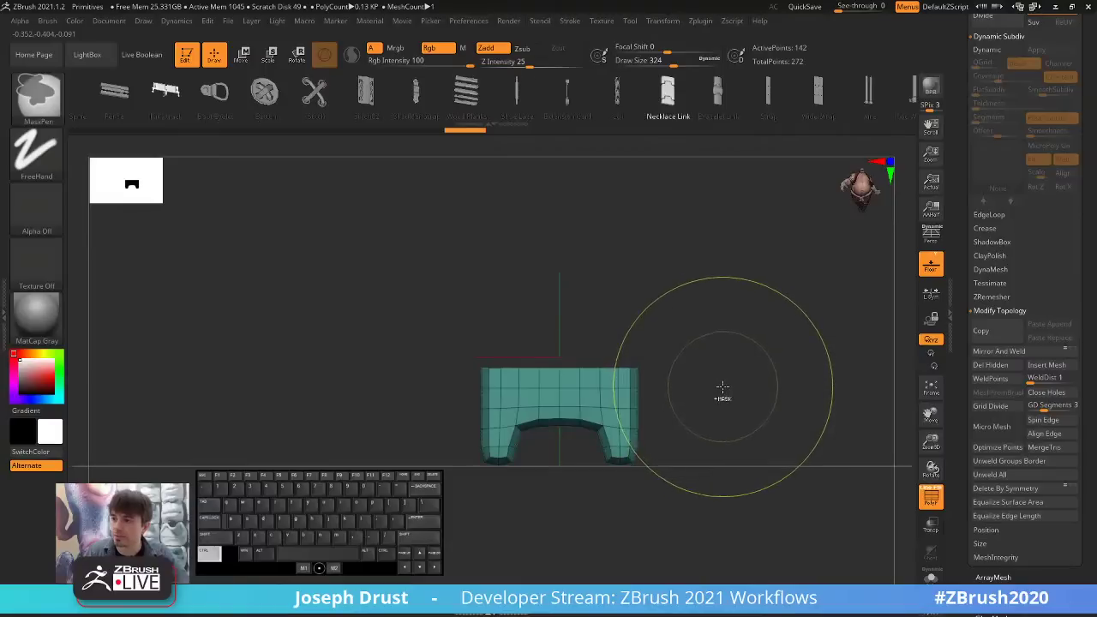
pyautogui.hotkey('ctrl', 'w')
pyautogui.keyDown('ctrl'); pyautogui.keyDown('shift'); pyautogui.click(723, 388); pyautogui.keyUp('shift'); pyautogui.keyUp('ctrl')
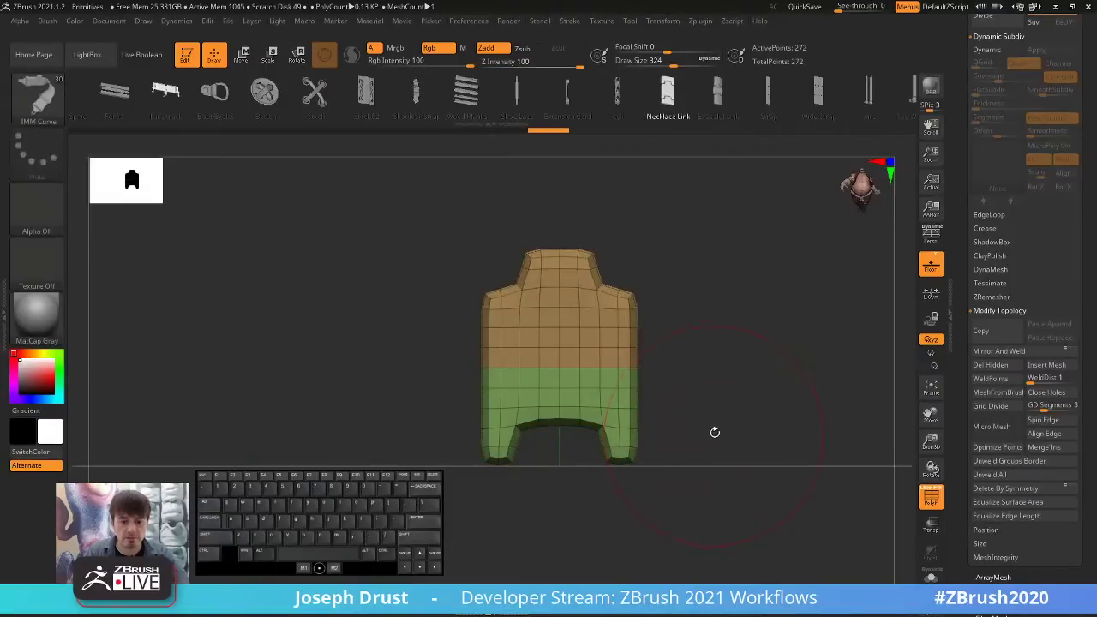
# Isolate the lower half's polygroup again, regroup it to a more contrasting colour, and show the whole link.
pyautogui.keyDown('ctrl'); pyautogui.keyDown('shift'); pyautogui.click(715, 420); pyautogui.keyUp('shift'); pyautogui.keyUp('ctrl')
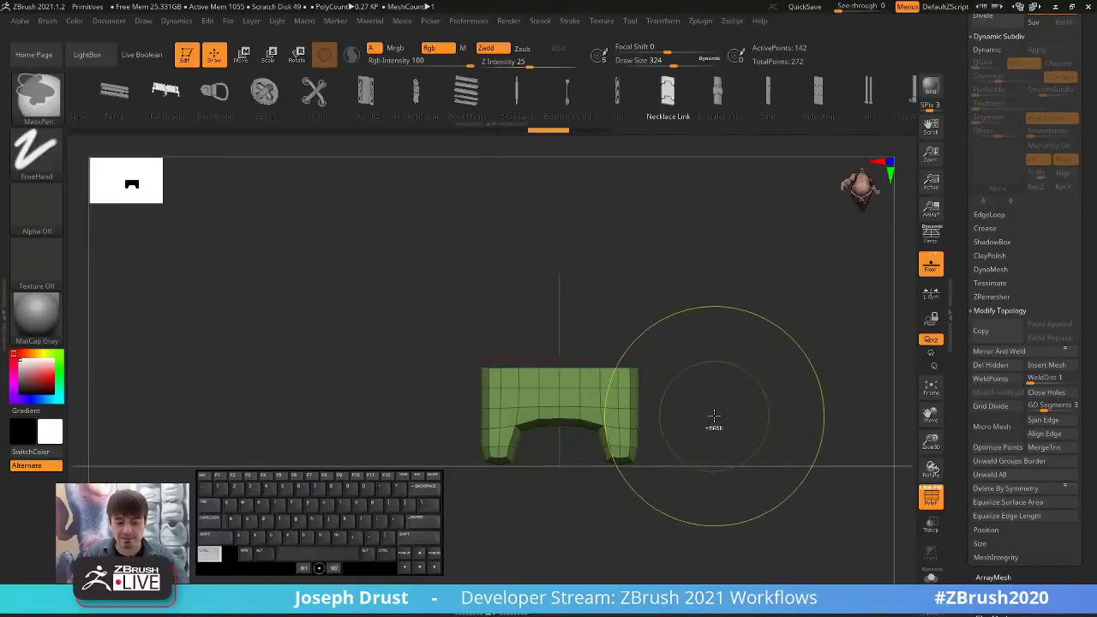
pyautogui.hotkey('ctrl', 'w')
pyautogui.keyDown('ctrl'); pyautogui.keyDown('shift'); pyautogui.click(721, 390); pyautogui.keyUp('shift'); pyautogui.keyUp('ctrl')
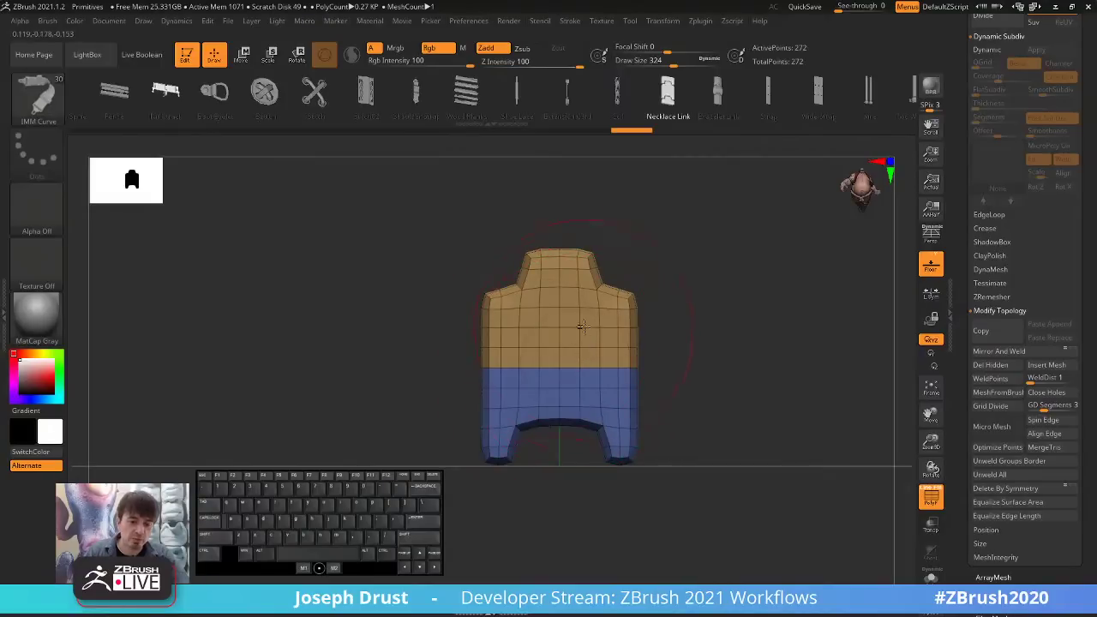
# Unweld the border between the link's two polygroups and mask the upper half.
pyautogui.moveTo(700, 350); pyautogui.dragTo(576, 502)
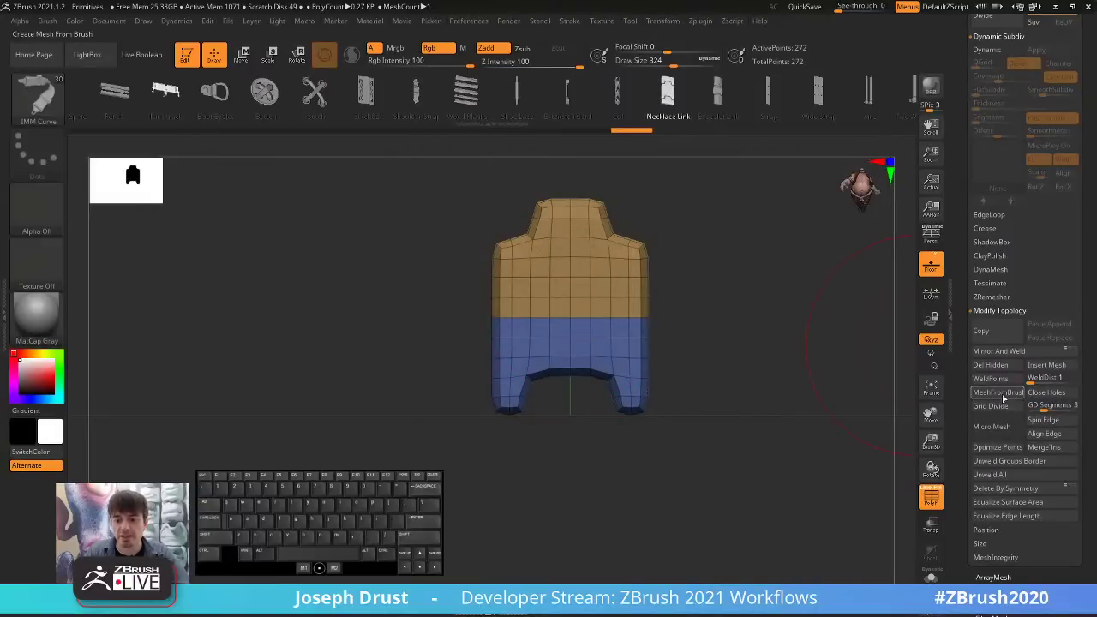
pyautogui.click(1014, 465)
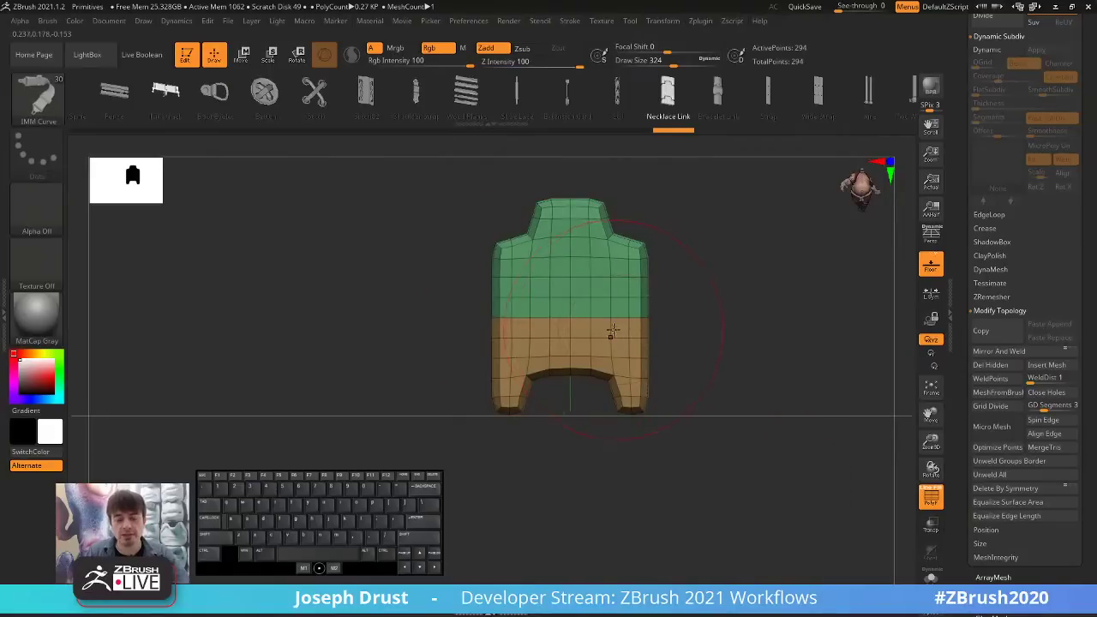
pyautogui.keyDown('ctrl'); pyautogui.keyDown('shift'); pyautogui.click(558, 310); pyautogui.keyUp('shift'); pyautogui.keyUp('ctrl')
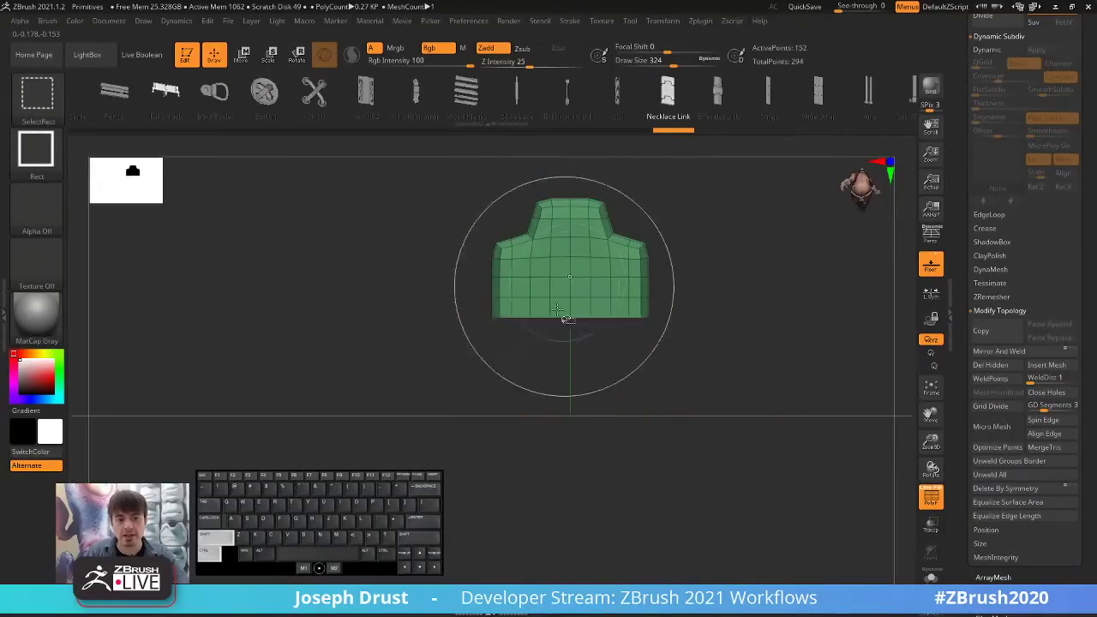
pyautogui.keyDown('ctrl'); pyautogui.keyDown('shift'); pyautogui.moveTo(435, 179); pyautogui.dragTo(744, 384); pyautogui.keyUp('shift'); pyautogui.keyUp('ctrl')
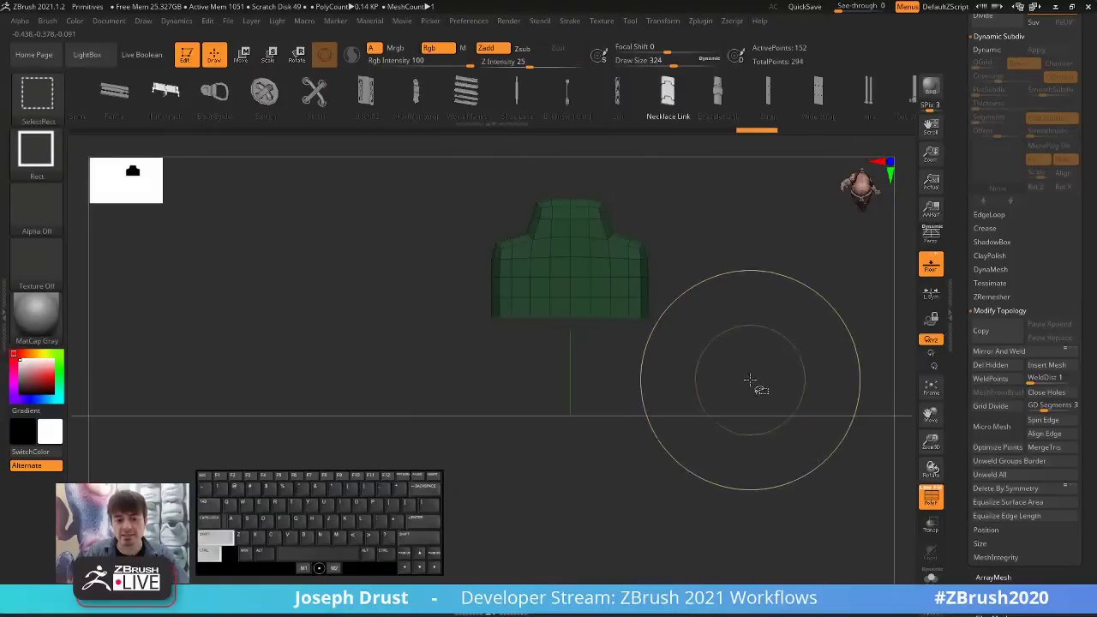
pyautogui.keyDown('ctrl'); pyautogui.keyDown('shift'); pyautogui.click(750, 380); pyautogui.keyUp('shift'); pyautogui.keyUp('ctrl')
# Move the unmasked lower half up about 1.07 units so its notch fits over the masked half's tab, and clear the mask.
pyautogui.press('w')
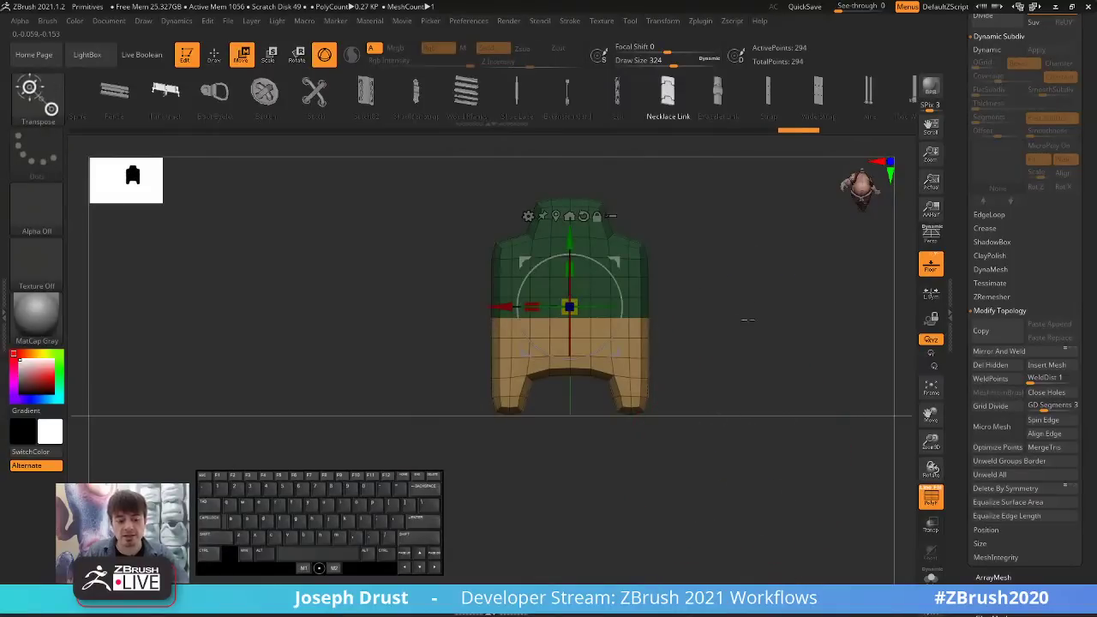
pyautogui.keyDown('alt'); pyautogui.moveTo(747, 319); pyautogui.dragTo(743, 388); pyautogui.keyUp('alt')
pyautogui.keyDown('alt'); pyautogui.moveTo(717, 305); pyautogui.dragTo(725, 271); pyautogui.keyUp('alt')
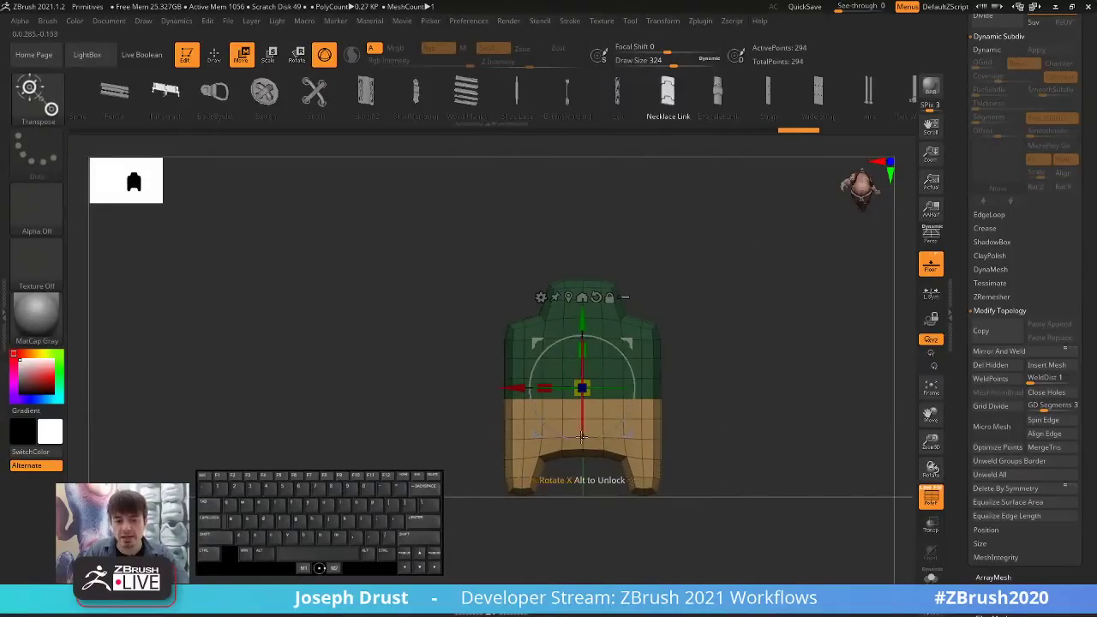
pyautogui.keyDown('alt'); pyautogui.moveTo(582, 388); pyautogui.dragTo(582, 446); pyautogui.keyUp('alt')
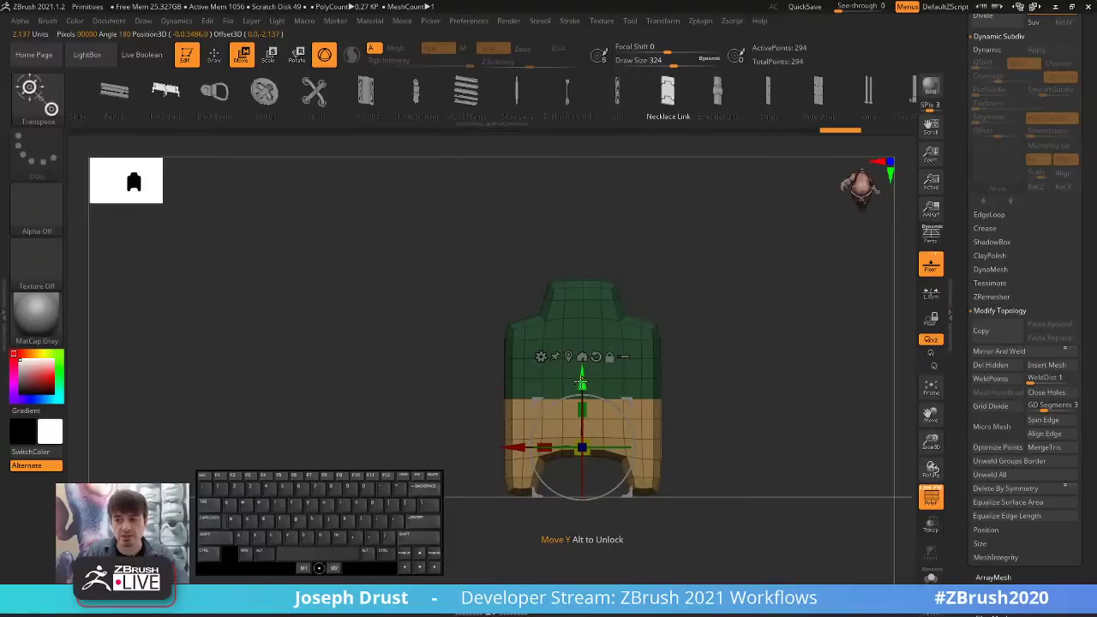
pyautogui.moveTo(581, 379); pyautogui.dragTo(582, 199)
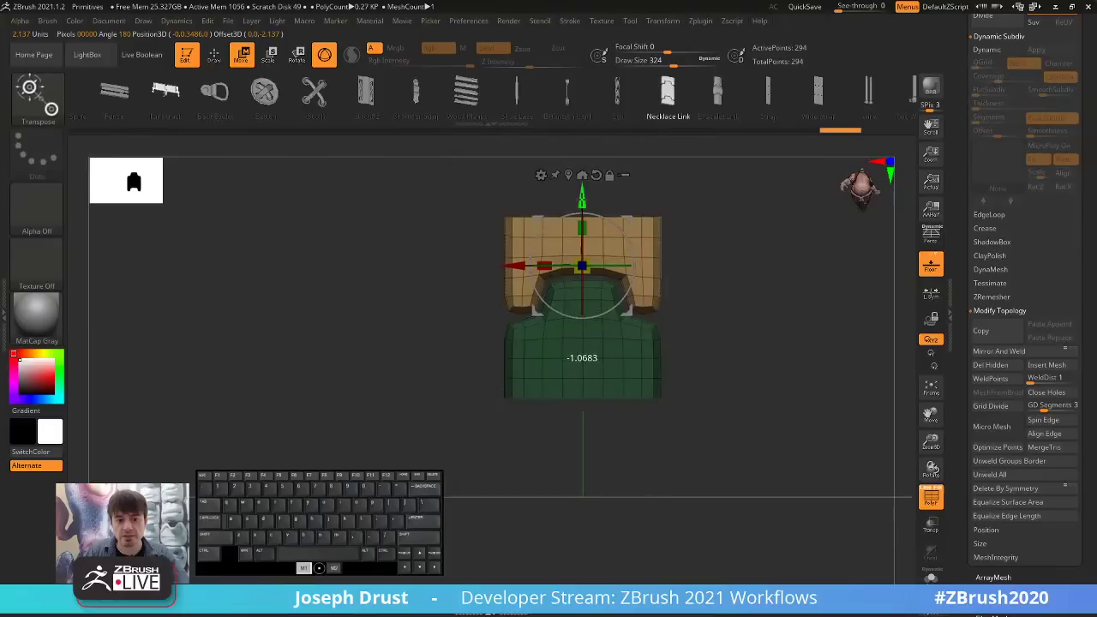
pyautogui.keyDown('alt'); pyautogui.moveTo(654, 204); pyautogui.dragTo(701, 243); pyautogui.keyUp('alt')
pyautogui.moveTo(582, 193); pyautogui.dragTo(584, 195)
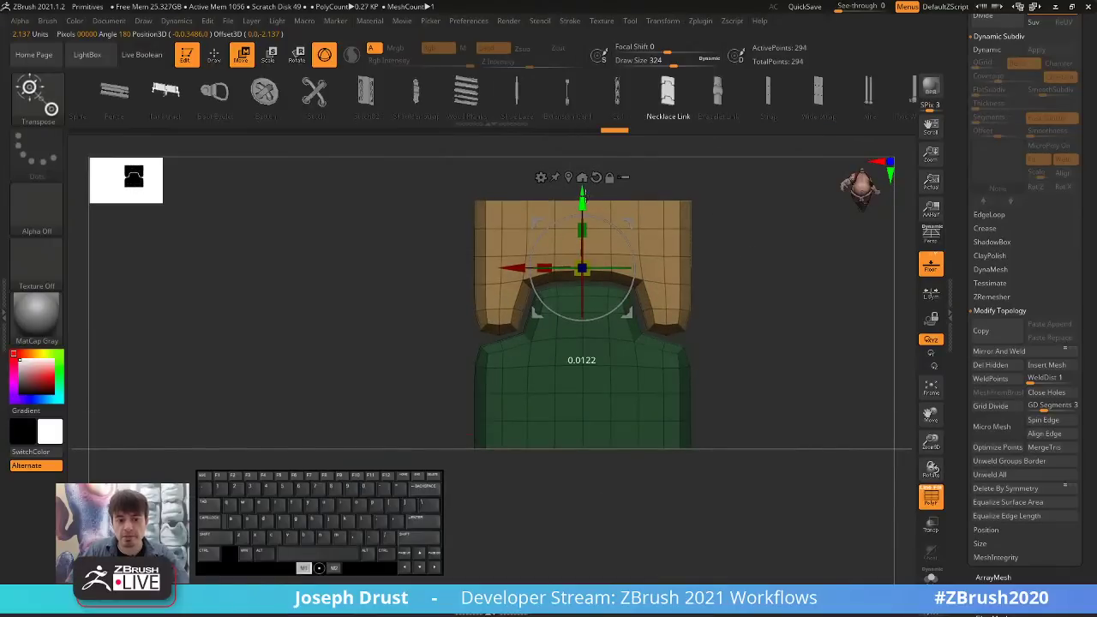
pyautogui.click(214, 55)
pyautogui.keyDown('alt'); pyautogui.moveTo(776, 369); pyautogui.dragTo(758, 329); pyautogui.keyUp('alt')
pyautogui.keyDown('ctrl'); pyautogui.moveTo(763, 377); pyautogui.dragTo(773, 399); pyautogui.keyUp('ctrl')
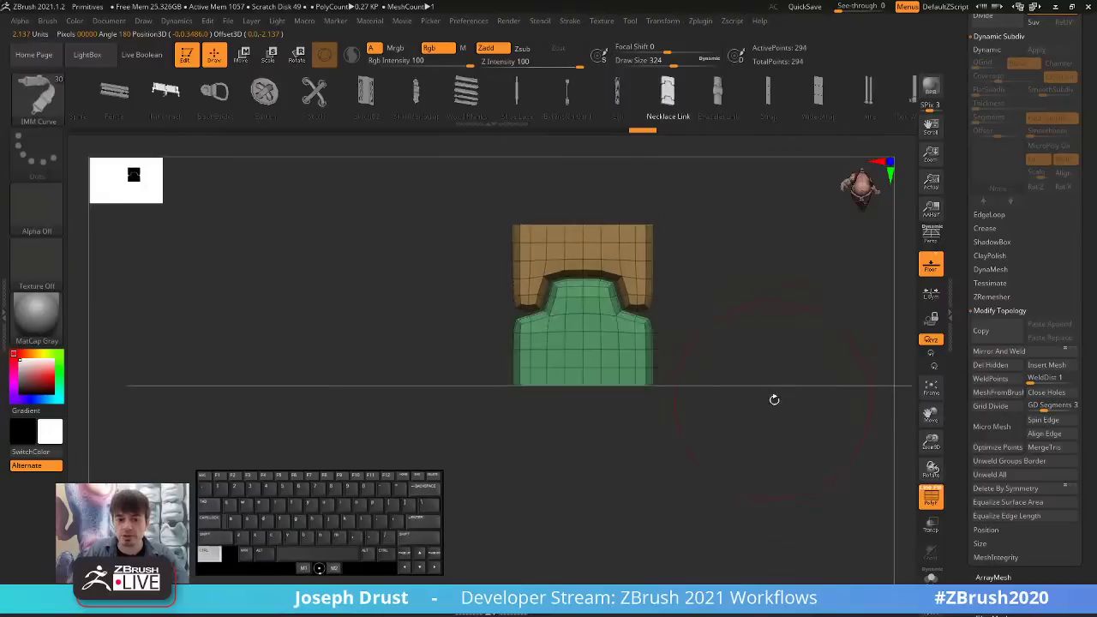
# Duplicate the rearranged link directly below itself to test how the segments tile, then undo the duplication.
pyautogui.moveTo(801, 325)
pyautogui.keyDown('alt'); pyautogui.mouseDown()
pyautogui.moveTo(789, 349)
pyautogui.moveTo(749, 362)
pyautogui.moveTo(783, 355)
pyautogui.moveTo(706, 335)
pyautogui.mouseUp(); pyautogui.keyUp('alt')
pyautogui.press('w')
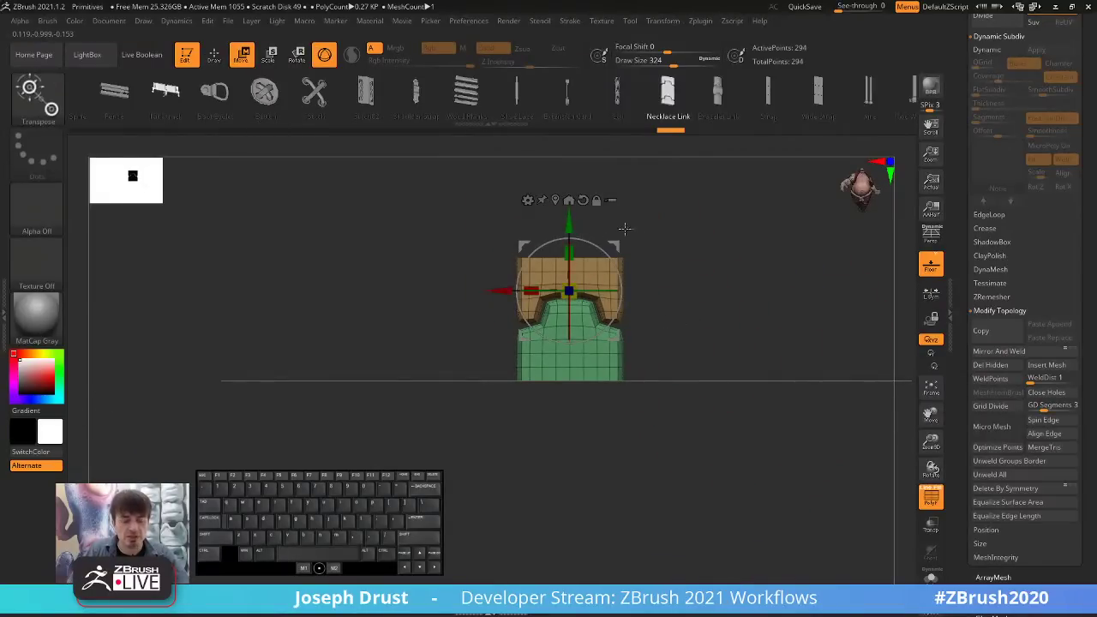
pyautogui.press('ctrl')
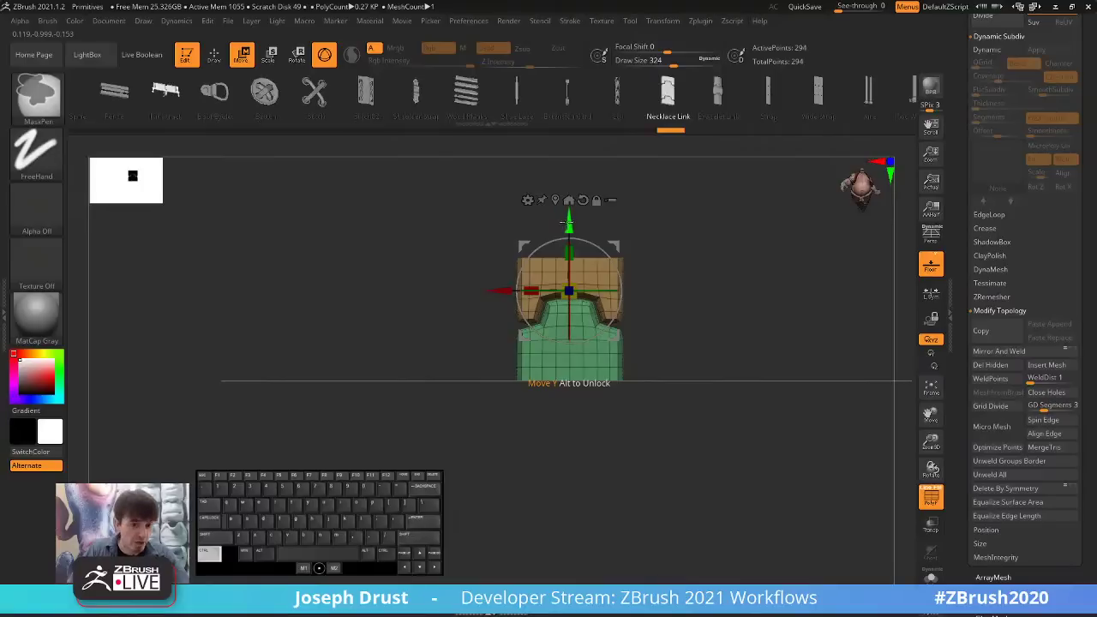
pyautogui.keyDown('ctrl'); pyautogui.moveTo(567, 222); pyautogui.dragTo(557, 339); pyautogui.keyUp('ctrl')
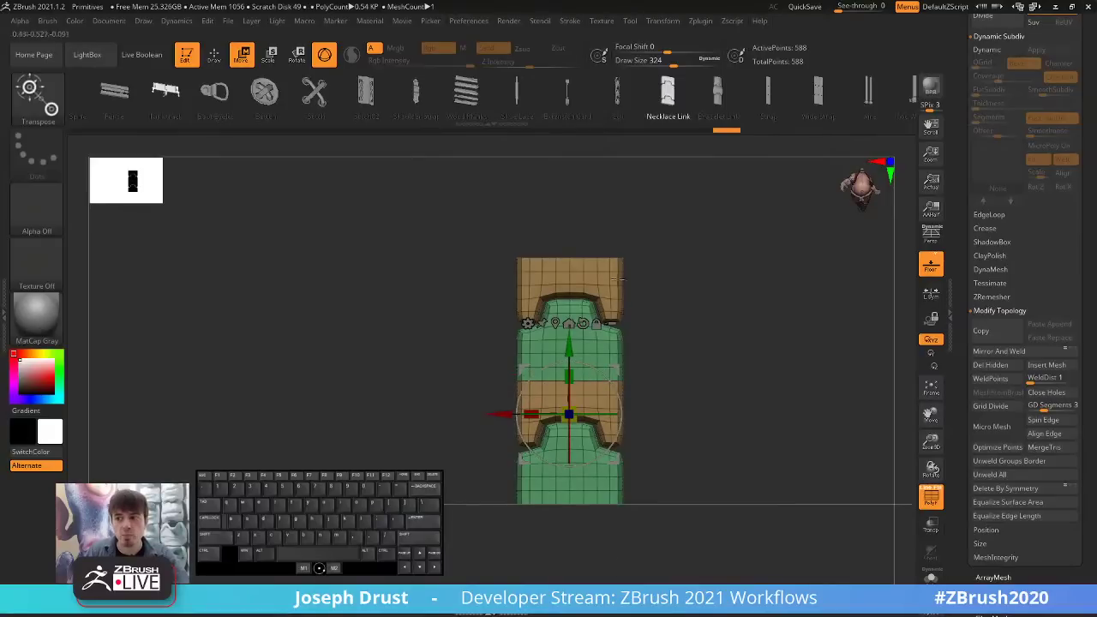
pyautogui.hotkey('ctrl', 'z')
pyautogui.hotkey('ctrl', 'z')
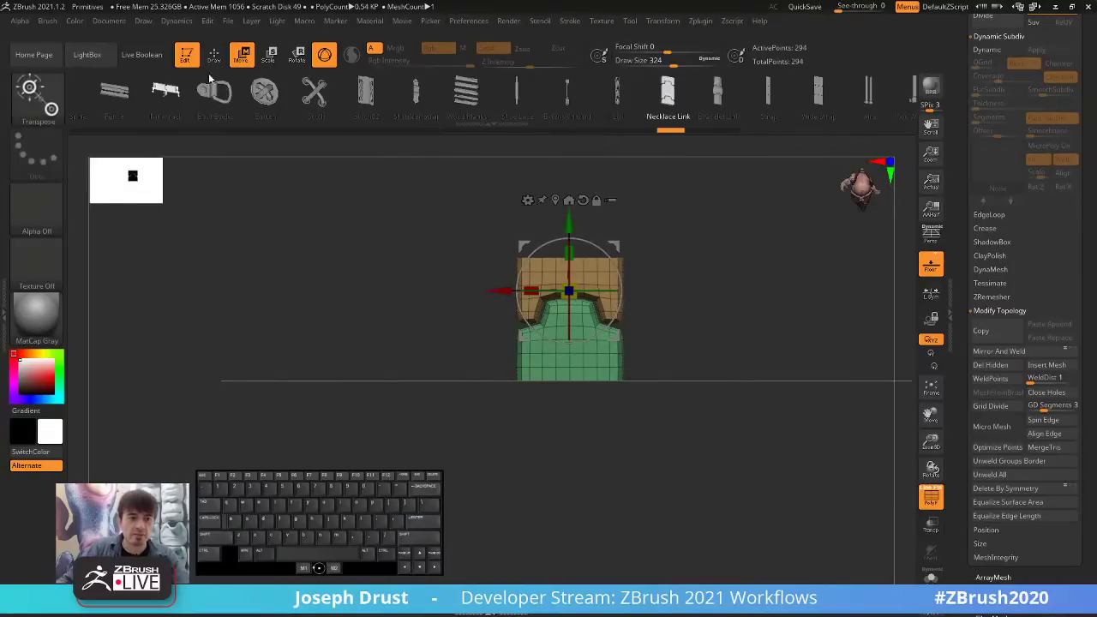
pyautogui.click(213, 54)
pyautogui.moveTo(747, 304); pyautogui.dragTo(747, 320)
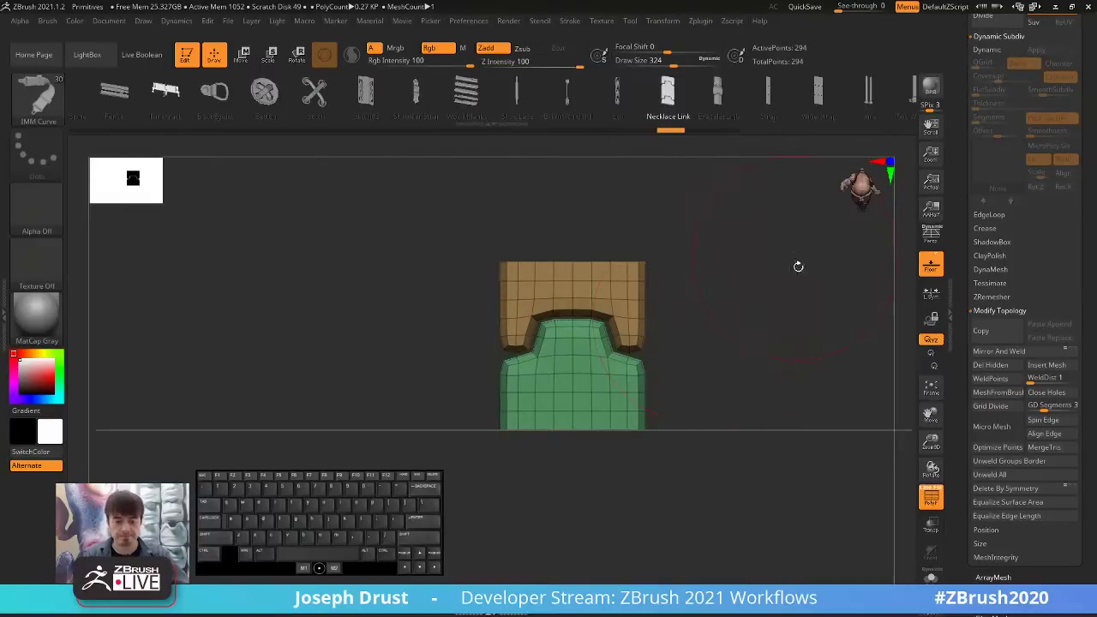
# Open the Deformation options and unify the rearranged link's size.
pyautogui.scroll(-5, 942, 296)
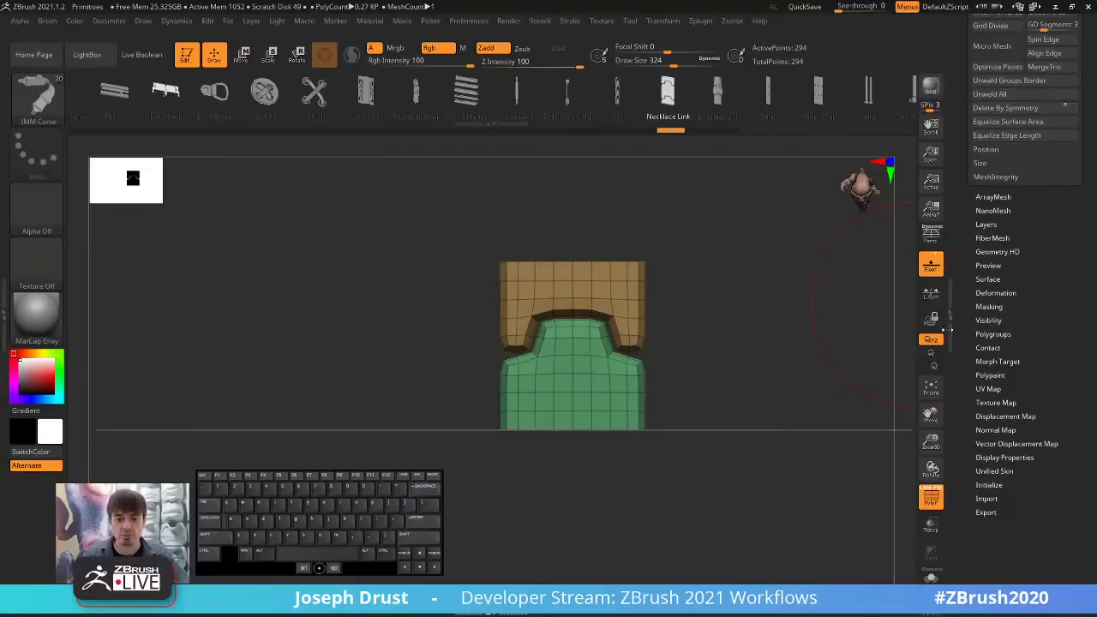
pyautogui.press('shift')
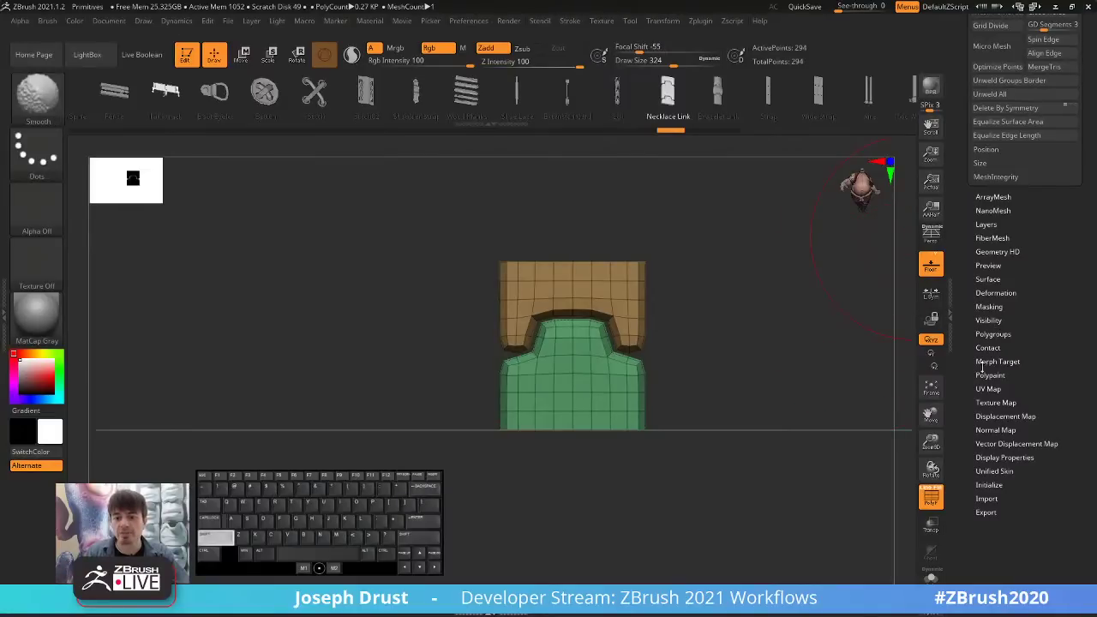
pyautogui.keyDown('shift'); pyautogui.click(1000, 292); pyautogui.keyUp('shift')
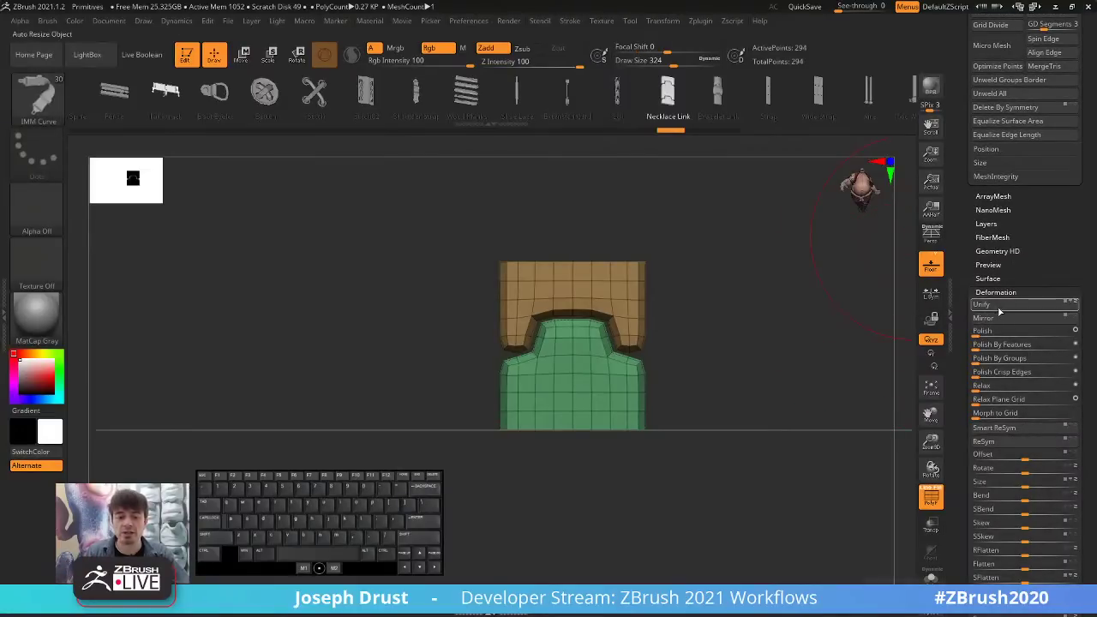
pyautogui.click(999, 310)
pyautogui.keyDown('alt'); pyautogui.moveTo(787, 448); pyautogui.dragTo(771, 390); pyautogui.keyUp('alt')
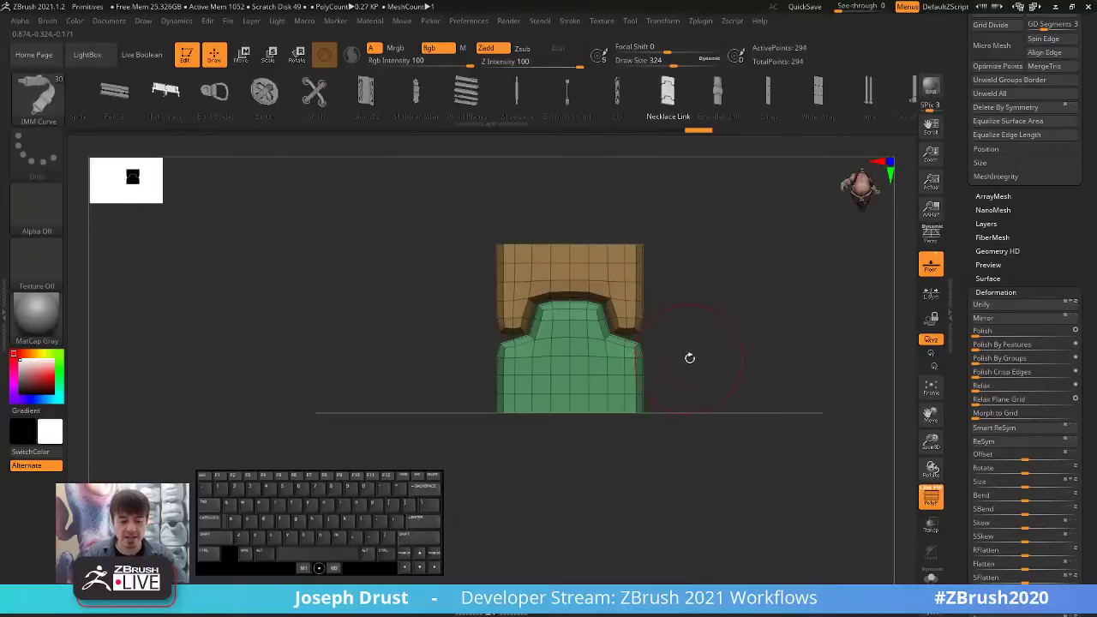
# Rotate the link a quarter turn counterclockwise so the orange and green halves lie side by side, and unify it again.
pyautogui.press('r')
pyautogui.click(554, 177)
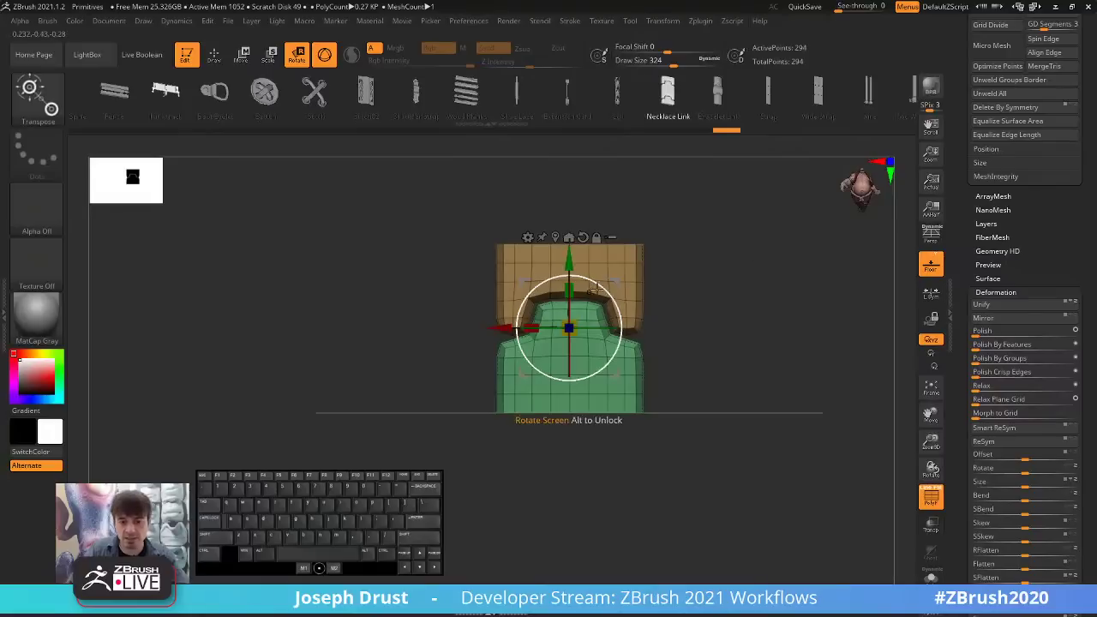
pyautogui.moveTo(585, 281); pyautogui.dragTo(533, 290)
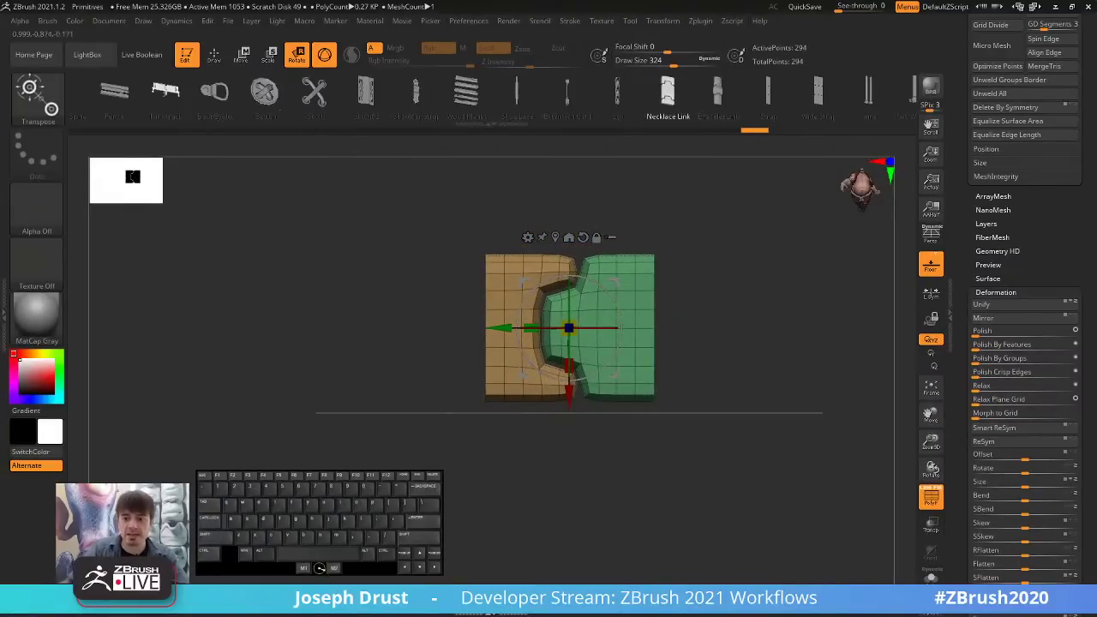
pyautogui.click(981, 305)
pyautogui.click(243, 54)
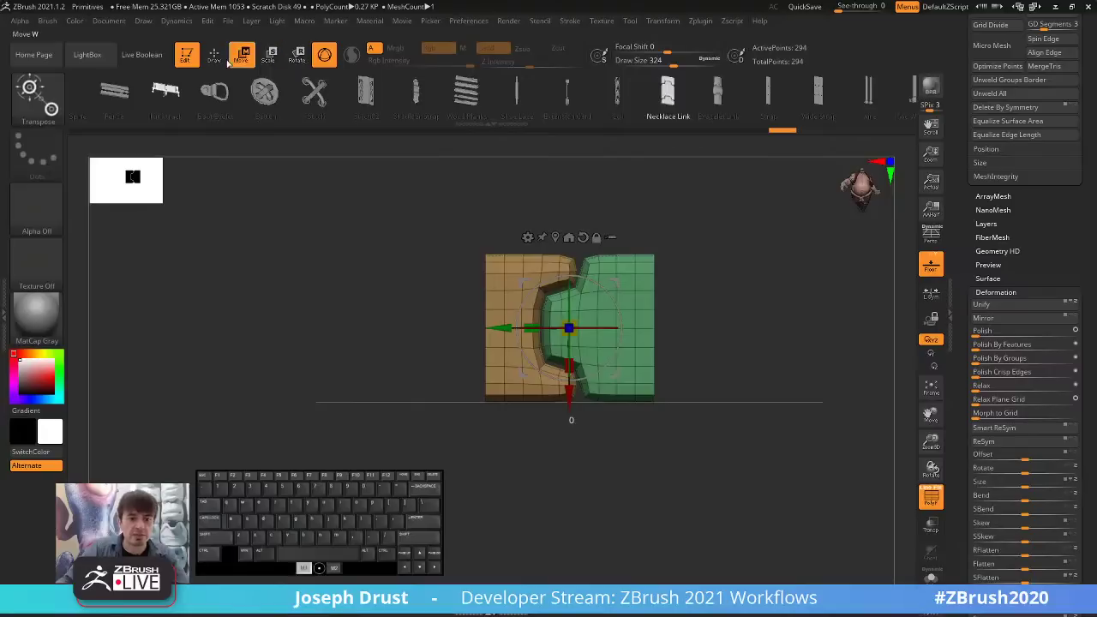
pyautogui.press('q')
pyautogui.moveTo(728, 291)
pyautogui.mouseDown()
pyautogui.moveTo(729, 282)
pyautogui.moveTo(712, 320)
pyautogui.moveTo(750, 286)
pyautogui.moveTo(789, 370)
pyautogui.mouseUp()
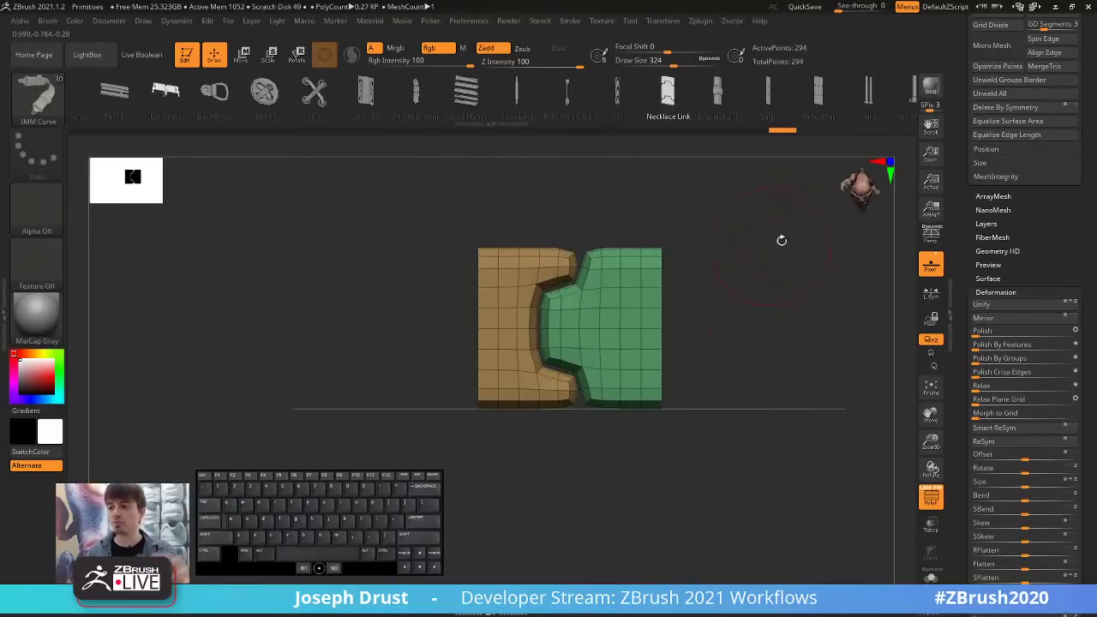
# Start saving the link as a tool file and browse to the ZMicroPoly folder inside Program Files, Pixologic, ZBrush 2021.1.2.
pyautogui.moveTo(961, 219); pyautogui.dragTo(946, 462)
pyautogui.moveTo(955, 112); pyautogui.dragTo(946, 335)
pyautogui.click(1040, 39)
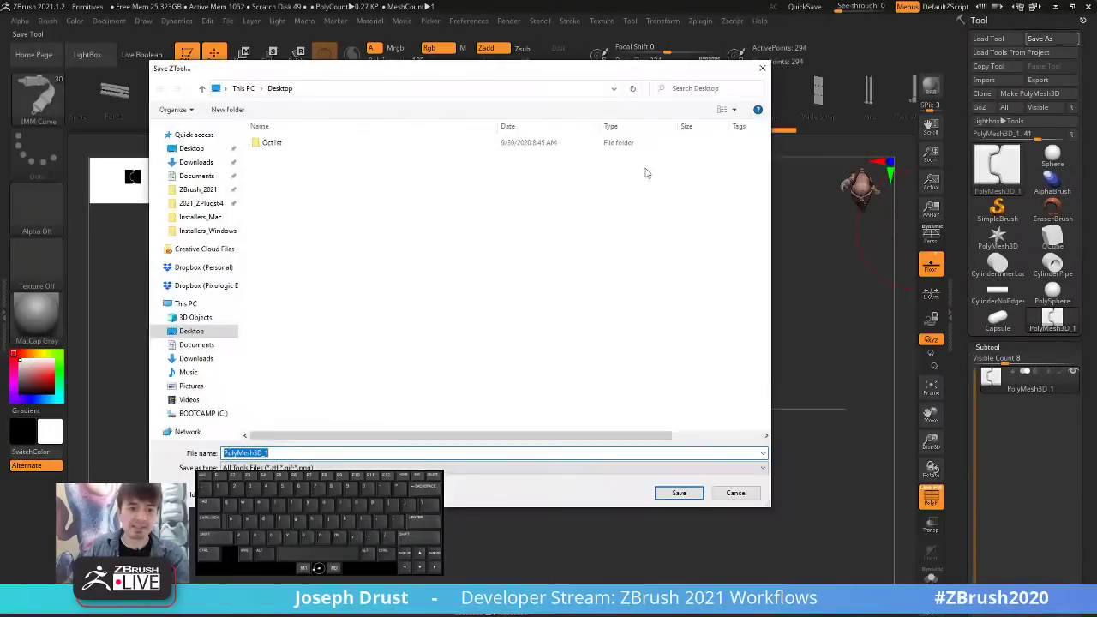
pyautogui.click(206, 413)
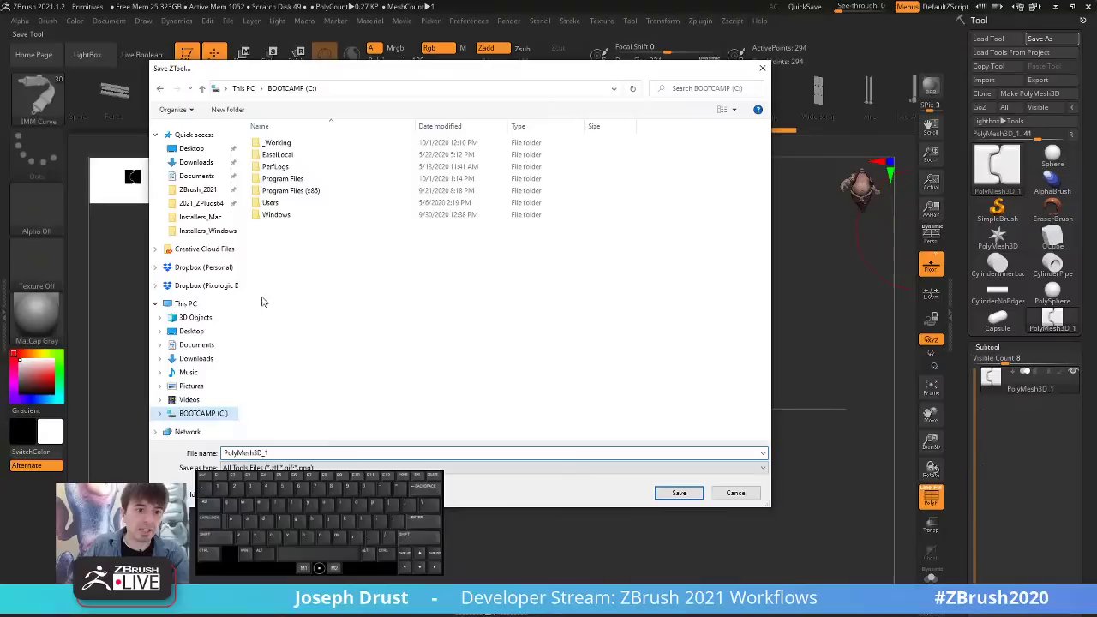
pyautogui.doubleClick(288, 178)
pyautogui.doubleClick(285, 166)
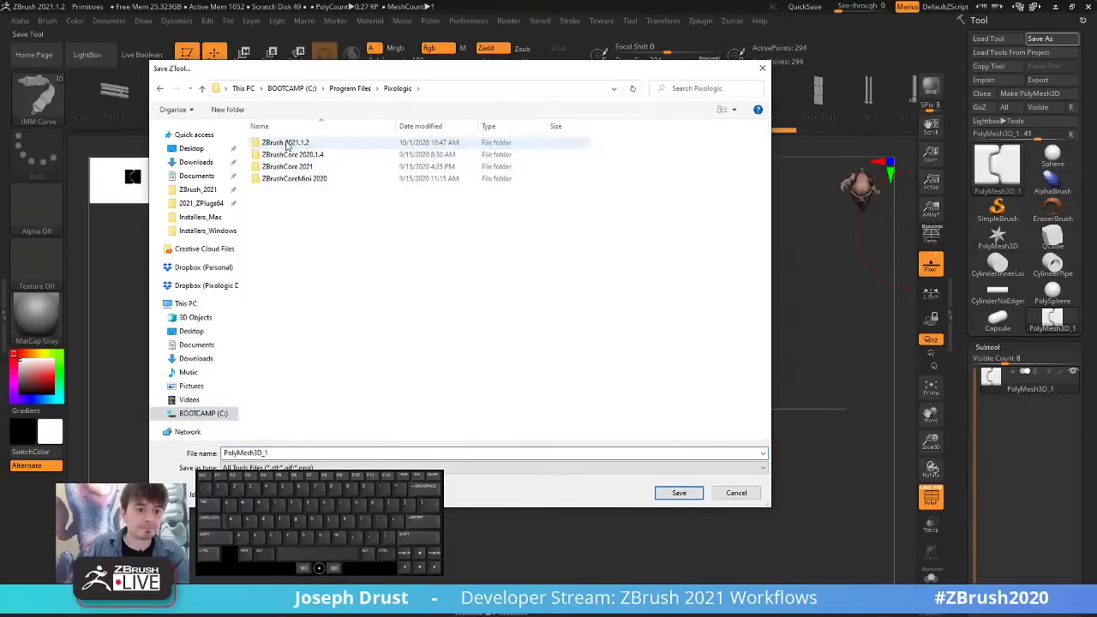
pyautogui.doubleClick(287, 144)
pyautogui.doubleClick(276, 316)
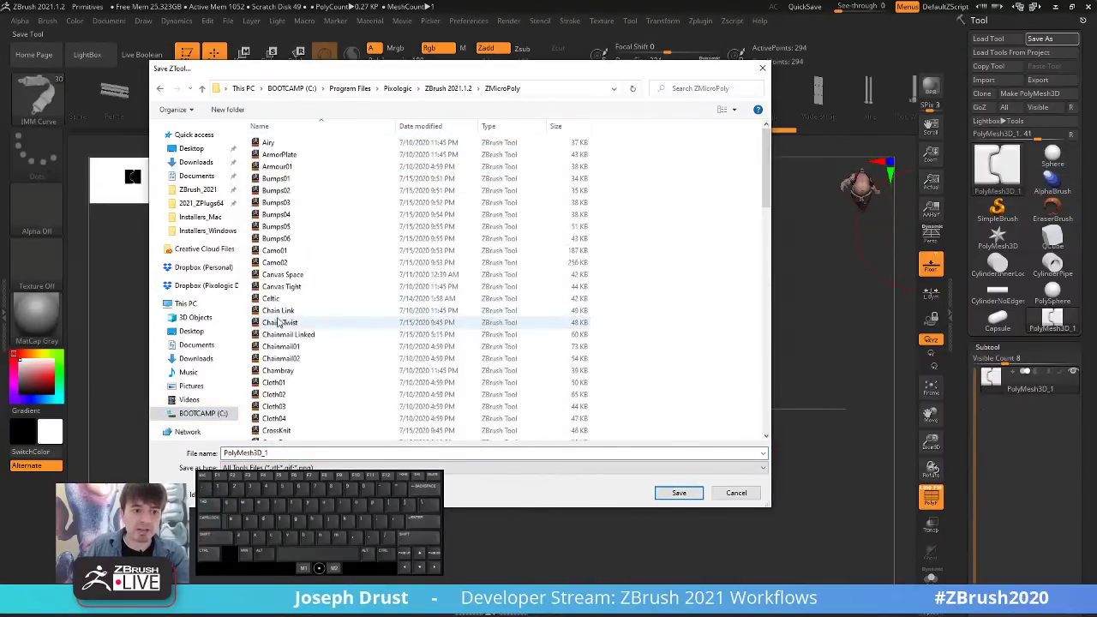
# Name the tool file NeckLace and save it among the MicroPoly meshes.
pyautogui.doubleClick(412, 452)
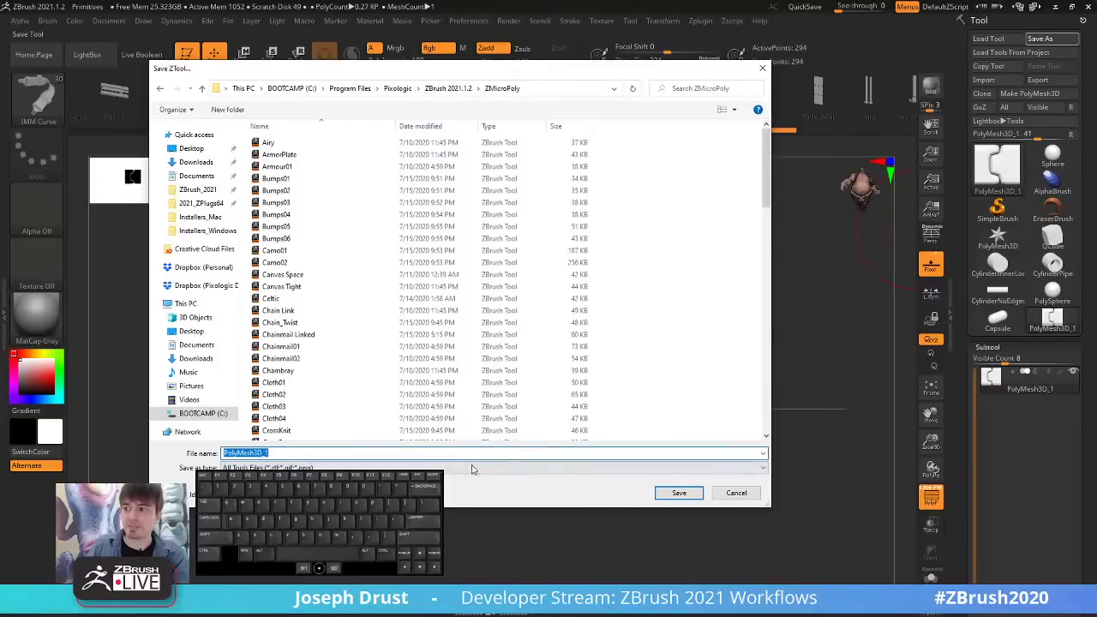
pyautogui.write('Neck')
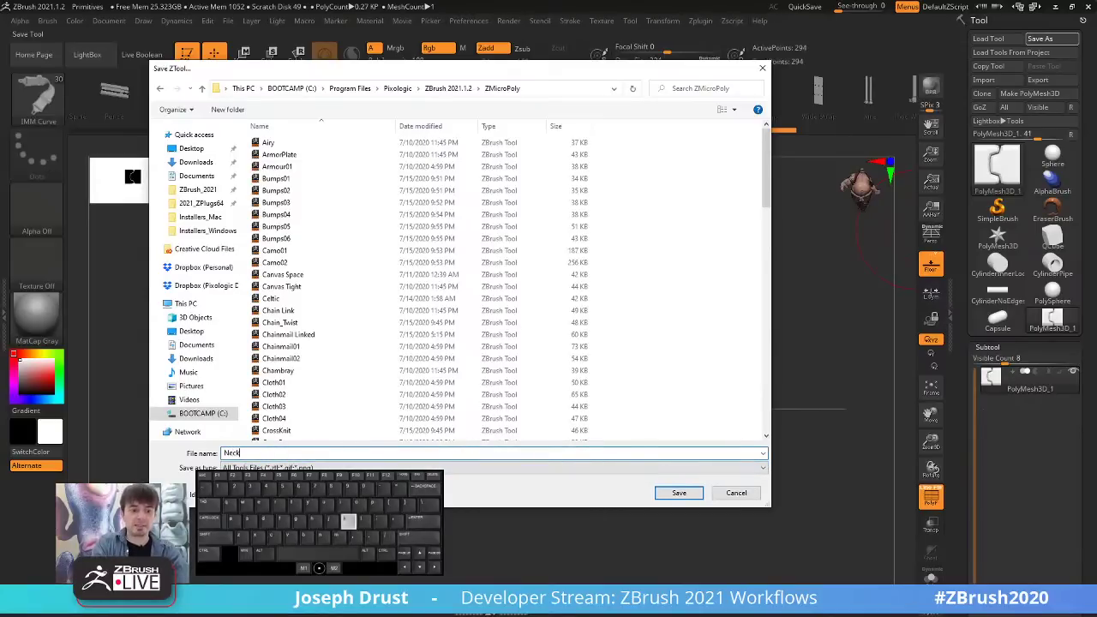
pyautogui.write('Lance')
pyautogui.press('BackSpace')
pyautogui.press('BackSpace')
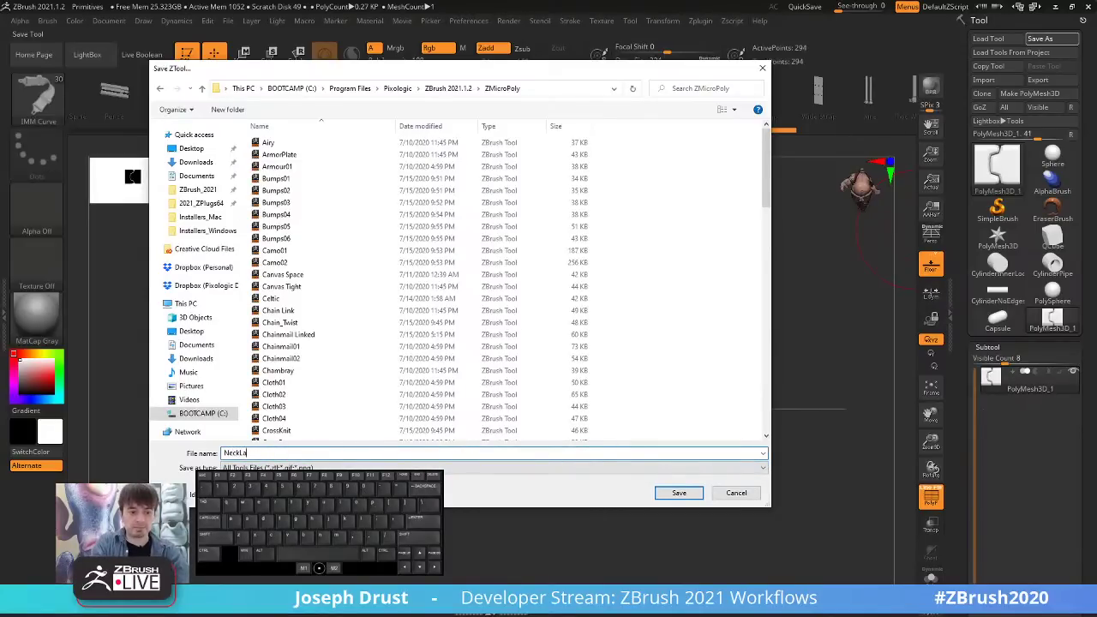
pyautogui.press('Return')
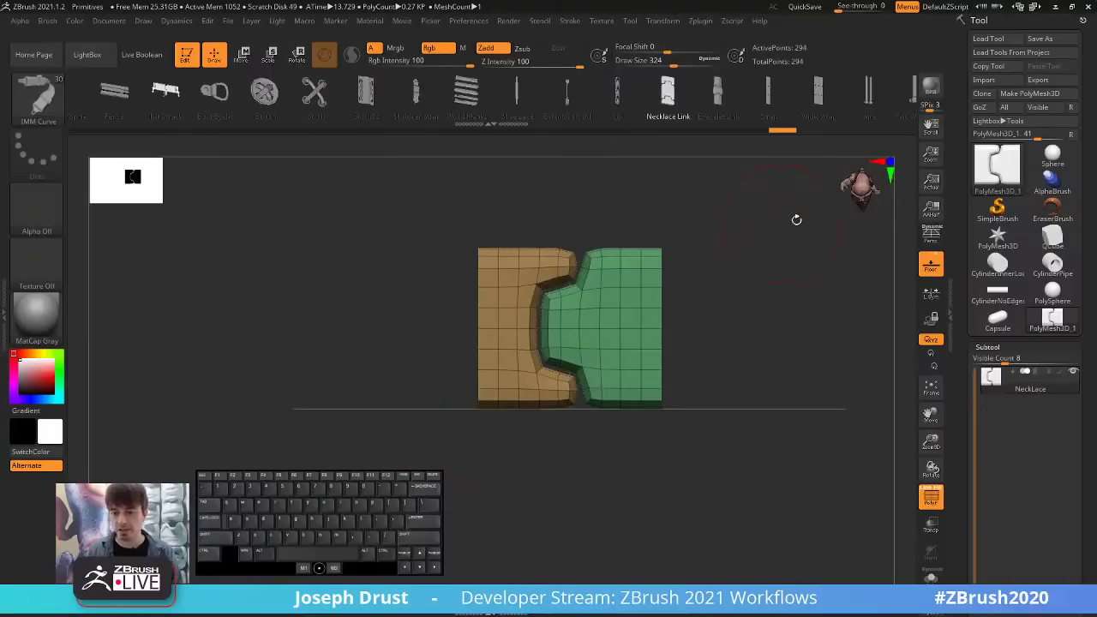
# Switch to the PolyMesh3D star tool, frame it, and initialize it as a flat QGrid plane.
pyautogui.click(998, 235)
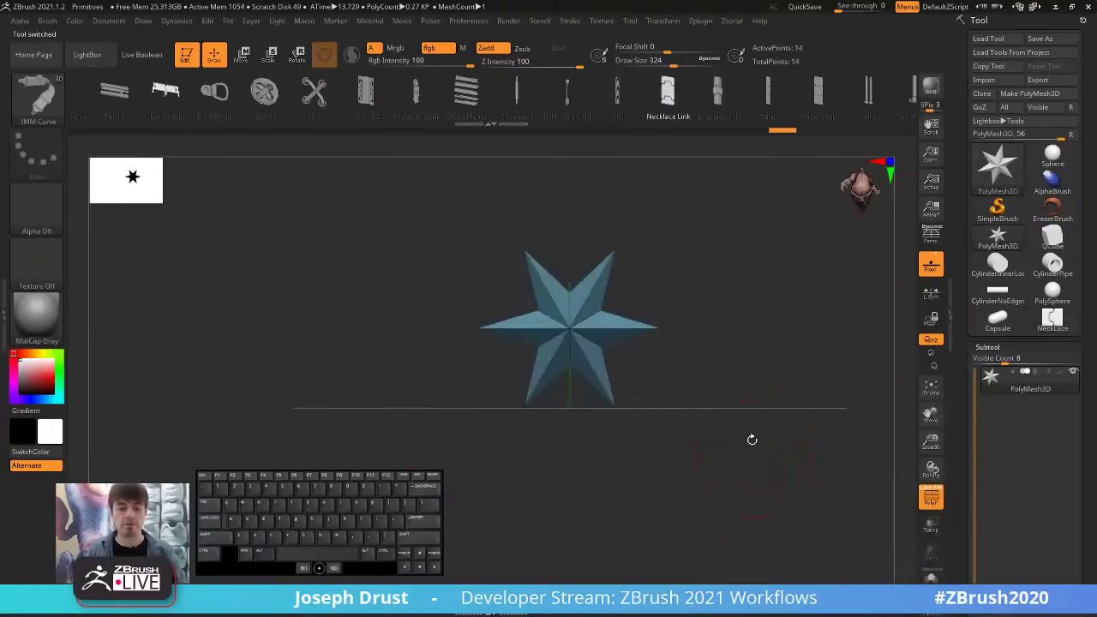
pyautogui.press('f')
pyautogui.scroll(-3, 968, 353)
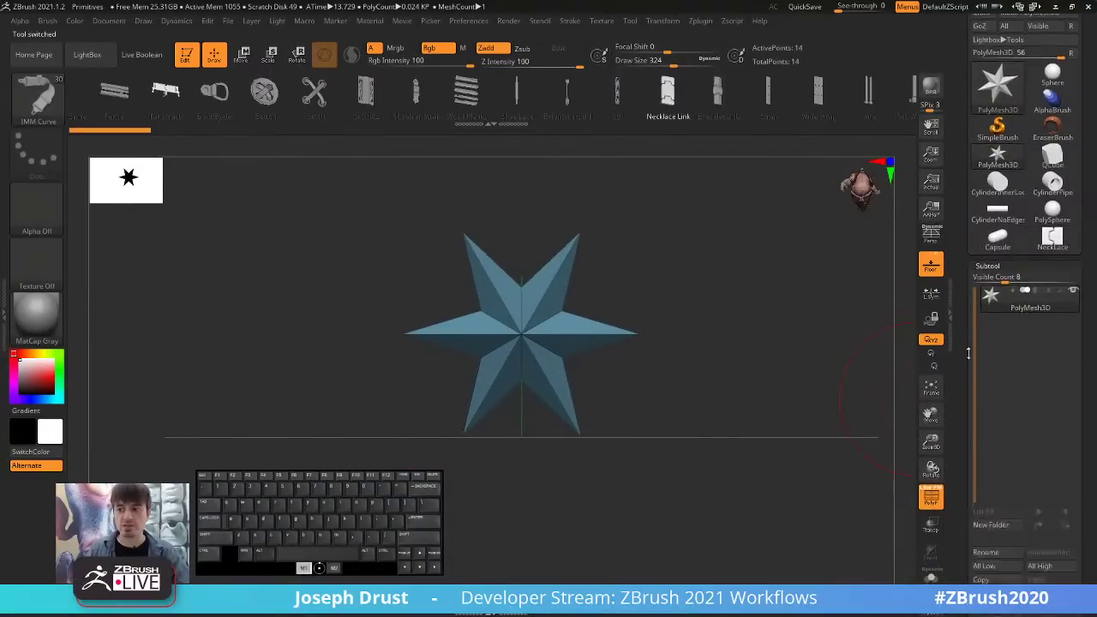
pyautogui.scroll(-5, 961, 375)
pyautogui.scroll(-10, 962, 367)
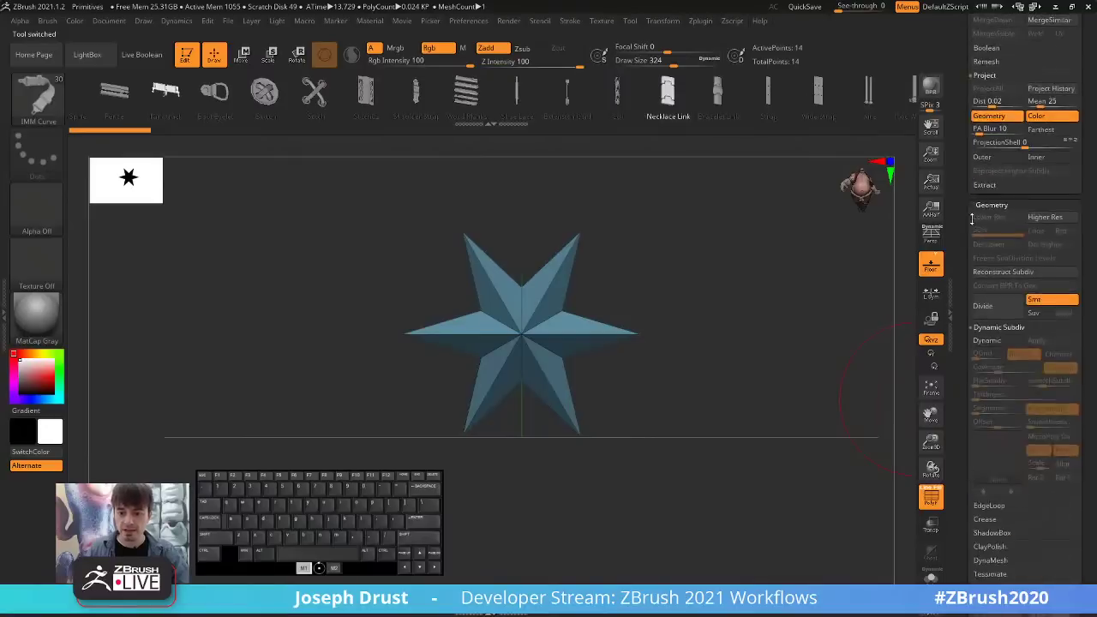
pyautogui.scroll(-15, 974, 302)
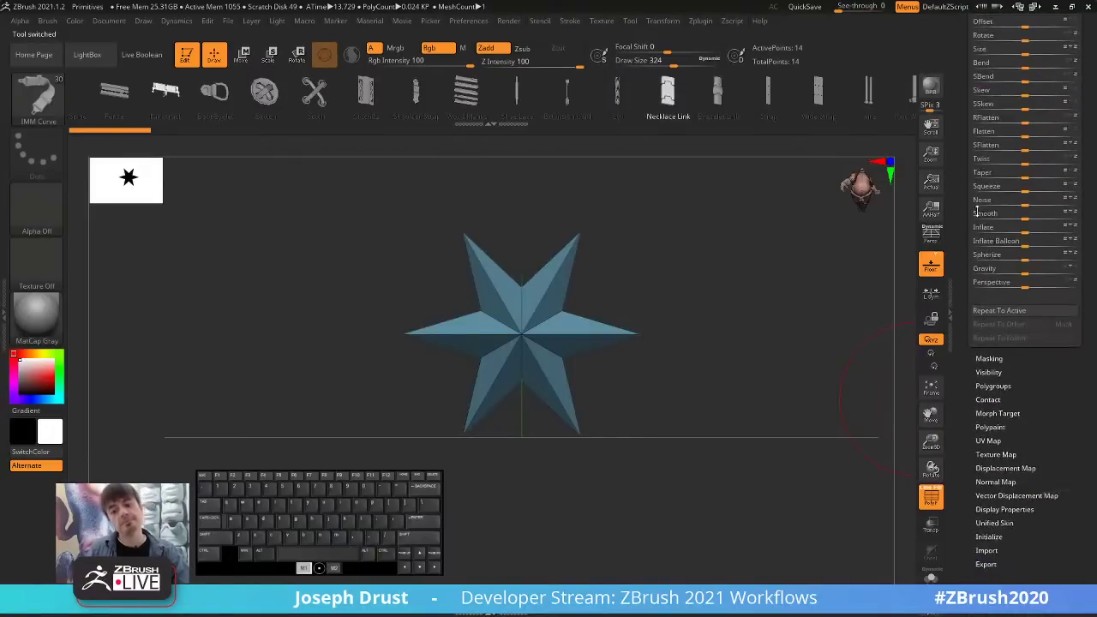
pyautogui.click(988, 408)
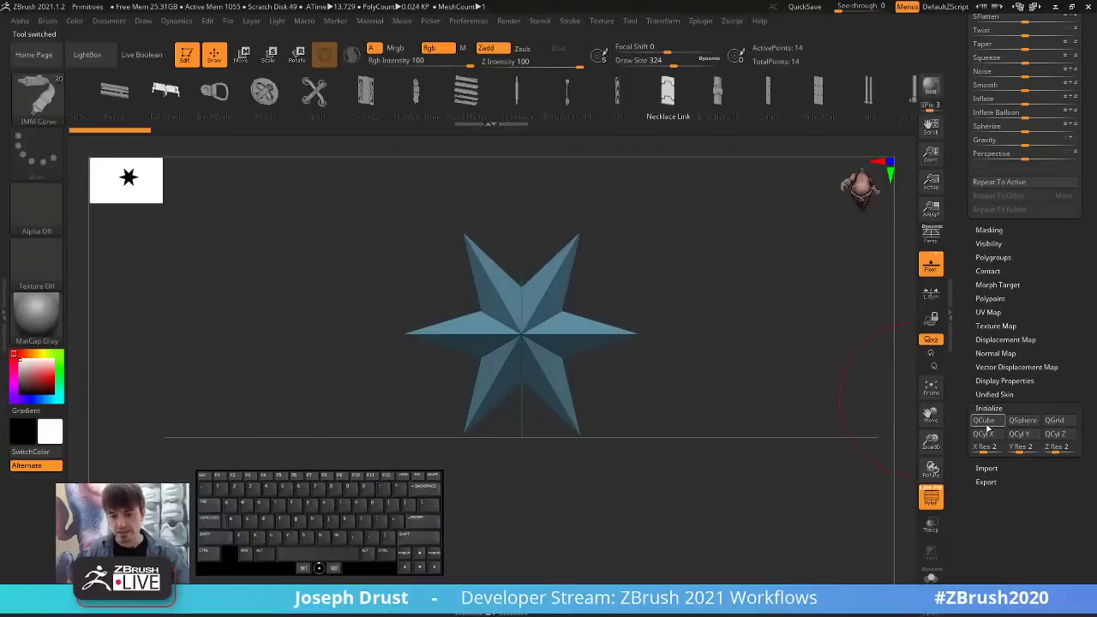
pyautogui.click(1049, 421)
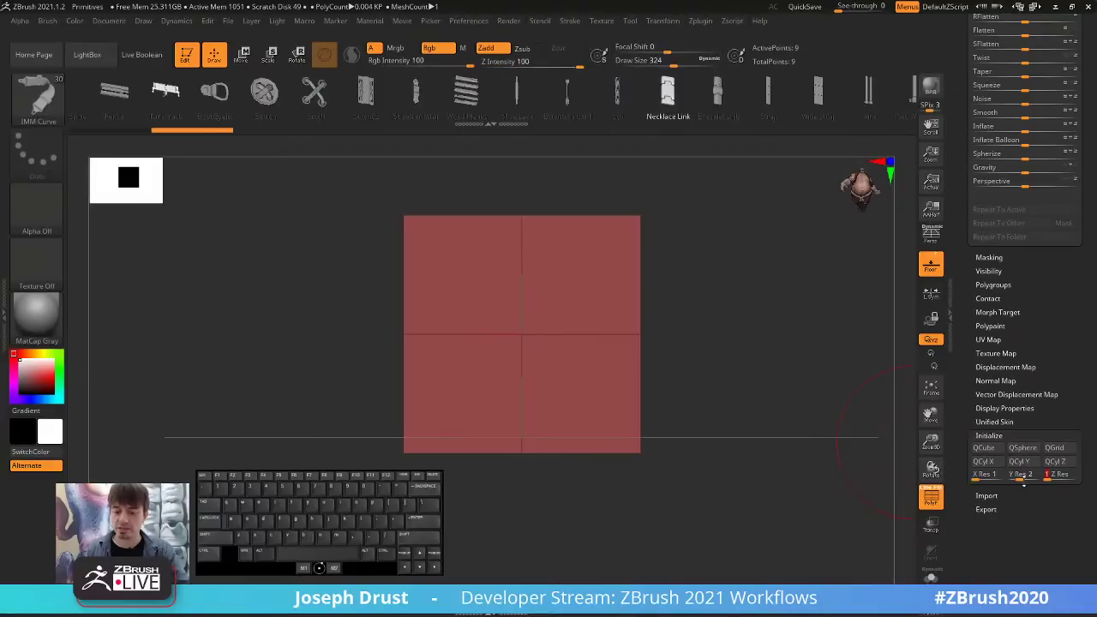
# Regenerate the QGrid plane as a narrow vertical strip with X Res 1, Y Res 100 and Z Res 1.
pyautogui.click(1024, 482)
pyautogui.write('100')
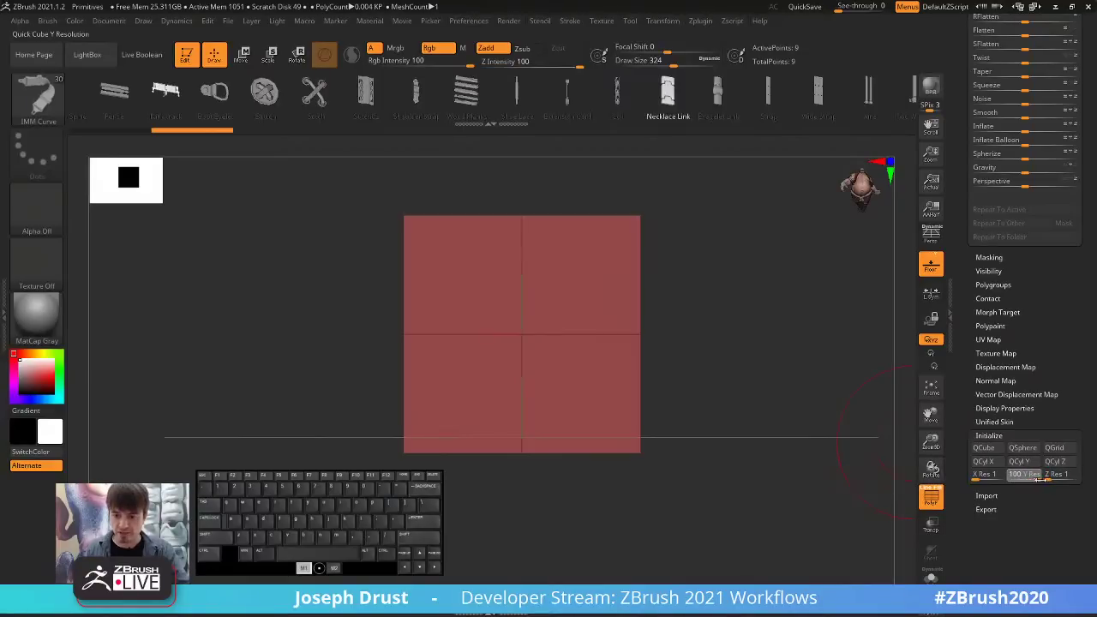
pyautogui.moveTo(1033, 482); pyautogui.dragTo(1013, 490)
pyautogui.write('20')
pyautogui.press('Return')
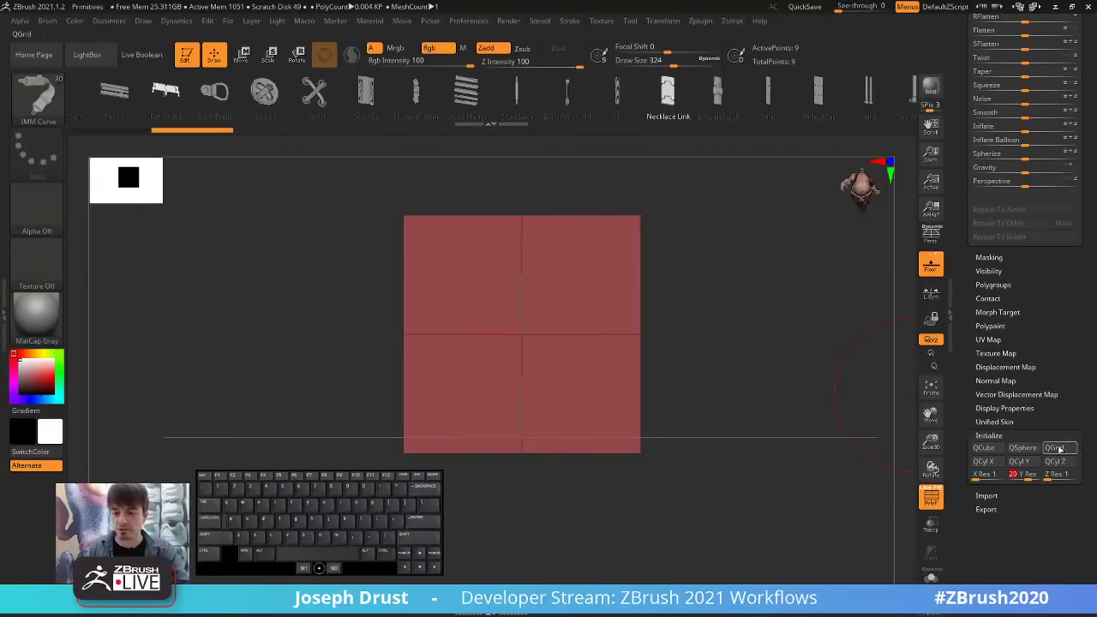
pyautogui.moveTo(1030, 477); pyautogui.dragTo(1057, 454)
pyautogui.moveTo(703, 327)
pyautogui.keyDown('alt'); pyautogui.mouseDown()
pyautogui.moveTo(710, 414)
pyautogui.moveTo(722, 325)
pyautogui.mouseUp(); pyautogui.keyUp('alt')
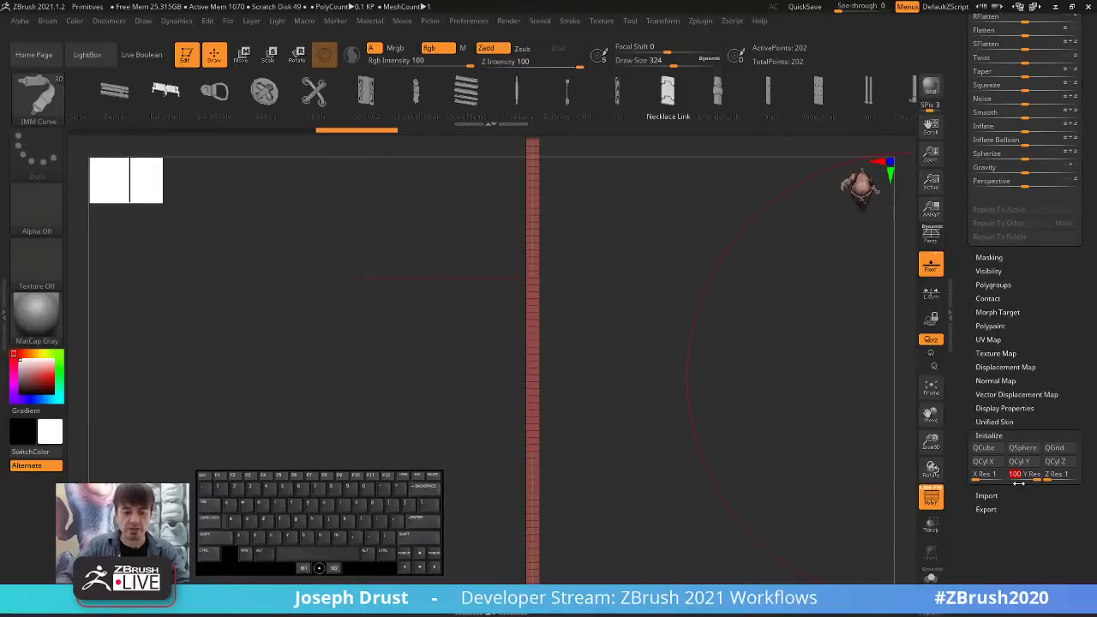
# Set the strip's Y resolution to 75, regenerate the QGrid, and check it from an angle without the polyframe.
pyautogui.write('5')
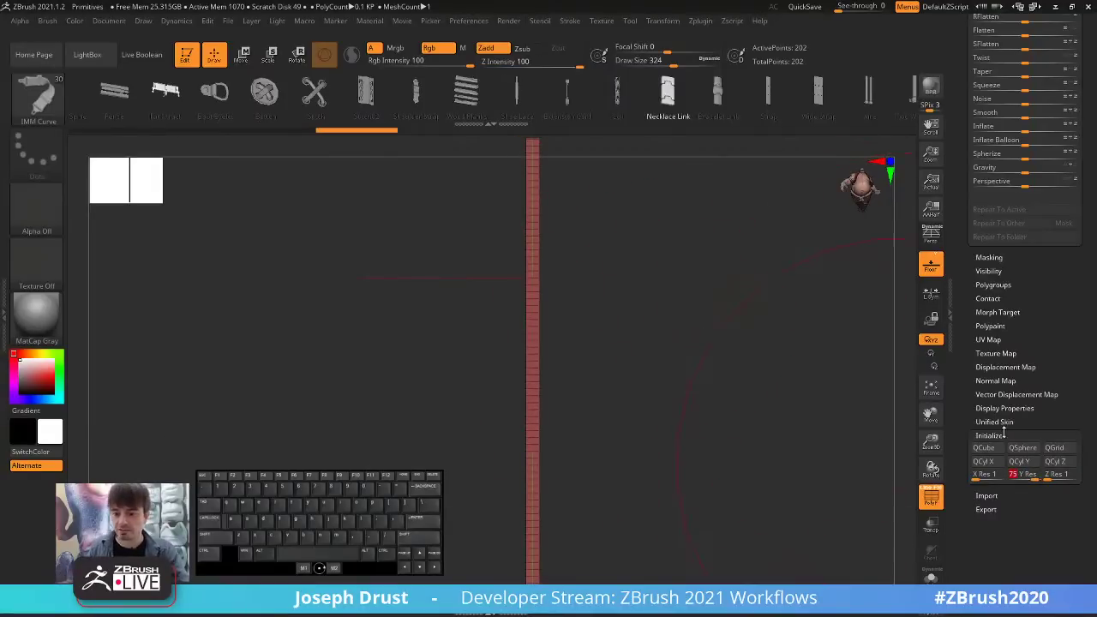
pyautogui.press('Return')
pyautogui.moveTo(711, 375); pyautogui.dragTo(865, 431)
pyautogui.click(930, 497)
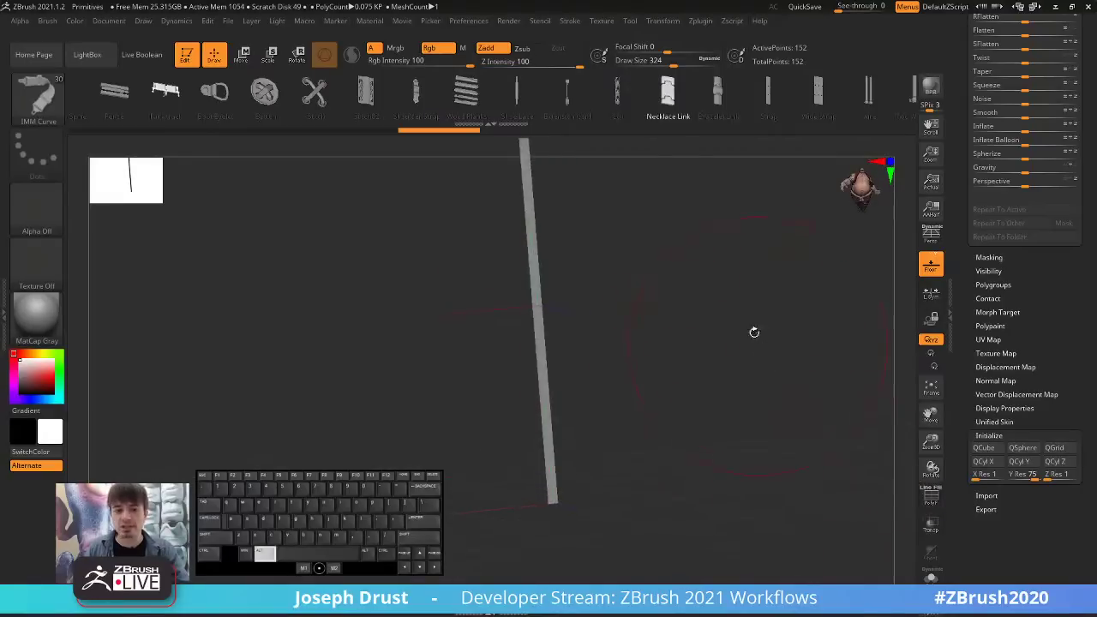
pyautogui.moveTo(752, 331); pyautogui.dragTo(768, 376)
# Activate the Move gizmo on the strip with its polyframe shown, try a sideways duplication, and undo it.
pyautogui.hotkey('shift', 'f')
pyautogui.press('w')
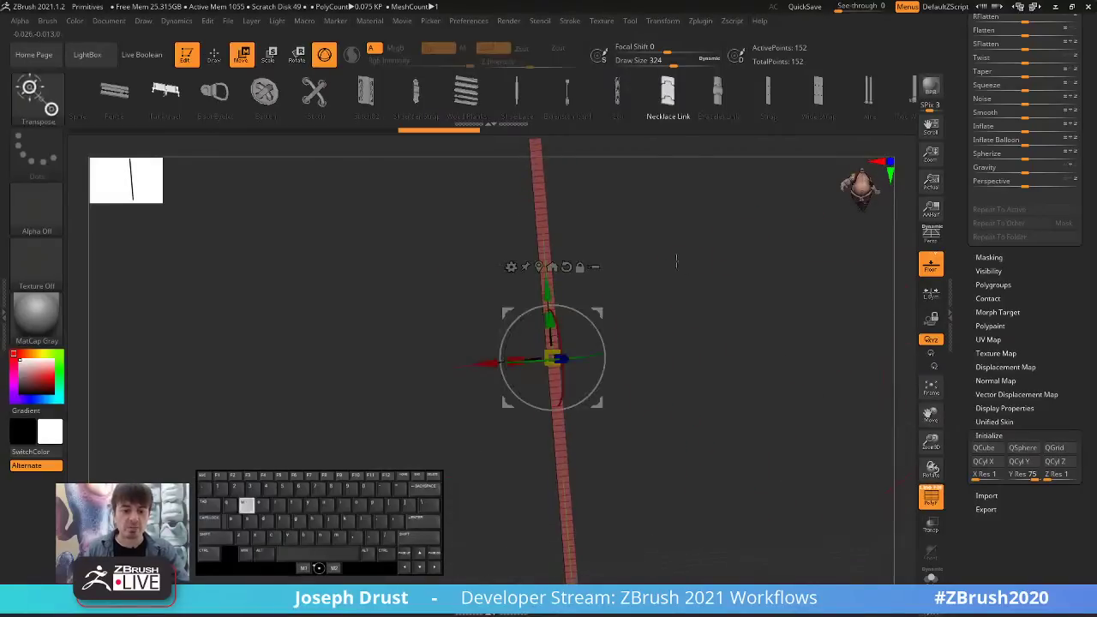
pyautogui.keyDown('shift'); pyautogui.moveTo(715, 343); pyautogui.dragTo(724, 398); pyautogui.keyUp('shift')
pyautogui.moveTo(560, 370); pyautogui.dragTo(595, 287)
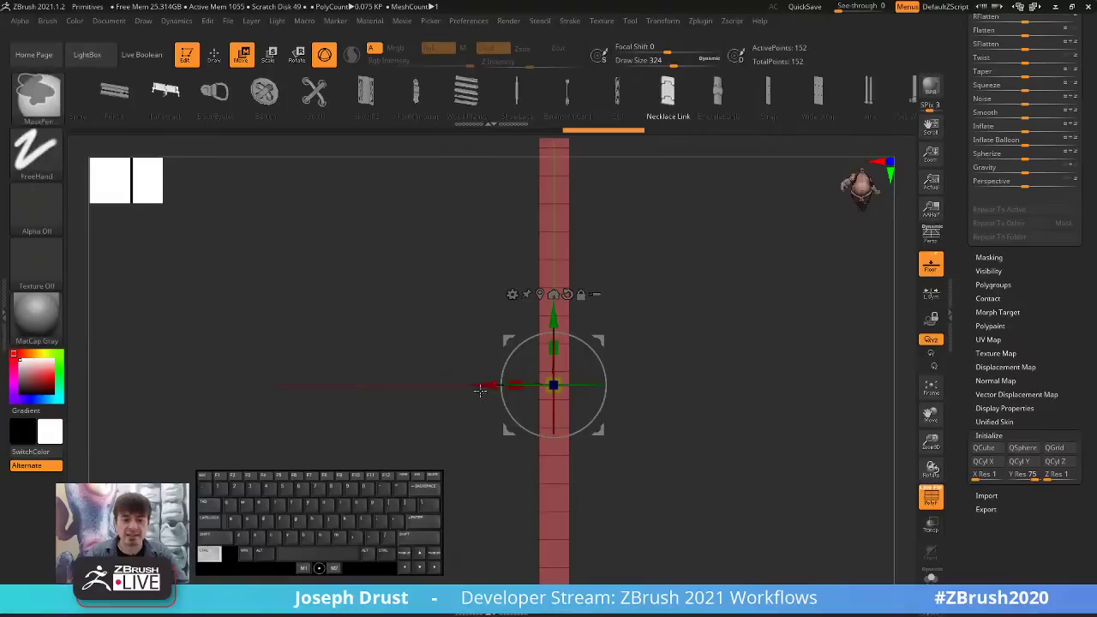
pyautogui.keyDown('ctrl'); pyautogui.moveTo(482, 385); pyautogui.dragTo(506, 401); pyautogui.keyUp('ctrl')
pyautogui.hotkey('ctrl', 'z')
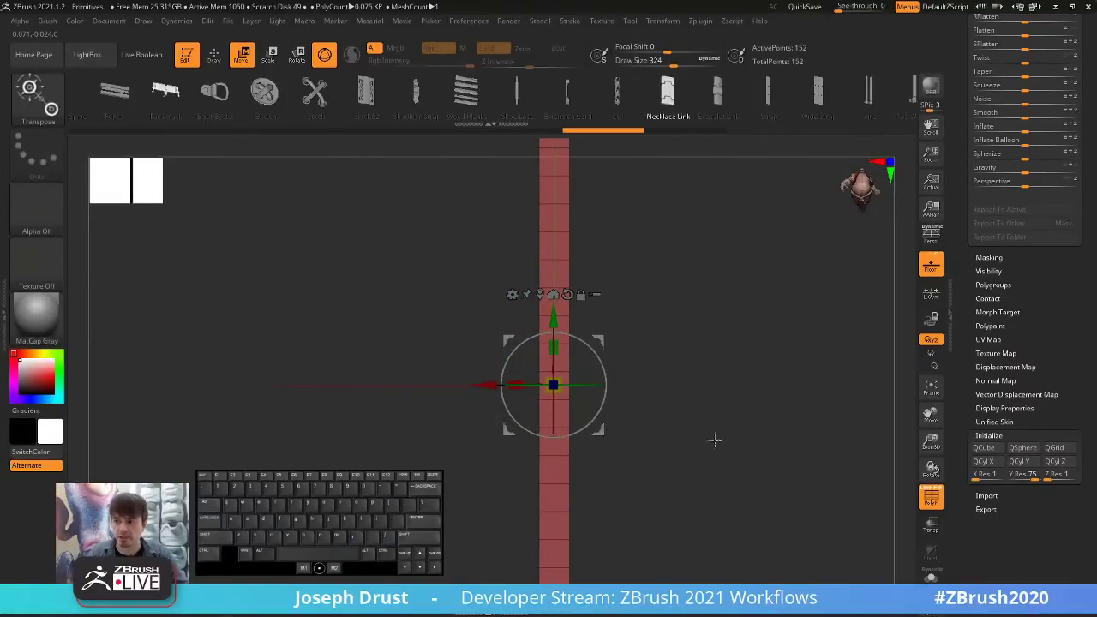
pyautogui.moveTo(748, 377); pyautogui.dragTo(779, 362)
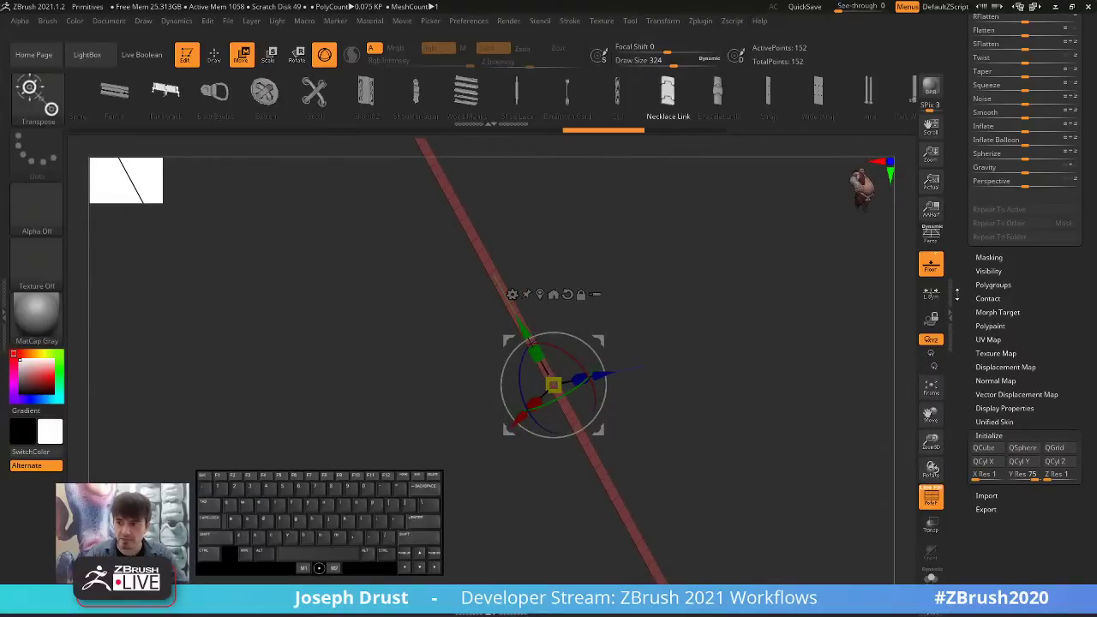
# Turn on Dynamic Subdiv for the strip and set SmoothSubdiv to 0.
pyautogui.scroll(10, 947, 300)
pyautogui.scroll(-10, 960, 283)
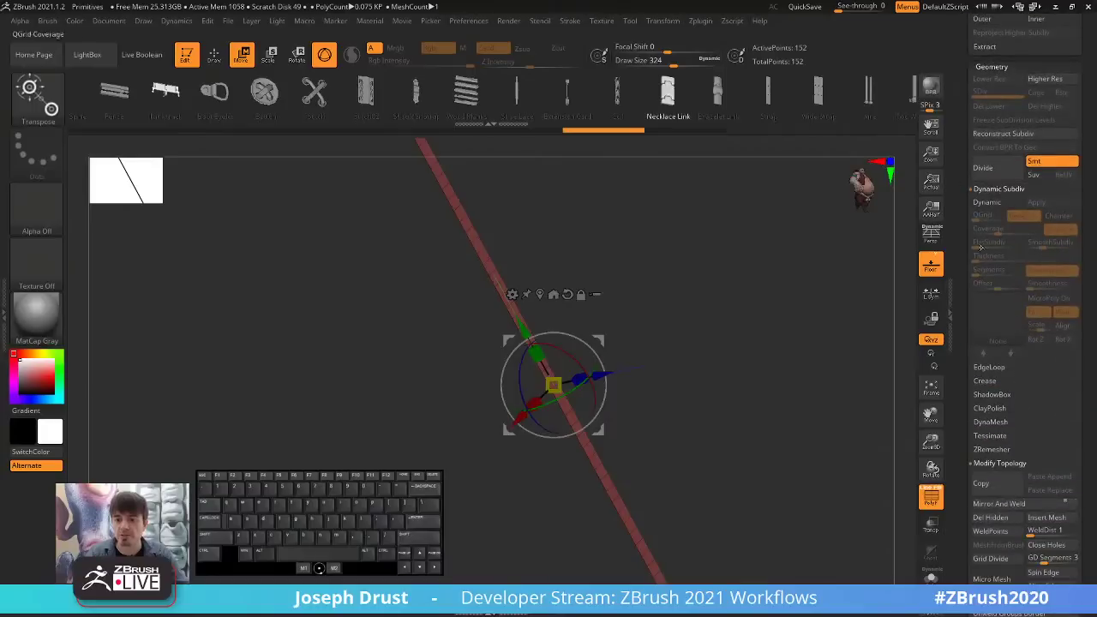
pyautogui.click(985, 202)
pyautogui.moveTo(796, 295); pyautogui.dragTo(800, 404)
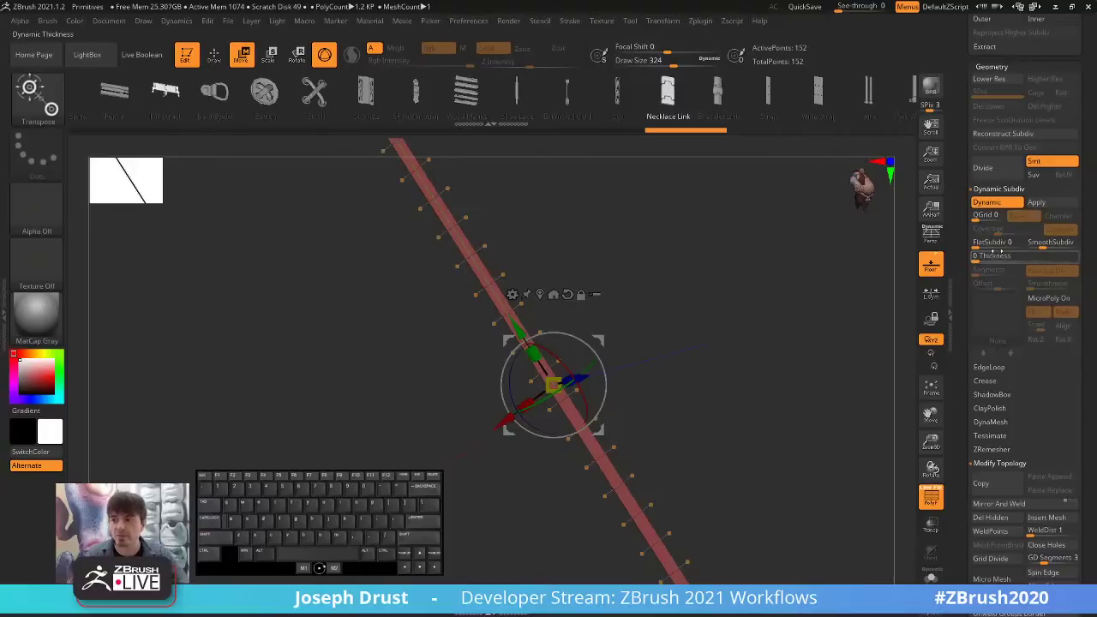
pyautogui.moveTo(1042, 245); pyautogui.dragTo(1023, 247)
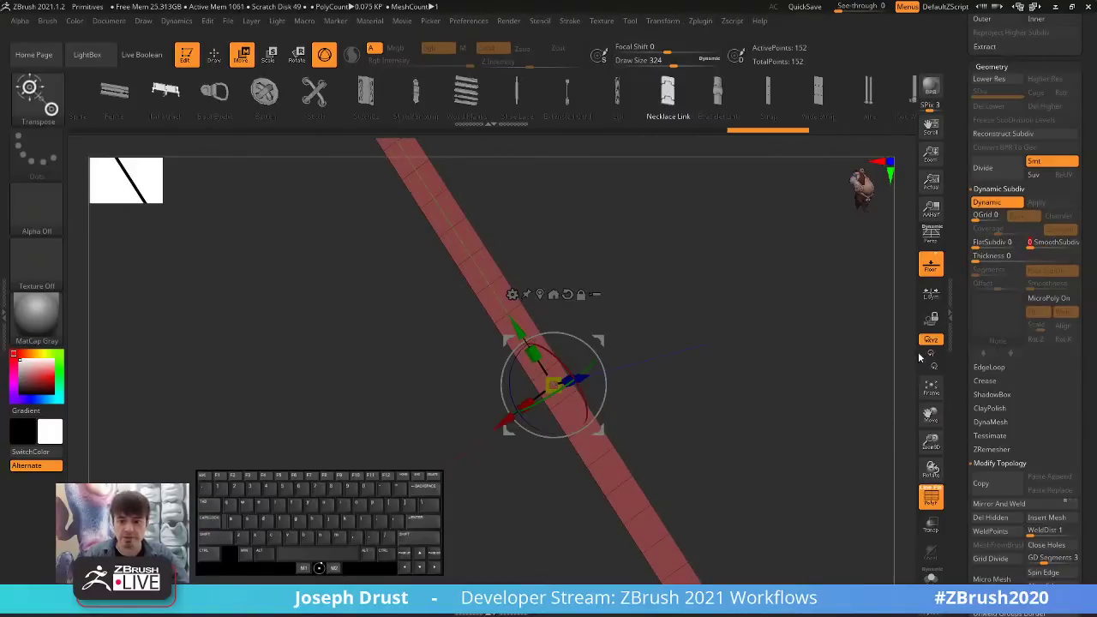
# Enable MicroPoly on the strip using the saved NeckLace mesh, and hide the polyframe to inspect the interlocking links.
pyautogui.click(1038, 302)
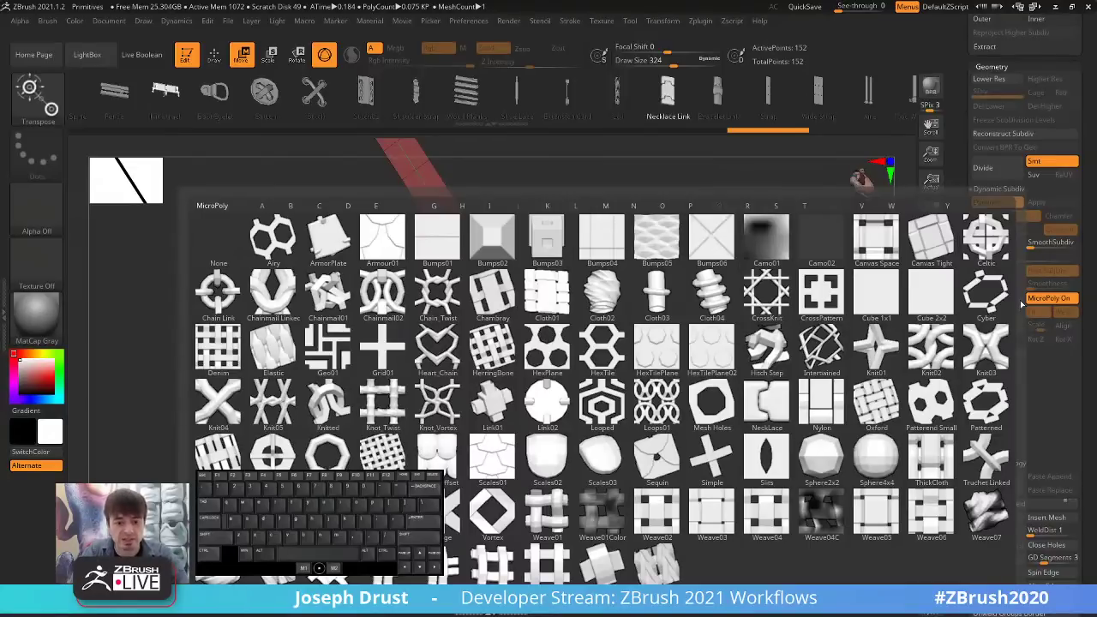
pyautogui.click(769, 414)
pyautogui.click(927, 497)
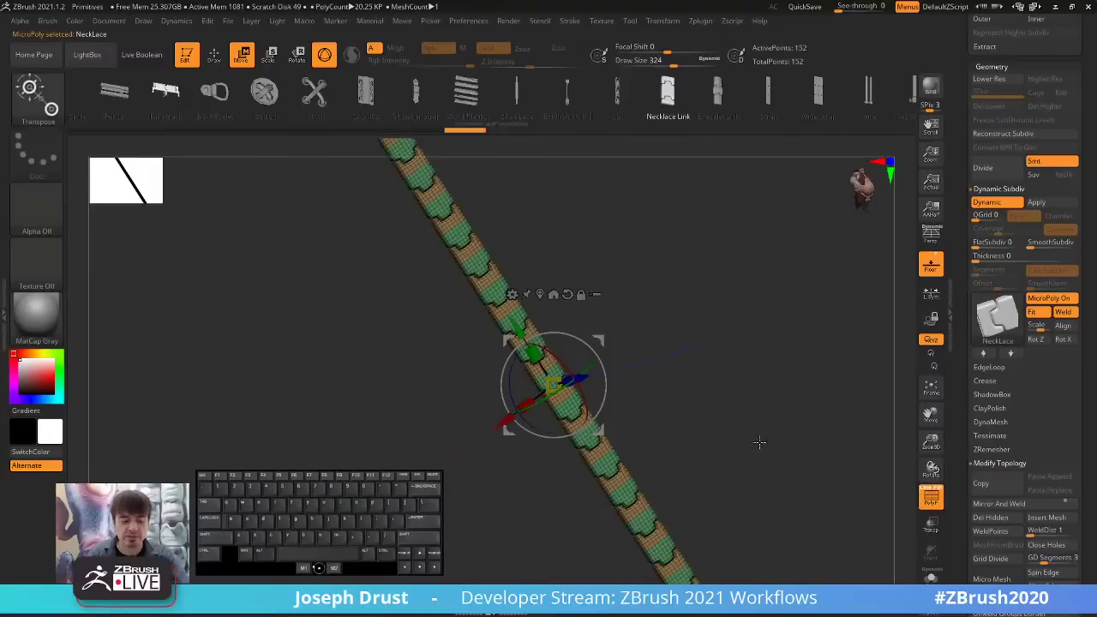
pyautogui.moveTo(903, 490); pyautogui.dragTo(954, 333)
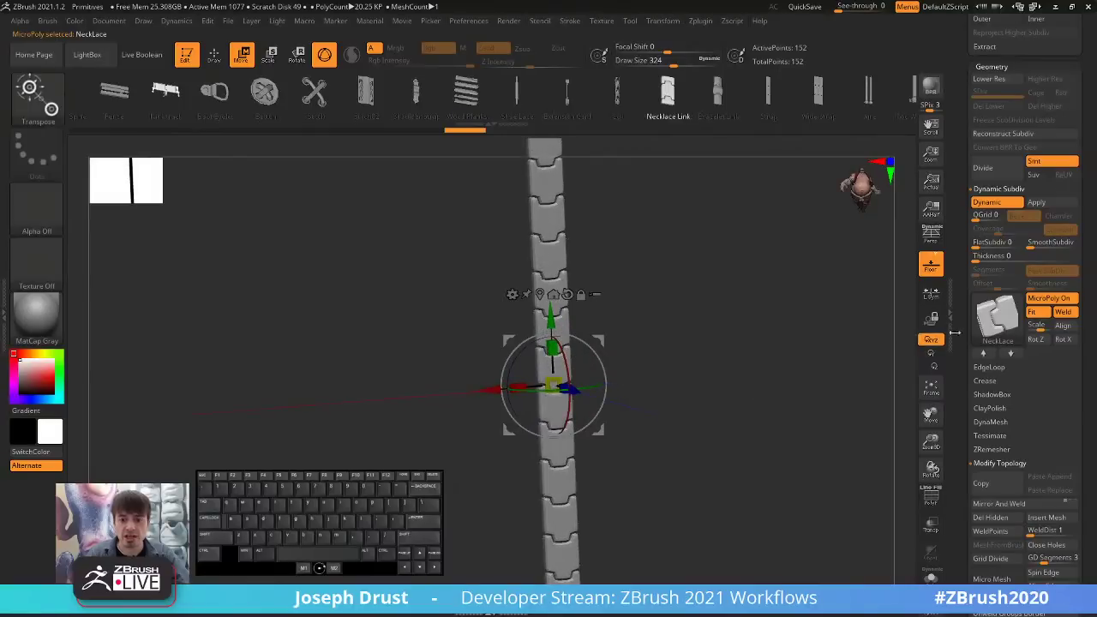
# Cycle through the MicroPoly meshes following NeckLace, including Oxford and Patterned, and return to NeckLace.
pyautogui.click(1011, 354)
pyautogui.click(1010, 354)
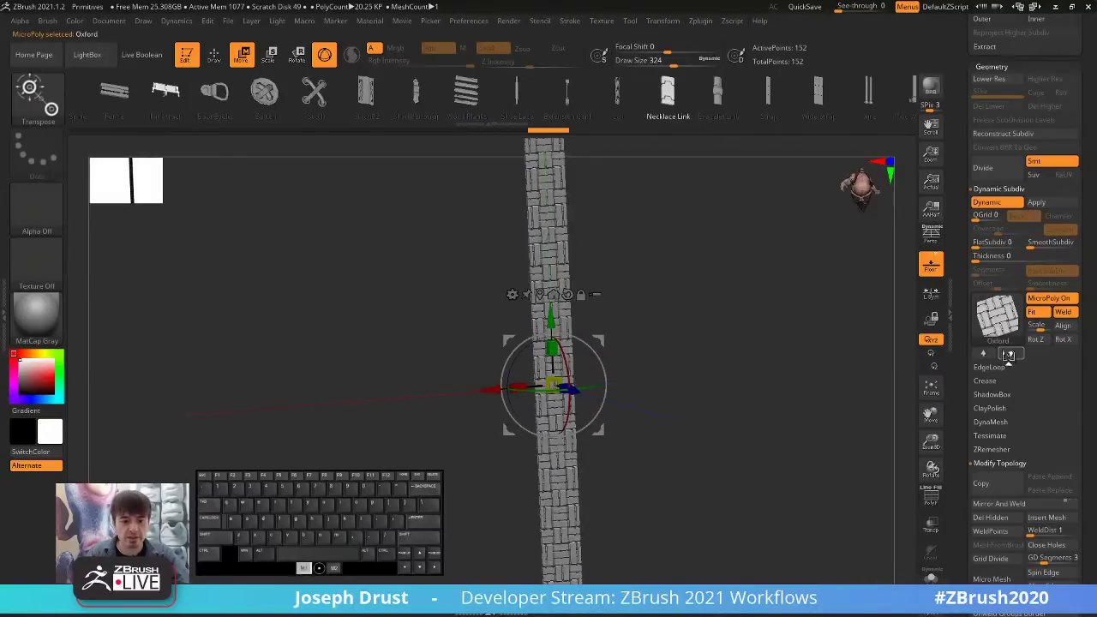
pyautogui.click(1009, 354)
pyautogui.click(1009, 354)
pyautogui.click(1009, 353)
pyautogui.click(983, 354)
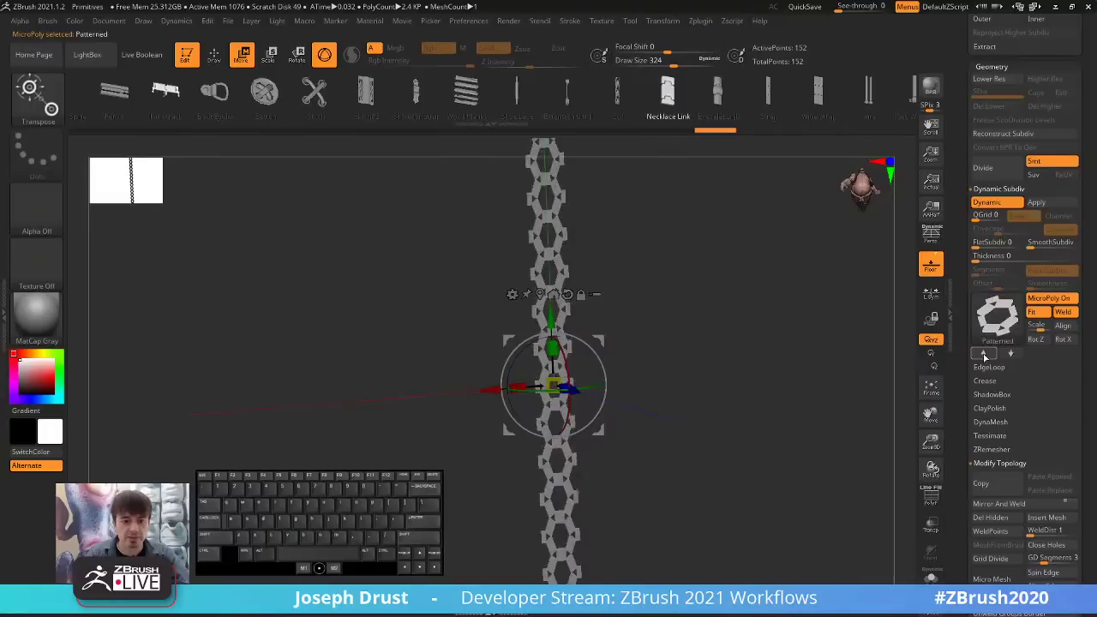
pyautogui.click(983, 354)
pyautogui.click(983, 354)
pyautogui.click(983, 353)
pyautogui.click(983, 354)
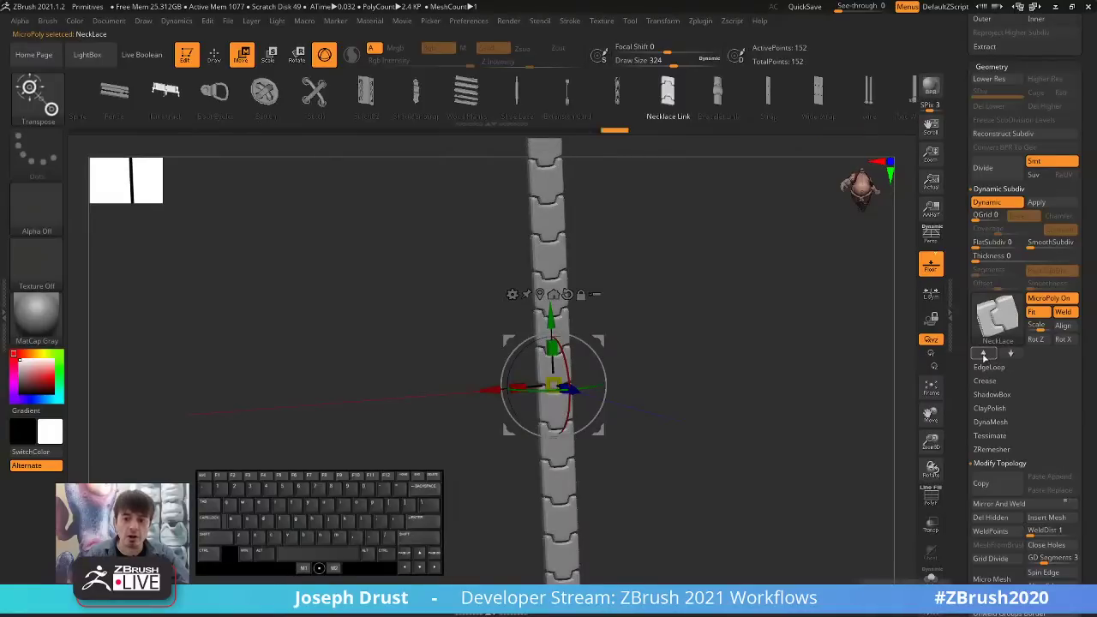
# Return to Draw mode and view the NeckLace strip from an angle.
pyautogui.keyDown('shift'); pyautogui.moveTo(727, 403); pyautogui.dragTo(733, 393); pyautogui.keyUp('shift')
pyautogui.keyDown('alt'); pyautogui.moveTo(733, 392); pyautogui.dragTo(740, 356); pyautogui.keyUp('alt')
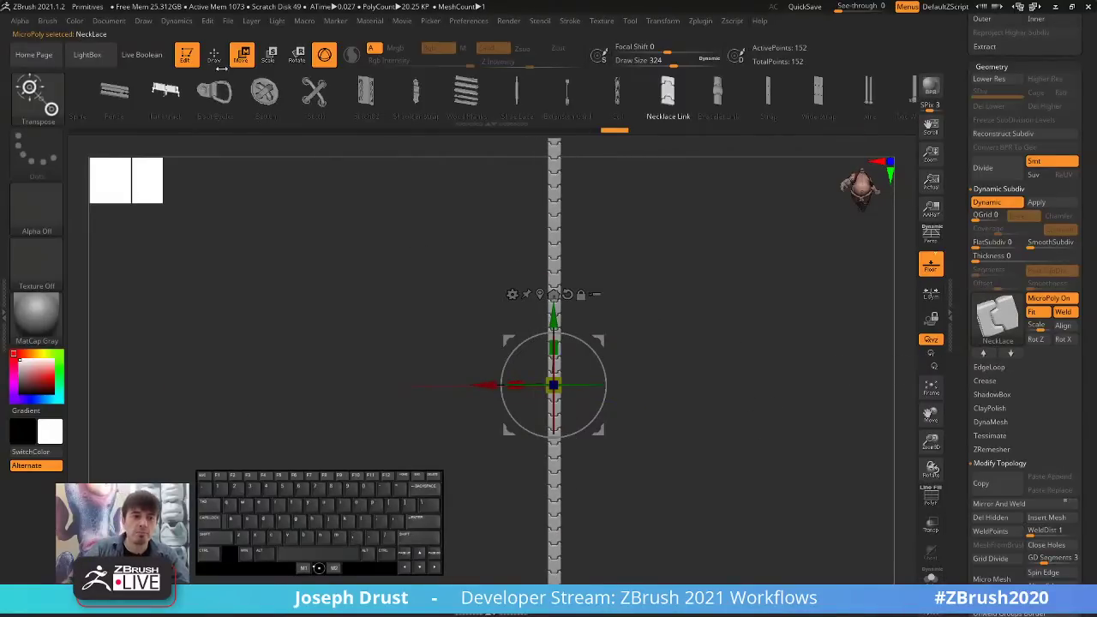
pyautogui.click(219, 62)
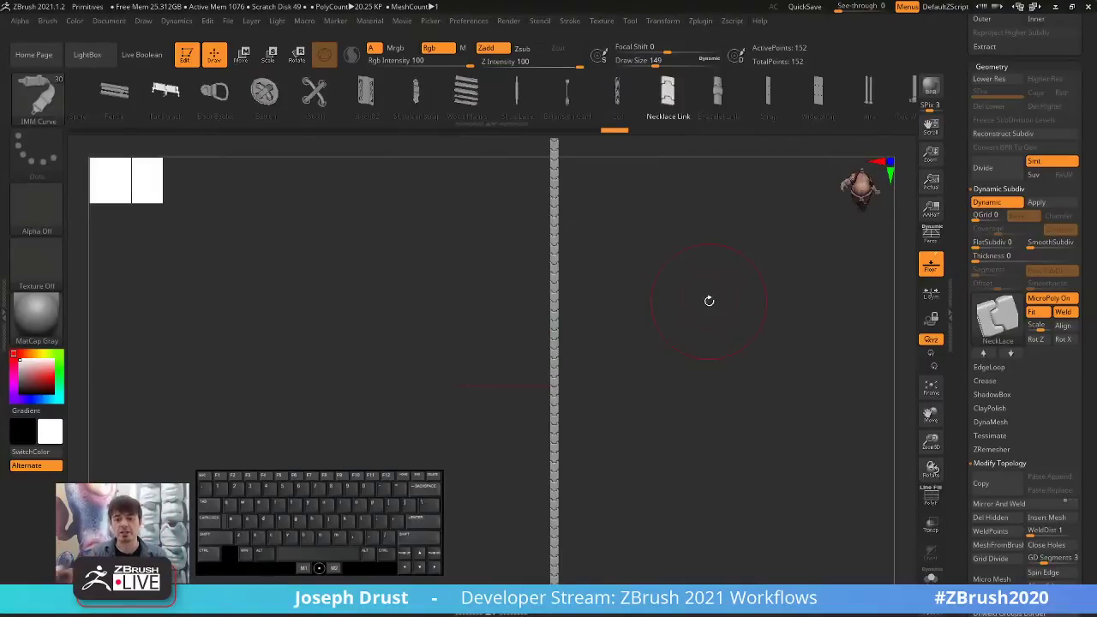
pyautogui.moveTo(647, 312); pyautogui.dragTo(538, 307)
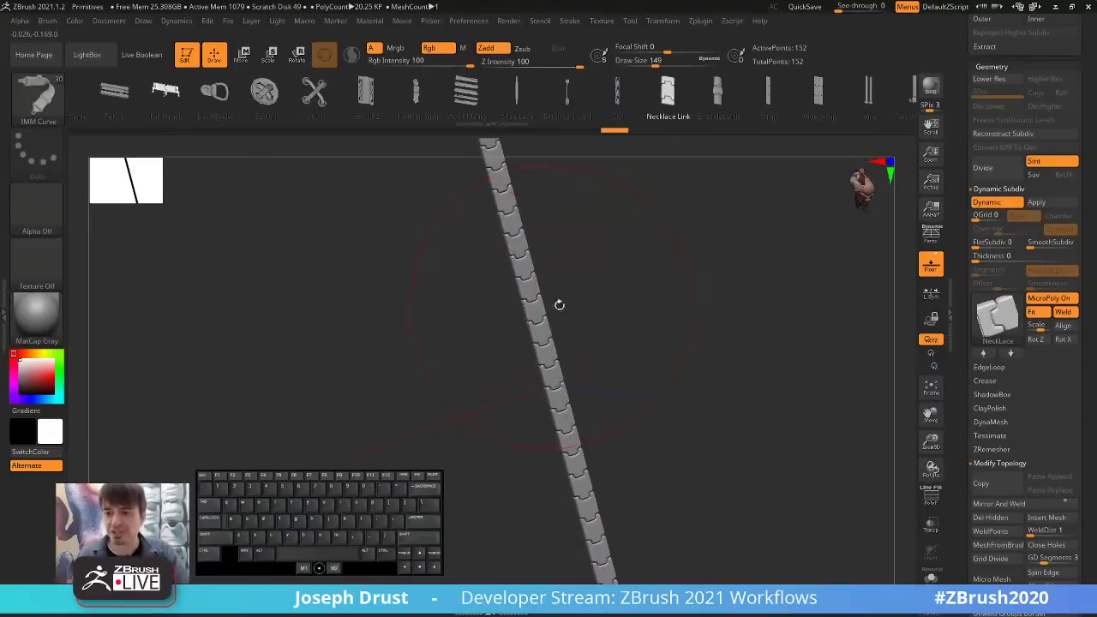
pyautogui.moveTo(719, 350); pyautogui.dragTo(745, 313)
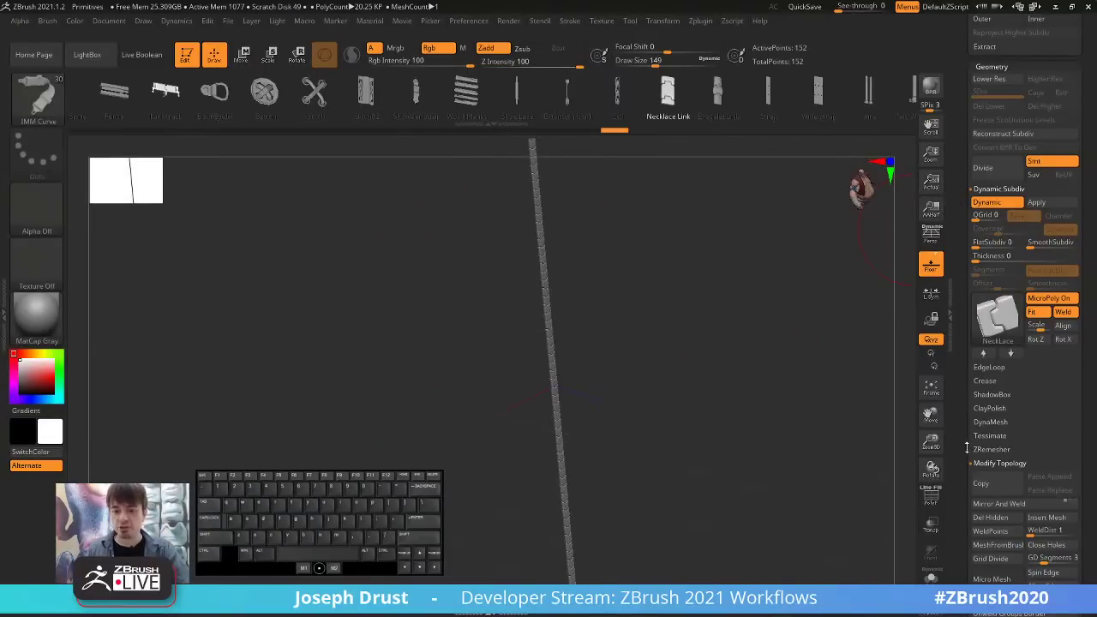
pyautogui.moveTo(967, 447); pyautogui.dragTo(969, 235)
pyautogui.click(996, 174)
pyautogui.keyDown('shift'); pyautogui.moveTo(763, 300); pyautogui.dragTo(755, 304); pyautogui.keyUp('shift')
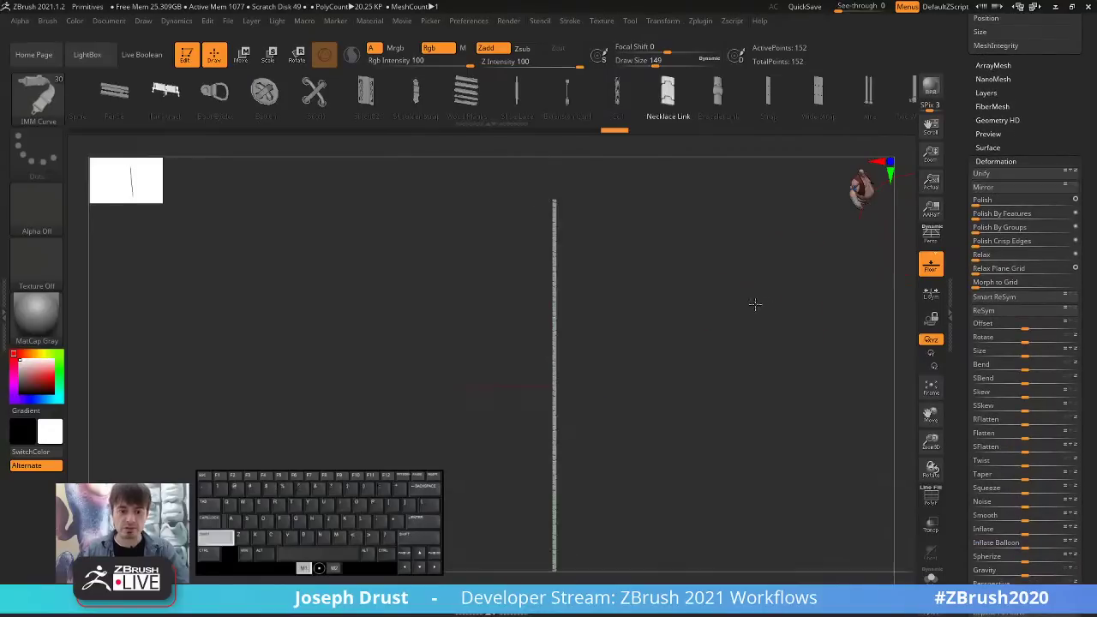
# Switch to the CylinderNoEdges tool and bring the whole cylinder into view.
pyautogui.moveTo(970, 159); pyautogui.dragTo(932, 396)
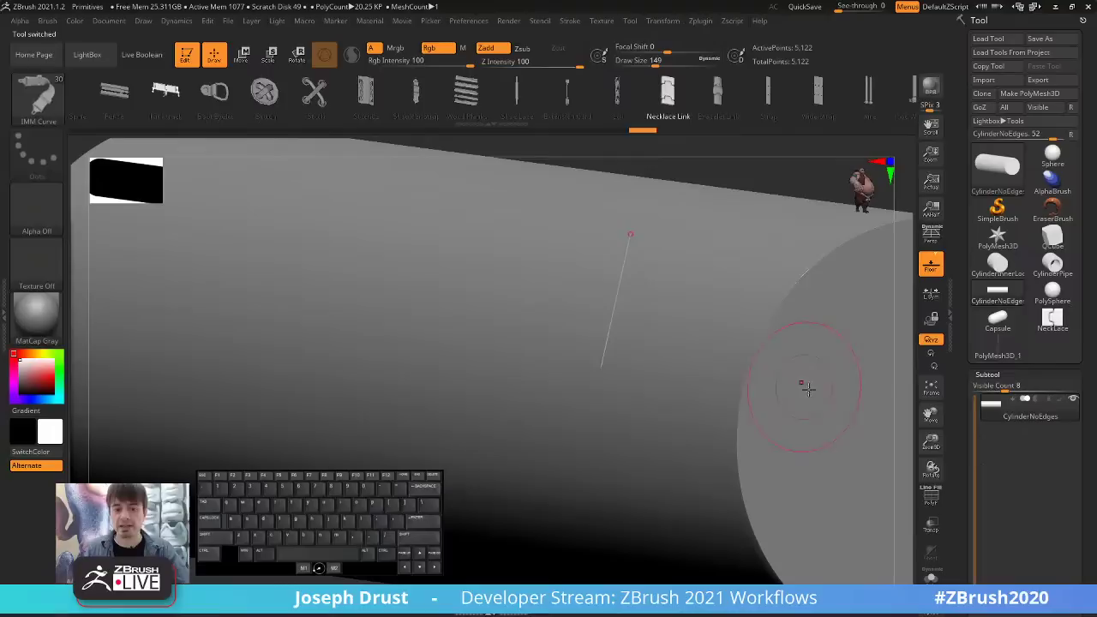
pyautogui.click(997, 293)
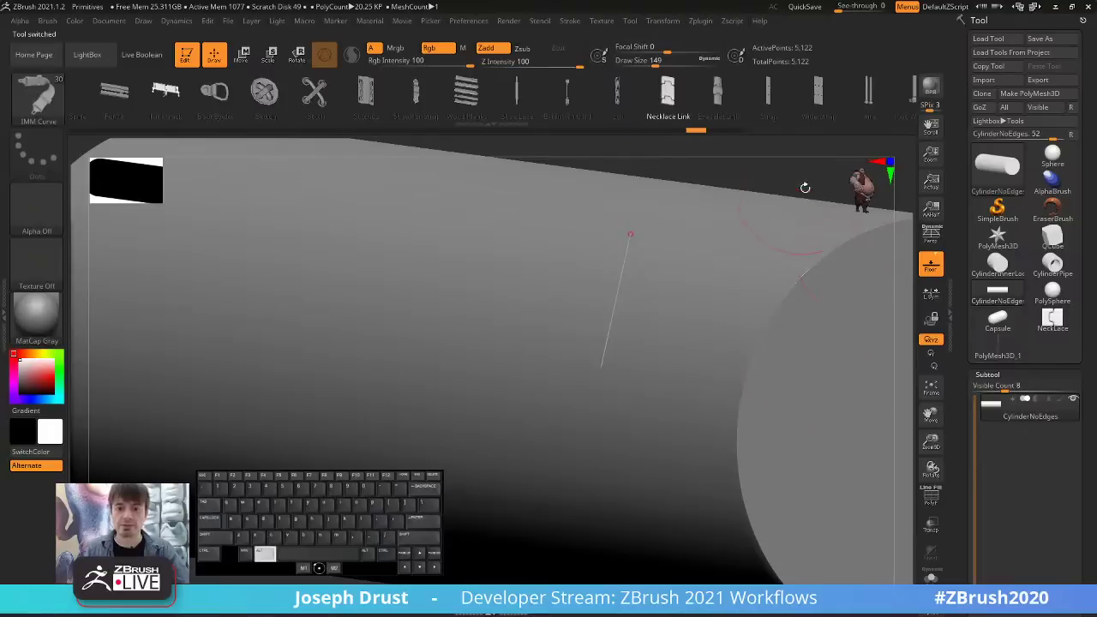
pyautogui.moveTo(804, 187)
pyautogui.keyDown('alt'); pyautogui.mouseDown()
pyautogui.moveTo(708, 115)
pyautogui.moveTo(780, 189)
pyautogui.mouseUp(); pyautogui.keyUp('alt')
pyautogui.moveTo(796, 204); pyautogui.dragTo(809, 261)
pyautogui.hotkey('ctrl', 'z')
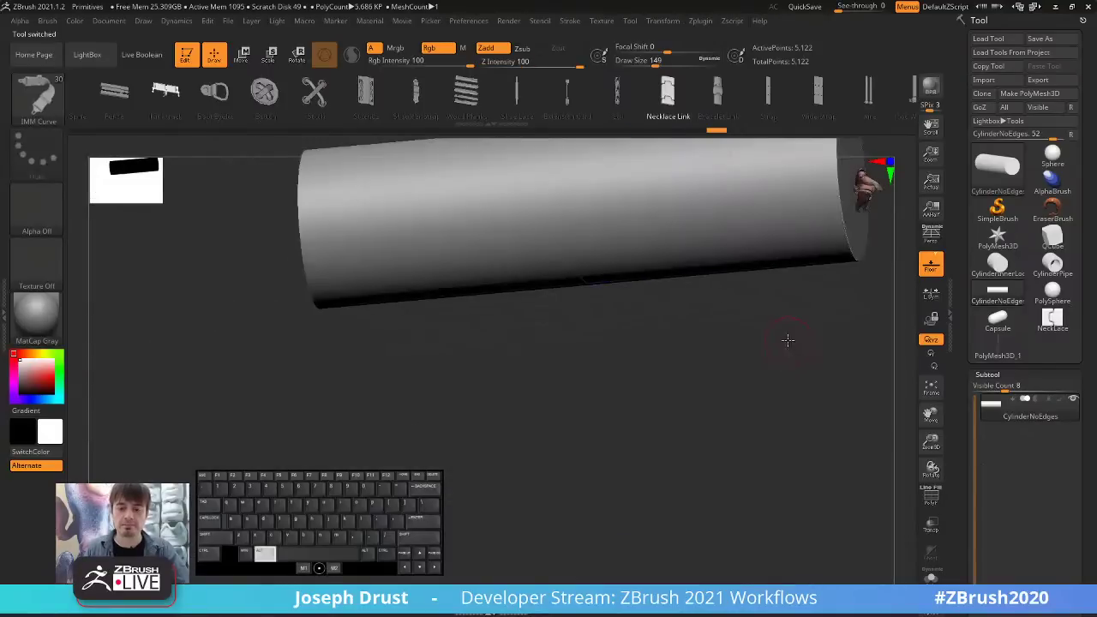
pyautogui.moveTo(787, 340)
pyautogui.mouseDown()
pyautogui.moveTo(808, 453)
pyautogui.moveTo(783, 426)
pyautogui.moveTo(737, 214)
pyautogui.mouseUp()
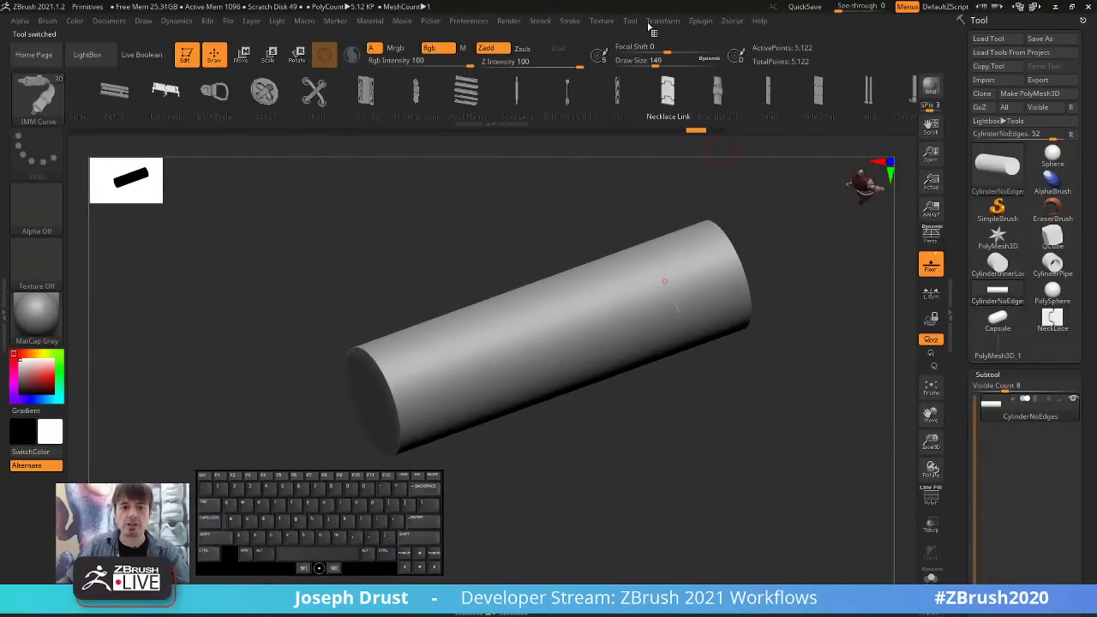
# Remove the leftover stroke curve from the cylinder using the stroke's Curve Functions.
pyautogui.moveTo(571, 24)
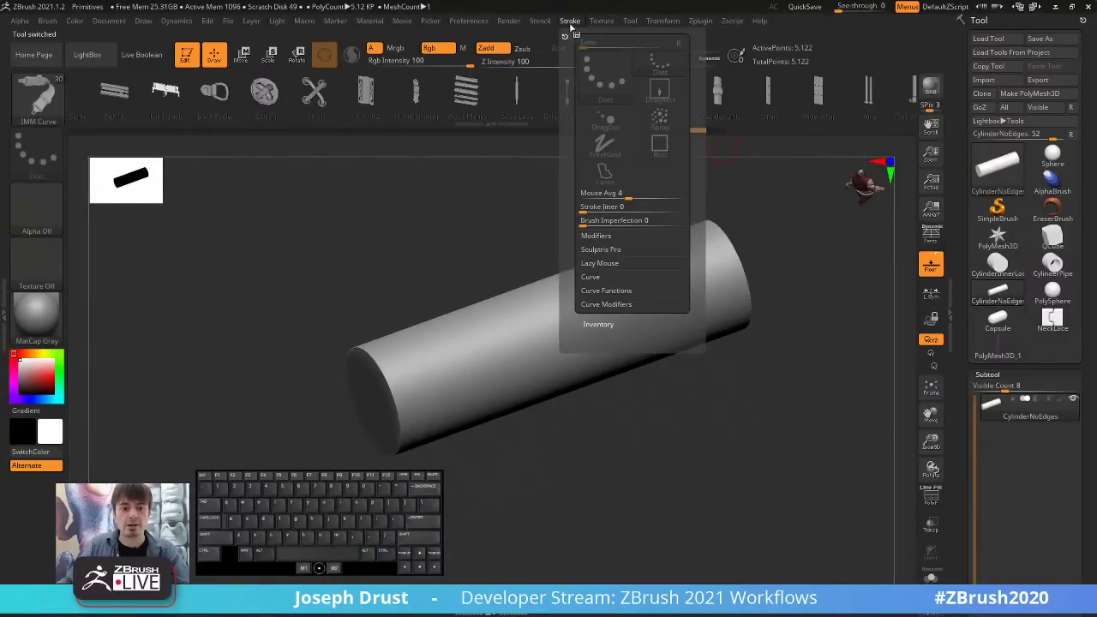
pyautogui.click(610, 279)
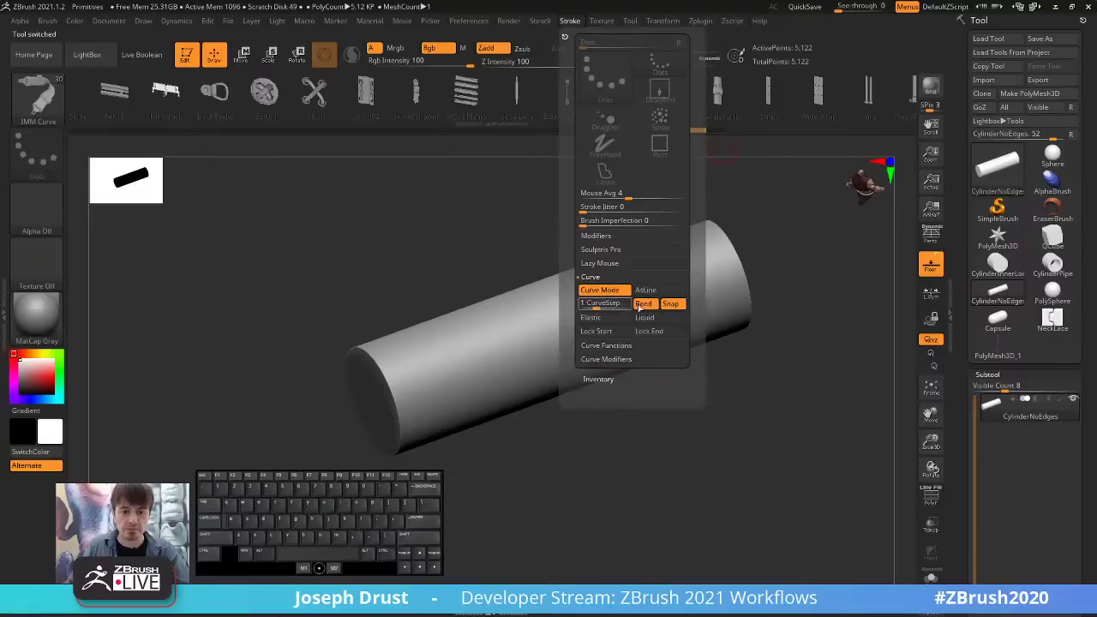
pyautogui.click(611, 345)
pyautogui.moveTo(767, 403)
pyautogui.mouseDown()
pyautogui.moveTo(793, 365)
pyautogui.moveTo(816, 421)
pyautogui.mouseUp()
# Append the PolyMesh3D_1 strip to the cylinder as a new subtool and make it the active subtool.
pyautogui.scroll(-5, 953, 316)
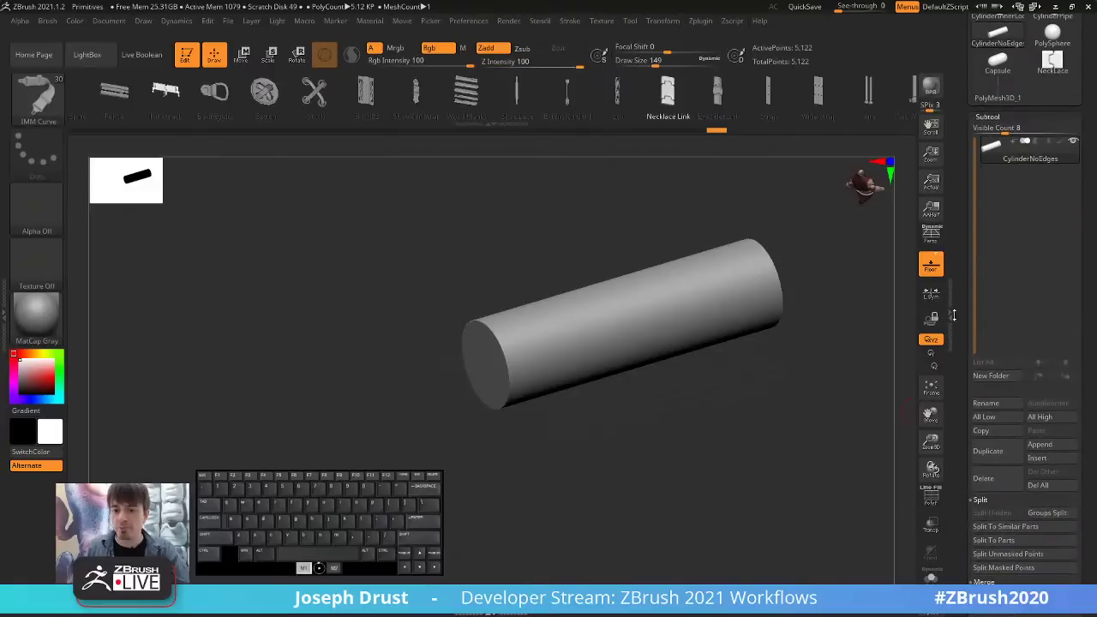
pyautogui.click(1040, 443)
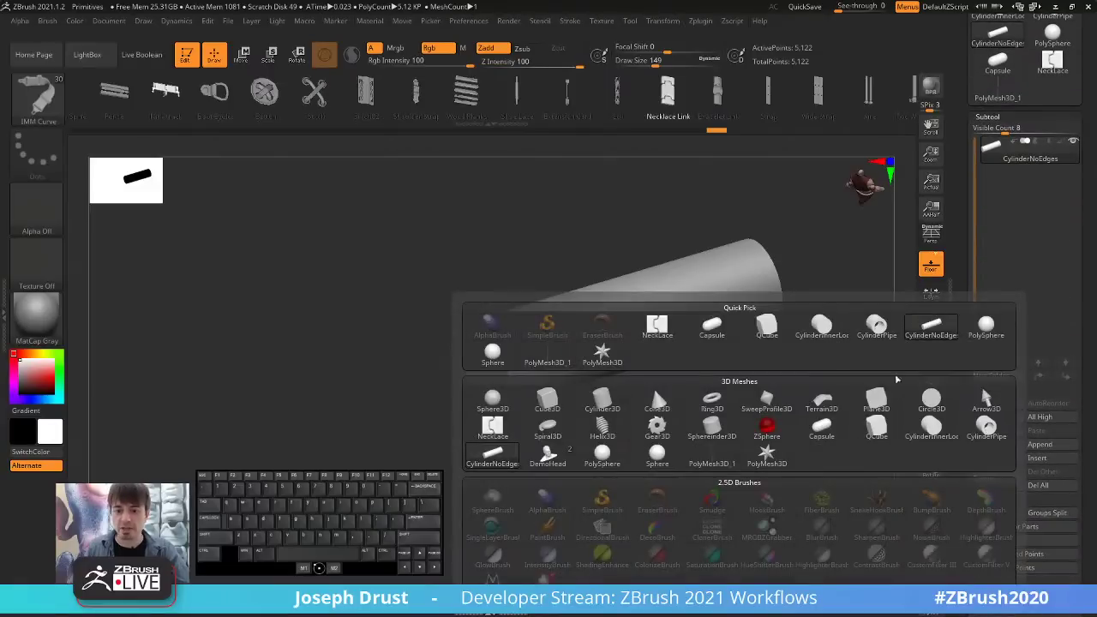
pyautogui.click(566, 361)
pyautogui.moveTo(780, 360); pyautogui.dragTo(767, 398)
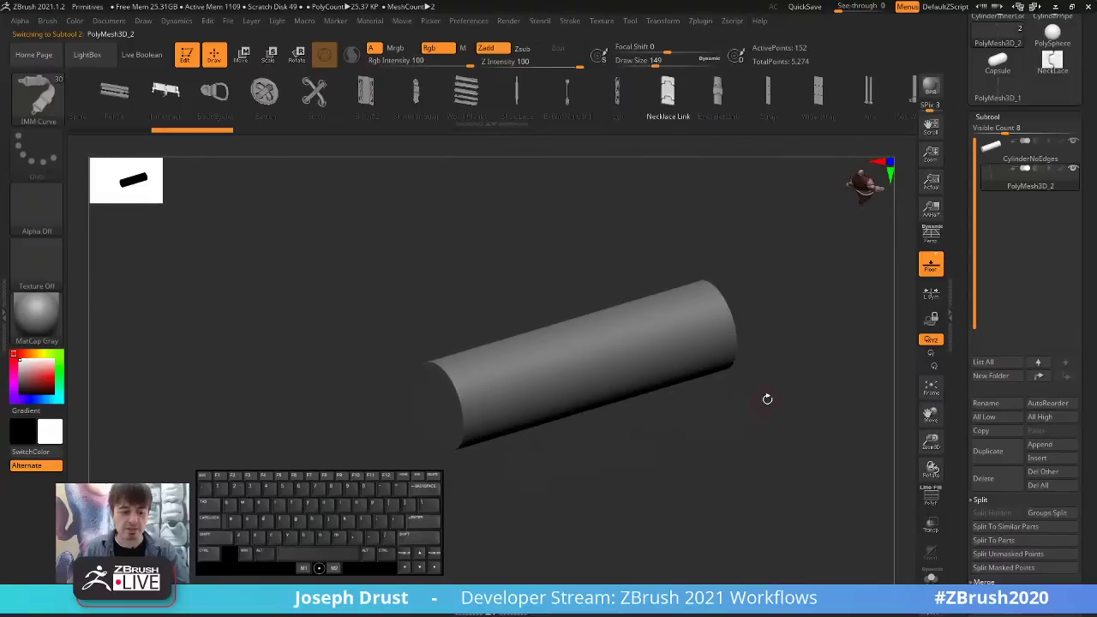
# Scale up the strip with the Gizmo so it extends well beyond the cylinder on both sides.
pyautogui.press('w')
pyautogui.moveTo(759, 274); pyautogui.dragTo(764, 259)
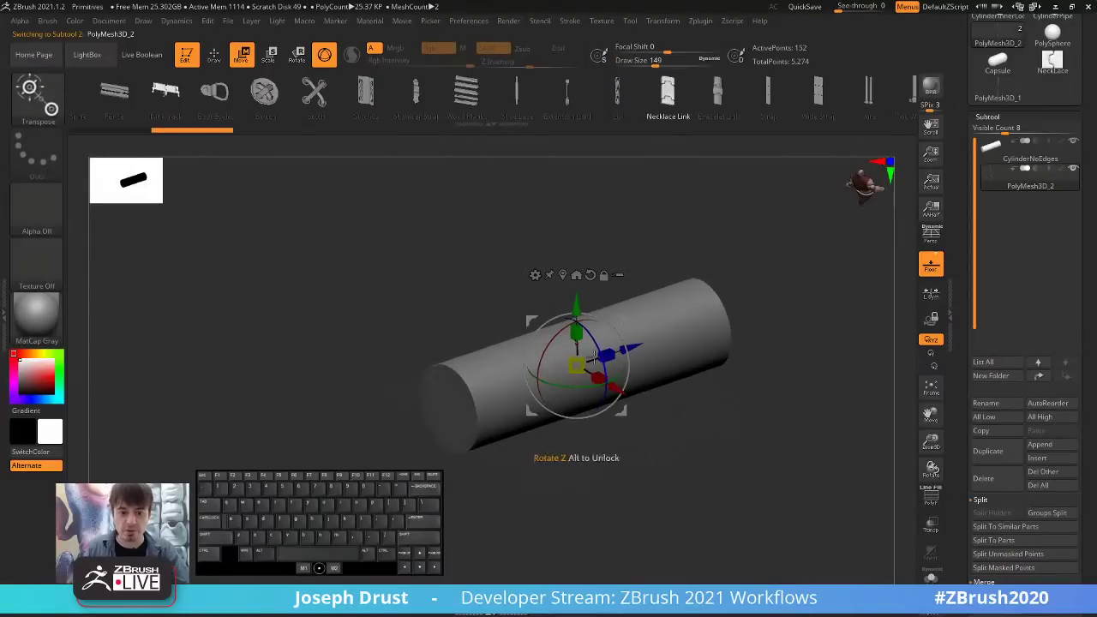
pyautogui.moveTo(577, 366); pyautogui.dragTo(724, 208)
pyautogui.moveTo(757, 246); pyautogui.dragTo(782, 264)
pyautogui.moveTo(596, 377); pyautogui.dragTo(677, 343)
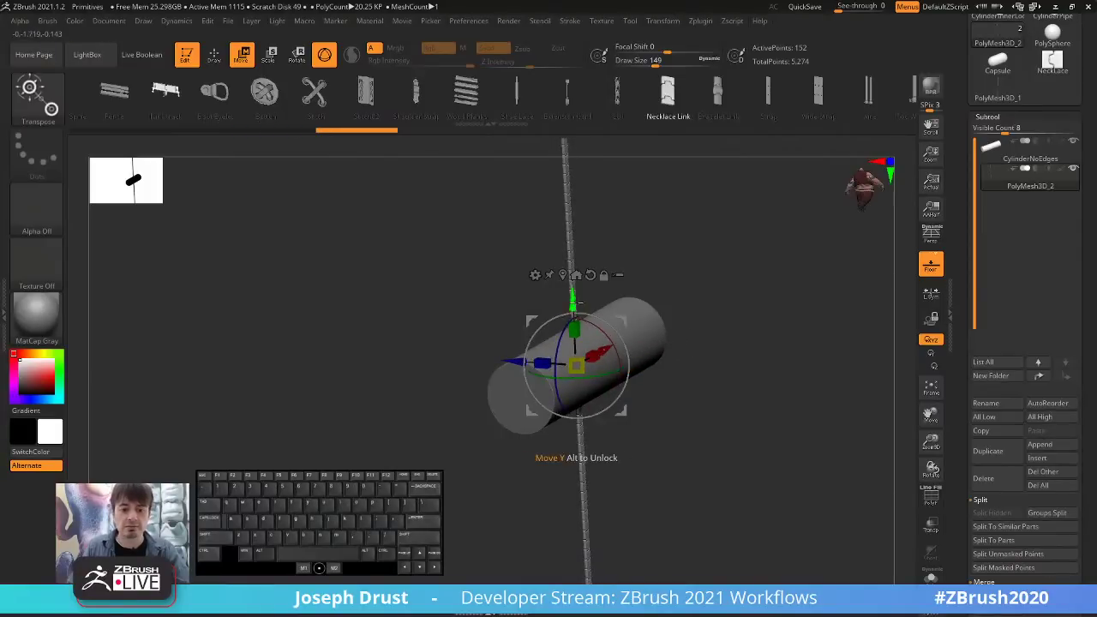
# Raise the strip above the cylinder and tilt it diagonally with the Gizmo.
pyautogui.moveTo(578, 302); pyautogui.dragTo(572, 161)
pyautogui.keyDown('alt'); pyautogui.moveTo(728, 226); pyautogui.dragTo(727, 204); pyautogui.keyUp('alt')
pyautogui.moveTo(728, 204); pyautogui.dragTo(758, 199)
pyautogui.moveTo(611, 211); pyautogui.dragTo(601, 175)
pyautogui.moveTo(642, 195); pyautogui.dragTo(682, 232)
pyautogui.moveTo(602, 241); pyautogui.dragTo(629, 182)
pyautogui.moveTo(737, 186)
pyautogui.keyDown('alt'); pyautogui.mouseDown()
pyautogui.moveTo(709, 221)
pyautogui.moveTo(668, 214)
pyautogui.mouseUp(); pyautogui.keyUp('alt')
# Return to Draw mode and compare the strip's base polygons with its links by toggling Dynamic Subdiv and the polyframe.
pyautogui.click(214, 54)
pyautogui.moveTo(551, 166)
pyautogui.keyDown('alt'); pyautogui.mouseDown()
pyautogui.moveTo(773, 287)
pyautogui.moveTo(786, 377)
pyautogui.mouseUp(); pyautogui.keyUp('alt')
pyautogui.moveTo(956, 399); pyautogui.dragTo(957, 251)
pyautogui.click(995, 453)
pyautogui.keyDown('alt'); pyautogui.moveTo(788, 307); pyautogui.dragTo(842, 337); pyautogui.keyUp('alt')
pyautogui.click(941, 500)
pyautogui.click(985, 452)
pyautogui.click(931, 499)
pyautogui.moveTo(857, 388)
pyautogui.mouseDown()
pyautogui.moveTo(833, 378)
pyautogui.moveTo(850, 385)
pyautogui.mouseUp()
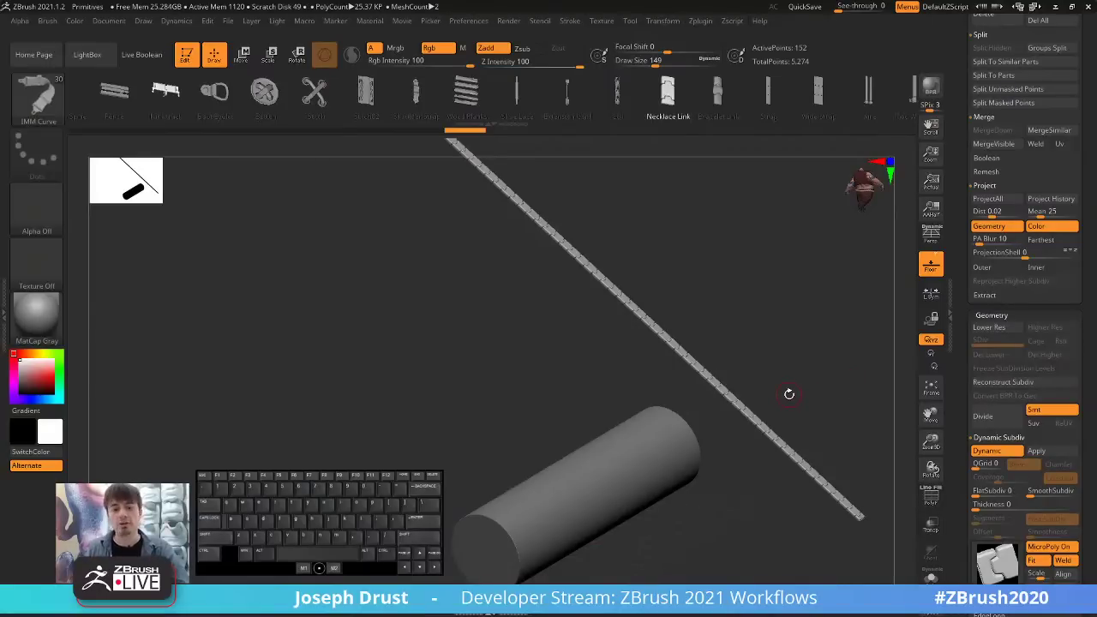
pyautogui.moveTo(803, 297); pyautogui.dragTo(769, 274)
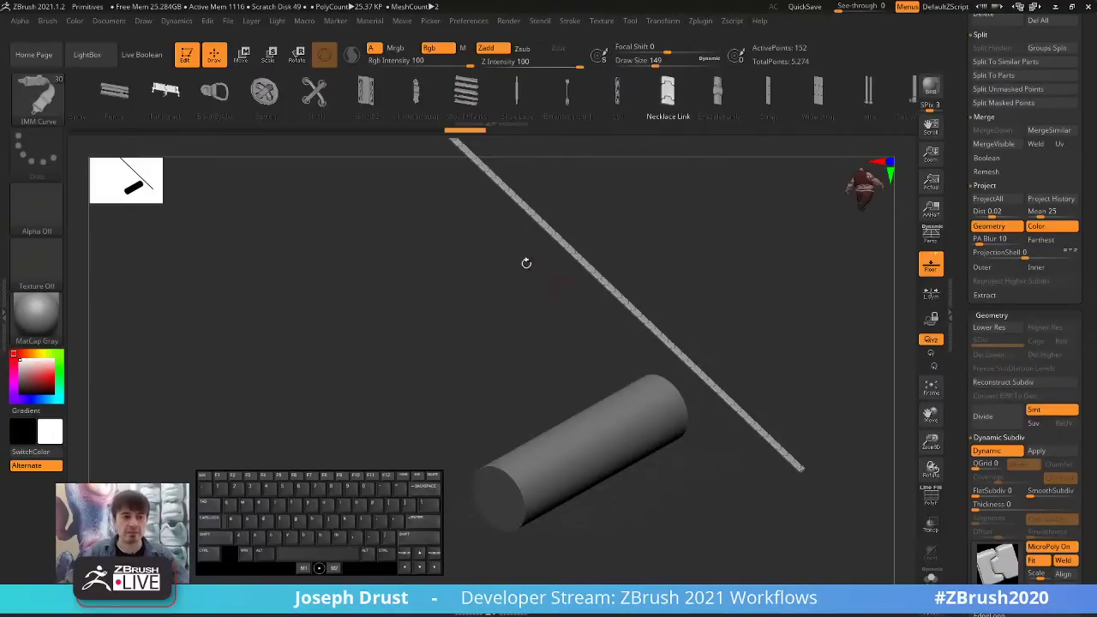
# Dock the Dynamics palette beside the canvas and set the Collision Volume Inflate to 1.2.
pyautogui.click(178, 22)
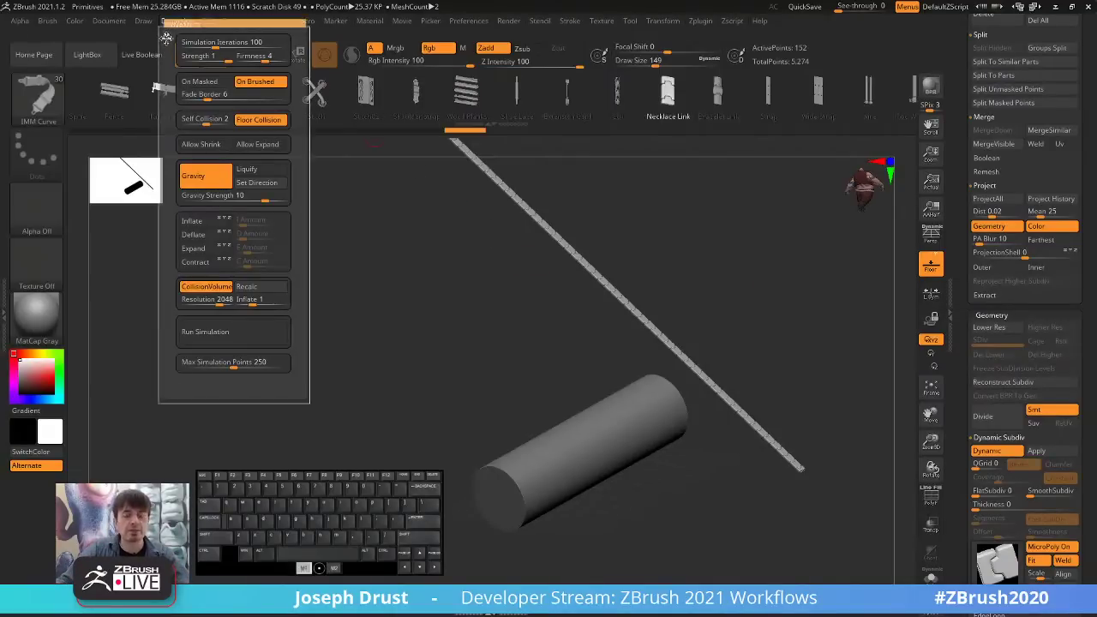
pyautogui.click(289, 41)
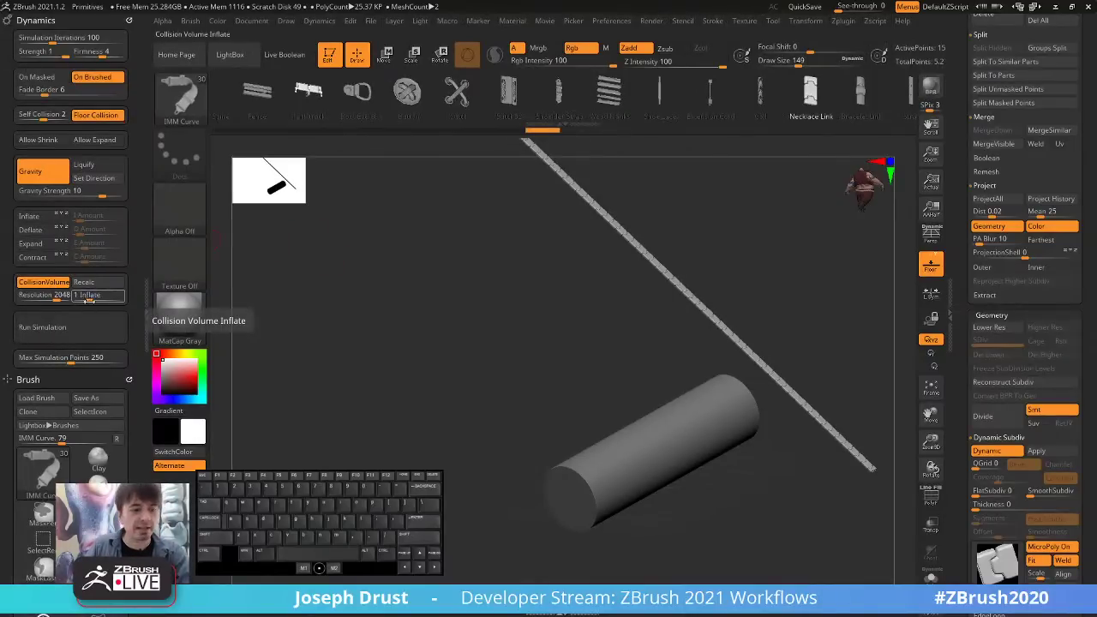
pyautogui.moveTo(88, 295); pyautogui.dragTo(89, 310)
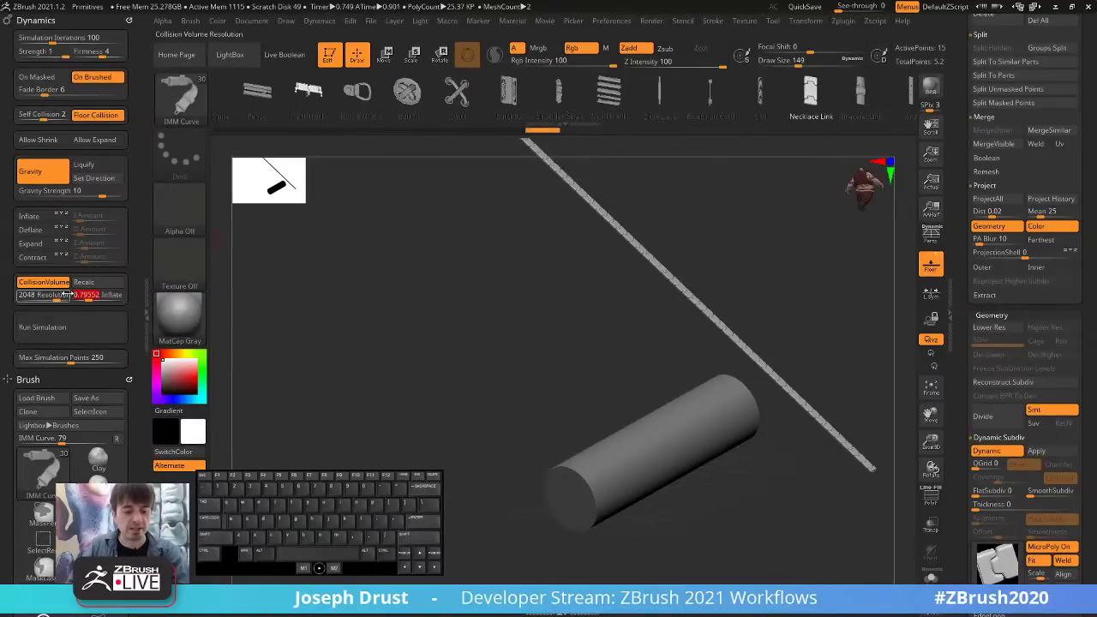
pyautogui.write('1.2')
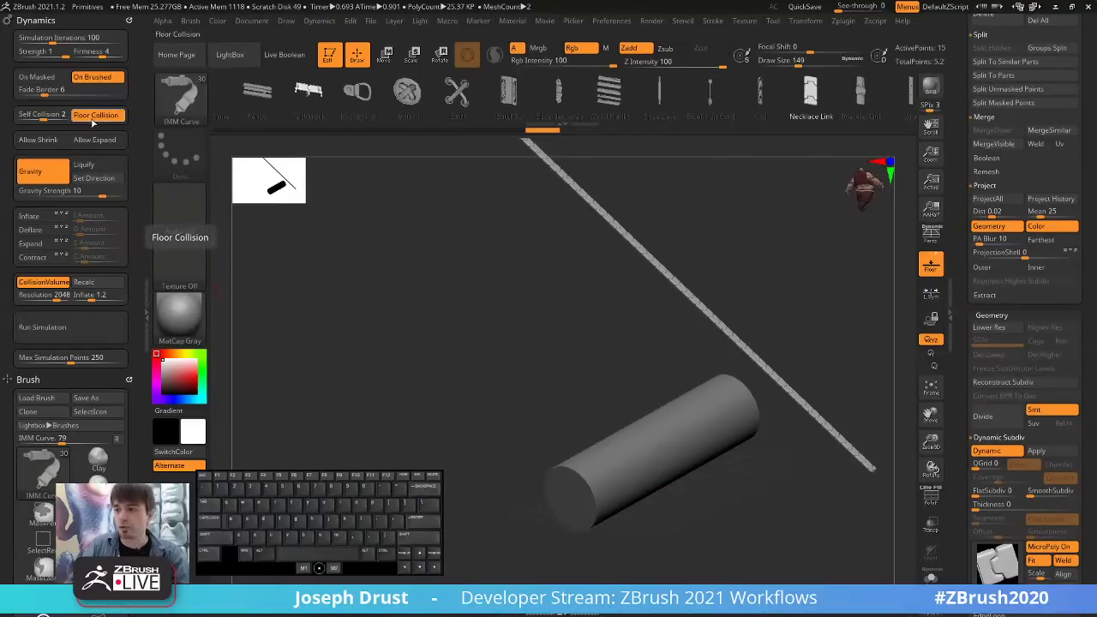
# Raise the floor grid's elevation from the cylinder's base to its centre.
pyautogui.moveTo(493, 320)
pyautogui.keyDown('shift'); pyautogui.mouseDown()
pyautogui.moveTo(600, 421)
pyautogui.moveTo(526, 326)
pyautogui.moveTo(538, 452)
pyautogui.mouseUp(); pyautogui.keyUp('shift')
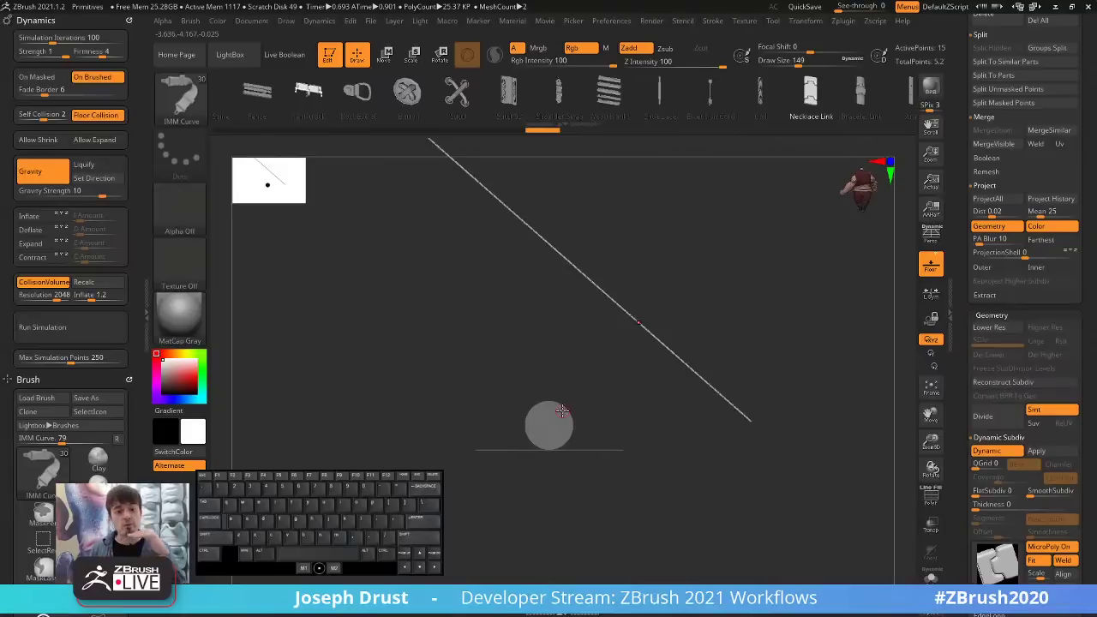
pyautogui.click(286, 21)
pyautogui.scroll(-5, 288, 167)
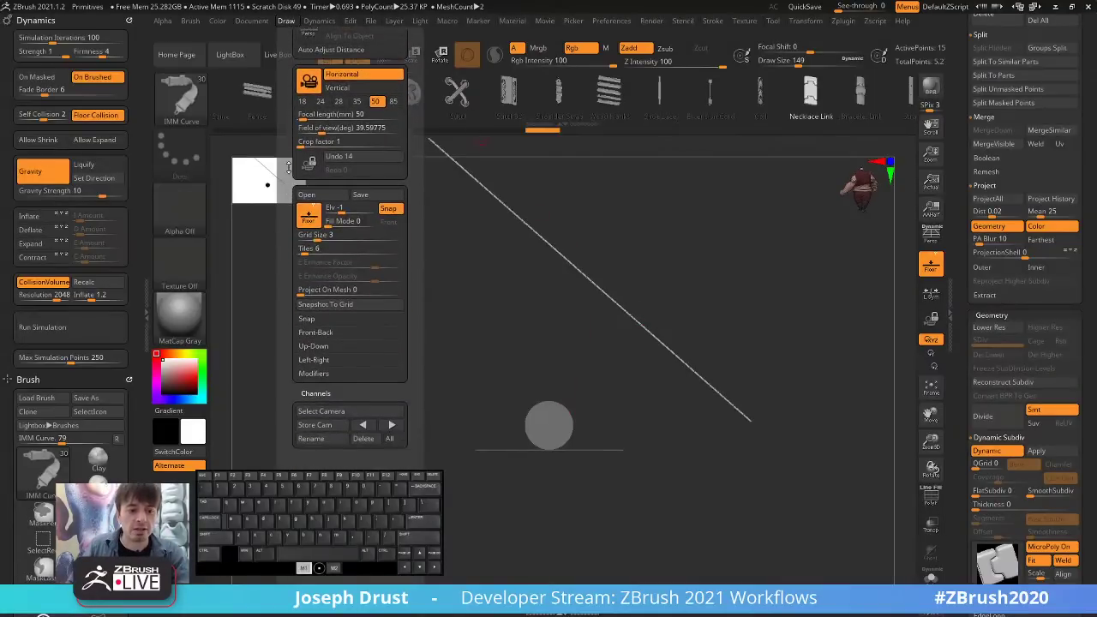
pyautogui.moveTo(336, 210); pyautogui.dragTo(350, 210)
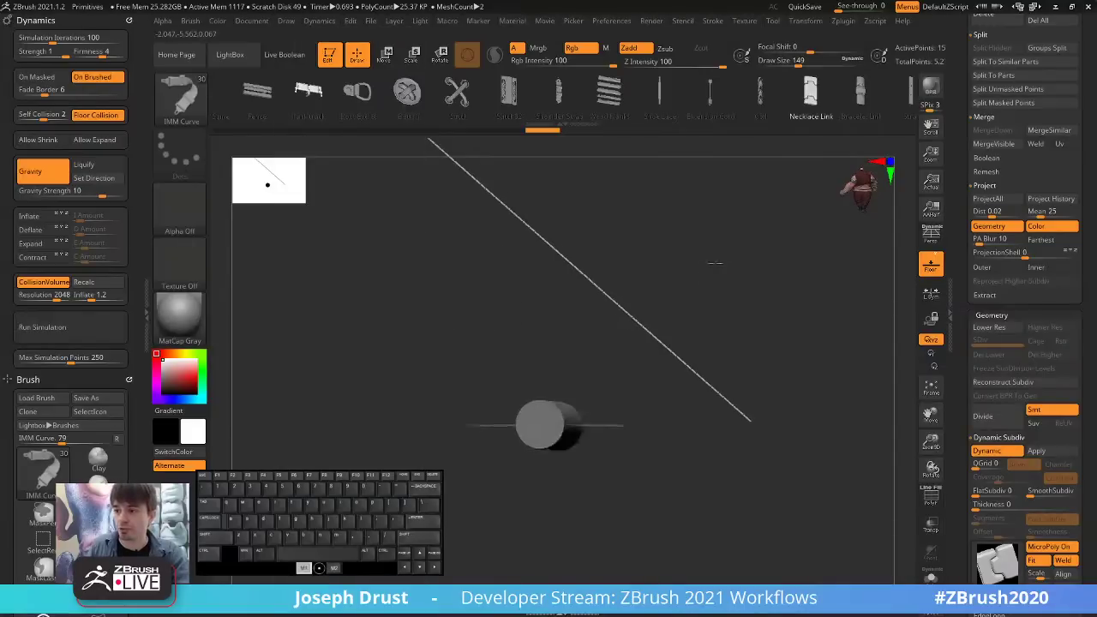
pyautogui.moveTo(715, 263); pyautogui.dragTo(728, 279)
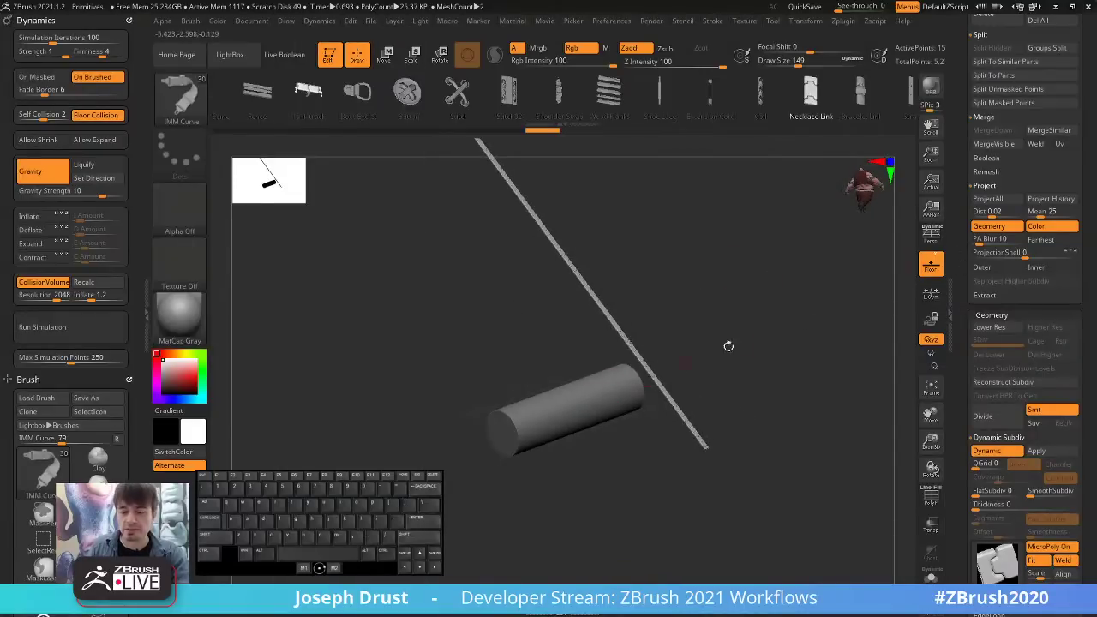
# Select the CylinderNoEdges subtool and reposition it beneath the strip with the Gizmo.
pyautogui.scroll(-10, 955, 327)
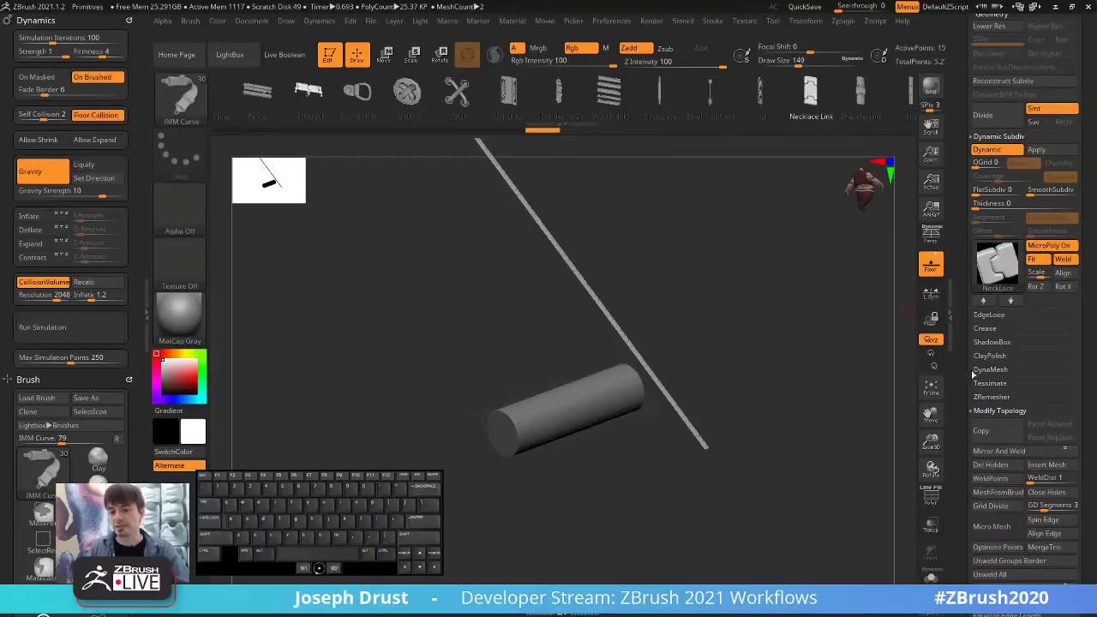
pyautogui.scroll(-5, 975, 274)
pyautogui.scroll(6, 974, 274)
pyautogui.scroll(6, 1002, 222)
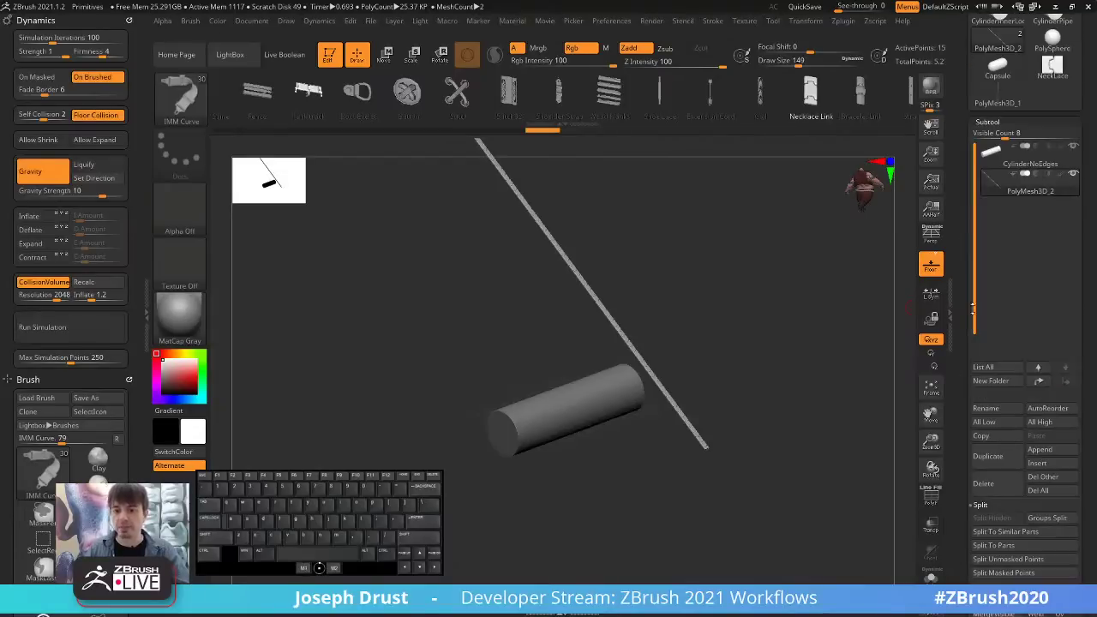
pyautogui.click(1022, 163)
pyautogui.press('w')
pyautogui.moveTo(719, 289); pyautogui.dragTo(784, 351)
pyautogui.click(605, 305)
pyautogui.moveTo(574, 332); pyautogui.dragTo(651, 265)
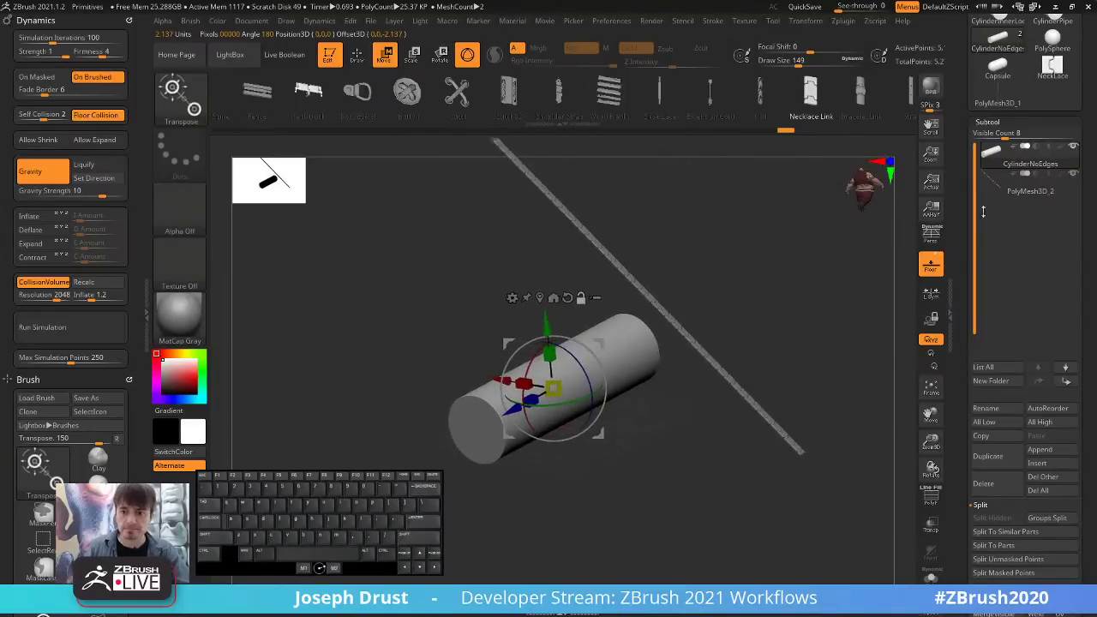
# Select the strip subtool and run the Dynamics gravity simulation to drape it over the cylinder.
pyautogui.click(1027, 192)
pyautogui.moveTo(815, 282); pyautogui.dragTo(559, 329)
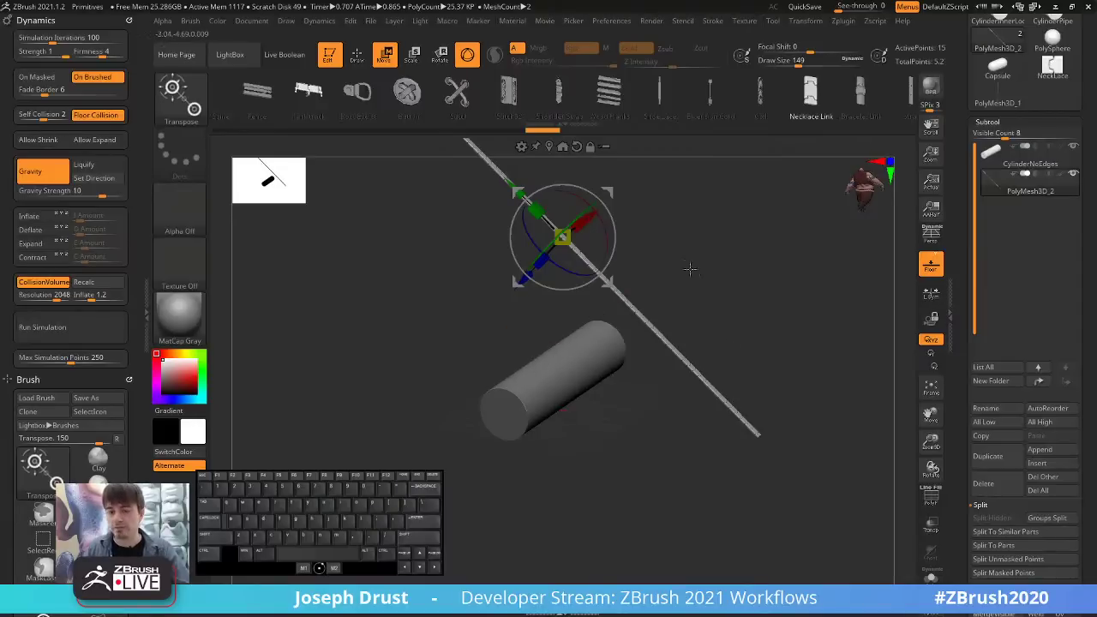
pyautogui.click(62, 329)
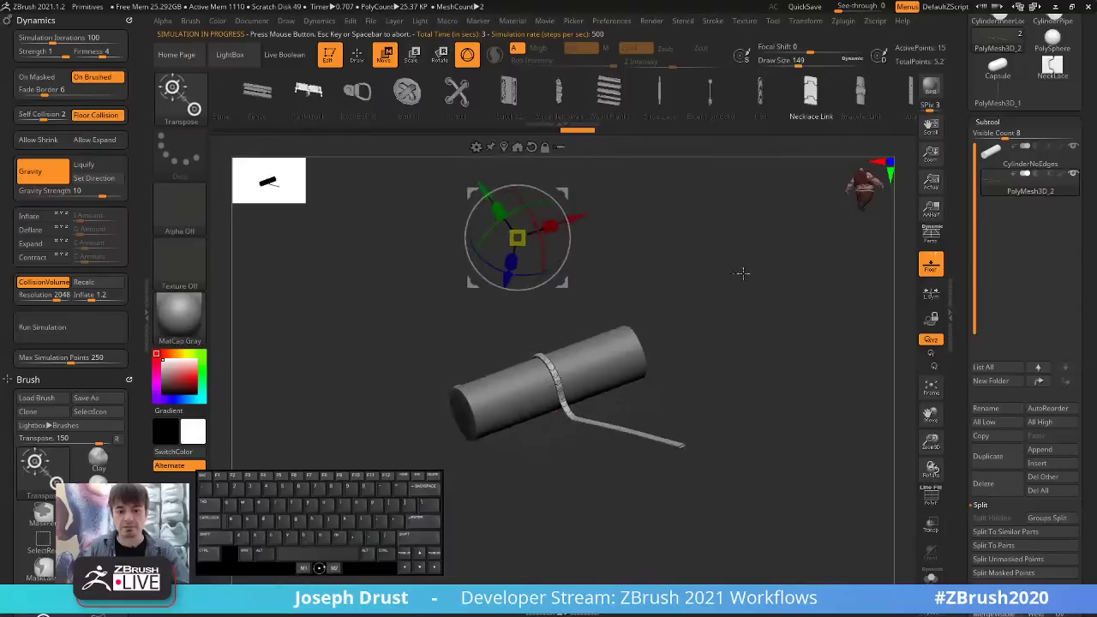
pyautogui.moveTo(742, 269); pyautogui.dragTo(801, 329)
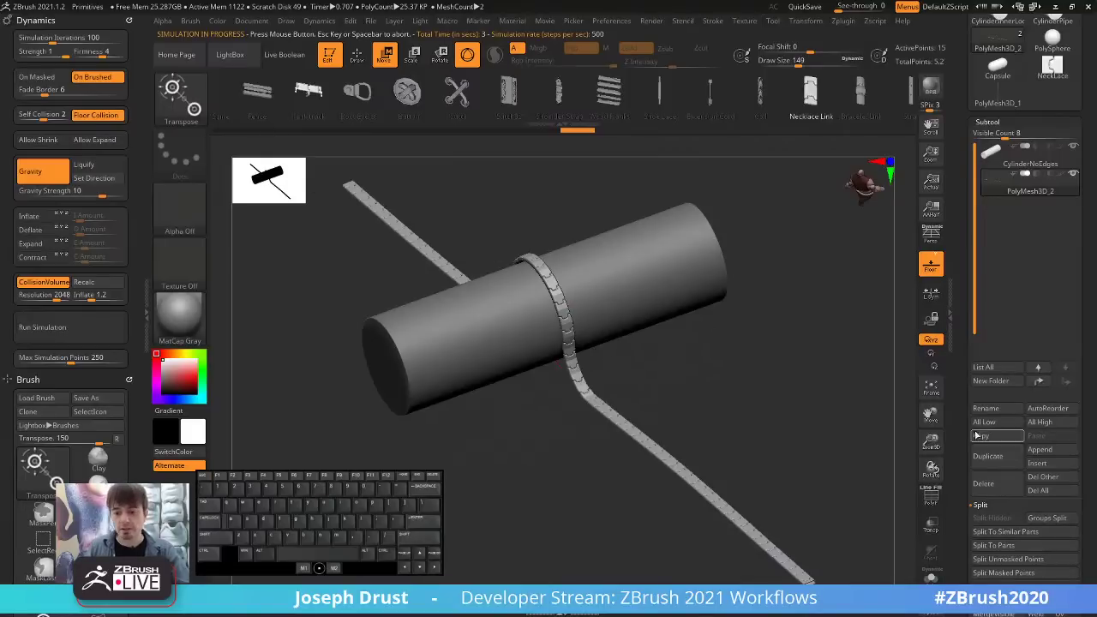
# Inspect the draped strip's base polygons and necklace links by toggling Dynamic Subdiv and the polyframe.
pyautogui.scroll(-10, 998, 411)
pyautogui.click(994, 364)
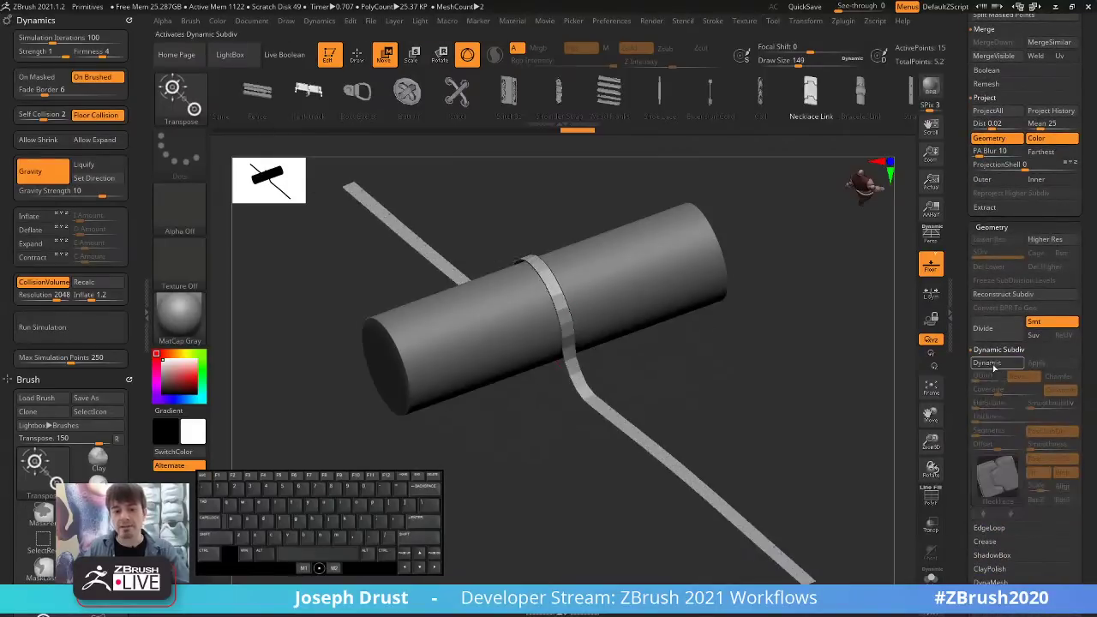
pyautogui.click(930, 495)
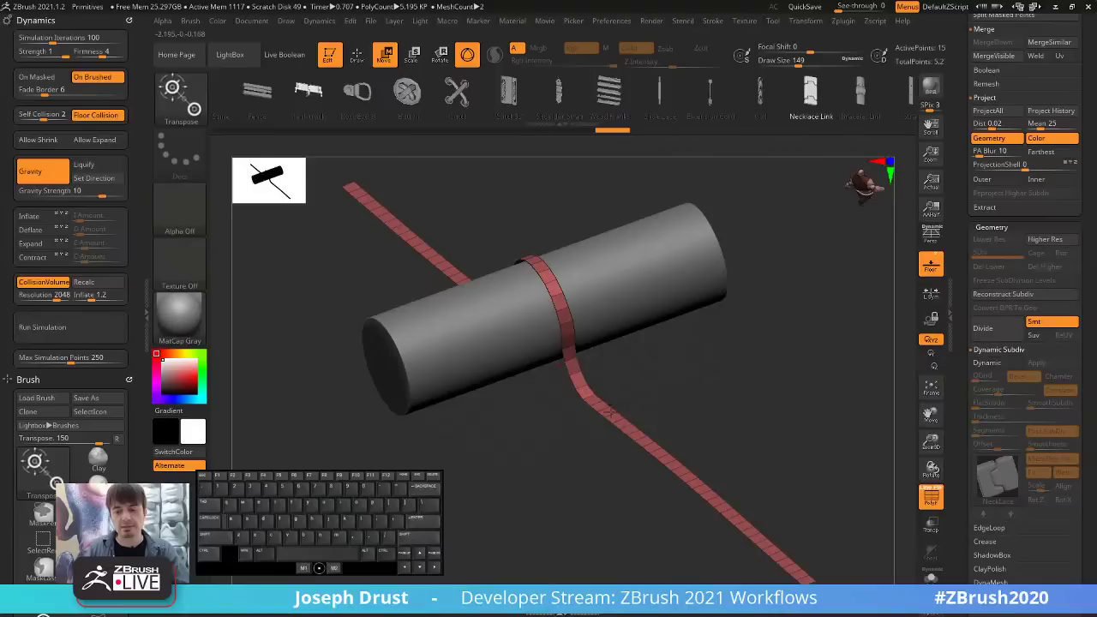
pyautogui.click(981, 363)
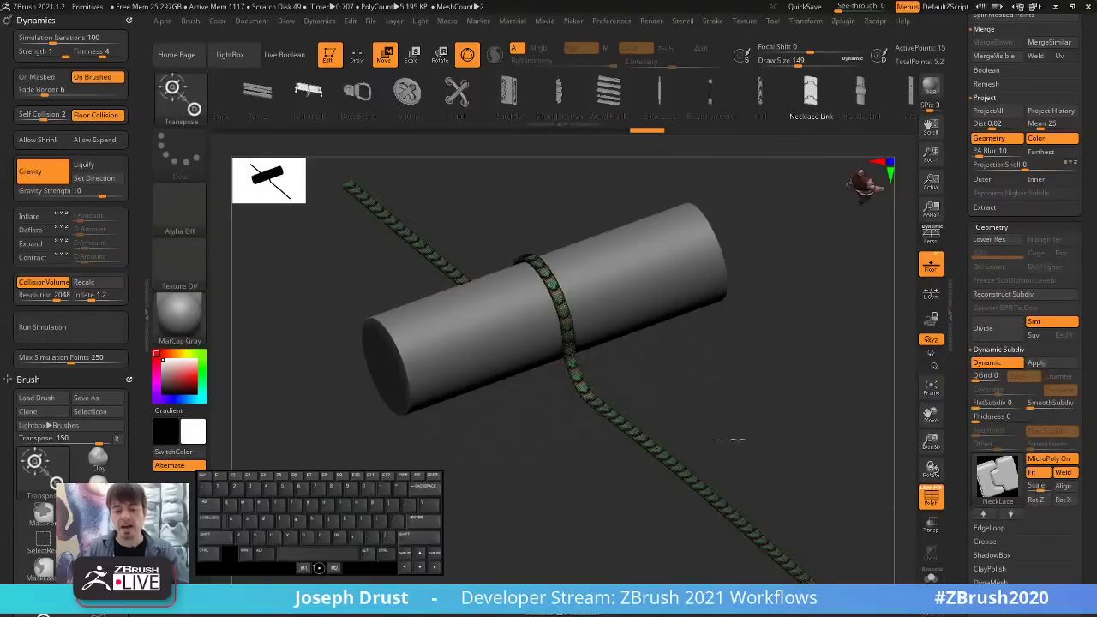
pyautogui.click(926, 493)
pyautogui.moveTo(778, 427)
pyautogui.keyDown('alt'); pyautogui.mouseDown()
pyautogui.moveTo(778, 398)
pyautogui.moveTo(800, 428)
pyautogui.mouseUp(); pyautogui.keyUp('alt')
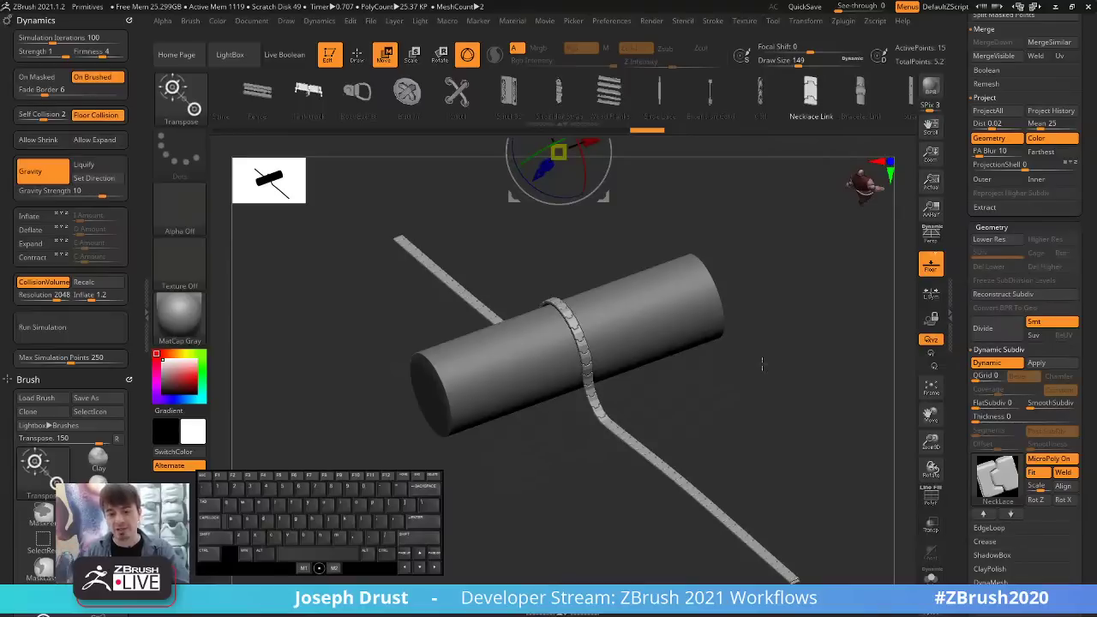
pyautogui.press('ctrl')
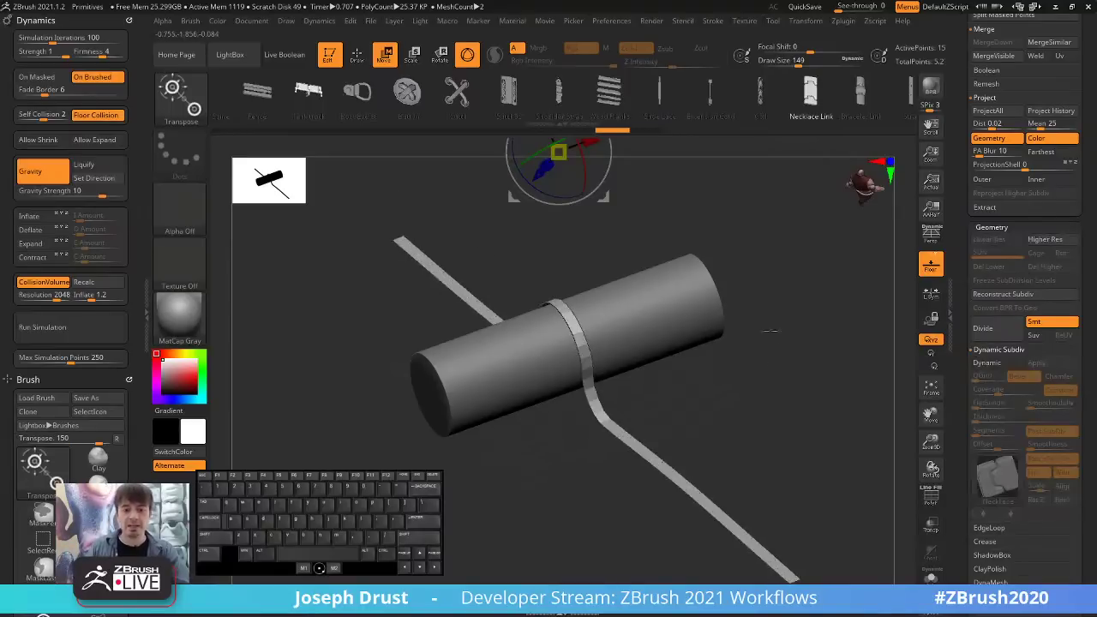
pyautogui.hotkey('ctrl', 'z')
pyautogui.keyDown('alt'); pyautogui.moveTo(796, 370); pyautogui.dragTo(776, 336); pyautogui.keyUp('alt')
# Try to bend the strip with the TransposeCloth brush and undo back to the straight strip.
pyautogui.click(183, 99)
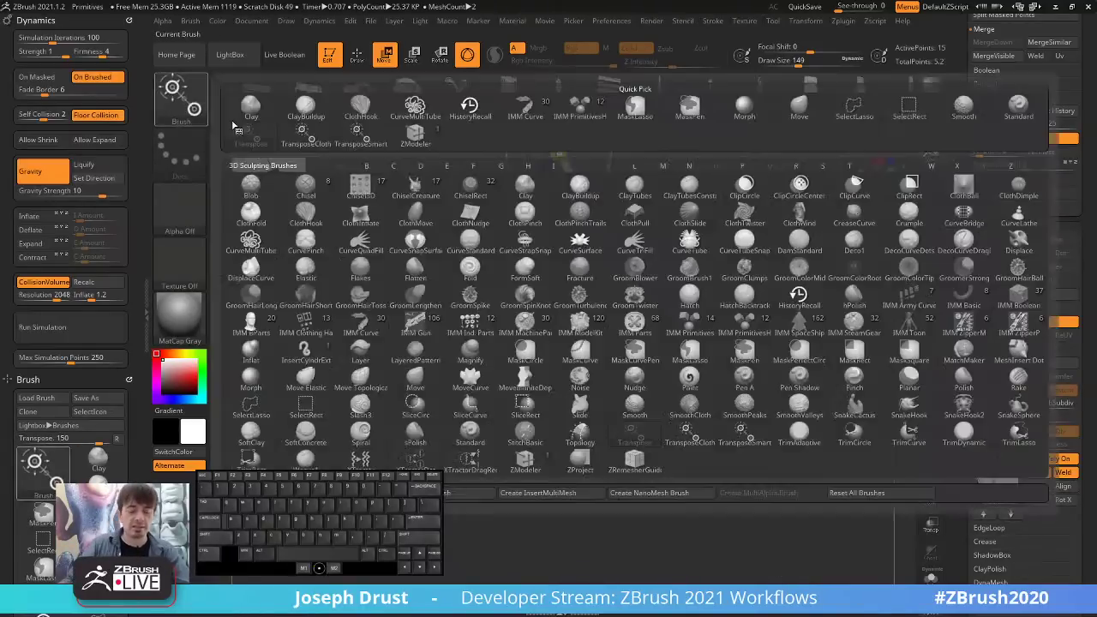
pyautogui.click(696, 441)
pyautogui.moveTo(647, 476)
pyautogui.keyDown('shift'); pyautogui.mouseDown()
pyautogui.moveTo(629, 472)
pyautogui.moveTo(600, 540)
pyautogui.mouseUp(); pyautogui.keyUp('shift')
pyautogui.moveTo(599, 539); pyautogui.dragTo(578, 553)
pyautogui.moveTo(524, 246); pyautogui.dragTo(544, 426)
pyautogui.moveTo(593, 384)
pyautogui.mouseDown()
pyautogui.moveTo(472, 369)
pyautogui.moveTo(622, 397)
pyautogui.moveTo(576, 445)
pyautogui.moveTo(524, 376)
pyautogui.moveTo(499, 444)
pyautogui.moveTo(590, 409)
pyautogui.moveTo(584, 470)
pyautogui.moveTo(705, 352)
pyautogui.moveTo(725, 277)
pyautogui.moveTo(647, 383)
pyautogui.moveTo(664, 376)
pyautogui.moveTo(651, 363)
pyautogui.moveTo(610, 394)
pyautogui.moveTo(631, 420)
pyautogui.moveTo(641, 399)
pyautogui.moveTo(683, 443)
pyautogui.moveTo(658, 400)
pyautogui.moveTo(761, 294)
pyautogui.mouseUp()
pyautogui.press('ctrl')
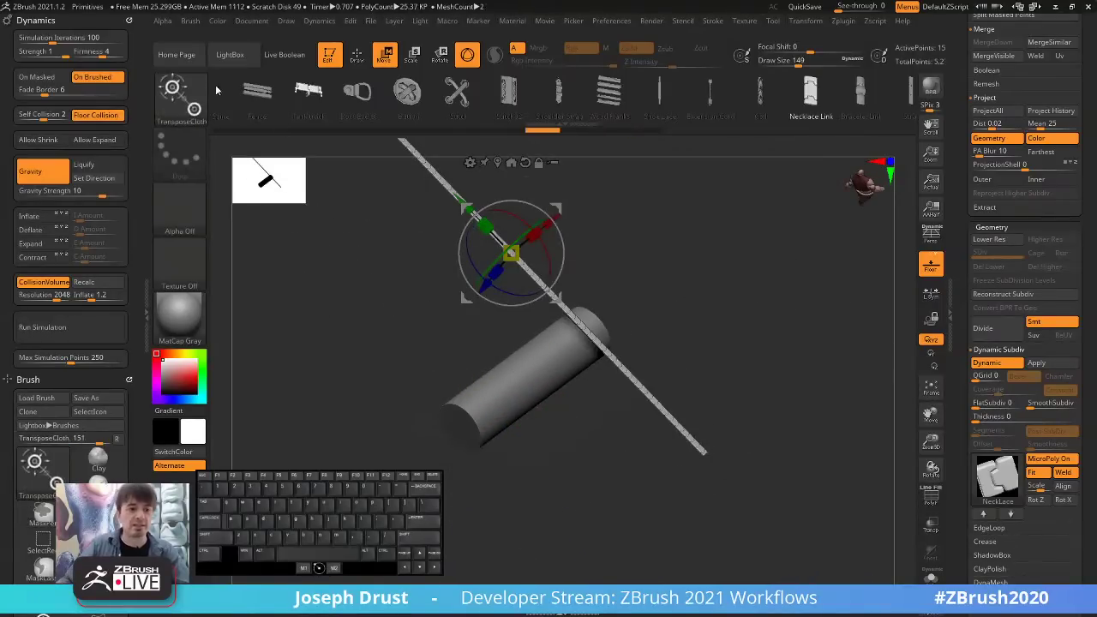
# Select the ClothHook brush, set its draw size to 724, and pull the strip into a wavy shape above the cylinder.
pyautogui.press('b')
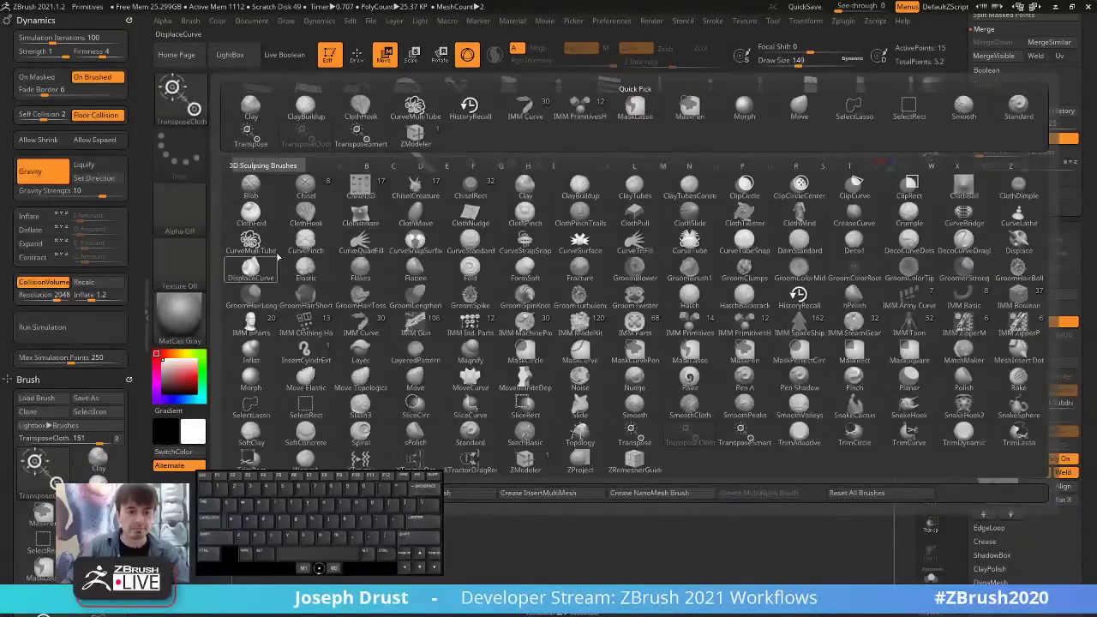
pyautogui.click(306, 212)
pyautogui.press('s')
pyautogui.moveTo(731, 365); pyautogui.dragTo(761, 364)
pyautogui.moveTo(697, 443)
pyautogui.mouseDown()
pyautogui.moveTo(706, 420)
pyautogui.moveTo(729, 413)
pyautogui.moveTo(720, 302)
pyautogui.moveTo(731, 439)
pyautogui.moveTo(774, 385)
pyautogui.mouseUp()
pyautogui.press('s')
pyautogui.moveTo(545, 269)
pyautogui.mouseDown()
pyautogui.moveTo(525, 242)
pyautogui.moveTo(533, 258)
pyautogui.mouseUp()
pyautogui.moveTo(478, 190); pyautogui.dragTo(450, 185)
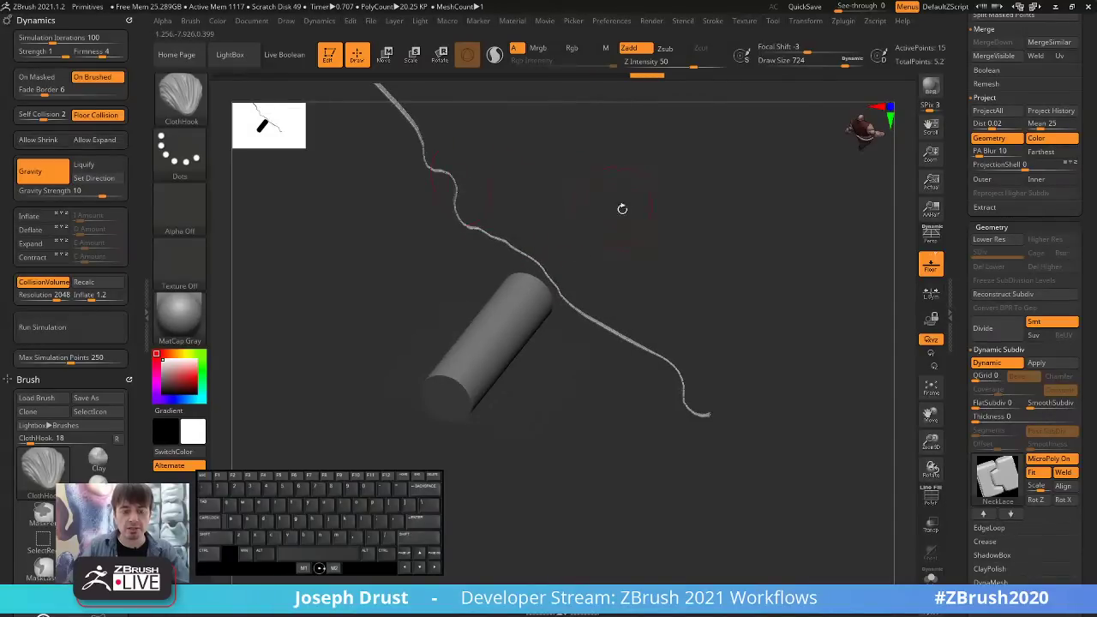
# Run the gravity simulation to drape the wavy strip over the cylinder and inspect the drape.
pyautogui.moveTo(622, 208); pyautogui.dragTo(544, 401)
pyautogui.moveTo(592, 257); pyautogui.dragTo(638, 214)
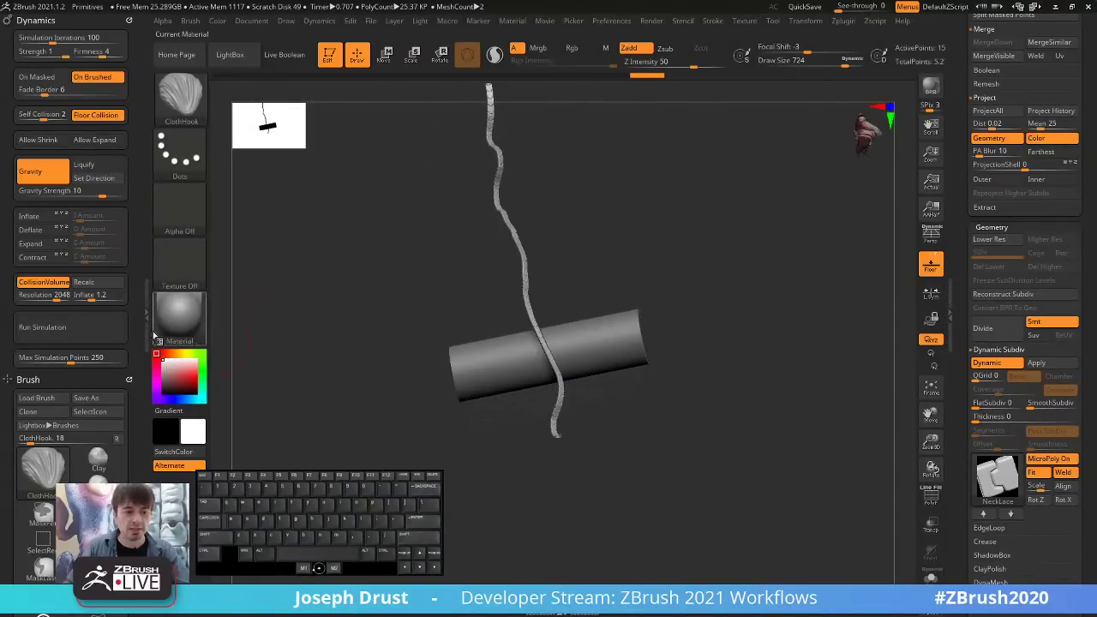
pyautogui.click(67, 327)
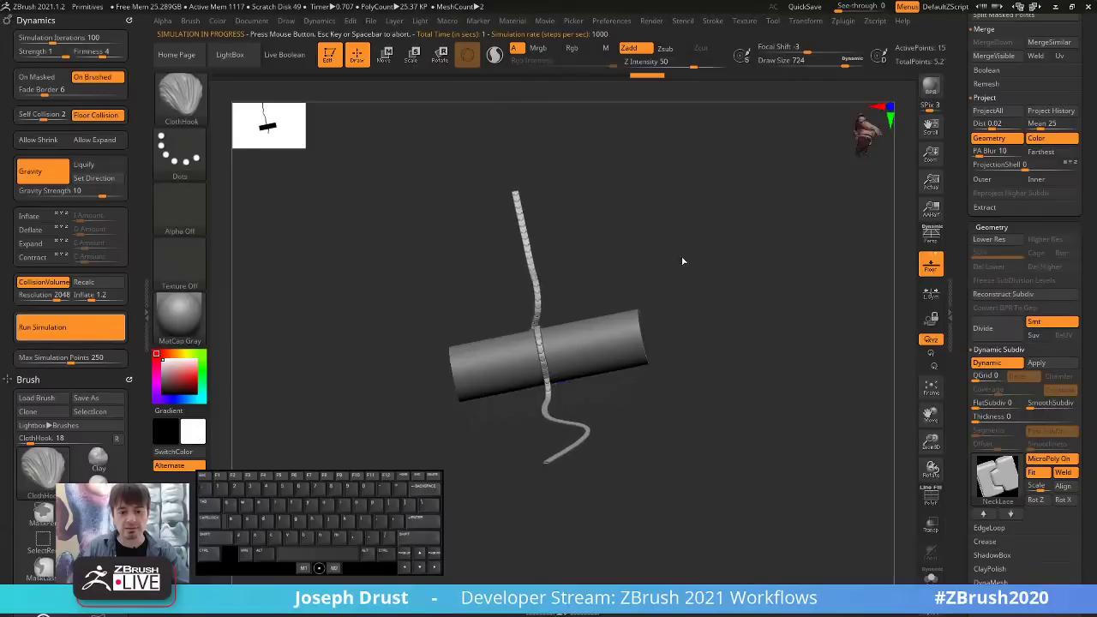
pyautogui.moveTo(700, 217); pyautogui.dragTo(720, 201)
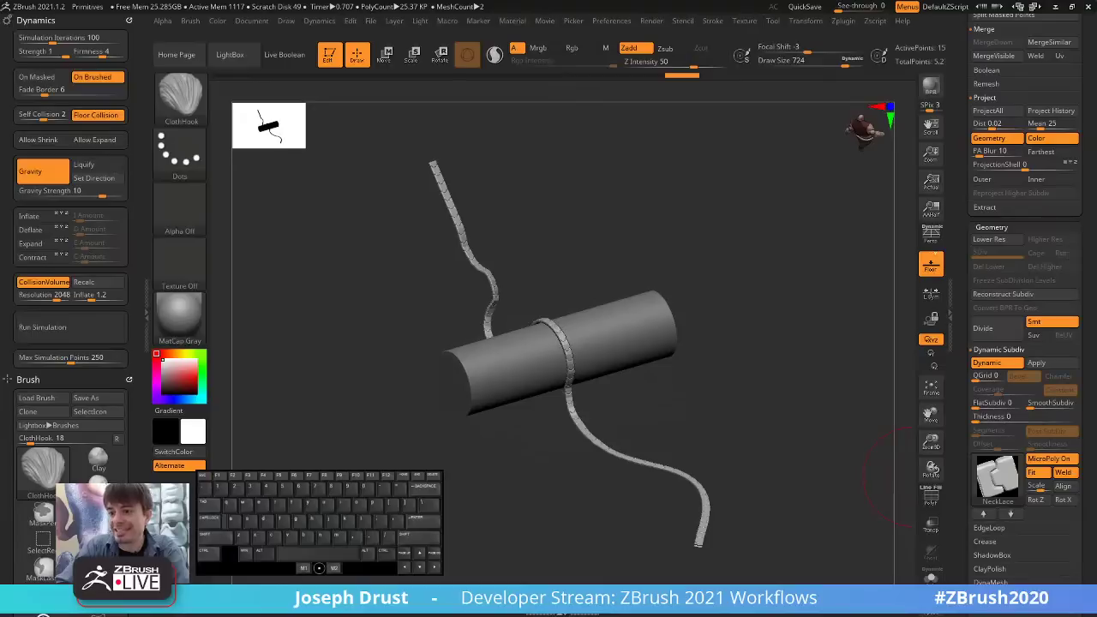
pyautogui.moveTo(1095, 257); pyautogui.dragTo(493, 273)
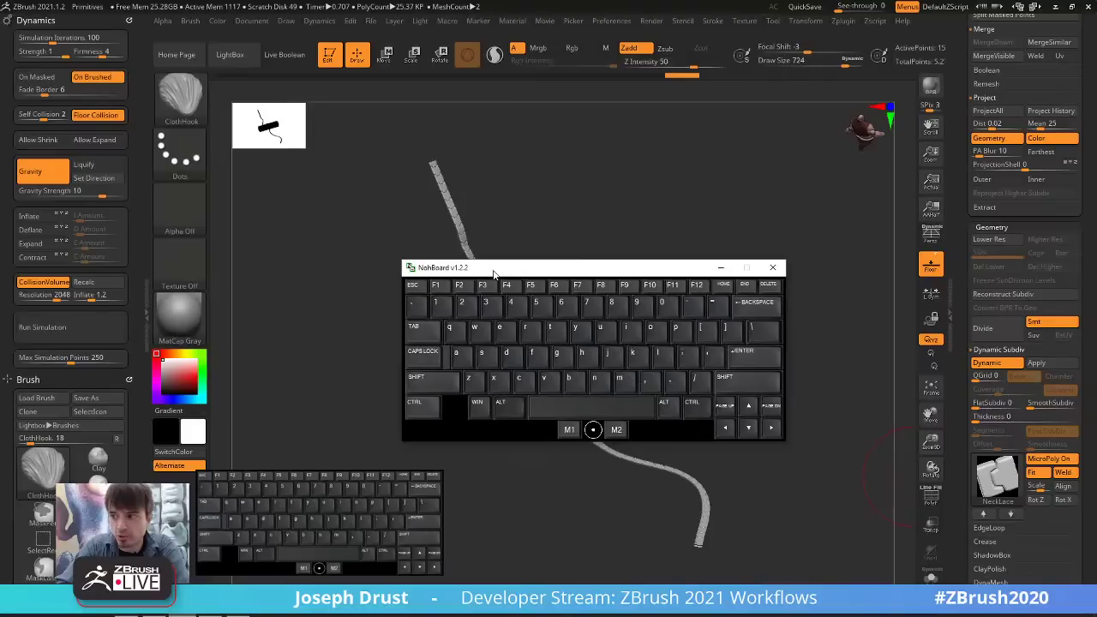
pyautogui.moveTo(494, 272); pyautogui.dragTo(1096, 272)
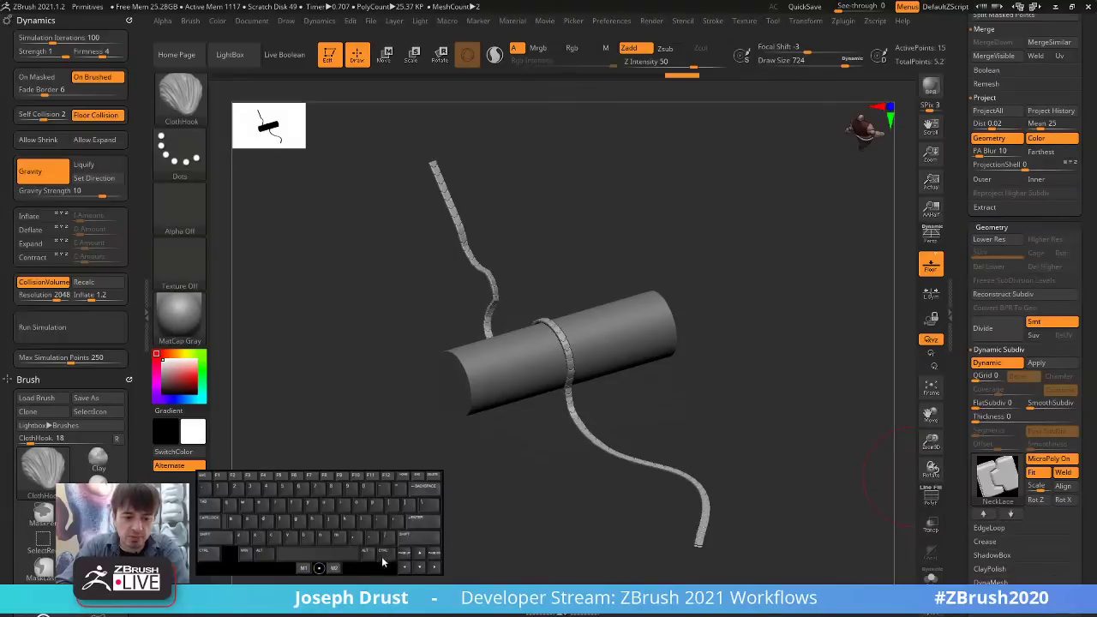
pyautogui.moveTo(377, 574)
pyautogui.mouseDown()
pyautogui.moveTo(422, 459)
pyautogui.moveTo(451, 557)
pyautogui.moveTo(417, 554)
pyautogui.moveTo(387, 589)
pyautogui.moveTo(397, 584)
pyautogui.mouseUp()
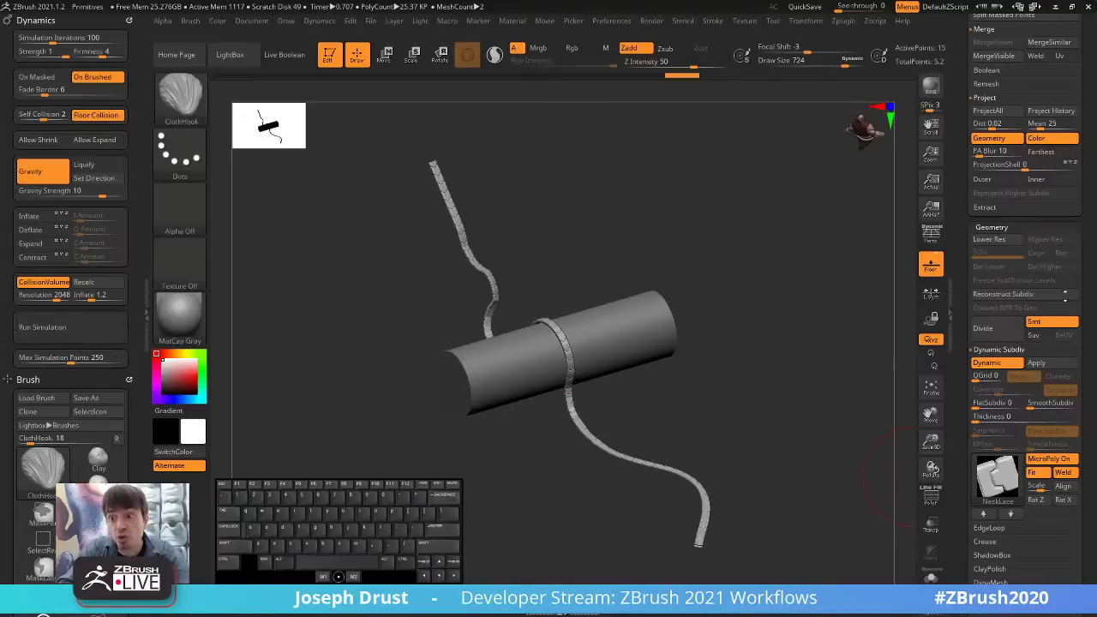
# Look over the SubTool Master plugin's commands, including Mirror.
pyautogui.click(842, 21)
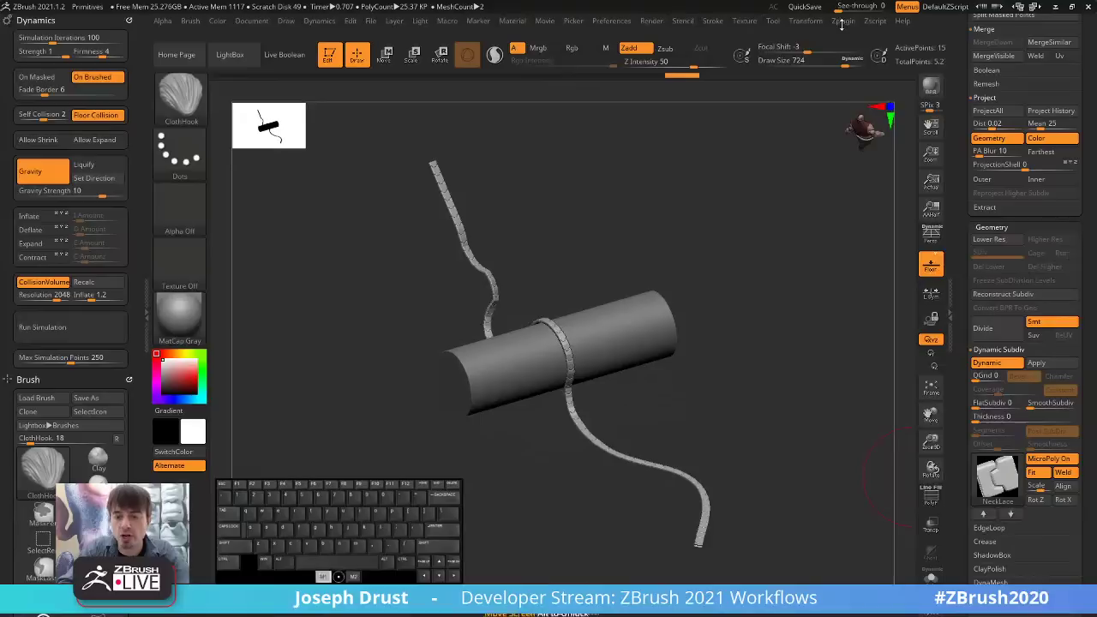
pyautogui.click(873, 262)
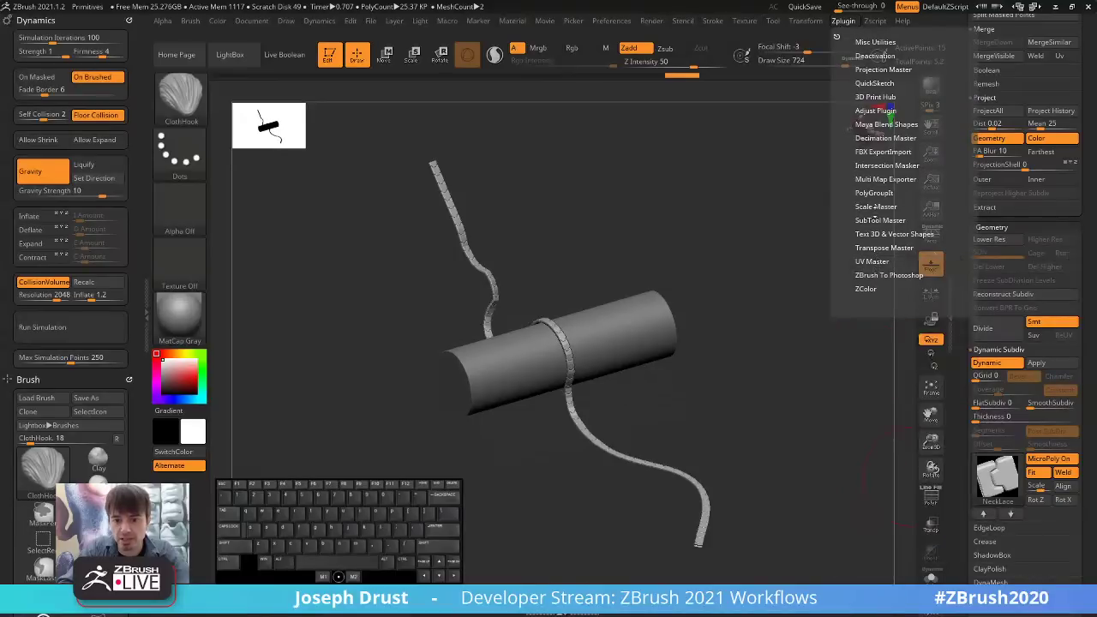
pyautogui.click(874, 220)
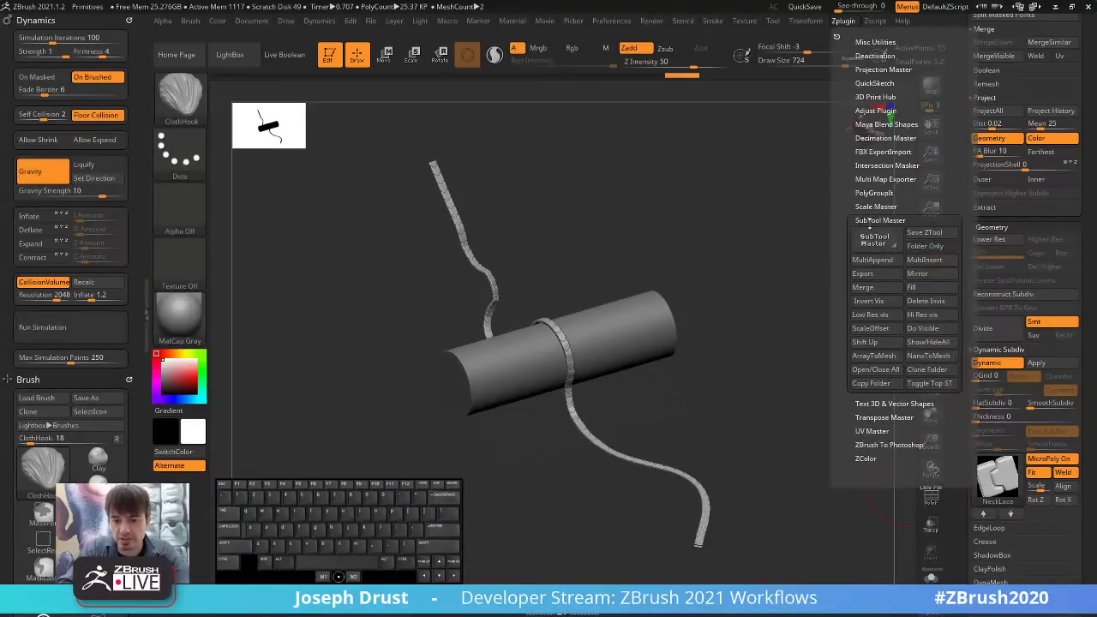
pyautogui.click(927, 276)
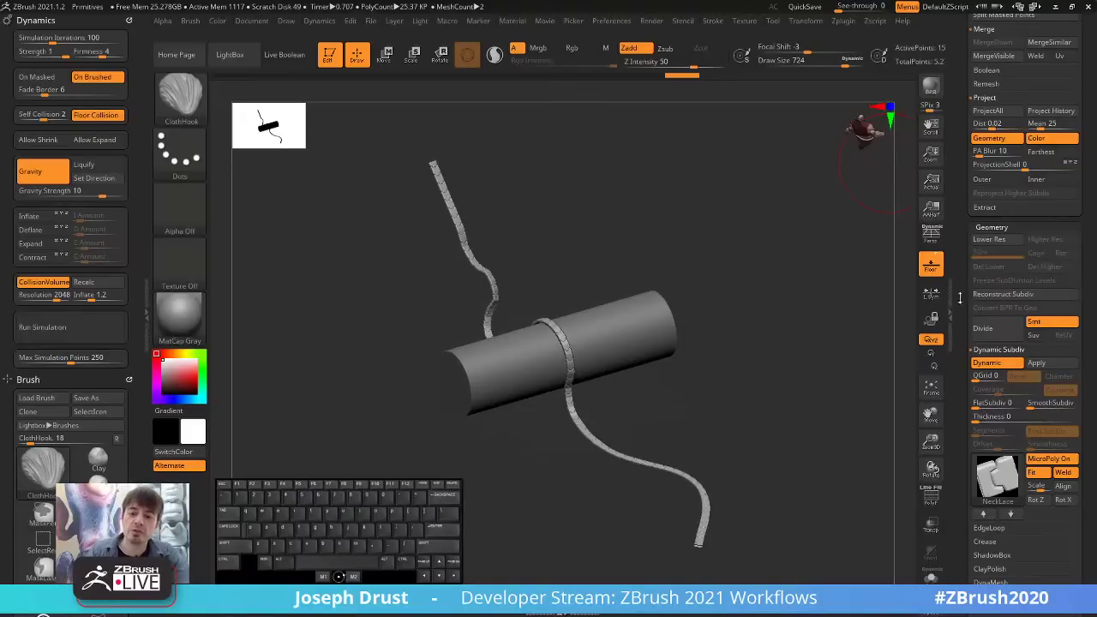
pyautogui.moveTo(781, 296); pyautogui.dragTo(845, 247)
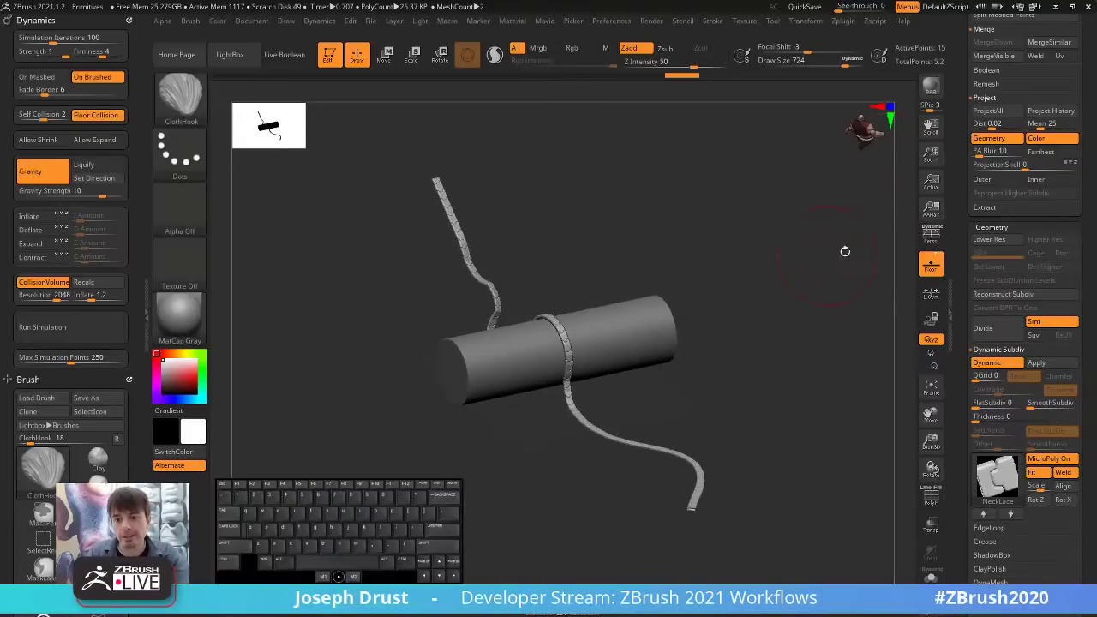
# Toggle the floor grid off and on, and examine its elevation, snap and grid size settings against the draped strip.
pyautogui.click(931, 261)
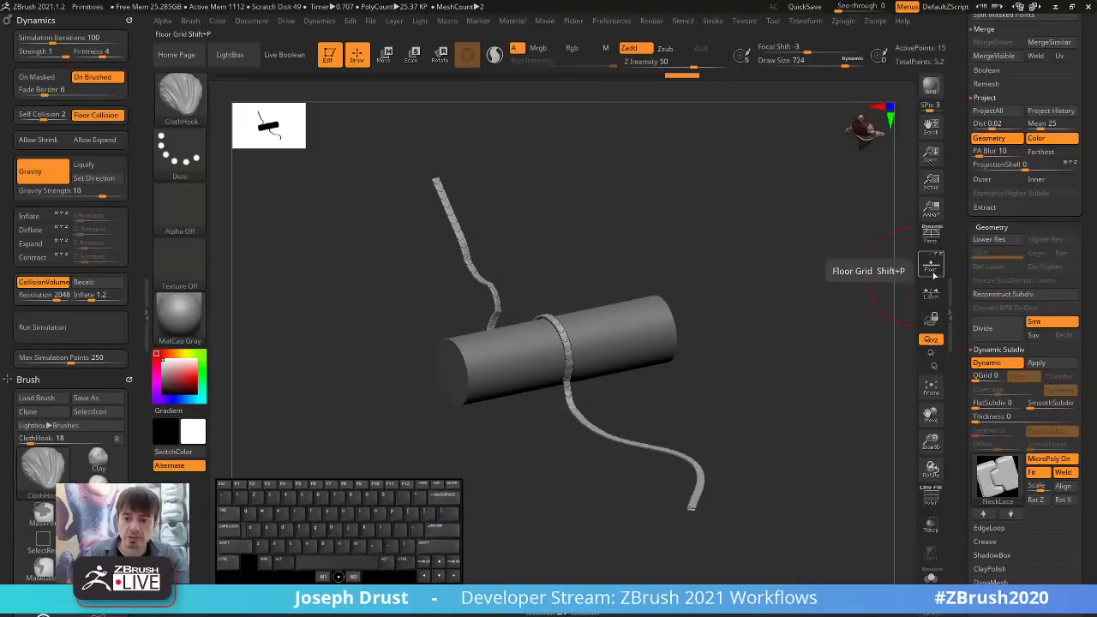
pyautogui.click(932, 266)
pyautogui.moveTo(762, 308)
pyautogui.mouseDown()
pyautogui.moveTo(806, 277)
pyautogui.moveTo(802, 236)
pyautogui.moveTo(840, 237)
pyautogui.mouseUp()
pyautogui.click(286, 20)
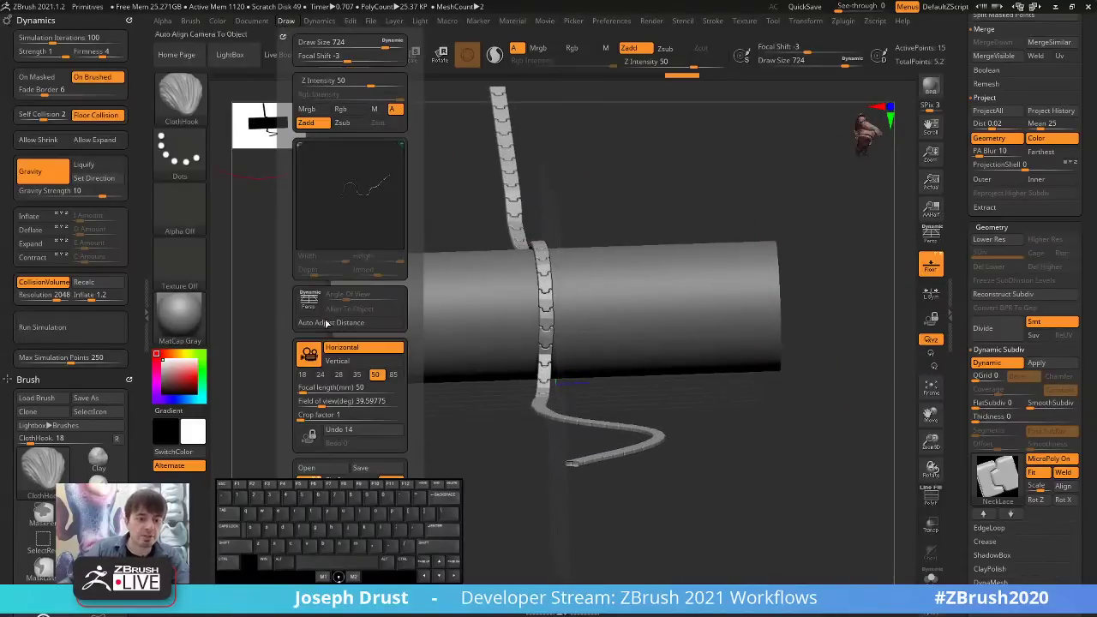
pyautogui.scroll(-3, 309, 257)
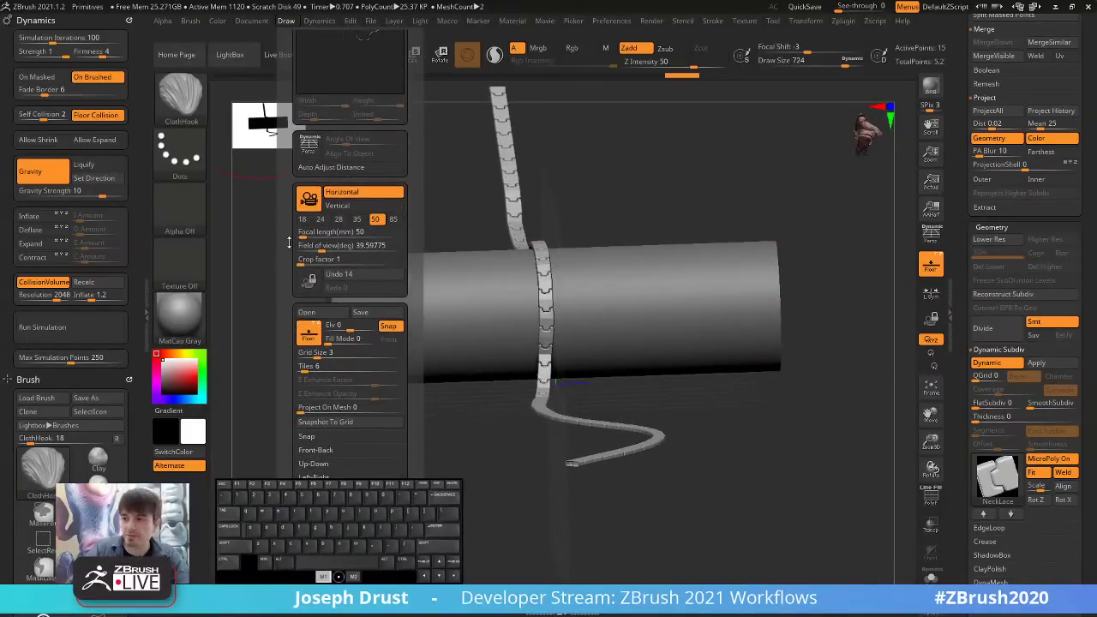
pyautogui.scroll(-1, 288, 242)
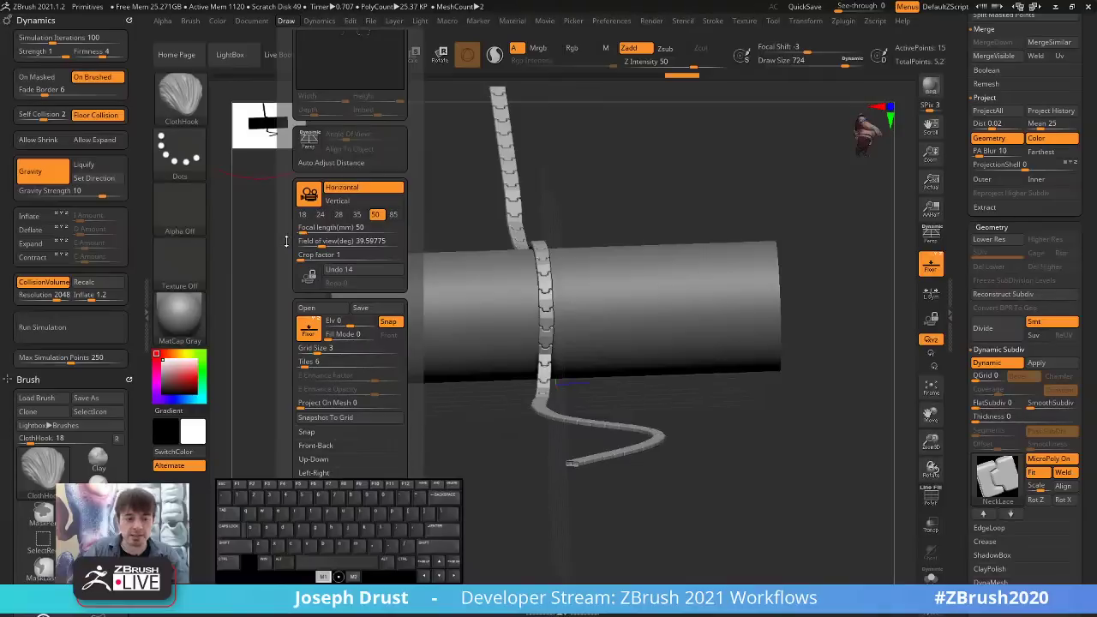
pyautogui.scroll(-1, 285, 240)
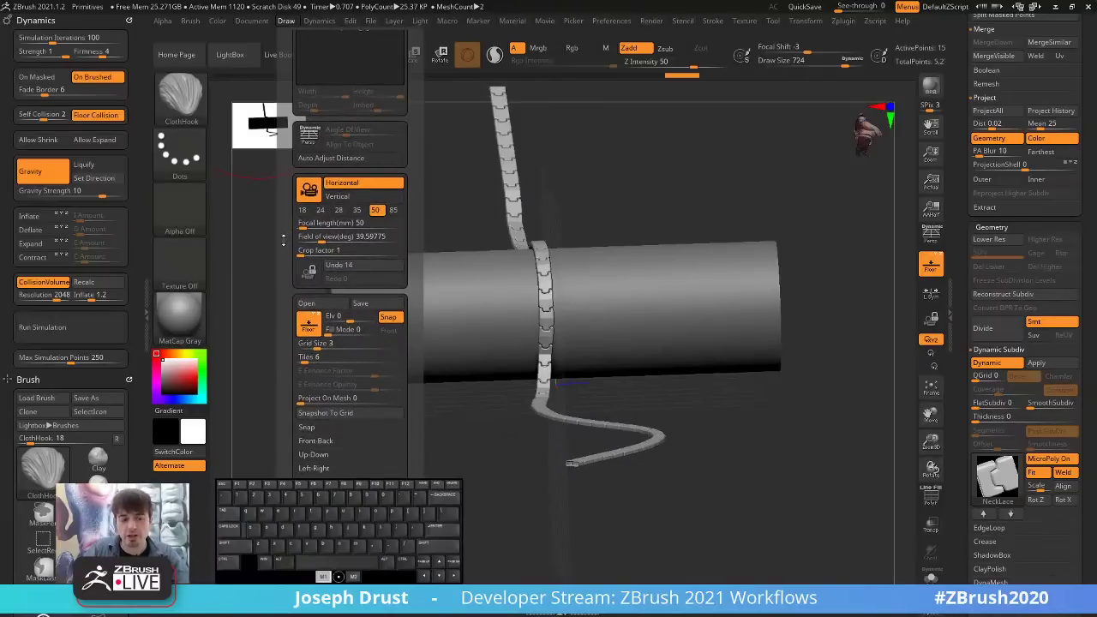
pyautogui.moveTo(283, 240); pyautogui.dragTo(283, 250)
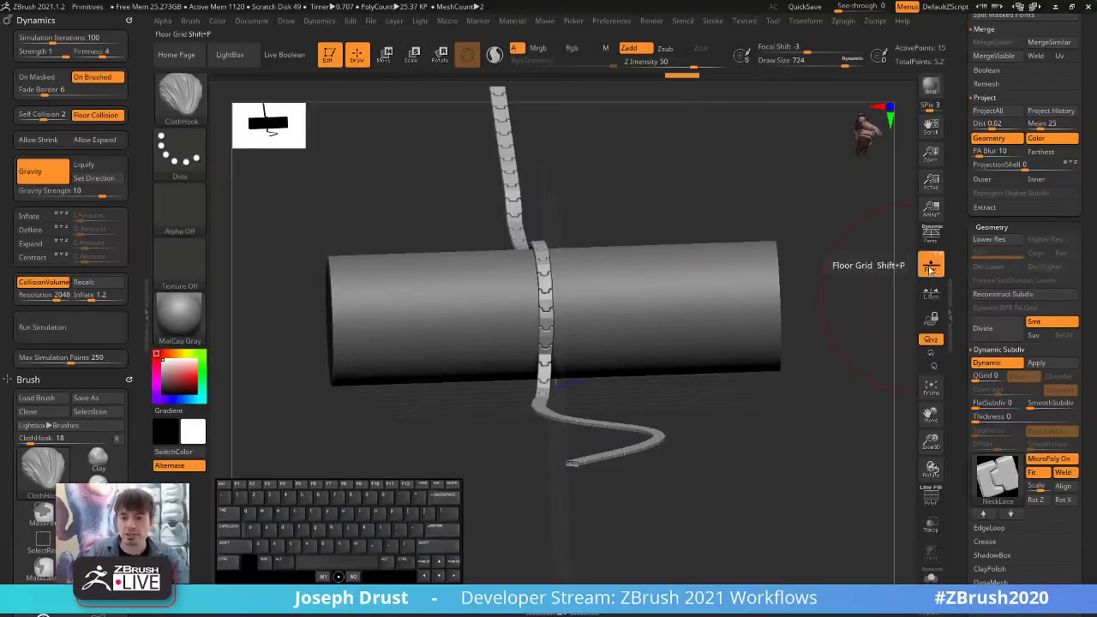
pyautogui.moveTo(810, 231); pyautogui.dragTo(877, 240)
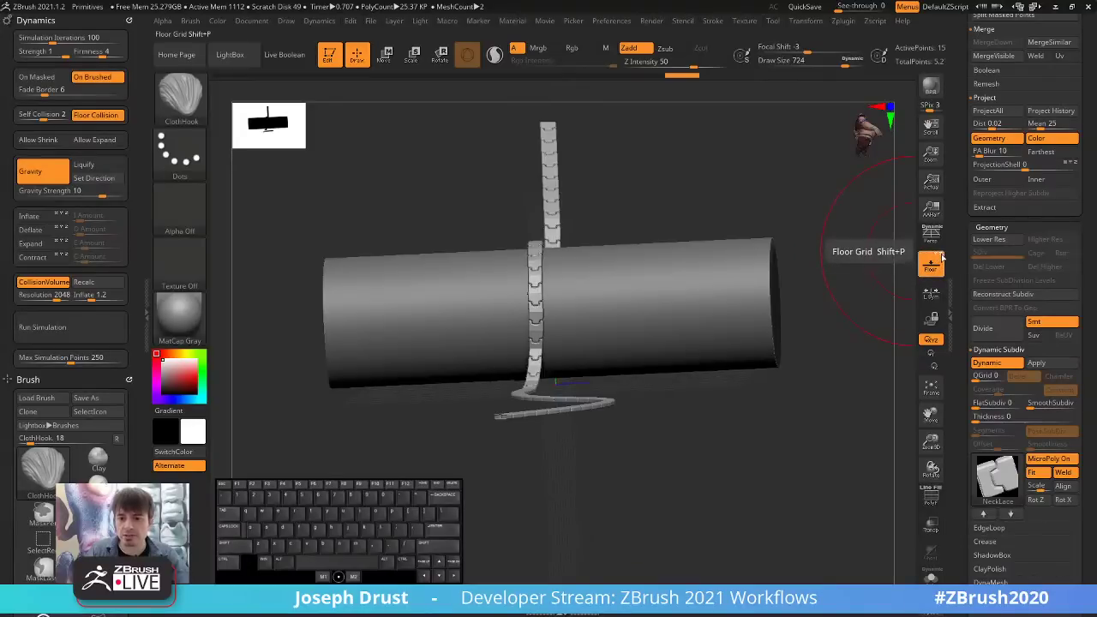
pyautogui.moveTo(796, 211)
pyautogui.mouseDown()
pyautogui.moveTo(734, 212)
pyautogui.moveTo(784, 193)
pyautogui.mouseUp()
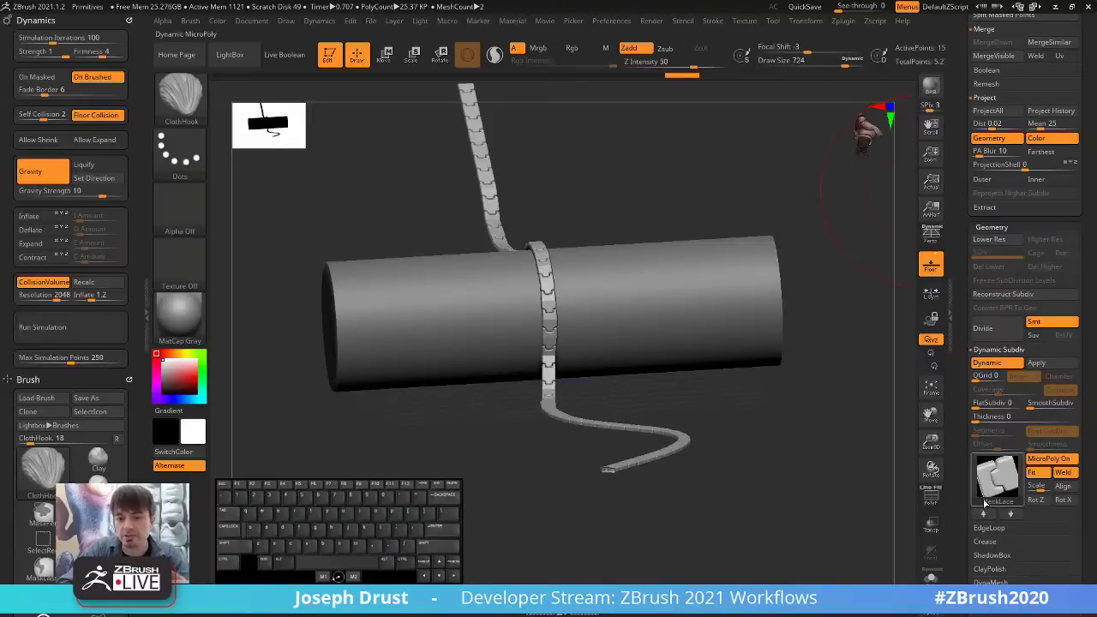
# Look at the tool's Layers section with its MDD import and Record Deformation Animation options.
pyautogui.moveTo(957, 487)
pyautogui.mouseDown()
pyautogui.moveTo(959, 335)
pyautogui.moveTo(956, 528)
pyautogui.moveTo(957, 495)
pyautogui.moveTo(958, 506)
pyautogui.mouseUp()
pyautogui.click(991, 461)
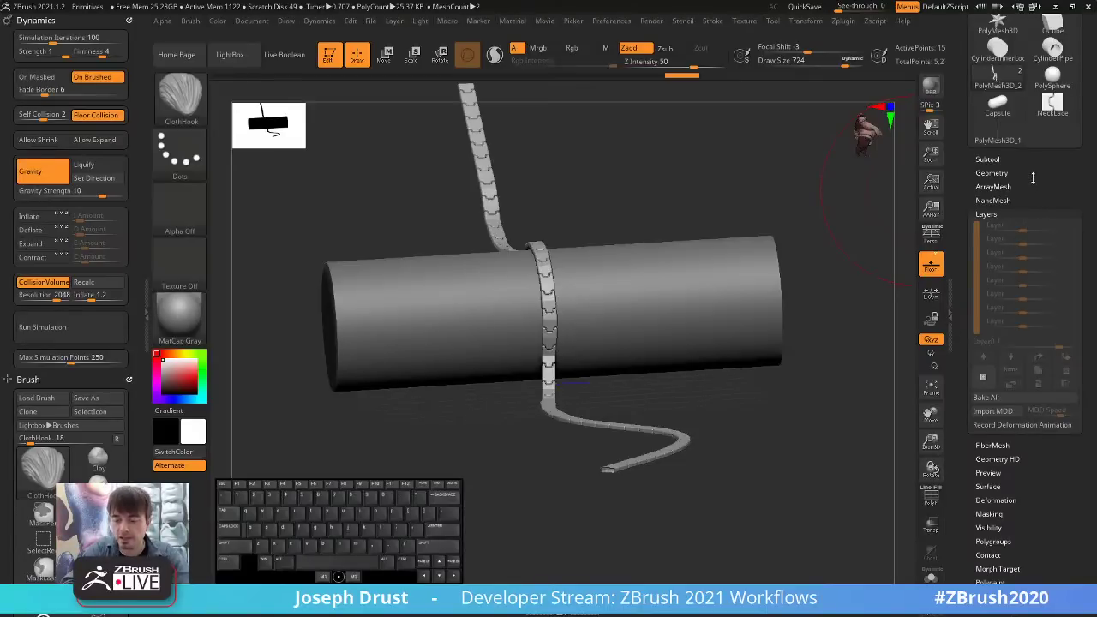
pyautogui.moveTo(1033, 177); pyautogui.dragTo(1028, 206)
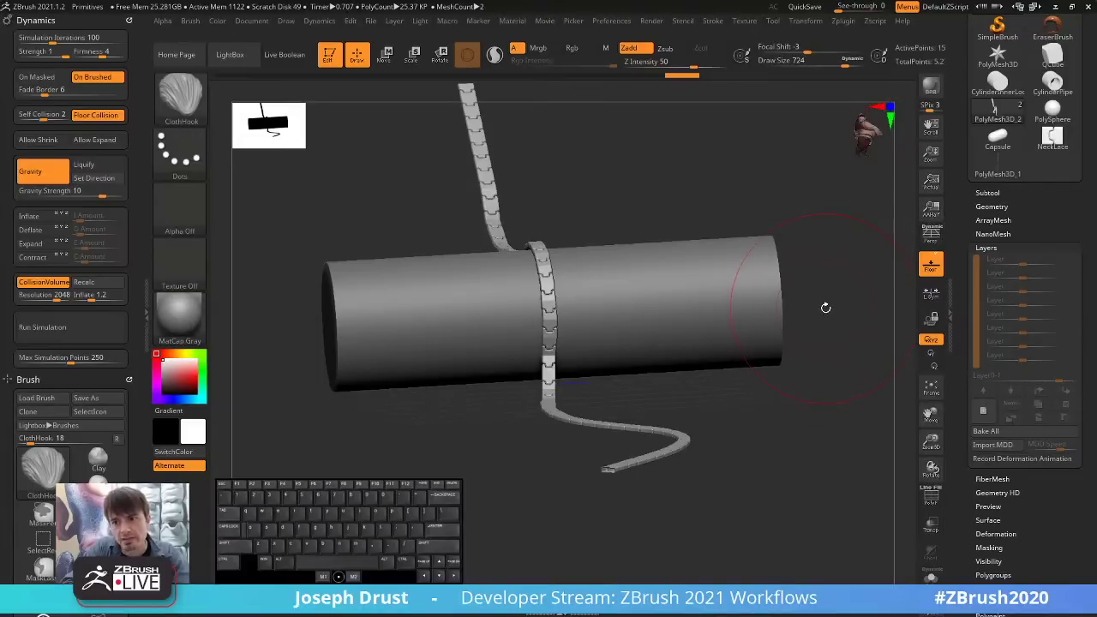
# Undo the simulation and the ClothHook strokes back to the straight strip.
pyautogui.moveTo(825, 307); pyautogui.dragTo(752, 249)
pyautogui.hotkey('ctrl', 'z')
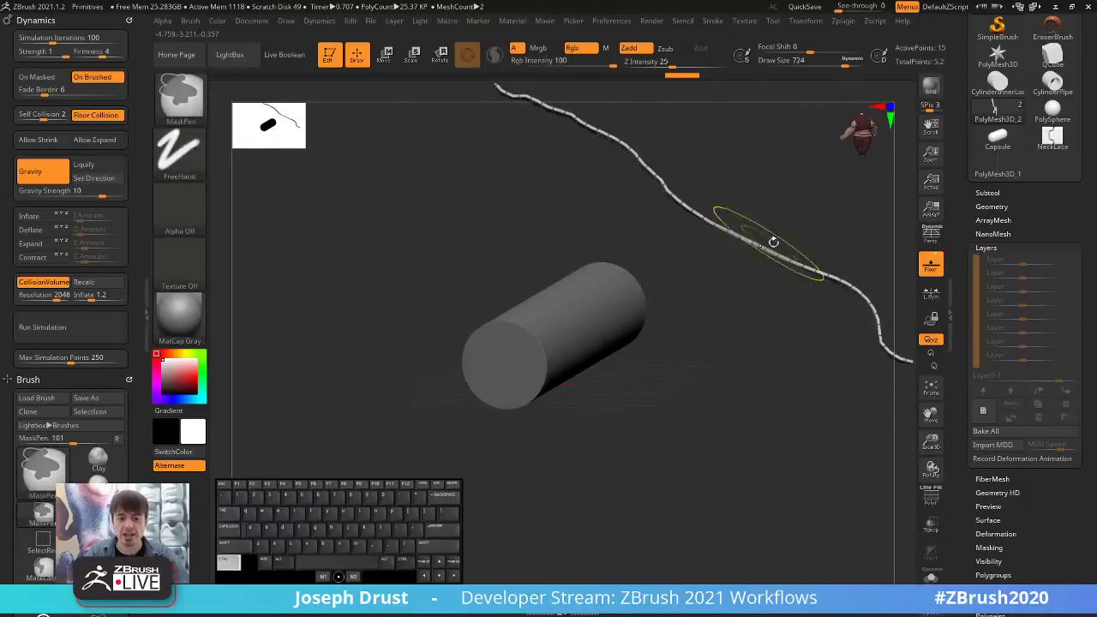
pyautogui.hotkey('ctrl', 'z')
pyautogui.hotkey('ctrl', 'z')
pyautogui.hotkey('ctrl', 'z')
pyautogui.moveTo(812, 204)
pyautogui.keyDown('alt'); pyautogui.mouseDown()
pyautogui.moveTo(781, 212)
pyautogui.moveTo(771, 228)
pyautogui.mouseUp(); pyautogui.keyUp('alt')
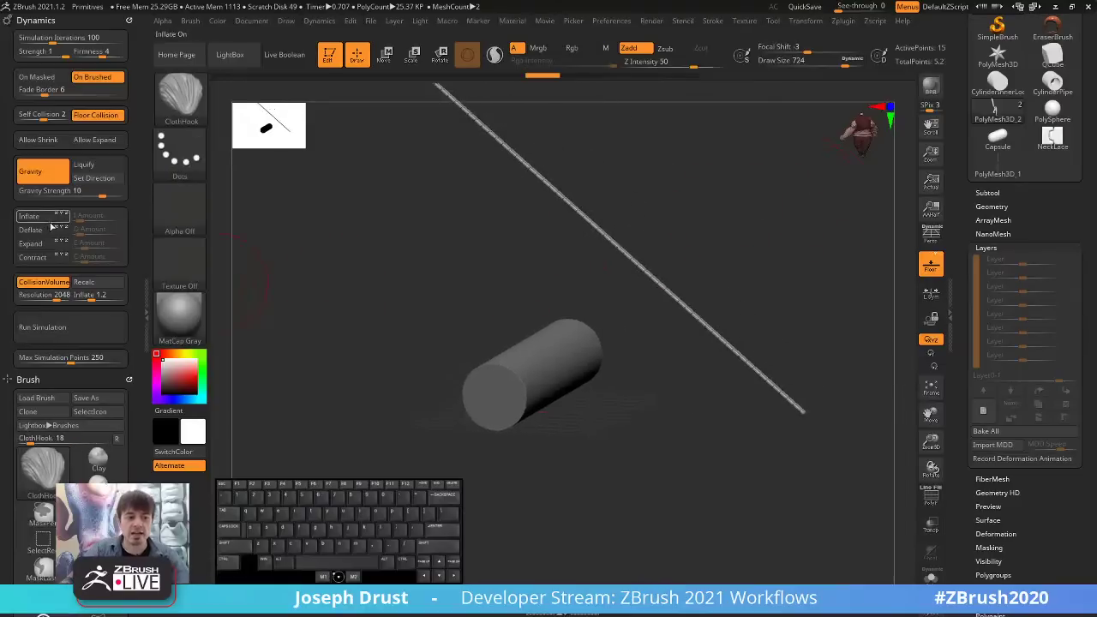
# Set the Gravity Strength to 2, test the simulation on the straight strip, and undo the simulated result.
pyautogui.click(100, 195)
pyautogui.write('2')
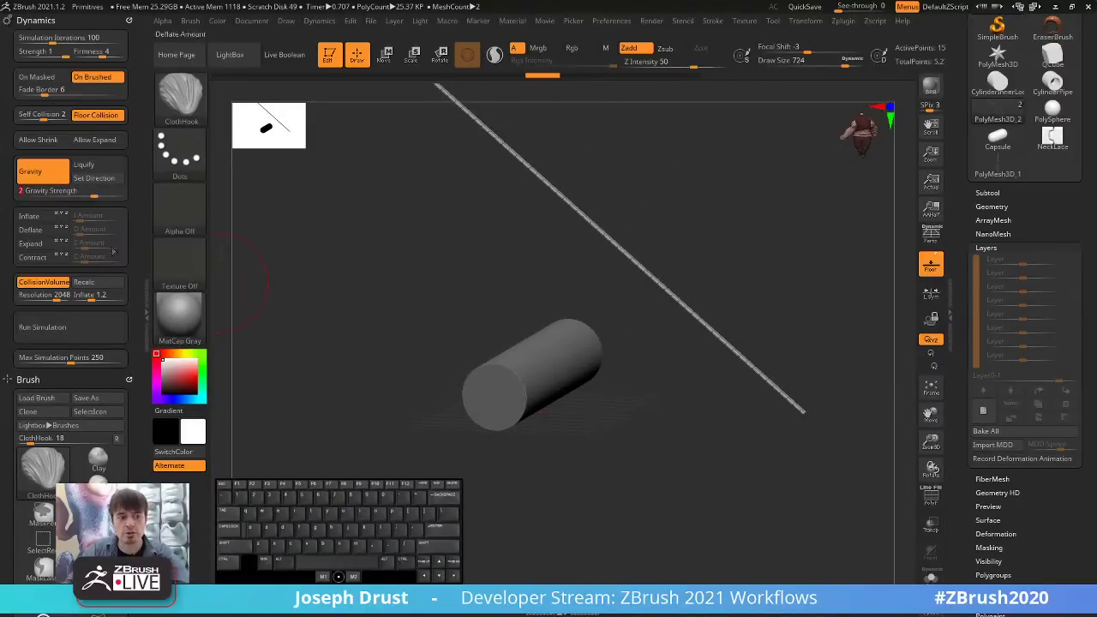
pyautogui.click(89, 332)
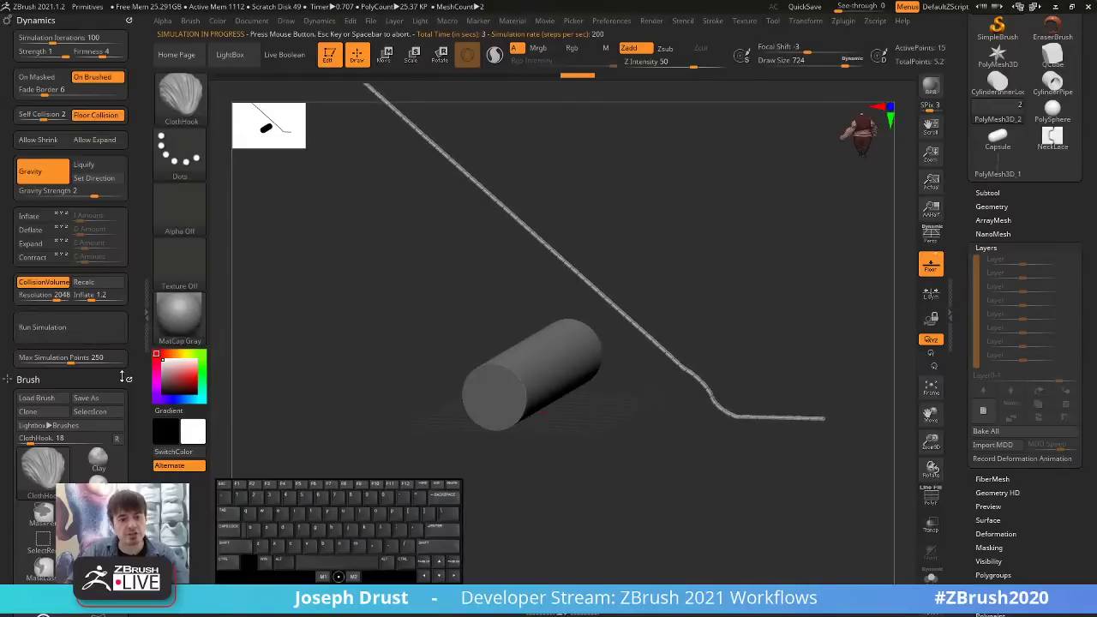
pyautogui.click(179, 111)
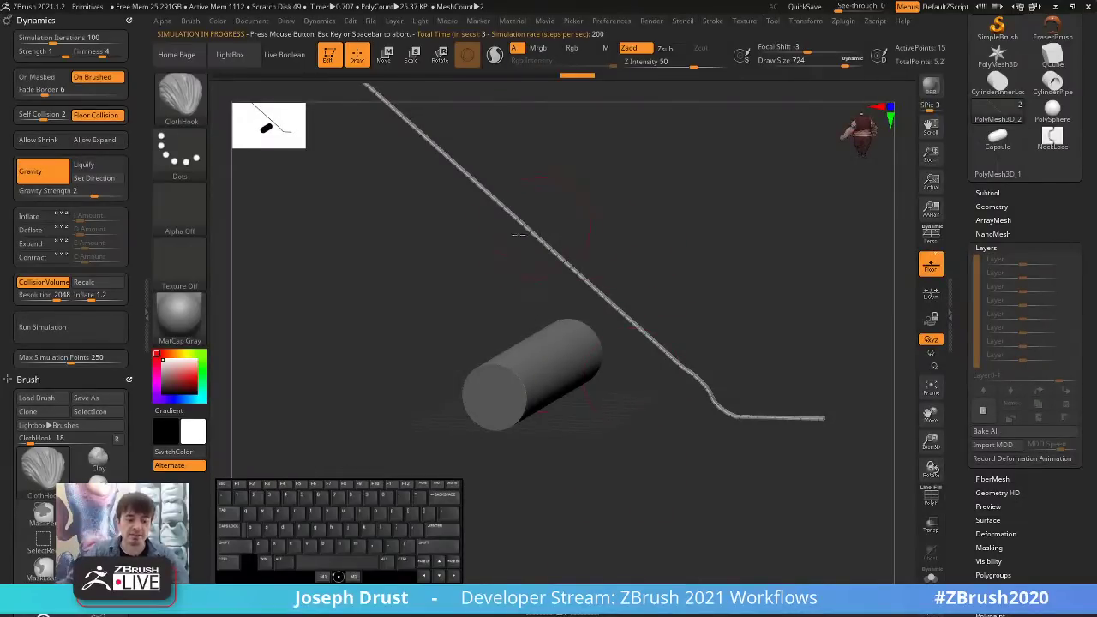
pyautogui.hotkey('ctrl', 'z')
# Turn on Liquify for the gravity simulation and bend the middle of the strip into a curve with the ClothHook brush.
pyautogui.moveTo(411, 276); pyautogui.dragTo(435, 269)
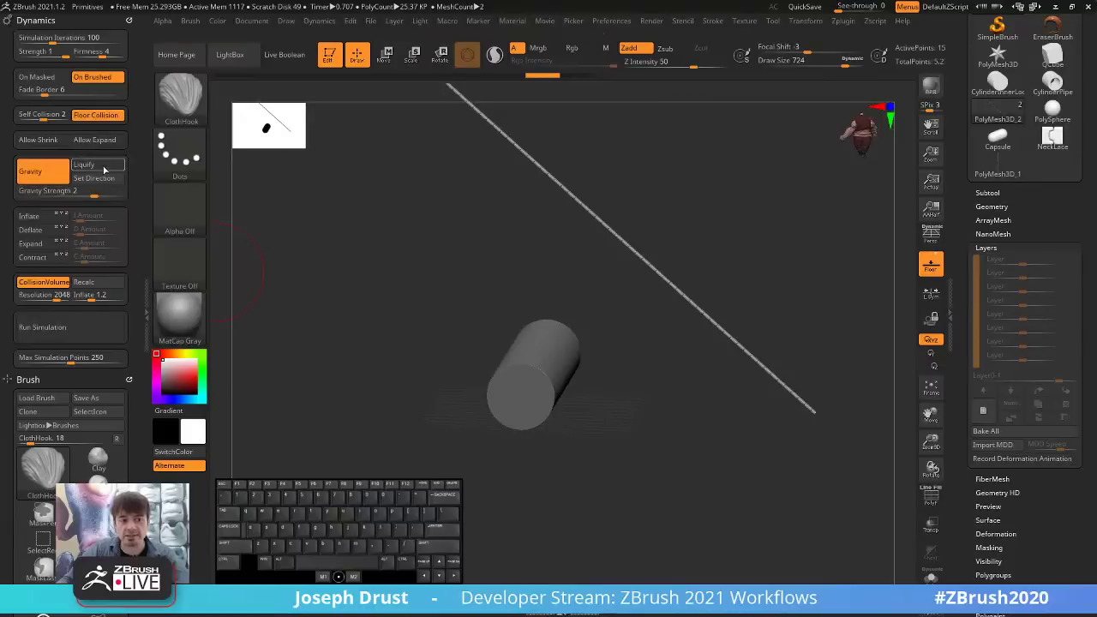
pyautogui.click(103, 167)
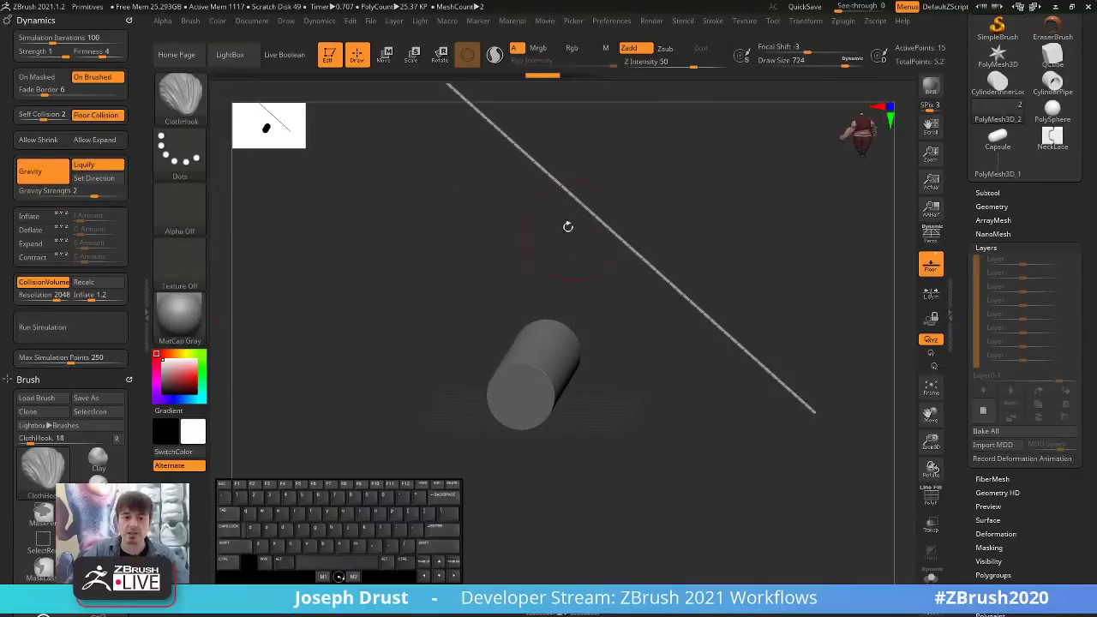
pyautogui.moveTo(597, 219)
pyautogui.mouseDown()
pyautogui.moveTo(649, 208)
pyautogui.moveTo(617, 214)
pyautogui.moveTo(639, 216)
pyautogui.mouseUp()
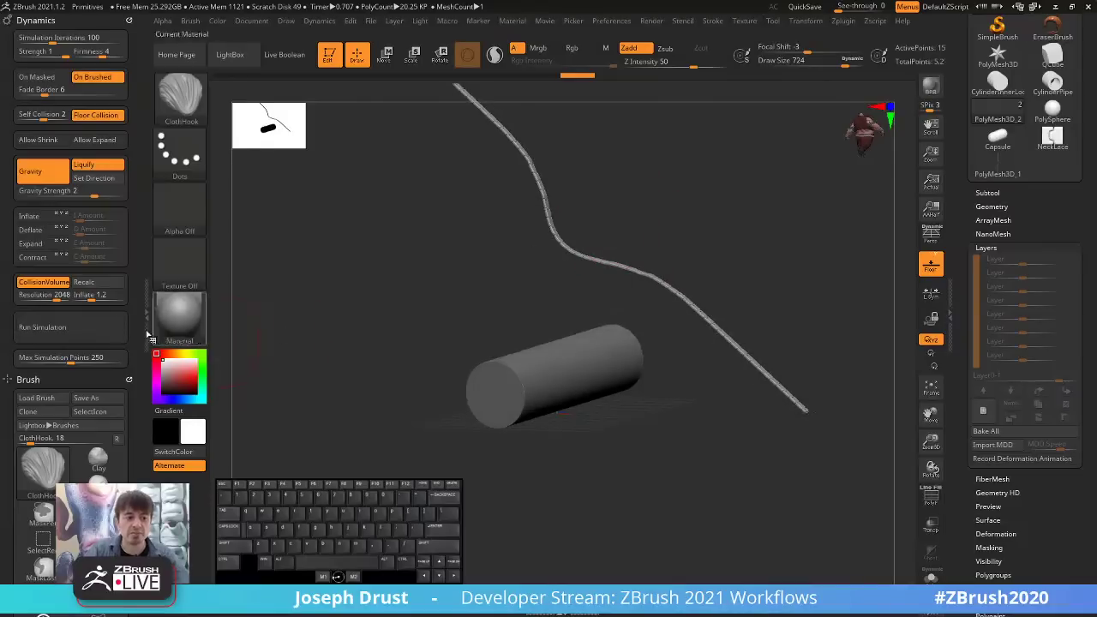
# Set the Gravity Strength to 5.
pyautogui.moveTo(92, 196); pyautogui.dragTo(90, 191)
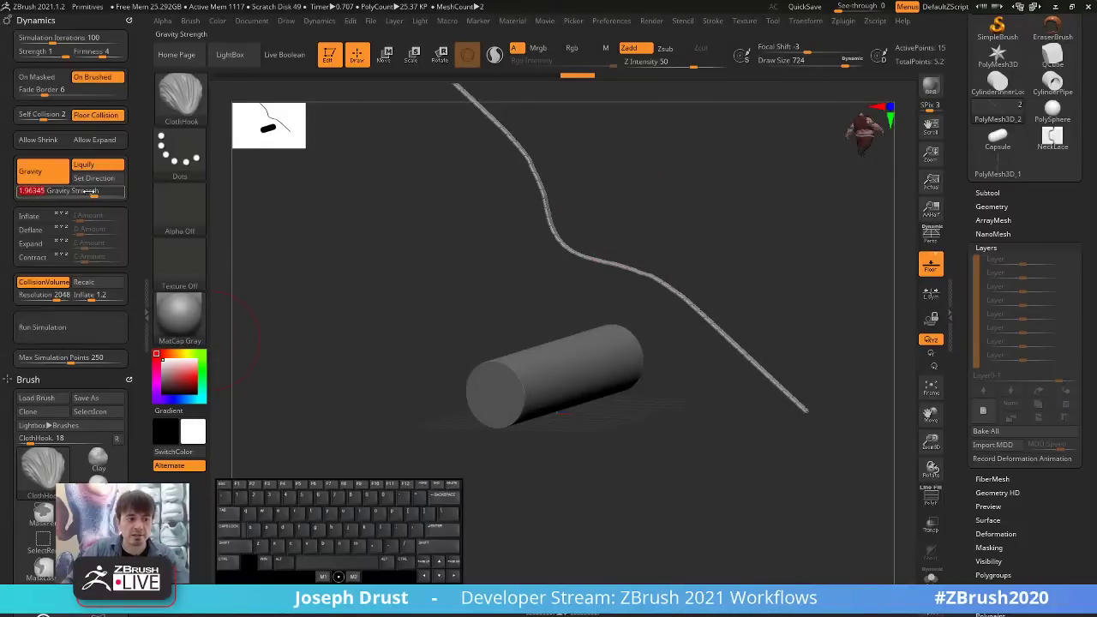
pyautogui.press('Return')
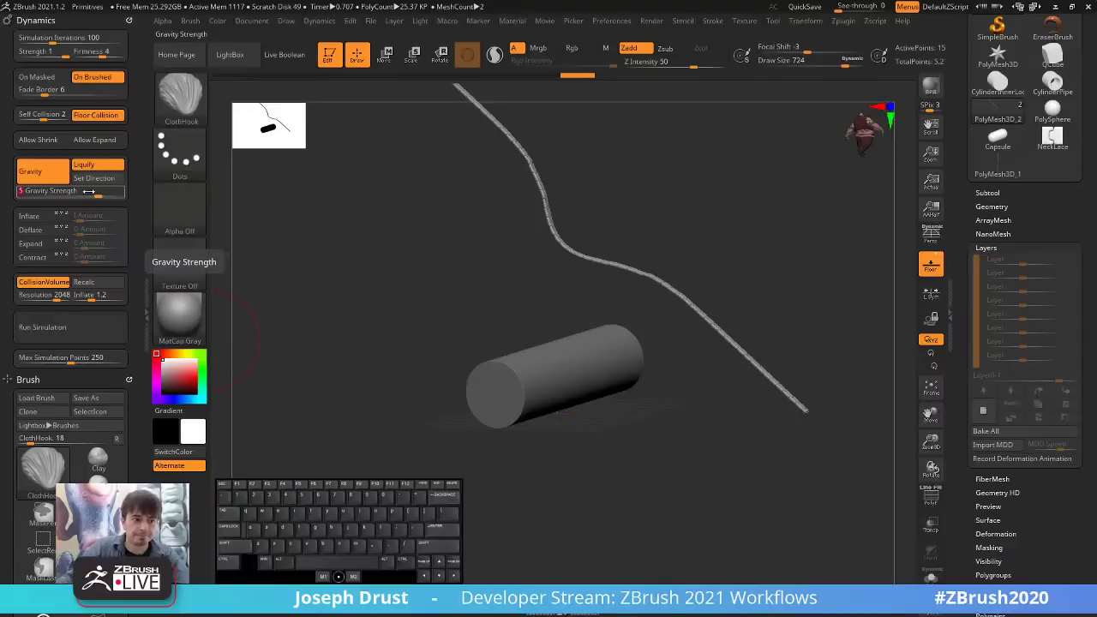
# Run the gravity simulation at strength 5 to drape the bent strip over the cylinder, and stop it once settled.
pyautogui.click(98, 334)
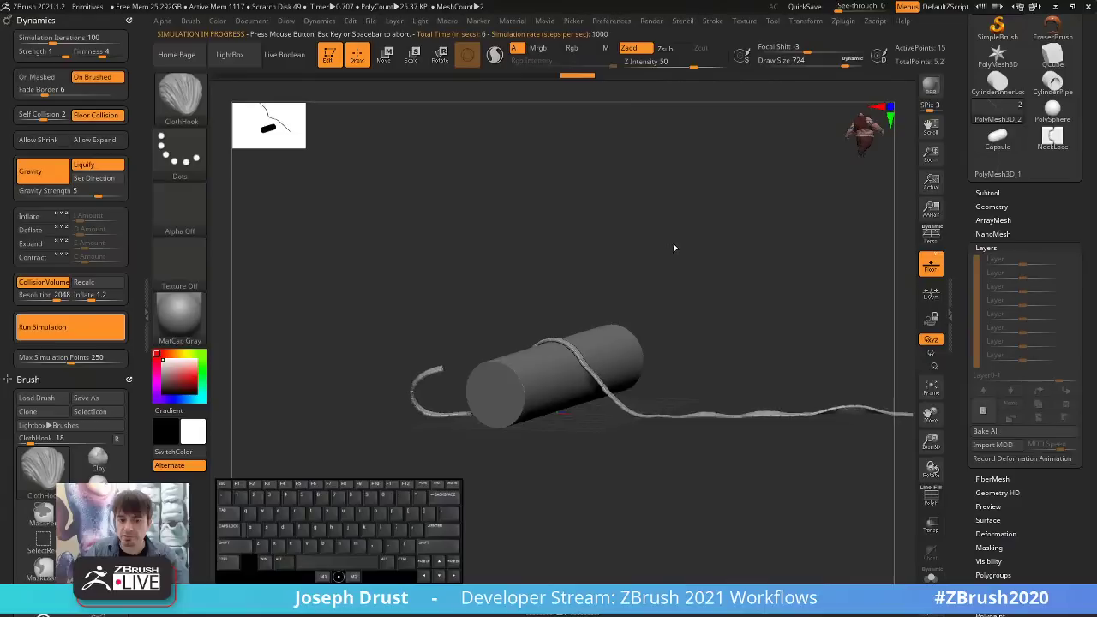
pyautogui.press('Escape')
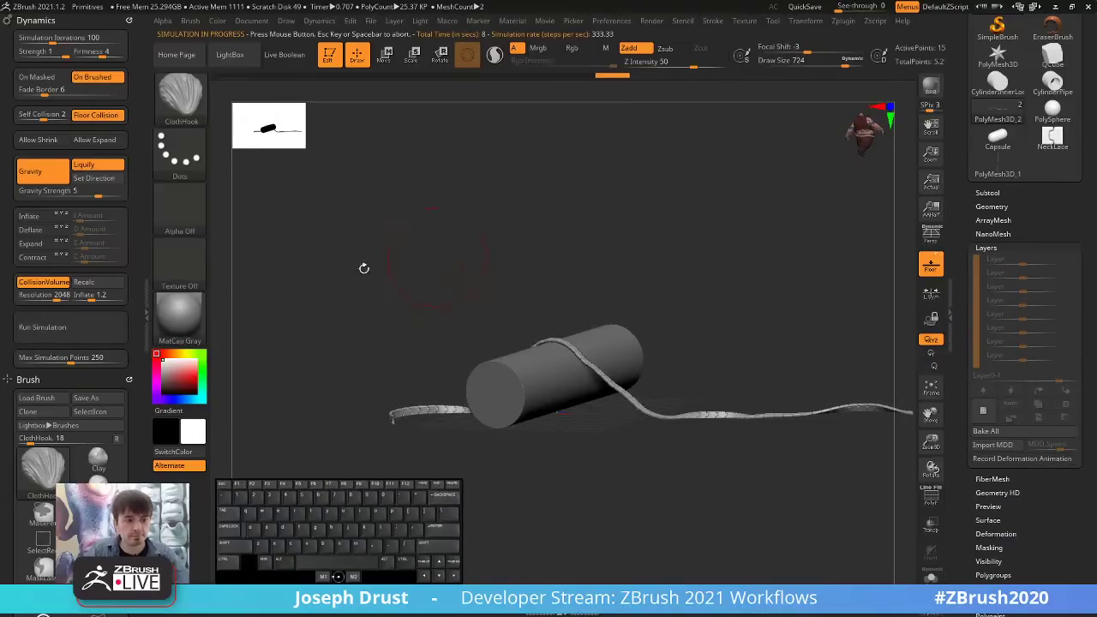
pyautogui.click(30, 171)
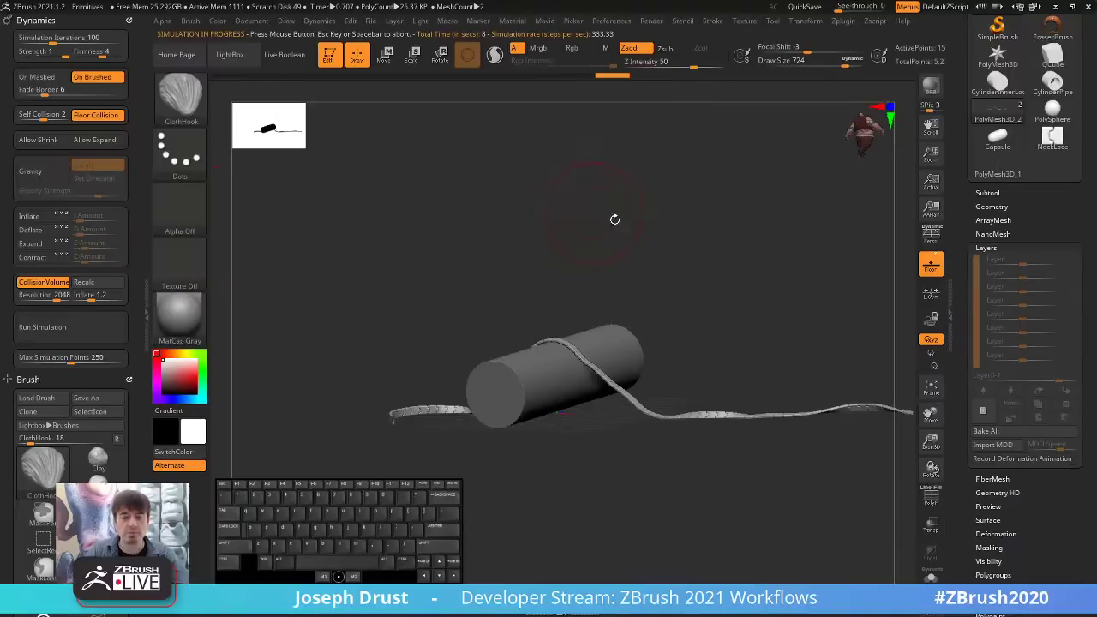
pyautogui.moveTo(681, 235); pyautogui.dragTo(677, 149)
pyautogui.hotkey('ctrl', 'z')
pyautogui.hotkey('ctrl', 'z')
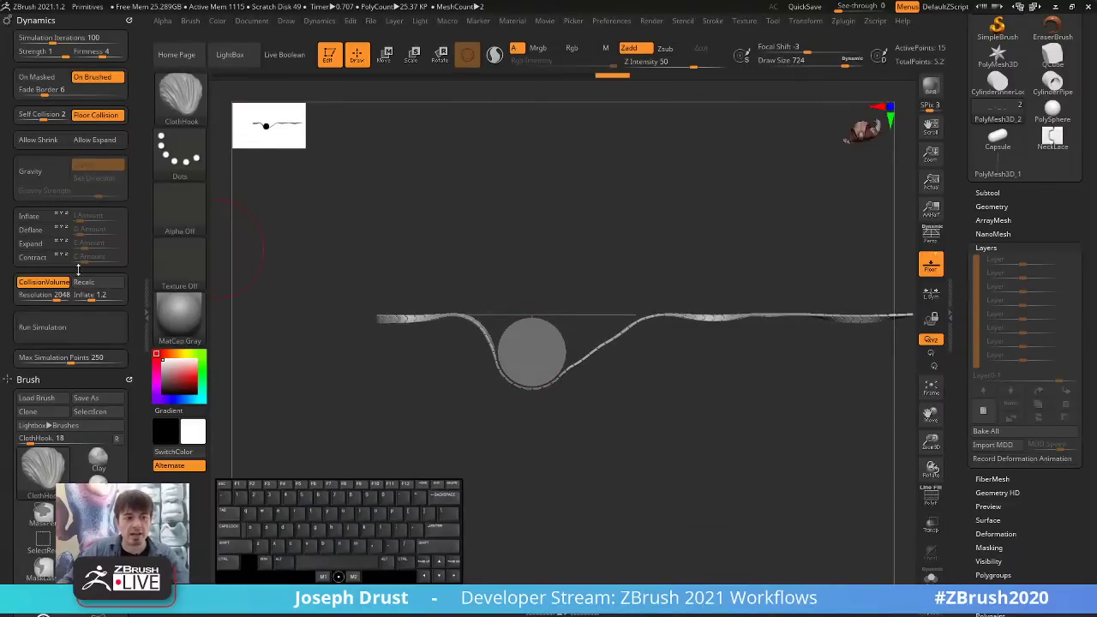
pyautogui.click(34, 172)
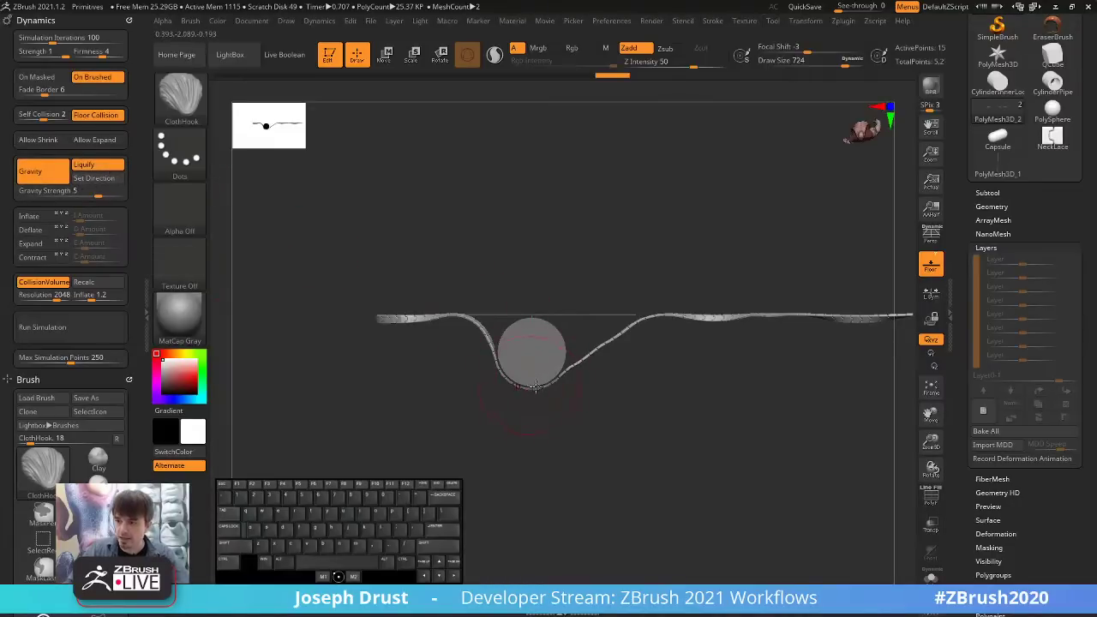
pyautogui.moveTo(549, 465); pyautogui.dragTo(646, 205)
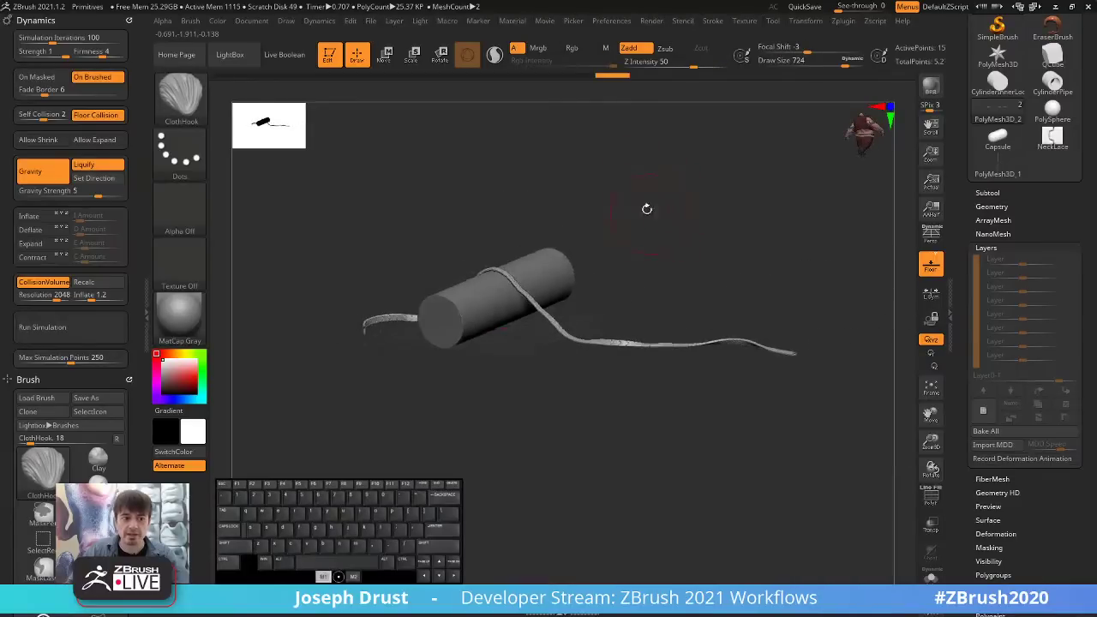
# Run the gravity simulation repeatedly on the thin strip and its looped bend above the cylinder.
pyautogui.click(67, 332)
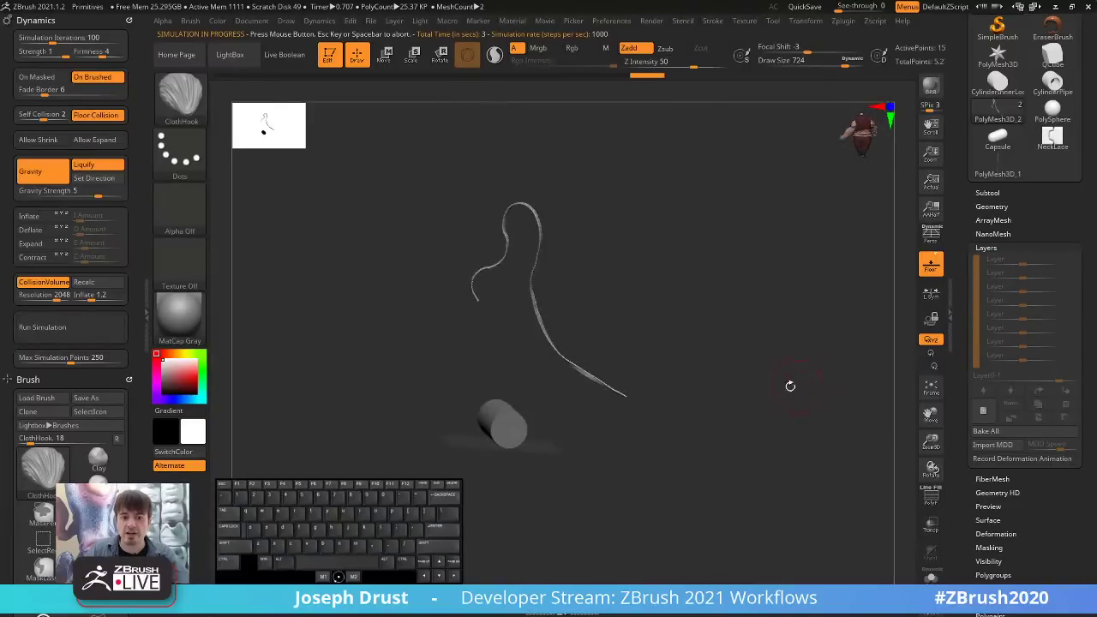
pyautogui.click(114, 336)
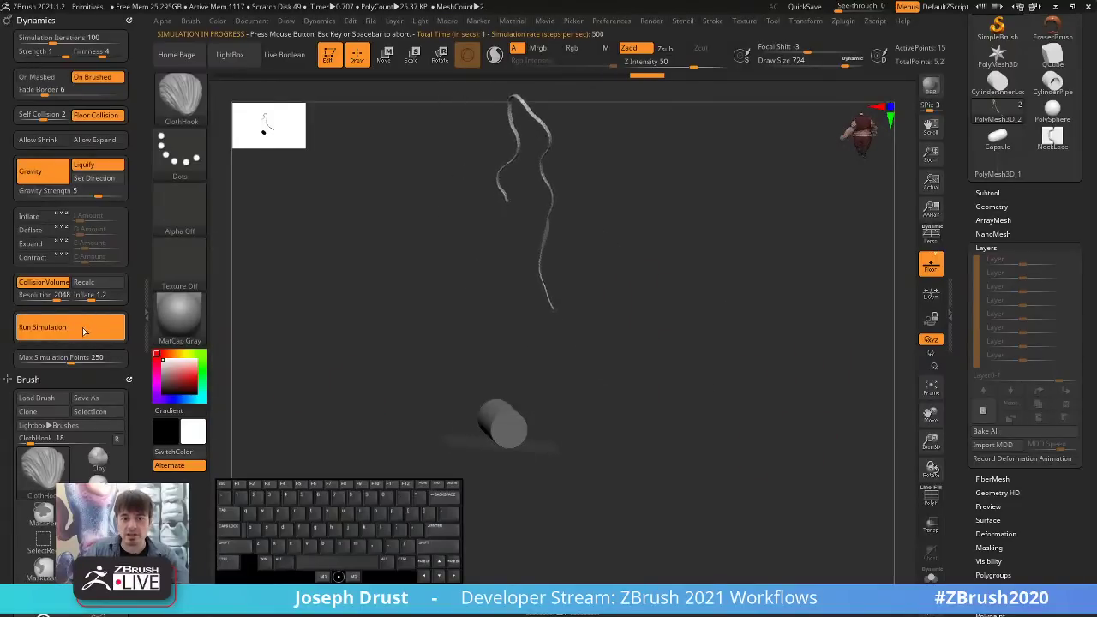
pyautogui.click(74, 329)
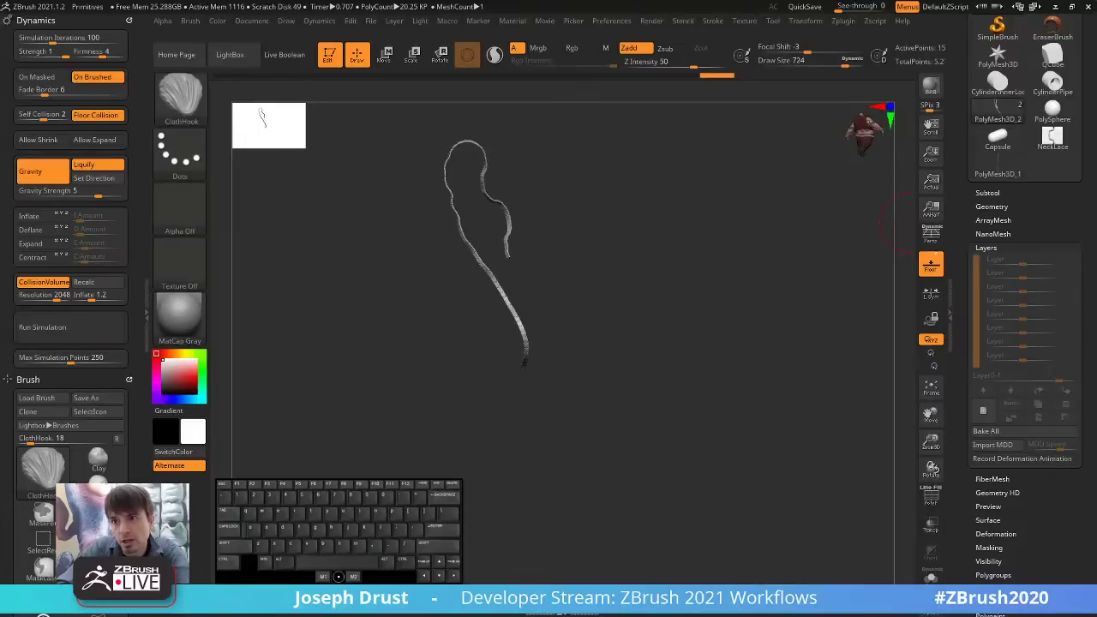
pyautogui.click(989, 195)
pyautogui.scroll(-5, 966, 240)
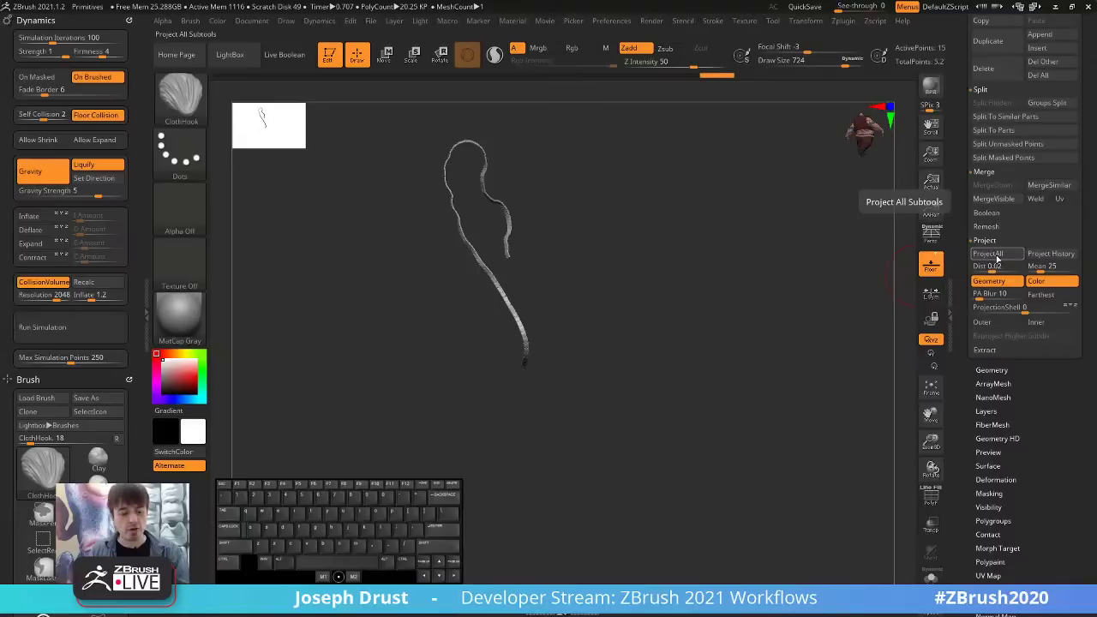
pyautogui.press('ctrl')
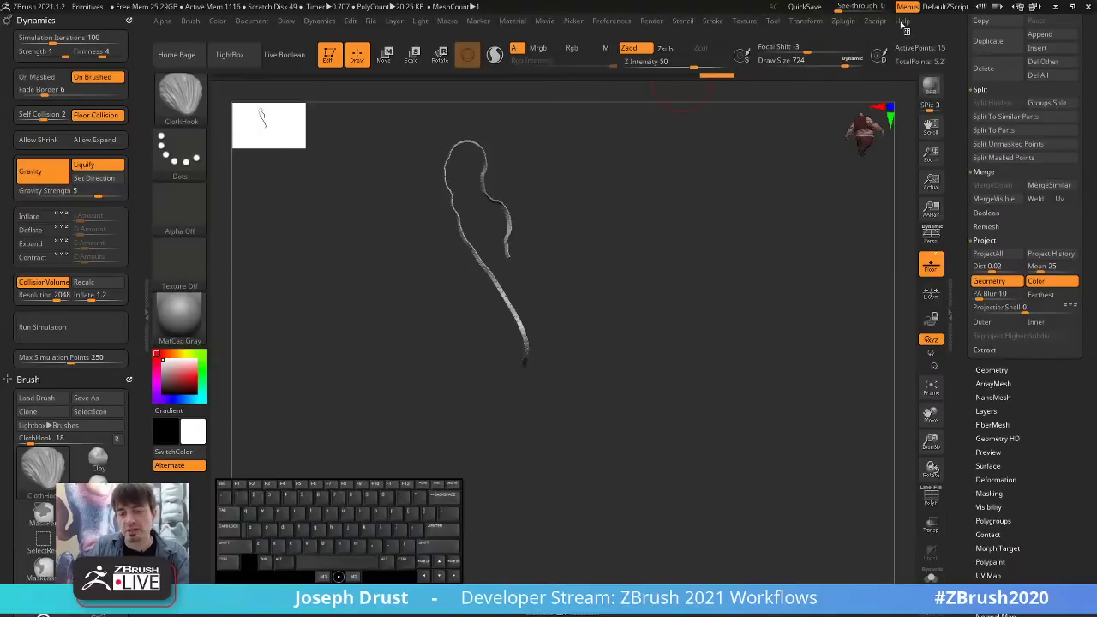
pyautogui.click(902, 22)
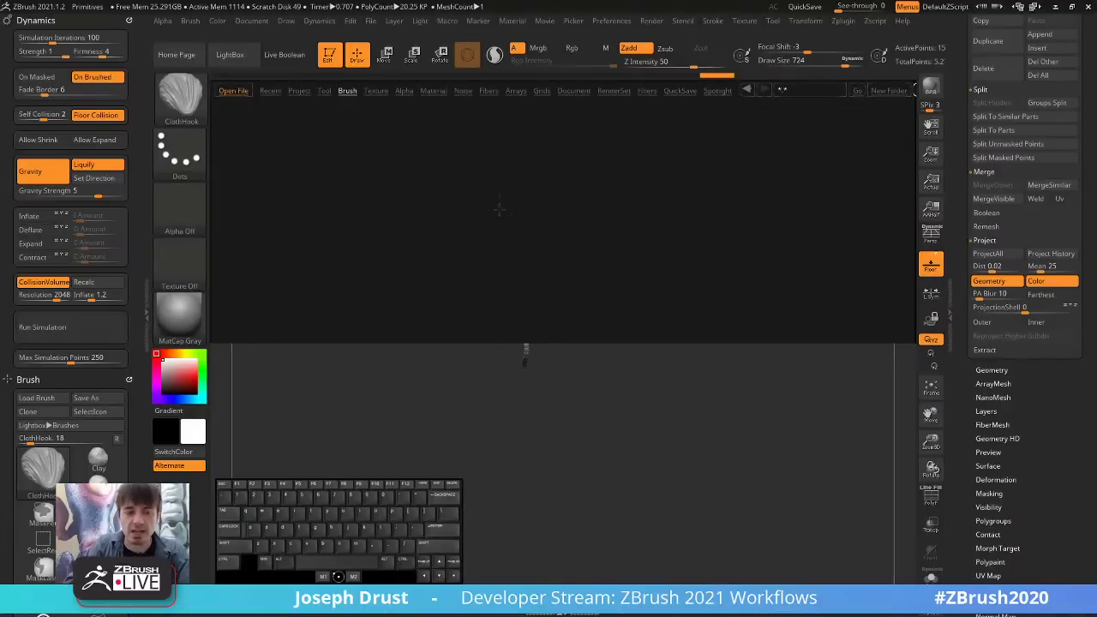
pyautogui.click(300, 91)
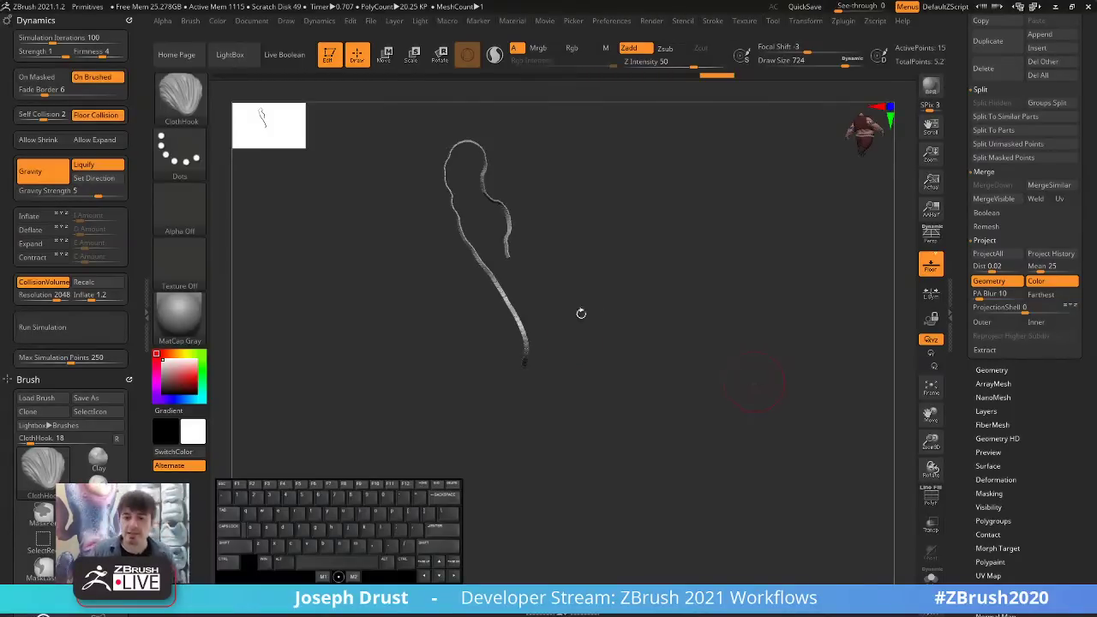
# Switch the active tool to the PolySphere, frame it in the view and show its move gizmo.
pyautogui.keyDown('shift'); pyautogui.moveTo(706, 271); pyautogui.dragTo(710, 299); pyautogui.keyUp('shift')
pyautogui.scroll(10, 953, 293)
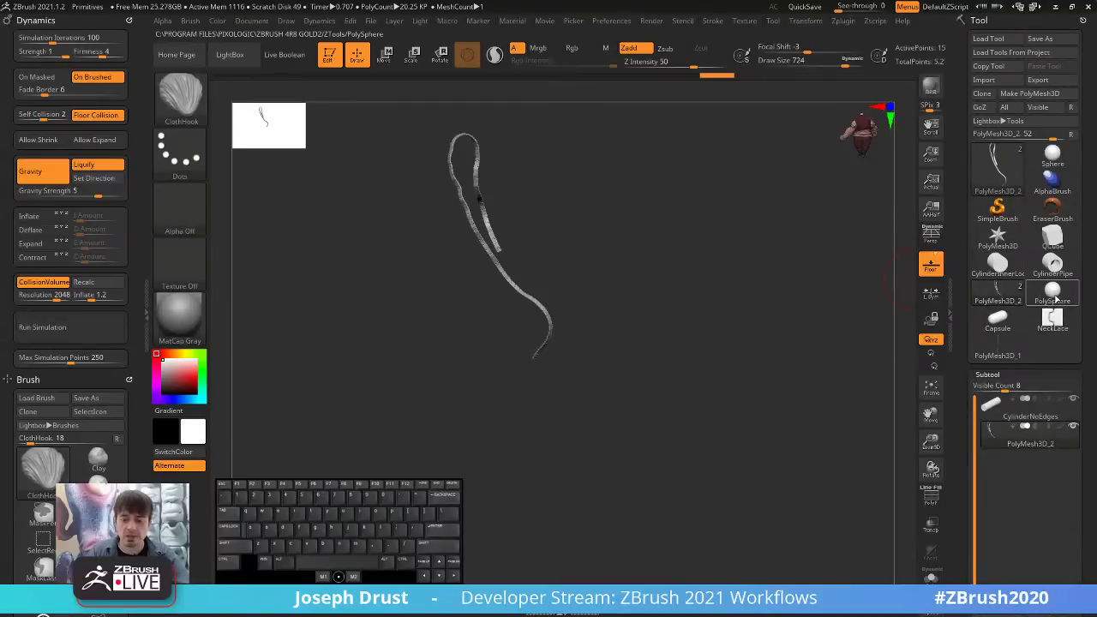
pyautogui.click(1053, 295)
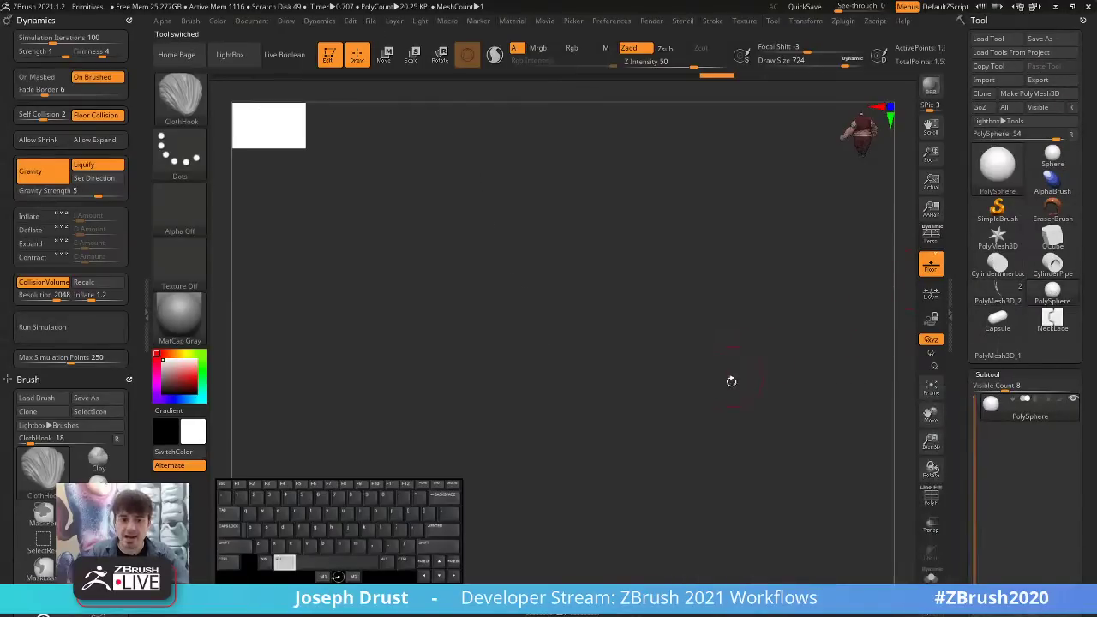
pyautogui.moveTo(731, 381)
pyautogui.keyDown('alt'); pyautogui.mouseDown()
pyautogui.moveTo(818, 395)
pyautogui.moveTo(801, 339)
pyautogui.moveTo(713, 315)
pyautogui.mouseUp(); pyautogui.keyUp('alt')
pyautogui.press('w')
pyautogui.click(932, 391)
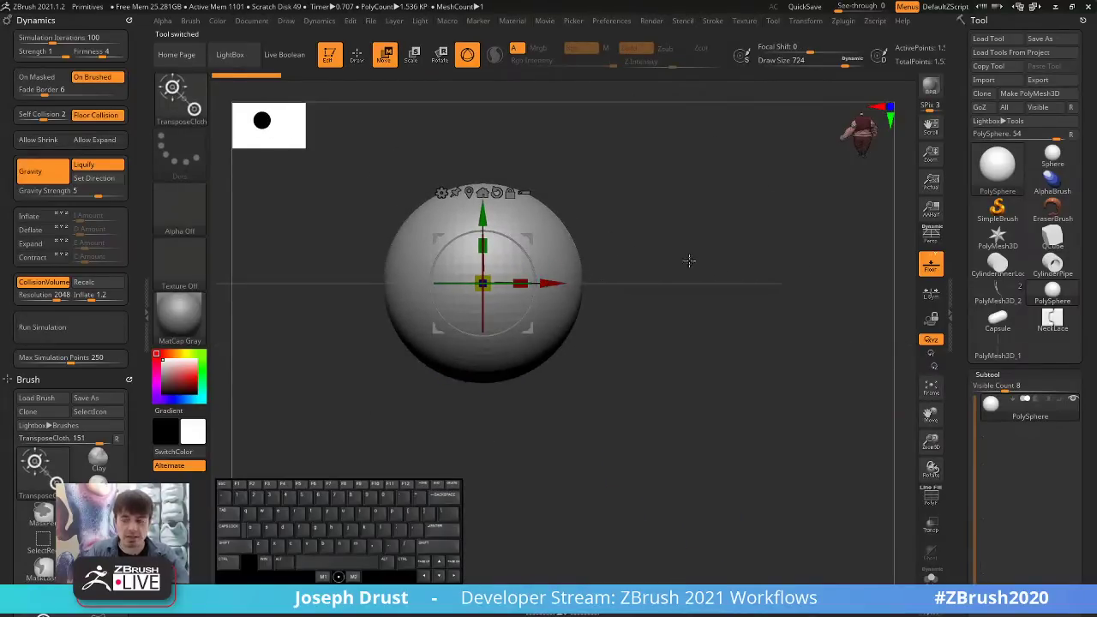
pyautogui.keyDown('alt'); pyautogui.moveTo(689, 259); pyautogui.dragTo(657, 248); pyautogui.keyUp('alt')
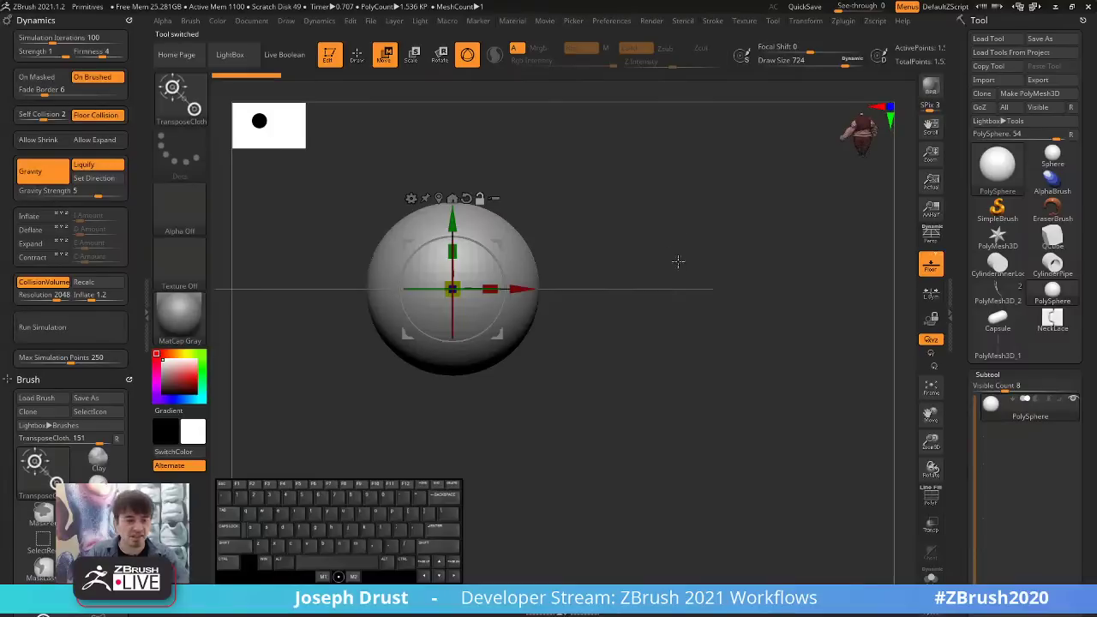
# Duplicate the sphere along the X axis with the gizmo to make a row of five spheres.
pyautogui.keyDown('ctrl'); pyautogui.moveTo(519, 276); pyautogui.dragTo(725, 277); pyautogui.keyUp('ctrl')
pyautogui.keyDown('alt'); pyautogui.moveTo(778, 406); pyautogui.dragTo(576, 386); pyautogui.keyUp('alt')
pyautogui.hotkey('ctrl', 'z')
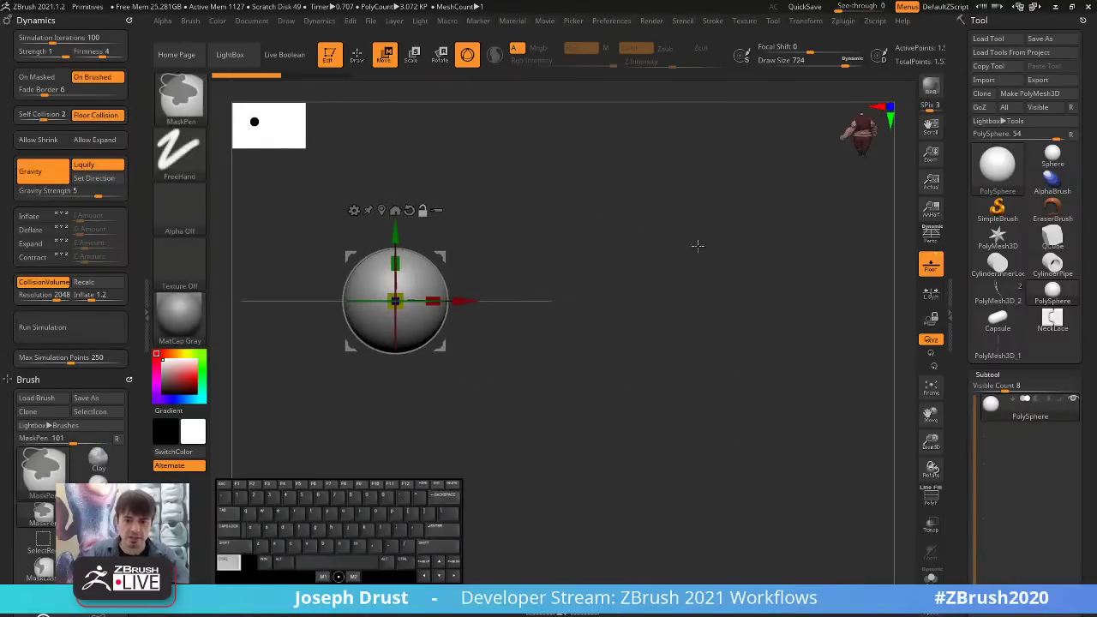
pyautogui.keyDown('ctrl'); pyautogui.moveTo(462, 300); pyautogui.dragTo(1094, 305); pyautogui.keyUp('ctrl')
pyautogui.keyDown('alt'); pyautogui.moveTo(742, 445); pyautogui.dragTo(665, 422); pyautogui.keyUp('alt')
pyautogui.keyDown('ctrl'); pyautogui.moveTo(448, 203); pyautogui.dragTo(429, 227); pyautogui.keyUp('ctrl')
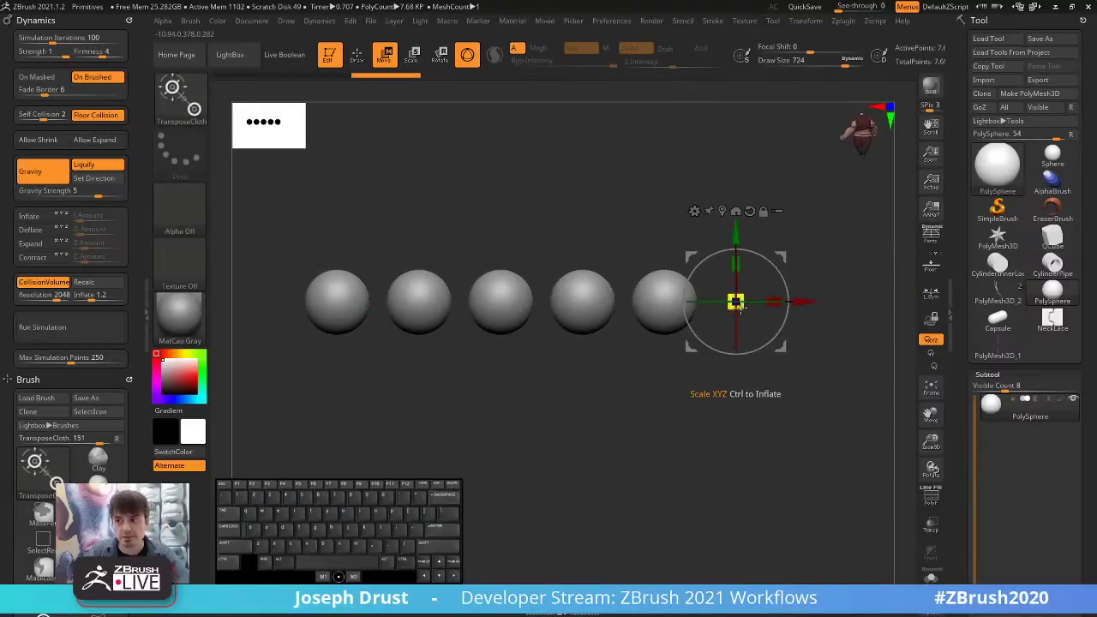
# Select the ClayBuildup brush and sculpt strokes on each of the five spheres separately.
pyautogui.press('q')
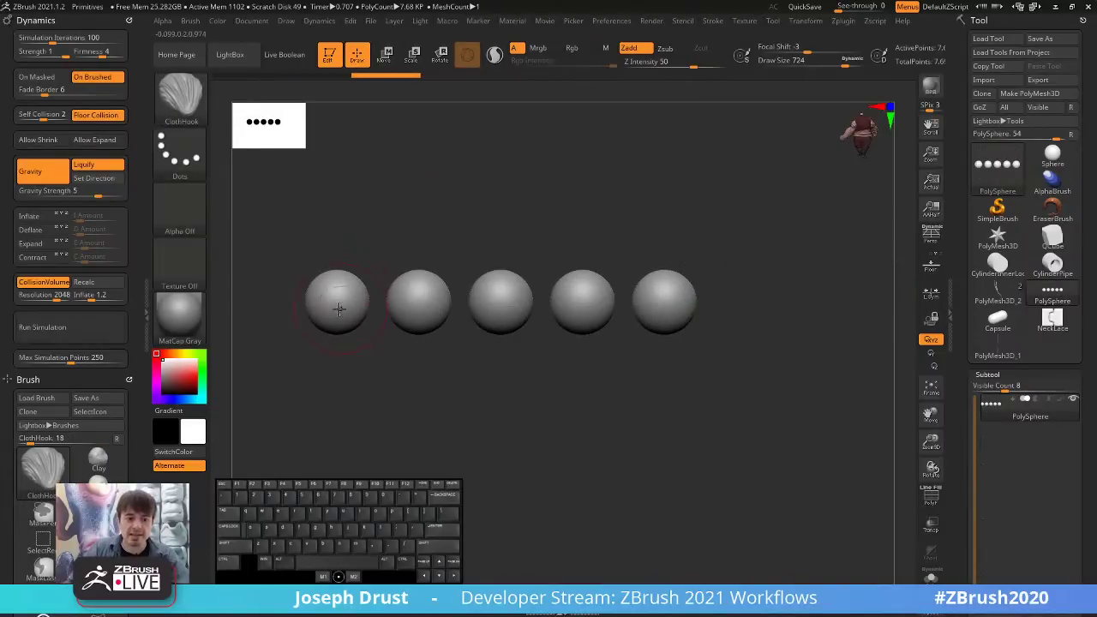
pyautogui.press('b')
pyautogui.press('c')
pyautogui.press('b')
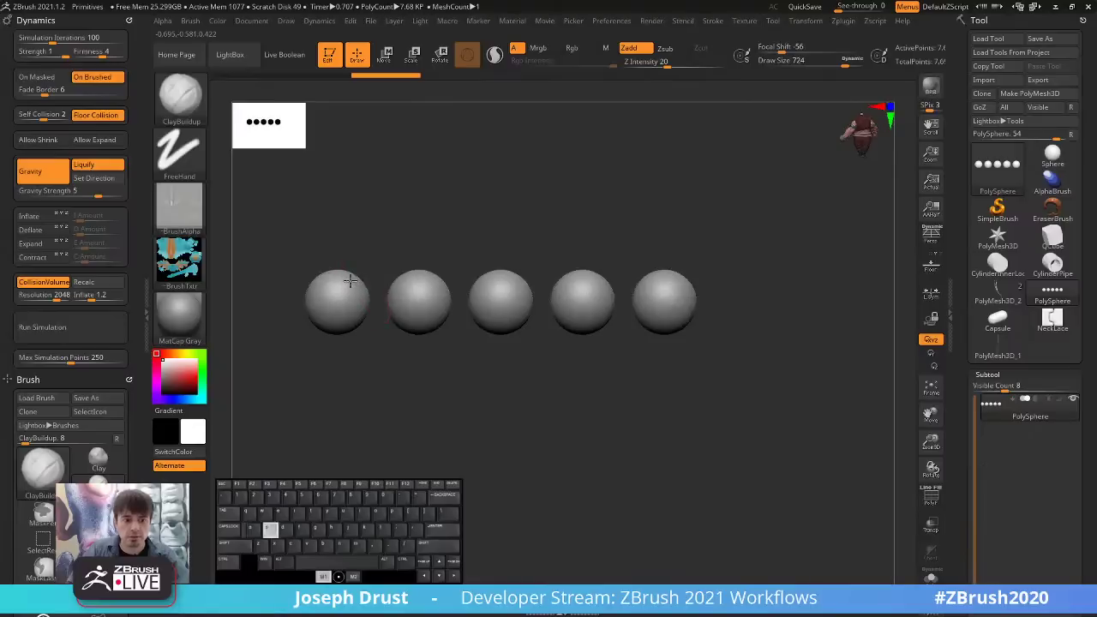
pyautogui.moveTo(349, 280)
pyautogui.mouseDown()
pyautogui.moveTo(331, 294)
pyautogui.moveTo(364, 302)
pyautogui.mouseUp()
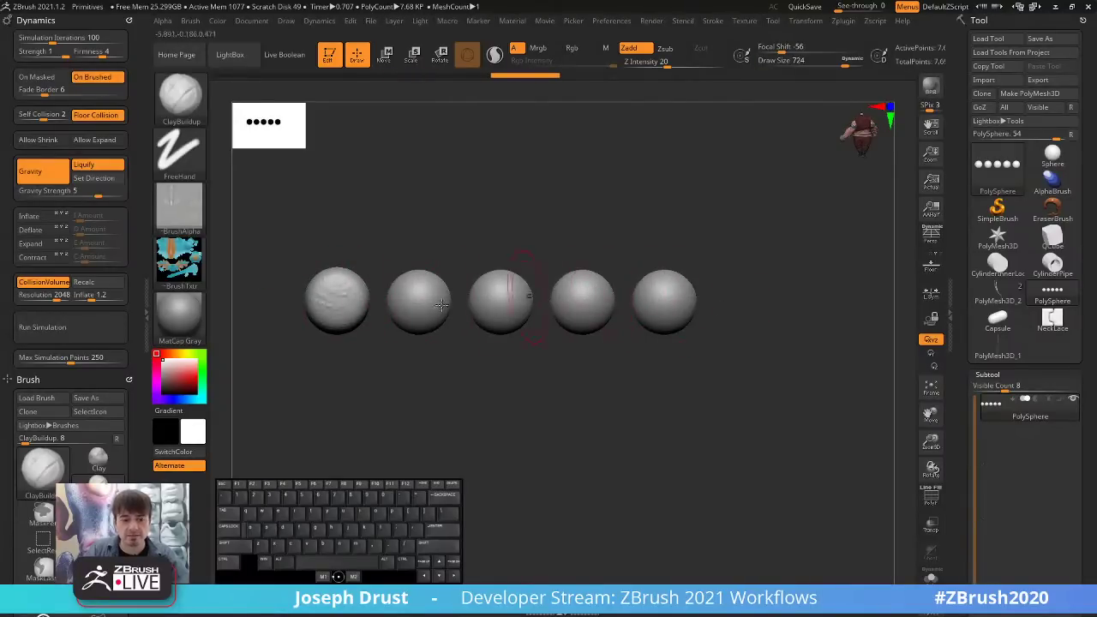
pyautogui.moveTo(414, 302); pyautogui.dragTo(427, 305)
pyautogui.moveTo(495, 304); pyautogui.dragTo(499, 308)
pyautogui.moveTo(572, 296)
pyautogui.mouseDown()
pyautogui.moveTo(591, 305)
pyautogui.moveTo(656, 288)
pyautogui.moveTo(664, 318)
pyautogui.mouseUp()
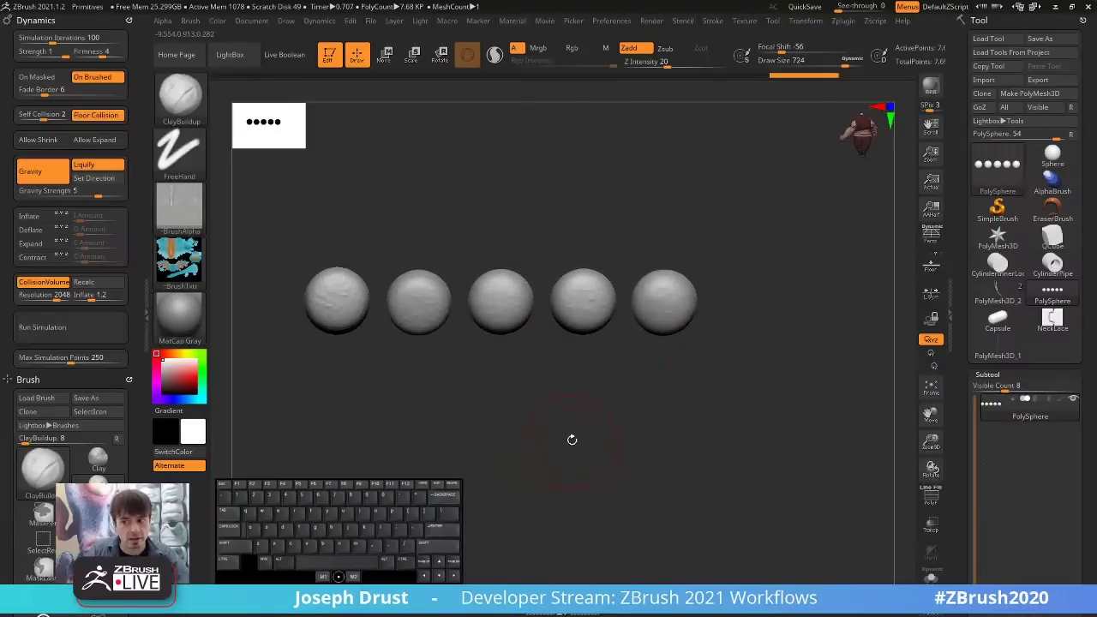
# Undo the clay strokes and the sphere duplicates back to the single sphere.
pyautogui.hotkey('ctrl', 'z')
pyautogui.hotkey('ctrl', 'z')
pyautogui.hotkey('ctrl', 'z')
pyautogui.hotkey('ctrl', 'z')
pyautogui.hotkey('ctrl', 'z')
pyautogui.hotkey('ctrl', 'z')
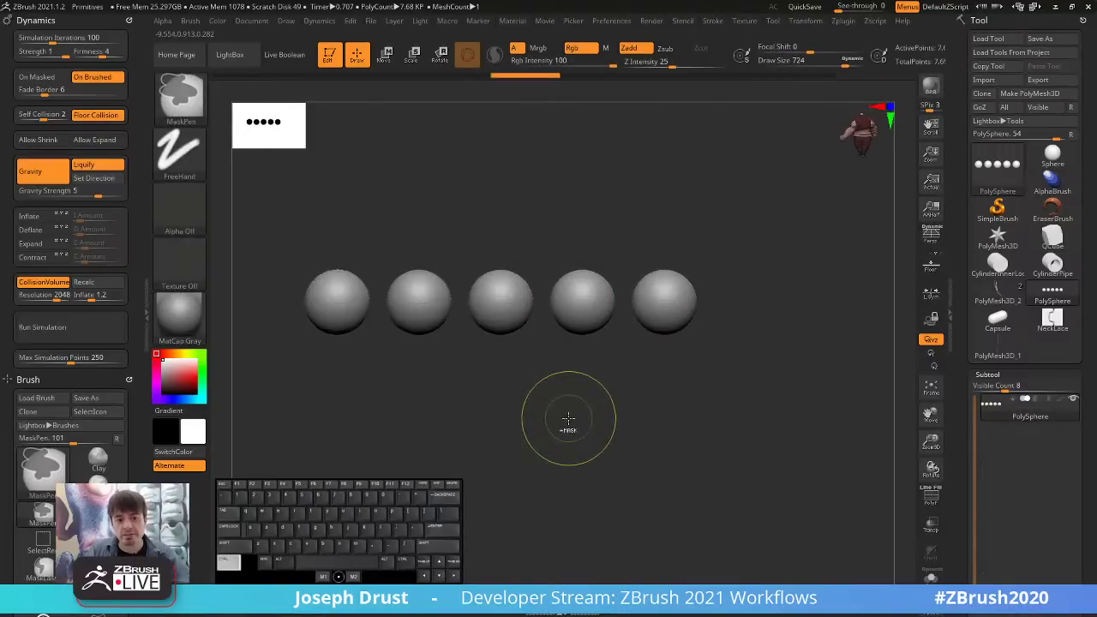
pyautogui.hotkey('ctrl', 'z')
pyautogui.hotkey('ctrl', 'z')
pyautogui.hotkey('ctrl', 'z')
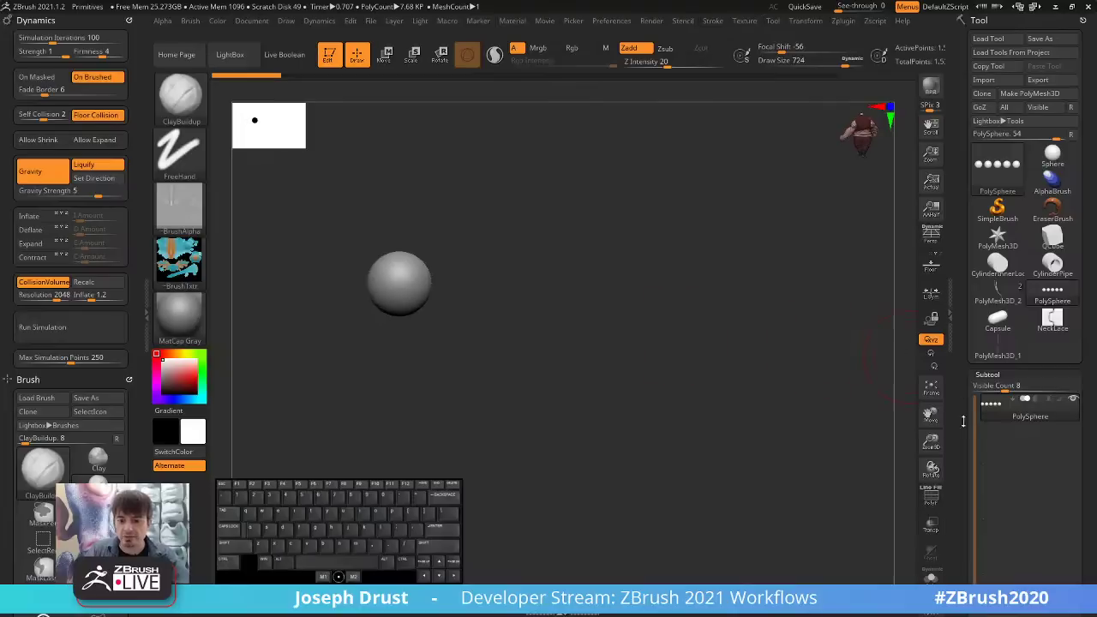
# Turn on Array Mesh for the sphere and enable its Transpose, Lock Pos and Lock Size options.
pyautogui.moveTo(963, 420); pyautogui.dragTo(977, 229)
pyautogui.press('shift')
pyautogui.click(979, 221)
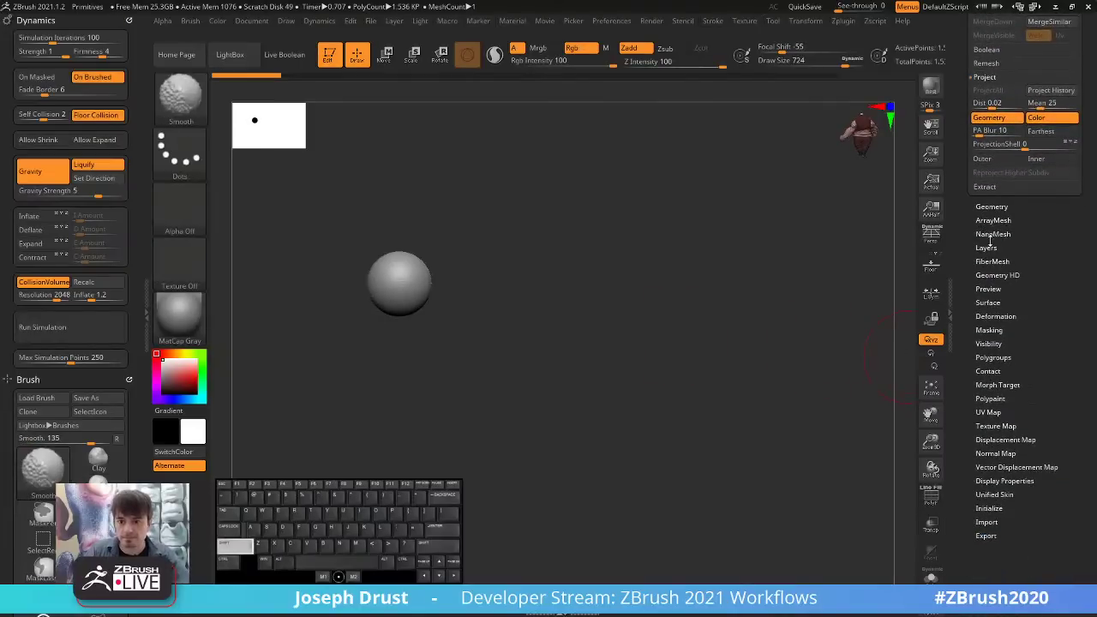
pyautogui.click(990, 259)
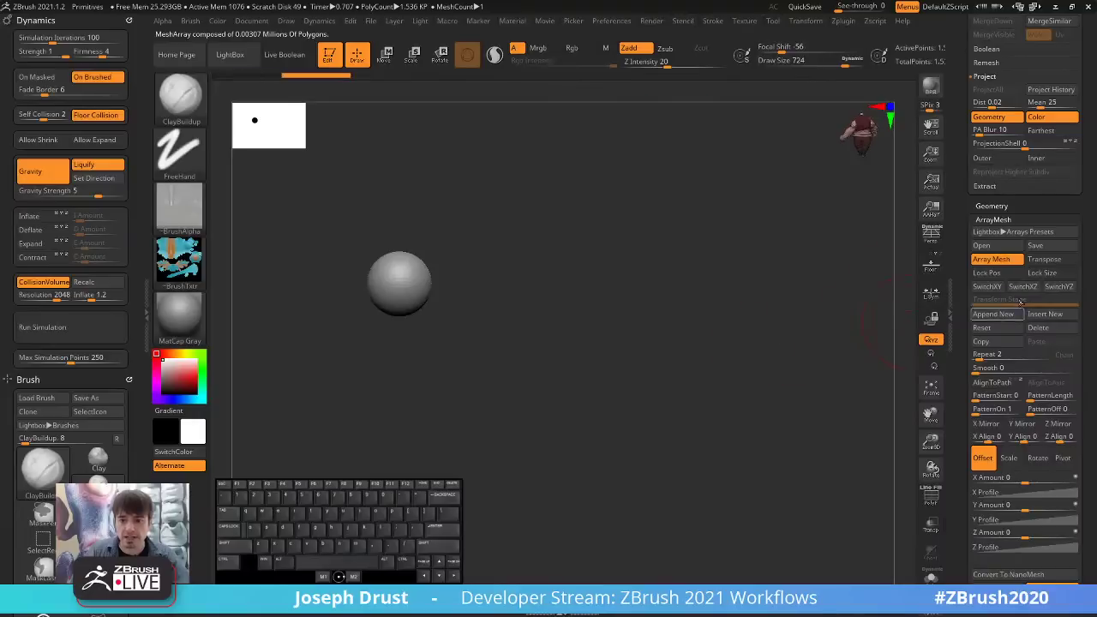
pyautogui.click(1041, 259)
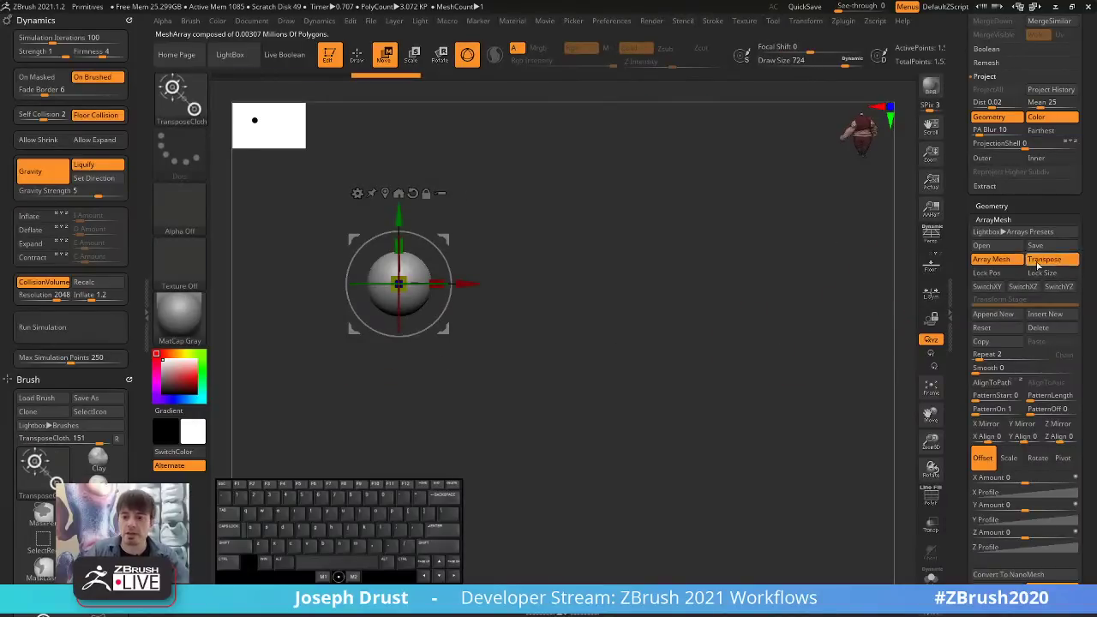
pyautogui.click(1040, 273)
pyautogui.click(987, 272)
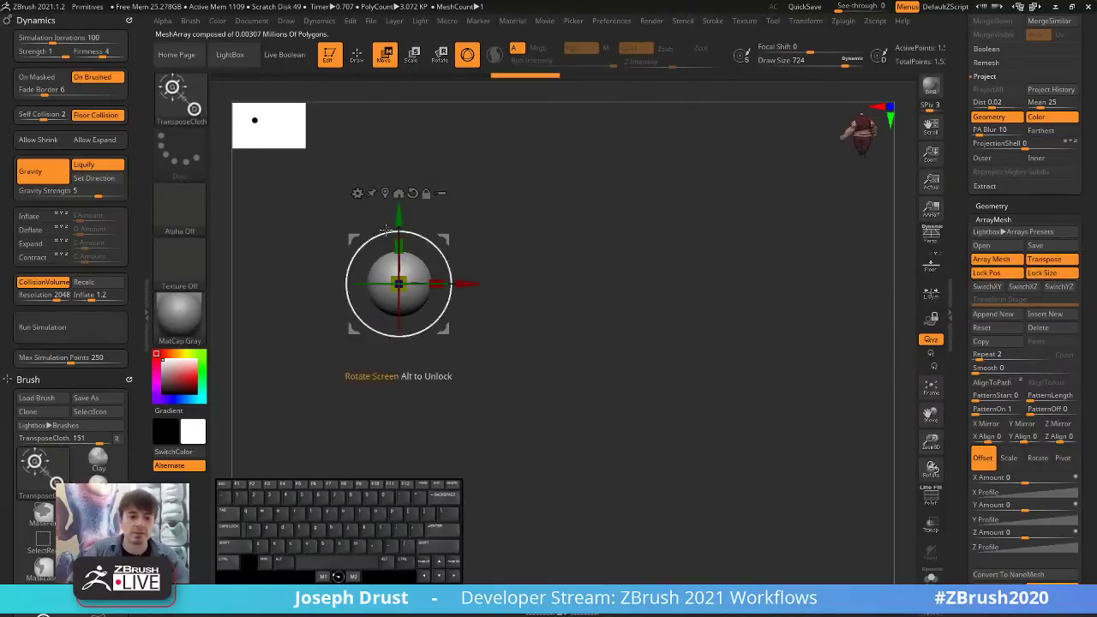
# Offset the array about -9.81 along X with the Transpose line and set Repeat to 6.
pyautogui.click(466, 54)
pyautogui.keyDown('shift'); pyautogui.moveTo(399, 283); pyautogui.dragTo(970, 271); pyautogui.keyUp('shift')
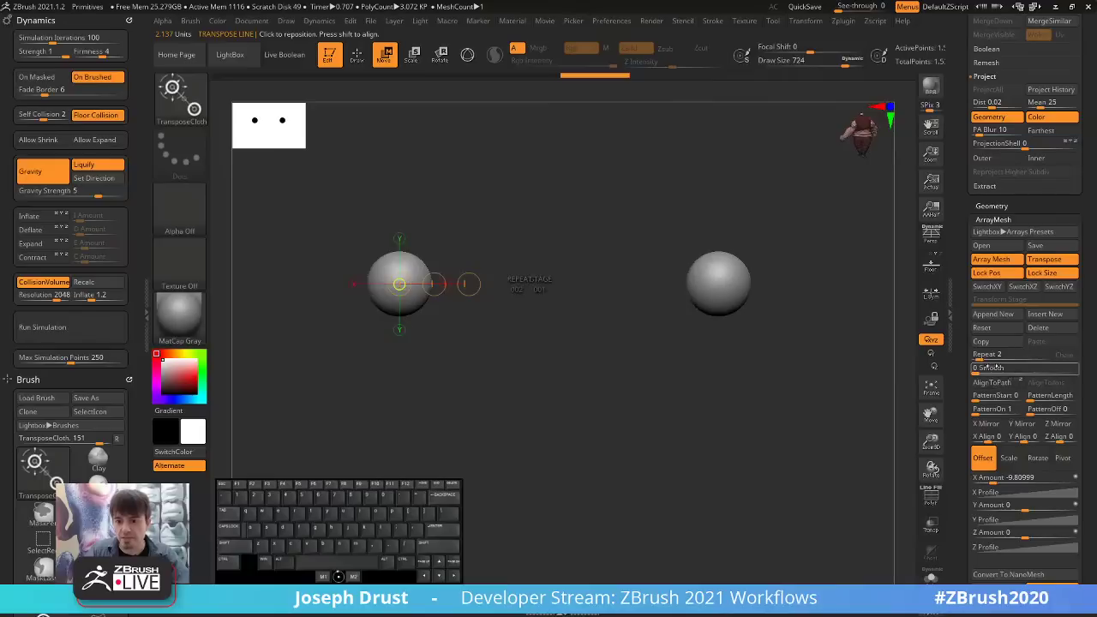
pyautogui.moveTo(983, 353); pyautogui.dragTo(977, 354)
pyautogui.keyDown('alt'); pyautogui.moveTo(732, 419); pyautogui.dragTo(355, 282, button='right'); pyautogui.keyUp('alt')
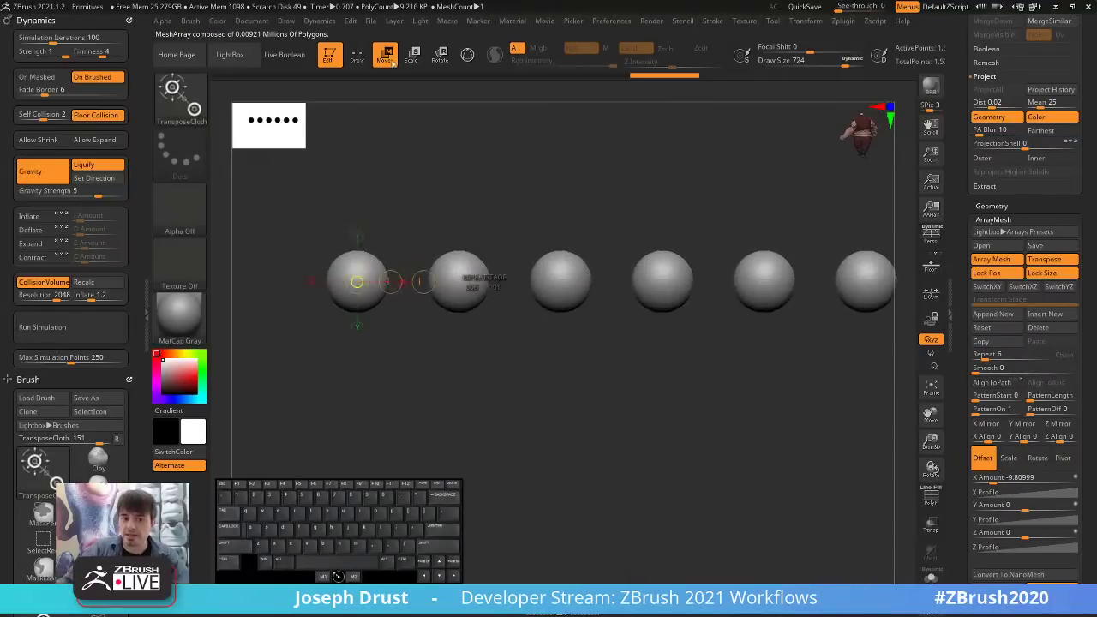
# Set the ClayBuildup draw size to 280 and build up a raised lump on the front of the first arrayed sphere.
pyautogui.press('q')
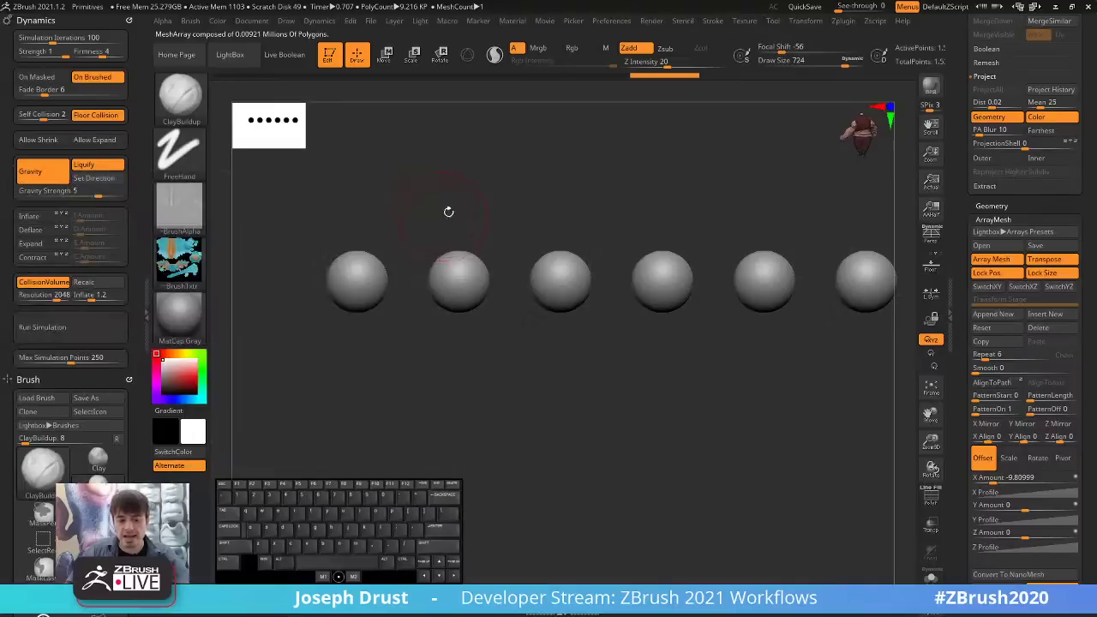
pyautogui.press('s')
pyautogui.moveTo(430, 206); pyautogui.dragTo(420, 206)
pyautogui.moveTo(364, 266); pyautogui.dragTo(353, 283)
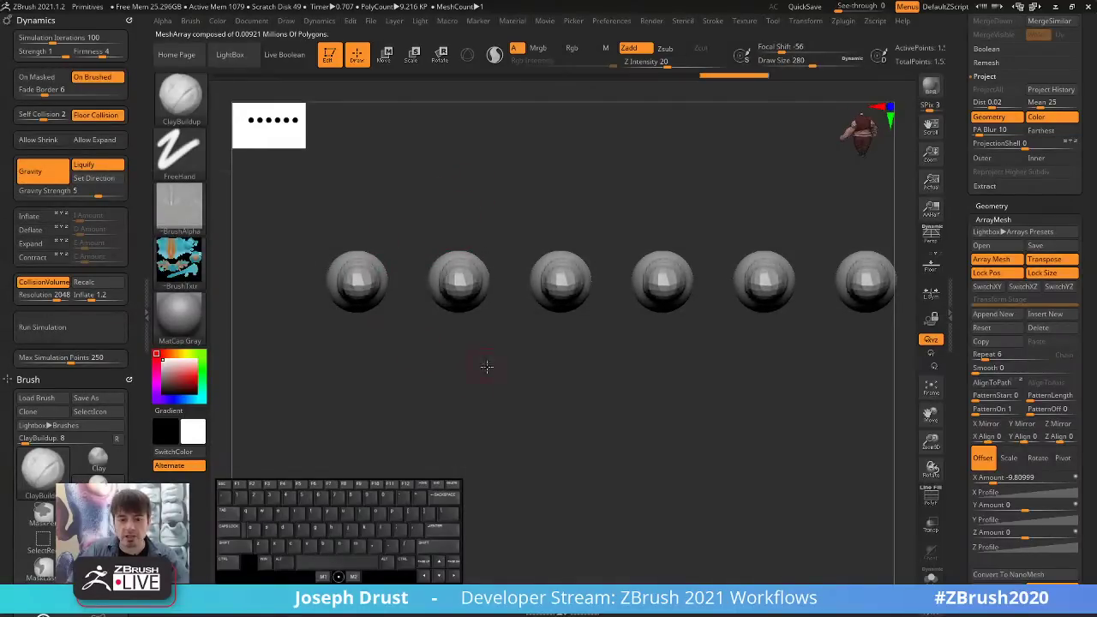
# Set the draw size to 234 and sculpt vertical raised and carved bands on the front of the first arrayed sphere.
pyautogui.moveTo(423, 353)
pyautogui.mouseDown()
pyautogui.moveTo(497, 367)
pyautogui.moveTo(428, 222)
pyautogui.moveTo(423, 233)
pyautogui.mouseUp()
pyautogui.press('s')
pyautogui.moveTo(372, 270); pyautogui.dragTo(363, 270)
pyautogui.moveTo(350, 263); pyautogui.dragTo(364, 269)
pyautogui.moveTo(355, 288)
pyautogui.keyDown('alt'); pyautogui.mouseDown()
pyautogui.moveTo(357, 299)
pyautogui.moveTo(358, 262)
pyautogui.mouseUp(); pyautogui.keyUp('alt')
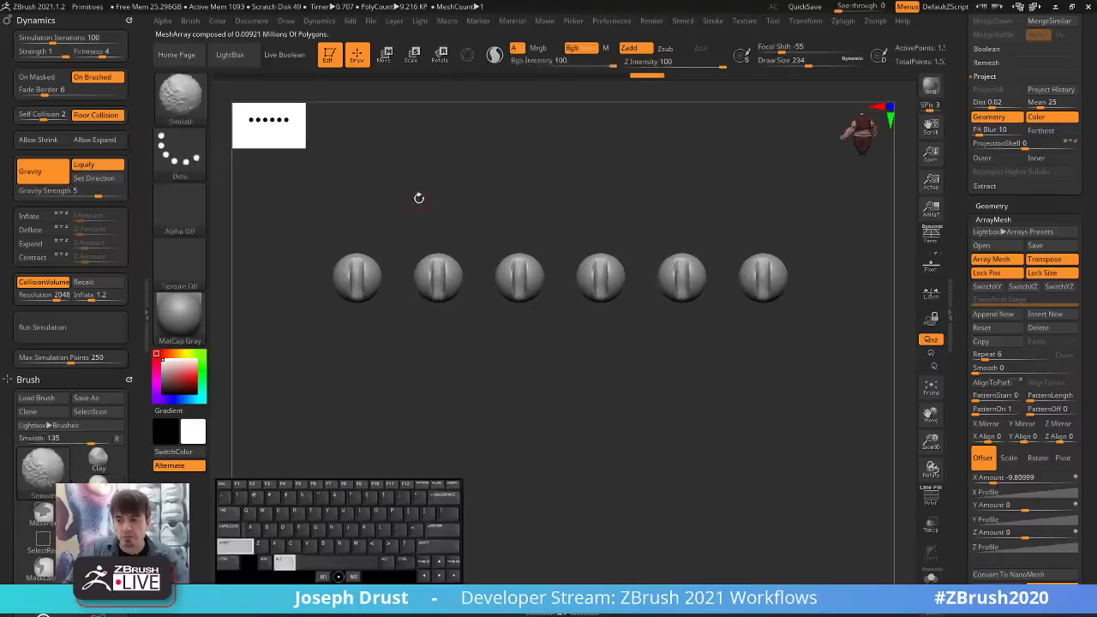
pyautogui.keyDown('alt'); pyautogui.moveTo(358, 305); pyautogui.dragTo(359, 267); pyautogui.keyUp('alt')
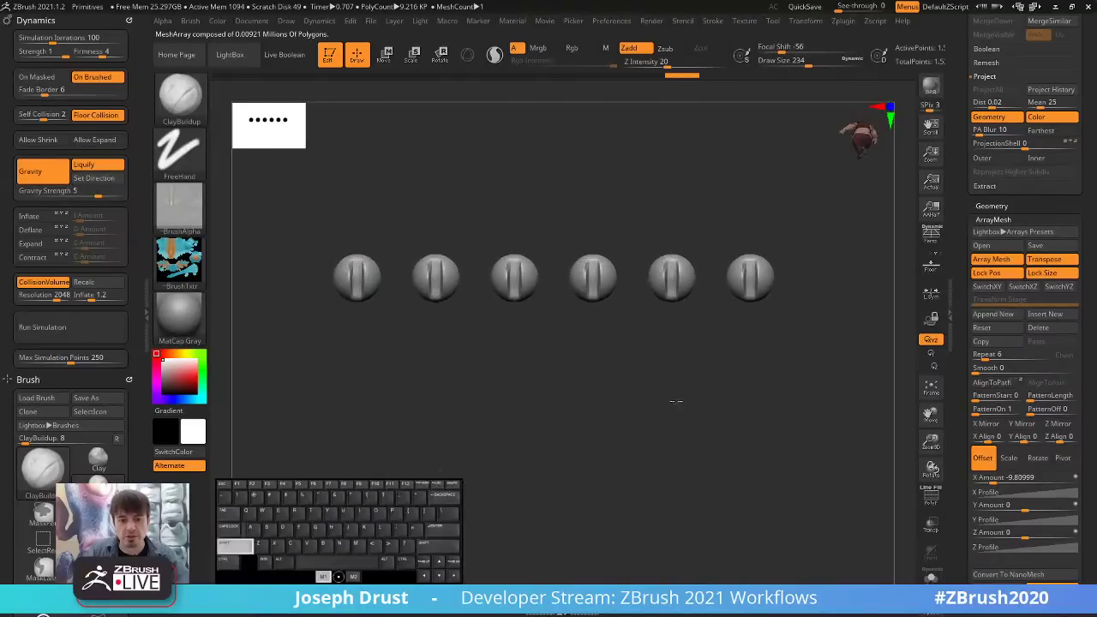
# Set the sphere array's Repeat to 4 and shorten its X offset to -5.3 with the Transpose line.
pyautogui.press('shift')
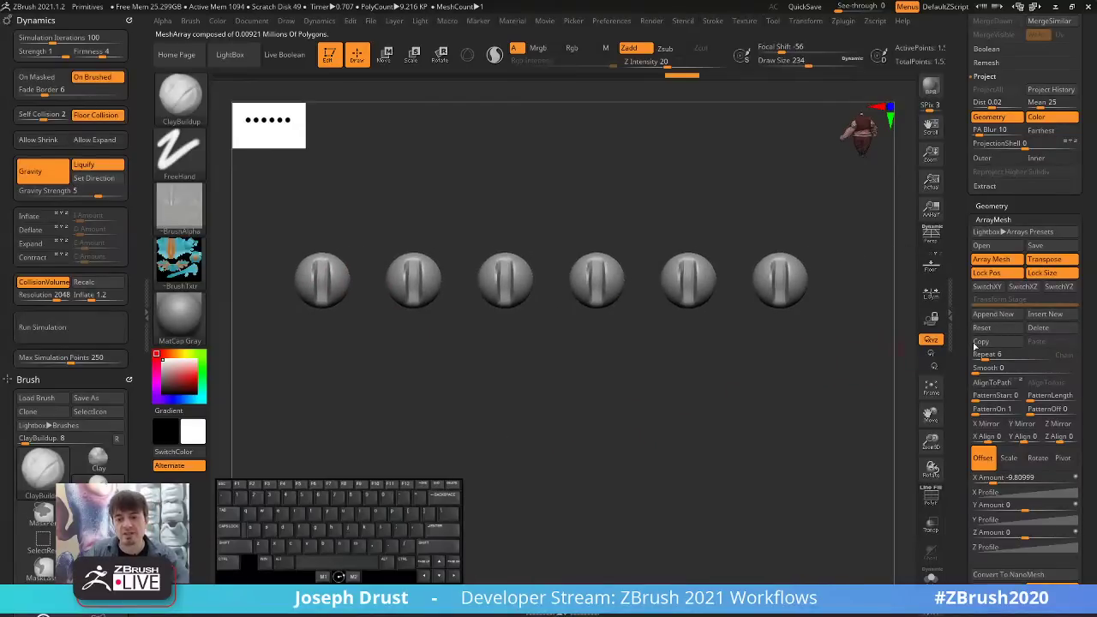
pyautogui.moveTo(984, 354); pyautogui.dragTo(984, 354)
pyautogui.press('w')
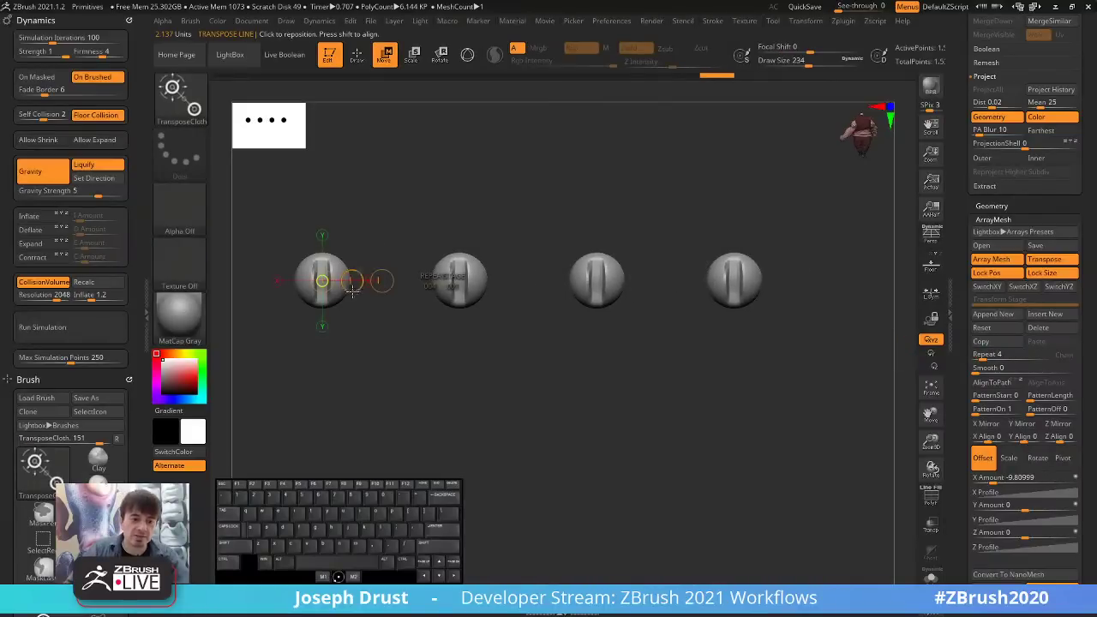
pyautogui.moveTo(352, 281); pyautogui.dragTo(351, 281)
pyautogui.keyDown('alt'); pyautogui.moveTo(680, 391); pyautogui.dragTo(772, 381); pyautogui.keyUp('alt')
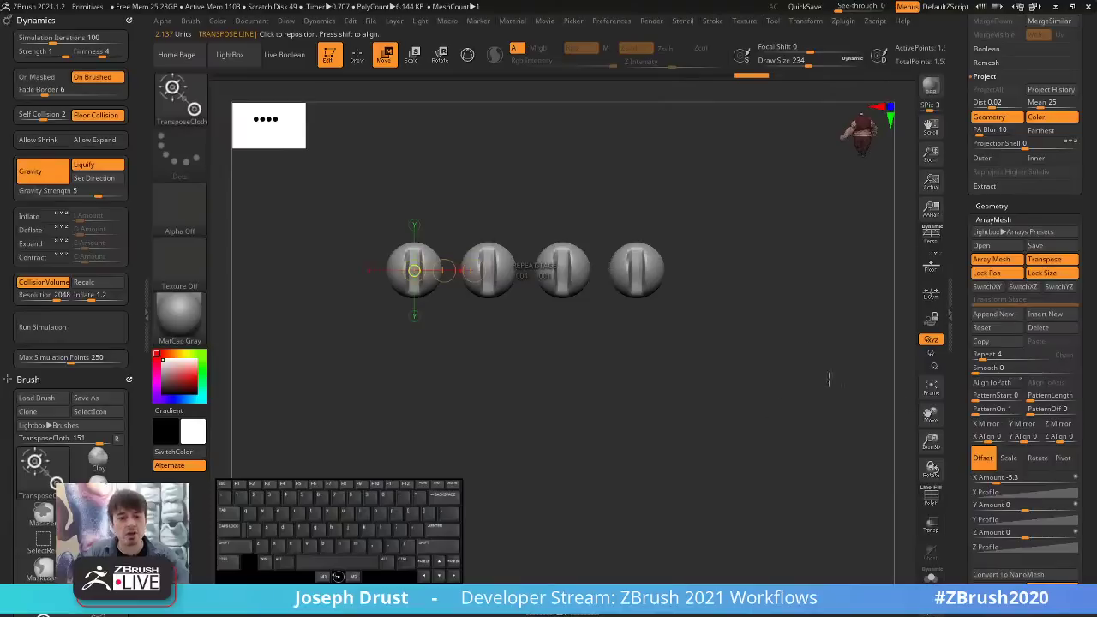
# Switch Array Mesh off and back on for the sphere and set Repeat to 13.
pyautogui.click(994, 260)
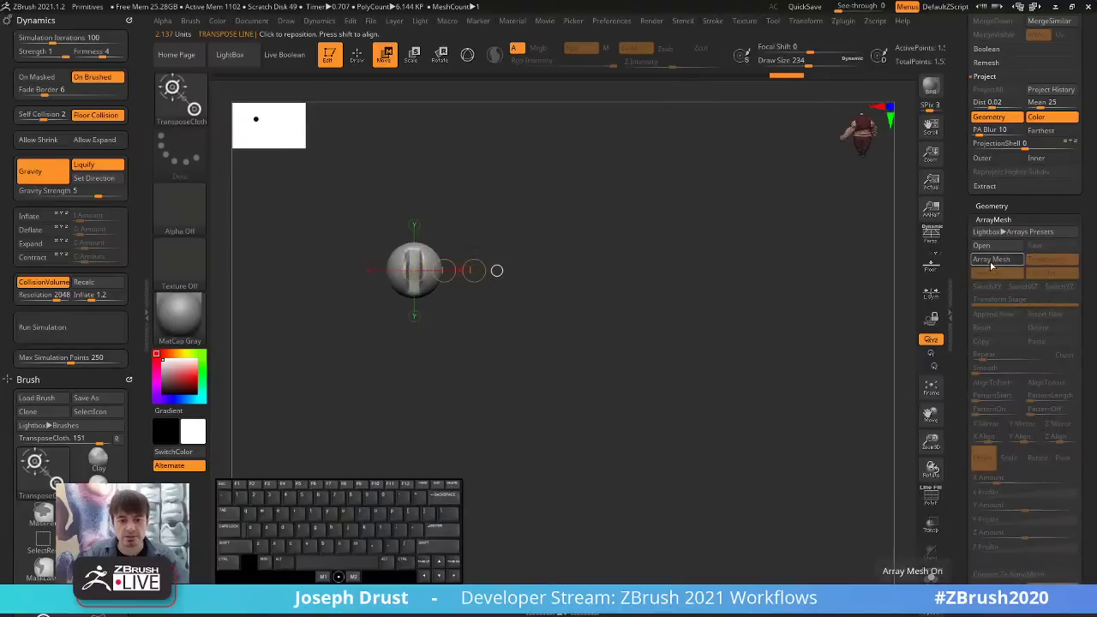
pyautogui.click(993, 260)
pyautogui.moveTo(981, 354); pyautogui.dragTo(988, 353)
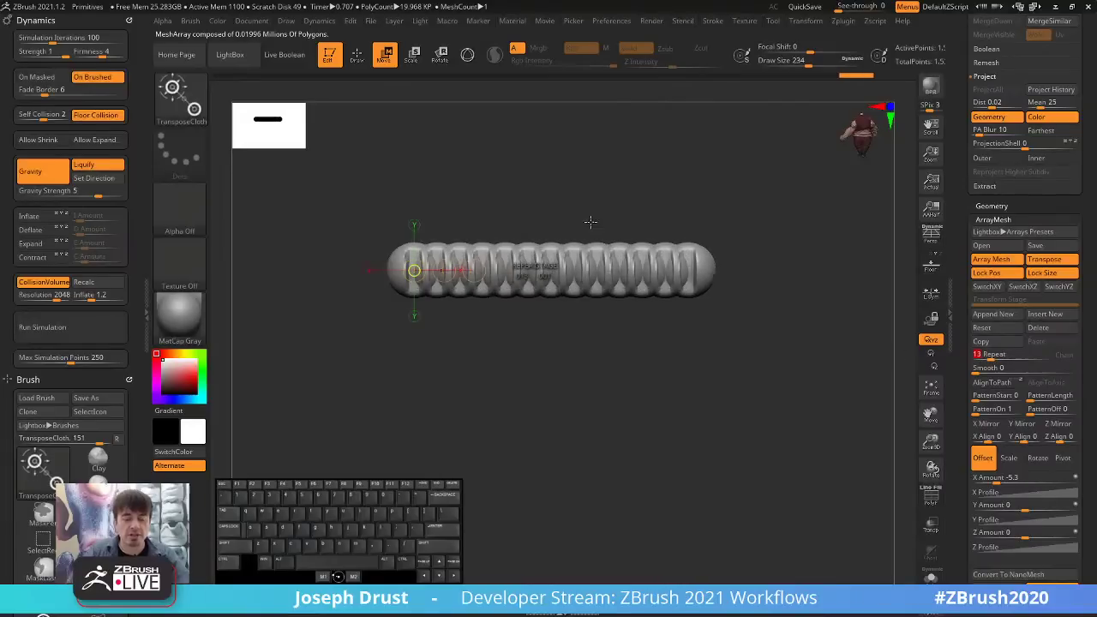
pyautogui.click(357, 54)
pyautogui.moveTo(778, 232)
pyautogui.mouseDown()
pyautogui.moveTo(739, 318)
pyautogui.moveTo(778, 245)
pyautogui.moveTo(751, 310)
pyautogui.mouseUp()
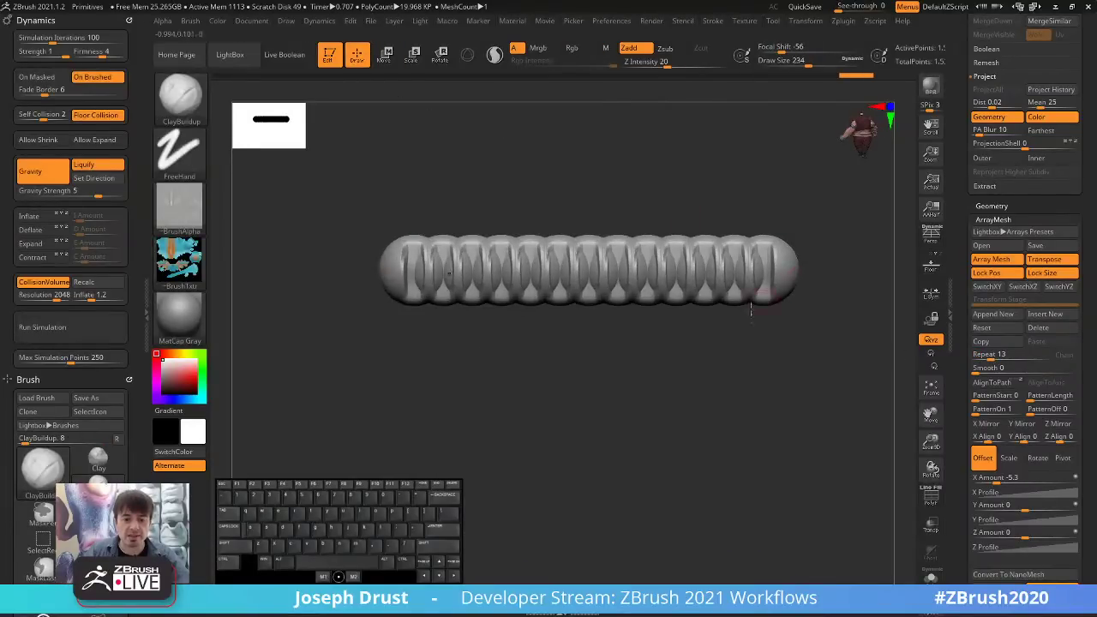
# Try to stretch and taper the sphere array with the Transpose line, and undo back to the four-sphere array.
pyautogui.press('w')
pyautogui.moveTo(497, 270); pyautogui.dragTo(617, 262)
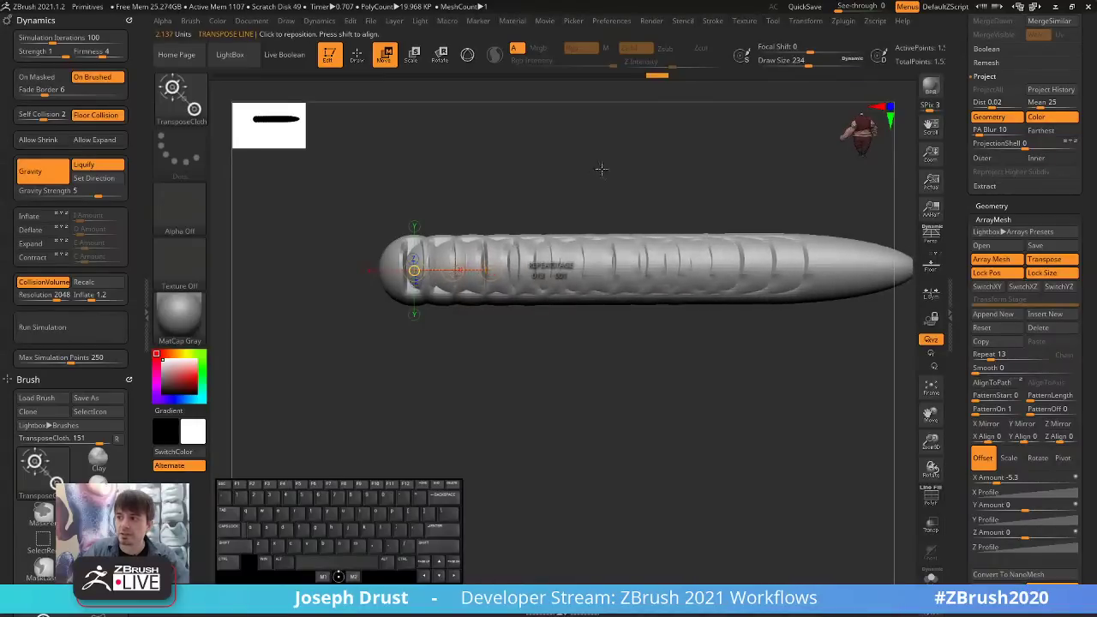
pyautogui.keyDown('shift'); pyautogui.moveTo(600, 169); pyautogui.dragTo(593, 125); pyautogui.keyUp('shift')
pyautogui.moveTo(453, 270)
pyautogui.mouseDown()
pyautogui.moveTo(486, 254)
pyautogui.moveTo(489, 153)
pyautogui.moveTo(369, 163)
pyautogui.moveTo(310, 133)
pyautogui.moveTo(480, 369)
pyautogui.moveTo(411, 445)
pyautogui.moveTo(510, 377)
pyautogui.moveTo(568, 472)
pyautogui.mouseUp()
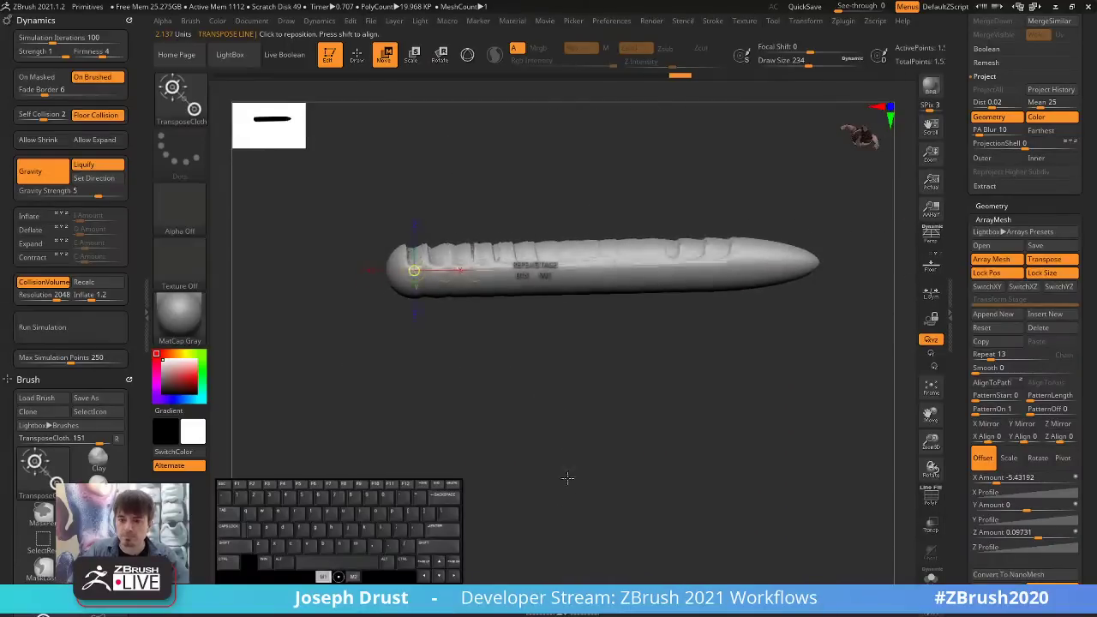
pyautogui.press('ctrl')
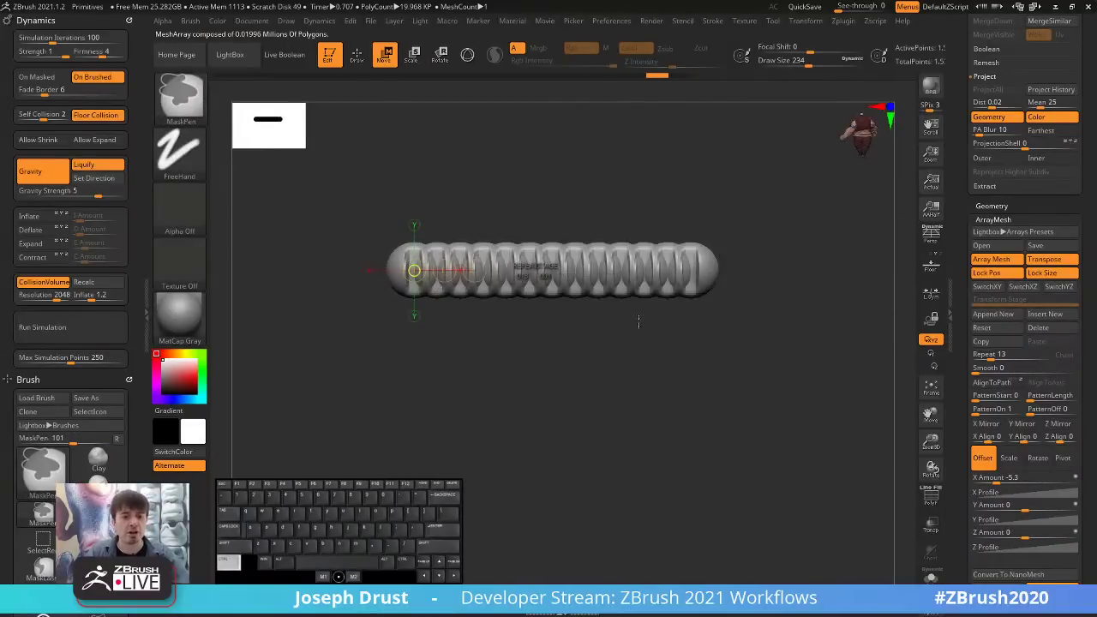
pyautogui.hotkey('ctrl', 'z')
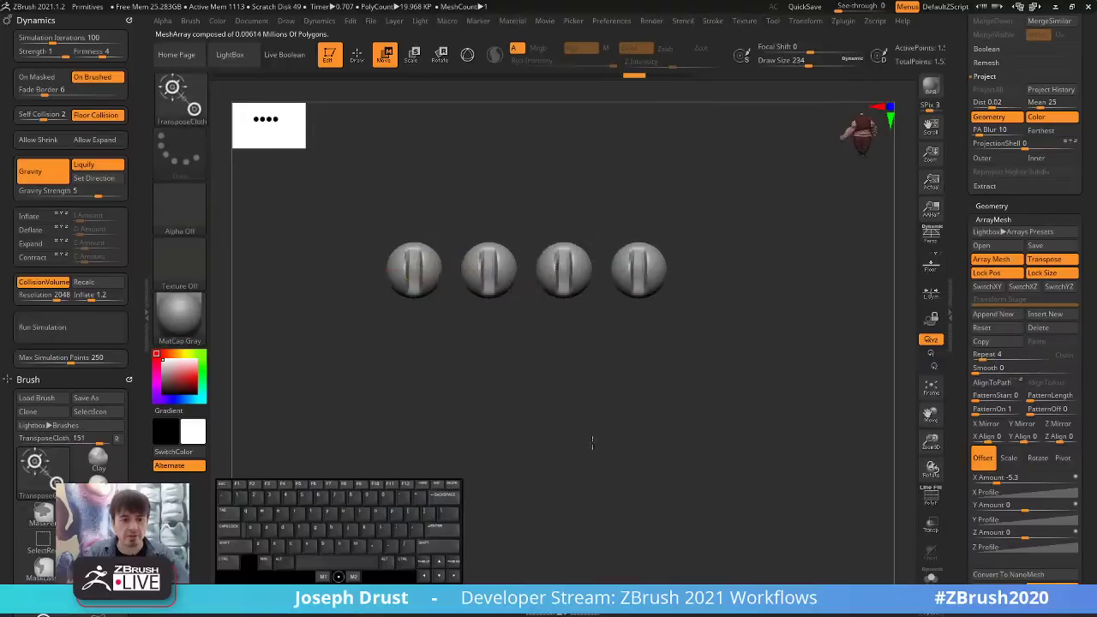
# Load the ArrayMesh11 preset from the arrays library onto the sphere.
pyautogui.keyDown('alt'); pyautogui.moveTo(563, 347); pyautogui.dragTo(587, 377); pyautogui.keyUp('alt')
pyautogui.click(1011, 232)
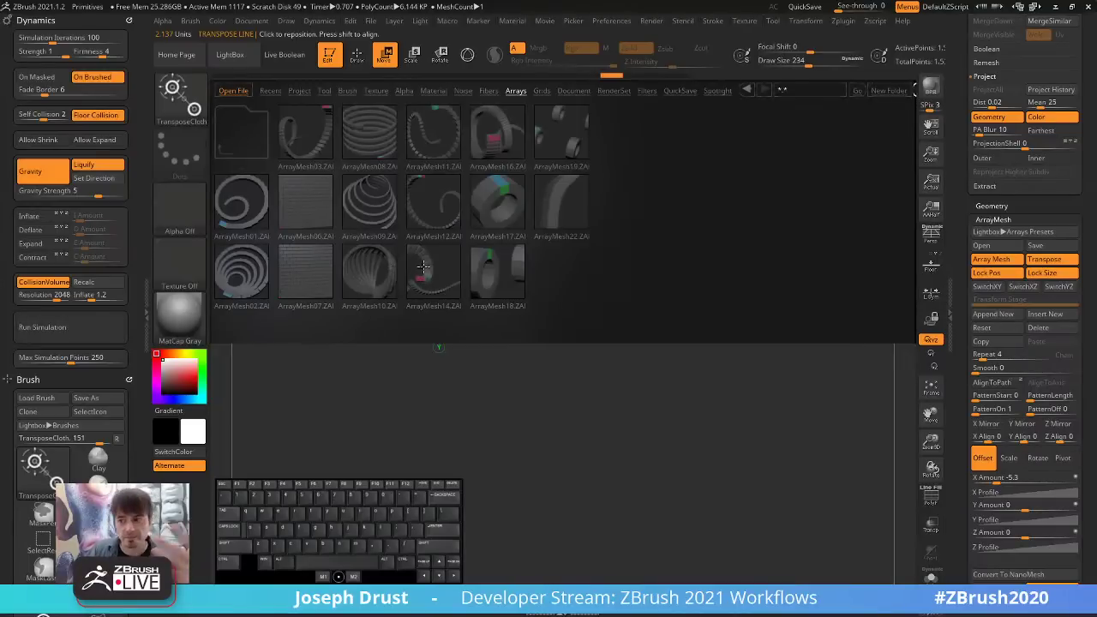
pyautogui.doubleClick(430, 134)
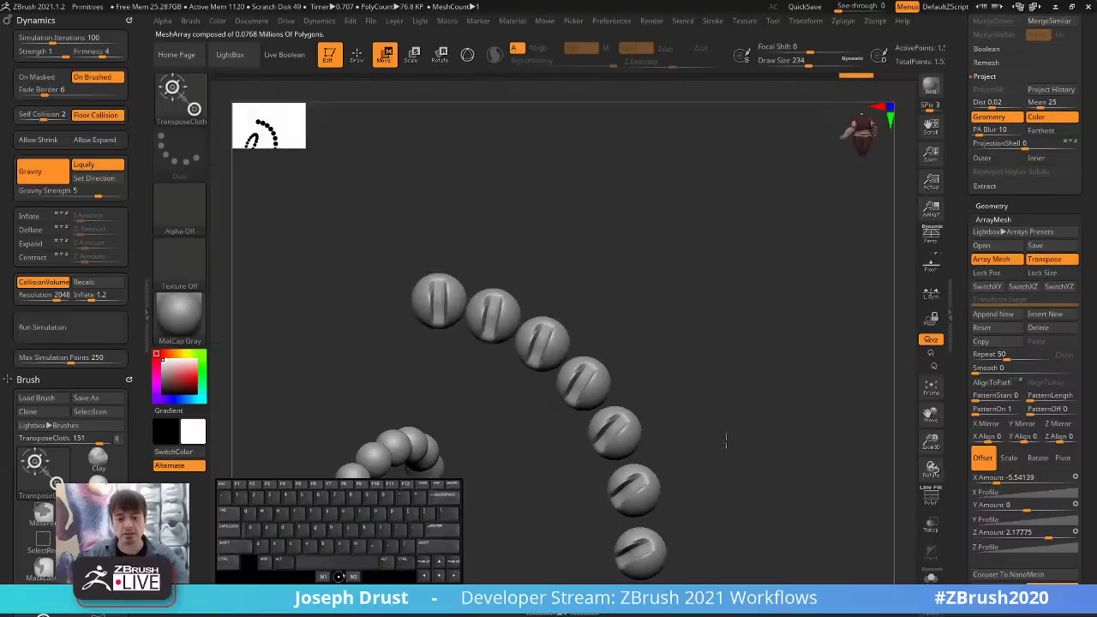
pyautogui.keyDown('alt'); pyautogui.moveTo(736, 441); pyautogui.dragTo(818, 330); pyautogui.keyUp('alt')
# Replace the sphere's array with the ArrayMesh07 preset from the arrays library.
pyautogui.click(1001, 233)
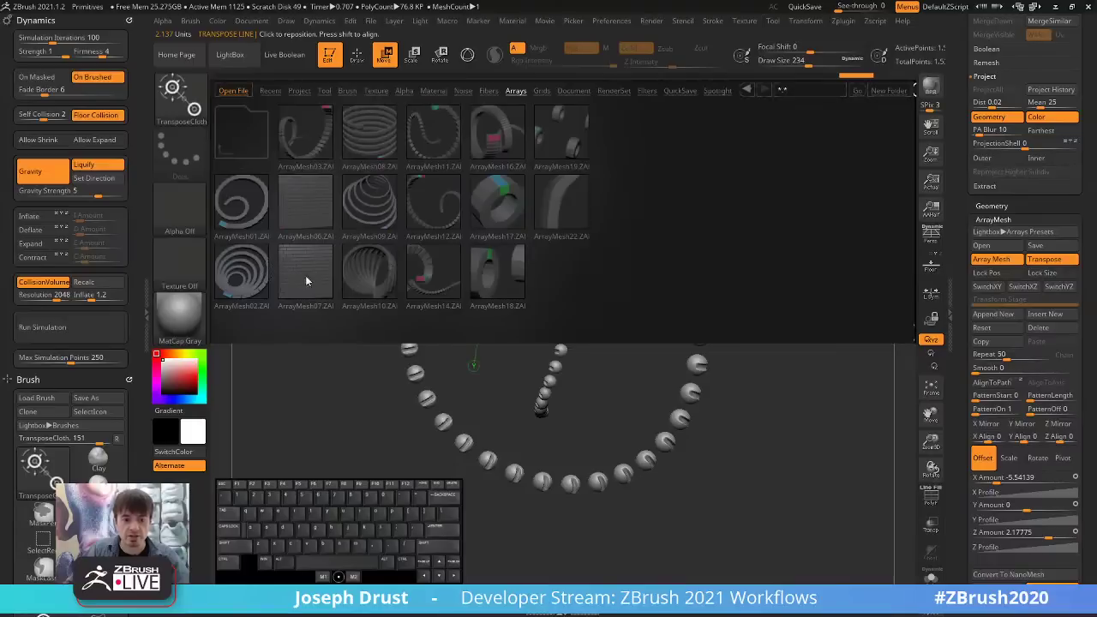
pyautogui.doubleClick(306, 280)
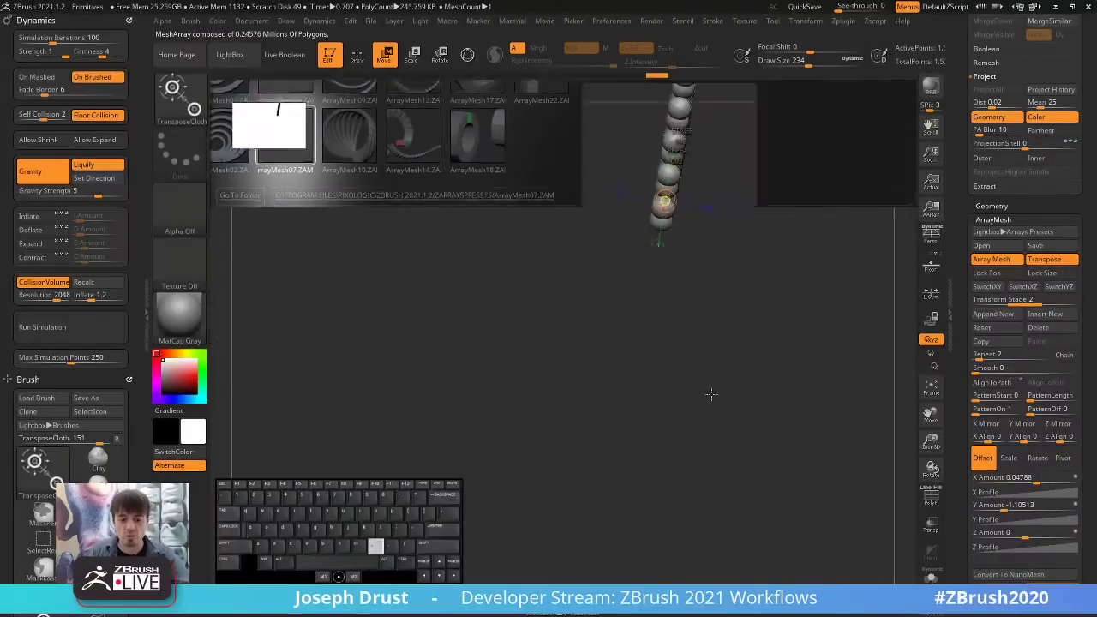
pyautogui.press(',')
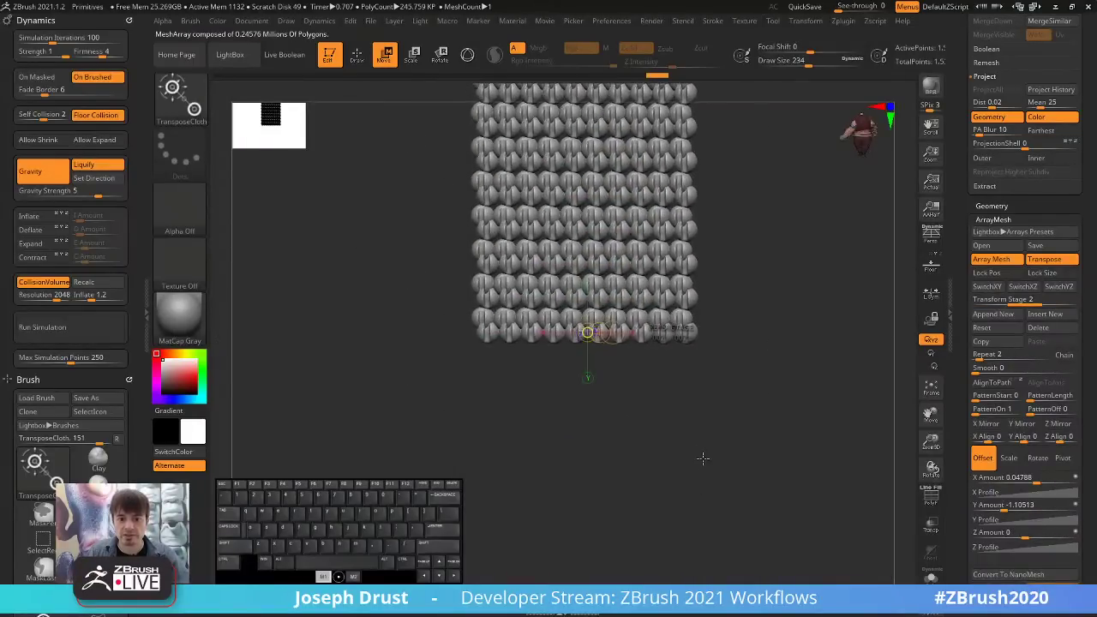
pyautogui.moveTo(702, 458); pyautogui.dragTo(894, 272)
# Apply the ArrayMesh17 preset to arrange the spheres in a ring and view the ring face-on.
pyautogui.click(1009, 232)
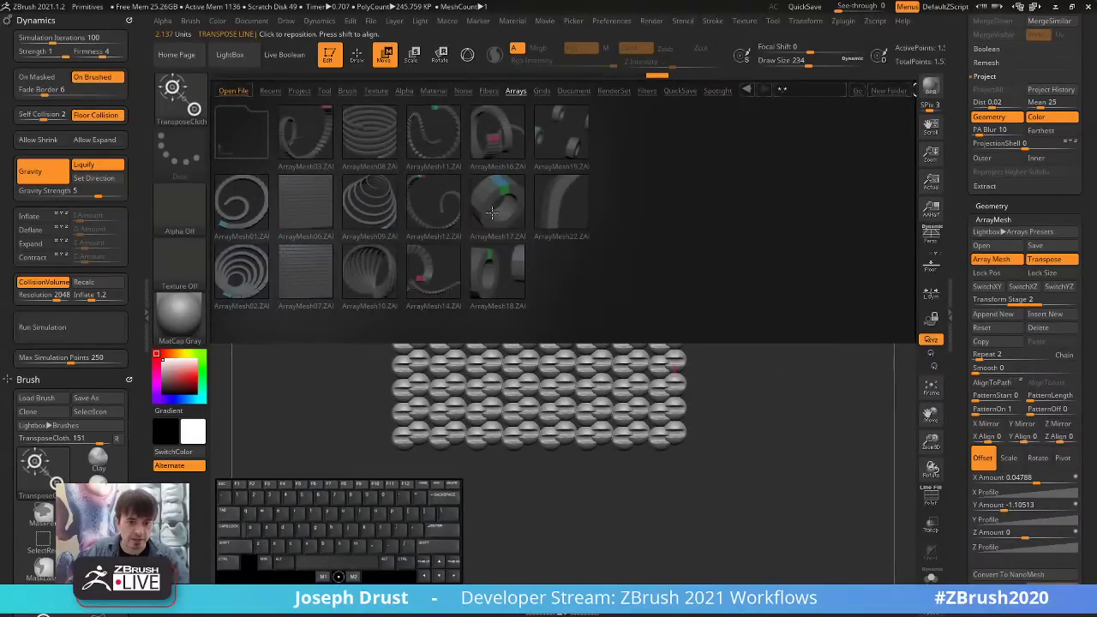
pyautogui.doubleClick(493, 212)
pyautogui.press(',')
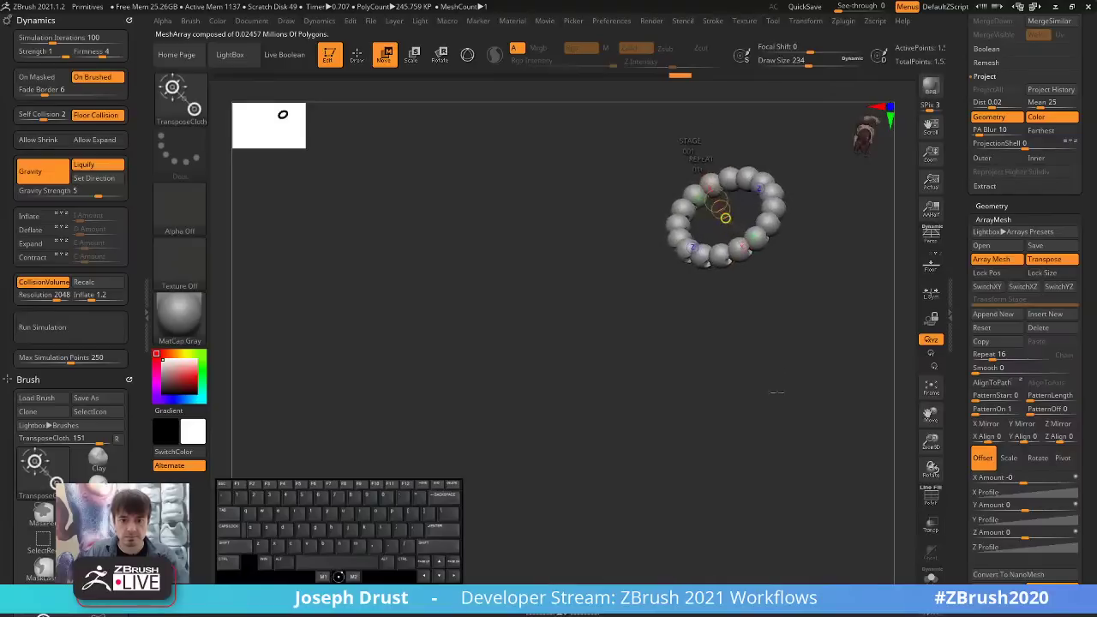
pyautogui.keyDown('alt'); pyautogui.moveTo(812, 408); pyautogui.dragTo(731, 461); pyautogui.keyUp('alt')
pyautogui.moveTo(731, 461); pyautogui.dragTo(809, 328)
pyautogui.keyDown('alt'); pyautogui.moveTo(808, 328); pyautogui.dragTo(799, 302); pyautogui.keyUp('alt')
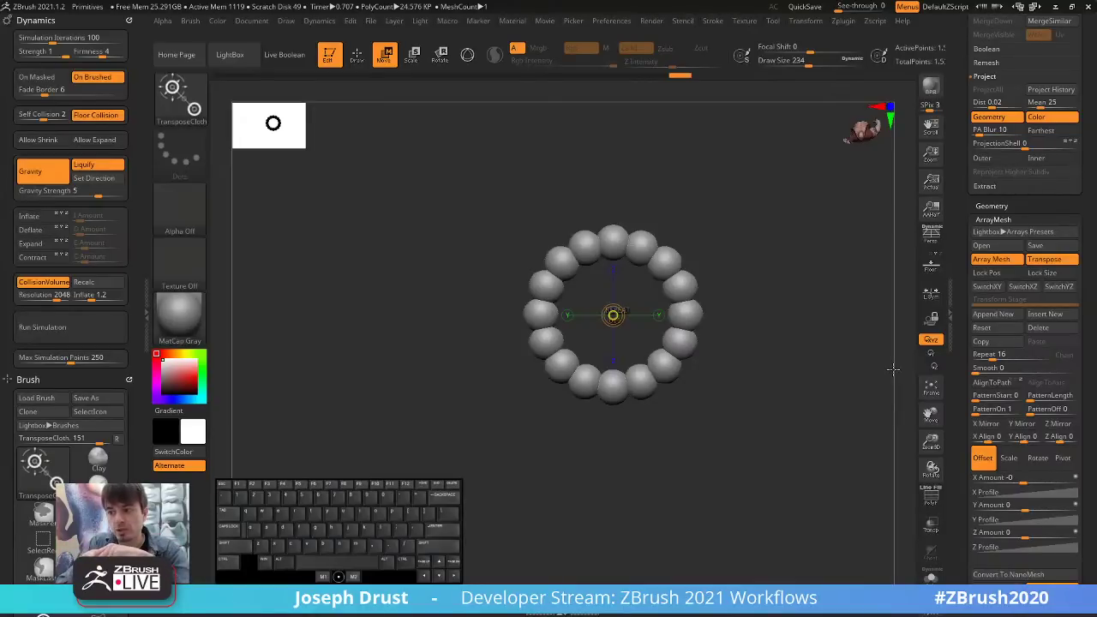
# Switch to the Capsule tool and turn on the PolyFrame display.
pyautogui.scroll(10, 994, 171)
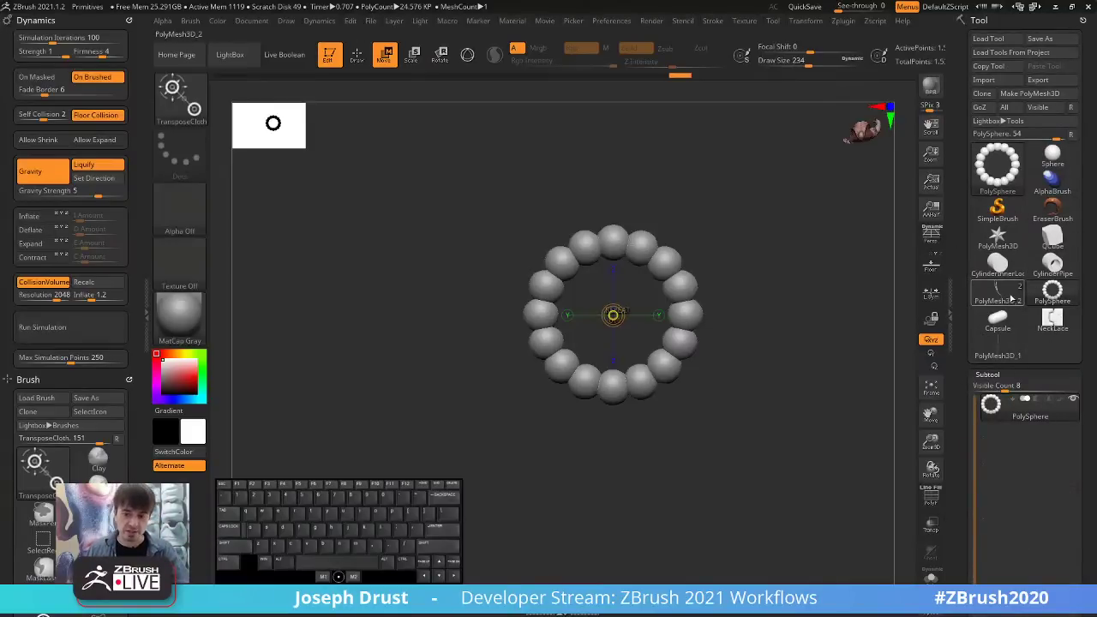
pyautogui.click(1001, 296)
pyautogui.click(993, 322)
pyautogui.keyDown('alt'); pyautogui.moveTo(825, 376); pyautogui.dragTo(637, 166); pyautogui.keyUp('alt')
pyautogui.hotkey('shift', 'f')
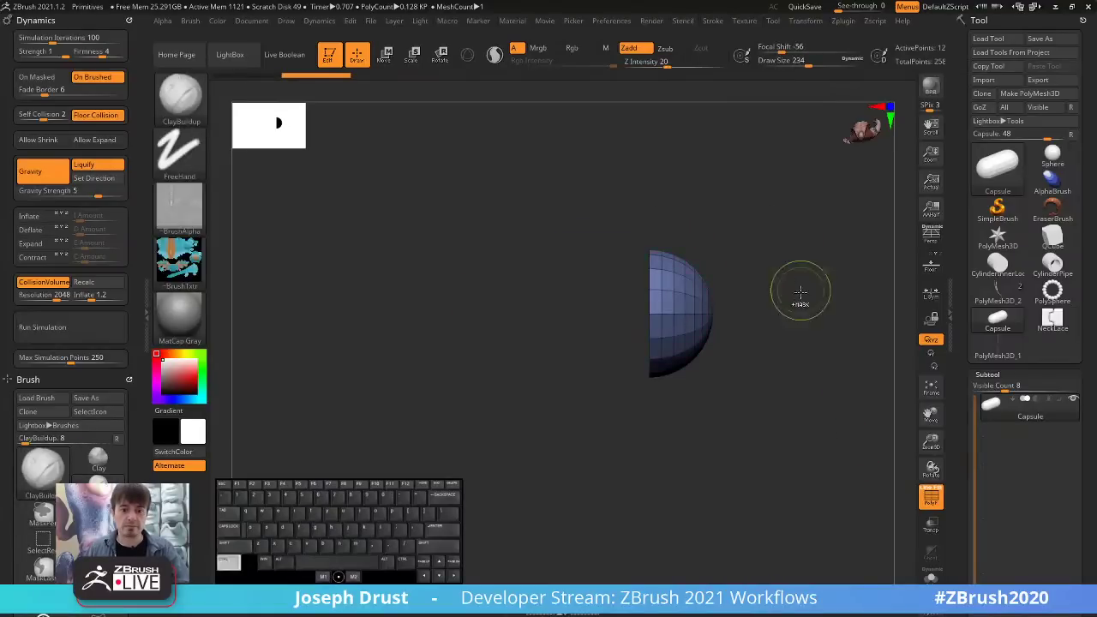
# Isolate each rounded end of the capsule, give each its own polygroup, and show the whole capsule again.
pyautogui.keyDown('ctrl'); pyautogui.keyDown('shift'); pyautogui.click(533, 251); pyautogui.keyUp('shift'); pyautogui.keyUp('ctrl')
pyautogui.keyDown('ctrl'); pyautogui.keyDown('shift'); pyautogui.moveTo(404, 192); pyautogui.dragTo(555, 412); pyautogui.keyUp('shift'); pyautogui.keyUp('ctrl')
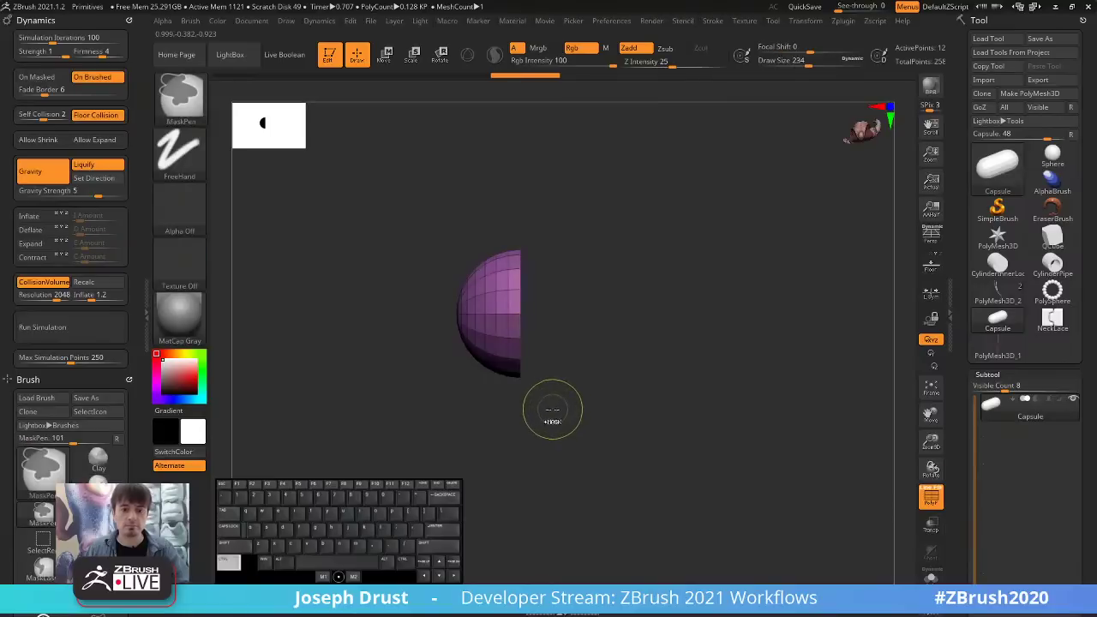
pyautogui.keyDown('ctrl'); pyautogui.keyDown('shift'); pyautogui.click(720, 397); pyautogui.keyUp('shift'); pyautogui.keyUp('ctrl')
pyautogui.keyDown('ctrl'); pyautogui.keyDown('shift'); pyautogui.moveTo(787, 484); pyautogui.dragTo(628, 178); pyautogui.keyUp('shift'); pyautogui.keyUp('ctrl')
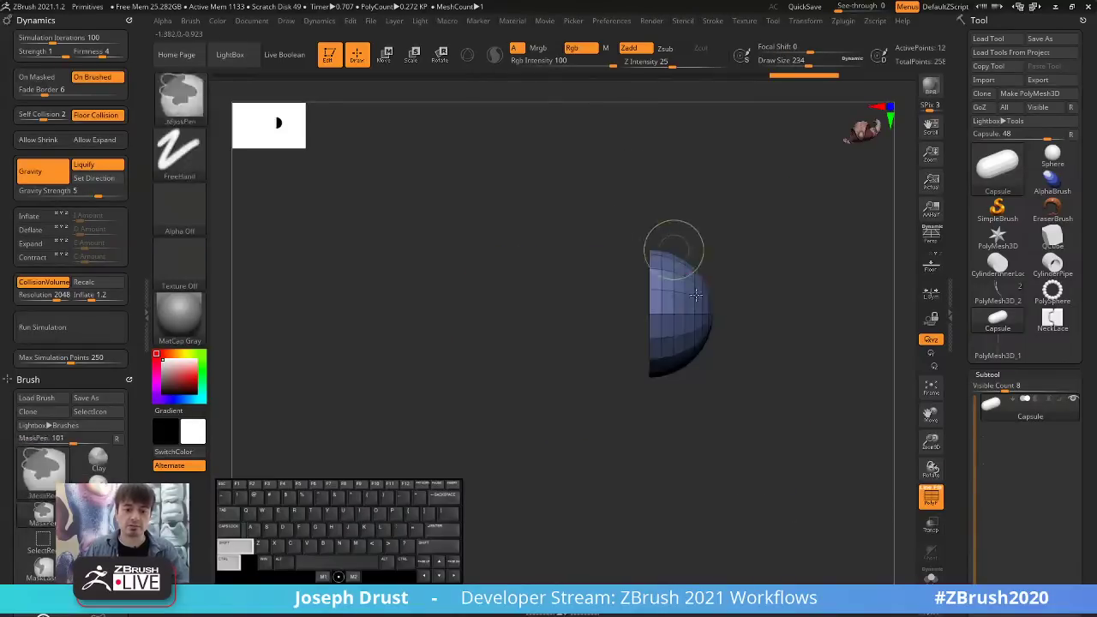
pyautogui.keyDown('ctrl'); pyautogui.keyDown('shift'); pyautogui.click(823, 331); pyautogui.keyUp('shift'); pyautogui.keyUp('ctrl')
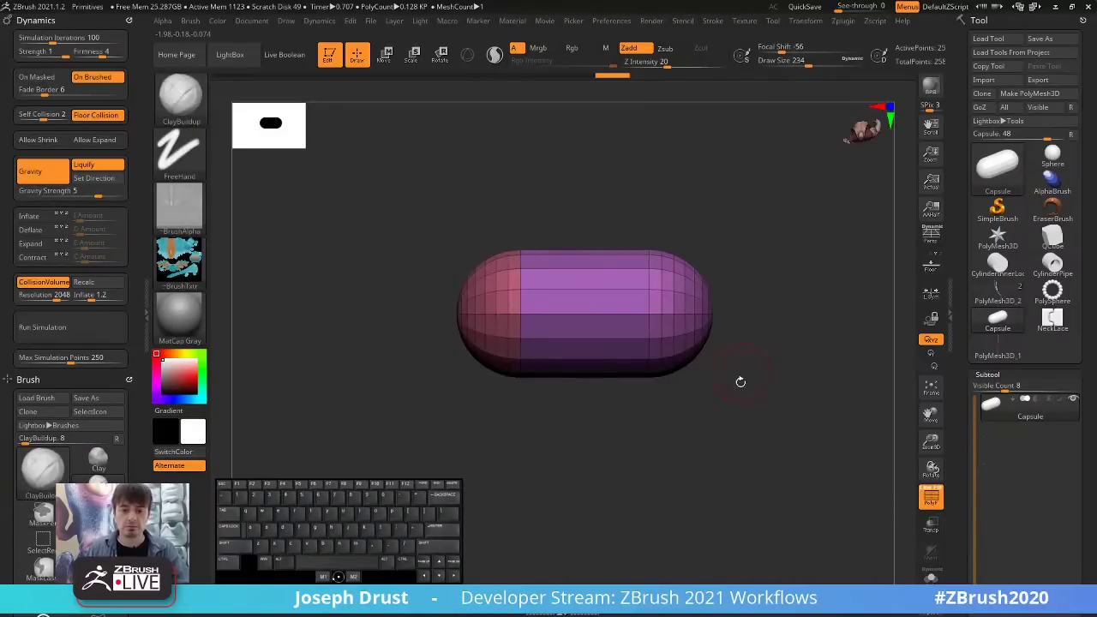
pyautogui.keyDown('ctrl'); pyautogui.keyDown('shift'); pyautogui.click(666, 299); pyautogui.keyUp('shift'); pyautogui.keyUp('ctrl')
pyautogui.keyDown('ctrl'); pyautogui.keyDown('shift'); pyautogui.click(791, 385); pyautogui.keyUp('shift'); pyautogui.keyUp('ctrl')
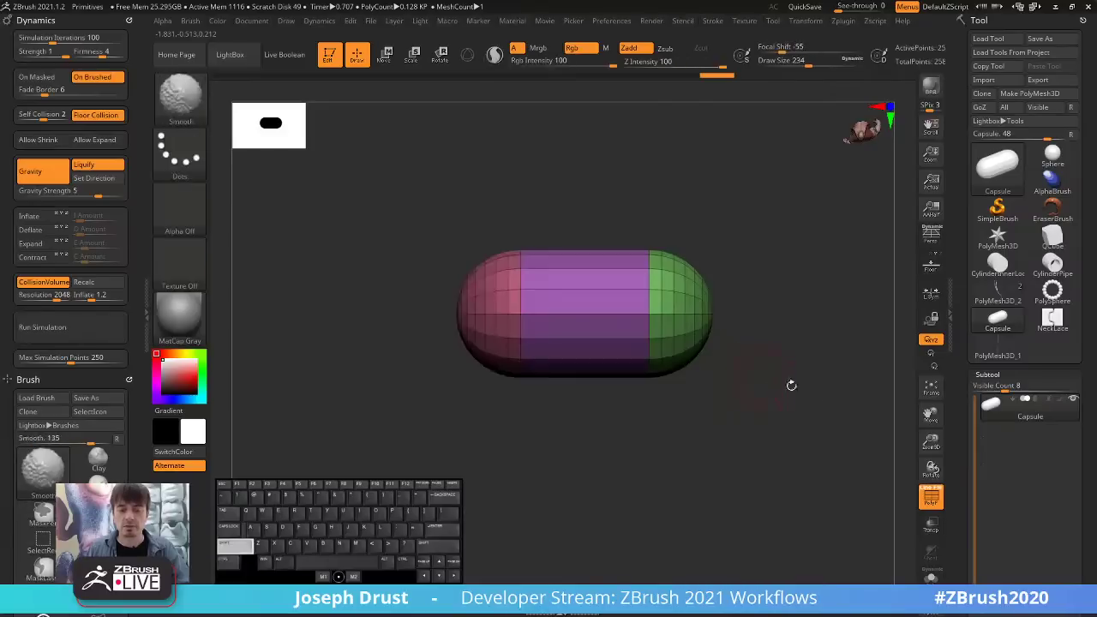
# Append a CylinderPipe as a subtool of the capsule, make it active and switch to the 3D gizmo.
pyautogui.keyDown('alt'); pyautogui.moveTo(838, 386); pyautogui.dragTo(771, 372); pyautogui.keyUp('alt')
pyautogui.moveTo(968, 410); pyautogui.dragTo(969, 296)
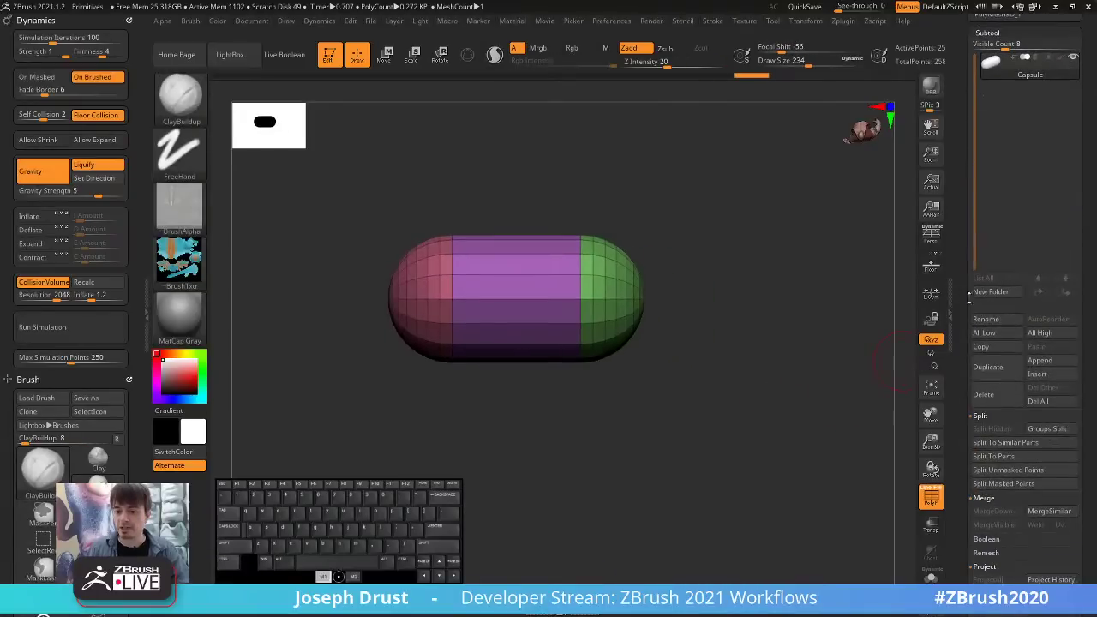
pyautogui.click(1039, 359)
pyautogui.click(823, 326)
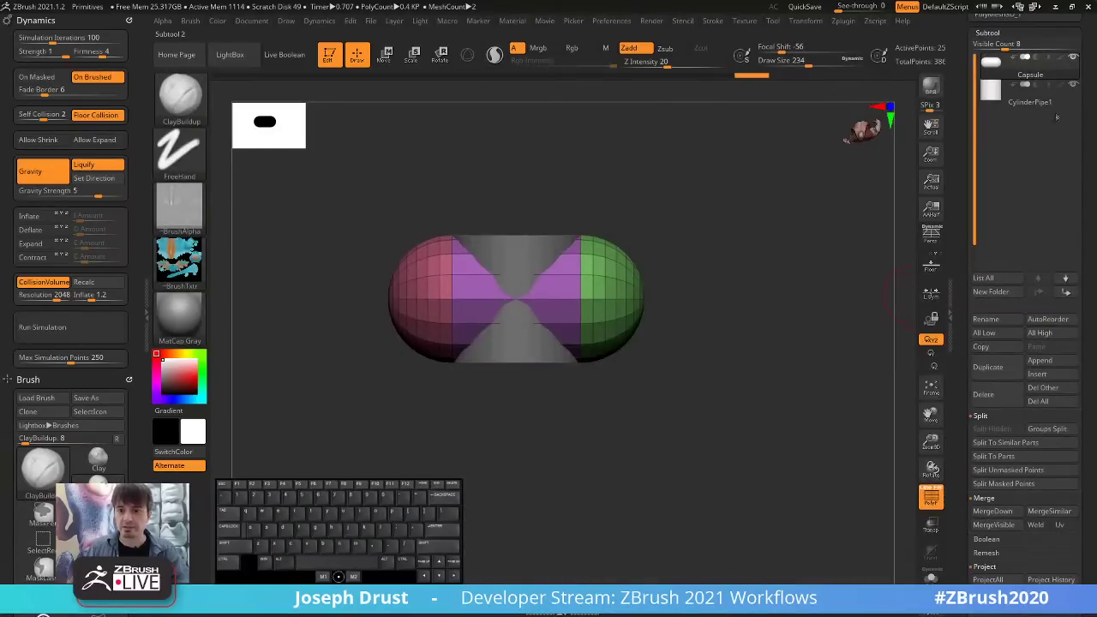
pyautogui.click(1047, 101)
pyautogui.press('w')
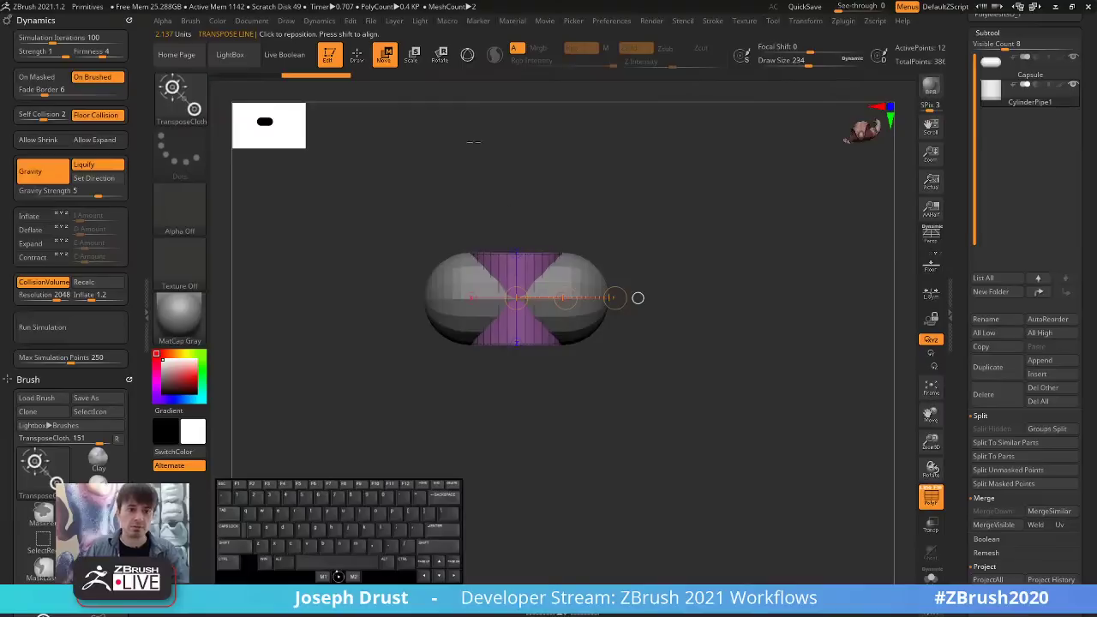
pyautogui.press('e')
pyautogui.click(467, 54)
# Try to raise the cylinder pipe above the capsule with TransposeCloth active, and undo the move.
pyautogui.moveTo(516, 234); pyautogui.dragTo(526, 100)
pyautogui.moveTo(600, 128); pyautogui.dragTo(634, 145)
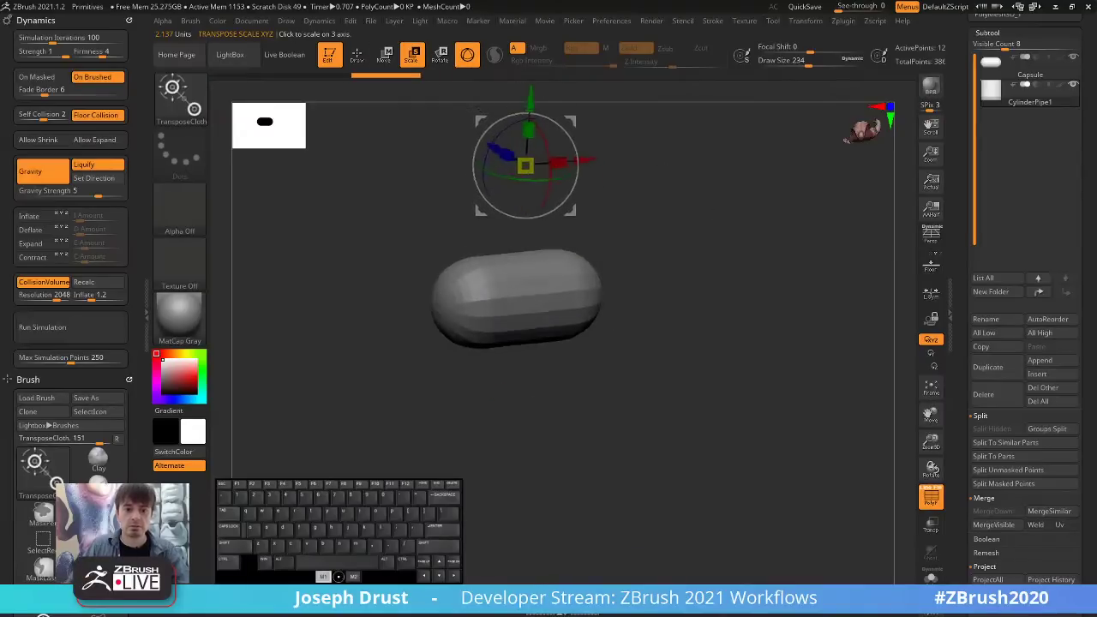
pyautogui.hotkey('ctrl', 'z')
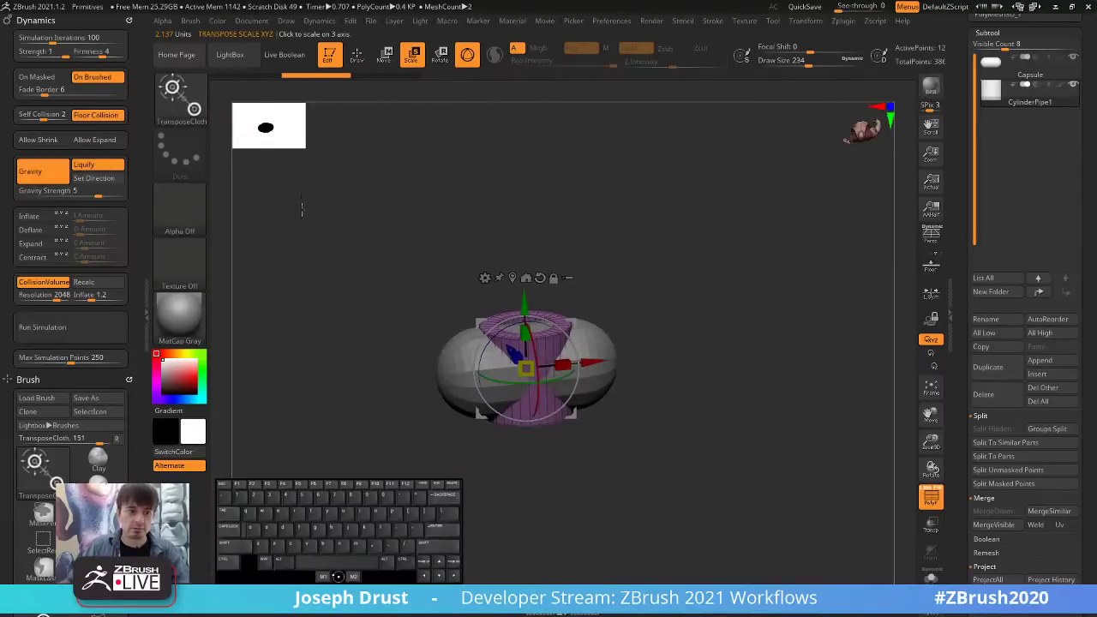
# Choose the Transpose brush and move the cylinder pipe straight up until it sits above the capsule.
pyautogui.click(174, 94)
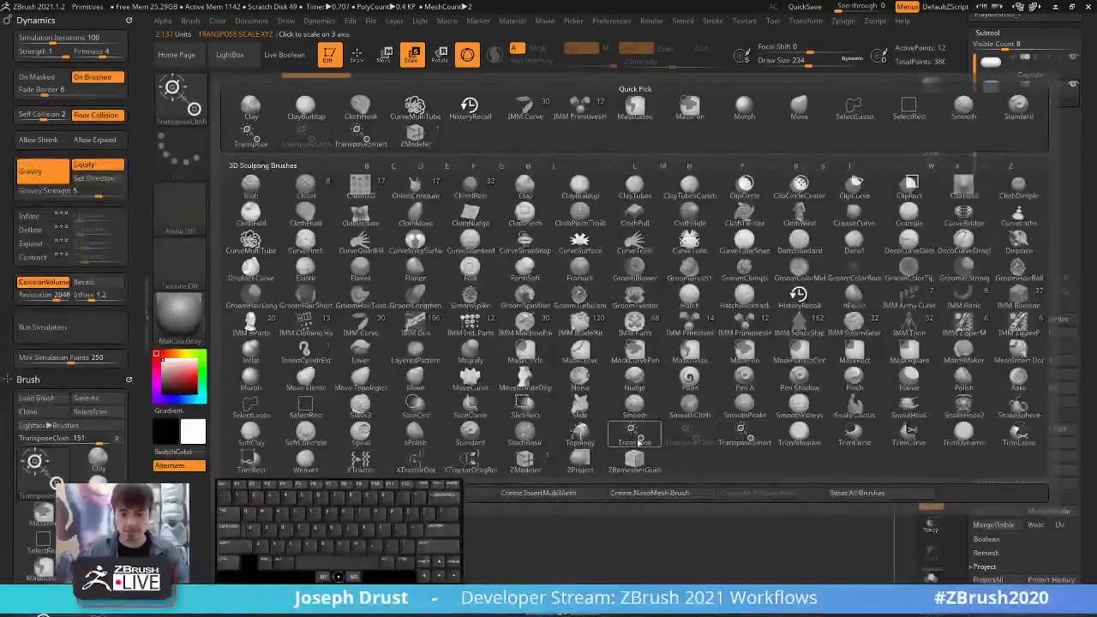
pyautogui.click(637, 442)
pyautogui.moveTo(523, 304); pyautogui.dragTo(524, 169)
pyautogui.moveTo(630, 162)
pyautogui.keyDown('shift'); pyautogui.mouseDown()
pyautogui.moveTo(649, 183)
pyautogui.moveTo(404, 110)
pyautogui.mouseUp(); pyautogui.keyUp('shift')
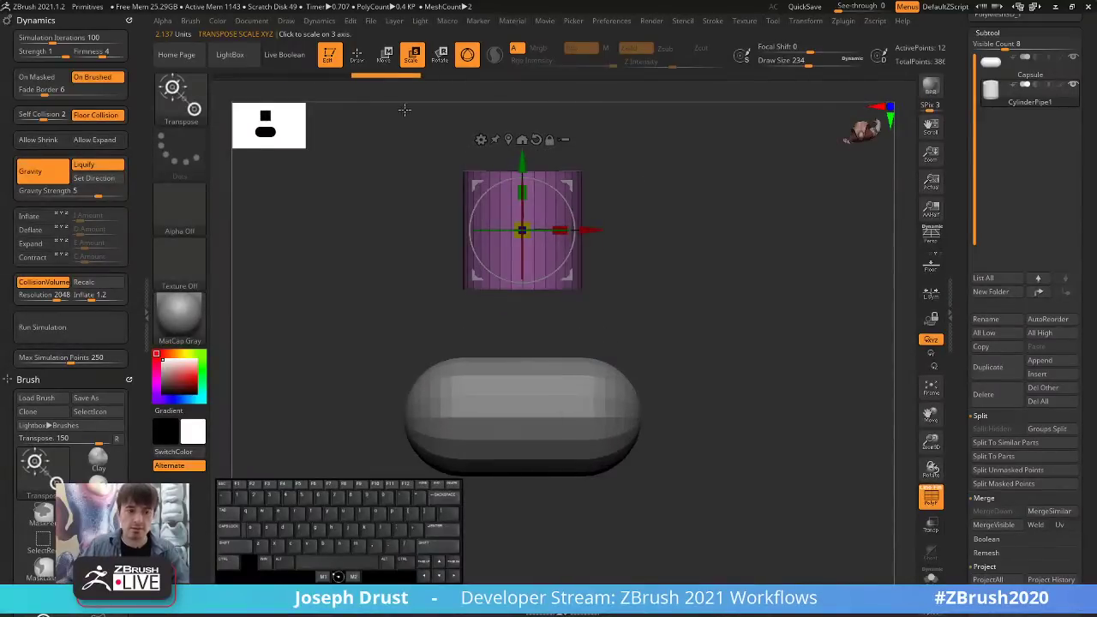
# Isolate the cylinder pipe's top and bottom rims in turn to assign them separate polygroups, and unhide the whole pipe.
pyautogui.click(360, 62)
pyautogui.moveTo(683, 168); pyautogui.dragTo(706, 259)
pyautogui.keyDown('shift'); pyautogui.moveTo(651, 199); pyautogui.dragTo(673, 162); pyautogui.keyUp('shift')
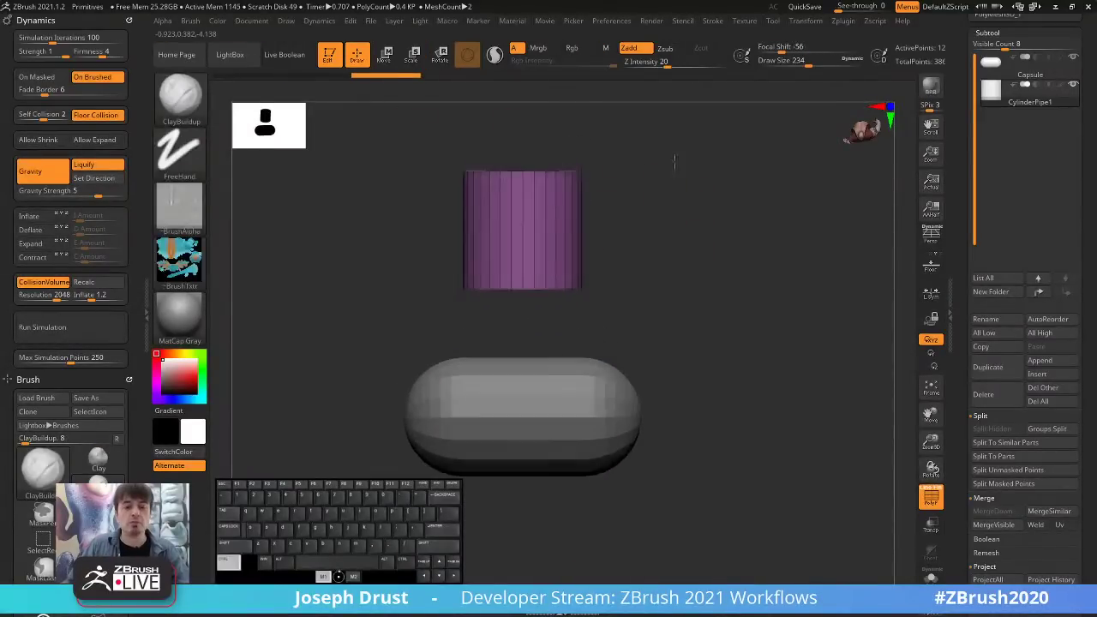
pyautogui.keyDown('ctrl'); pyautogui.keyDown('shift'); pyautogui.moveTo(420, 149); pyautogui.dragTo(562, 180); pyautogui.keyUp('shift'); pyautogui.keyUp('ctrl')
pyautogui.moveTo(678, 154); pyautogui.dragTo(716, 144)
pyautogui.hotkey('ctrl', 'w')
pyautogui.keyDown('ctrl'); pyautogui.keyDown('shift'); pyautogui.click(679, 220); pyautogui.keyUp('shift'); pyautogui.keyUp('ctrl')
pyautogui.moveTo(653, 303)
pyautogui.keyDown('ctrl'); pyautogui.keyDown('shift'); pyautogui.mouseDown()
pyautogui.moveTo(386, 250)
pyautogui.moveTo(399, 277)
pyautogui.mouseUp(); pyautogui.keyUp('shift'); pyautogui.keyUp('ctrl')
pyautogui.moveTo(661, 200)
pyautogui.mouseDown()
pyautogui.moveTo(687, 240)
pyautogui.moveTo(681, 286)
pyautogui.moveTo(700, 153)
pyautogui.mouseUp()
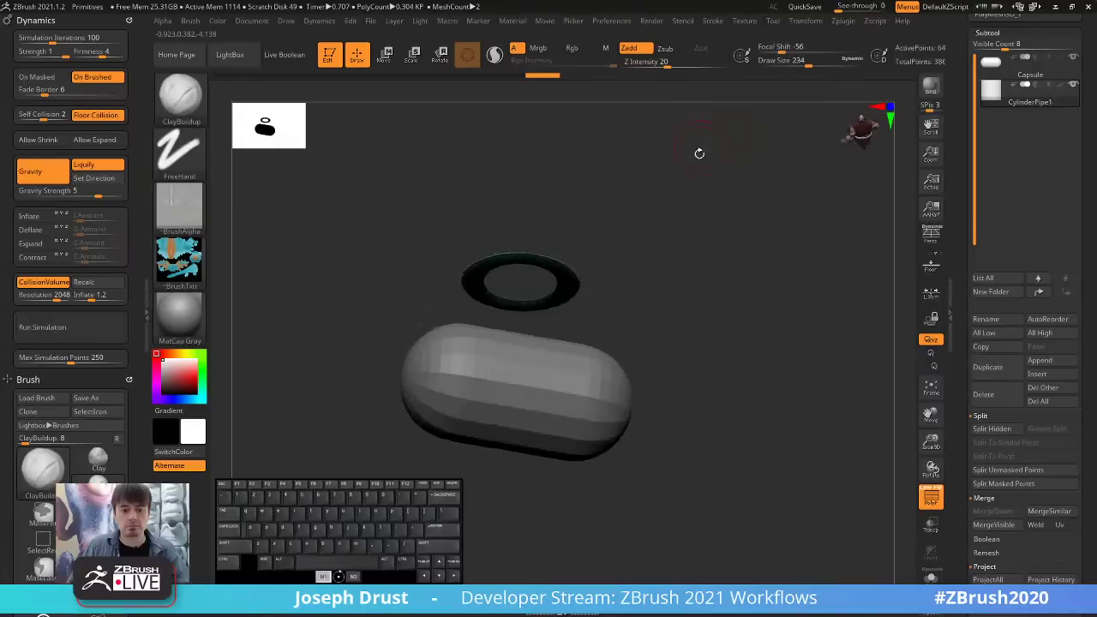
pyautogui.keyDown('ctrl'); pyautogui.keyDown('shift'); pyautogui.click(703, 211); pyautogui.keyUp('shift'); pyautogui.keyUp('ctrl')
pyautogui.keyDown('shift'); pyautogui.moveTo(702, 214); pyautogui.dragTo(702, 234); pyautogui.keyUp('shift')
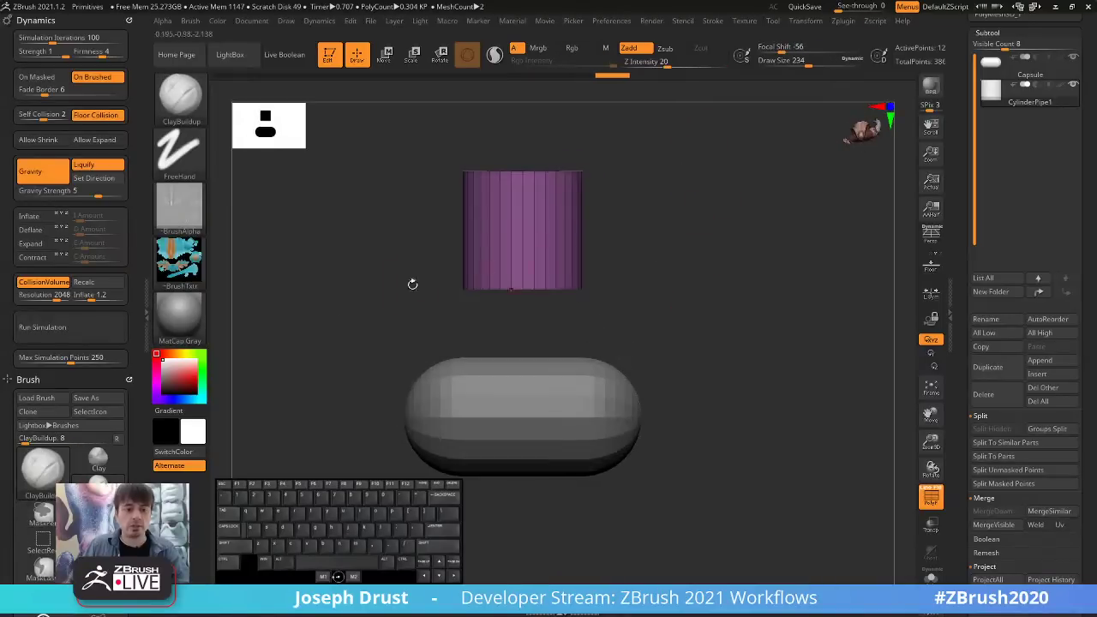
# Change the material to SkinShade4 and make the capsule the active subtool.
pyautogui.click(178, 317)
pyautogui.click(735, 291)
pyautogui.moveTo(734, 291); pyautogui.dragTo(839, 207)
pyautogui.keyDown('alt'); pyautogui.click(531, 411); pyautogui.keyUp('alt')
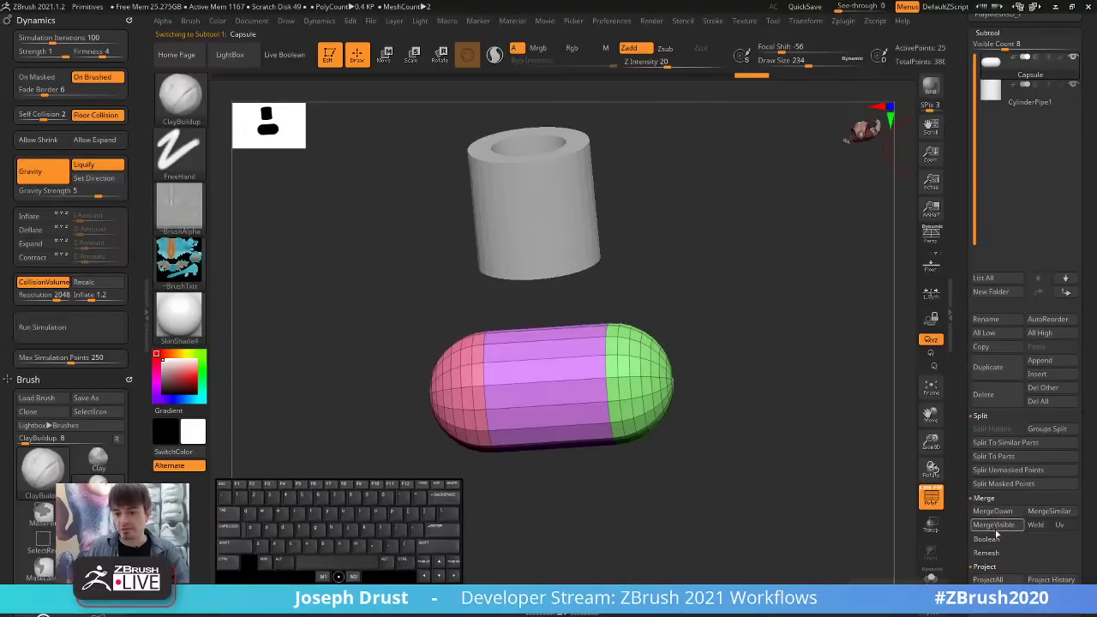
# Append the Merged_Capsule tool to the subtool list and make the appended mesh the active subtool.
pyautogui.click(1039, 360)
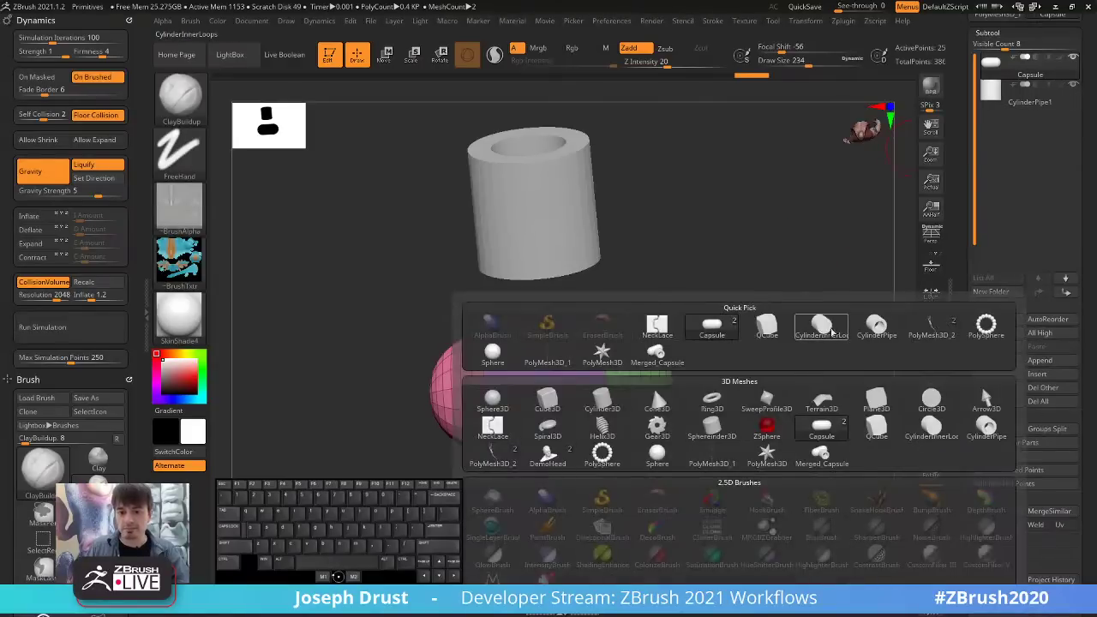
pyautogui.click(657, 353)
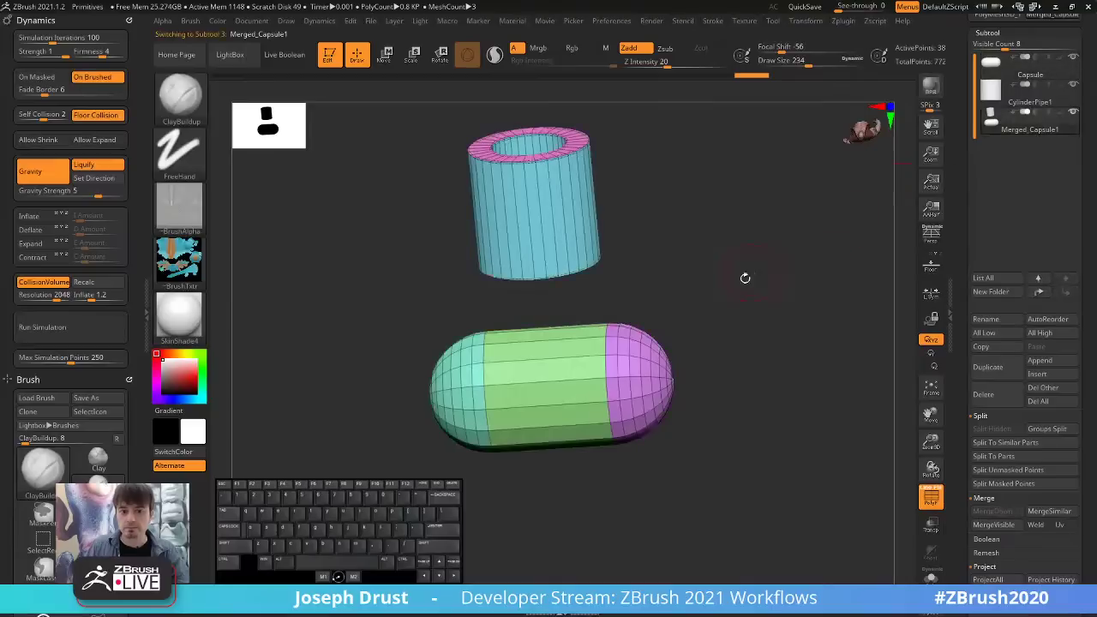
pyautogui.moveTo(745, 278)
pyautogui.mouseDown()
pyautogui.moveTo(783, 271)
pyautogui.moveTo(759, 215)
pyautogui.moveTo(758, 267)
pyautogui.moveTo(734, 252)
pyautogui.moveTo(742, 274)
pyautogui.mouseUp()
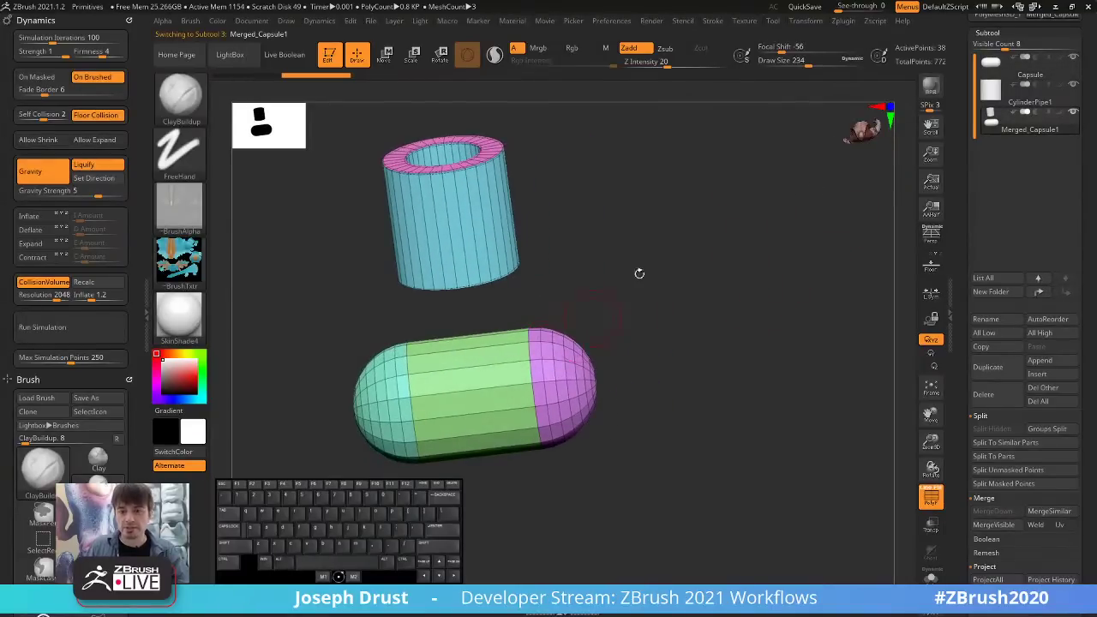
# Compare the polygroups of the original Capsule subtool with those of the merged mesh, and reactivate the merged subtool.
pyautogui.moveTo(808, 284); pyautogui.dragTo(822, 257)
pyautogui.click(1052, 76)
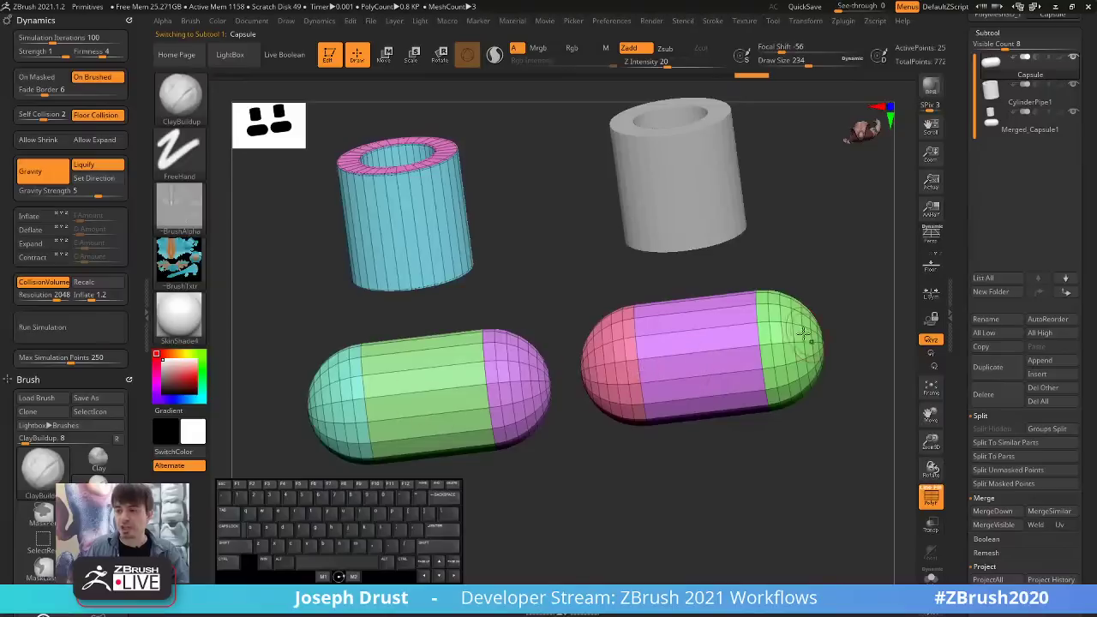
pyautogui.click(1029, 128)
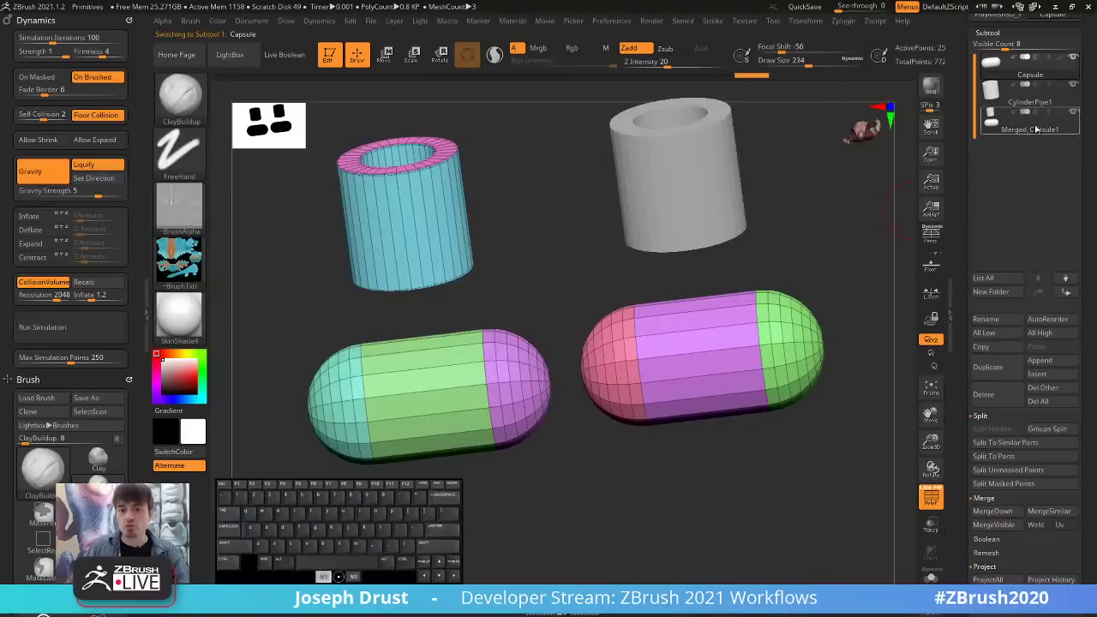
# Isolate the cyan end-cap polygroup of the merged mesh's capsule, and unhide the whole mesh.
pyautogui.hotkey('ctrl', 'shift')
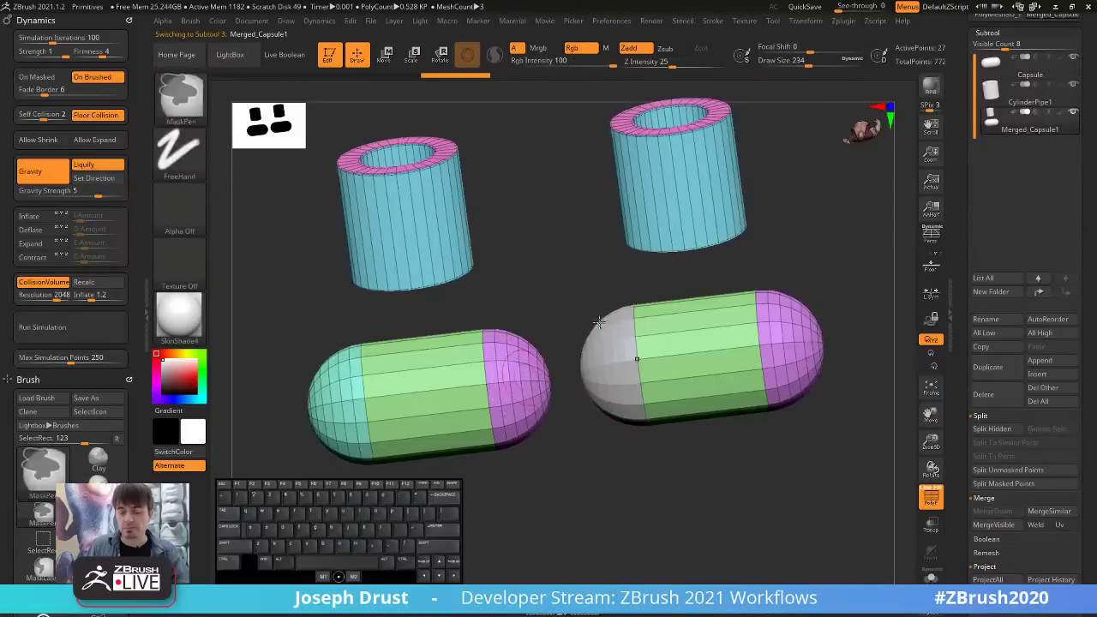
pyautogui.keyDown('ctrl'); pyautogui.keyDown('alt'); pyautogui.keyDown('shift'); pyautogui.click(610, 355); pyautogui.keyUp('shift'); pyautogui.keyUp('alt'); pyautogui.keyUp('ctrl')
pyautogui.keyDown('ctrl'); pyautogui.keyDown('shift'); pyautogui.click(568, 265); pyautogui.keyUp('shift'); pyautogui.keyUp('ctrl')
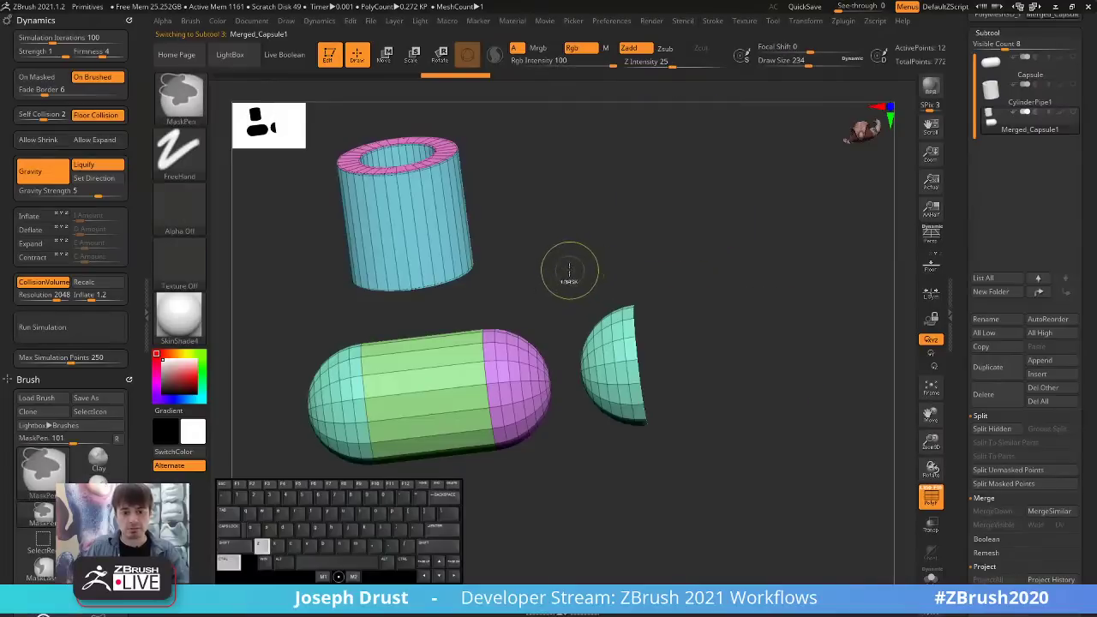
pyautogui.keyDown('ctrl'); pyautogui.keyDown('shift'); pyautogui.click(587, 269); pyautogui.keyUp('shift'); pyautogui.keyUp('ctrl')
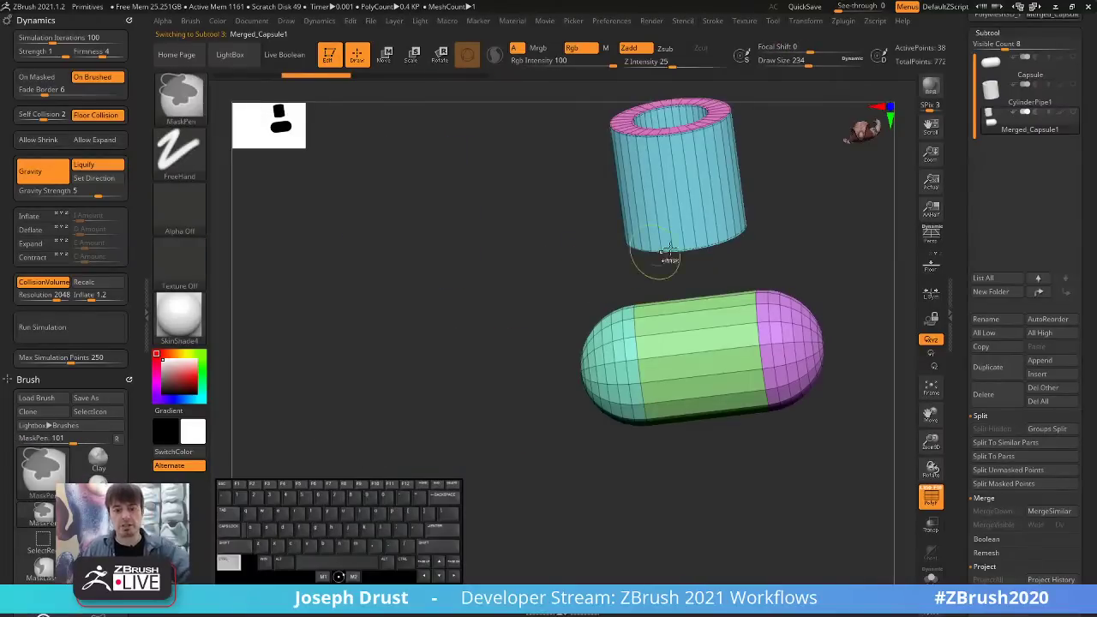
# Hide the purple and cyan end-cap polygroups of the merged mesh's capsule, and unhide the whole mesh.
pyautogui.moveTo(825, 220); pyautogui.dragTo(710, 366)
pyautogui.keyDown('ctrl'); pyautogui.keyDown('alt'); pyautogui.keyDown('shift'); pyautogui.click(711, 367); pyautogui.keyUp('shift'); pyautogui.keyUp('alt'); pyautogui.keyUp('ctrl')
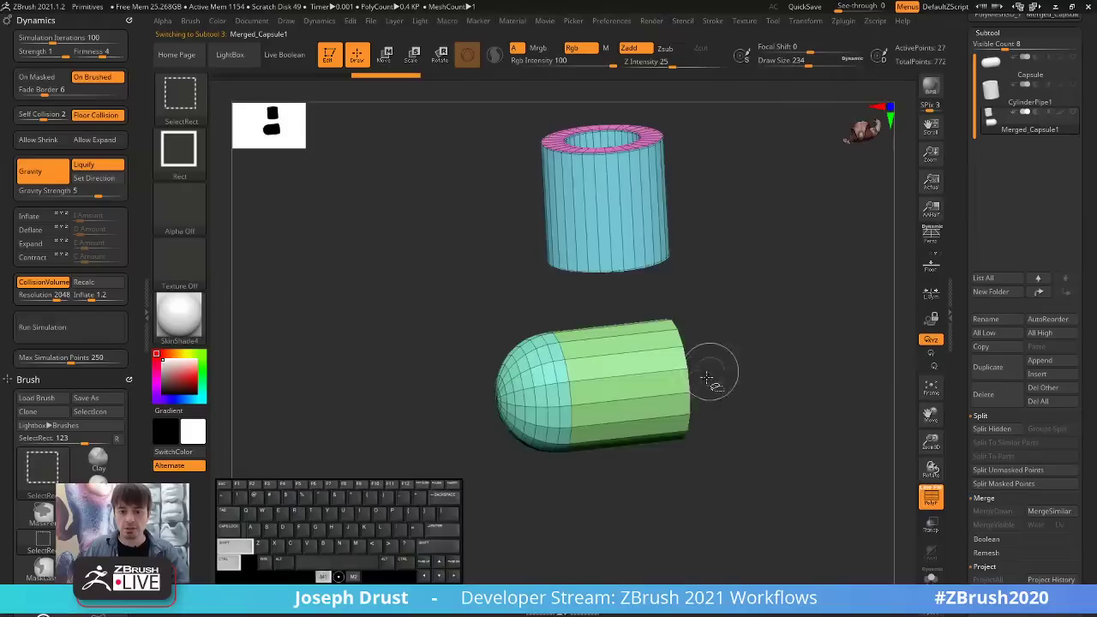
pyautogui.keyDown('ctrl'); pyautogui.keyDown('alt'); pyautogui.keyDown('shift'); pyautogui.click(521, 392); pyautogui.keyUp('shift'); pyautogui.keyUp('alt'); pyautogui.keyUp('ctrl')
pyautogui.moveTo(759, 306); pyautogui.dragTo(739, 368)
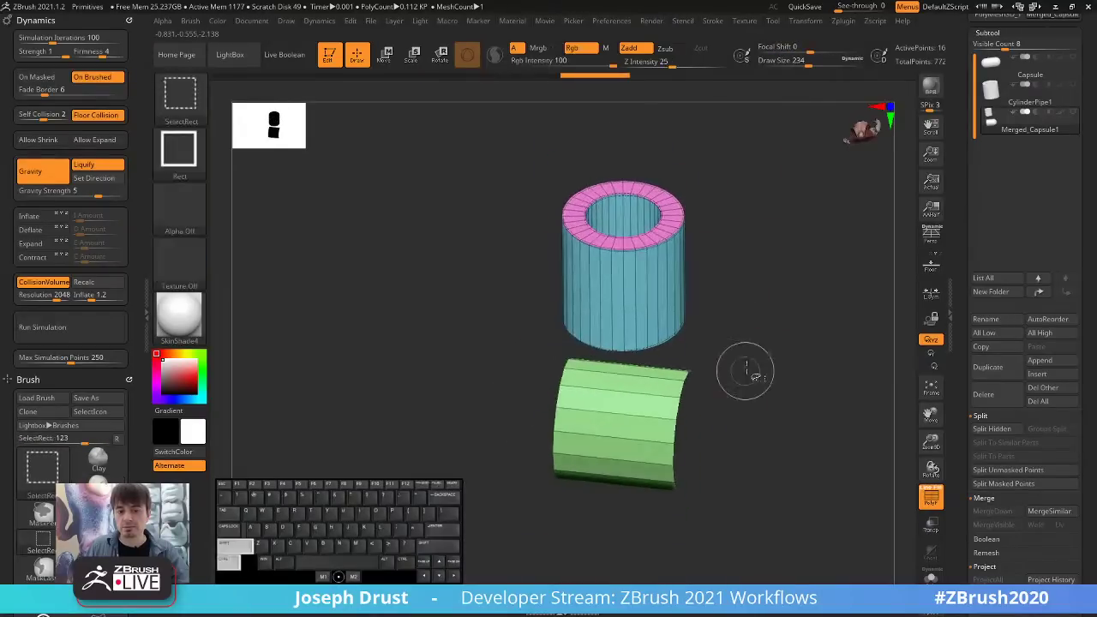
pyautogui.keyDown('ctrl'); pyautogui.keyDown('shift'); pyautogui.click(732, 355); pyautogui.keyUp('shift'); pyautogui.keyUp('ctrl')
# Toggle the visibility of the pipe's top rim and the capsule's purple end cap in turn, restoring the whole mesh each time.
pyautogui.keyDown('ctrl'); pyautogui.keyDown('shift'); pyautogui.click(660, 229); pyautogui.keyUp('shift'); pyautogui.keyUp('ctrl')
pyautogui.keyDown('ctrl'); pyautogui.keyDown('shift'); pyautogui.click(778, 286); pyautogui.keyUp('shift'); pyautogui.keyUp('ctrl')
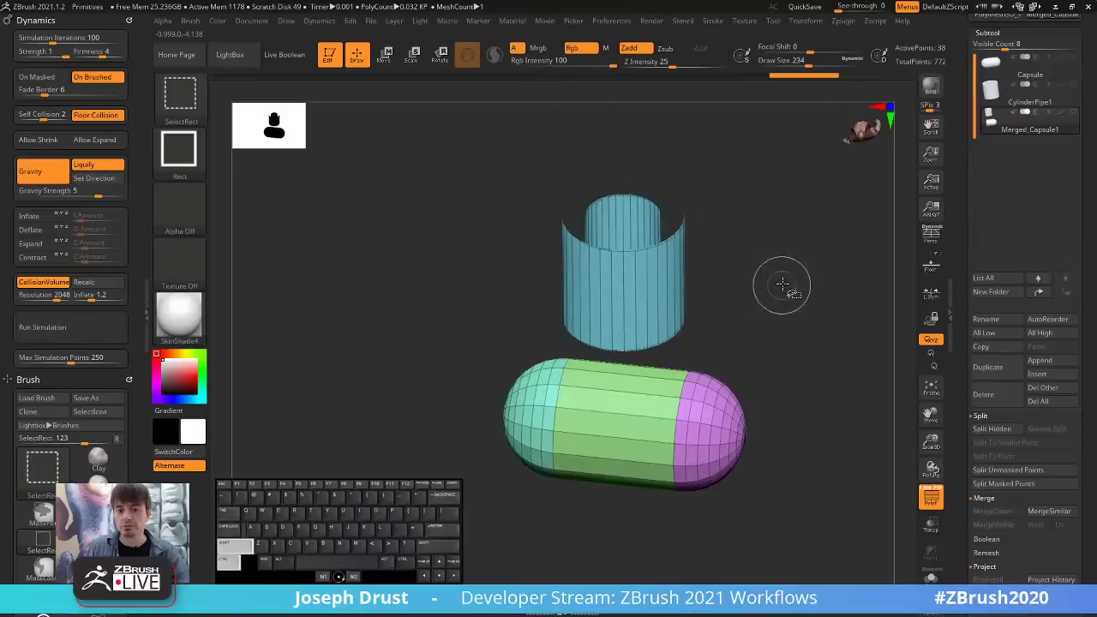
pyautogui.keyDown('ctrl'); pyautogui.keyDown('shift'); pyautogui.click(719, 448); pyautogui.keyUp('shift'); pyautogui.keyUp('ctrl')
pyautogui.keyDown('ctrl'); pyautogui.keyDown('shift'); pyautogui.click(747, 470); pyautogui.keyUp('shift'); pyautogui.keyUp('ctrl')
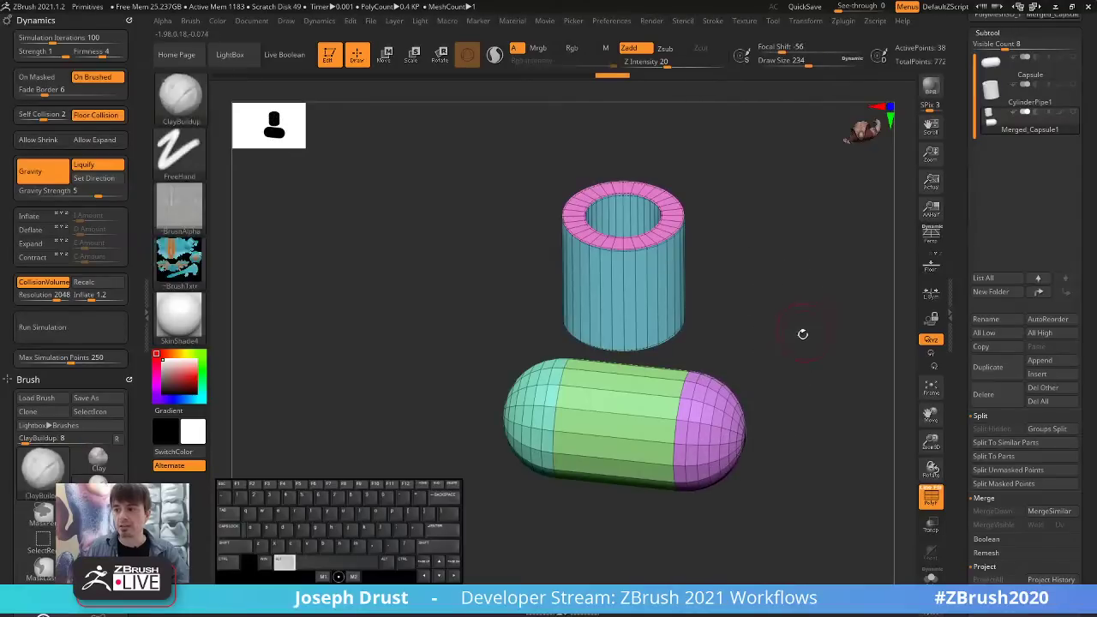
pyautogui.keyDown('alt'); pyautogui.moveTo(800, 330); pyautogui.dragTo(695, 392); pyautogui.keyUp('alt')
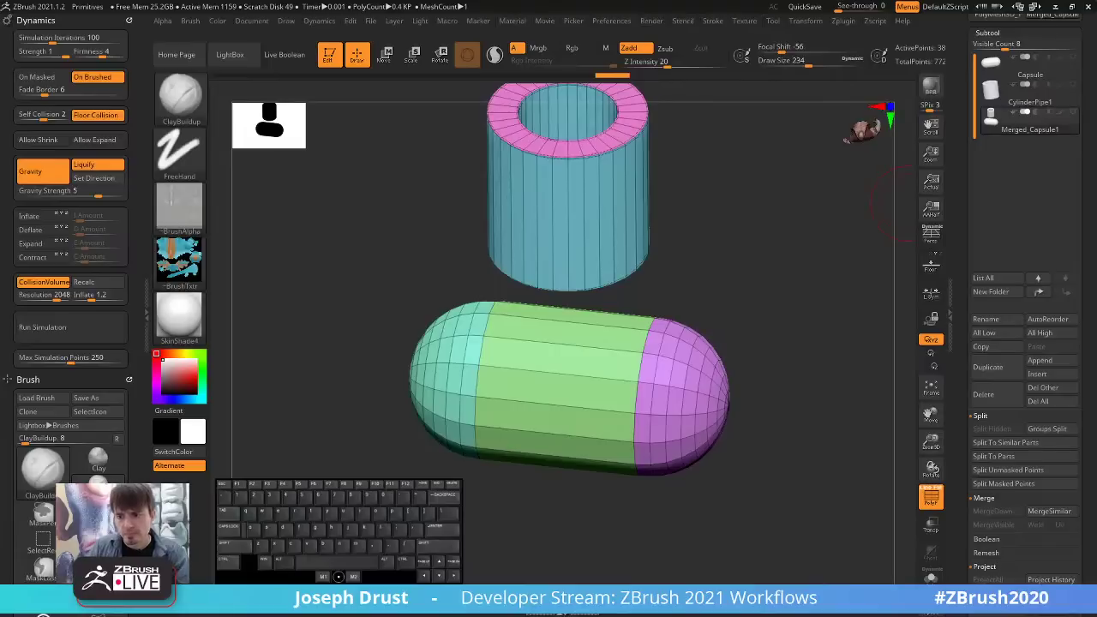
# Make the Capsule the active subtool, displayed alone from the front, and activate the Move gizmo on it.
pyautogui.moveTo(758, 267); pyautogui.dragTo(789, 230)
pyautogui.click(1001, 74)
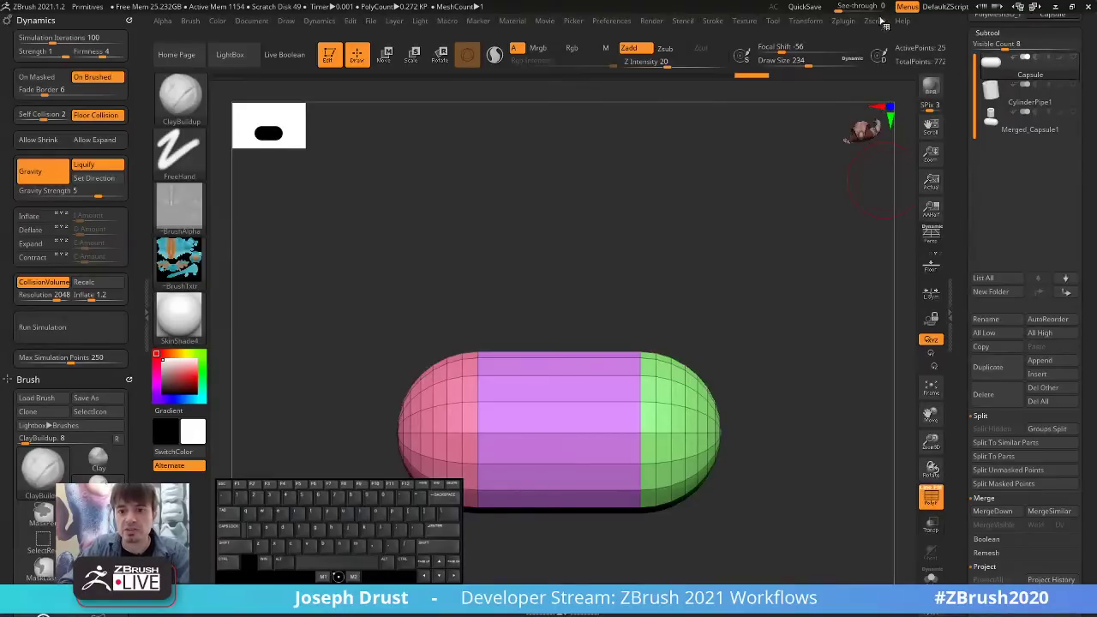
pyautogui.click(903, 22)
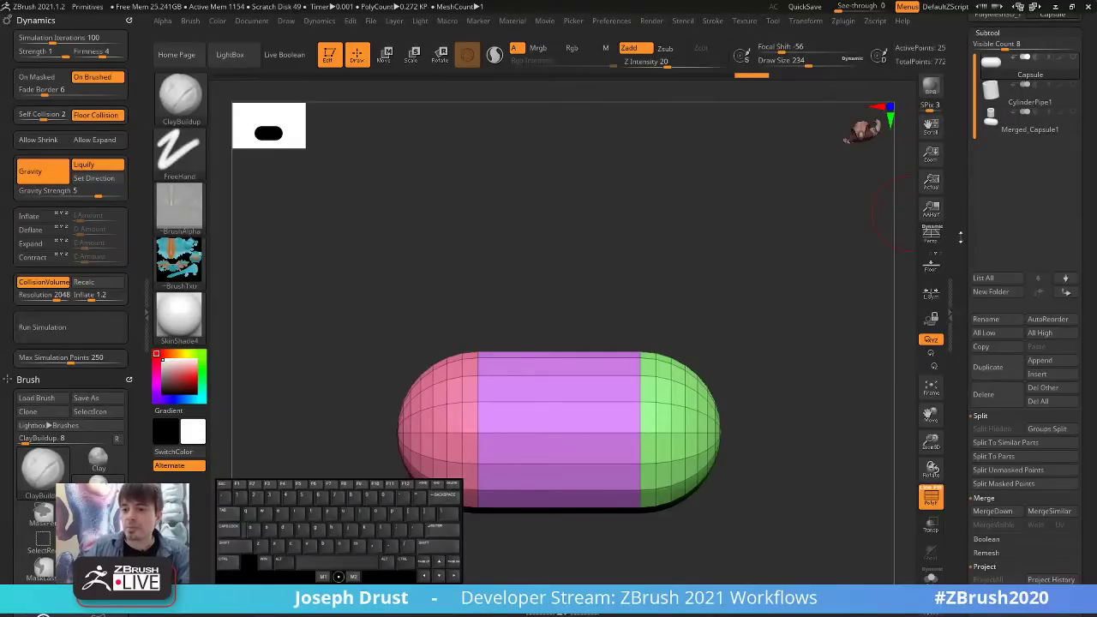
pyautogui.scroll(-5, 960, 236)
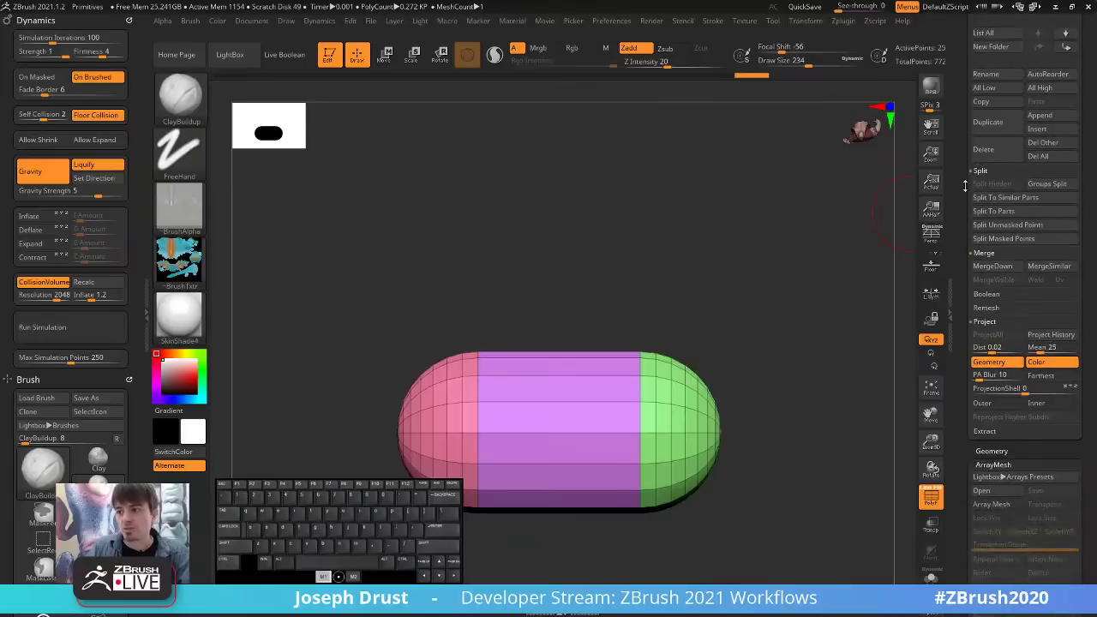
pyautogui.scroll(6, 964, 186)
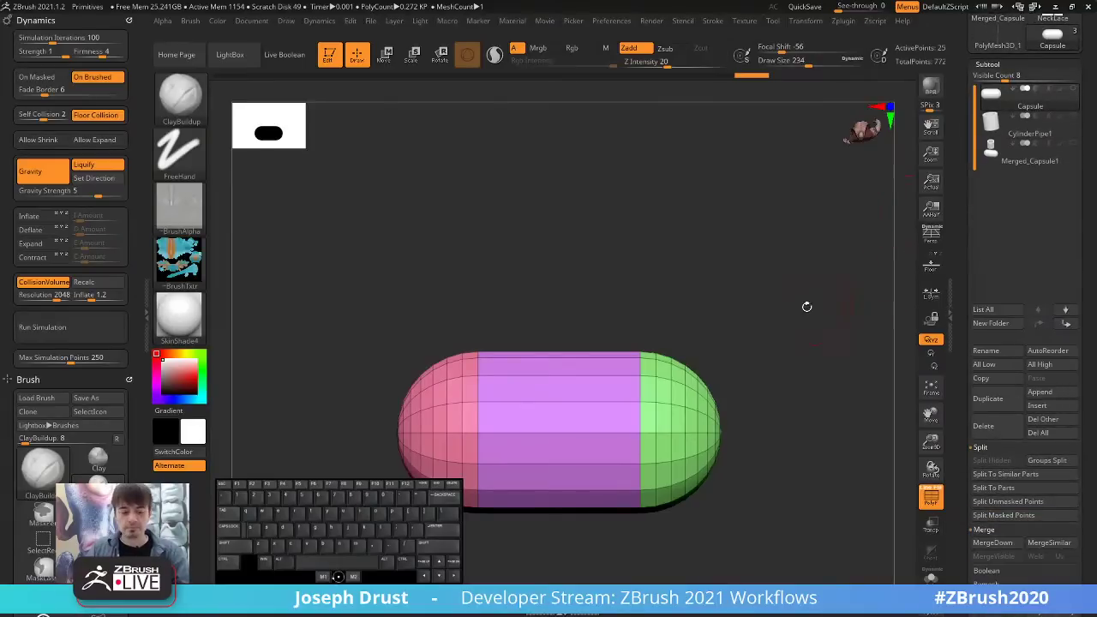
pyautogui.press('w')
pyautogui.keyDown('alt'); pyautogui.moveTo(856, 383); pyautogui.dragTo(830, 314); pyautogui.keyUp('alt')
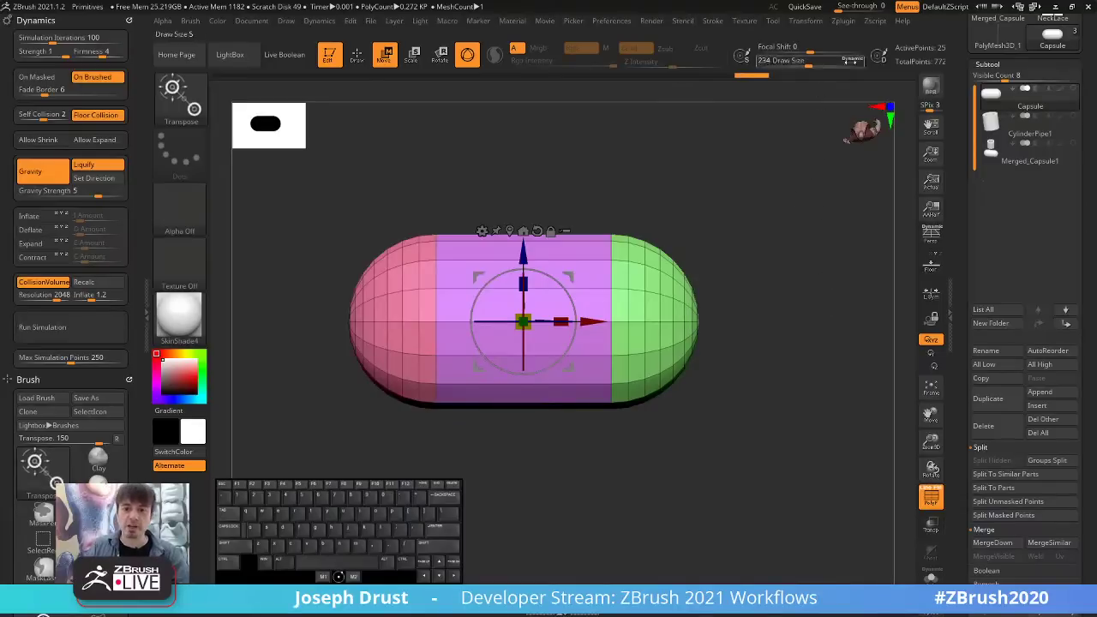
# Expand the Scale Master plugin options, and shrink the capsule uniformly to about half its size with the Size deformation.
pyautogui.click(846, 20)
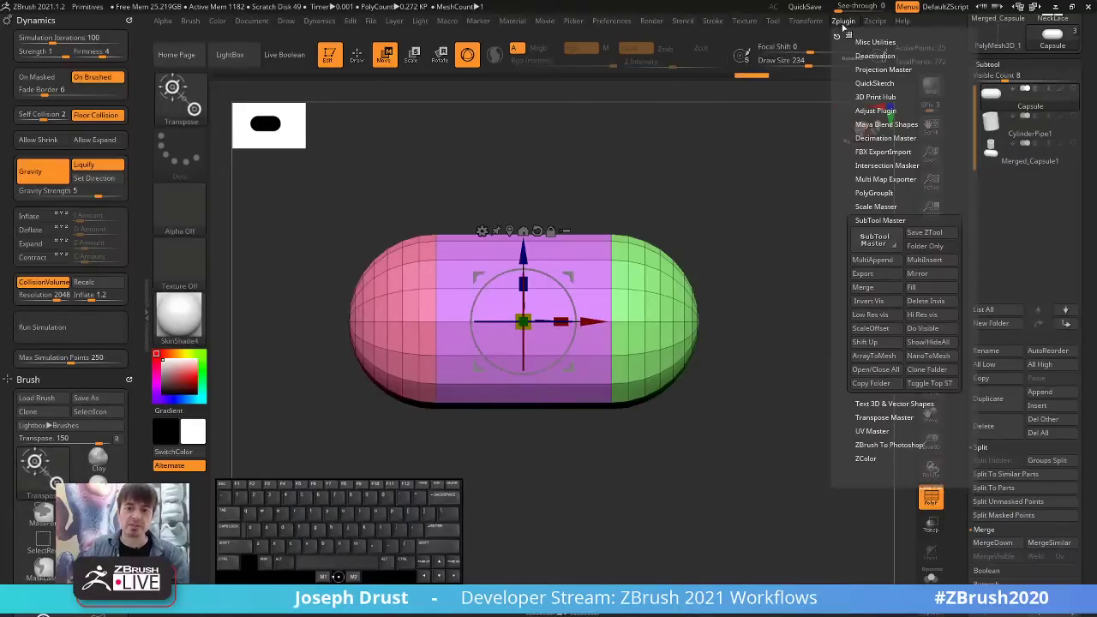
pyautogui.click(876, 207)
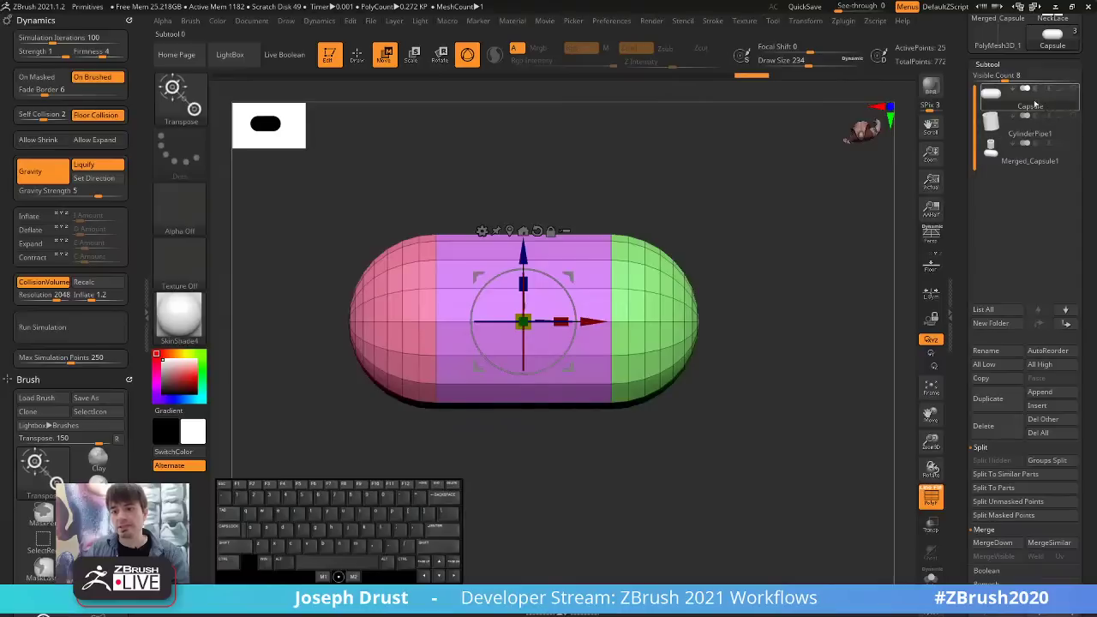
pyautogui.moveTo(961, 416); pyautogui.dragTo(982, 245)
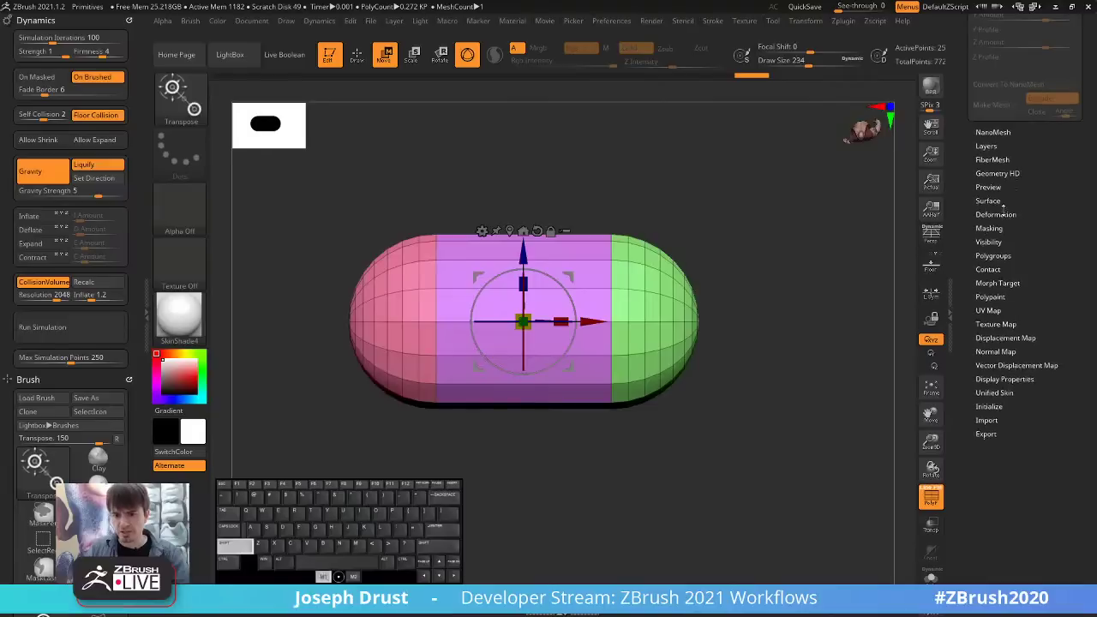
pyautogui.click(996, 213)
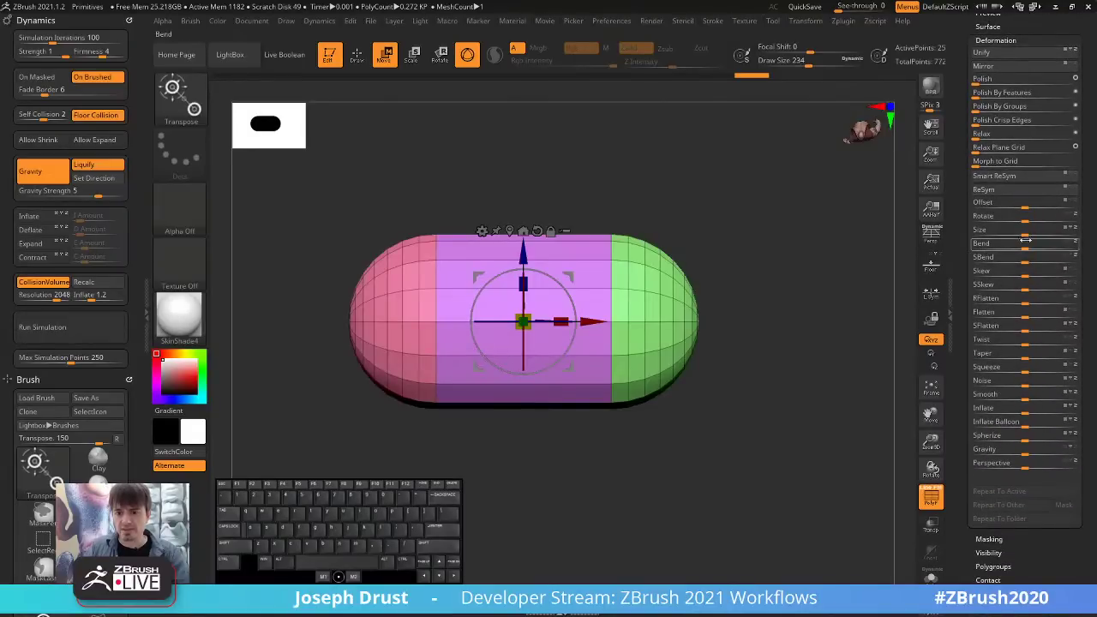
pyautogui.moveTo(1024, 230); pyautogui.dragTo(967, 240)
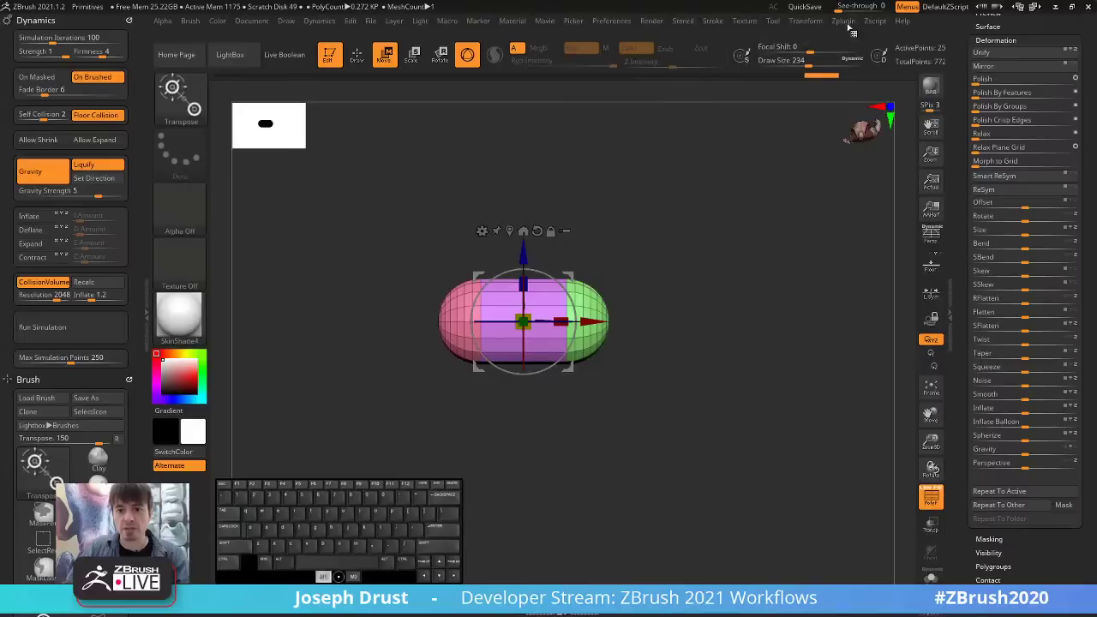
# Examine the ZBrush Scale Unify option in the Scale Master plugin.
pyautogui.click(807, 21)
pyautogui.click(842, 21)
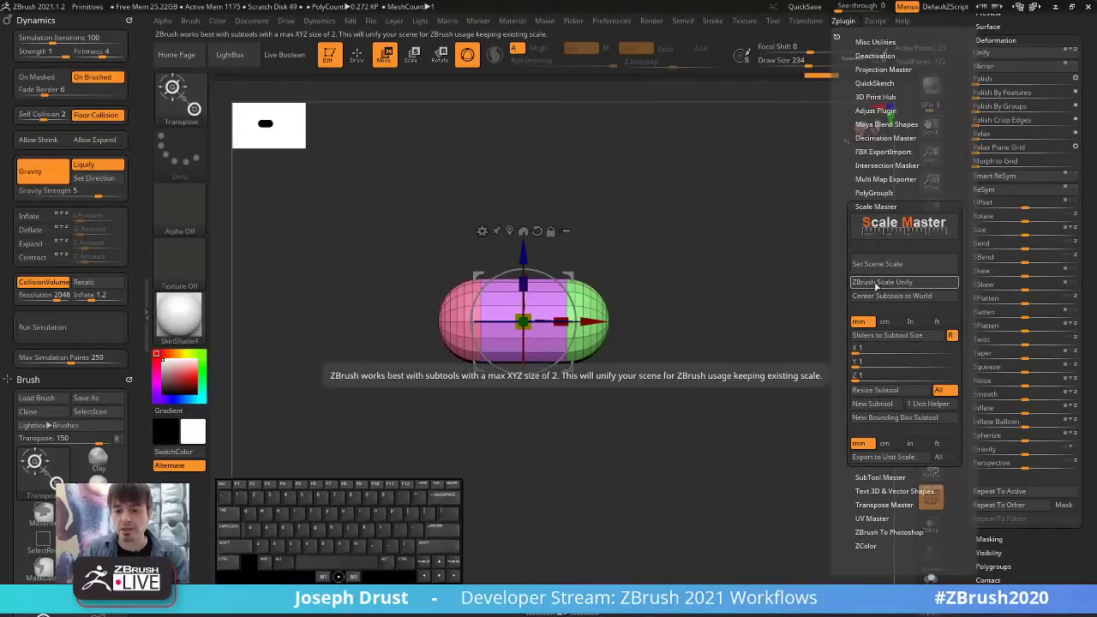
pyautogui.click(875, 285)
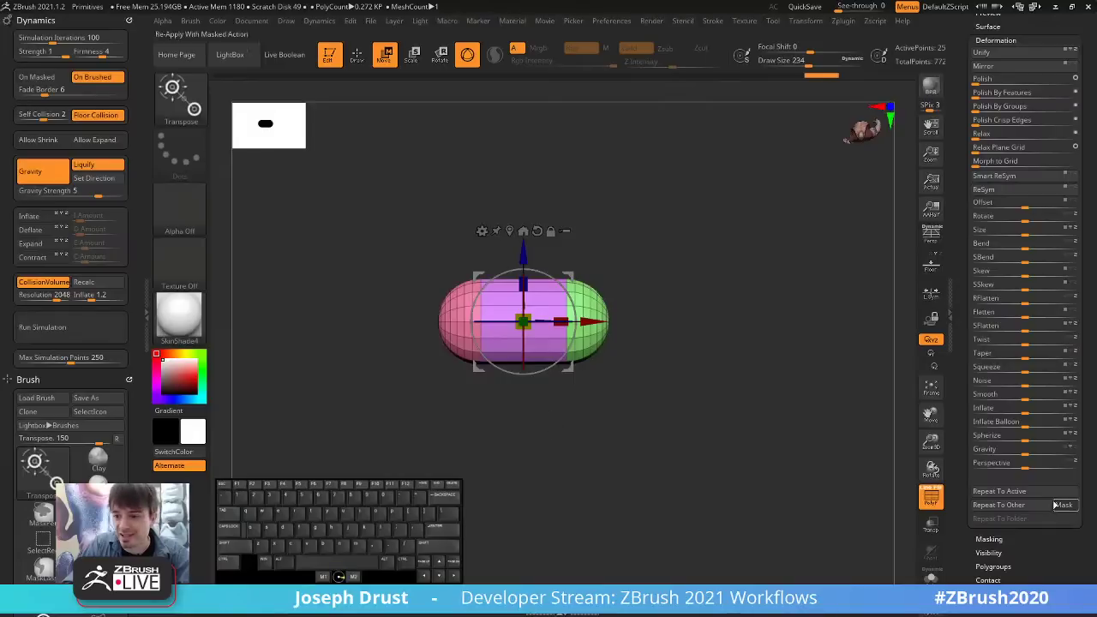
# Switch to the web browser and read the ZBrush 2021.1.2 release post on ZBrushCentral, down to its version change list.
pyautogui.hotkey('alt', 'Tab')
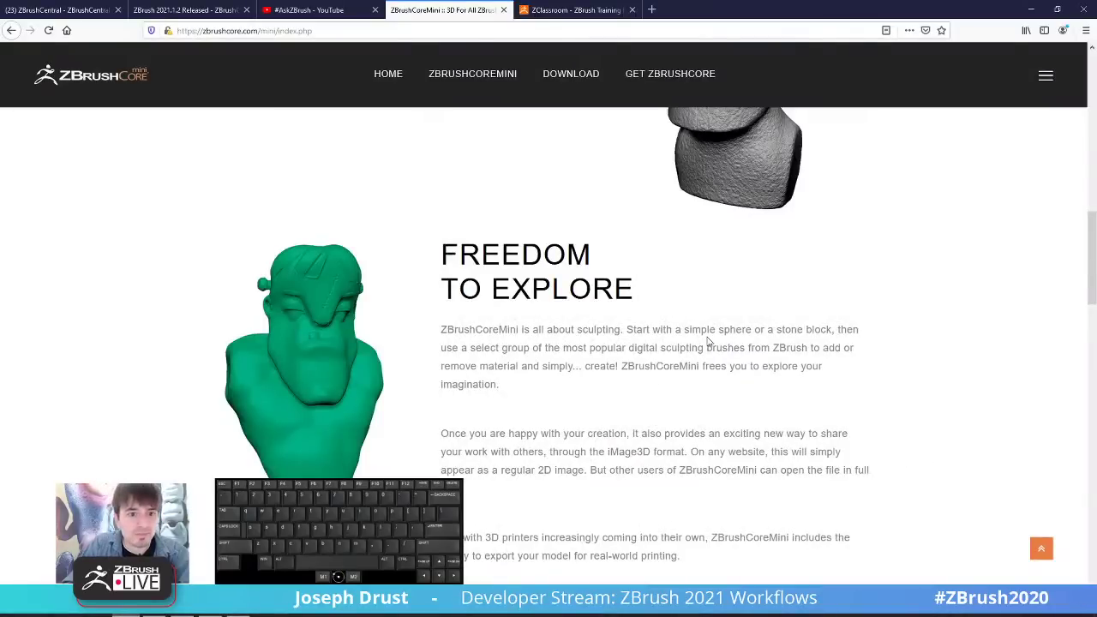
pyautogui.click(184, 10)
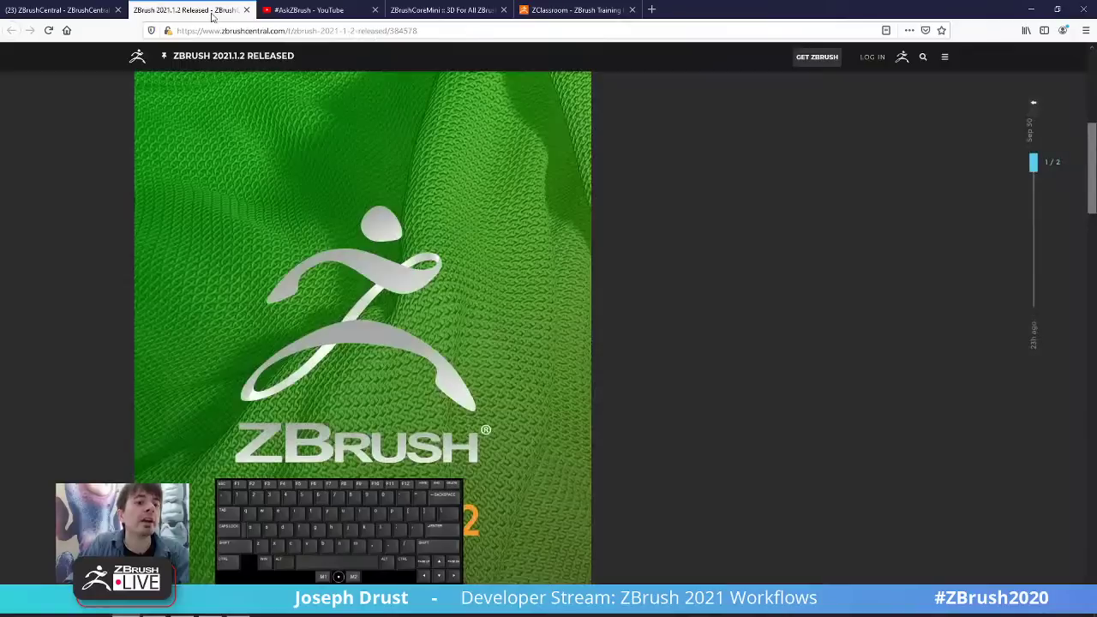
pyautogui.scroll(3, 467, 240)
pyautogui.scroll(-1, 467, 242)
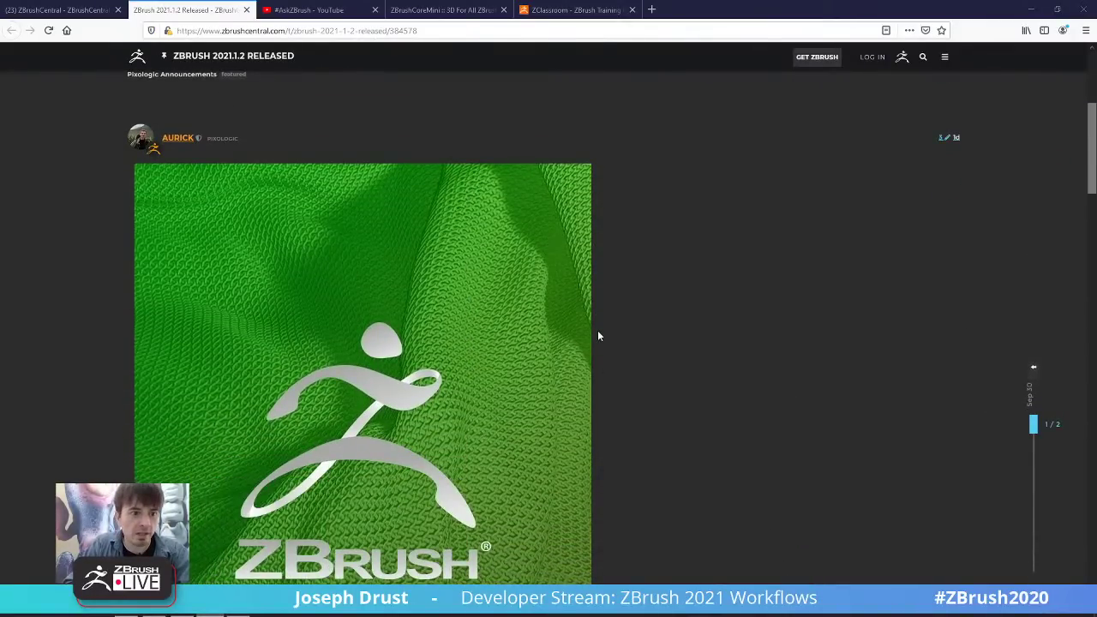
pyautogui.scroll(-5, 598, 336)
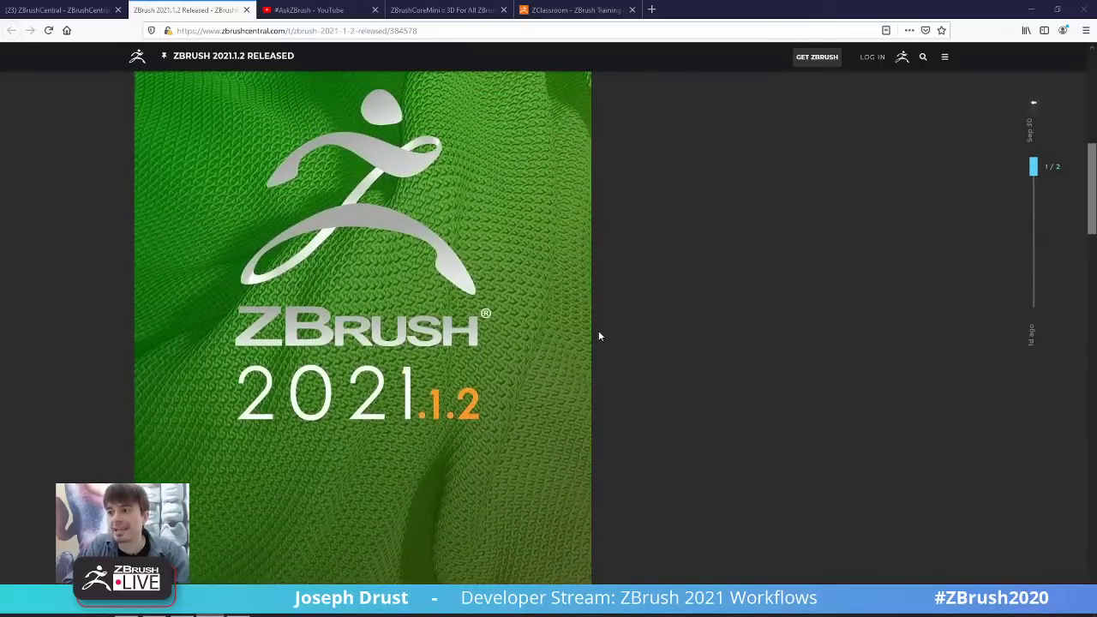
pyautogui.scroll(-5, 599, 336)
pyautogui.scroll(-3, 600, 335)
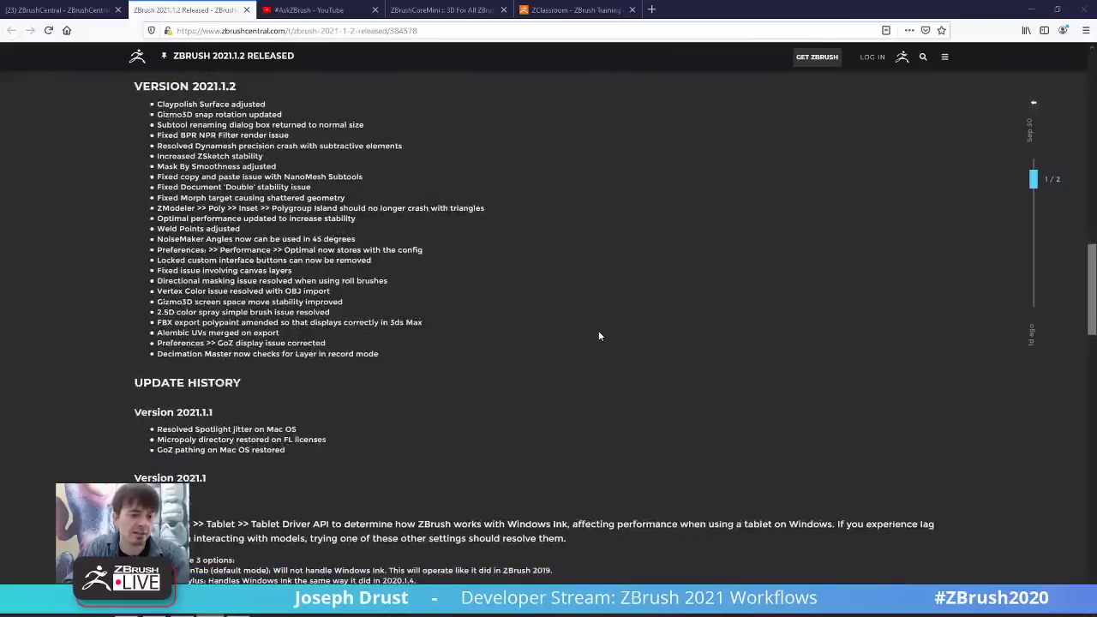
pyautogui.scroll(1, 872, 242)
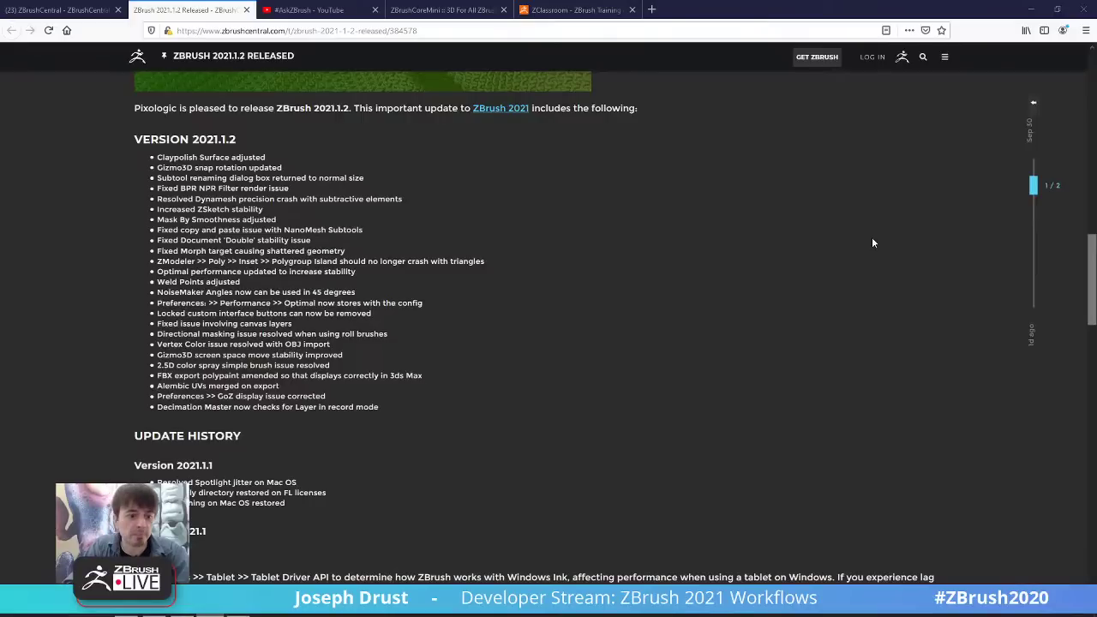
# Show the ZBrushCoreMini web page from its introduction to the Introducing ZBrushCoreMini video.
pyautogui.click(444, 10)
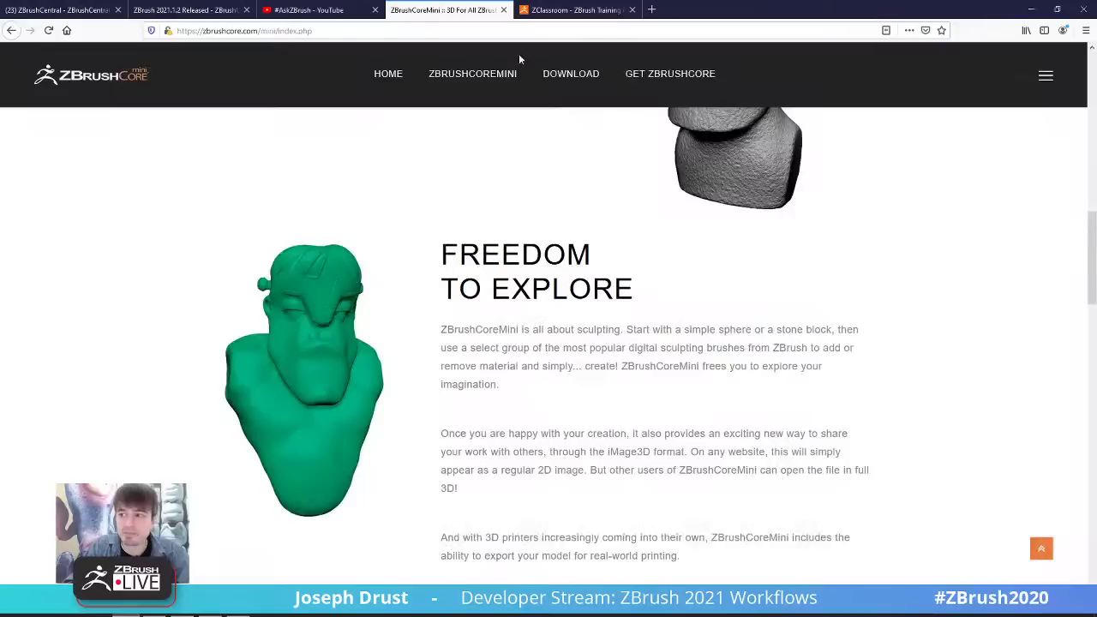
pyautogui.scroll(5, 661, 252)
pyautogui.scroll(3, 660, 252)
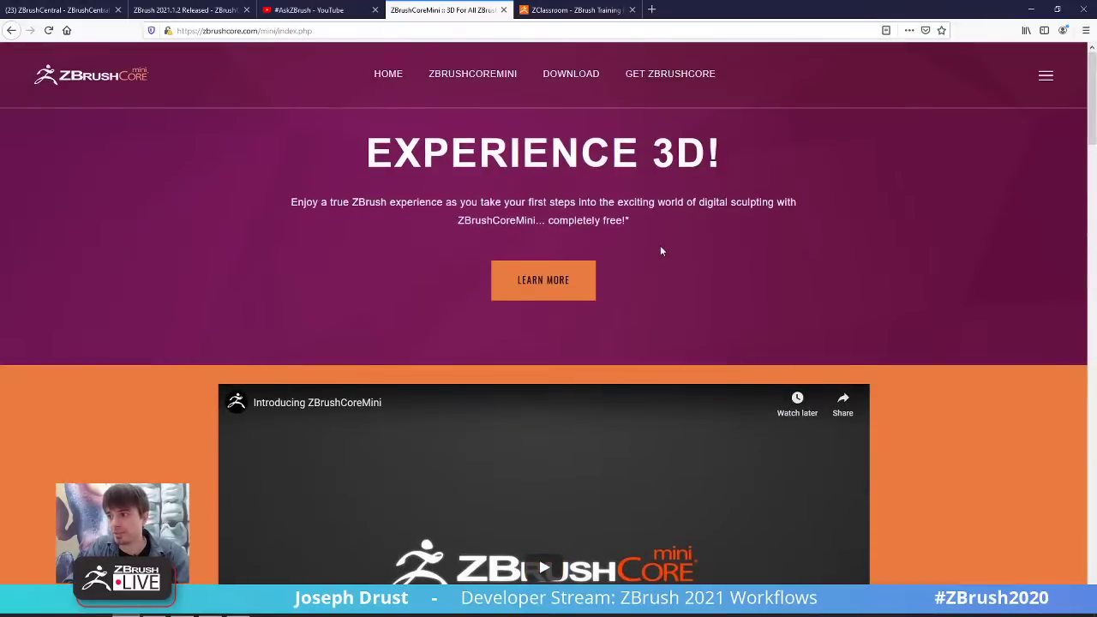
pyautogui.scroll(-1, 660, 245)
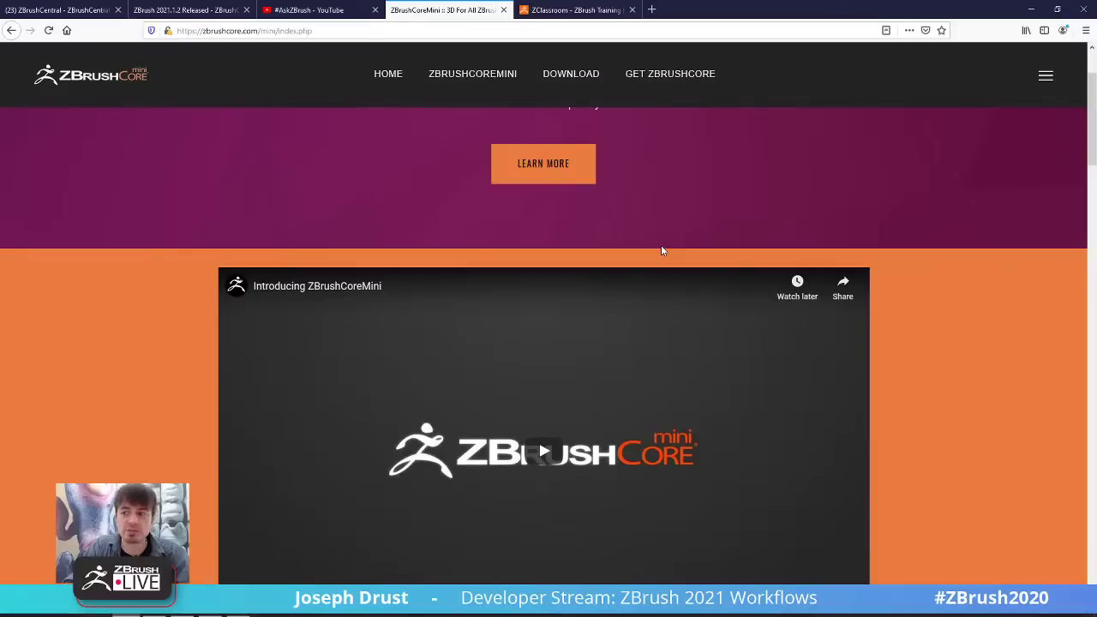